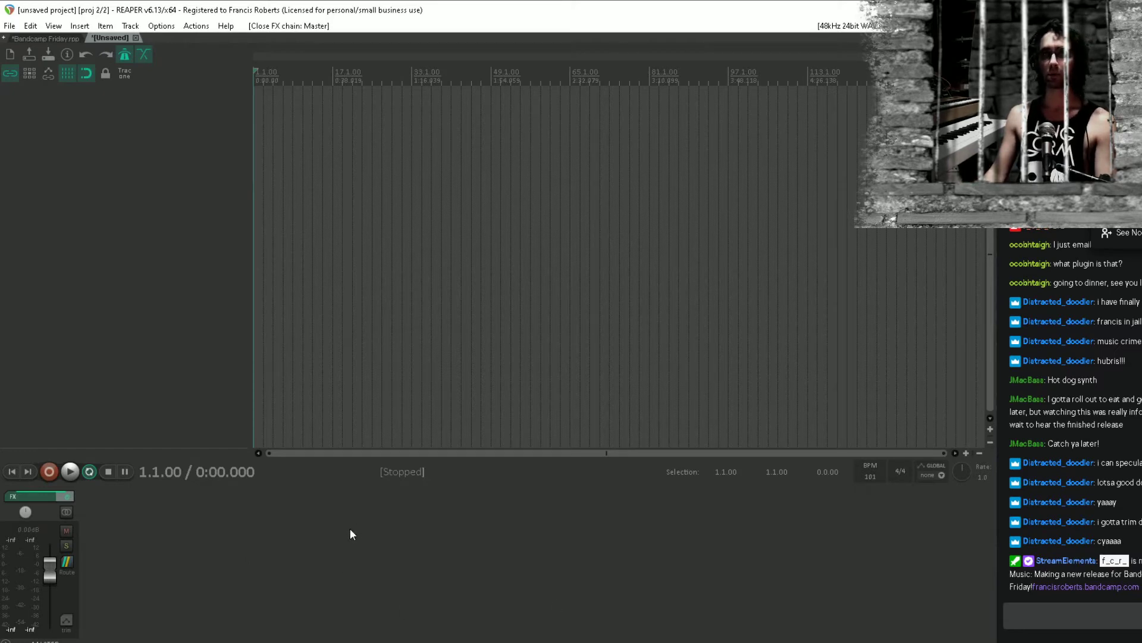
# Import the four Bandcamp Friday track audio files from the Under the Forgotten Village folder onto separate tracks
pyautogui.moveTo(78, 642)
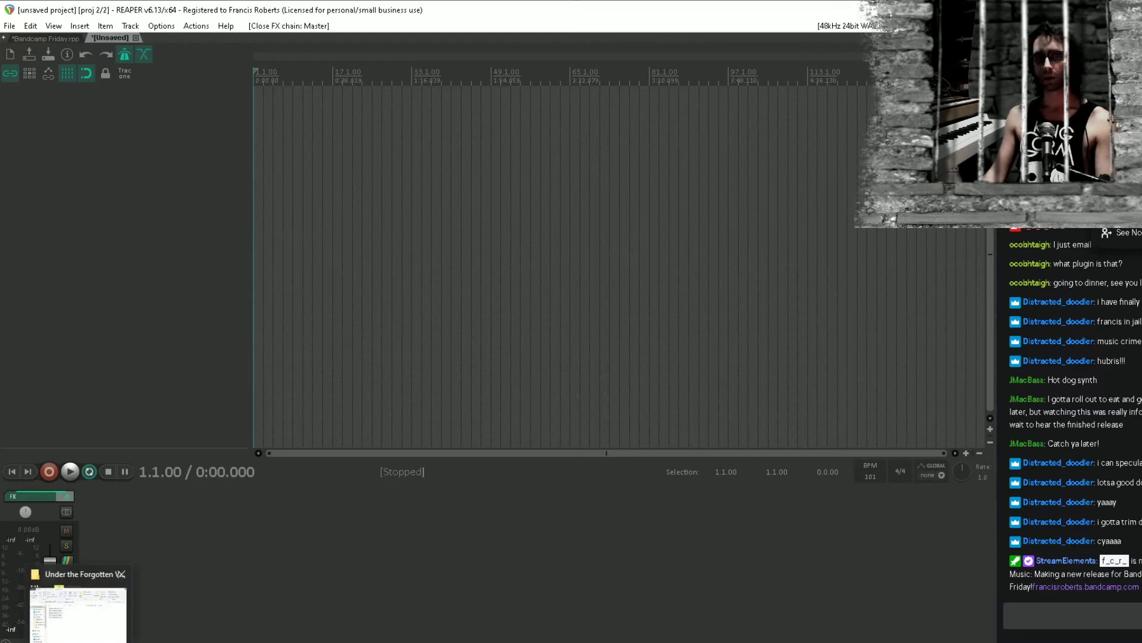
pyautogui.click(84, 613)
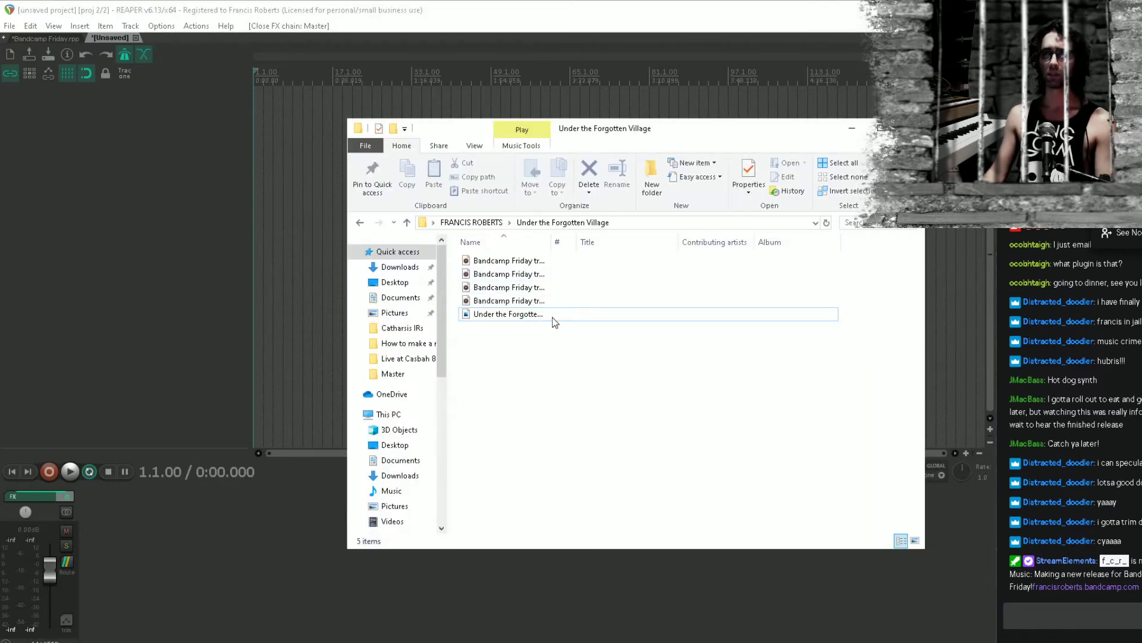
pyautogui.click(530, 301)
pyautogui.keyDown('shift'); pyautogui.click(530, 262); pyautogui.keyUp('shift')
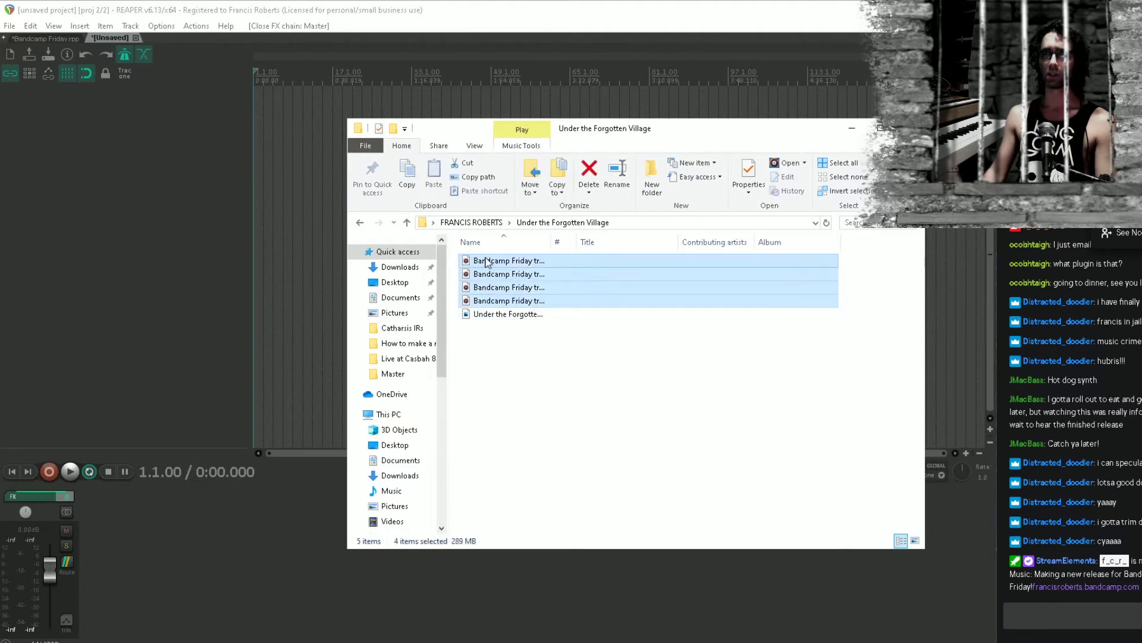
pyautogui.moveTo(530, 263); pyautogui.dragTo(257, 108)
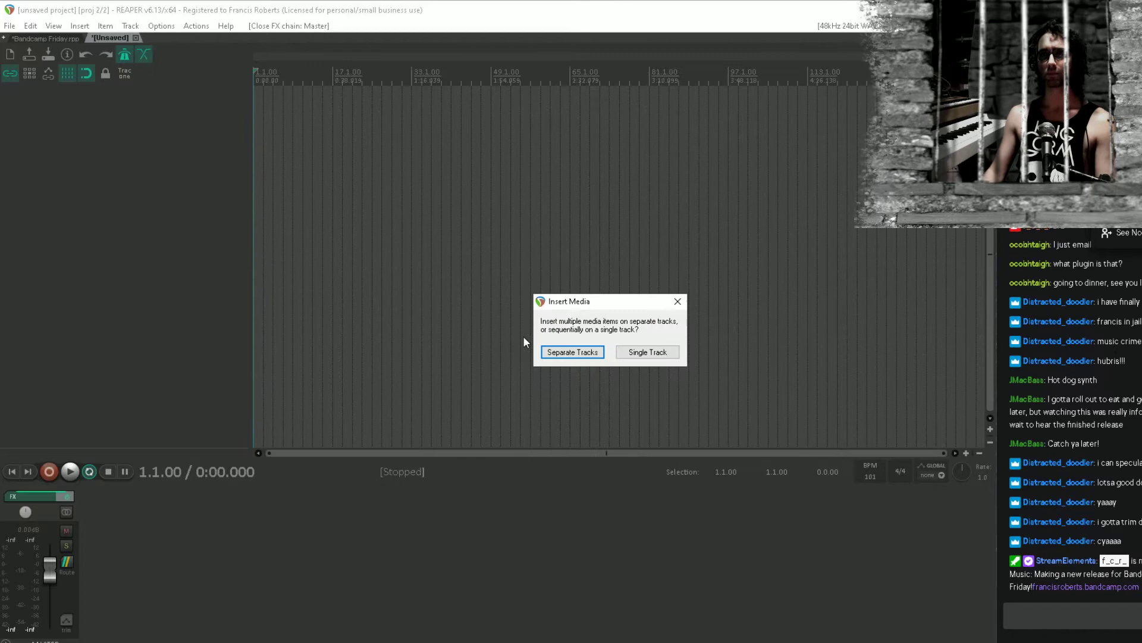
pyautogui.click(563, 352)
pyautogui.scroll(-2, 497, 278)
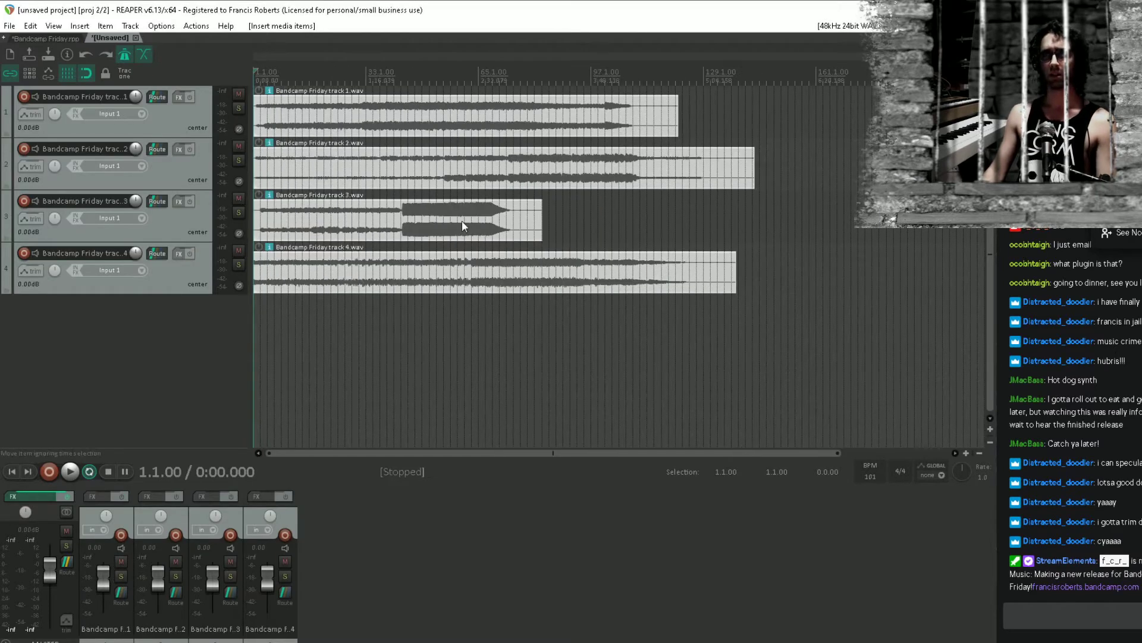
# Move the items on tracks 2, 3 and 4 along the timeline so the four songs follow one another in order
pyautogui.click(455, 237)
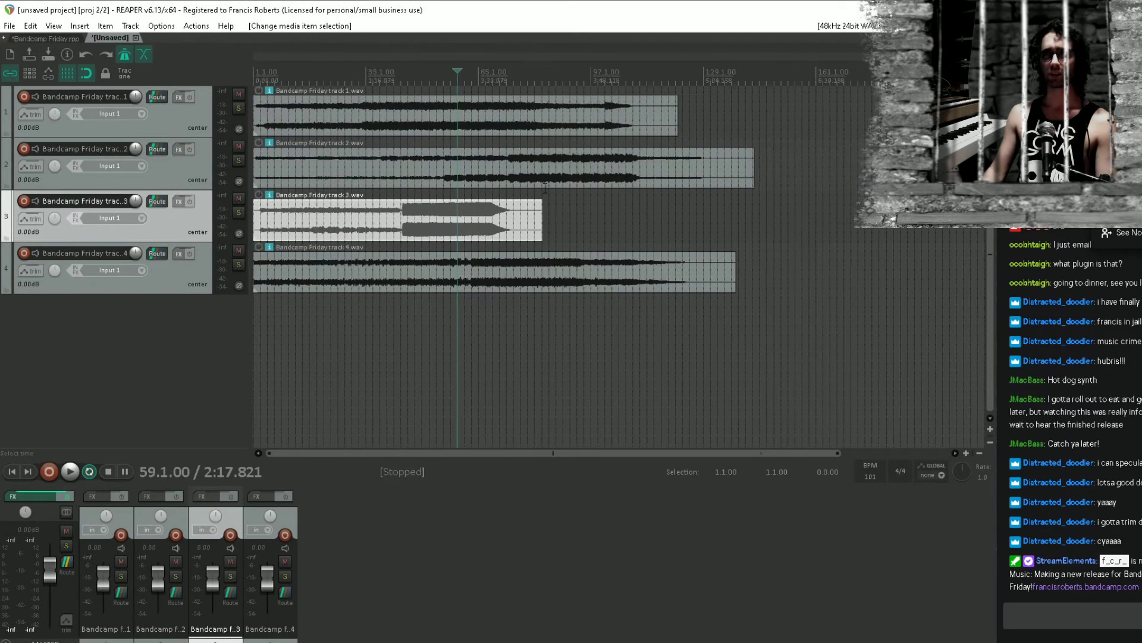
pyautogui.moveTo(337, 156); pyautogui.dragTo(682, 170)
pyautogui.scroll(-2, 428, 210)
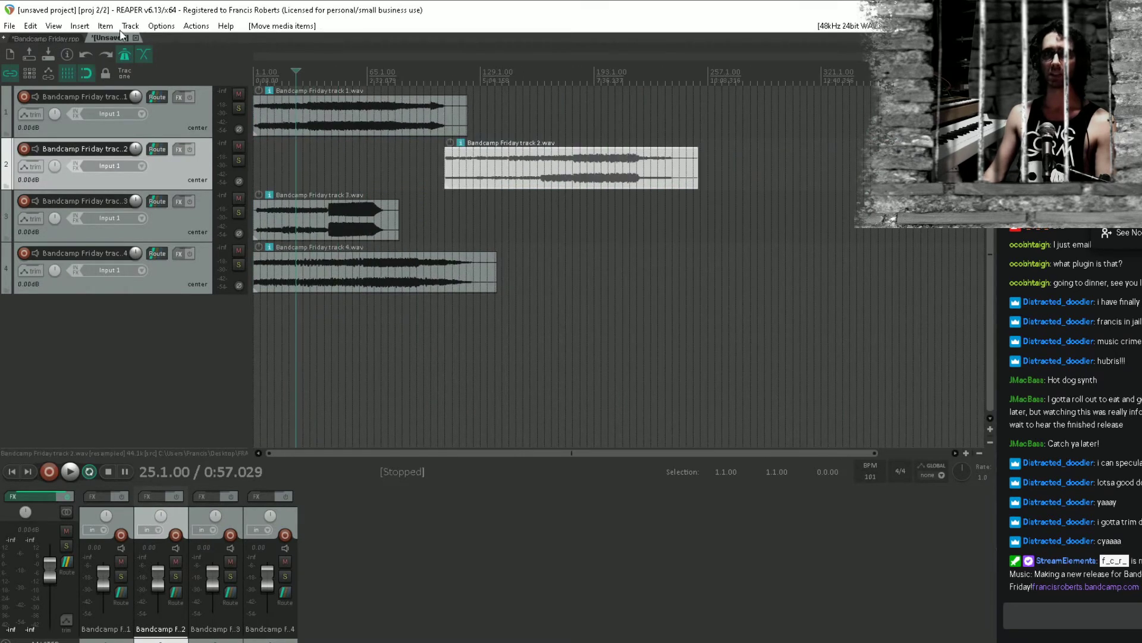
pyautogui.click(318, 221)
pyautogui.moveTo(317, 220); pyautogui.dragTo(751, 221)
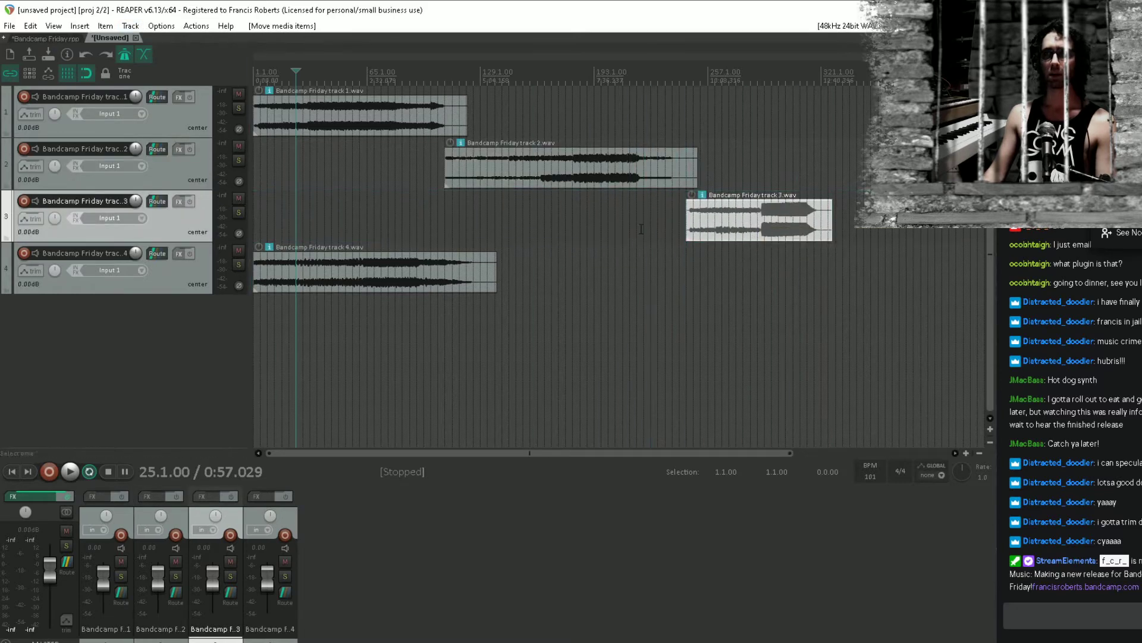
pyautogui.moveTo(395, 272); pyautogui.dragTo(971, 284)
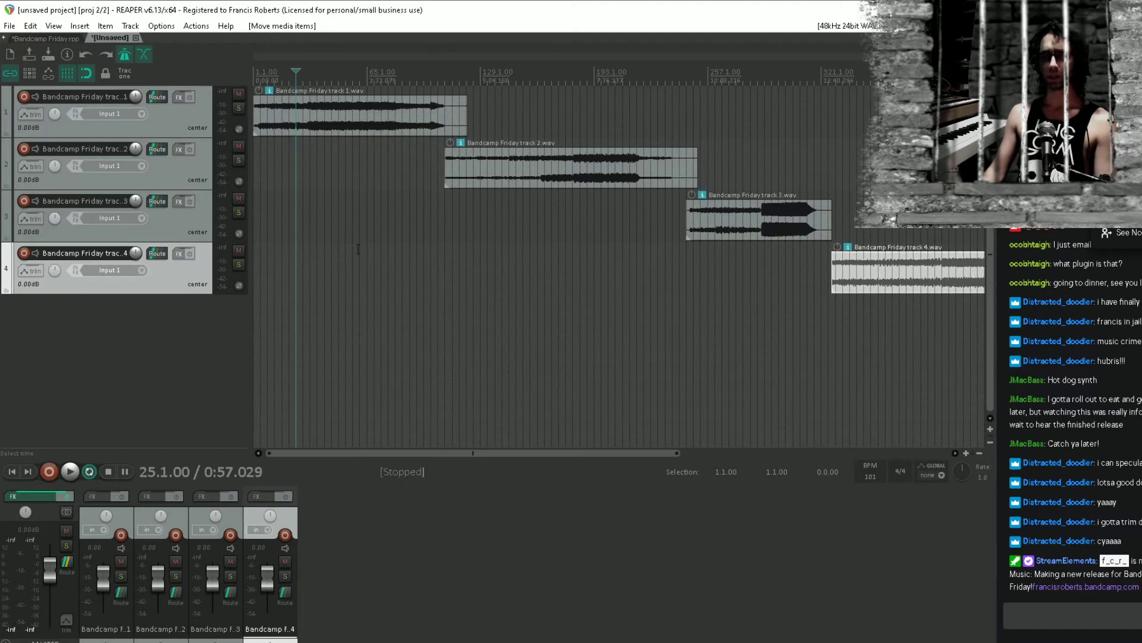
pyautogui.click(387, 237)
pyautogui.scroll(2, 386, 236)
pyautogui.scroll(-2, 438, 238)
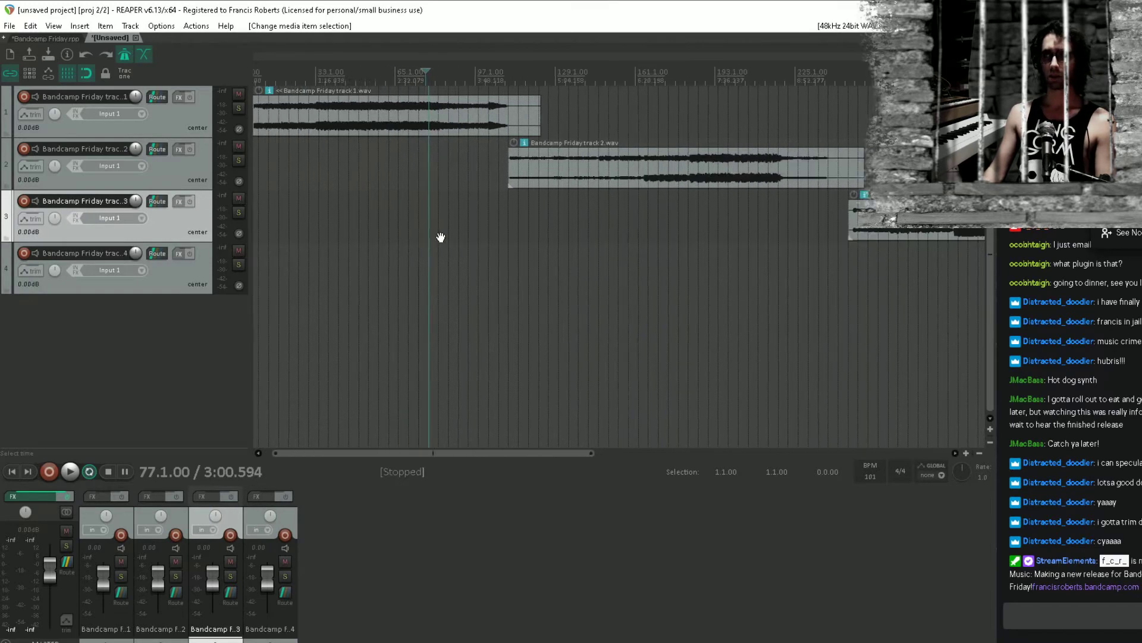
# Start saving the project and choose the Under the Forgotten Village folder, inside the artist's desktop folder, as the destination
pyautogui.click(344, 170)
pyautogui.hotkey('ctrl', 's')
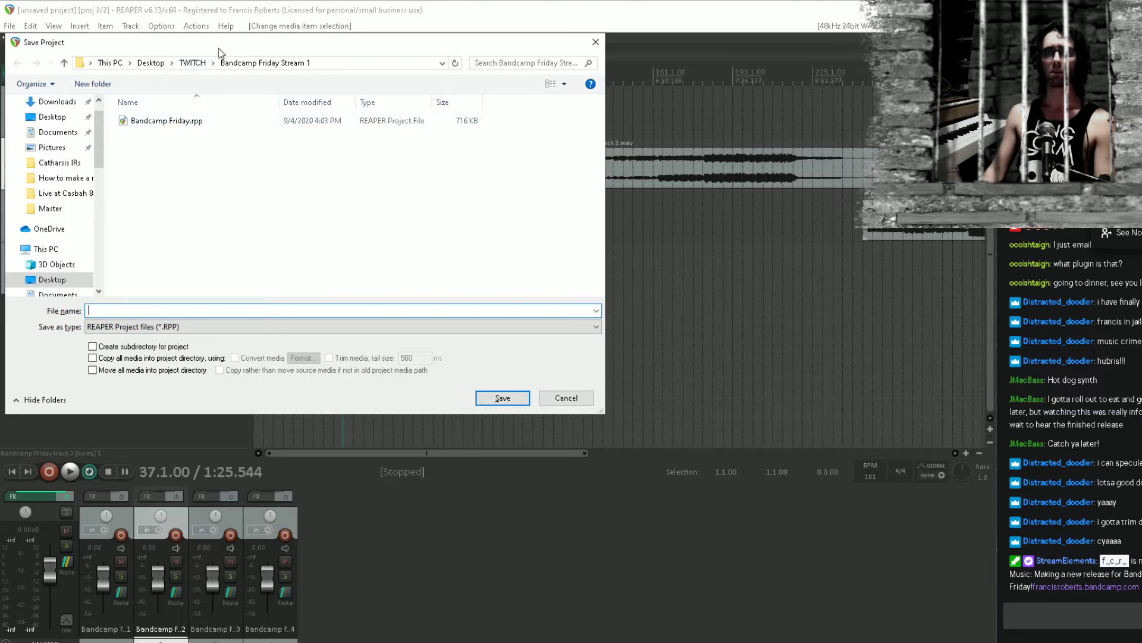
pyautogui.moveTo(219, 48); pyautogui.dragTo(300, 179)
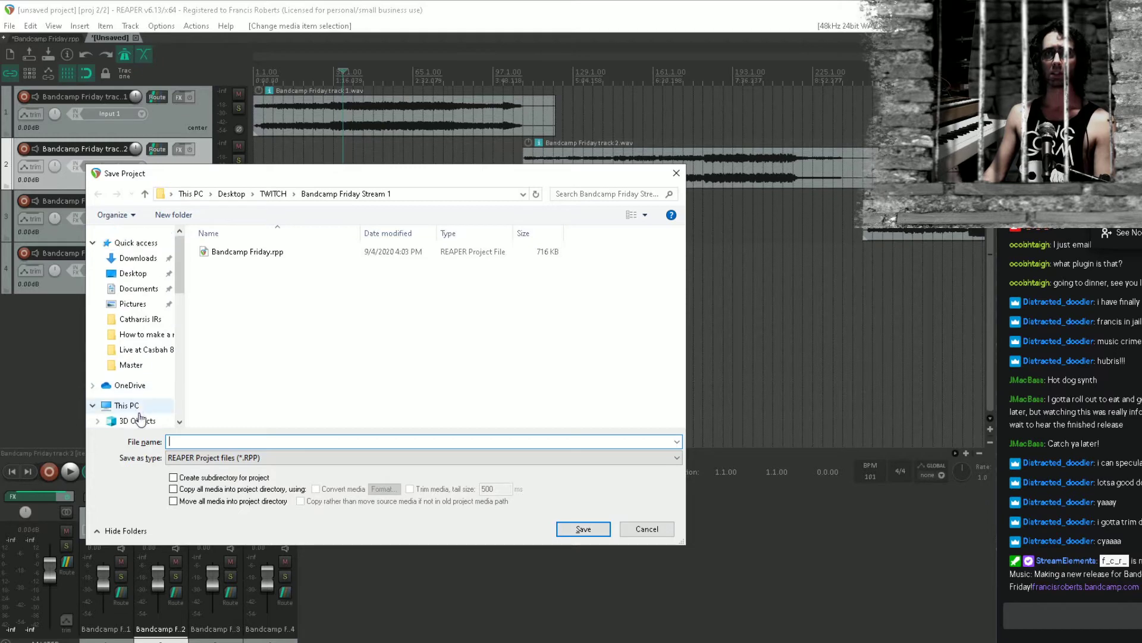
pyautogui.scroll(-1, 136, 333)
pyautogui.click(141, 402)
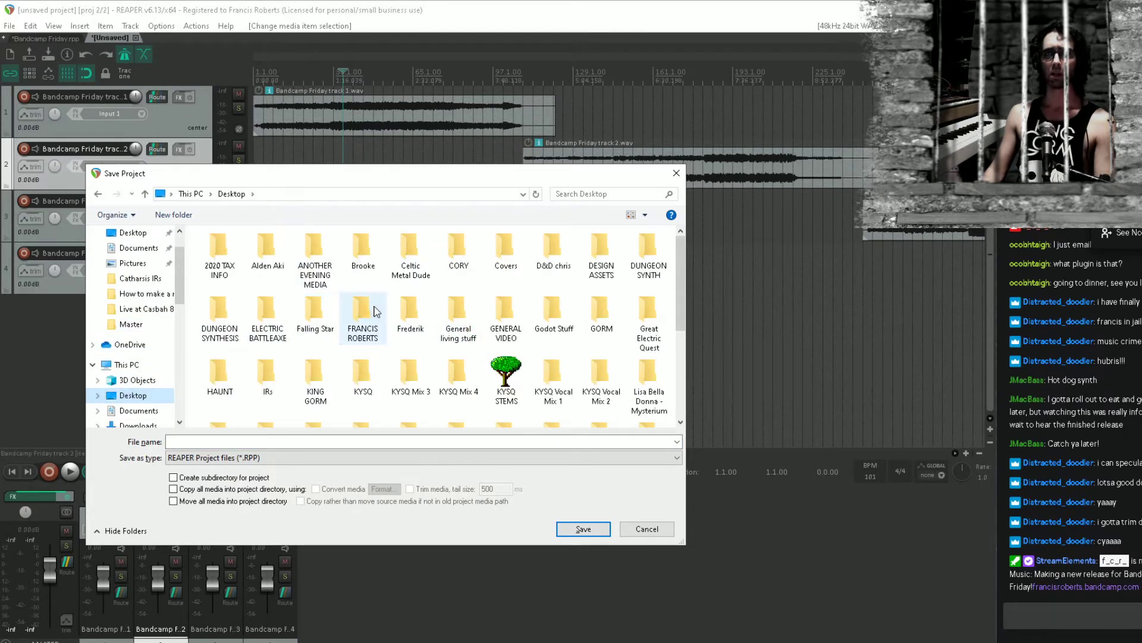
pyautogui.doubleClick(363, 315)
pyautogui.doubleClick(371, 351)
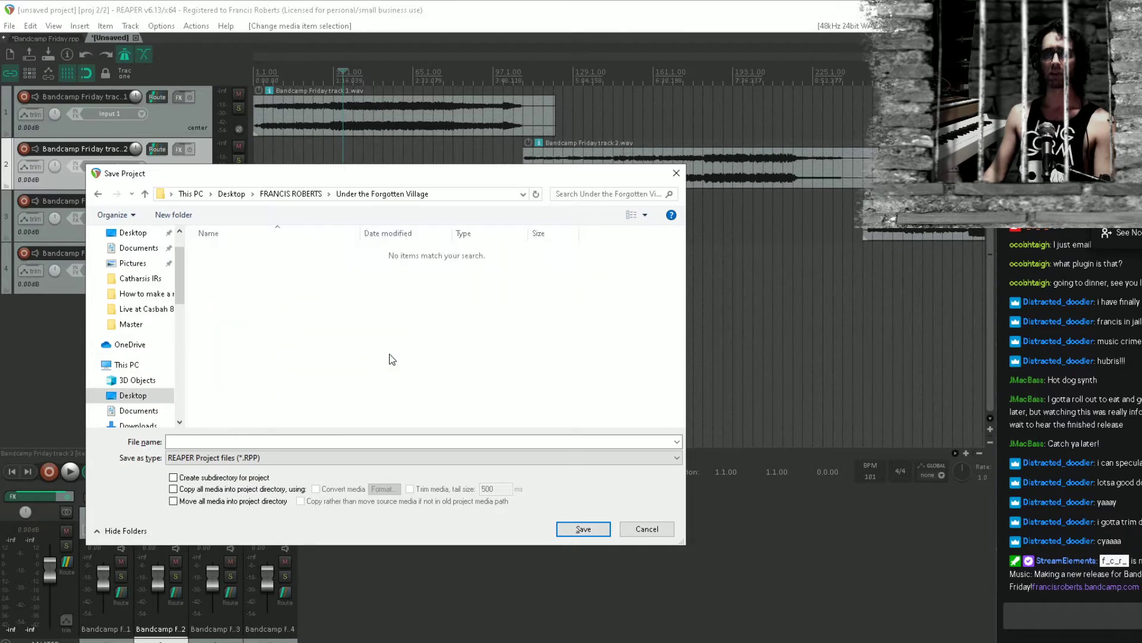
# Name the project Under the Forgotten Village mastering and save it
pyautogui.click(234, 442)
pyautogui.write('U')
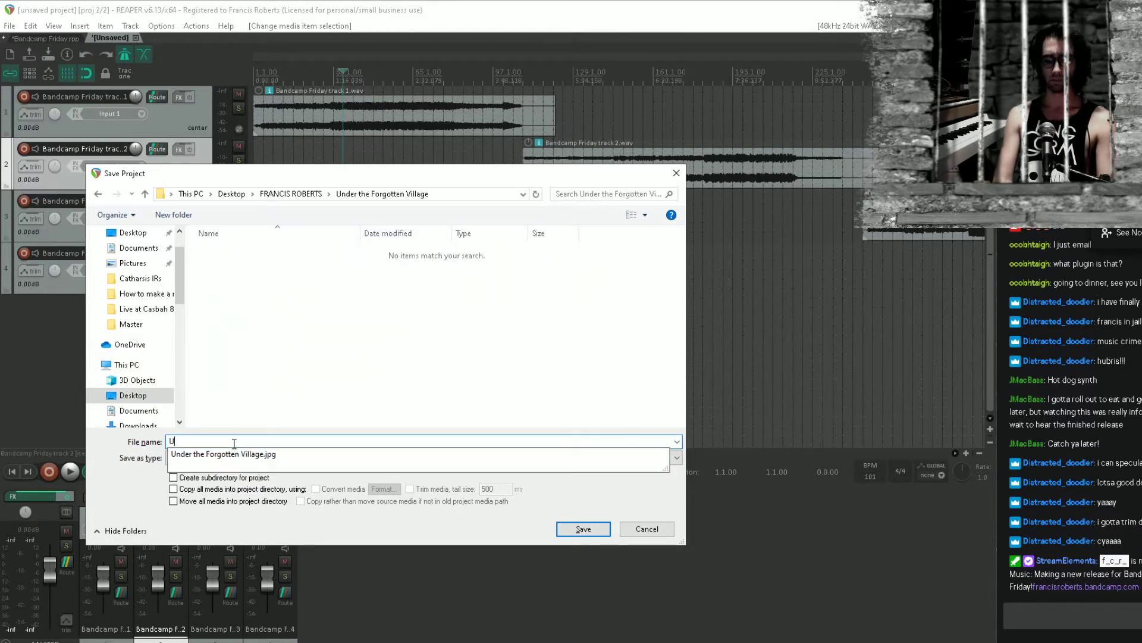
pyautogui.write('nder The')
pyautogui.press('Down')
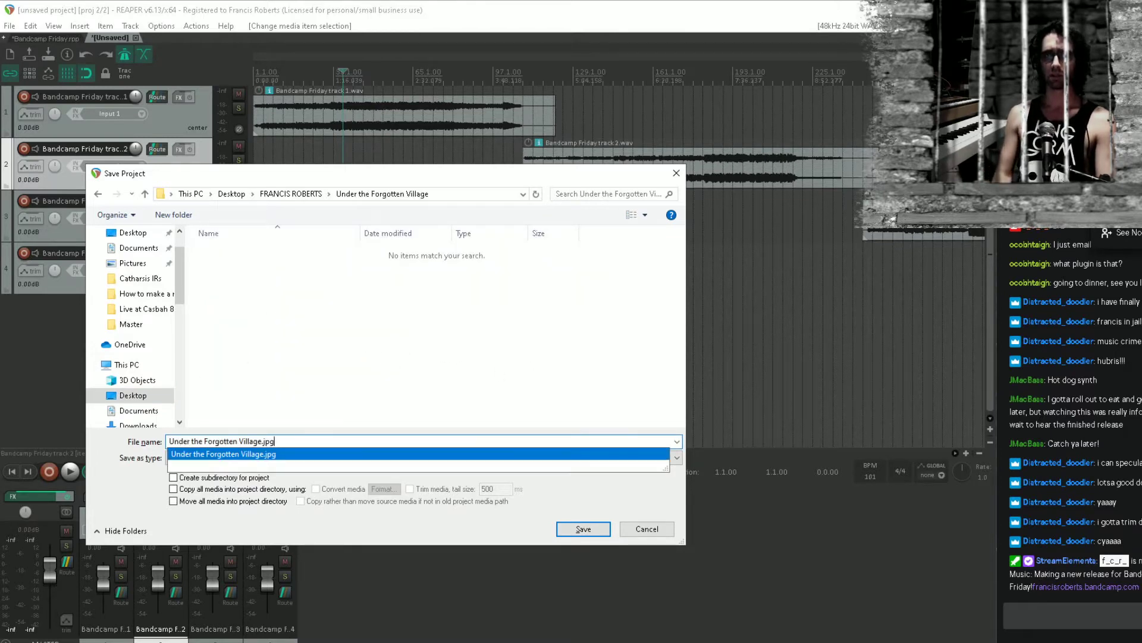
pyautogui.press('BackSpace')
pyautogui.press('BackSpace')
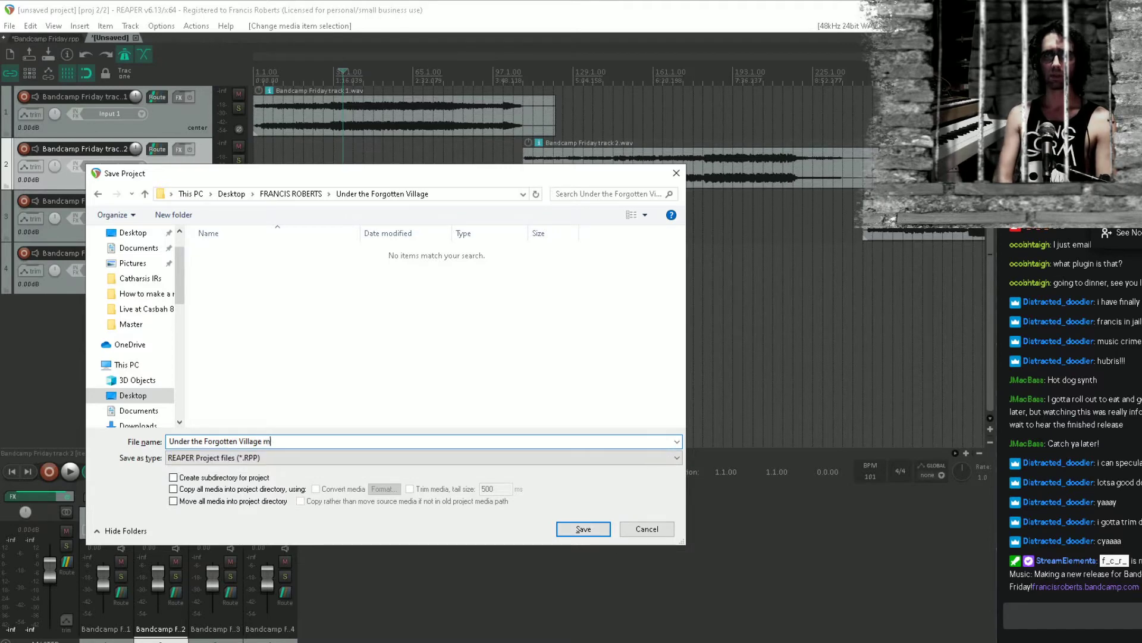
pyautogui.press('Return')
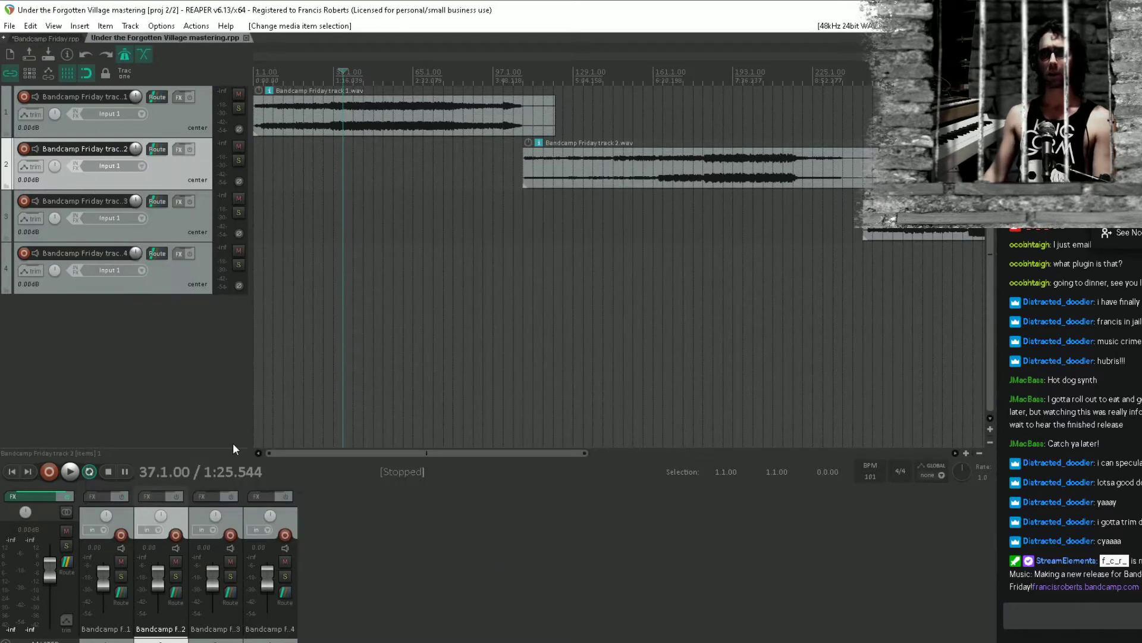
# Play the loud section of track 3 from bar 289 and check the master track's effects chain
pyautogui.hscroll(5, 292, 198)
pyautogui.click(596, 281)
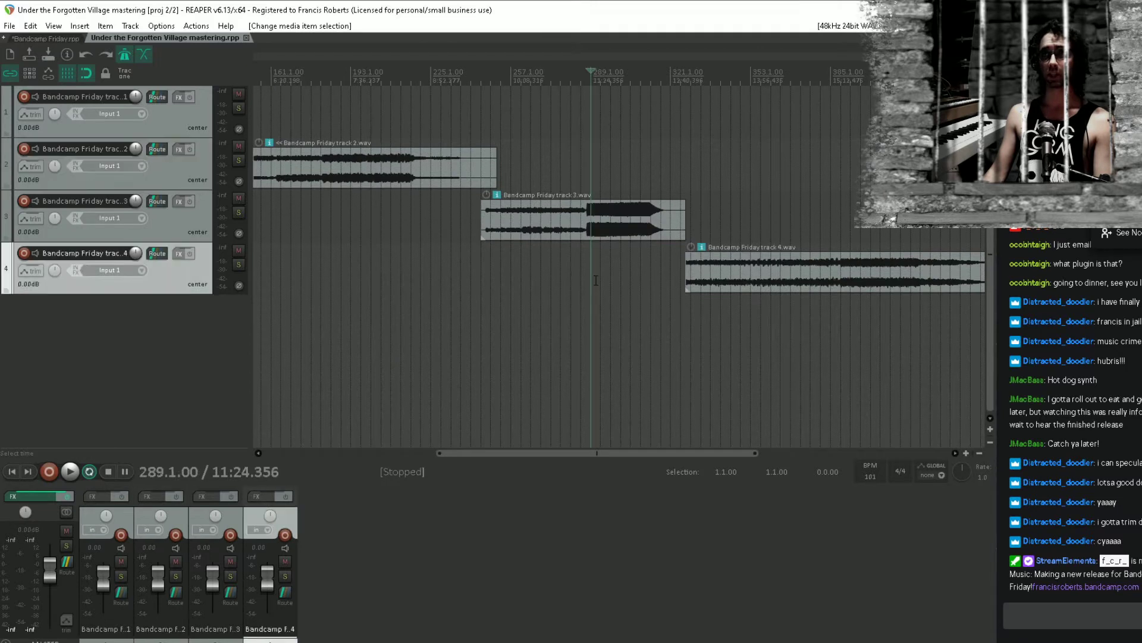
pyautogui.press('space')
pyautogui.press('space')
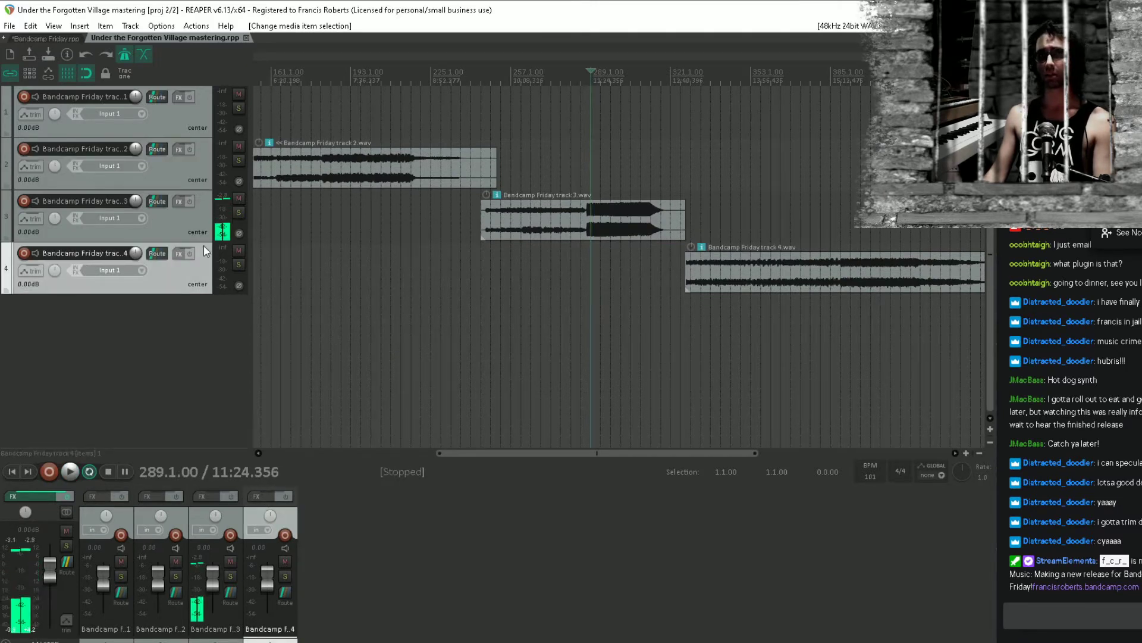
pyautogui.press('space')
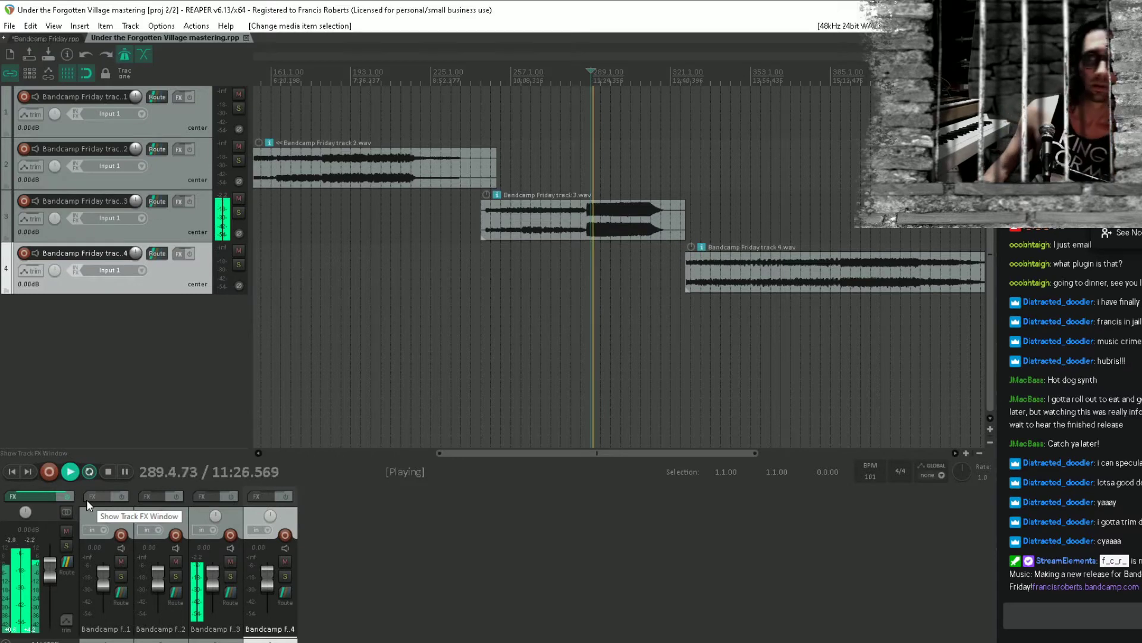
pyautogui.click(41, 501)
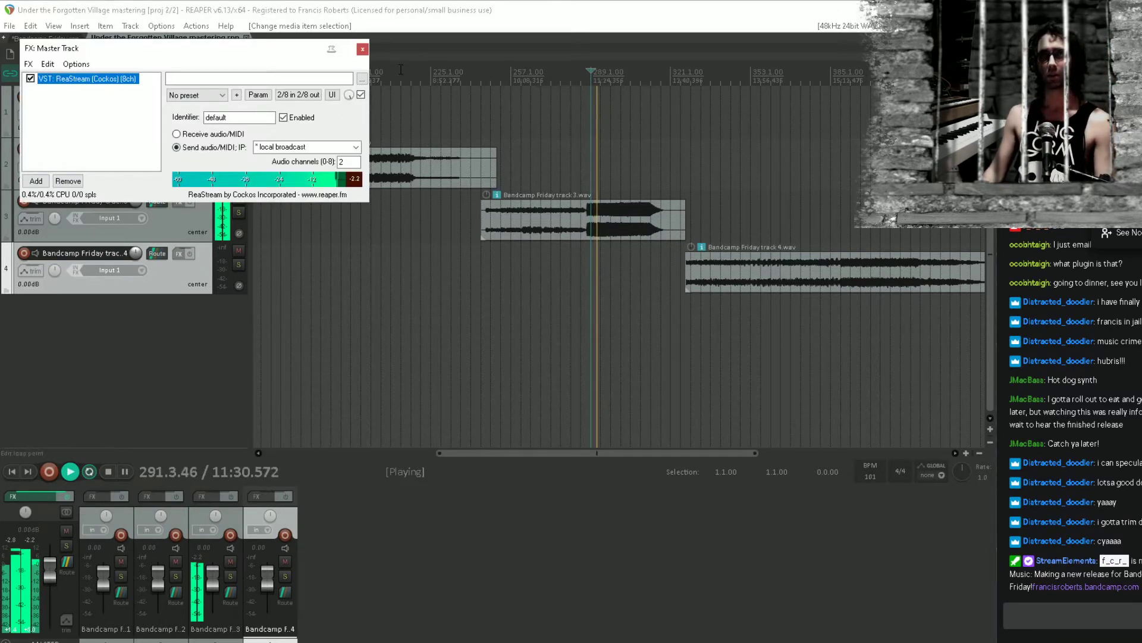
pyautogui.click(361, 49)
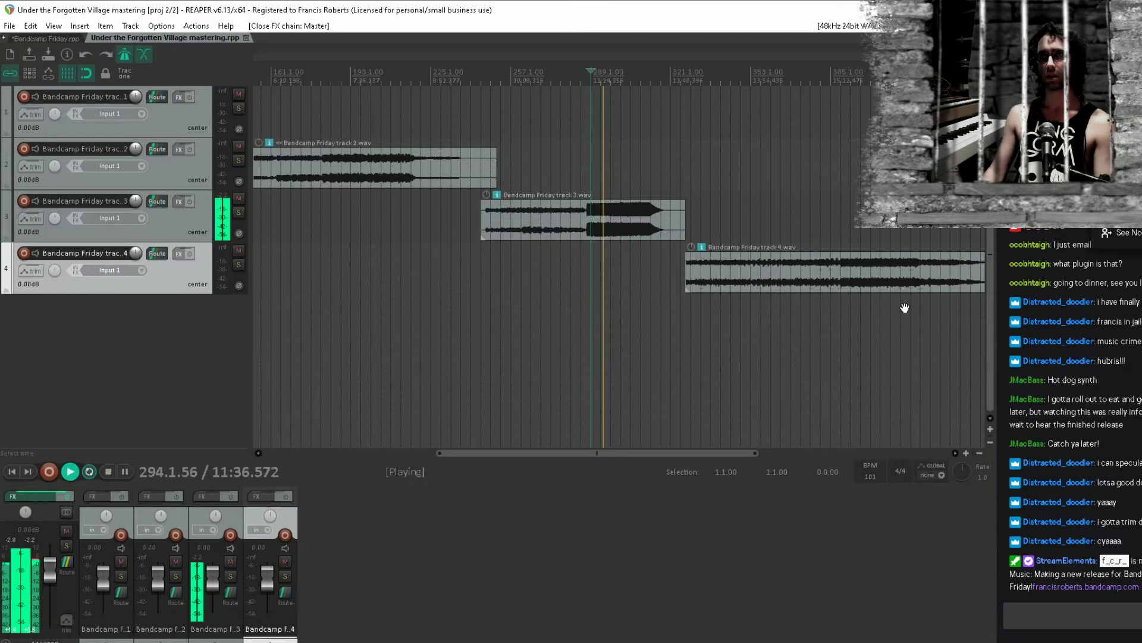
# Audition the end of track 3's loud section from bar 305, and track 4 from bar 397
pyautogui.moveTo(905, 309); pyautogui.dragTo(770, 308)
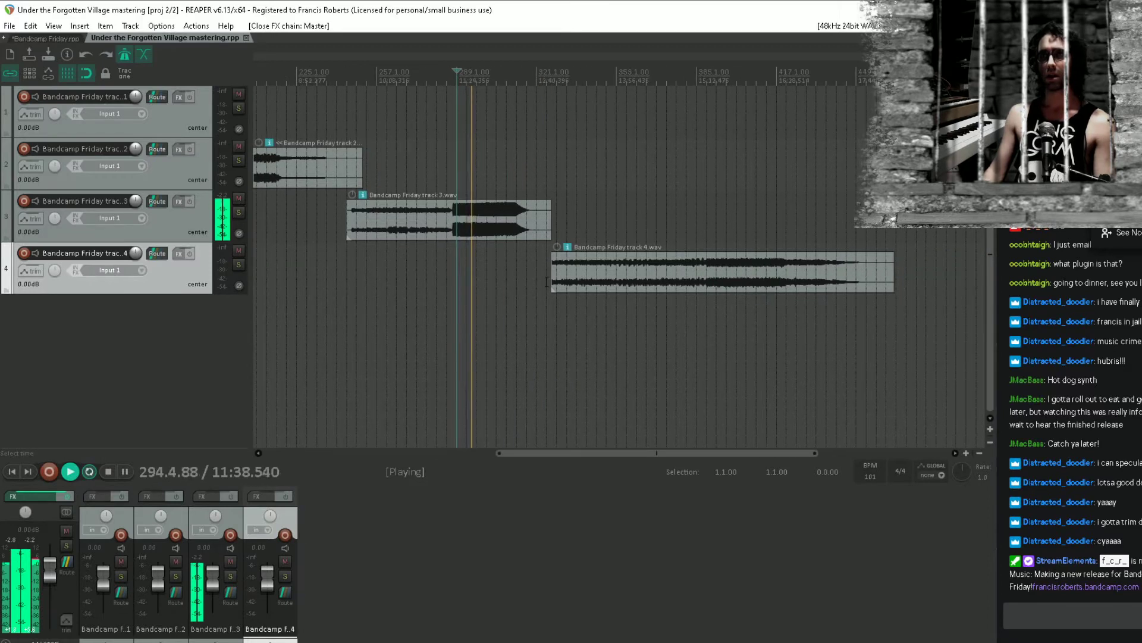
pyautogui.press('space')
pyautogui.click(497, 256)
pyautogui.press('space')
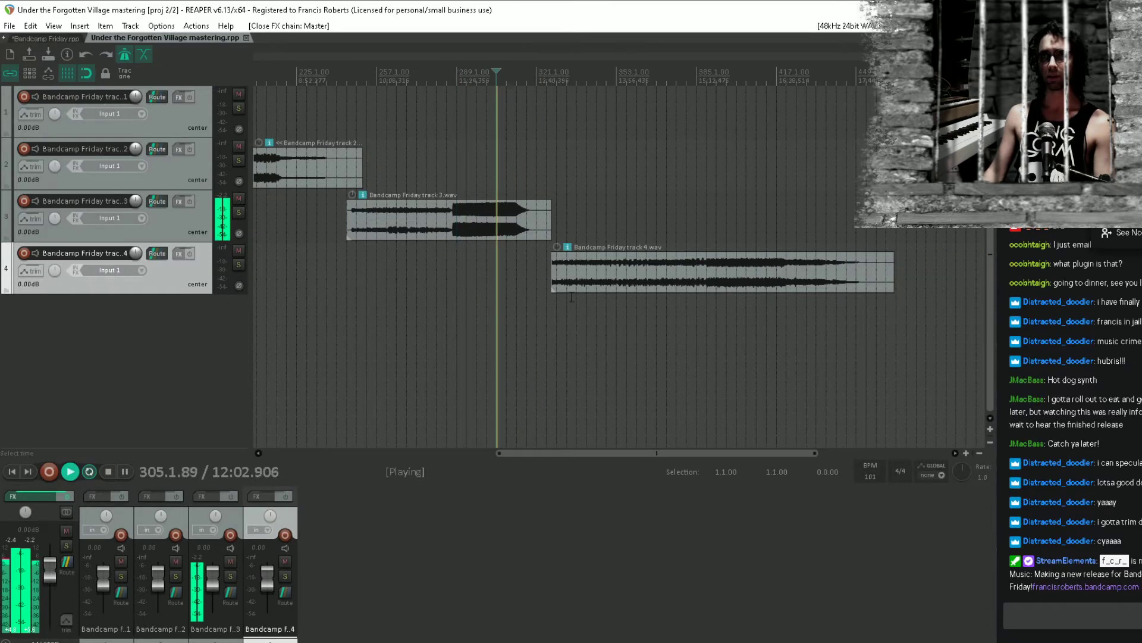
pyautogui.click(728, 328)
pyautogui.scroll(-4, 667, 339)
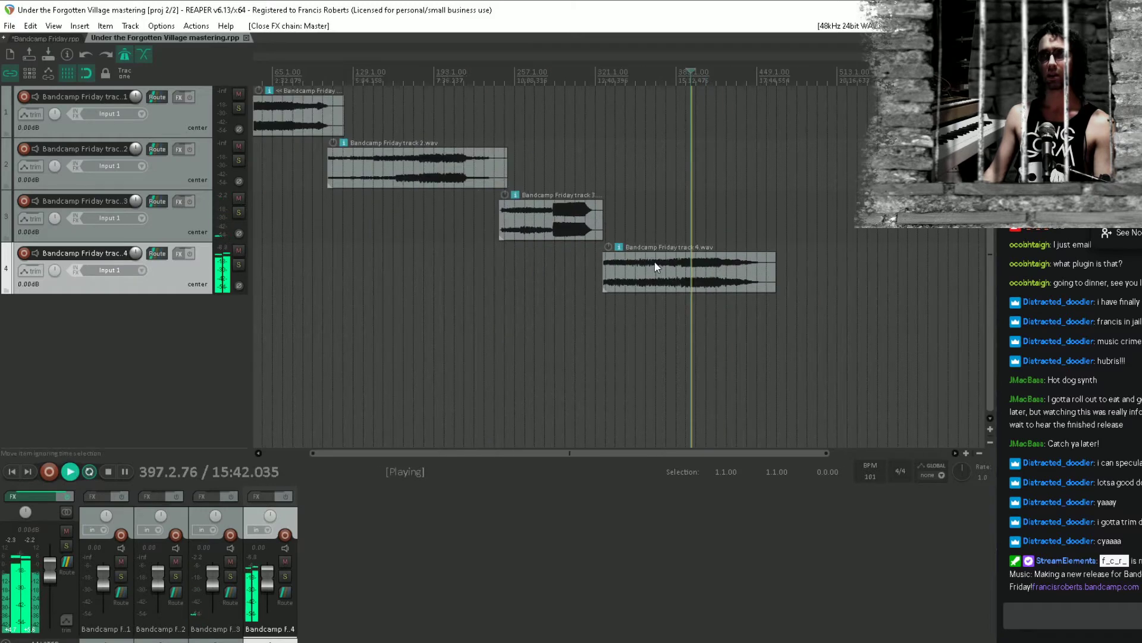
pyautogui.press('space')
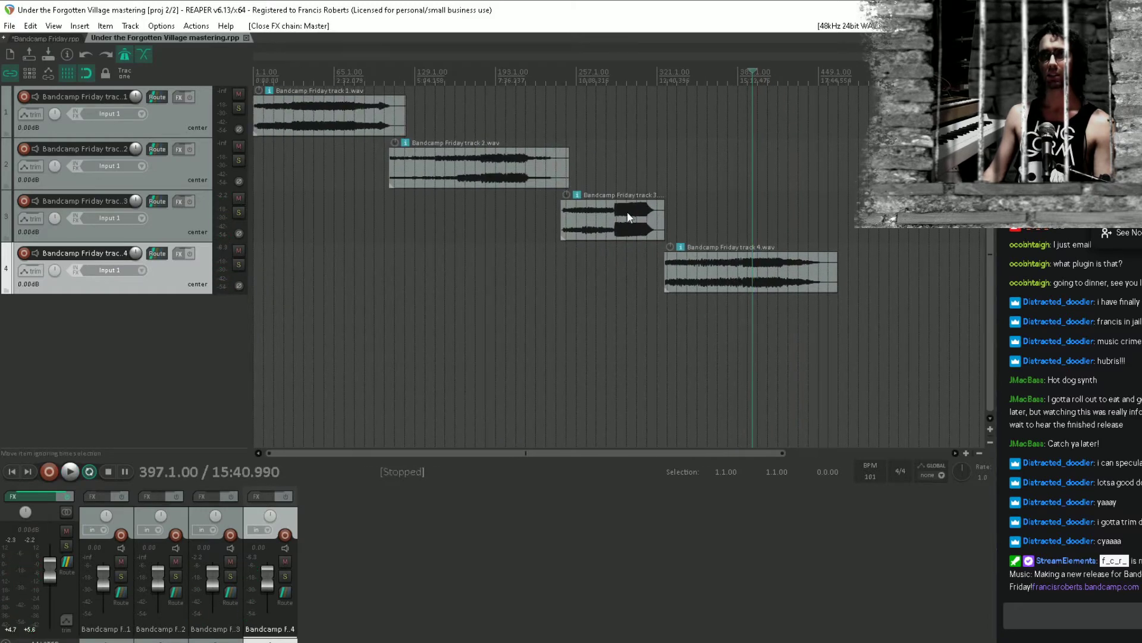
# Look through the lower tracks of the Bandcamp Friday mix project, and check the exported files folder and the mastering project
pyautogui.click(637, 151)
pyautogui.click(37, 38)
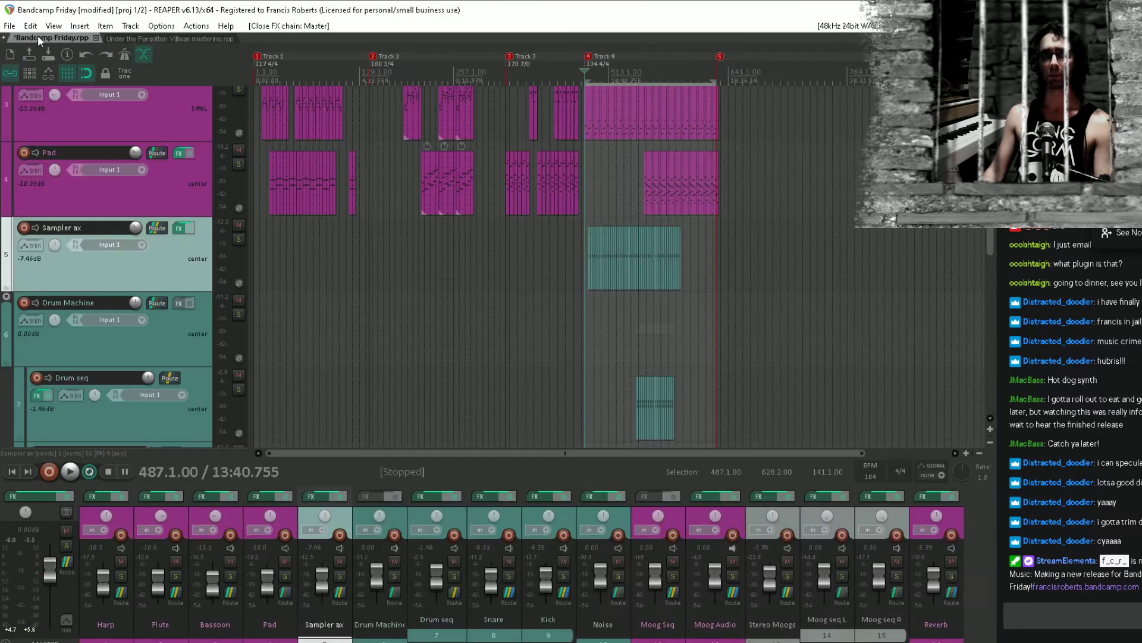
pyautogui.scroll(-10, 47, 264)
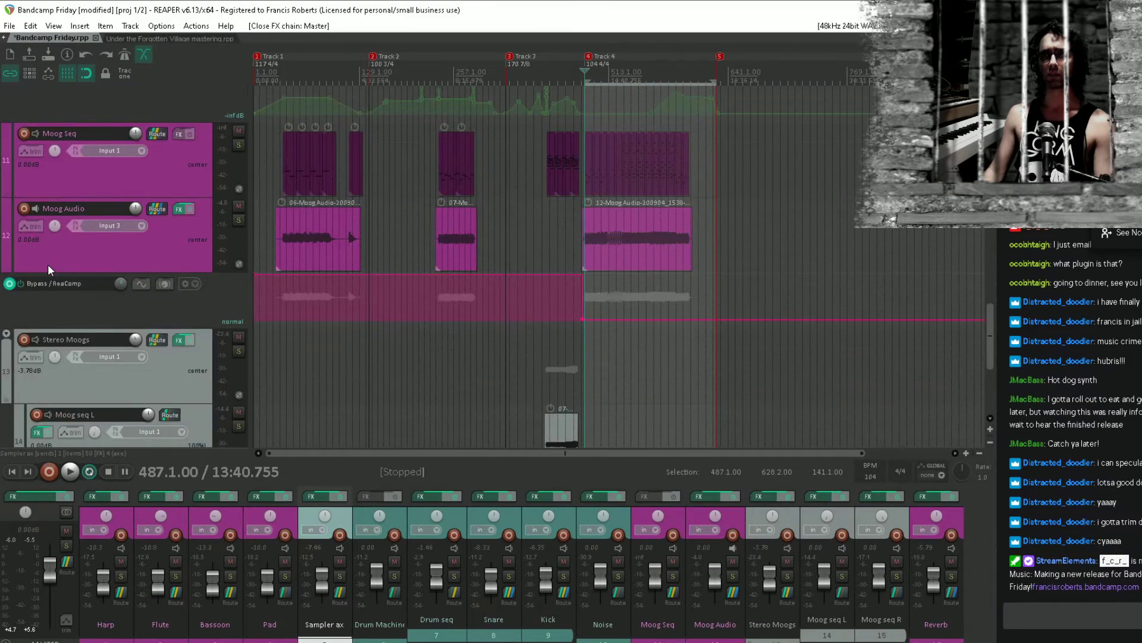
pyautogui.hotkey('alt', 'Tab')
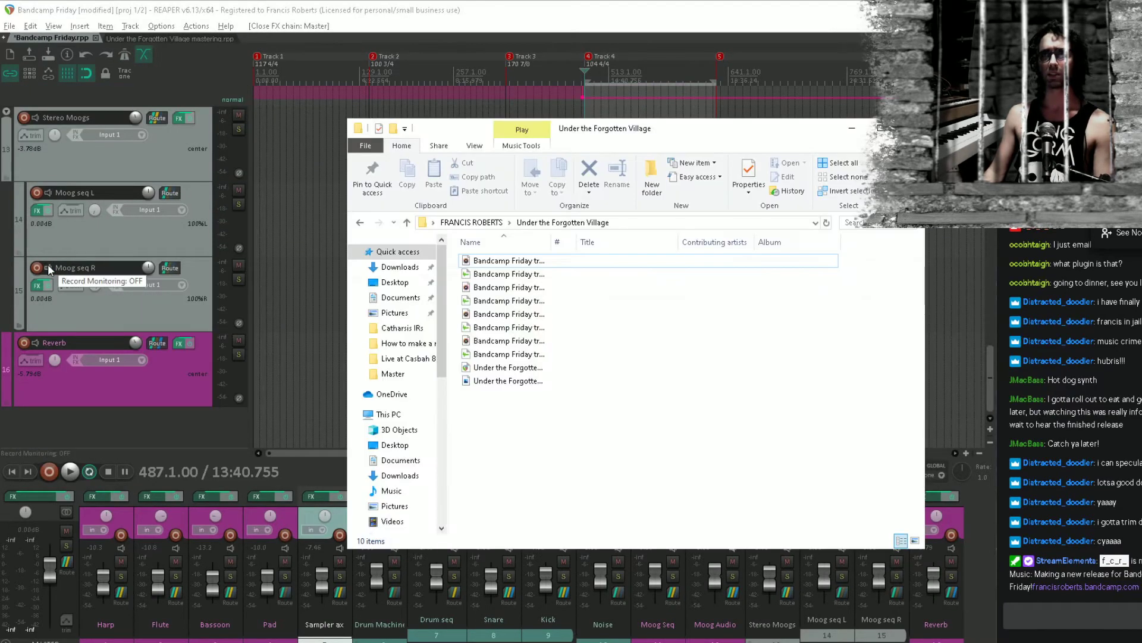
pyautogui.hotkey('alt', 'Tab')
pyautogui.click(195, 39)
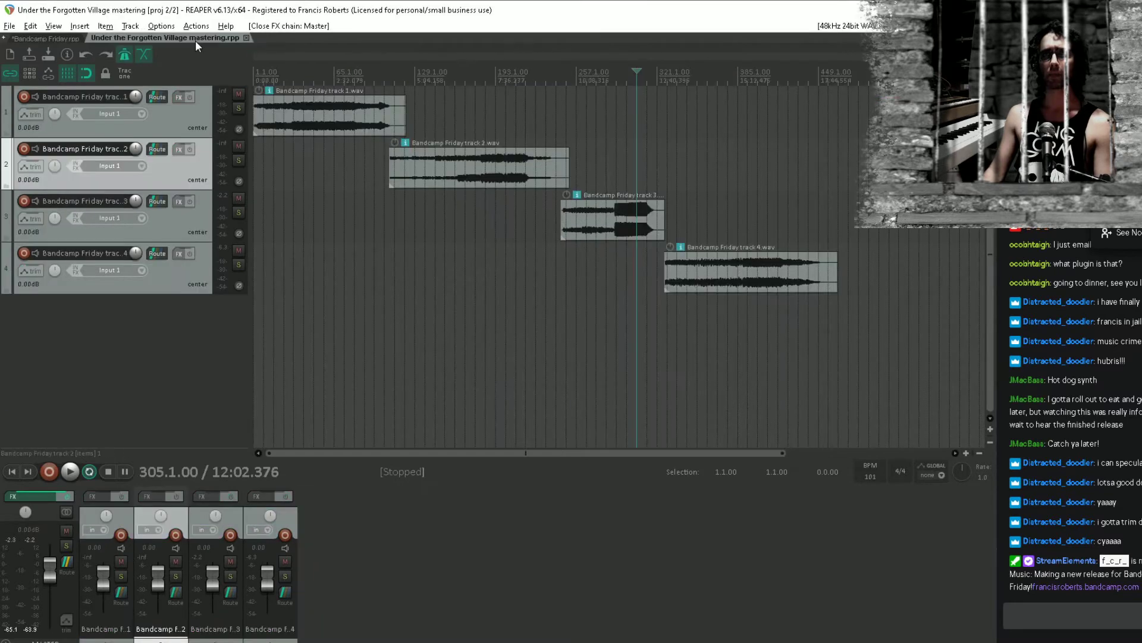
pyautogui.click(60, 38)
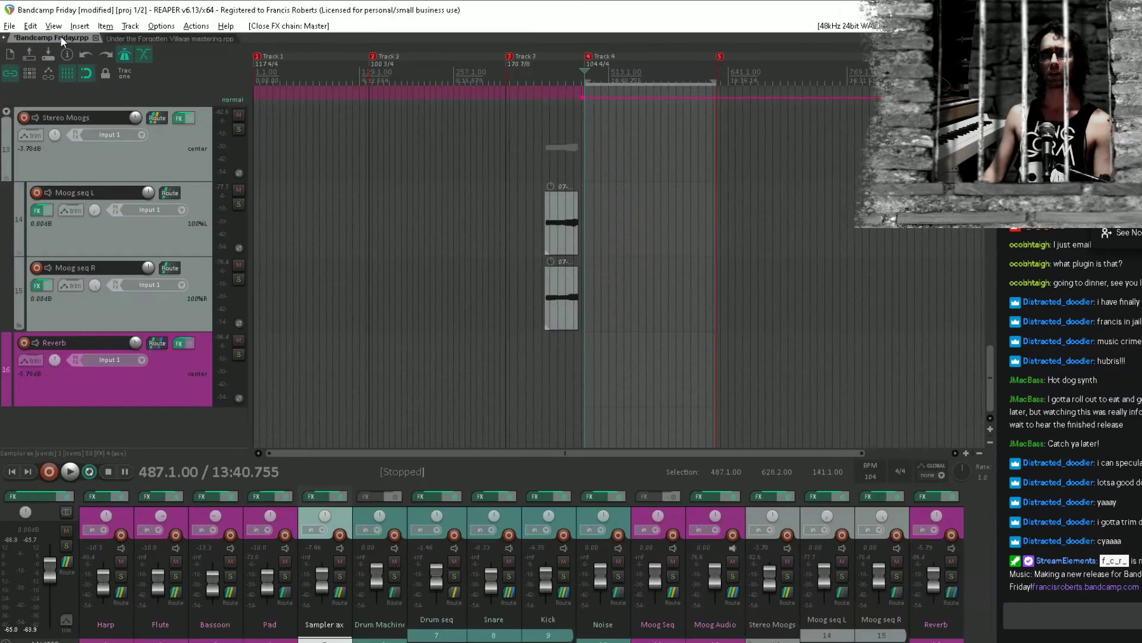
# Play the Track 3 section of the Bandcamp Friday mix from bar 417 and view its instrument tracks up close
pyautogui.click(551, 231)
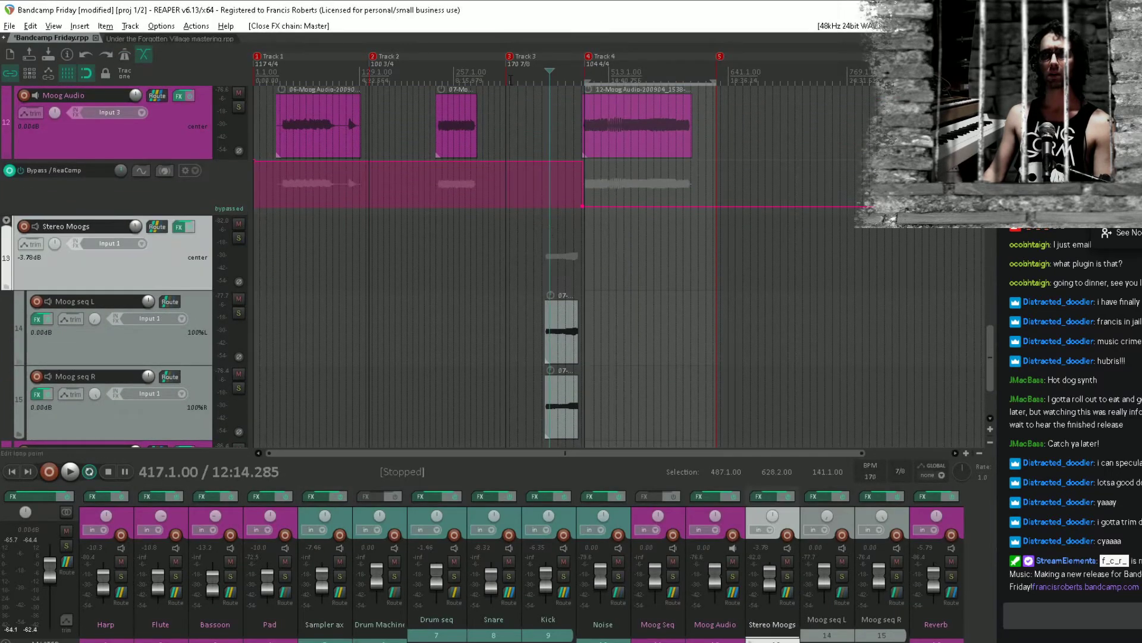
pyautogui.scroll(5, 512, 241)
pyautogui.press('space')
pyautogui.scroll(10, 530, 387)
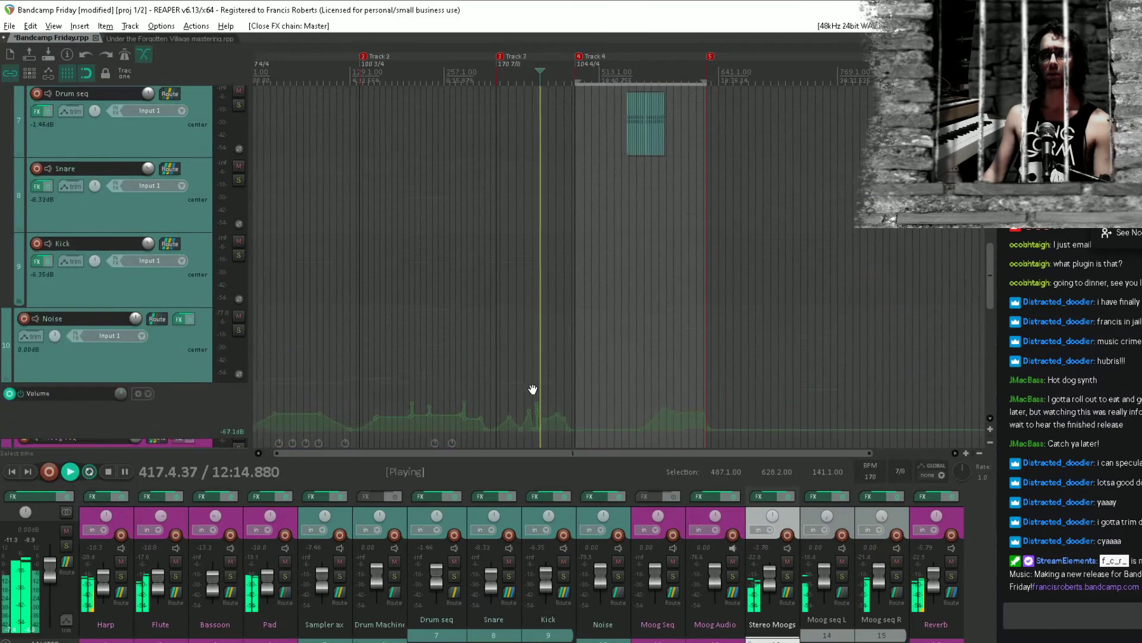
pyautogui.scroll(8, 509, 380)
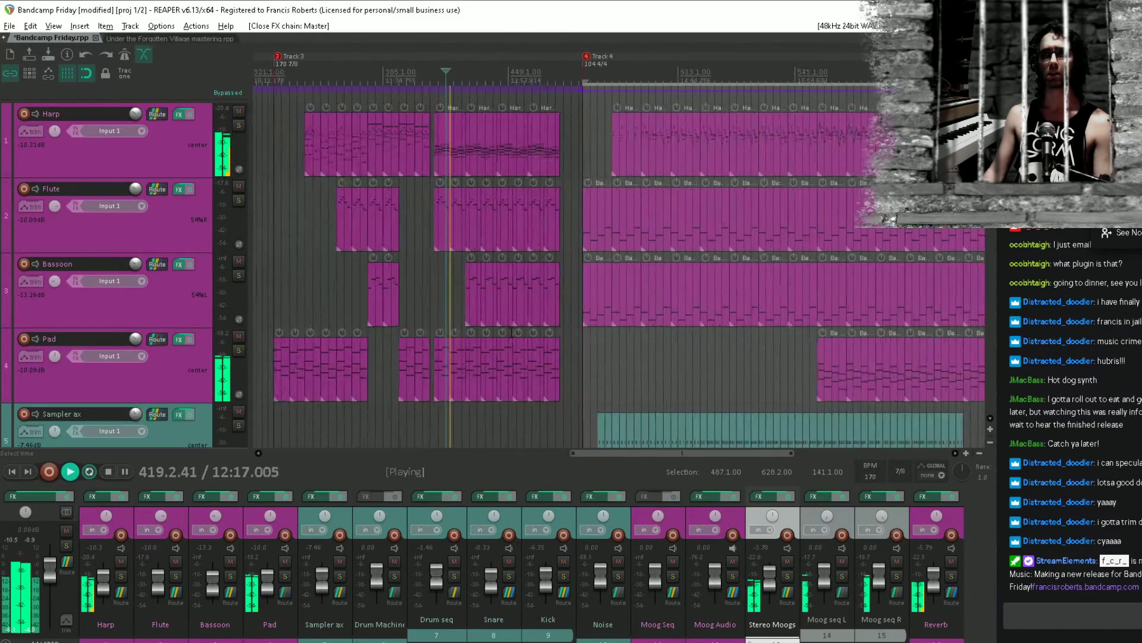
# Play the Bandcamp Friday mix from bar 461 and look through its Moog audio, Stereo Moogs and Reverb tracks
pyautogui.scroll(-10, 522, 352)
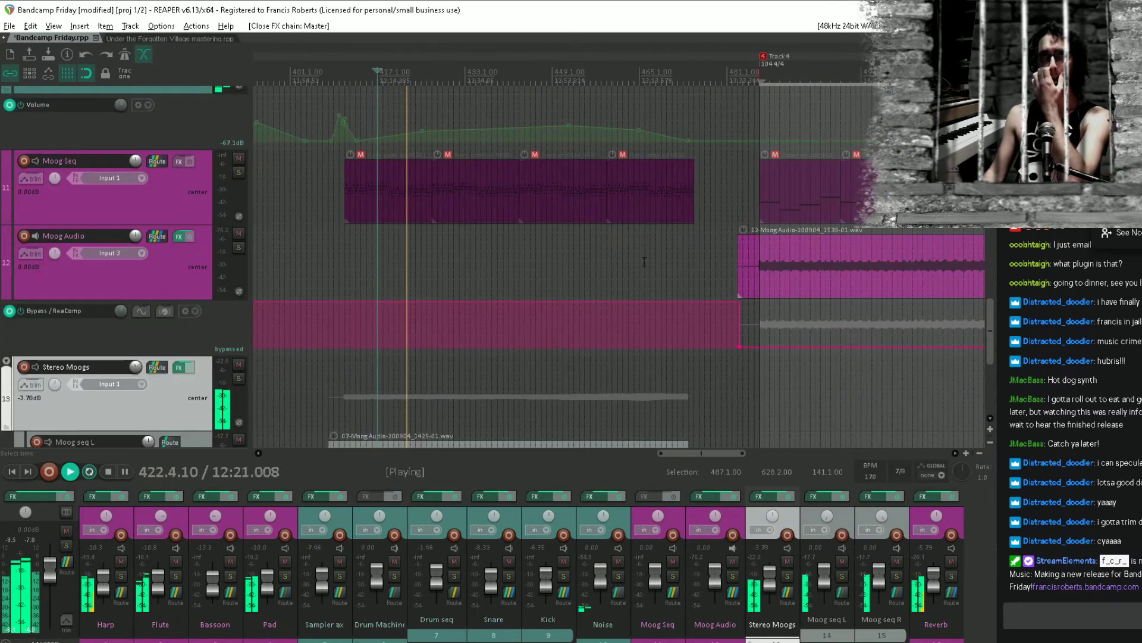
pyautogui.scroll(-3, 619, 223)
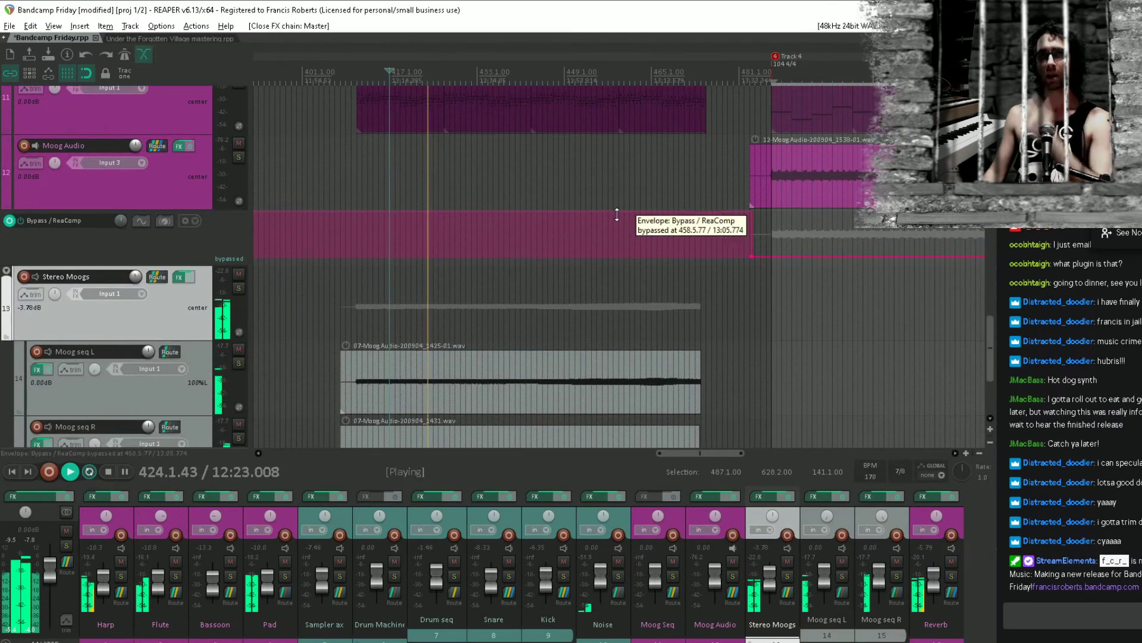
pyautogui.click(597, 320)
pyautogui.click(628, 319)
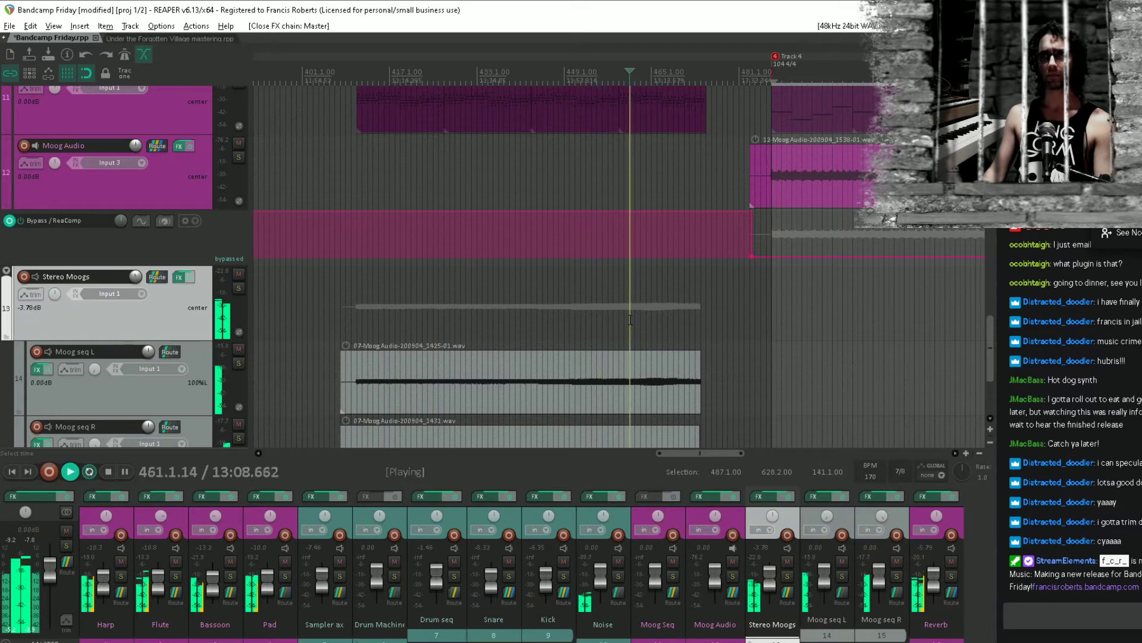
pyautogui.scroll(-3, 571, 200)
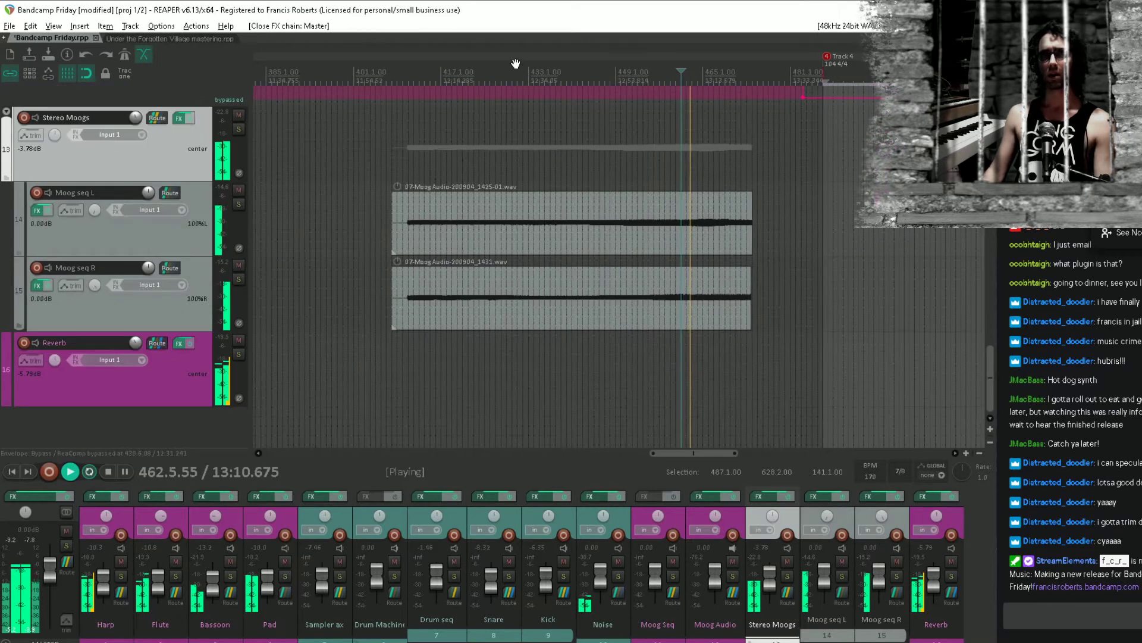
pyautogui.press('space')
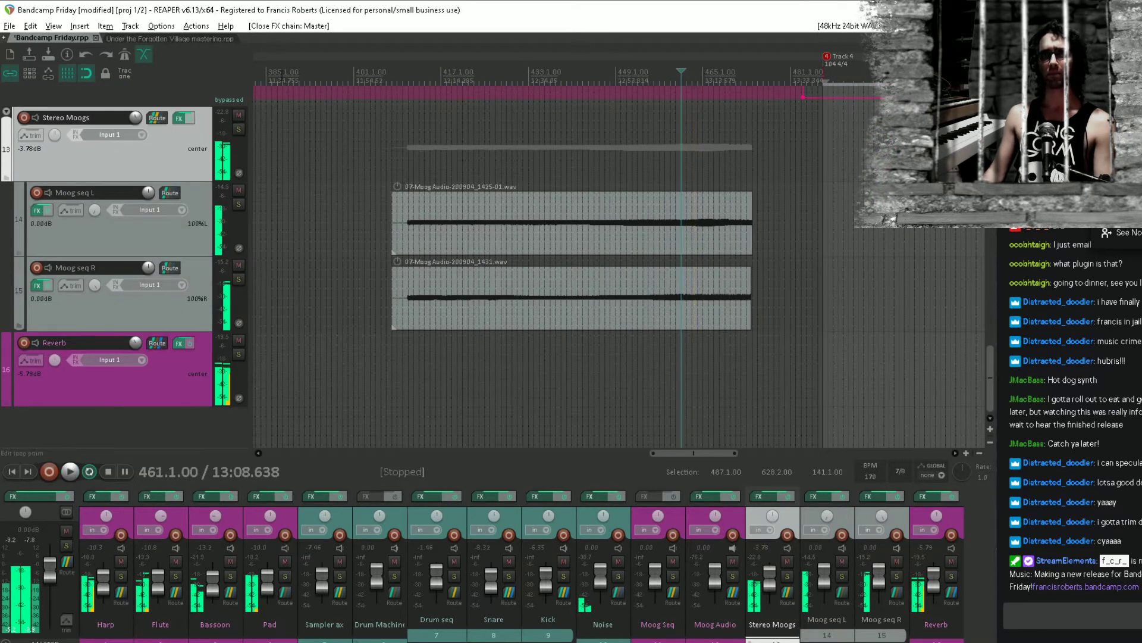
# Audition the mastering project from bar 297 in track 3 and from bar 193 in track 2
pyautogui.click(171, 38)
pyautogui.click(631, 268)
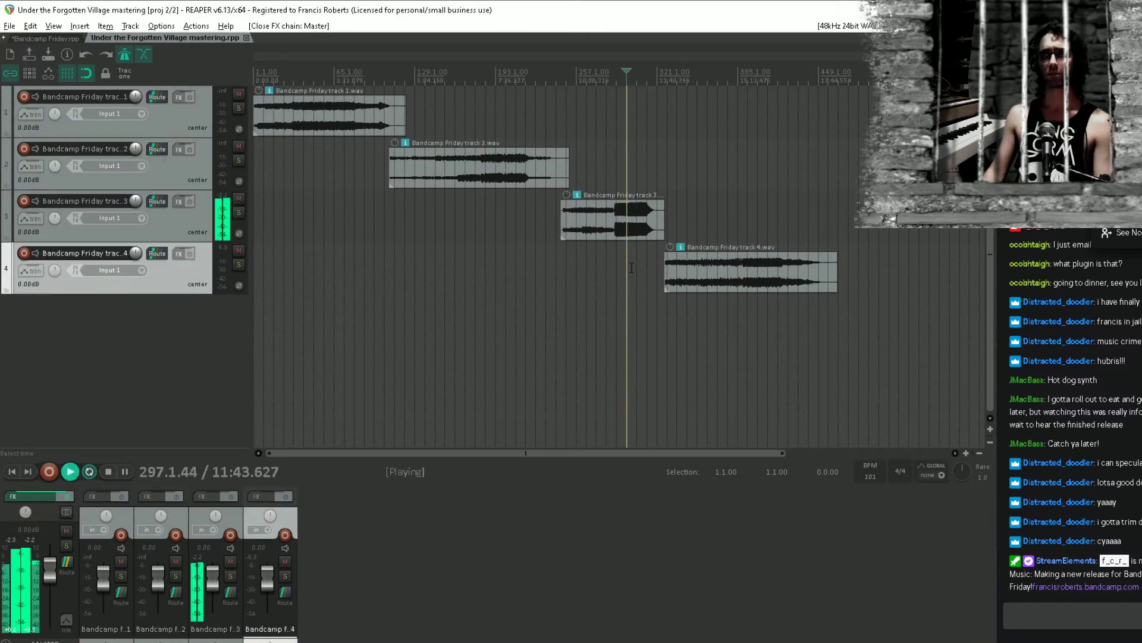
pyautogui.press('space')
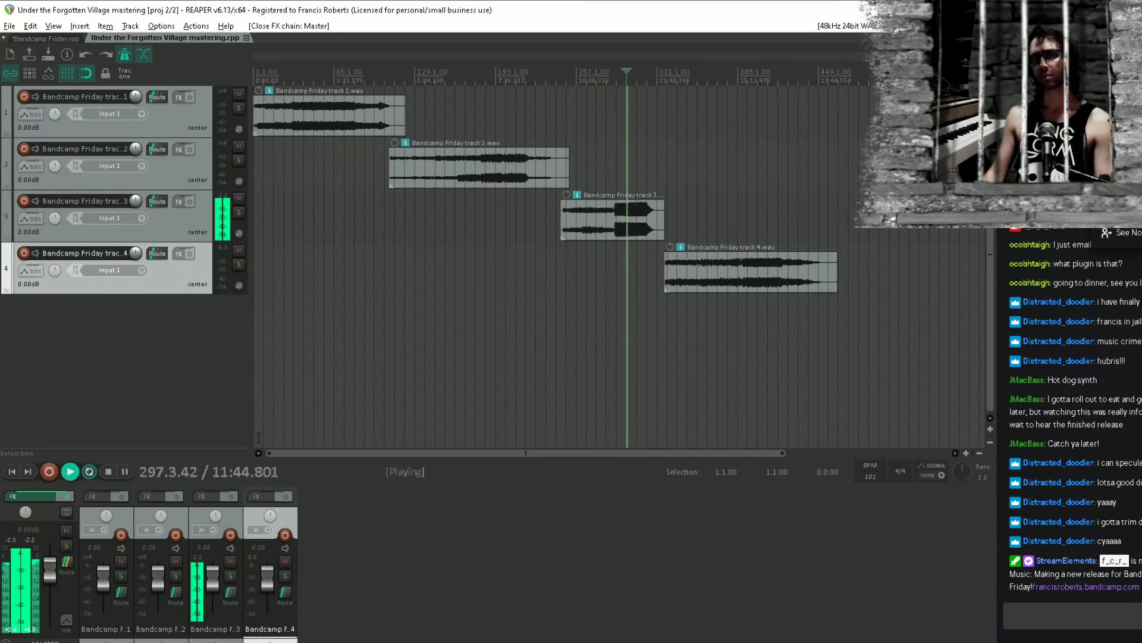
pyautogui.press('space')
pyautogui.click(495, 272)
pyautogui.press('space')
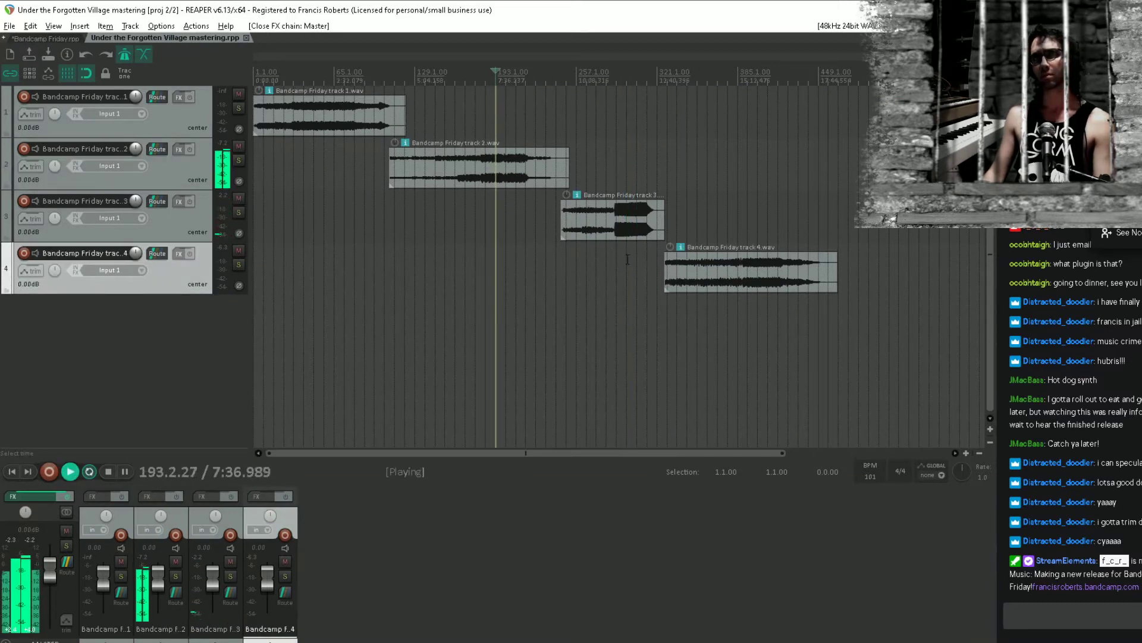
pyautogui.press('space')
# Turn off the mastering project's metronome and replay track 2 from bar 193 in short bursts
pyautogui.click(123, 56)
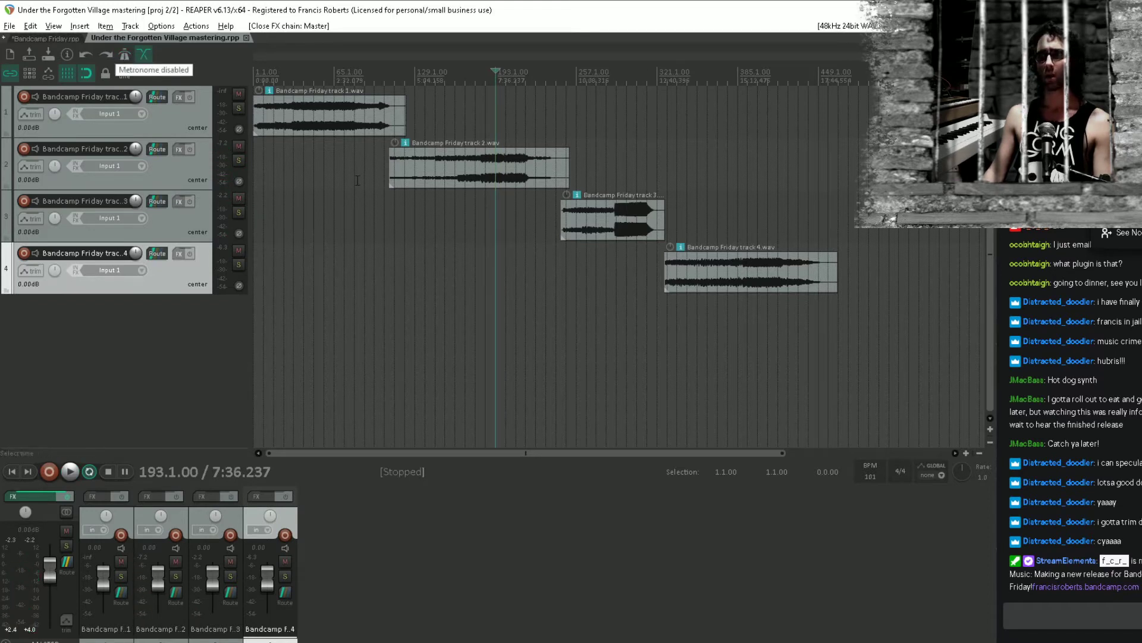
pyautogui.press('space')
pyautogui.press('space')
pyautogui.press('space')
pyautogui.press('space')
pyautogui.press('space')
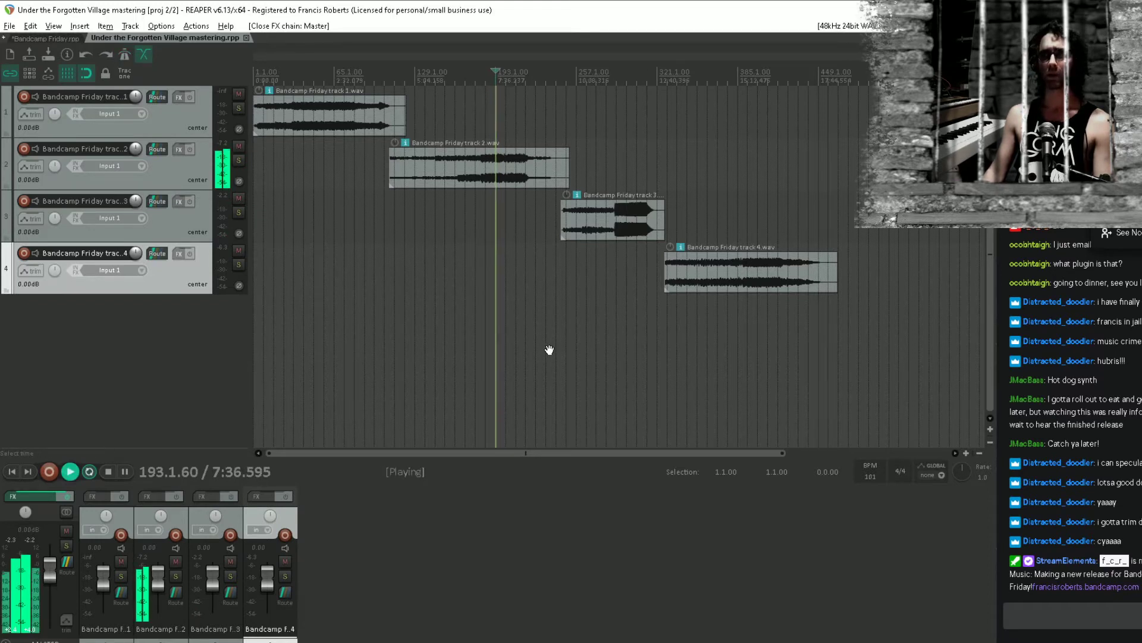
pyautogui.press('space')
pyautogui.press('space')
pyautogui.press('space')
pyautogui.press('space')
pyautogui.press('space')
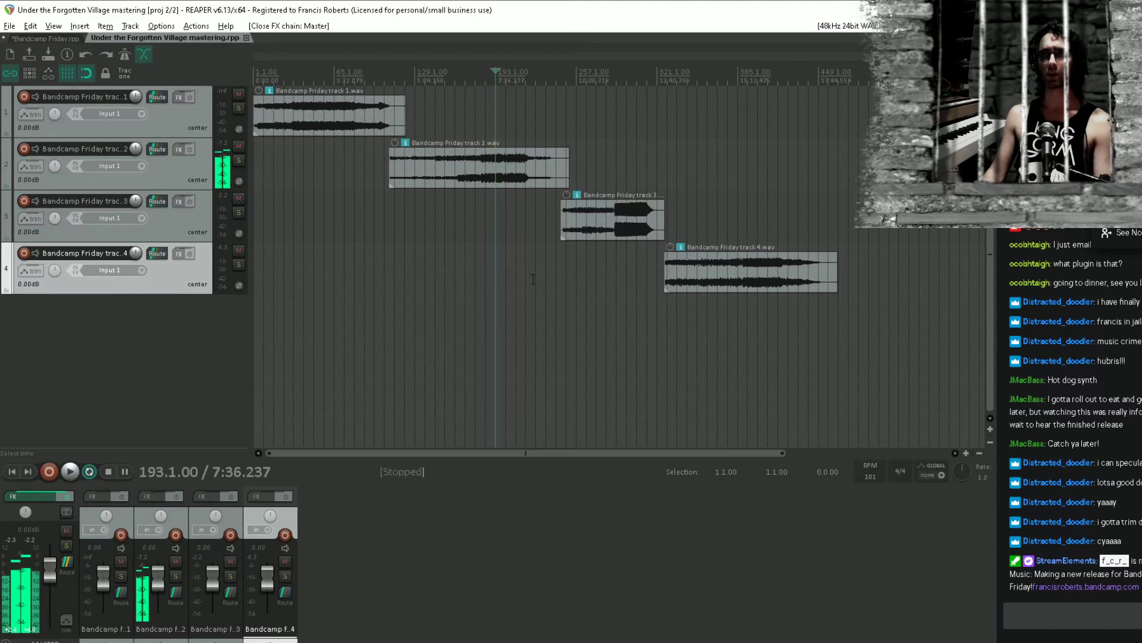
# Play the Bandcamp Friday mix from bar 461 again and look over its Moog, noise and drum tracks
pyautogui.click(53, 38)
pyautogui.scroll(-3, 764, 135)
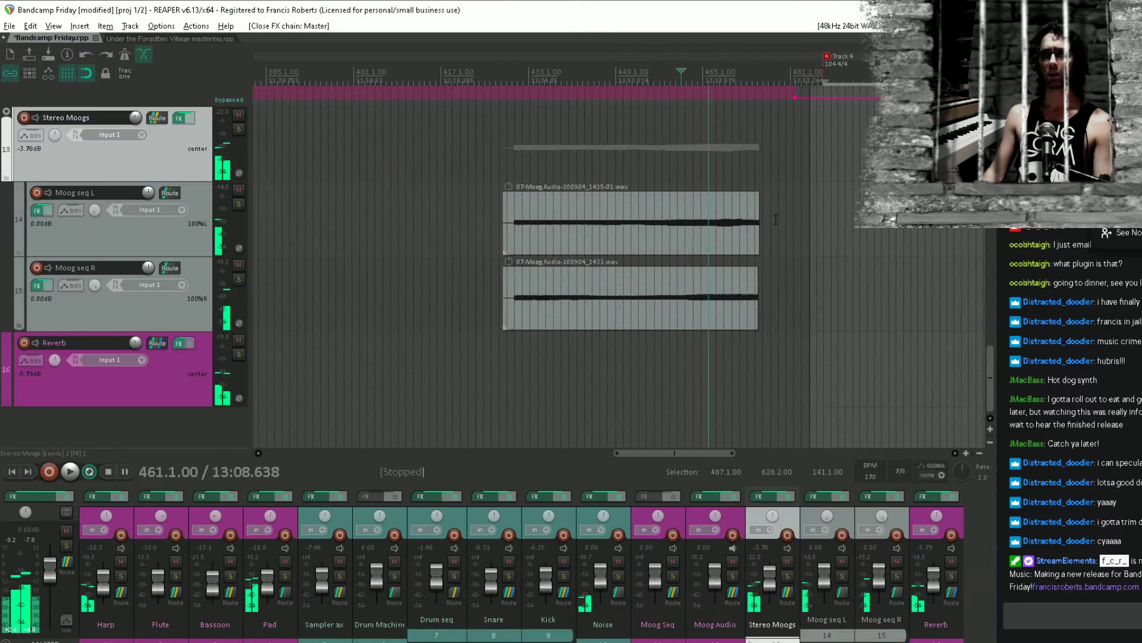
pyautogui.press('space')
pyautogui.scroll(5, 741, 134)
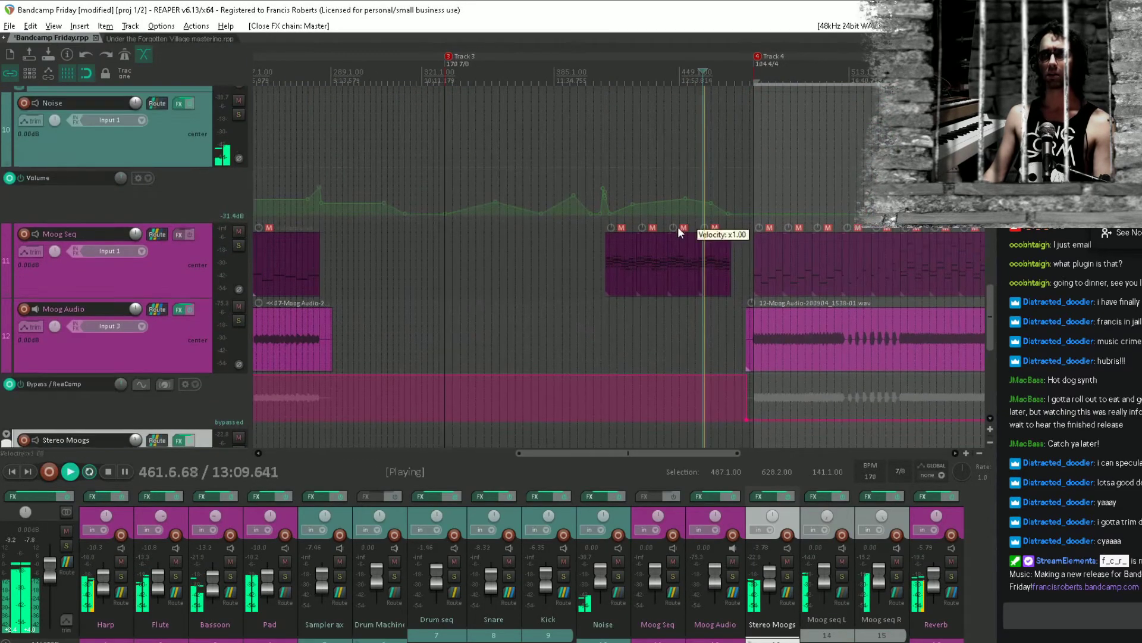
pyautogui.scroll(6, 679, 207)
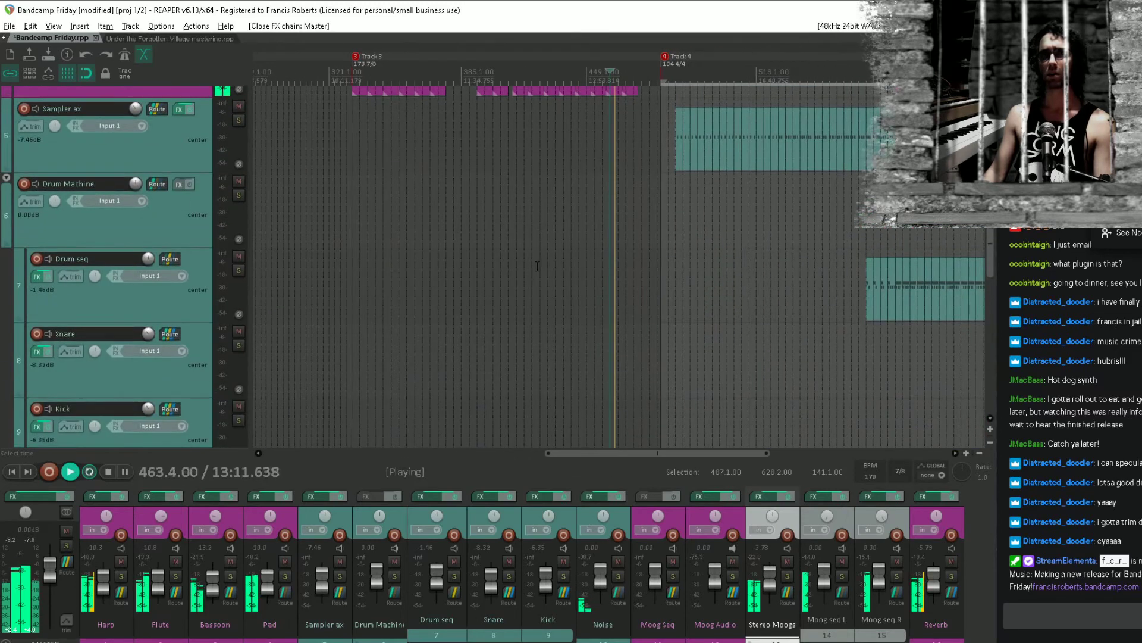
pyautogui.press('space')
# Inspect the Bandcamp Friday master track's effects chain, including the Master Limiter settings and the SEM-Filter entry
pyautogui.click(33, 496)
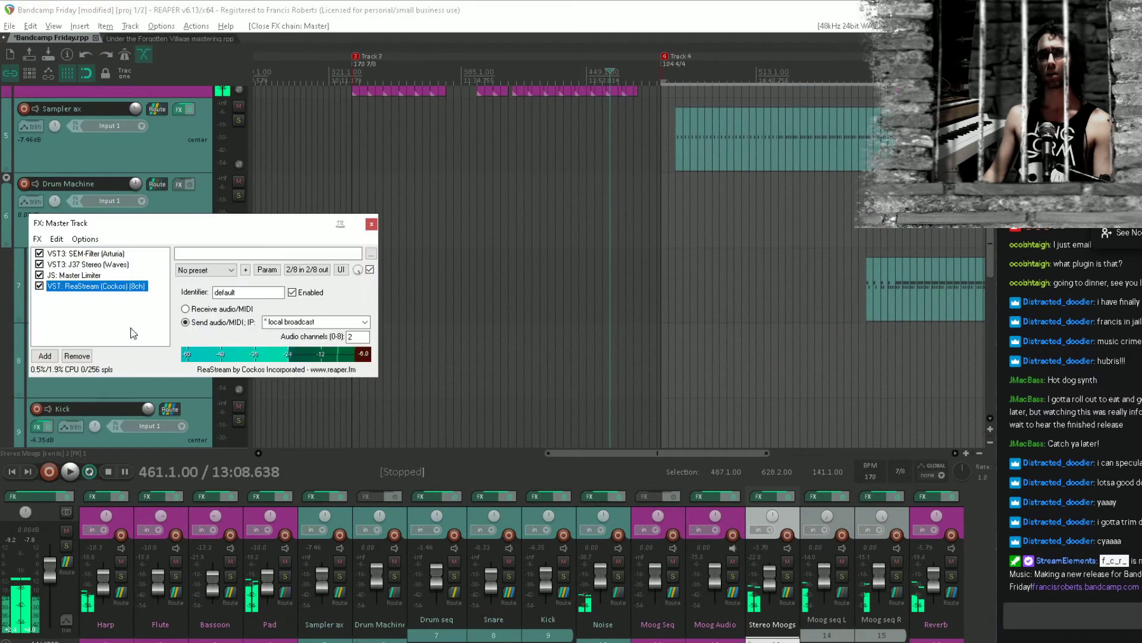
pyautogui.click(72, 276)
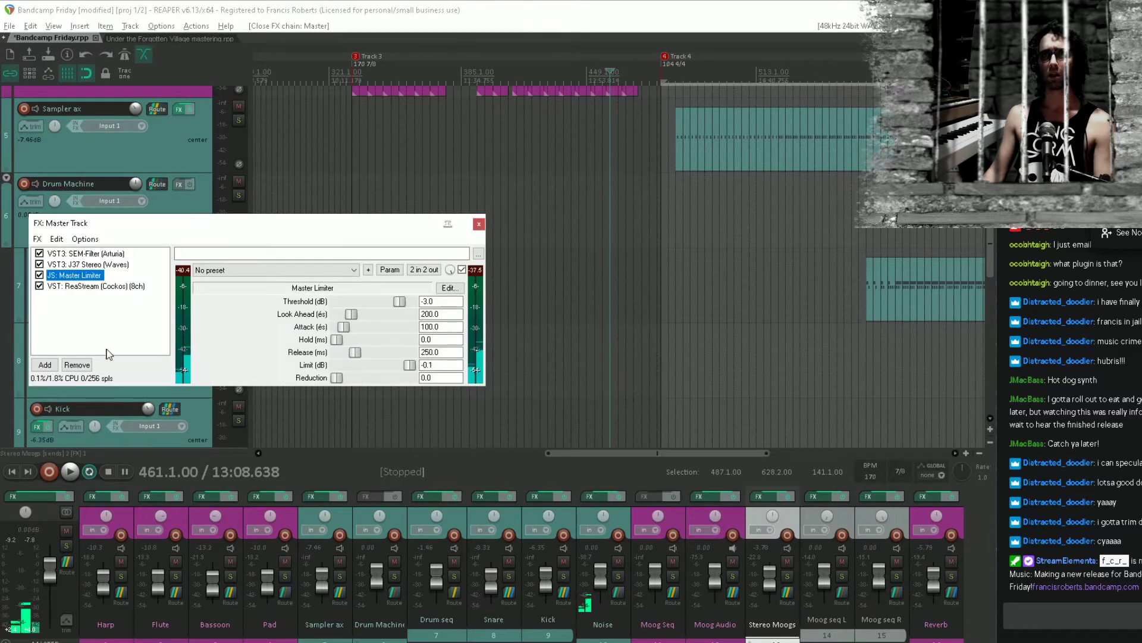
pyautogui.click(140, 327)
pyautogui.click(122, 257)
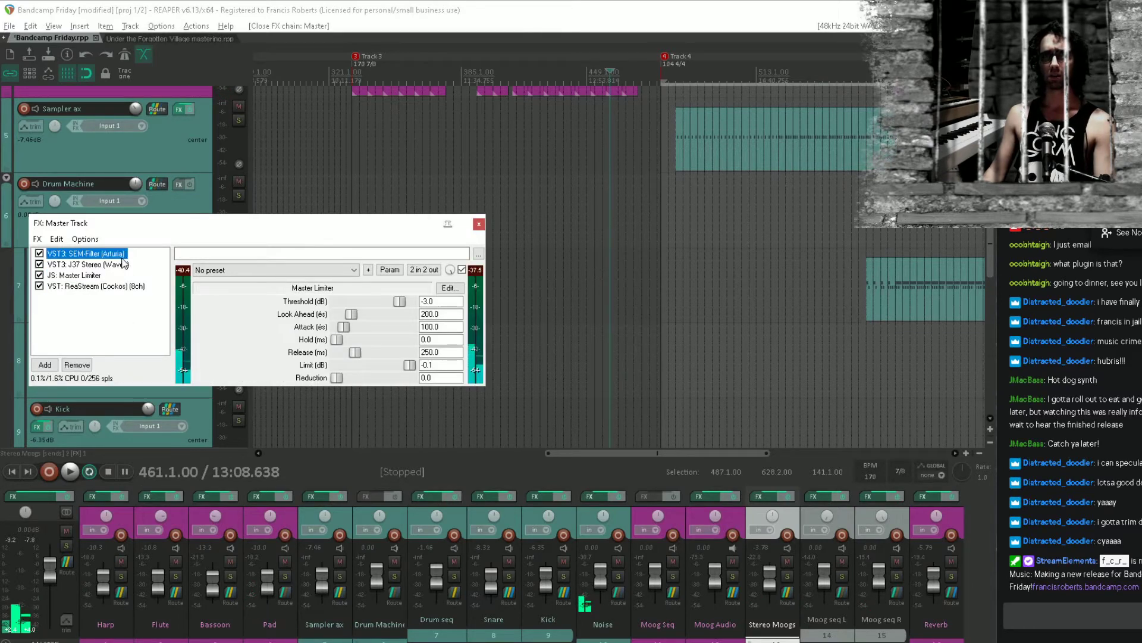
pyautogui.click(102, 317)
pyautogui.press('Escape')
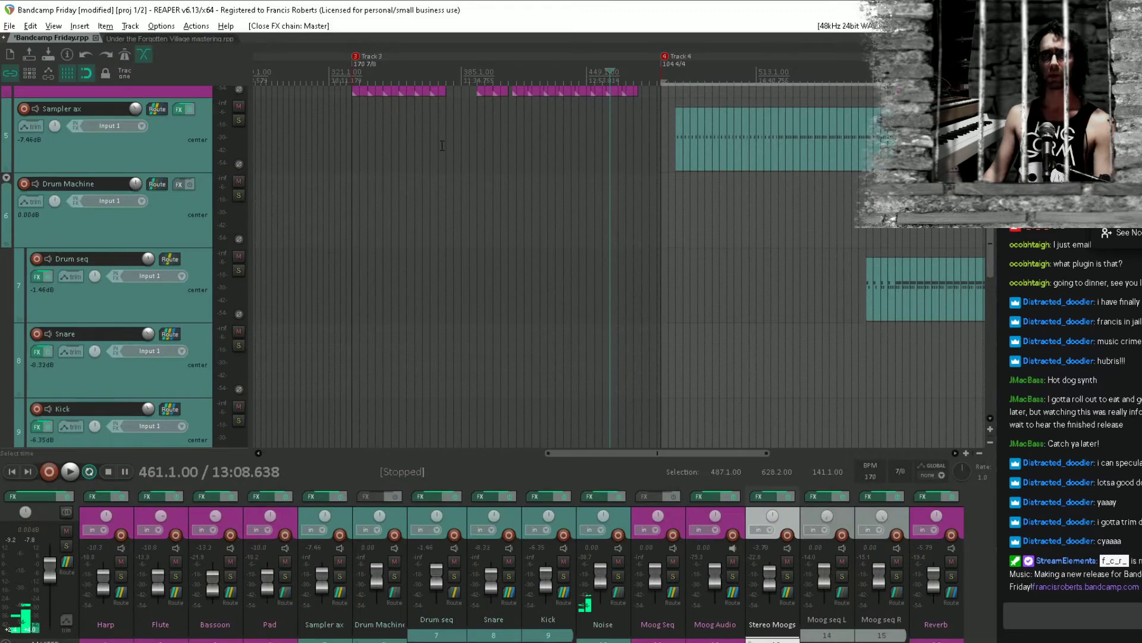
# Play the Track 3 section of the mix from bars 413 and 437, and examine its Moog and Reverb tracks
pyautogui.click(442, 145)
pyautogui.press('space')
pyautogui.moveTo(443, 146); pyautogui.dragTo(559, 370)
pyautogui.click(595, 377)
pyautogui.click(633, 385)
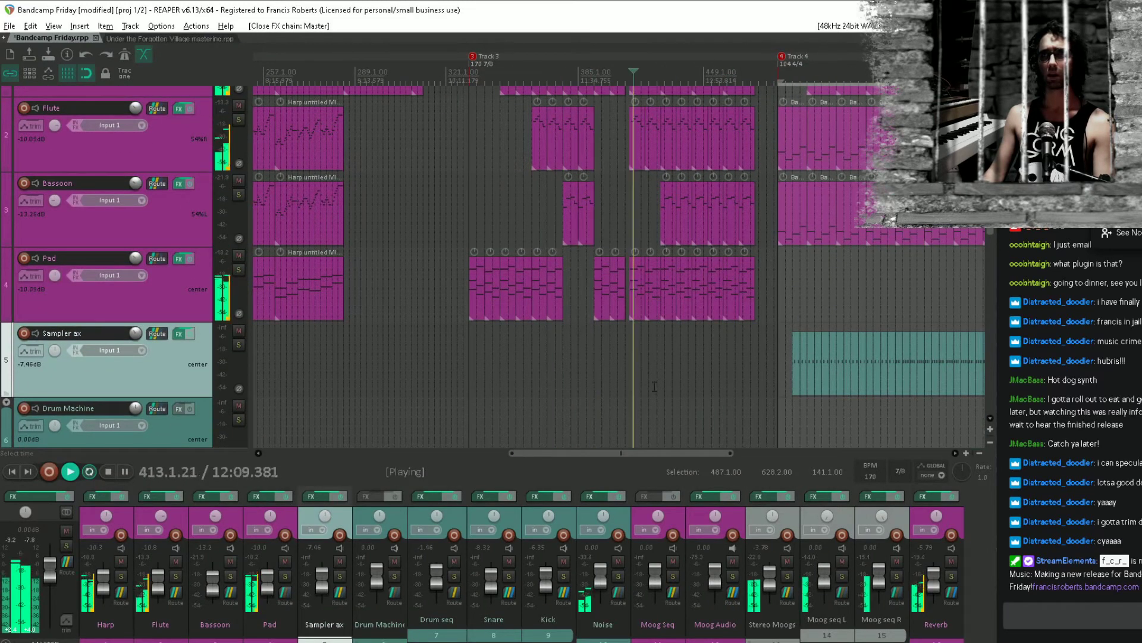
pyautogui.scroll(-3, 655, 253)
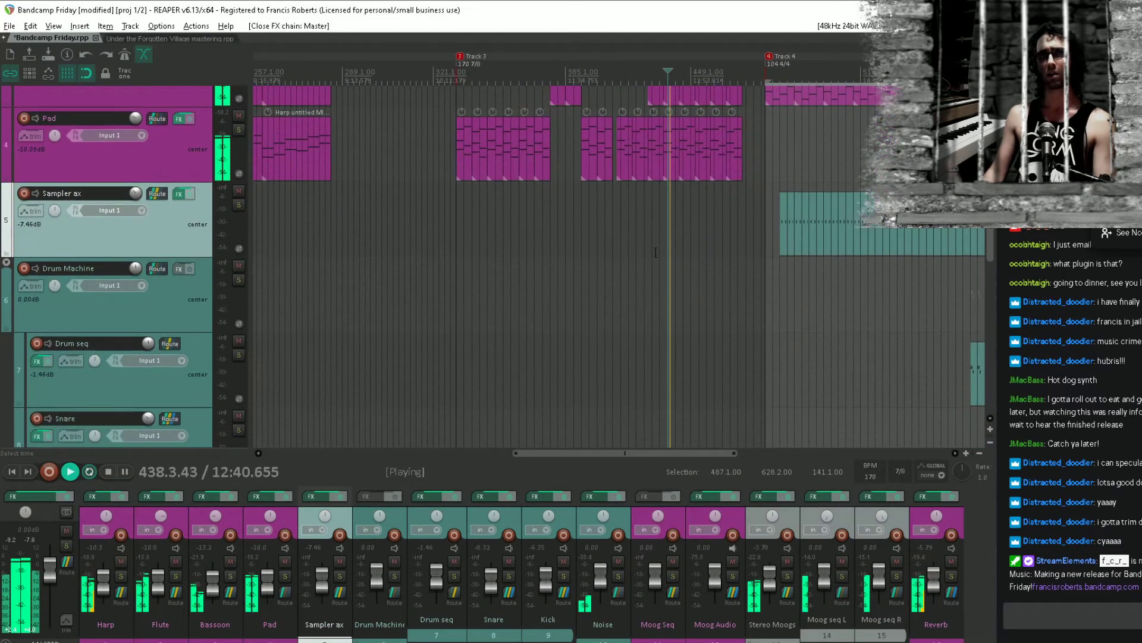
pyautogui.scroll(-8, 656, 252)
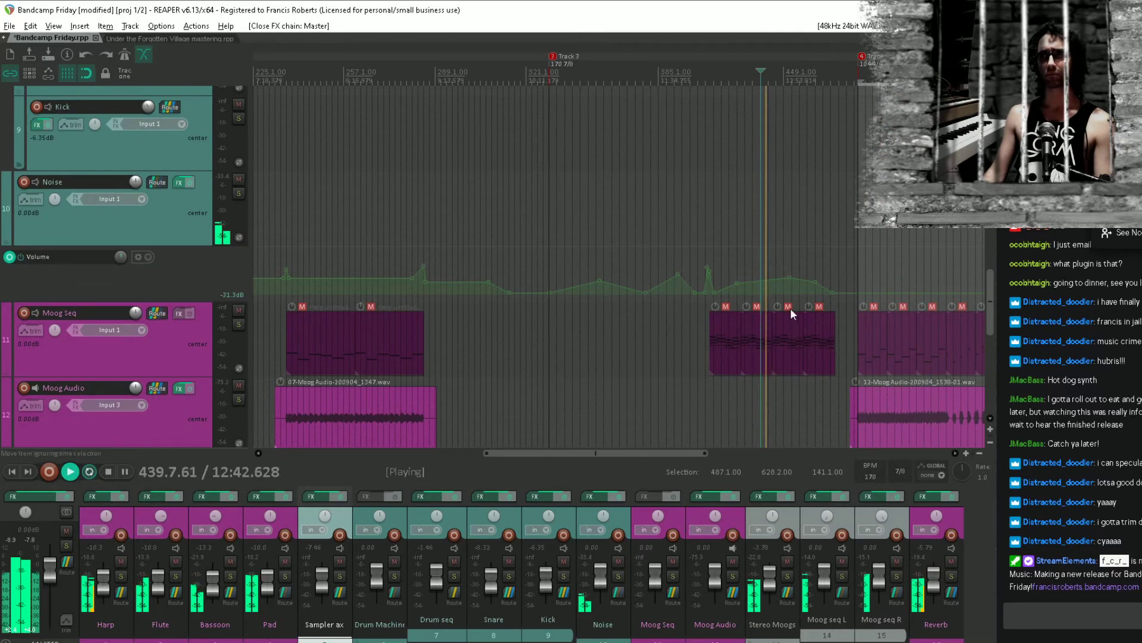
pyautogui.press('space')
pyautogui.scroll(-5, 754, 173)
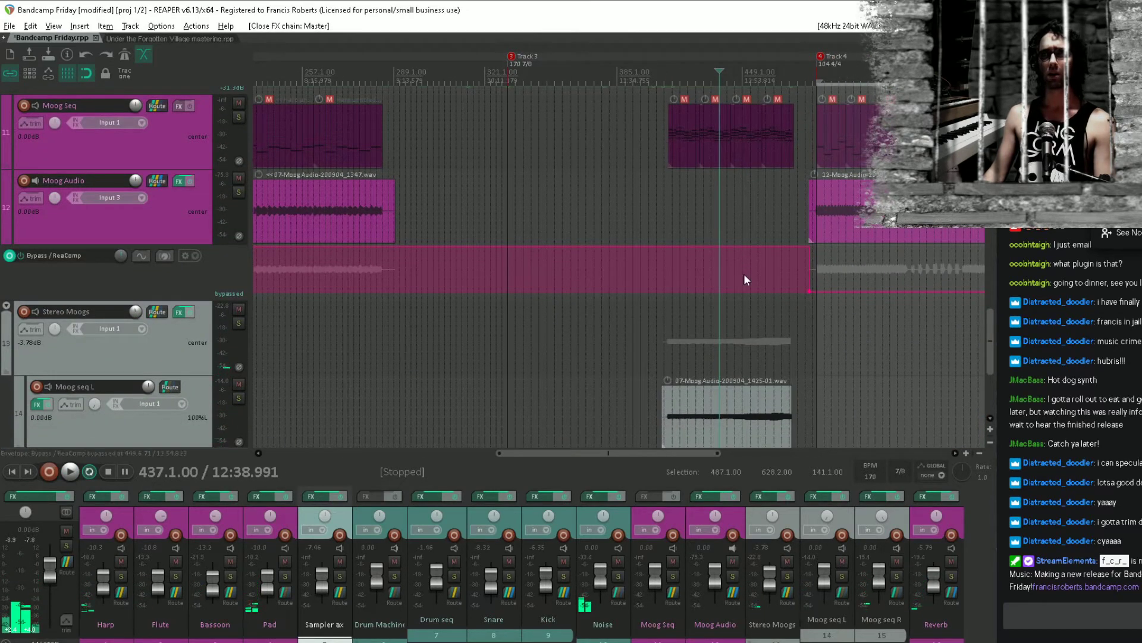
pyautogui.scroll(1, 660, 228)
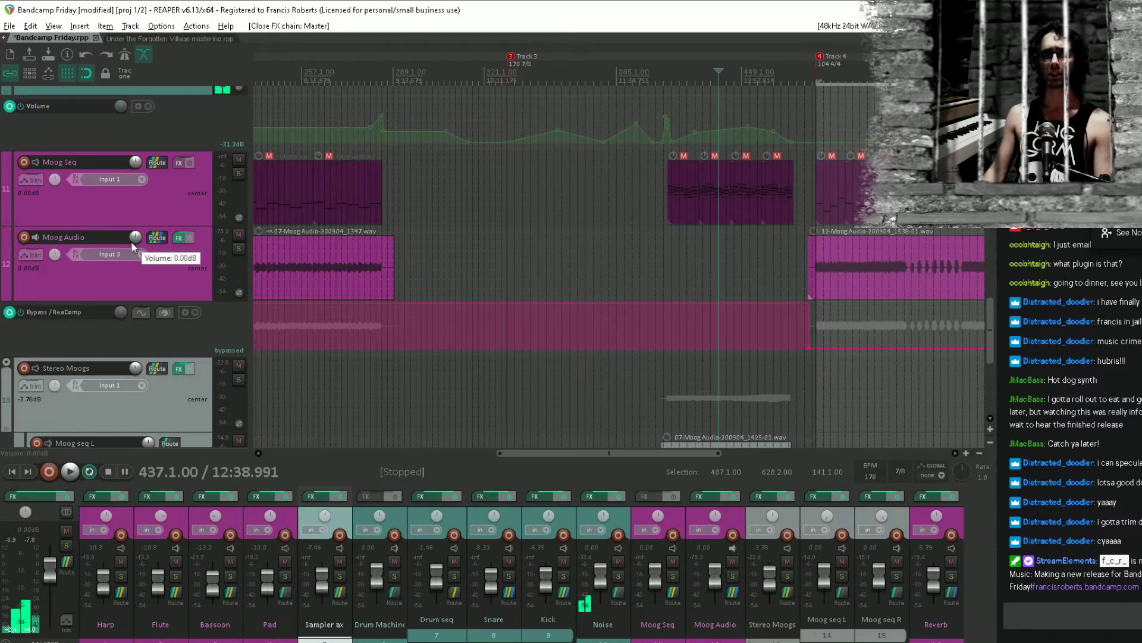
pyautogui.scroll(-4, 125, 244)
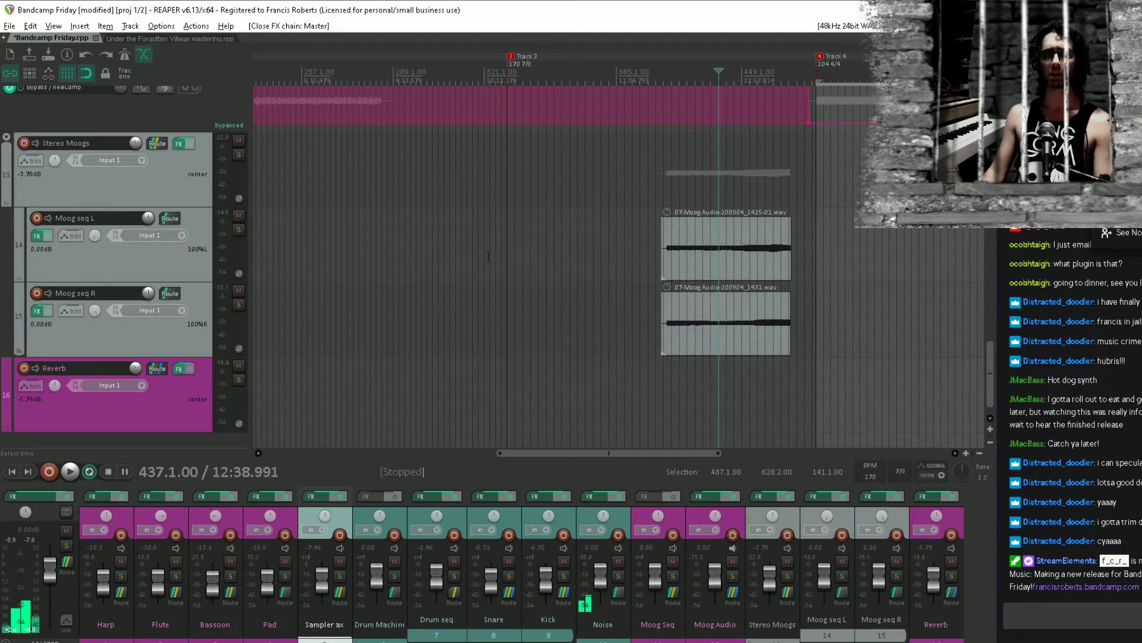
# Select the time range between the Track 3 and Track 4 markers and name its render file Bandcamp Friday track 3
pyautogui.click(678, 157)
pyautogui.doubleClick(621, 67)
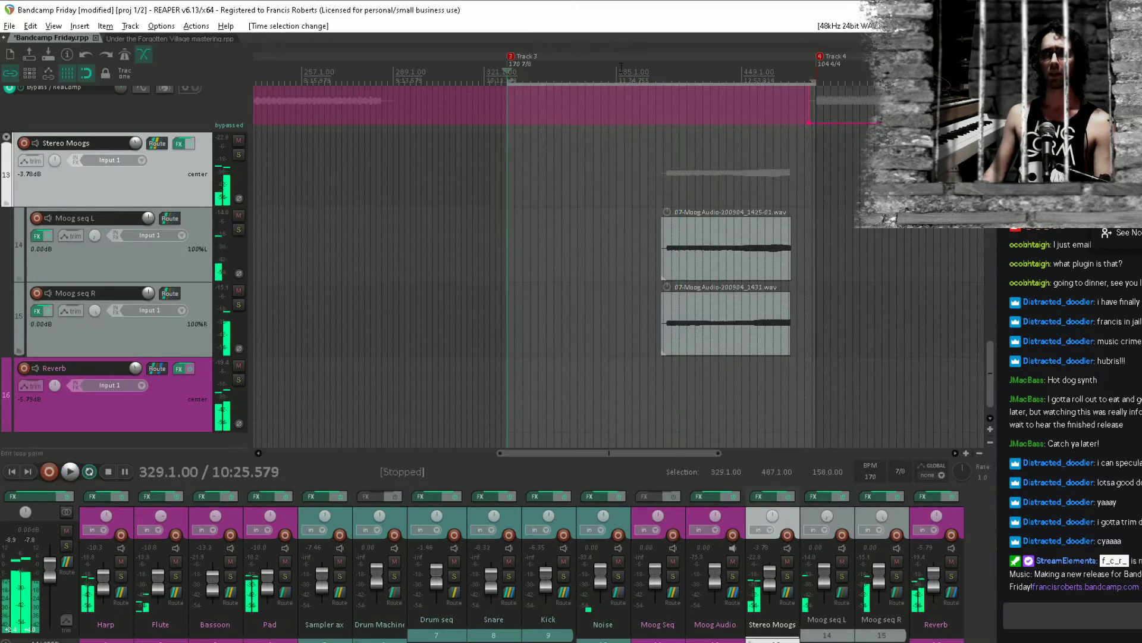
pyautogui.hotkey('ctrl', 'alt', 'r')
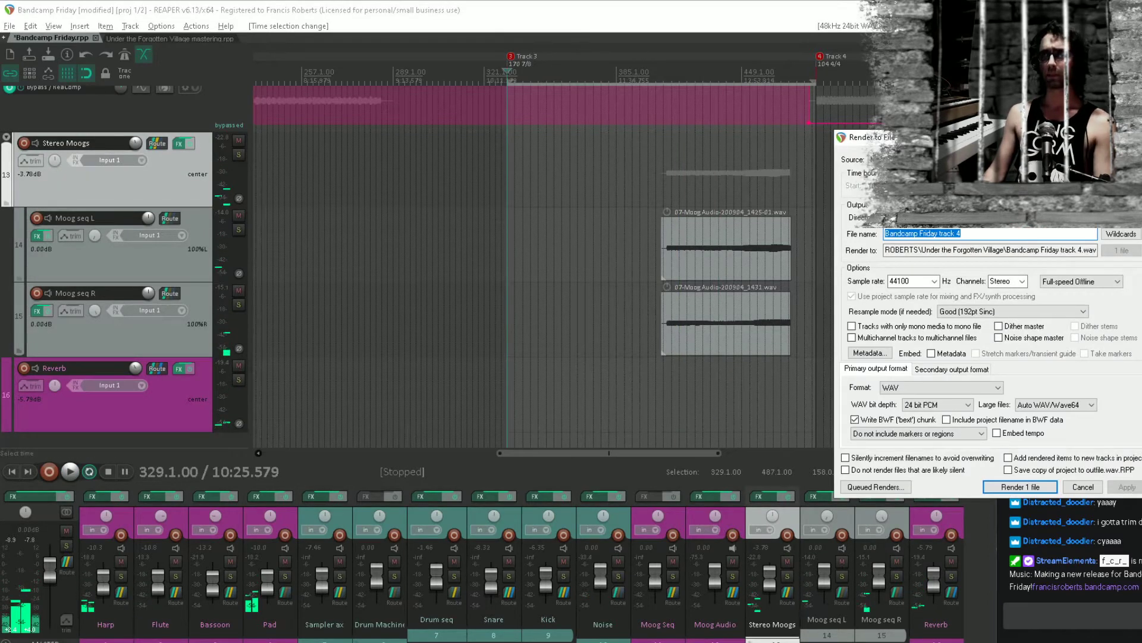
pyautogui.click(982, 234)
pyautogui.press('BackSpace')
pyautogui.write('3')
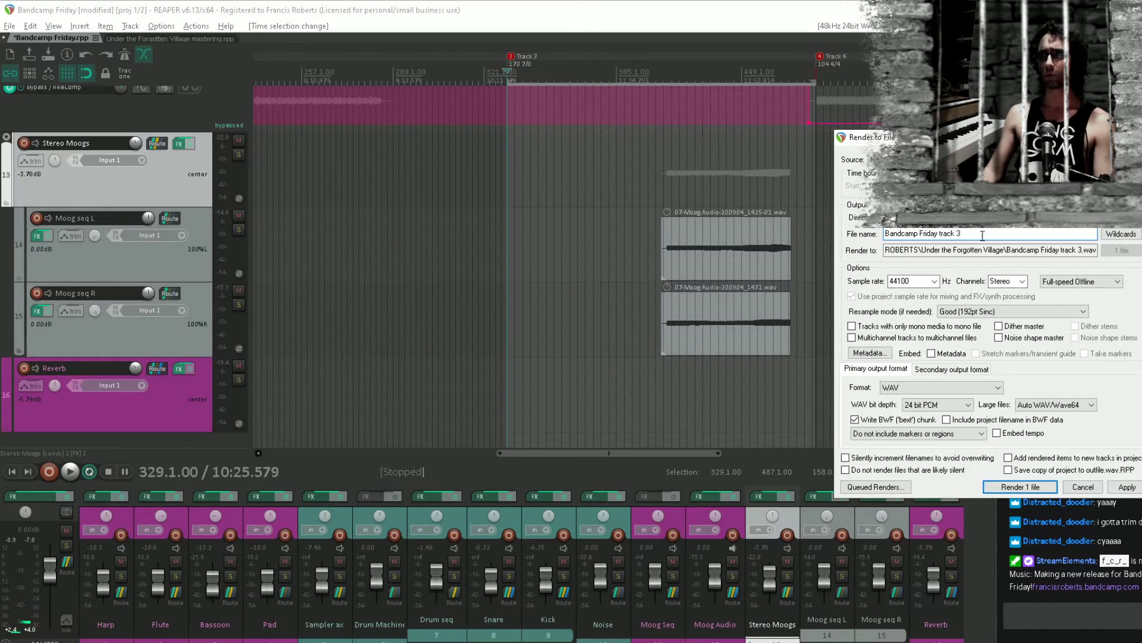
# Try to render the Track 3 section as a 24-bit WAV, overwriting the existing Bandcamp Friday track 3 file
pyautogui.click(1036, 488)
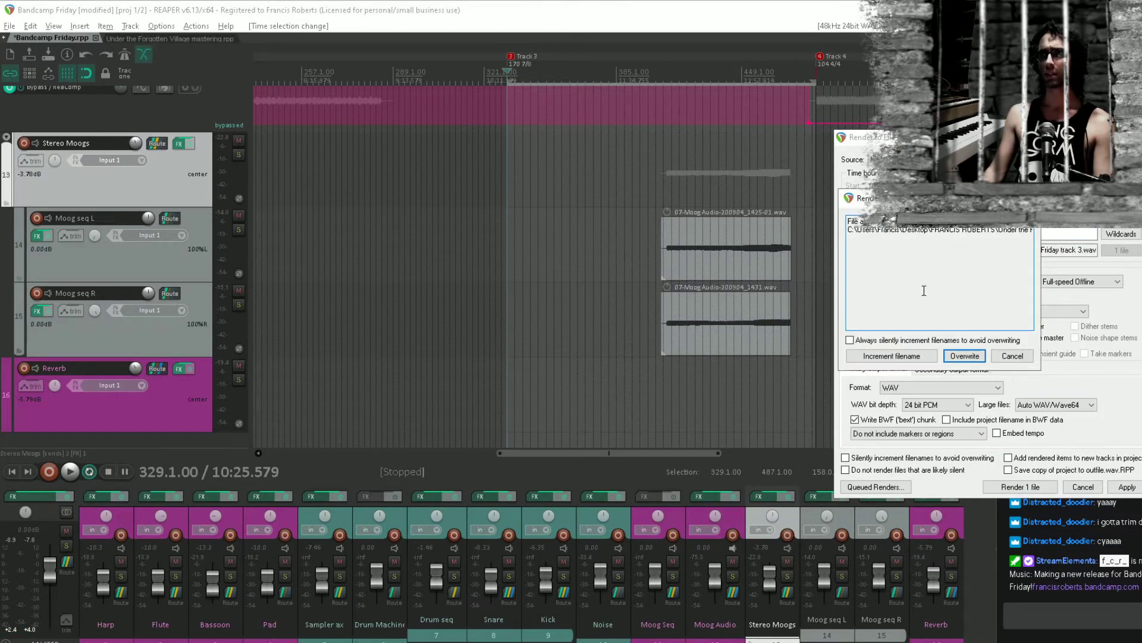
pyautogui.click(963, 356)
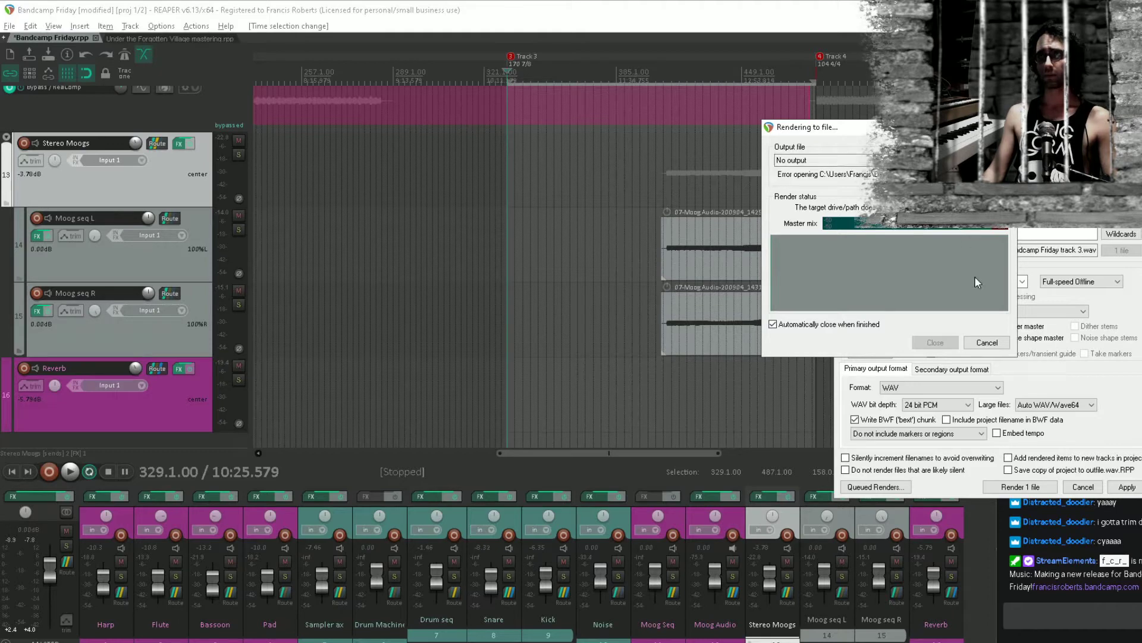
pyautogui.click(986, 343)
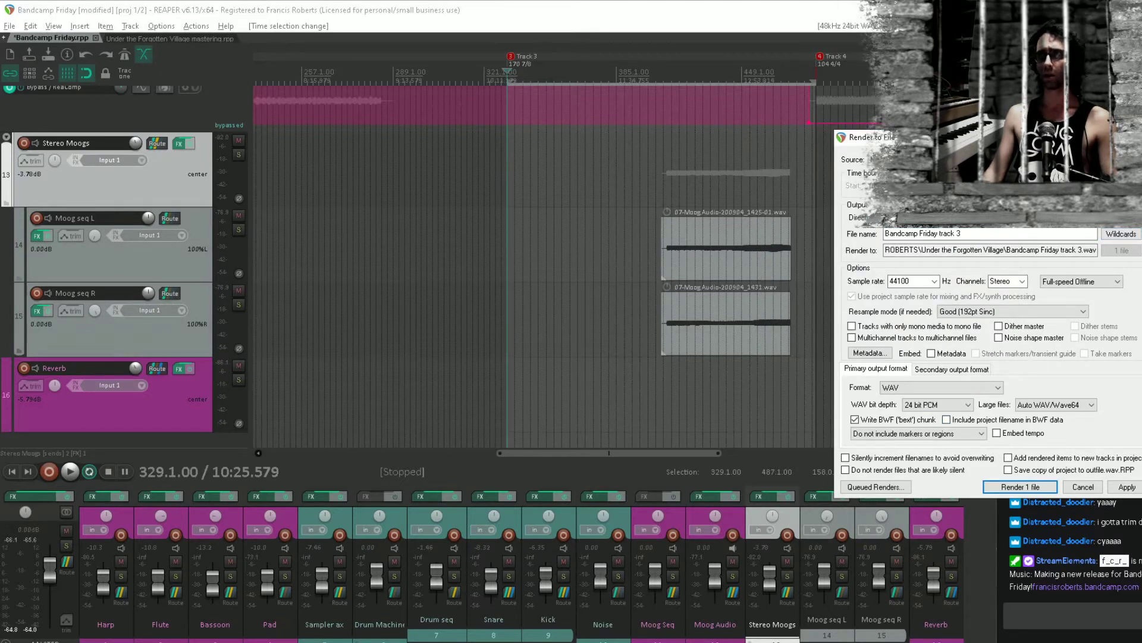
# Choose the Under the Forgotten Village folder as the render path and retry the Track 3 render with overwriting
pyautogui.click(1122, 218)
pyautogui.click(1039, 233)
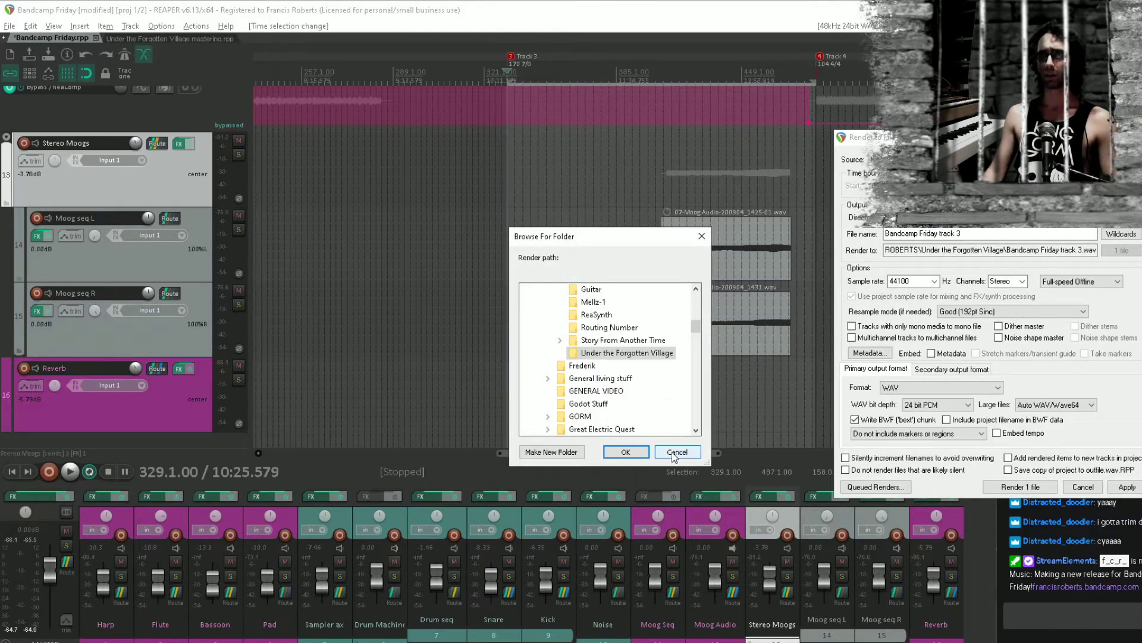
pyautogui.click(626, 451)
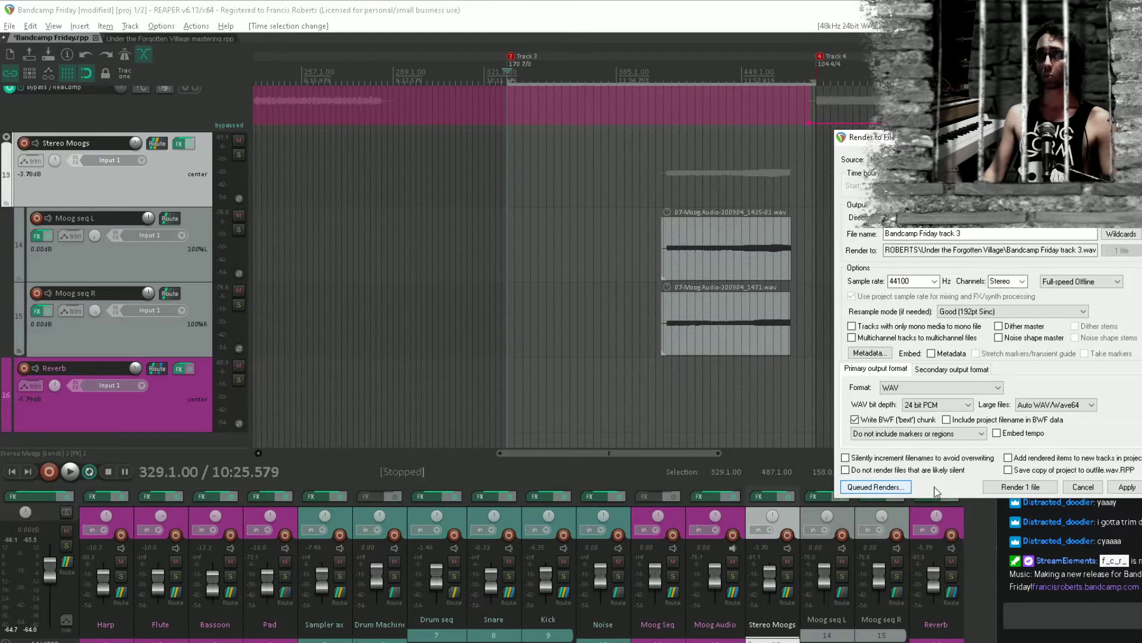
pyautogui.click(1020, 488)
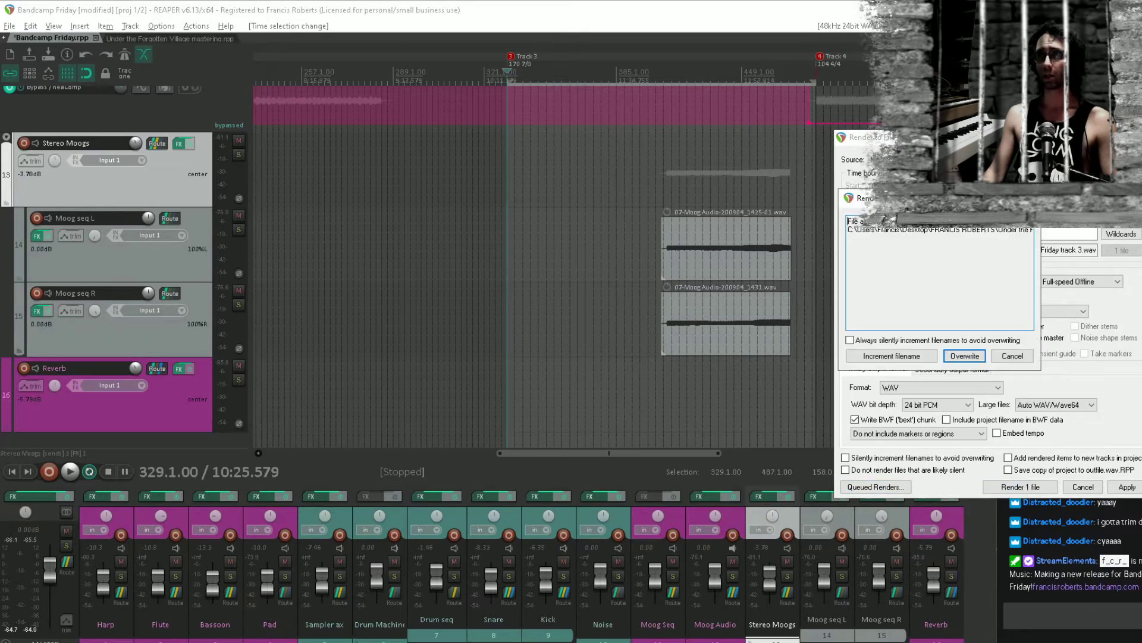
pyautogui.click(964, 357)
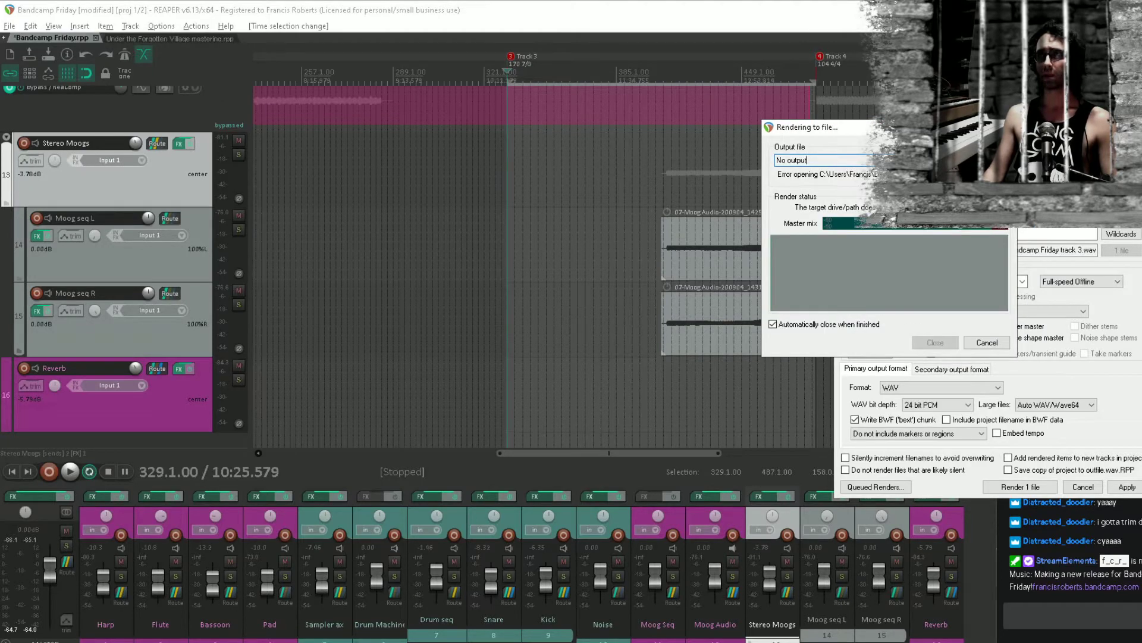
pyautogui.click(988, 342)
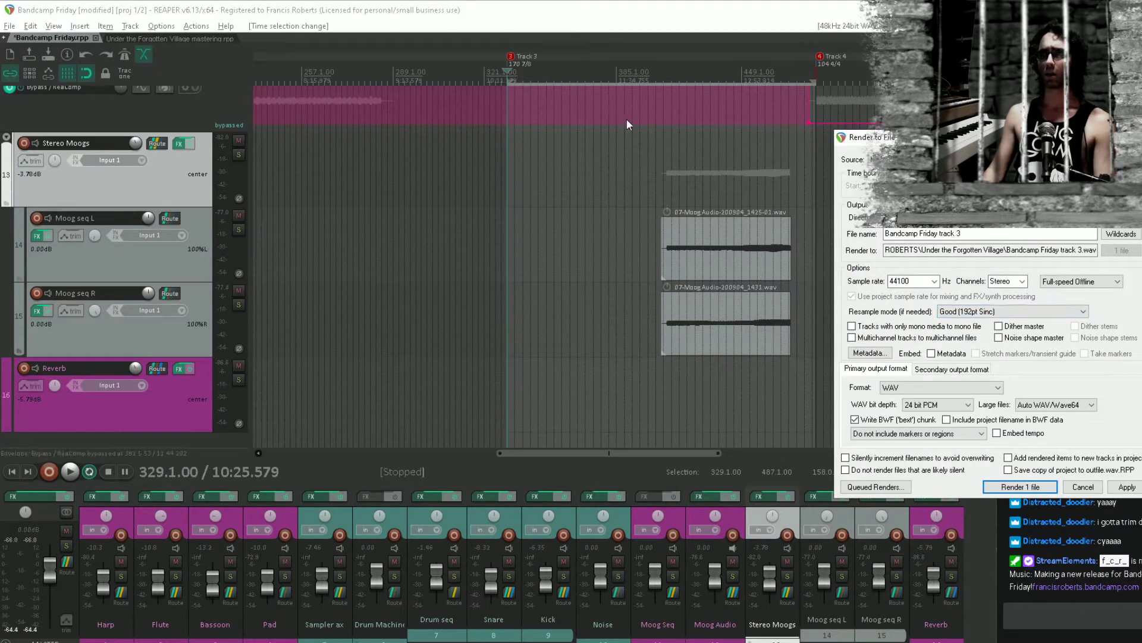
# Render the Track 3 section as a 24-bit WAV under the new file name Bandcamp Friday track 3 take 2
pyautogui.click(665, 72)
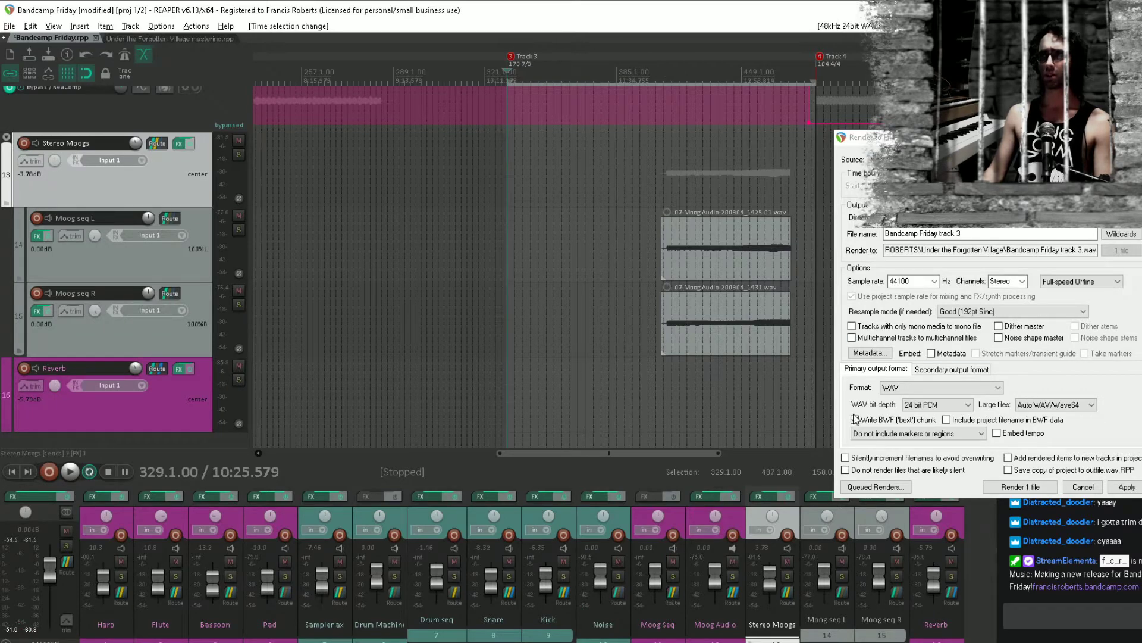
pyautogui.click(855, 418)
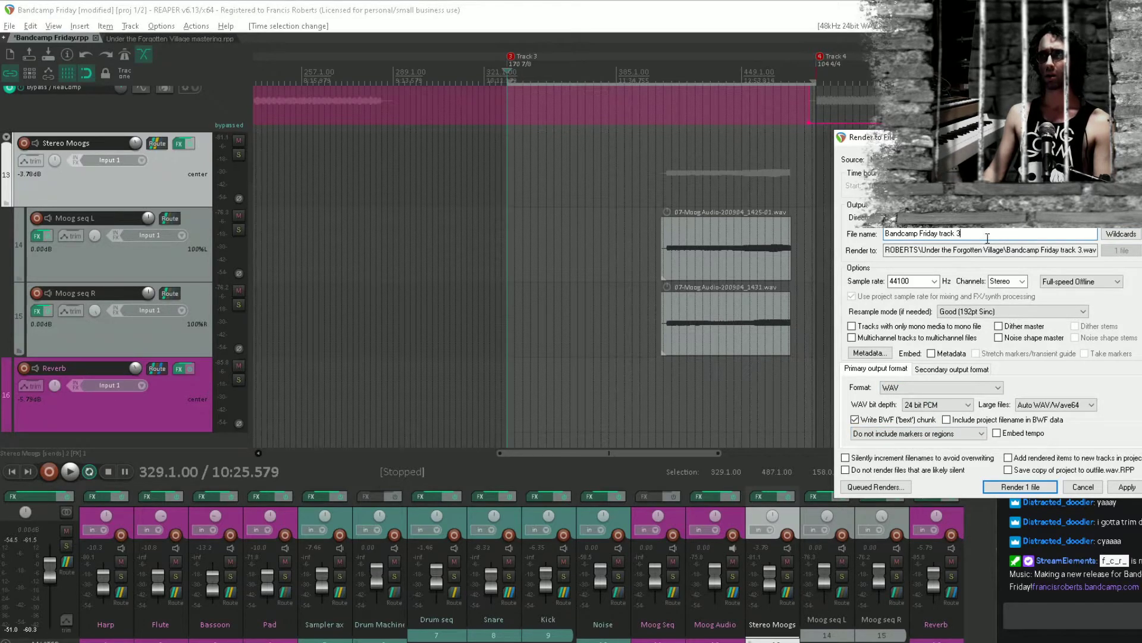
pyautogui.write('take 2')
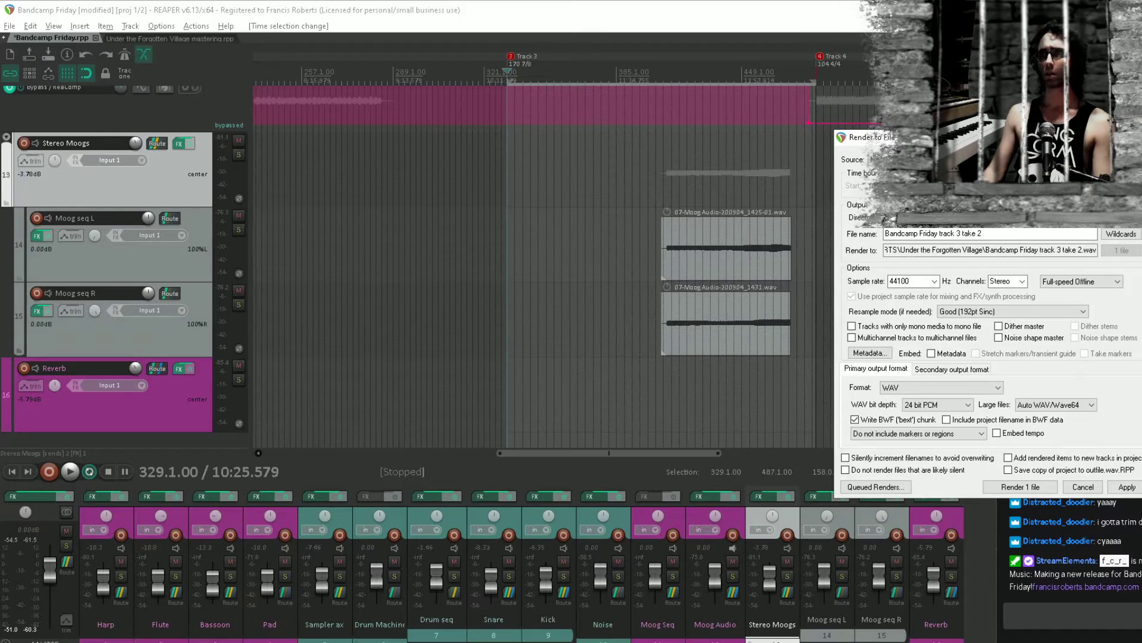
pyautogui.press('Escape')
# In the mastering project, insert Bandcamp Friday track 3 take 2.wav from the Under the Forgotten Village folder at the start of the second track
pyautogui.hotkey('ctrl', 'Tab')
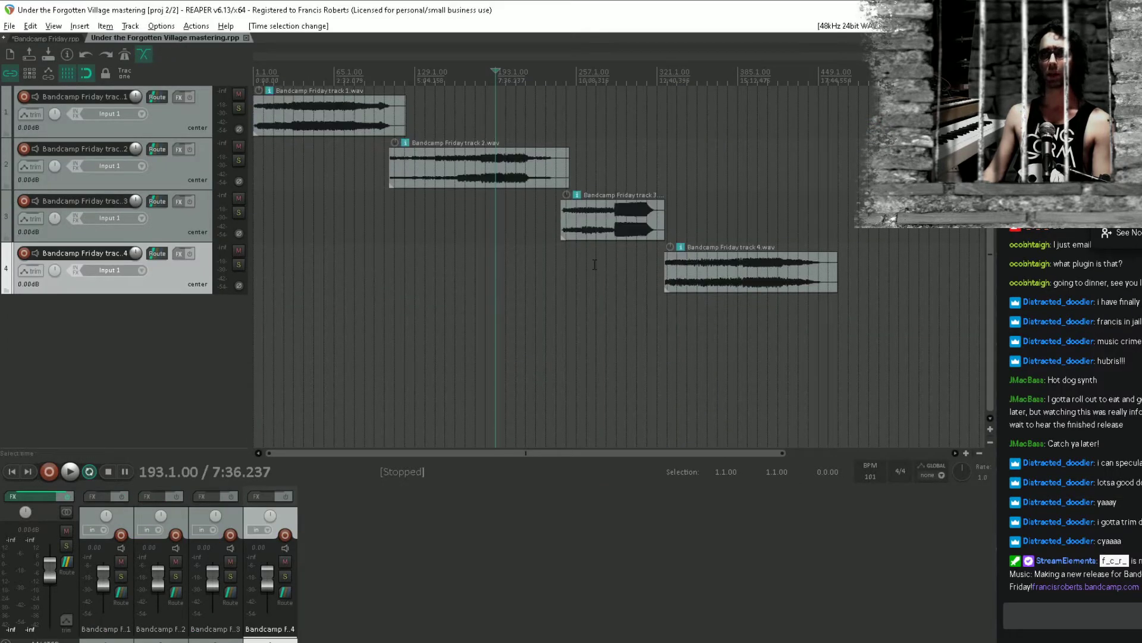
pyautogui.click(606, 223)
pyautogui.moveTo(82, 642)
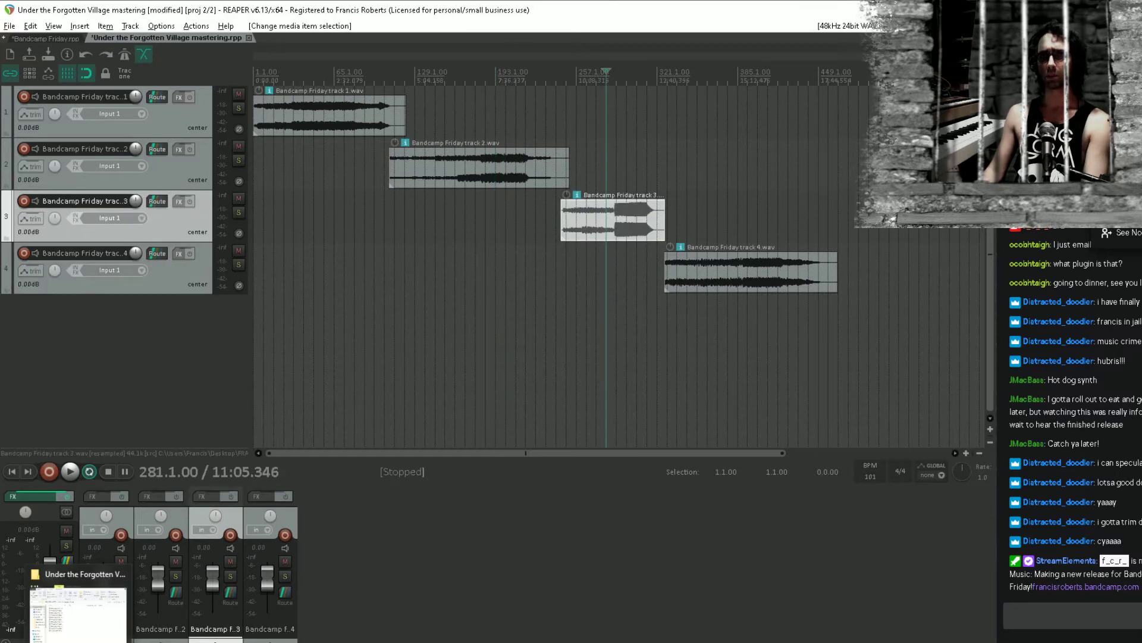
pyautogui.click(97, 602)
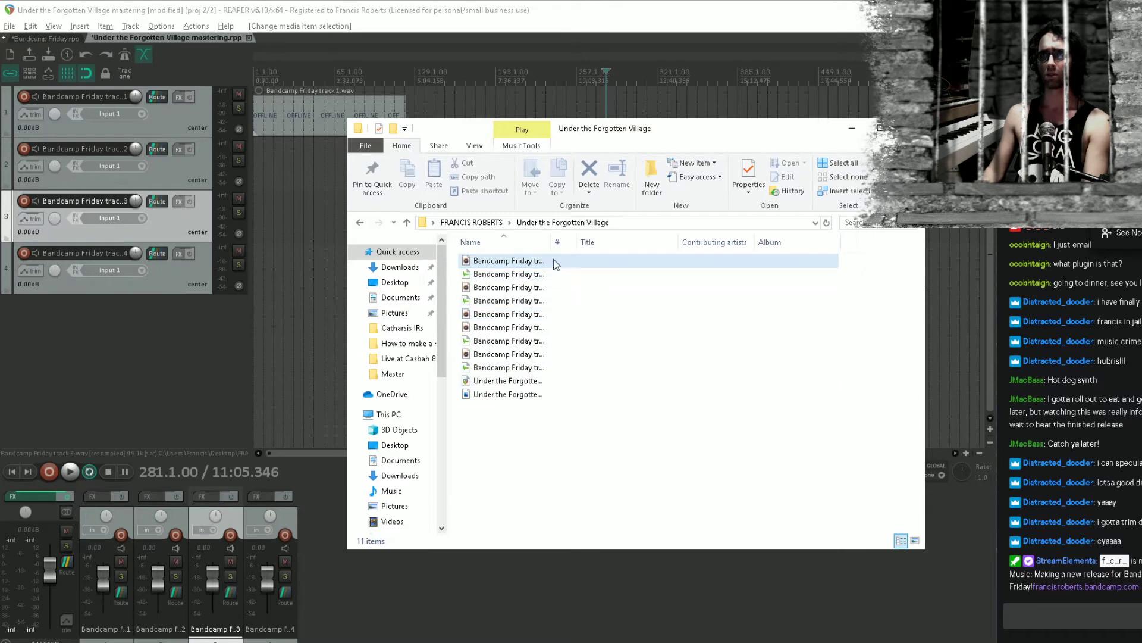
pyautogui.moveTo(550, 246); pyautogui.dragTo(656, 245)
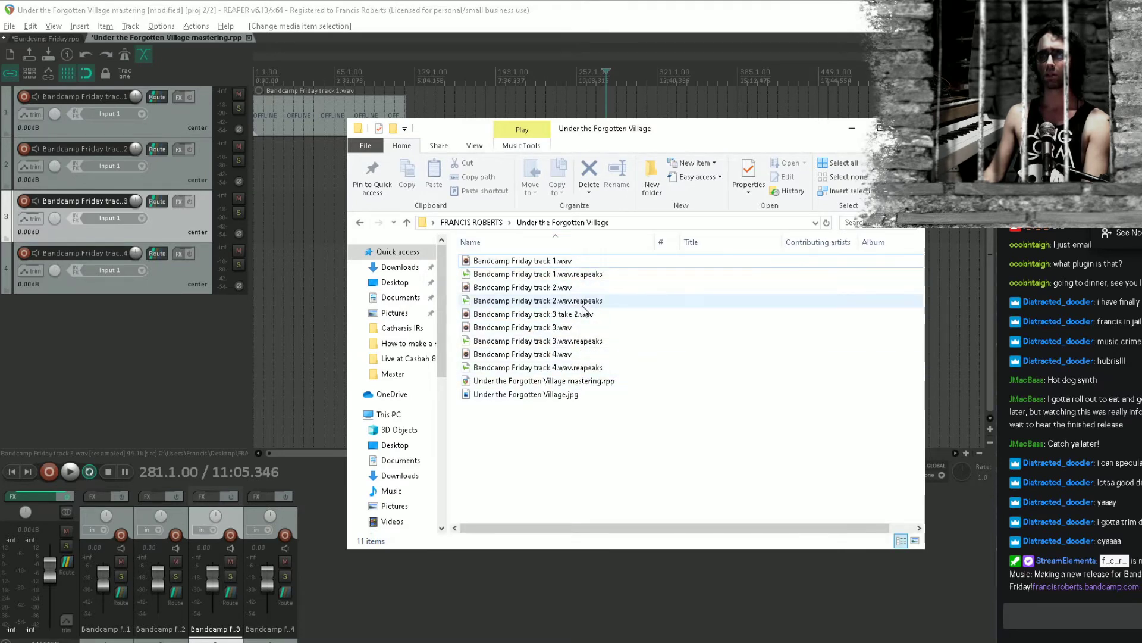
pyautogui.moveTo(575, 315); pyautogui.dragTo(262, 170)
pyautogui.click(391, 32)
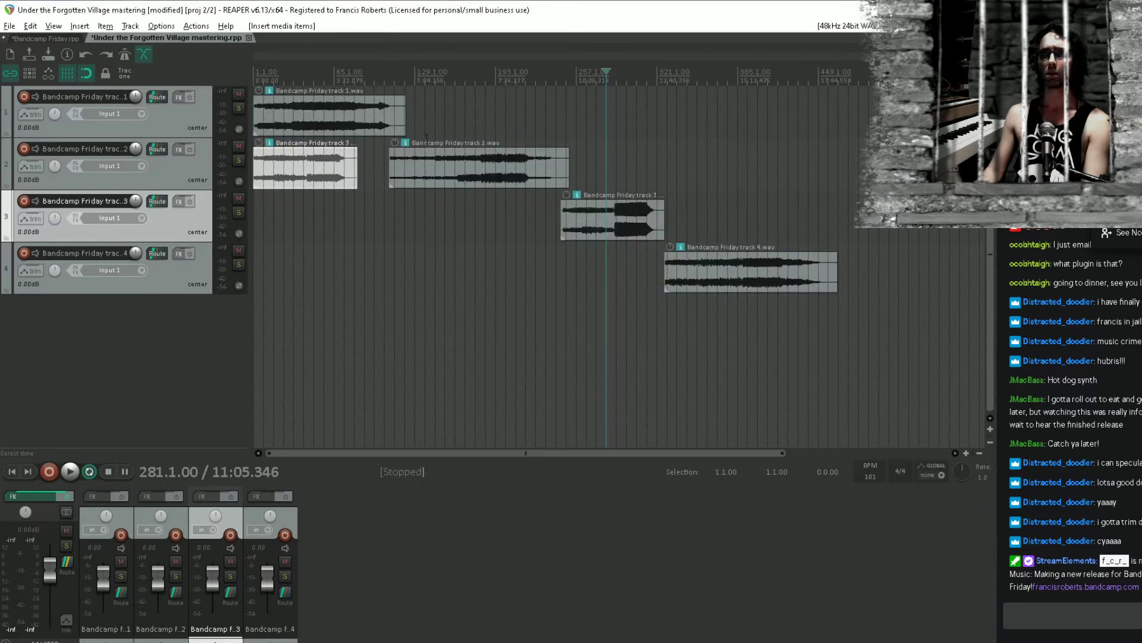
# Move the take 2 item onto the third track, between songs 2 and 4, and delete the old track 3 item
pyautogui.moveTo(322, 181); pyautogui.dragTo(645, 229)
pyautogui.click(646, 234)
pyautogui.press('Delete')
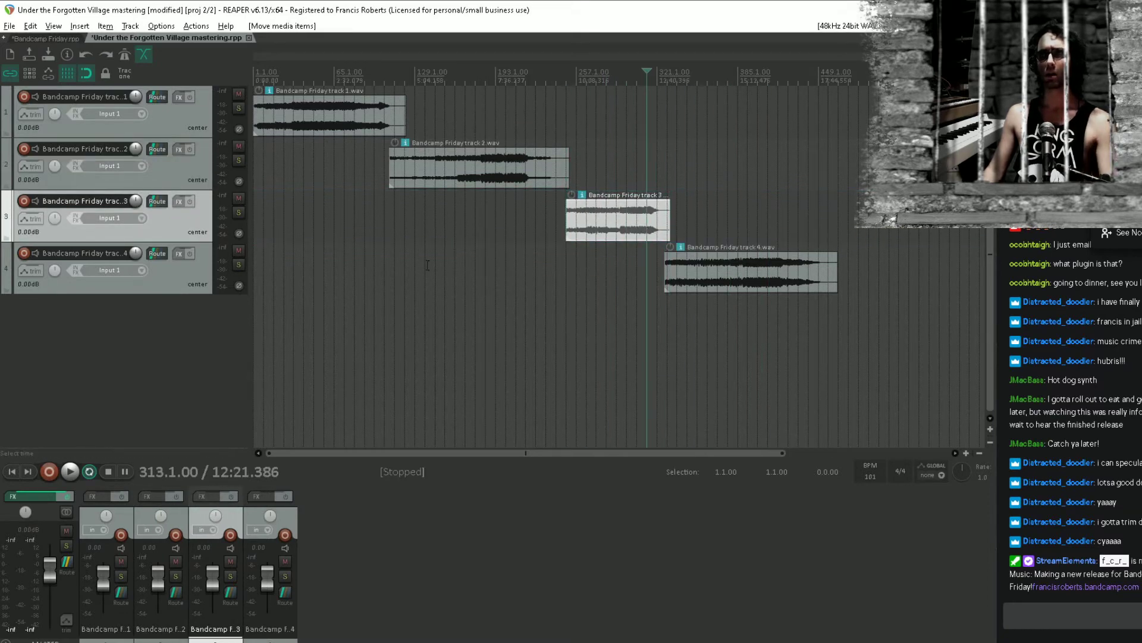
pyautogui.click(354, 222)
# Play the replaced track 3 item from bar 289, stop playback, and save the mastering project
pyautogui.click(617, 280)
pyautogui.press('space')
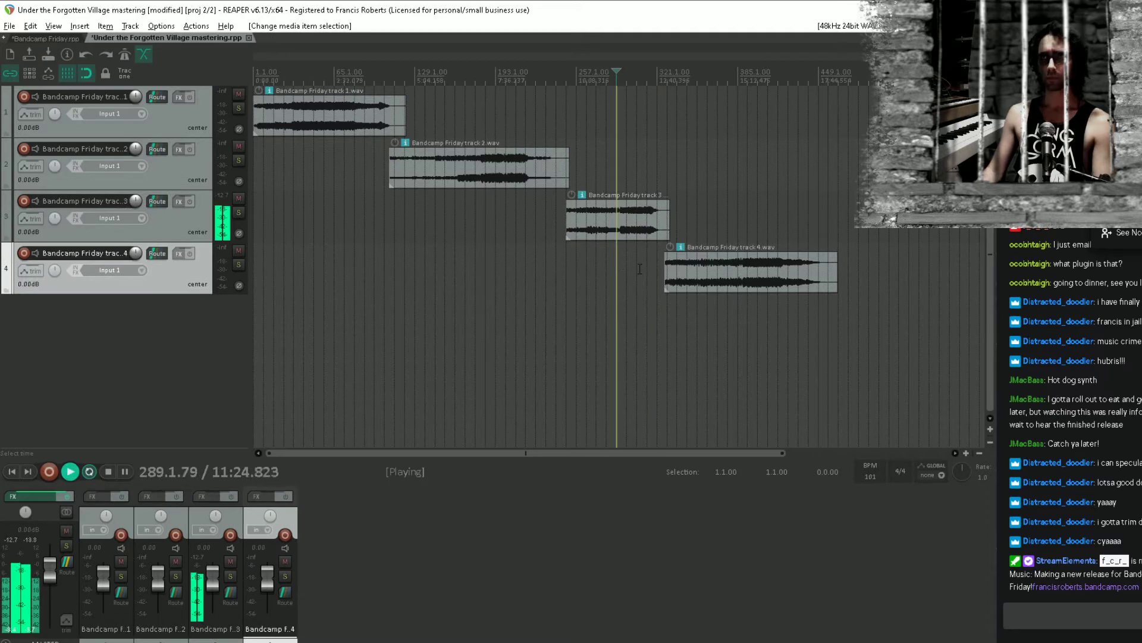
pyautogui.click(636, 290)
pyautogui.click(596, 298)
pyautogui.press('space')
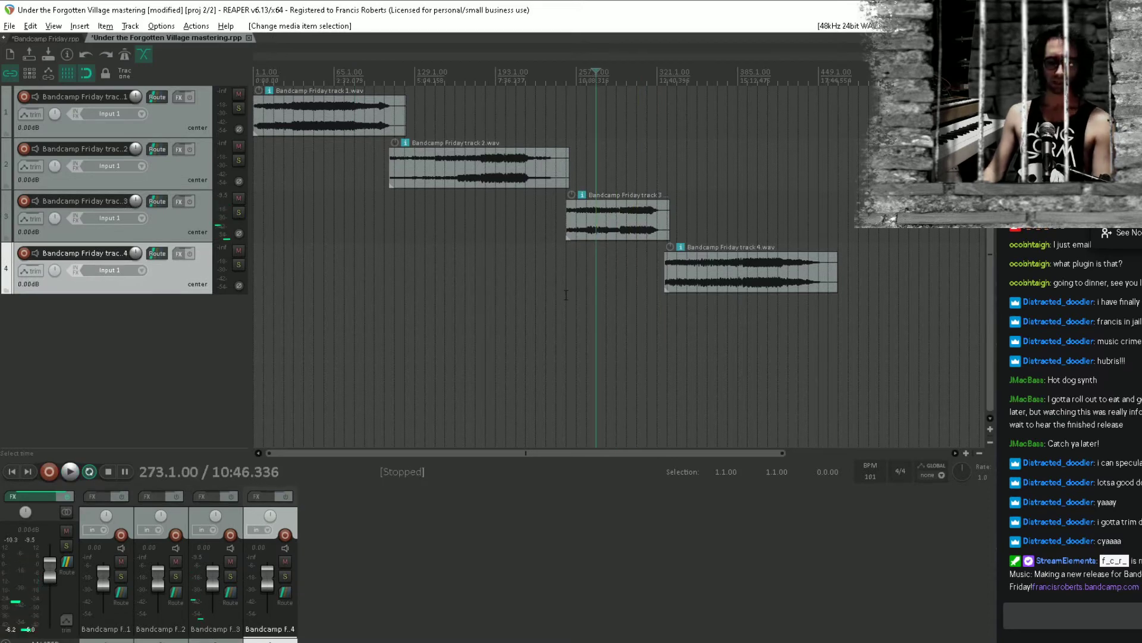
pyautogui.click(476, 261)
pyautogui.hotkey('ctrl', 's')
# Play the opening of track 1 from the project start to check the silence before its first note
pyautogui.scroll(5, 899, 238)
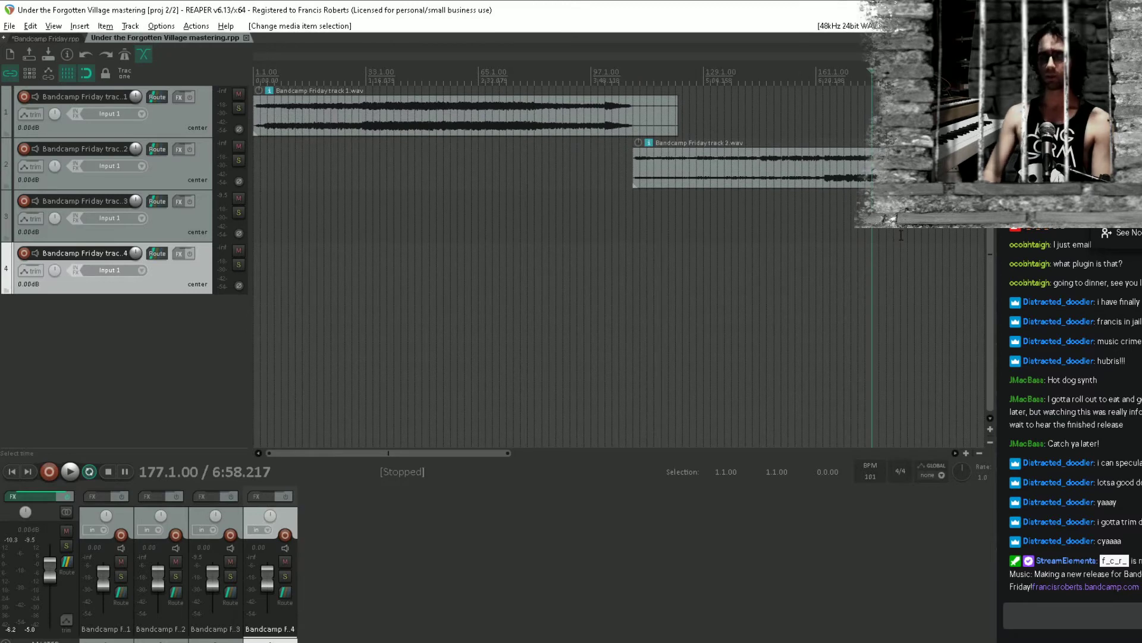
pyautogui.press('Home')
pyautogui.press('space')
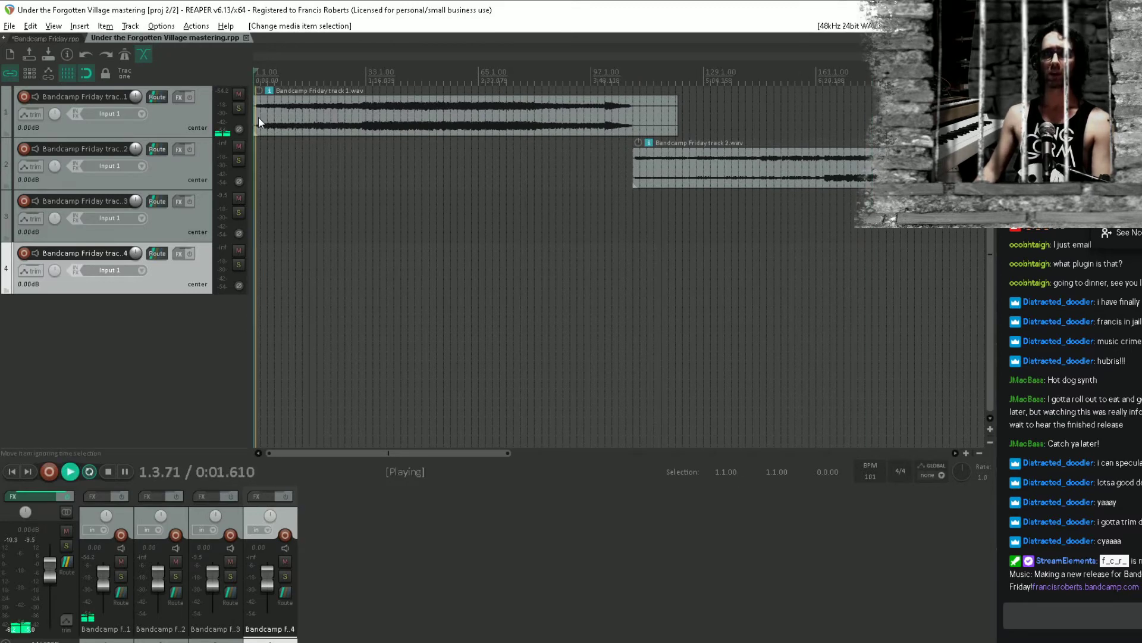
pyautogui.scroll(6, 259, 123)
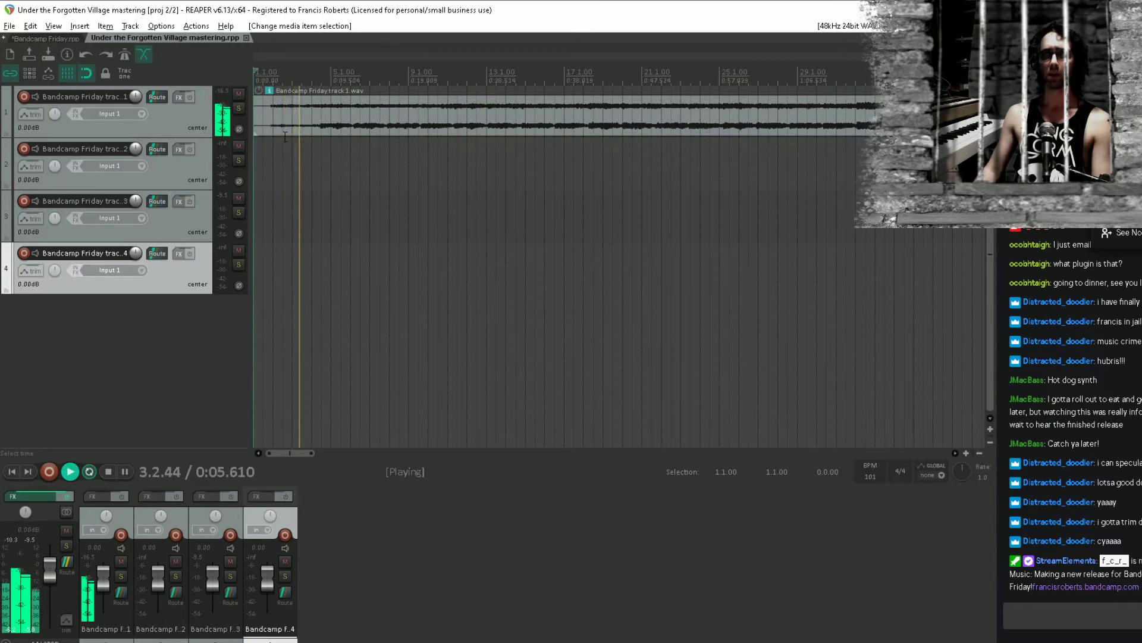
pyautogui.press('space')
# Turn off snapping and place the edit cursor in the silence just before the first note of track 1
pyautogui.click(263, 140)
pyautogui.scroll(10, 260, 141)
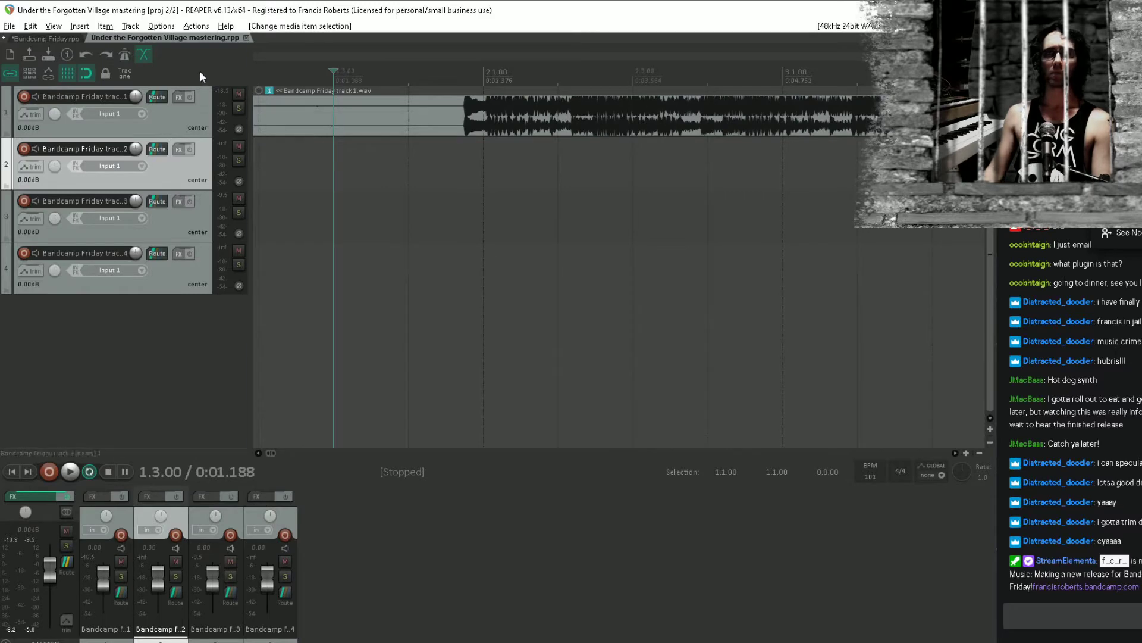
pyautogui.click(85, 74)
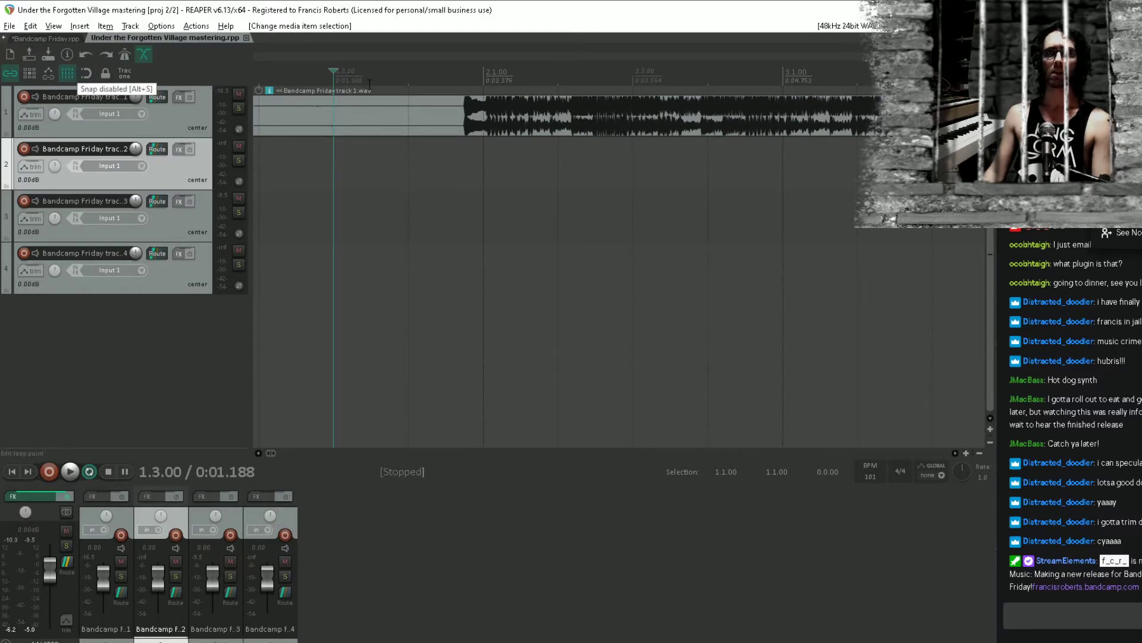
pyautogui.scroll(4, 492, 157)
pyautogui.click(349, 123)
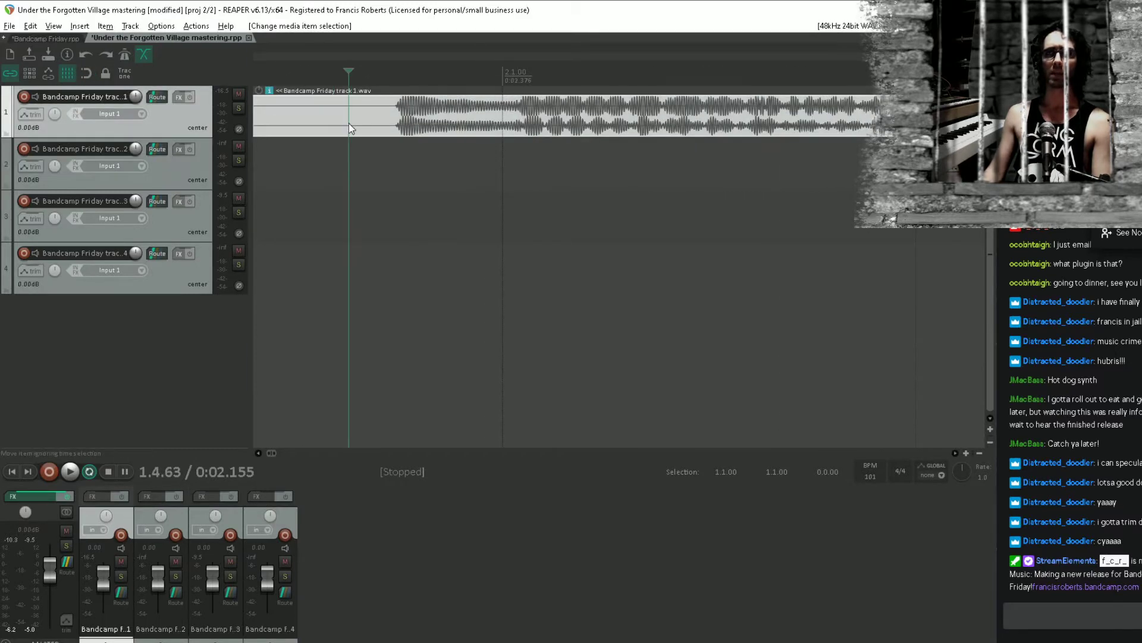
# Raise the transient detection sensitivity from the dynamic split settings of the track 1 item, without splitting the item
pyautogui.scroll(-10, 349, 123)
pyautogui.click(349, 124)
pyautogui.scroll(6, 349, 124)
pyautogui.scroll(-3, 323, 181)
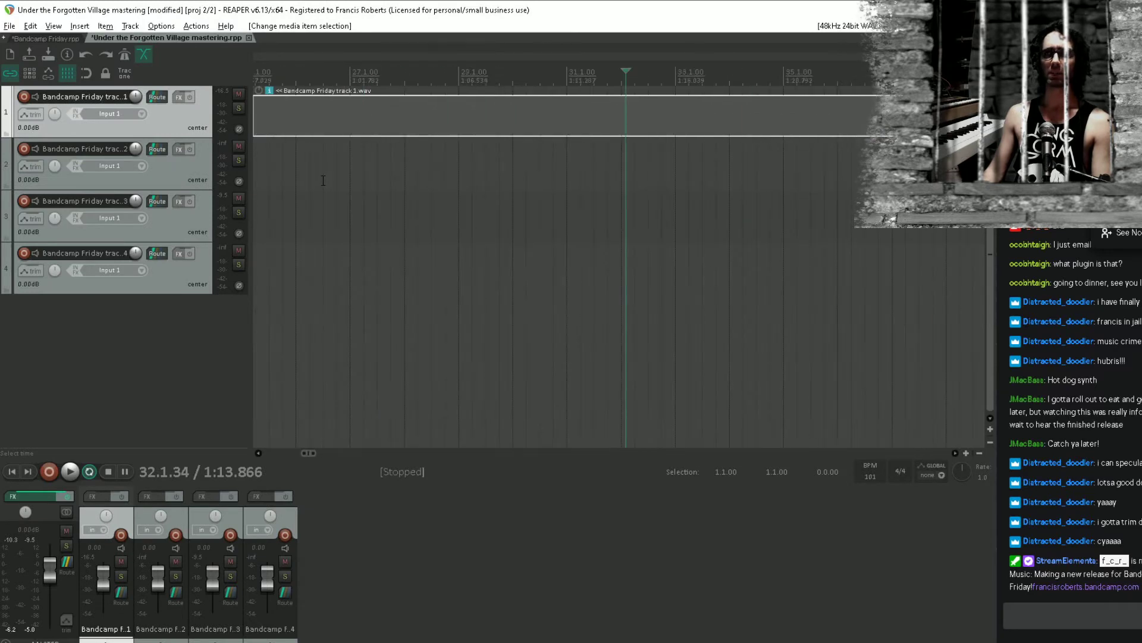
pyautogui.press('Tab')
pyautogui.press('d')
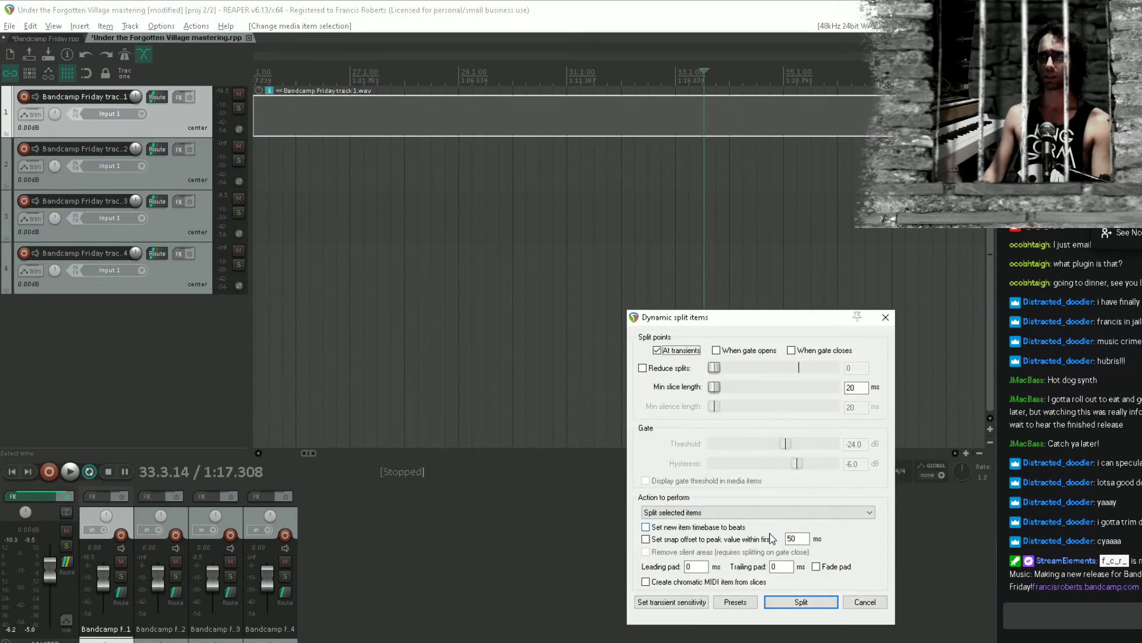
pyautogui.click(701, 601)
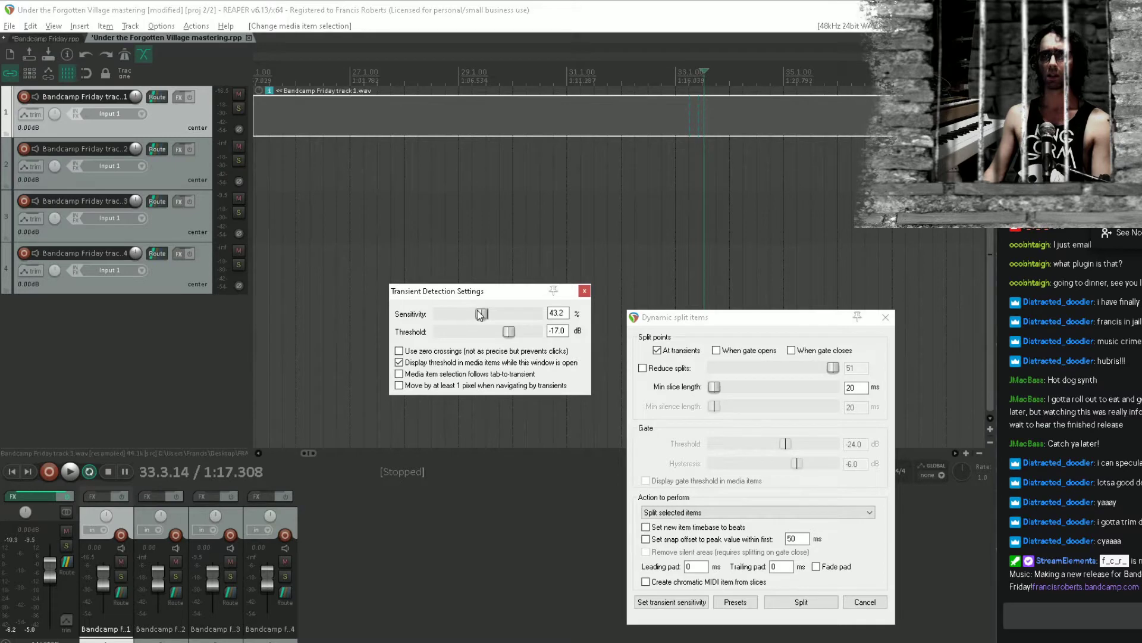
pyautogui.moveTo(481, 315); pyautogui.dragTo(488, 315)
pyautogui.click(585, 291)
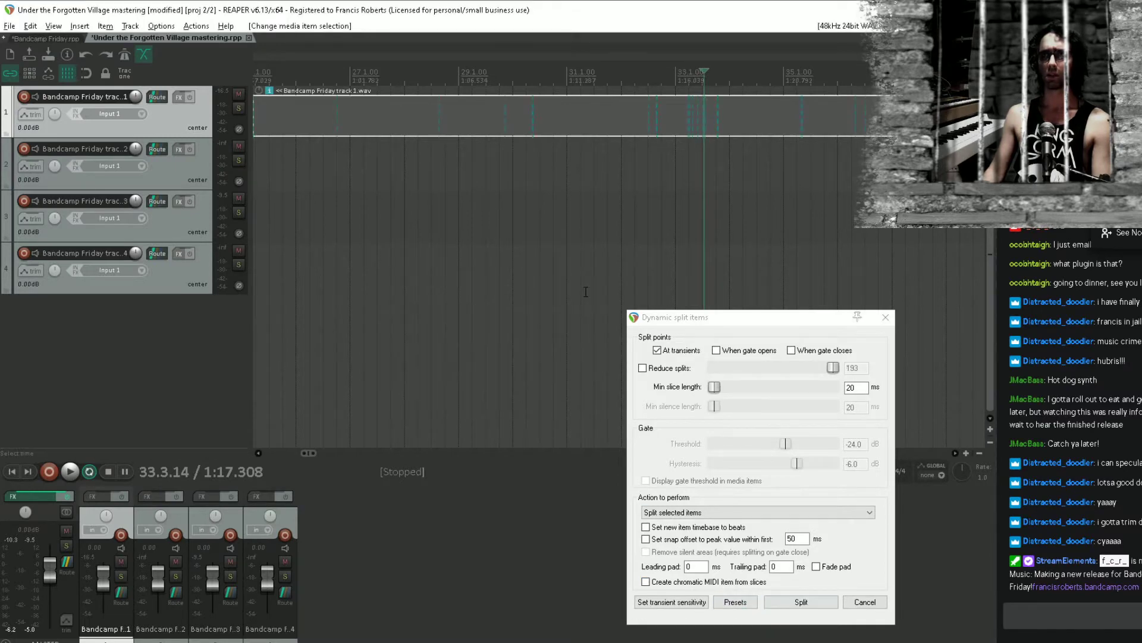
pyautogui.click(887, 319)
# Try to jump the edit cursor from the opening silence of track 1 to its first transient
pyautogui.scroll(-8, 480, 168)
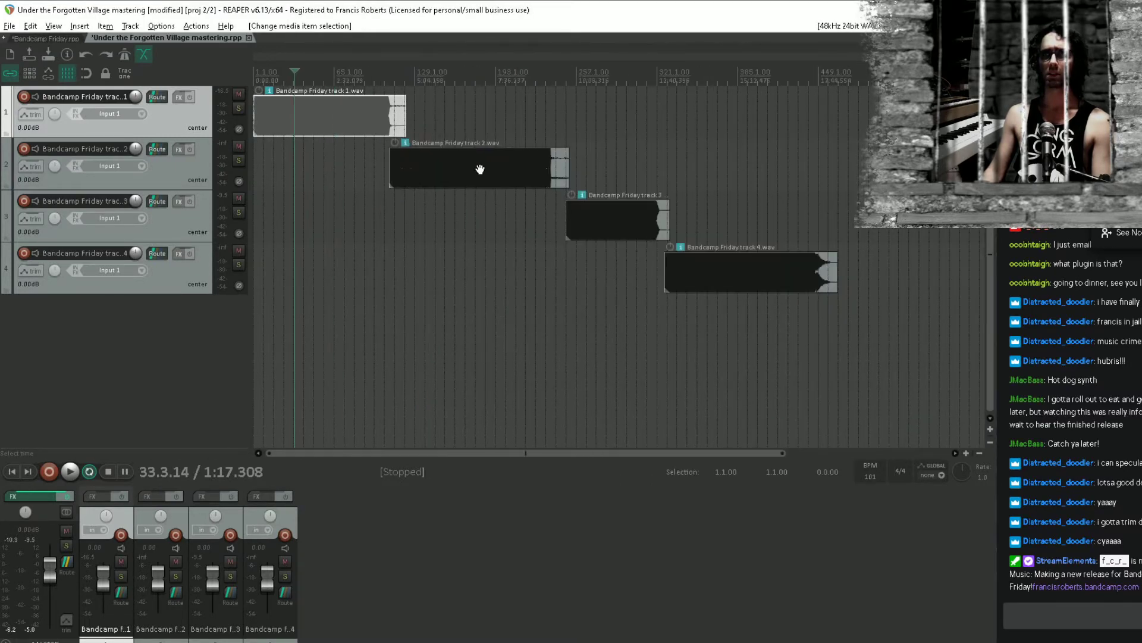
pyautogui.press('Home')
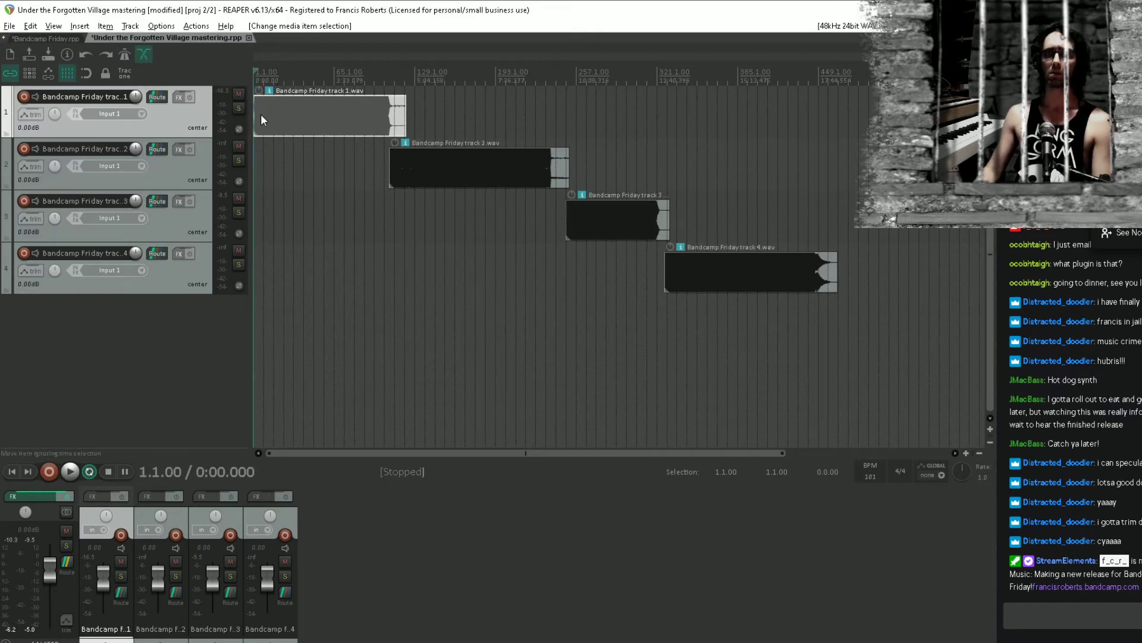
pyautogui.scroll(8, 254, 115)
pyautogui.click(359, 90)
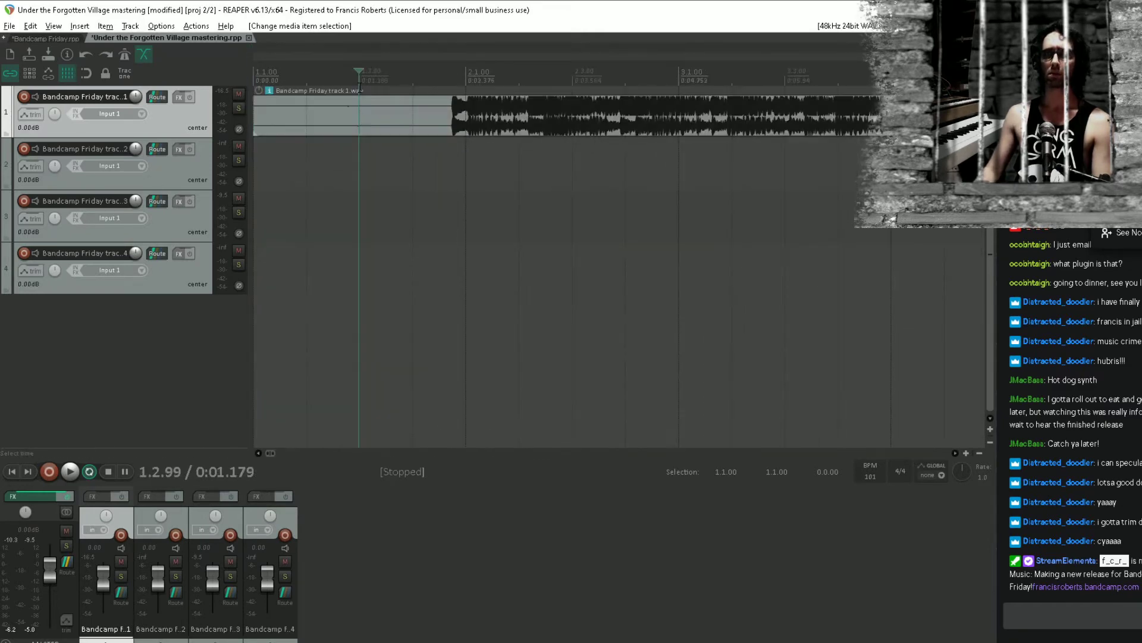
pyautogui.click(428, 107)
pyautogui.press('Tab')
pyautogui.press('F2')
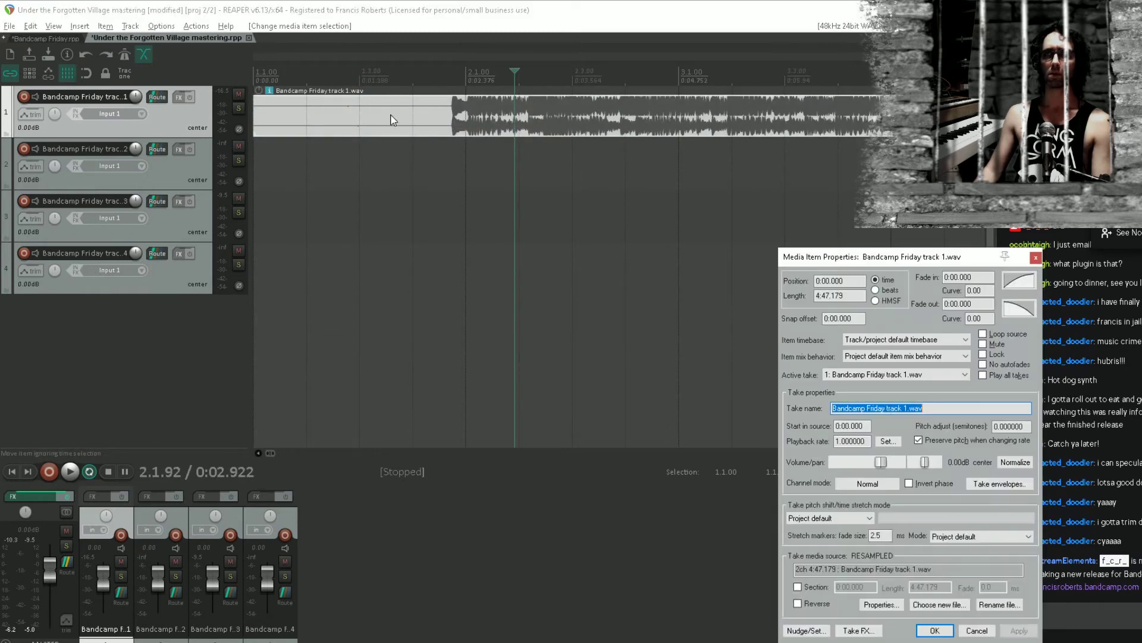
pyautogui.press('Escape')
pyautogui.click(392, 115)
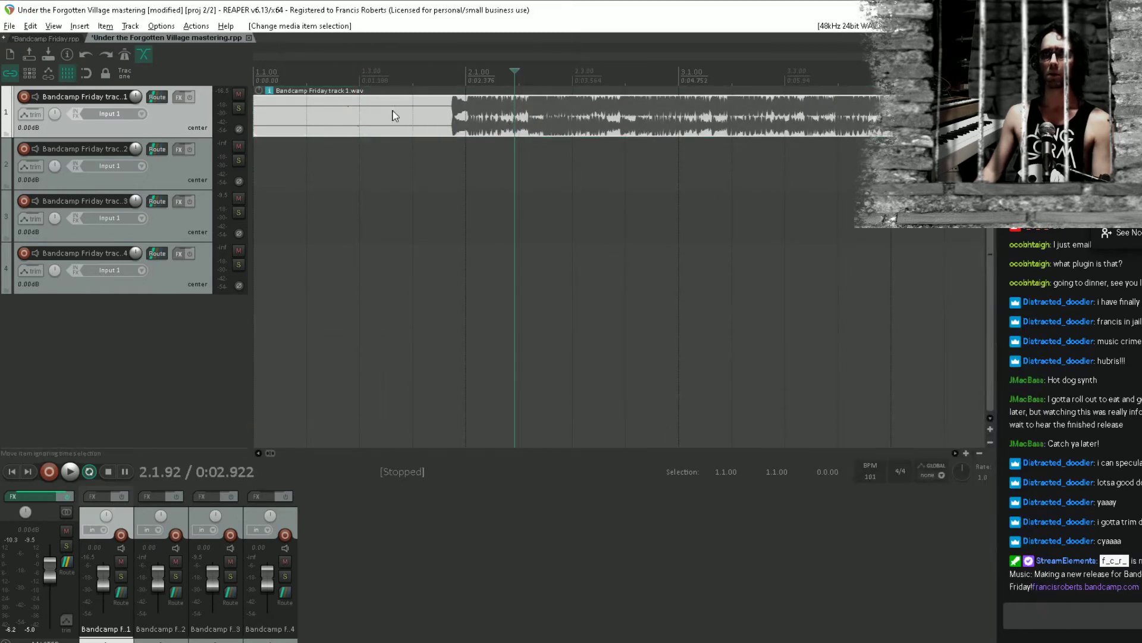
# Place the edit cursor at the first note of track 1 and select about 0.0.25 of silence before it
pyautogui.click(449, 111)
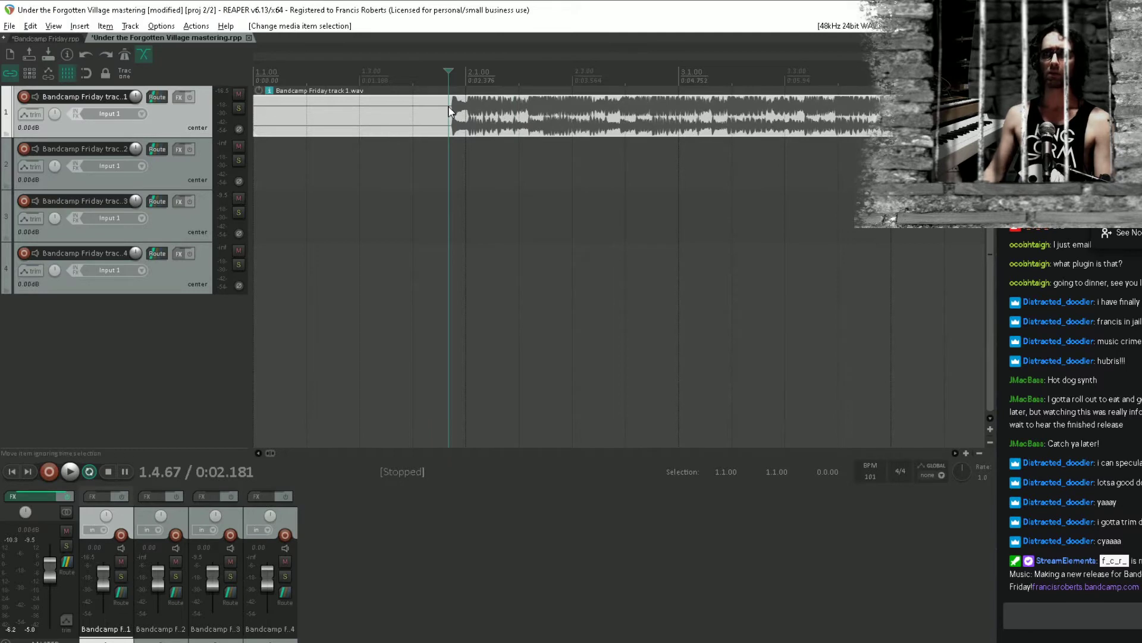
pyautogui.scroll(10, 450, 111)
pyautogui.click(532, 108)
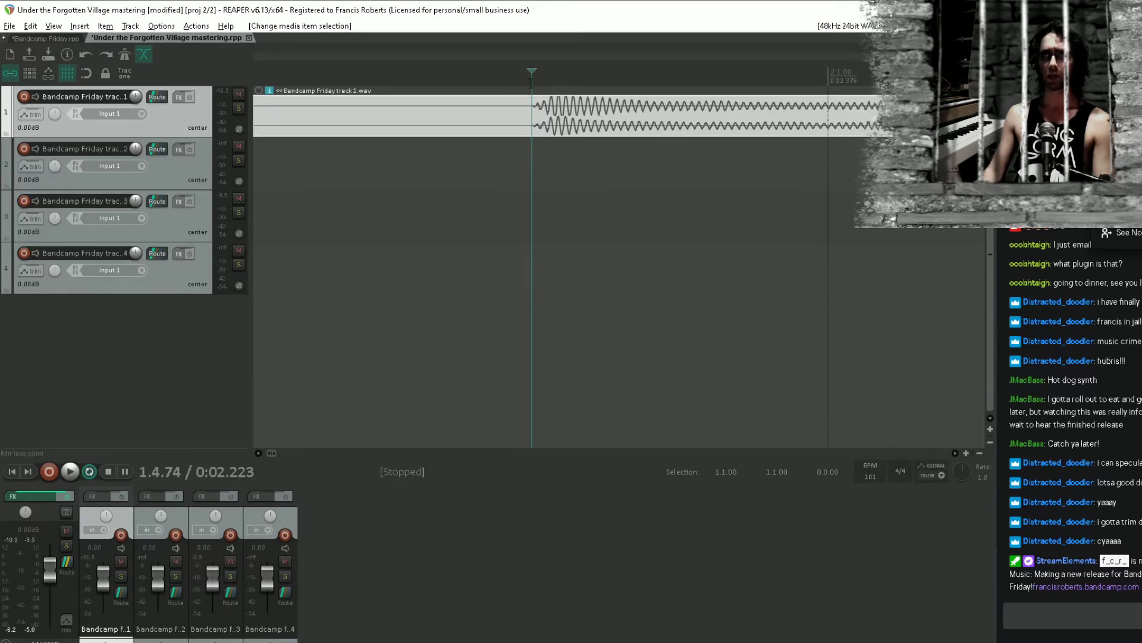
pyautogui.moveTo(532, 86); pyautogui.dragTo(386, 106)
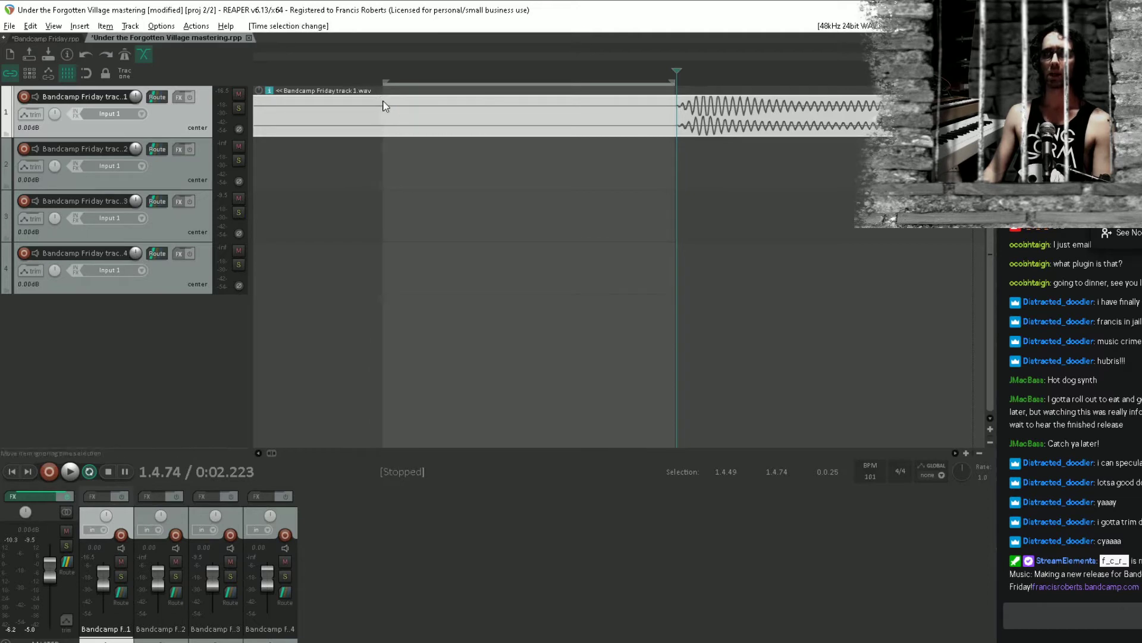
# Trim everything before 1.4.49 off the track 1 item and move the remaining song to the project start
pyautogui.click(384, 102)
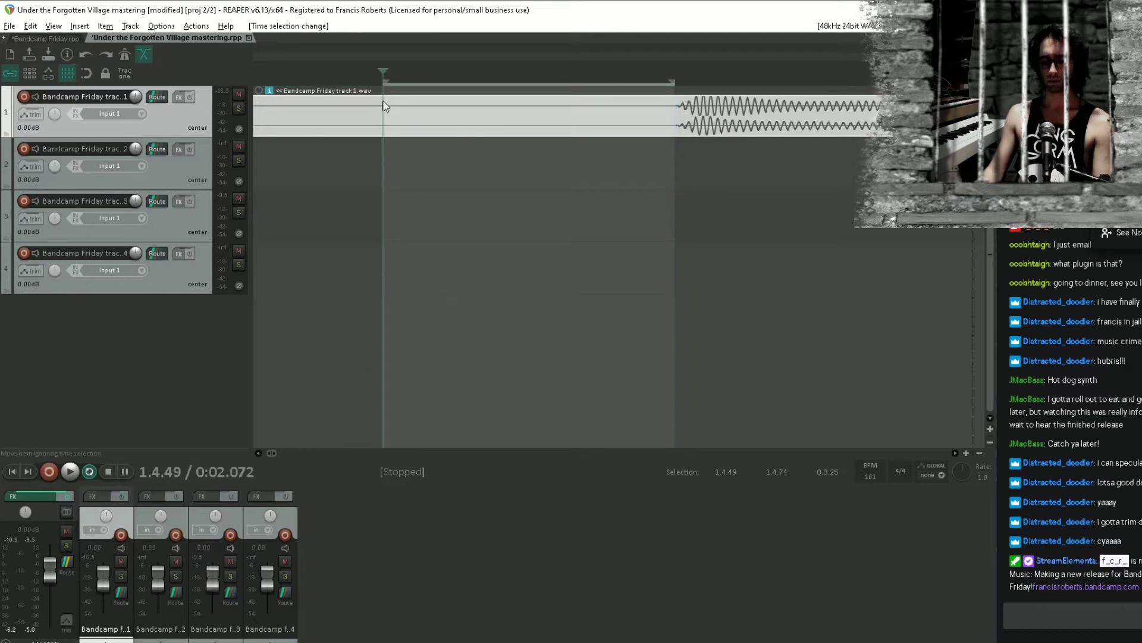
pyautogui.press('s')
pyautogui.click(355, 113)
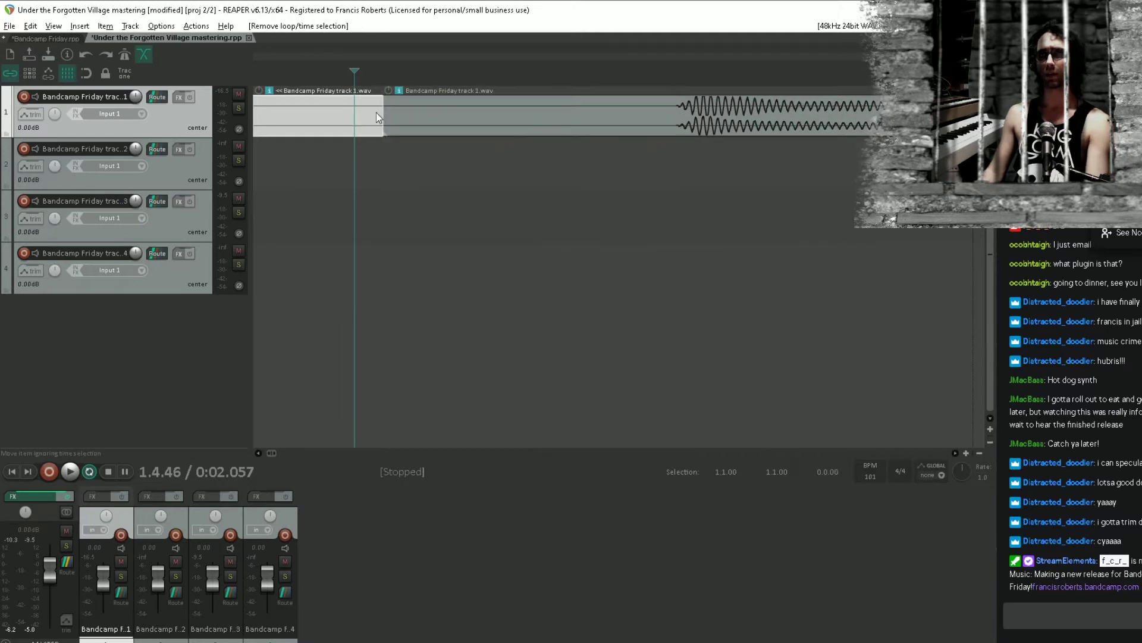
pyautogui.press('Delete')
pyautogui.scroll(-10, 382, 110)
pyautogui.moveTo(415, 110); pyautogui.dragTo(219, 86)
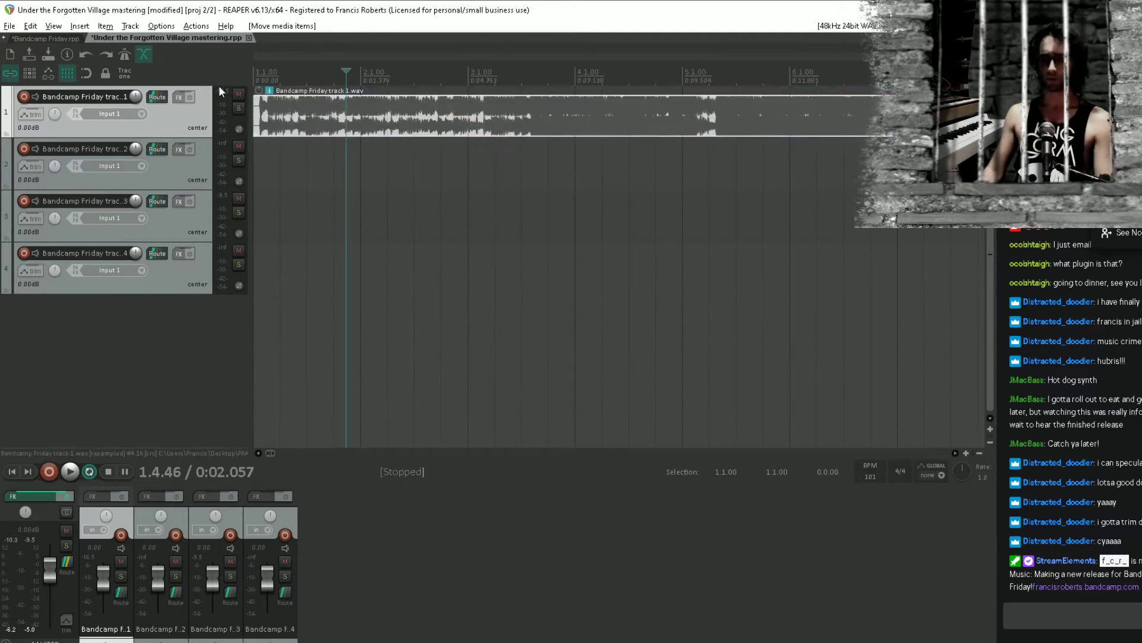
# Play the opening of the trimmed track 1 repeatedly from the project start to check how quickly it begins
pyautogui.press('Home')
pyautogui.press('space')
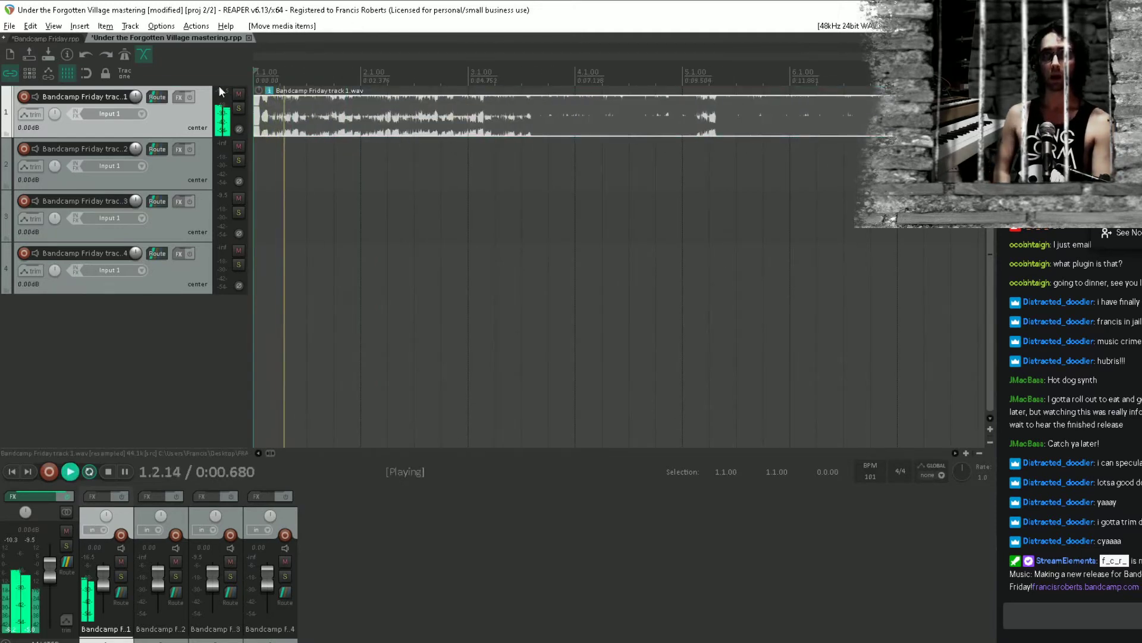
pyautogui.press('space')
pyautogui.press('space')
pyautogui.press('space')
pyautogui.press('space')
pyautogui.press('space')
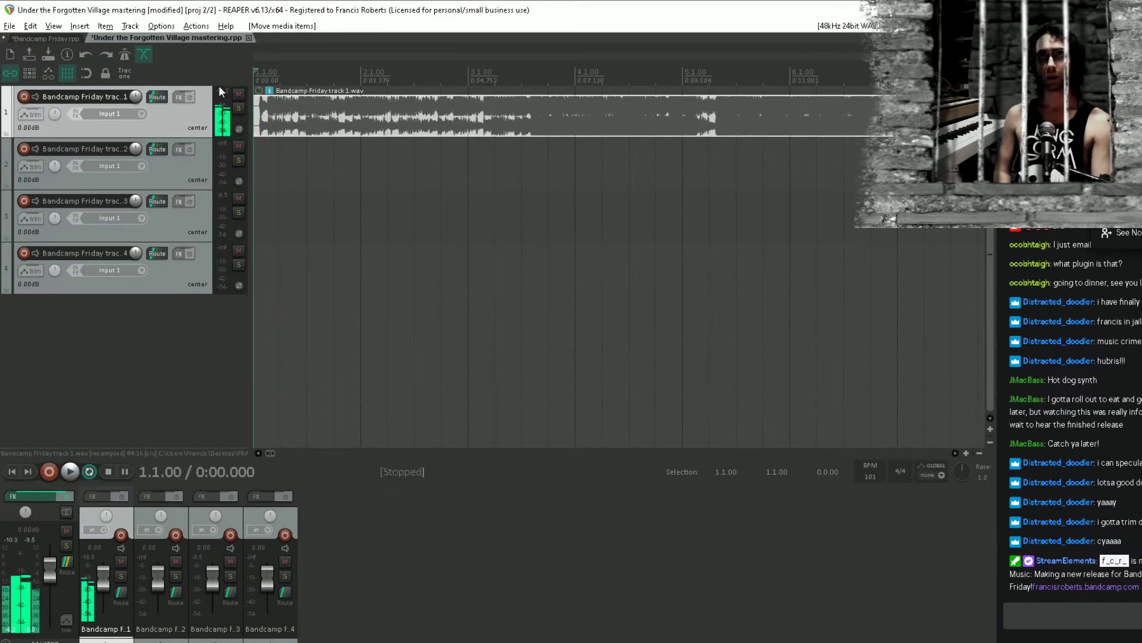
pyautogui.scroll(-5, 602, 177)
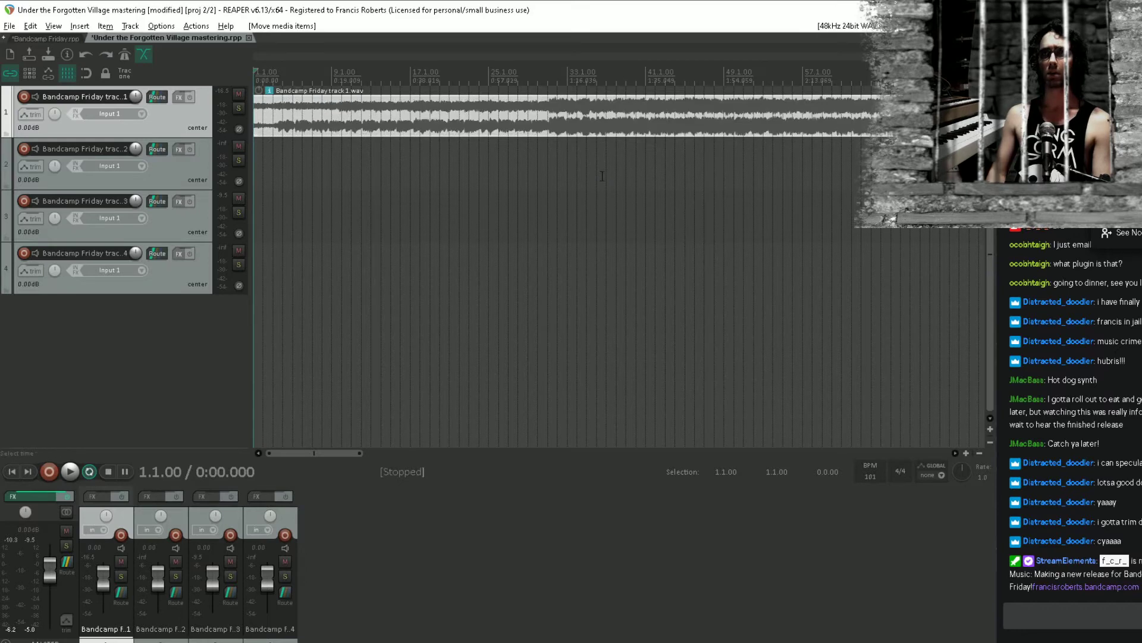
# Shift the track 2 item along the timeline to start around measure 113, beyond the audible ending of track 1
pyautogui.scroll(-4, 553, 166)
pyautogui.click(473, 170)
pyautogui.scroll(6, 557, 167)
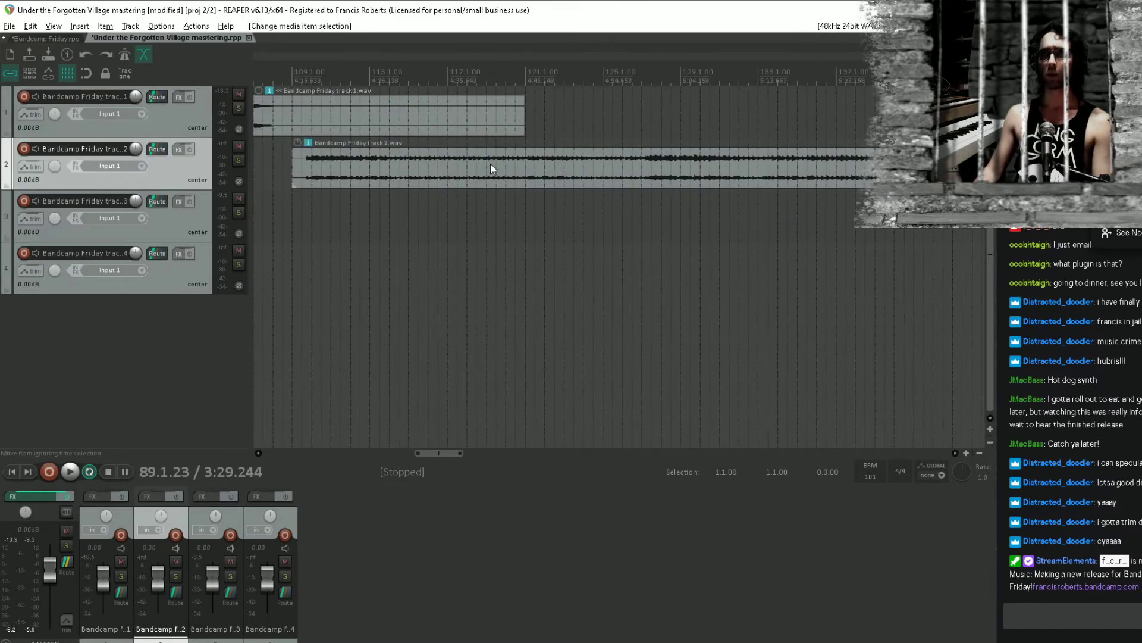
pyautogui.moveTo(489, 165); pyautogui.dragTo(718, 165)
pyautogui.click(471, 176)
pyautogui.moveTo(574, 163); pyautogui.dragTo(669, 163)
# Play the fading ending of track 1 repeatedly to judge where its sound dies out
pyautogui.click(487, 155)
pyautogui.press('space')
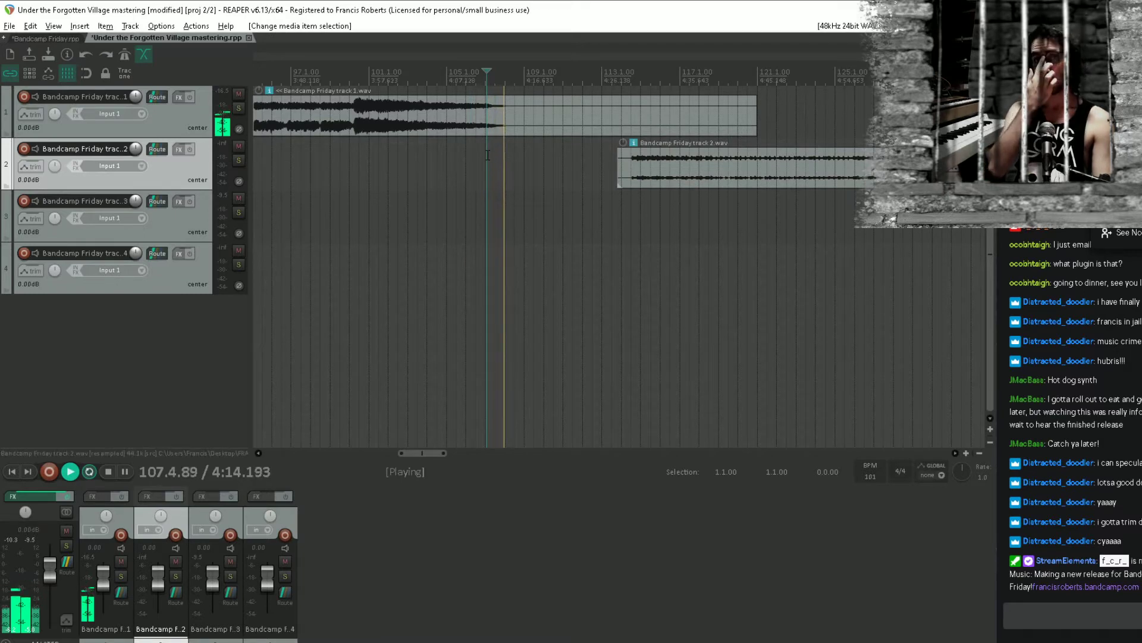
pyautogui.scroll(4, 500, 179)
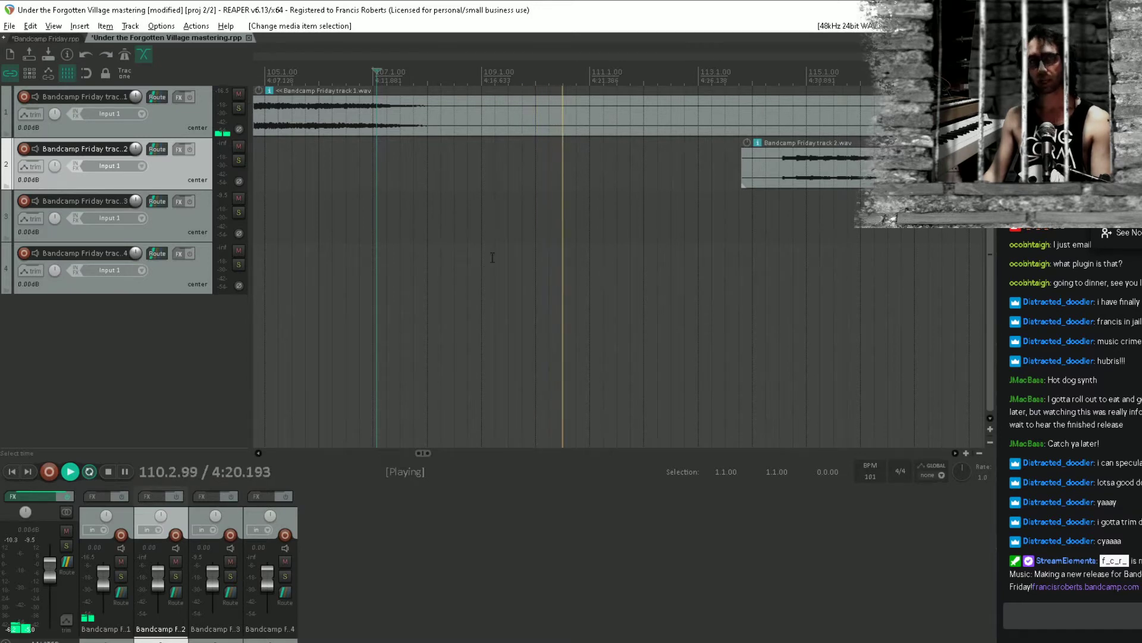
pyautogui.press('space')
pyautogui.click(577, 113)
pyautogui.click(587, 109)
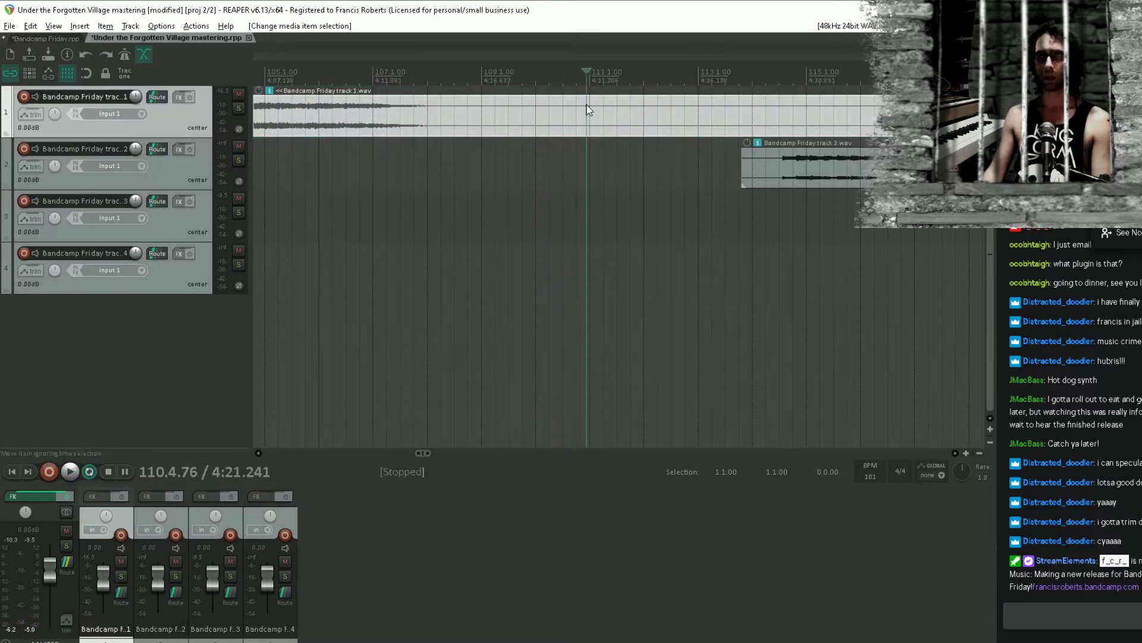
pyautogui.click(363, 143)
pyautogui.press('space')
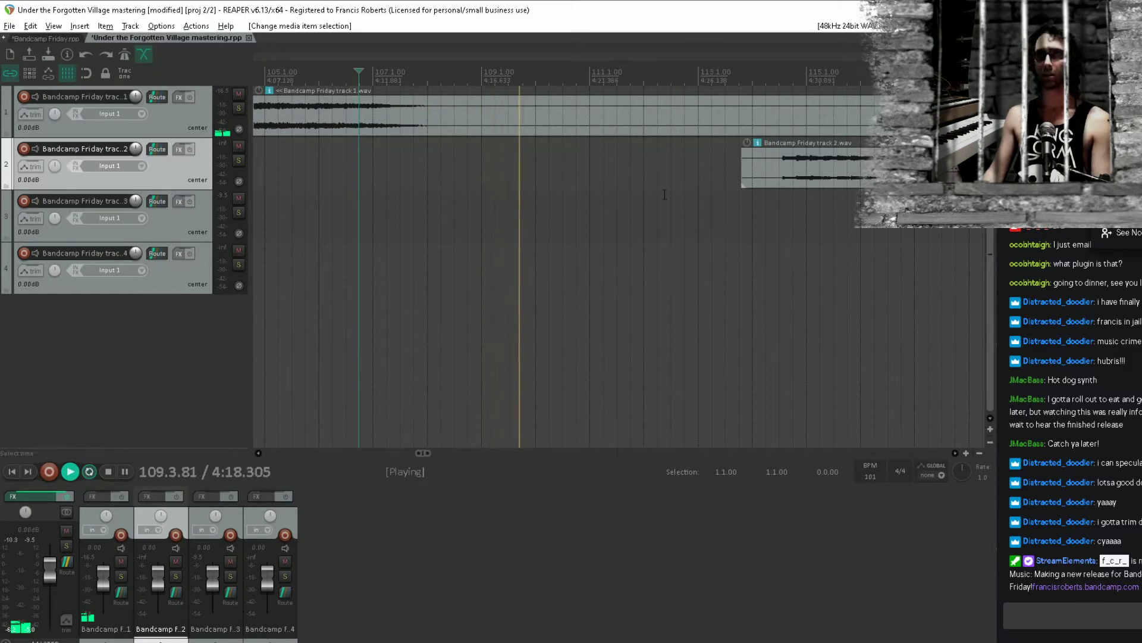
# Trim the silent tail off track 1 at about 110.3.96 and move the track 2 item up to its new end
pyautogui.press('space')
pyautogui.click(576, 100)
pyautogui.press('s')
pyautogui.click(638, 108)
pyautogui.press('Delete')
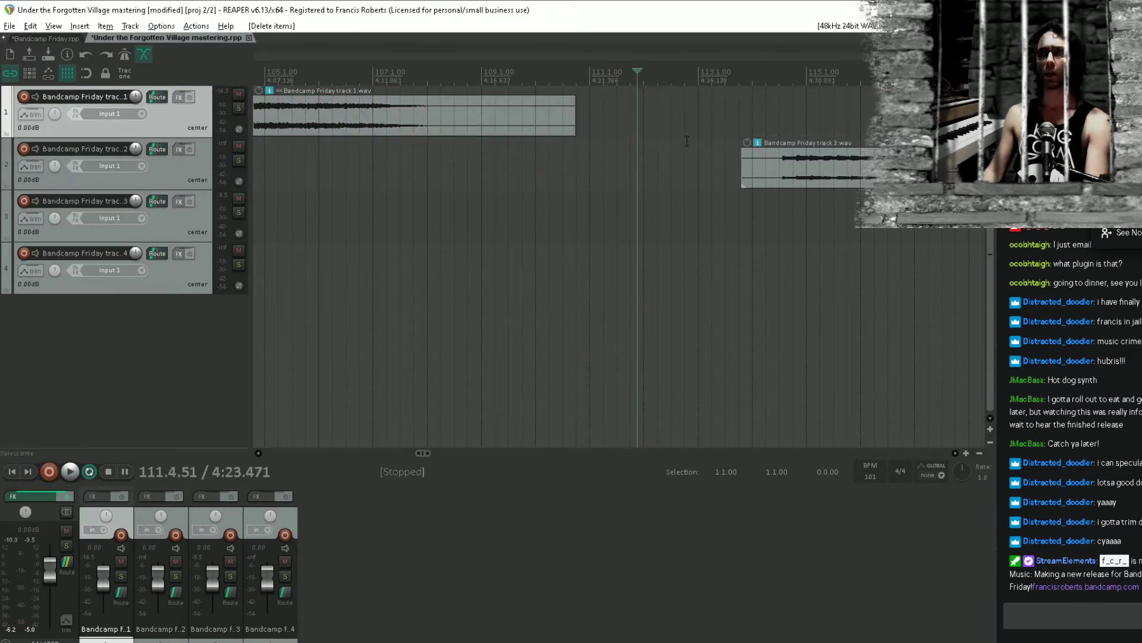
pyautogui.moveTo(816, 172); pyautogui.dragTo(651, 176)
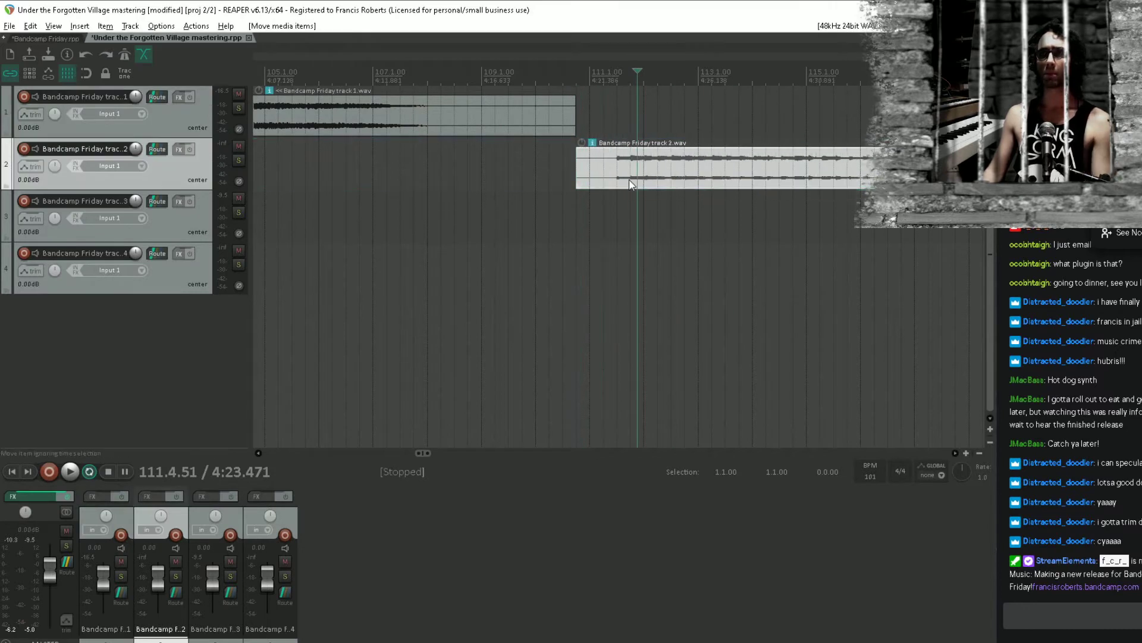
# Place the edit cursor at the first note of track 2, at 111.3.04, and select 0.0.25 of silence before it
pyautogui.click(598, 173)
pyautogui.scroll(5, 599, 181)
pyautogui.click(829, 169)
pyautogui.scroll(8, 844, 196)
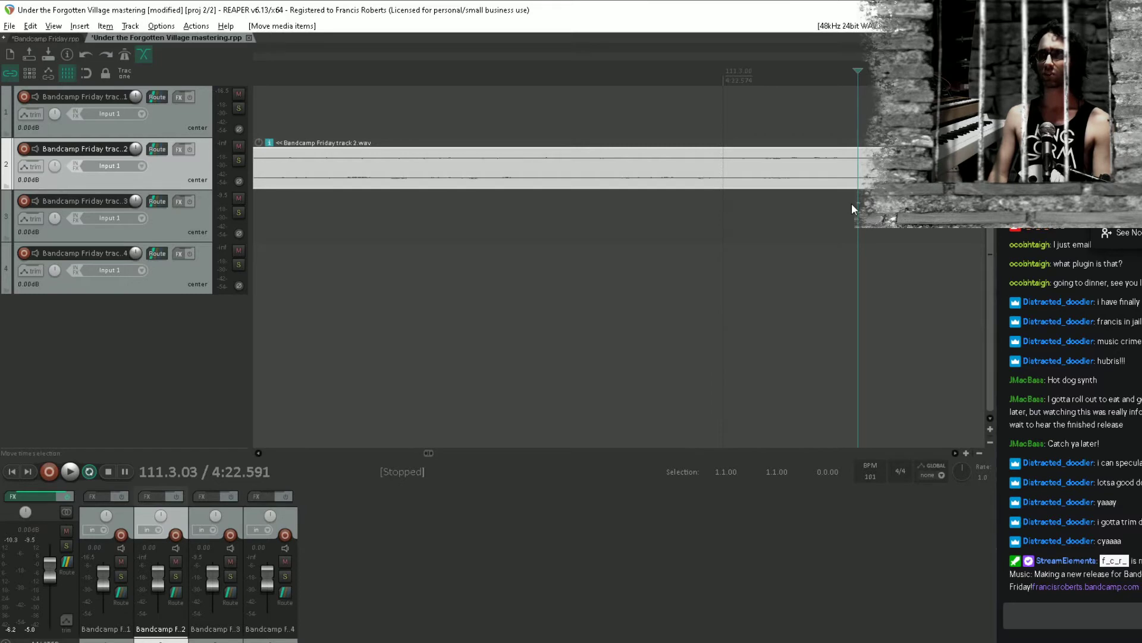
pyautogui.click(889, 175)
pyautogui.click(886, 179)
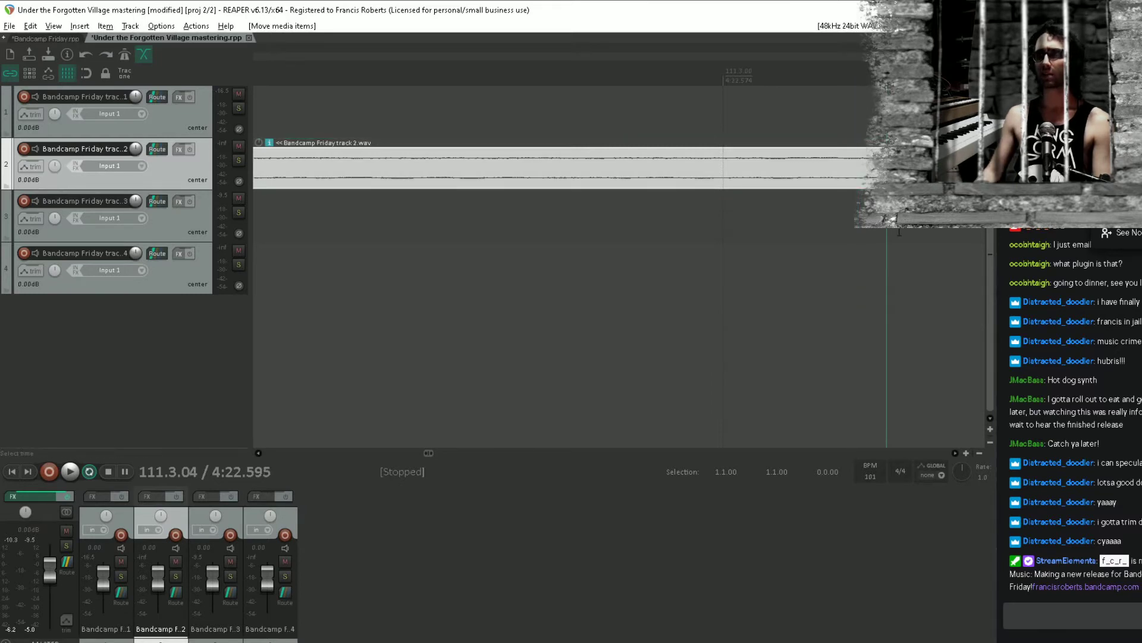
pyautogui.click(898, 223)
pyautogui.moveTo(884, 253); pyautogui.dragTo(317, 332)
pyautogui.scroll(-4, 355, 320)
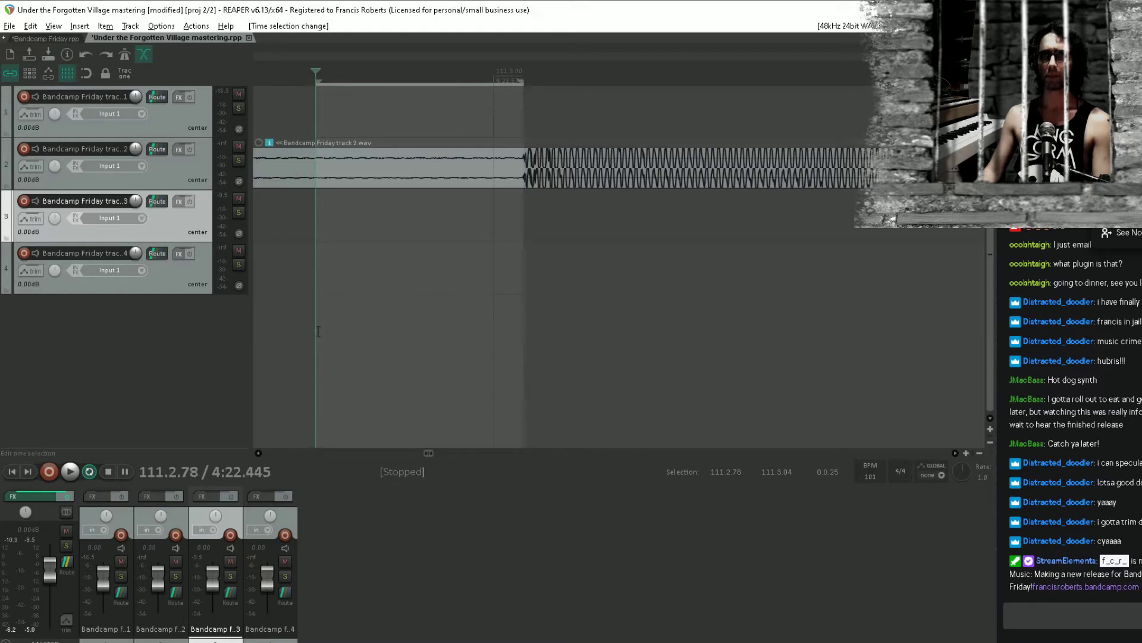
# Split the track 2 item at 111.2.78 and delete the silence before the split
pyautogui.press('s')
pyautogui.click(287, 170)
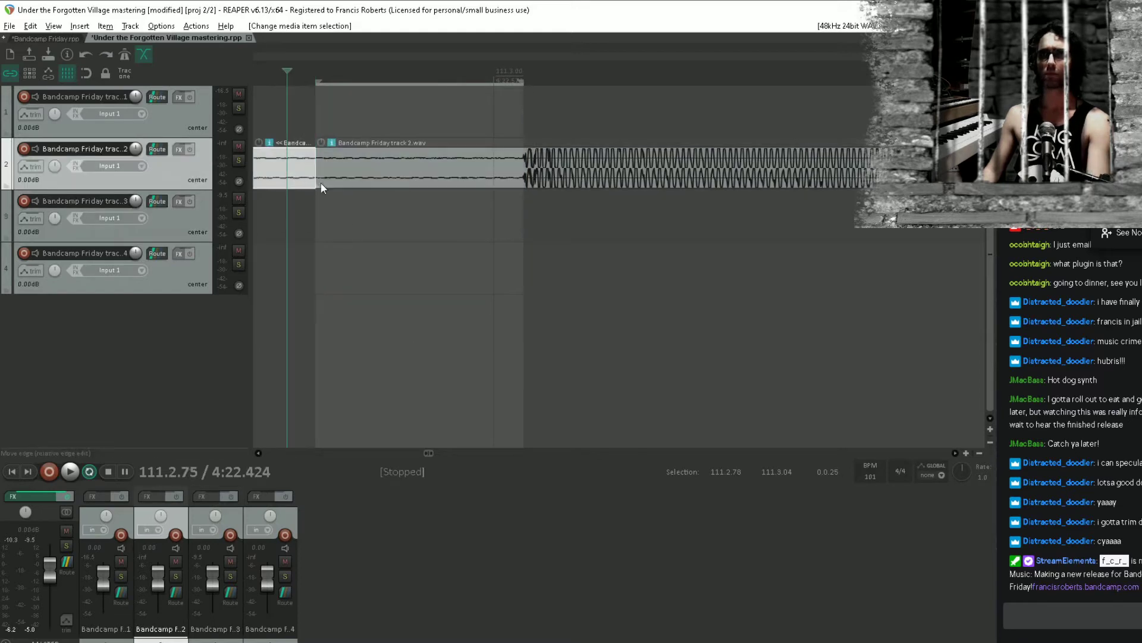
pyautogui.scroll(-5, 320, 183)
pyautogui.press('Delete')
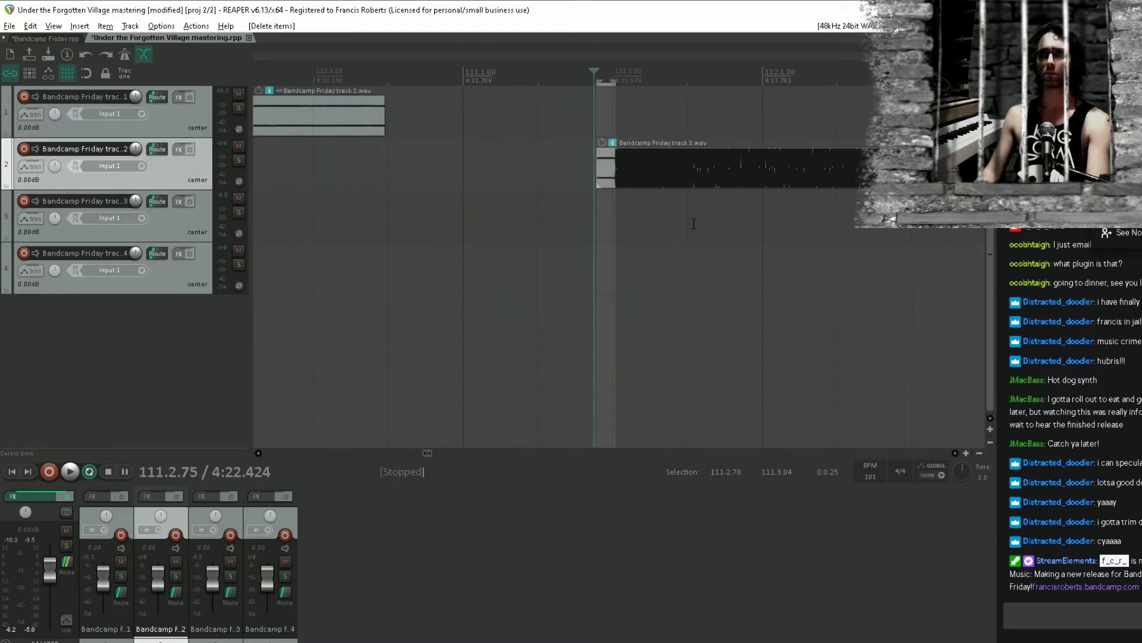
# Enable snapping with the grid lines hidden and align the start of track 2 exactly with the end of track 1
pyautogui.moveTo(646, 171); pyautogui.dragTo(446, 172)
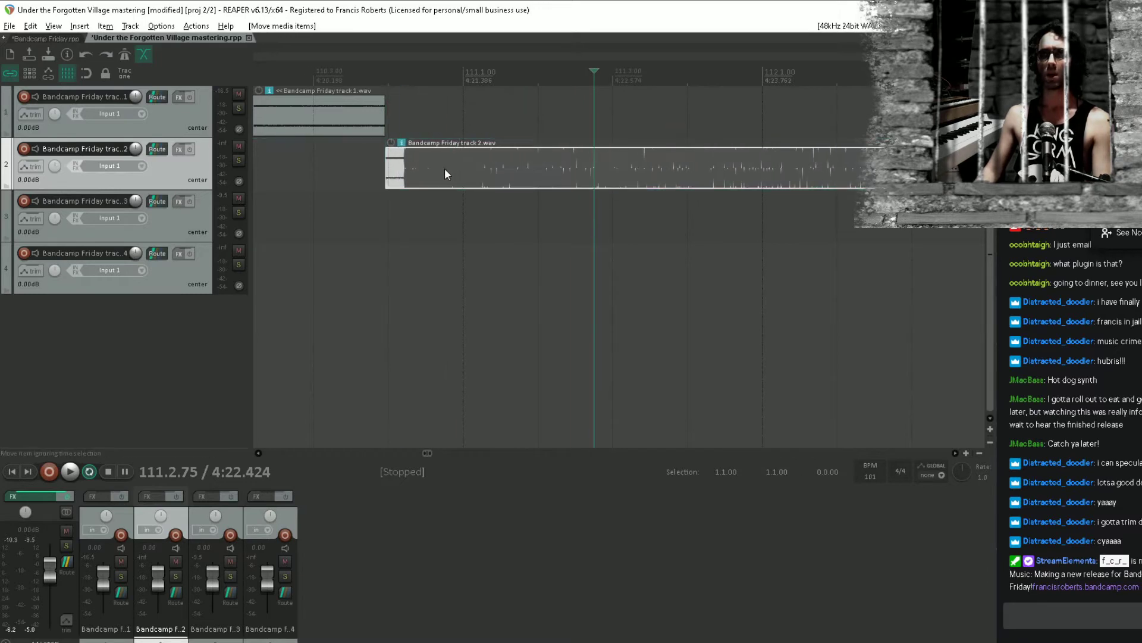
pyautogui.scroll(3, 445, 170)
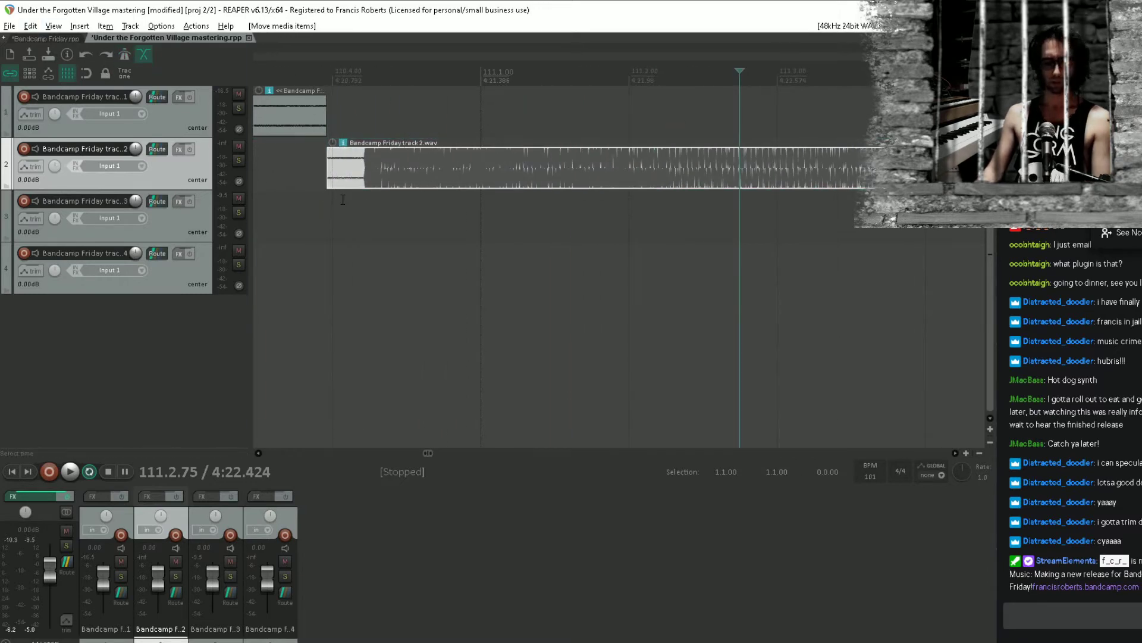
pyautogui.moveTo(427, 156); pyautogui.dragTo(406, 171)
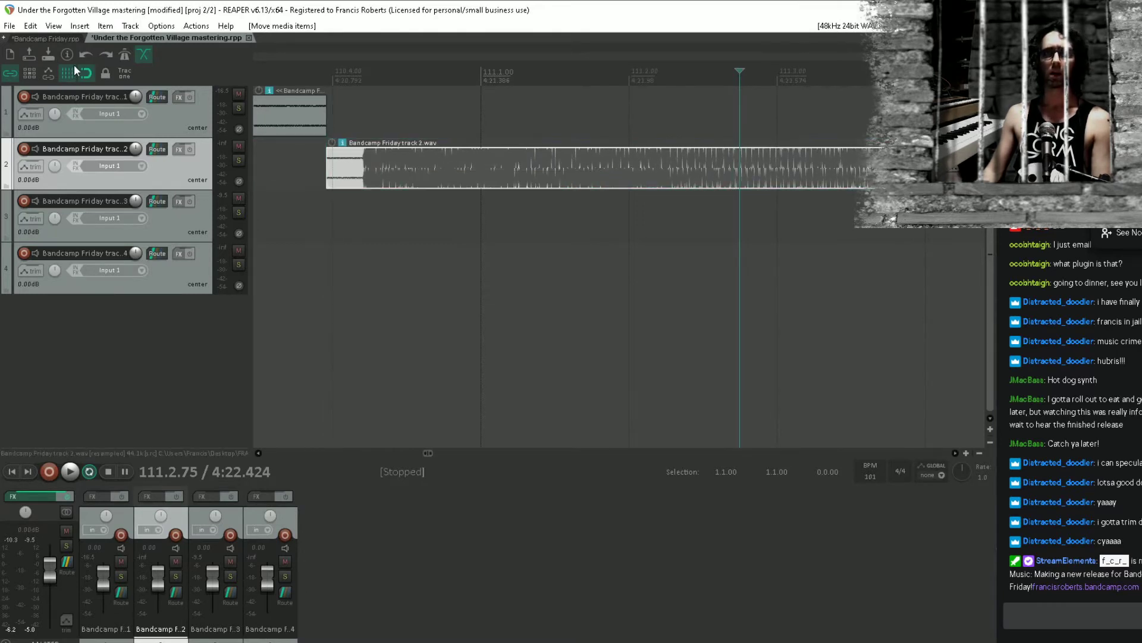
pyautogui.scroll(4, 338, 170)
pyautogui.moveTo(338, 170); pyautogui.dragTo(668, 191)
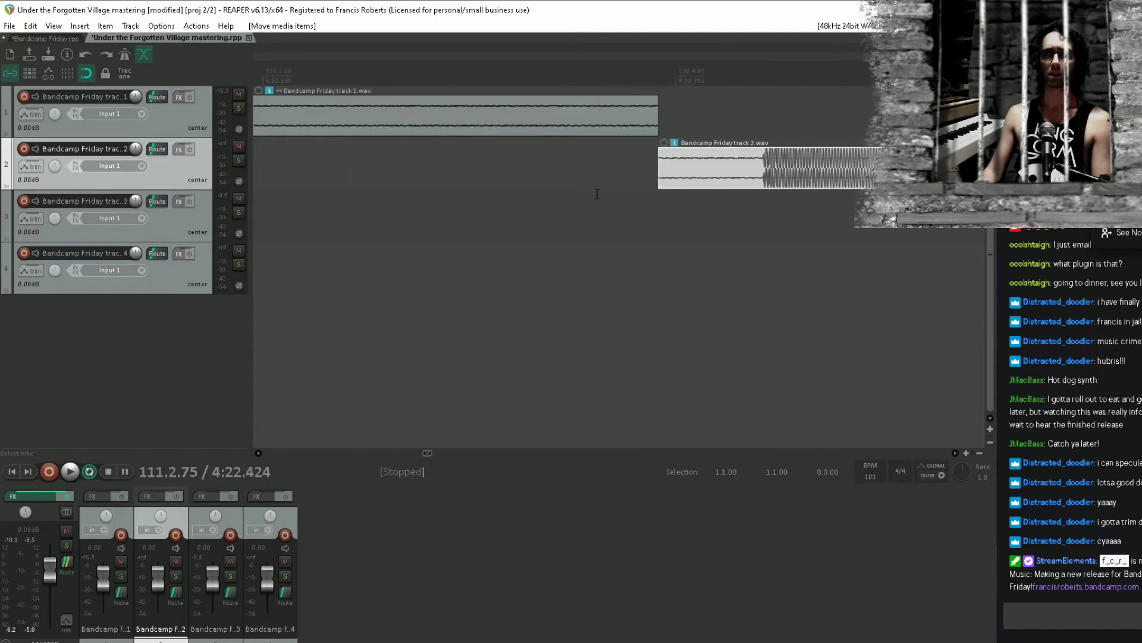
# Play from the junction of tracks 1 and 2 to check how track 2 comes in
pyautogui.scroll(4, 669, 191)
pyautogui.scroll(2, 860, 186)
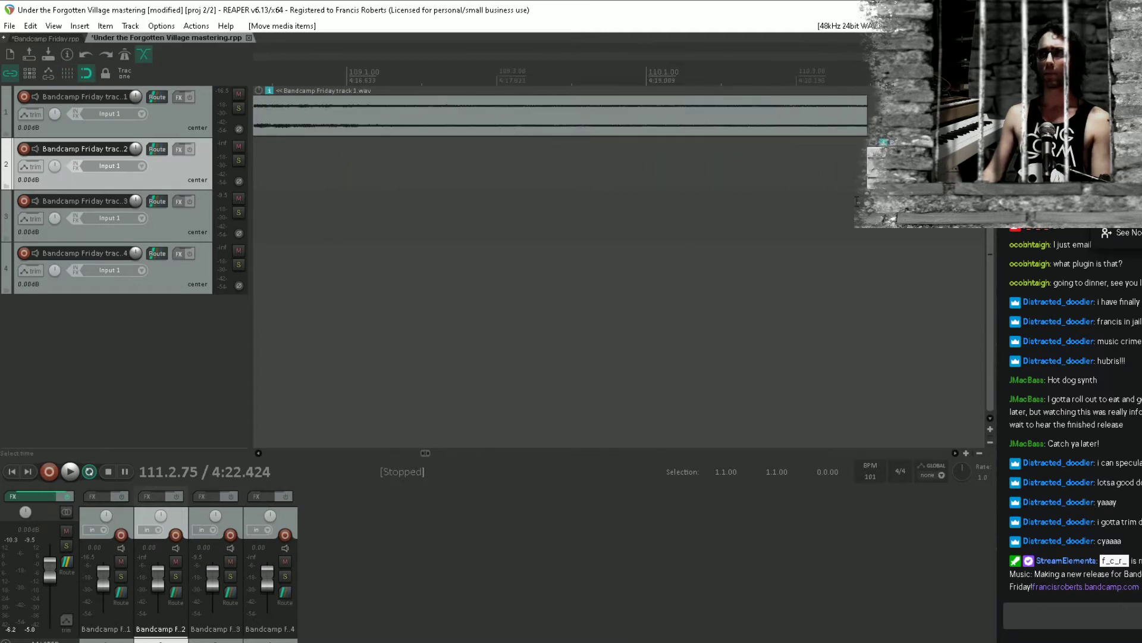
pyautogui.press('space')
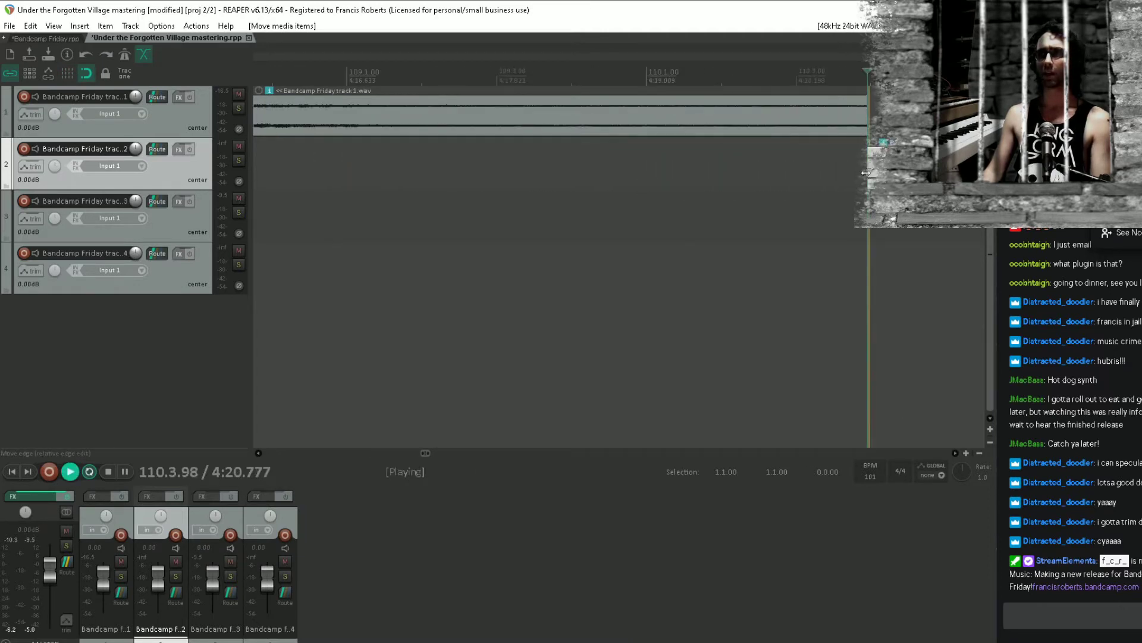
pyautogui.press('space')
pyautogui.press('space')
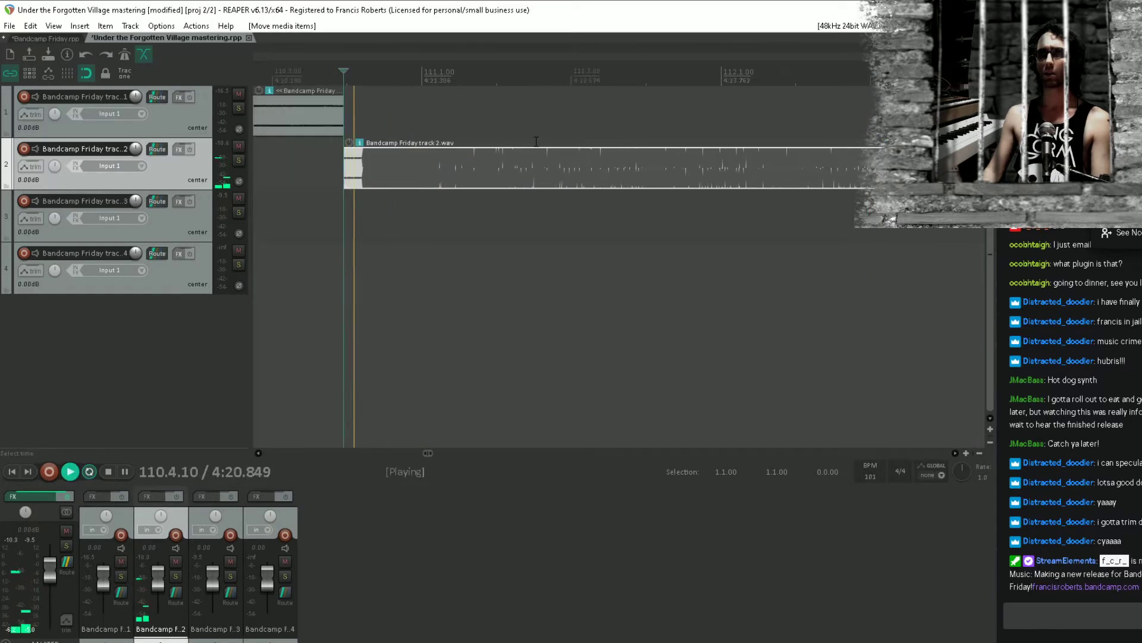
pyautogui.press('space')
# Add a marker at the start of track 2 and extend the end of track 1 slightly past it with a short fade-out
pyautogui.scroll(3, 366, 156)
pyautogui.moveTo(366, 155); pyautogui.dragTo(564, 144)
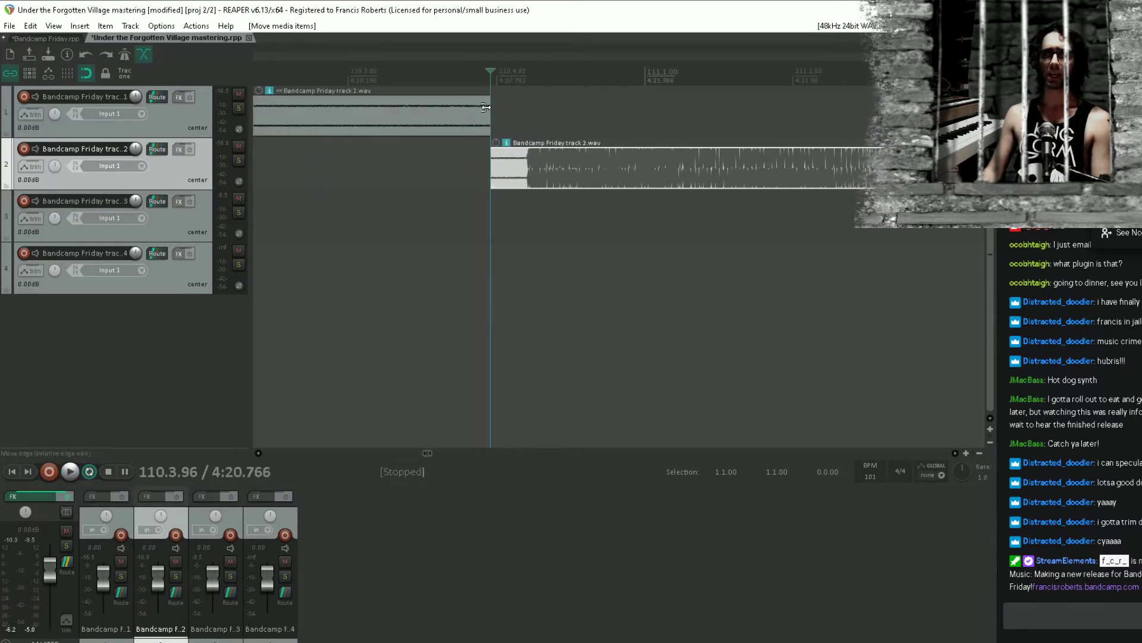
pyautogui.scroll(10, 486, 107)
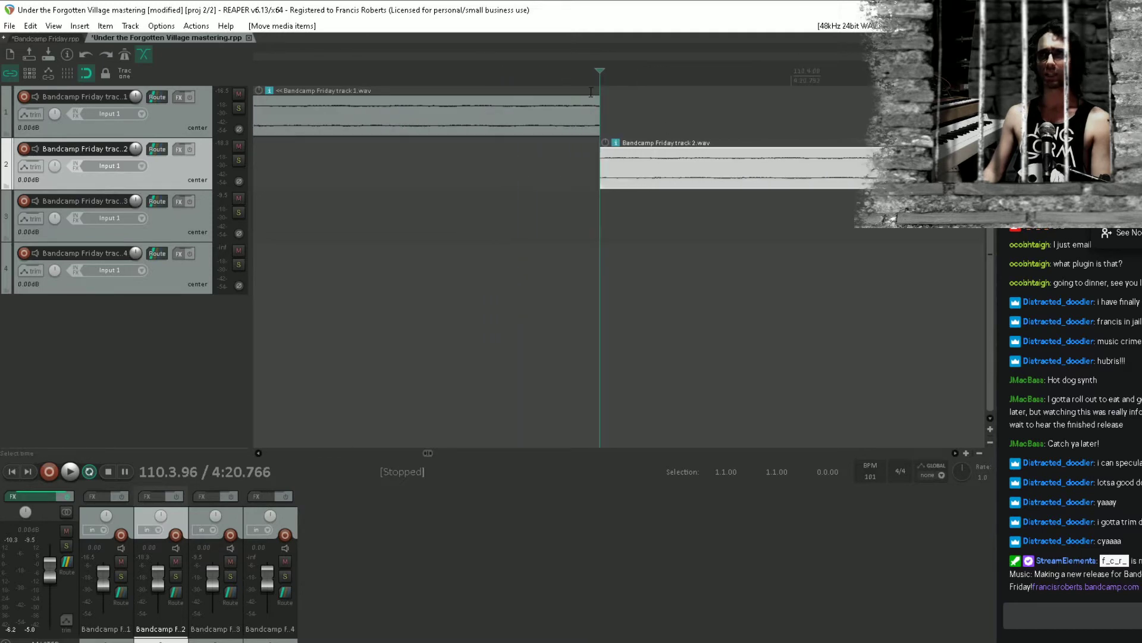
pyautogui.click(599, 106)
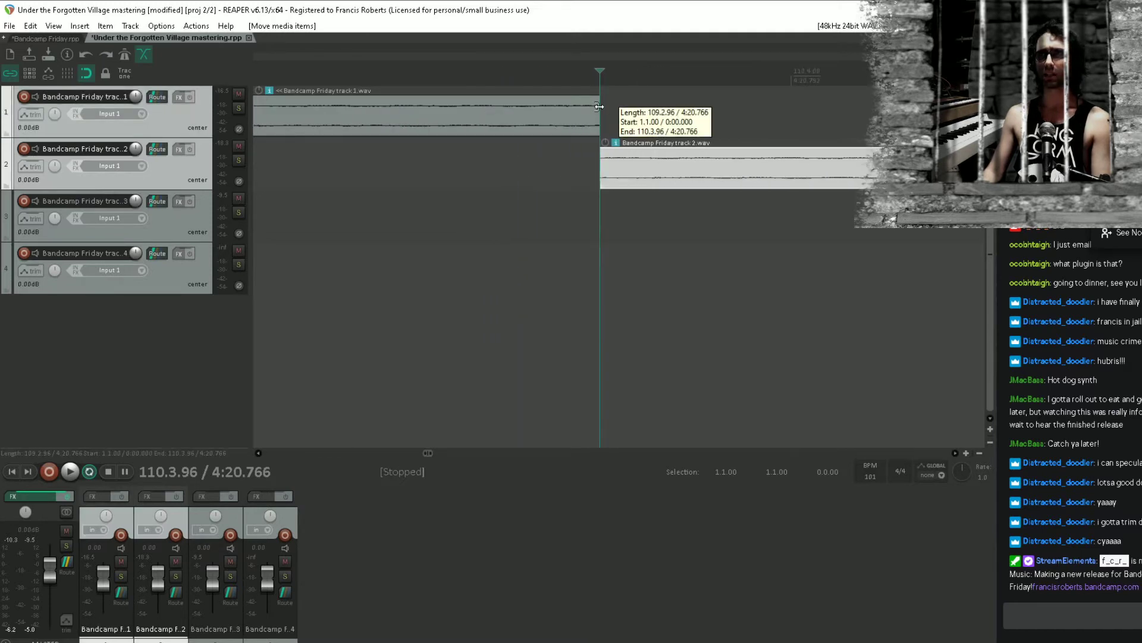
pyautogui.moveTo(599, 106); pyautogui.dragTo(620, 107)
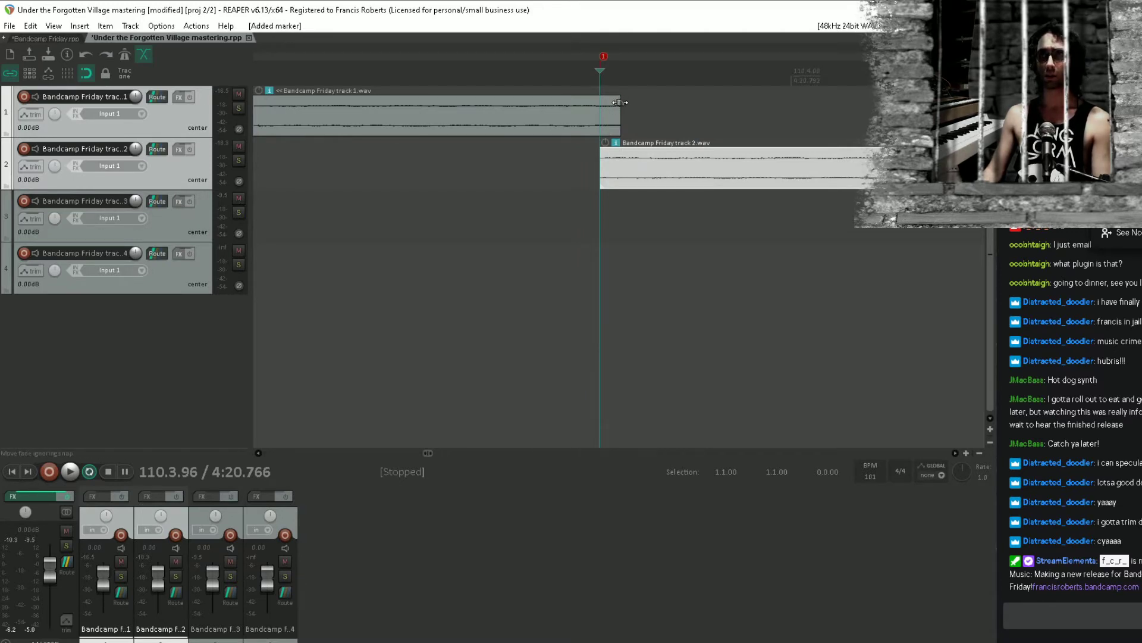
pyautogui.moveTo(619, 102); pyautogui.dragTo(622, 150)
# Play the overlapped transition from the marker to hear how track 1 hands over to track 2
pyautogui.press('space')
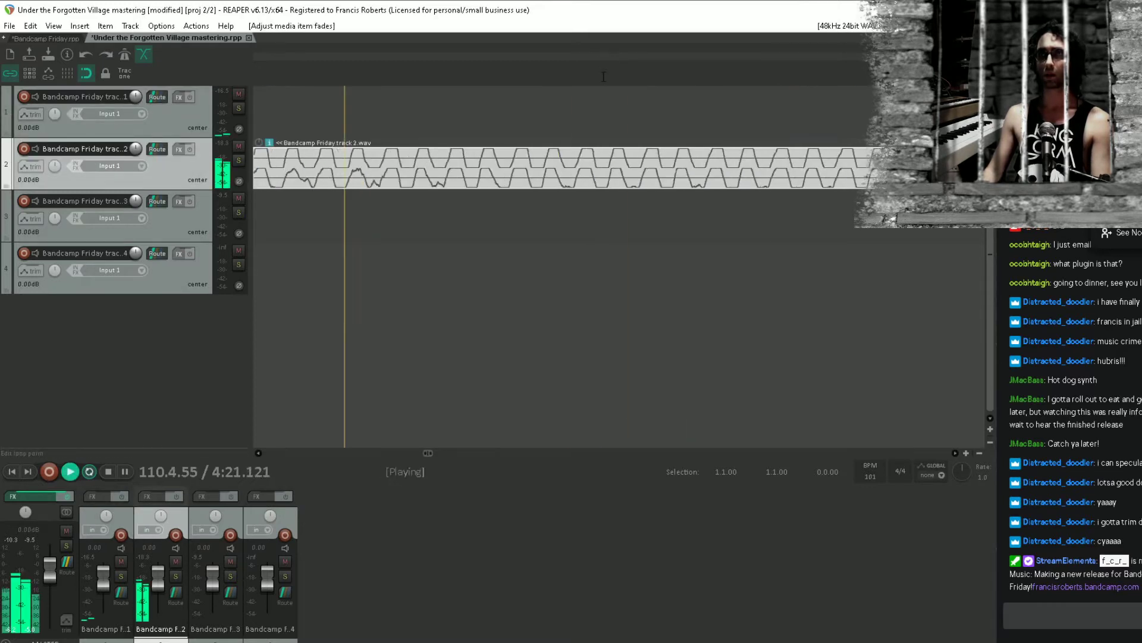
pyautogui.press('space')
pyautogui.press('space')
pyautogui.scroll(-10, 604, 92)
pyautogui.scroll(-5, 604, 93)
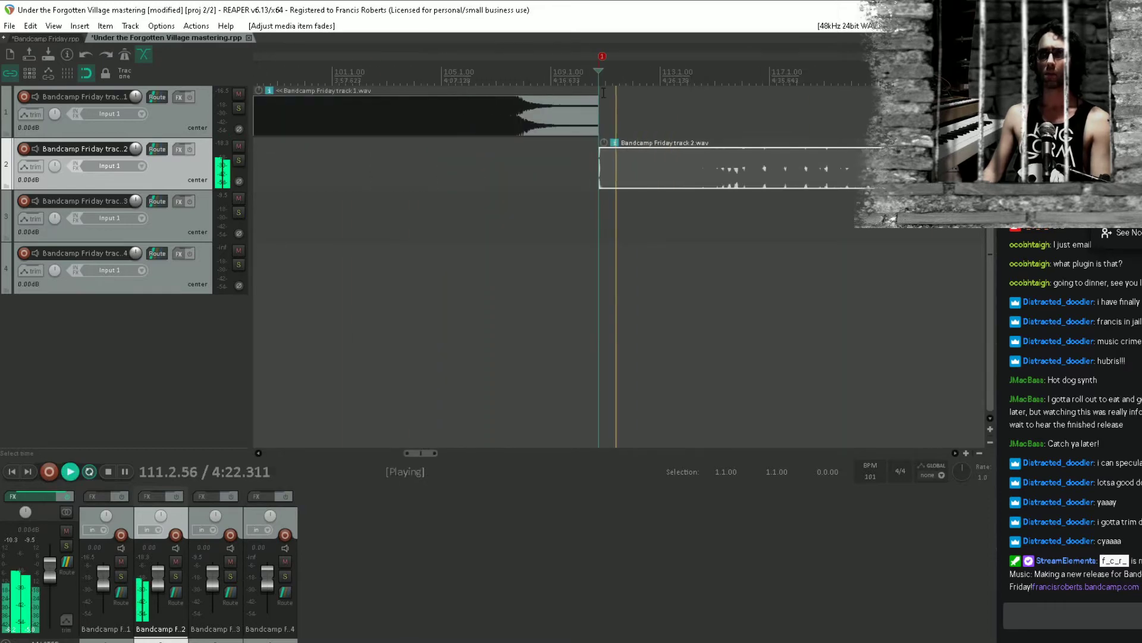
pyautogui.press('space')
# Lengthen the fade-in of track 2 to just before its first note and extend track 1 to match with an equally long fade-out
pyautogui.scroll(10, 578, 113)
pyautogui.moveTo(578, 115); pyautogui.dragTo(476, 147)
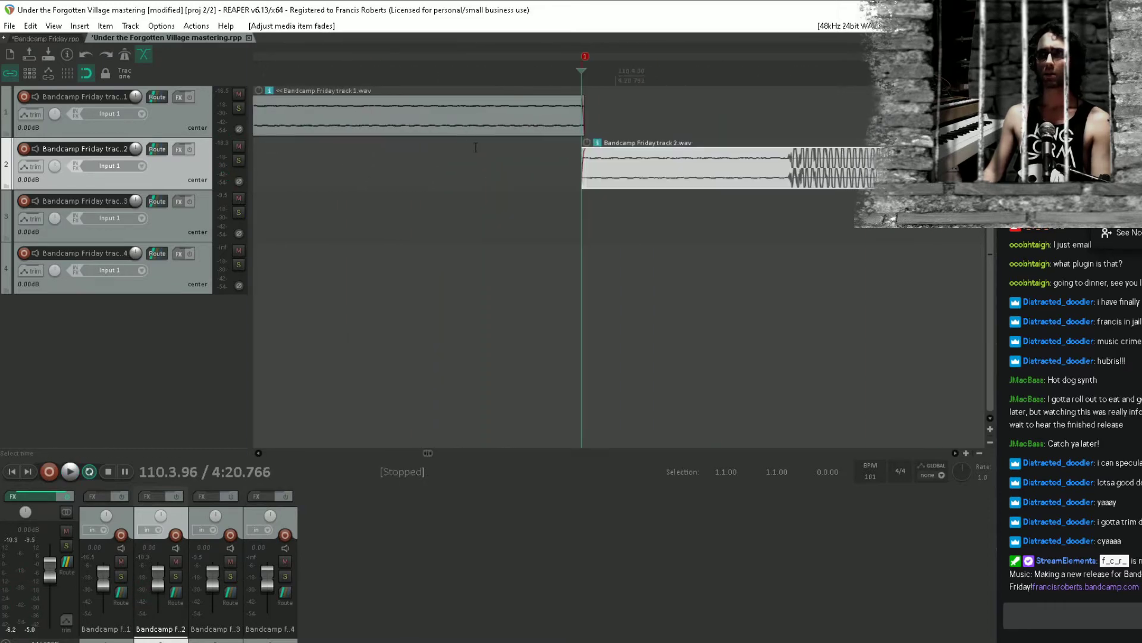
pyautogui.moveTo(585, 154); pyautogui.dragTo(768, 154)
pyautogui.click(583, 104)
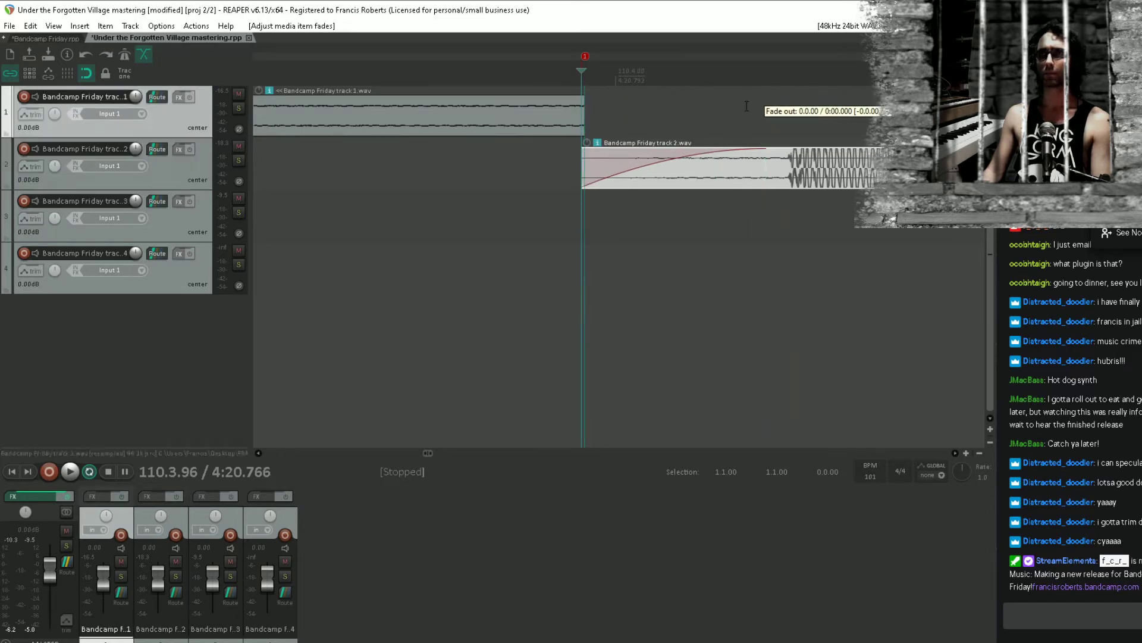
pyautogui.moveTo(583, 118)
pyautogui.mouseDown()
pyautogui.moveTo(771, 119)
pyautogui.moveTo(762, 108)
pyautogui.moveTo(579, 112)
pyautogui.mouseUp()
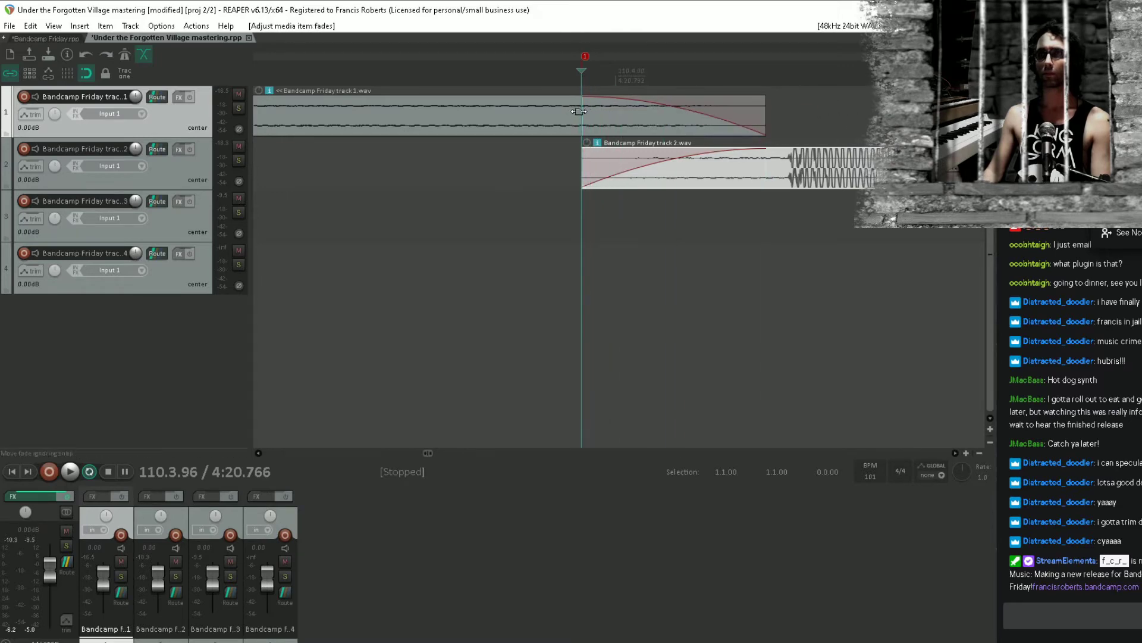
# Audition the crossfade from shortly before track 2 and from the fading end of track 1, and save the project
pyautogui.click(535, 186)
pyautogui.press('space')
pyautogui.scroll(-6, 533, 184)
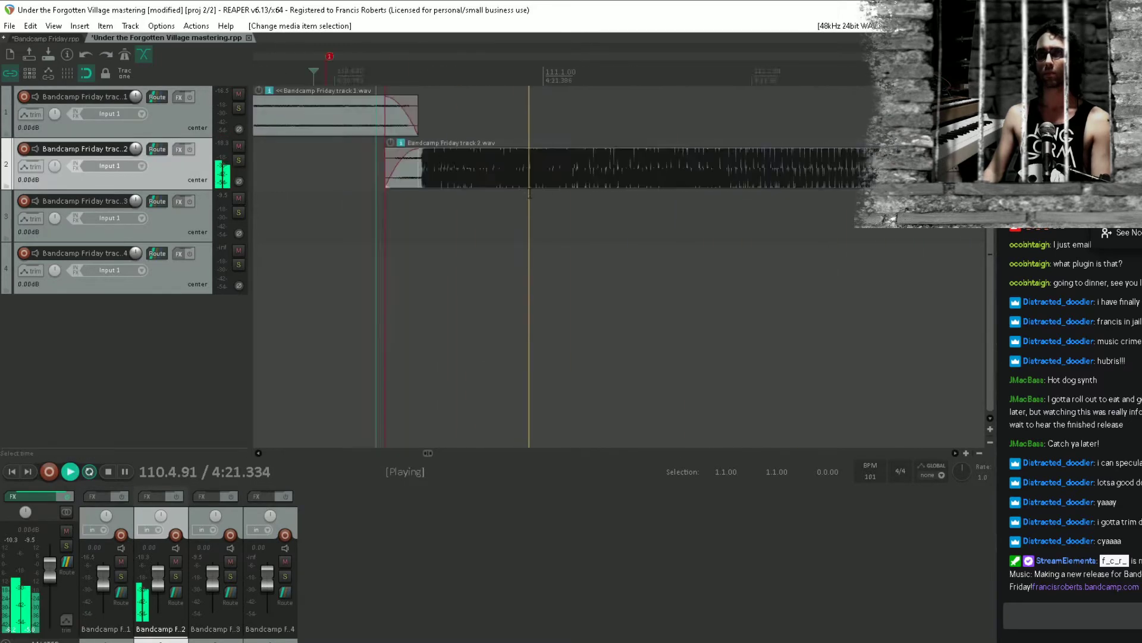
pyautogui.click(435, 183)
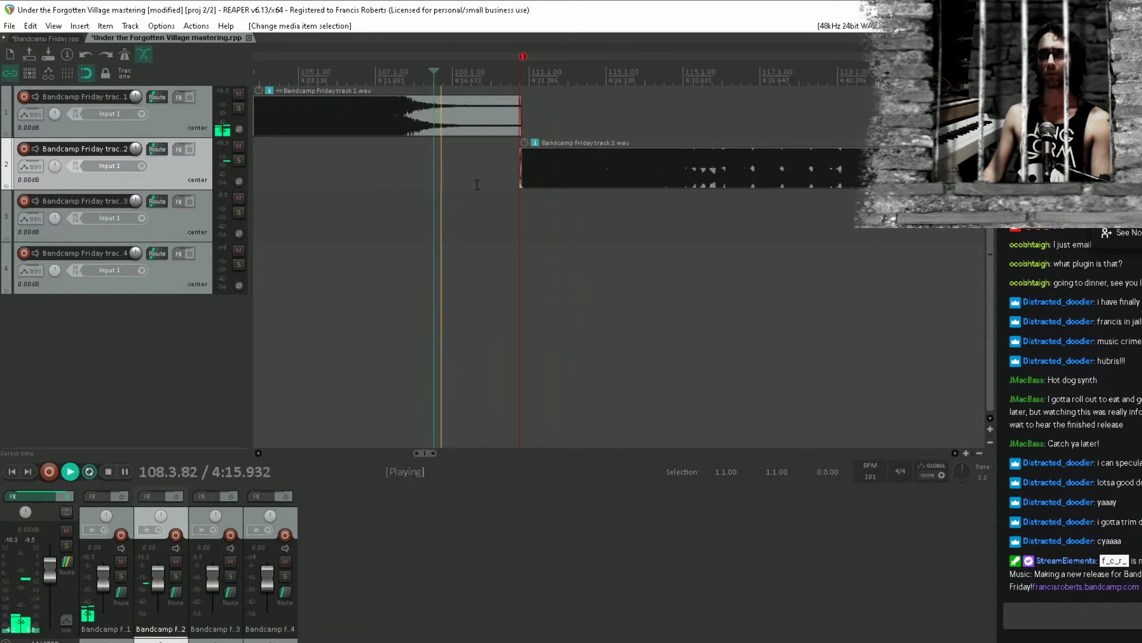
pyautogui.press('space')
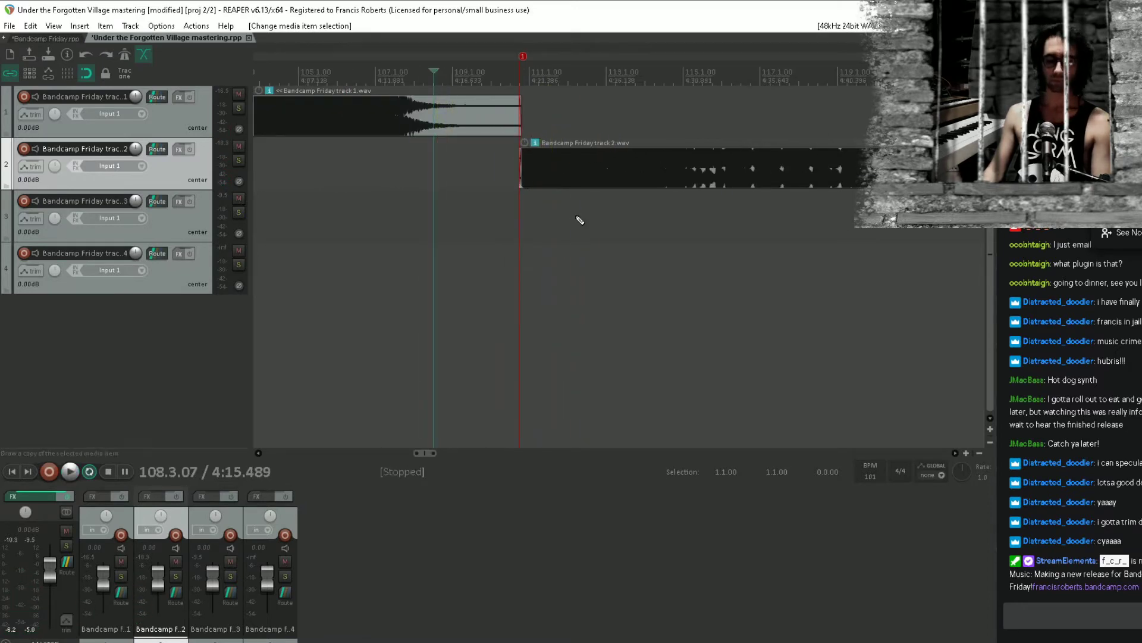
pyautogui.hotkey('ctrl', 's')
# Play the ending of track 2 from several points to hear where its tail fades out
pyautogui.scroll(-6, 698, 247)
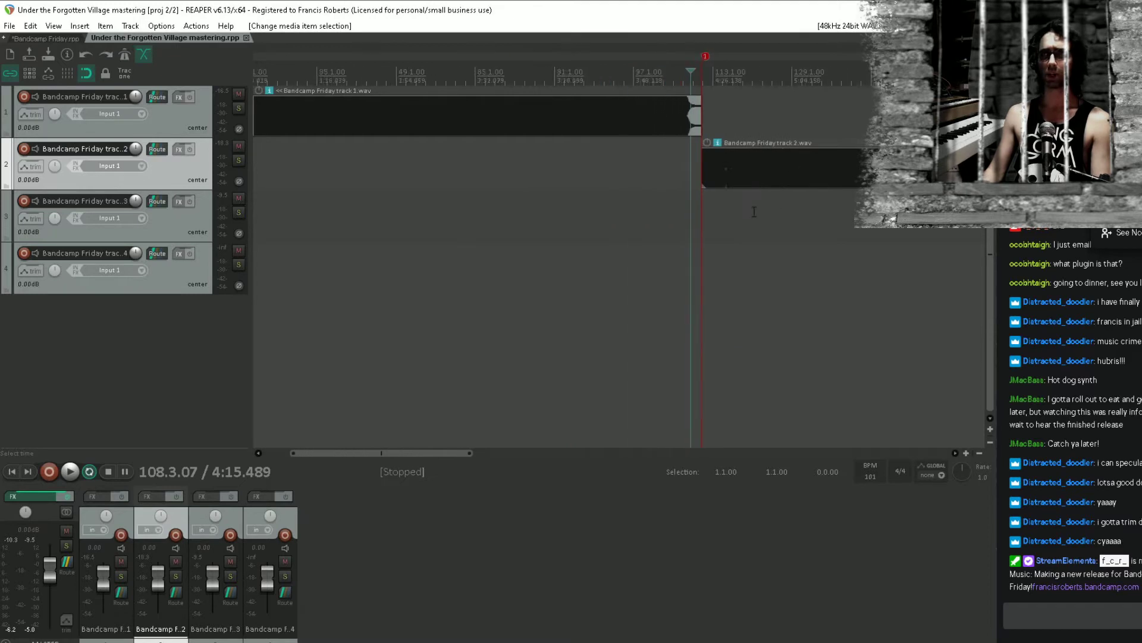
pyautogui.hscroll(7, 696, 211)
pyautogui.click(494, 222)
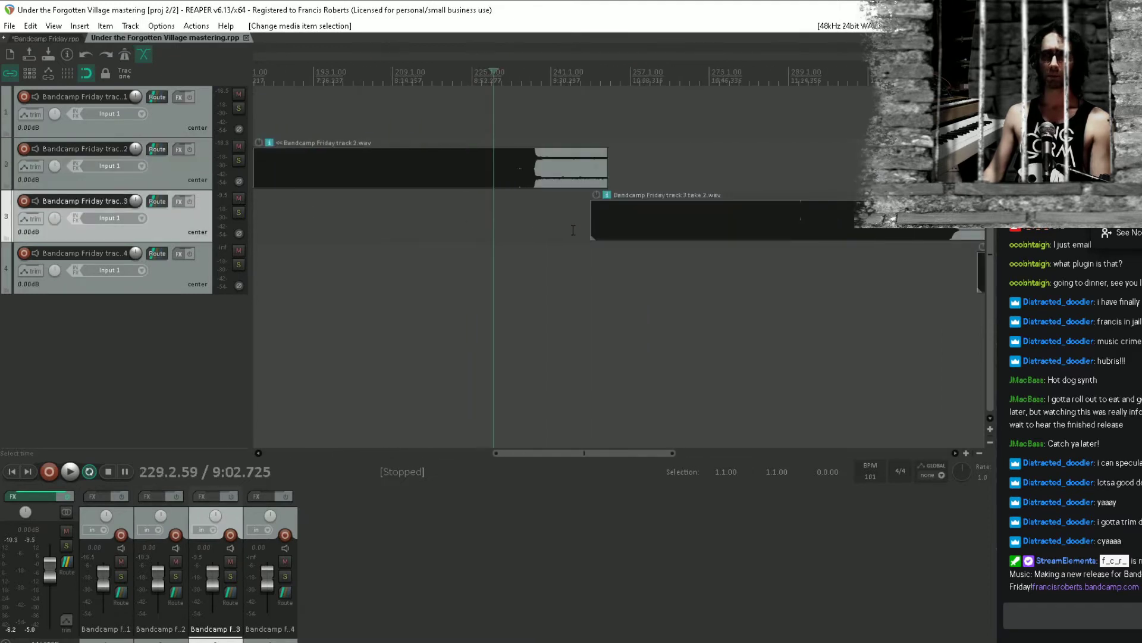
pyautogui.scroll(5, 553, 227)
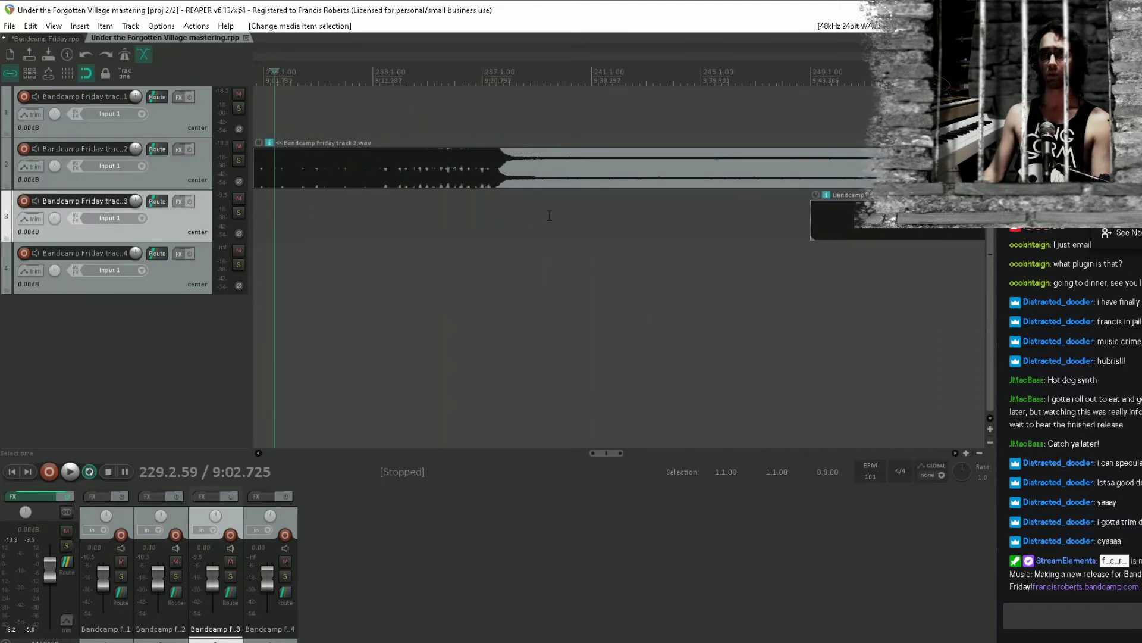
pyautogui.click(521, 203)
pyautogui.press('space')
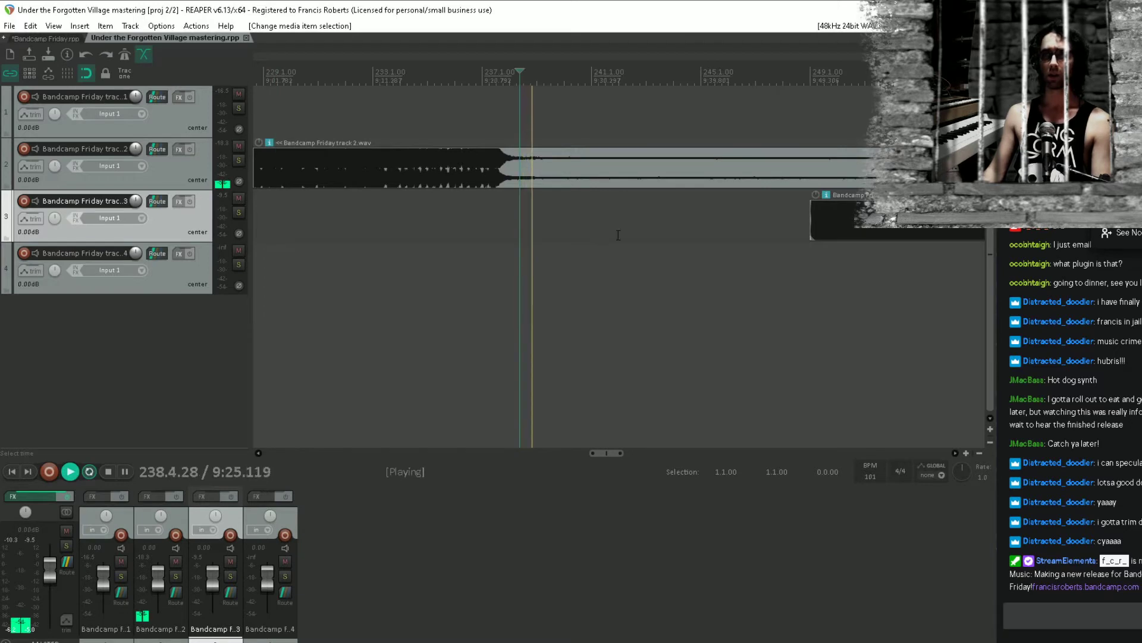
pyautogui.click(463, 222)
pyautogui.click(497, 220)
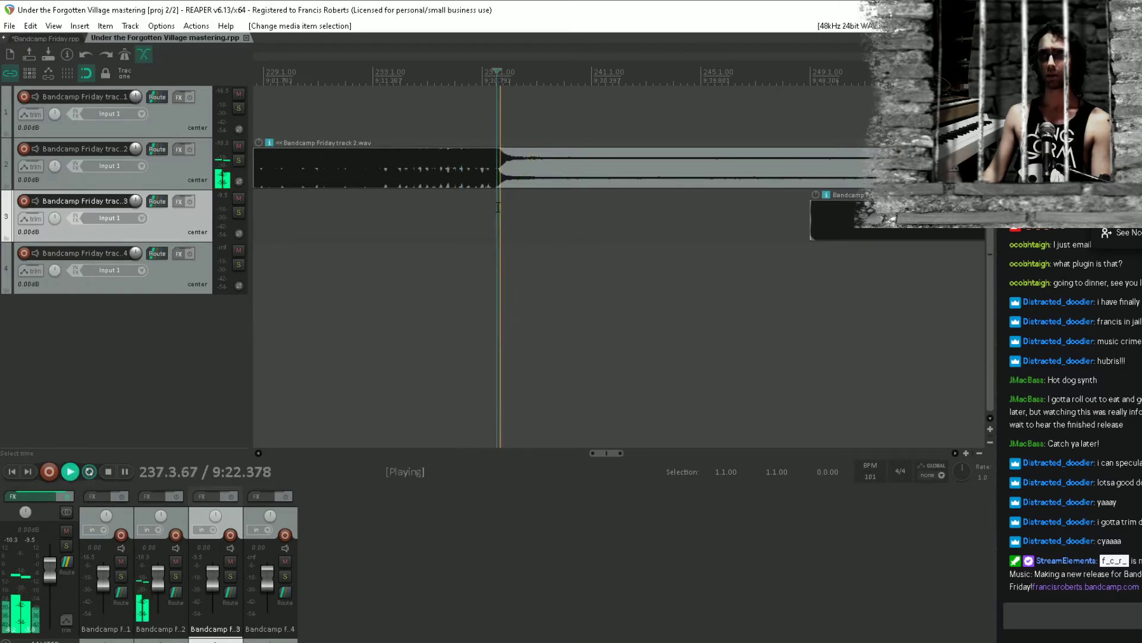
pyautogui.click(488, 220)
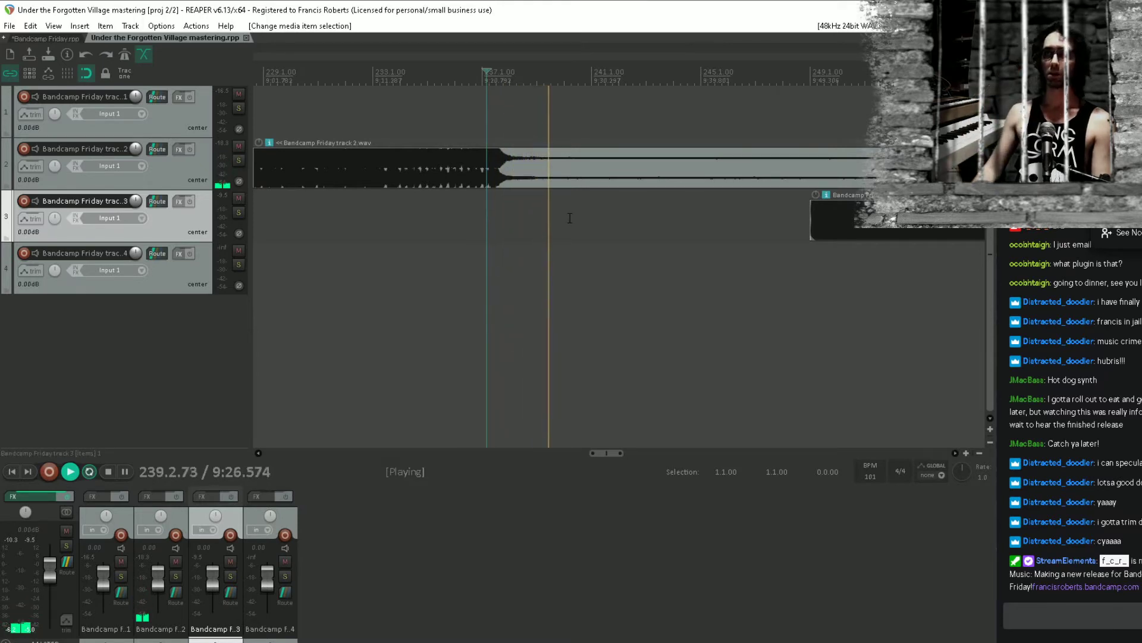
# Split track 2 after its tail has faded, at about 9:28.7, and delete the silent remainder
pyautogui.scroll(5, 576, 177)
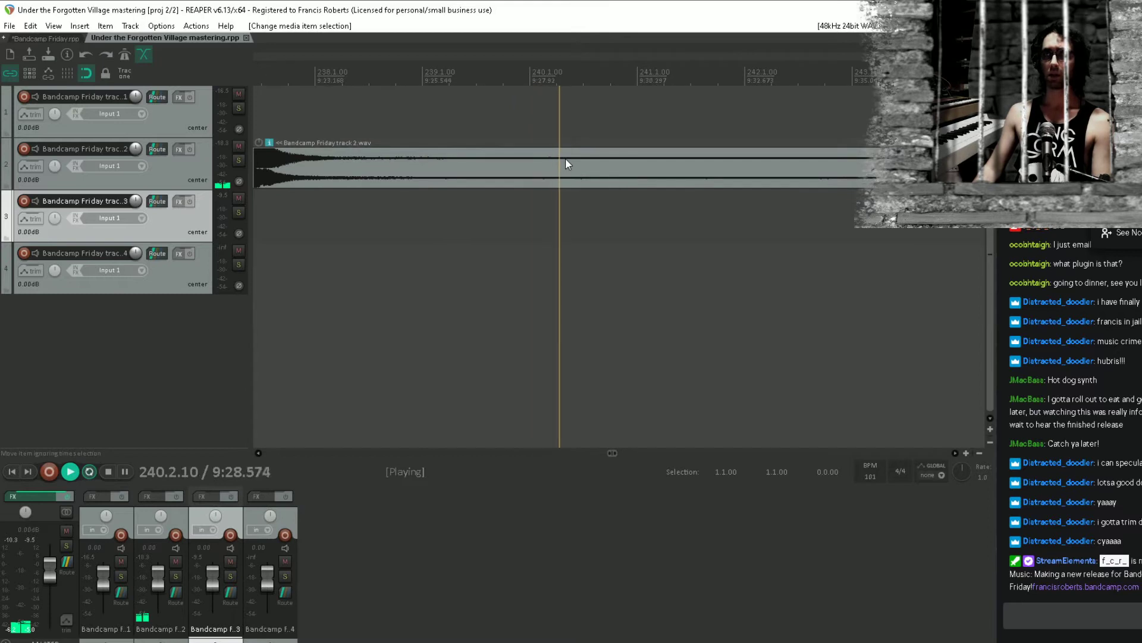
pyautogui.click(566, 159)
pyautogui.press('space')
pyautogui.press('s')
pyautogui.scroll(-7, 643, 186)
pyautogui.click(650, 184)
pyautogui.press('Delete')
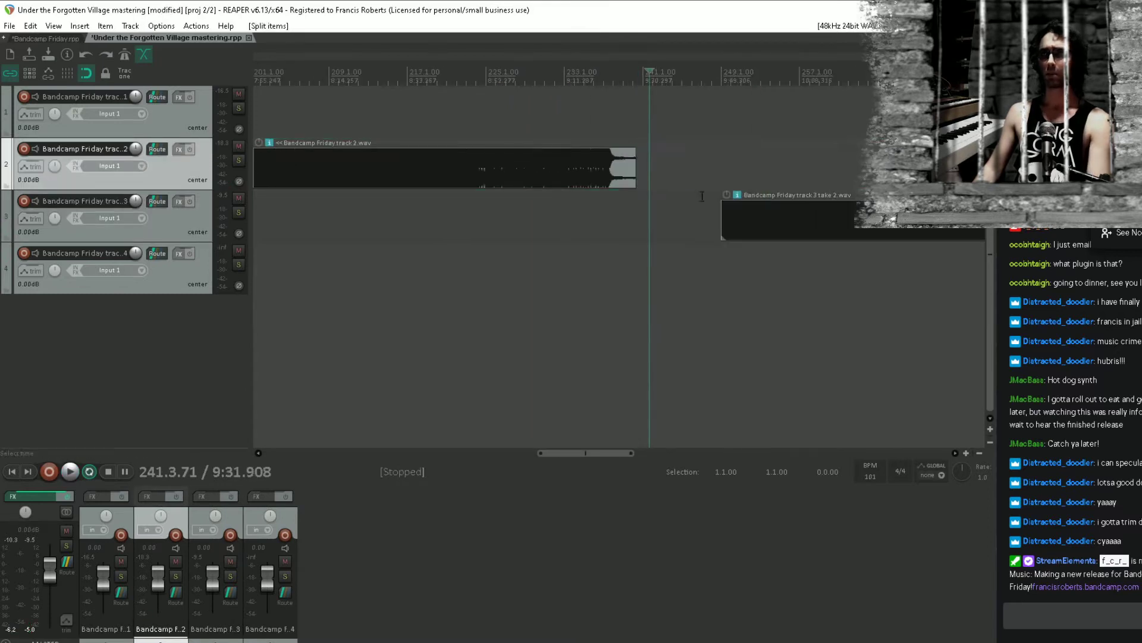
# Move the song on track 3 earlier so it starts exactly at the trimmed end of track 2, and put the edit cursor there
pyautogui.moveTo(776, 223); pyautogui.dragTo(698, 221)
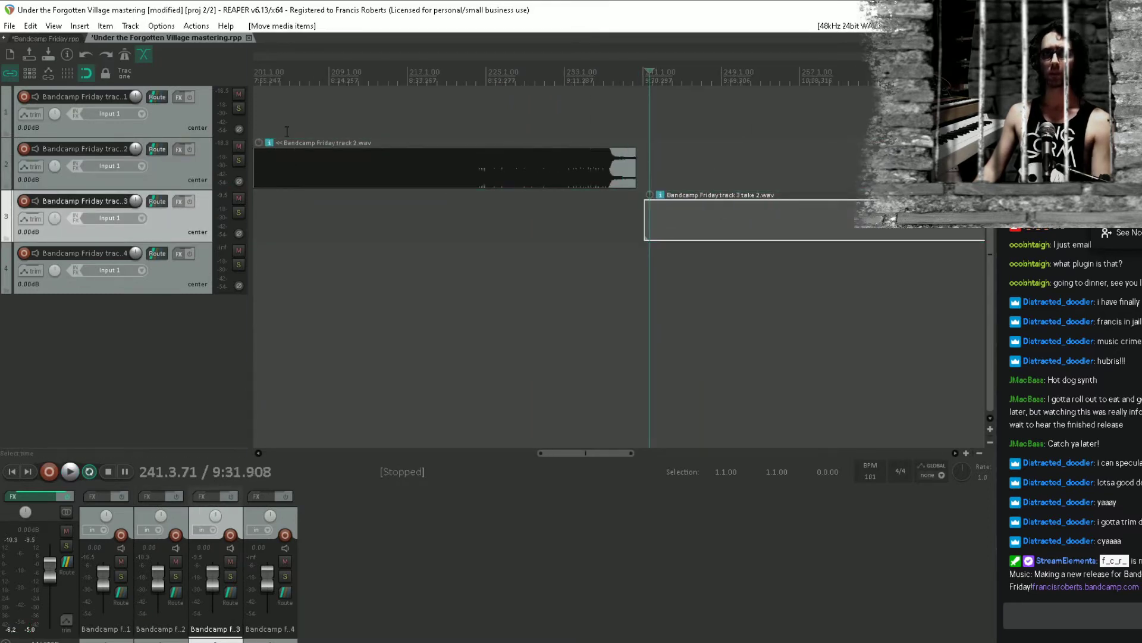
pyautogui.scroll(8, 589, 177)
pyautogui.moveTo(855, 201); pyautogui.dragTo(720, 205)
pyautogui.scroll(4, 664, 219)
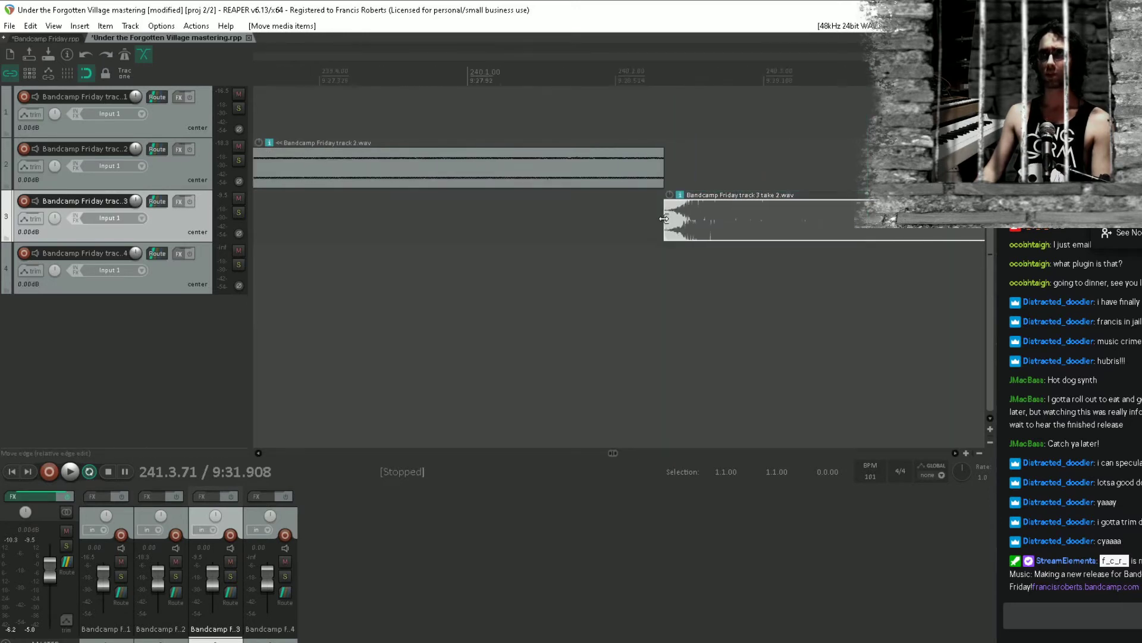
pyautogui.click(665, 207)
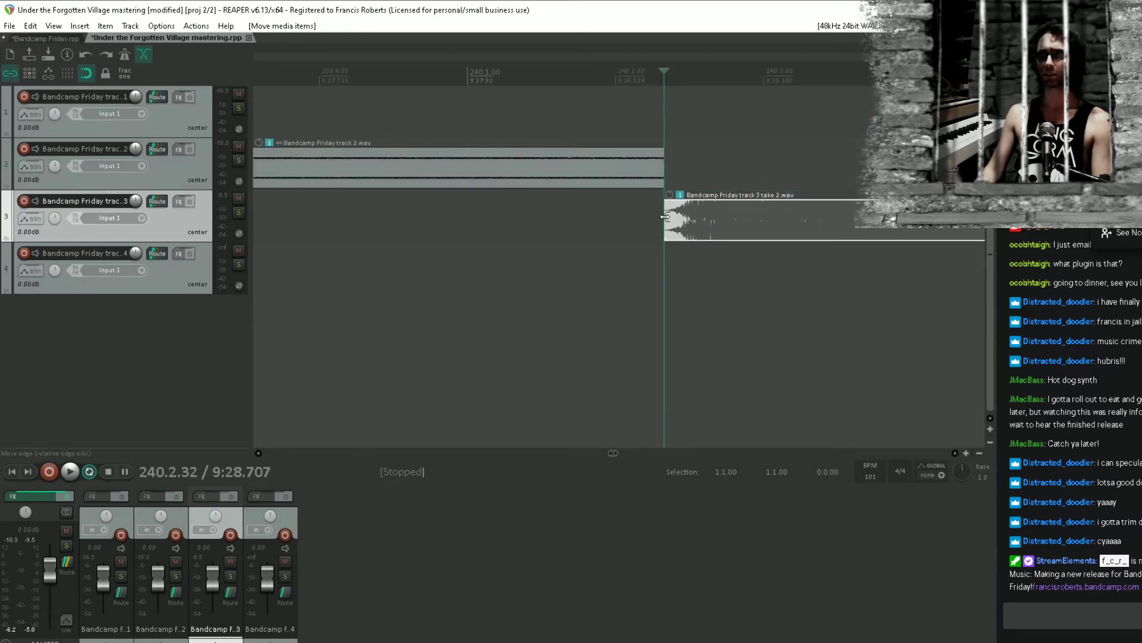
pyautogui.moveTo(665, 208); pyautogui.dragTo(665, 237)
pyautogui.click(666, 257)
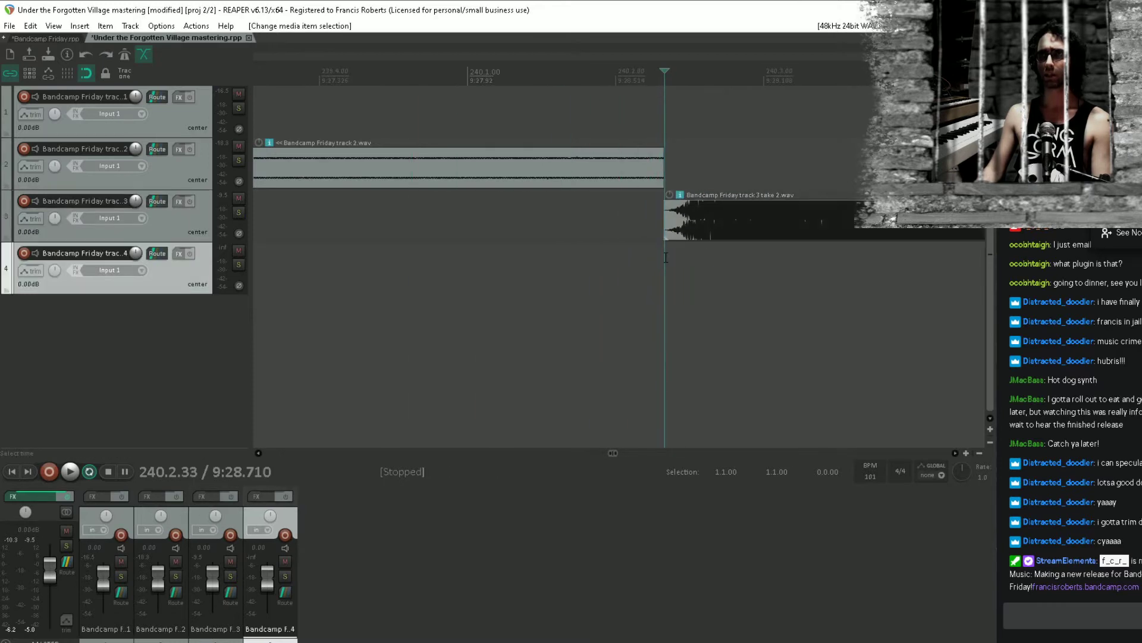
pyautogui.click(661, 216)
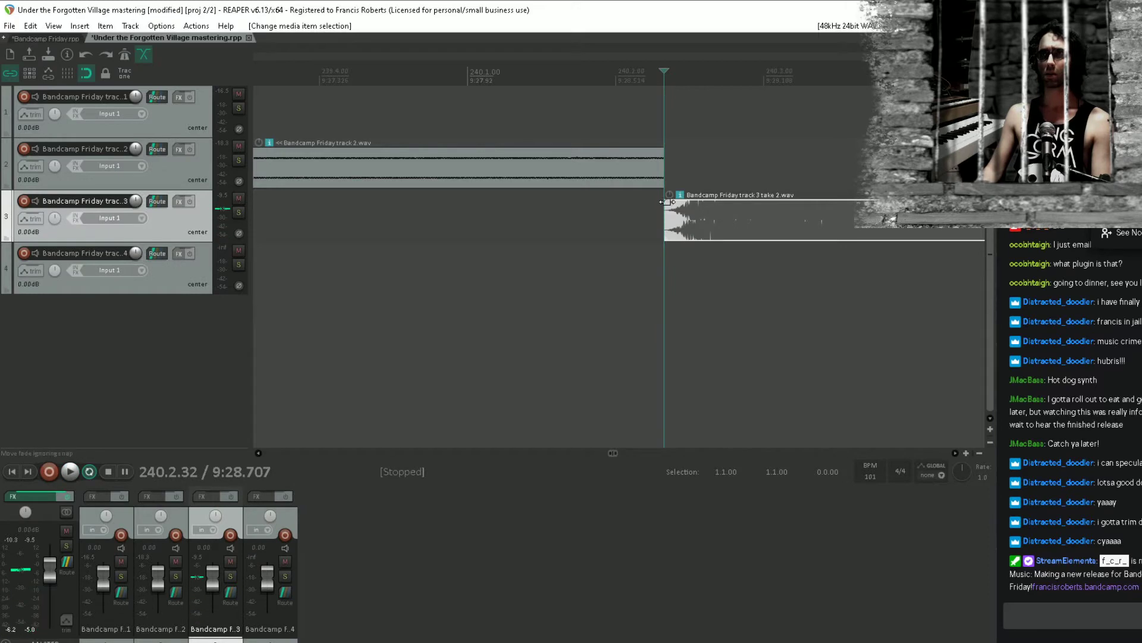
# Mark the start of track 3 and crossfade it there with a short fade-in against a slightly extended, fading end of track 2
pyautogui.moveTo(667, 202); pyautogui.dragTo(678, 204)
pyautogui.scroll(4, 679, 206)
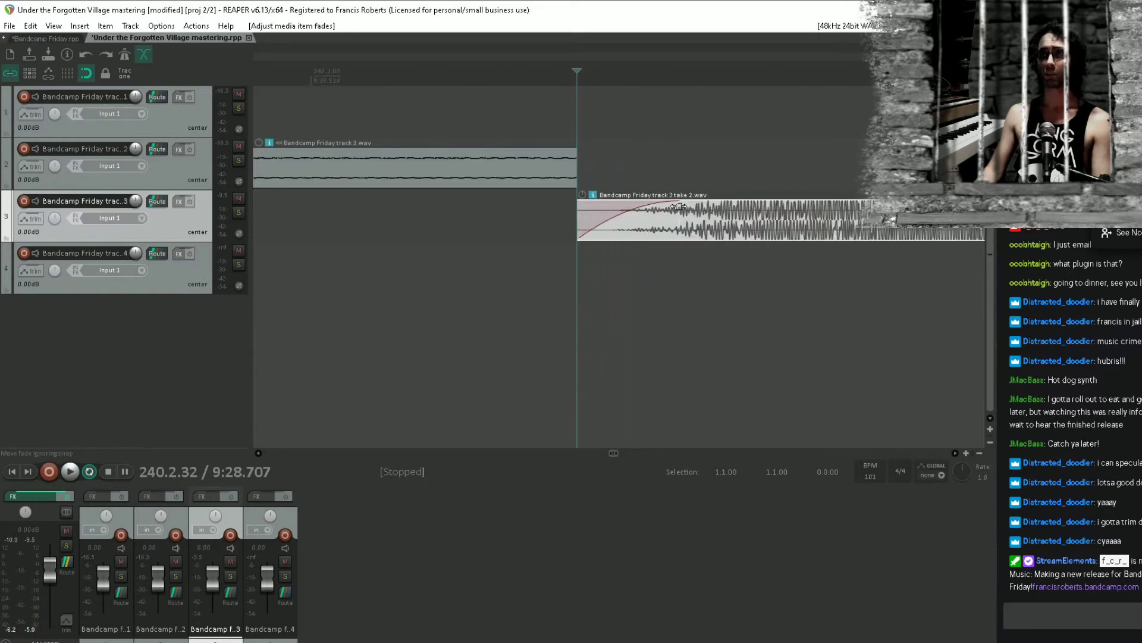
pyautogui.moveTo(572, 165)
pyautogui.mouseDown()
pyautogui.moveTo(675, 167)
pyautogui.moveTo(642, 153)
pyautogui.moveTo(578, 154)
pyautogui.mouseUp()
pyautogui.scroll(-3, 539, 209)
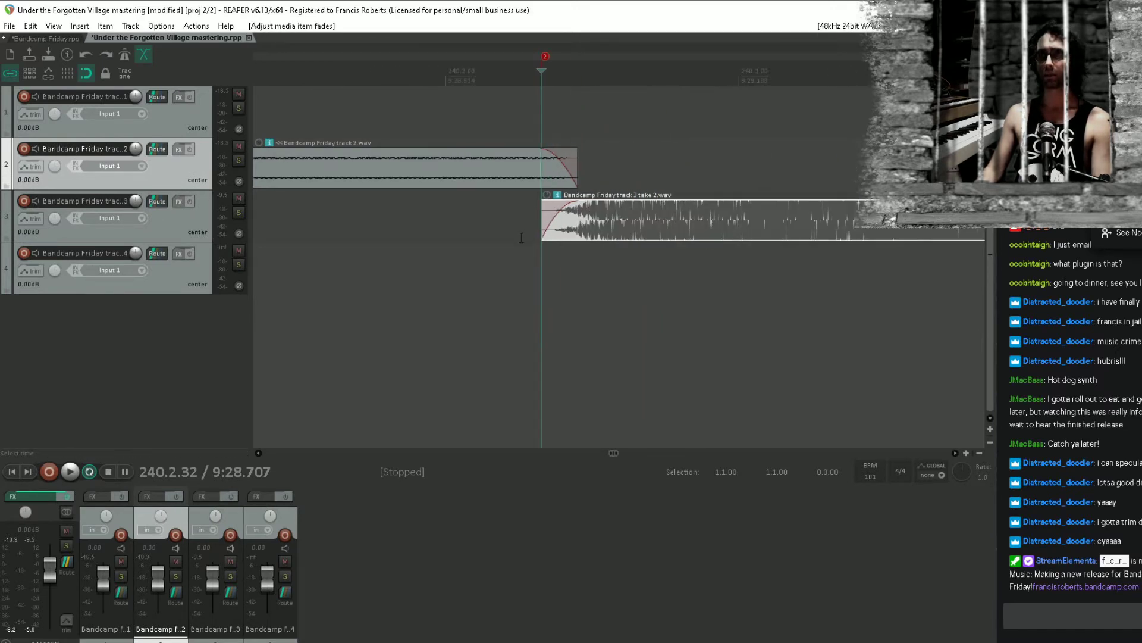
# Audition the start of track 3 from its marker and spot-check several places in track 1
pyautogui.press('space')
pyautogui.scroll(-5, 545, 265)
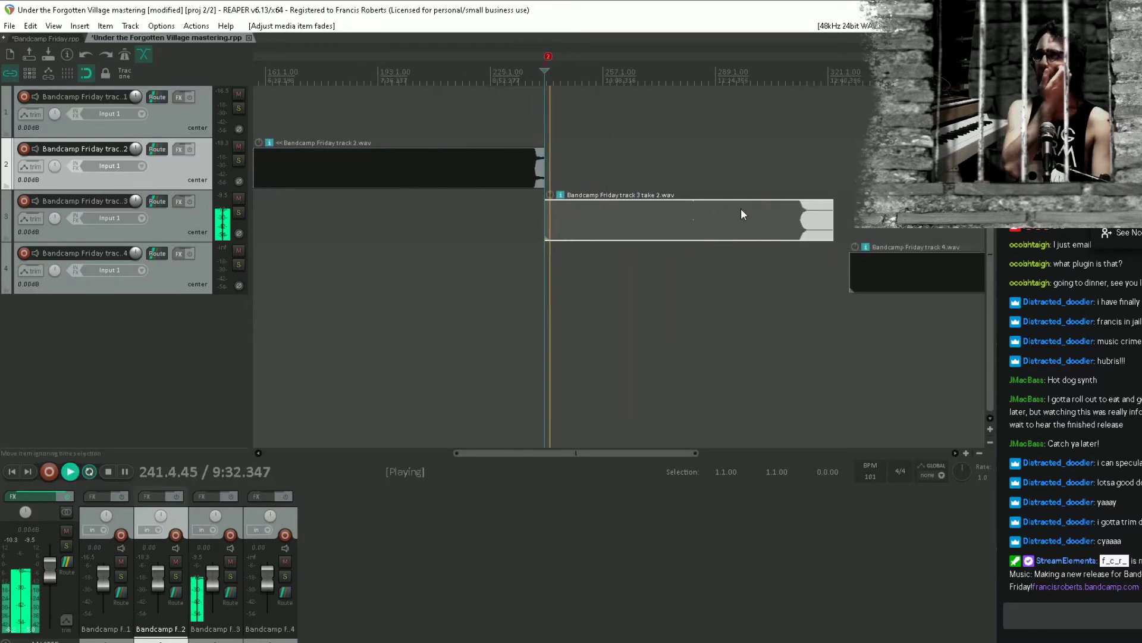
pyautogui.scroll(-4, 751, 284)
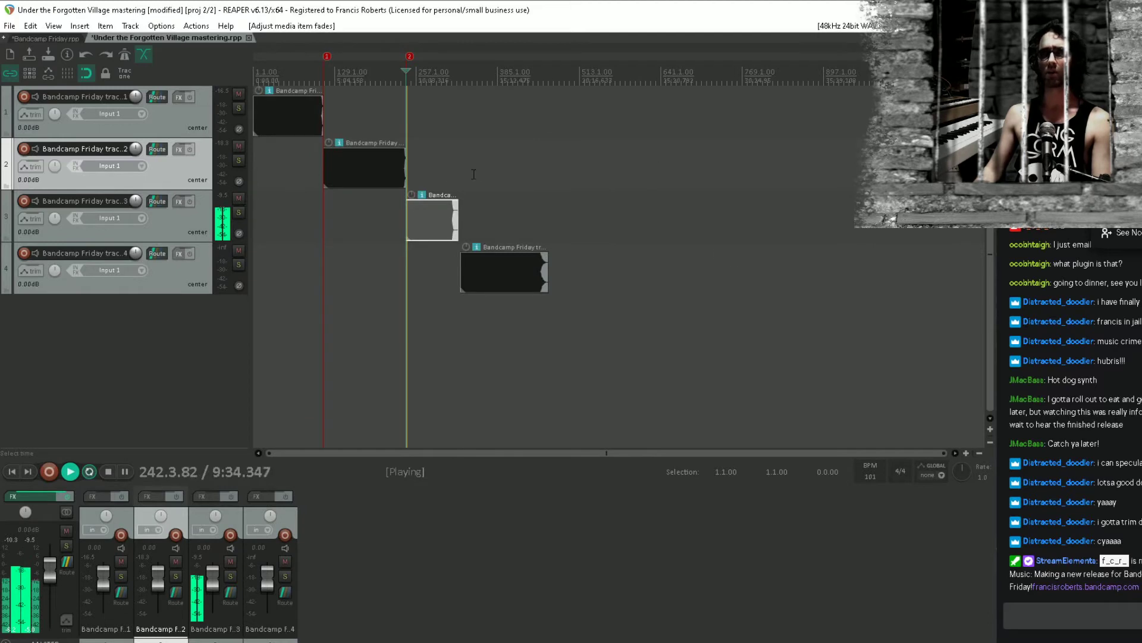
pyautogui.click(298, 160)
pyautogui.click(273, 173)
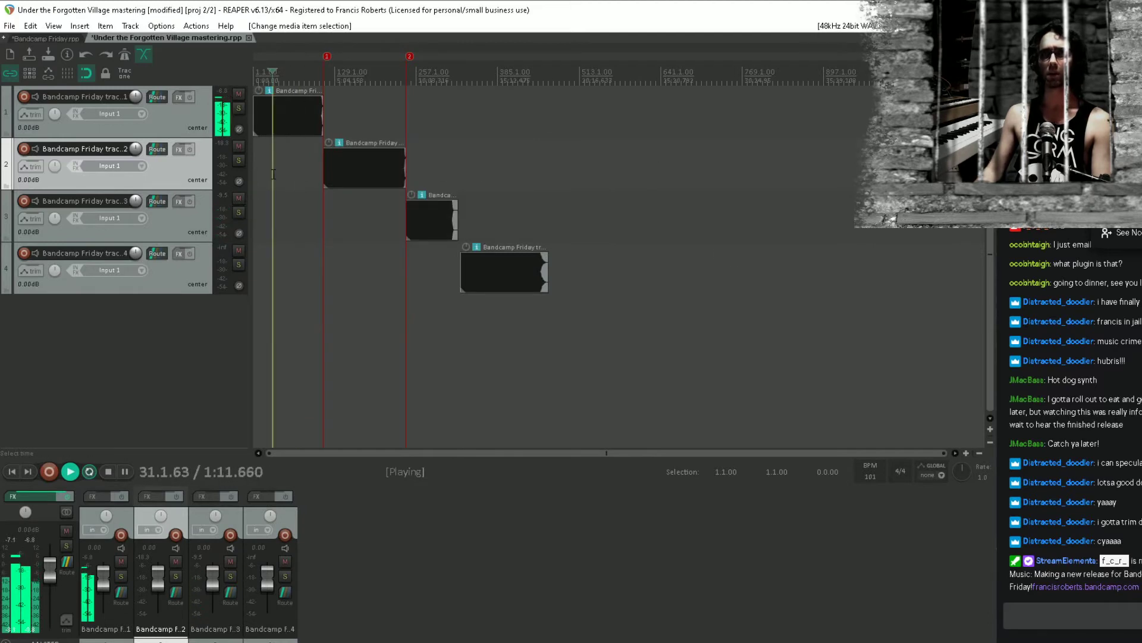
pyautogui.click(291, 164)
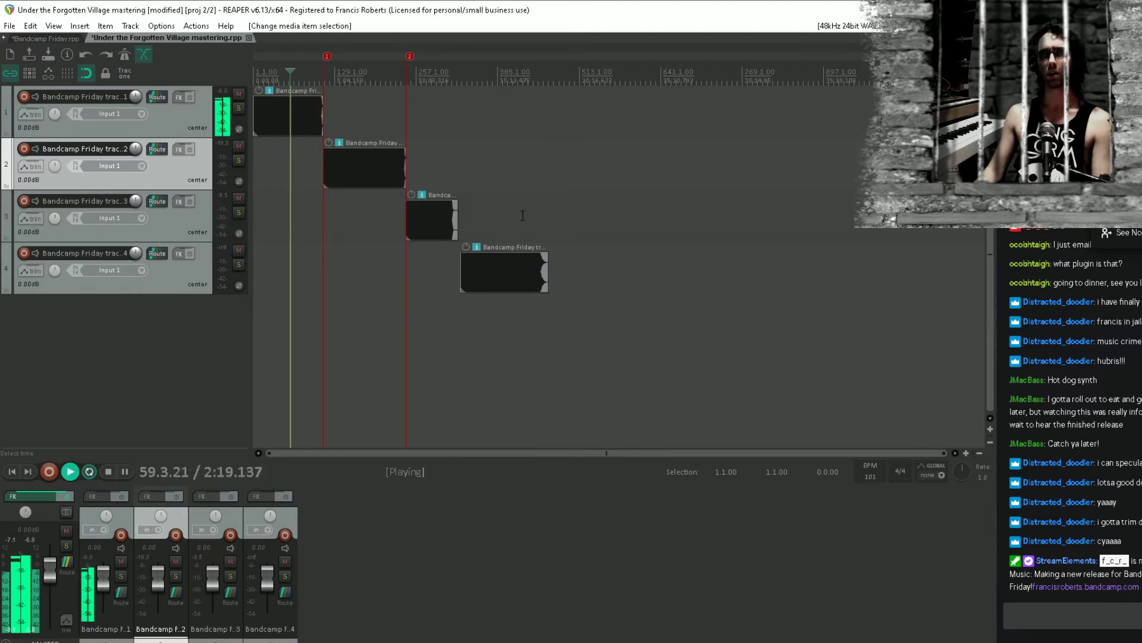
pyautogui.press('space')
# Play the ending of track 3 from where its sound starts to decay
pyautogui.click(459, 168)
pyautogui.scroll(6, 459, 173)
pyautogui.click(382, 286)
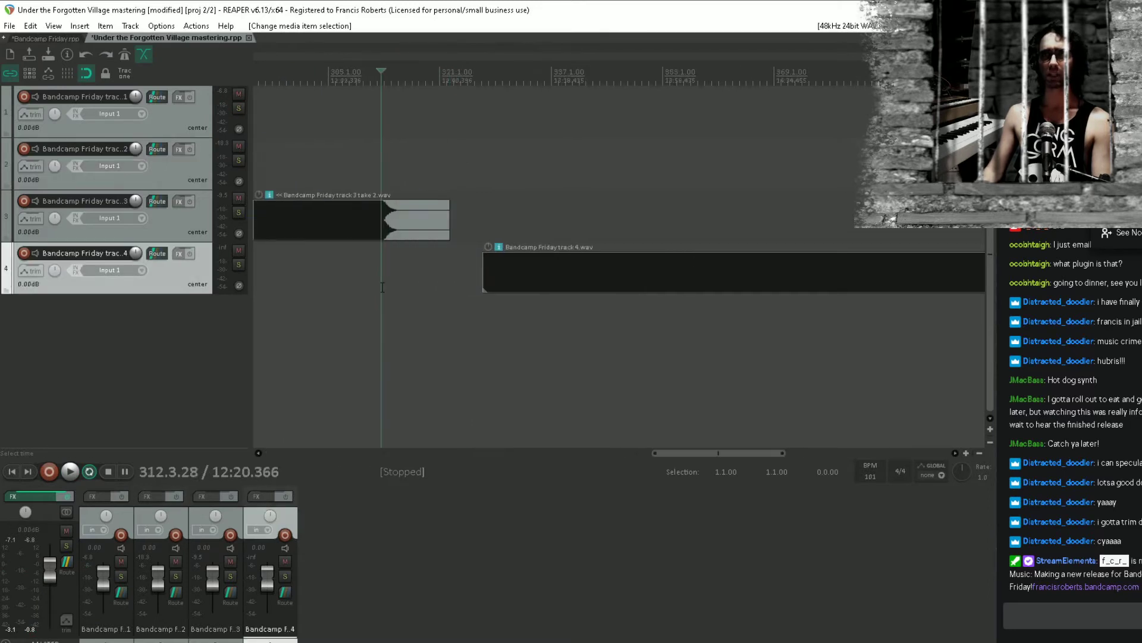
pyautogui.press('space')
pyautogui.scroll(5, 509, 237)
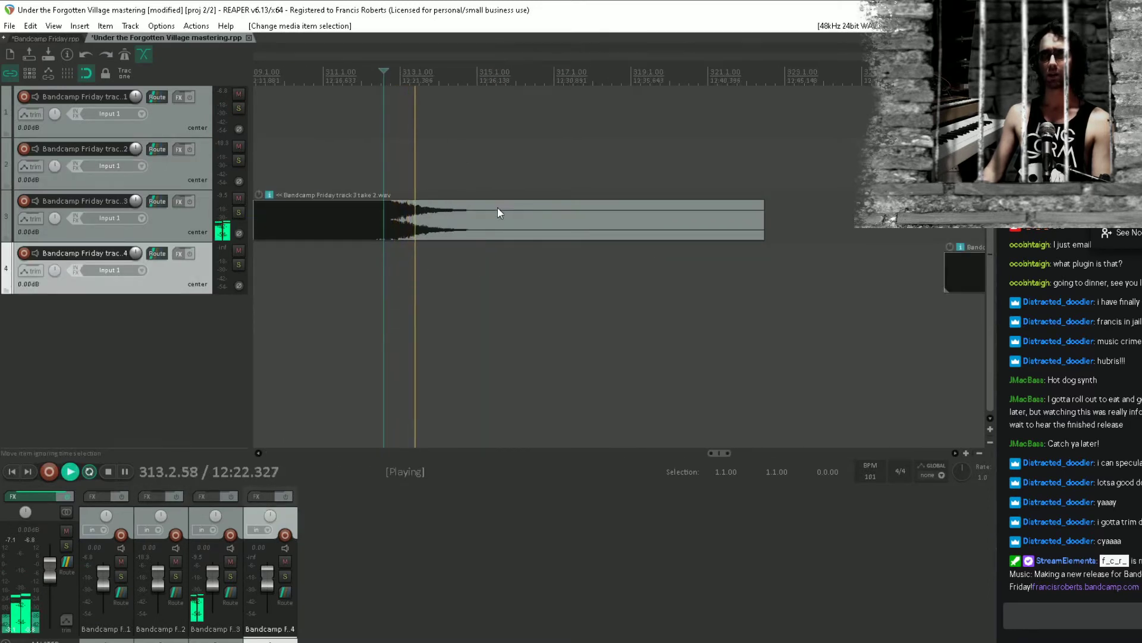
pyautogui.scroll(-4, 836, 278)
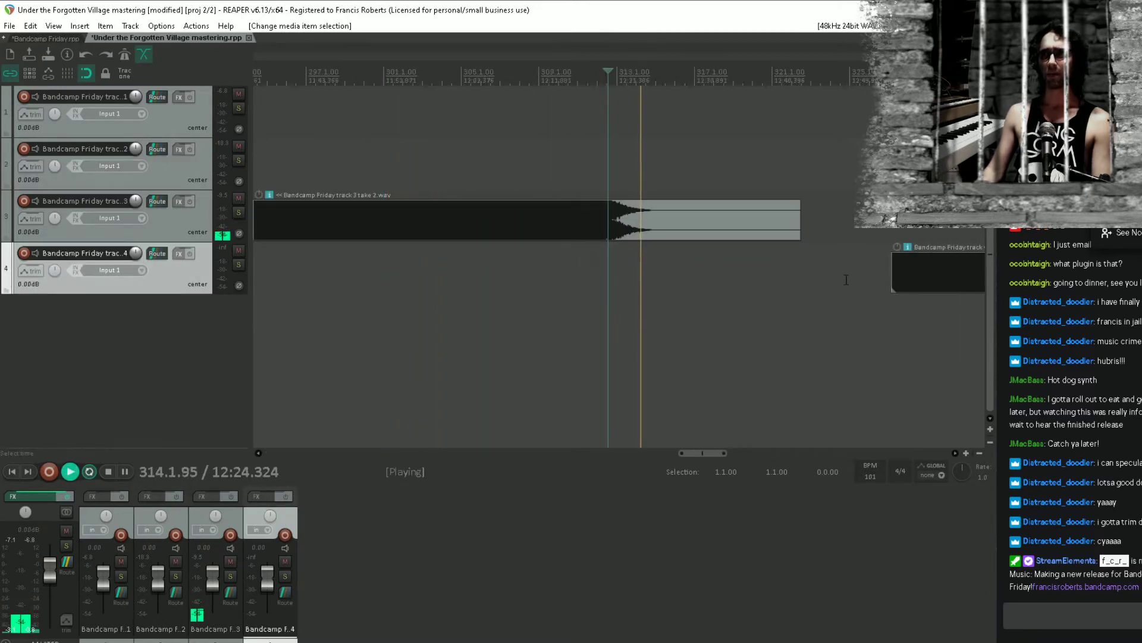
# Listen to the opening of track 4 and replay the fading end of track 3
pyautogui.click(894, 308)
pyautogui.moveTo(894, 307); pyautogui.dragTo(447, 308)
pyautogui.scroll(-5, 514, 278)
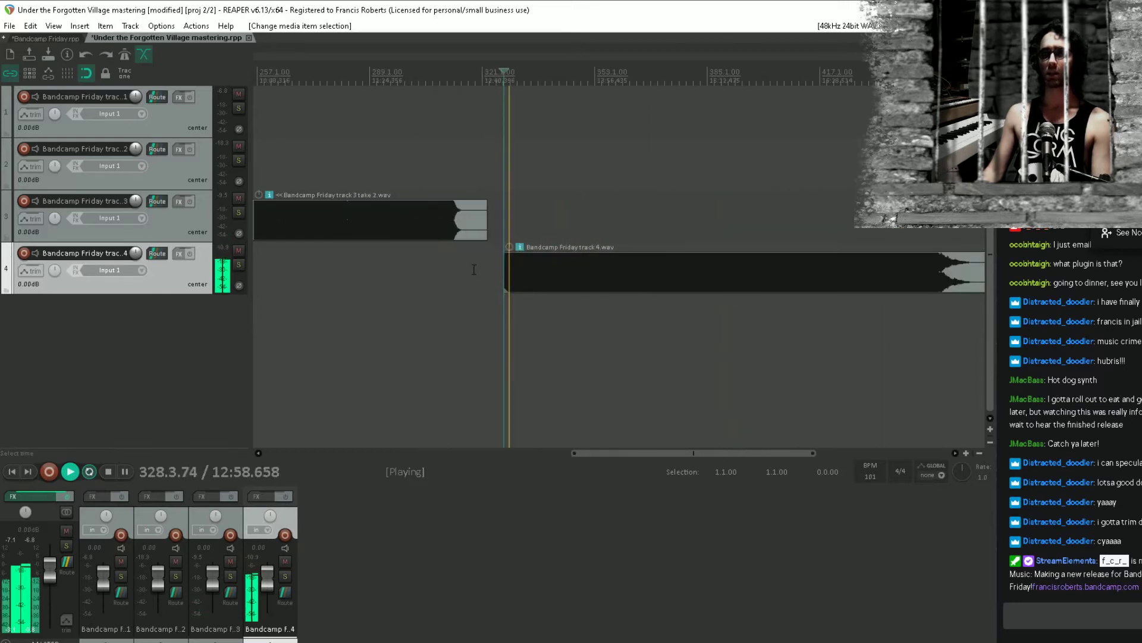
pyautogui.scroll(6, 457, 279)
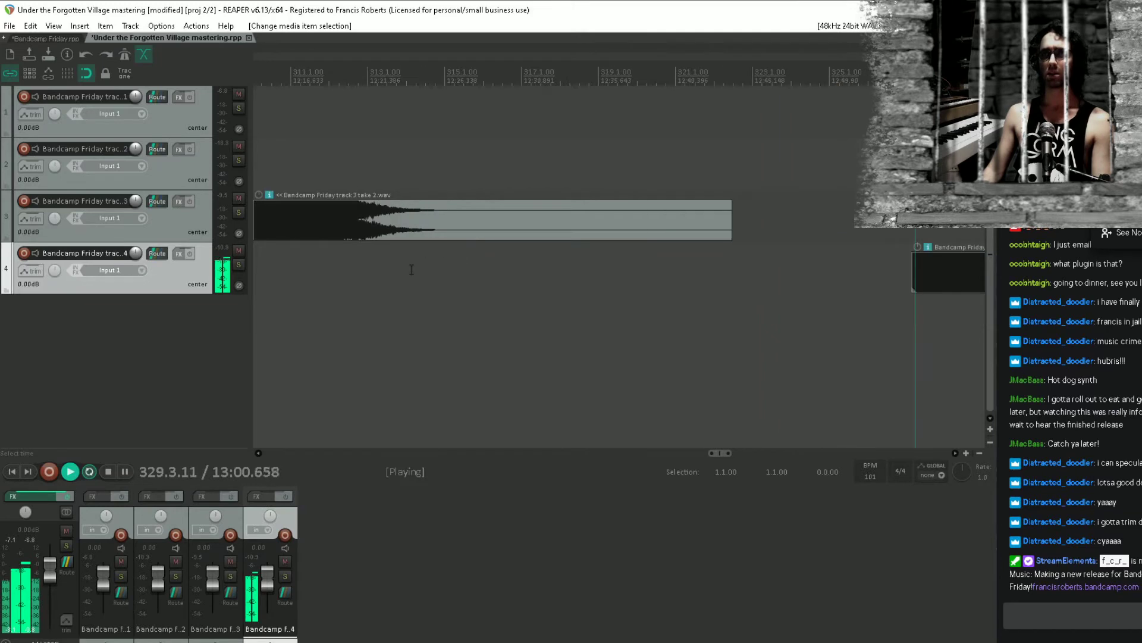
pyautogui.press('space')
pyautogui.click(371, 272)
pyautogui.press('space')
pyautogui.scroll(2, 416, 270)
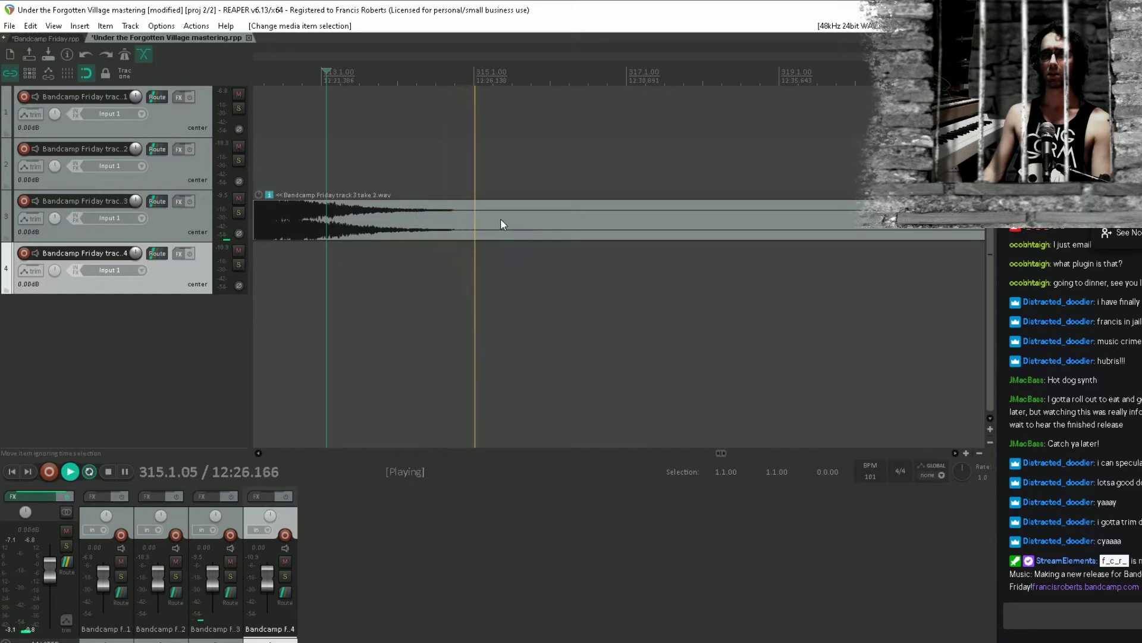
# Split track 3 just after its tail has faded, at about 12:28.2, and delete the silent remainder
pyautogui.press('space')
pyautogui.click(540, 214)
pyautogui.press('s')
pyautogui.press('Delete')
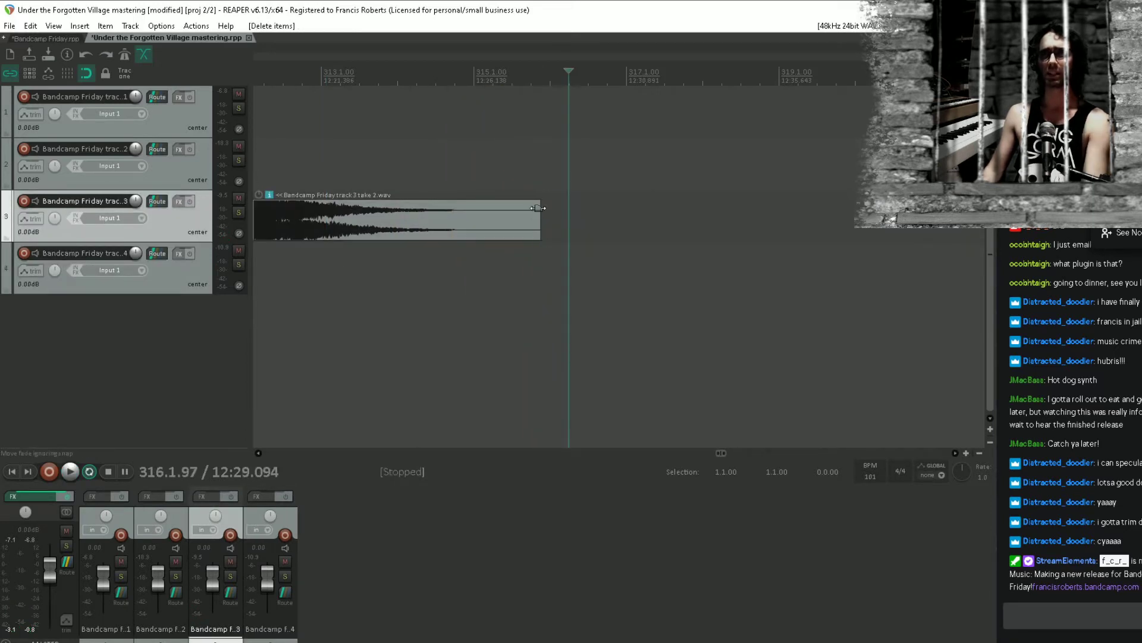
# Move the song on track 4 earlier so it starts exactly at the trimmed end of track 3
pyautogui.scroll(-4, 571, 218)
pyautogui.moveTo(788, 268); pyautogui.dragTo(651, 280)
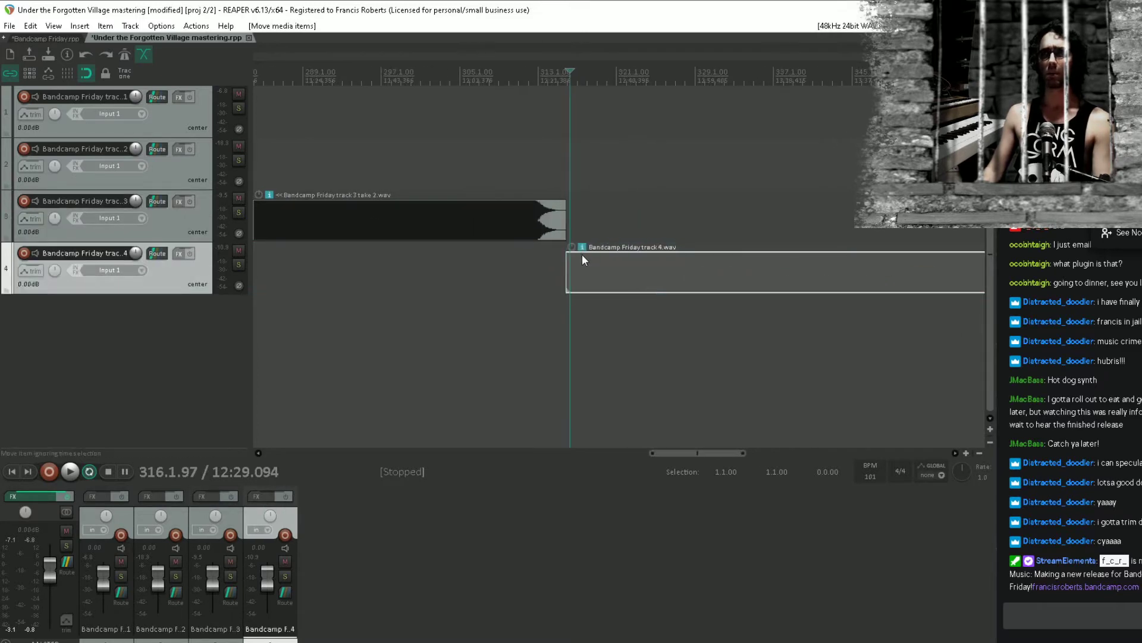
pyautogui.scroll(4, 582, 255)
pyautogui.scroll(5, 462, 279)
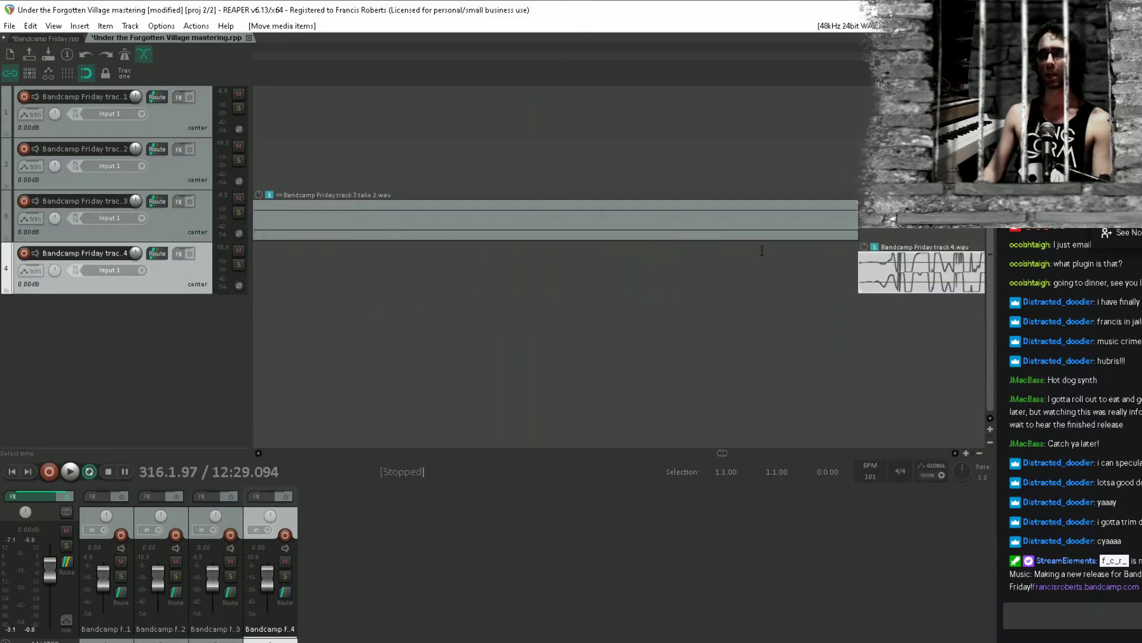
pyautogui.scroll(3, 489, 300)
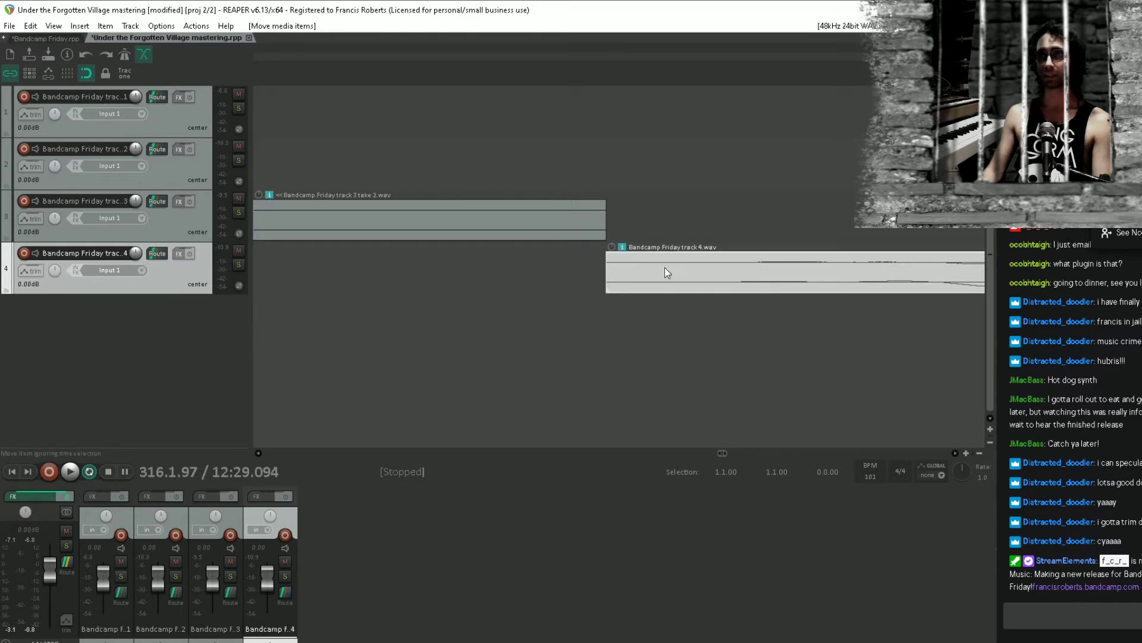
# Give track 4 a short fade-in ending before its first sound and add a marker at its start
pyautogui.moveTo(665, 268); pyautogui.dragTo(714, 254)
pyautogui.scroll(3, 669, 279)
pyautogui.click(666, 220)
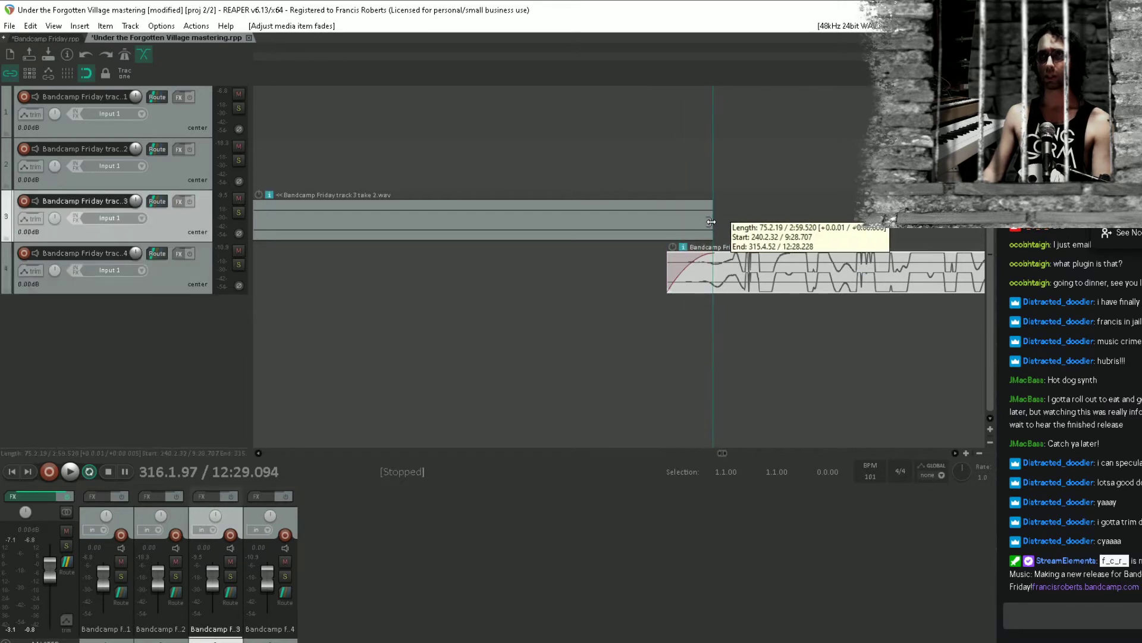
pyautogui.click(665, 275)
pyautogui.scroll(3, 645, 224)
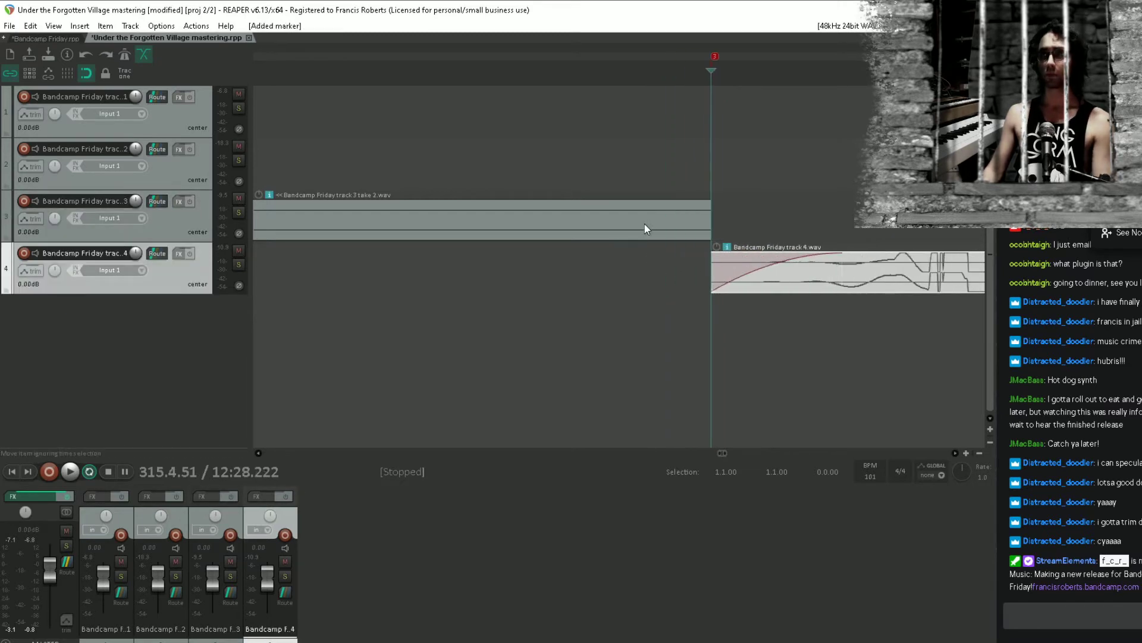
# Extend the end of track 3 slightly past the track 4 marker with a short fade-out, and save the project
pyautogui.moveTo(711, 221)
pyautogui.mouseDown()
pyautogui.moveTo(843, 208)
pyautogui.moveTo(712, 205)
pyautogui.mouseUp()
pyautogui.scroll(-12, 705, 276)
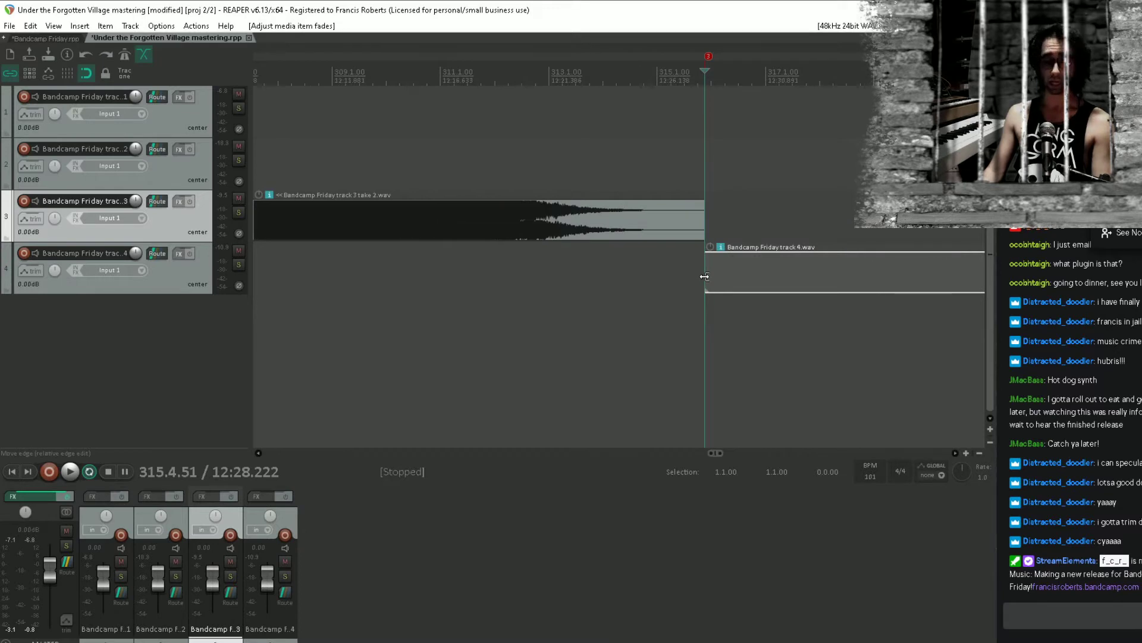
pyautogui.hotkey('ctrl', 's')
# Play the ending of the song on track 4 and give it a fade-out about 12.4 seconds long
pyautogui.scroll(-12, 705, 276)
pyautogui.hscroll(5, 674, 247)
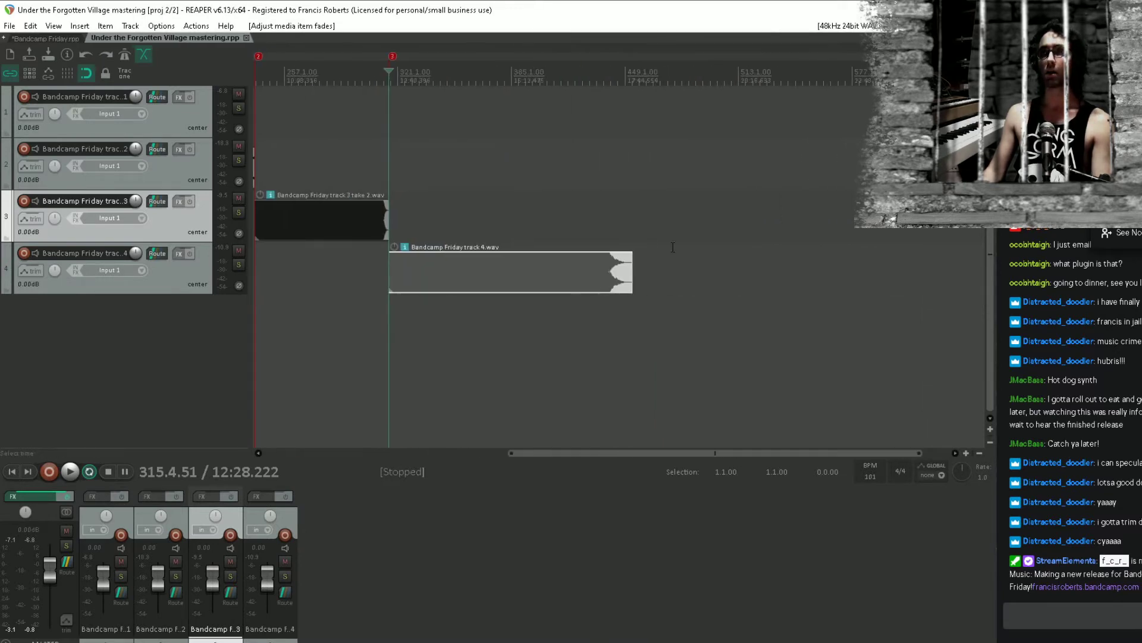
pyautogui.click(629, 206)
pyautogui.click(612, 232)
pyautogui.press('space')
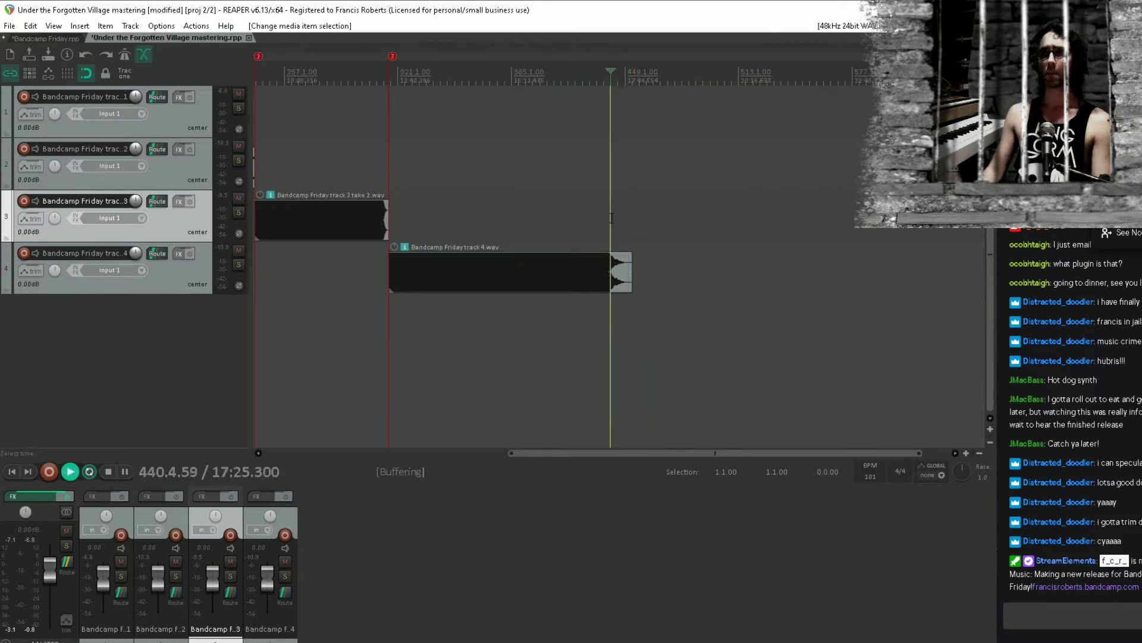
pyautogui.scroll(8, 637, 241)
pyautogui.moveTo(617, 255); pyautogui.dragTo(542, 256)
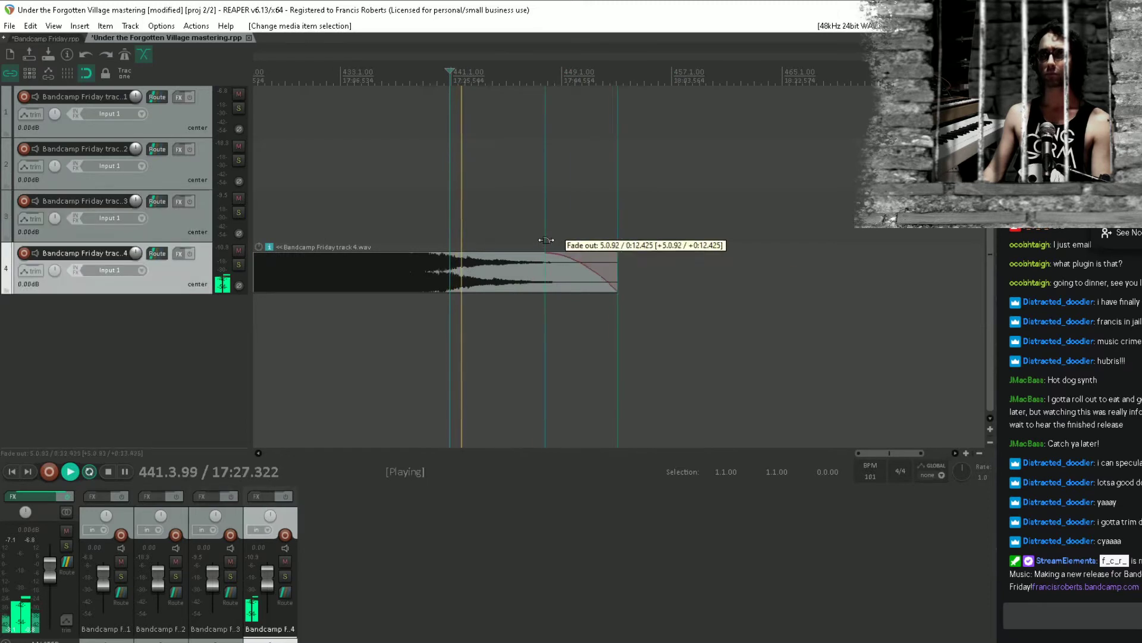
# Add a marker at the very end of the song on track 4, stop playback and save the project
pyautogui.click(618, 270)
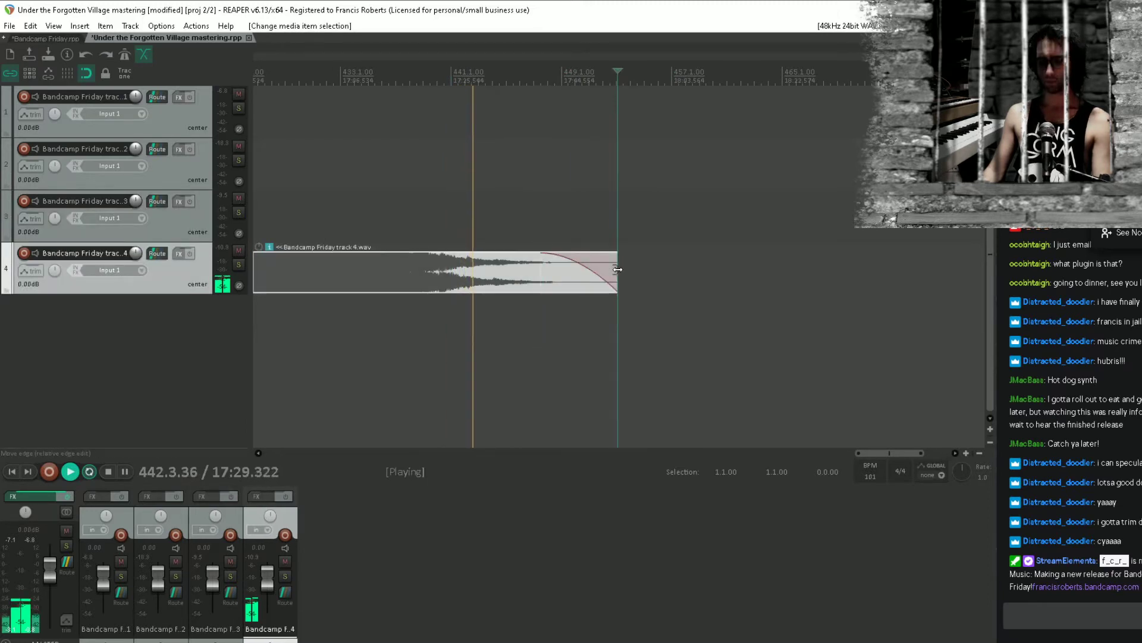
pyautogui.press('m')
pyautogui.scroll(-6, 562, 173)
pyautogui.hscroll(-4, 561, 173)
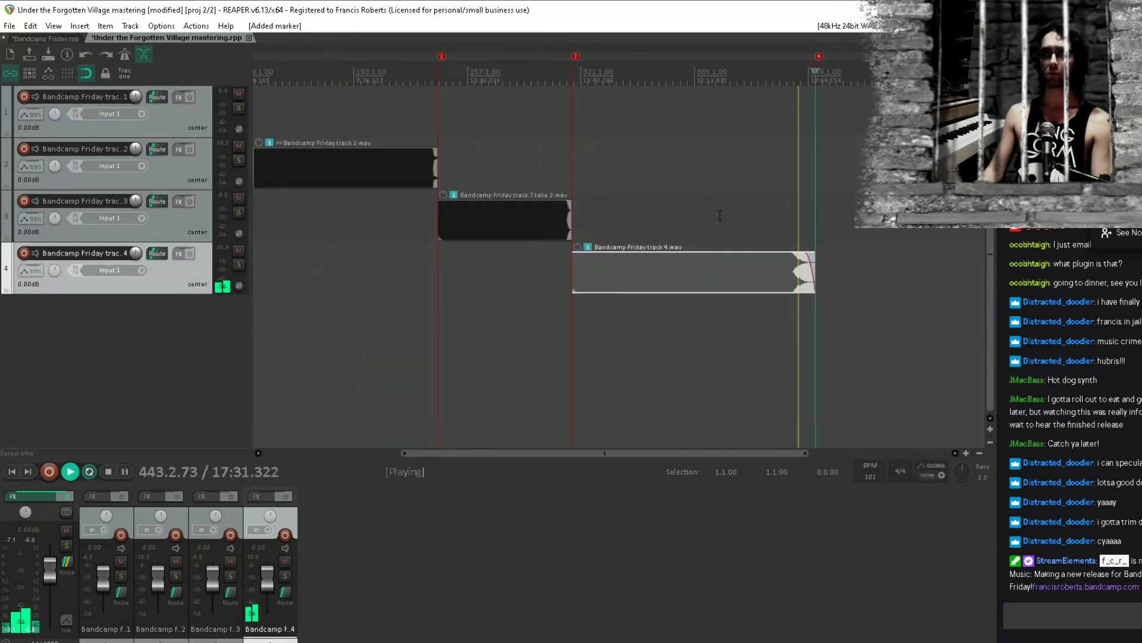
pyautogui.press('space')
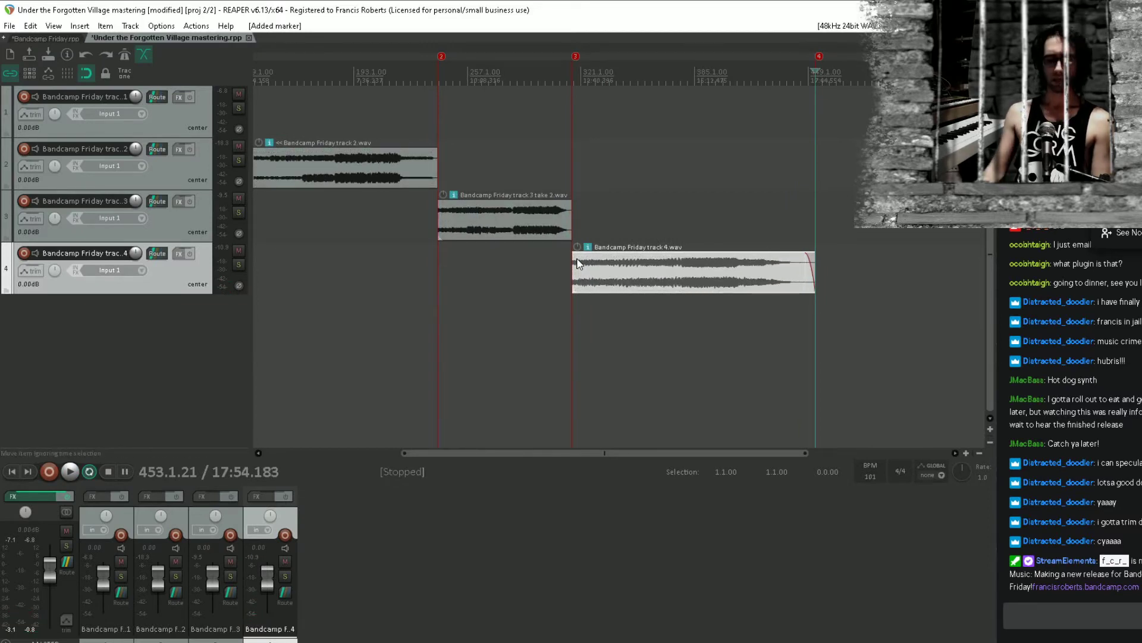
pyautogui.hotkey('ctrl', 's')
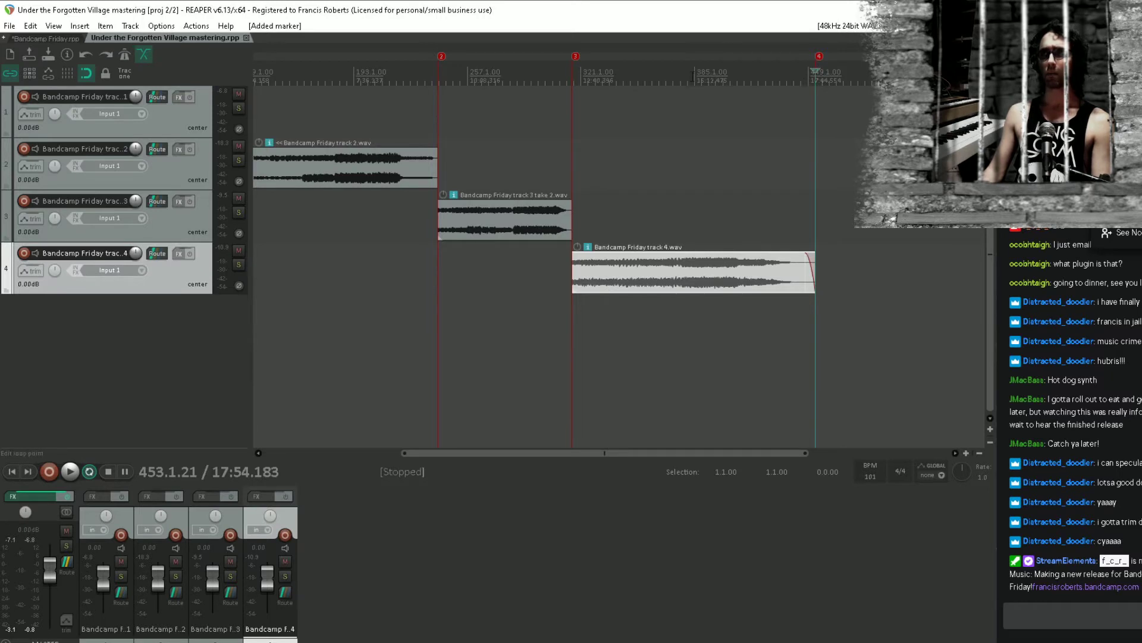
pyautogui.keyDown('shift'); pyautogui.click(693, 75); pyautogui.keyUp('shift')
pyautogui.moveTo(692, 80); pyautogui.dragTo(221, 108)
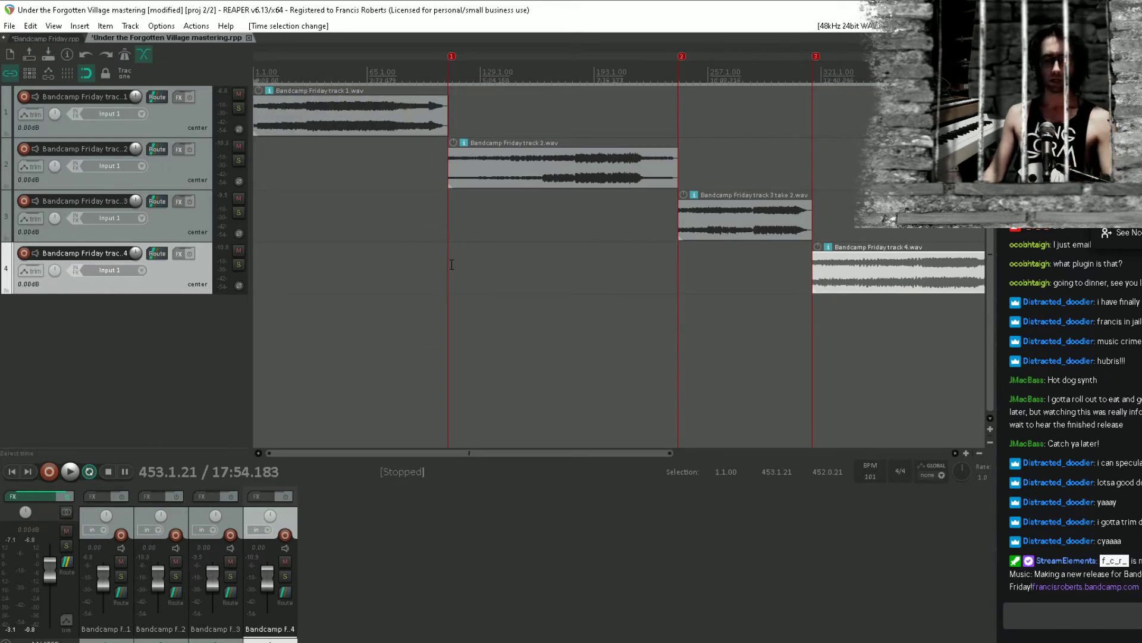
pyautogui.press('Escape')
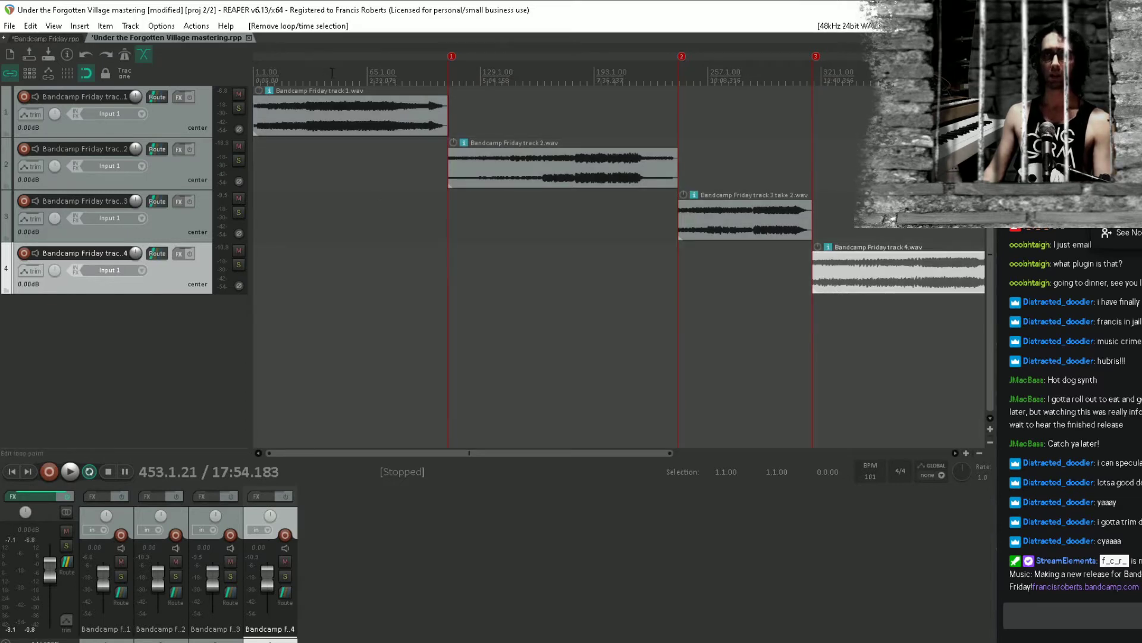
# Add a marker at the very start of the project and name it A Hundred Years Ago
pyautogui.click(332, 72)
pyautogui.press('Home')
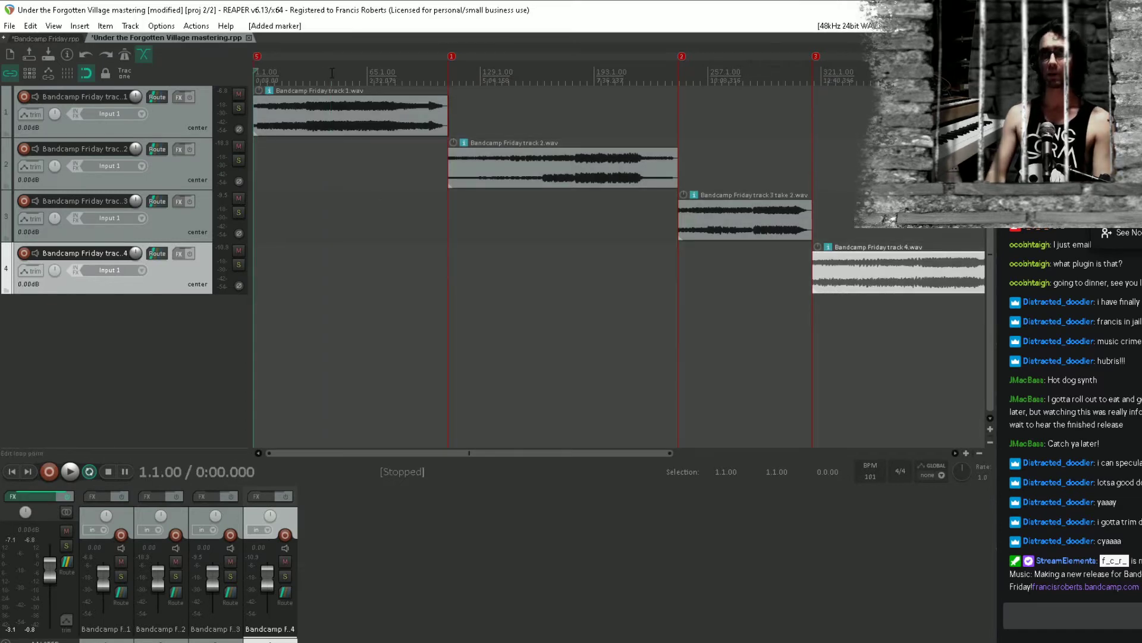
pyautogui.click(316, 77)
pyautogui.press('space')
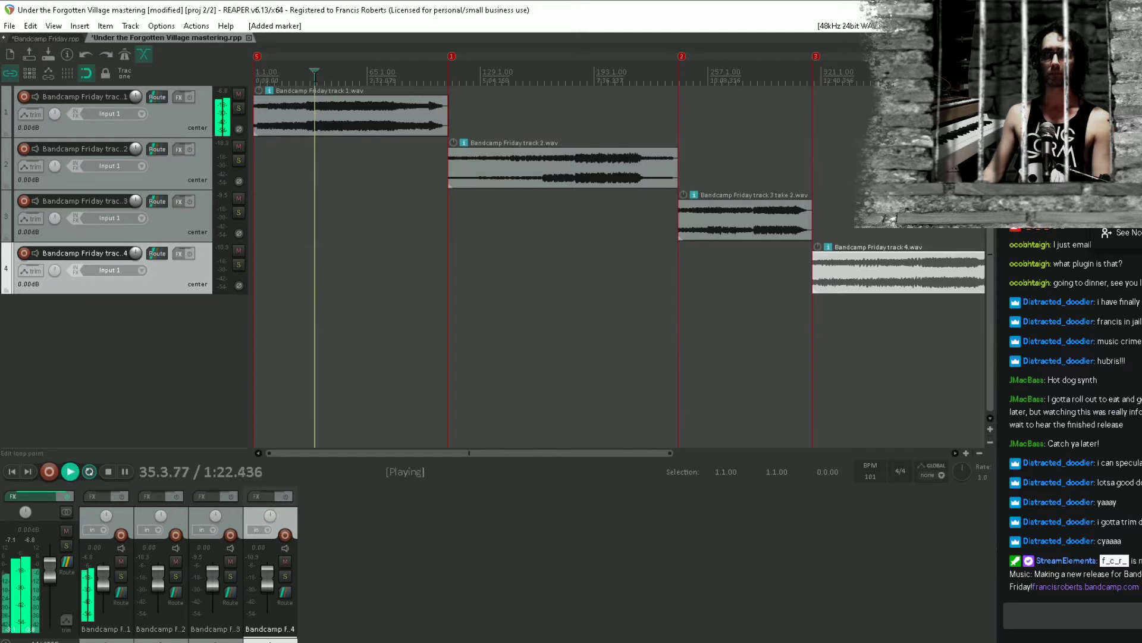
pyautogui.doubleClick(258, 56)
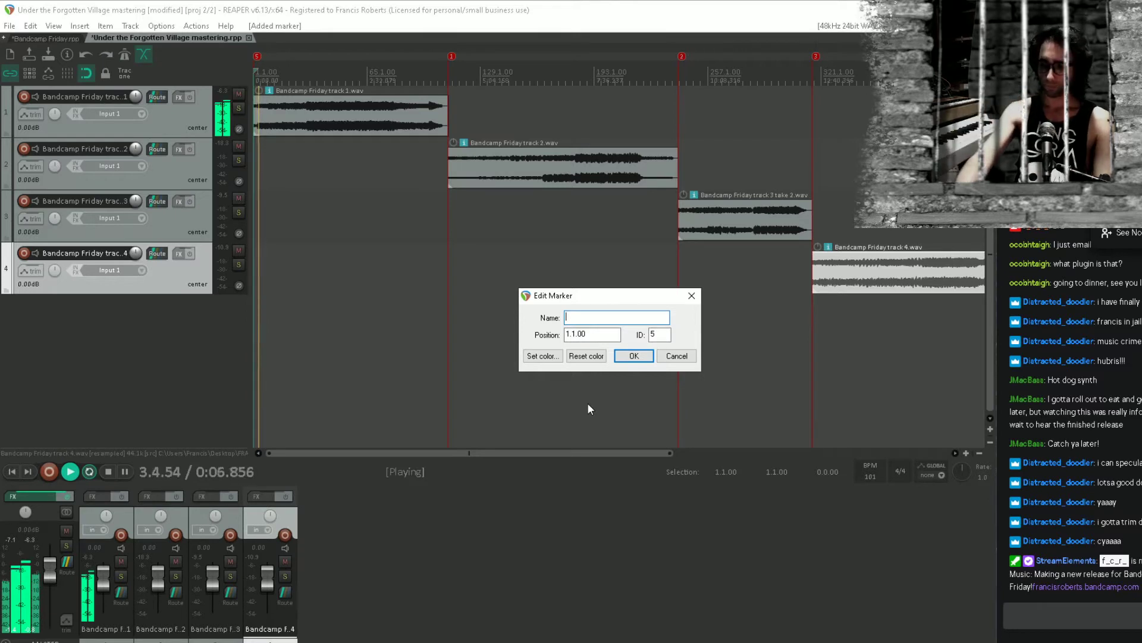
pyautogui.write('A H')
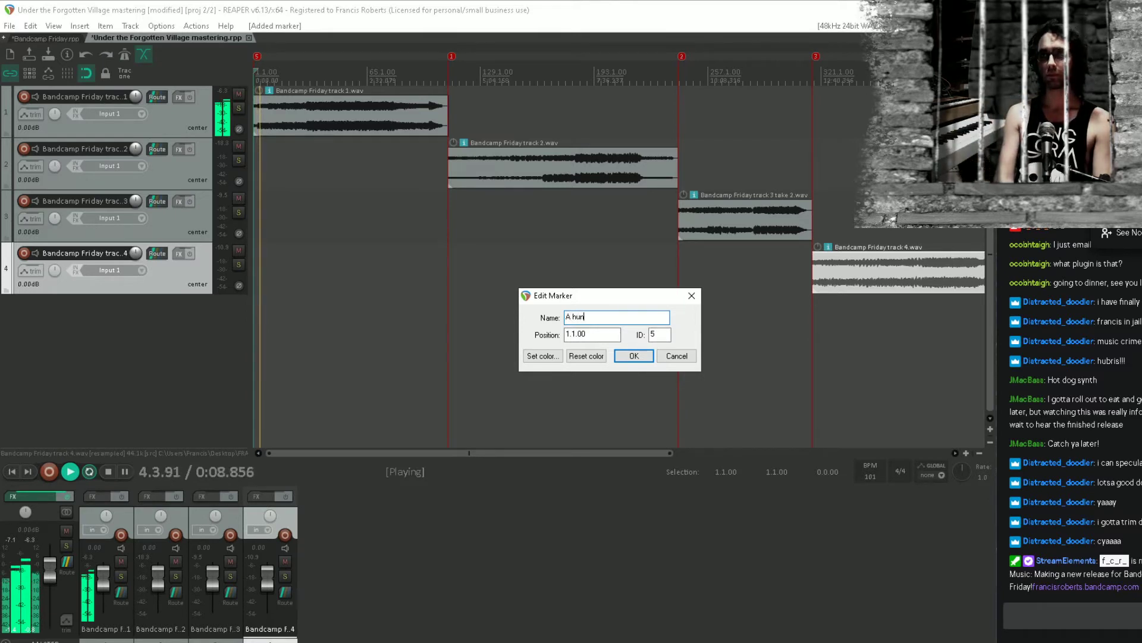
pyautogui.write('undred')
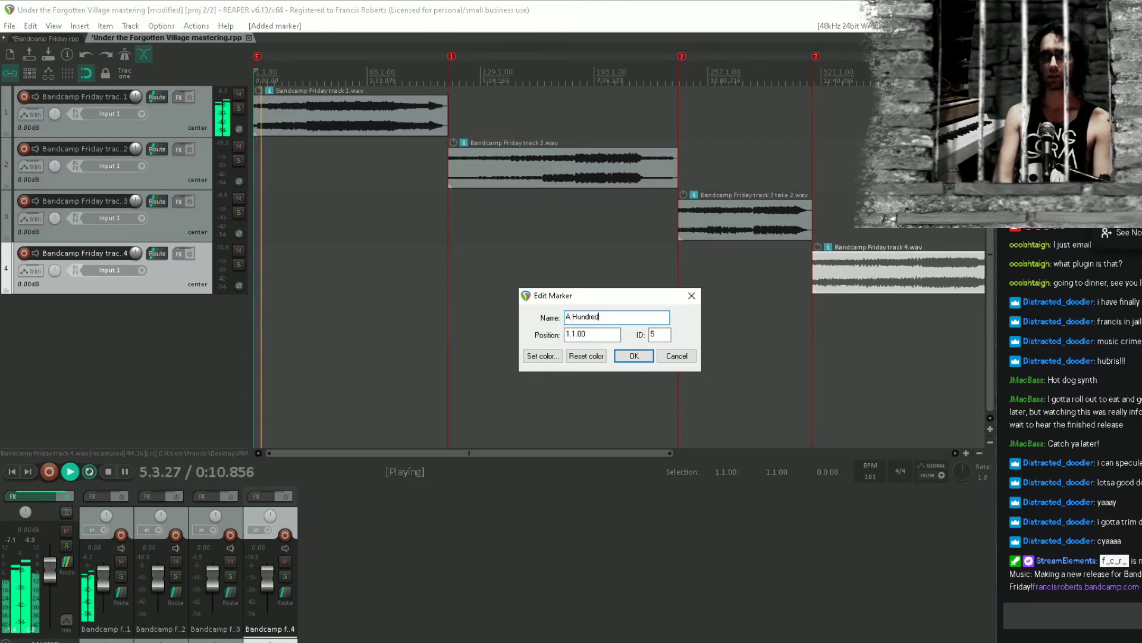
pyautogui.write(' Years Ago')
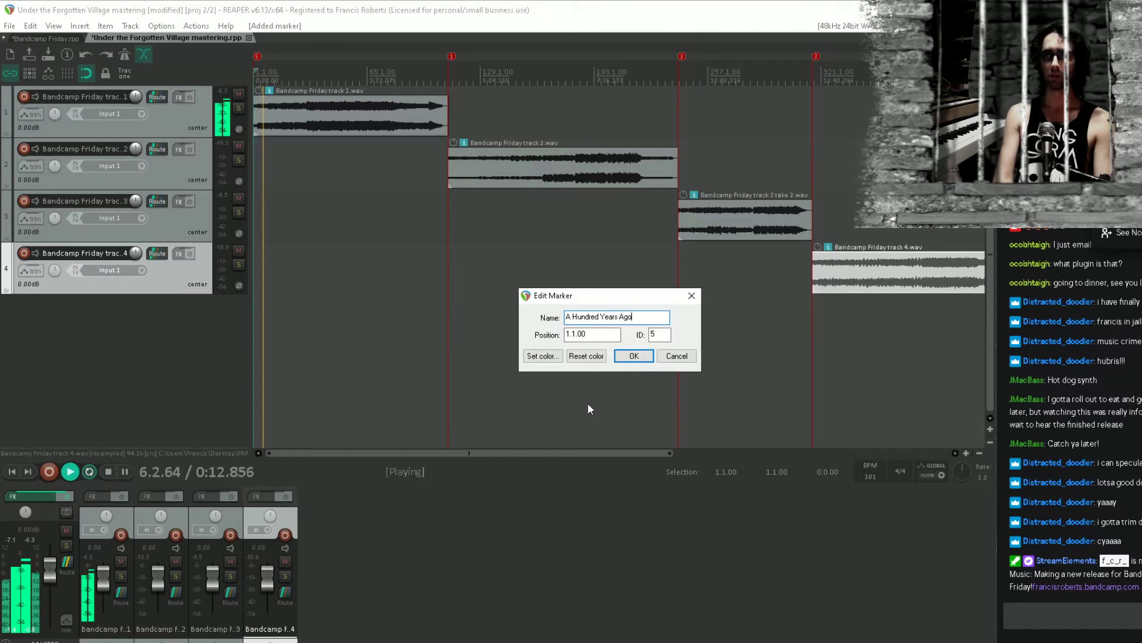
pyautogui.press('Return')
# Listen to several passages in the middle and later parts of the song on track 2
pyautogui.press('space')
pyautogui.click(534, 82)
pyautogui.press('space')
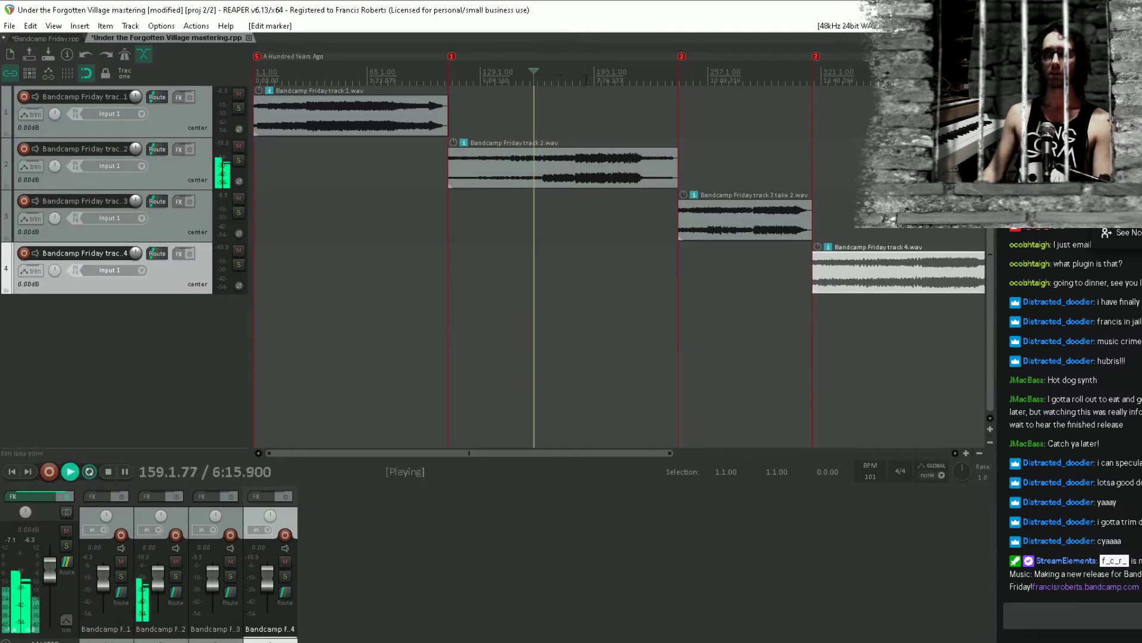
pyautogui.click(581, 82)
pyautogui.click(560, 82)
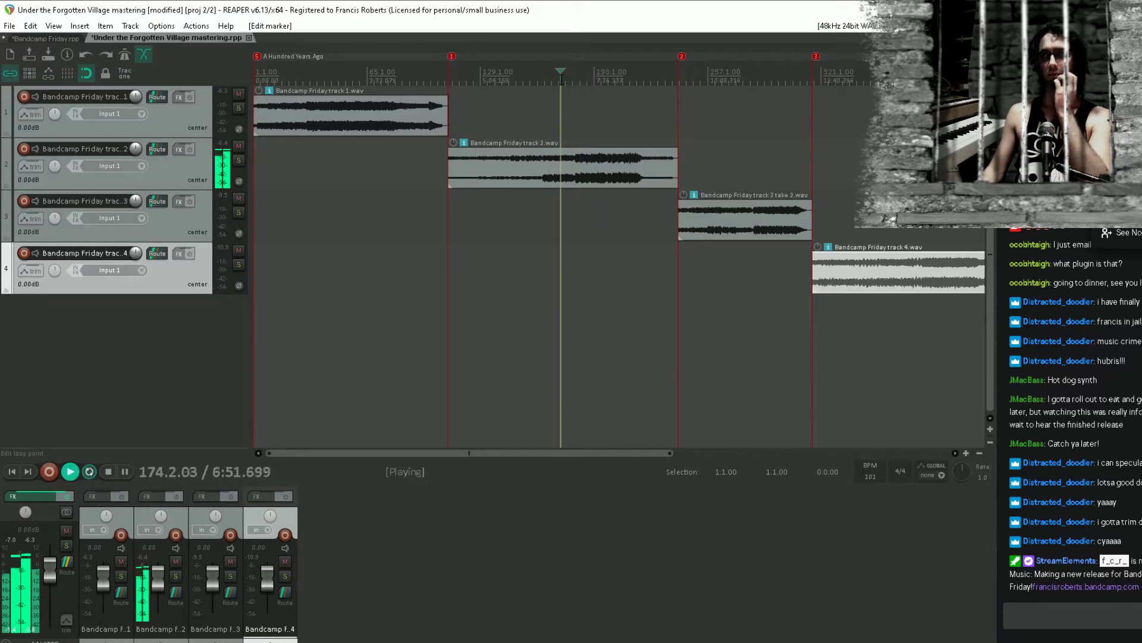
pyautogui.click(522, 82)
pyautogui.click(601, 72)
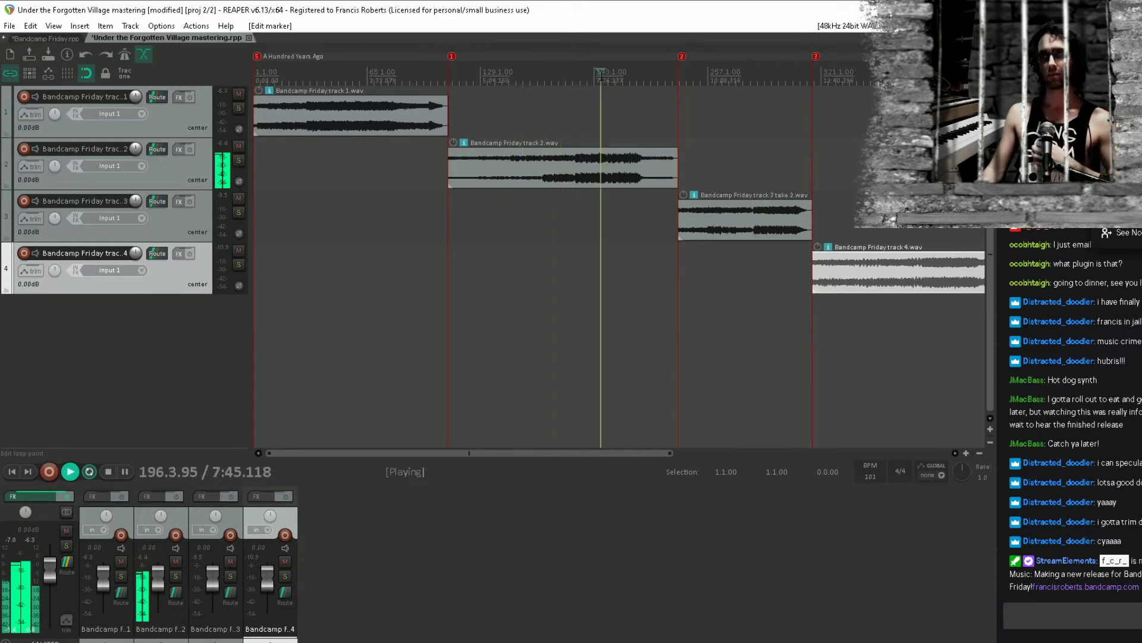
pyautogui.click(624, 72)
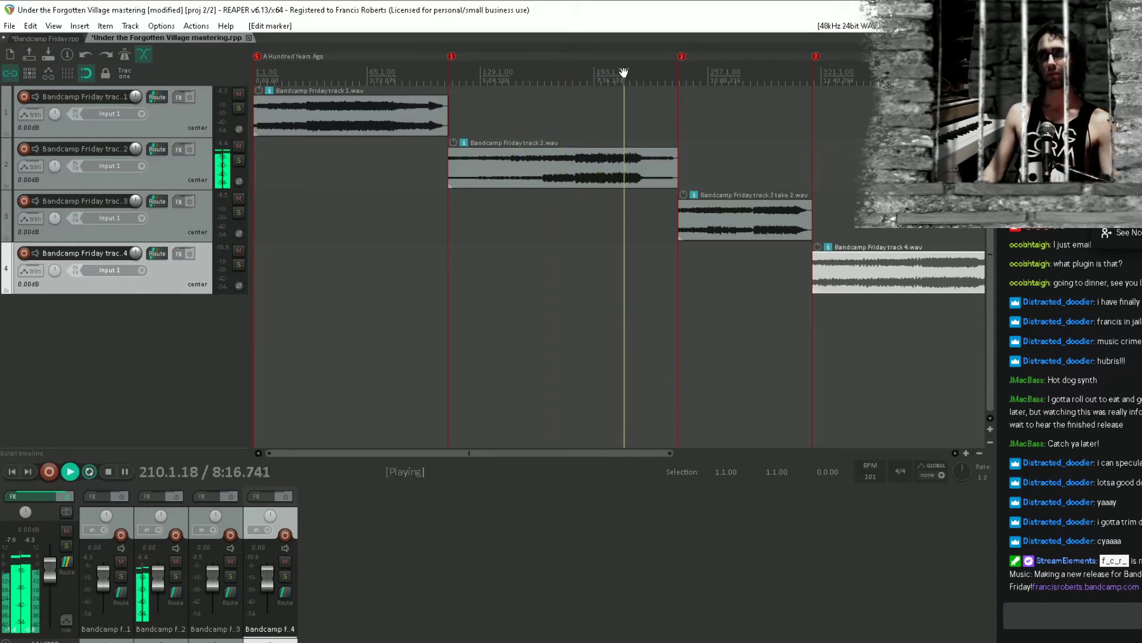
# Name the marker at the start of track 2's song Something Went Wrong
pyautogui.doubleClick(452, 56)
pyautogui.write('Somethnig')
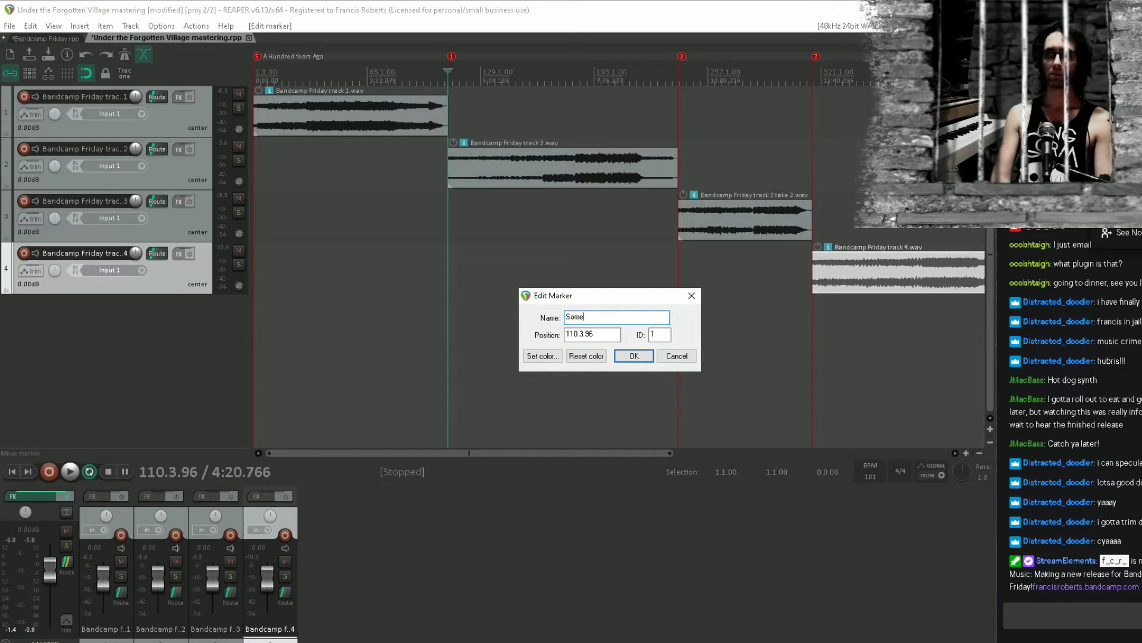
pyautogui.press('BackSpace')
pyautogui.press('BackSpace')
pyautogui.write('ing ')
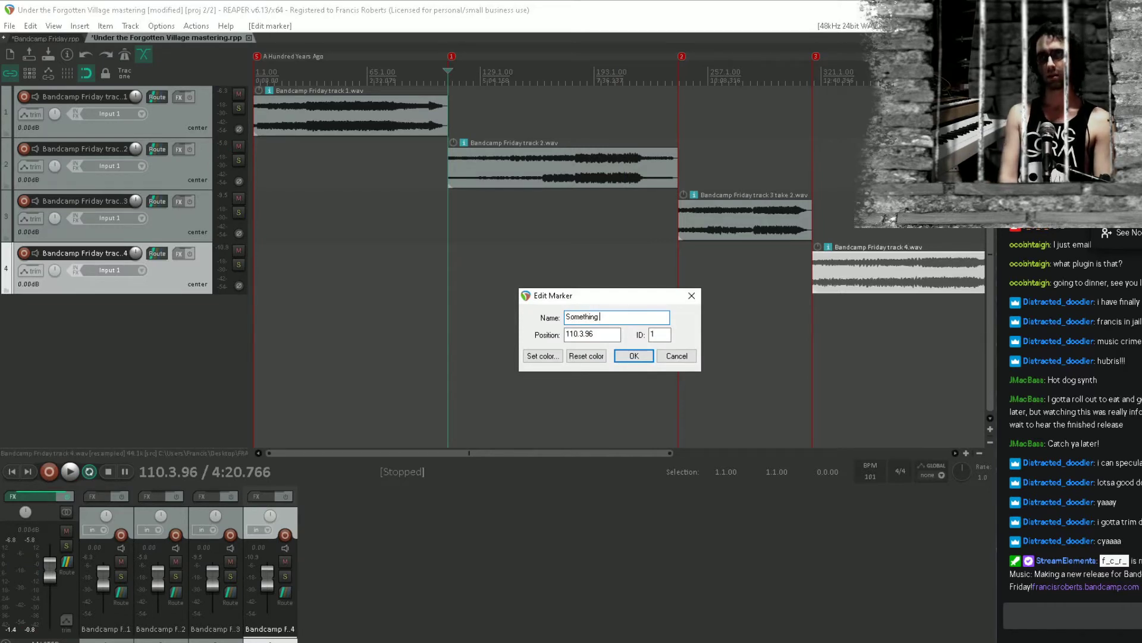
pyautogui.write('Went Wro')
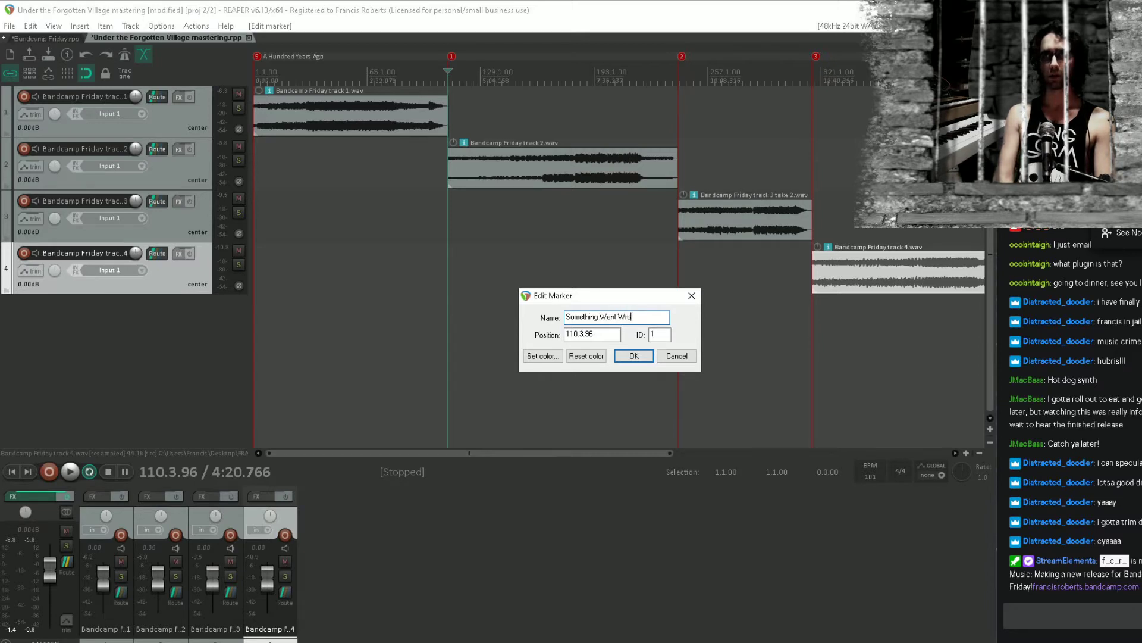
pyautogui.write('ng')
pyautogui.press('Return')
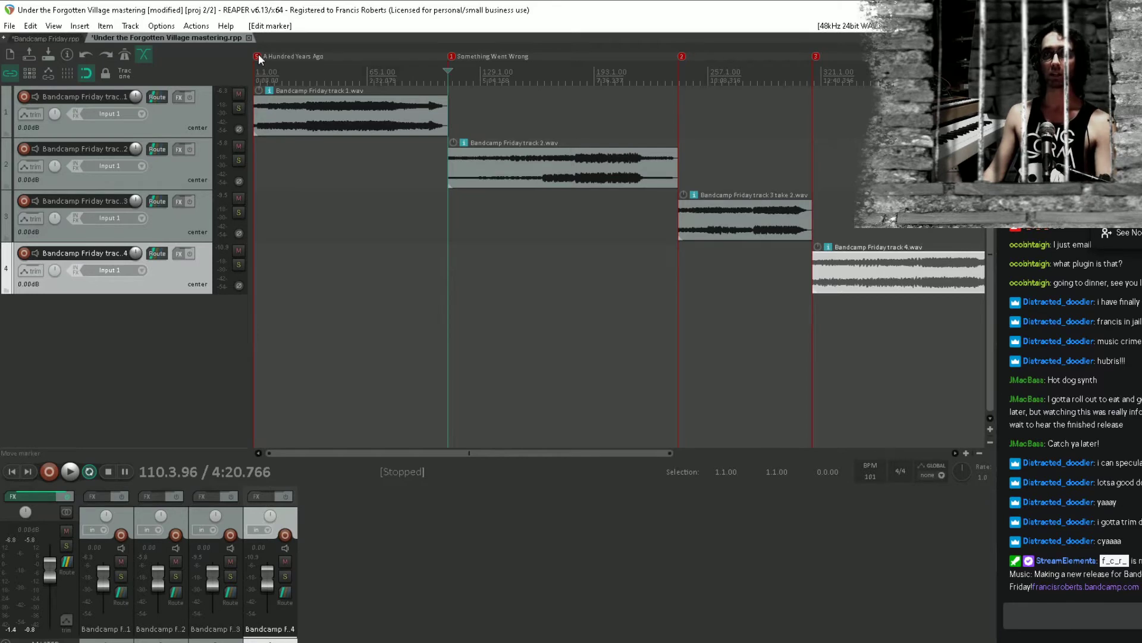
# Audition the song on track 3 and name the marker at its start Time Ended
pyautogui.click(682, 60)
pyautogui.press('space')
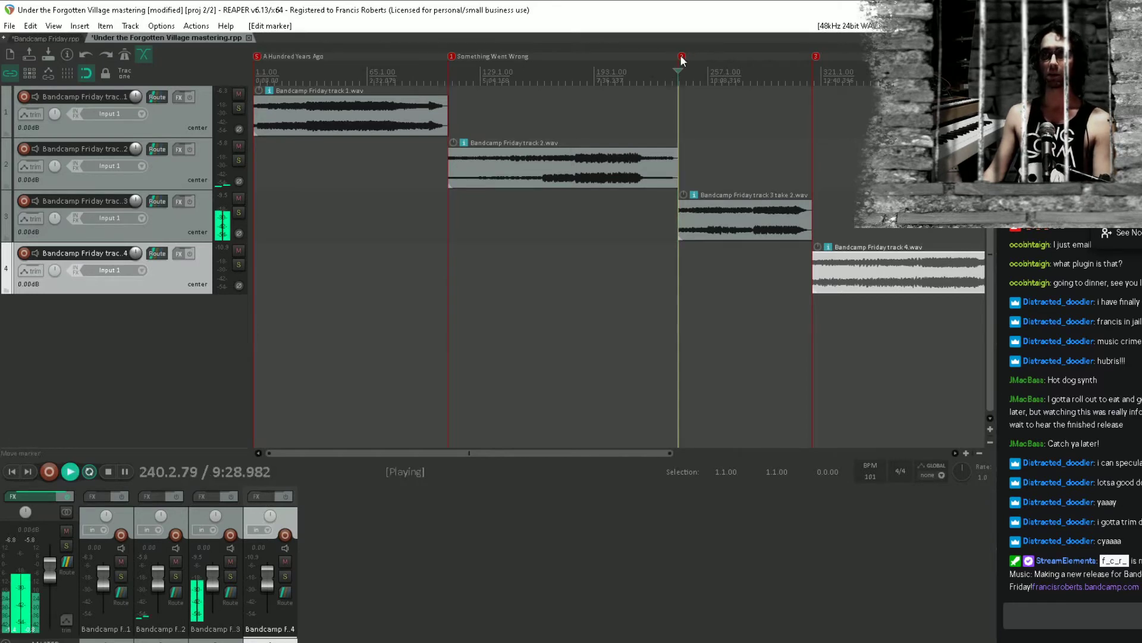
pyautogui.click(717, 71)
pyautogui.click(764, 71)
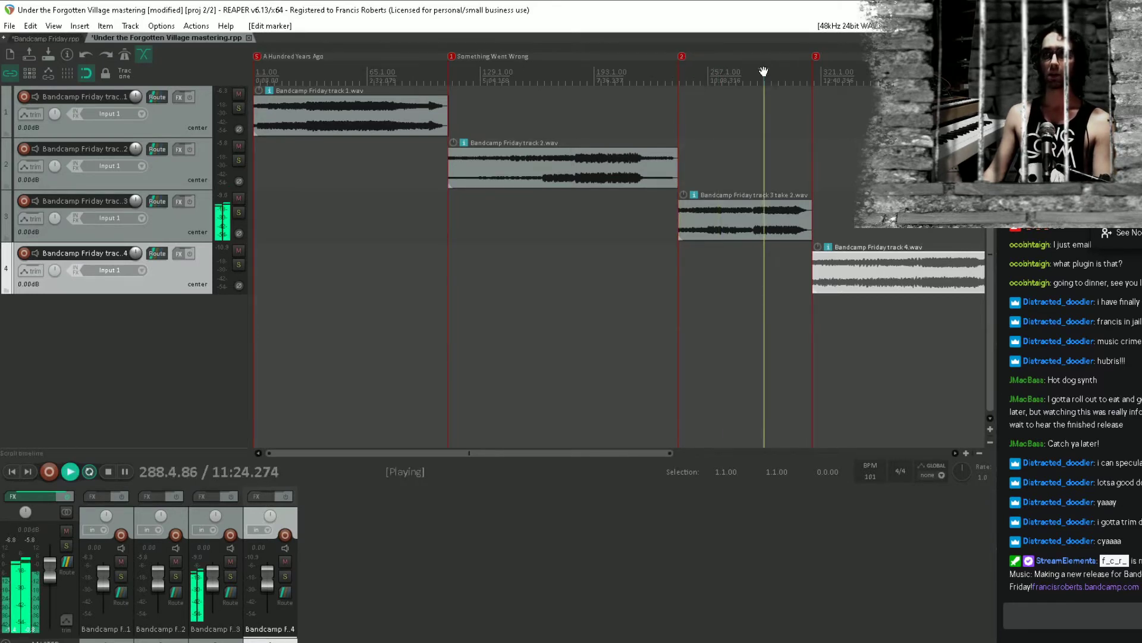
pyautogui.scroll(3, 764, 72)
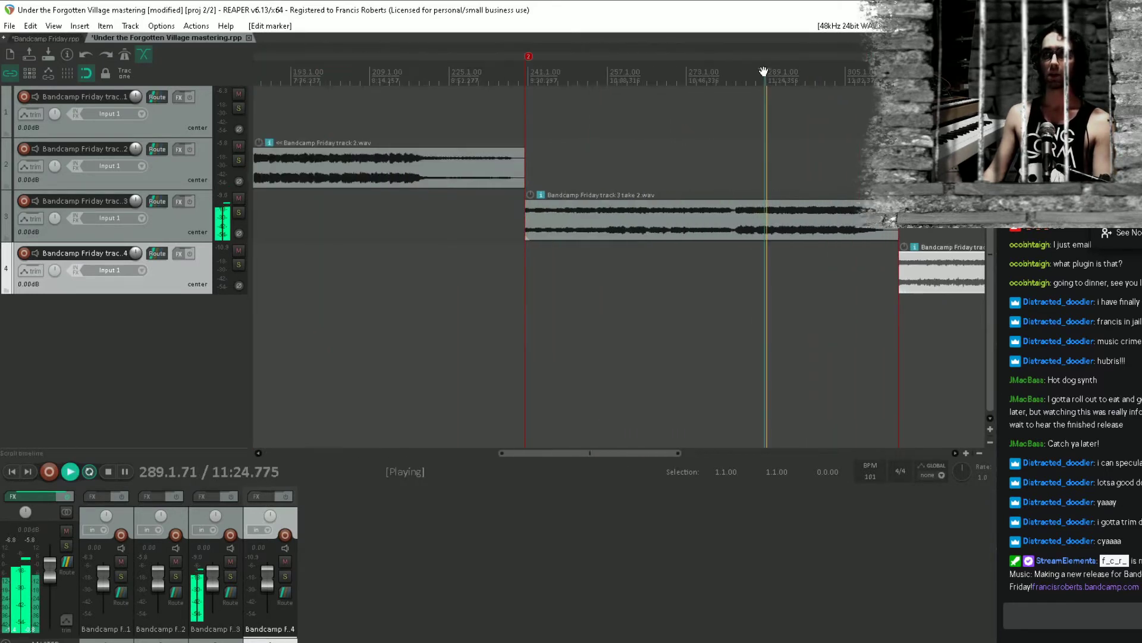
pyautogui.press('space')
pyautogui.click(529, 57)
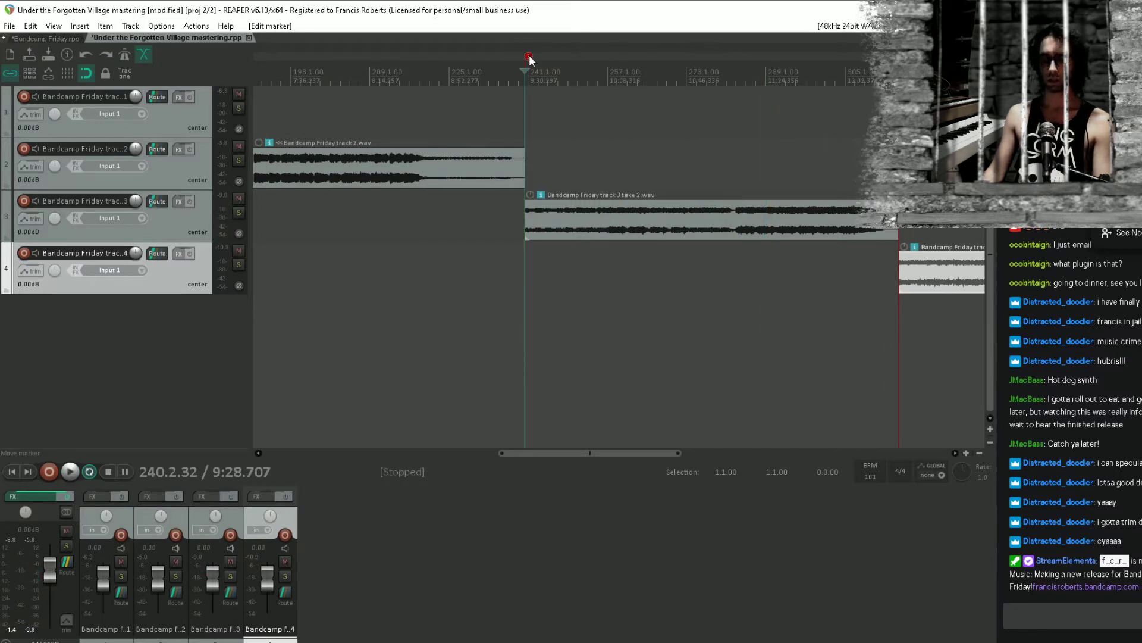
pyautogui.doubleClick(528, 57)
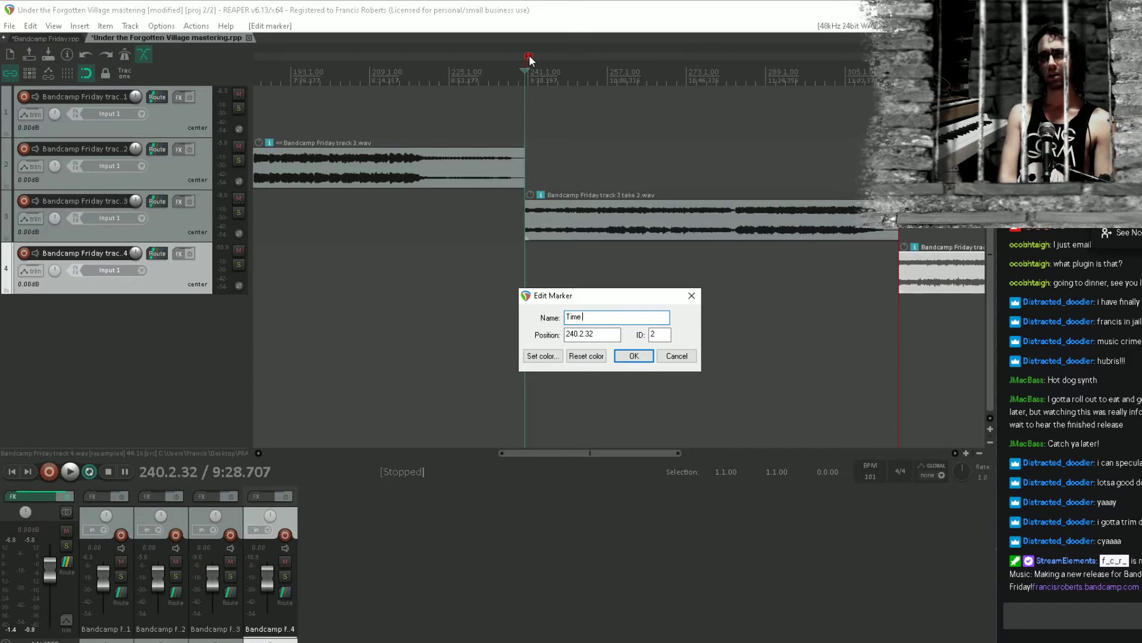
pyautogui.write('Ended')
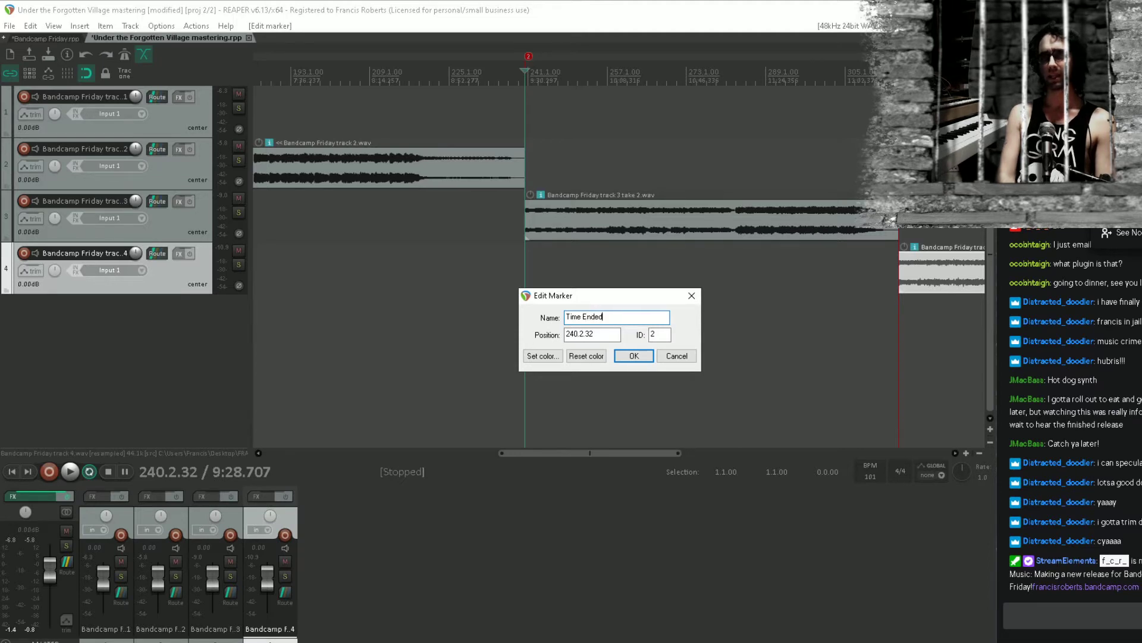
pyautogui.press('Return')
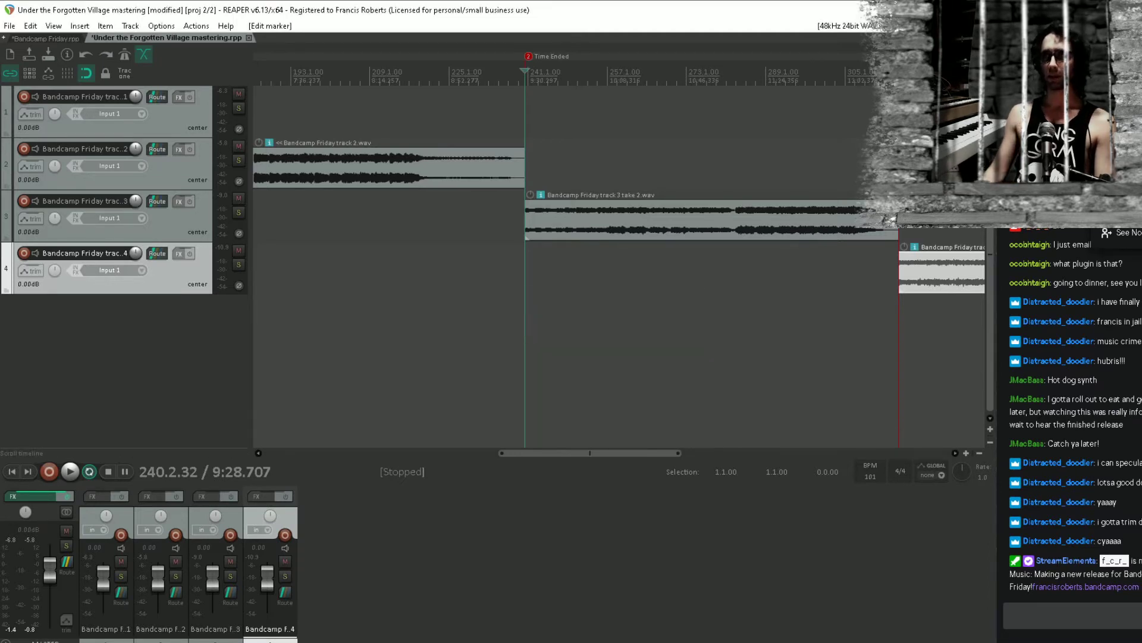
# Listen to the opening and several later passages of the song on track 4
pyautogui.press('3')
pyautogui.press('space')
pyautogui.hscroll(3, 818, 145)
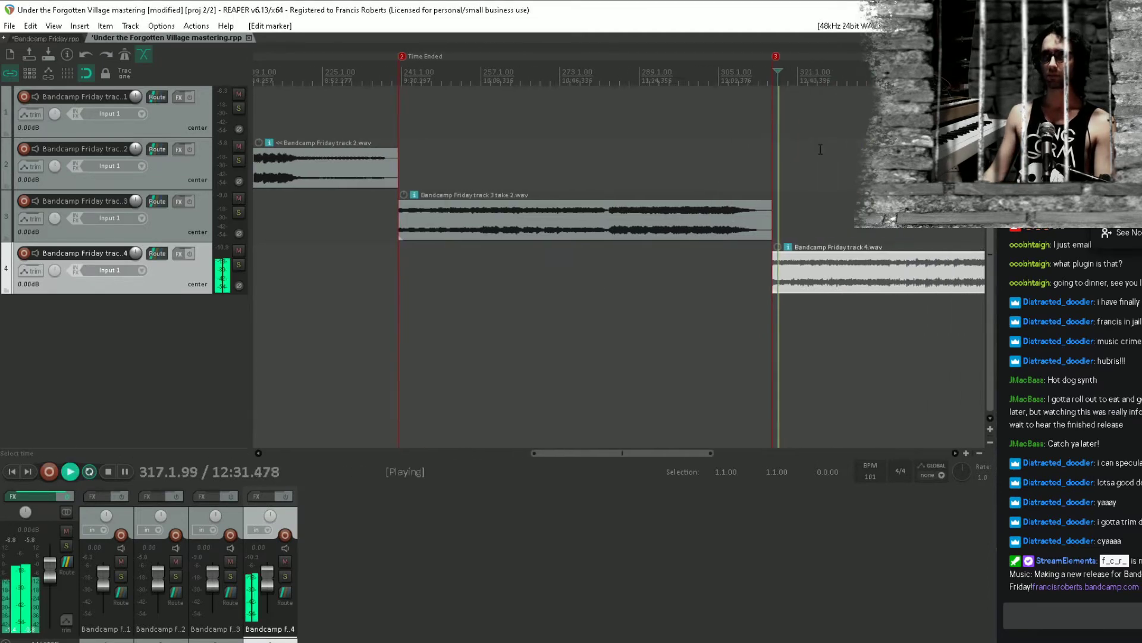
pyautogui.click(872, 113)
pyautogui.hscroll(6, 819, 151)
pyautogui.click(819, 152)
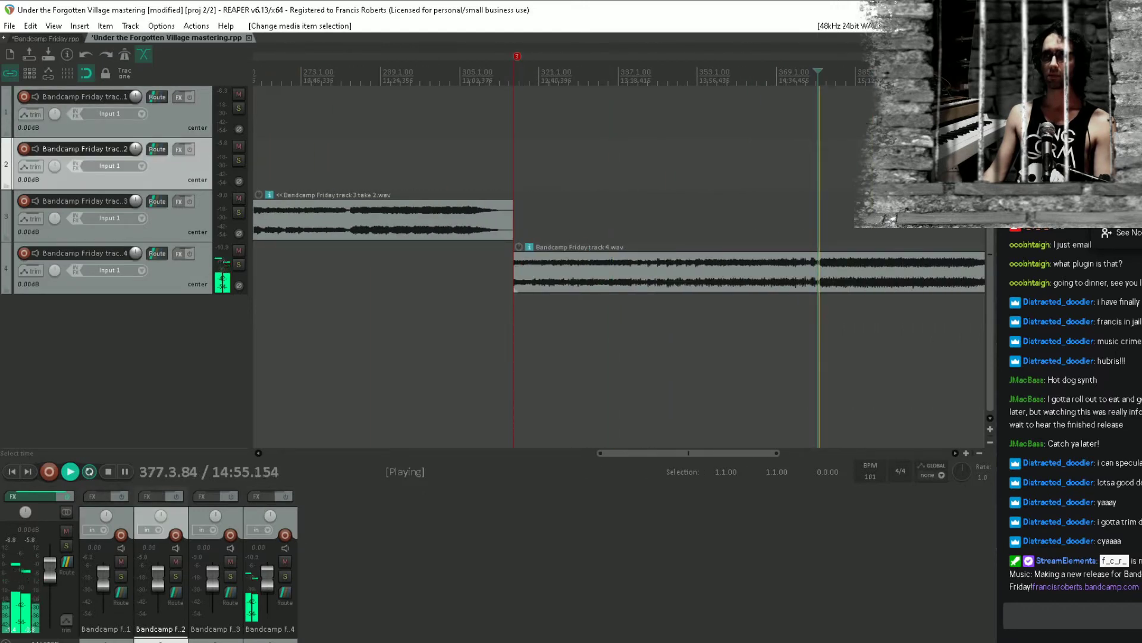
pyautogui.click(796, 155)
pyautogui.click(946, 158)
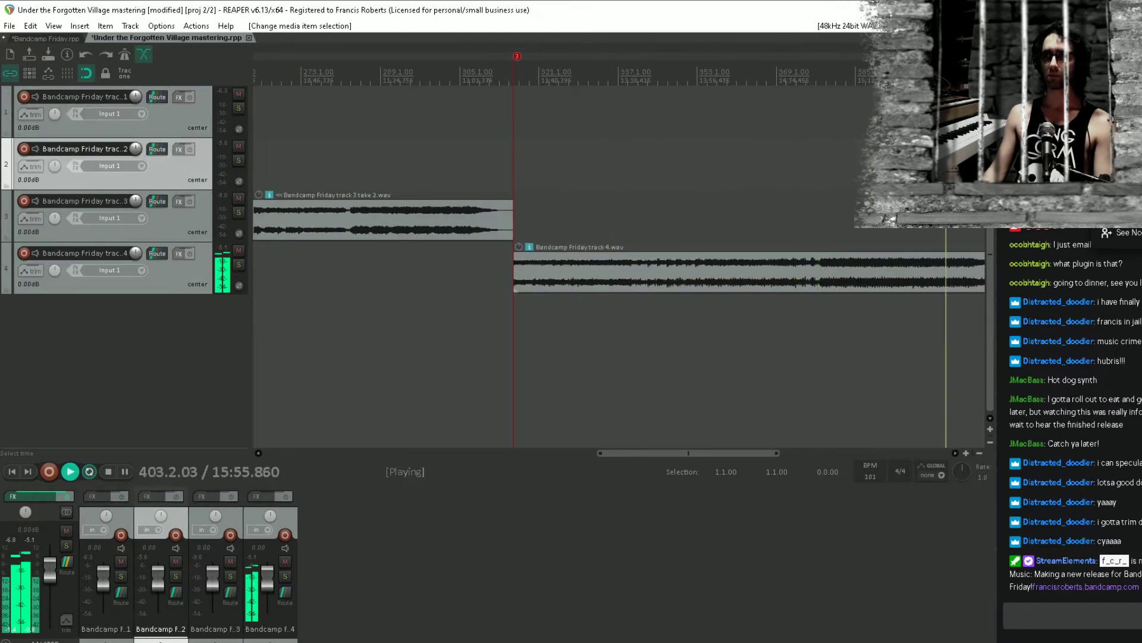
pyautogui.hscroll(5, 937, 159)
pyautogui.click(763, 183)
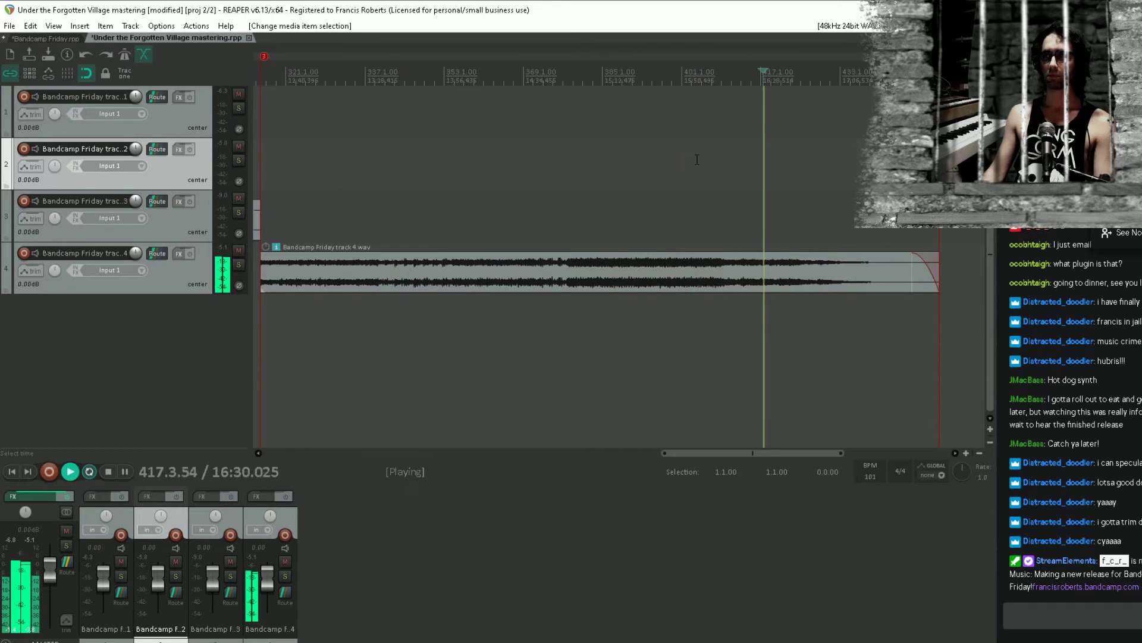
pyautogui.click(675, 152)
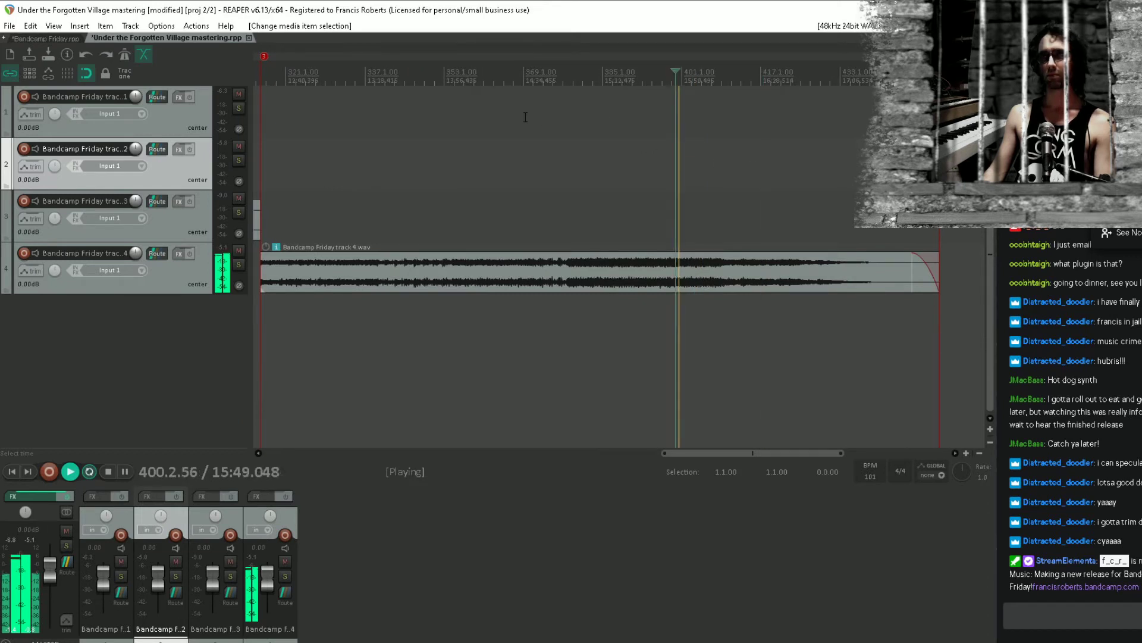
# Stop playback and name the marker at the start of track 4's song The Village Decayed
pyautogui.press('space')
pyautogui.click(364, 141)
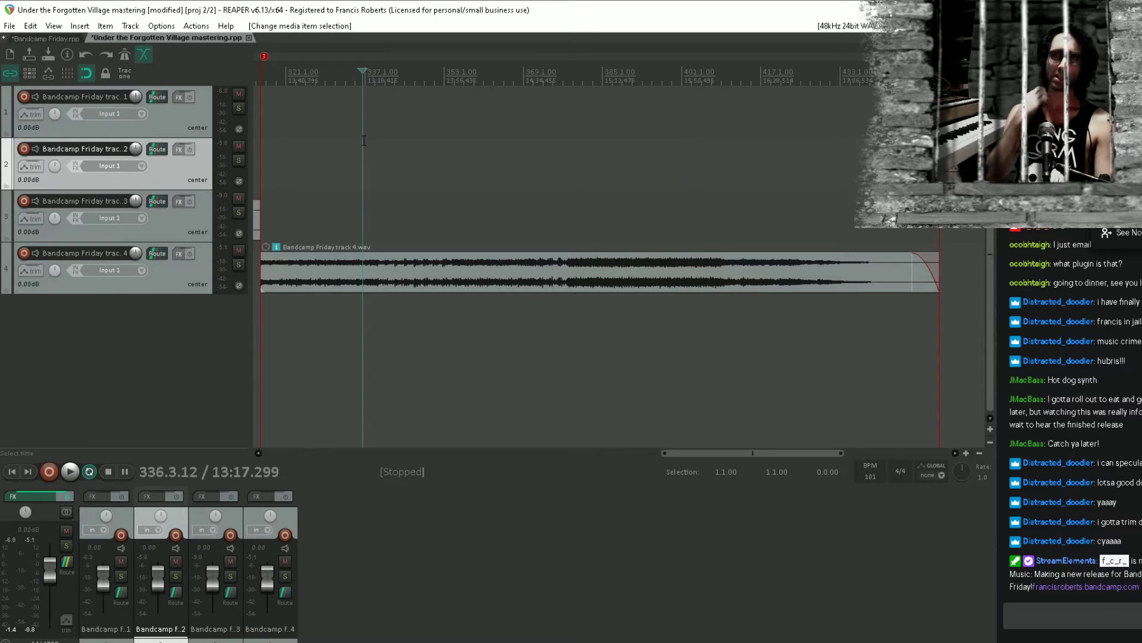
pyautogui.doubleClick(264, 57)
pyautogui.write('The Vi')
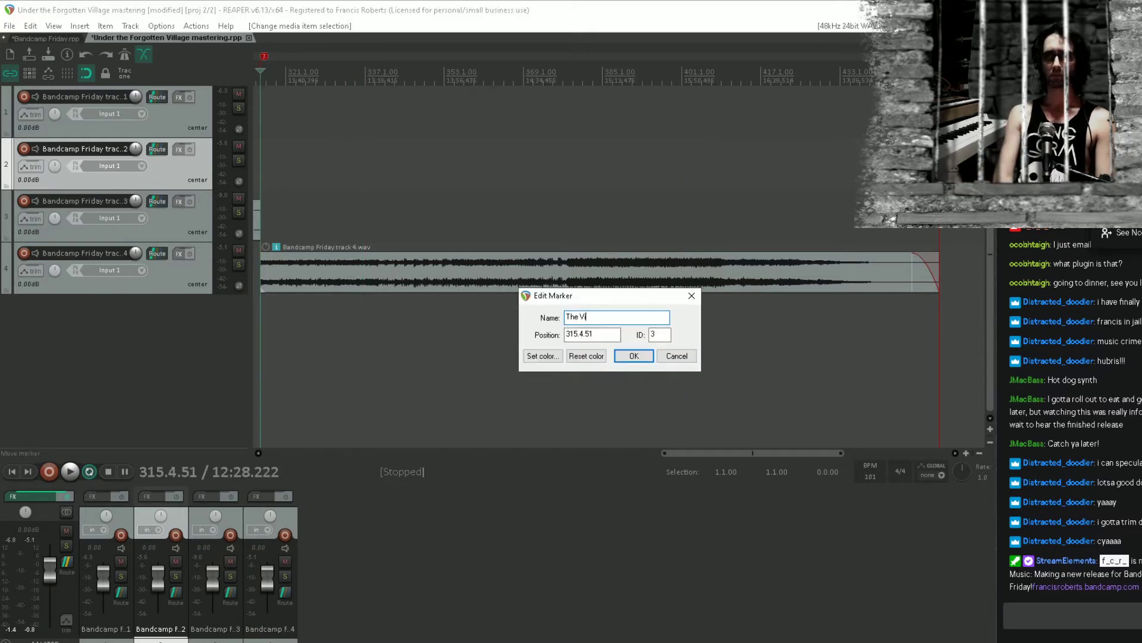
pyautogui.write('llage')
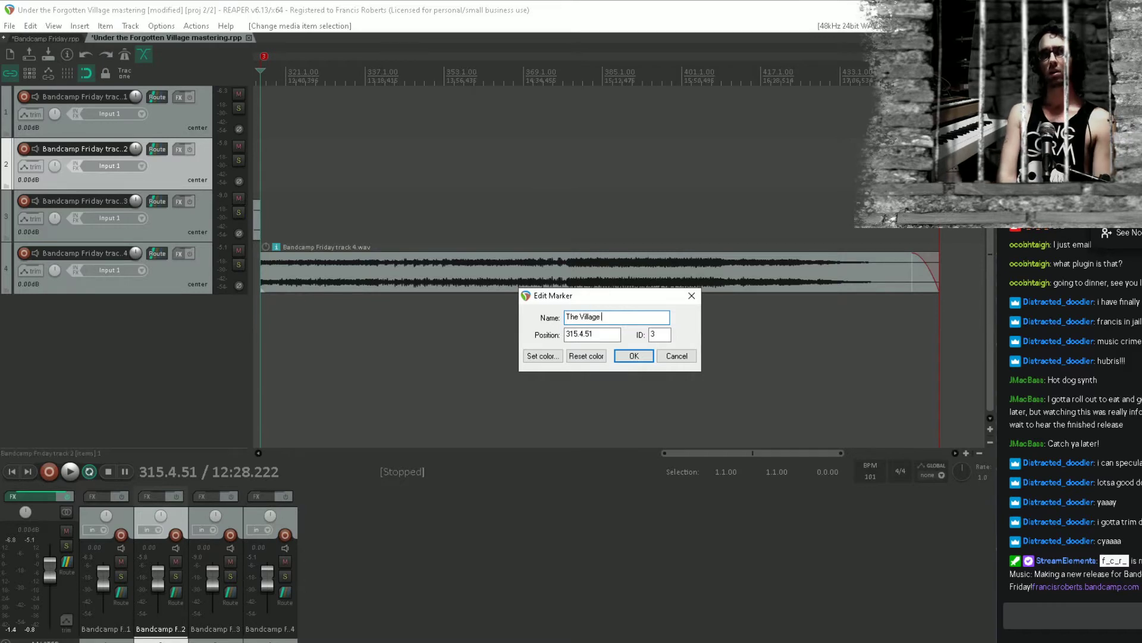
pyautogui.write(' Decayed')
pyautogui.press('Return')
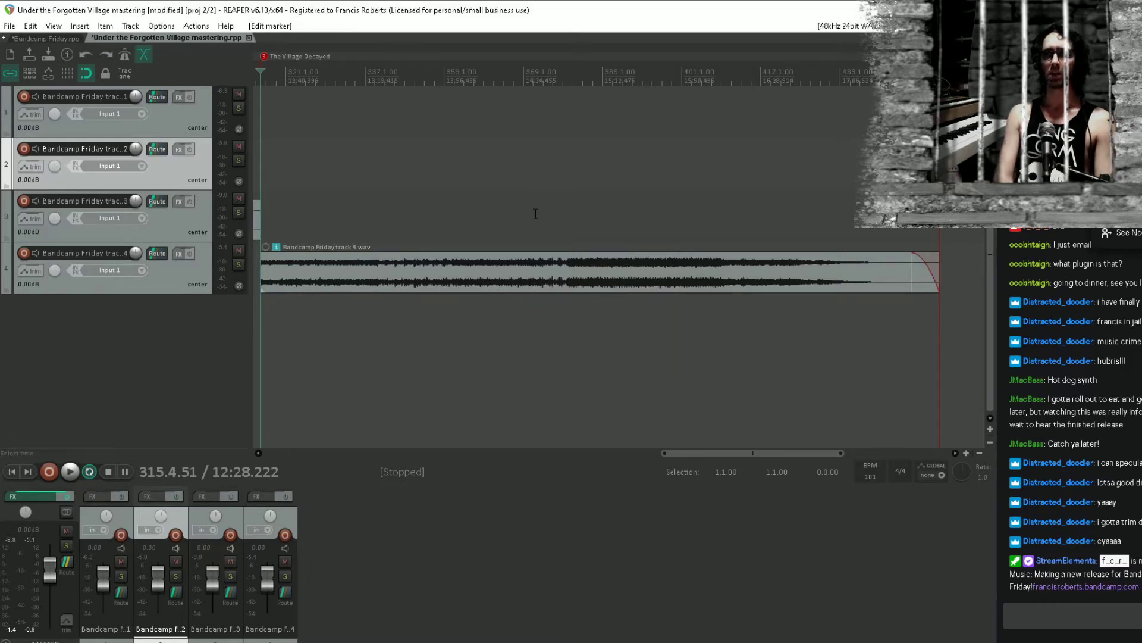
# Bring all four songs into view and save the mastering project
pyautogui.scroll(-5, 536, 213)
pyautogui.moveTo(530, 213); pyautogui.dragTo(802, 300)
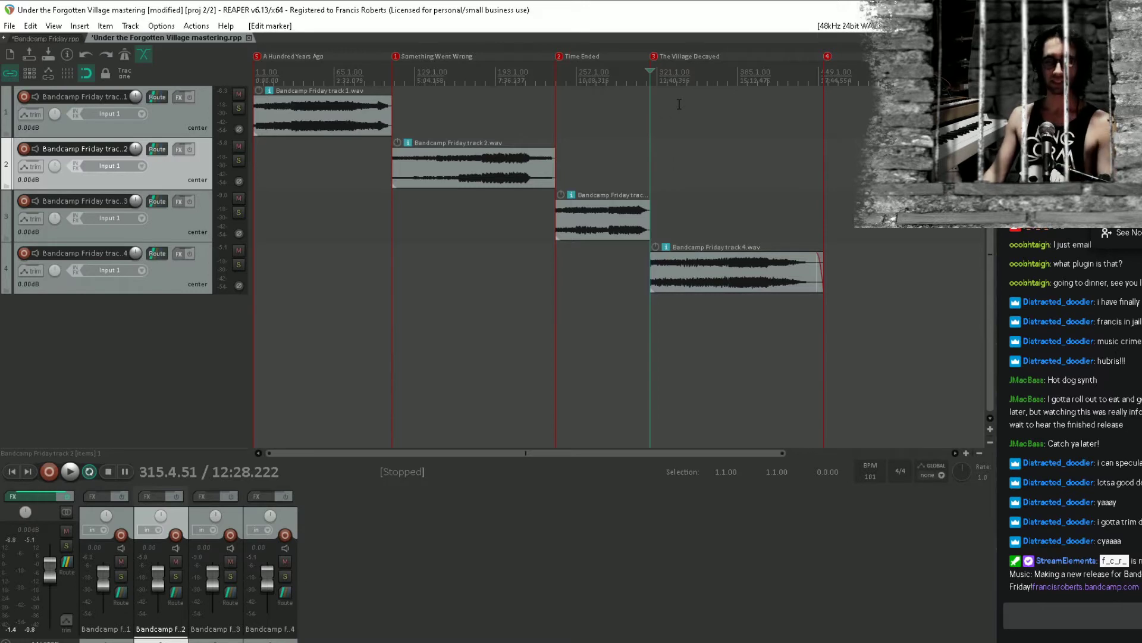
pyautogui.hotkey('ctrl', 's')
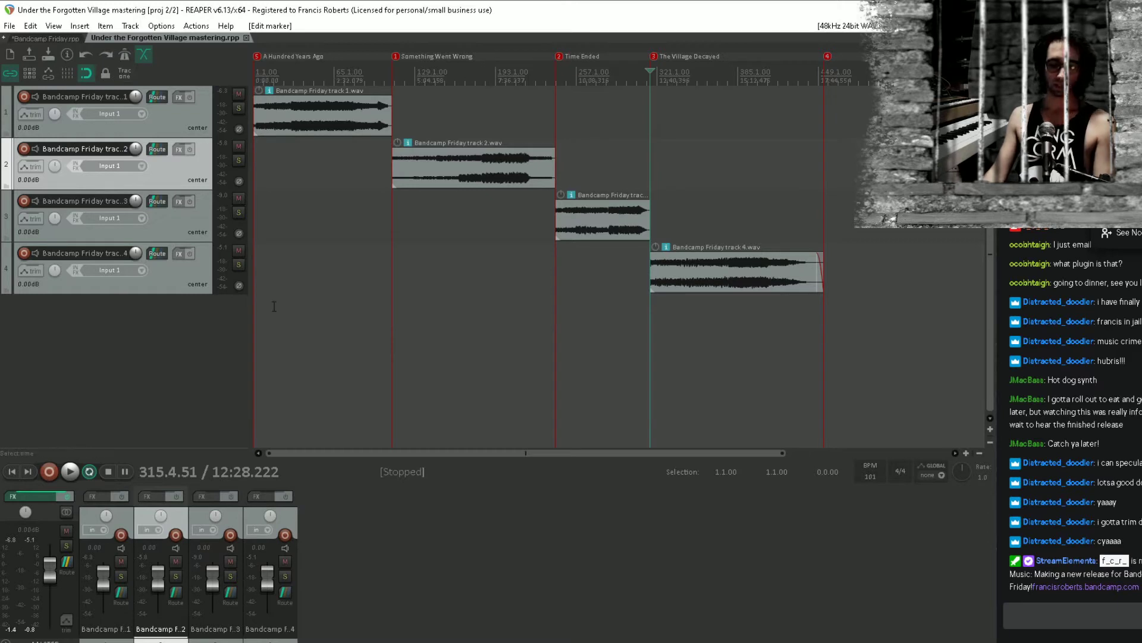
# Add the AR TG Mastering Stereo plug-in to the master track's effects chain, ahead of ReaStream
pyautogui.doubleClick(140, 340)
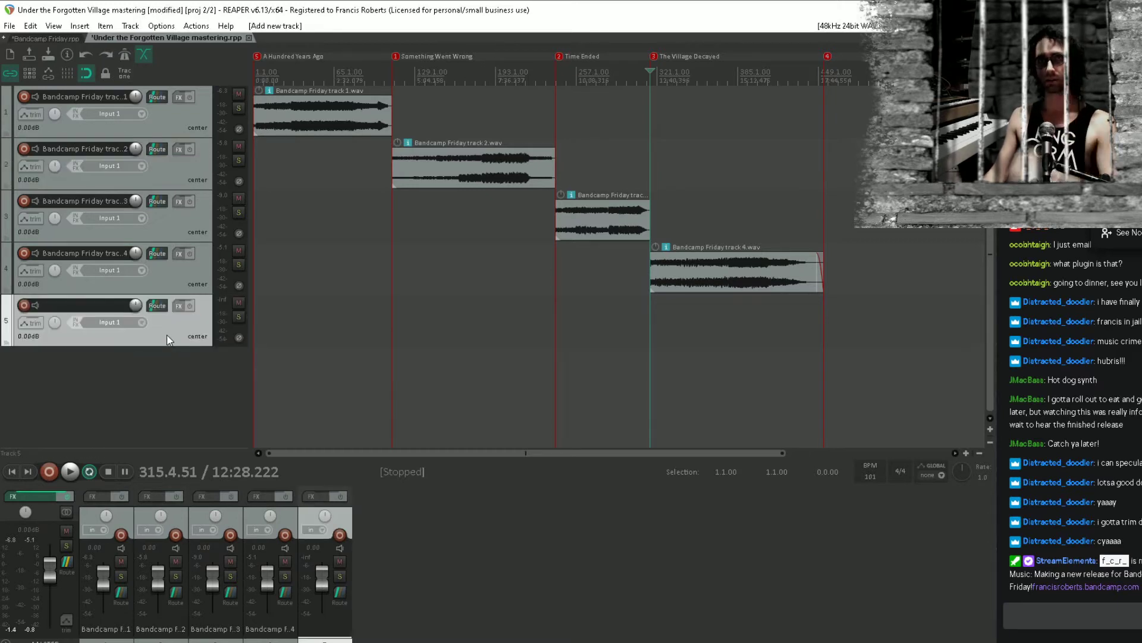
pyautogui.press('Delete')
pyautogui.click(41, 493)
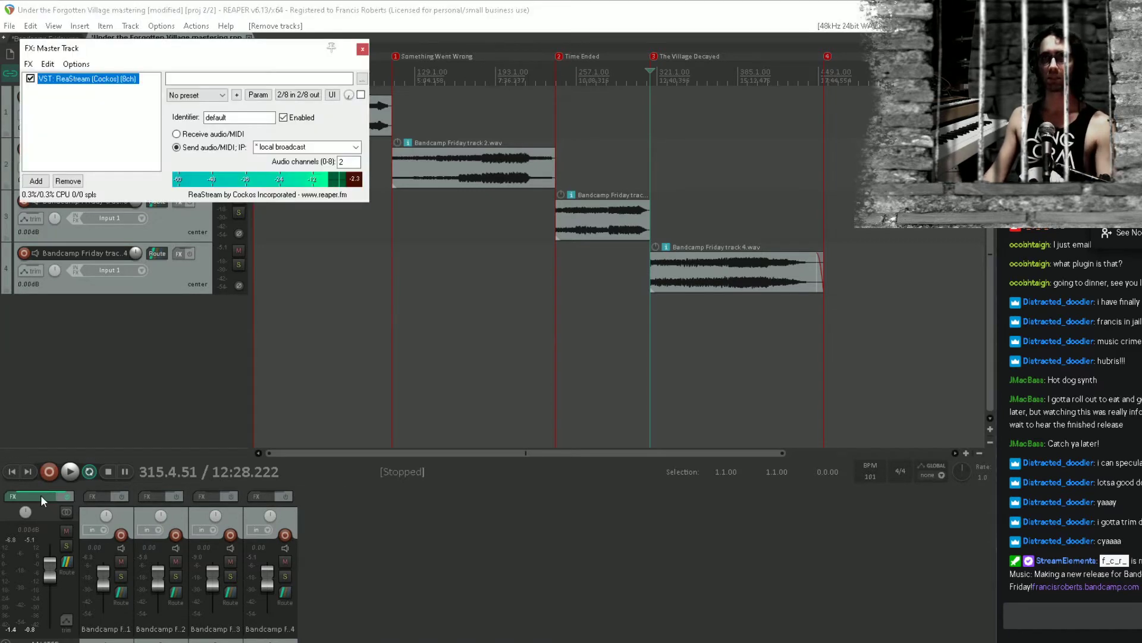
pyautogui.moveTo(134, 58); pyautogui.dragTo(355, 344)
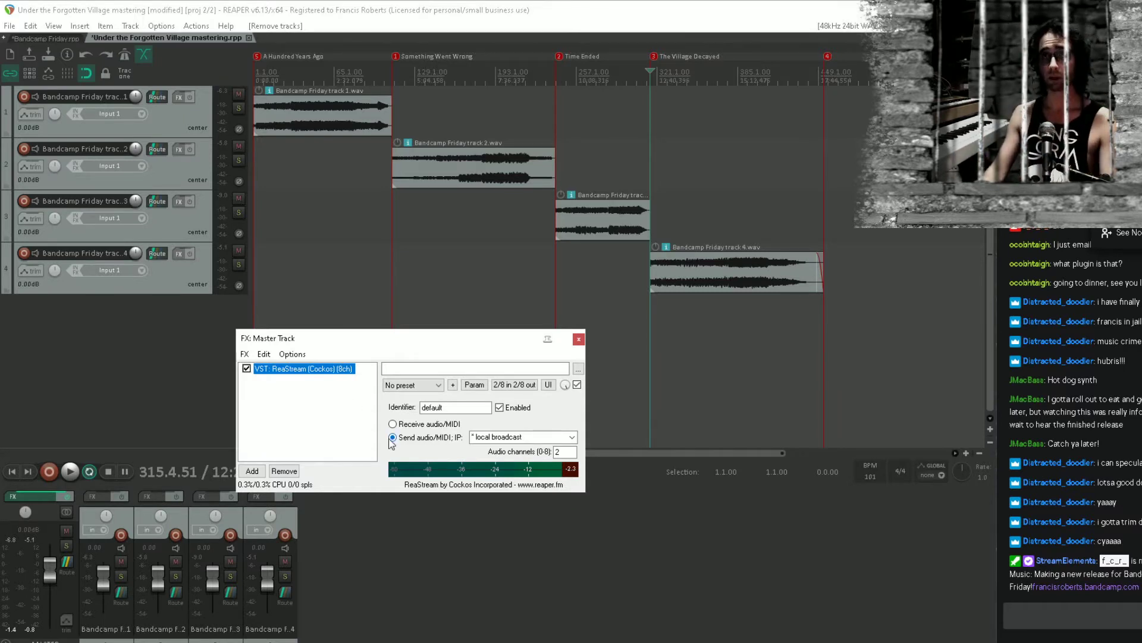
pyautogui.doubleClick(331, 405)
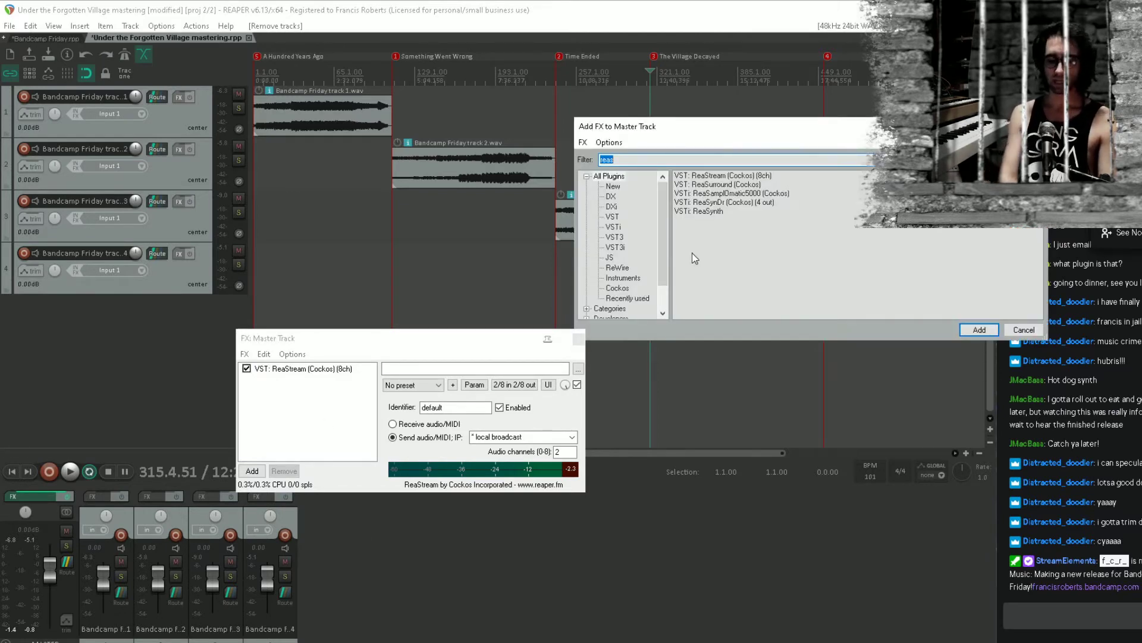
pyautogui.write('ar')
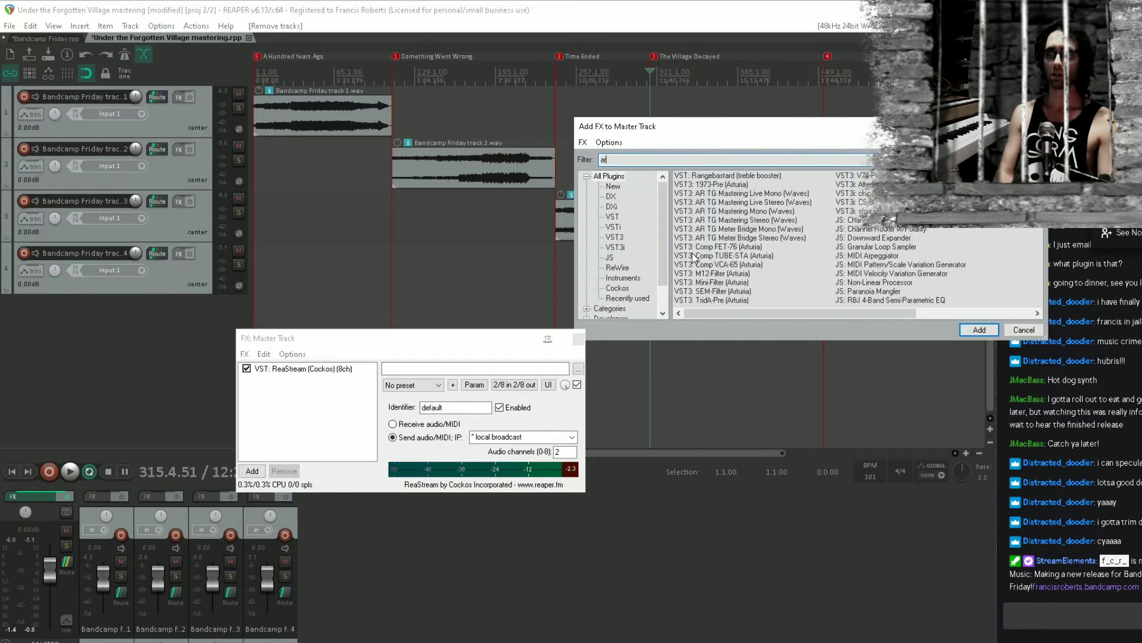
pyautogui.press('Down')
pyautogui.press('Down')
pyautogui.press('Down')
pyautogui.press('Down')
pyautogui.press('Down')
pyautogui.press('Down')
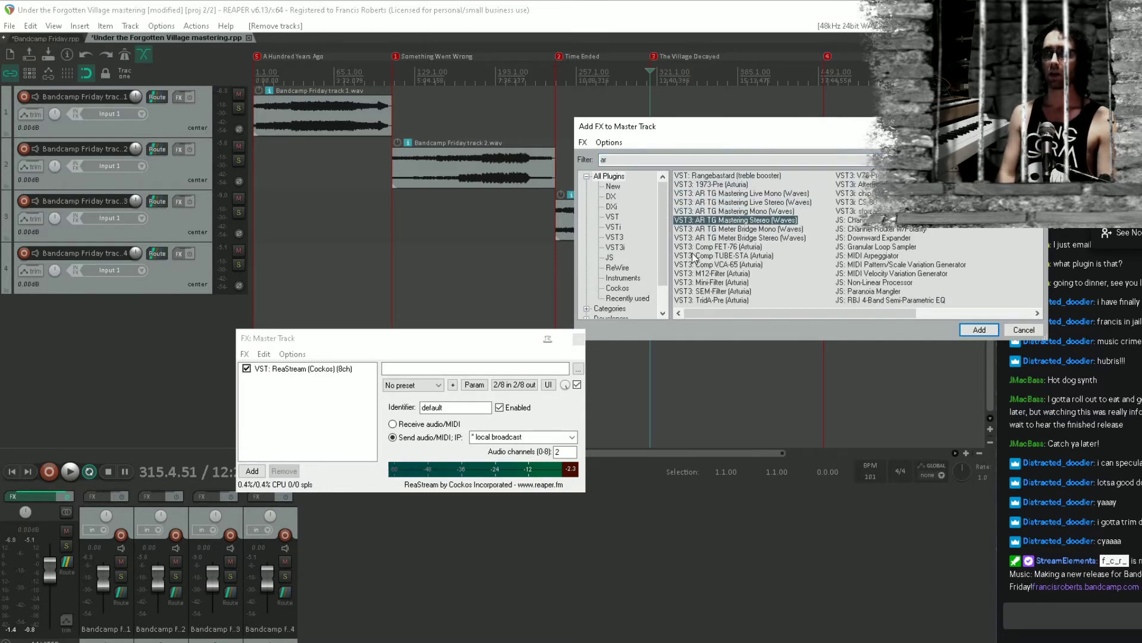
pyautogui.moveTo(721, 222); pyautogui.dragTo(298, 373)
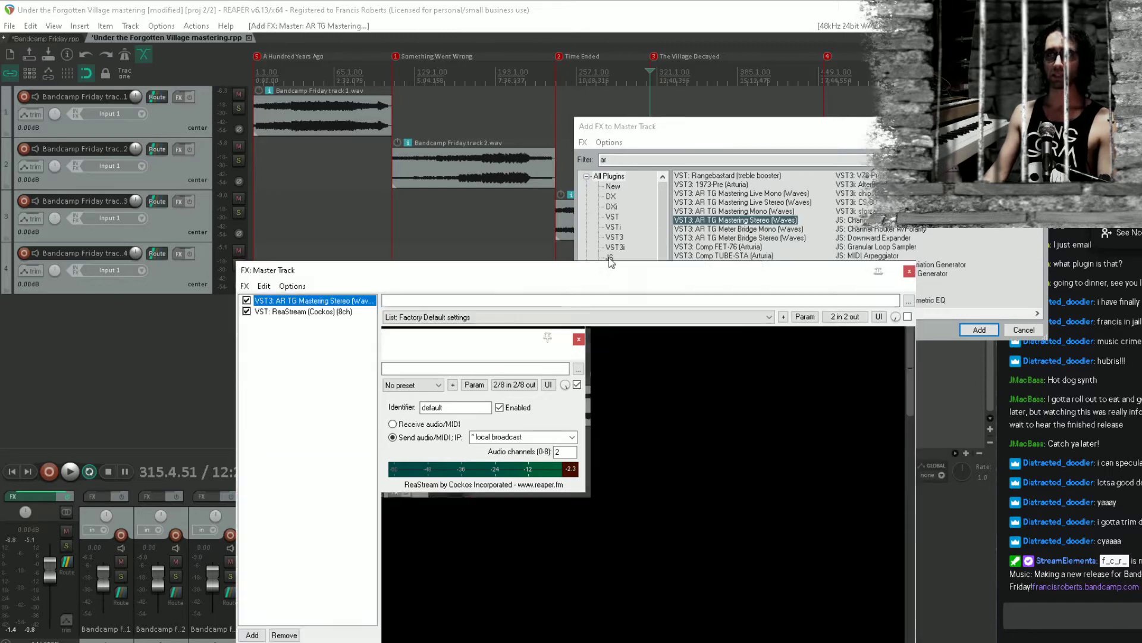
# Add Arturia's 1973-Pre plug-in at the start of the master track's effects chain
pyautogui.moveTo(738, 141); pyautogui.dragTo(650, 67)
pyautogui.moveTo(653, 113); pyautogui.dragTo(273, 301)
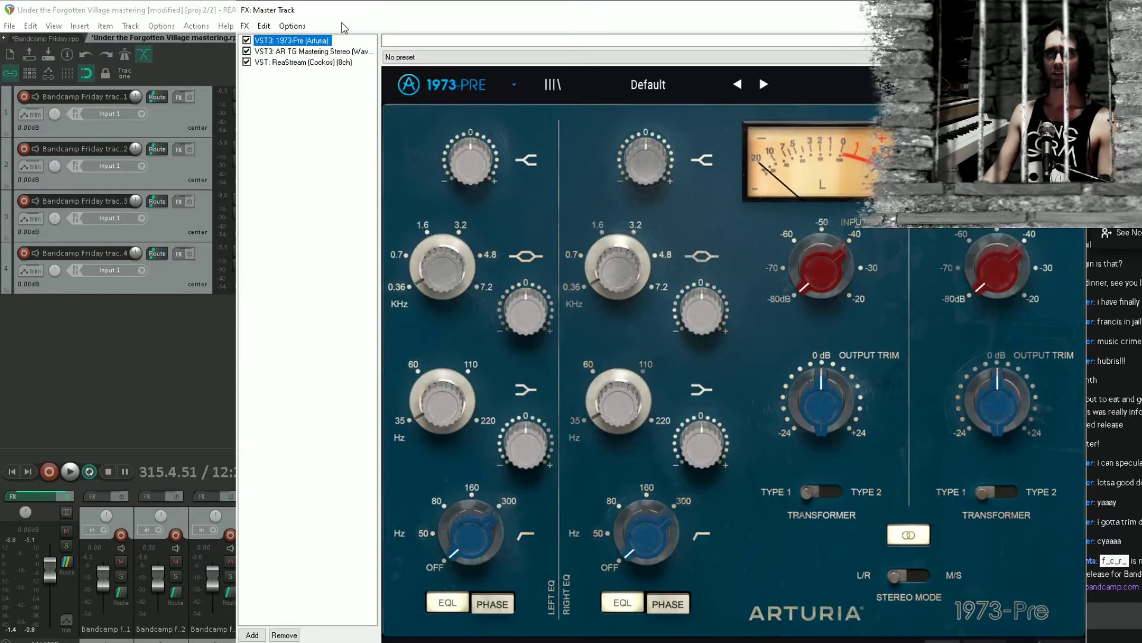
pyautogui.click(311, 99)
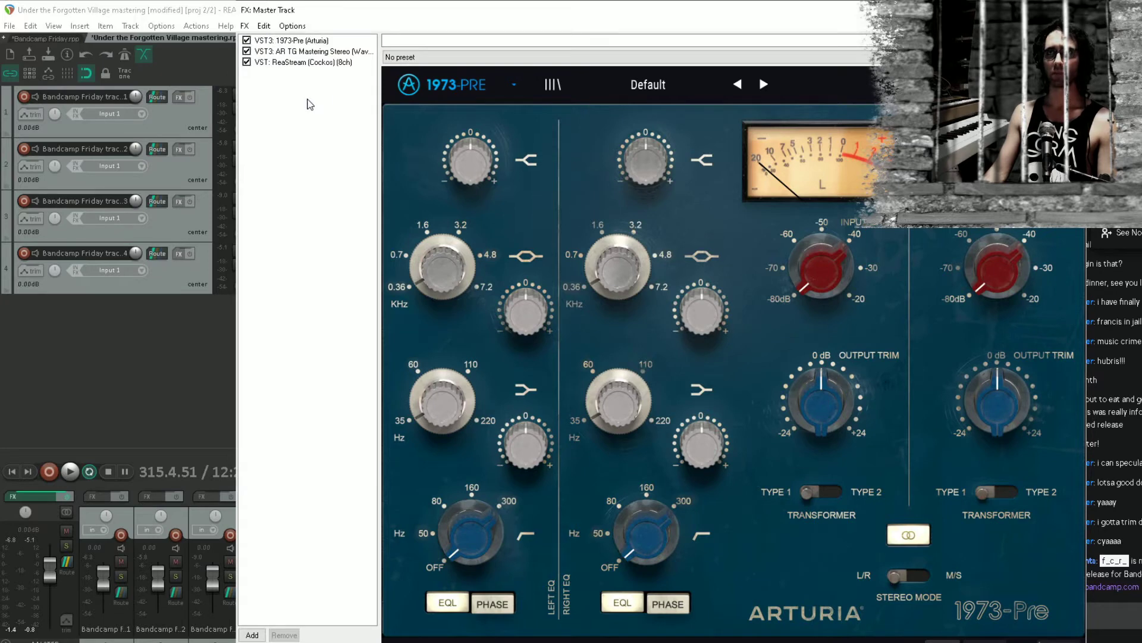
# Find the J37 Stereo tape plug-in and add it to the master chain directly after 1973-Pre
pyautogui.moveTo(482, 14); pyautogui.dragTo(163, 70)
pyautogui.click(851, 60)
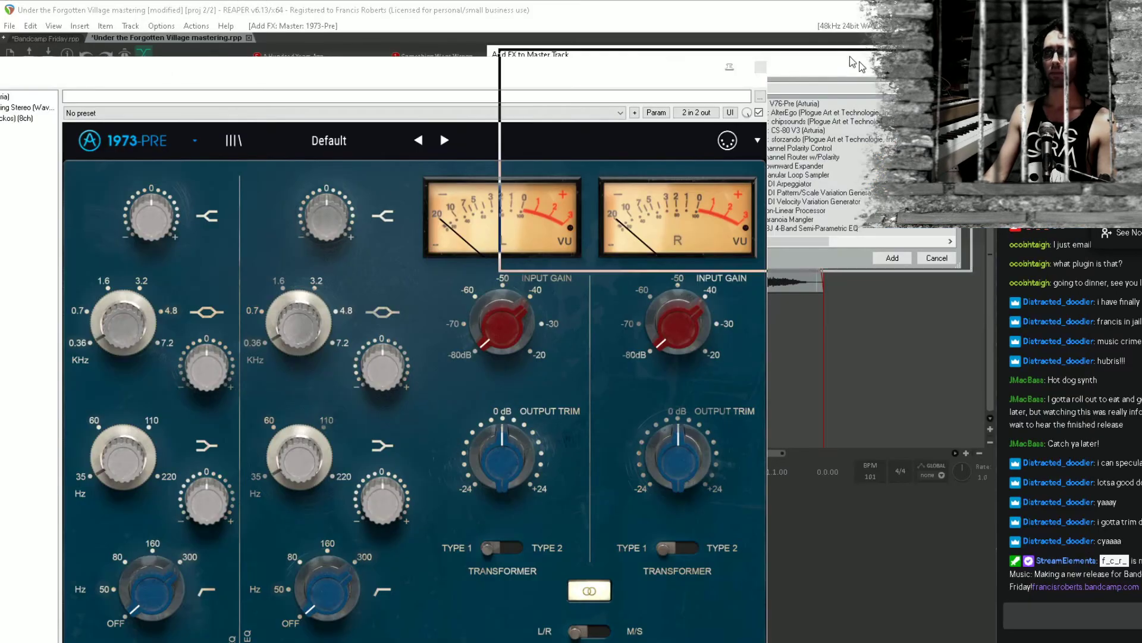
pyautogui.moveTo(854, 60); pyautogui.dragTo(1052, 109)
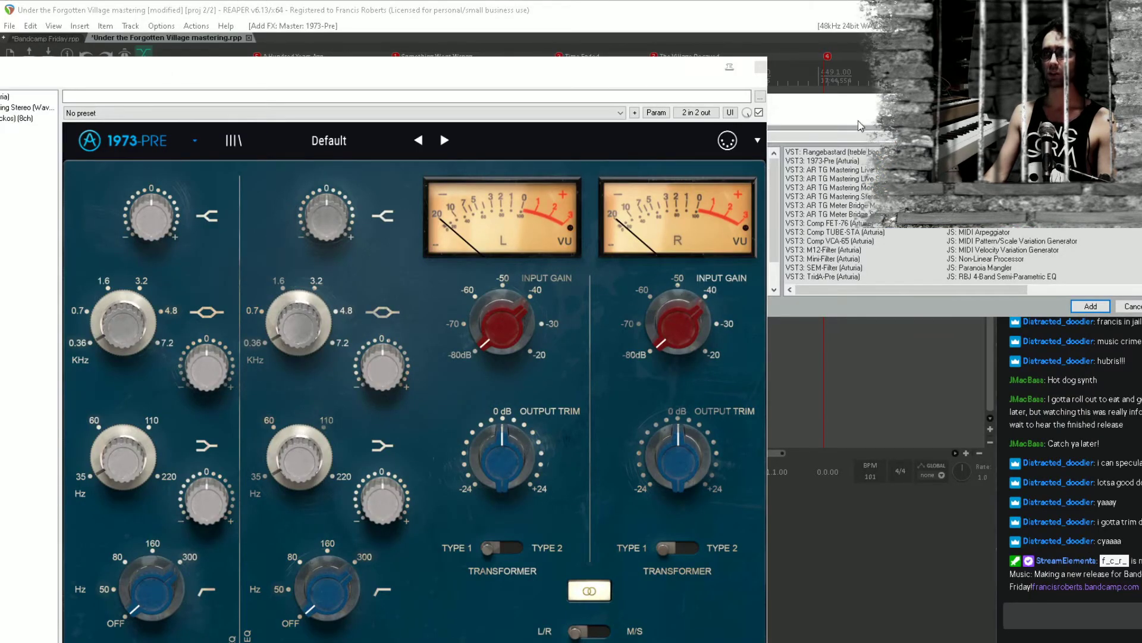
pyautogui.moveTo(864, 107); pyautogui.dragTo(903, 106)
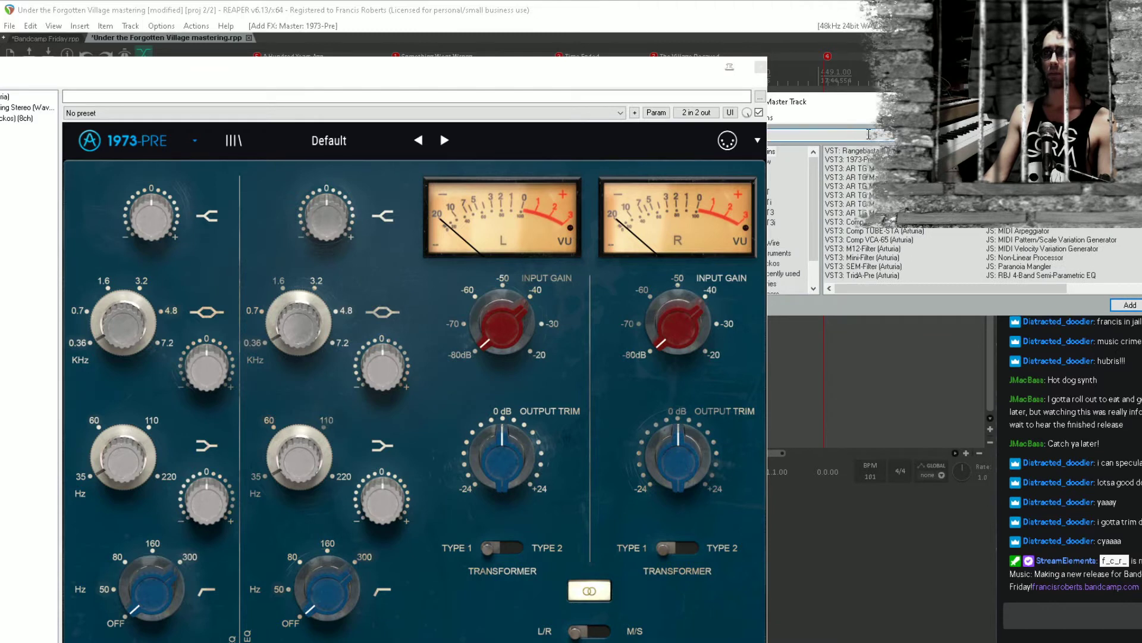
pyautogui.write('j37')
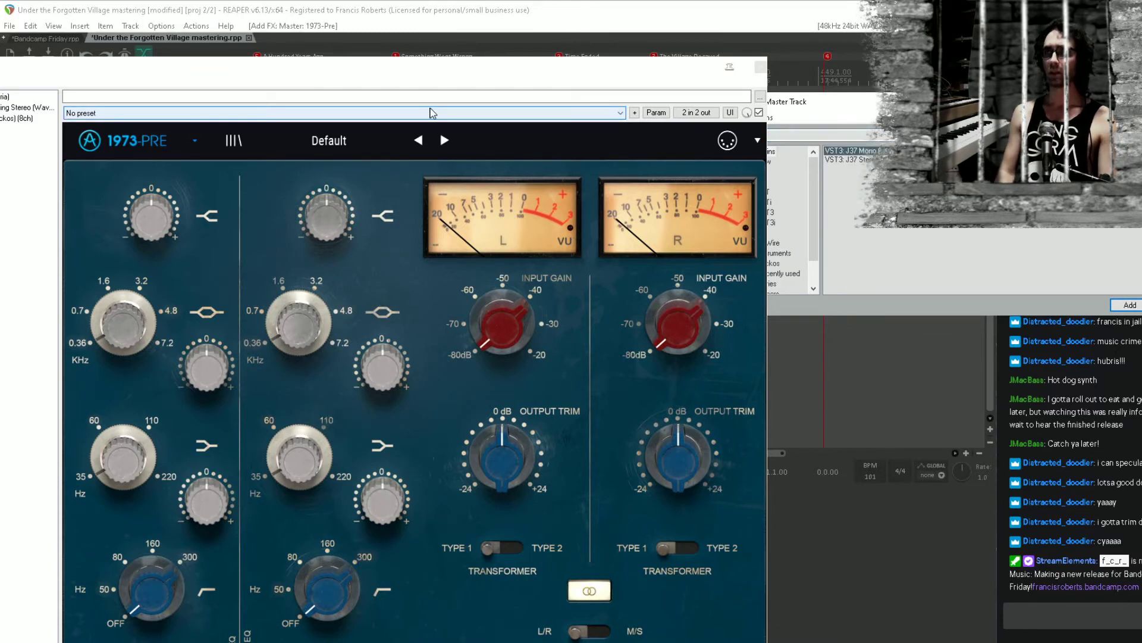
pyautogui.press('Down')
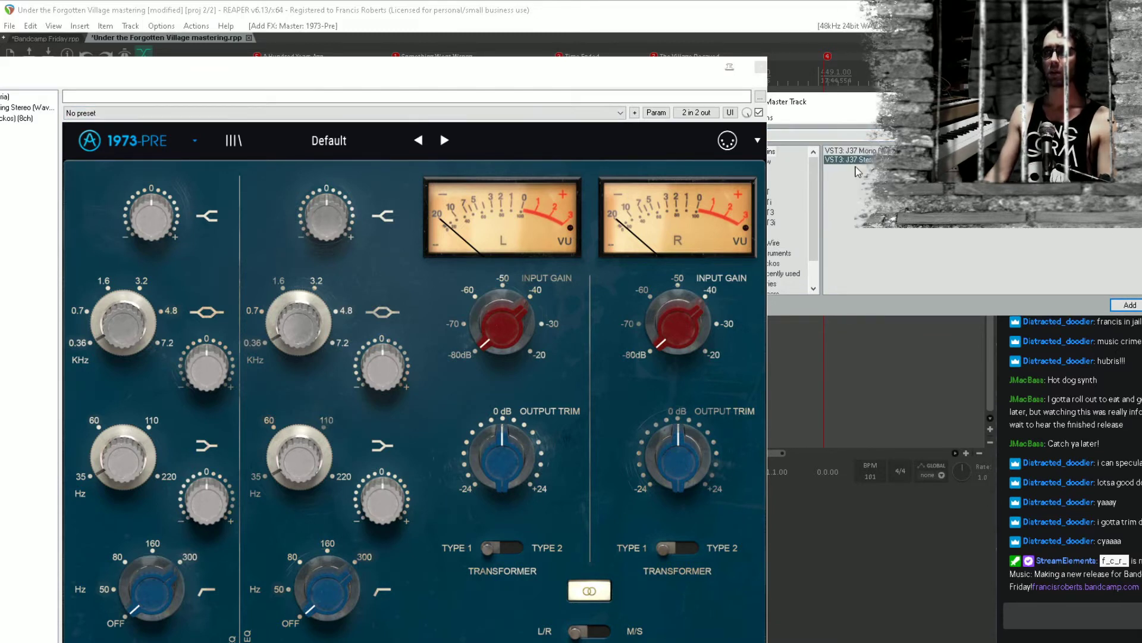
pyautogui.click(20, 113)
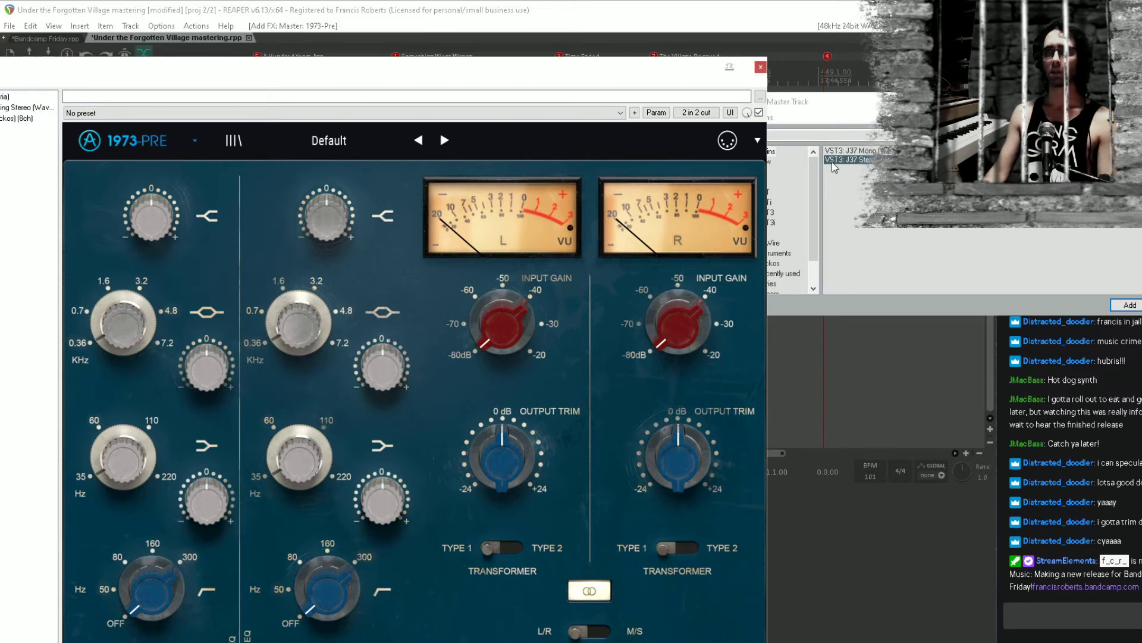
pyautogui.doubleClick(857, 158)
# Add the Abbey Road Vinyl Stereo plug-in between J37 Stereo and AR TG Mastering Stereo, and close the plug-in browser
pyautogui.click(820, 133)
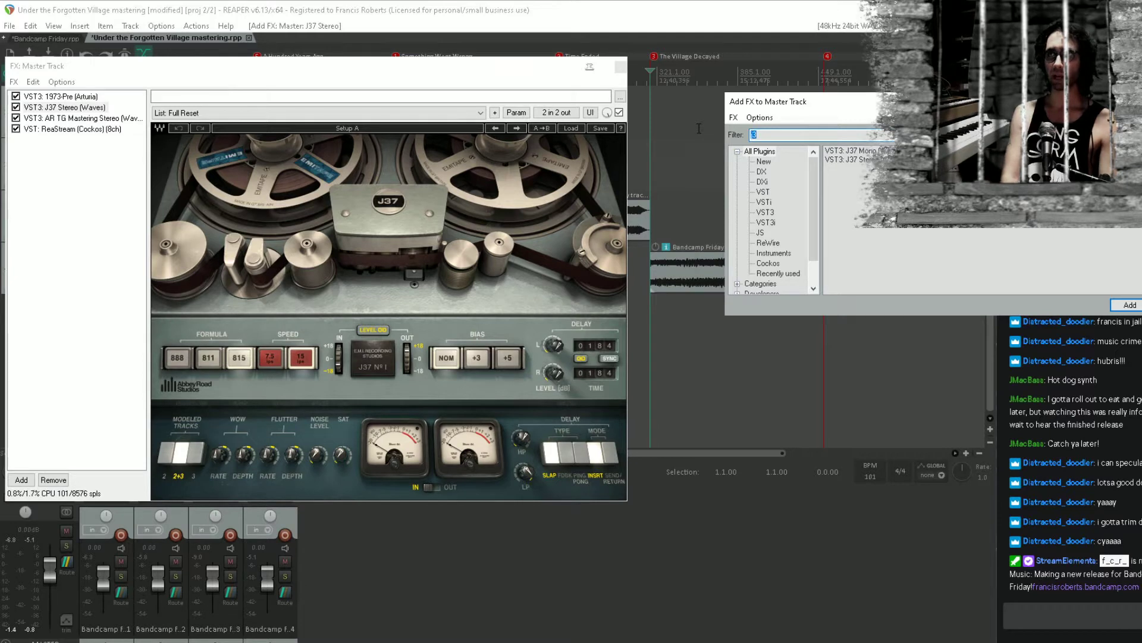
pyautogui.write('viny')
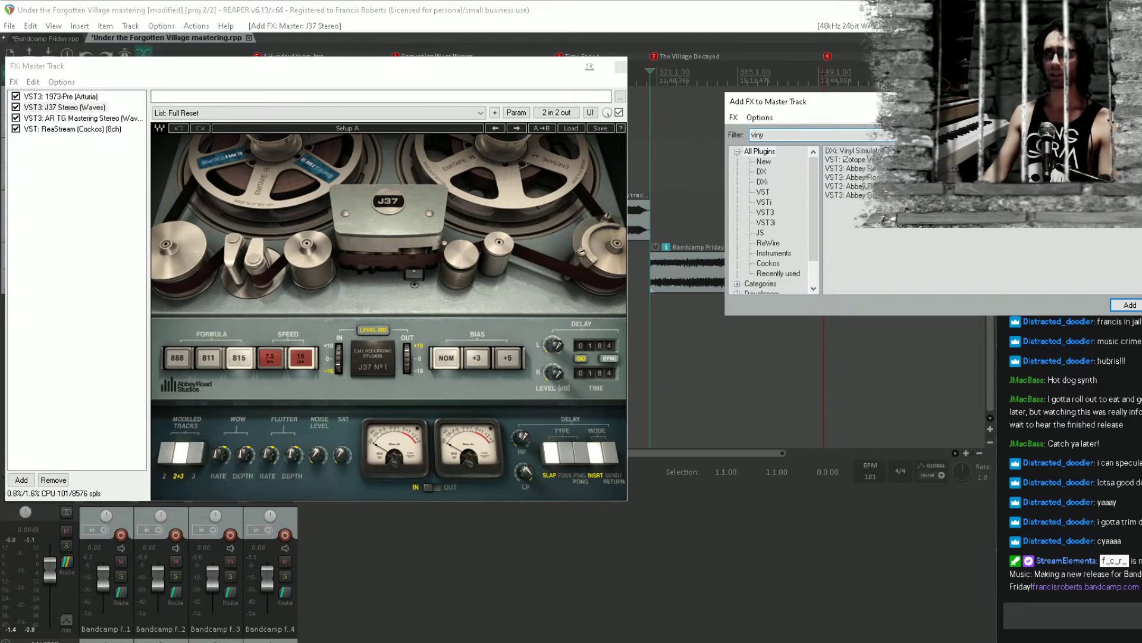
pyautogui.moveTo(851, 195); pyautogui.dragTo(87, 123)
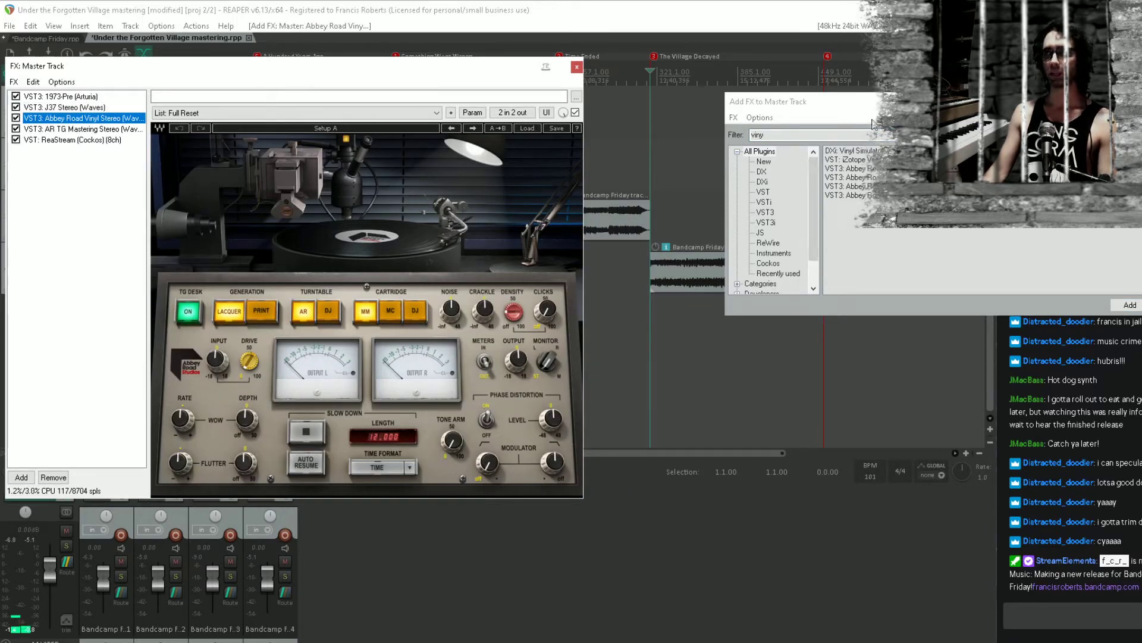
pyautogui.moveTo(869, 111); pyautogui.dragTo(789, 127)
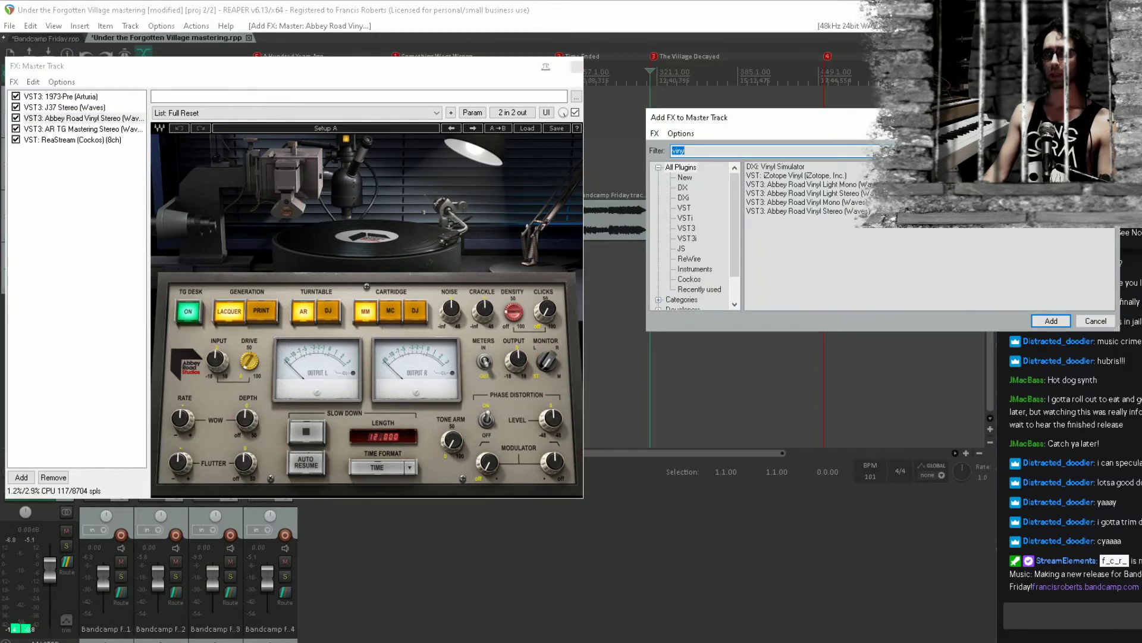
pyautogui.press('Escape')
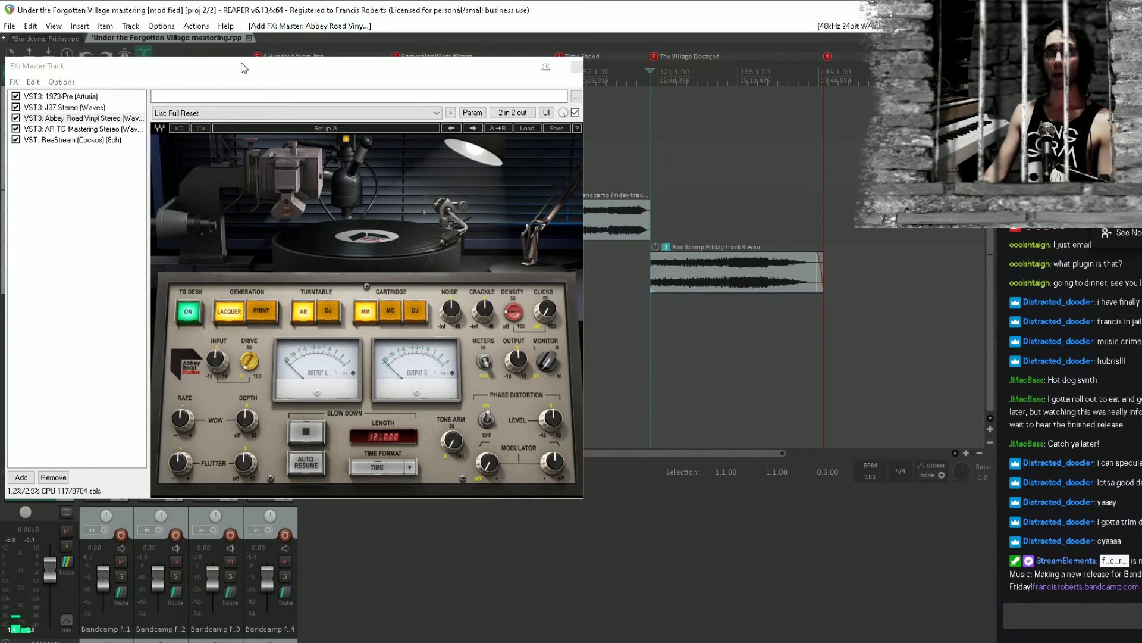
# Move AR TG Mastering Stereo directly after 1973-Pre in the master chain and look through the plug-ins that follow it
pyautogui.moveTo(238, 76); pyautogui.dragTo(486, 101)
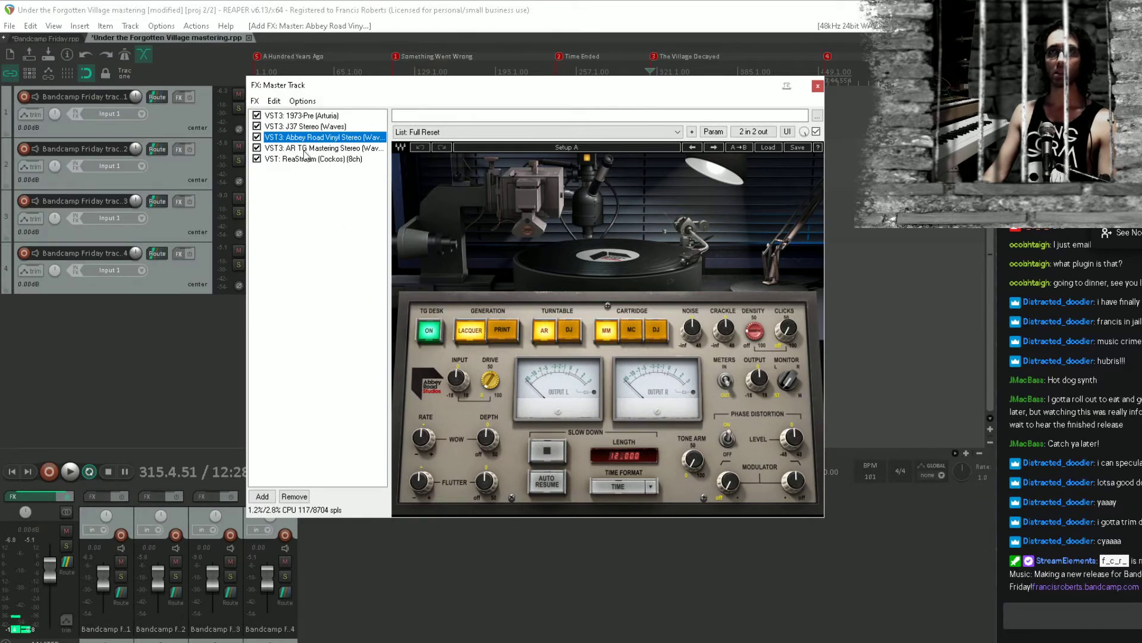
pyautogui.click(316, 116)
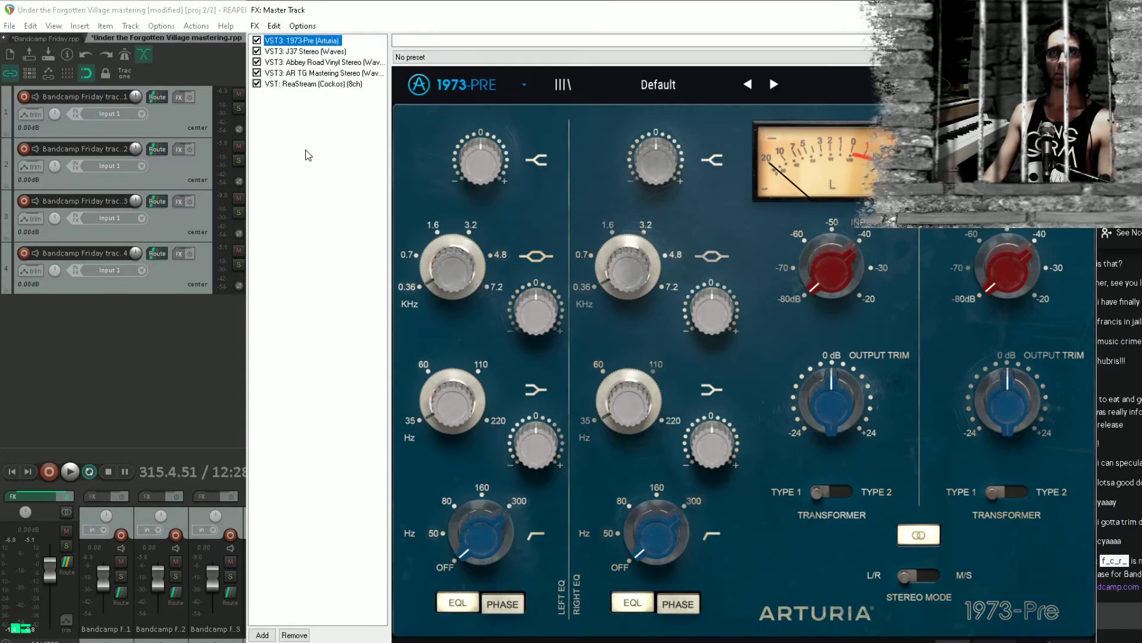
pyautogui.moveTo(318, 74); pyautogui.dragTo(319, 54)
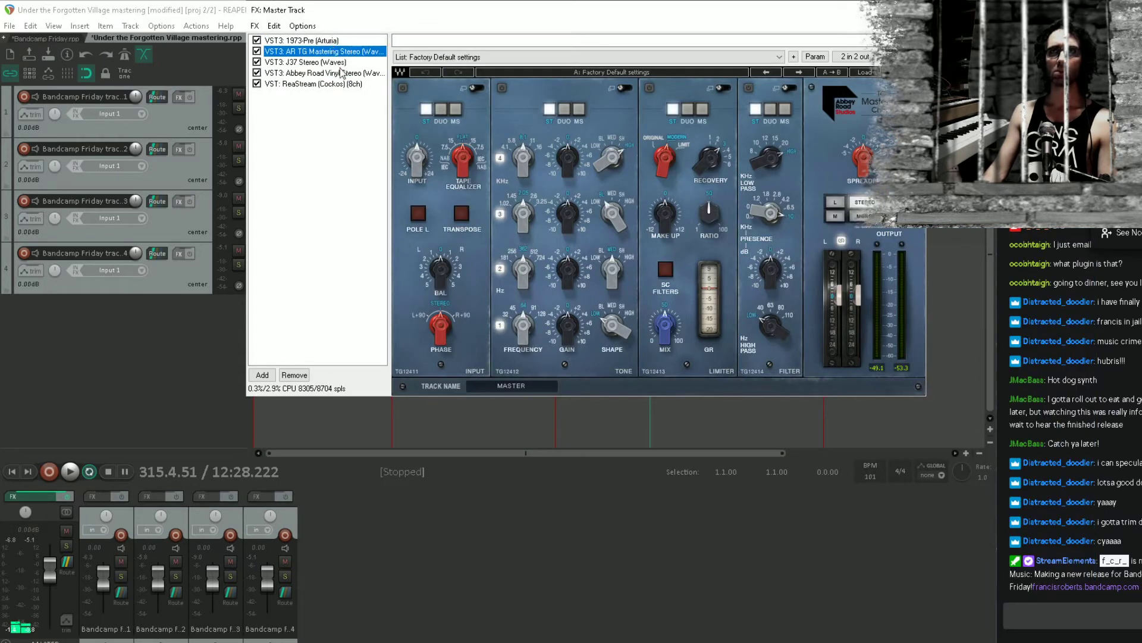
pyautogui.click(305, 65)
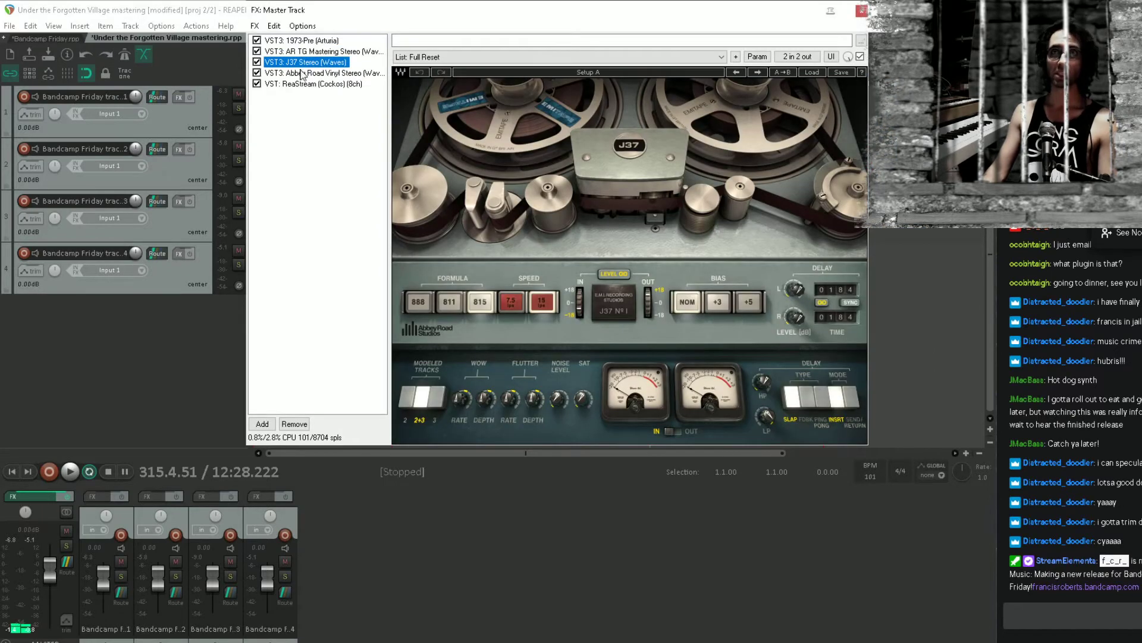
pyautogui.click(305, 74)
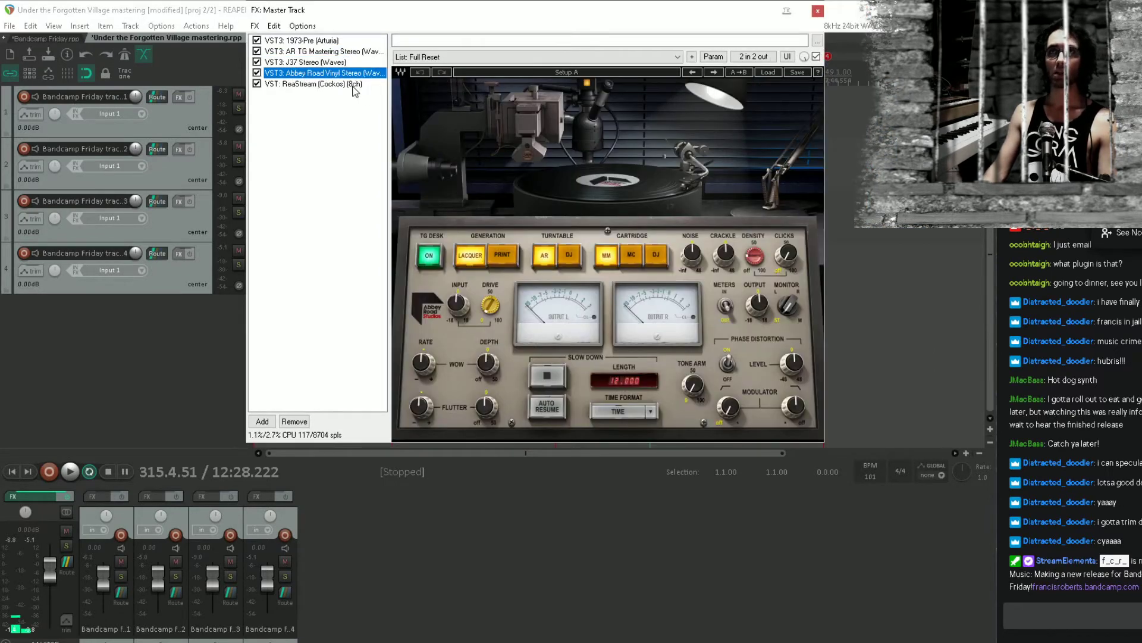
pyautogui.click(291, 85)
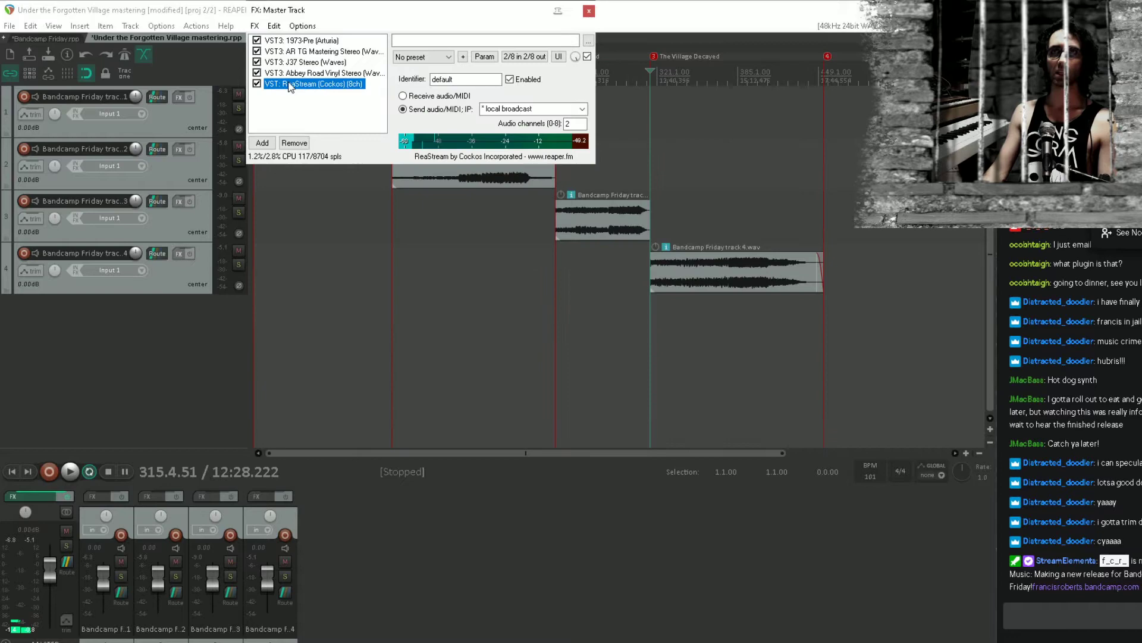
pyautogui.click(354, 74)
# Find the L3 MultiMaximizer Stereo plug-in and add it to the master chain between Abbey Road Vinyl Stereo and ReaStream
pyautogui.doubleClick(360, 126)
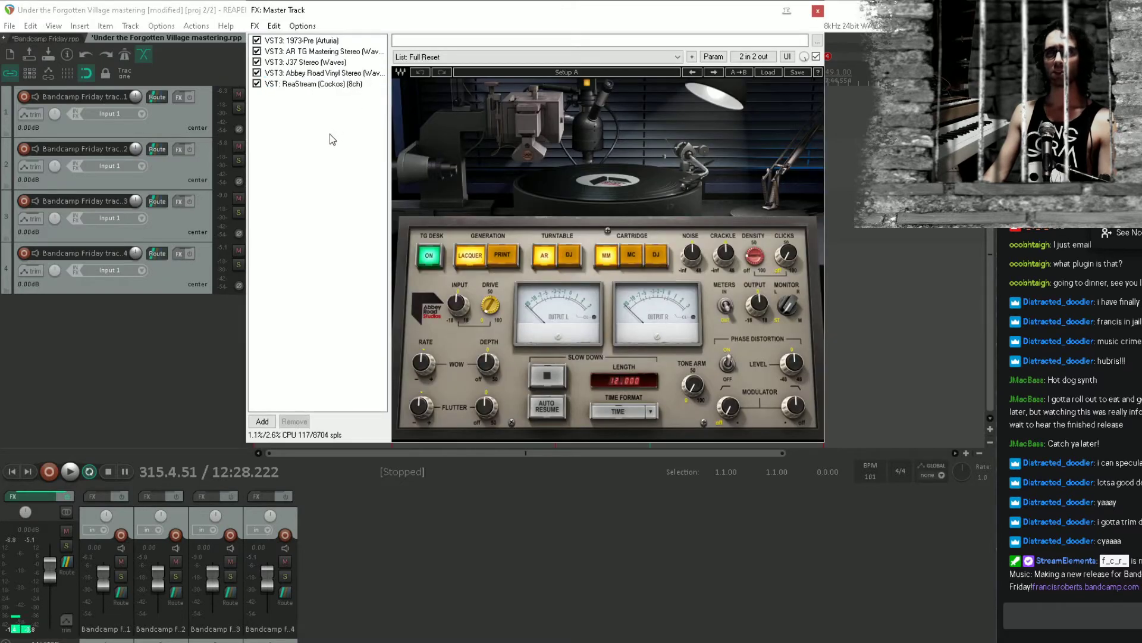
pyautogui.moveTo(747, 19); pyautogui.dragTo(364, 58)
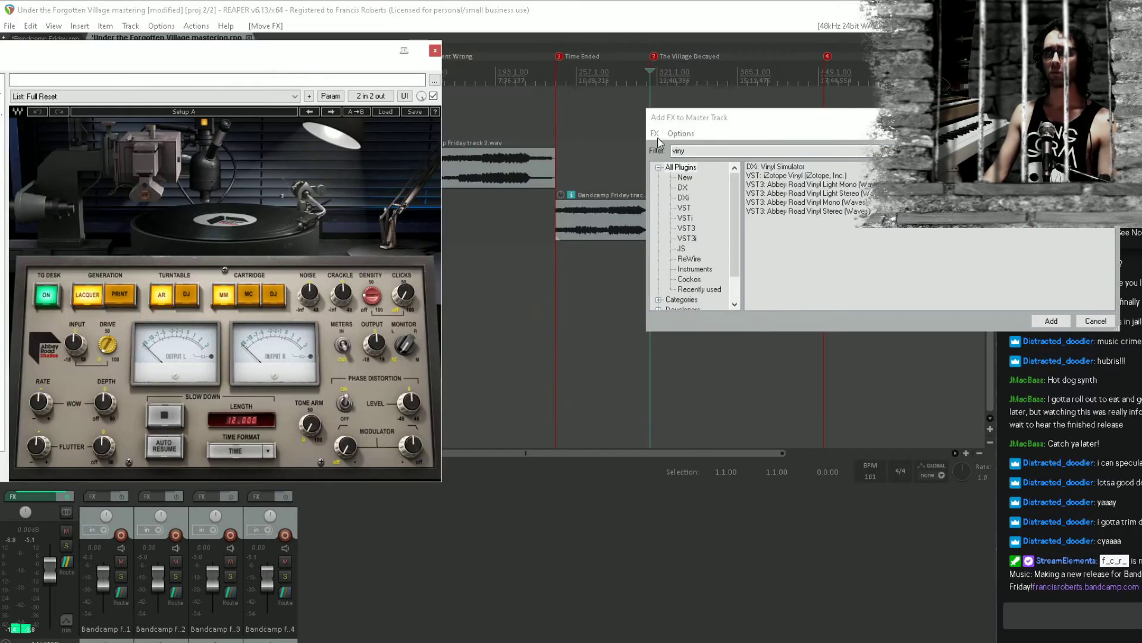
pyautogui.moveTo(730, 125); pyautogui.dragTo(570, 127)
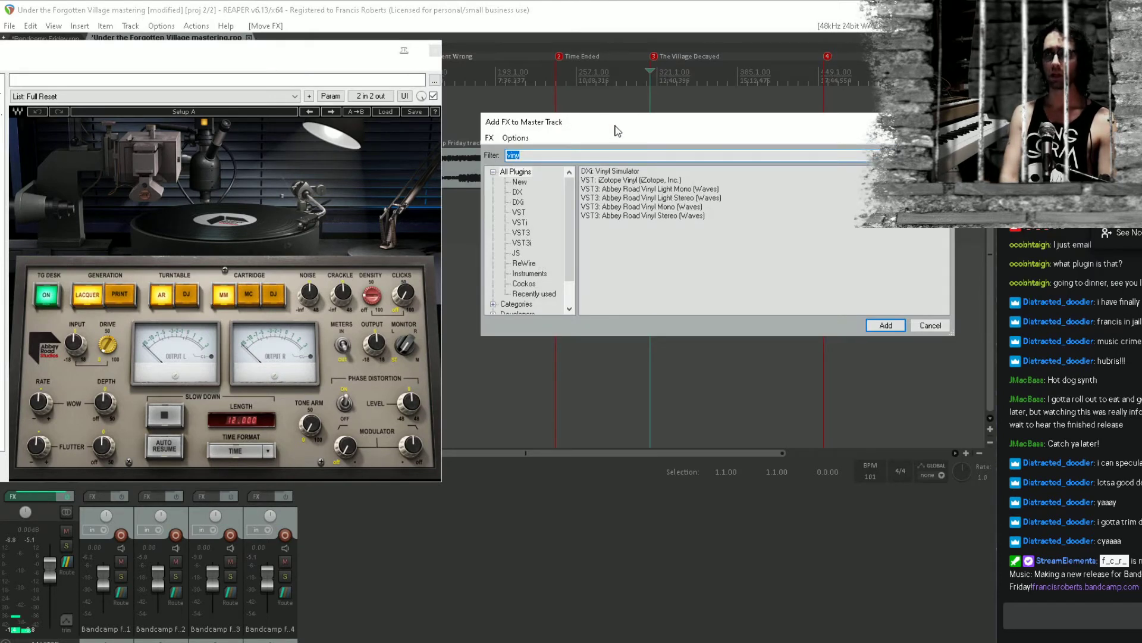
pyautogui.write('mult')
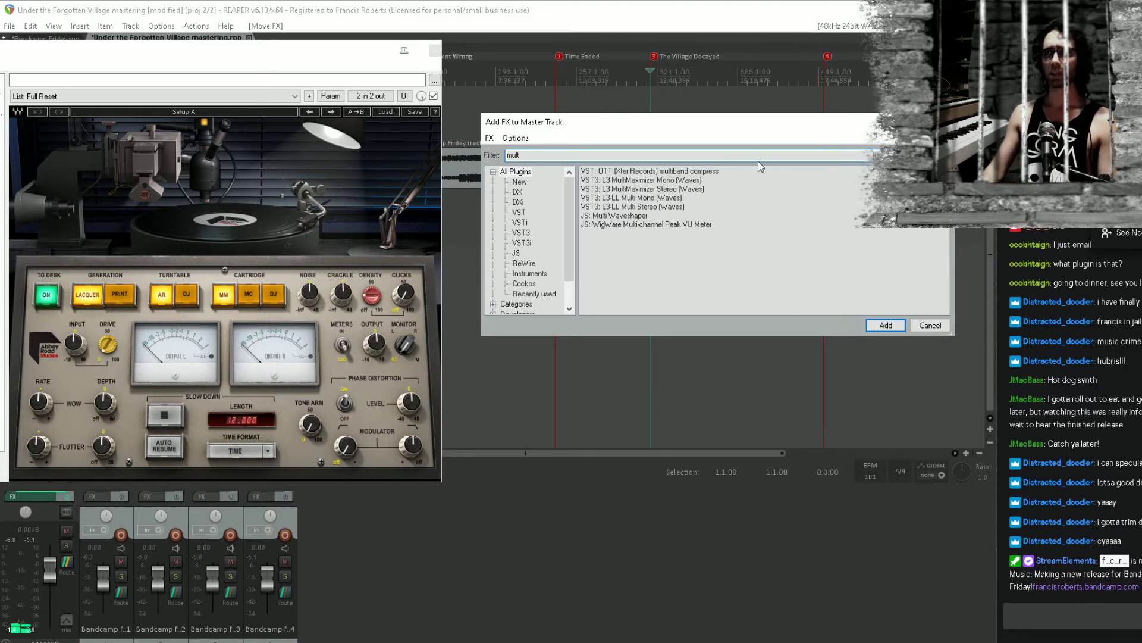
pyautogui.click(681, 189)
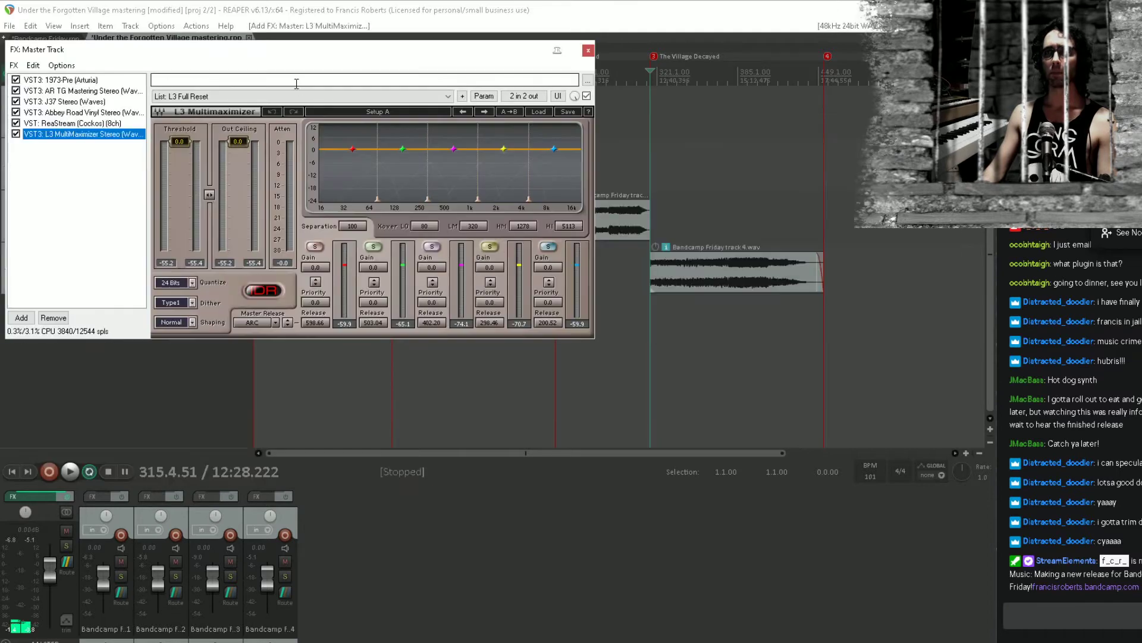
pyautogui.moveTo(298, 57); pyautogui.dragTo(532, 97)
pyautogui.moveTo(312, 174); pyautogui.dragTo(337, 166)
# Add Youlean Loudness Meter 2 from the new plug-ins between L3 MultiMaximizer and ReaStream, and close the plug-in browser
pyautogui.doubleClick(305, 251)
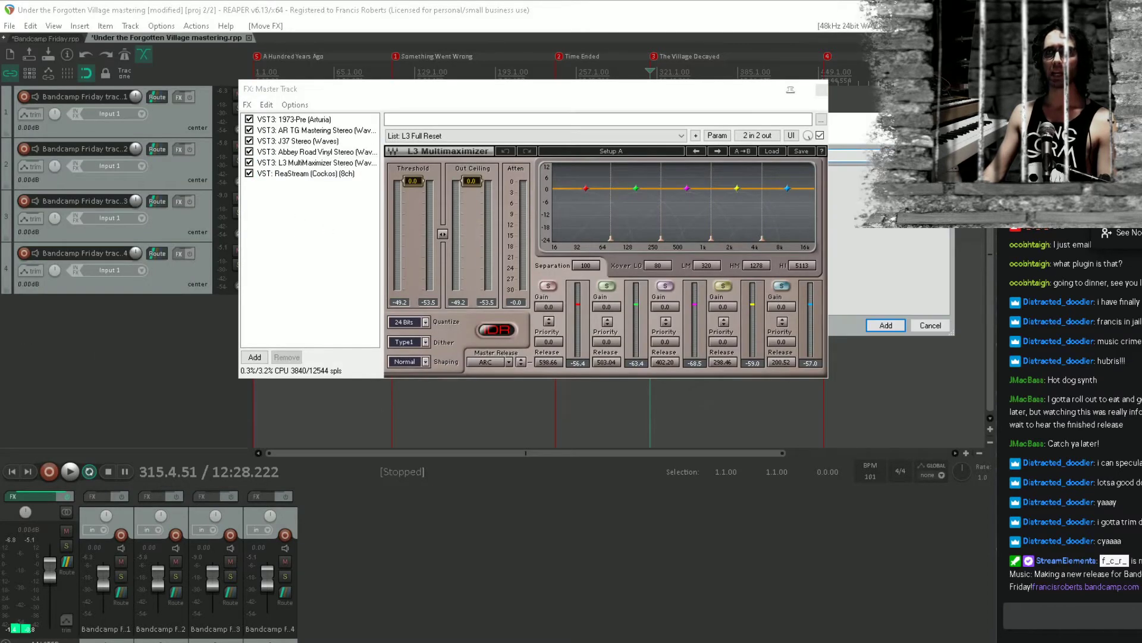
pyautogui.moveTo(735, 94); pyautogui.dragTo(652, 336)
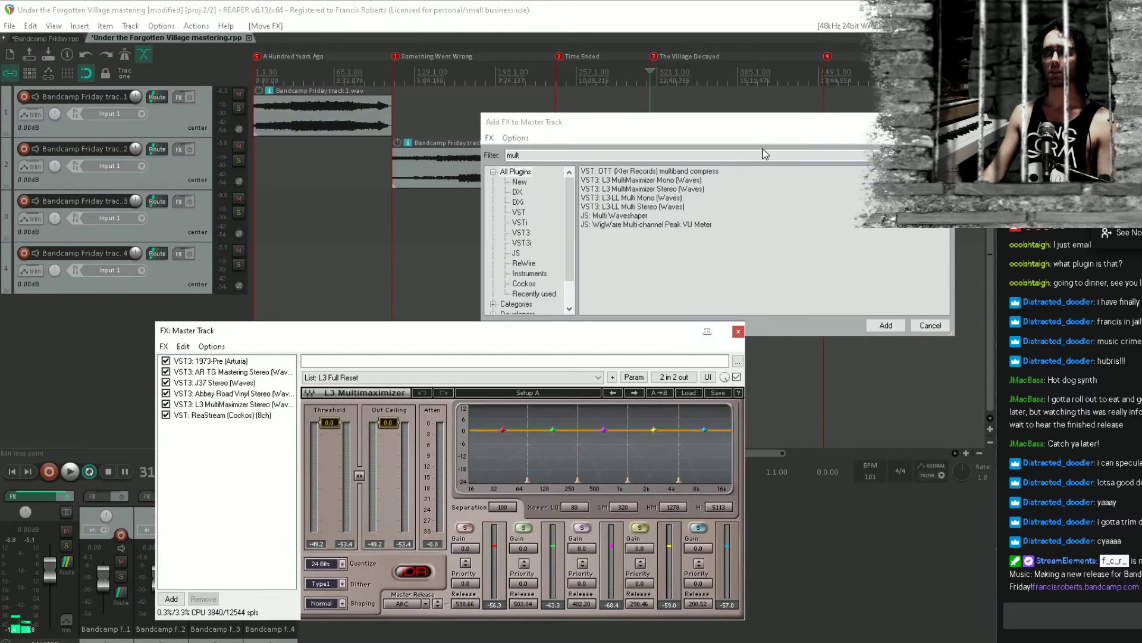
pyautogui.click(560, 154)
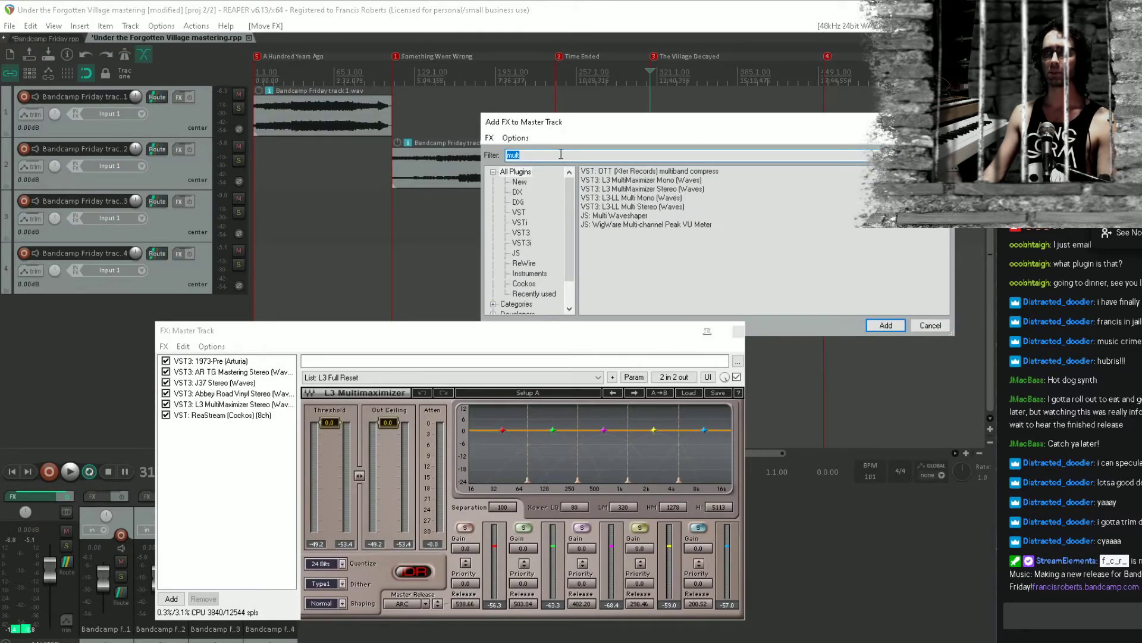
pyautogui.press('BackSpace')
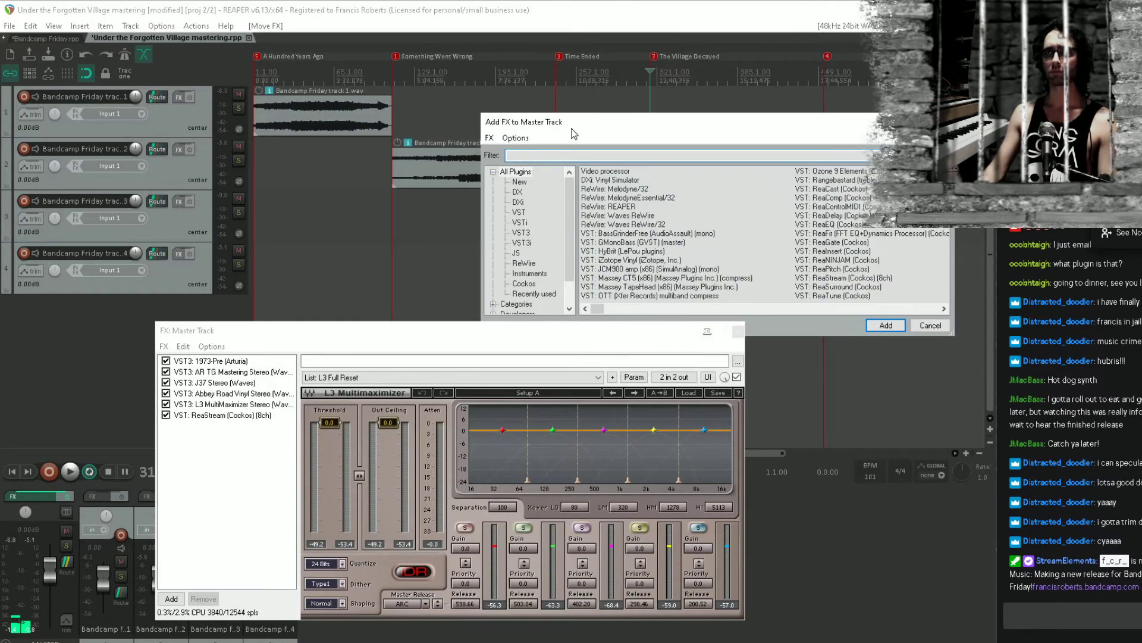
pyautogui.moveTo(572, 132); pyautogui.dragTo(531, 101)
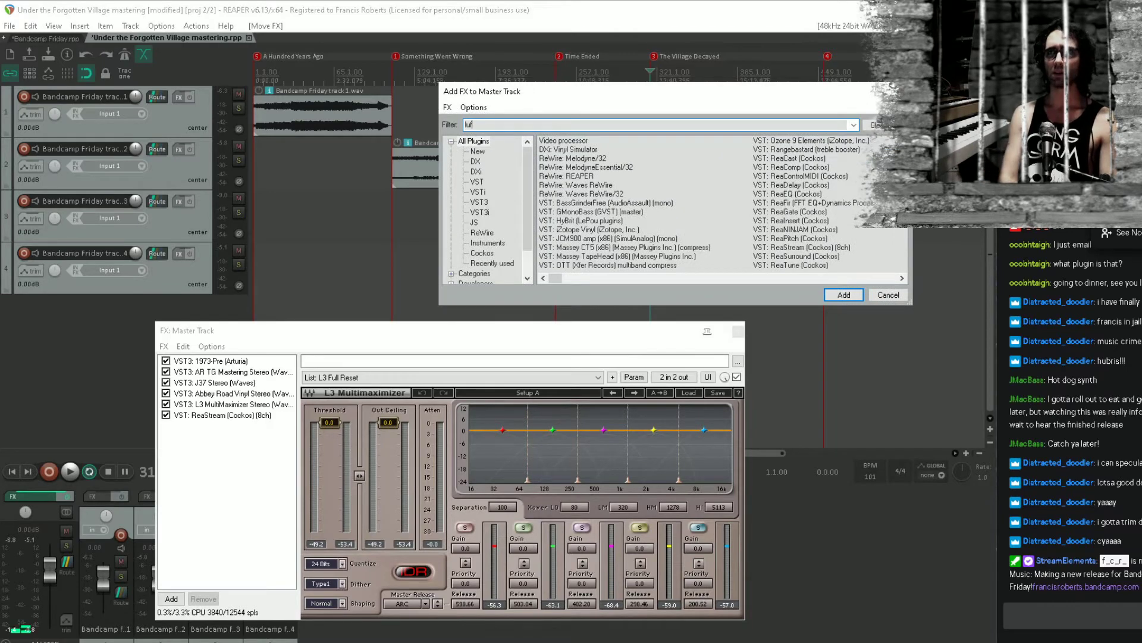
pyautogui.write('luf')
pyautogui.press('BackSpace')
pyautogui.press('BackSpace')
pyautogui.press('BackSpace')
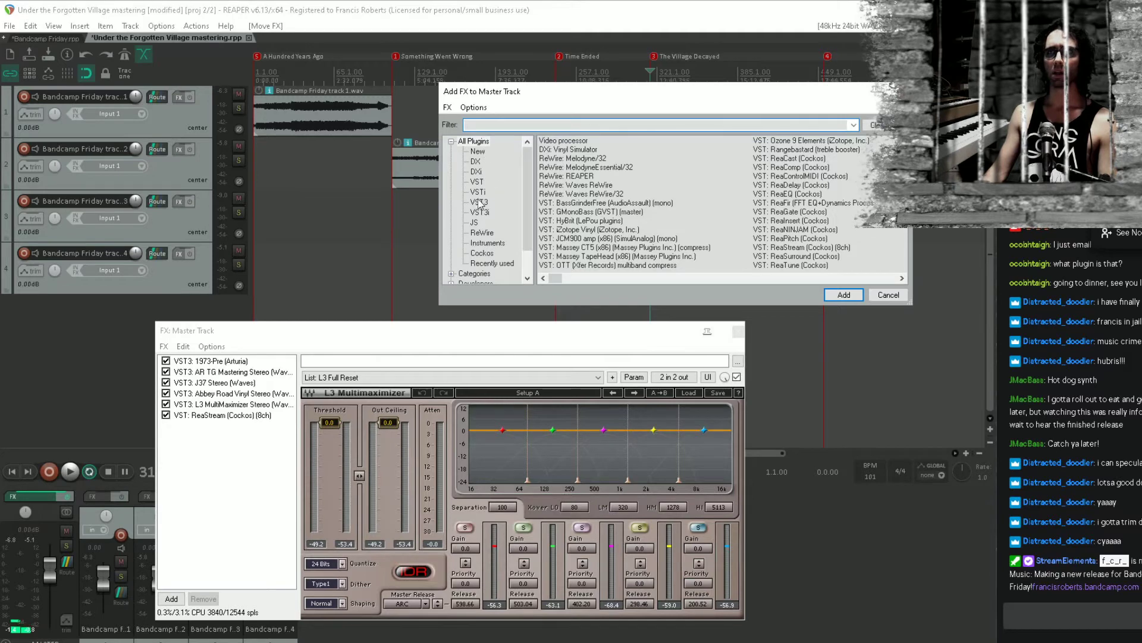
pyautogui.click(479, 151)
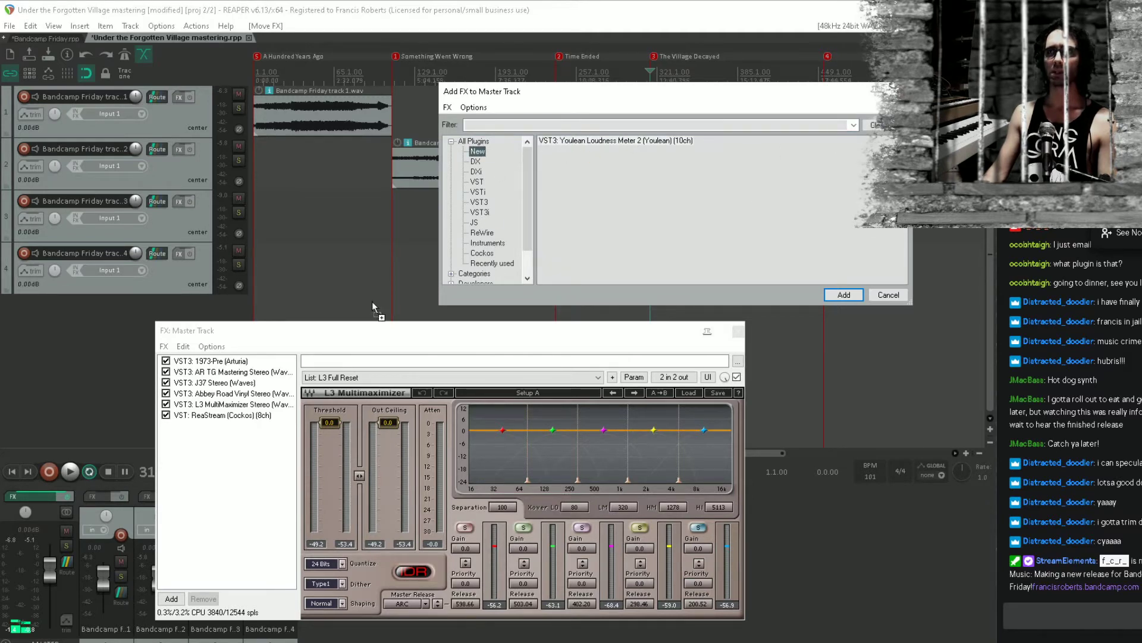
pyautogui.moveTo(372, 306); pyautogui.dragTo(223, 411)
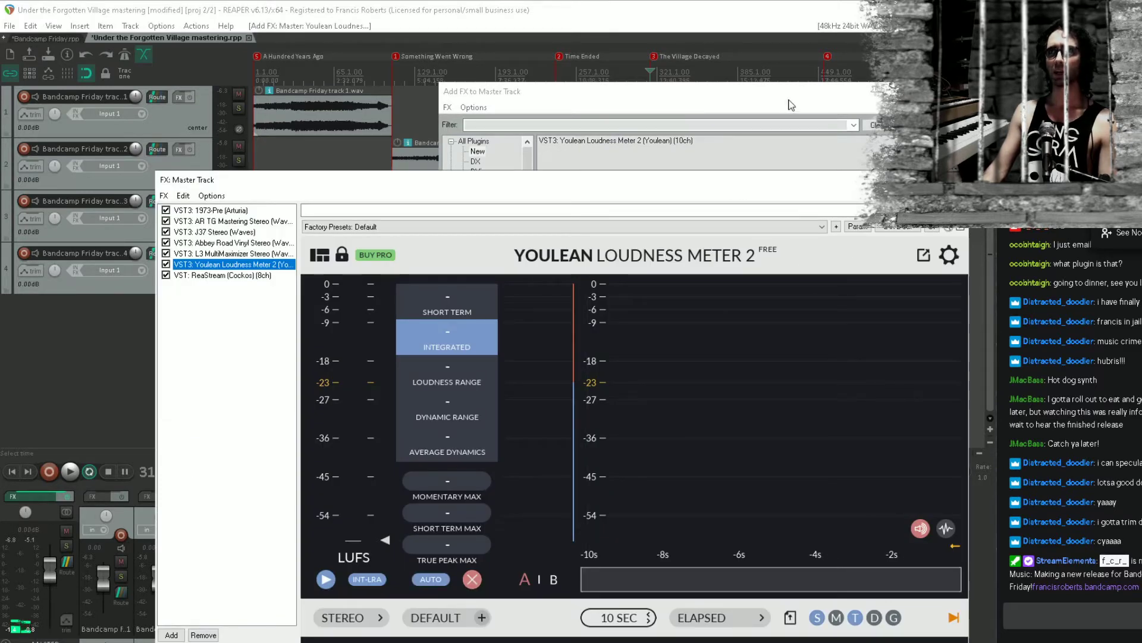
pyautogui.click(896, 91)
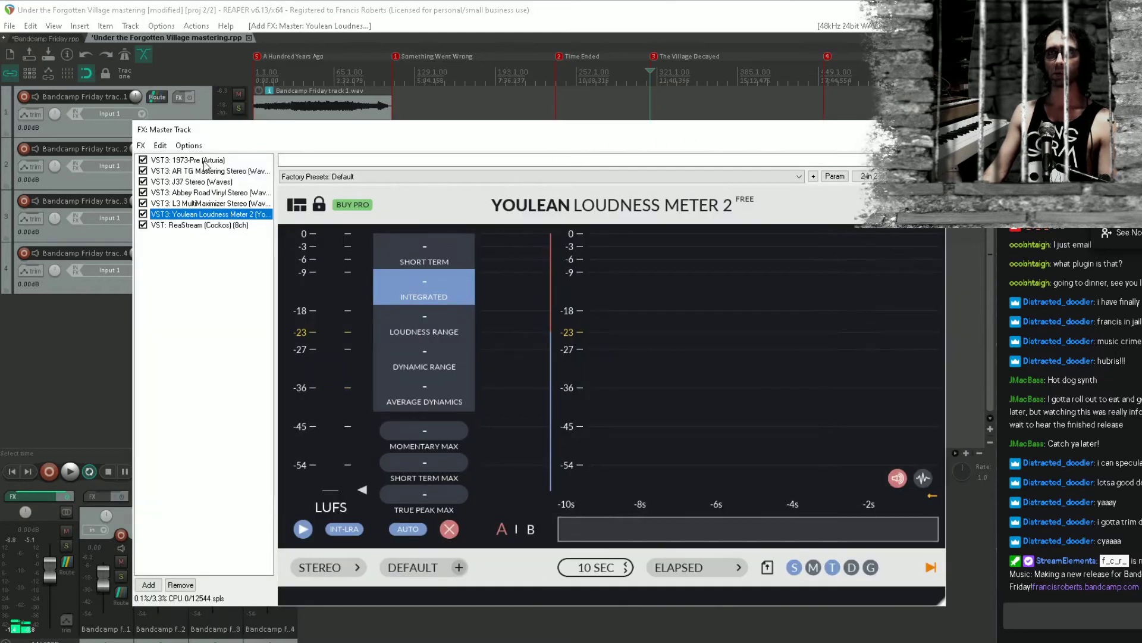
# Load the Extreme Analog preset in L3 MultiMaximizer and set its output ceiling to -0.2
pyautogui.click(207, 160)
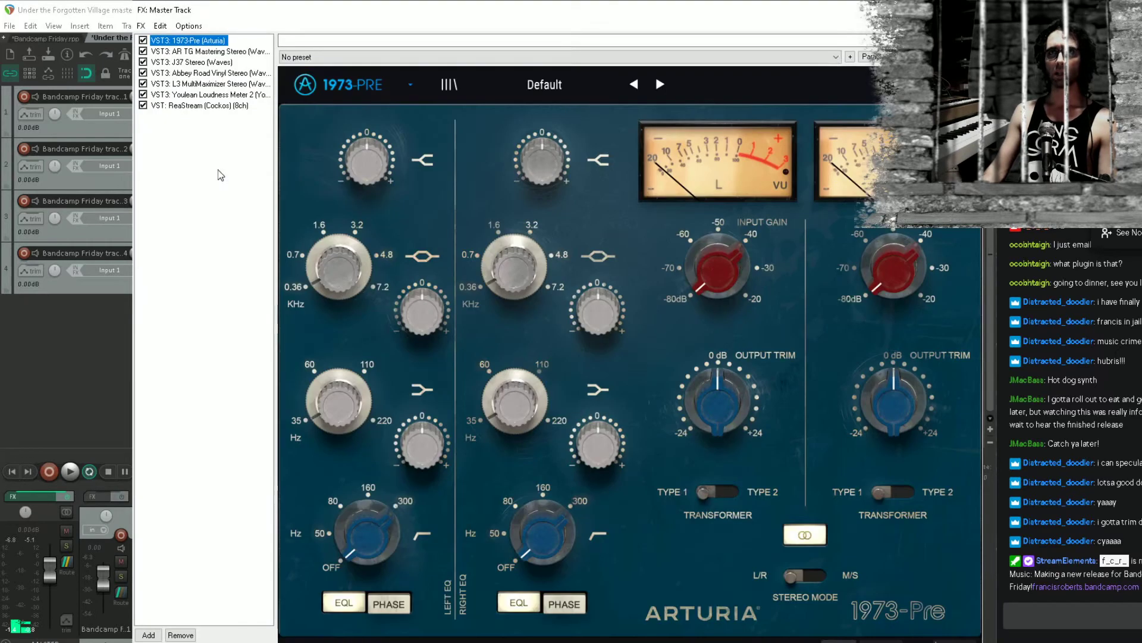
pyautogui.moveTo(300, 17); pyautogui.dragTo(303, 170)
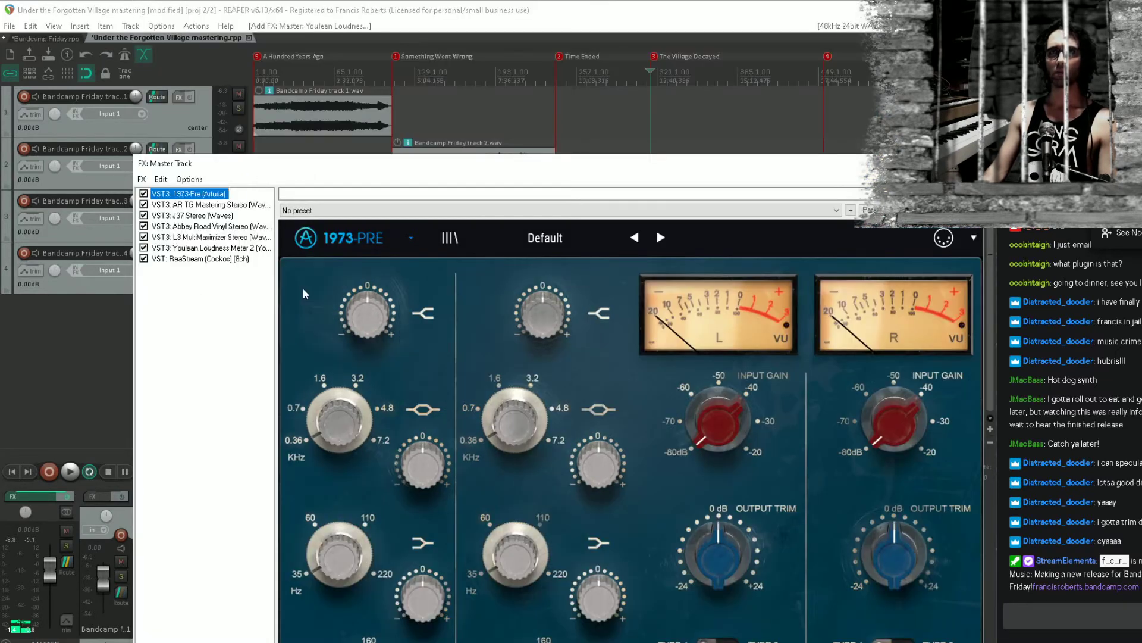
pyautogui.click(219, 238)
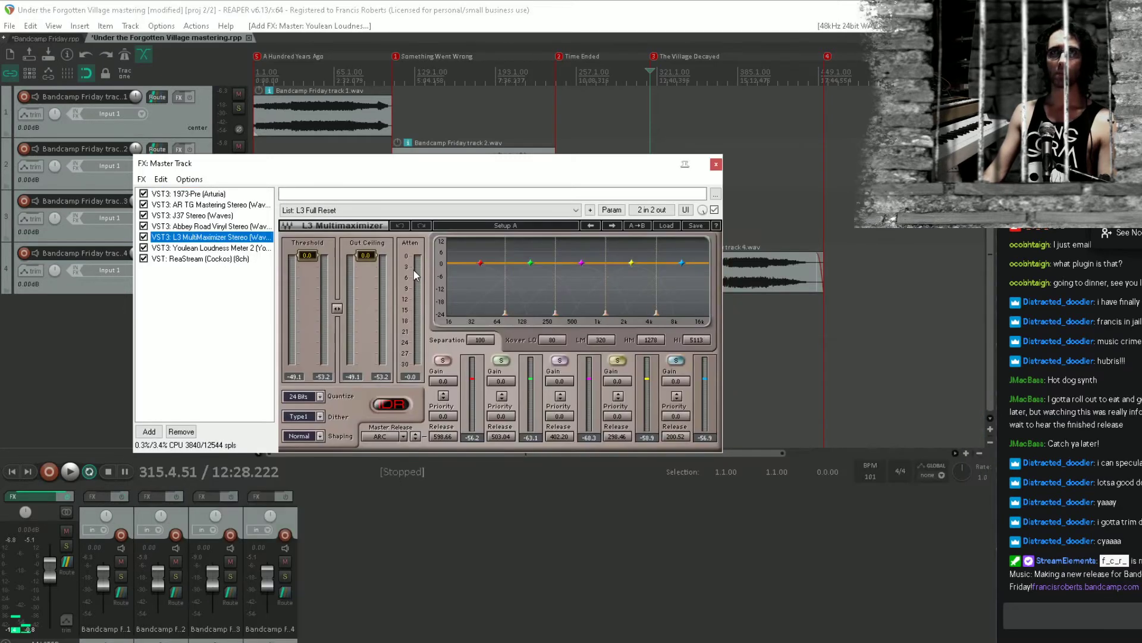
pyautogui.click(468, 209)
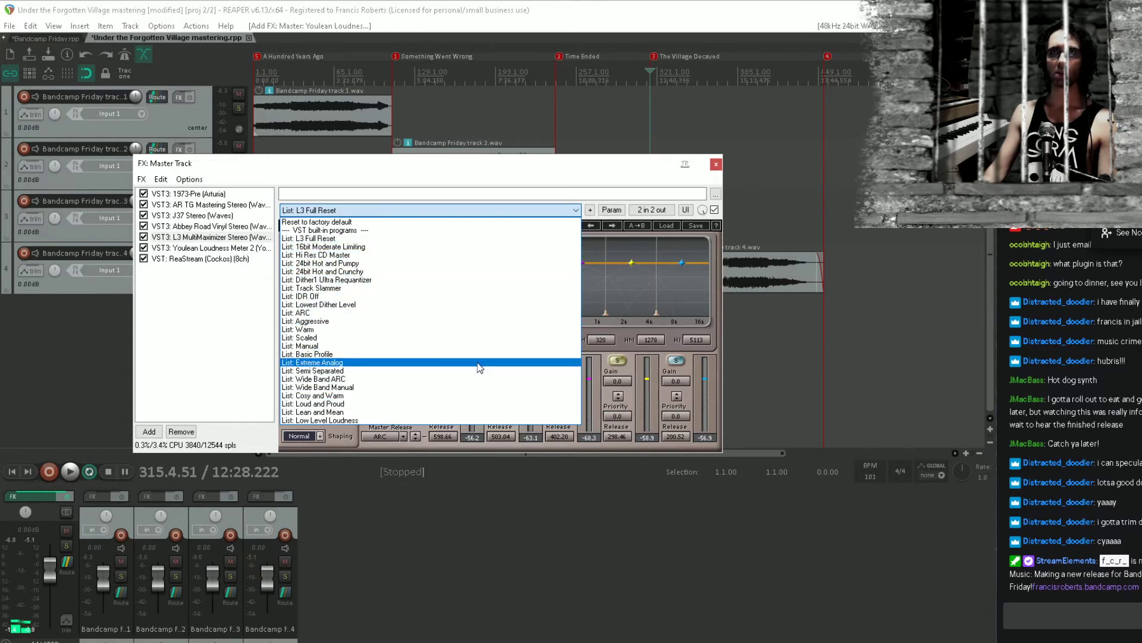
pyautogui.click(480, 364)
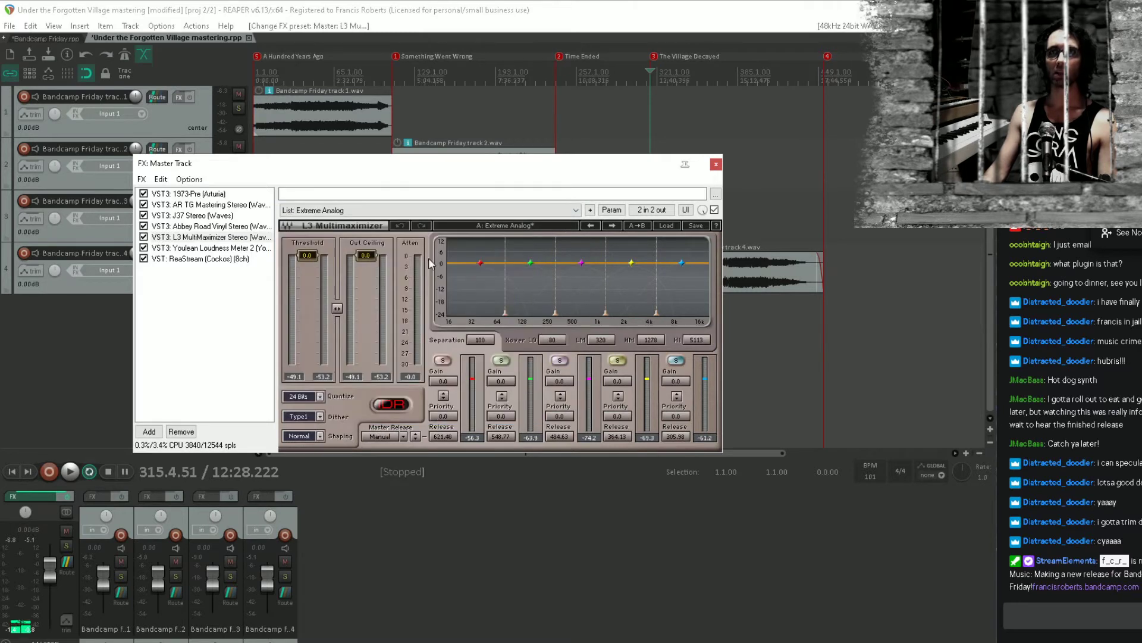
pyautogui.moveTo(378, 255); pyautogui.dragTo(304, 253)
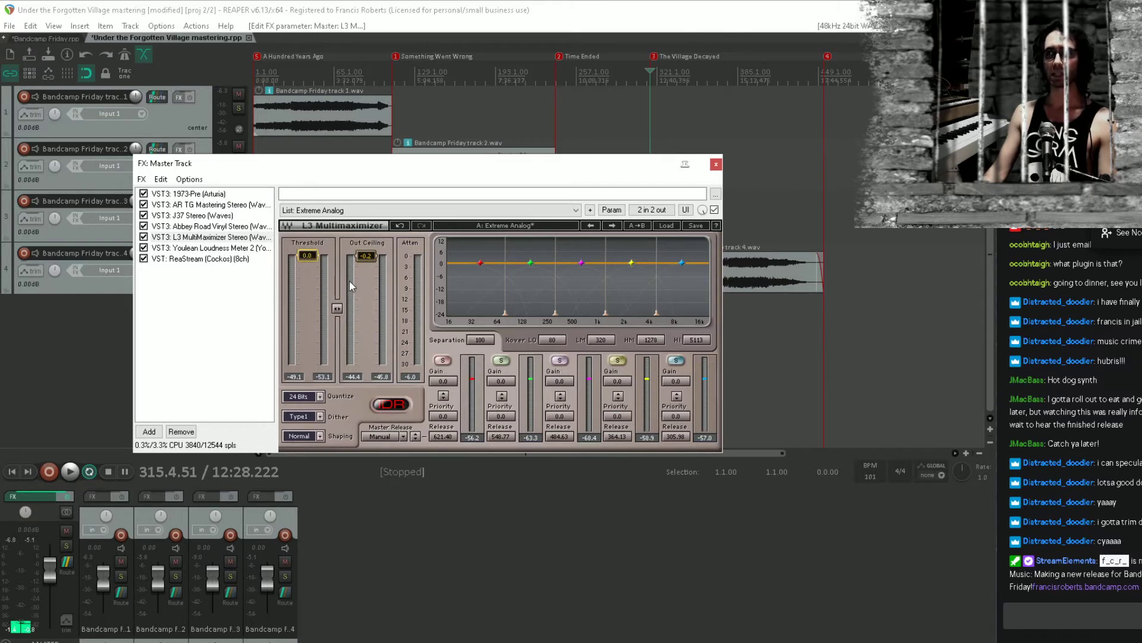
# Load the Mastering-Starting Point preset in Abbey Road Vinyl Stereo and turn its clicks off
pyautogui.click(206, 238)
pyautogui.click(223, 227)
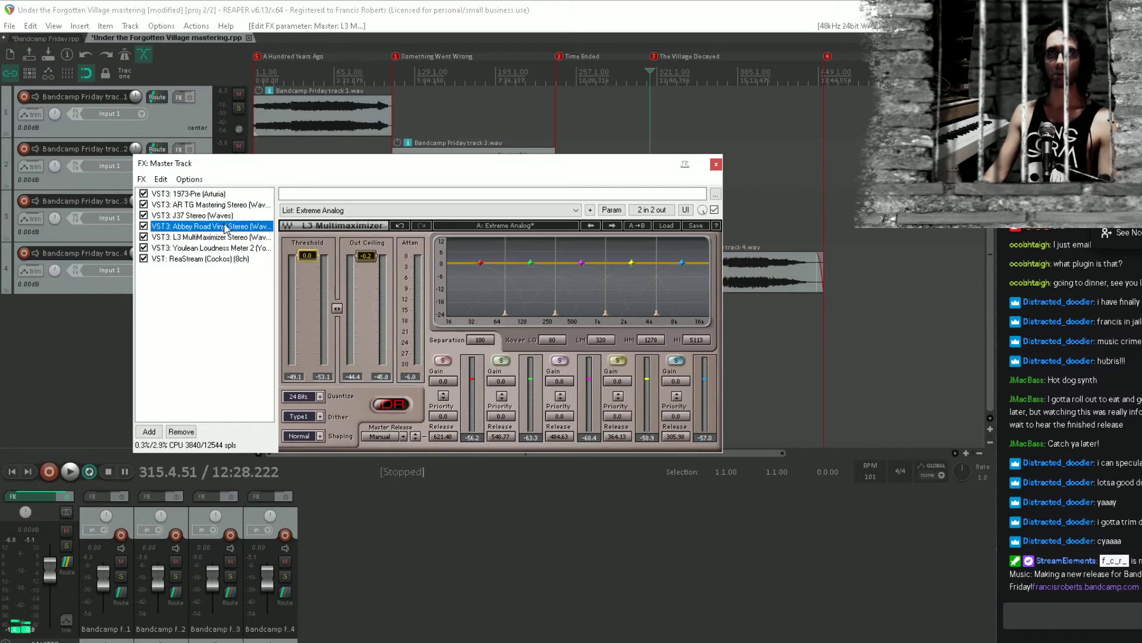
pyautogui.click(530, 212)
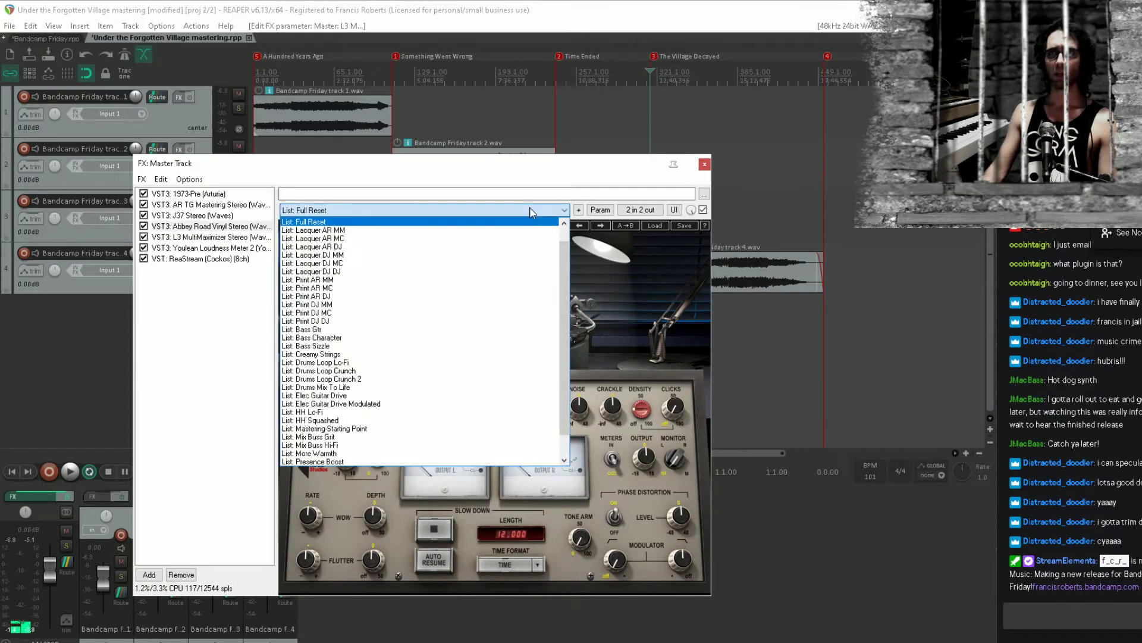
pyautogui.click(443, 429)
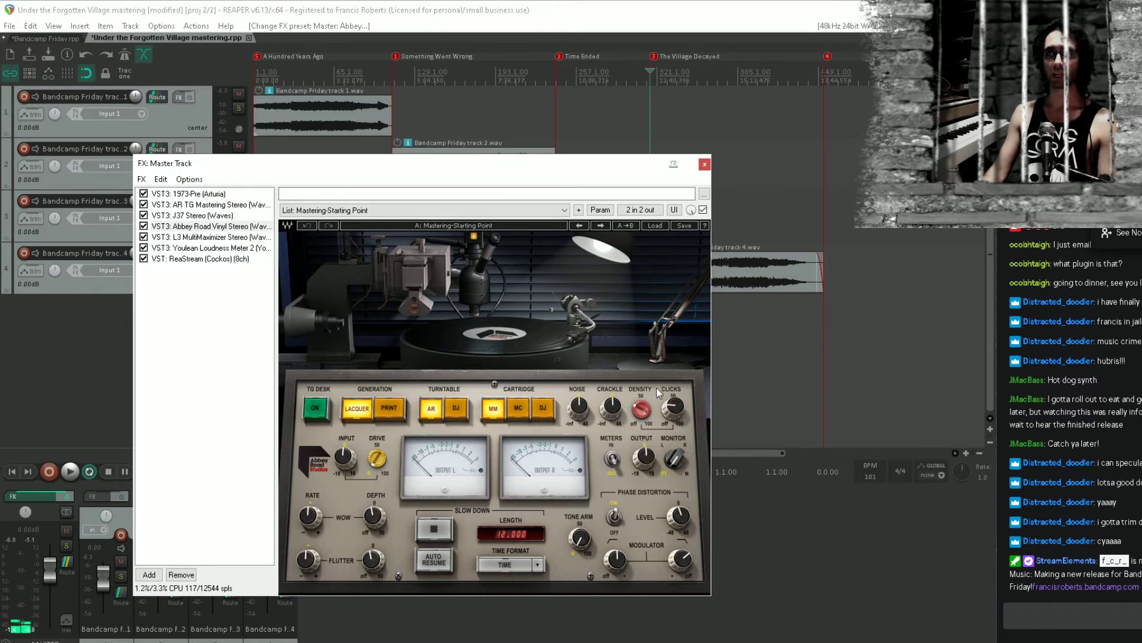
pyautogui.moveTo(673, 409); pyautogui.dragTo(673, 419)
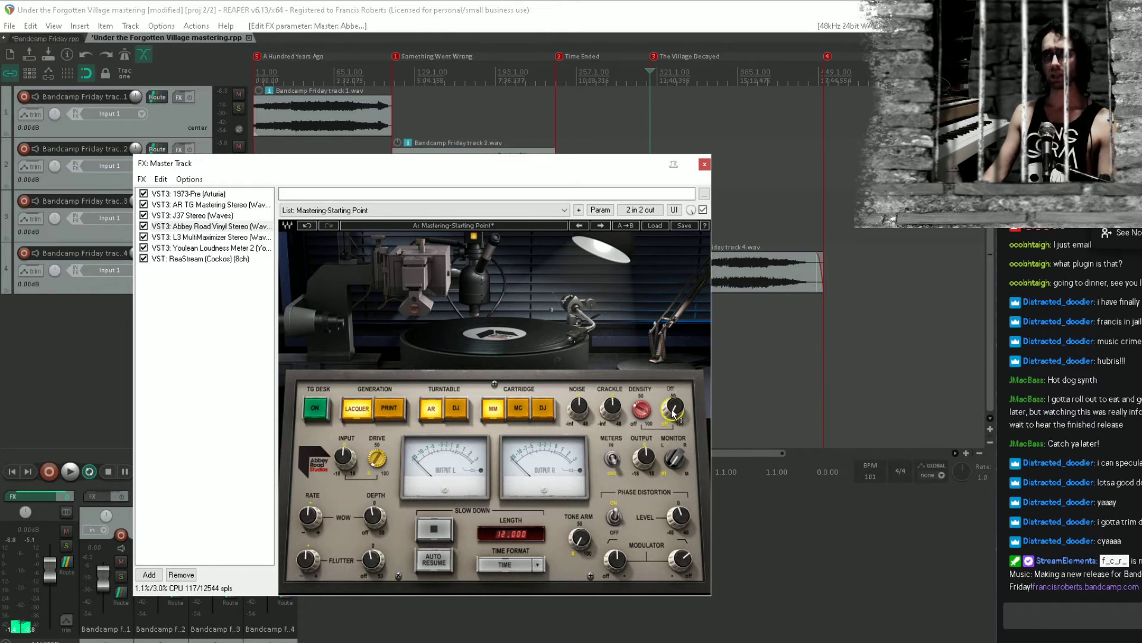
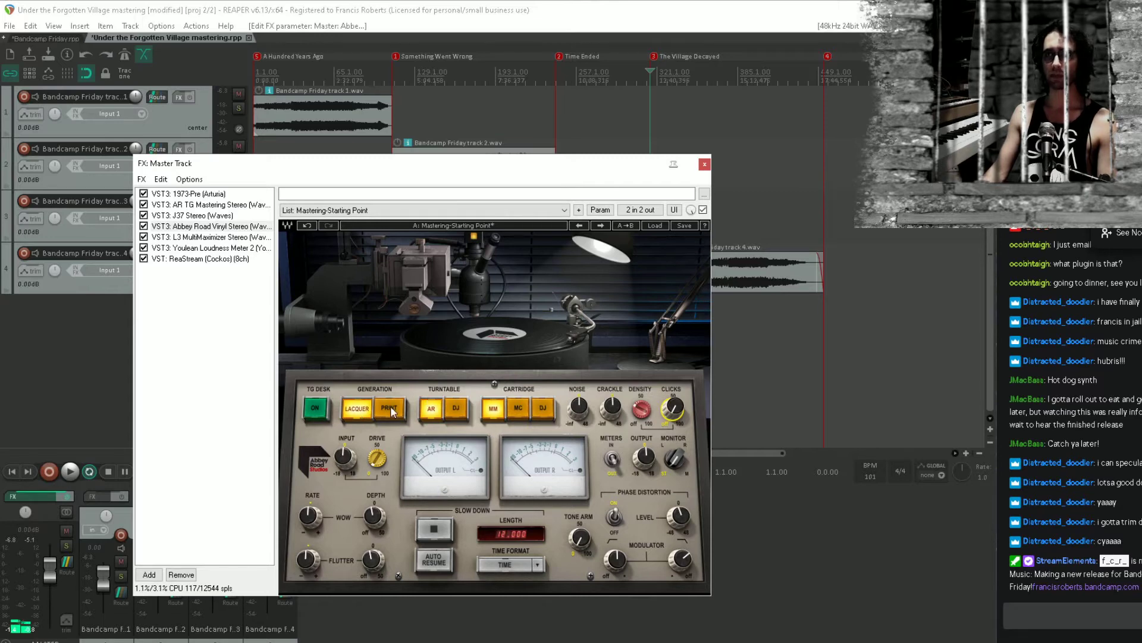
# Load the Mastering Hi Freq Smoothing Round Bottom (Stereo) preset in the J37 Stereo plug-in
pyautogui.click(213, 216)
pyautogui.click(391, 210)
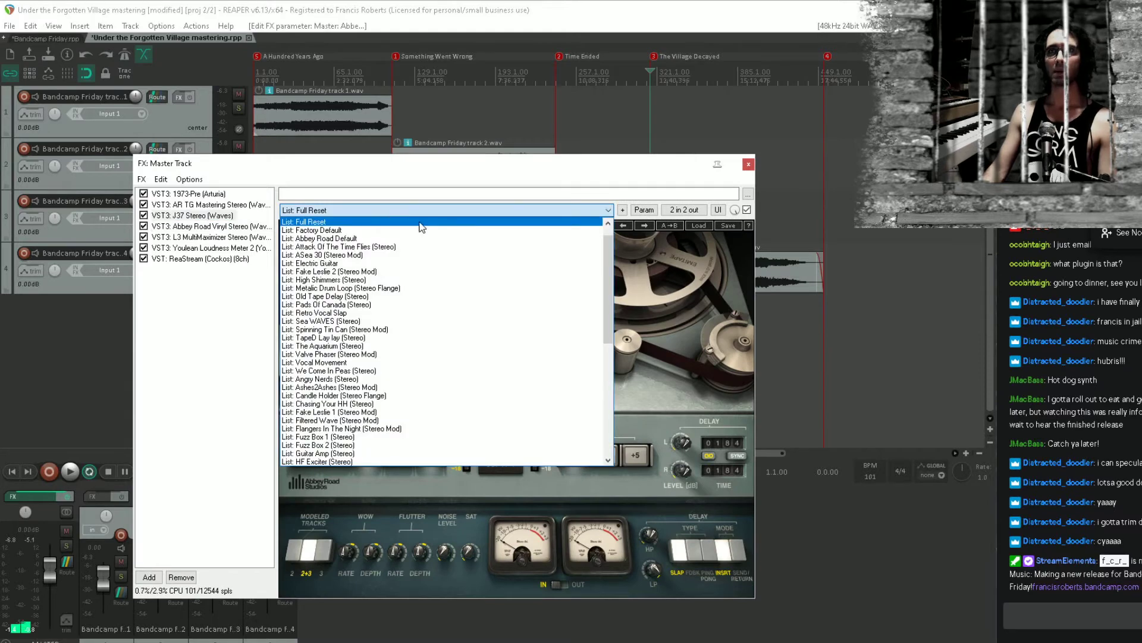
pyautogui.scroll(-8, 438, 352)
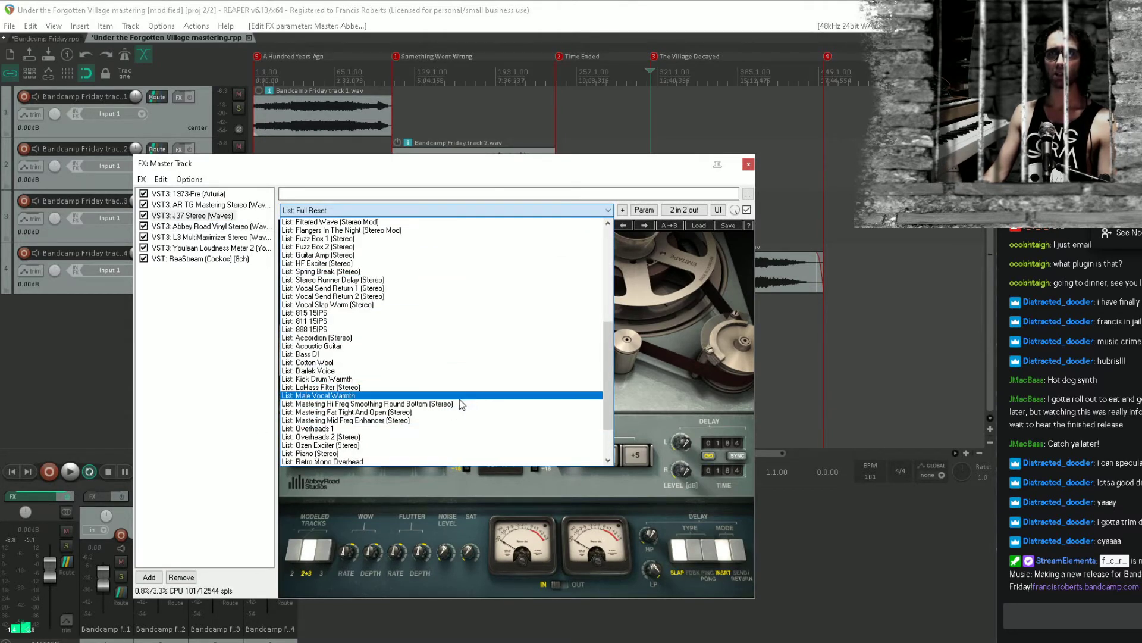
pyautogui.click(488, 406)
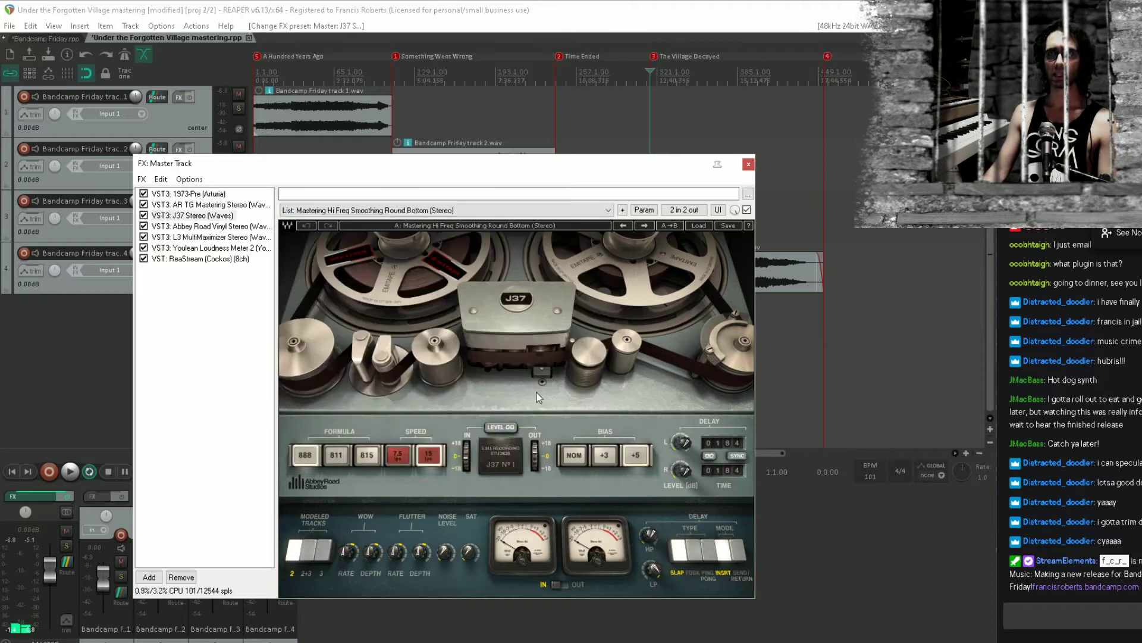
# Compare the J37 tape formulas and speeds, setting the formula to 888 and the speed to 7.5
pyautogui.click(357, 455)
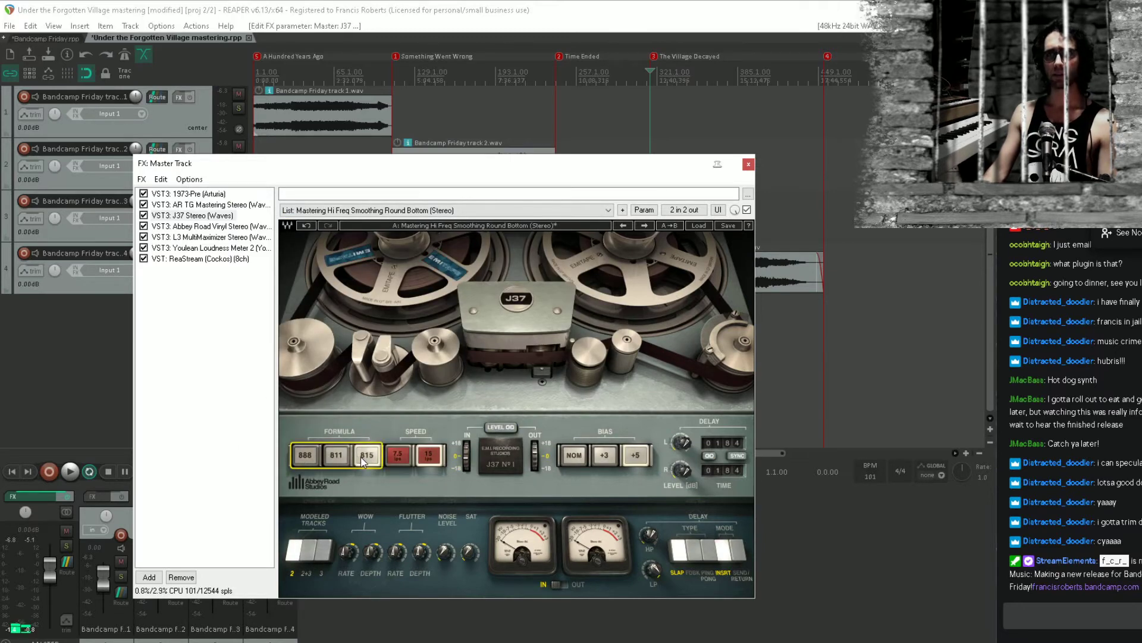
pyautogui.click(315, 457)
pyautogui.click(369, 458)
pyautogui.click(317, 464)
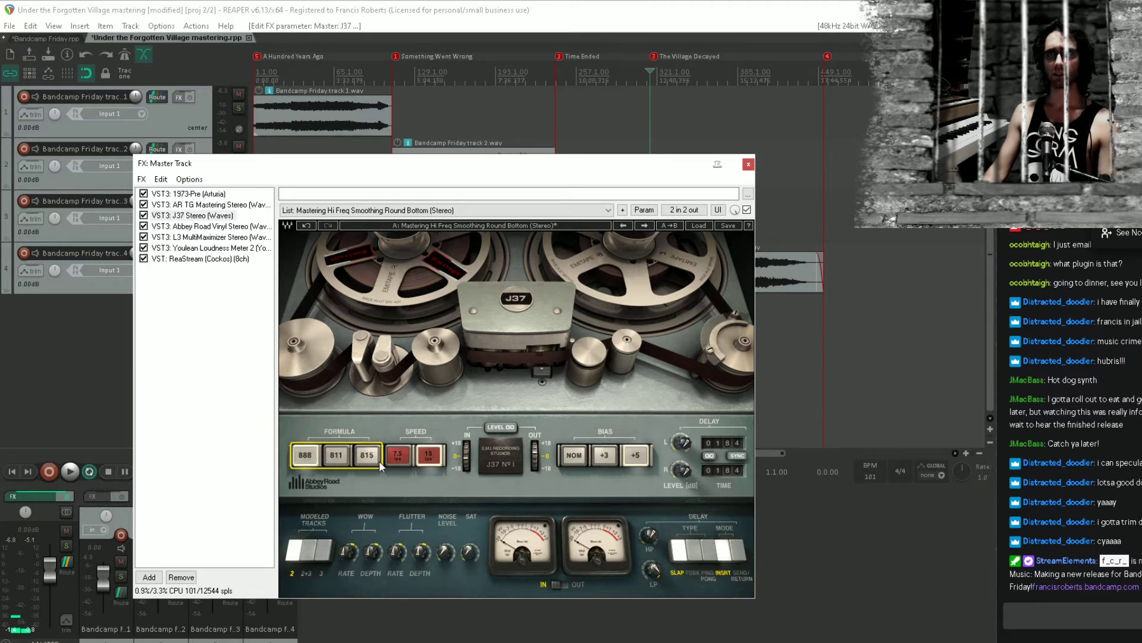
pyautogui.click(398, 461)
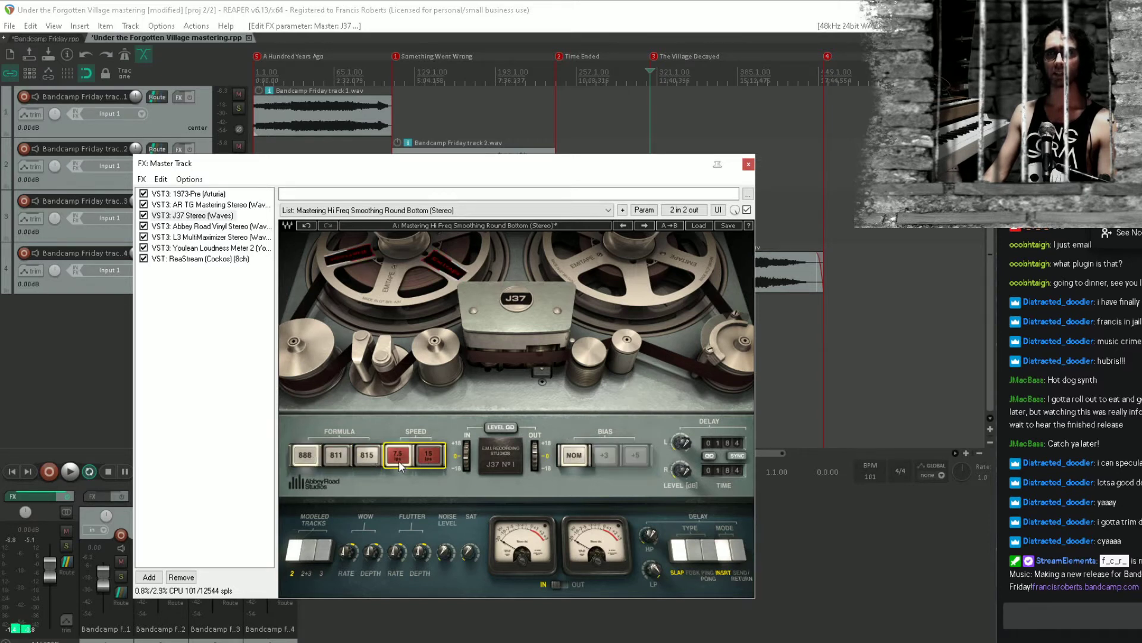
pyautogui.click(419, 455)
pyautogui.click(402, 457)
pyautogui.click(169, 337)
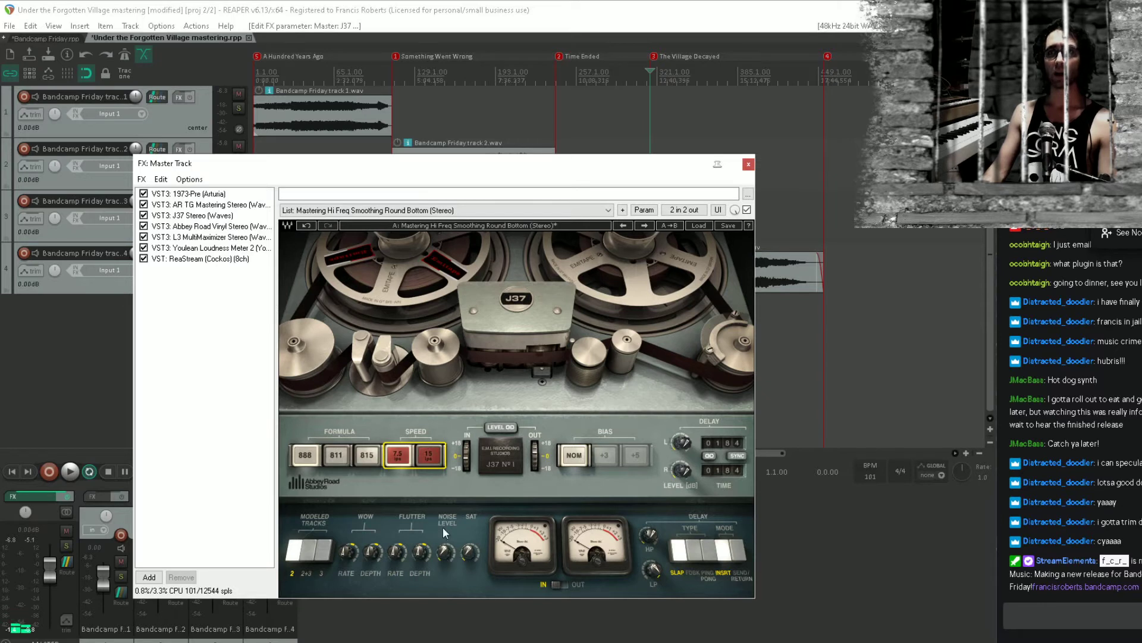
# Adjust the noise level of the J37 tape plug-in and save the project
pyautogui.moveTo(443, 527); pyautogui.dragTo(445, 551)
pyautogui.click(454, 538)
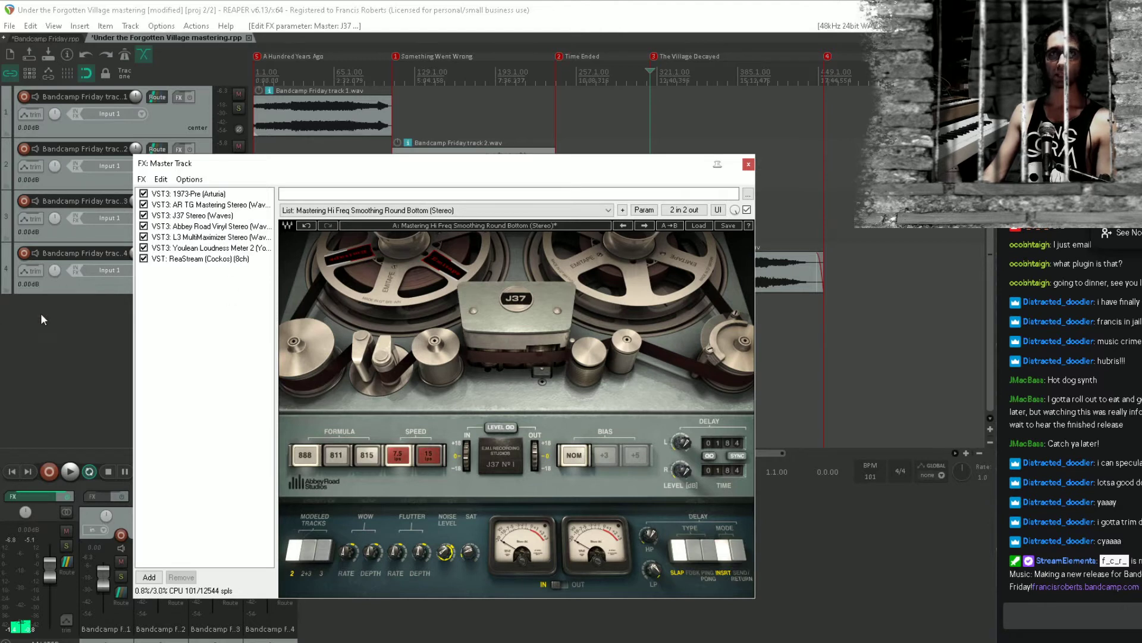
pyautogui.click(101, 326)
pyautogui.hotkey('ctrl', 's')
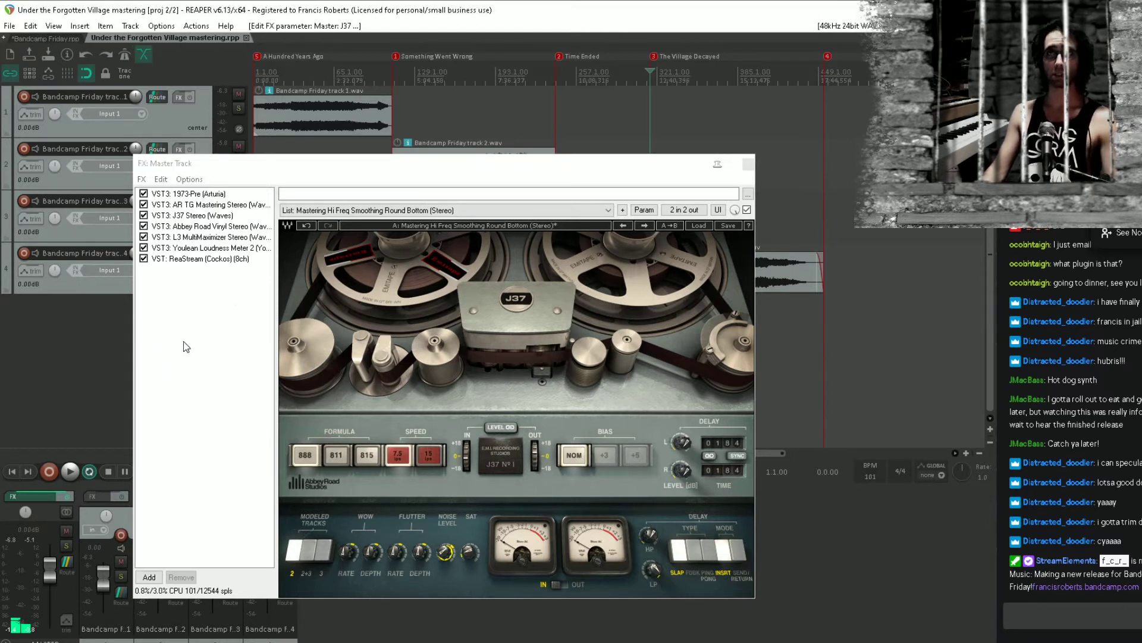
# Load the Analog Air preset in the 1973-Pre plug-in and raise the high-pass filter to 50 Hz on both channels
pyautogui.click(220, 207)
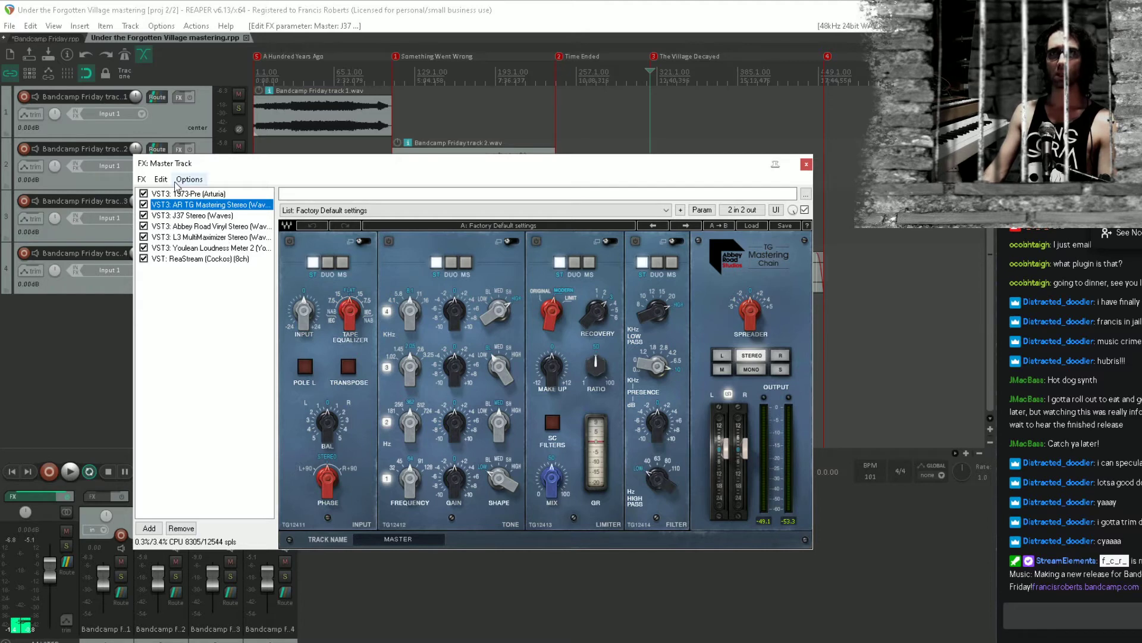
pyautogui.click(194, 194)
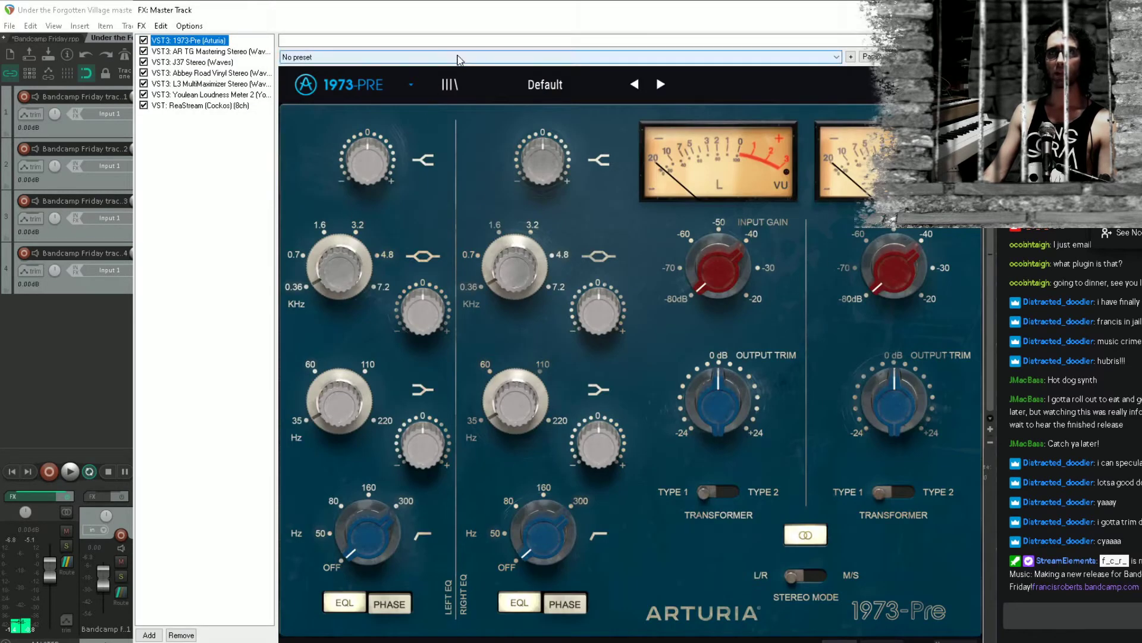
pyautogui.click(458, 54)
pyautogui.click(530, 103)
pyautogui.click(545, 84)
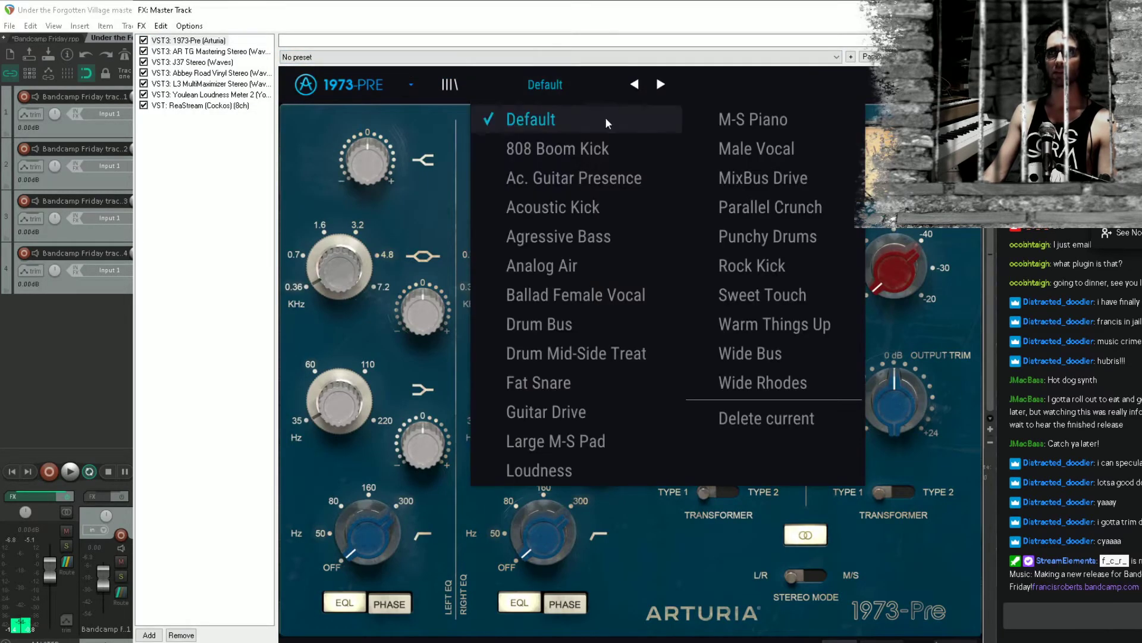
pyautogui.click(585, 266)
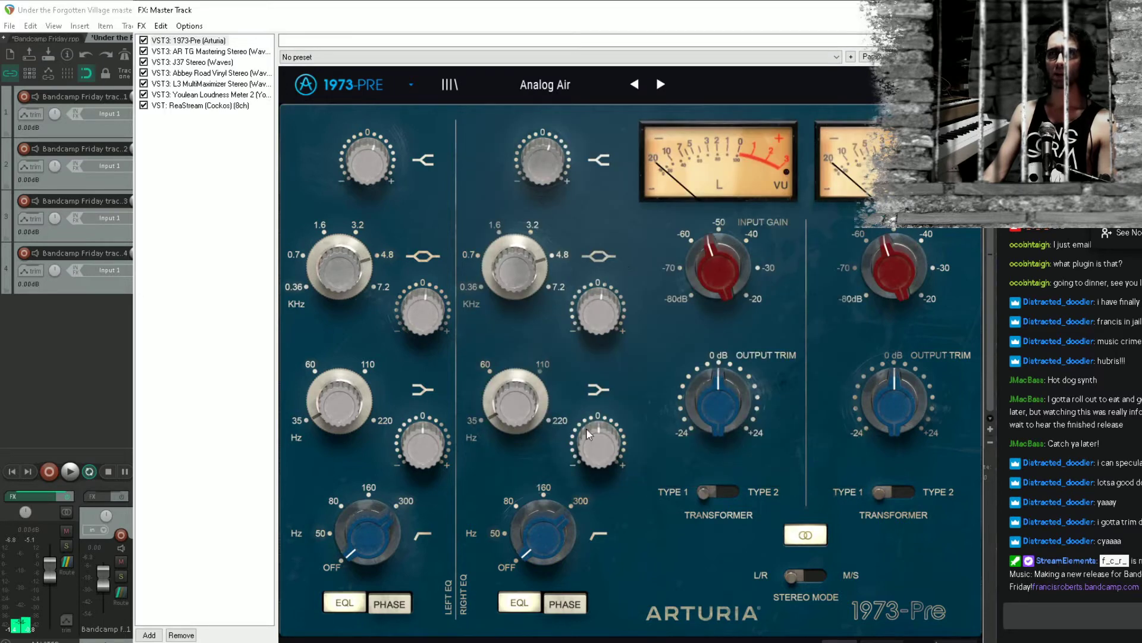
pyautogui.moveTo(531, 544); pyautogui.dragTo(506, 544)
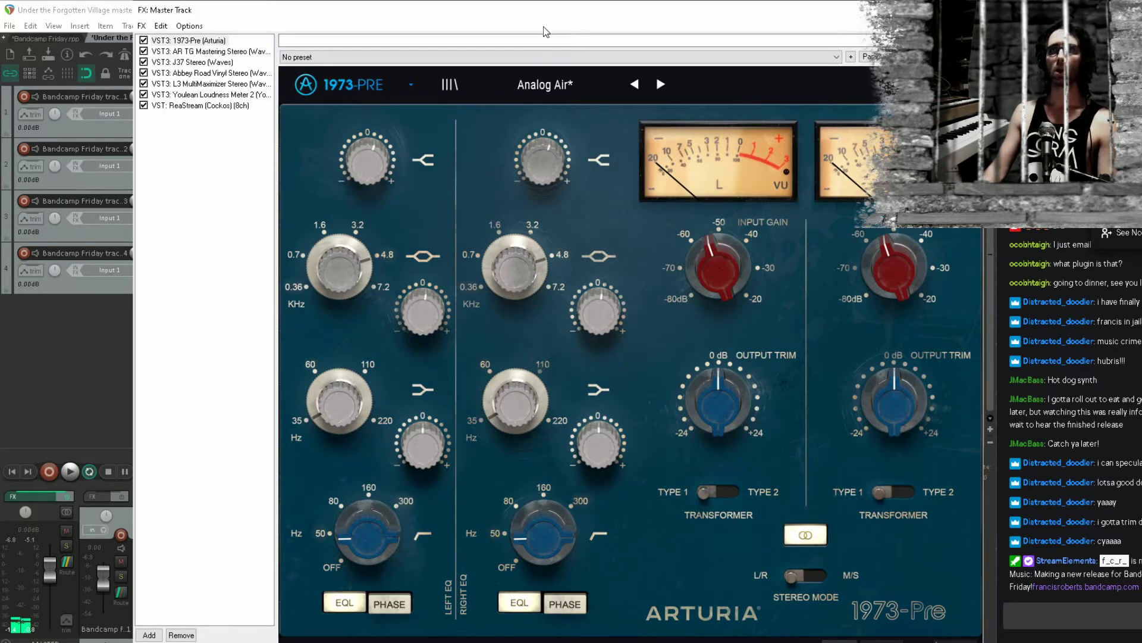
# Save the project and audition passages of the first three songs while watching the 1973-Pre VU meters
pyautogui.moveTo(544, 26); pyautogui.dragTo(428, 303)
pyautogui.click(322, 170)
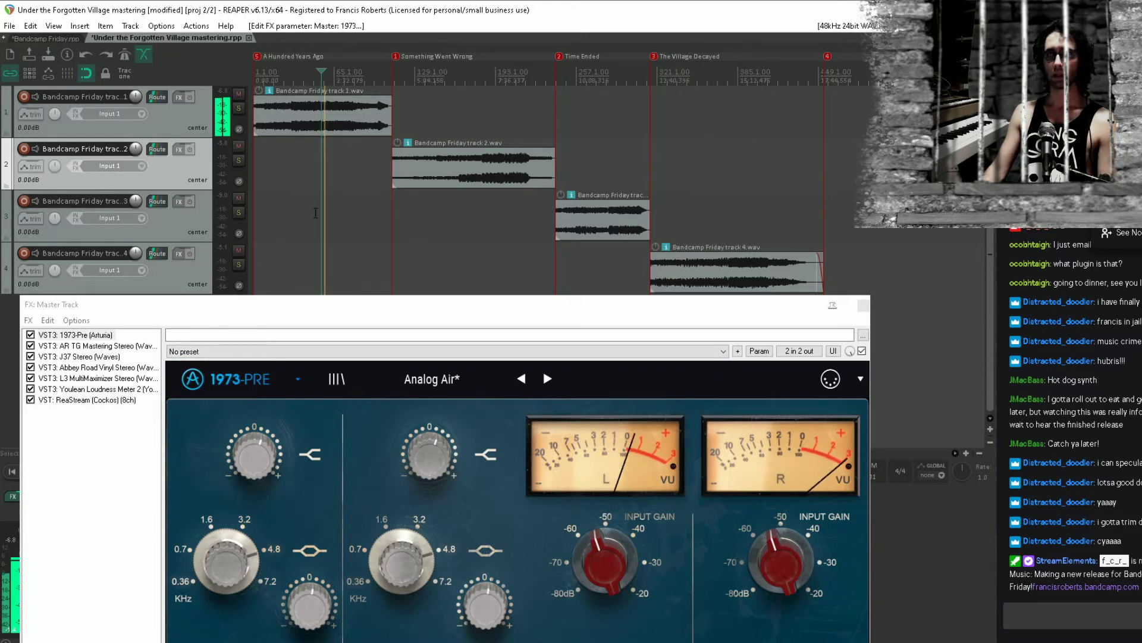
pyautogui.click(316, 213)
pyautogui.hotkey('ctrl', 's')
pyautogui.click(505, 225)
pyautogui.click(627, 178)
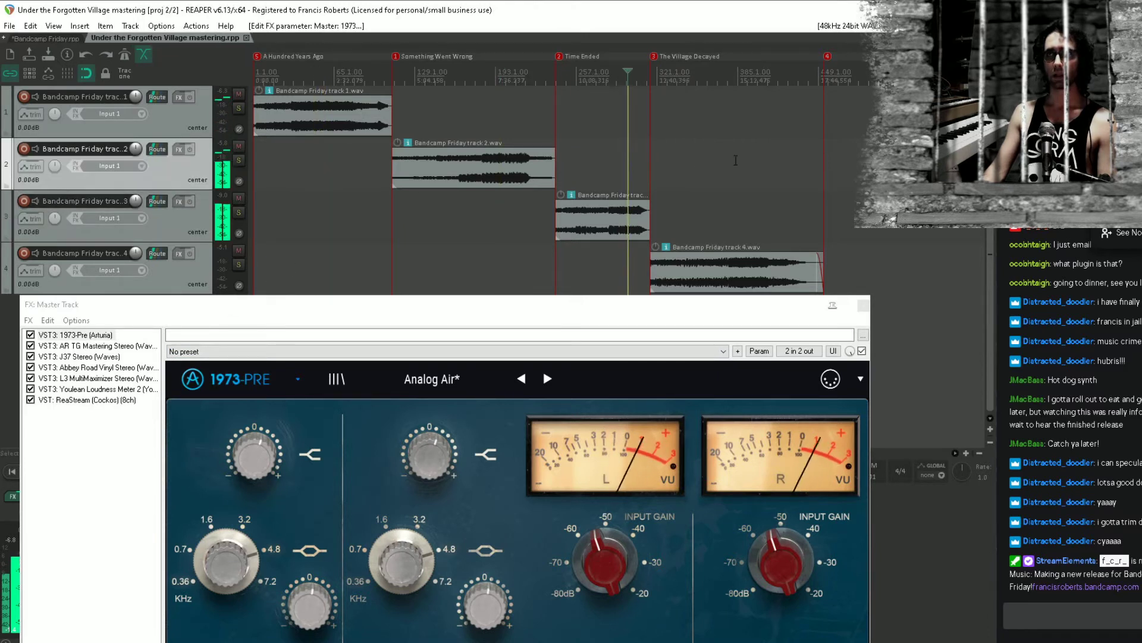
# Audition the fourth song, comparing it with the master effects other than ReaStream bypassed and re-enabled
pyautogui.click(773, 160)
pyautogui.click(757, 158)
pyautogui.click(736, 154)
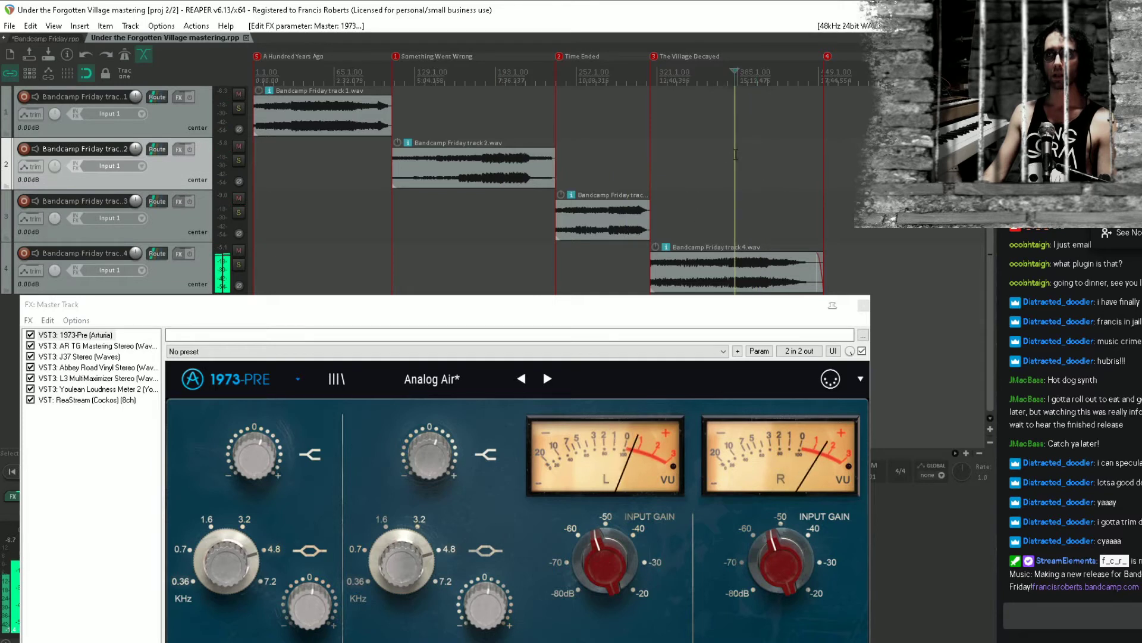
pyautogui.click(30, 335)
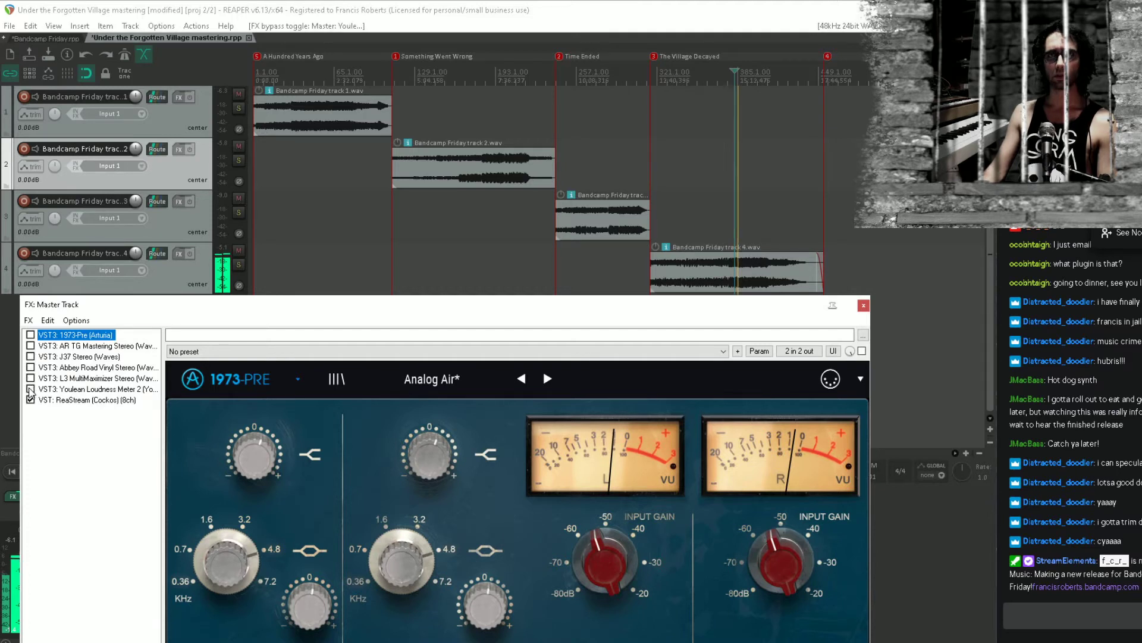
pyautogui.click(31, 335)
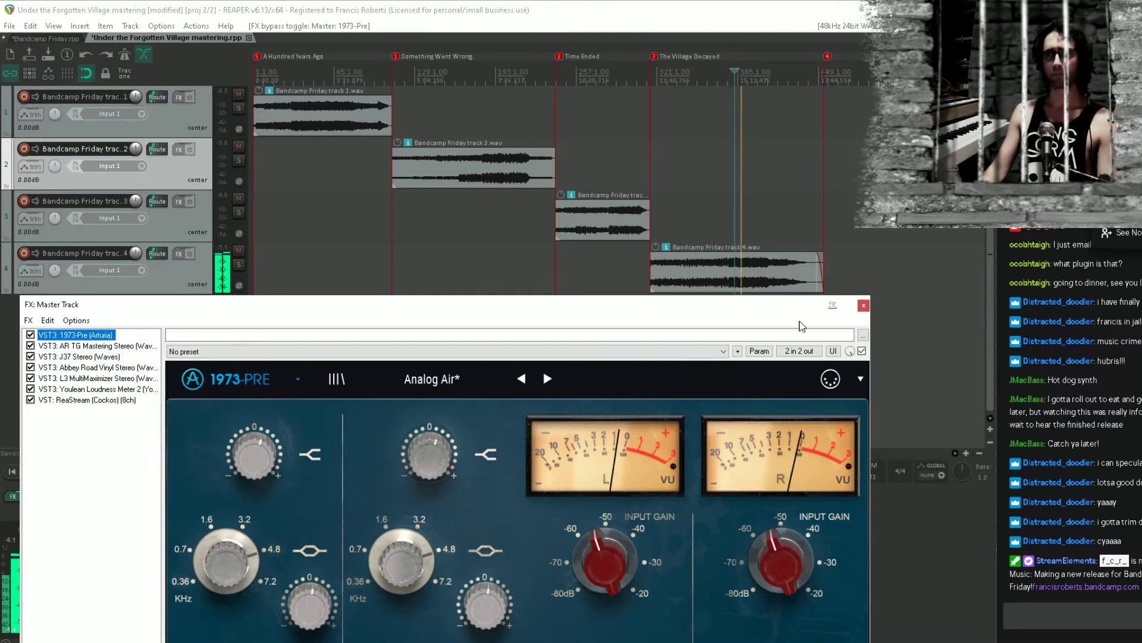
# Float the AR TG Mastering and L3 MultiMaximizer plug-ins in separate side-by-side windows and close the master effects chain window
pyautogui.moveTo(776, 311); pyautogui.dragTo(825, 82)
pyautogui.click(179, 112)
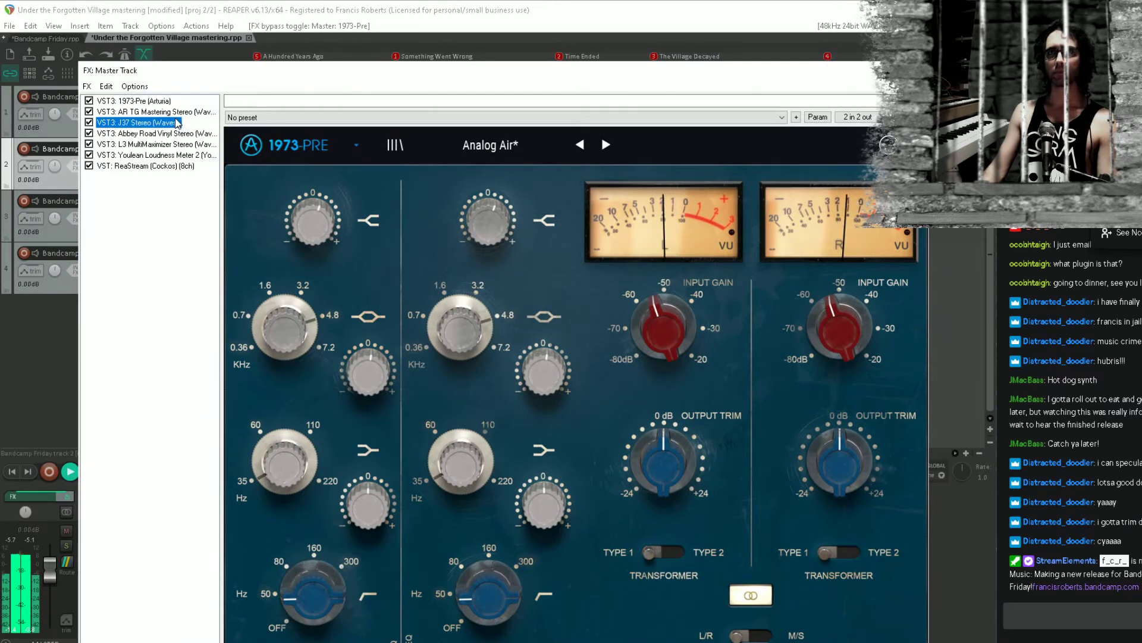
pyautogui.doubleClick(177, 115)
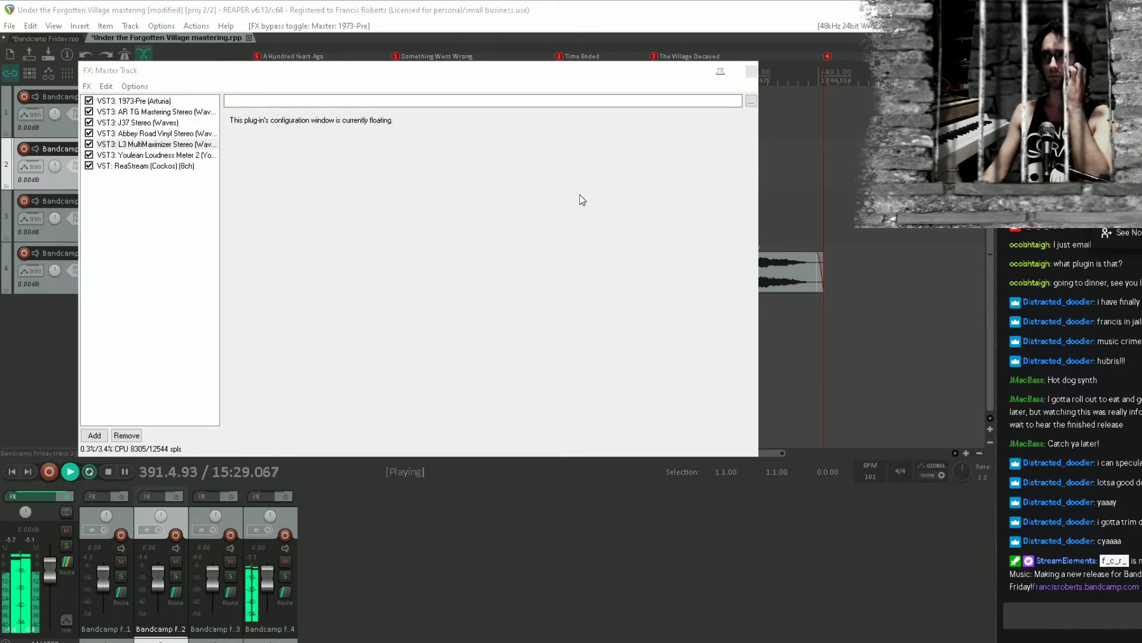
pyautogui.moveTo(460, 80); pyautogui.dragTo(474, 153)
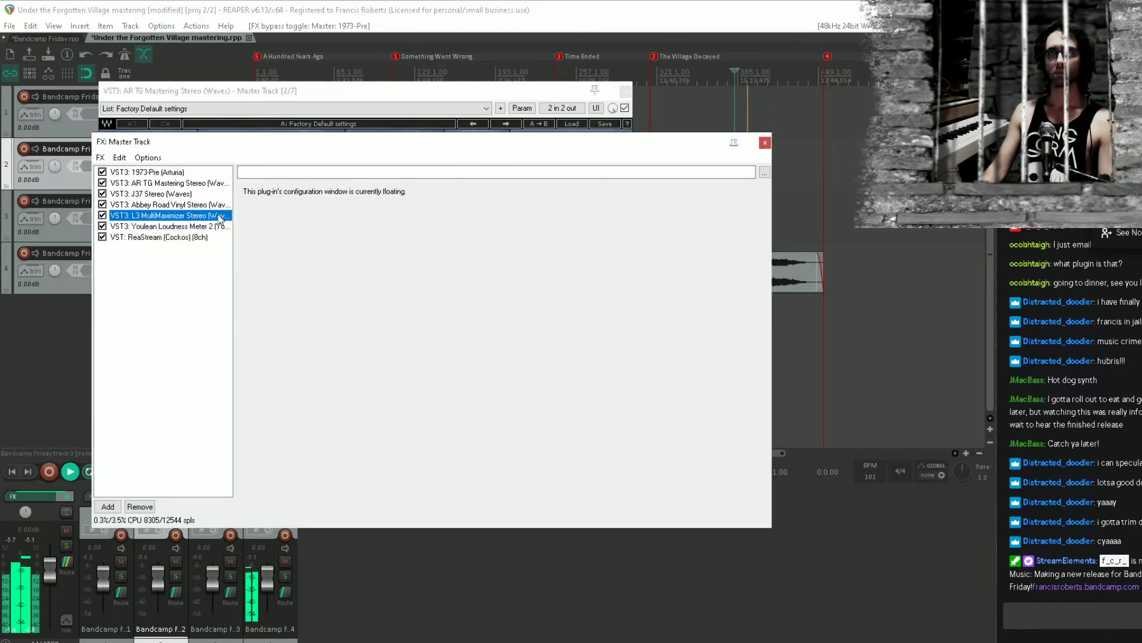
pyautogui.moveTo(388, 141); pyautogui.dragTo(386, 331)
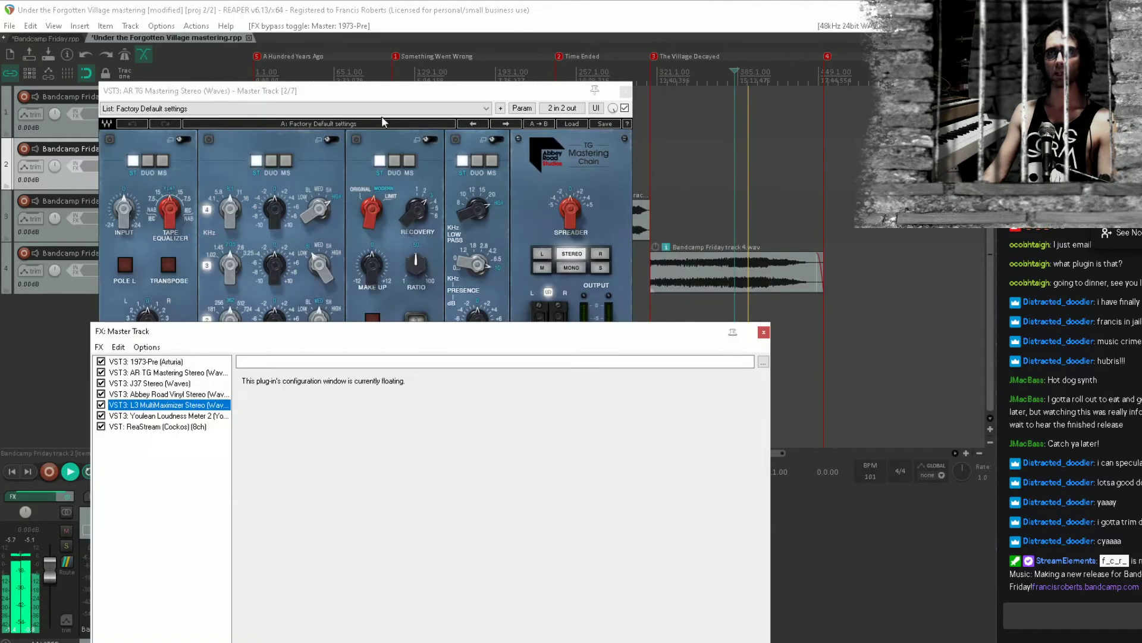
pyautogui.moveTo(388, 90); pyautogui.dragTo(348, 265)
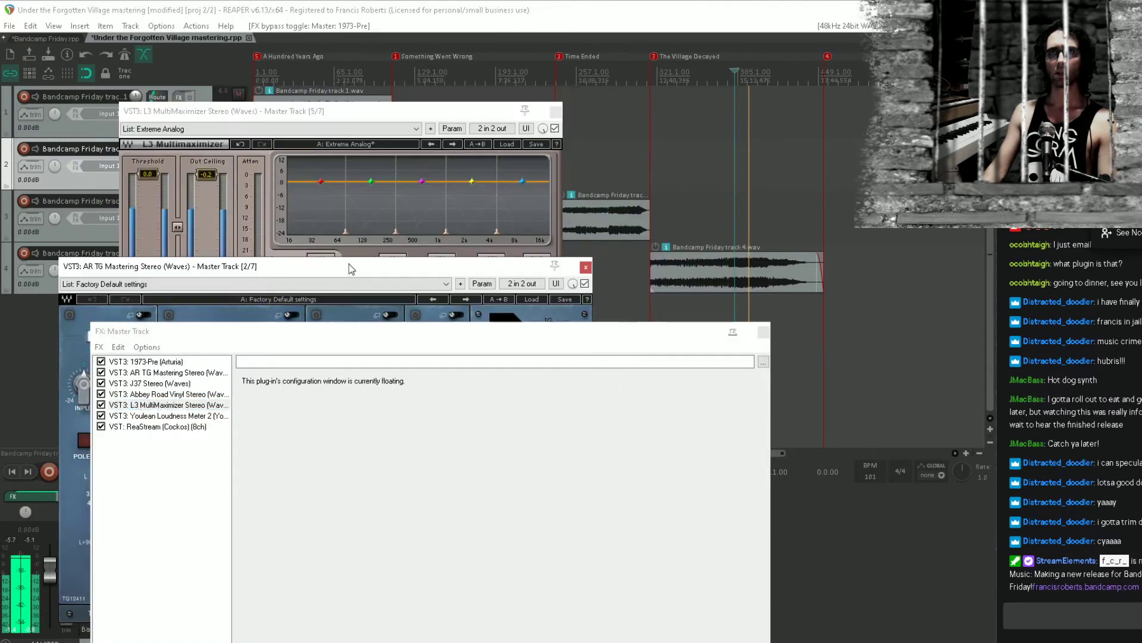
pyautogui.click(763, 331)
pyautogui.moveTo(406, 278); pyautogui.dragTo(477, 282)
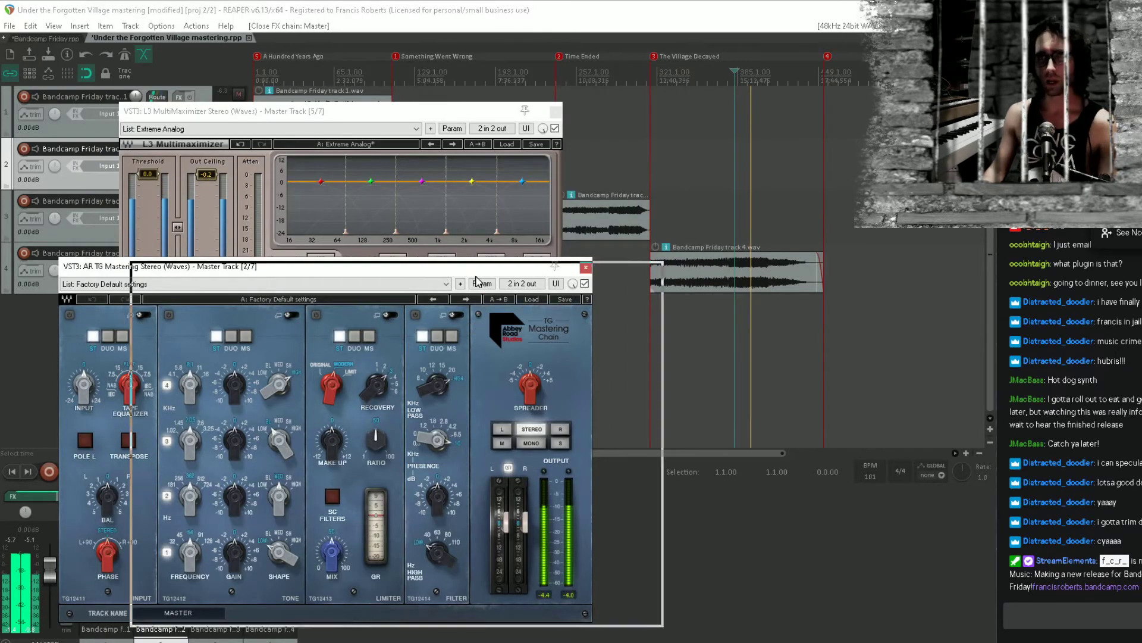
pyautogui.moveTo(420, 118); pyautogui.dragTo(844, 62)
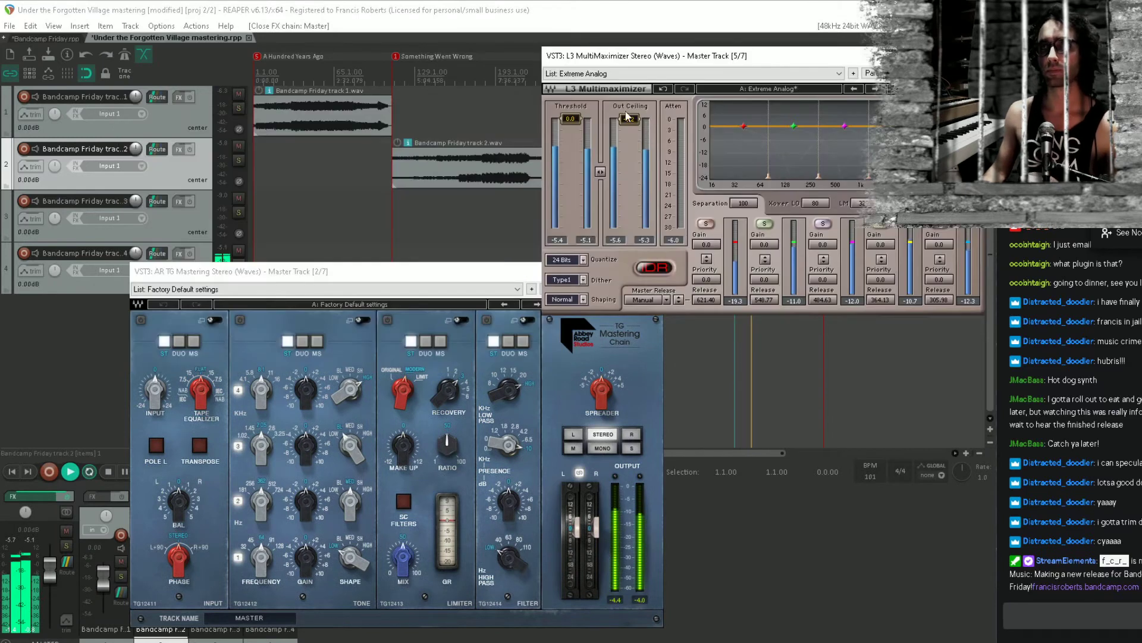
pyautogui.moveTo(518, 273); pyautogui.dragTo(393, 56)
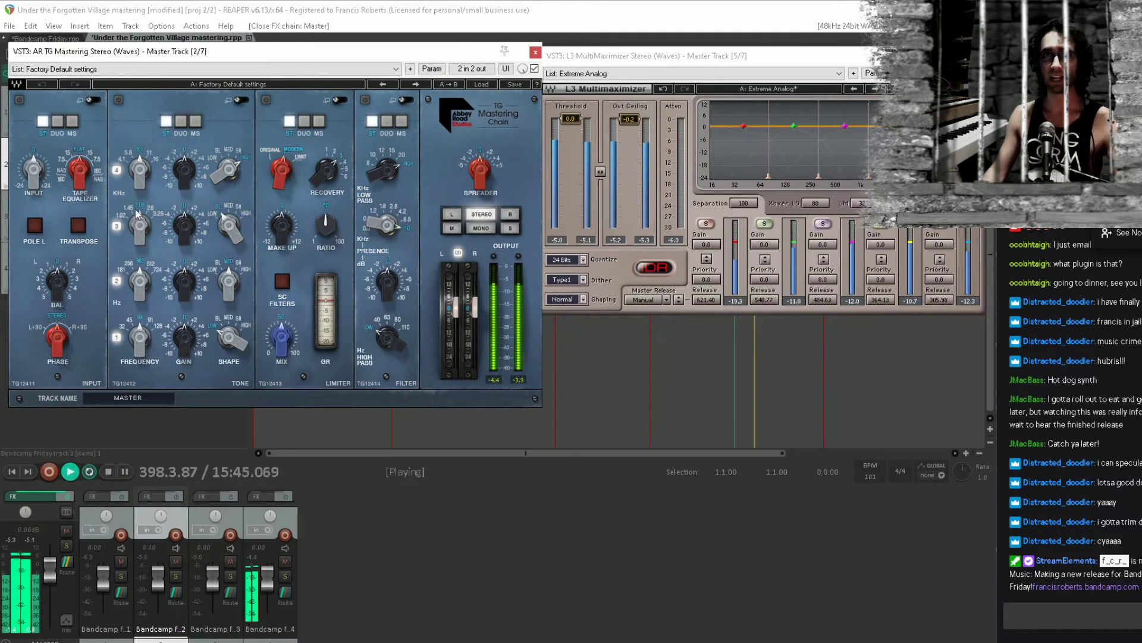
# Adjust the Tape Equalizer in AR TG Mastering and turn its Spreader up slightly
pyautogui.moveTo(80, 171); pyautogui.dragTo(80, 152)
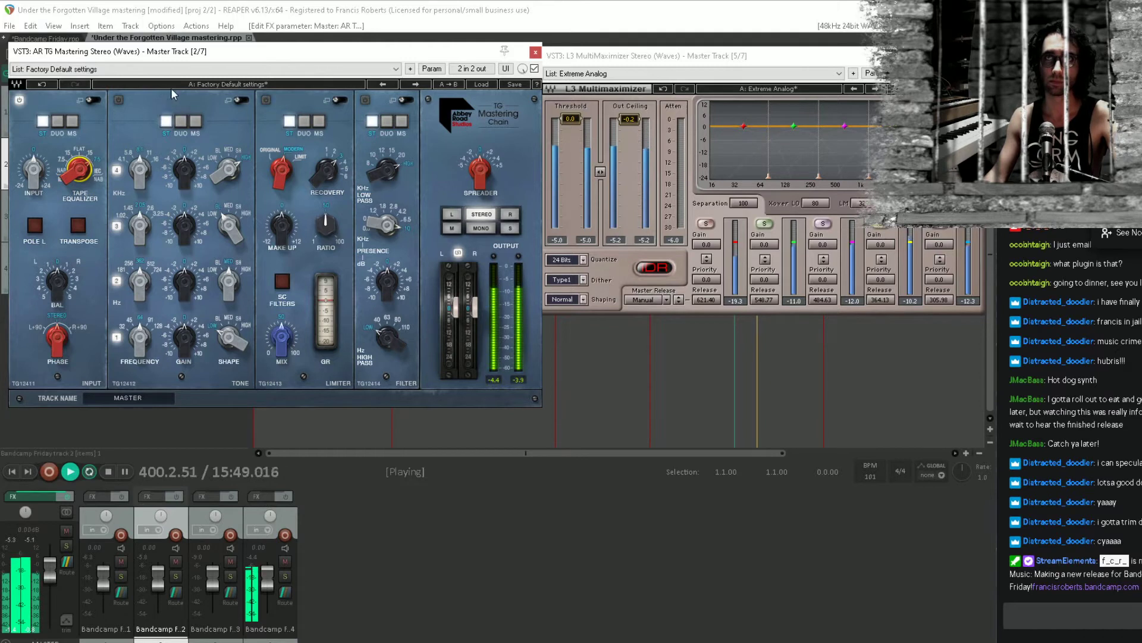
pyautogui.moveTo(496, 180); pyautogui.dragTo(497, 175)
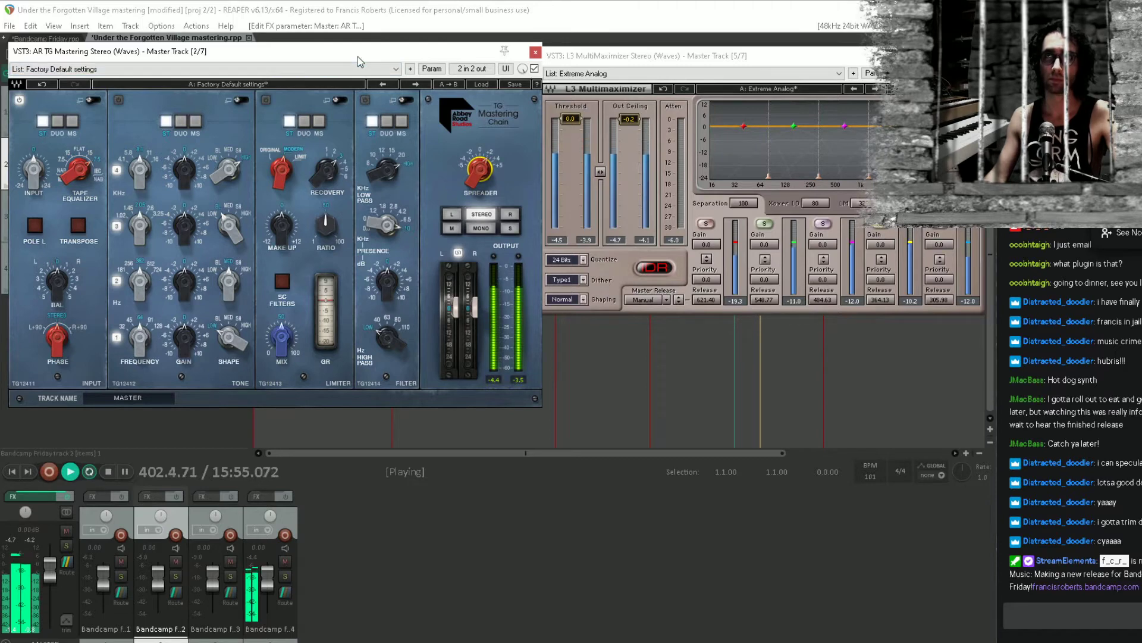
# Arrange the plug-in windows below the tracks, audition songs one, two and four, and make a short time selection in The Village Decayed
pyautogui.moveTo(360, 57); pyautogui.dragTo(352, 311)
pyautogui.click(326, 75)
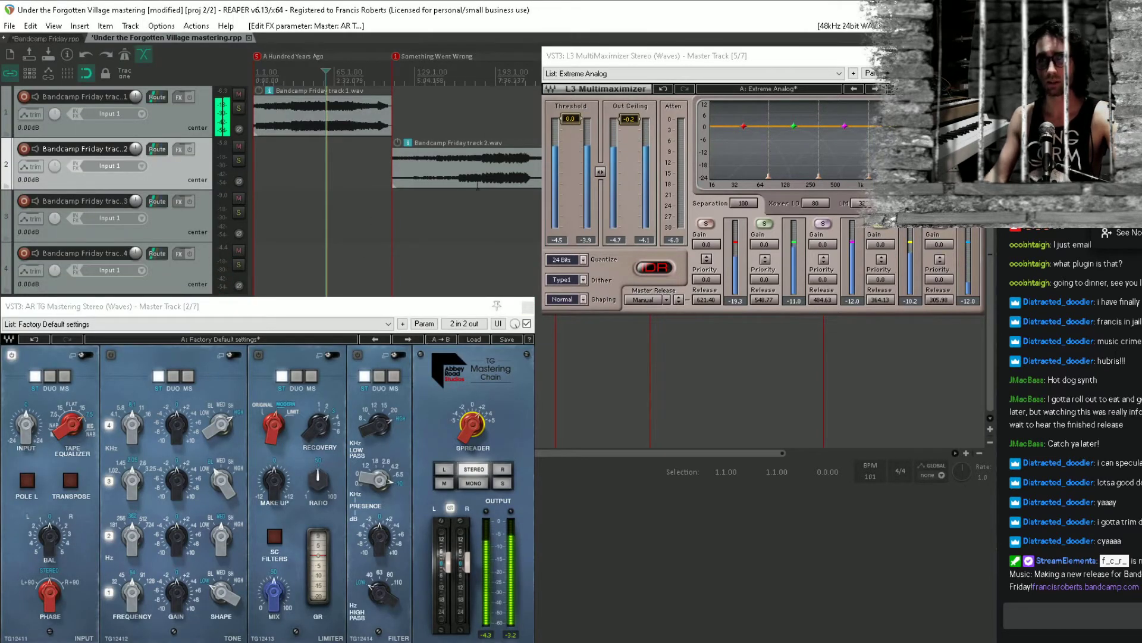
pyautogui.click(491, 74)
pyautogui.moveTo(616, 56); pyautogui.dragTo(620, 323)
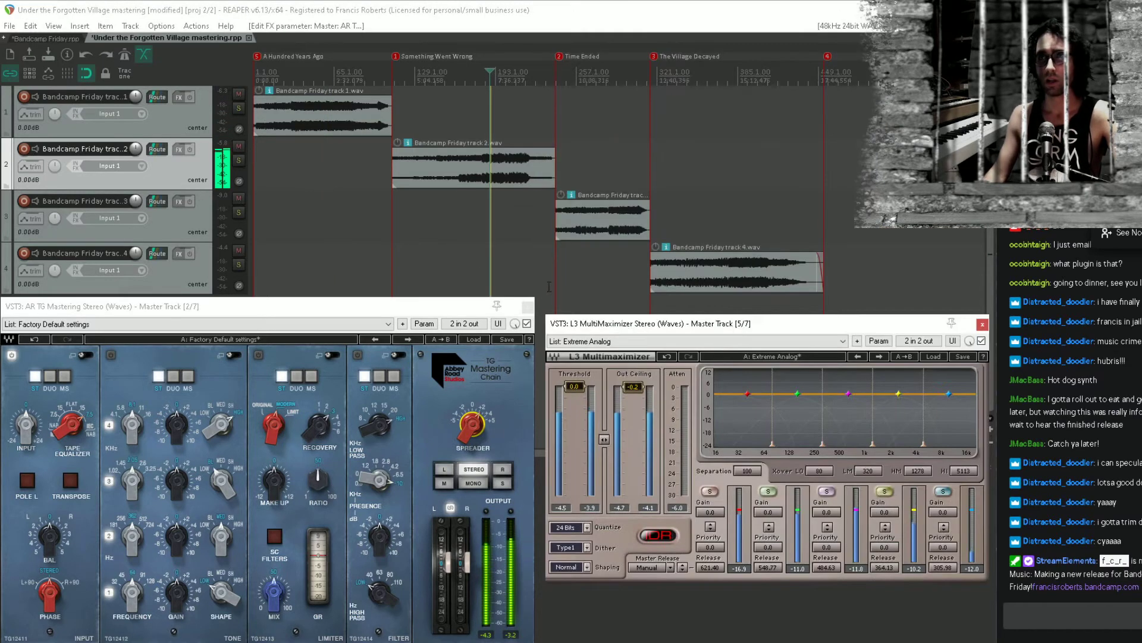
pyautogui.click(753, 73)
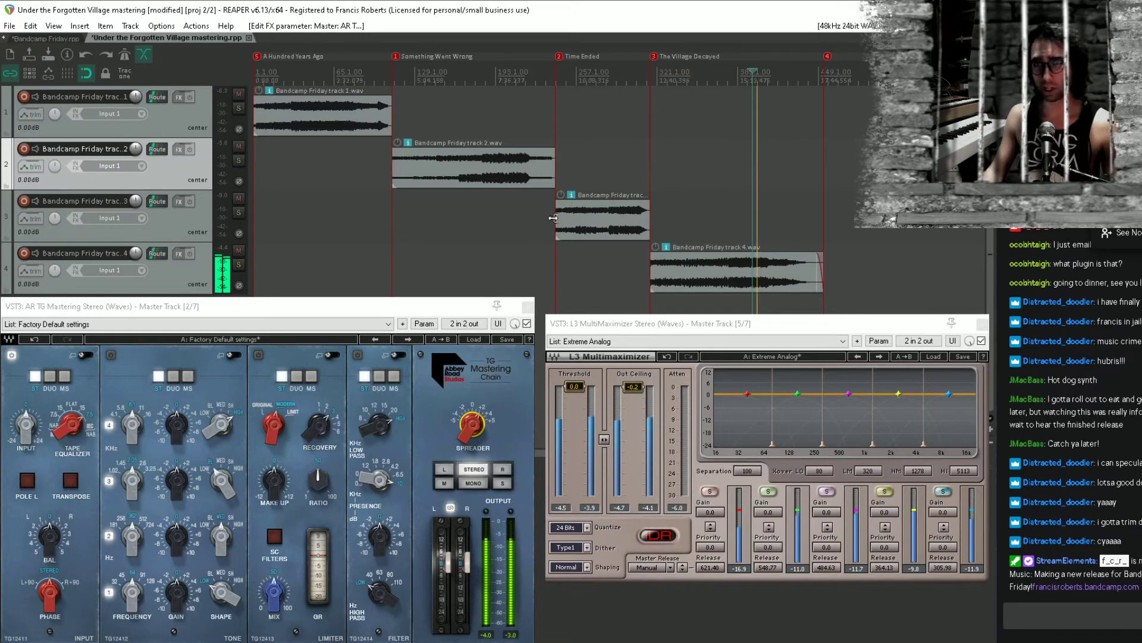
pyautogui.moveTo(732, 213); pyautogui.dragTo(752, 216)
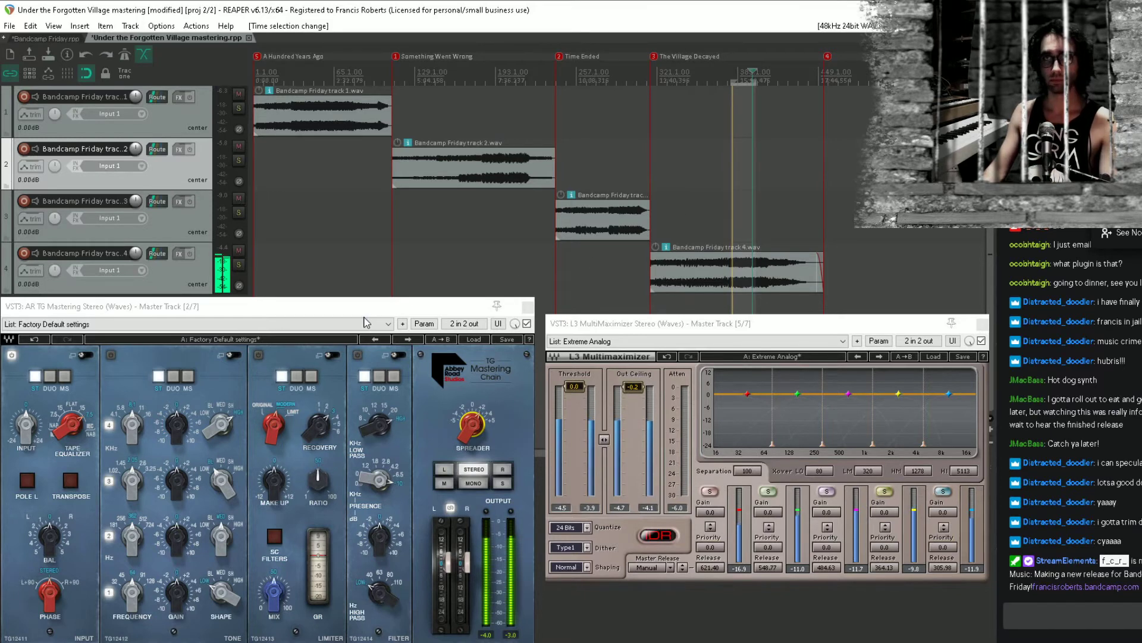
# Find the JS Frequency Spectrum Analyzer Meter with the filter freq, add it to the master track, and close the plug-in browser
pyautogui.moveTo(389, 311); pyautogui.dragTo(396, 287)
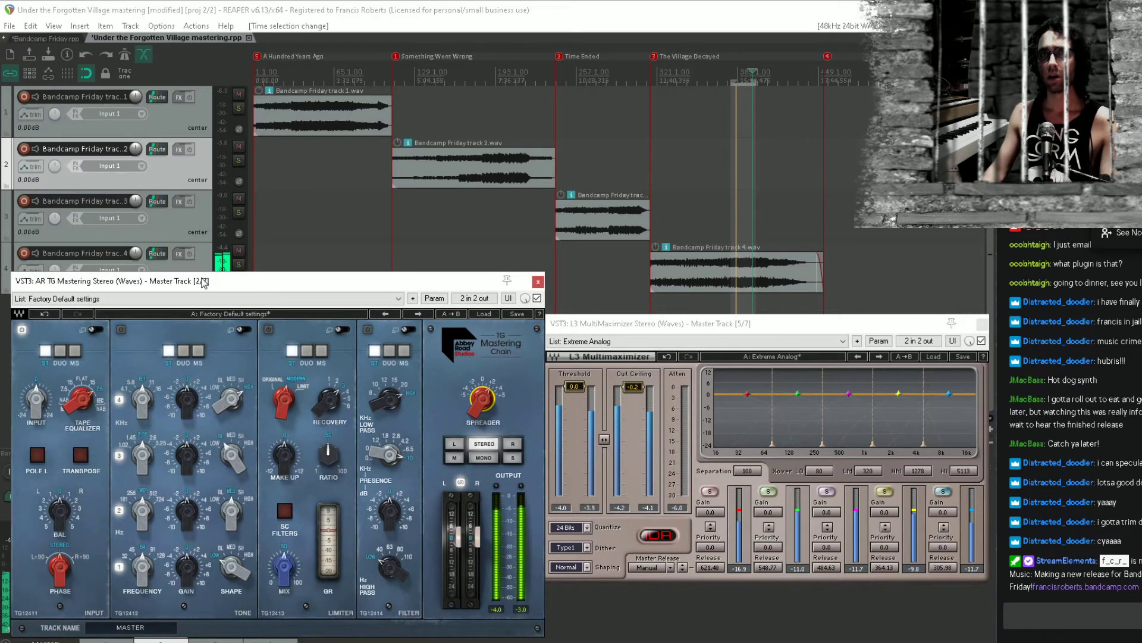
pyautogui.moveTo(204, 282); pyautogui.dragTo(189, 101)
pyautogui.click(48, 495)
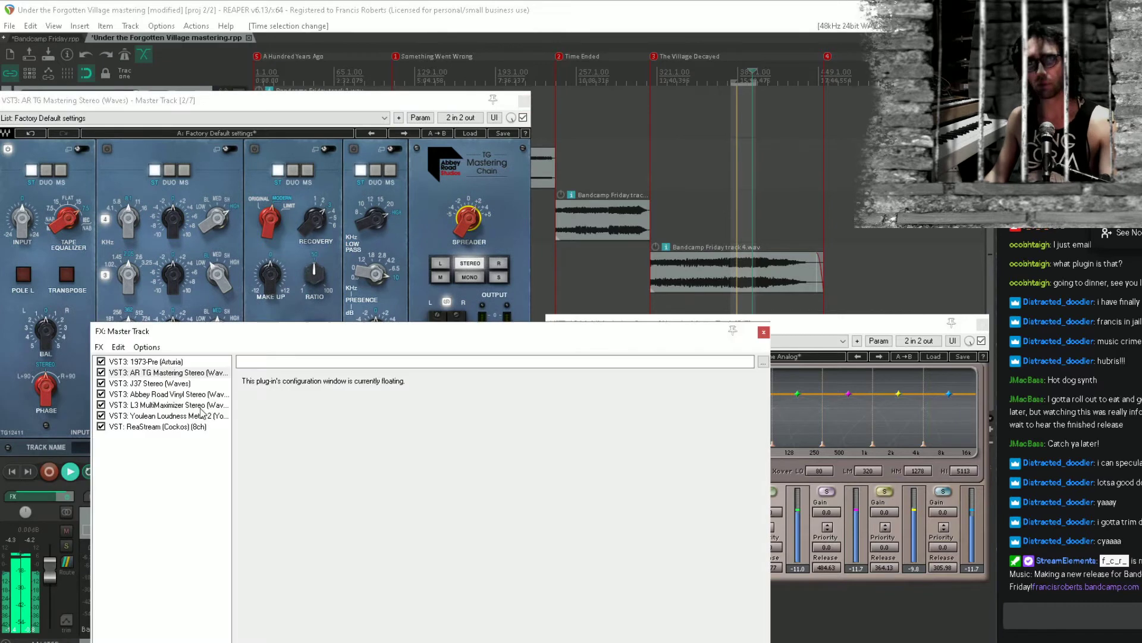
pyautogui.doubleClick(190, 508)
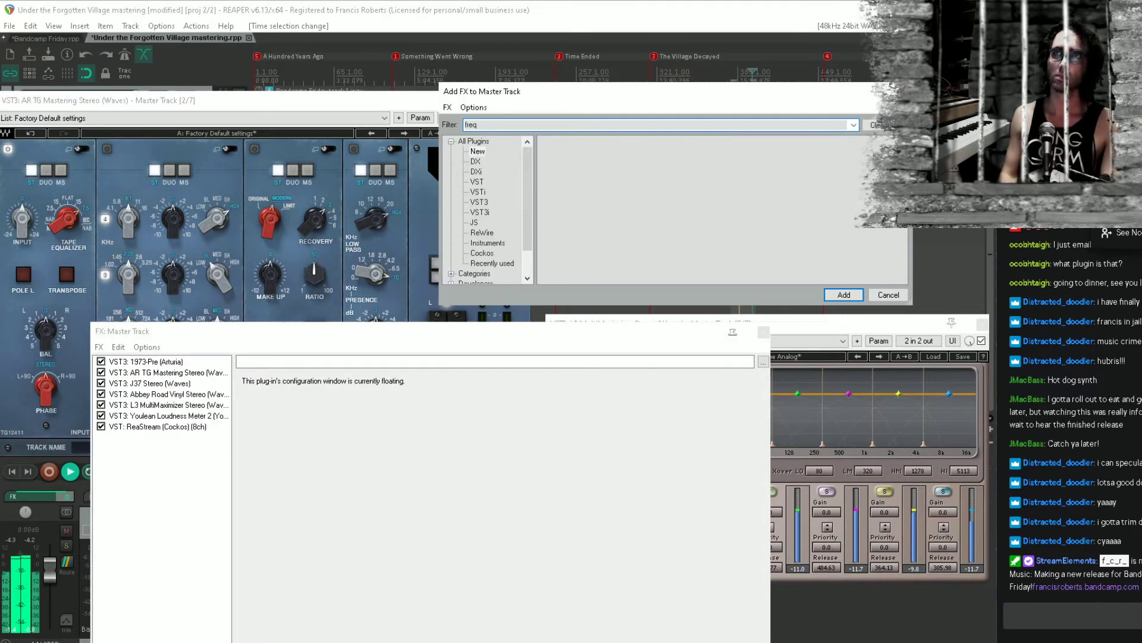
pyautogui.click(476, 142)
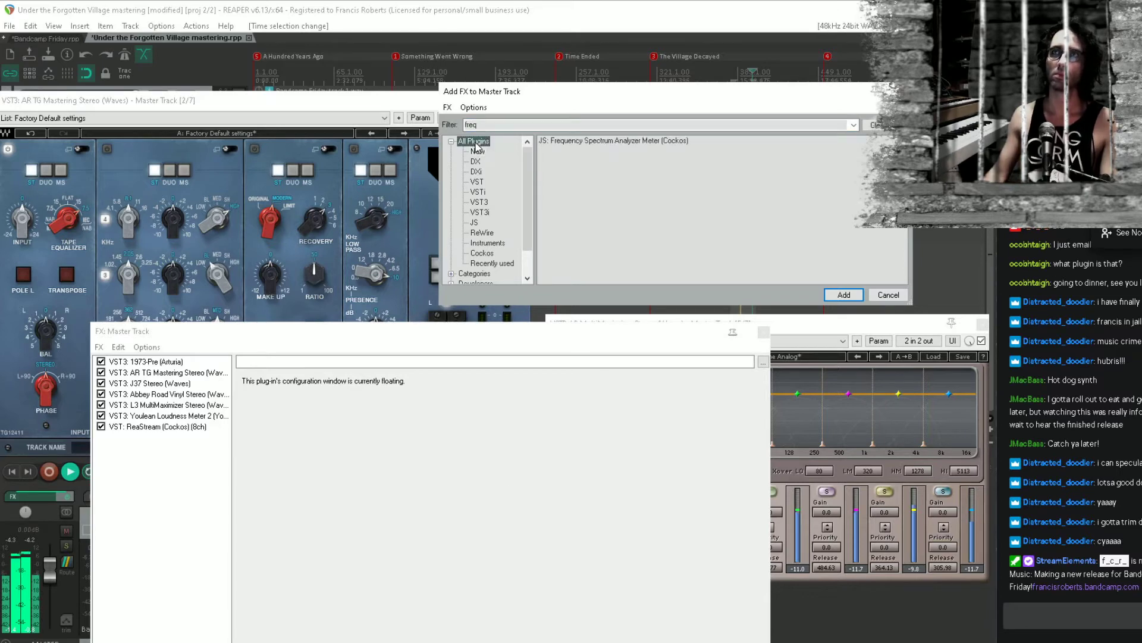
pyautogui.doubleClick(607, 141)
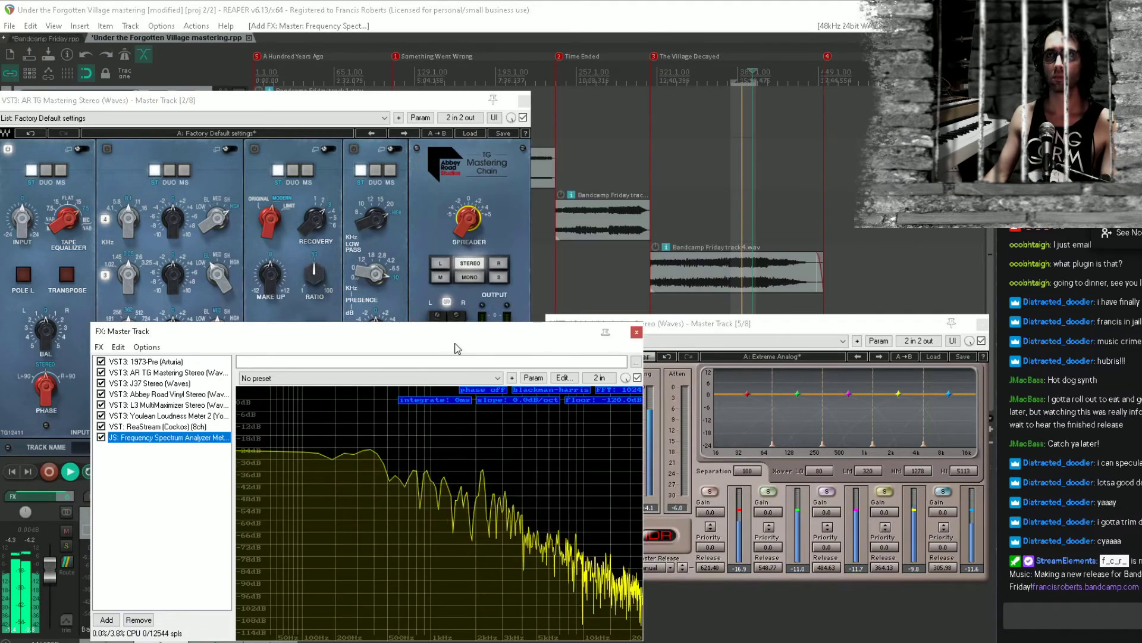
pyautogui.moveTo(462, 337); pyautogui.dragTo(824, 31)
pyautogui.click(531, 202)
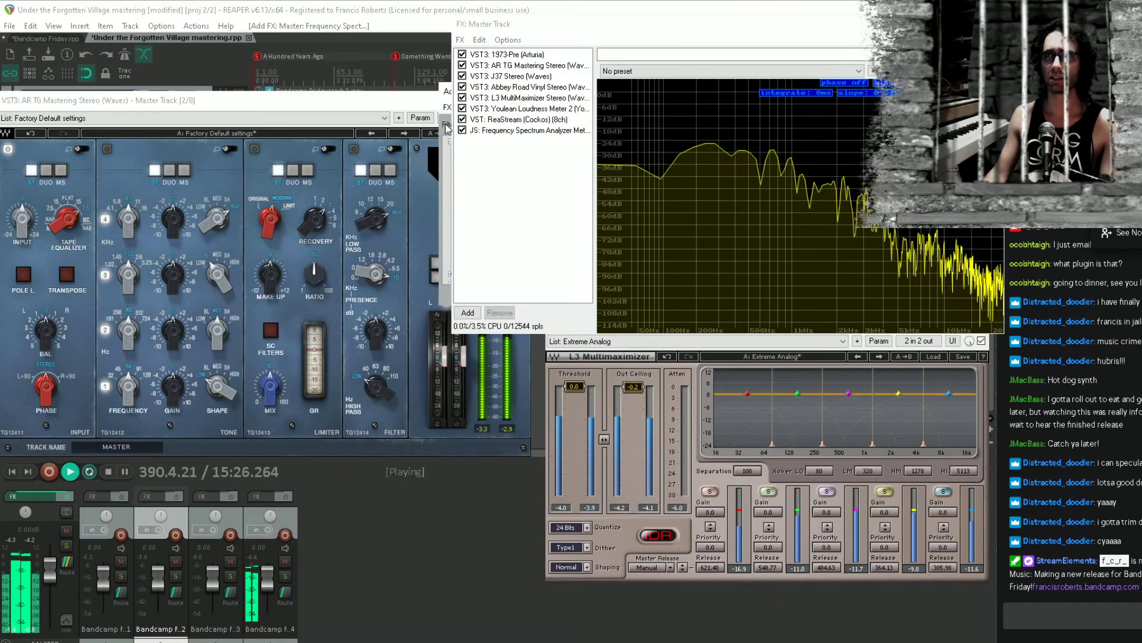
pyautogui.moveTo(518, 30); pyautogui.dragTo(468, 274)
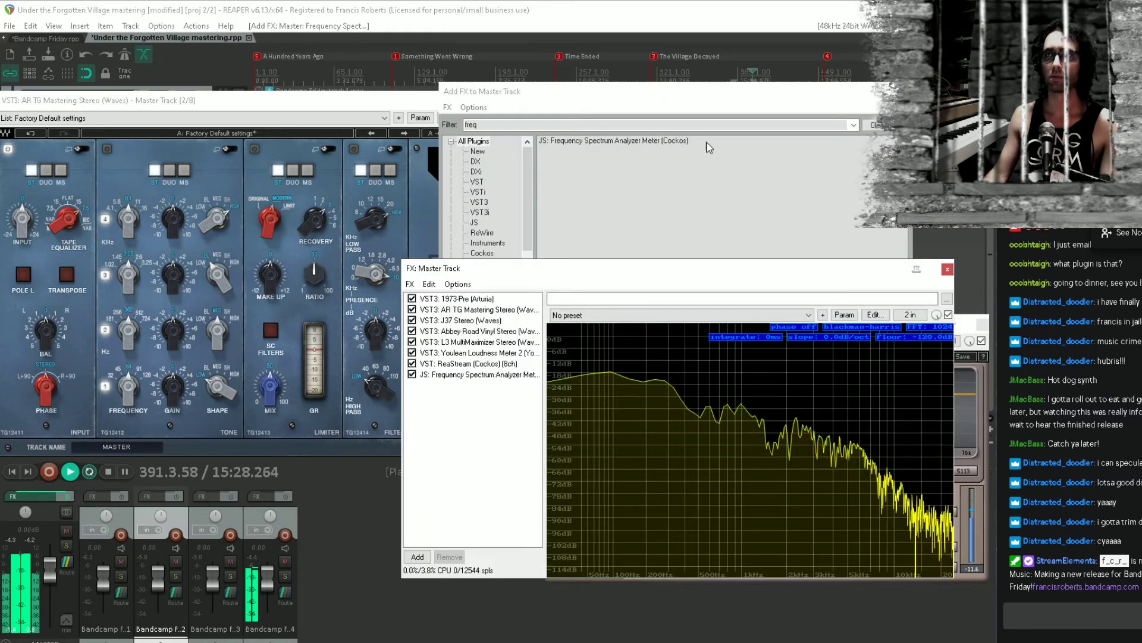
pyautogui.click(902, 92)
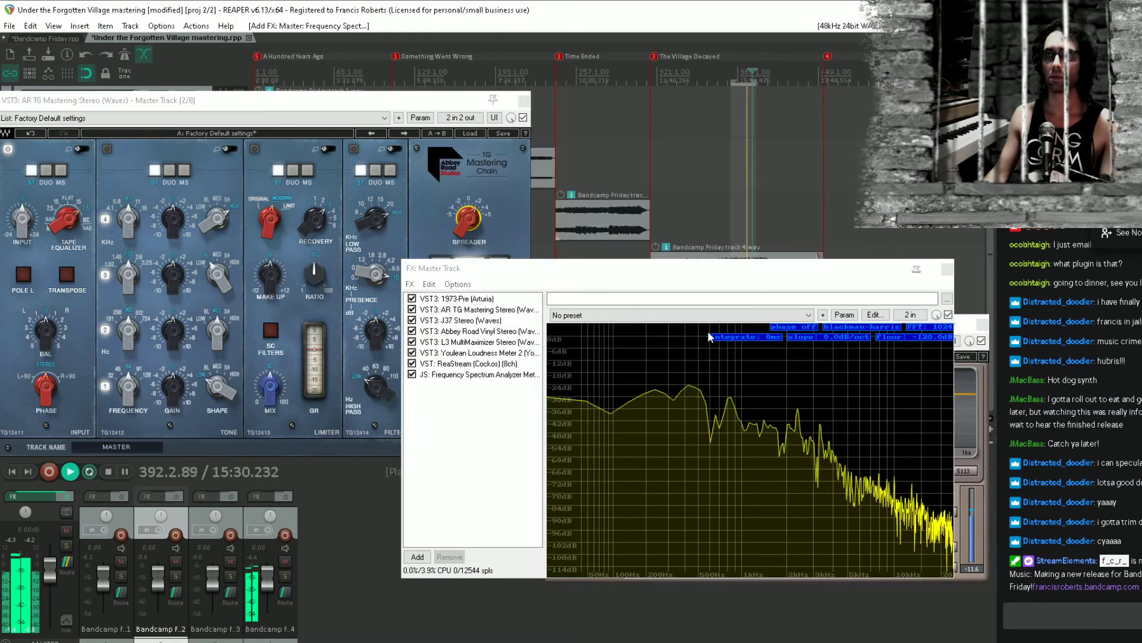
# Float the Frequency Spectrum Analyzer and Youlean Loudness Meter 2 in their own windows, close the effects chain window, and reposition the loudness meter
pyautogui.doubleClick(470, 374)
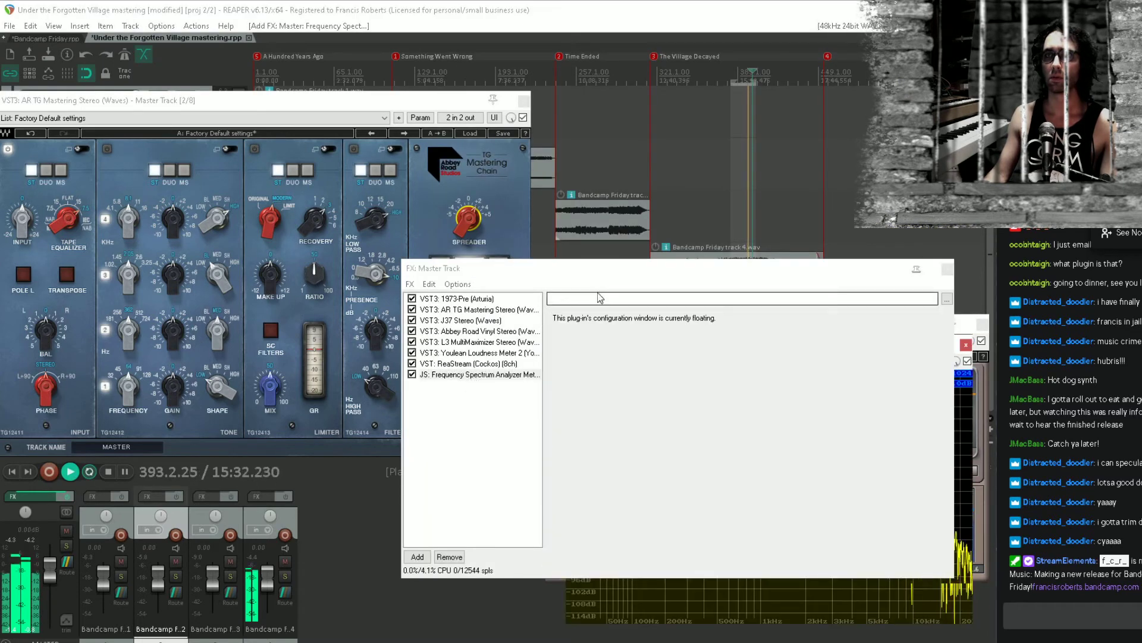
pyautogui.doubleClick(483, 357)
pyautogui.click(947, 269)
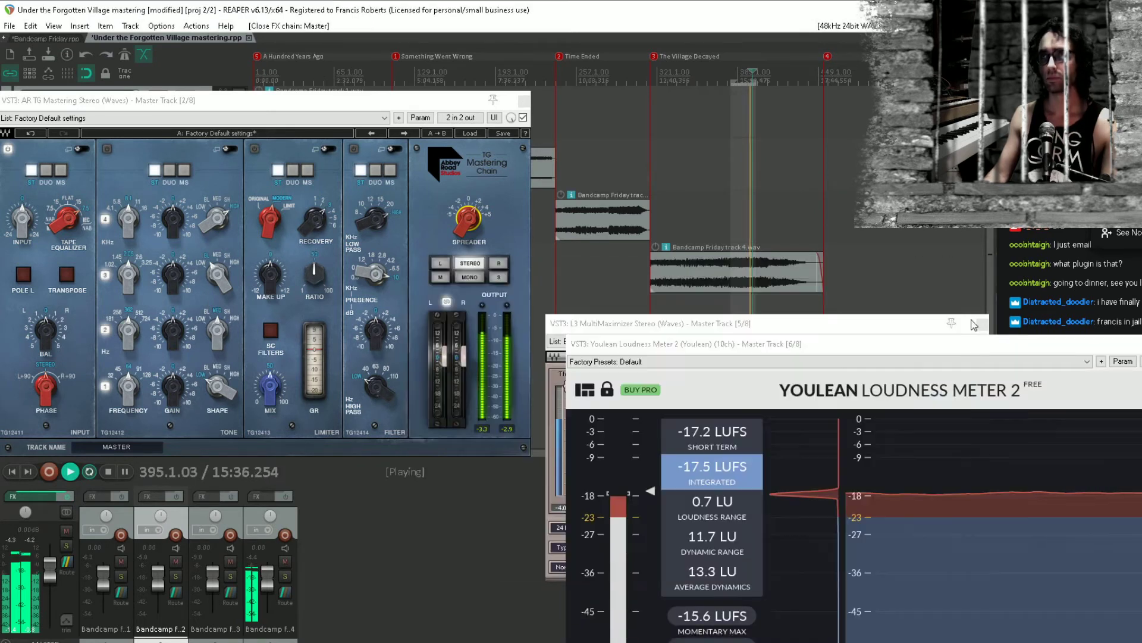
pyautogui.moveTo(763, 324); pyautogui.dragTo(431, 132)
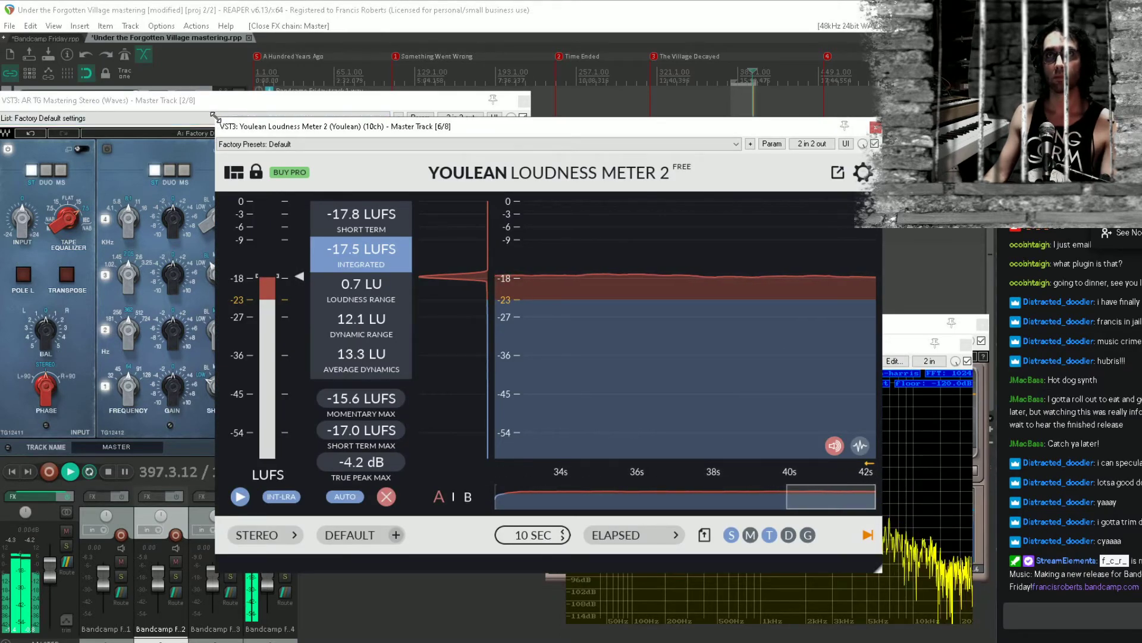
# Shrink and arrange the floating meters, placing Youlean Loudness Meter 2 above L3 MultiMaximizer and the Frequency Spectrum Analyzer below AR TG Mastering
pyautogui.moveTo(216, 123); pyautogui.dragTo(442, 275)
pyautogui.moveTo(568, 288); pyautogui.dragTo(680, 34)
pyautogui.moveTo(723, 354); pyautogui.dragTo(303, 420)
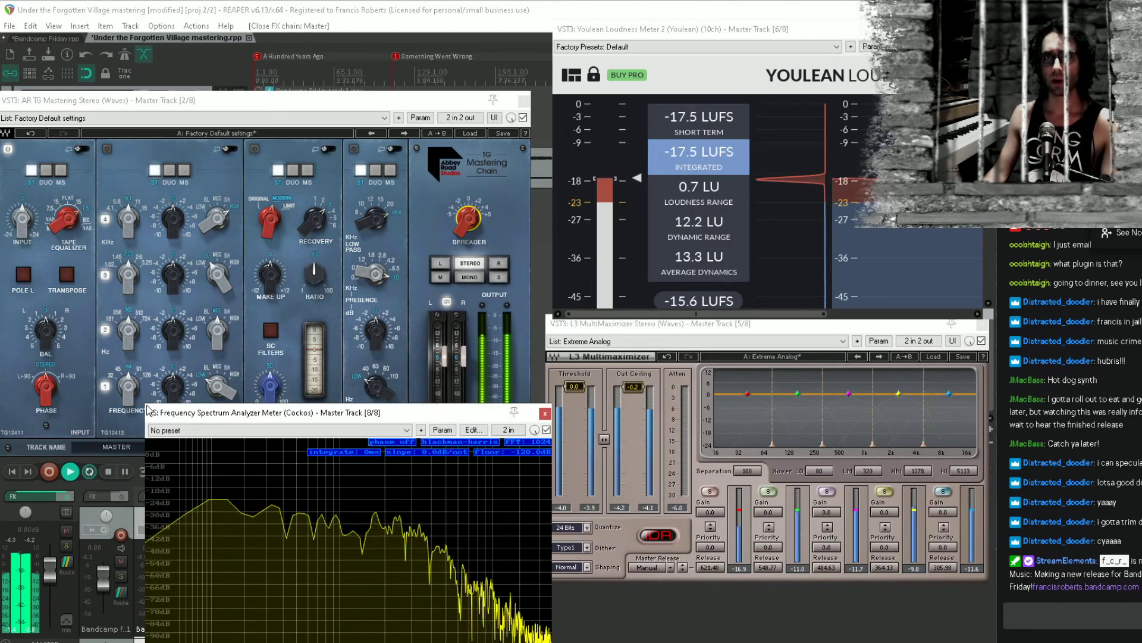
pyautogui.moveTo(144, 404); pyautogui.dragTo(209, 509)
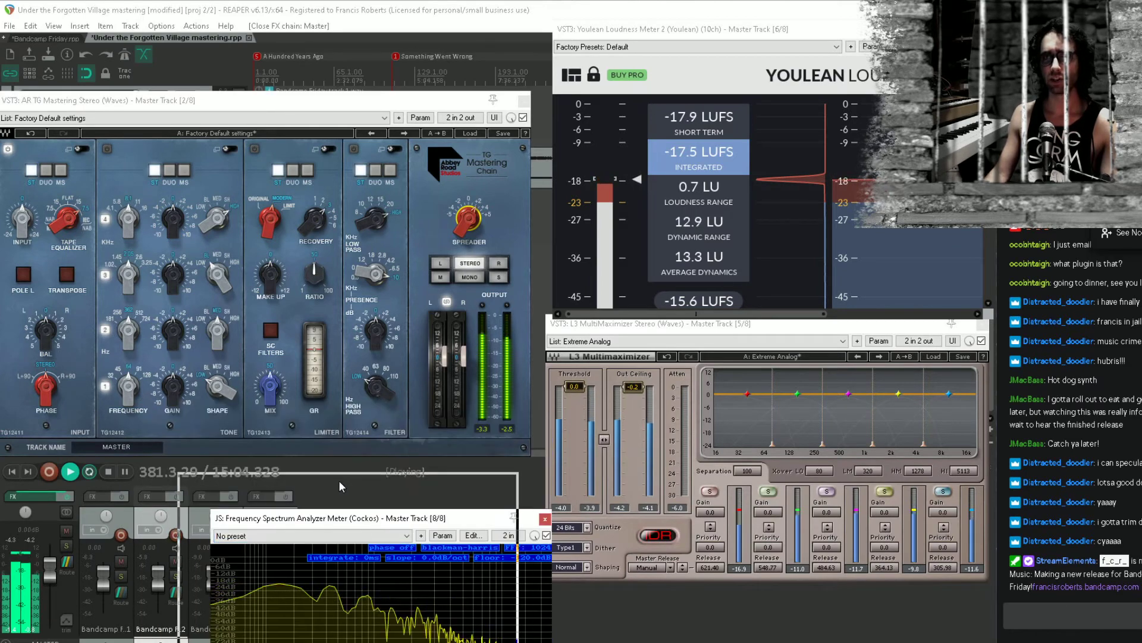
pyautogui.moveTo(376, 524); pyautogui.dragTo(301, 462)
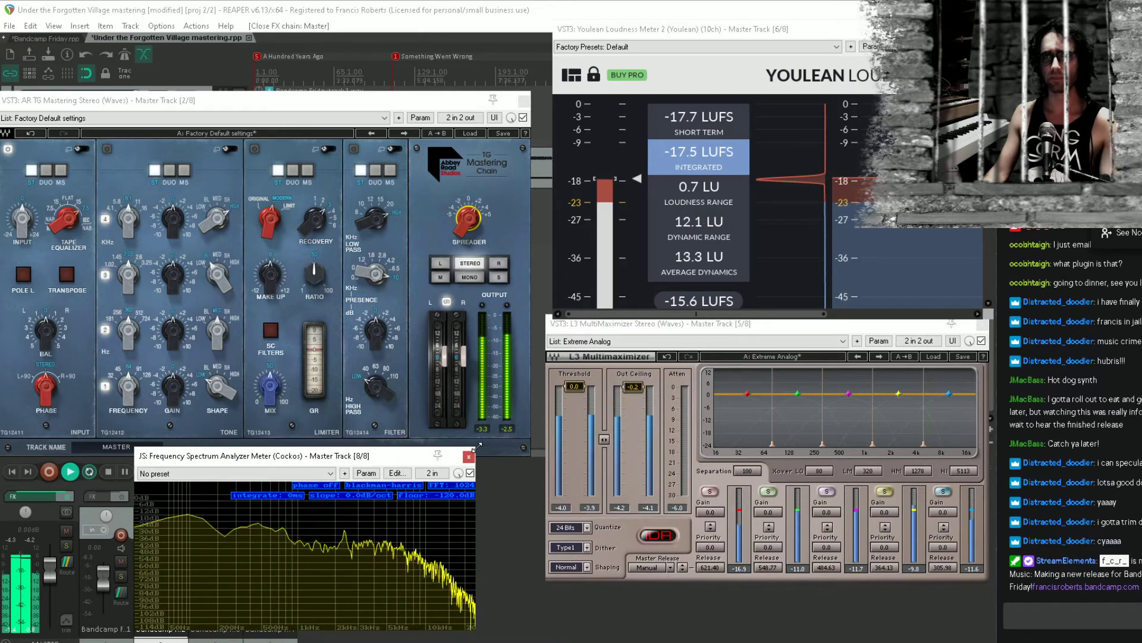
pyautogui.moveTo(478, 445); pyautogui.dragTo(540, 450)
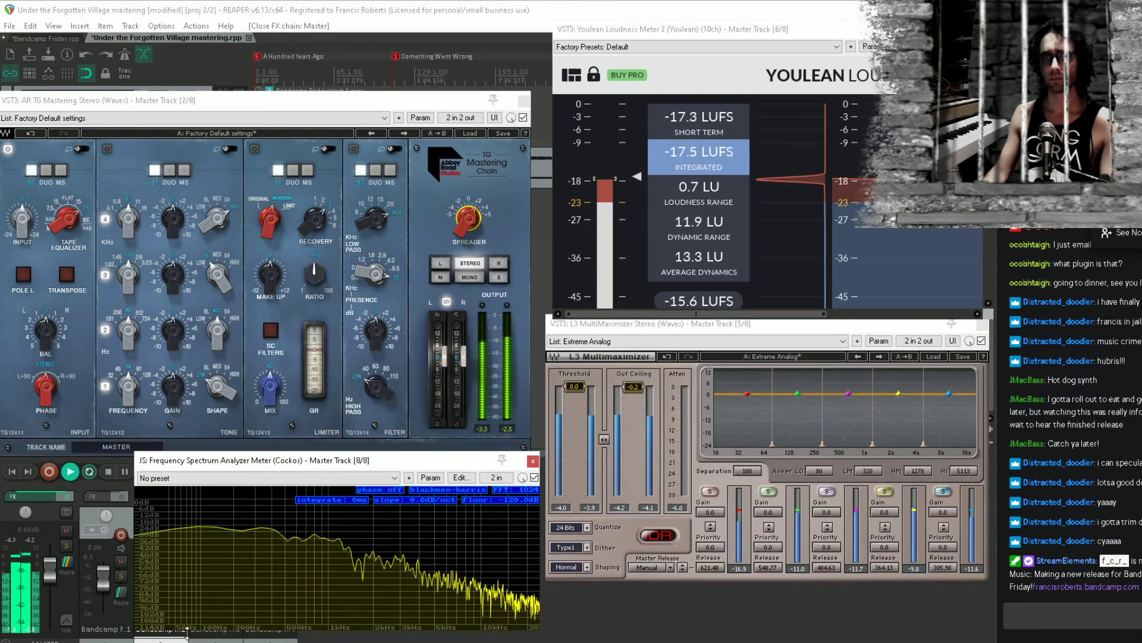
pyautogui.moveTo(136, 629); pyautogui.dragTo(93, 642)
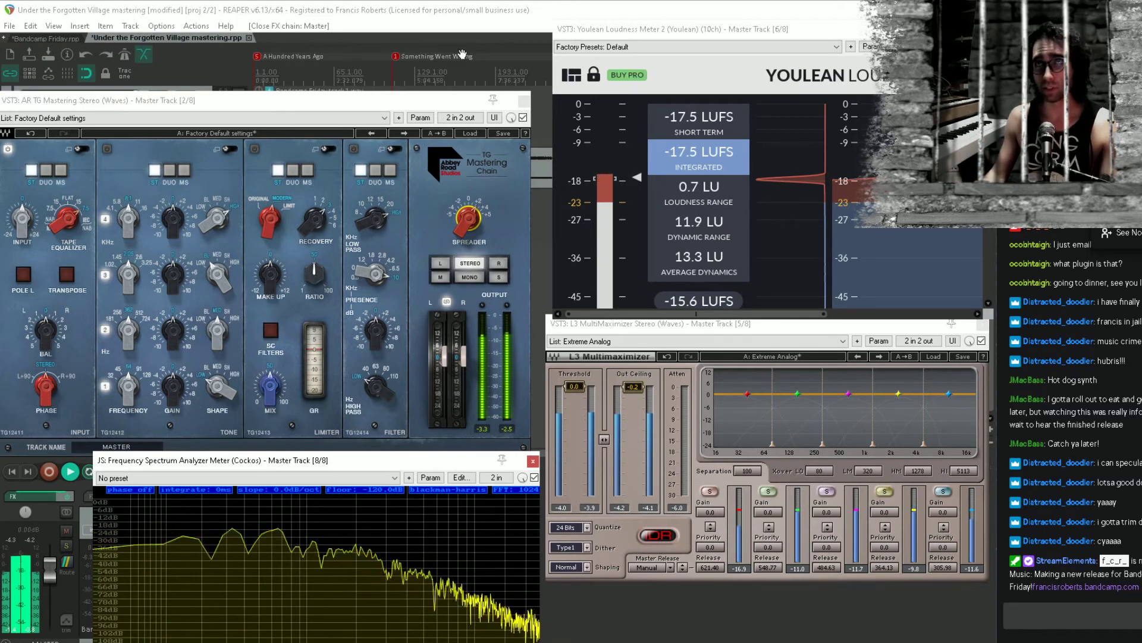
# Audition points in A Hundred Years Ago and Something Went Wrong, and readjust the Tape Equalizer in AR TG Mastering
pyautogui.click(301, 62)
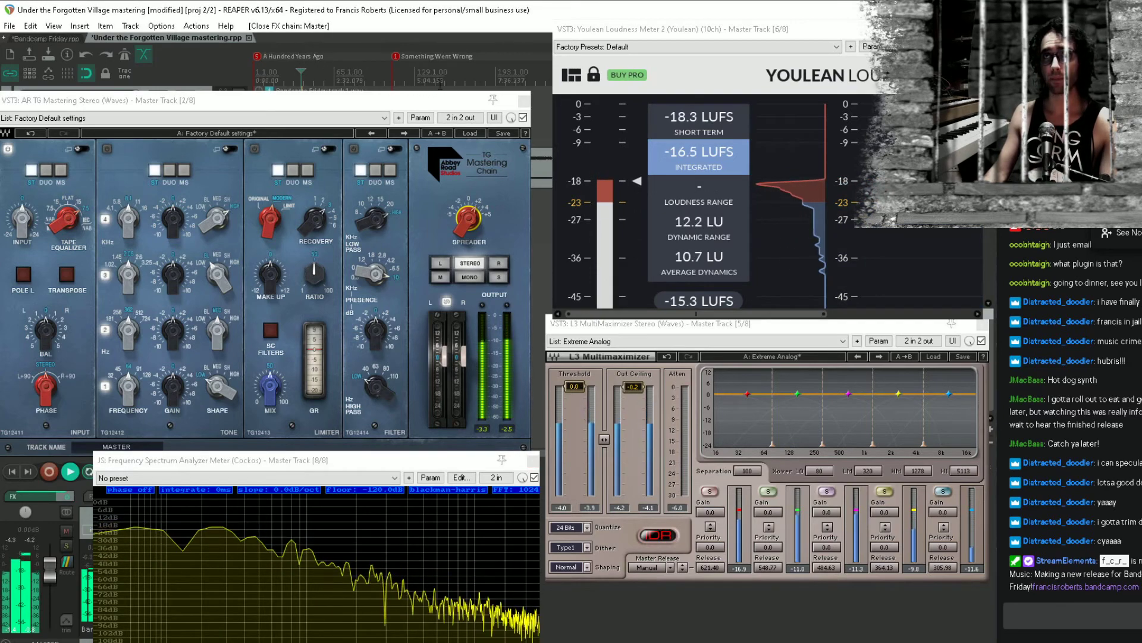
pyautogui.click(451, 65)
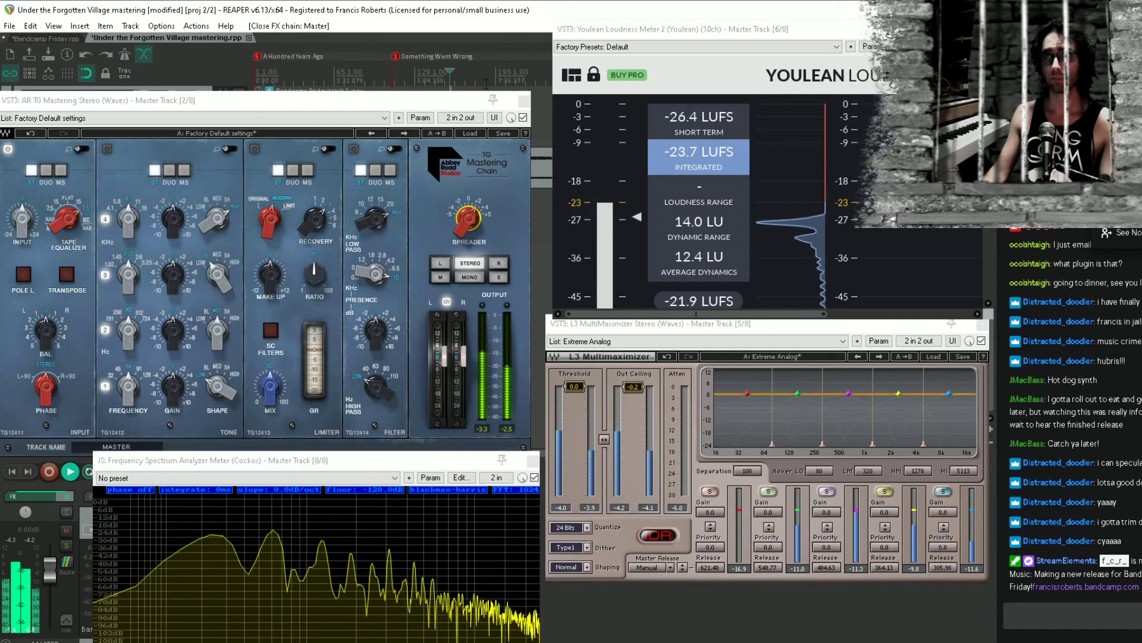
pyautogui.click(494, 72)
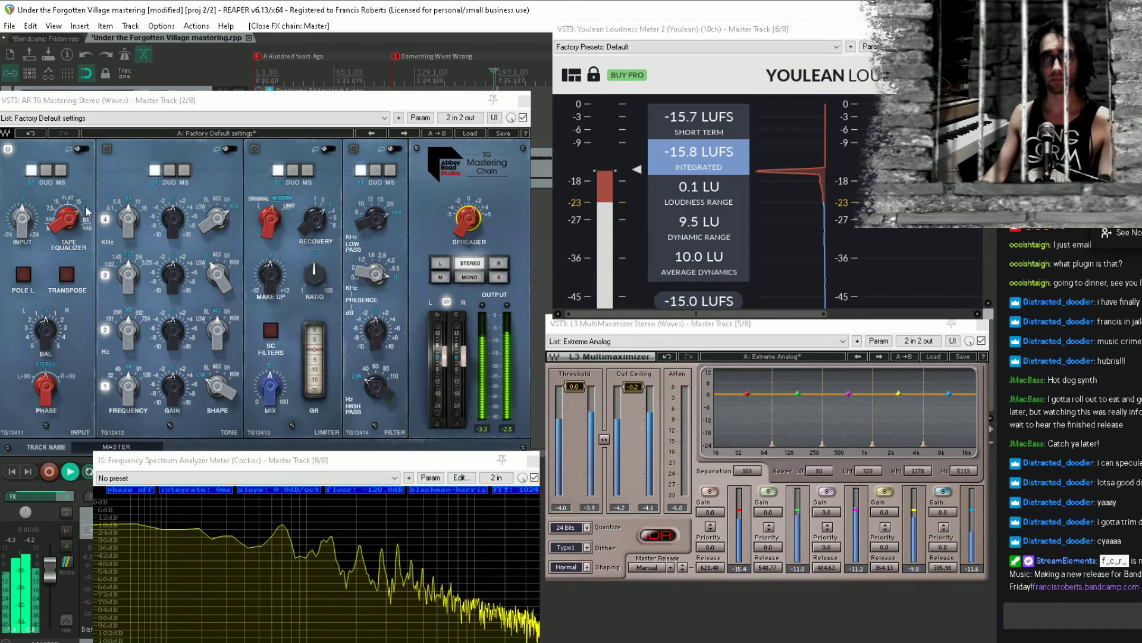
pyautogui.moveTo(67, 220); pyautogui.dragTo(68, 238)
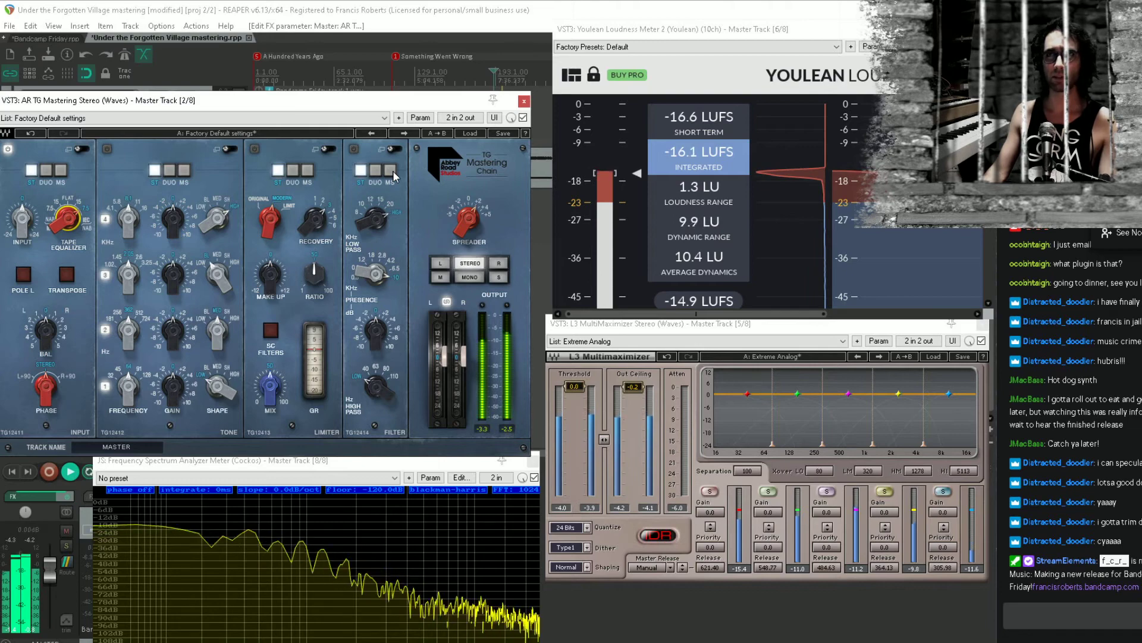
# Show the detailed Filter module in AR TG Mastering and adjust its High Pass and Low Pass frequencies with the channels linked
pyautogui.click(360, 171)
pyautogui.click(361, 171)
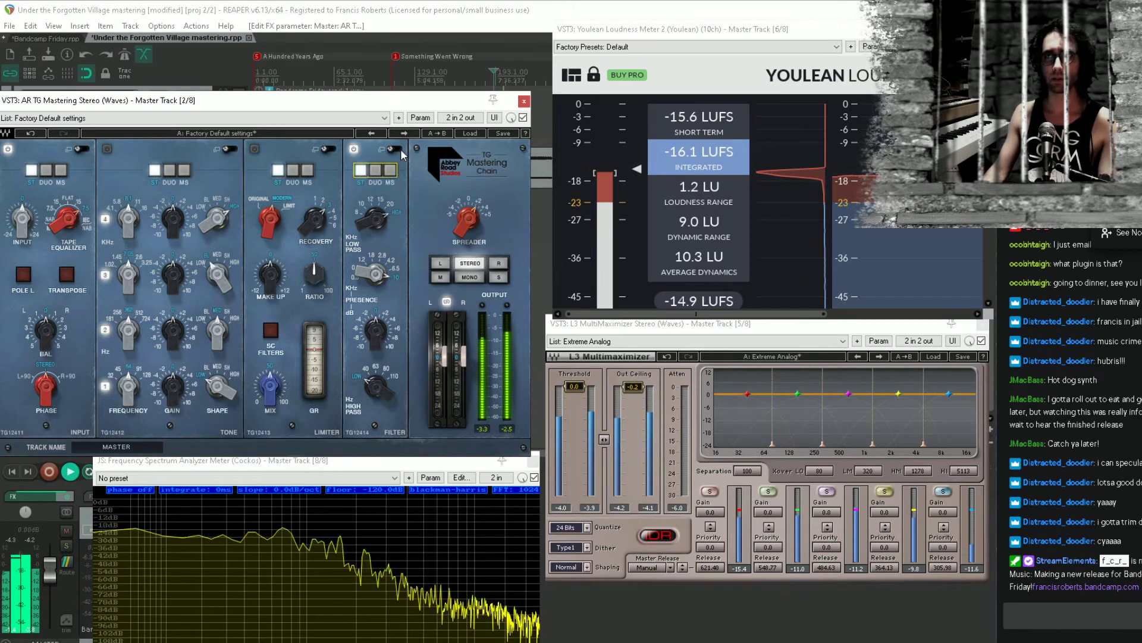
pyautogui.click(393, 149)
pyautogui.moveTo(261, 387); pyautogui.dragTo(262, 380)
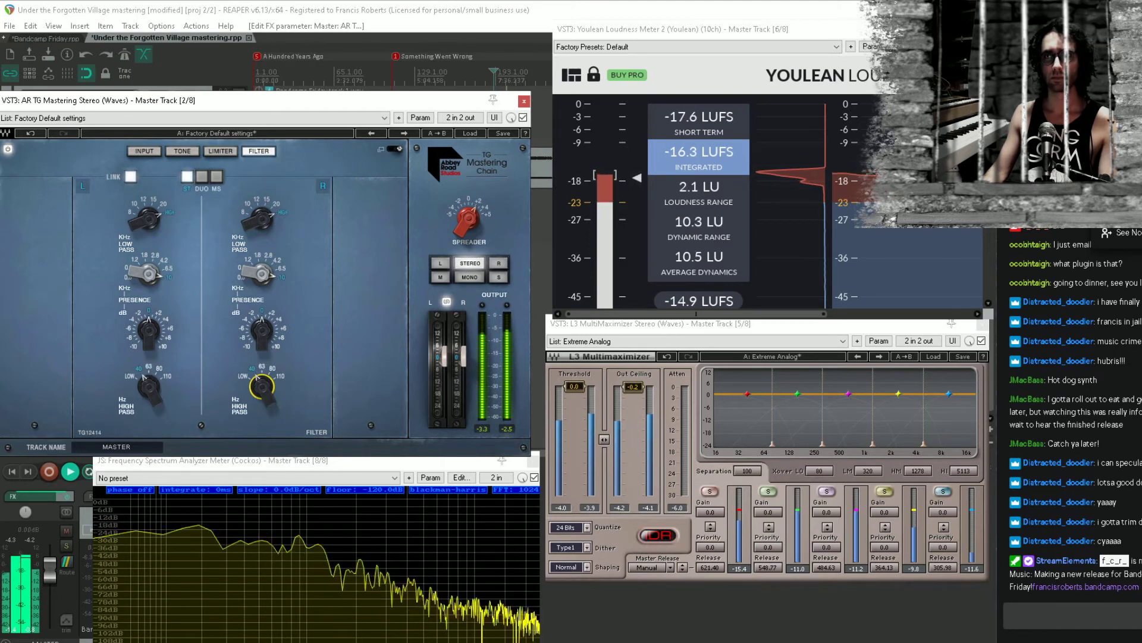
pyautogui.moveTo(262, 386); pyautogui.dragTo(262, 398)
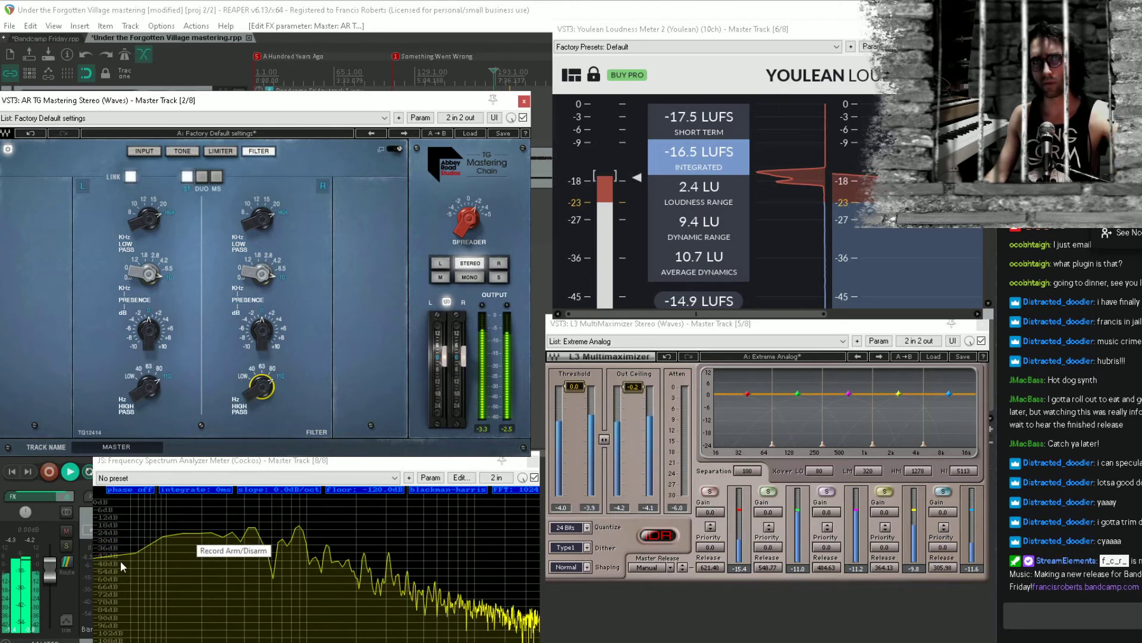
pyautogui.moveTo(262, 387); pyautogui.dragTo(262, 397)
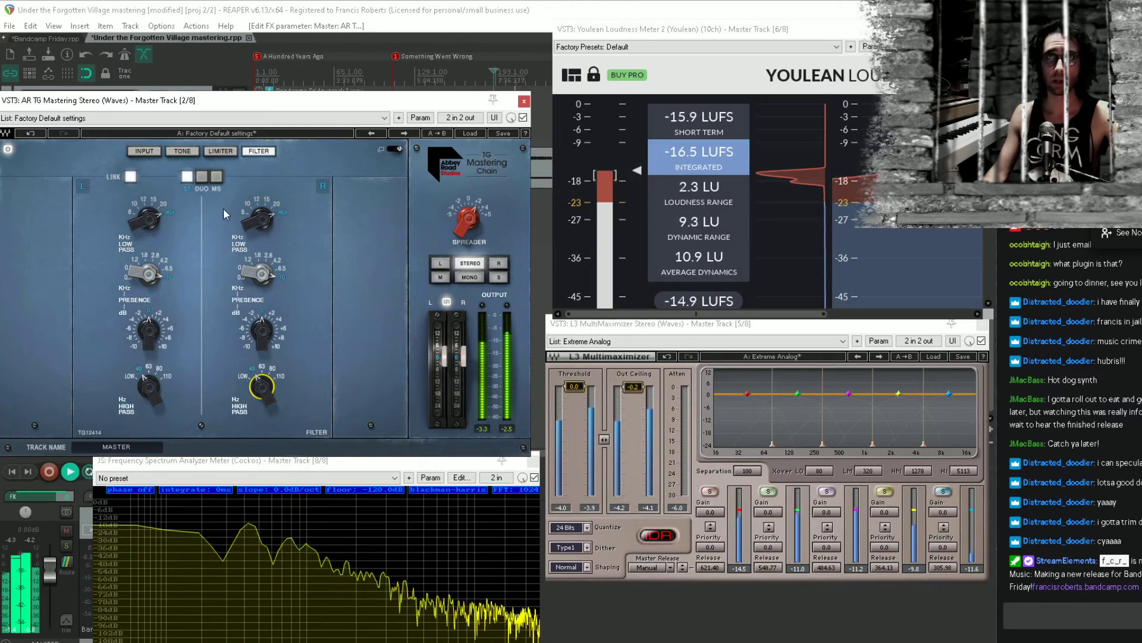
pyautogui.moveTo(260, 219); pyautogui.dragTo(261, 241)
# While auditioning A Hundred Years Ago, engage the AR TG Mastering limiter, try its mode settings and raise Make Up to 2.1
pyautogui.click(320, 62)
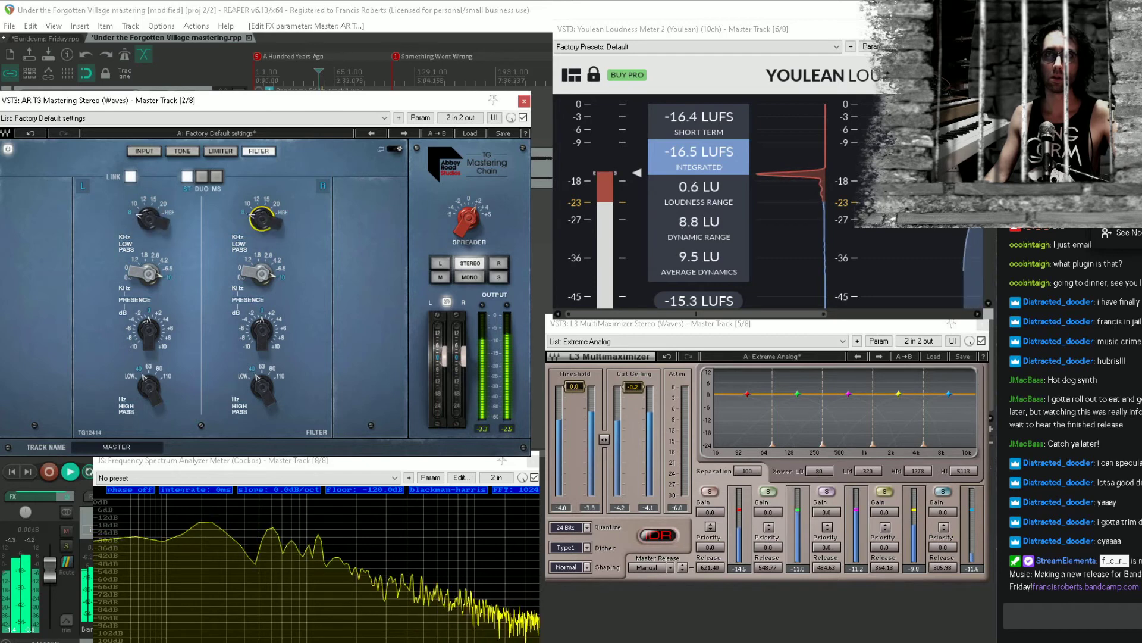
pyautogui.click(219, 151)
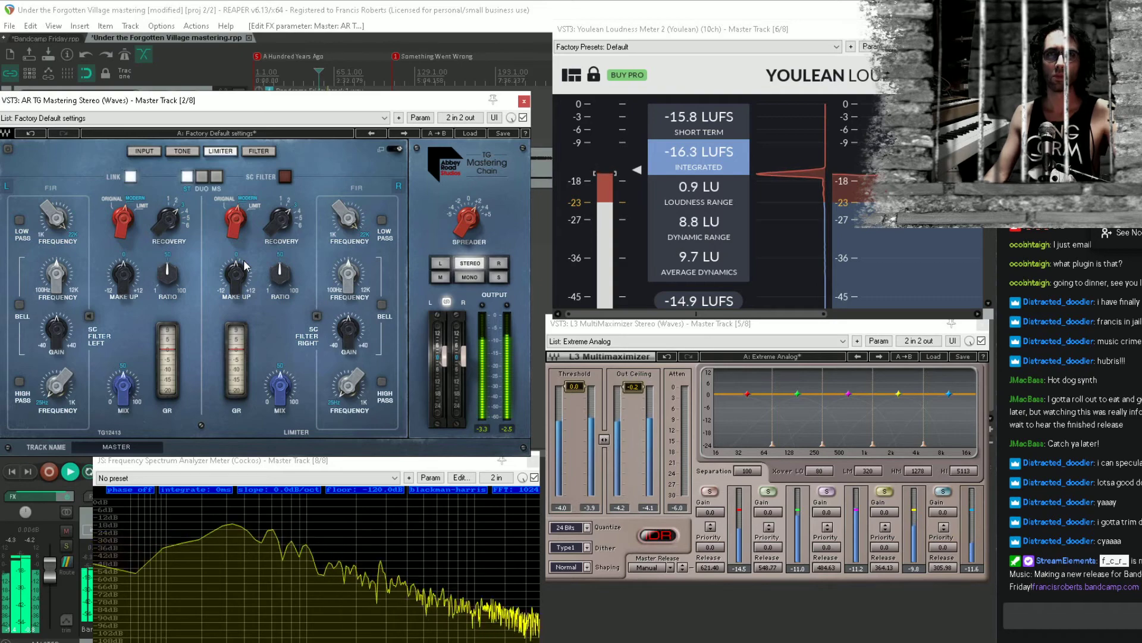
pyautogui.moveTo(152, 103); pyautogui.dragTo(172, 100)
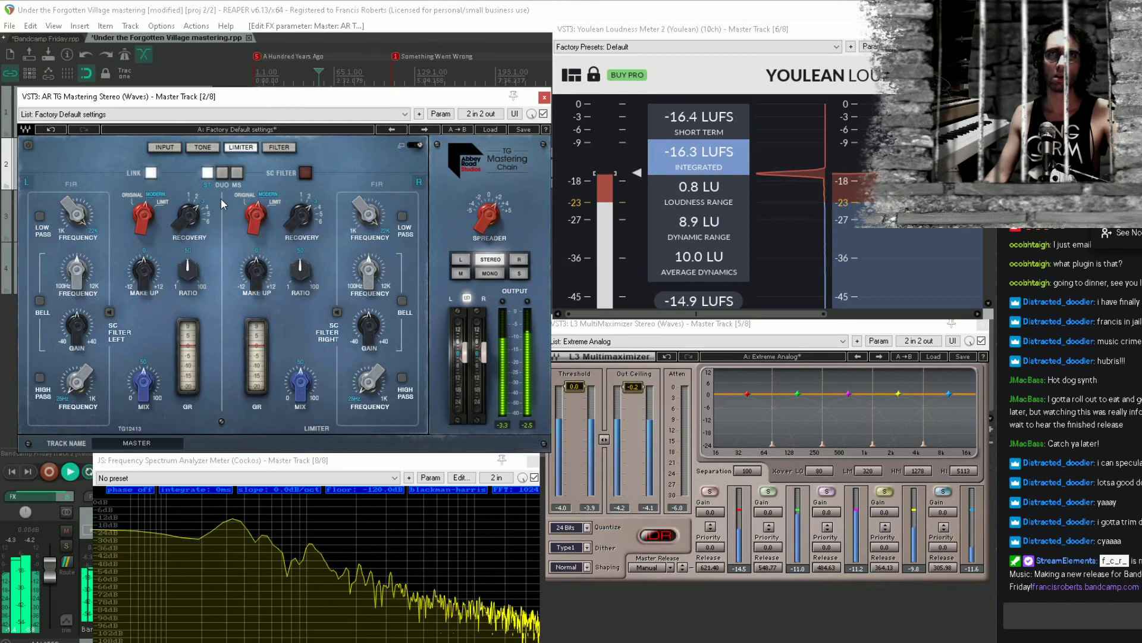
pyautogui.moveTo(141, 218); pyautogui.dragTo(141, 231)
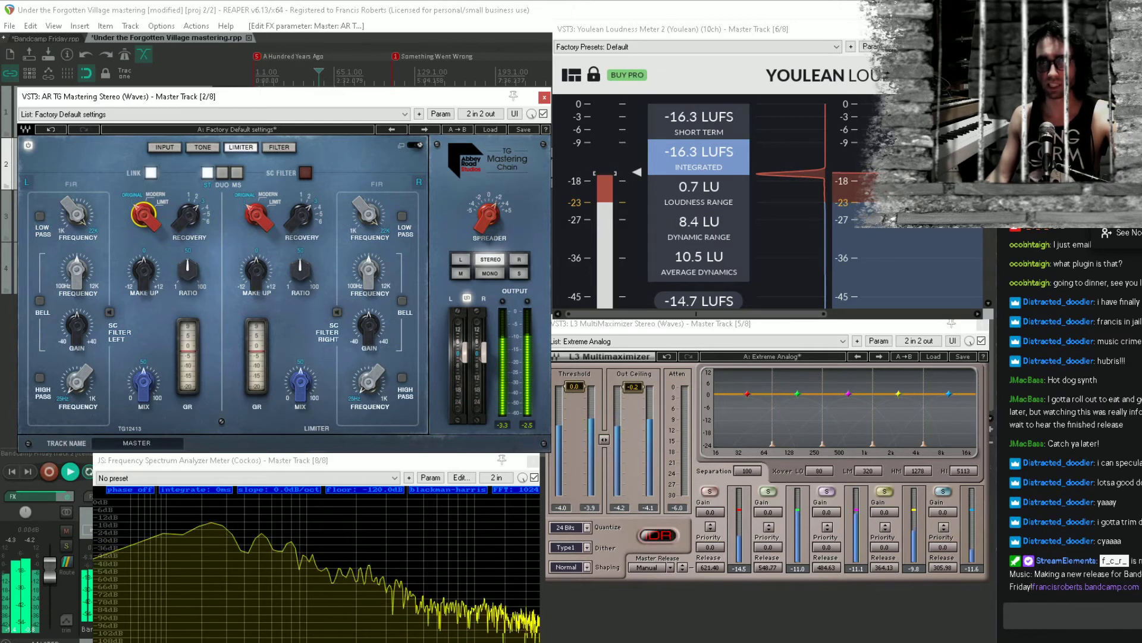
pyautogui.moveTo(143, 217)
pyautogui.mouseDown()
pyautogui.moveTo(143, 206)
pyautogui.moveTo(142, 225)
pyautogui.moveTo(143, 215)
pyautogui.mouseUp()
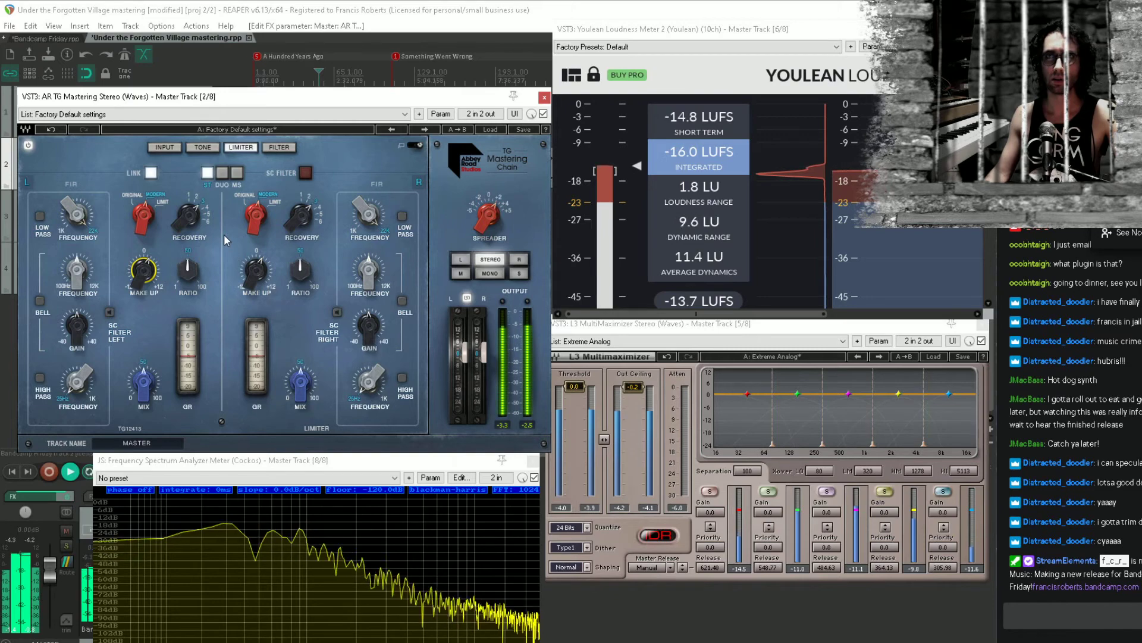
# Audition several points in A Hundred Years Ago, Something Went Wrong and Time Ended, resetting the AR TG Mastering output peak readings
pyautogui.click(264, 77)
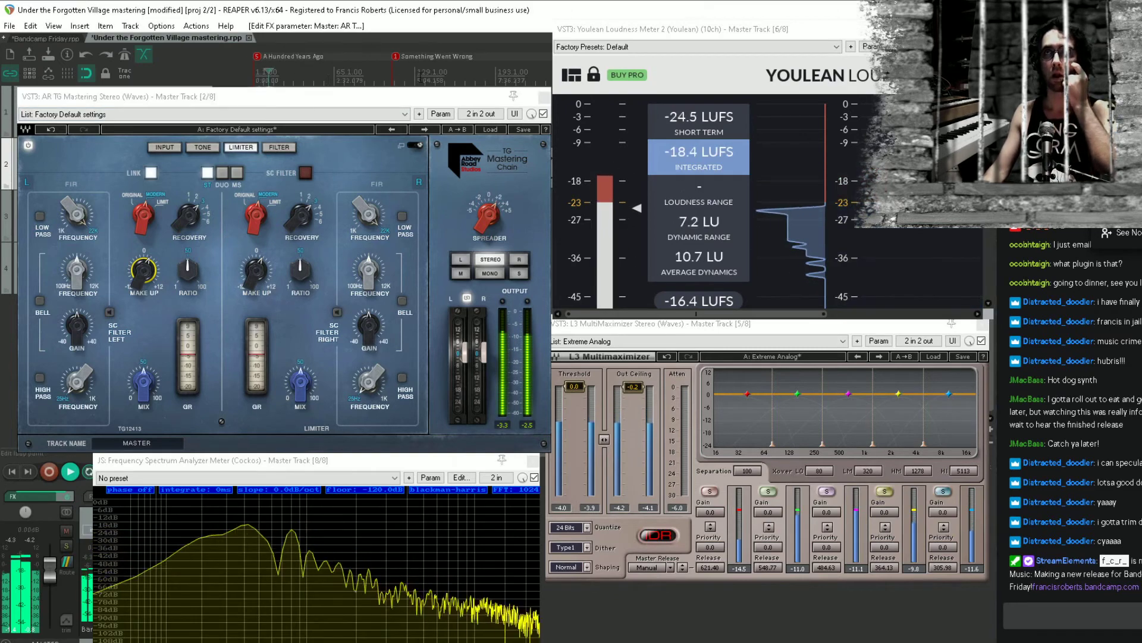
pyautogui.click(420, 79)
pyautogui.click(486, 79)
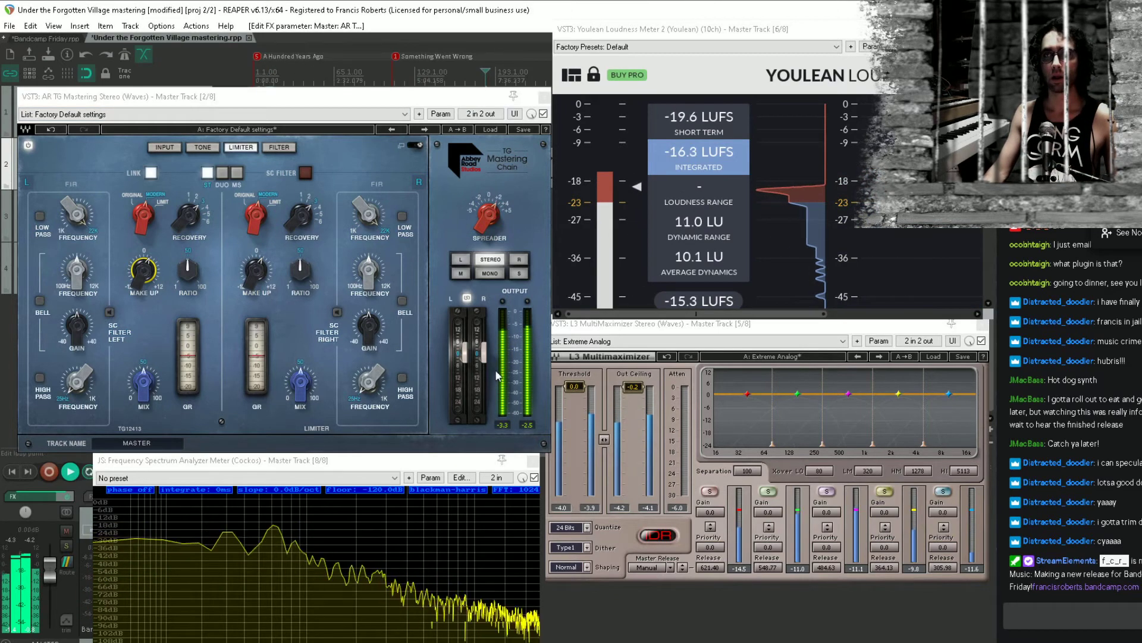
pyautogui.click(502, 426)
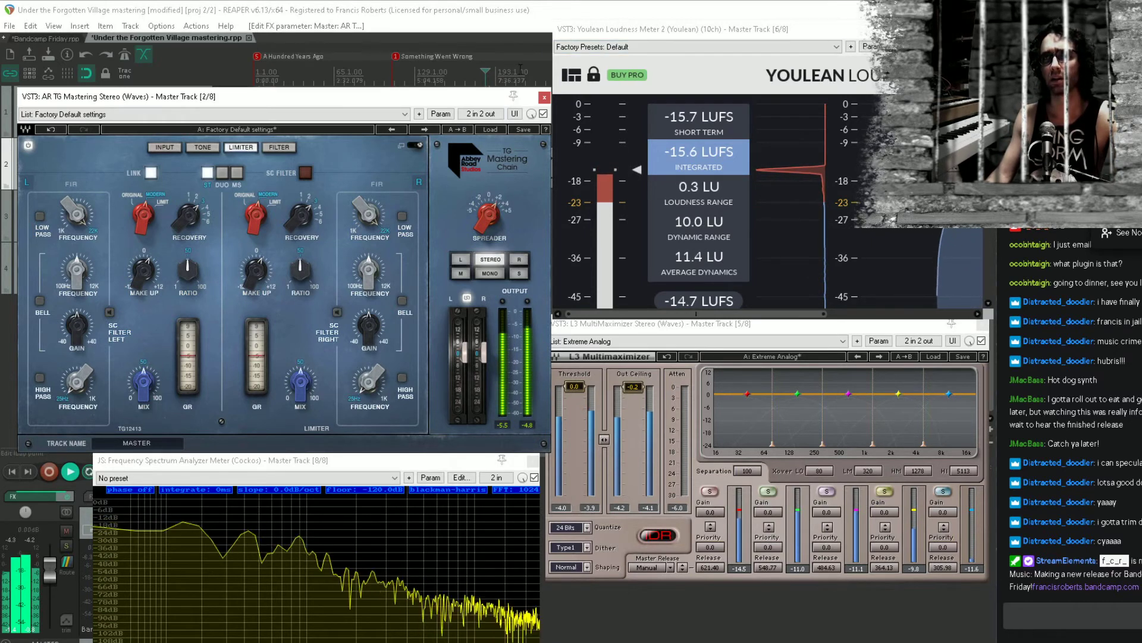
pyautogui.moveTo(507, 78); pyautogui.dragTo(385, 82)
pyautogui.click(467, 77)
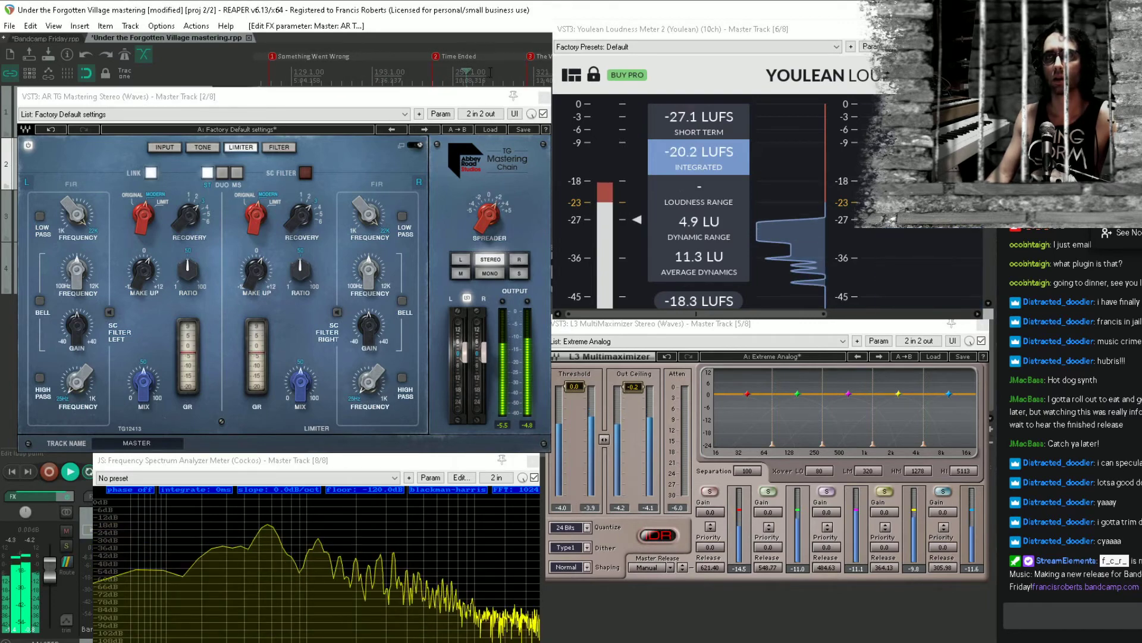
pyautogui.click(528, 428)
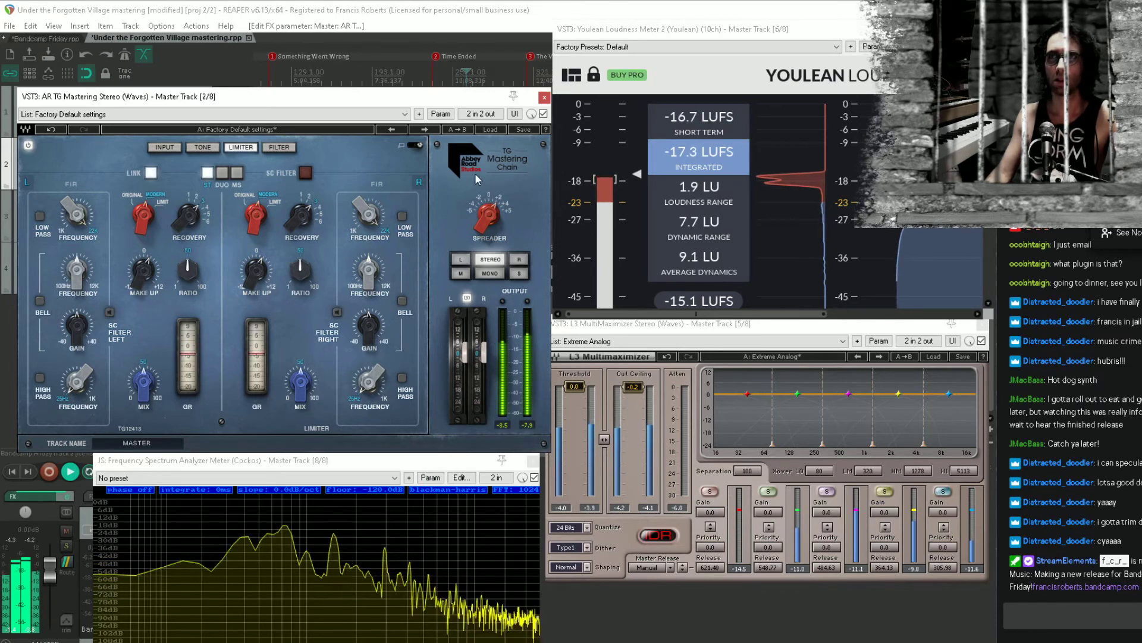
# Switch the limiter to Duo and adjust the left Make Up slightly, checking the output peaks on Something Went Wrong
pyautogui.click(222, 173)
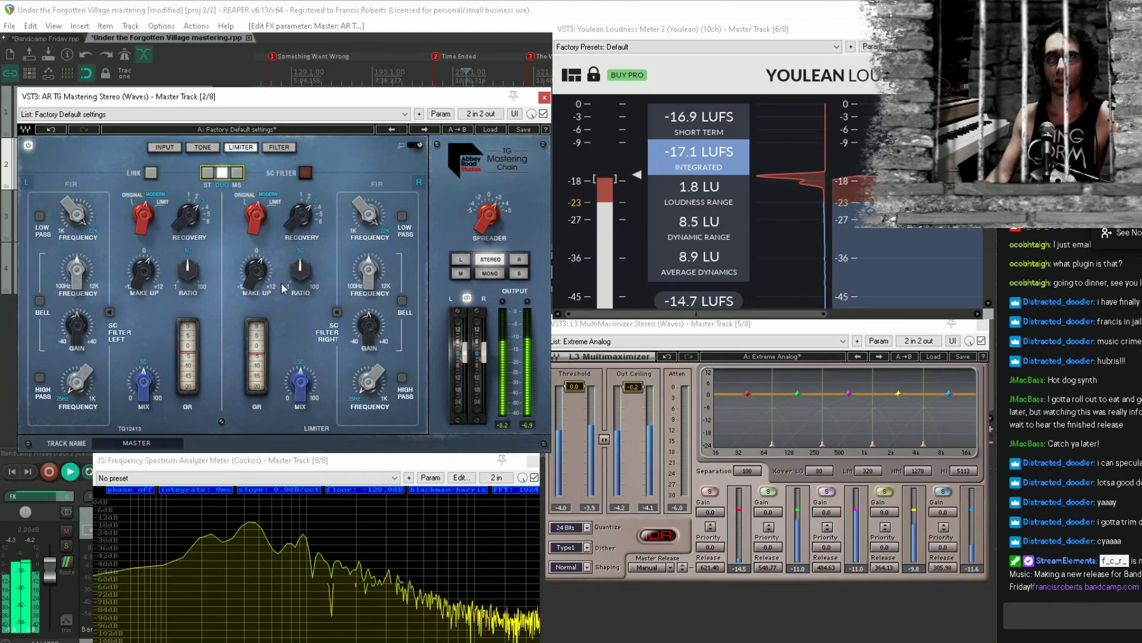
pyautogui.moveTo(263, 270)
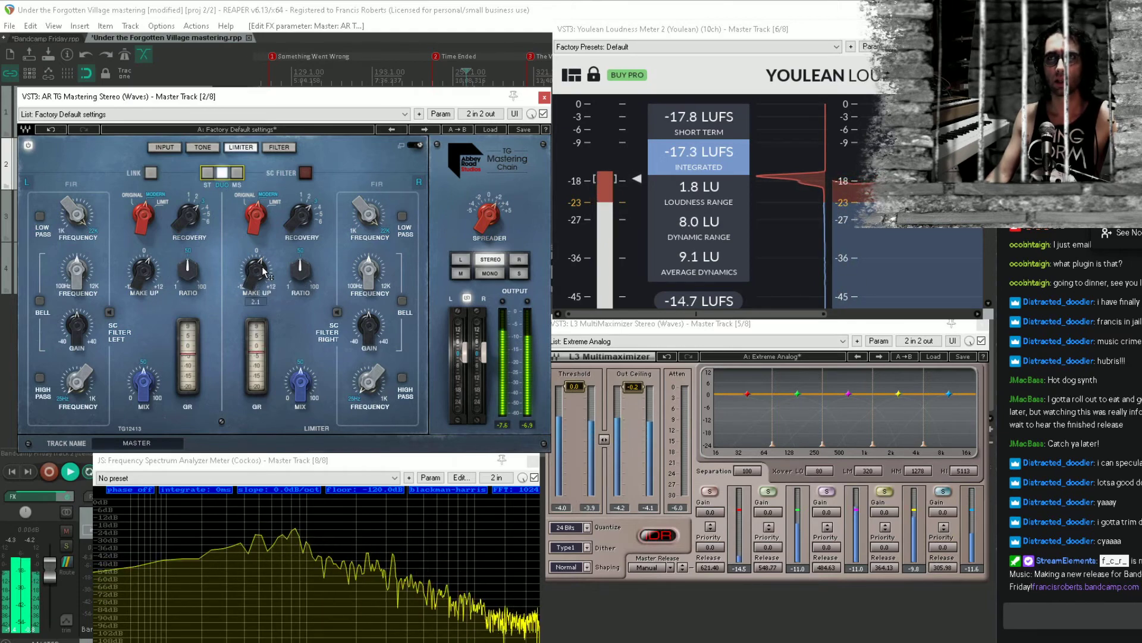
pyautogui.click(145, 271)
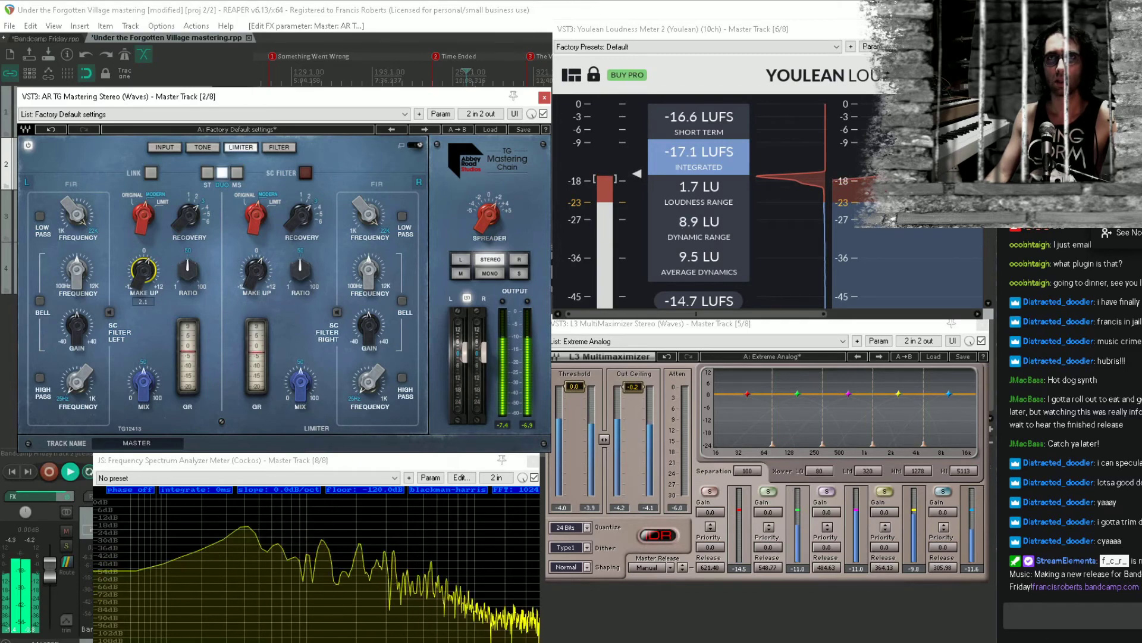
pyautogui.moveTo(145, 271); pyautogui.dragTo(146, 266)
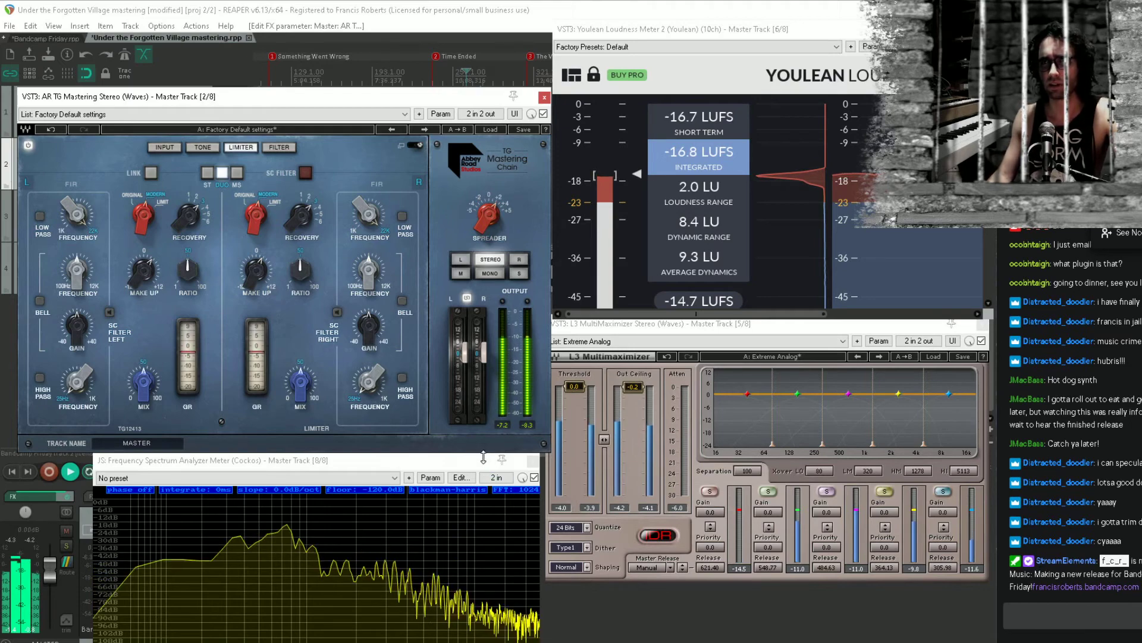
pyautogui.click(342, 72)
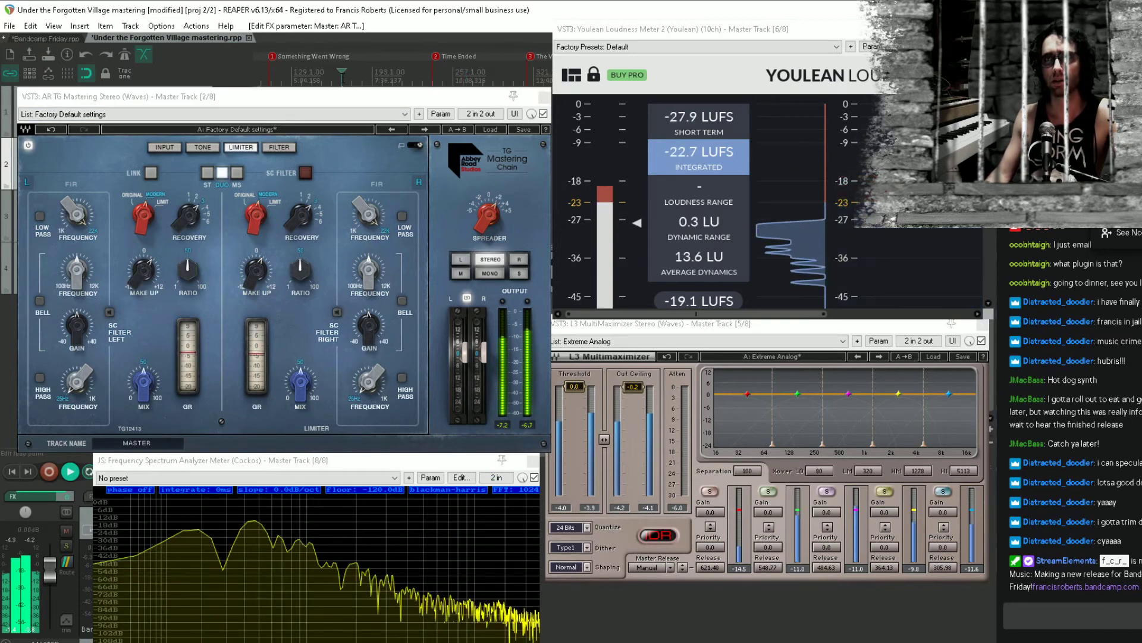
pyautogui.click(503, 426)
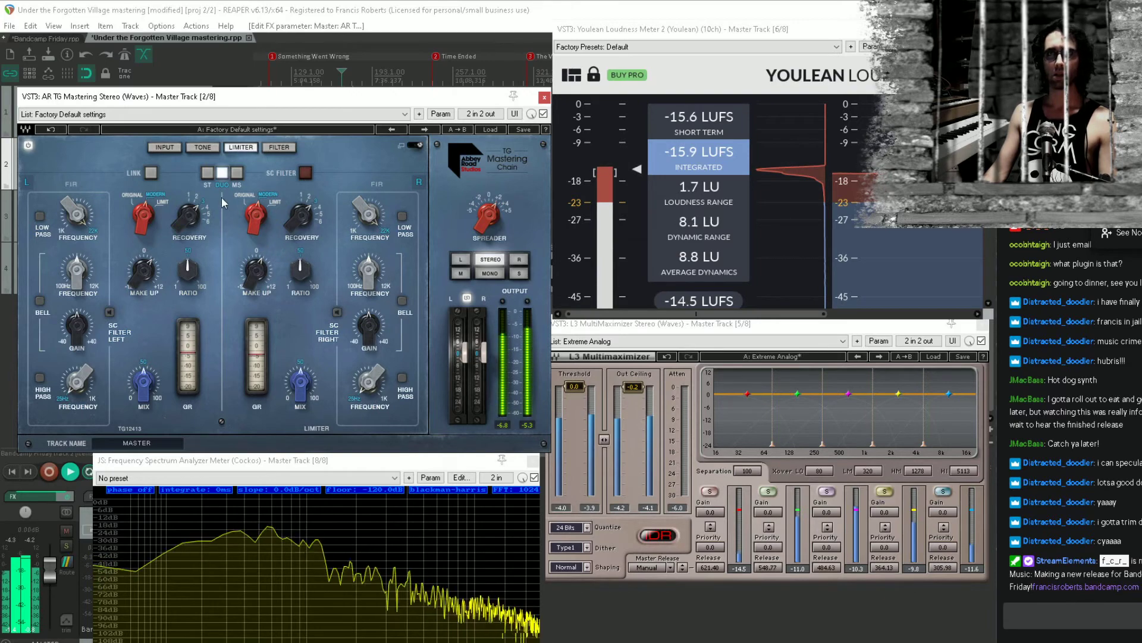
# In the Tone module, change band 1's Frequency and fine-tune its Gain on both linked channels while auditioning Something Went Wrong
pyautogui.click(211, 148)
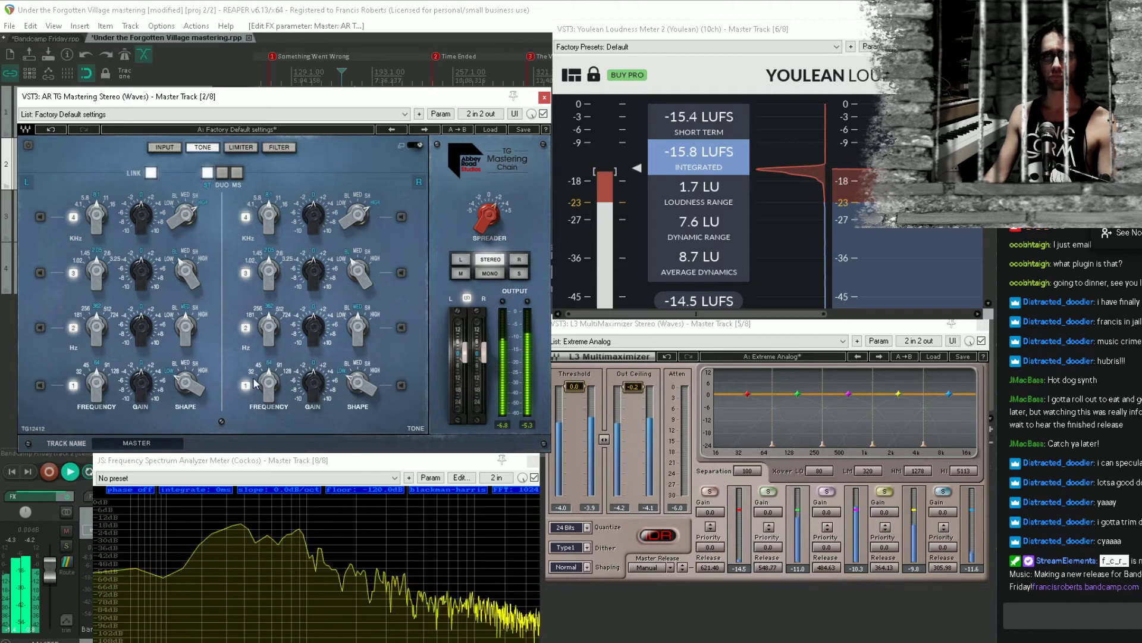
pyautogui.moveTo(268, 381); pyautogui.dragTo(314, 333)
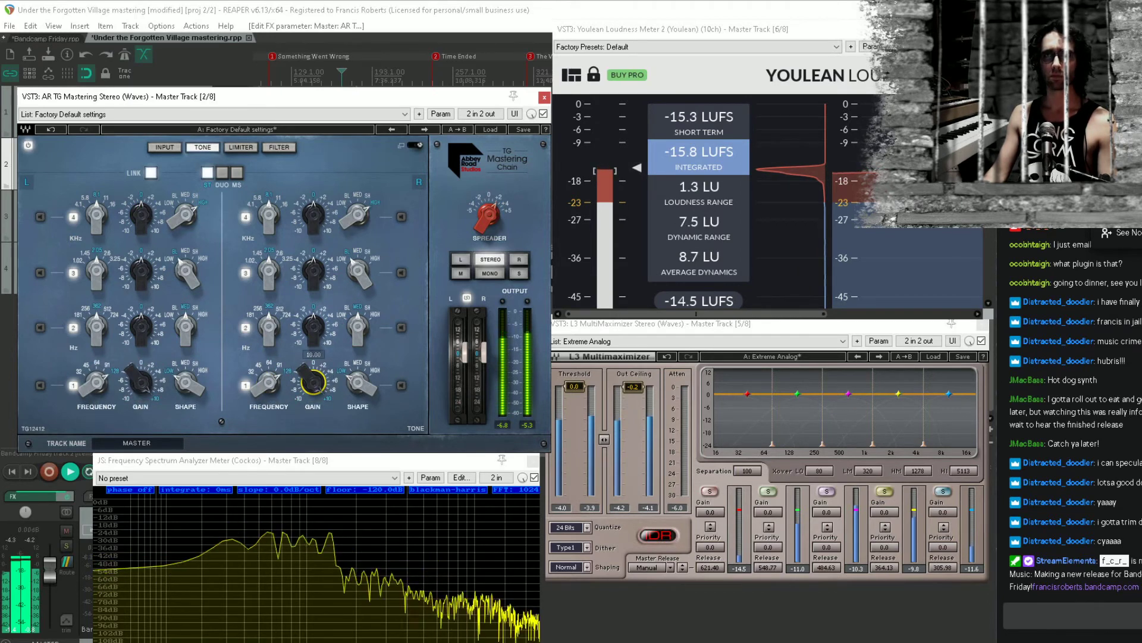
pyautogui.moveTo(326, 271); pyautogui.dragTo(326, 319)
pyautogui.click(374, 72)
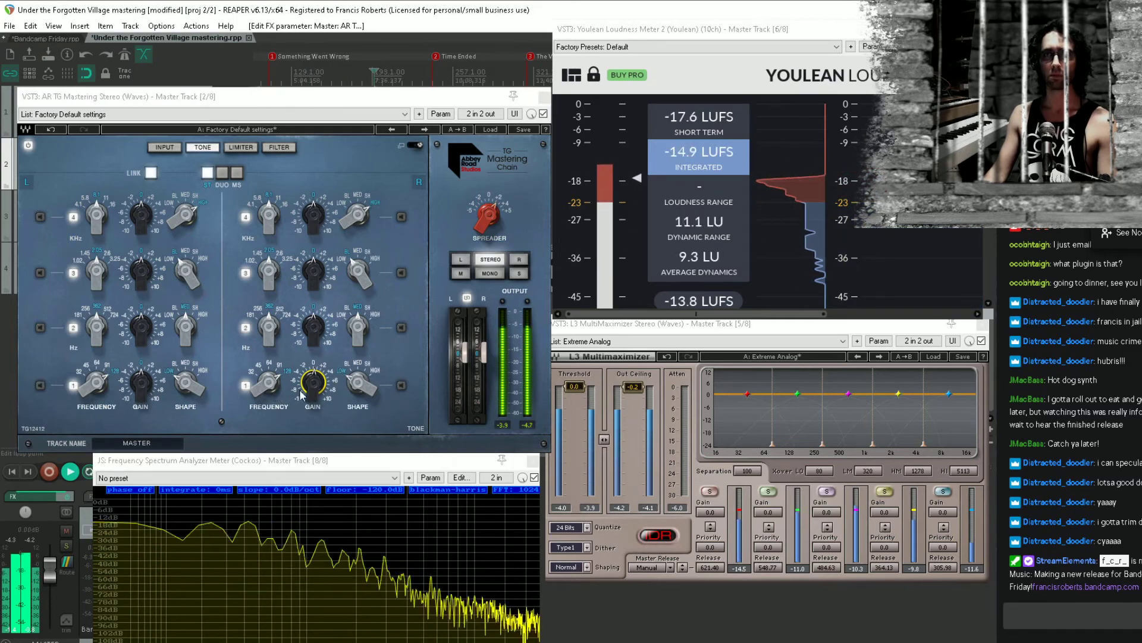
pyautogui.moveTo(314, 383); pyautogui.dragTo(313, 402)
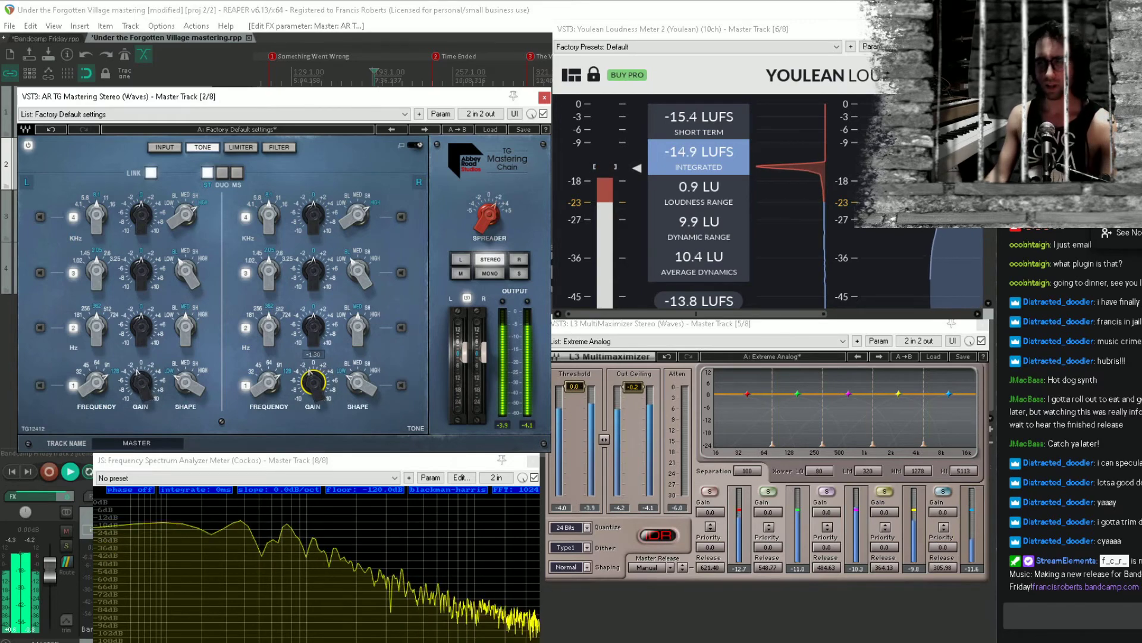
pyautogui.moveTo(314, 383); pyautogui.dragTo(313, 382)
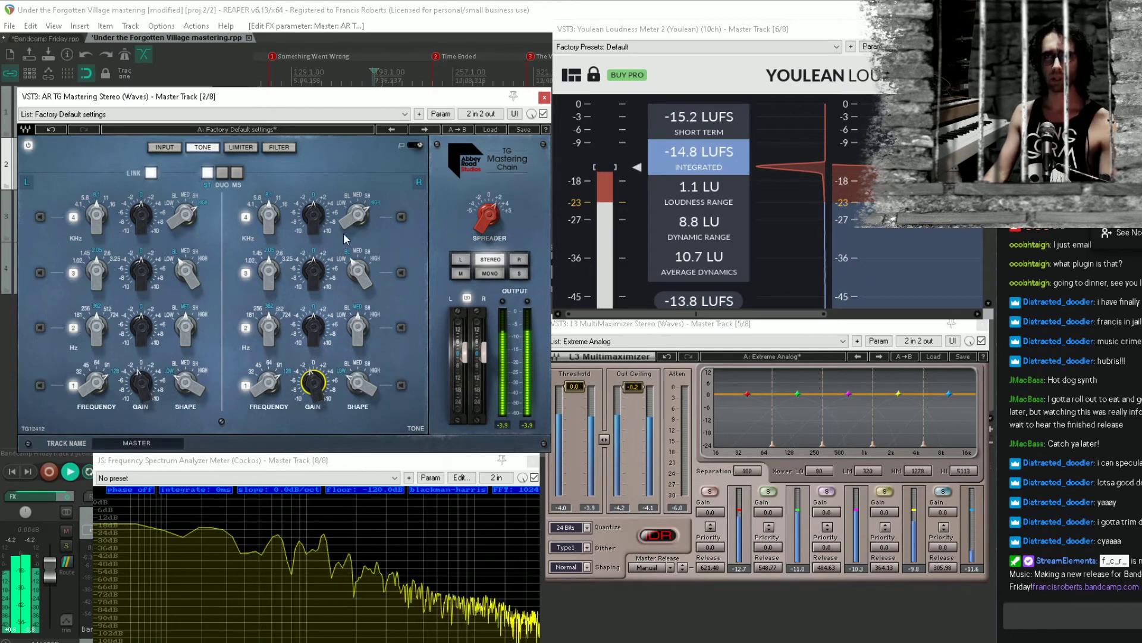
pyautogui.scroll(-2, 477, 78)
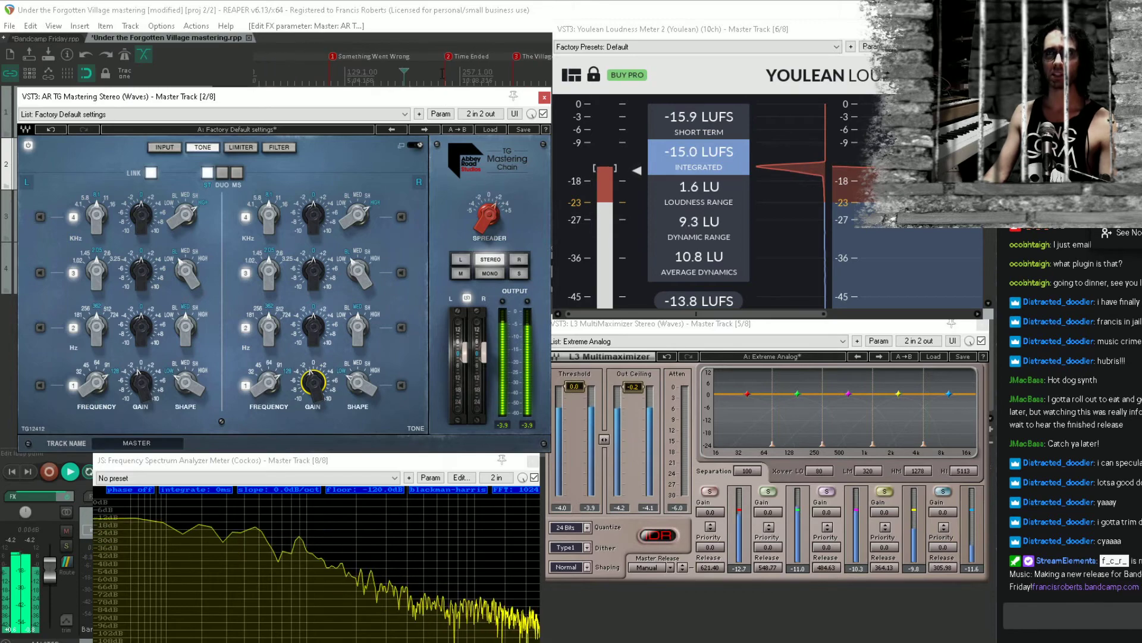
# Audition Time Ended and The Village Decayed, comparing the latter with AR TG Mastering bypassed and active
pyautogui.click(497, 76)
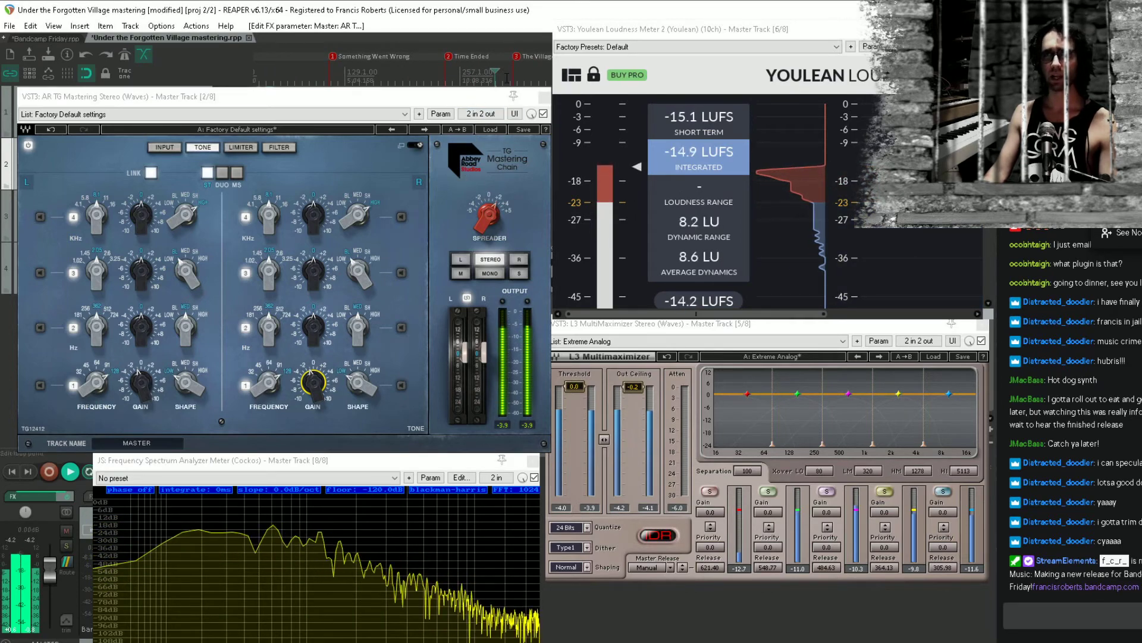
pyautogui.moveTo(507, 78); pyautogui.dragTo(400, 64)
pyautogui.click(430, 67)
pyautogui.click(474, 71)
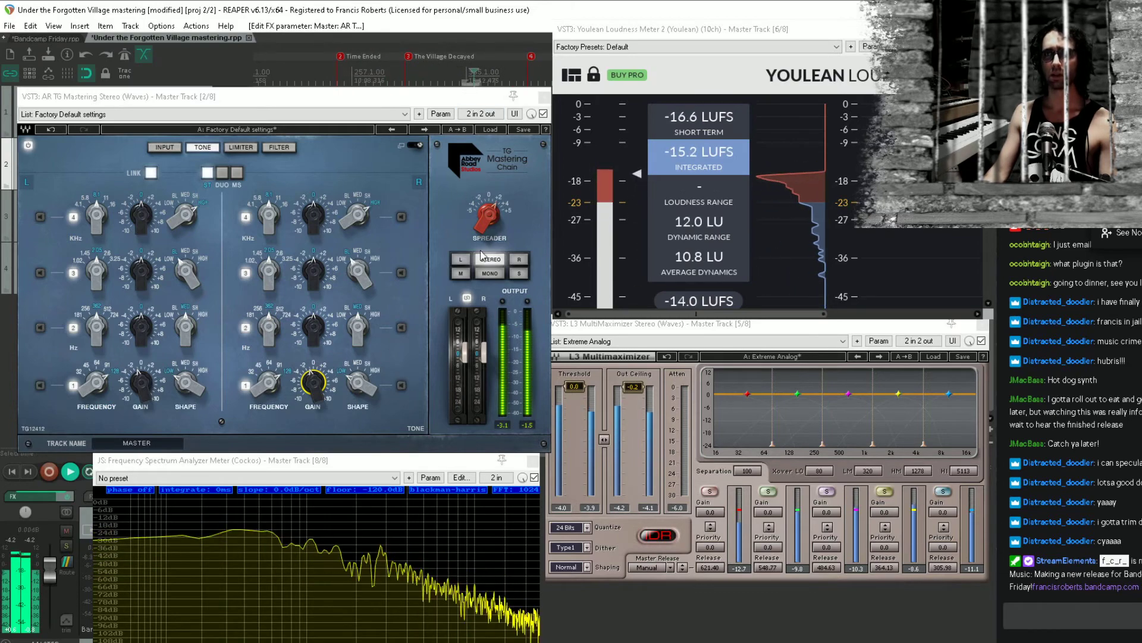
pyautogui.click(545, 115)
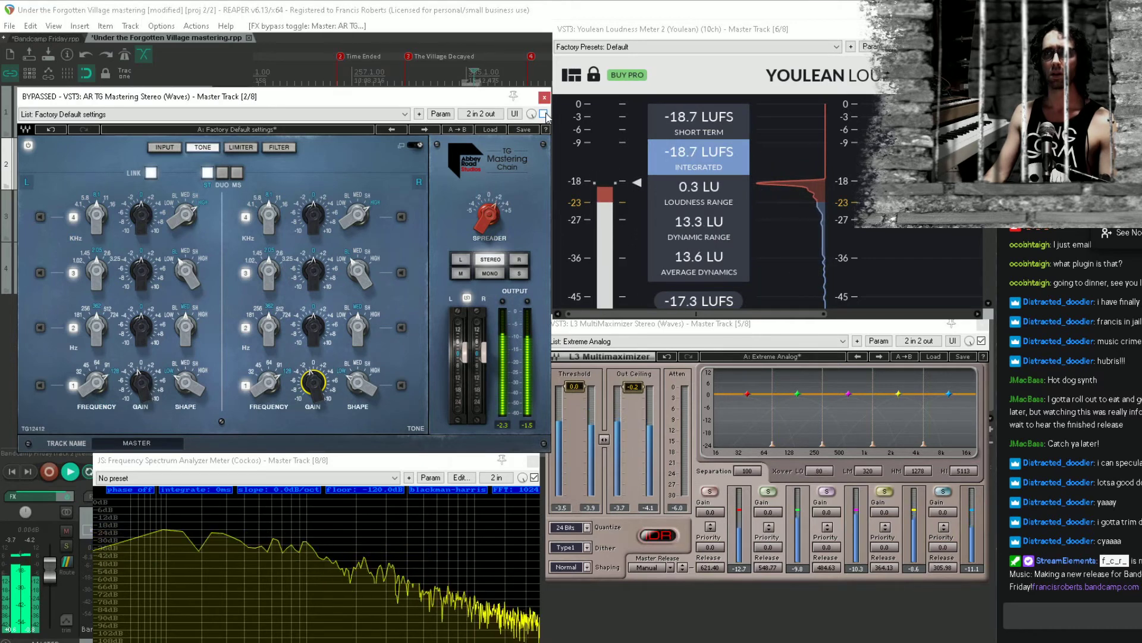
pyautogui.click(543, 114)
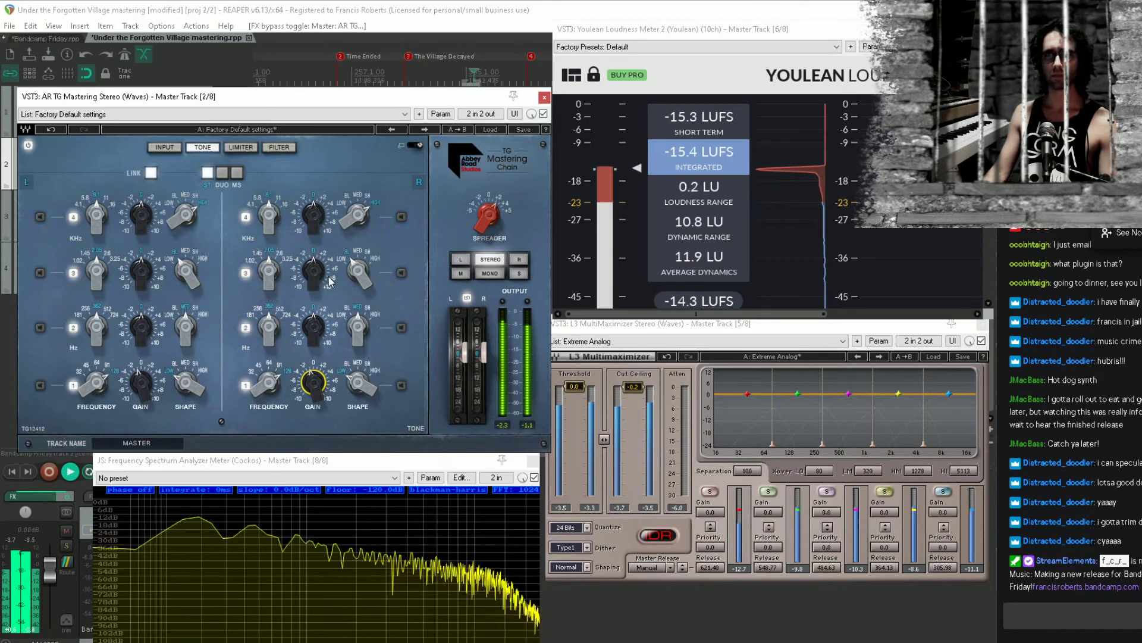
# In the Tone module, set band 3's Gain to 0.25 on both linked channels while auditioning Time Ended, leaving the band unsoloed
pyautogui.moveTo(330, 281); pyautogui.dragTo(313, 327)
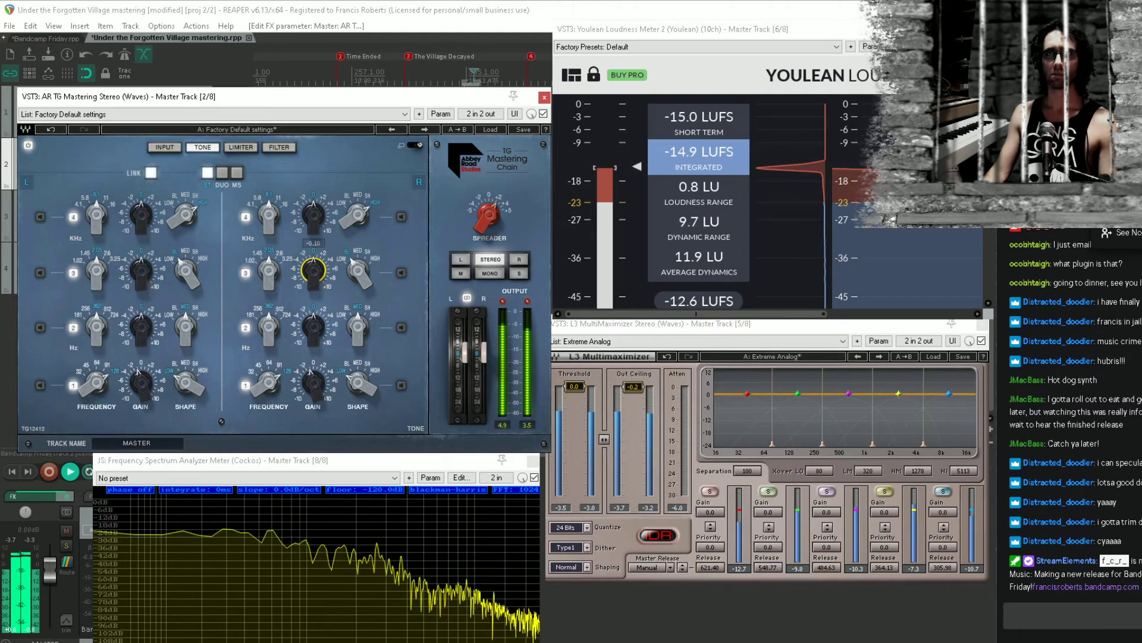
pyautogui.moveTo(313, 271); pyautogui.dragTo(268, 280)
pyautogui.click(378, 73)
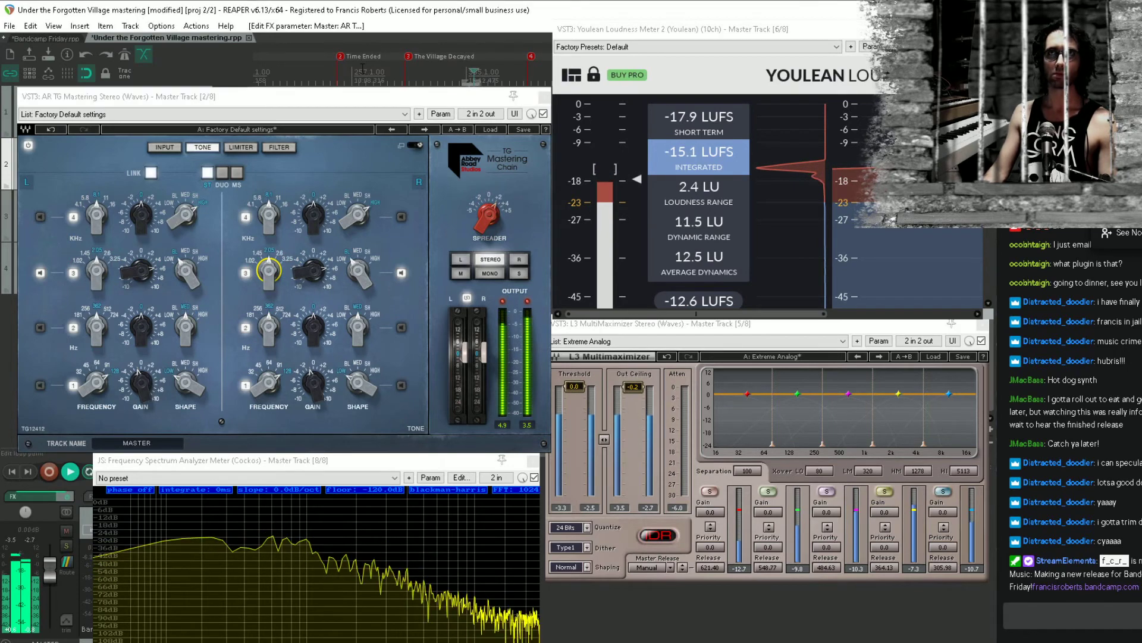
pyautogui.click(385, 74)
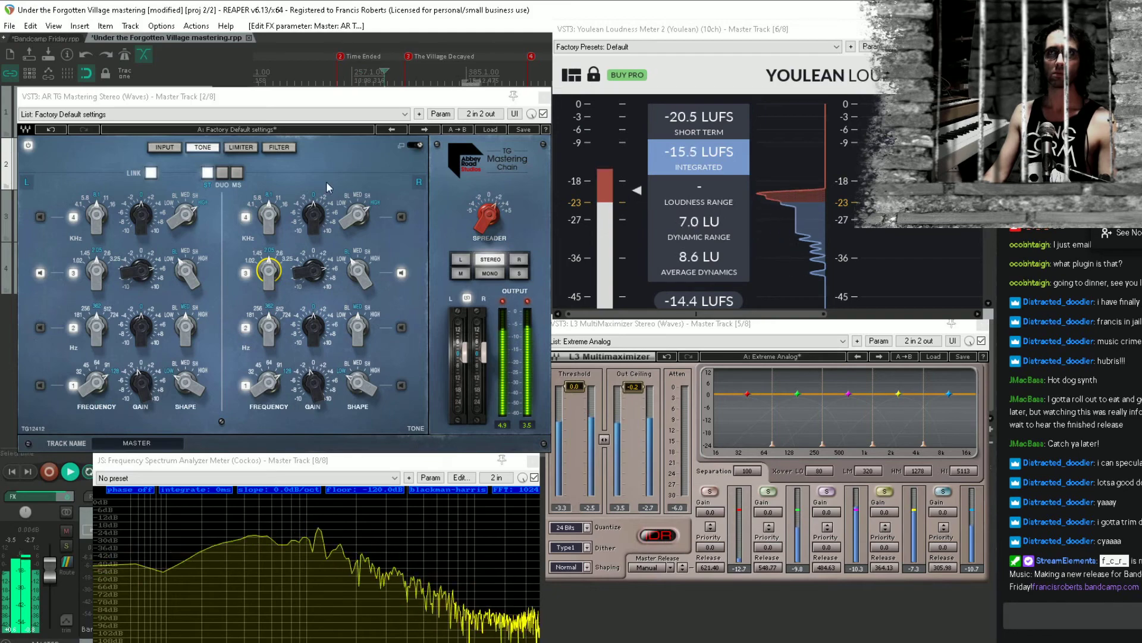
pyautogui.moveTo(269, 271); pyautogui.dragTo(295, 268)
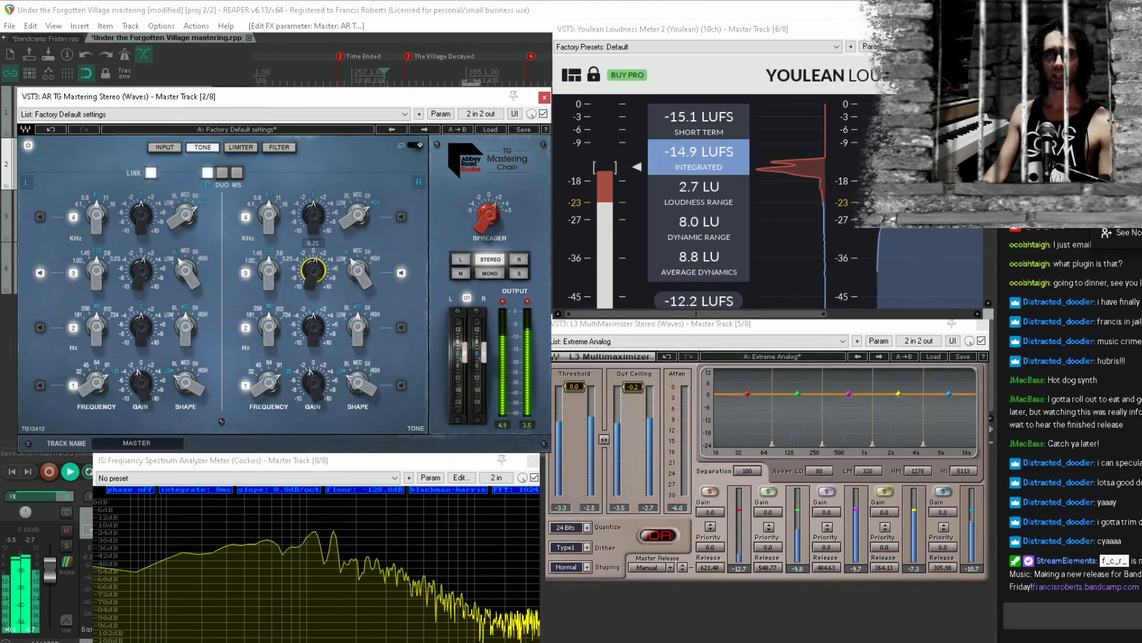
pyautogui.click(402, 273)
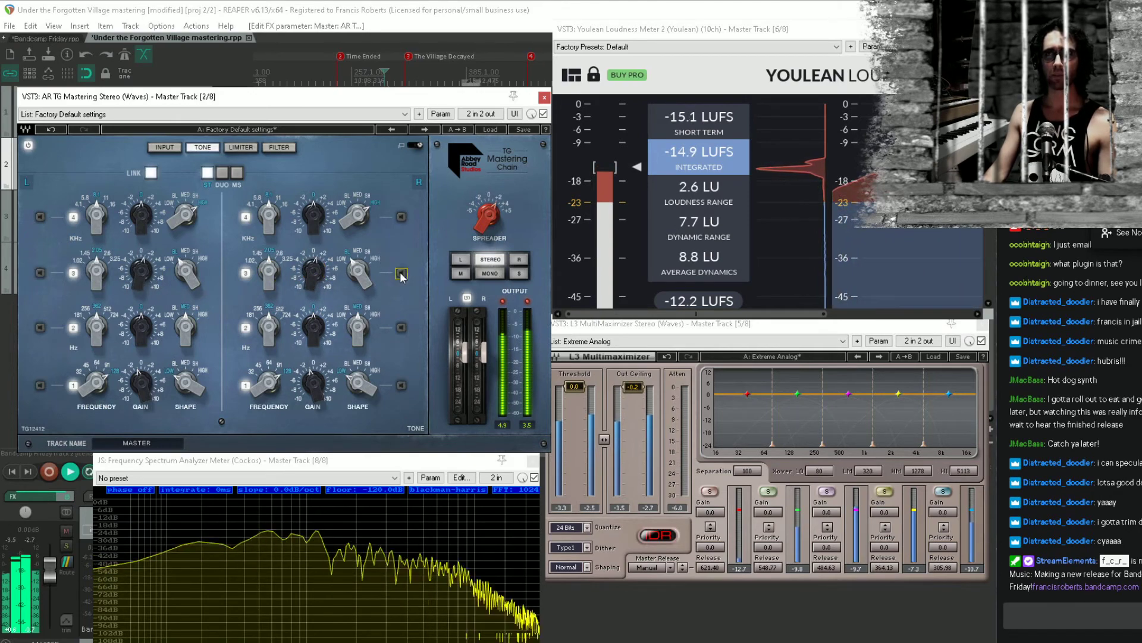
# Audition points across all the songs, from A Hundred Years Ago to The Village Decayed, resetting the AR TG Mastering output peaks
pyautogui.click(476, 77)
pyautogui.scroll(-3, 476, 78)
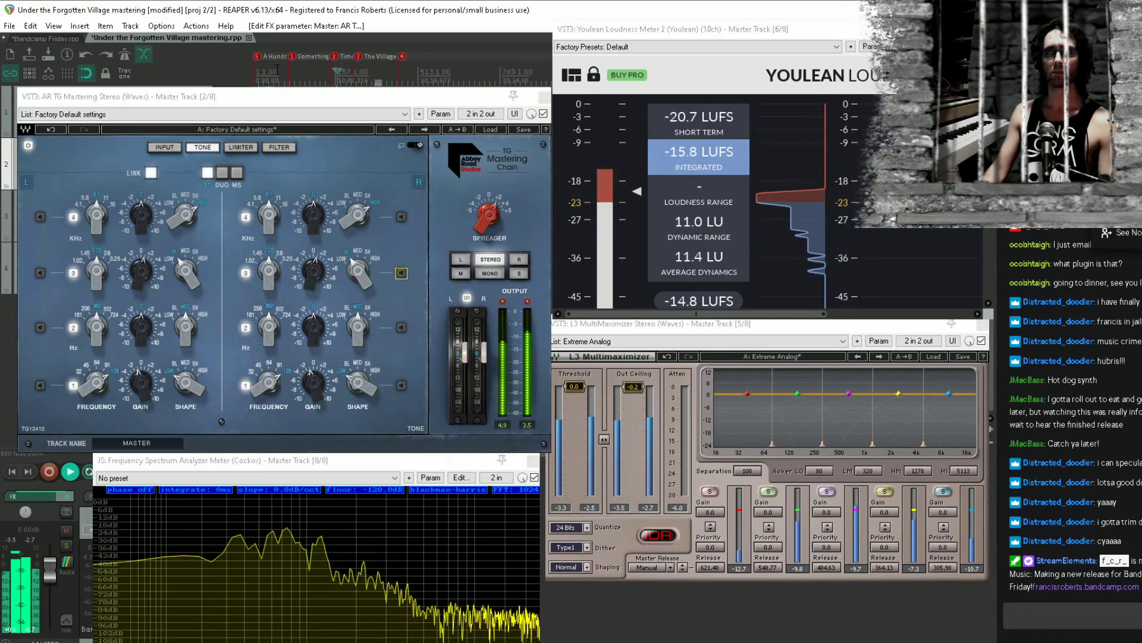
pyautogui.click(271, 77)
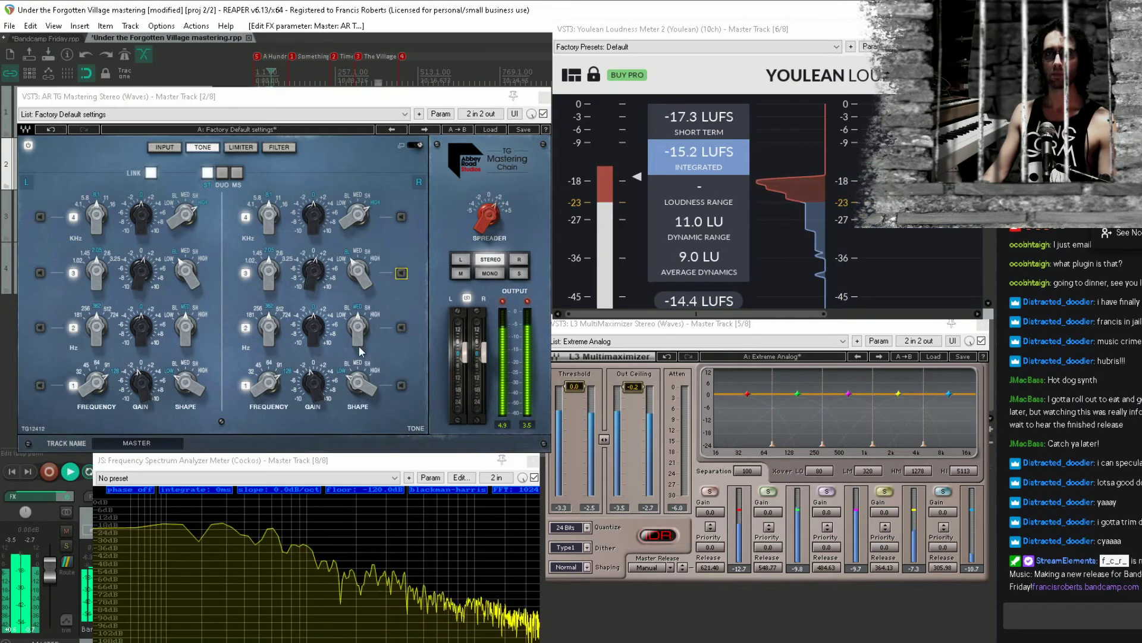
pyautogui.click(502, 301)
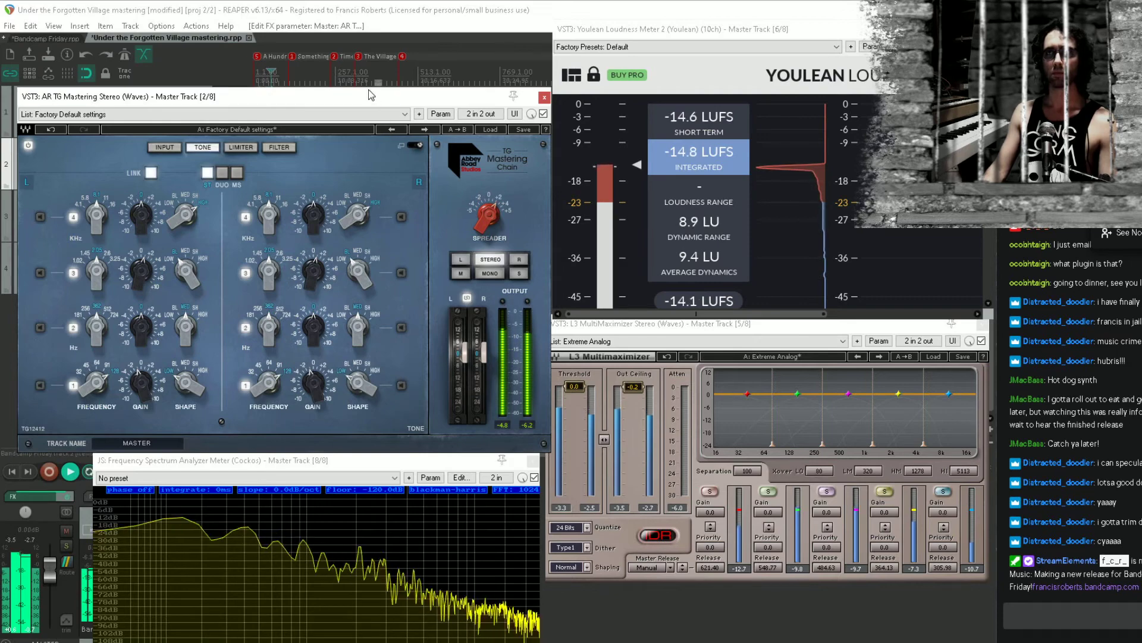
pyautogui.click(317, 76)
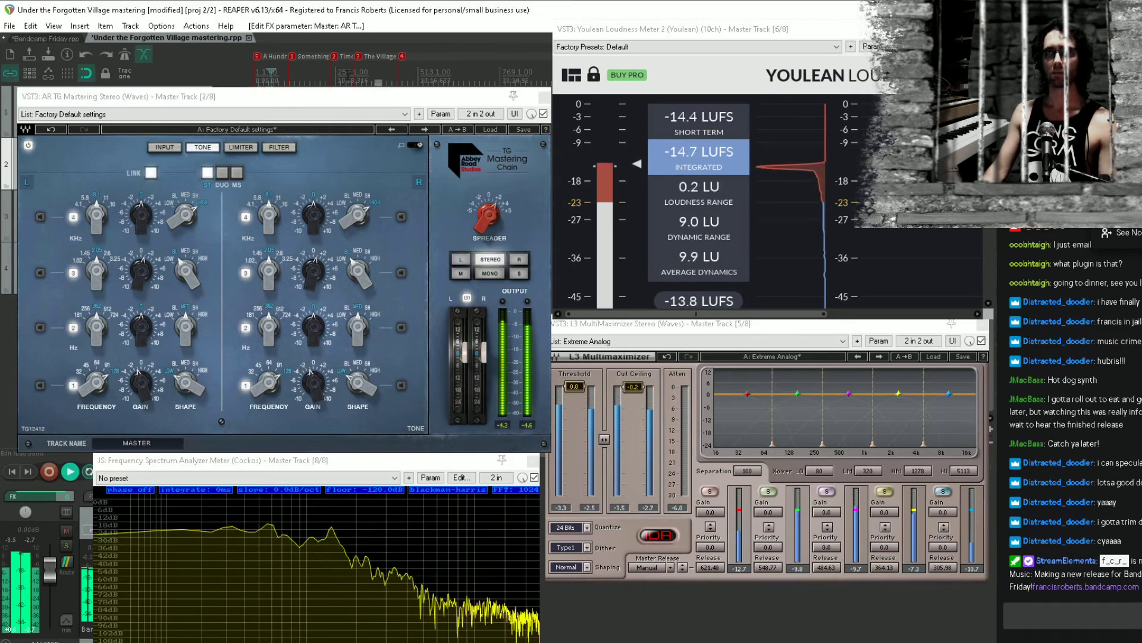
pyautogui.click(387, 76)
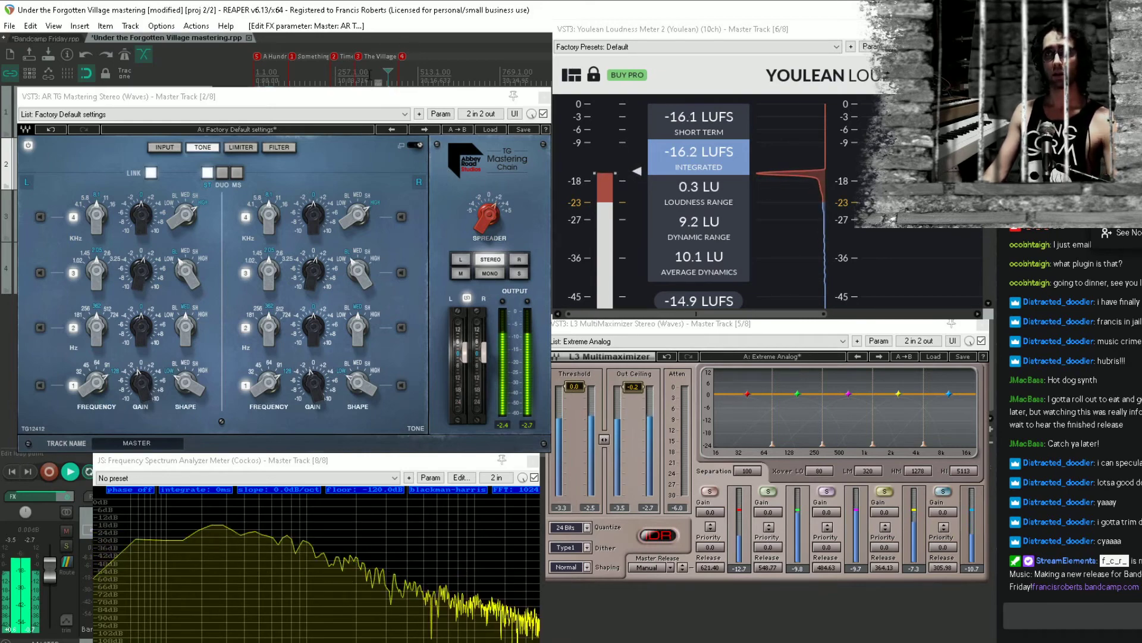
# Fine-tune the Tone module's band 3 Gain while replaying The Village Decayed
pyautogui.click(316, 271)
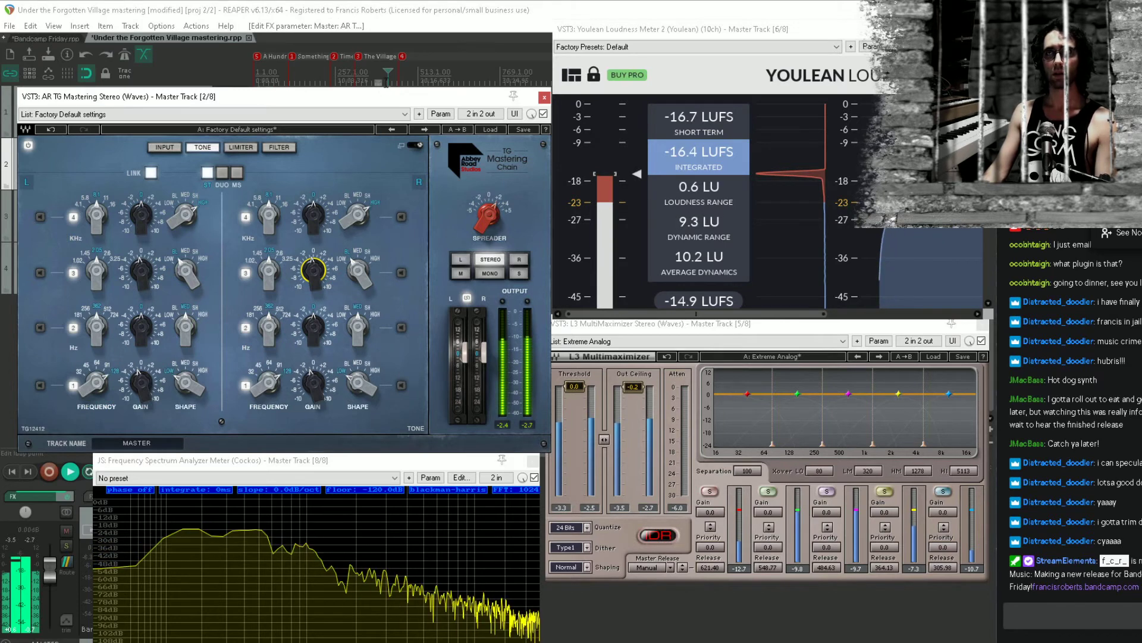
pyautogui.click(385, 80)
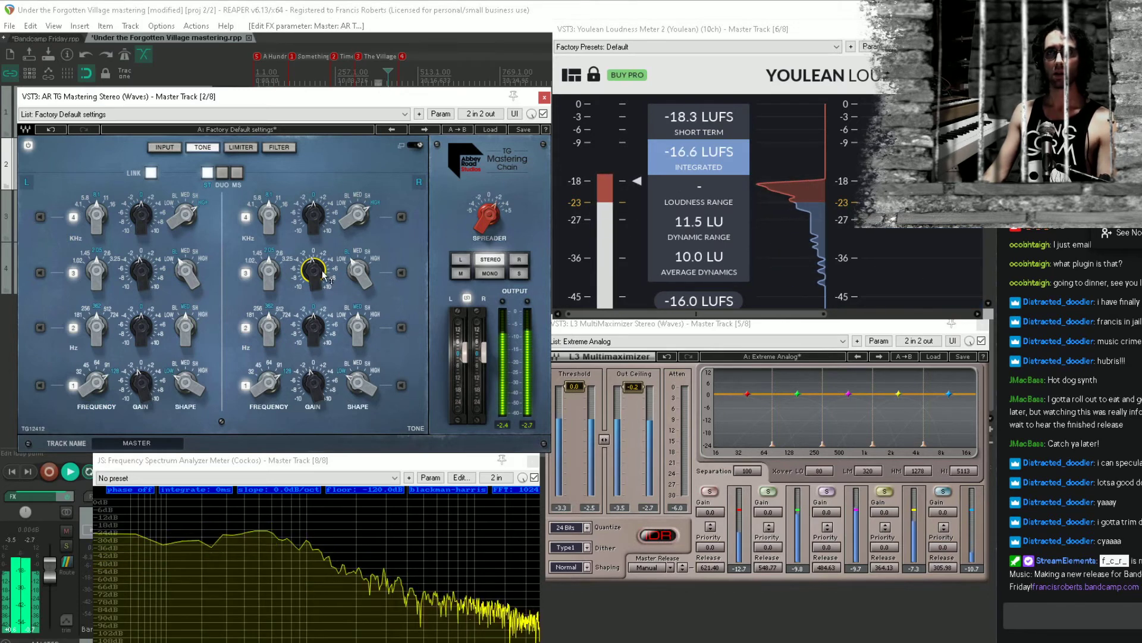
pyautogui.moveTo(325, 275); pyautogui.dragTo(313, 273)
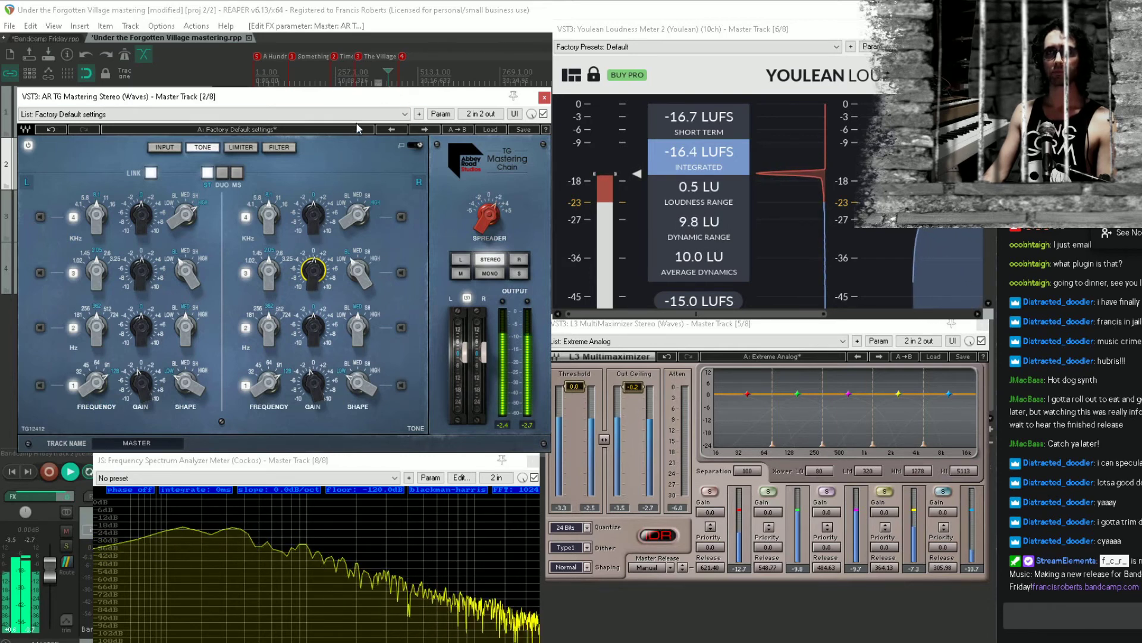
# Compare the opening of A Hundred Years Ago with AR TG Mastering bypassed and active
pyautogui.click(258, 73)
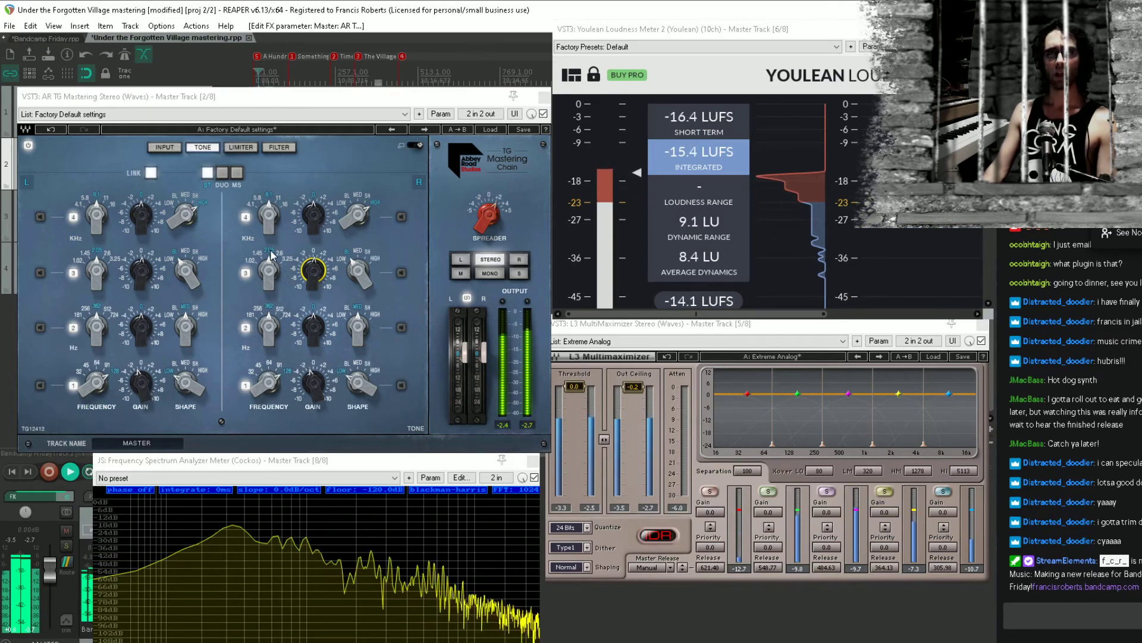
pyautogui.click(544, 114)
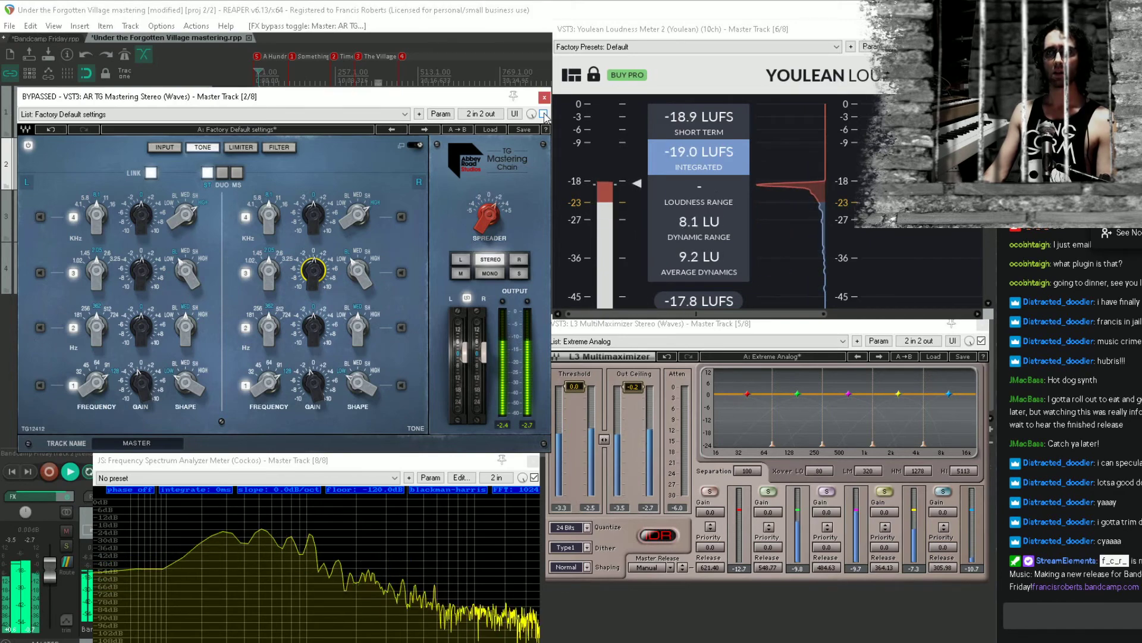
pyautogui.click(543, 114)
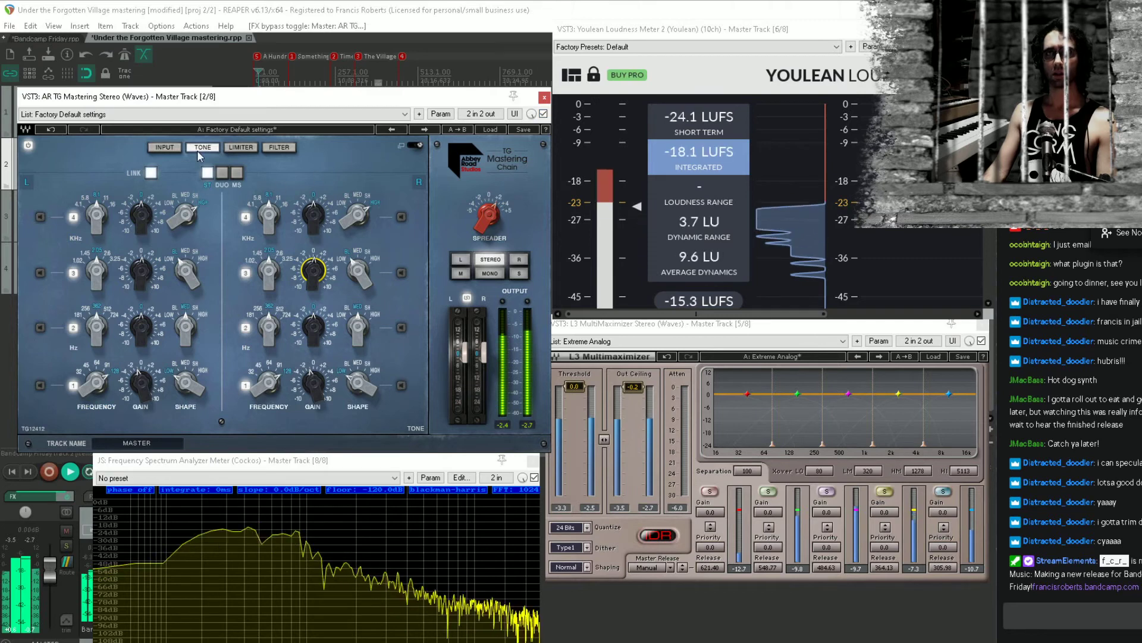
# Fine-tune the AR TG Mastering Spreader around 2.0 while auditioning A Hundred Years Ago and Time Ended, and save the project
pyautogui.click(177, 147)
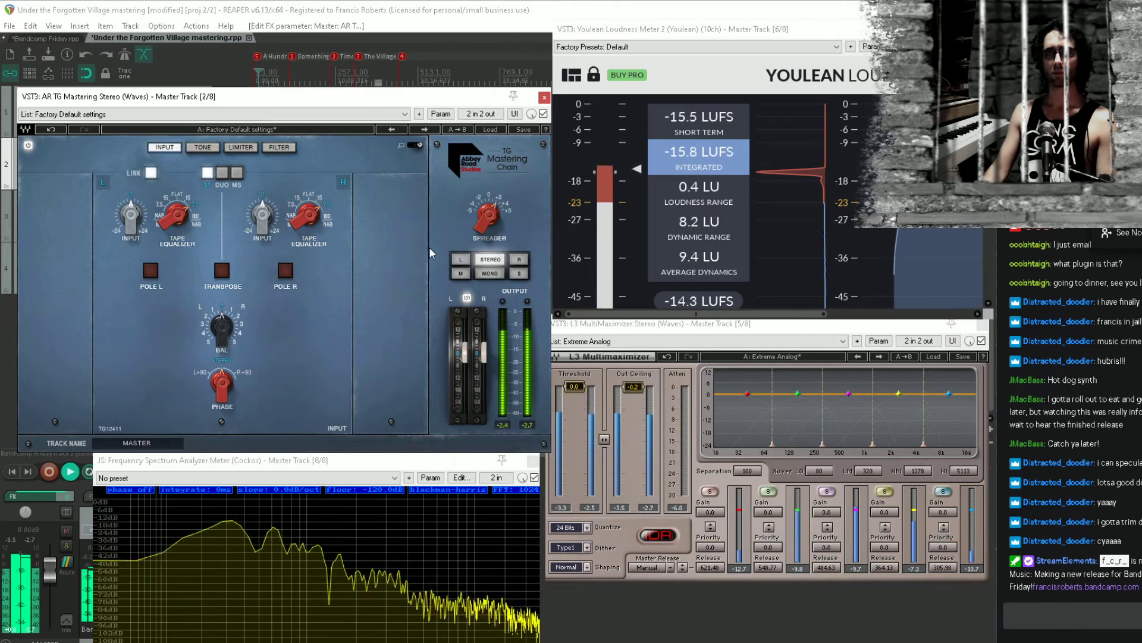
pyautogui.click(282, 147)
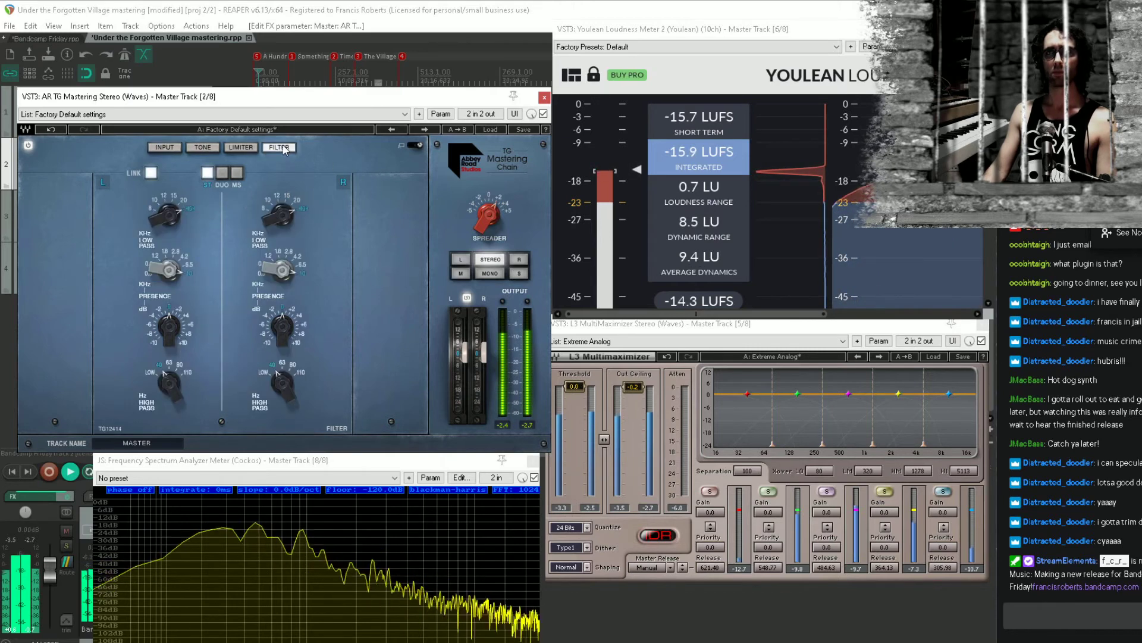
pyautogui.moveTo(489, 214)
pyautogui.mouseDown()
pyautogui.moveTo(489, 193)
pyautogui.moveTo(488, 214)
pyautogui.mouseUp()
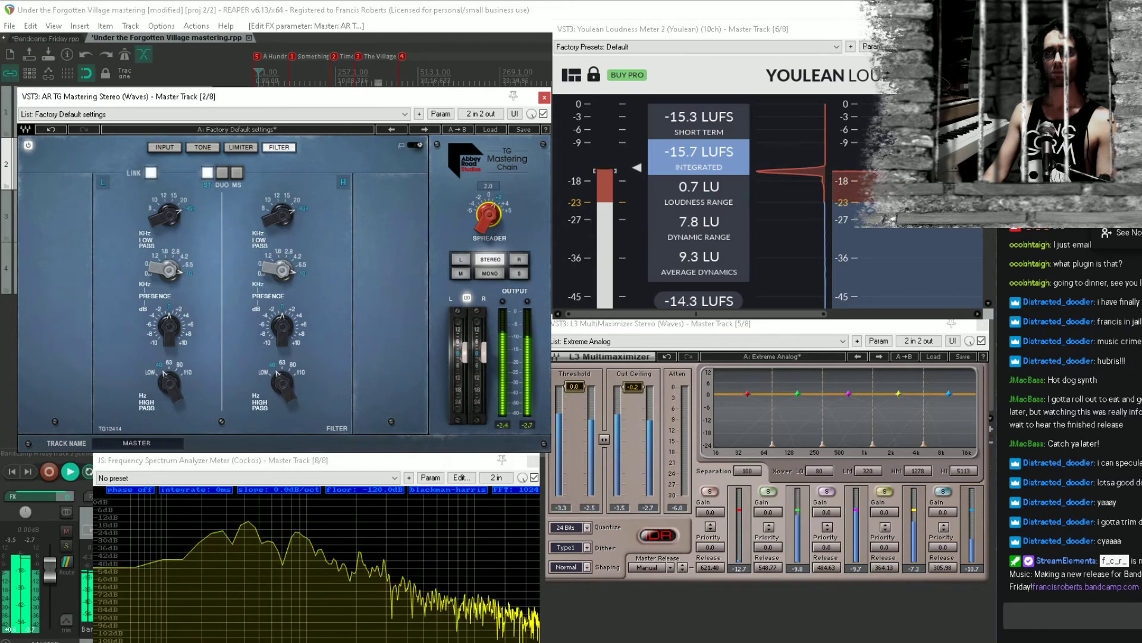
pyautogui.click(321, 72)
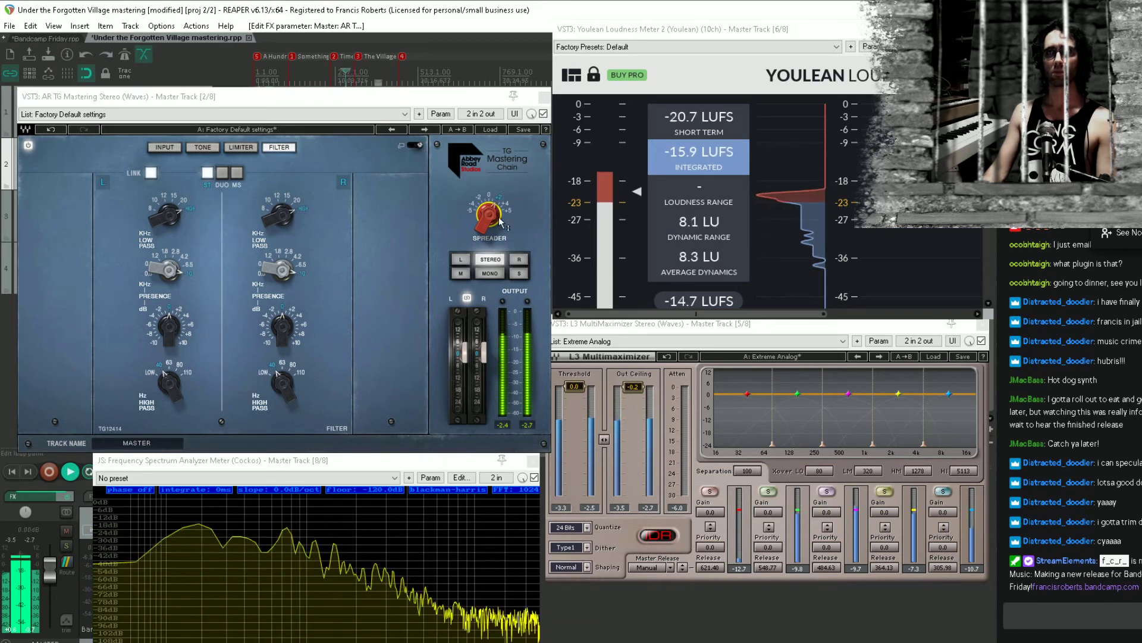
pyautogui.moveTo(500, 222); pyautogui.dragTo(500, 214)
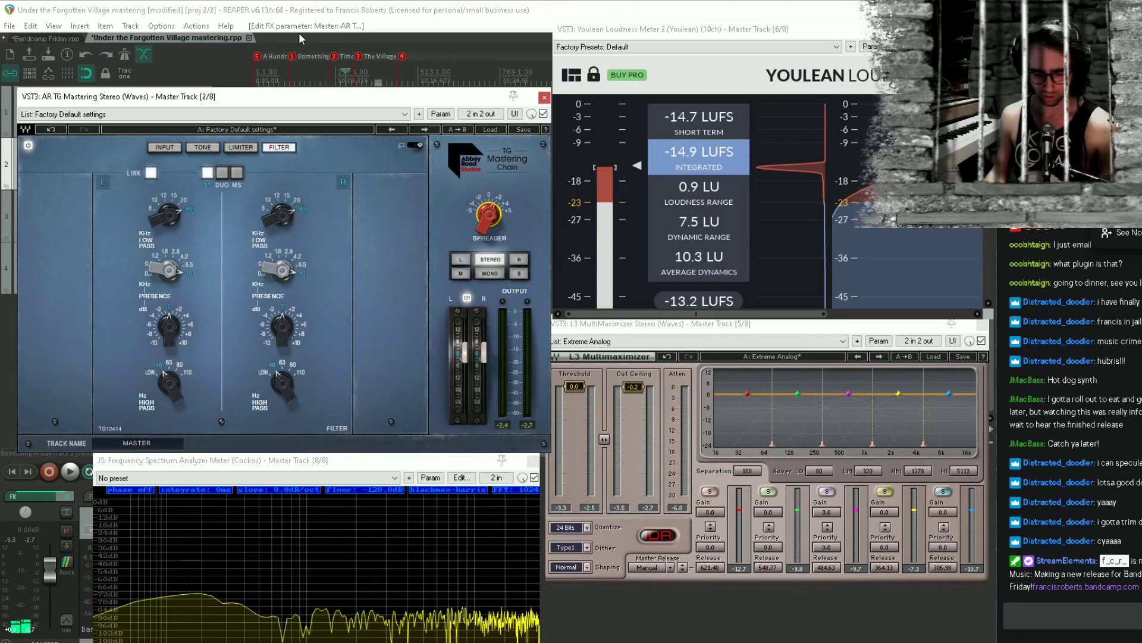
pyautogui.click(248, 14)
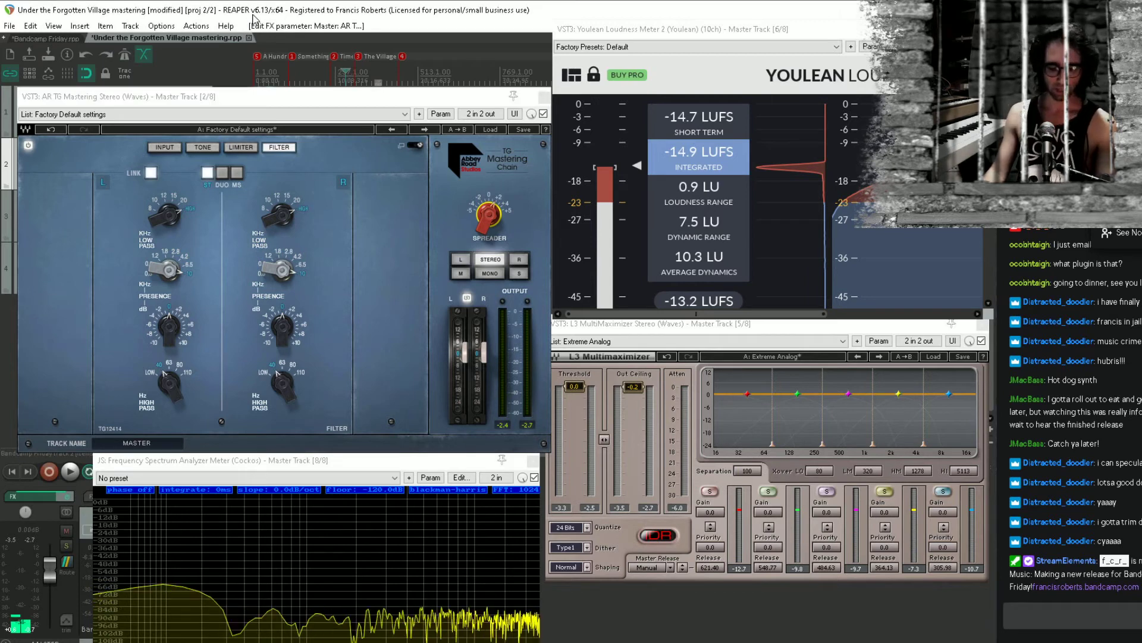
pyautogui.hotkey('ctrl', 's')
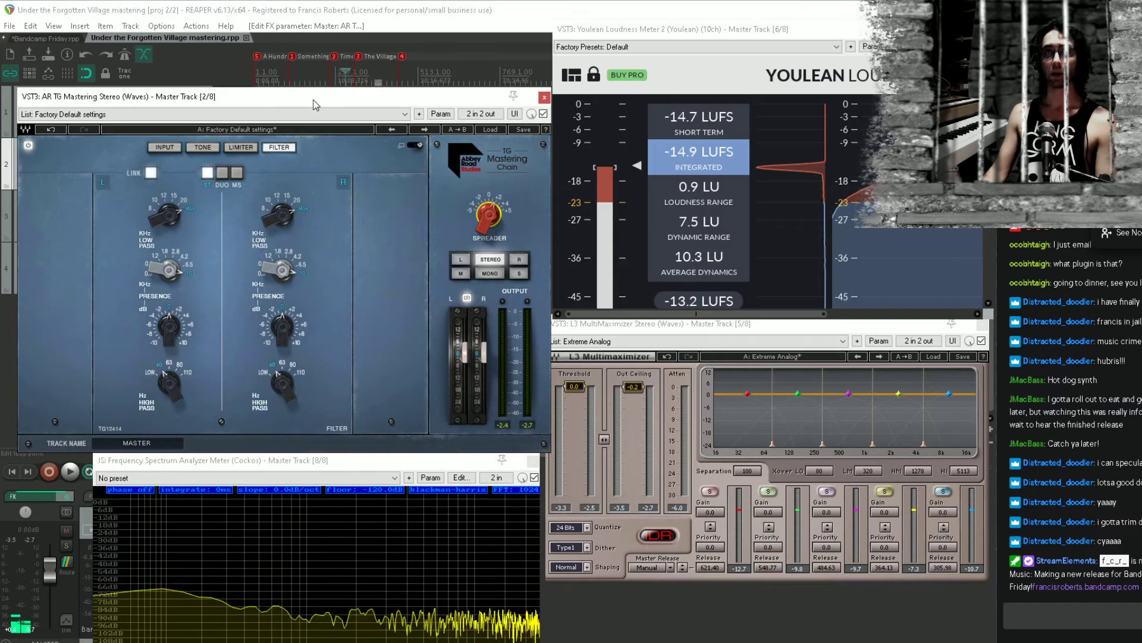
# Resume playback and audition several passages of The Village Decayed, watching the loudness and output peaks
pyautogui.press('space')
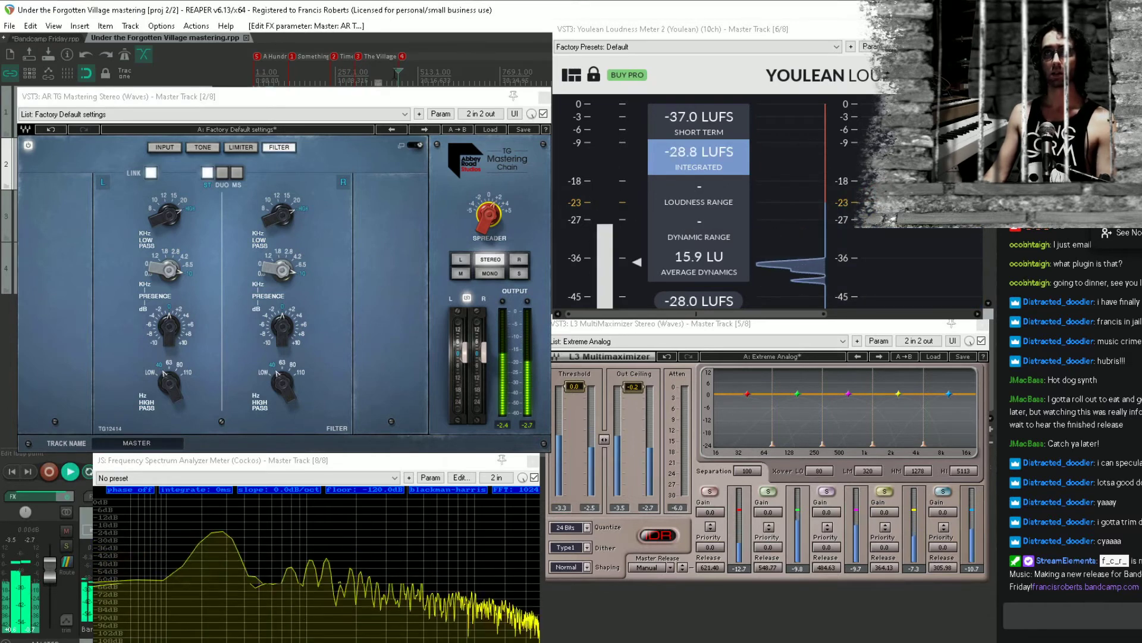
pyautogui.click(380, 72)
pyautogui.click(388, 72)
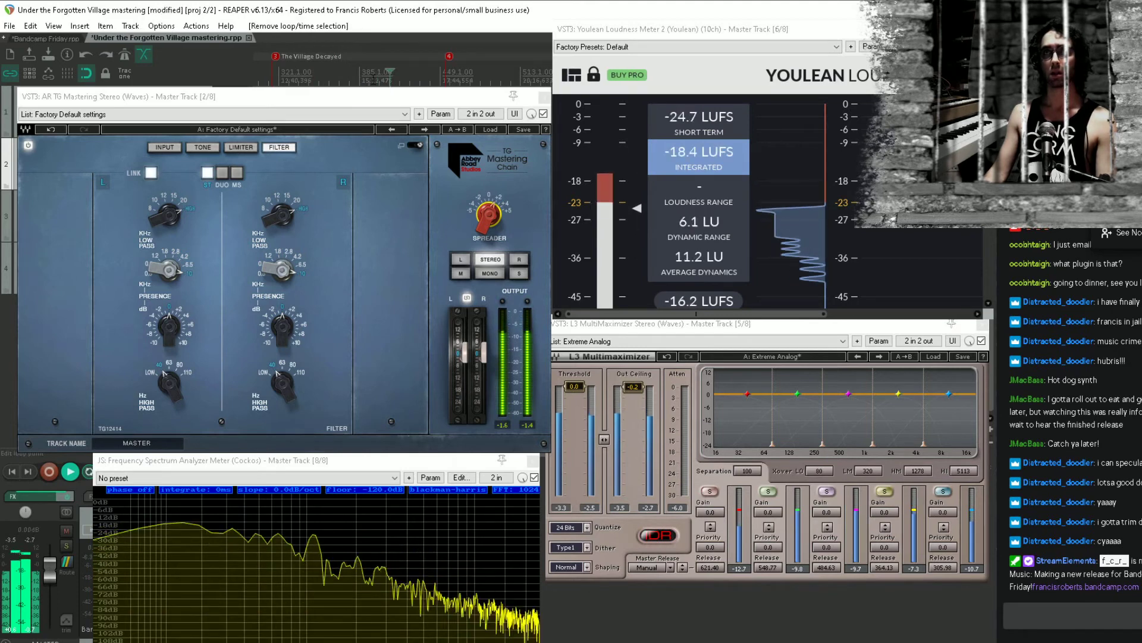
pyautogui.click(355, 77)
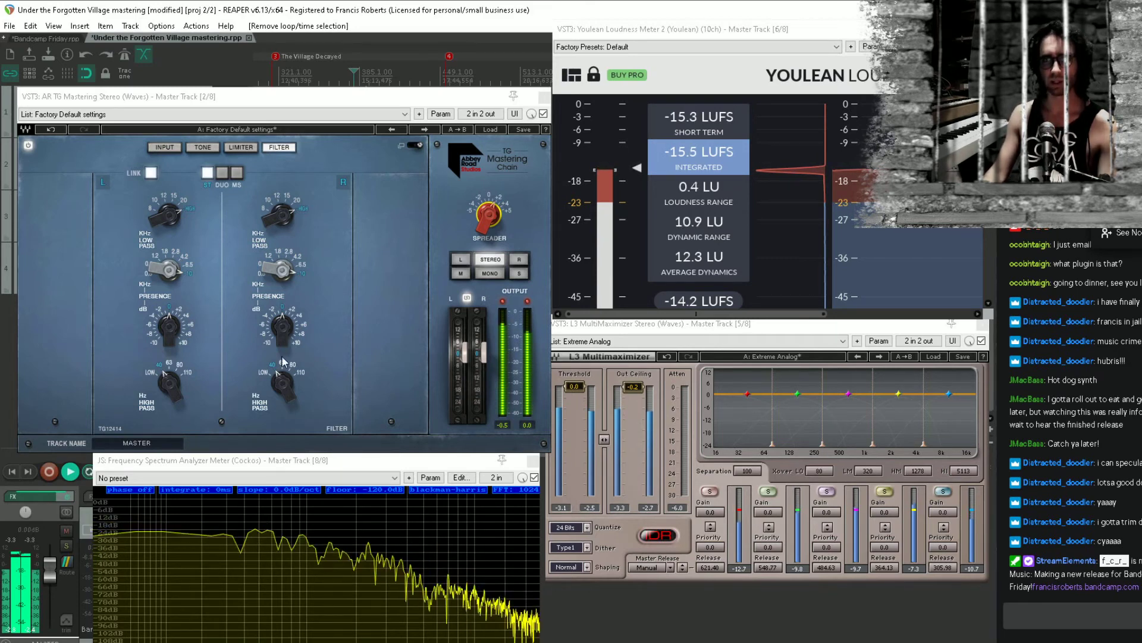
# Change the Tone module's band 3 Frequency on both linked channels and reset the output peak readings
pyautogui.click(244, 148)
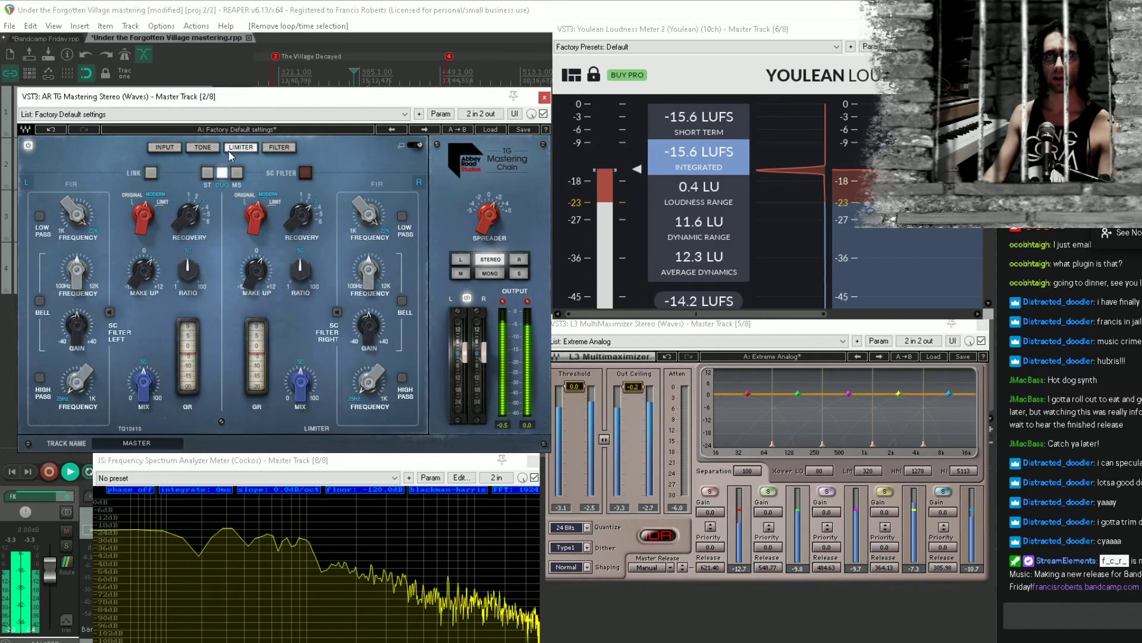
pyautogui.click(203, 148)
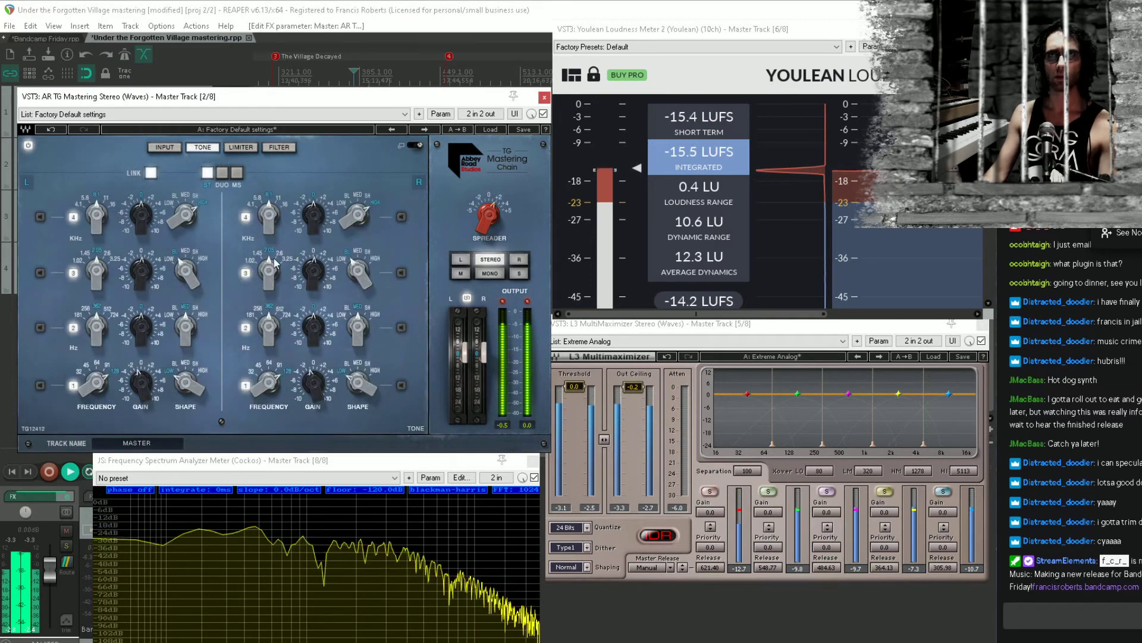
pyautogui.moveTo(314, 271); pyautogui.dragTo(314, 263)
pyautogui.click(503, 302)
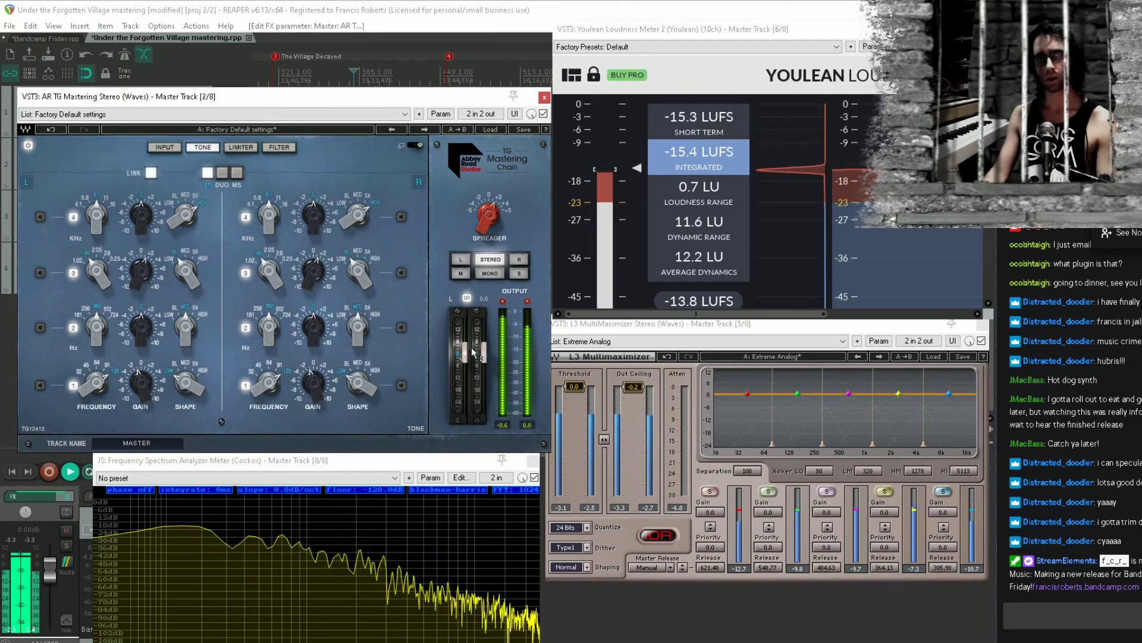
# Compare The Village Decayed with AR TG Mastering bypassed and active using the revised band 3 tone
pyautogui.click(542, 114)
pyautogui.click(542, 115)
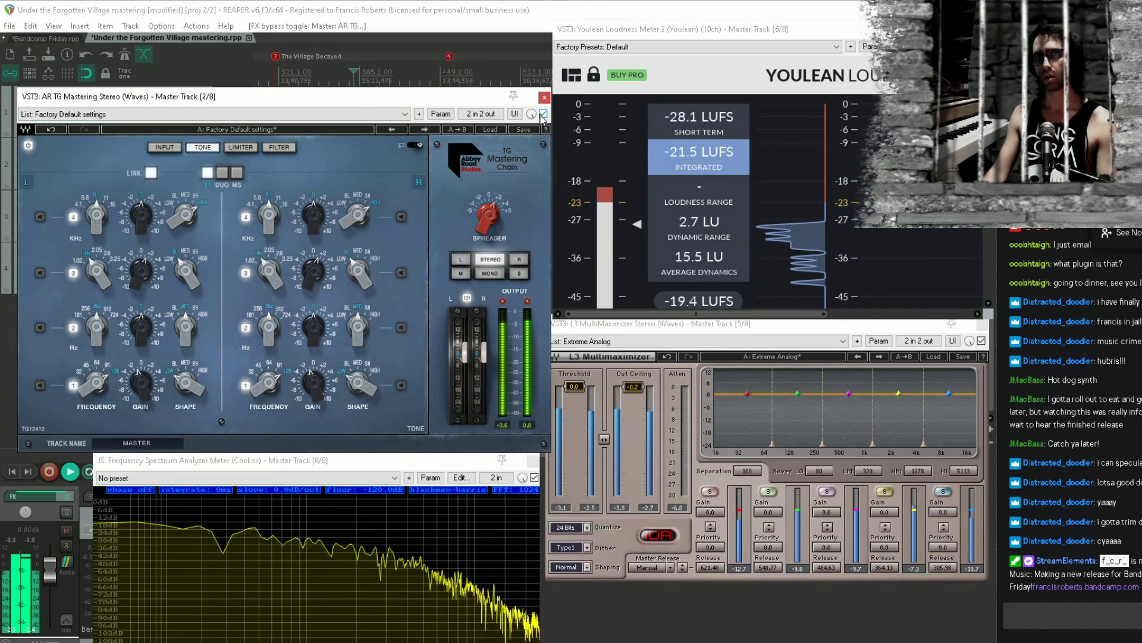
pyautogui.moveTo(502, 218)
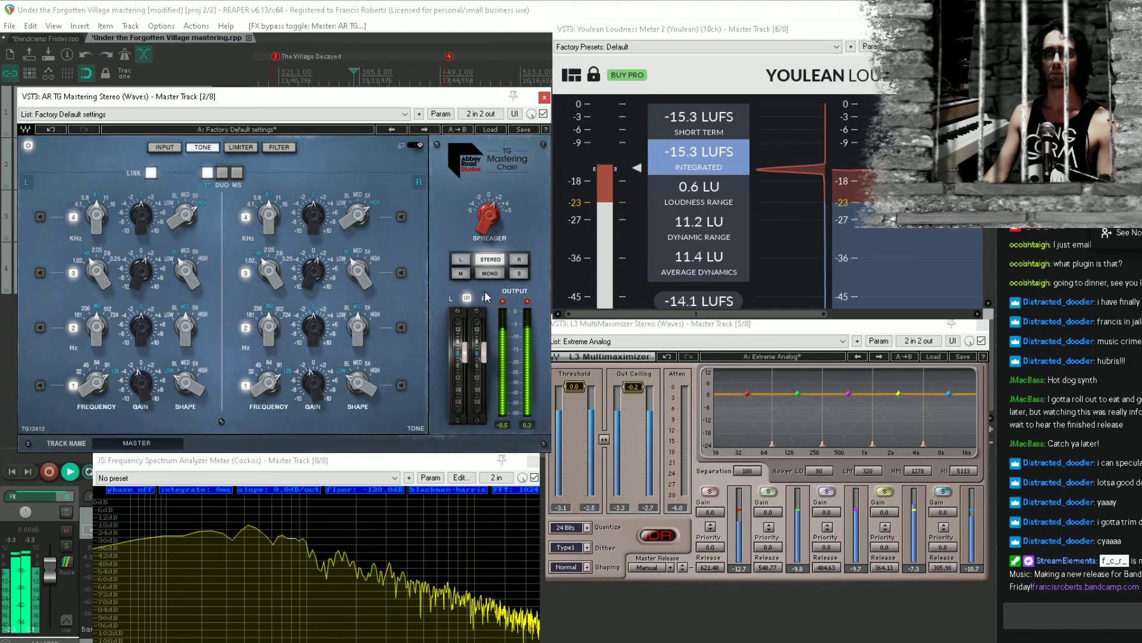
# Lower the AR TG Mastering output to -1.3, resetting its peak readings, and nudge the Spreader while auditioning The Village Decayed
pyautogui.click(482, 347)
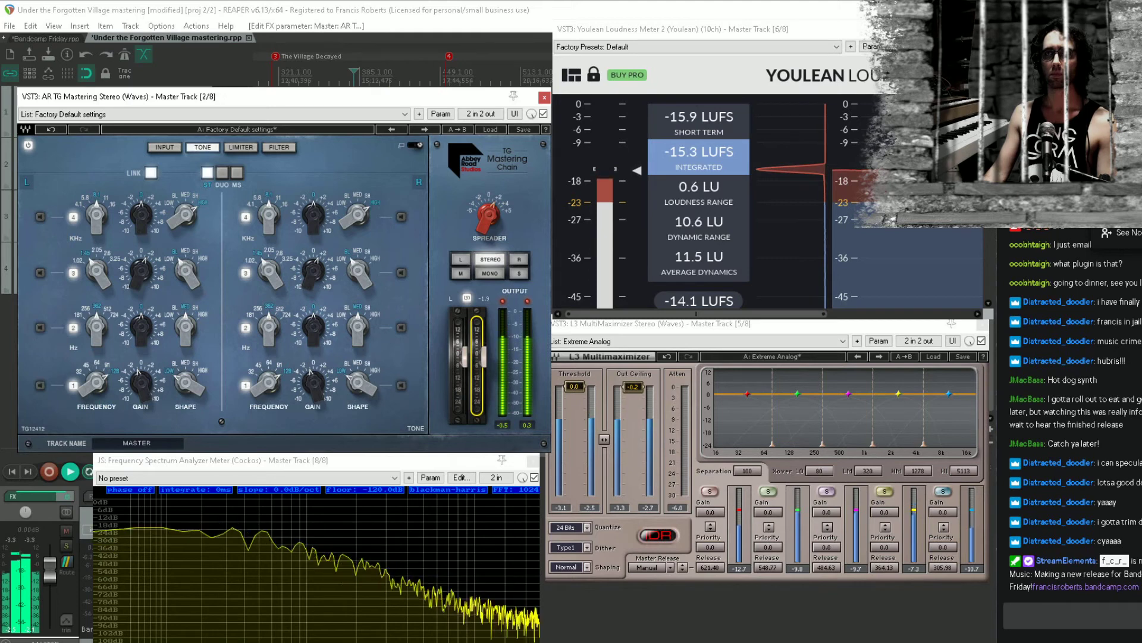
pyautogui.click(506, 301)
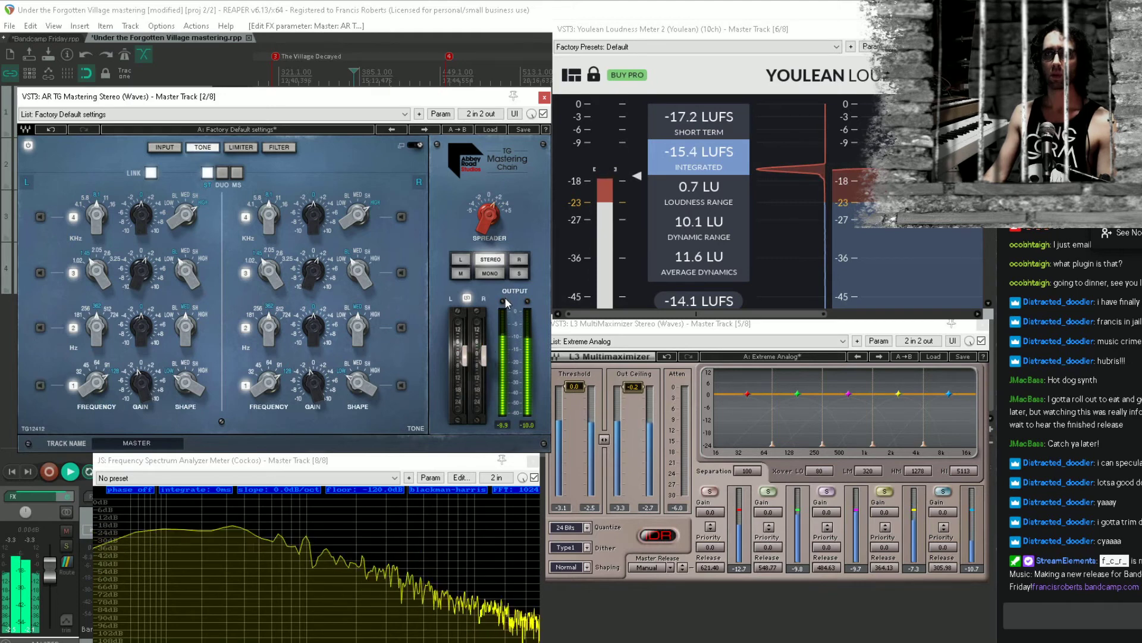
pyautogui.press('space')
pyautogui.press('space')
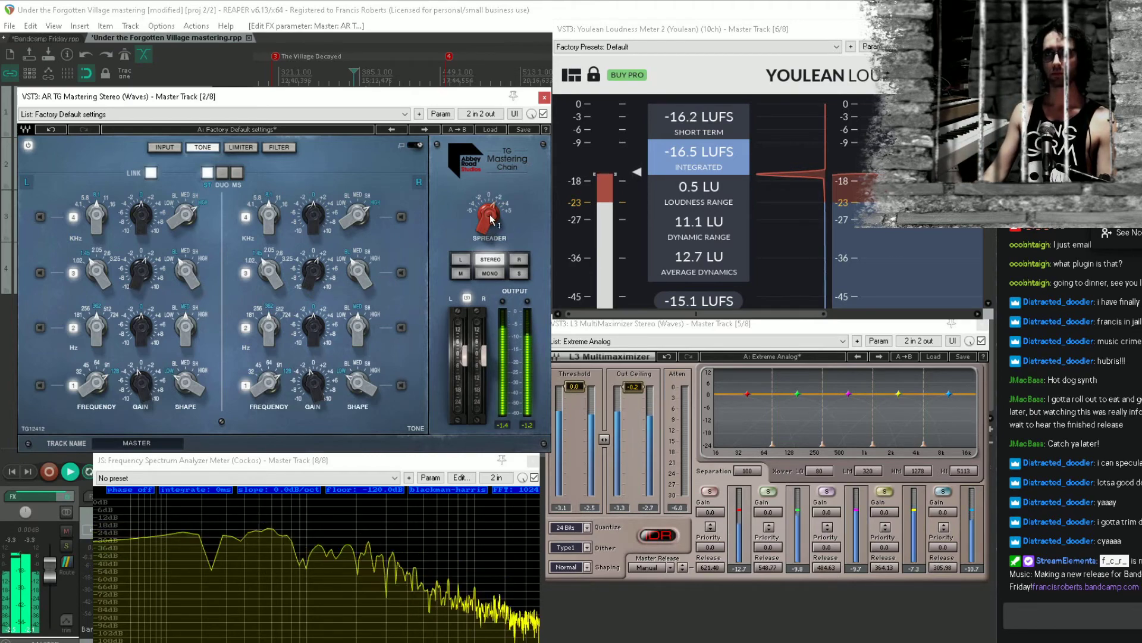
pyautogui.moveTo(488, 215); pyautogui.dragTo(488, 218)
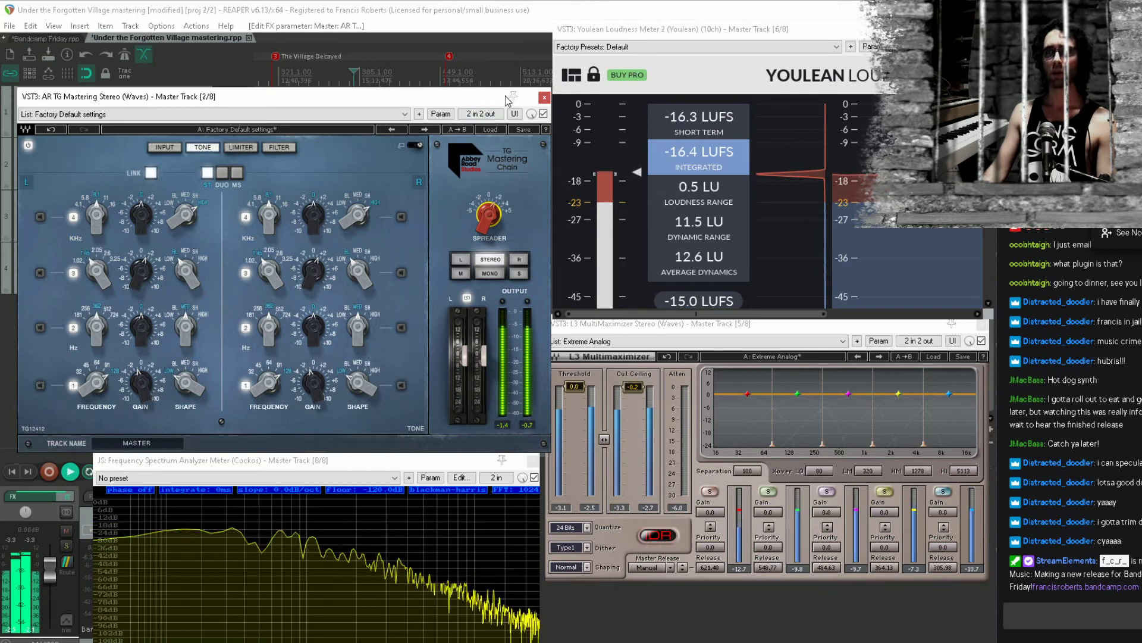
# Find GMonoBass with the plug-in filter "mono" and insert it in the master chain directly after AR TG Mastering
pyautogui.click(24, 495)
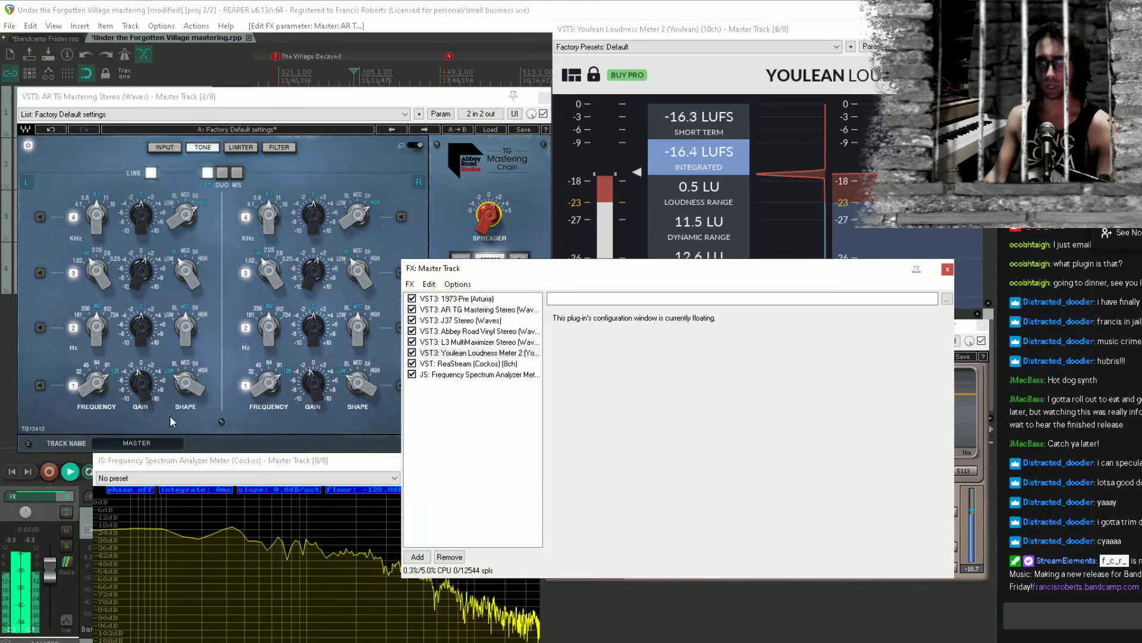
pyautogui.doubleClick(485, 433)
pyautogui.write('mo')
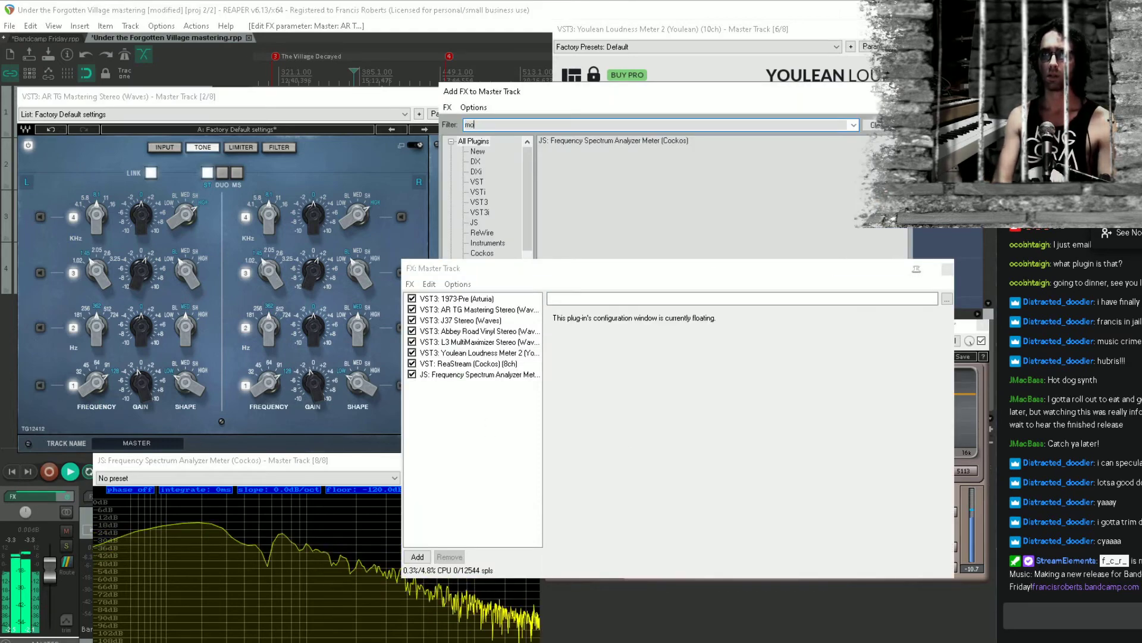
pyautogui.write('no')
pyautogui.moveTo(592, 152); pyautogui.dragTo(418, 306)
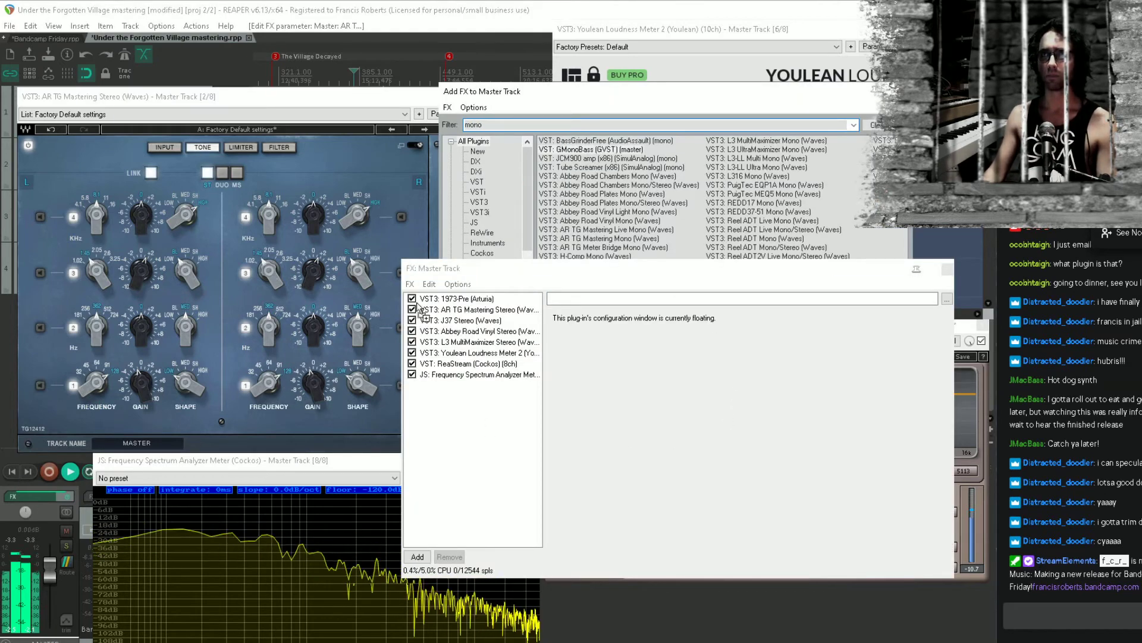
pyautogui.moveTo(482, 320); pyautogui.dragTo(477, 322)
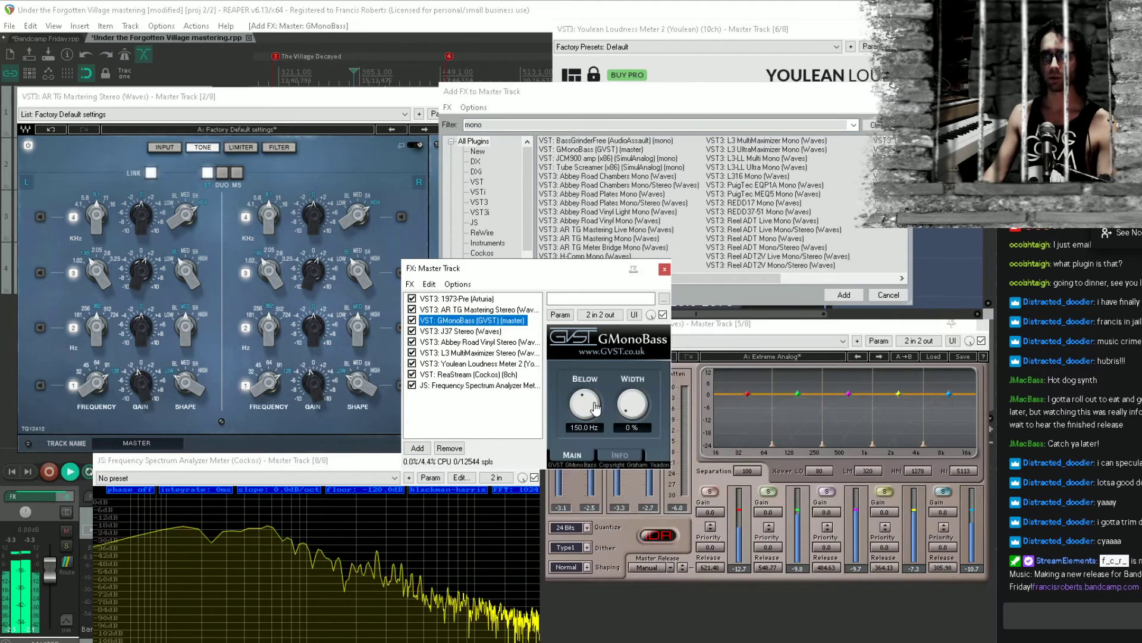
# Compare The Village Decayed with GMonoBass bypassed and active, and close the master FX chain and plug-in browser
pyautogui.click(412, 321)
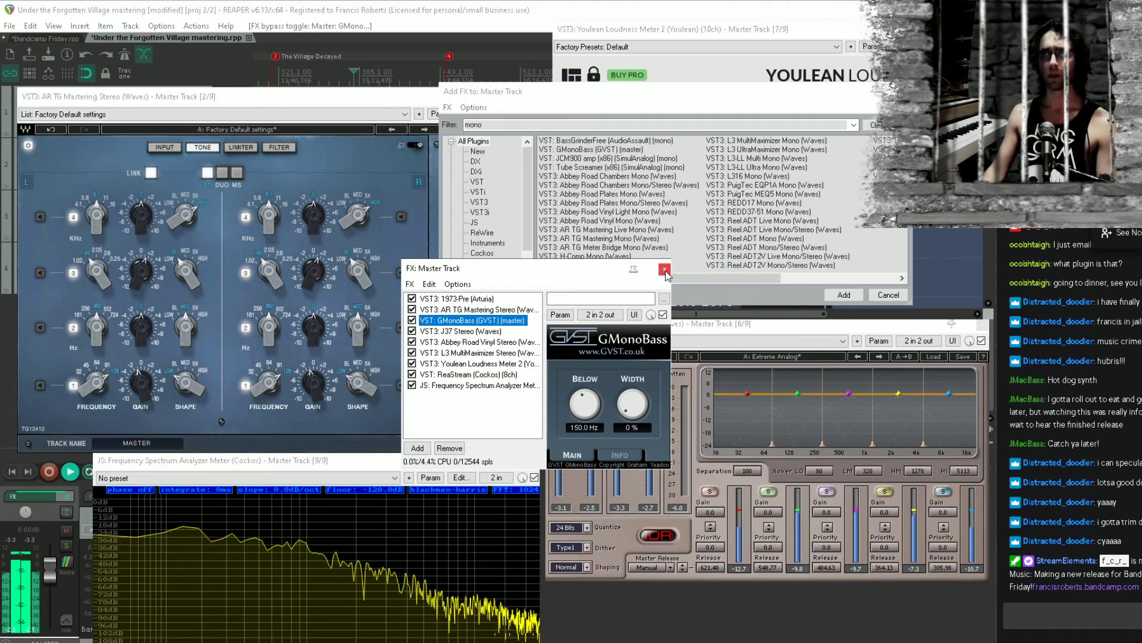
pyautogui.click(664, 270)
pyautogui.press('space')
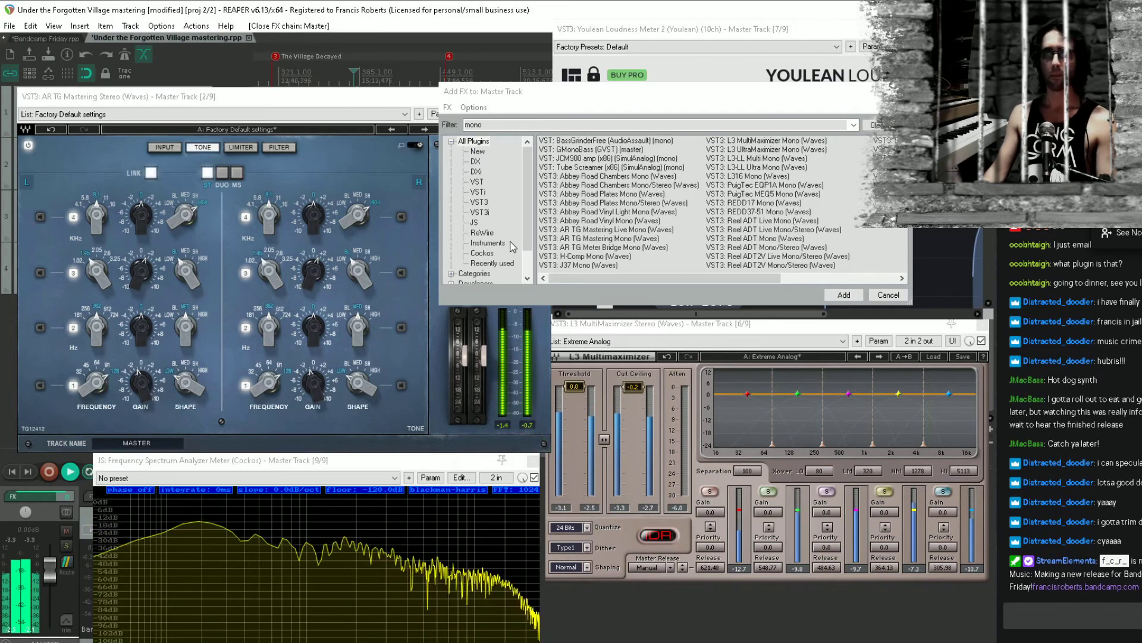
pyautogui.click(902, 92)
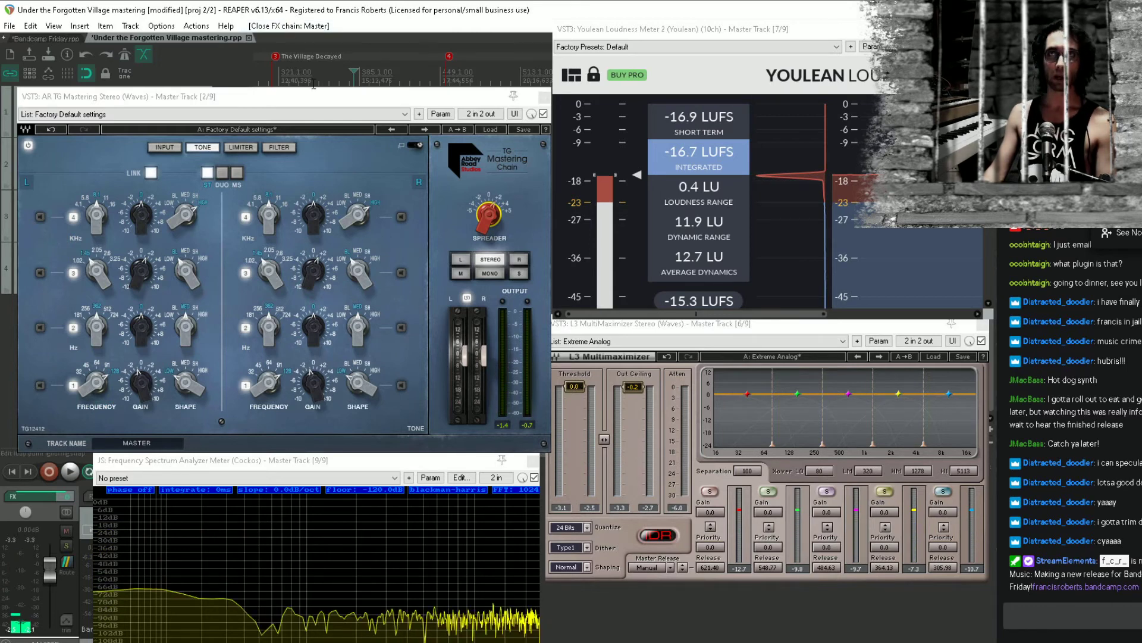
# Save the project and close the AR TG Mastering and Frequency Spectrum Analyzer Meter windows
pyautogui.hotkey('ctrl', 's')
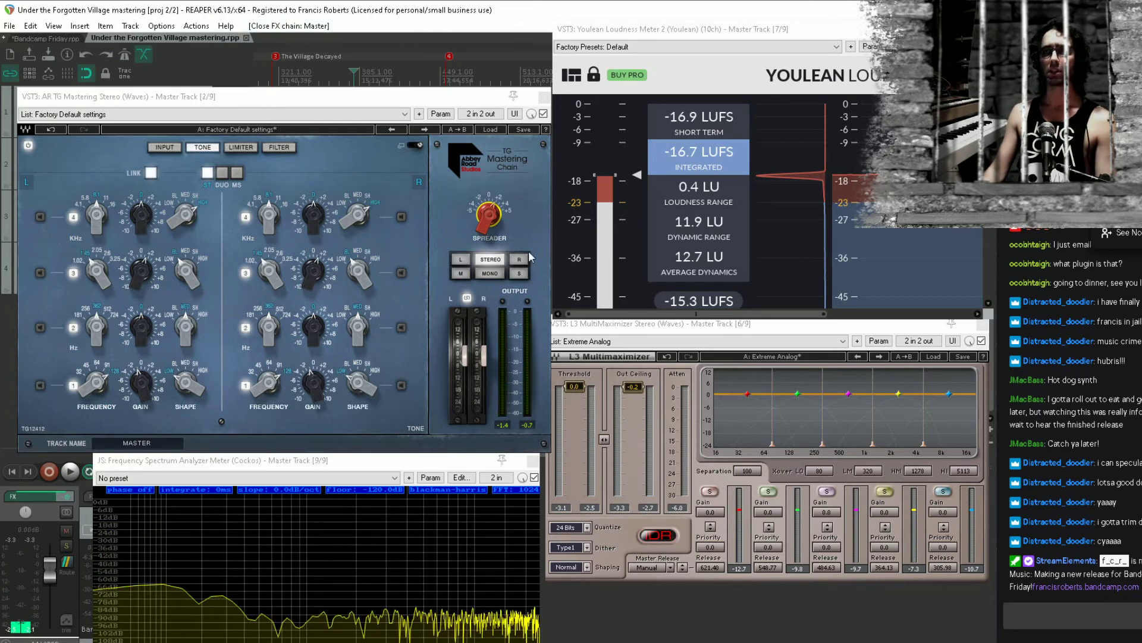
pyautogui.click(542, 98)
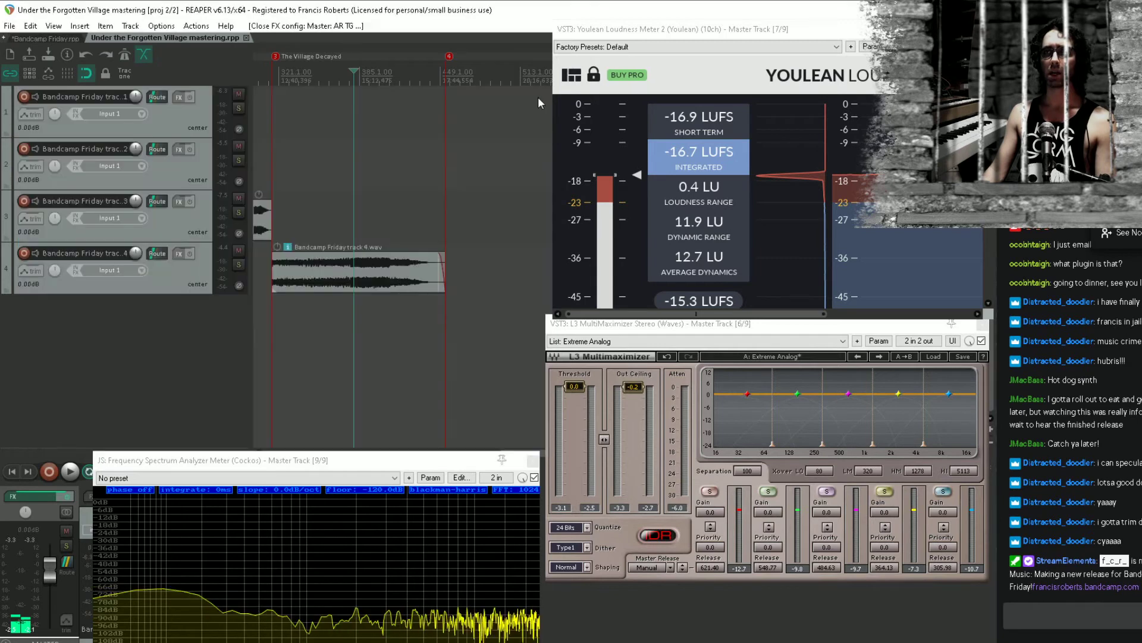
pyautogui.click(533, 461)
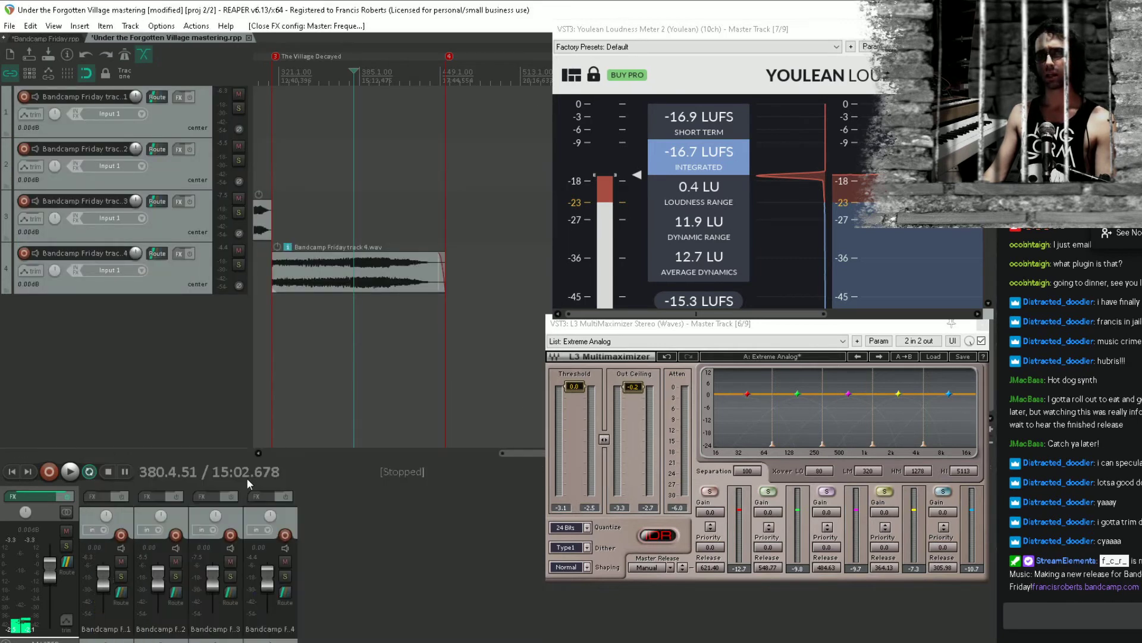
# Open the master track's effects chain, show the J37 Stereo tape plugin and start playback
pyautogui.click(50, 500)
pyautogui.click(482, 342)
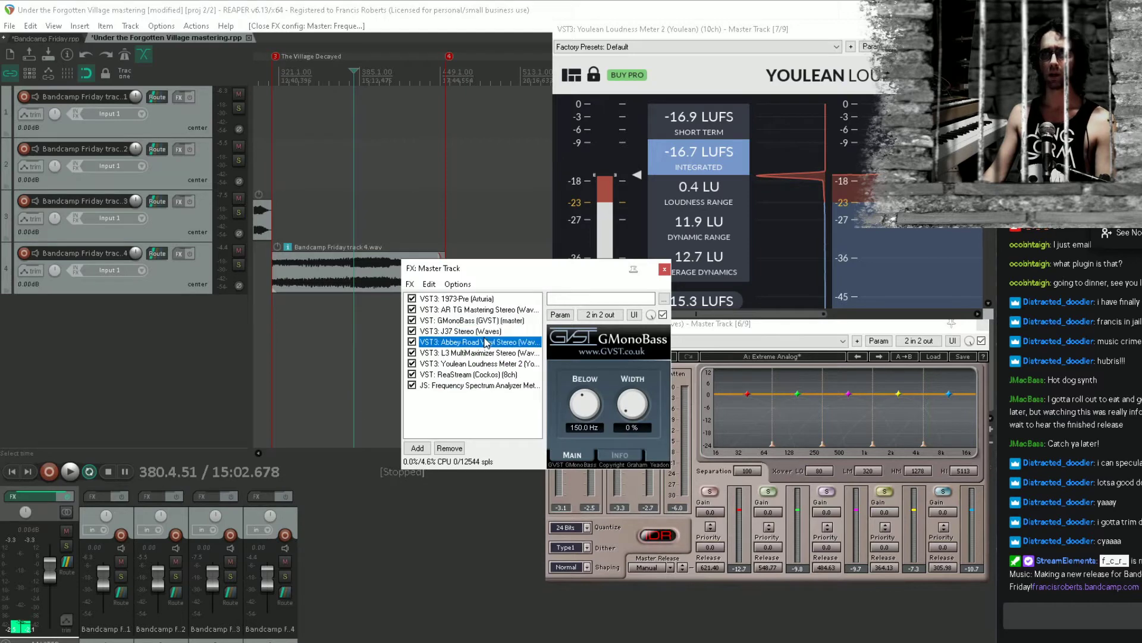
pyautogui.click(494, 288)
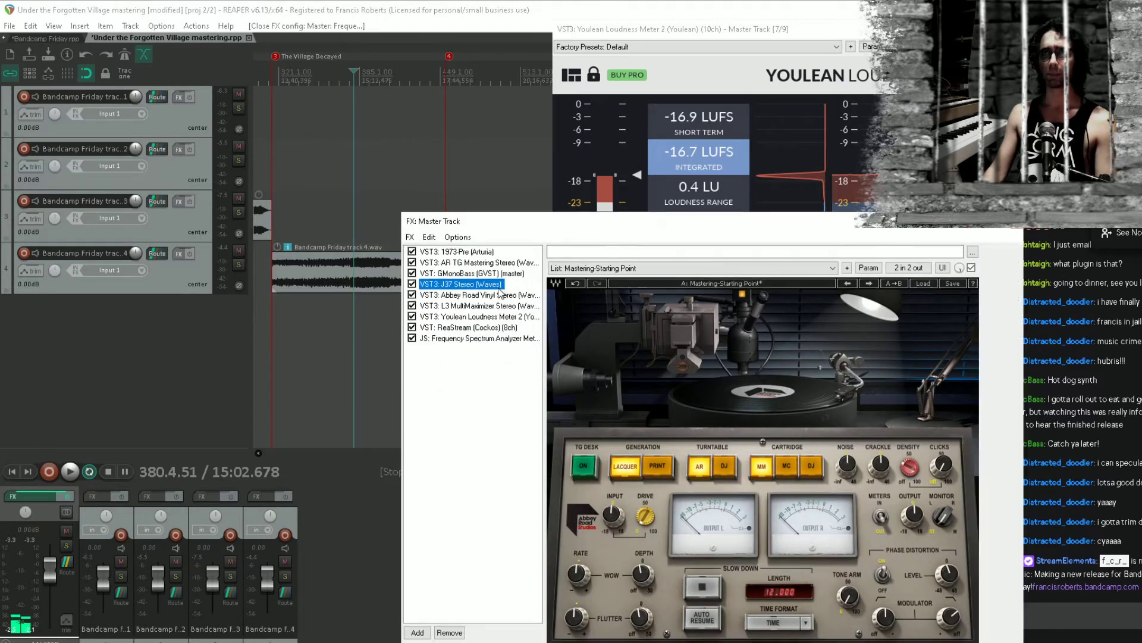
pyautogui.press('space')
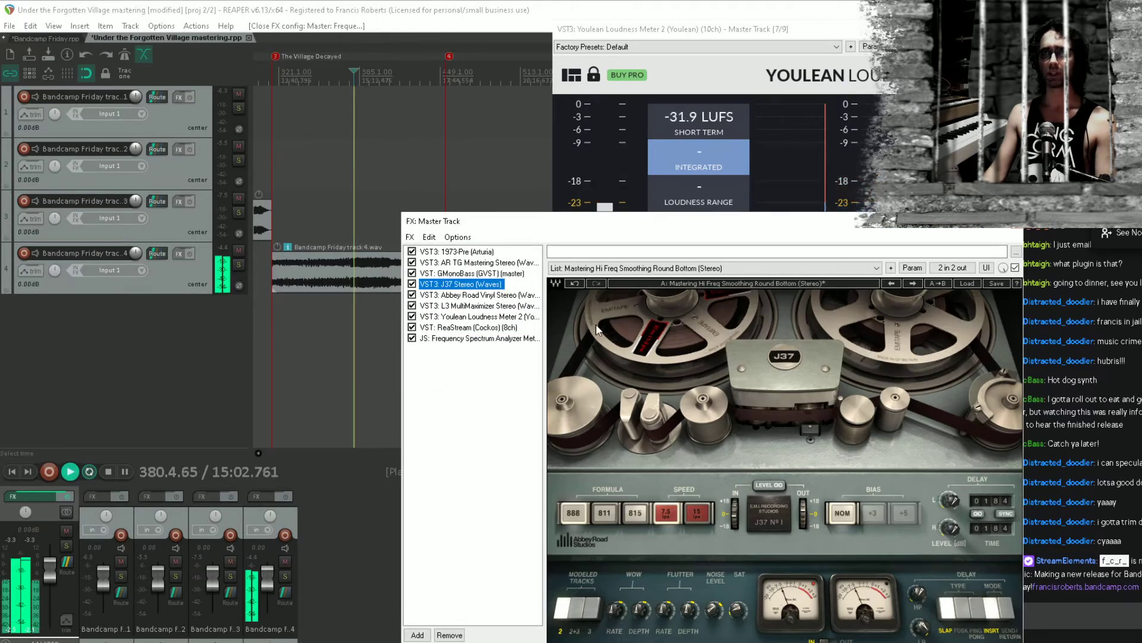
# Audition the J37's tape formula and speed options during playback, finishing on the 7.5 ips speed
pyautogui.click(698, 514)
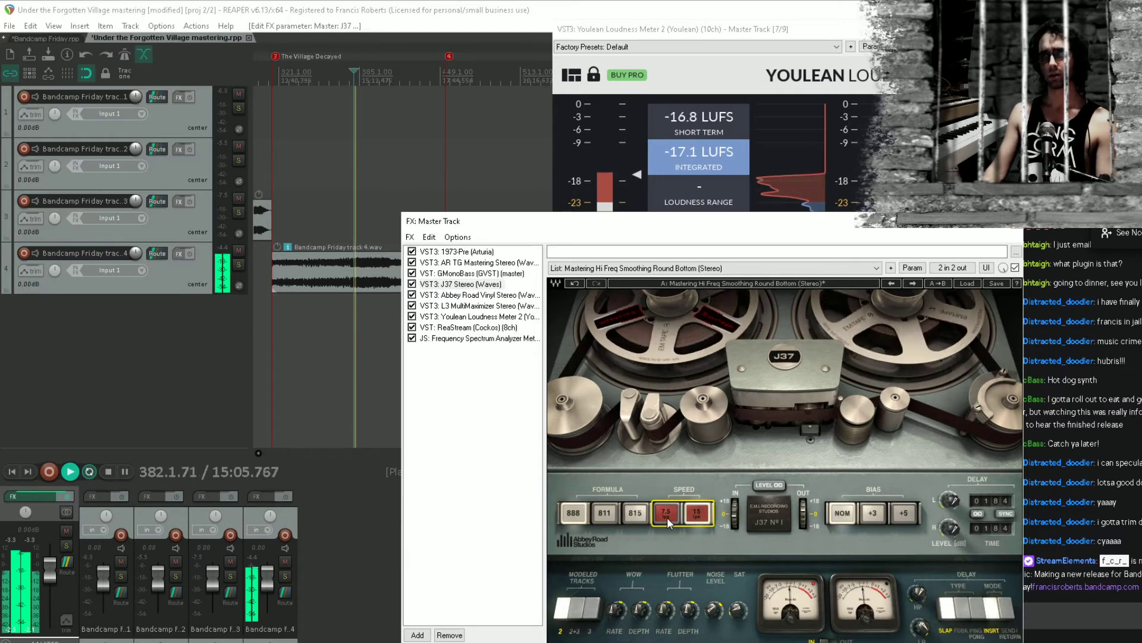
pyautogui.click(698, 518)
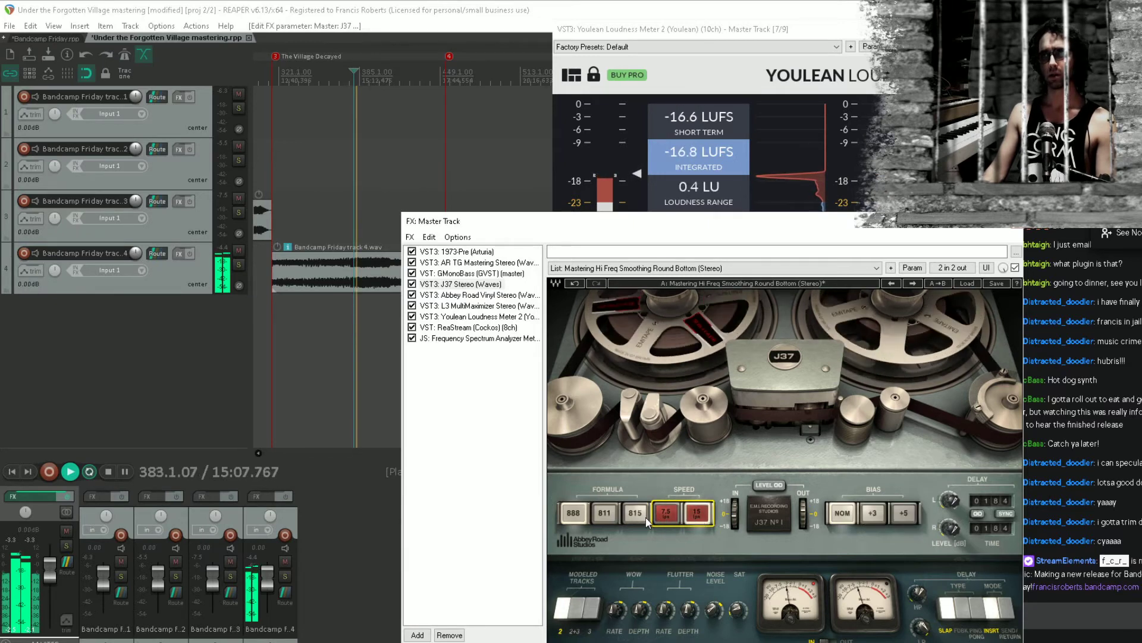
pyautogui.click(613, 515)
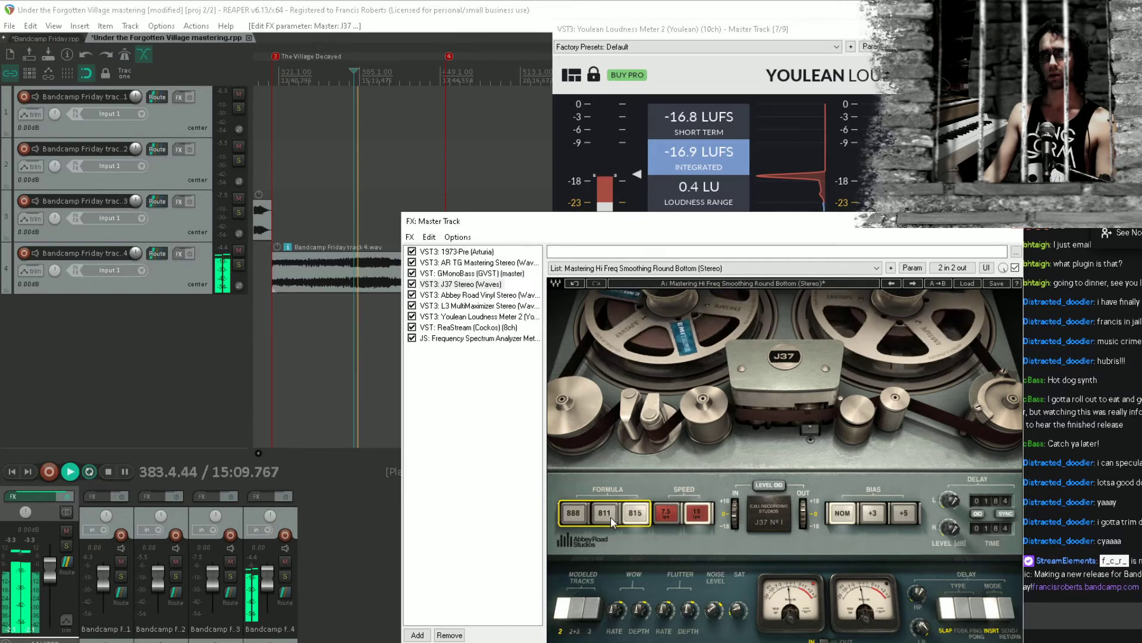
pyautogui.click(692, 518)
pyautogui.click(696, 517)
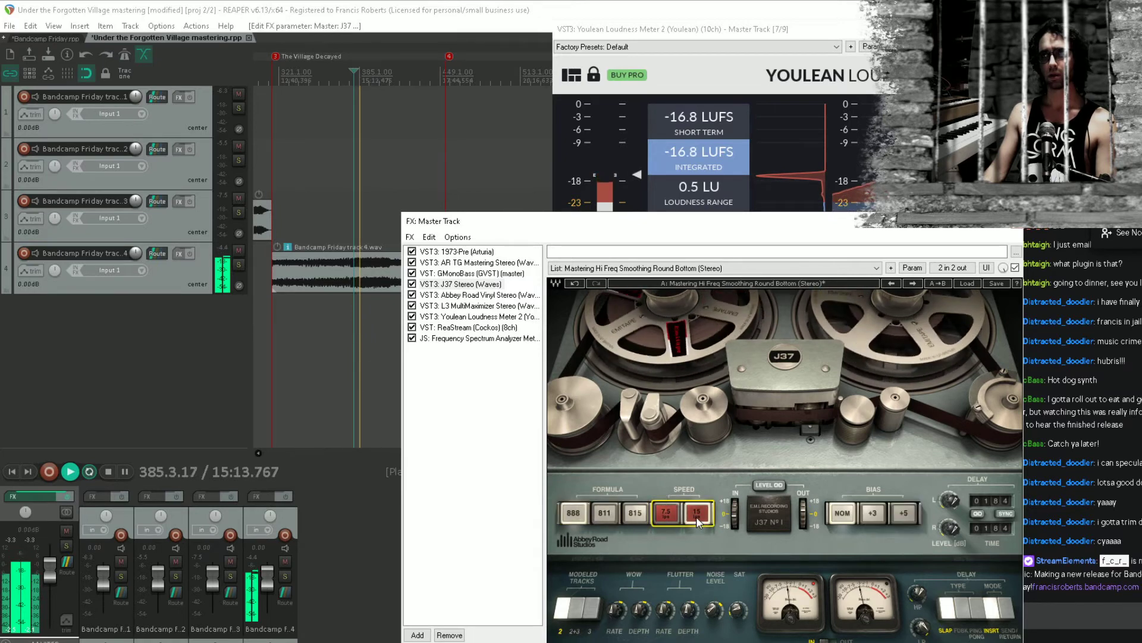
pyautogui.click(667, 517)
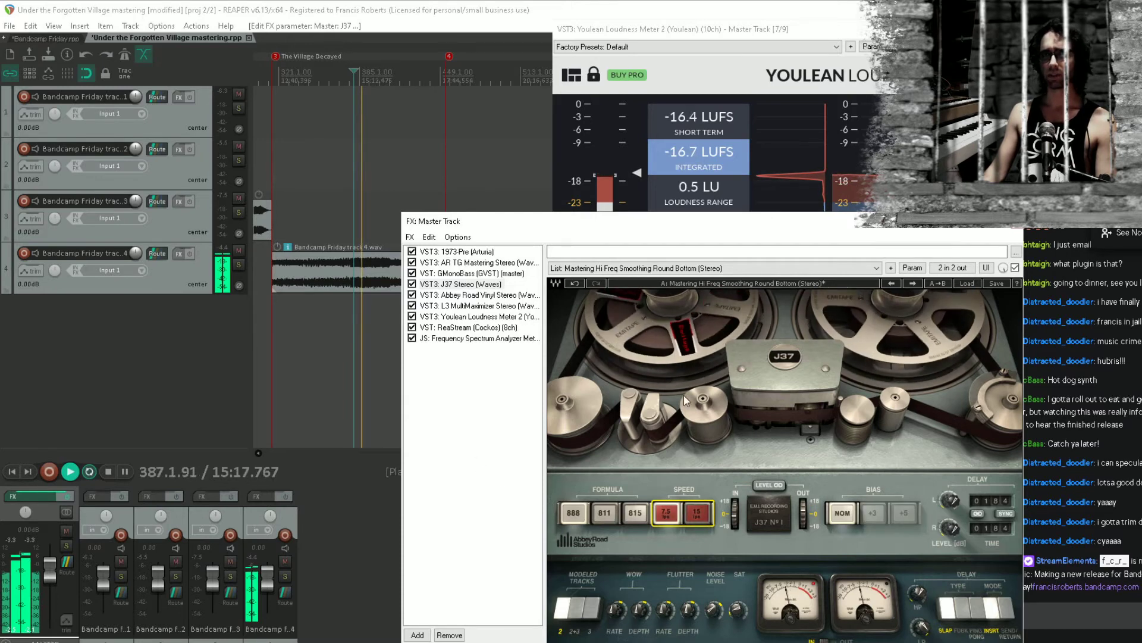
# Turn down the Clicks control of the Abbey Road Vinyl plugin on the master track
pyautogui.click(478, 295)
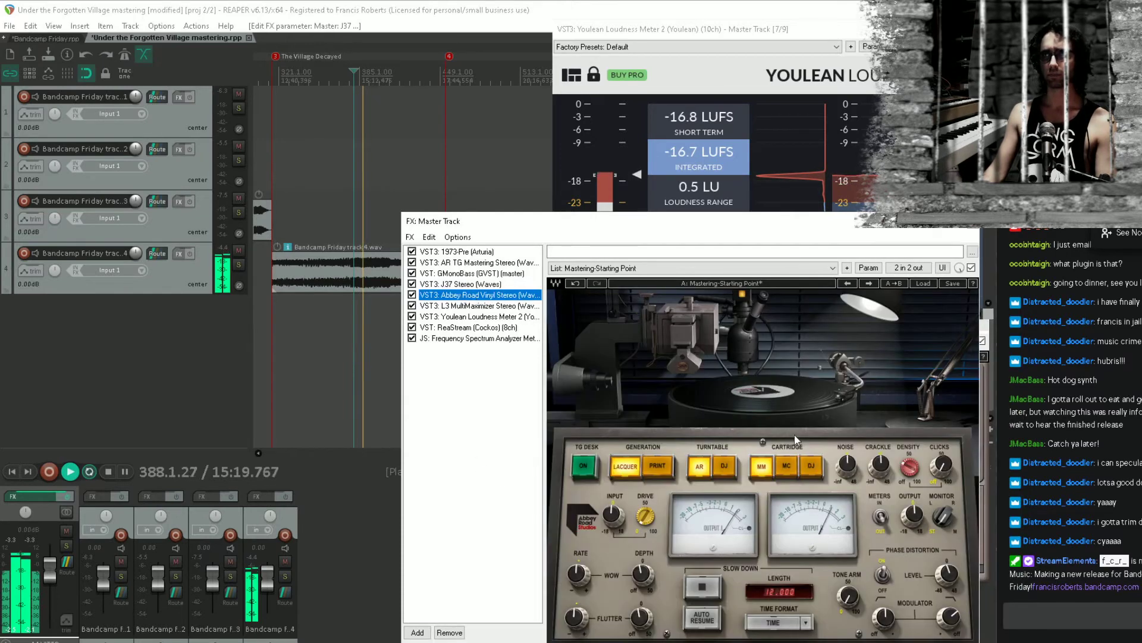
pyautogui.moveTo(939, 470); pyautogui.dragTo(941, 523)
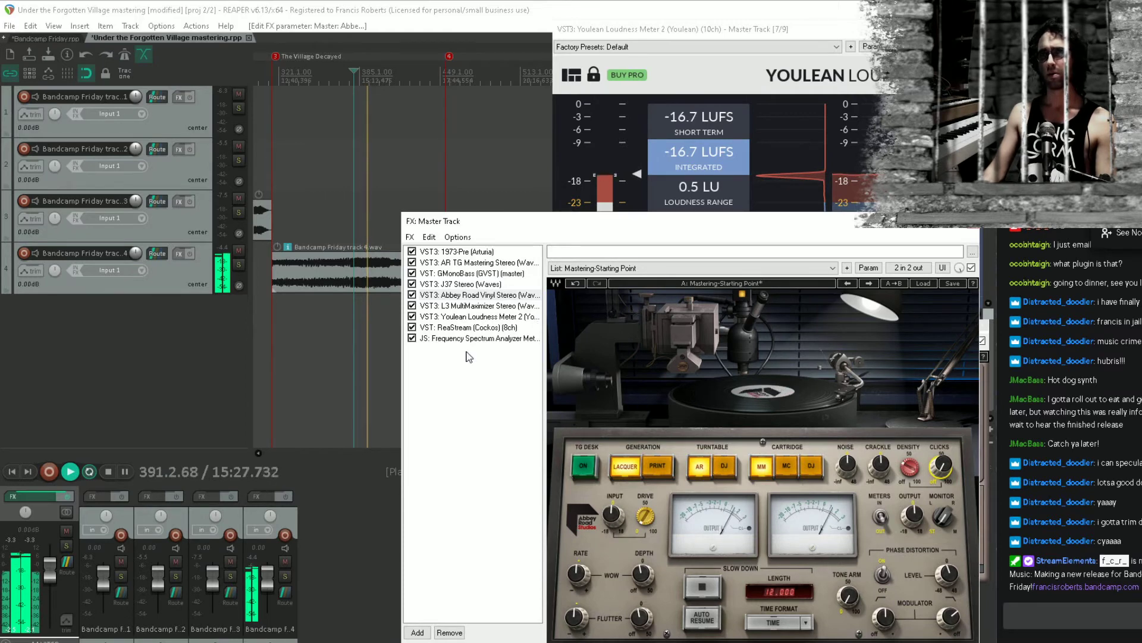
pyautogui.click(475, 406)
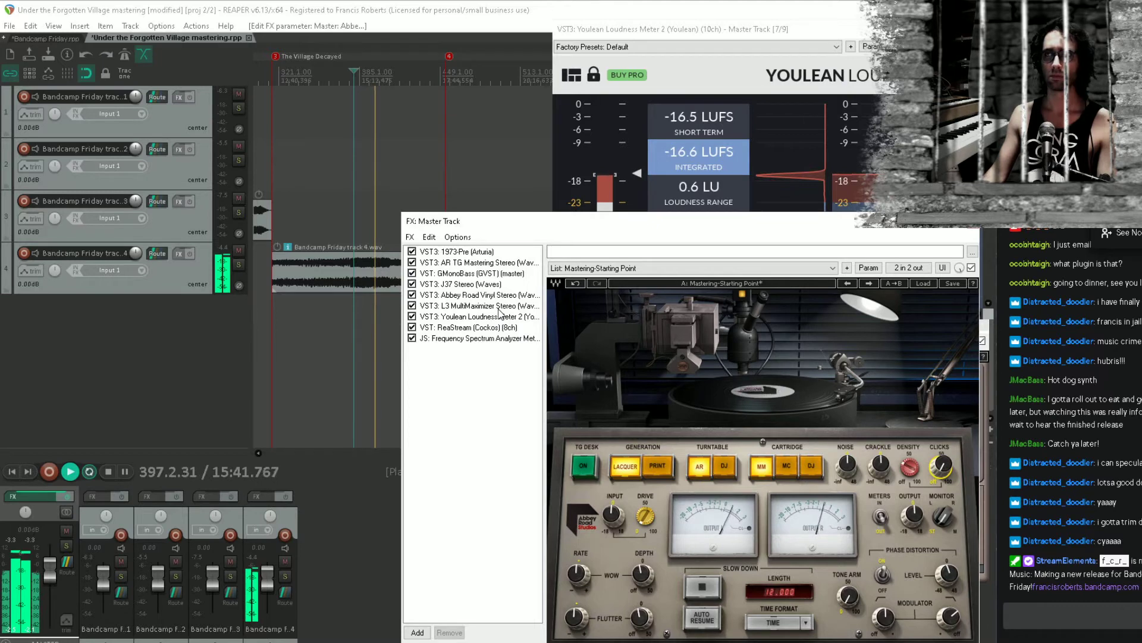
# Bring up the L3 MultiMaximizer clear of the timeline and mark a short time selection over track 4's clip
pyautogui.click(499, 307)
pyautogui.moveTo(752, 223); pyautogui.dragTo(708, 348)
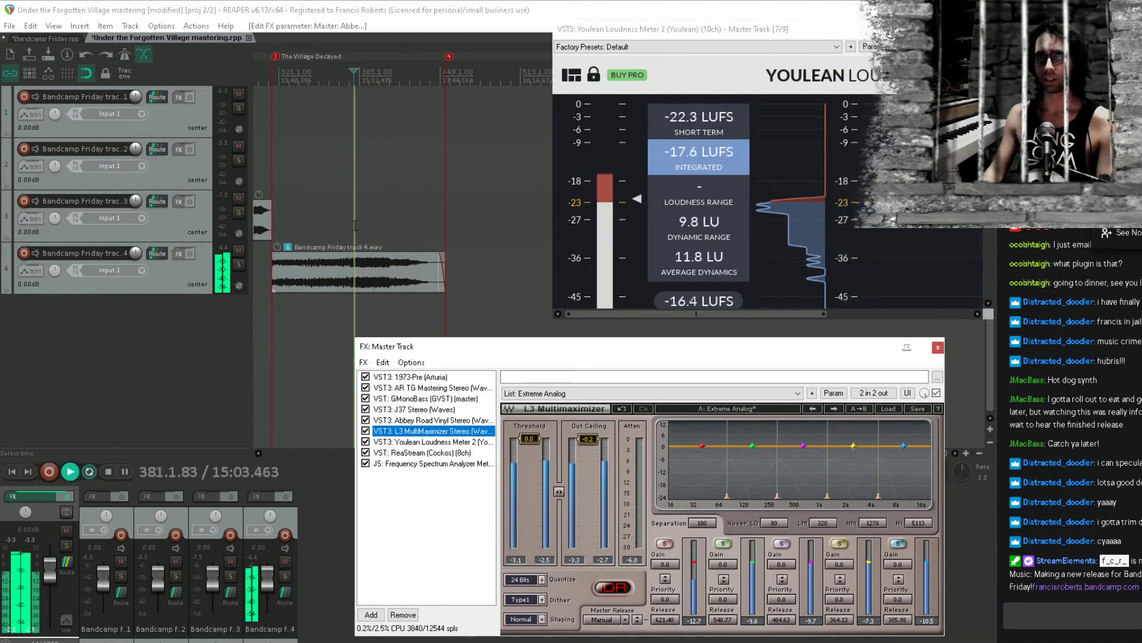
pyautogui.moveTo(355, 227); pyautogui.dragTo(388, 225)
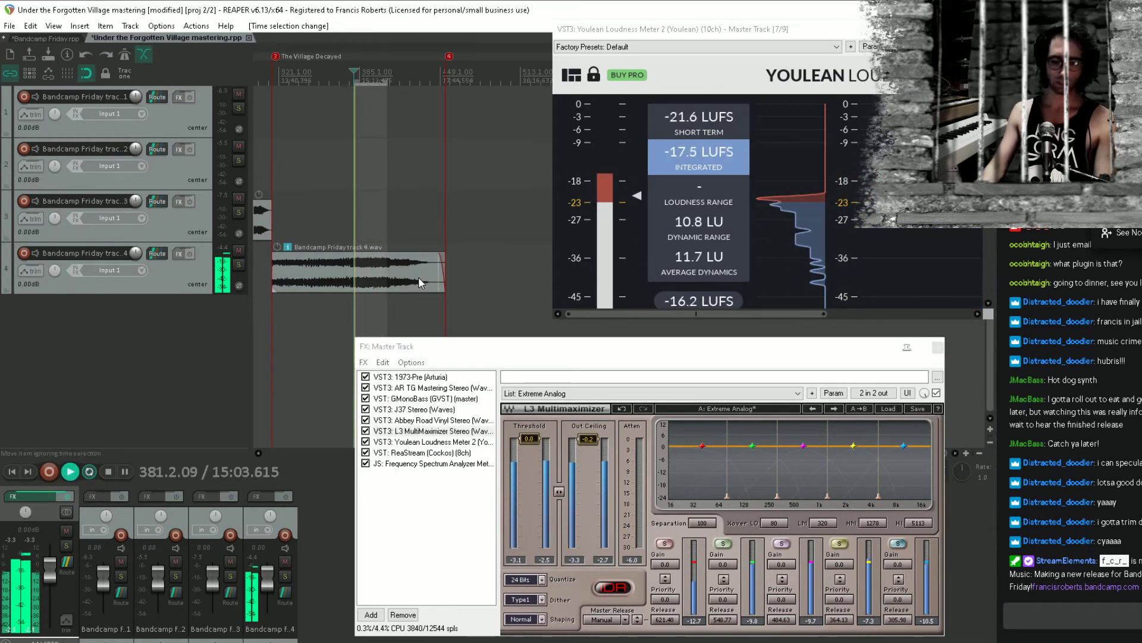
# Lower the L3 MultiMaximizer threshold to about -2.9 dB, check it on the loud part of track 2, and save the project
pyautogui.hotkey('ctrl', 's')
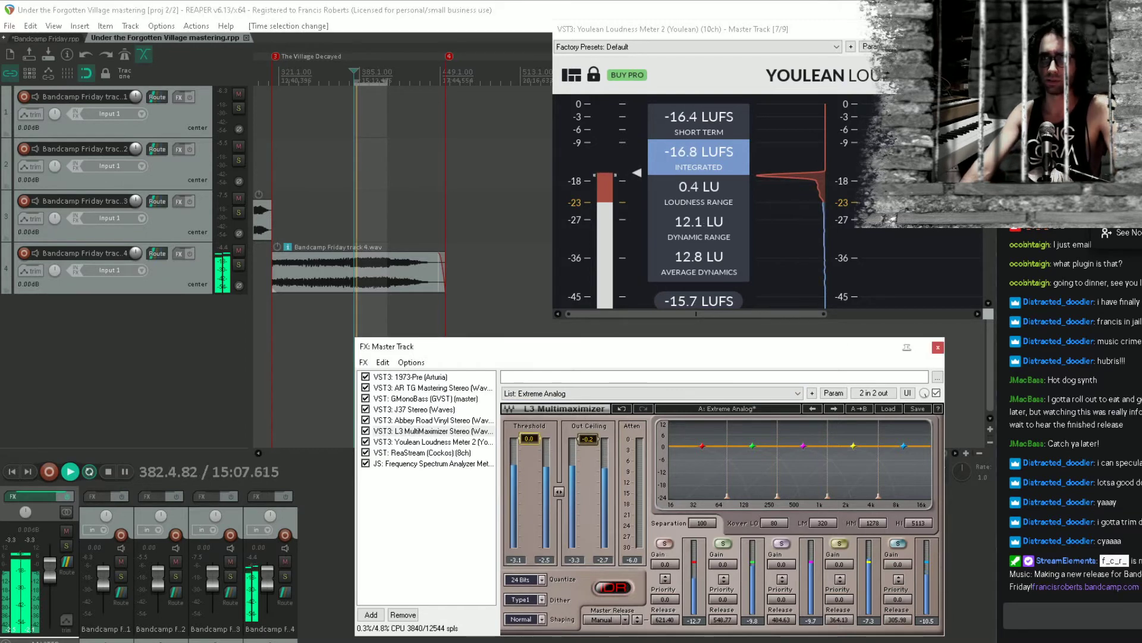
pyautogui.moveTo(529, 440); pyautogui.dragTo(529, 448)
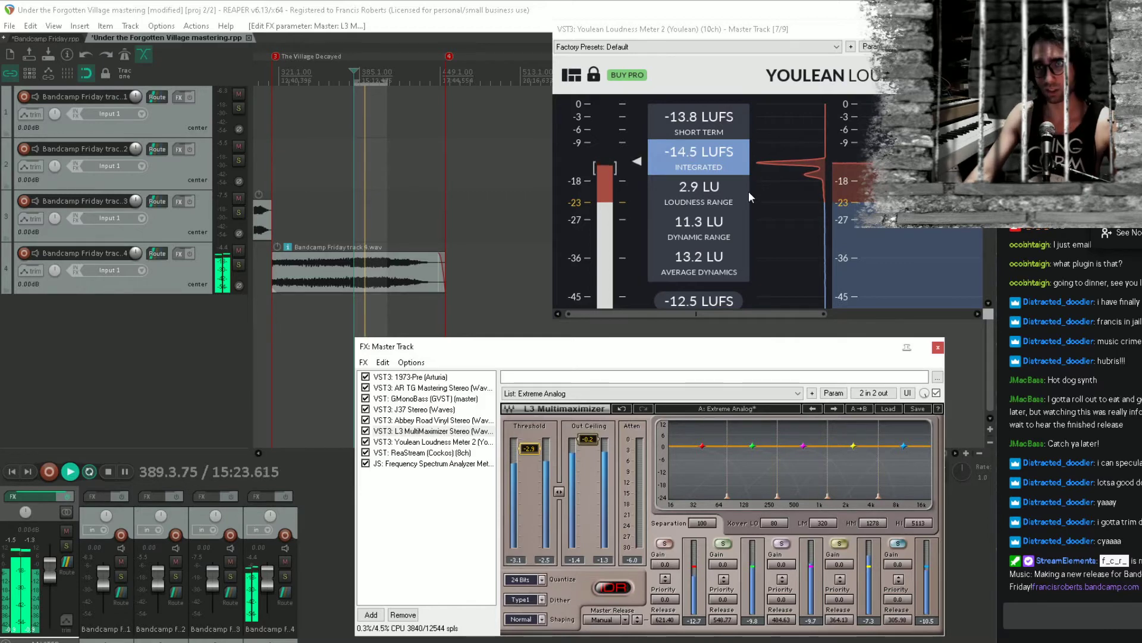
pyautogui.scroll(-2, 407, 191)
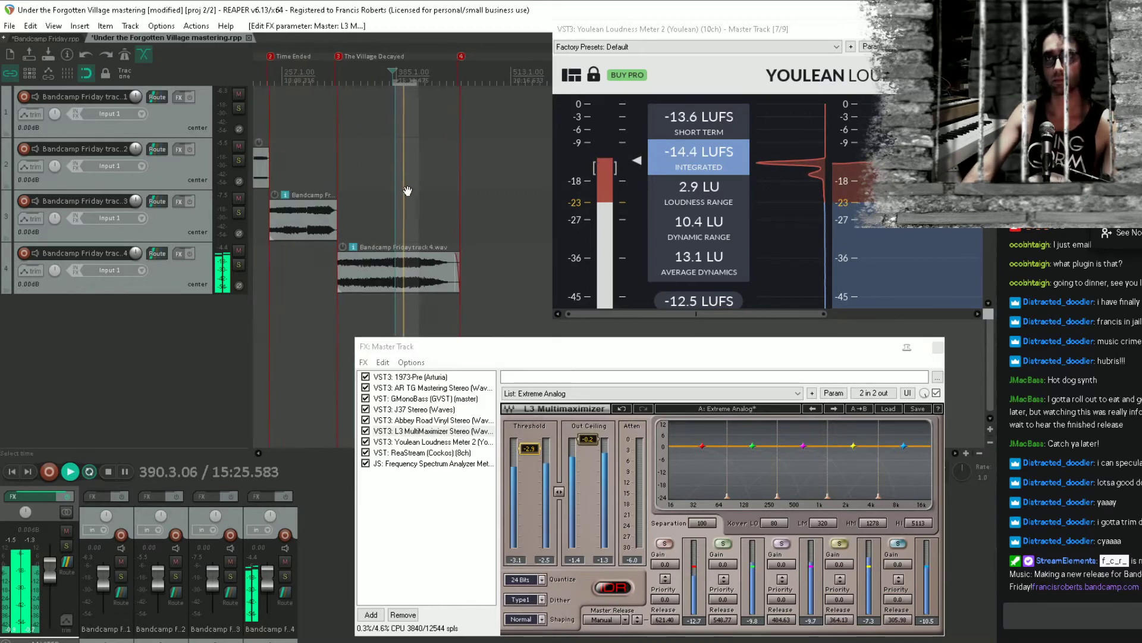
pyautogui.moveTo(407, 191); pyautogui.dragTo(606, 173)
pyautogui.click(420, 73)
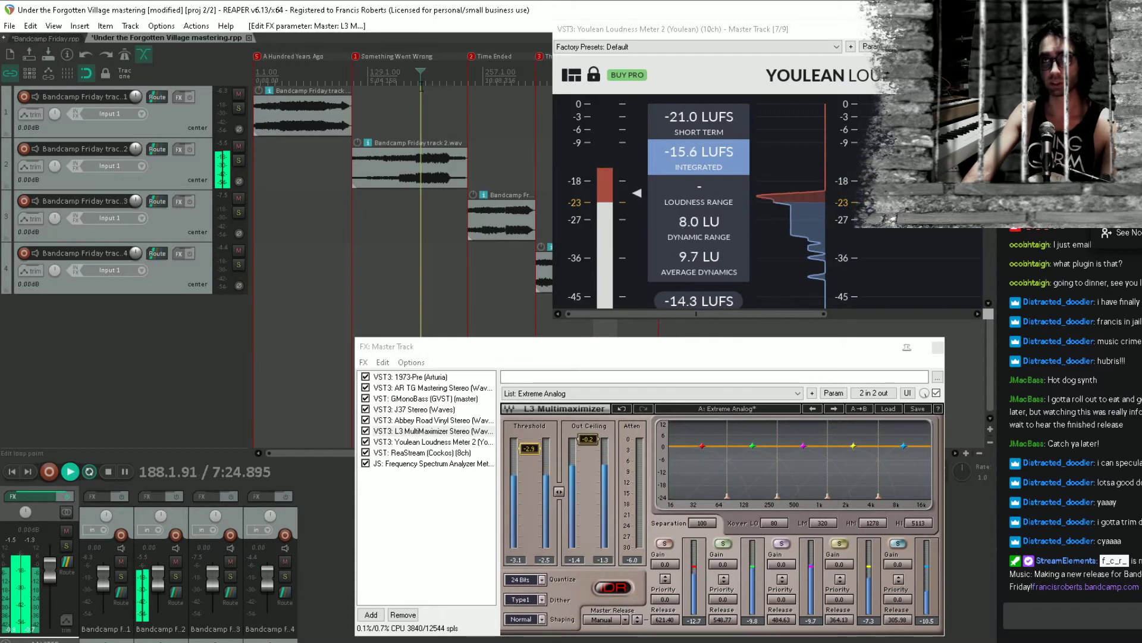
pyautogui.hotkey('ctrl', 's')
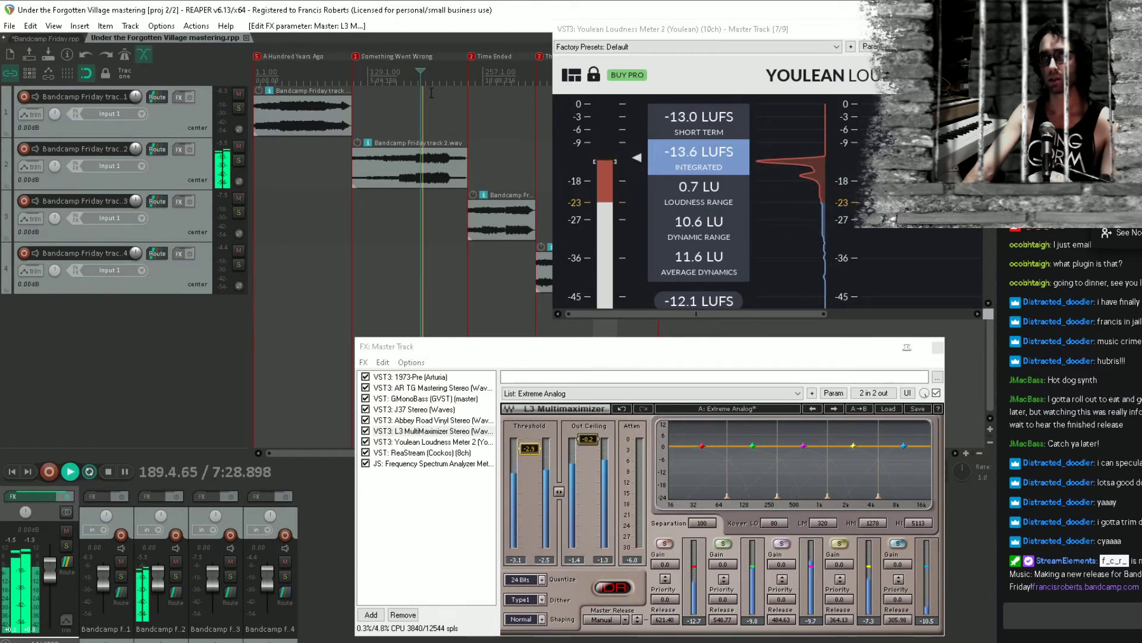
# Lower the L3's lowest band to -1.0 dB, audition parts of tracks 1 and 2, and save the project
pyautogui.moveTo(703, 447); pyautogui.dragTo(703, 450)
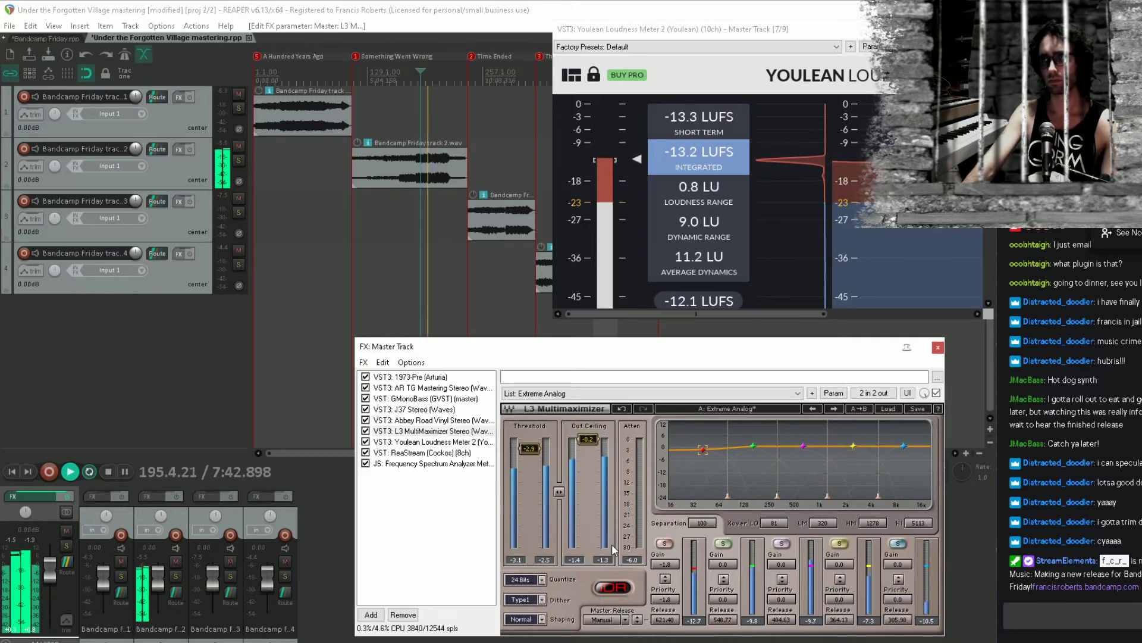
pyautogui.click(297, 80)
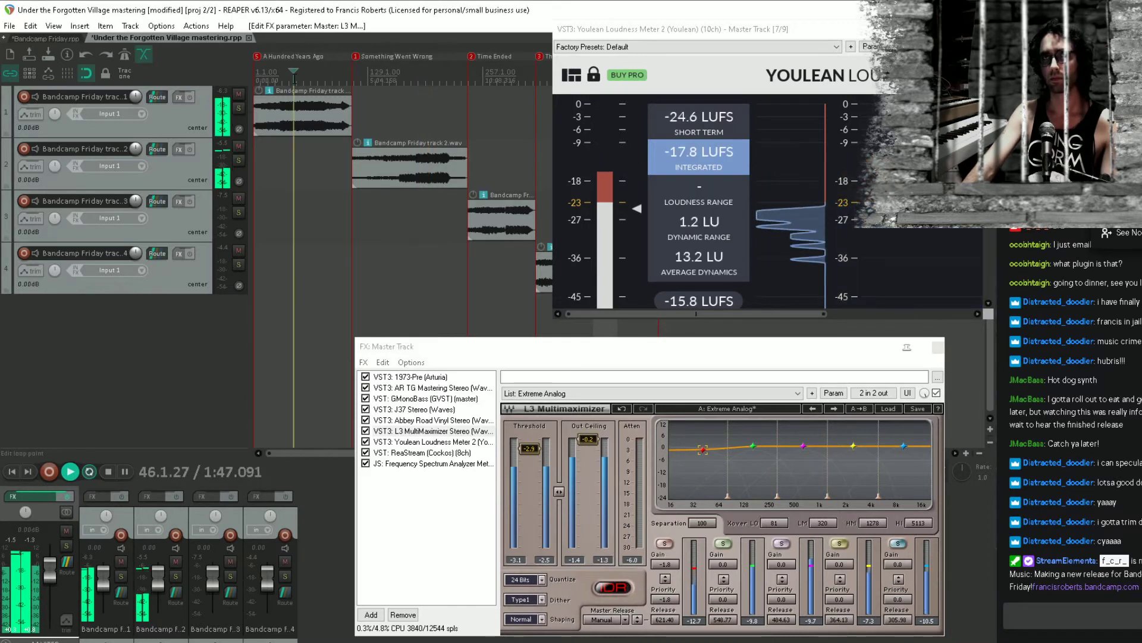
pyautogui.click(392, 80)
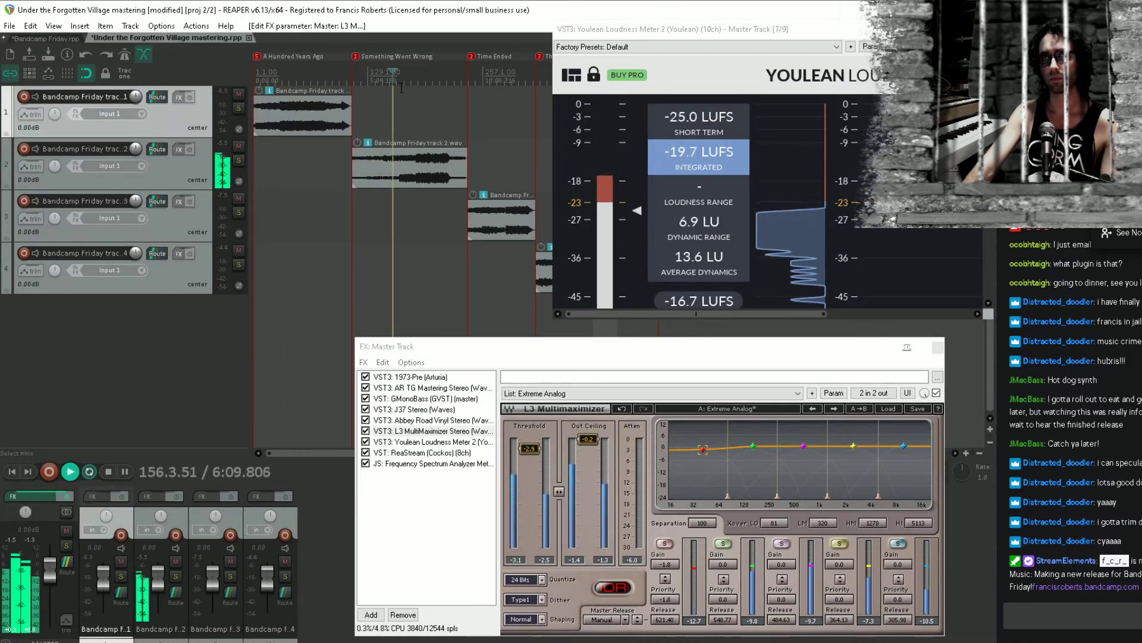
pyautogui.hotkey('ctrl', 's')
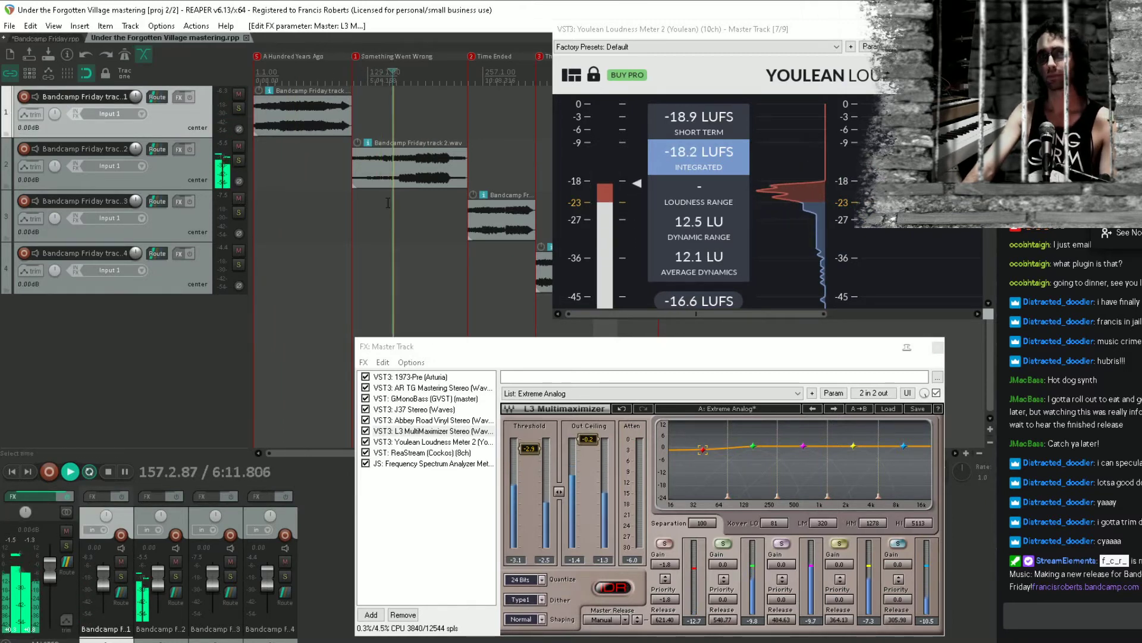
# Remove the time selection and audition the master within the track 3 clip
pyautogui.scroll(-2, 388, 203)
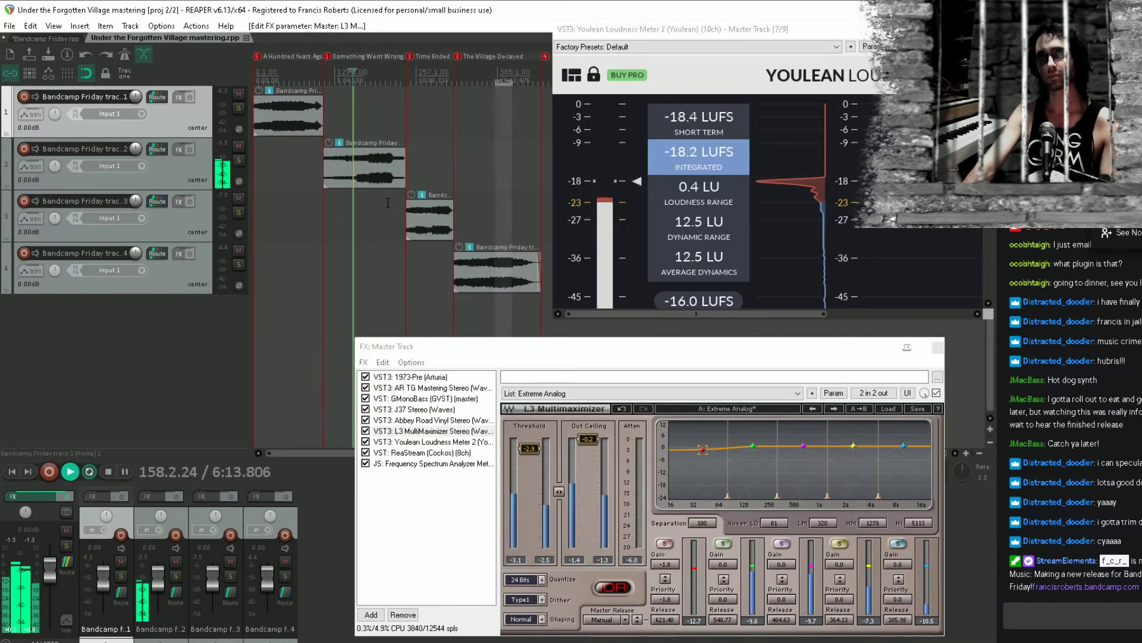
pyautogui.press('Escape')
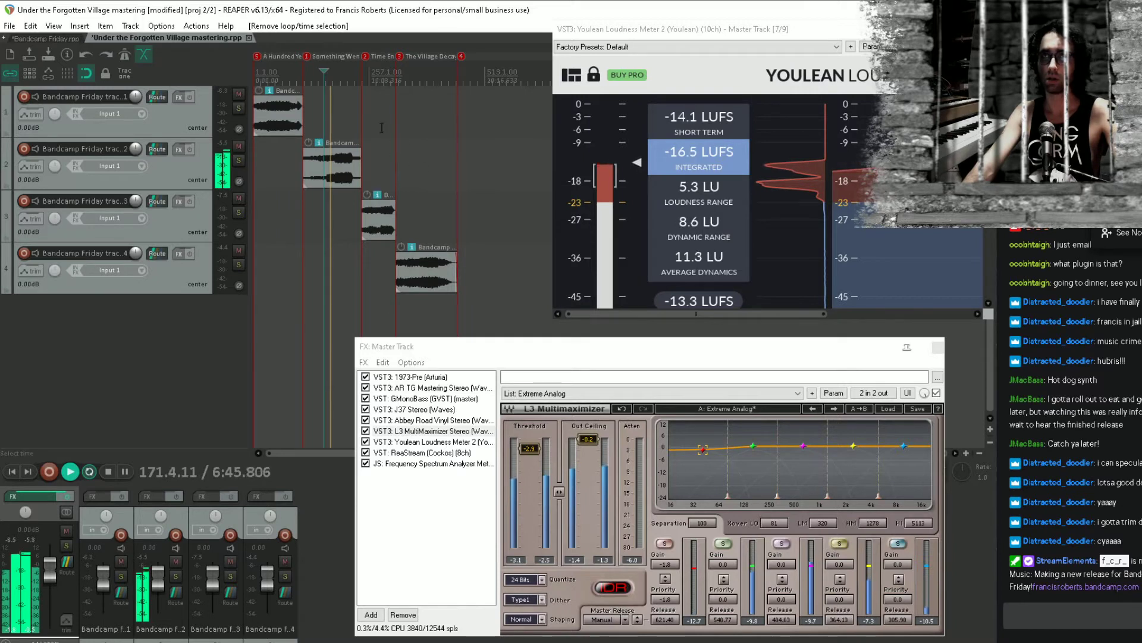
pyautogui.click(349, 86)
pyautogui.click(378, 84)
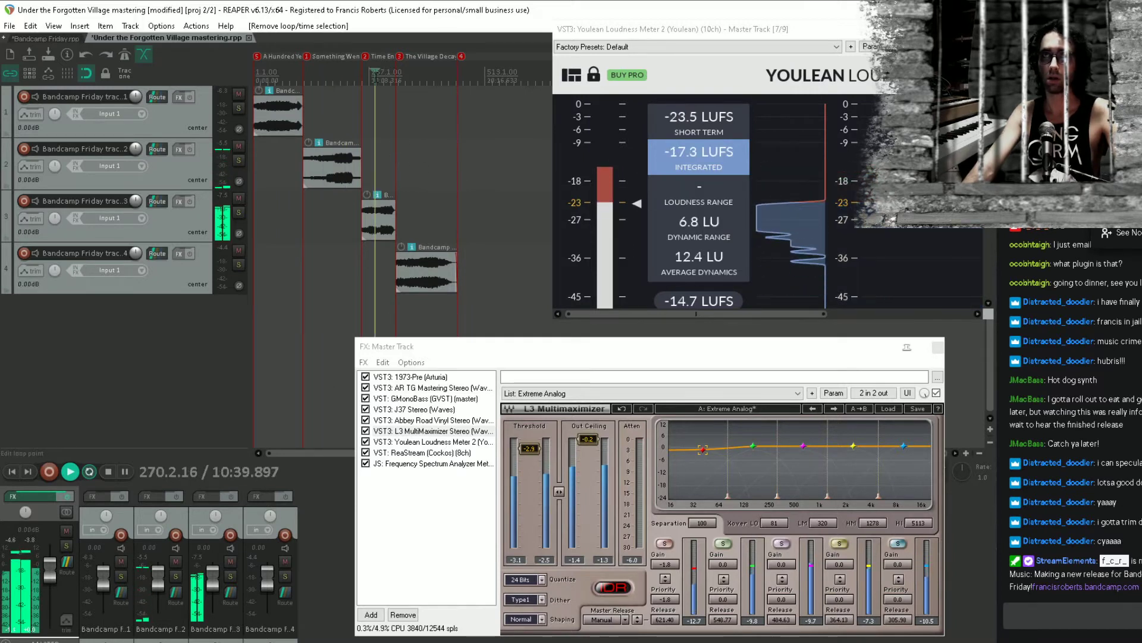
pyautogui.click(385, 83)
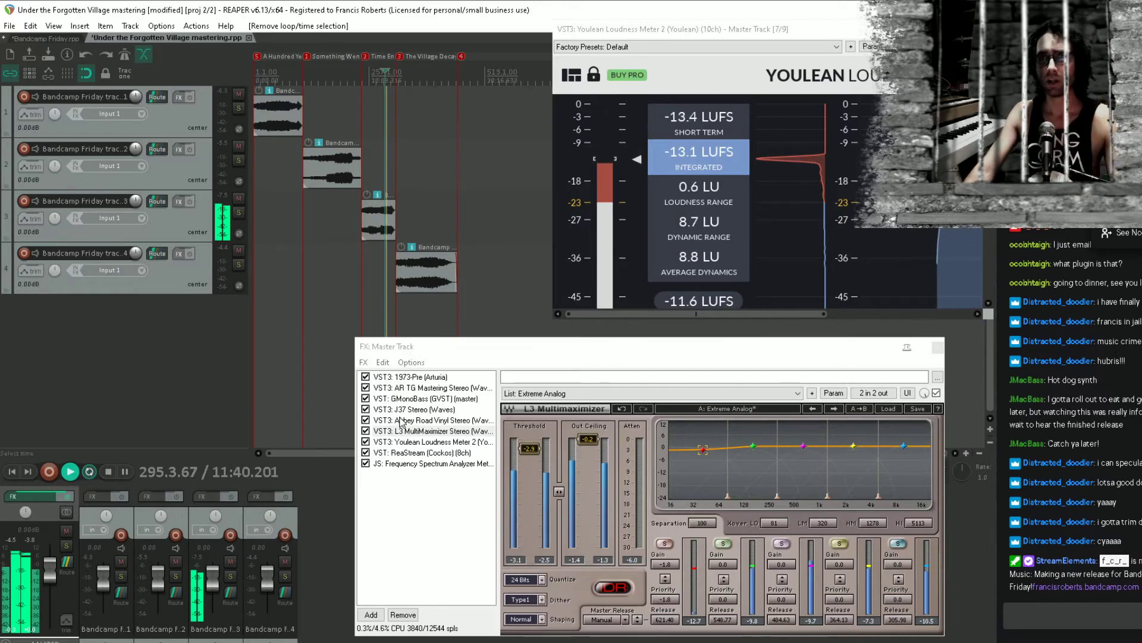
# Duplicate the L3 MultiMaximizer in the master chain, bypass the copy and place it directly after the original
pyautogui.click(426, 432)
pyautogui.moveTo(426, 432); pyautogui.dragTo(411, 512)
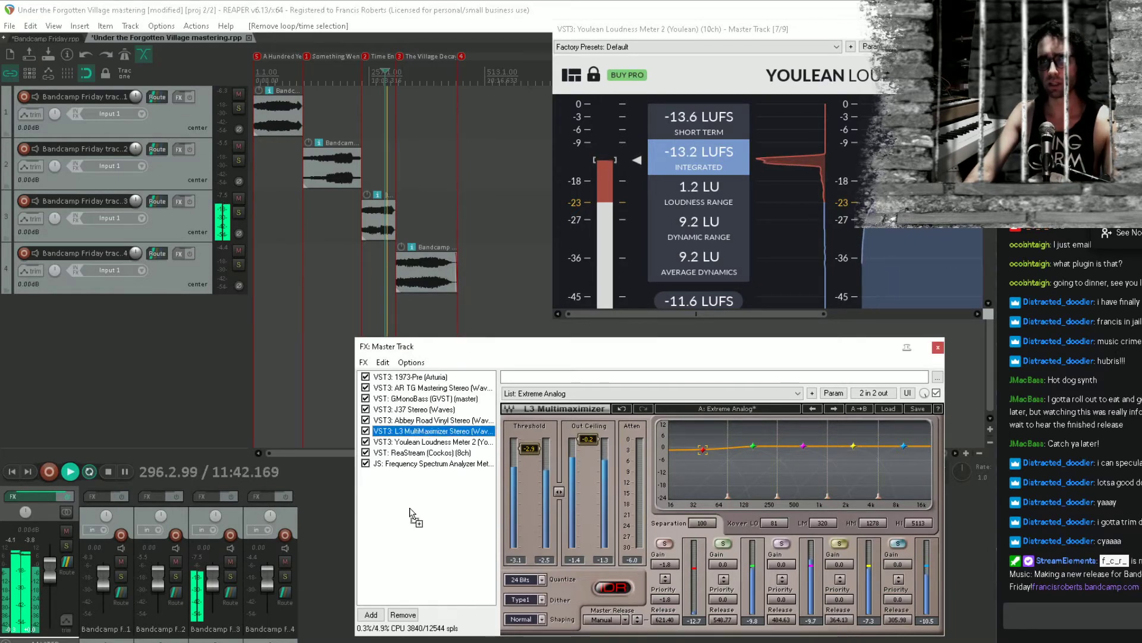
pyautogui.click(376, 466)
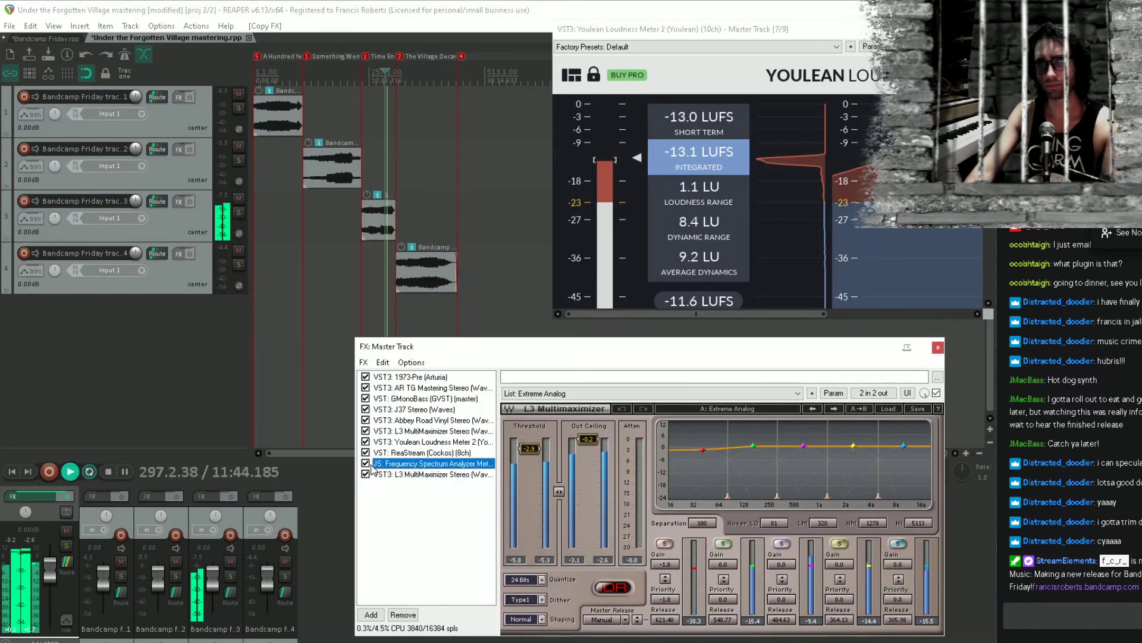
pyautogui.click(366, 474)
pyautogui.click(405, 474)
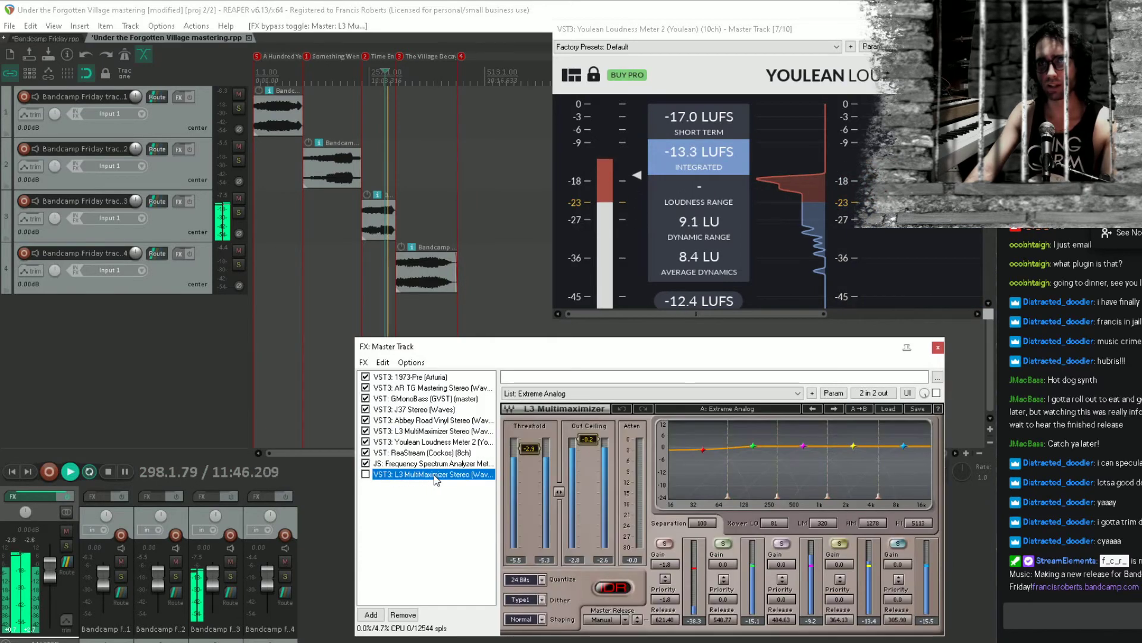
pyautogui.moveTo(442, 436); pyautogui.dragTo(443, 438)
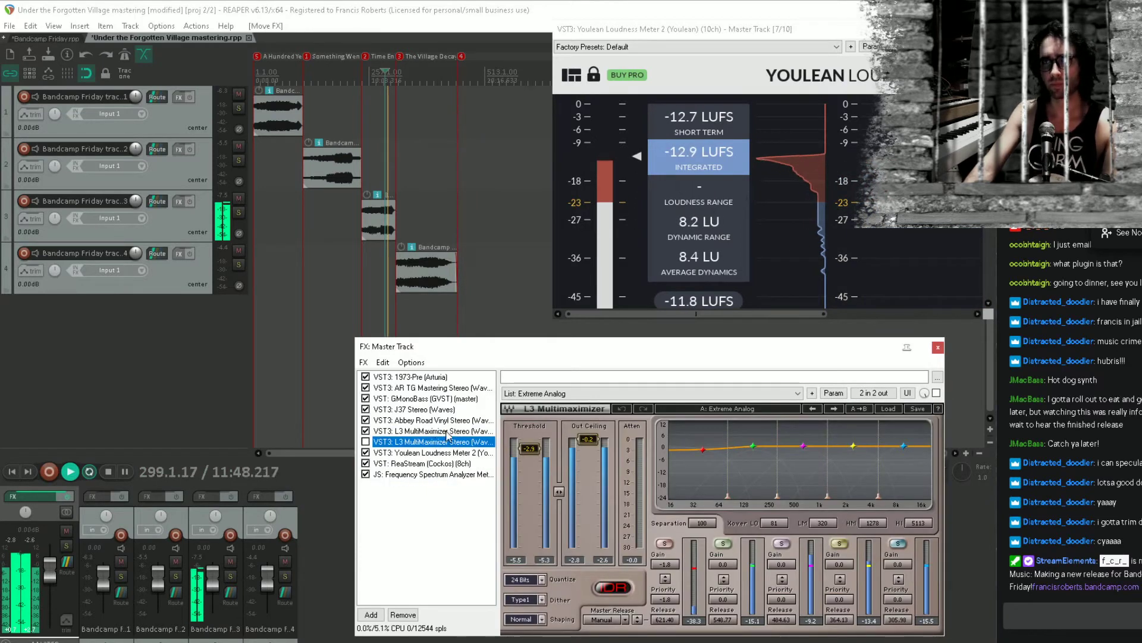
# Rename the bypassed L3 MultiMaximizer copy as Bandcamp Limiter
pyautogui.rightClick(409, 444)
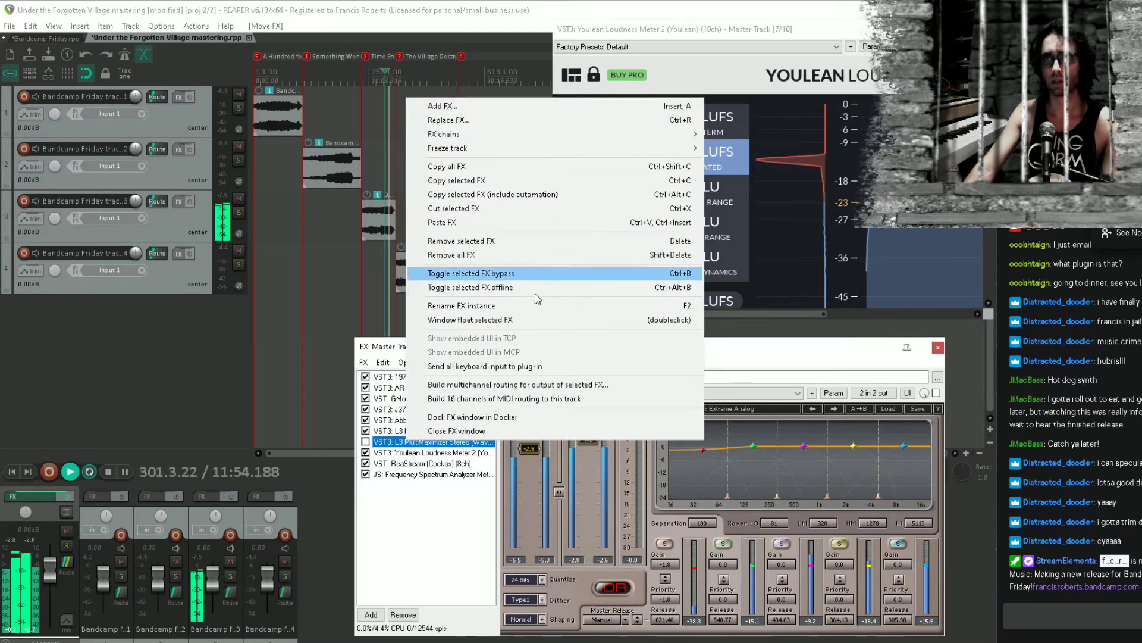
pyautogui.click(451, 554)
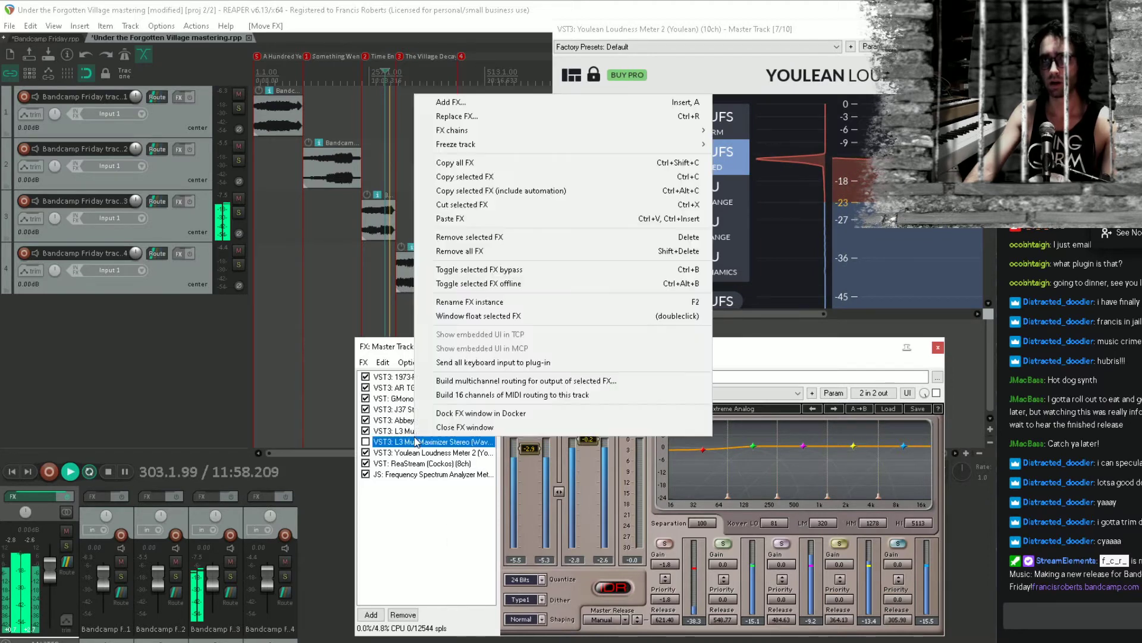
pyautogui.rightClick(416, 443)
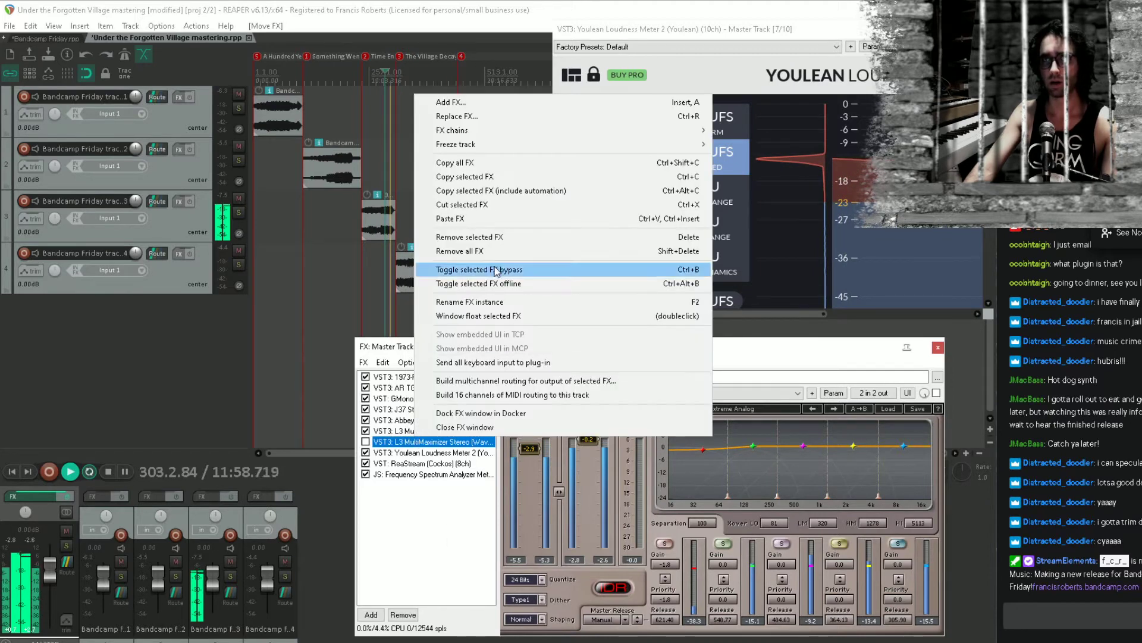
pyautogui.click(497, 302)
pyautogui.write('Bandcamp Limiter')
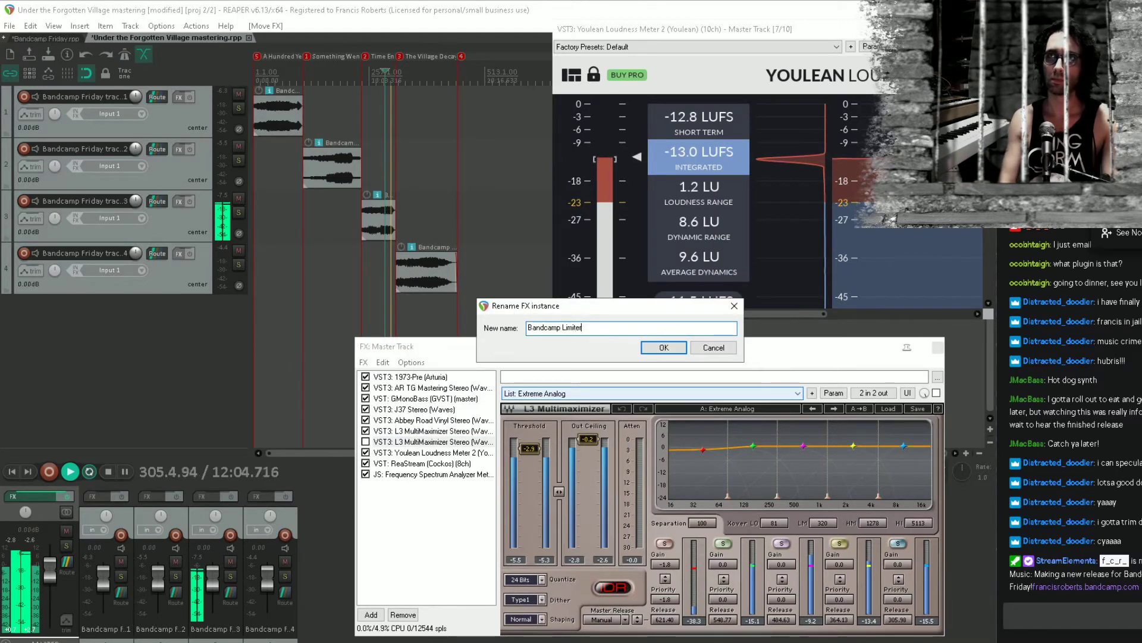
pyautogui.press('Return')
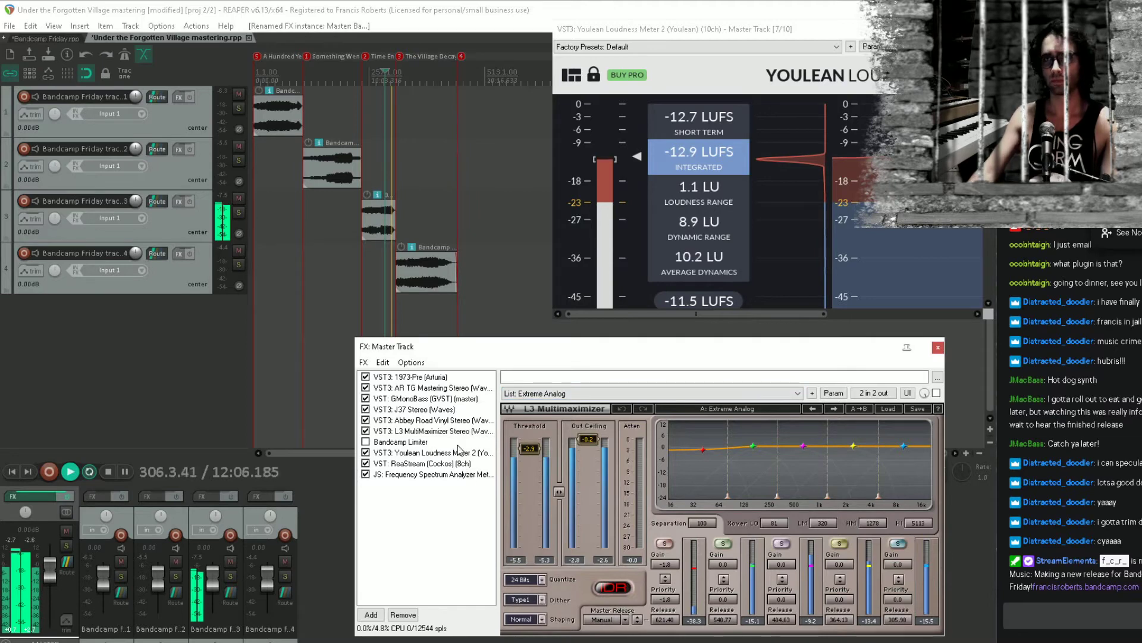
# Rename the active L3 MultiMaximizer in the master chain as Streaming Limiter
pyautogui.rightClick(426, 433)
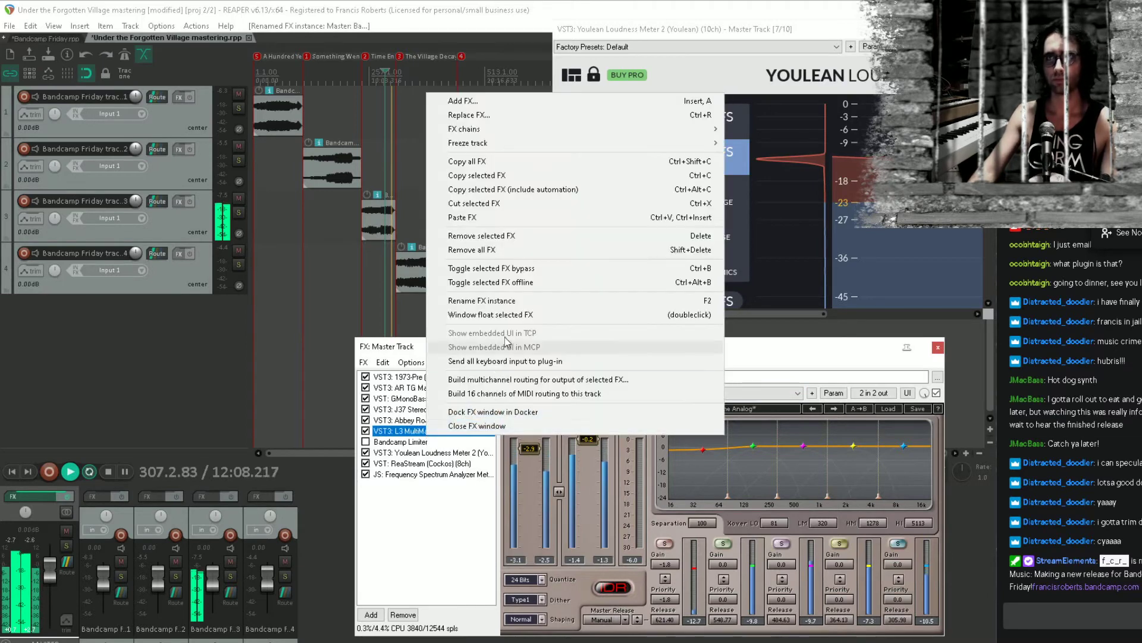
pyautogui.click(522, 301)
pyautogui.write('S')
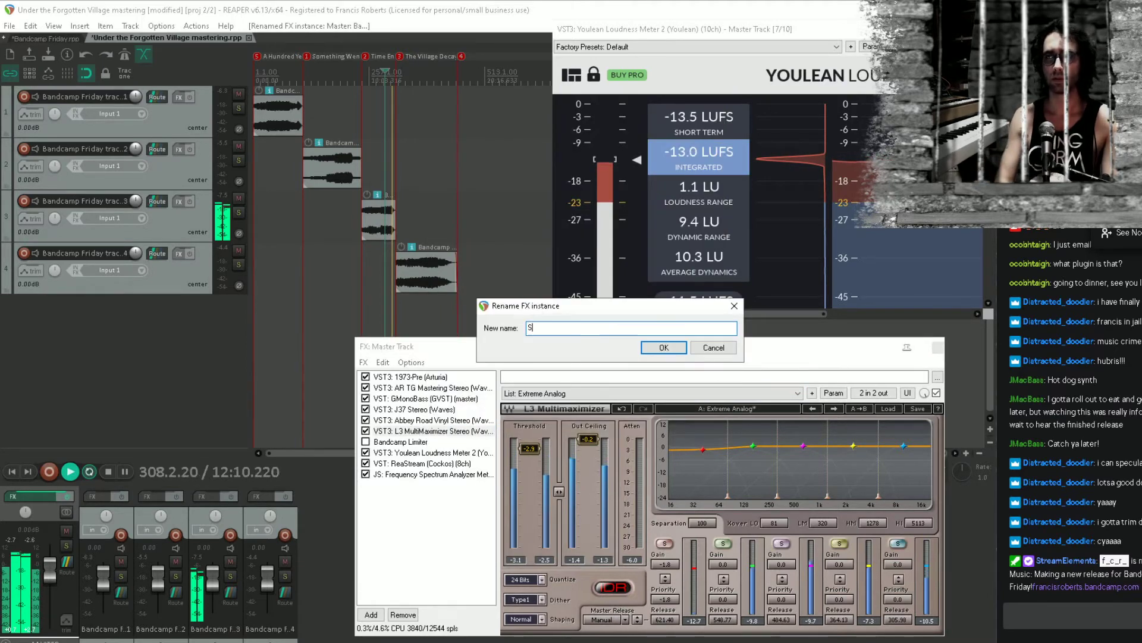
pyautogui.write('treaming Limiter')
pyautogui.press('Return')
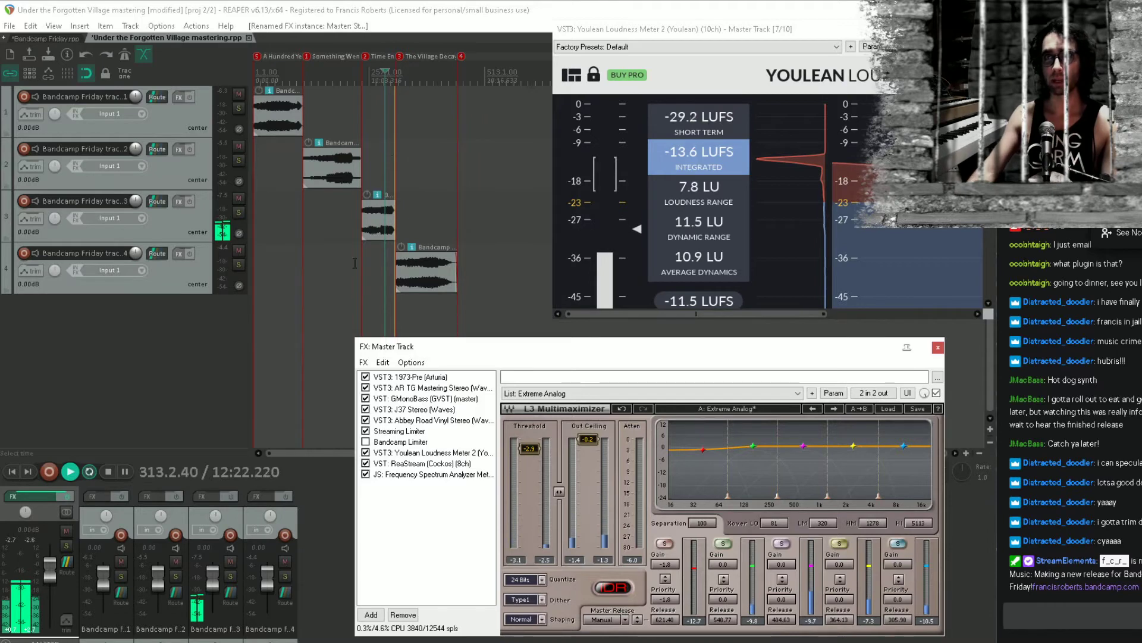
# Play from within track 4, bypass the Streaming Limiter, and enable the Bandcamp Limiter with its threshold lowered to about -5.9 dB
pyautogui.click(417, 72)
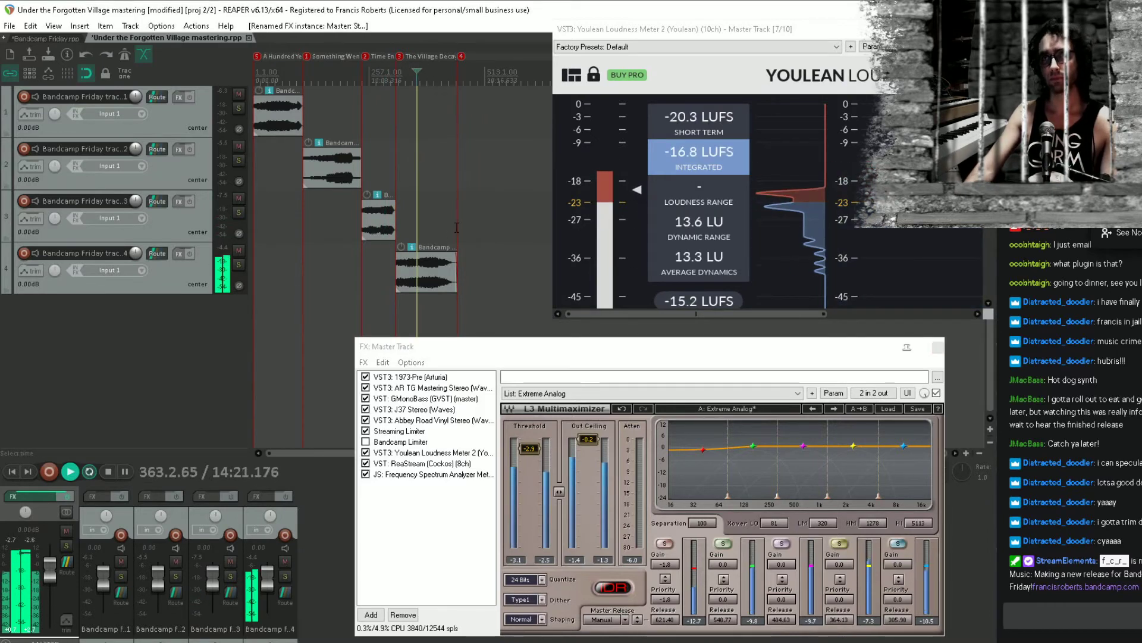
pyautogui.click(366, 431)
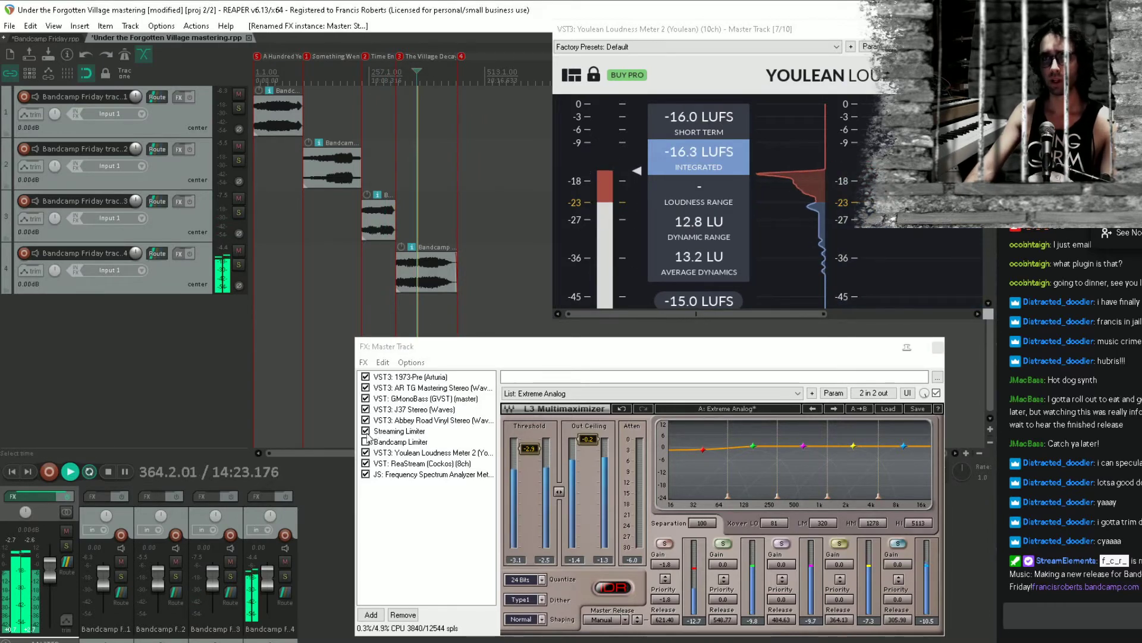
pyautogui.click(376, 442)
pyautogui.click(365, 441)
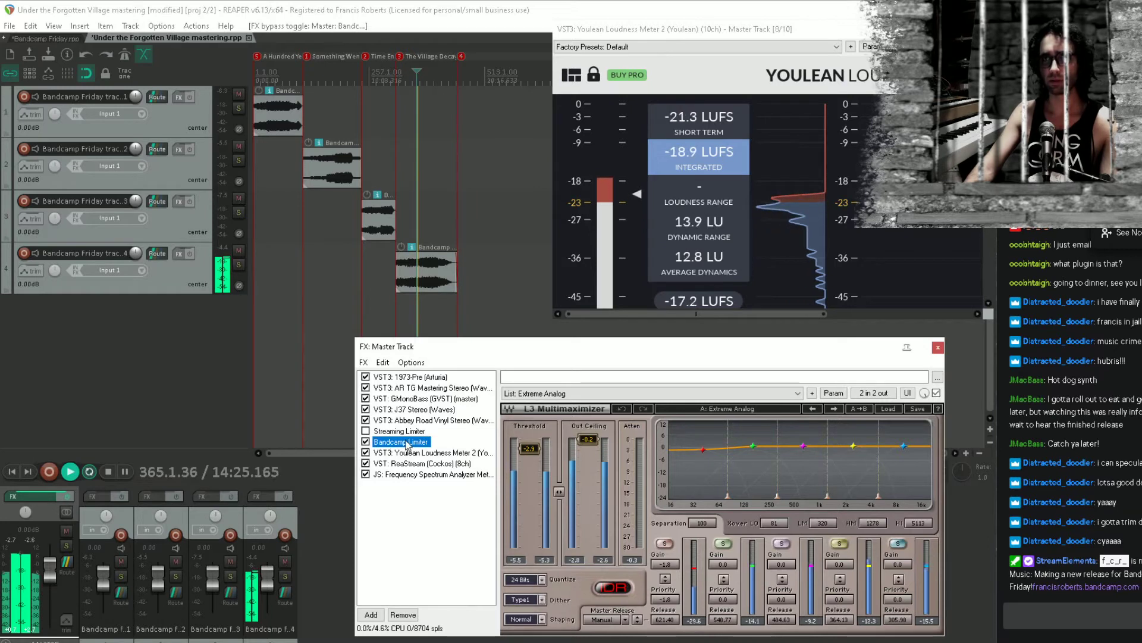
pyautogui.moveTo(531, 453); pyautogui.dragTo(531, 464)
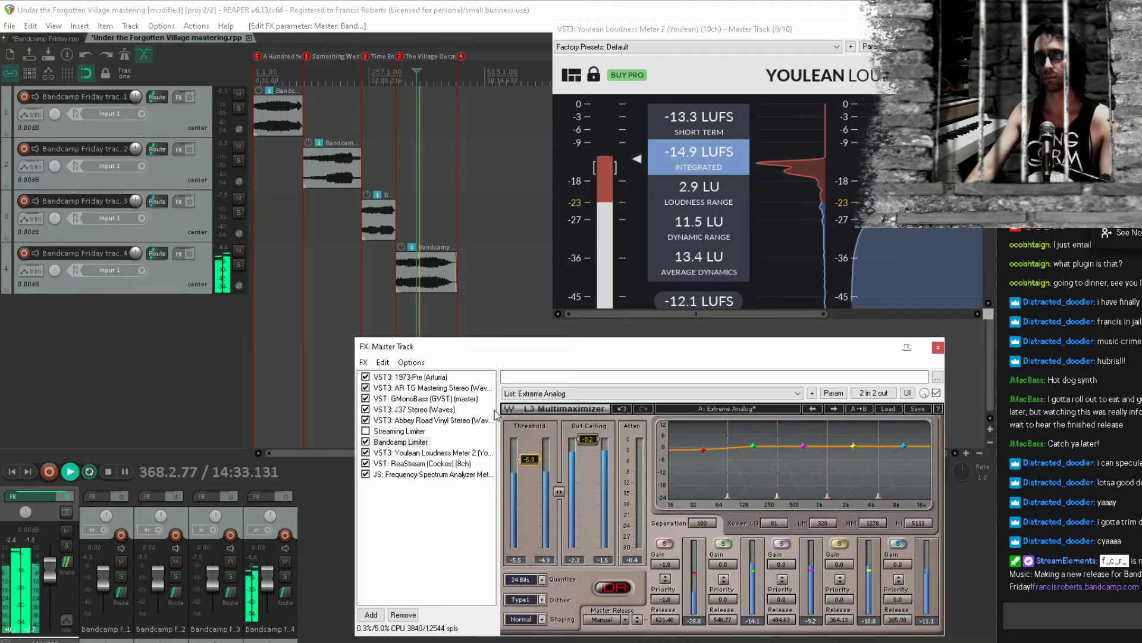
# Set the Streaming Limiter's output ceiling to -1.0 dB and its threshold to -3.0 dB
pyautogui.click(419, 432)
pyautogui.moveTo(588, 439); pyautogui.dragTo(529, 450)
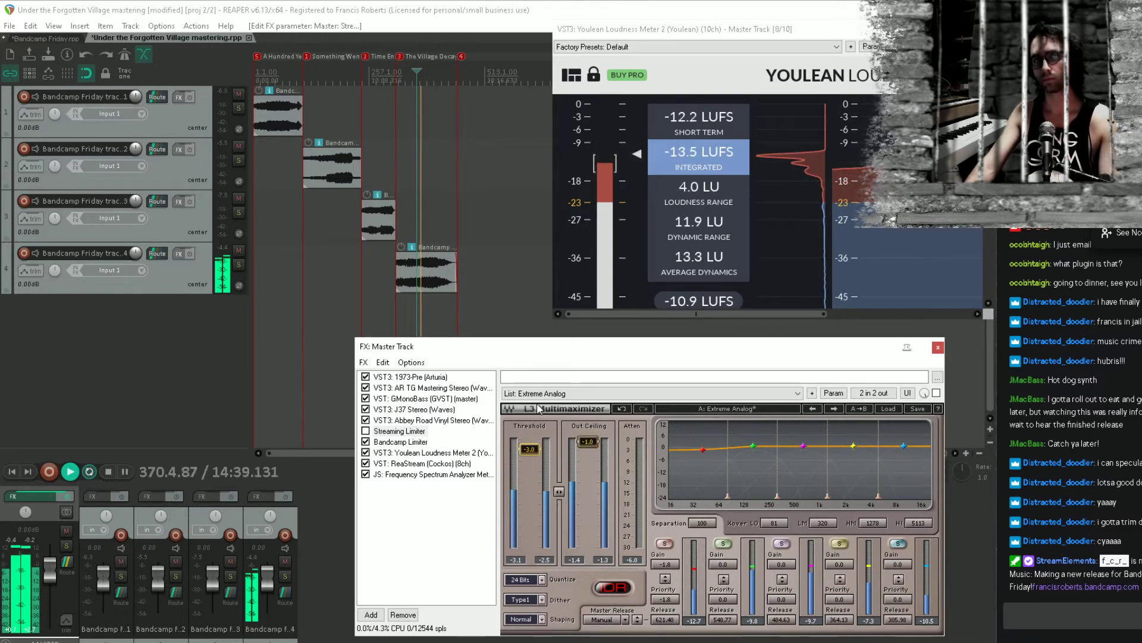
# Lower the Bandcamp Limiter's threshold to -6.5 dB while auditioning track 4, saving the project along the way
pyautogui.click(400, 443)
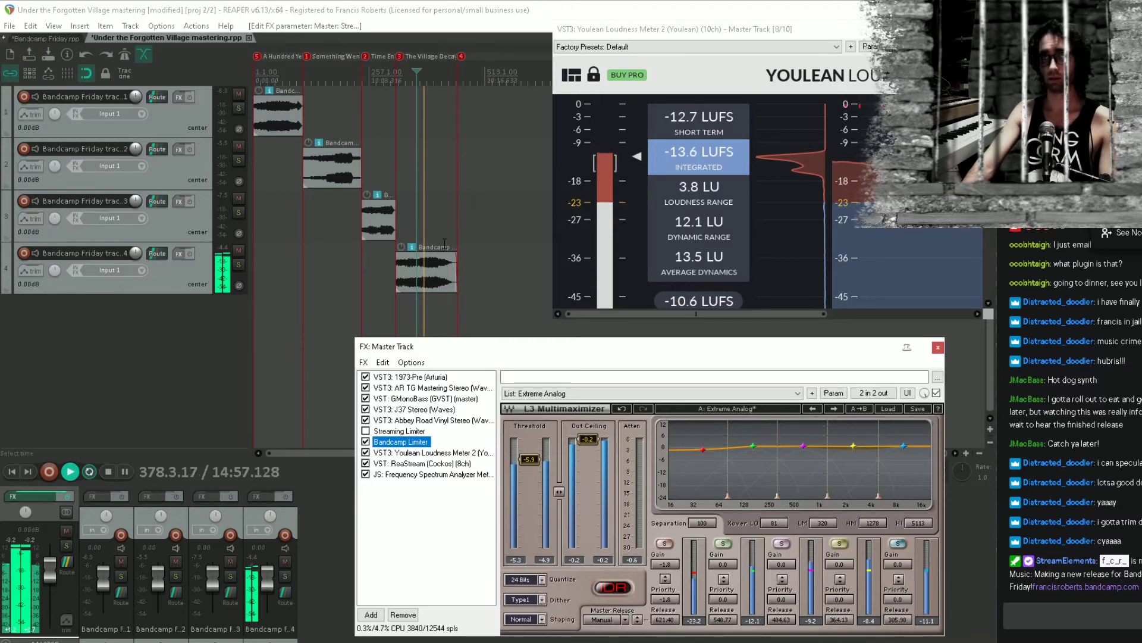
pyautogui.click(423, 278)
pyautogui.hotkey('ctrl', 's')
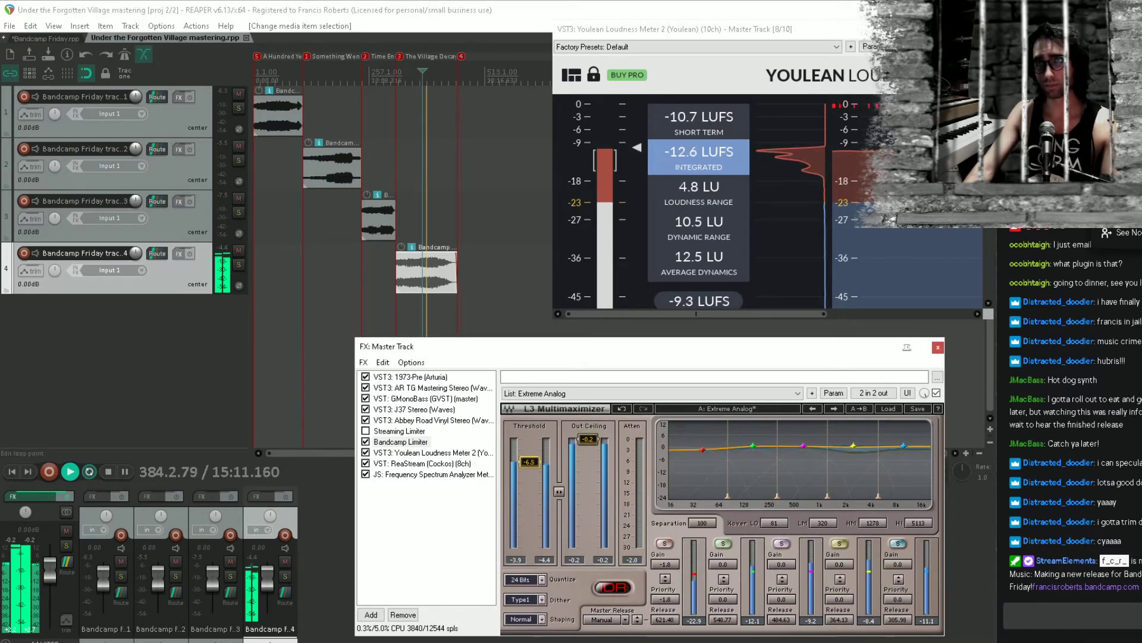
pyautogui.click(532, 460)
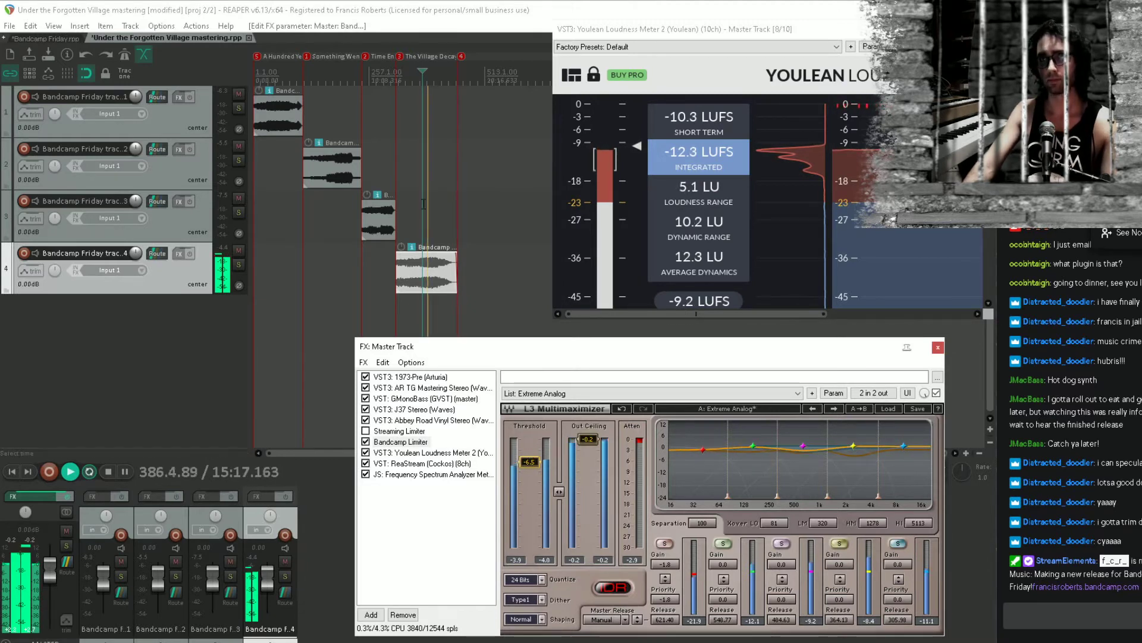
# Compare the loudness of different passages in all four tracks through the Bandcamp Limiter
pyautogui.click(347, 215)
pyautogui.click(278, 177)
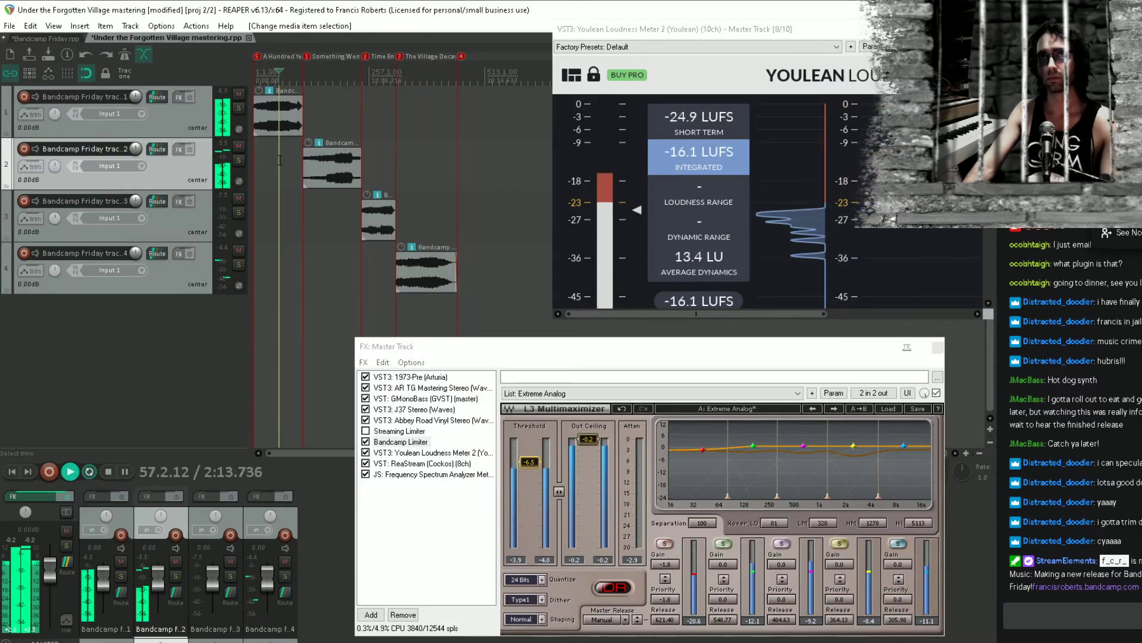
pyautogui.click(276, 177)
pyautogui.click(332, 218)
pyautogui.click(343, 220)
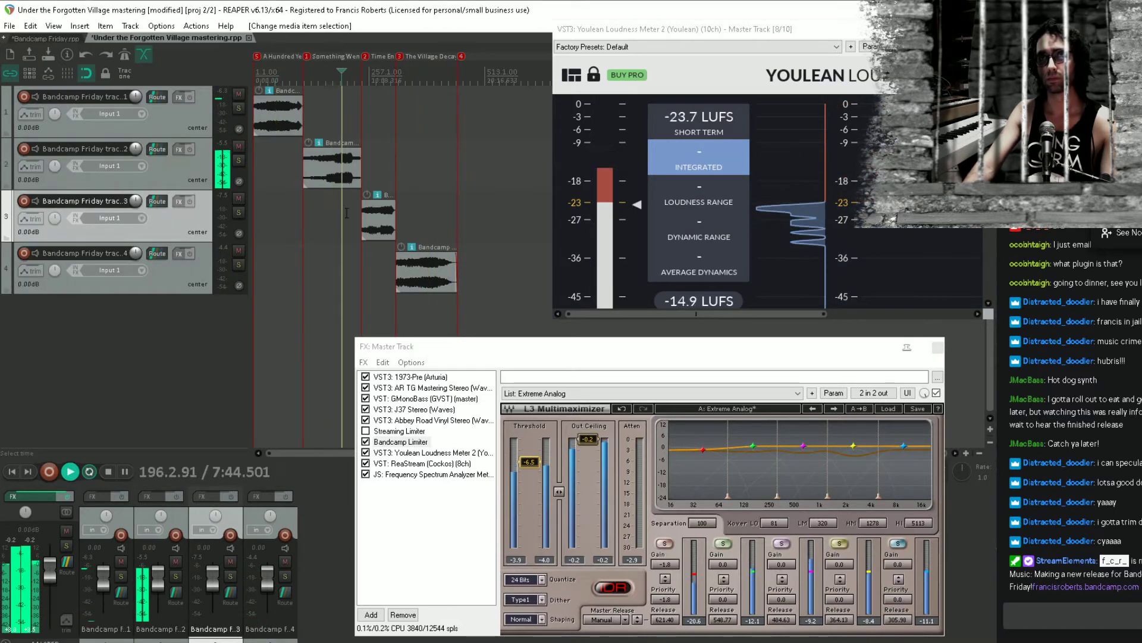
pyautogui.click(349, 220)
pyautogui.click(393, 269)
pyautogui.click(432, 272)
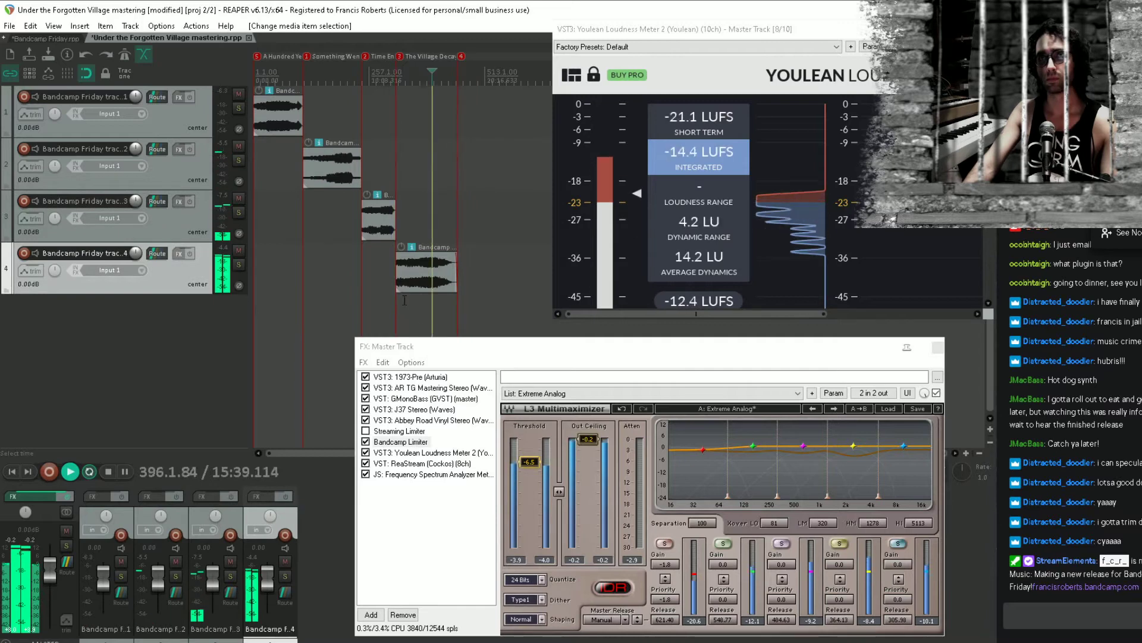
pyautogui.click(382, 272)
pyautogui.click(332, 217)
pyautogui.click(343, 219)
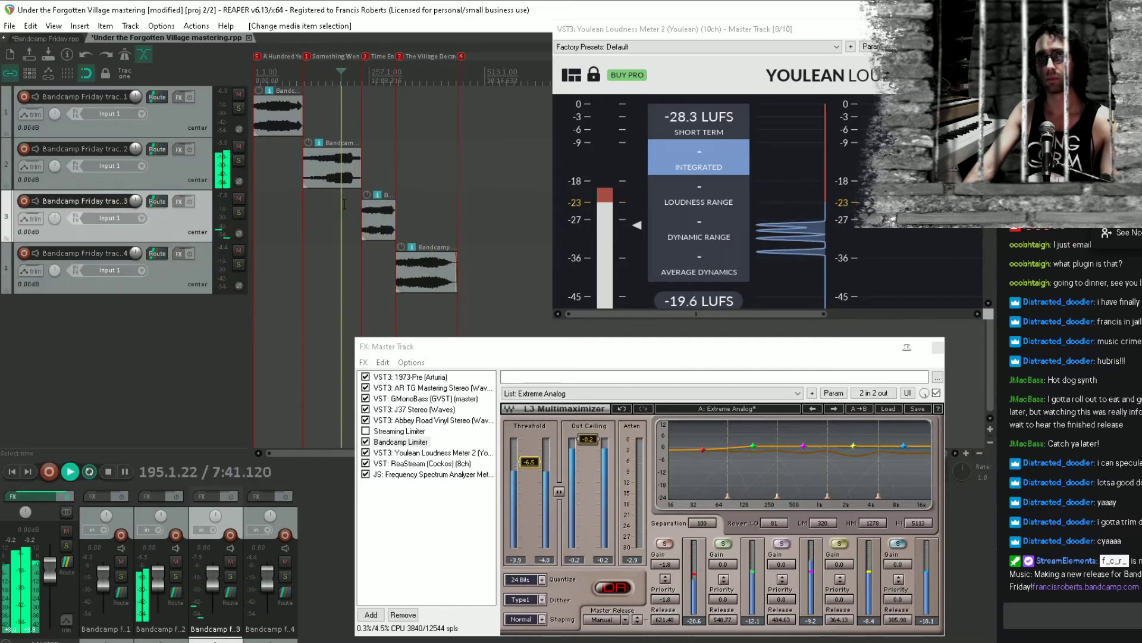
pyautogui.click(356, 201)
pyautogui.click(282, 158)
pyautogui.click(271, 208)
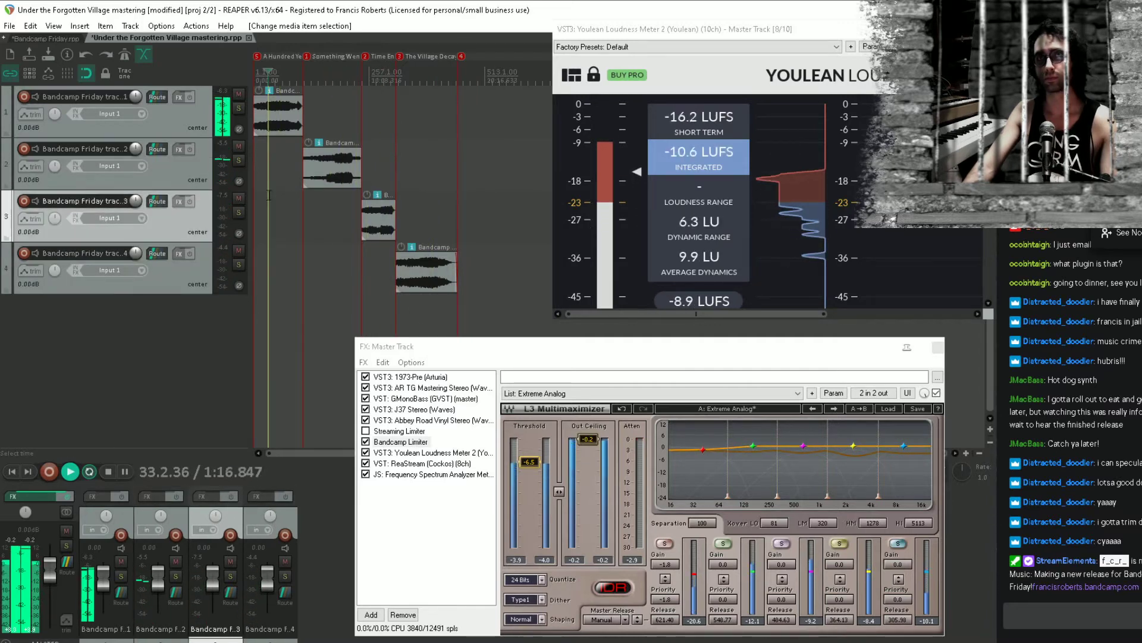
pyautogui.click(293, 155)
pyautogui.click(286, 205)
pyautogui.click(278, 217)
pyautogui.click(342, 225)
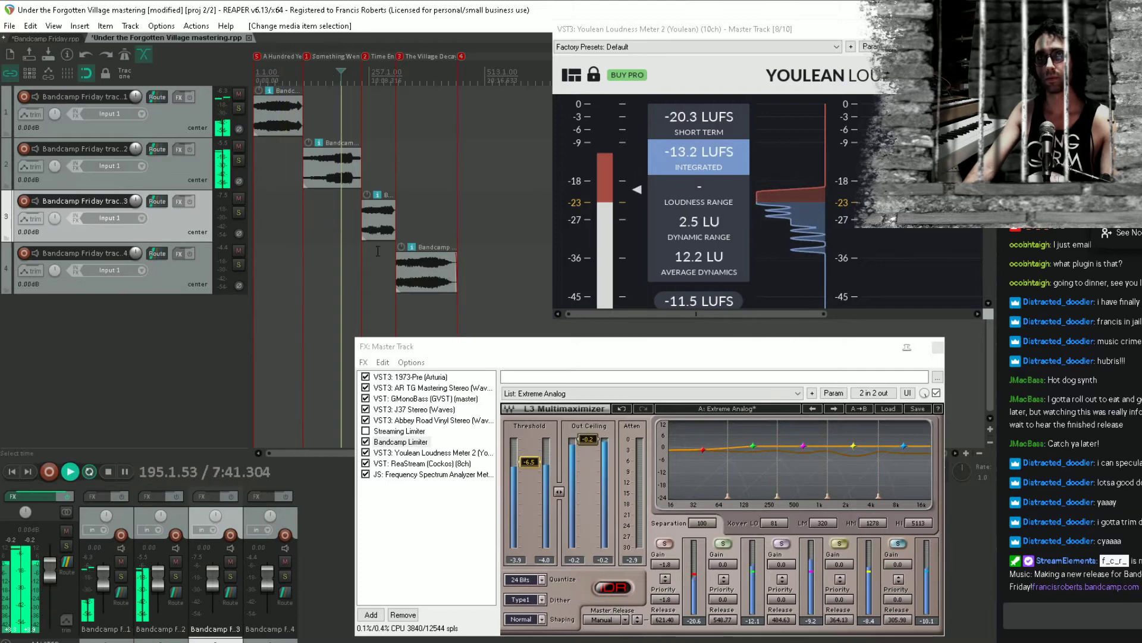
pyautogui.click(380, 266)
pyautogui.click(435, 295)
pyautogui.click(452, 300)
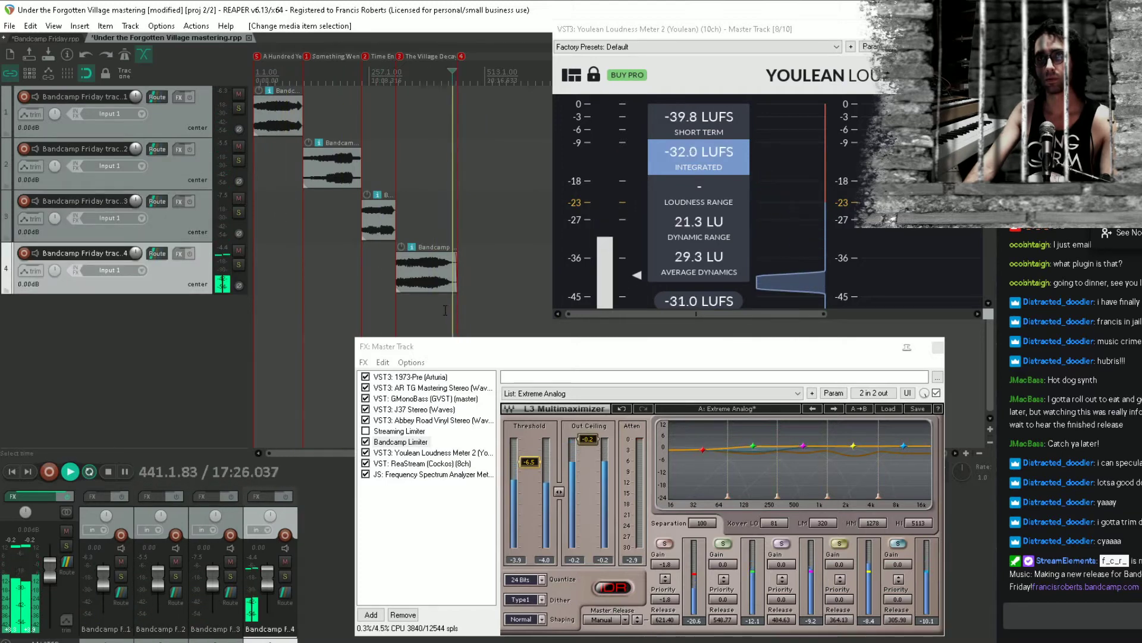
pyautogui.click(444, 304)
pyautogui.click(444, 304)
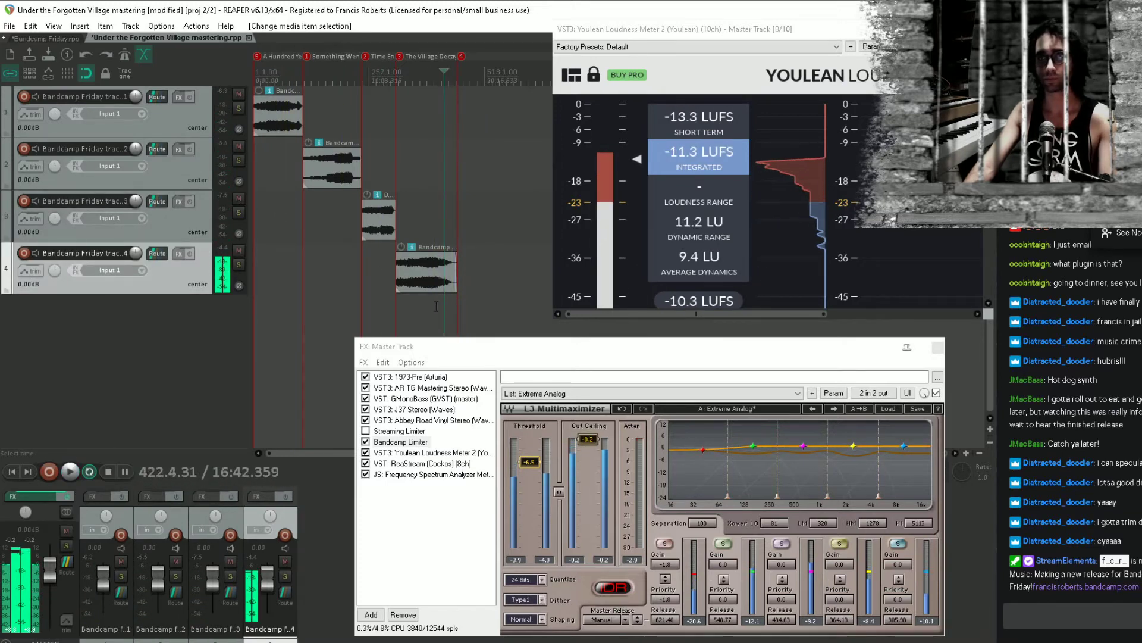
# Enable the Streaming Limiter, bypass the Bandcamp Limiter, and briefly audition the middle of track 4
pyautogui.click(384, 432)
pyautogui.click(366, 431)
pyautogui.click(366, 441)
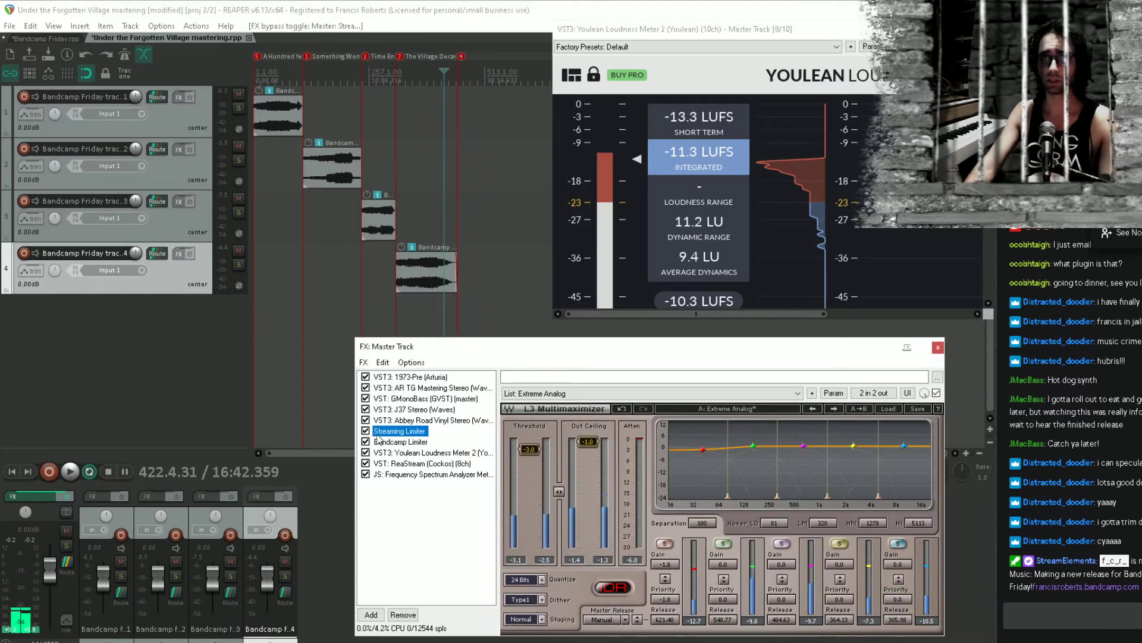
pyautogui.click(424, 318)
pyautogui.press('space')
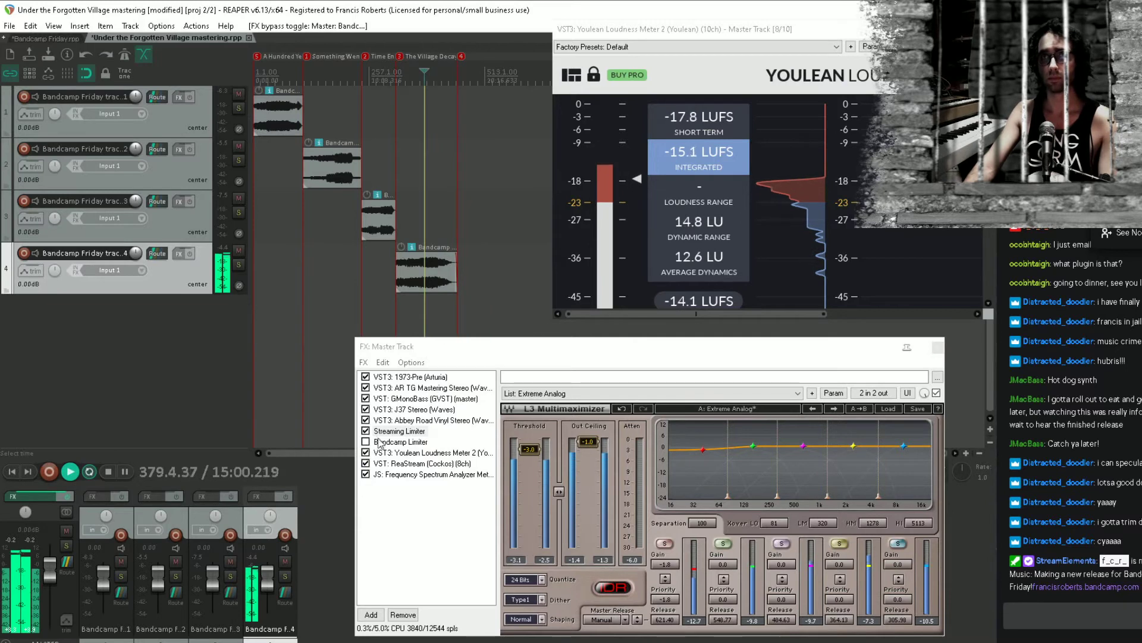
pyautogui.press('space')
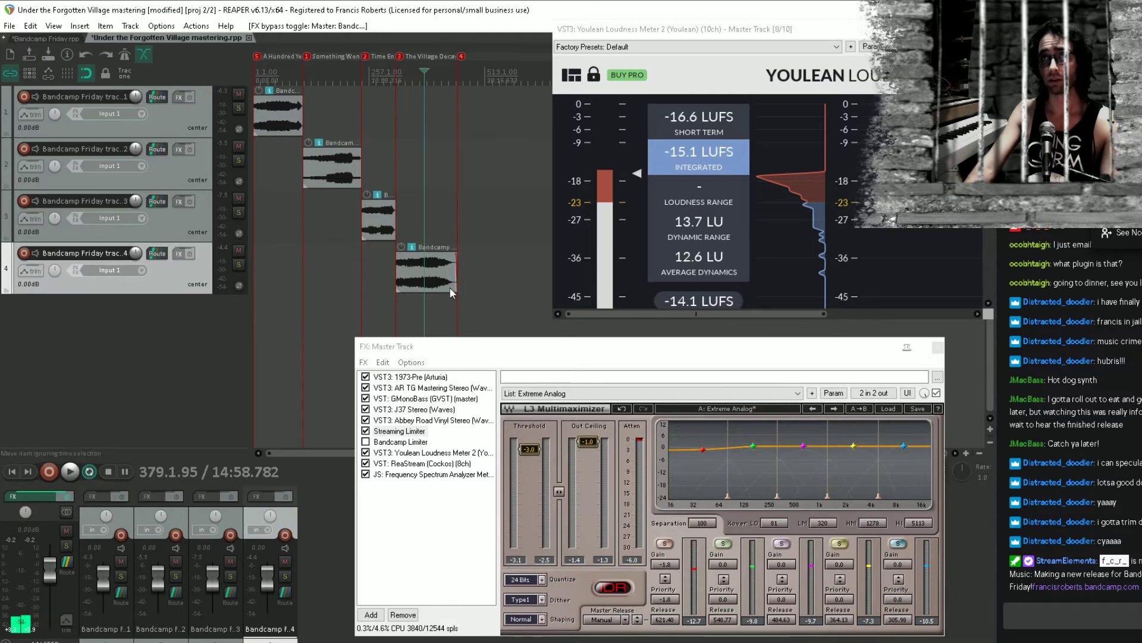
# Set the Streaming Limiter's threshold to -2.0 dB while auditioning passages across the tracks
pyautogui.click(395, 433)
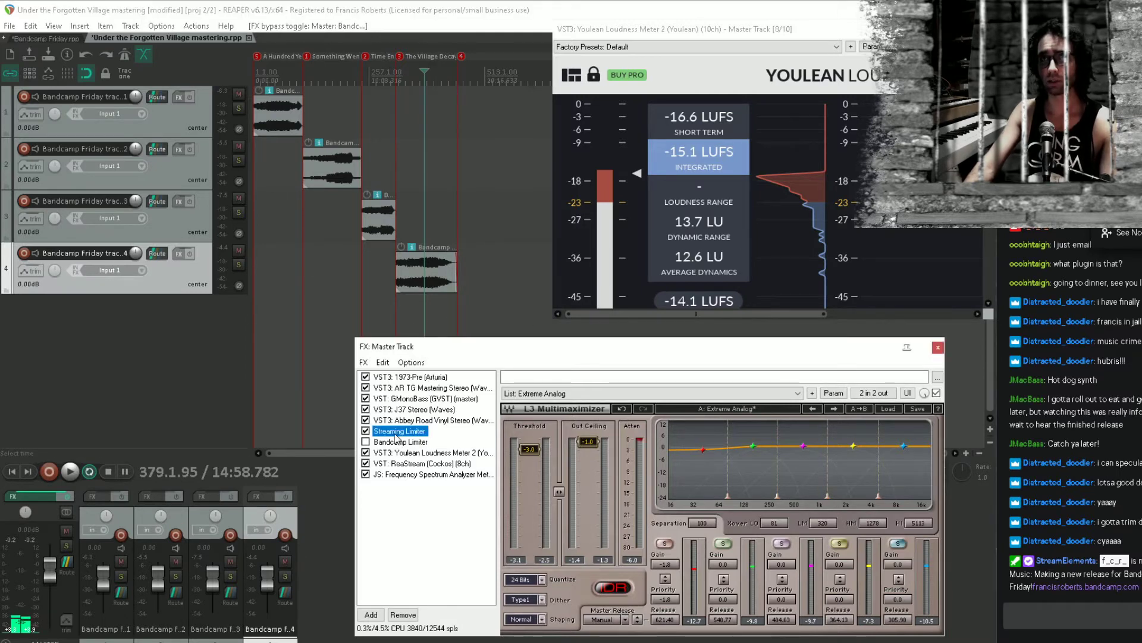
pyautogui.press('space')
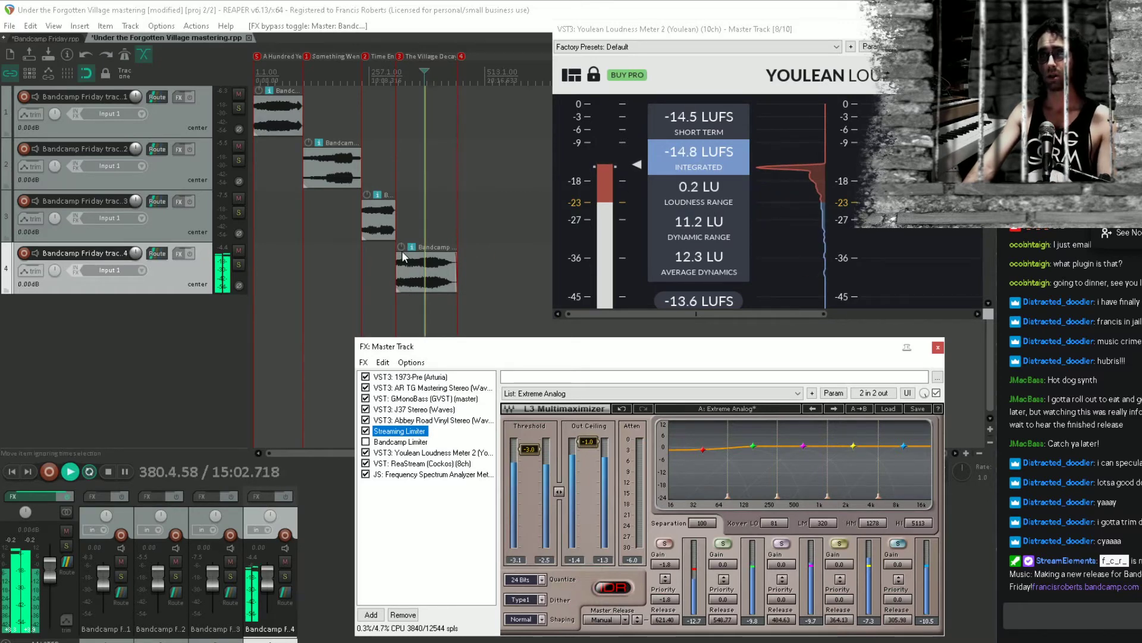
pyautogui.click(382, 257)
pyautogui.click(339, 214)
pyautogui.click(278, 164)
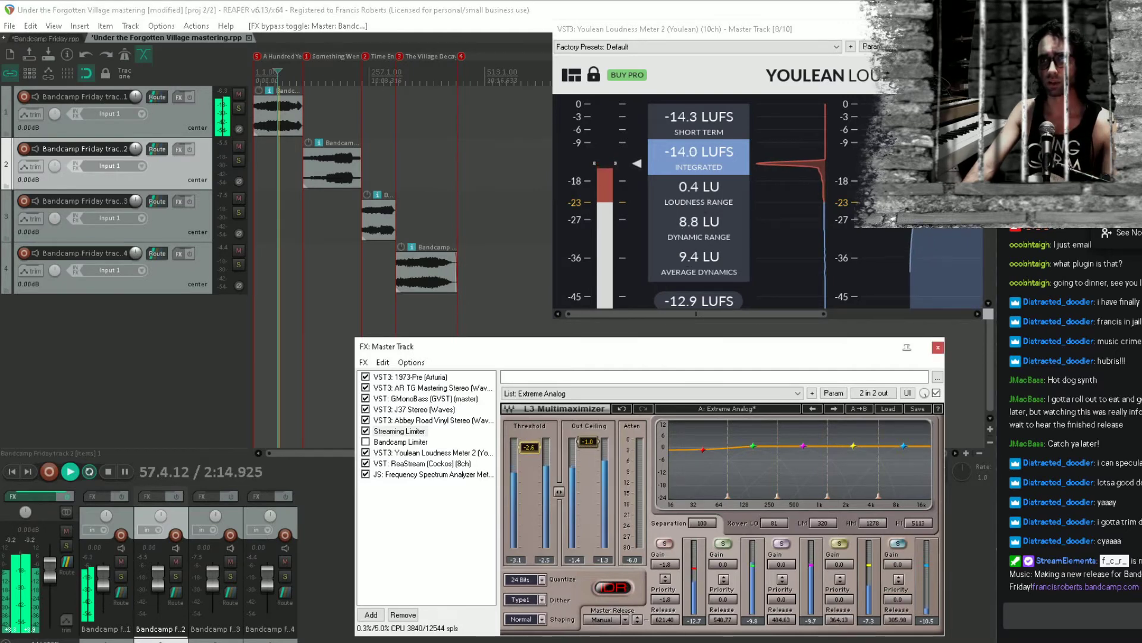
pyautogui.moveTo(530, 447); pyautogui.dragTo(530, 445)
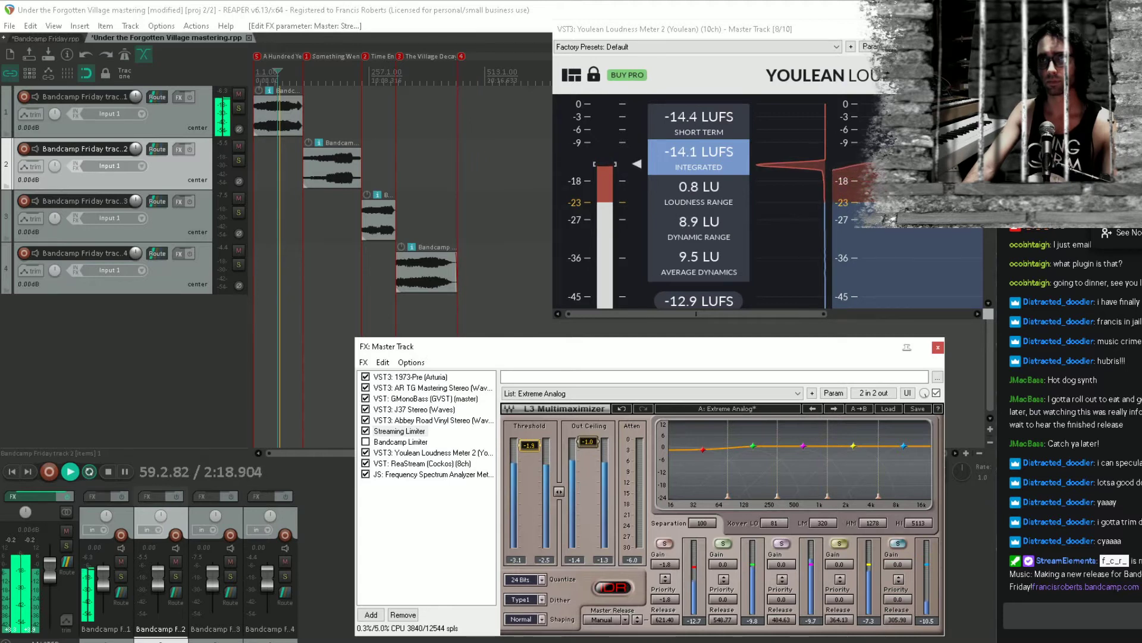
pyautogui.press('space')
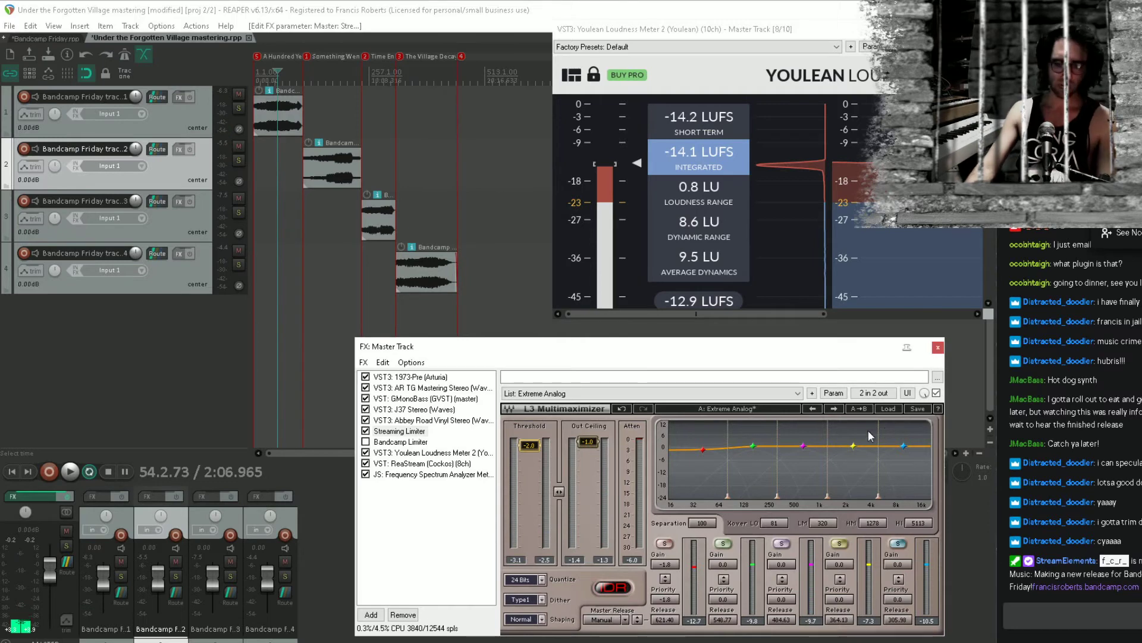
# Clear the track selection, save the project, and return to the start of the timeline
pyautogui.click(175, 349)
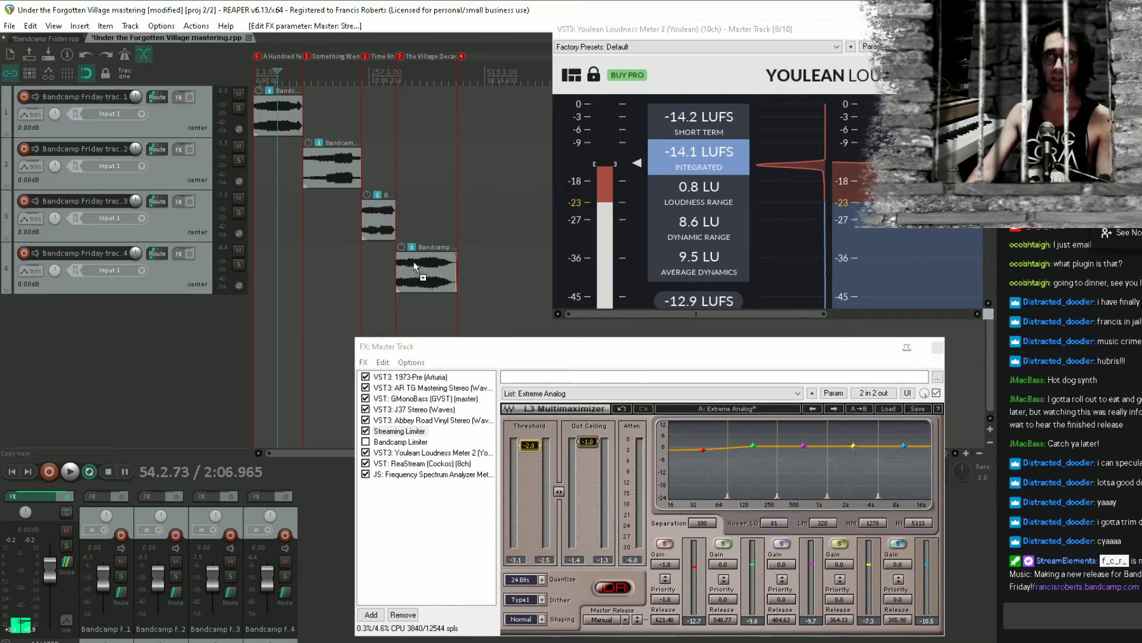
pyautogui.hotkey('ctrl', 's')
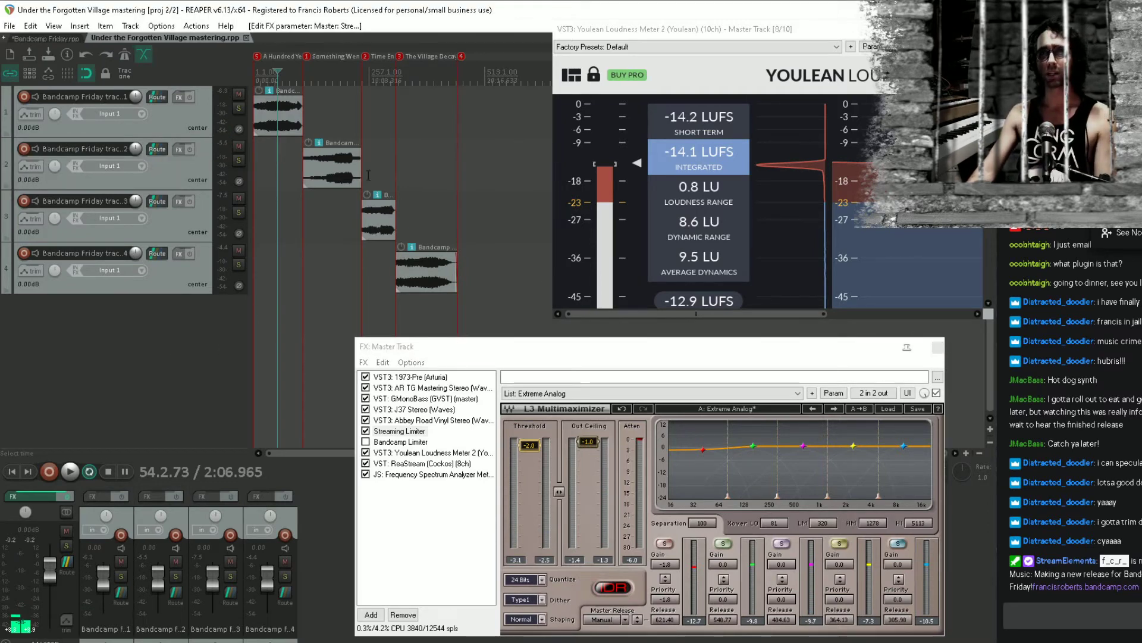
pyautogui.press('Home')
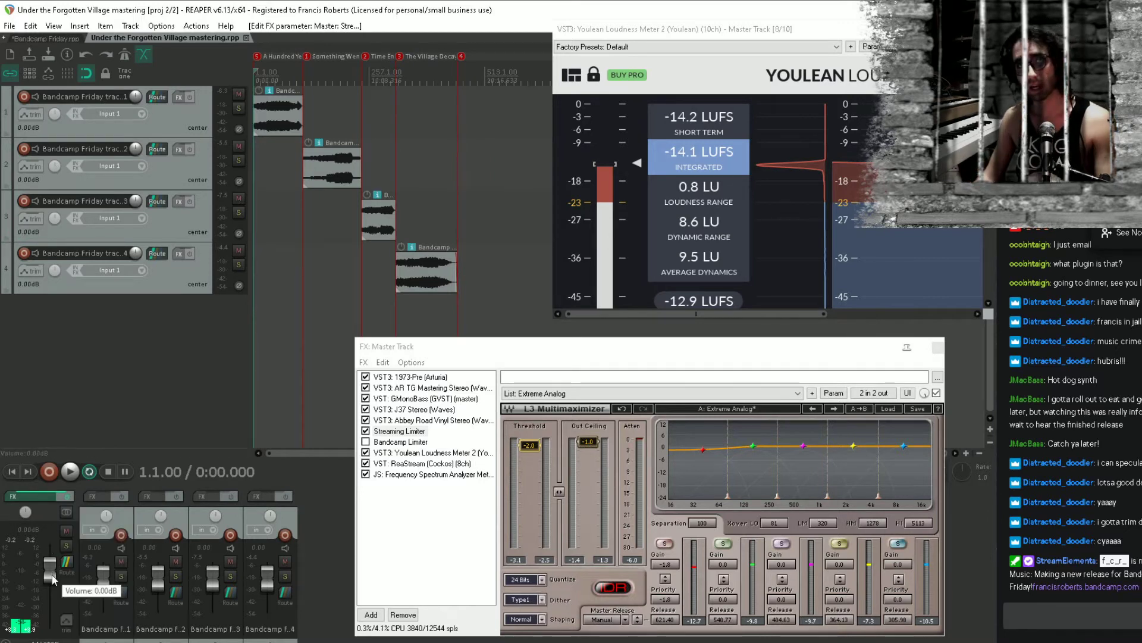
# Lower the master track's volume while auditioning the middle of track 4
pyautogui.moveTo(50, 573); pyautogui.dragTo(50, 580)
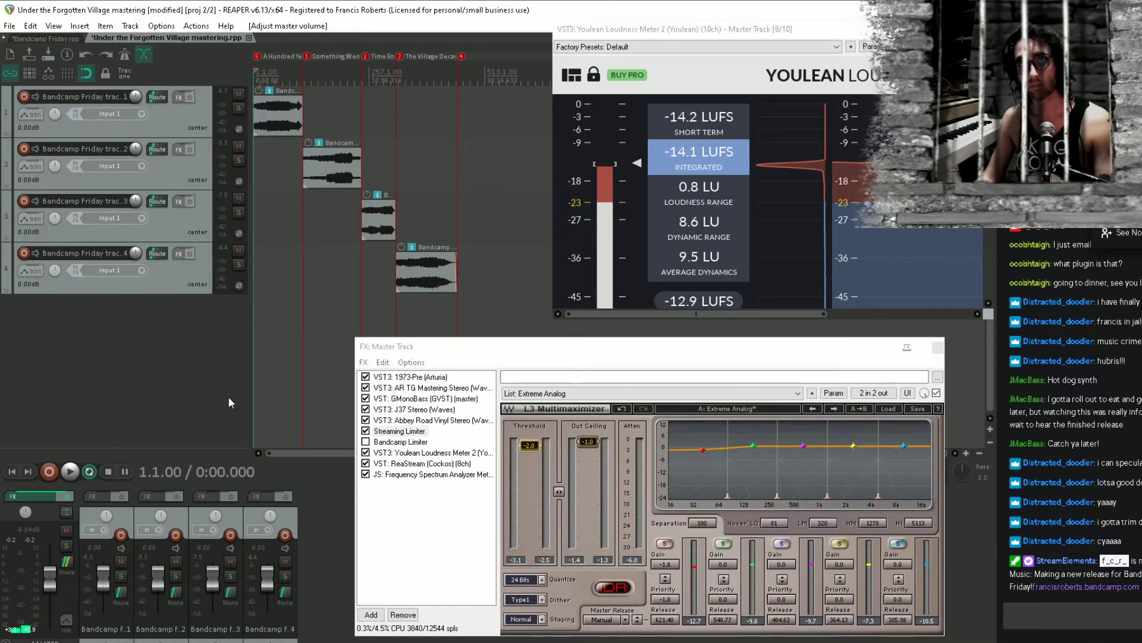
pyautogui.click(417, 321)
pyautogui.press('space')
pyautogui.click(425, 320)
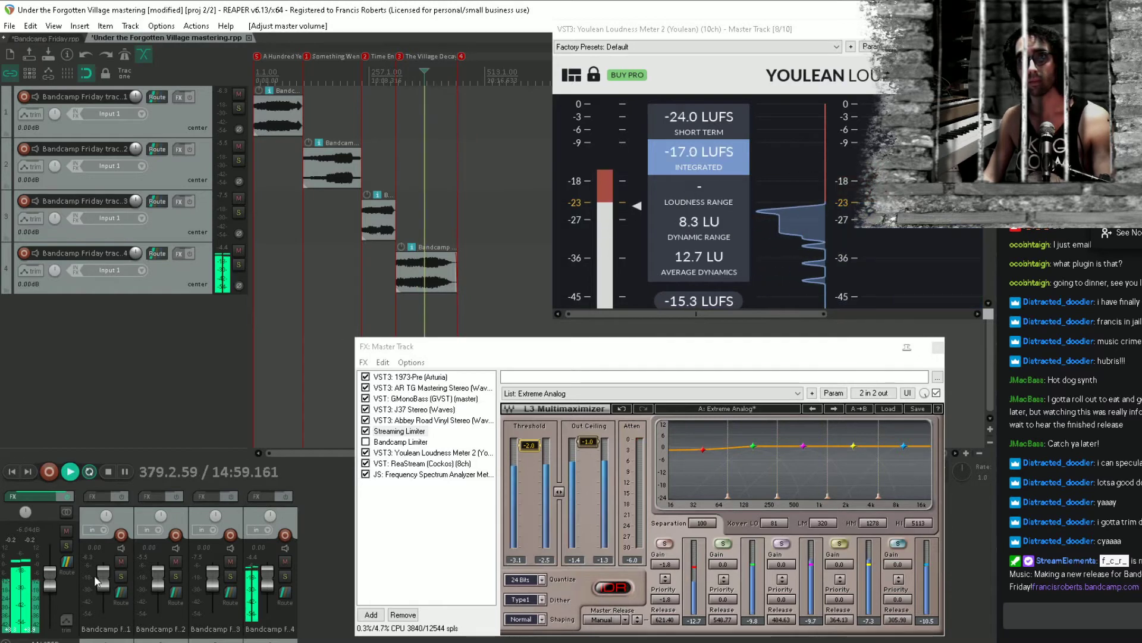
pyautogui.moveTo(46, 583); pyautogui.dragTo(46, 585)
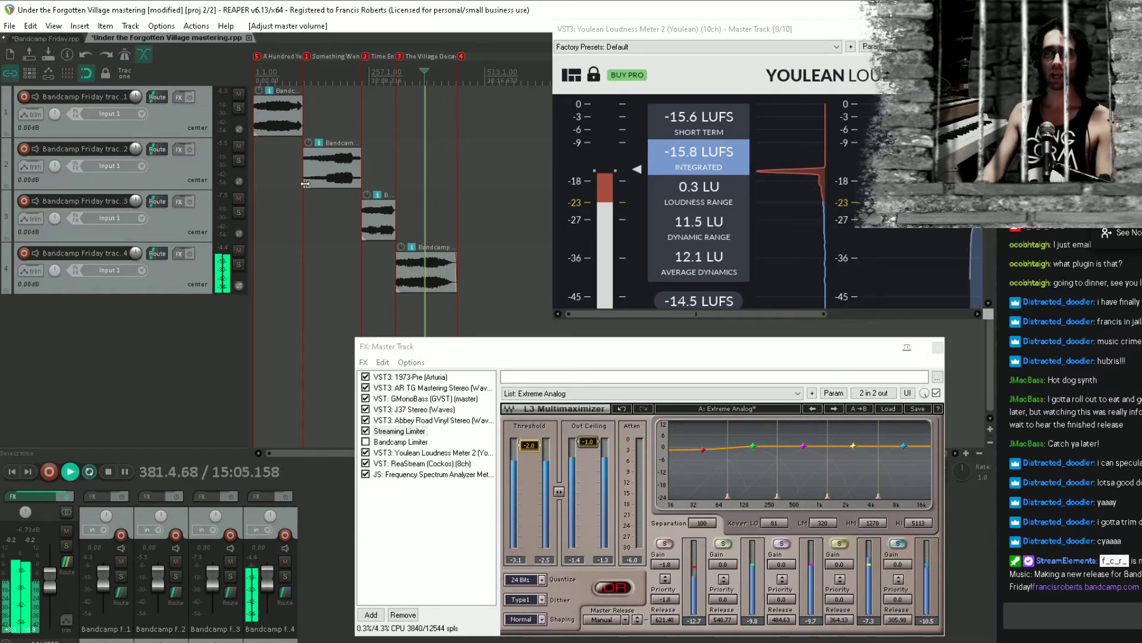
pyautogui.press('space')
# Save the project and play the release from the very beginning
pyautogui.press('Home')
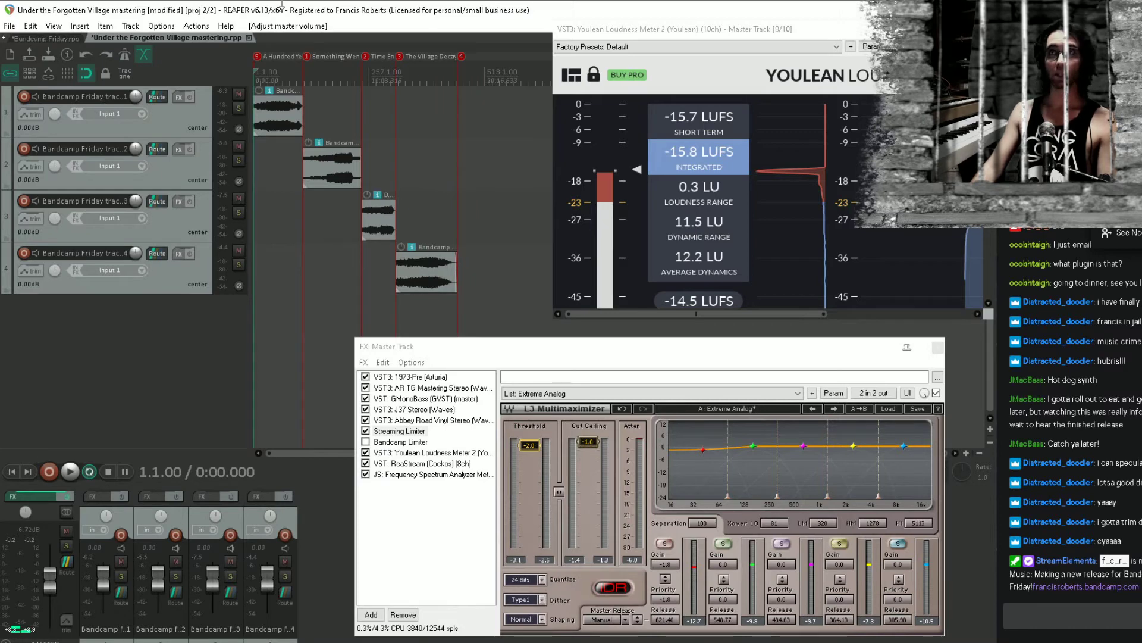
pyautogui.hotkey('ctrl', 's')
pyautogui.press('space')
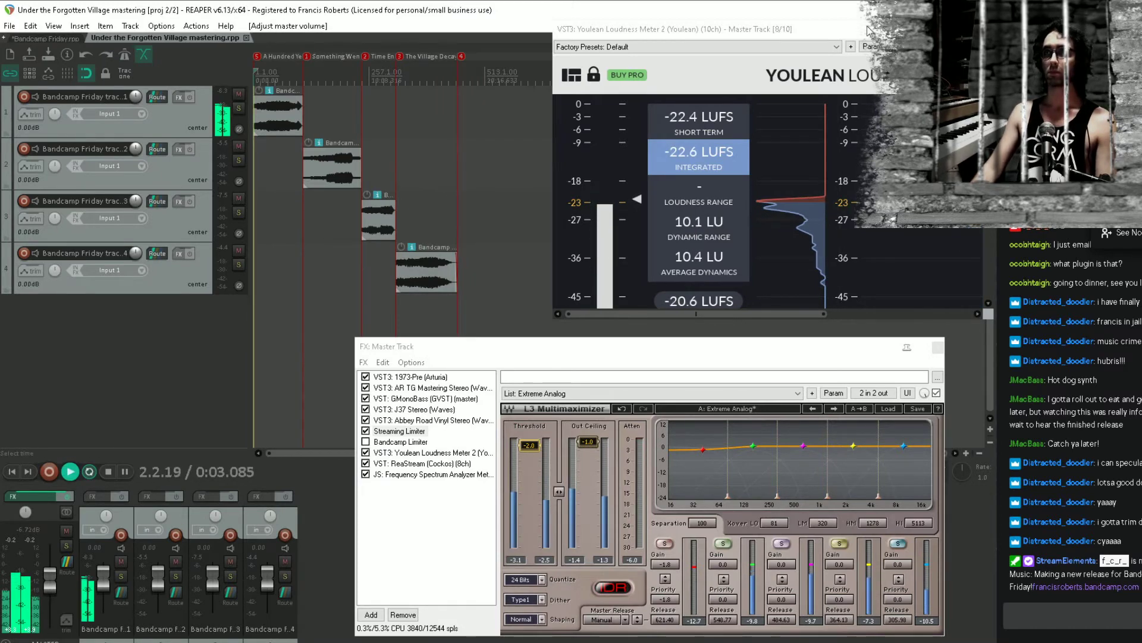
# Close the loudness meter window and the master track's FX chain while the release keeps playing
pyautogui.moveTo(920, 29); pyautogui.dragTo(896, 39)
pyautogui.click(963, 39)
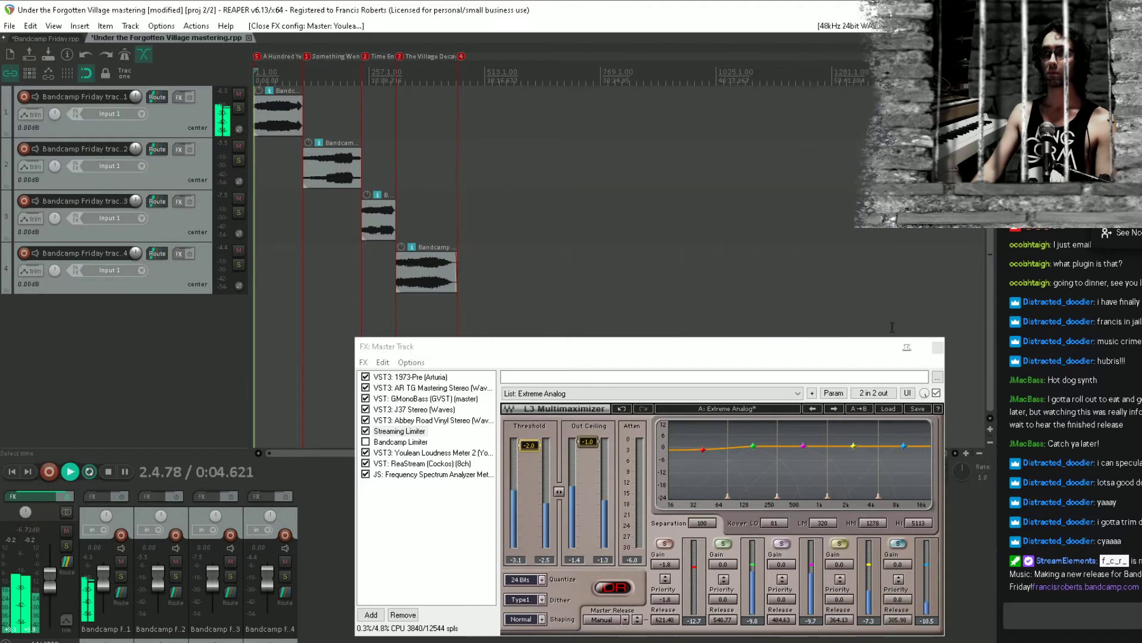
pyautogui.click(937, 346)
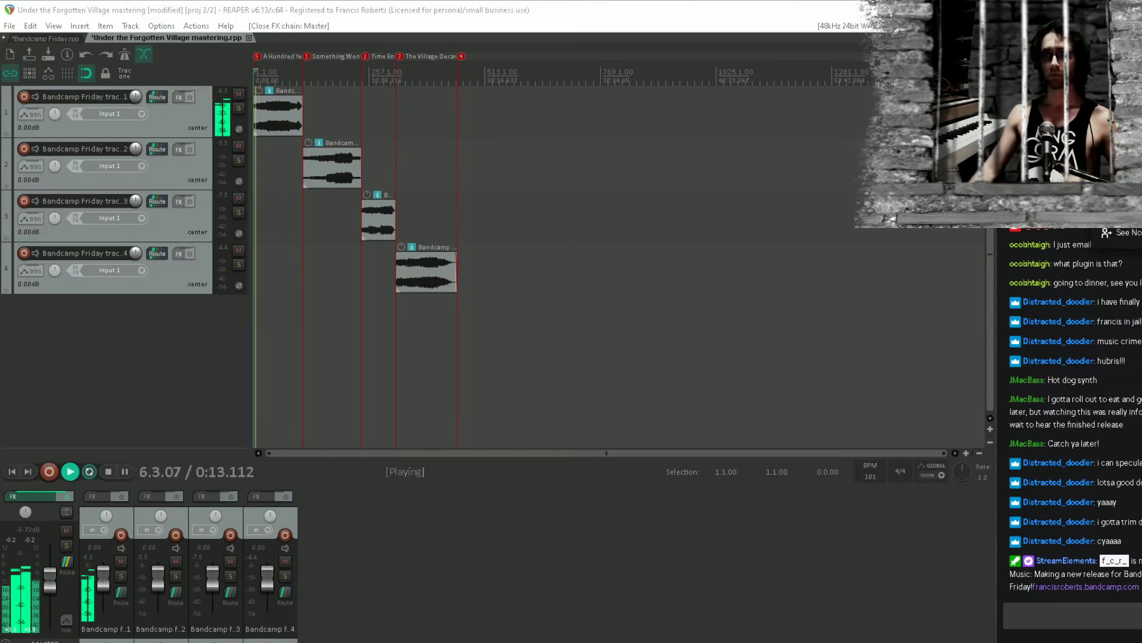
# Switch to a new Chrome window, open the artist's Bandcamp page and start adding a new album
pyautogui.moveTo(607, 642)
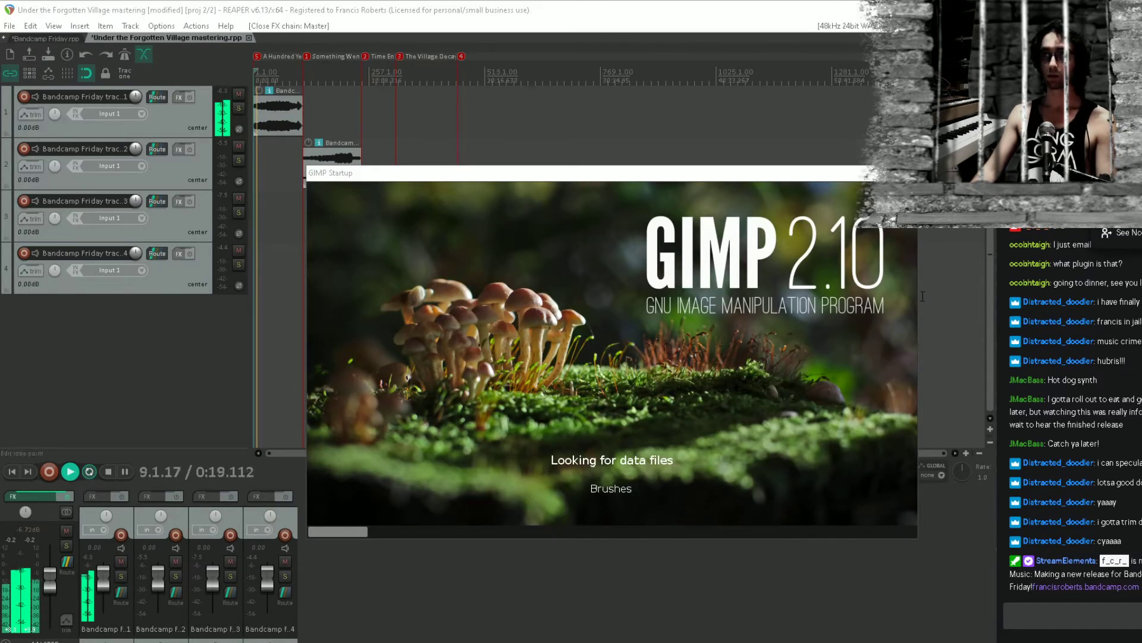
pyautogui.hotkey('ctrl', 'n')
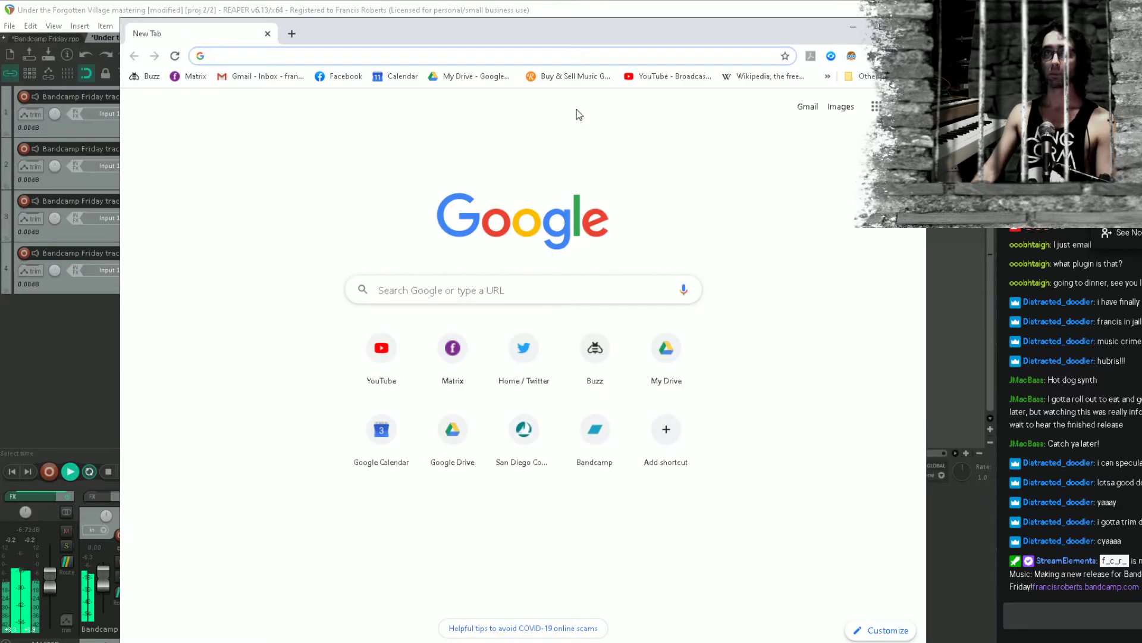
pyautogui.write('fra')
pyautogui.press('Return')
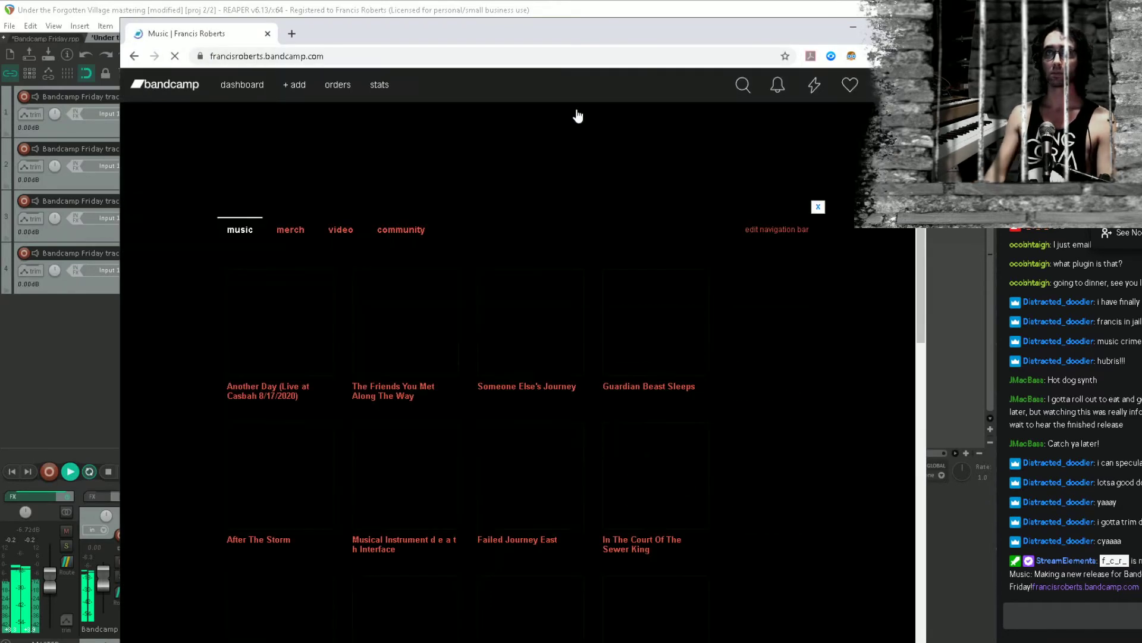
pyautogui.moveTo(295, 86)
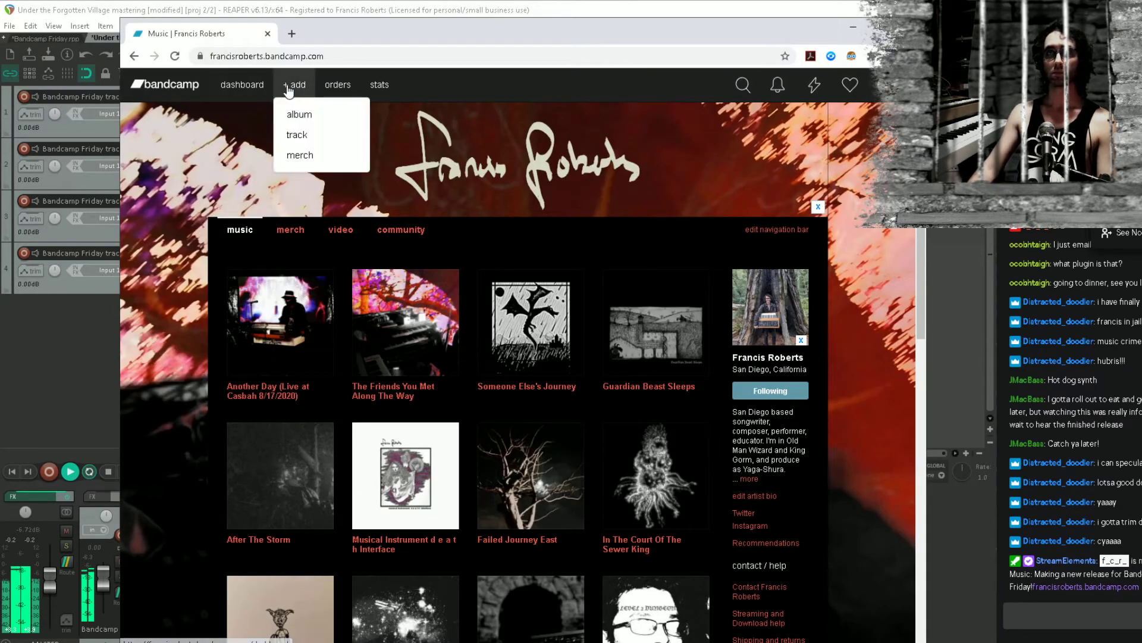
pyautogui.click(313, 124)
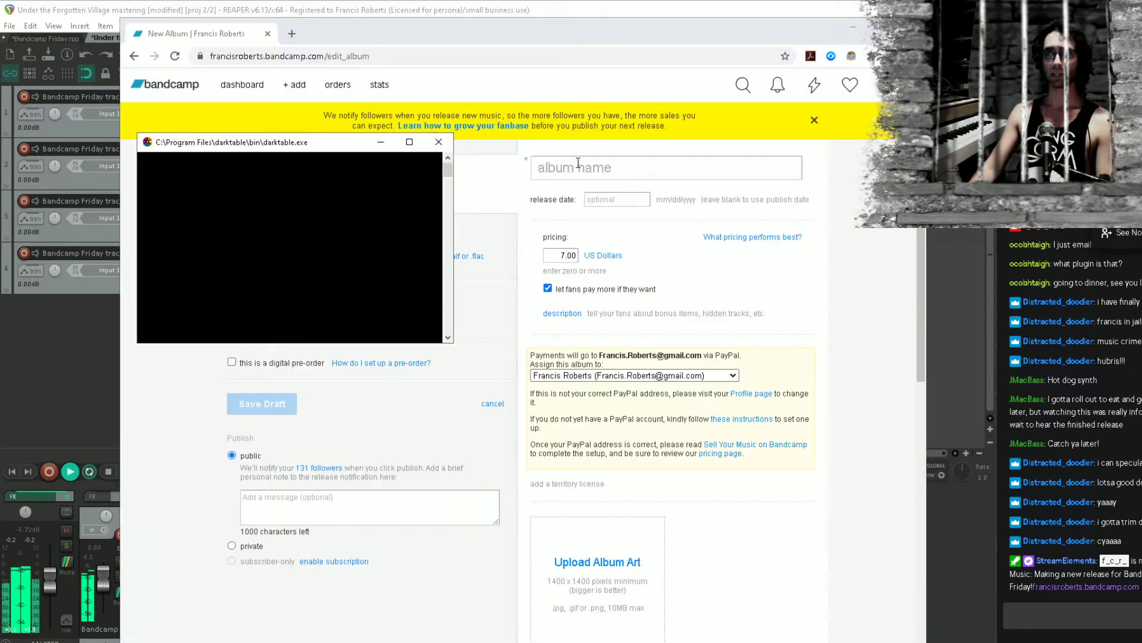
# Name the album "Under The Forgotten Village", price it at 4 US Dollars, and save the draft
pyautogui.click(591, 170)
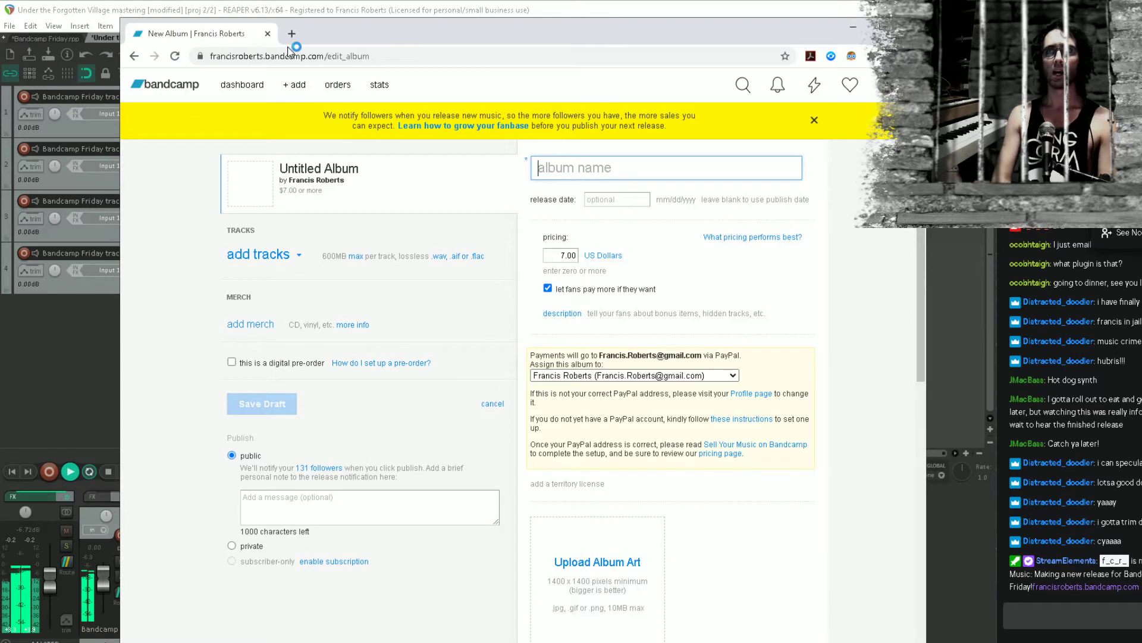
pyautogui.write('Under The Forgotten Village')
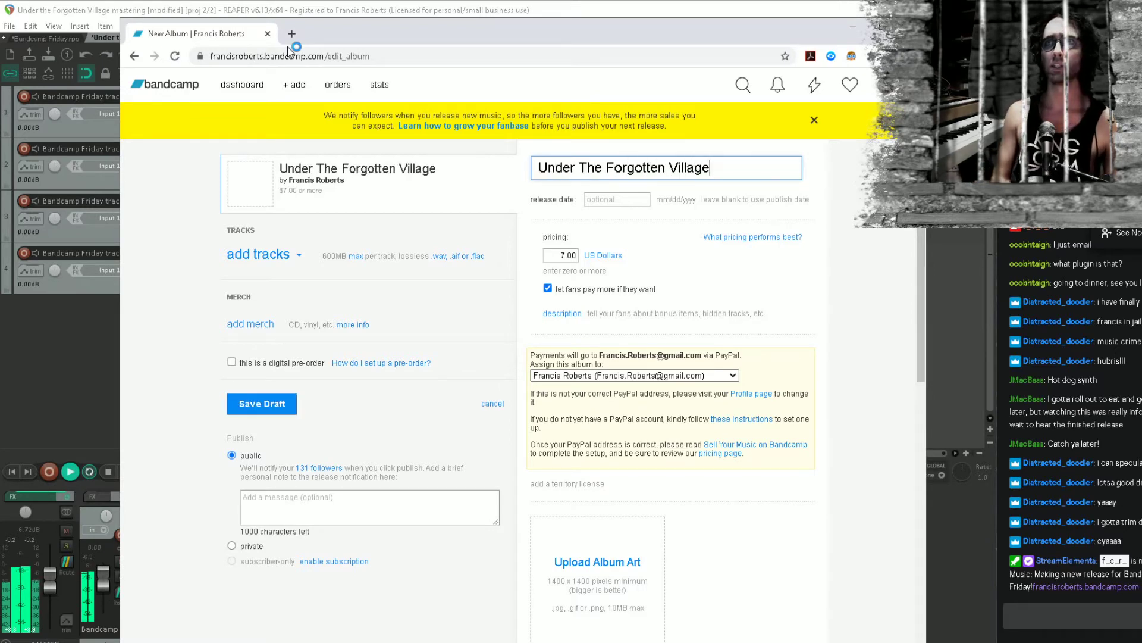
pyautogui.click(554, 259)
pyautogui.write('4')
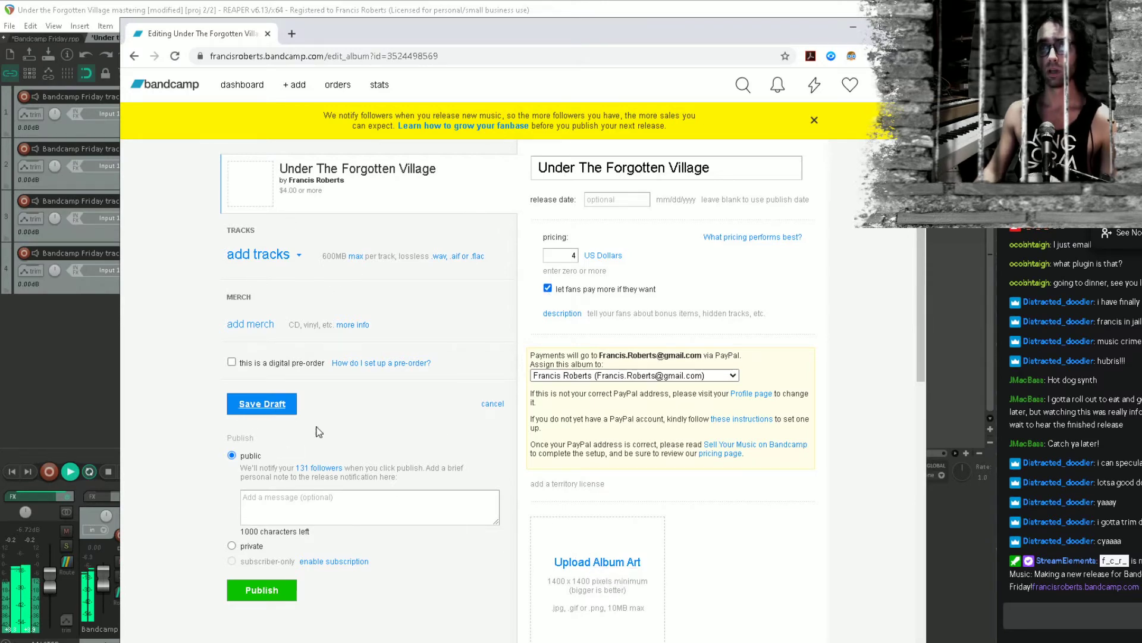
pyautogui.scroll(-4, 601, 483)
pyautogui.click(598, 538)
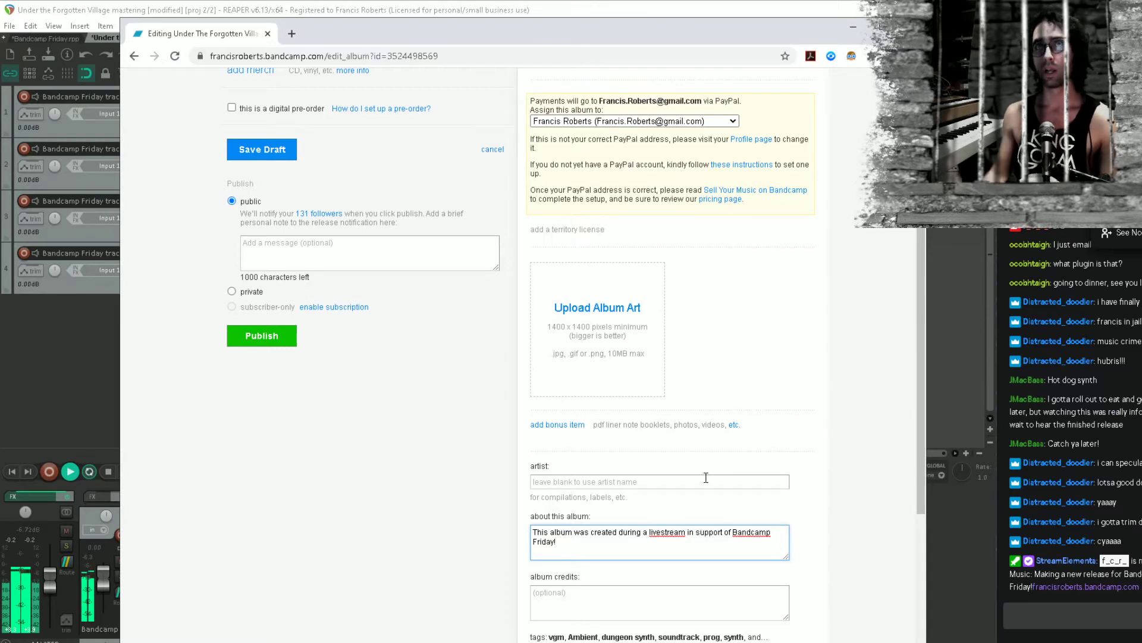
pyautogui.write('https://www.twitch.tv/f_c_r_')
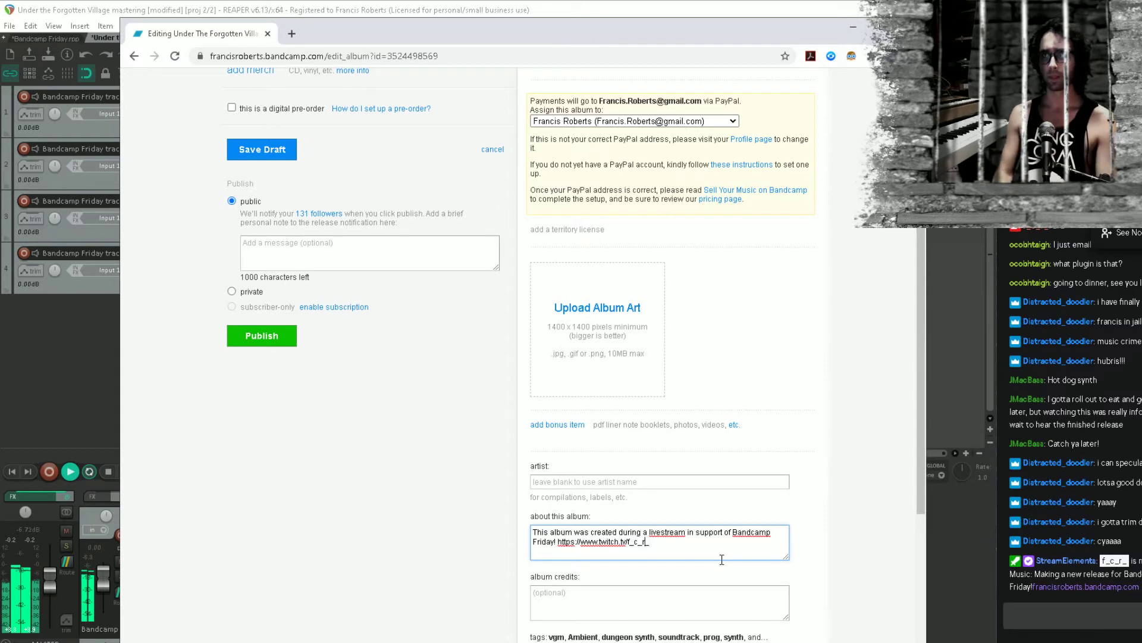
pyautogui.press('Return')
pyautogui.press('Return')
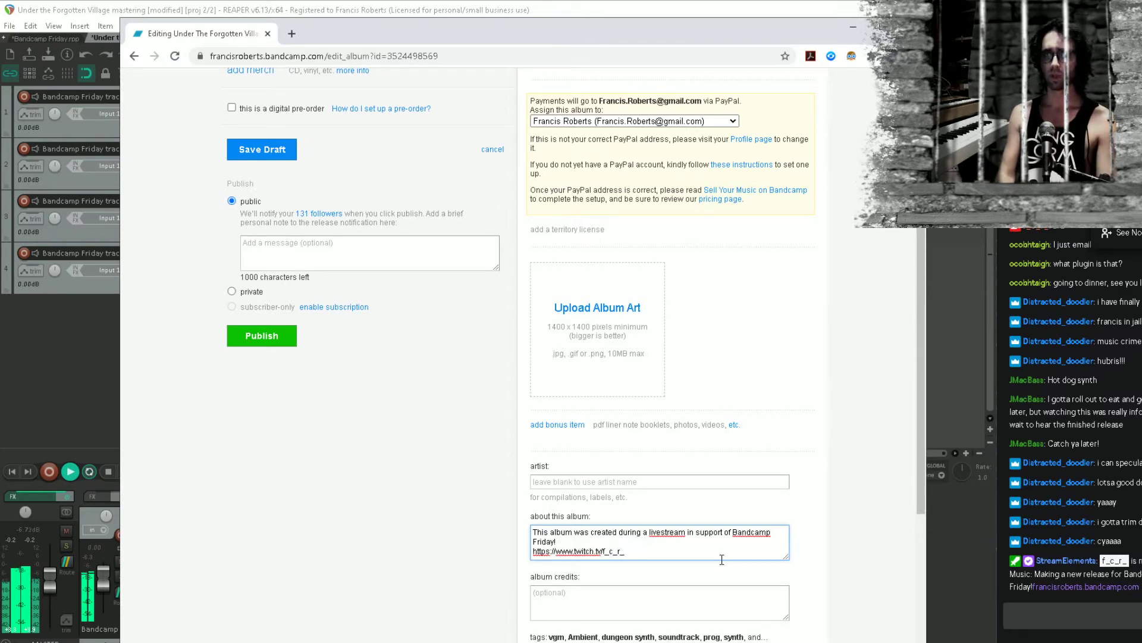
pyautogui.click(722, 560)
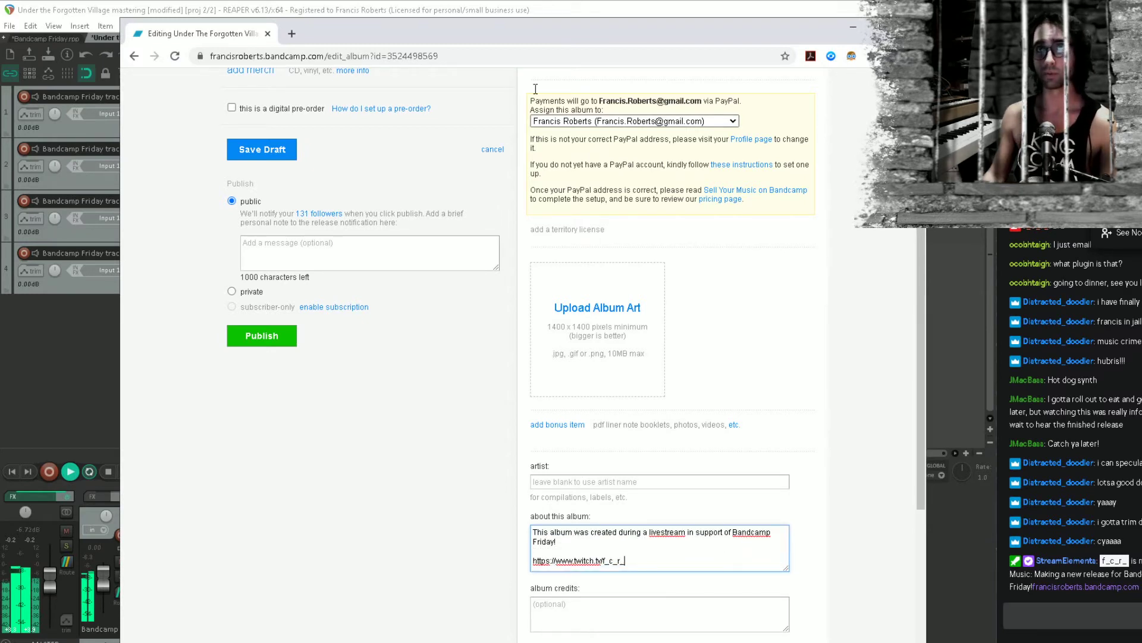
# Open the artist's YouTube channel page in a new browser tab, copy its address, and close that tab
pyautogui.click(292, 34)
pyautogui.write('youtube.com')
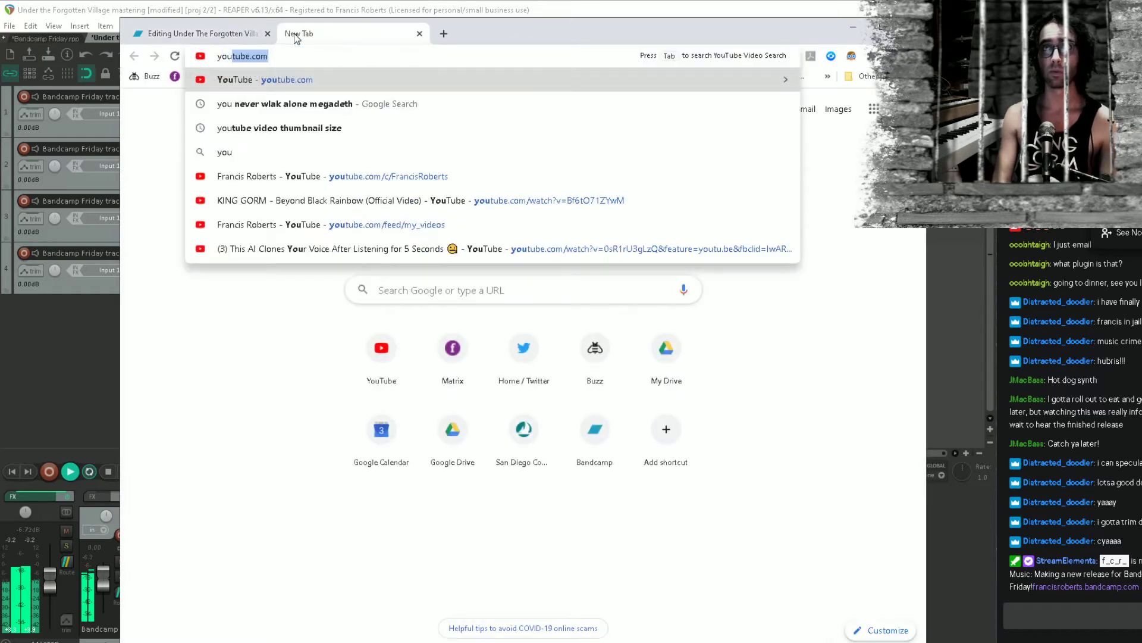
pyautogui.press('Down')
pyautogui.press('Down')
pyautogui.press('Down')
pyautogui.press('Down')
pyautogui.press('Down')
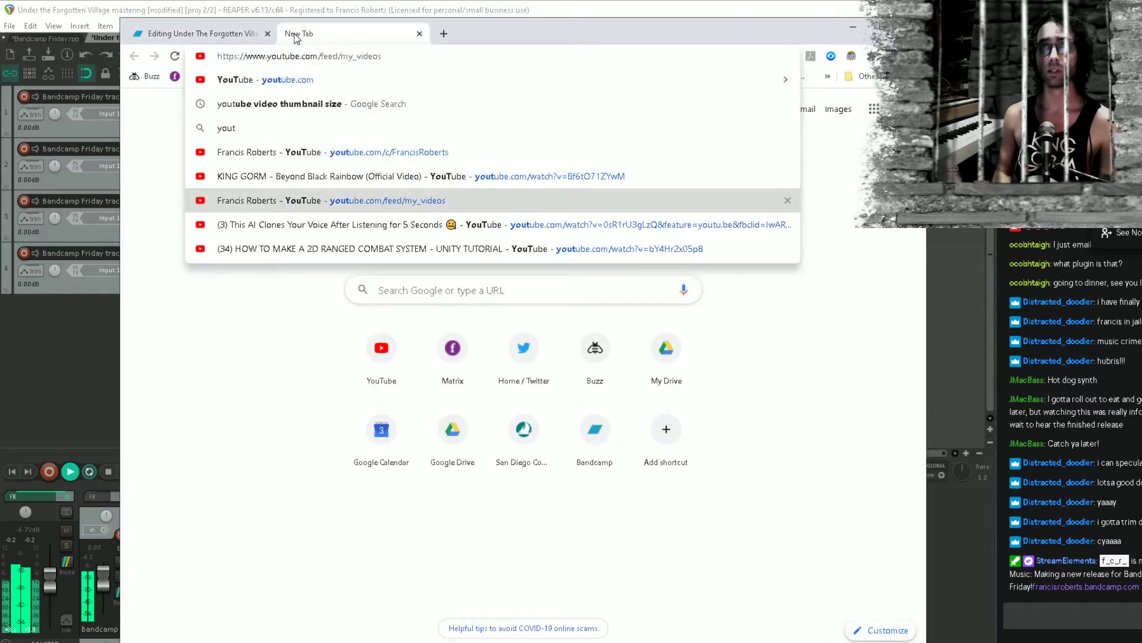
pyautogui.press('Up')
pyautogui.press('Up')
pyautogui.press('Return')
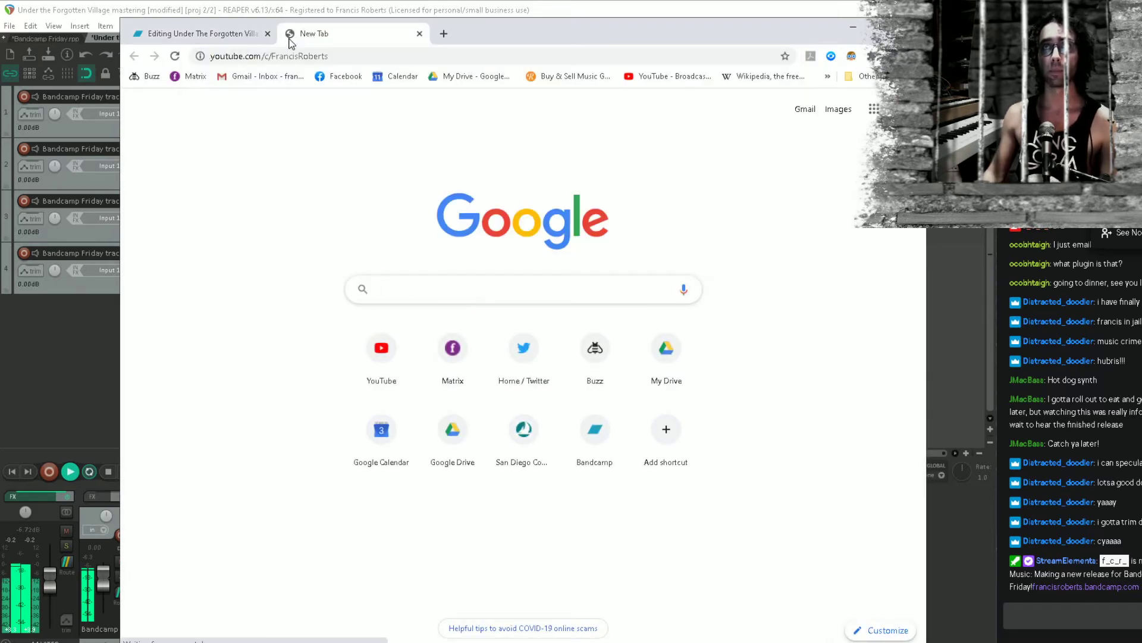
pyautogui.click(316, 58)
pyautogui.hotkey('ctrl', 'c')
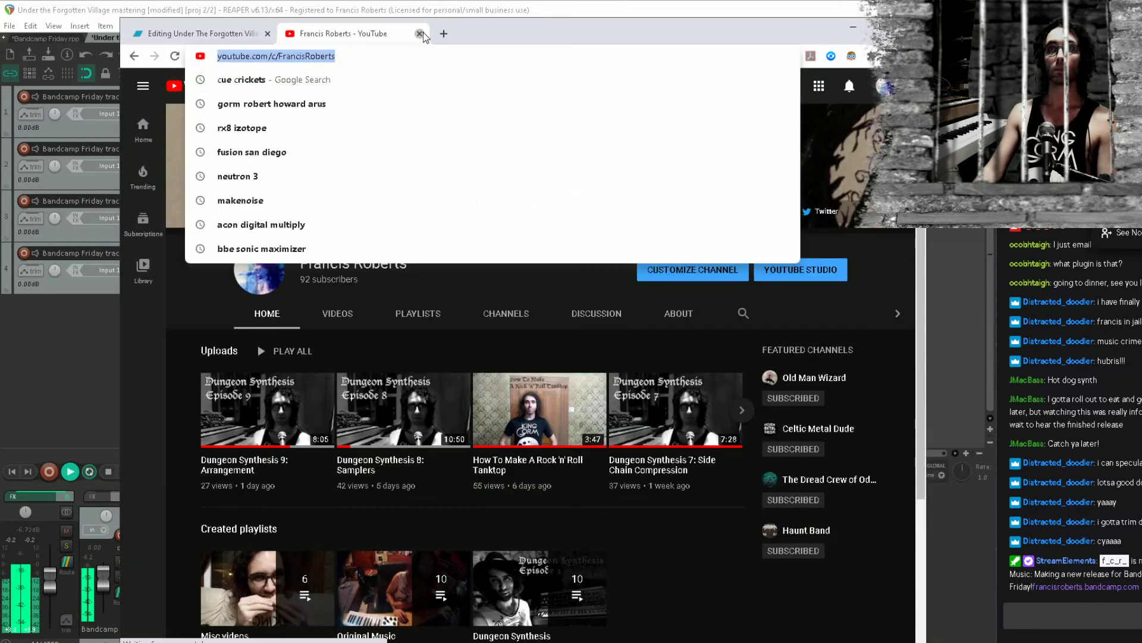
pyautogui.click(420, 34)
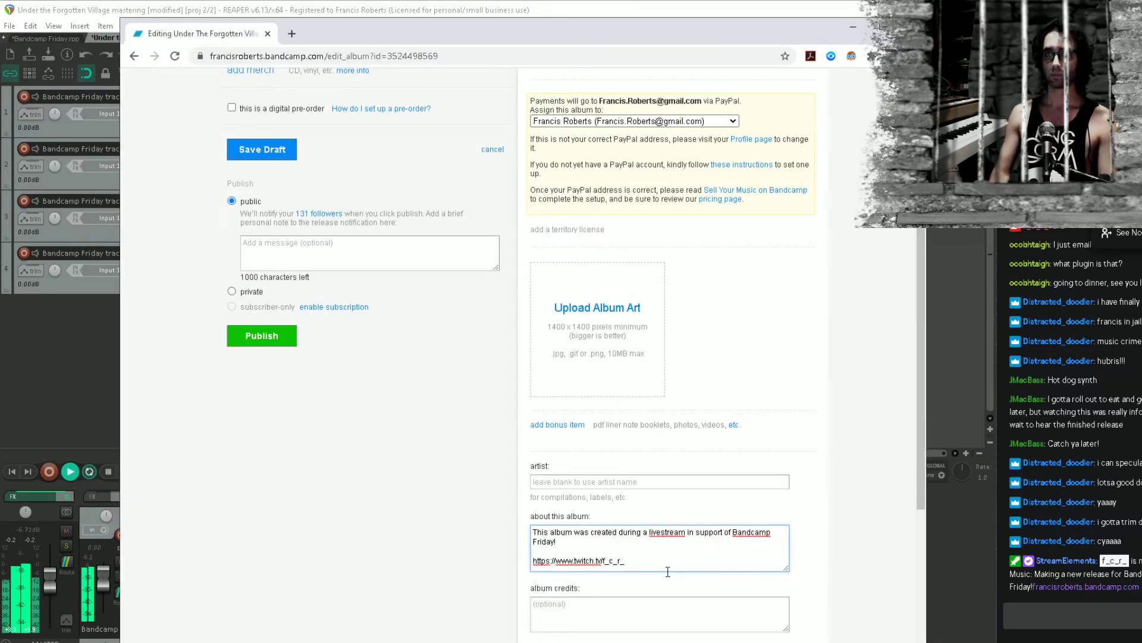
# Paste the YouTube channel address below the Twitch link in the album description, separated by a blank line
pyautogui.press('Return')
pyautogui.press('Return')
pyautogui.hotkey('ctrl', 'v')
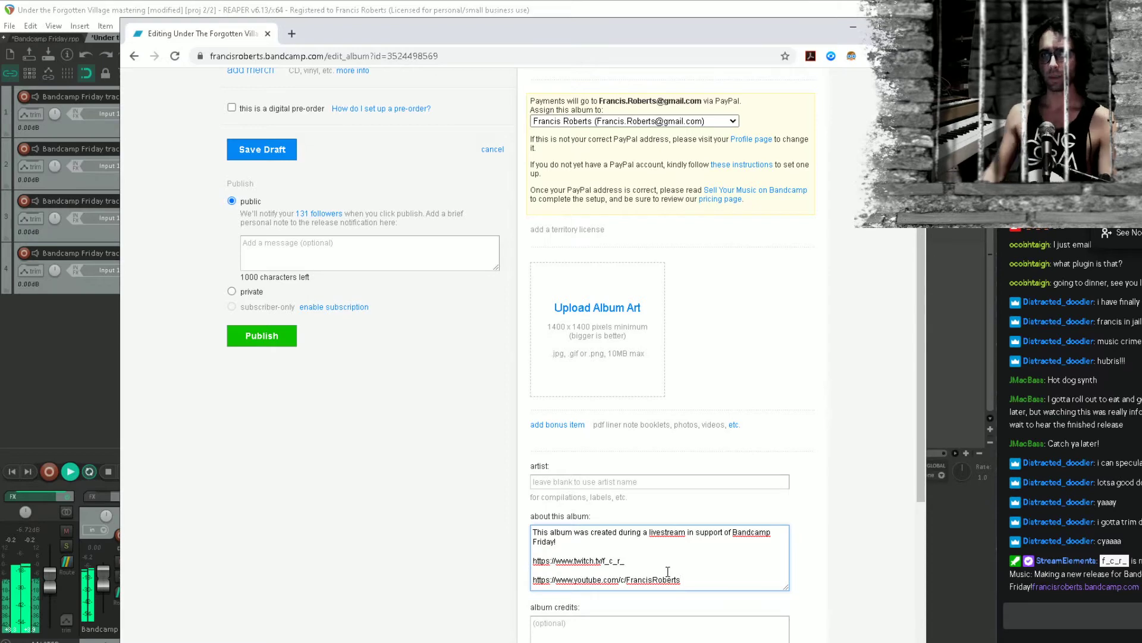
# Tag the album with comfy synth, dark ambient, film score, 90s, synthesizer, and save the draft
pyautogui.scroll(-2, 632, 598)
pyautogui.scroll(-1, 626, 564)
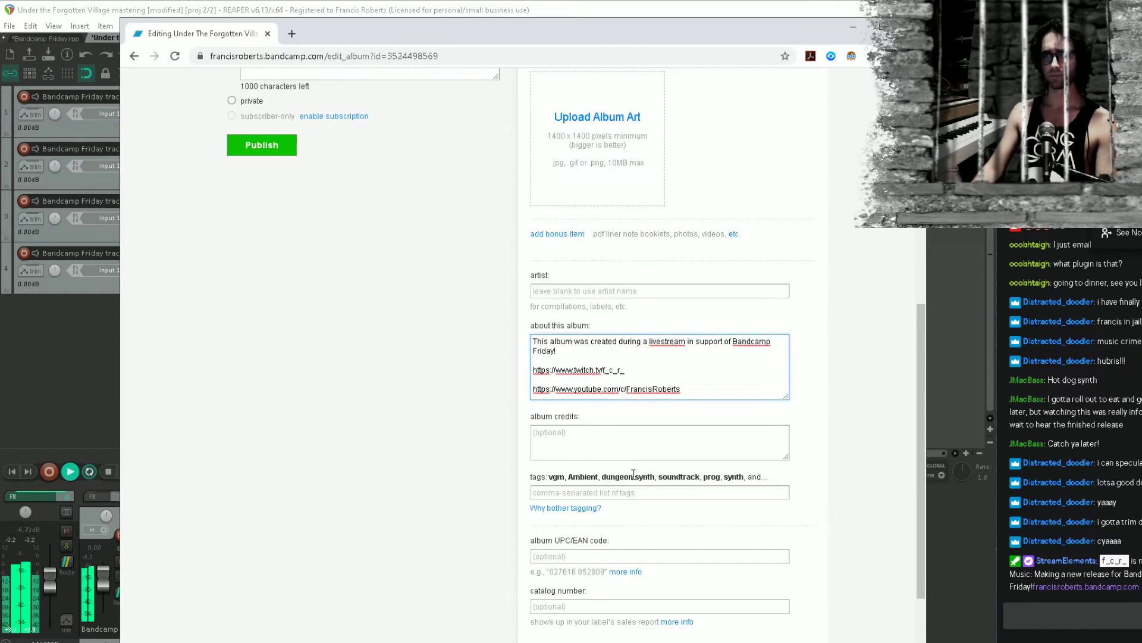
pyautogui.click(620, 493)
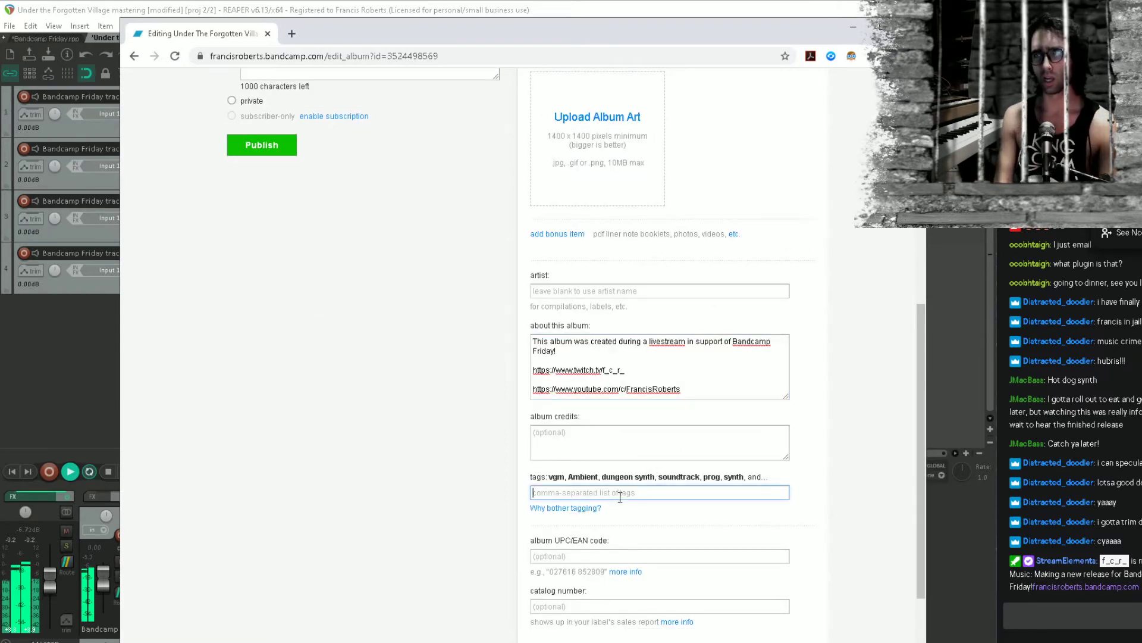
pyautogui.write('com')
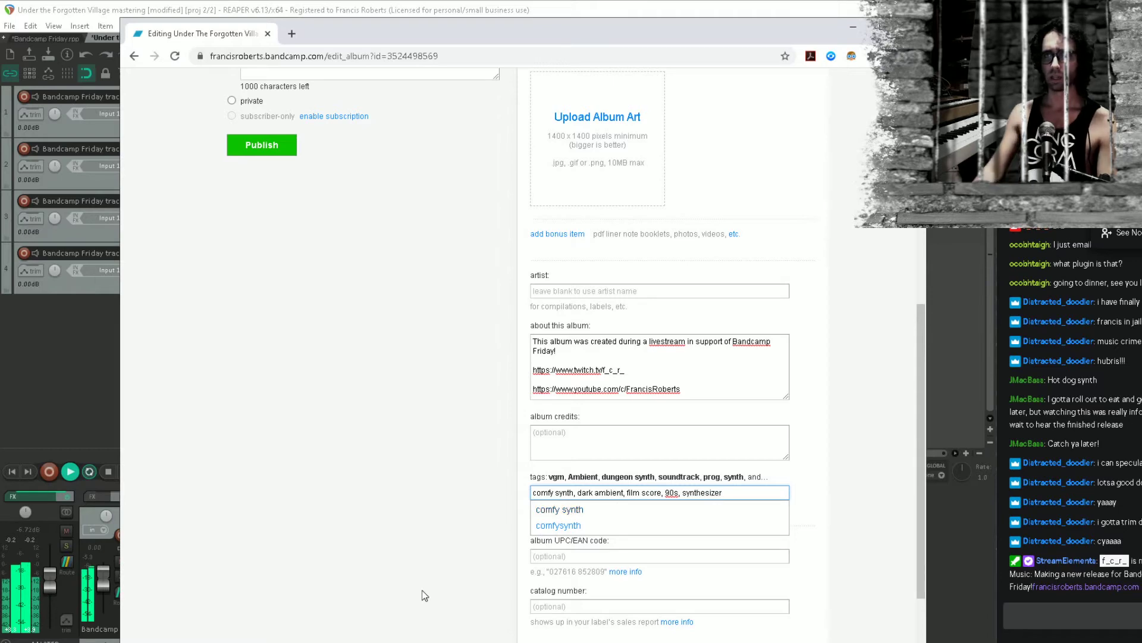
pyautogui.click(363, 509)
pyautogui.scroll(8, 367, 451)
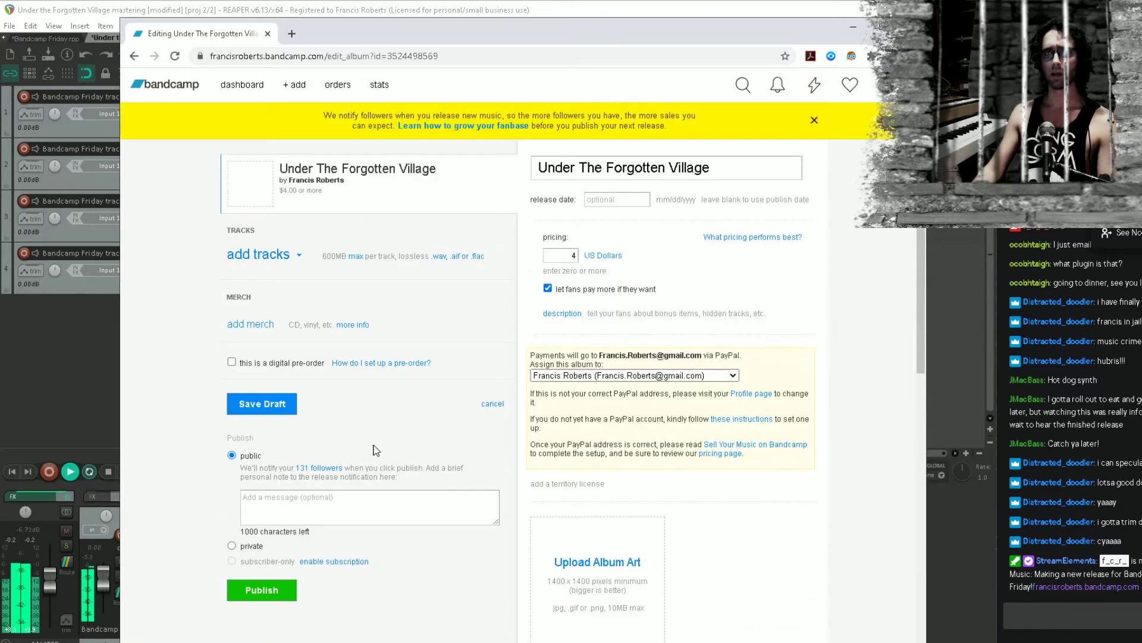
pyautogui.scroll(-3, 508, 562)
pyautogui.scroll(3, 505, 557)
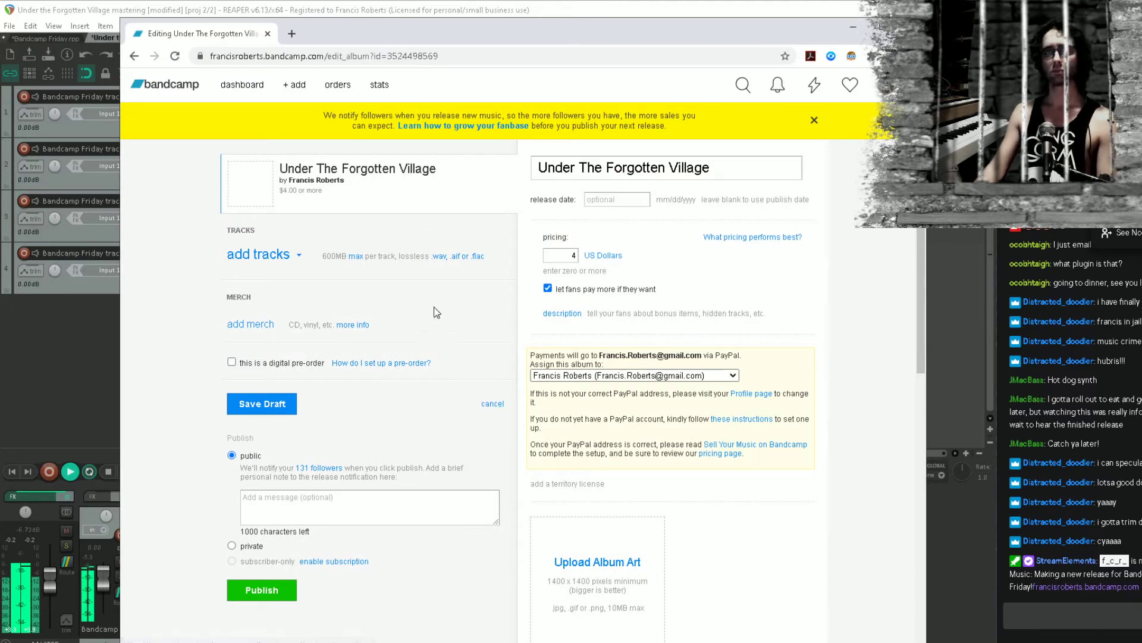
pyautogui.click(281, 410)
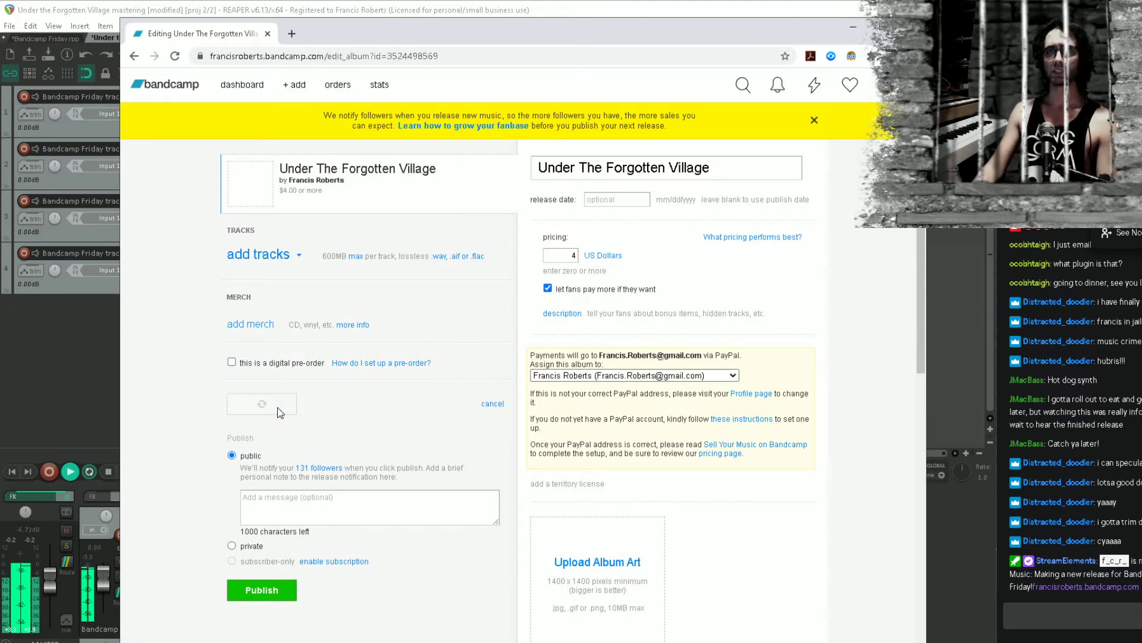
# Switch to GIMP and create a new 1400 × 1400 px image from the Bandcamp Album template
pyautogui.moveTo(483, 642)
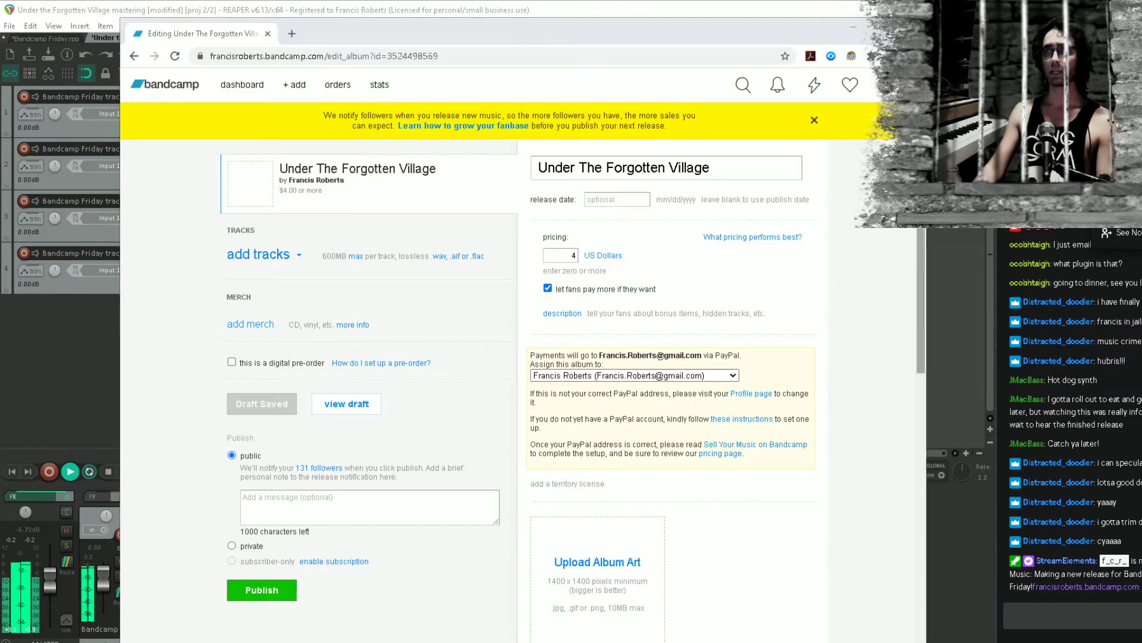
pyautogui.click(851, 33)
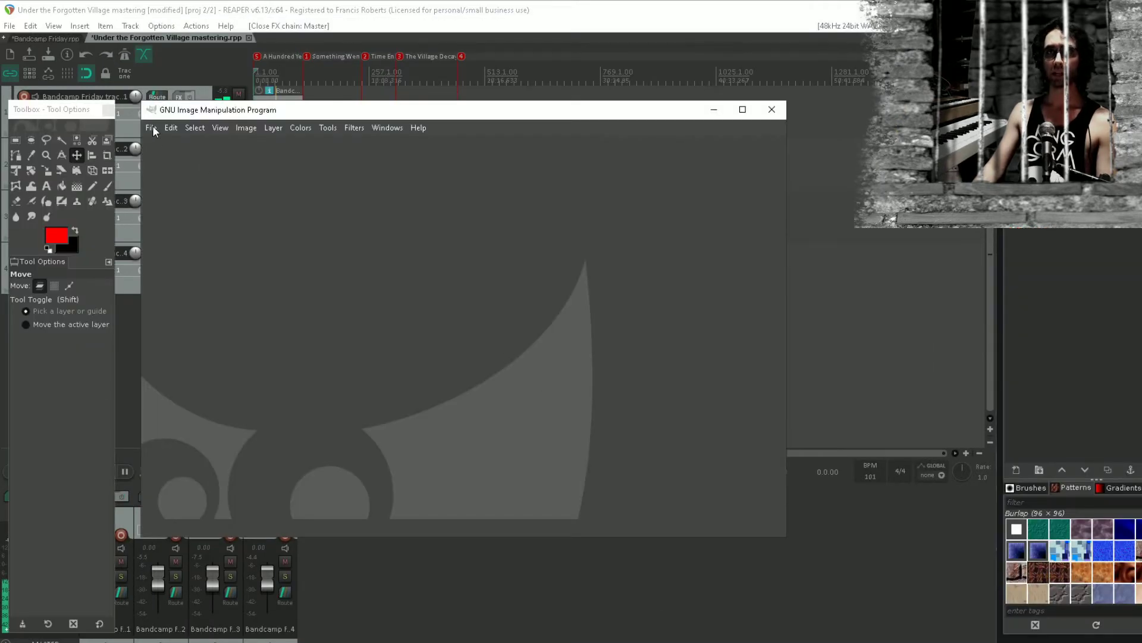
pyautogui.click(153, 126)
pyautogui.click(185, 145)
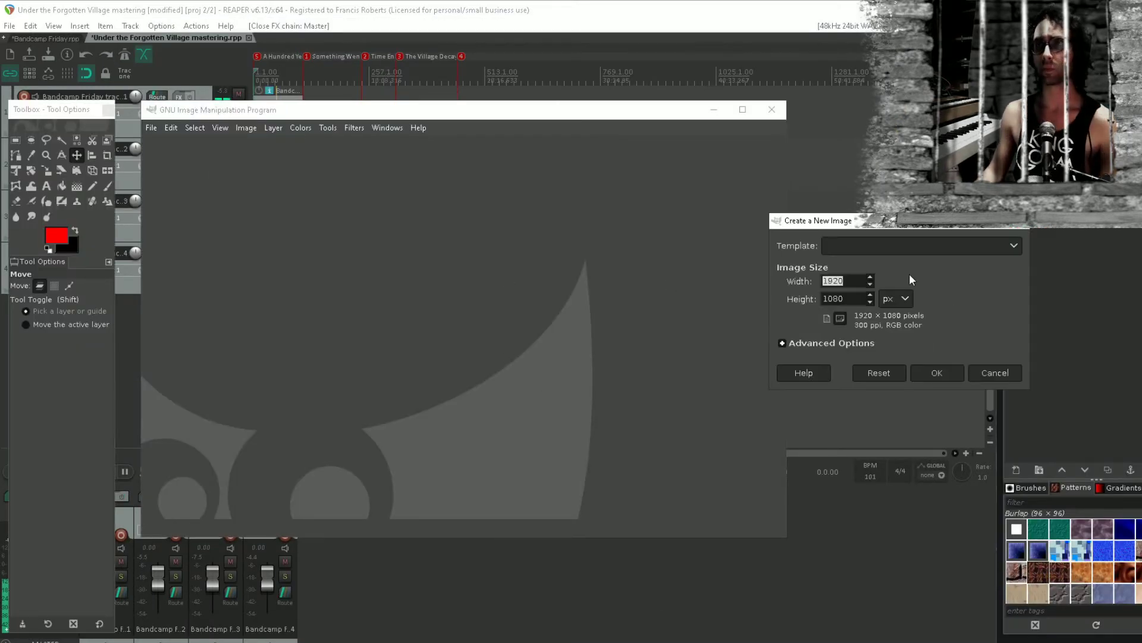
pyautogui.click(854, 246)
pyautogui.click(906, 254)
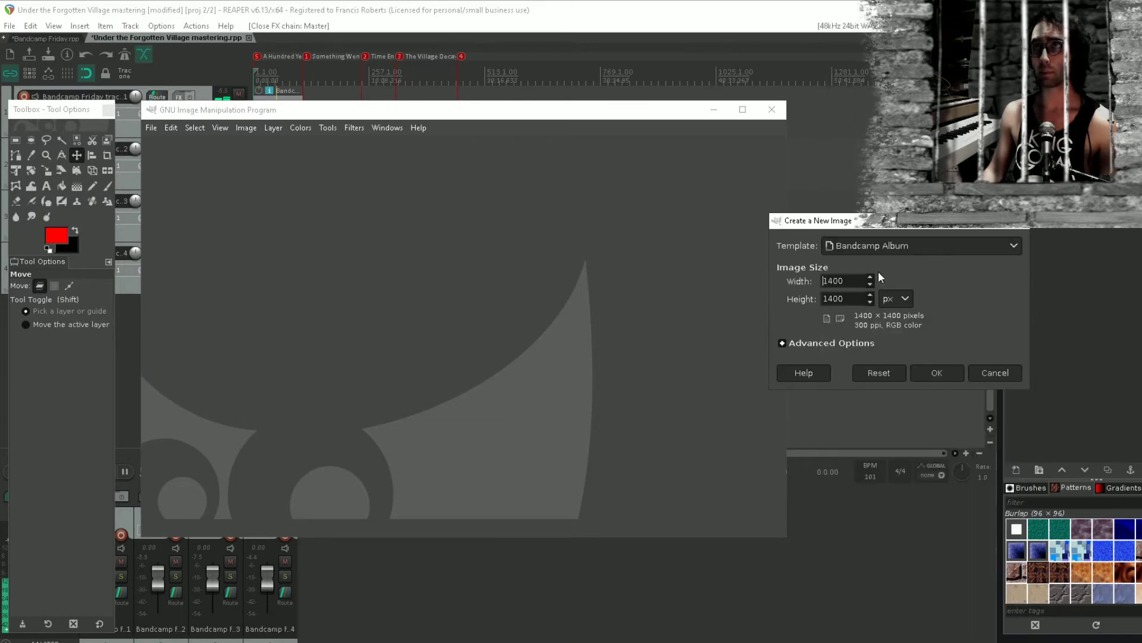
pyautogui.click(943, 373)
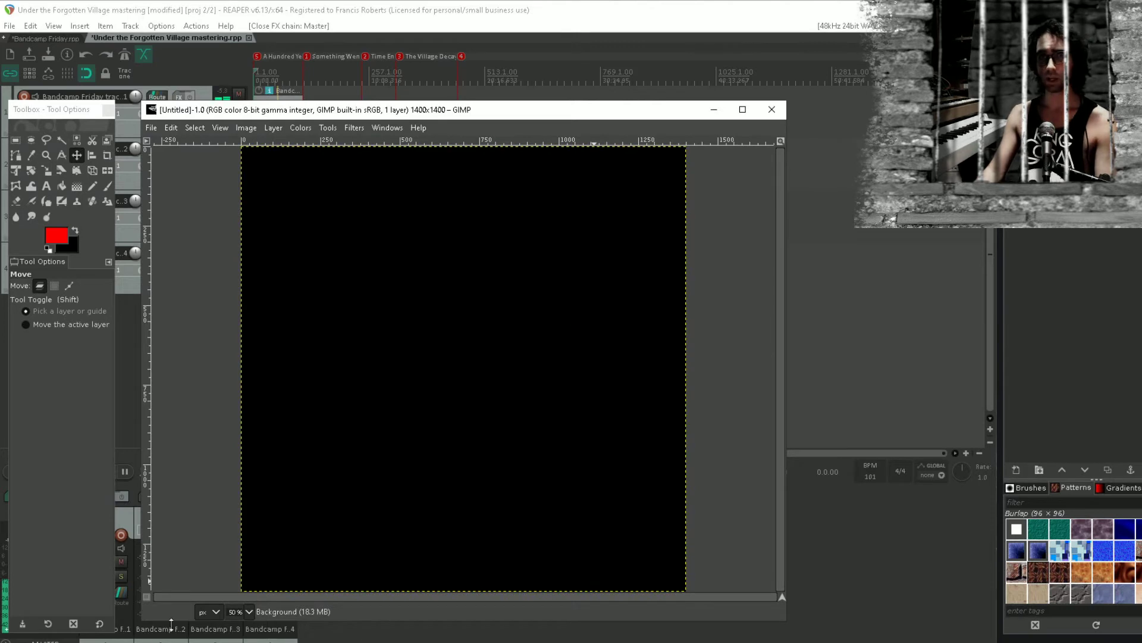
# Bring Under the Forgotten Village.jpg from the project folder in File Explorer into the blank GIMP image as a new layer
pyautogui.hotkey('alt', 'Tab')
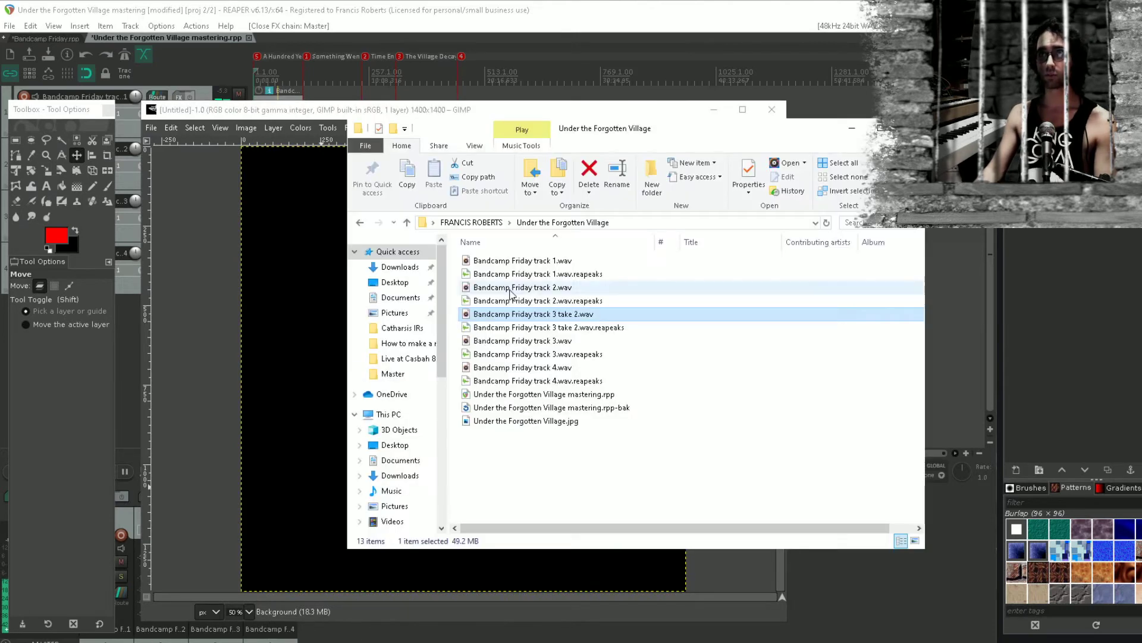
pyautogui.click(579, 448)
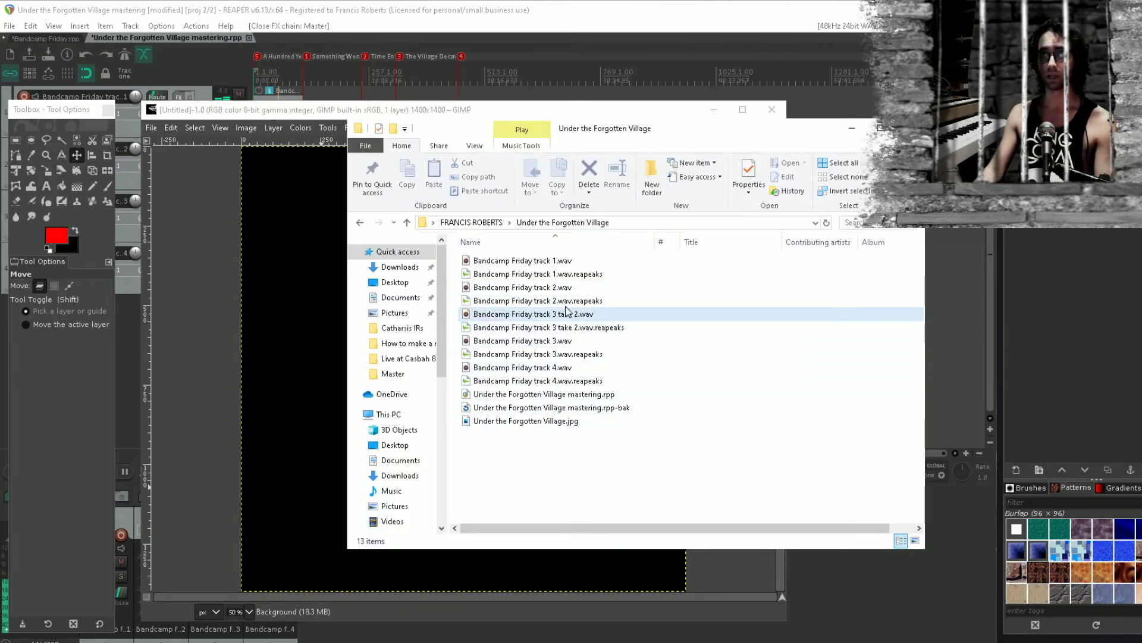
pyautogui.click(555, 421)
pyautogui.moveTo(555, 422); pyautogui.dragTo(276, 404)
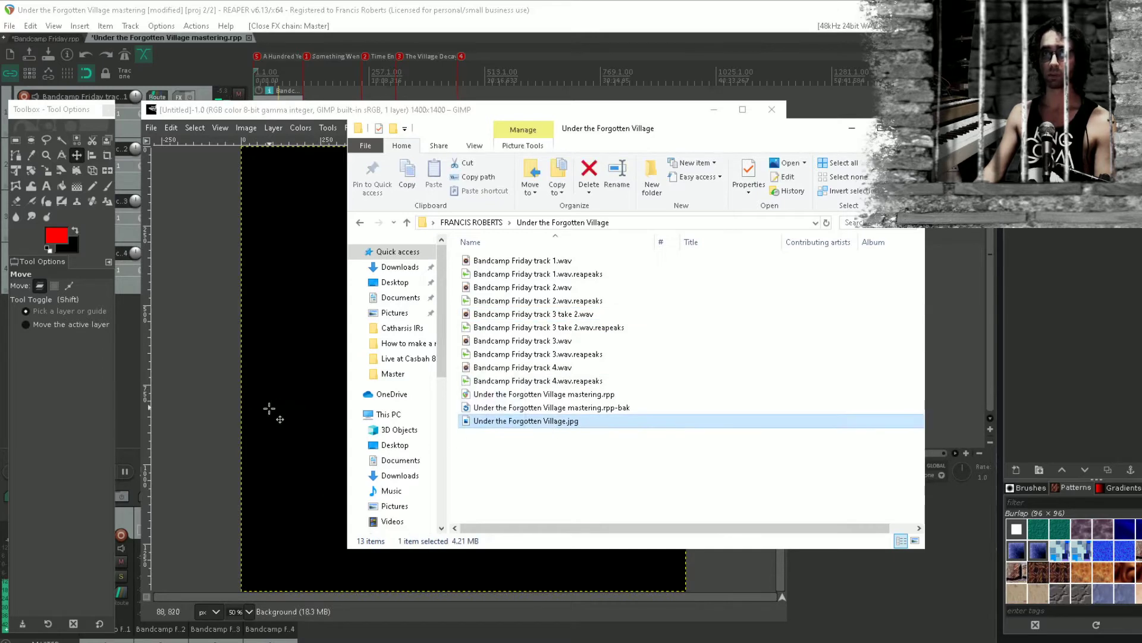
pyautogui.moveTo(331, 110); pyautogui.dragTo(339, 110)
pyautogui.scroll(-1, 490, 296)
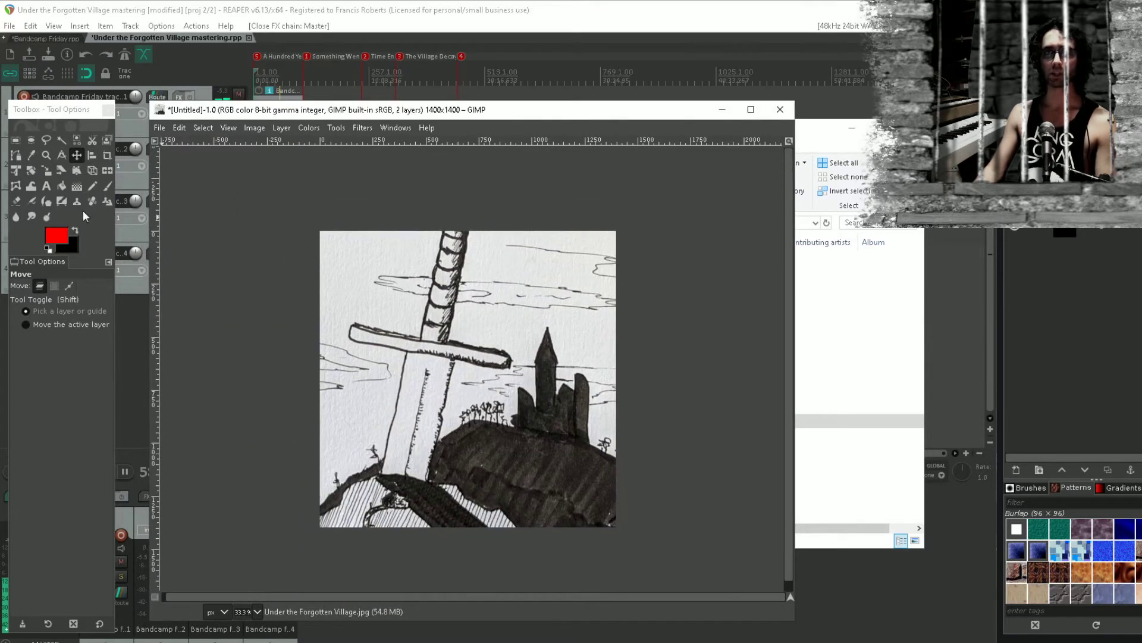
# Scale the Under the Forgotten Village.jpg layer down proportionally to about 1905 × 1429 px
pyautogui.click(46, 170)
pyautogui.click(291, 233)
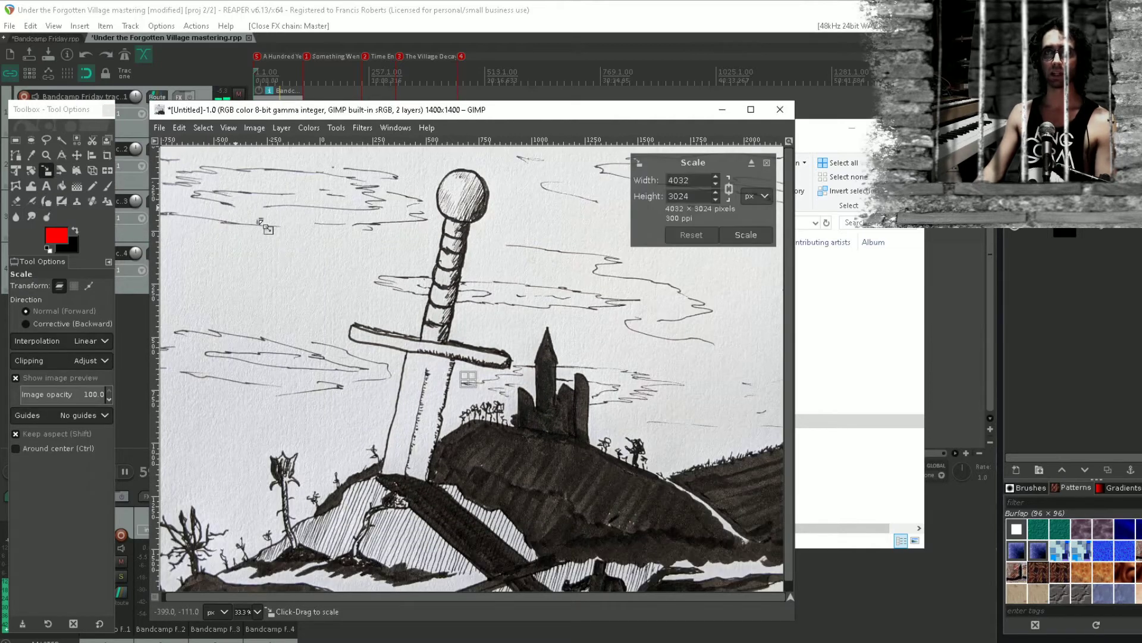
pyautogui.moveTo(304, 188); pyautogui.dragTo(594, 359)
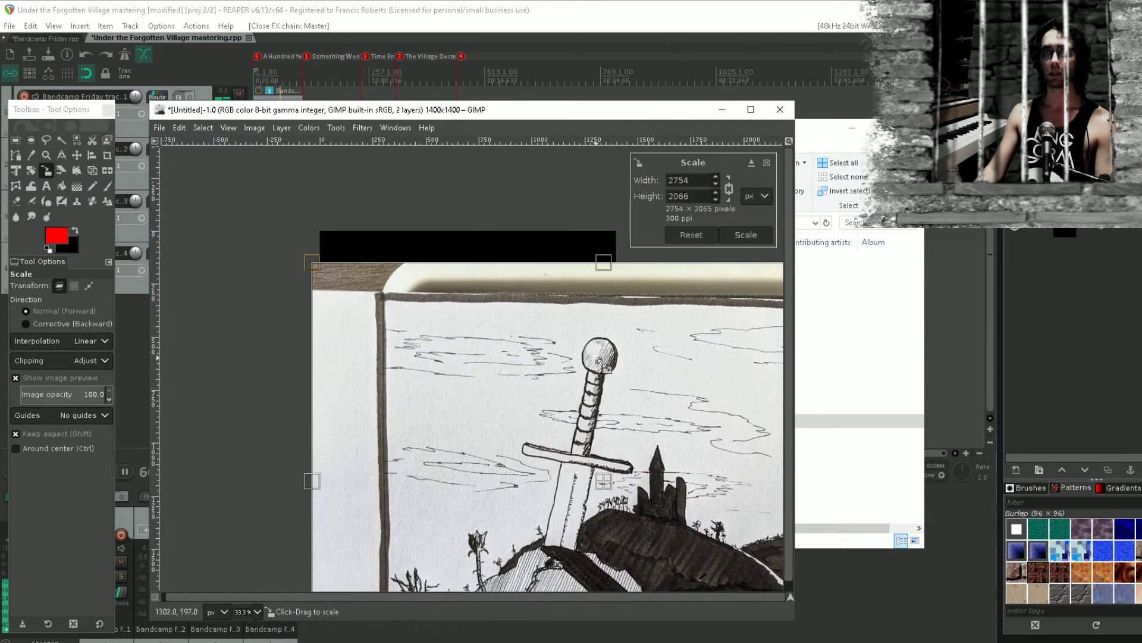
pyautogui.scroll(-2, 596, 360)
pyautogui.moveTo(711, 480); pyautogui.dragTo(616, 410)
pyautogui.click(746, 235)
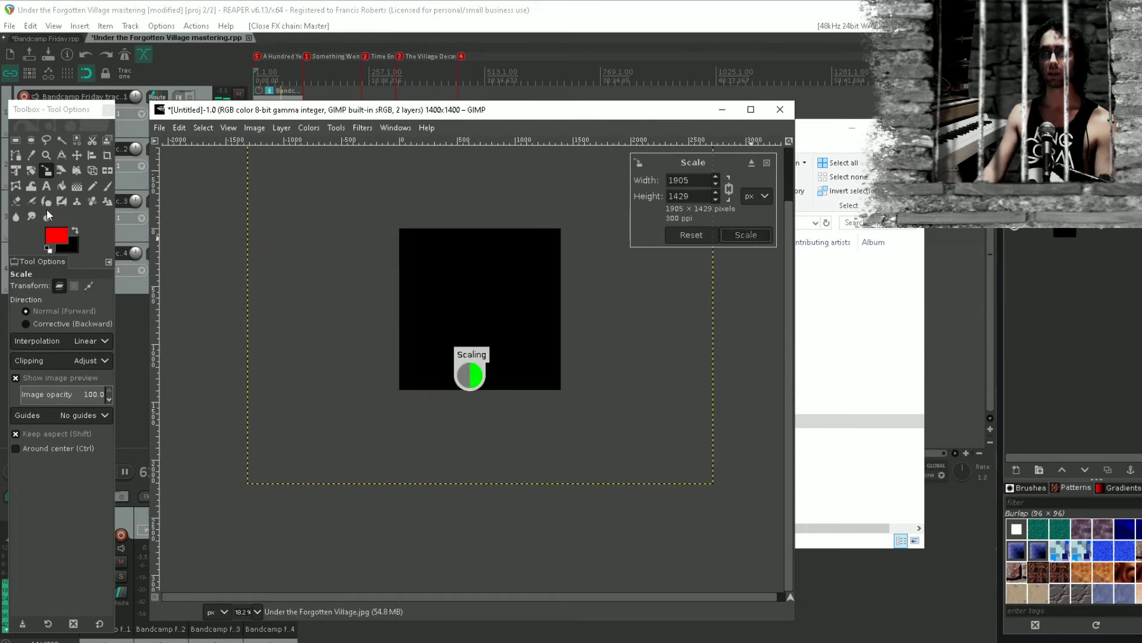
# Move the scaled drawing layer so it covers nearly the whole canvas, with the sword near the centre
pyautogui.click(76, 155)
pyautogui.moveTo(508, 338); pyautogui.dragTo(476, 307)
pyautogui.scroll(3, 477, 307)
pyautogui.scroll(-1, 485, 297)
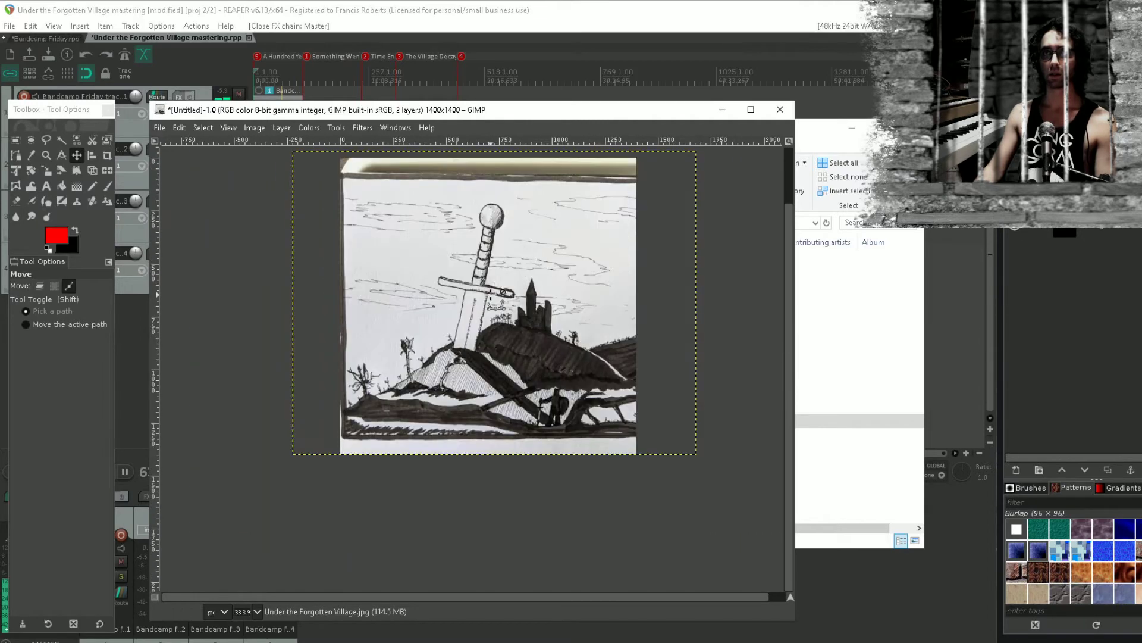
pyautogui.moveTo(512, 256); pyautogui.dragTo(524, 359)
pyautogui.scroll(1, 521, 331)
pyautogui.scroll(-1, 522, 331)
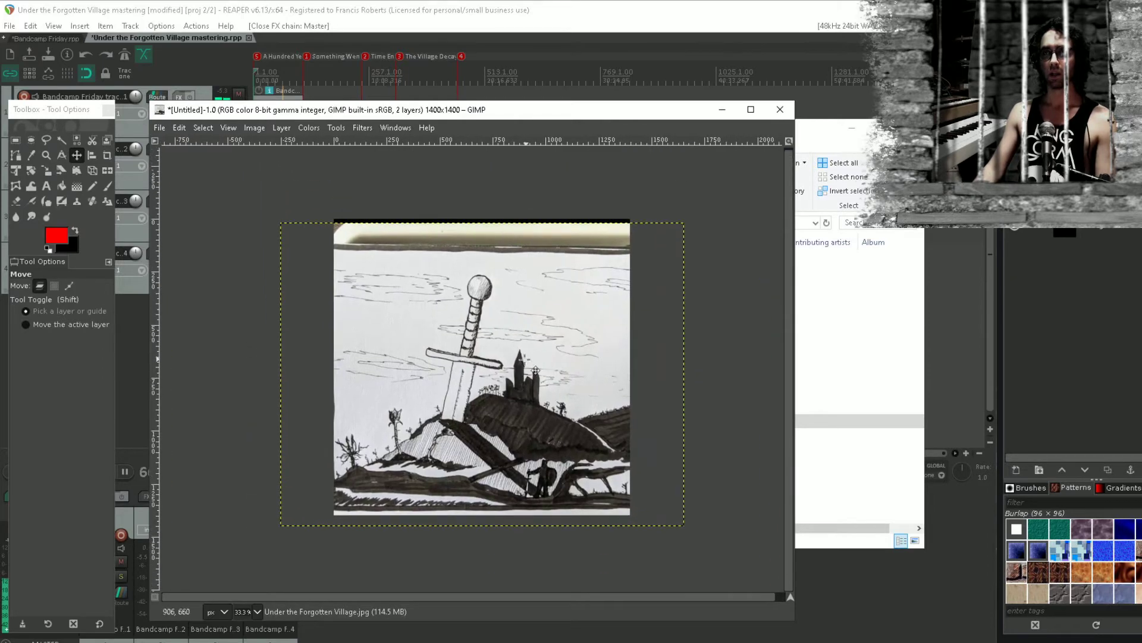
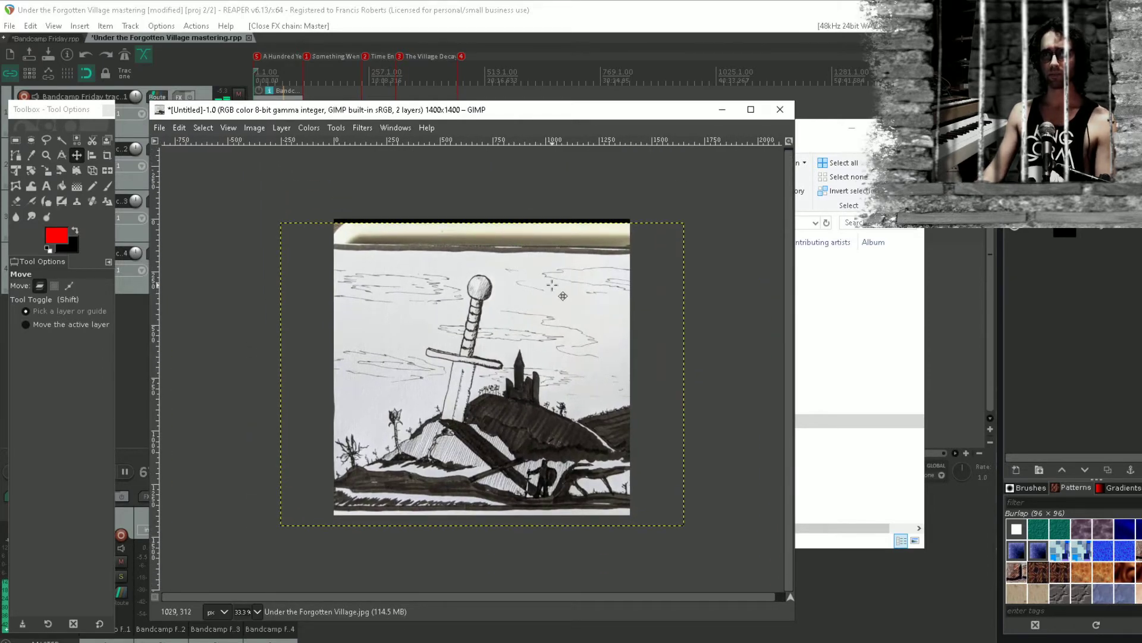
# Scale the drawing layer without keeping its aspect ratio, narrowing it to about 1762 × 1448 px
pyautogui.click(60, 171)
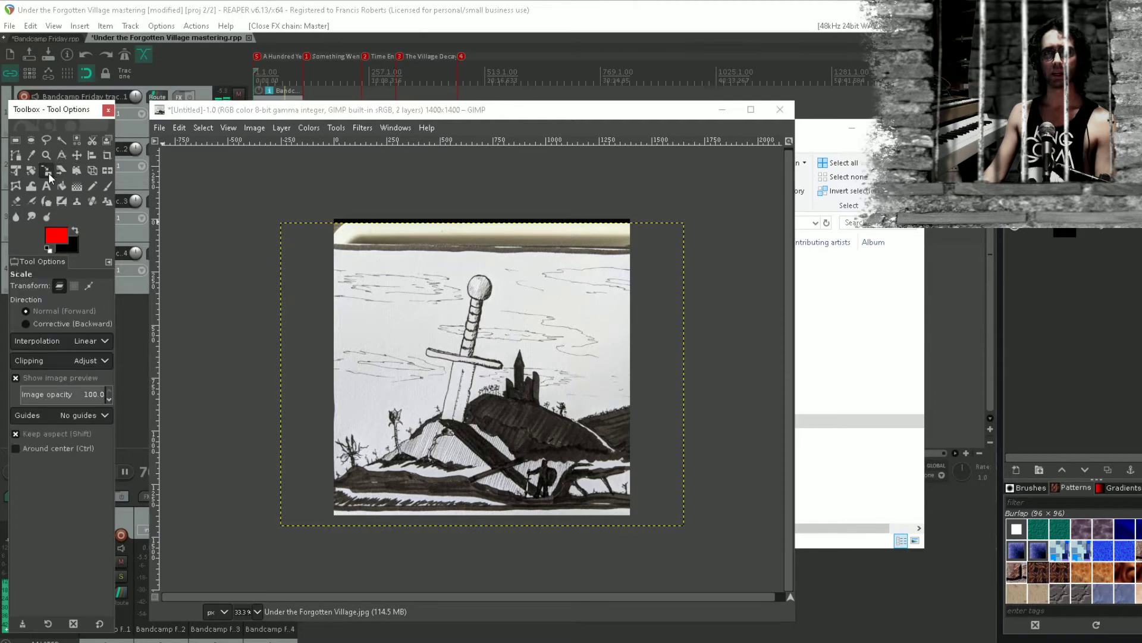
pyautogui.click(47, 172)
pyautogui.click(590, 231)
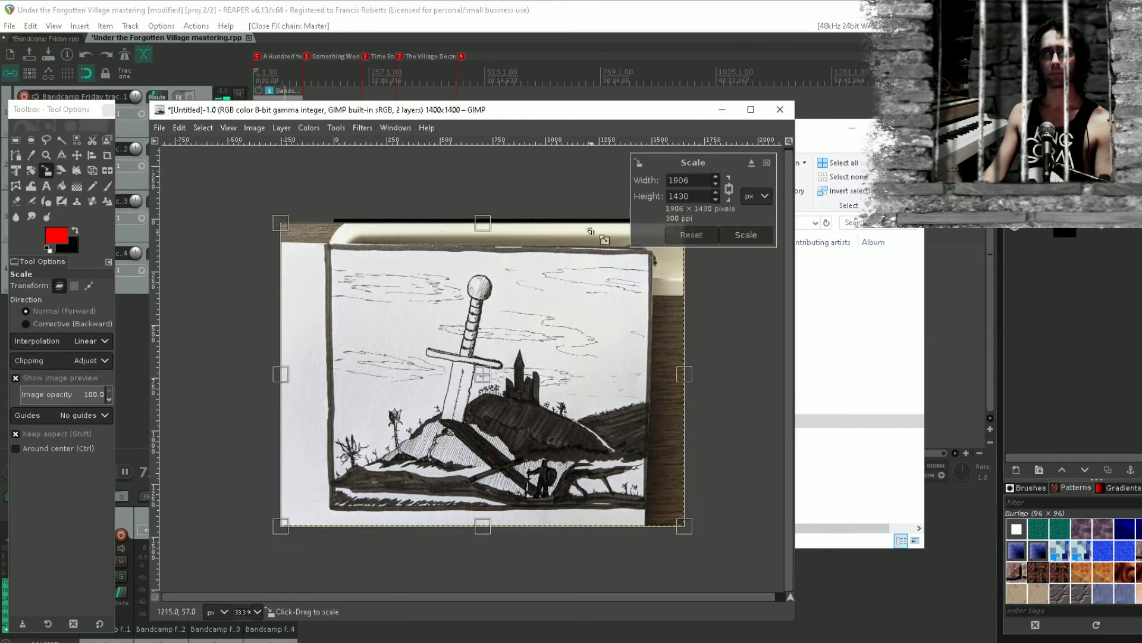
pyautogui.click(727, 191)
pyautogui.moveTo(280, 374); pyautogui.dragTo(310, 366)
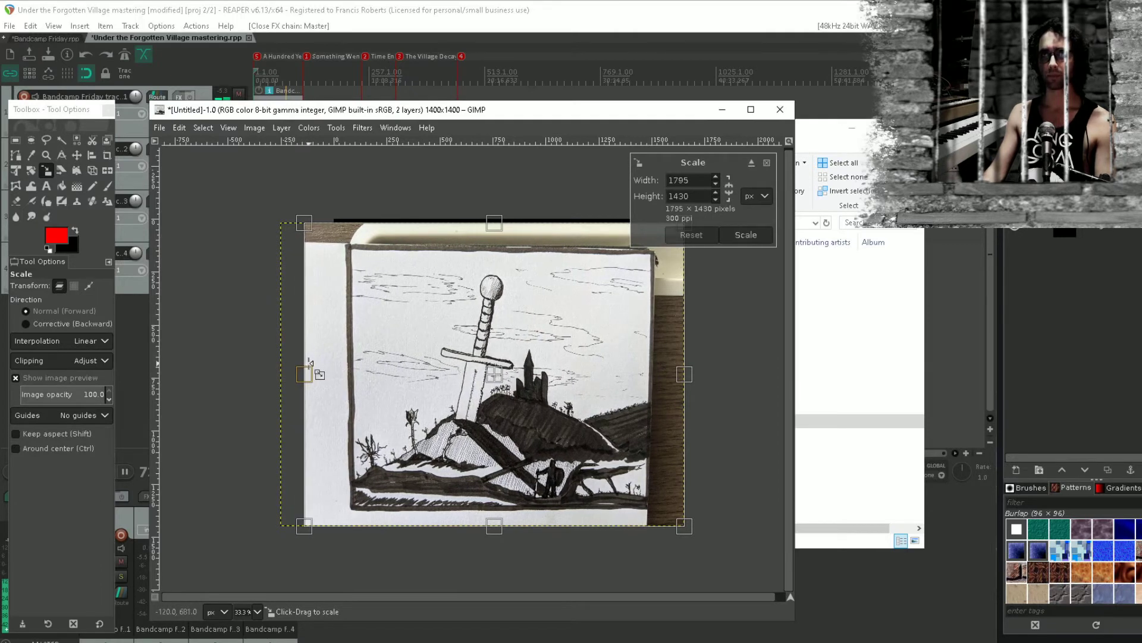
pyautogui.moveTo(706, 382); pyautogui.dragTo(686, 372)
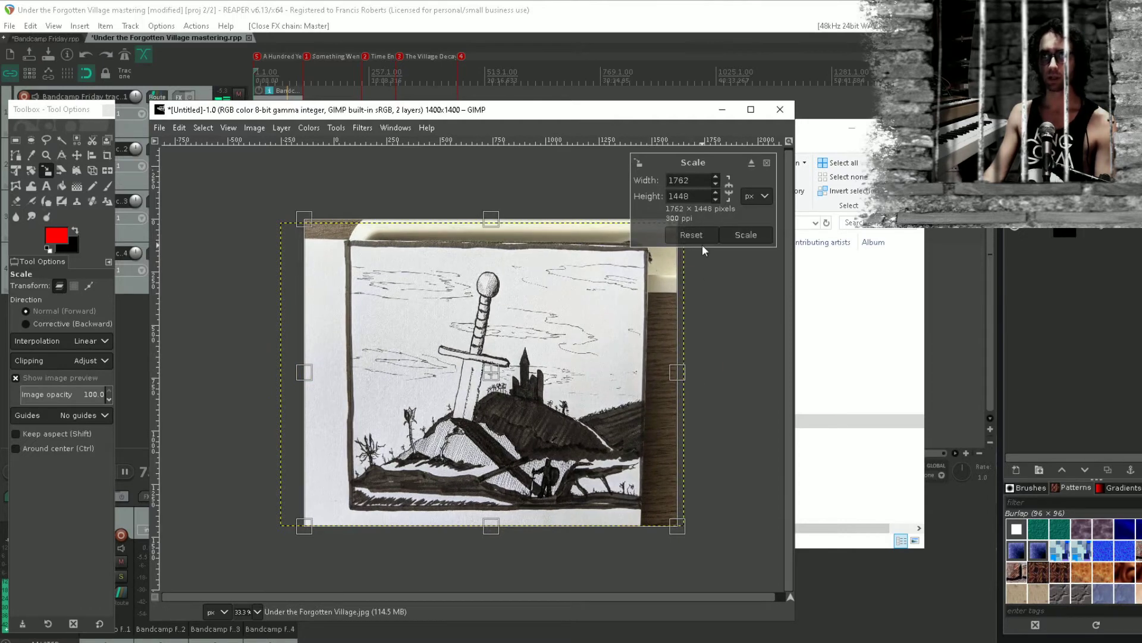
pyautogui.click(746, 235)
pyautogui.scroll(1, 614, 337)
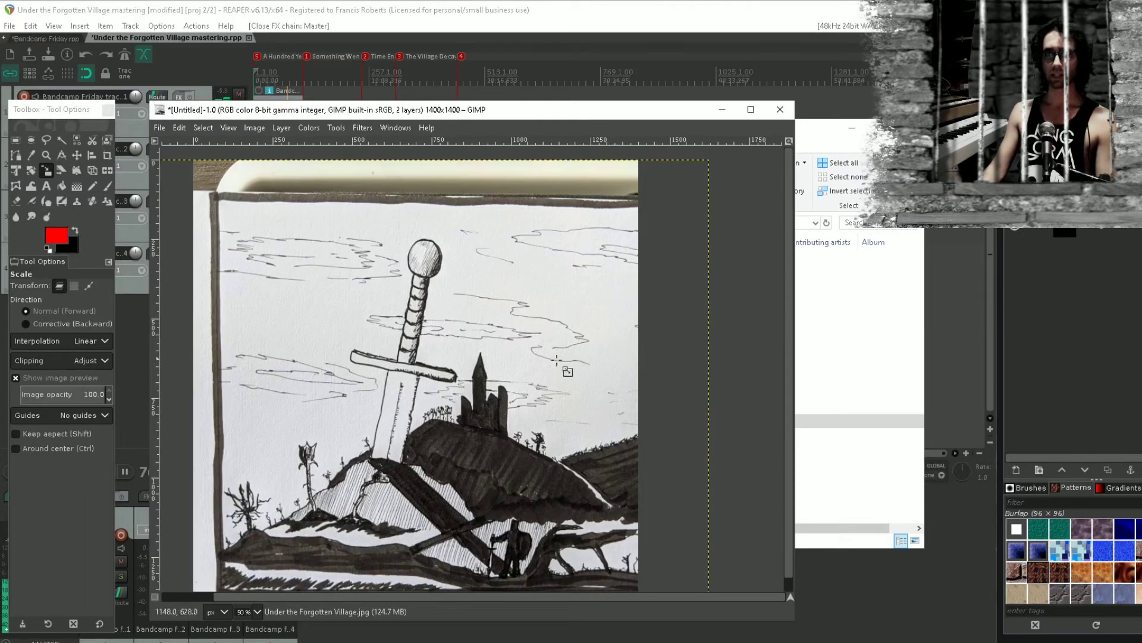
pyautogui.scroll(-1, 542, 315)
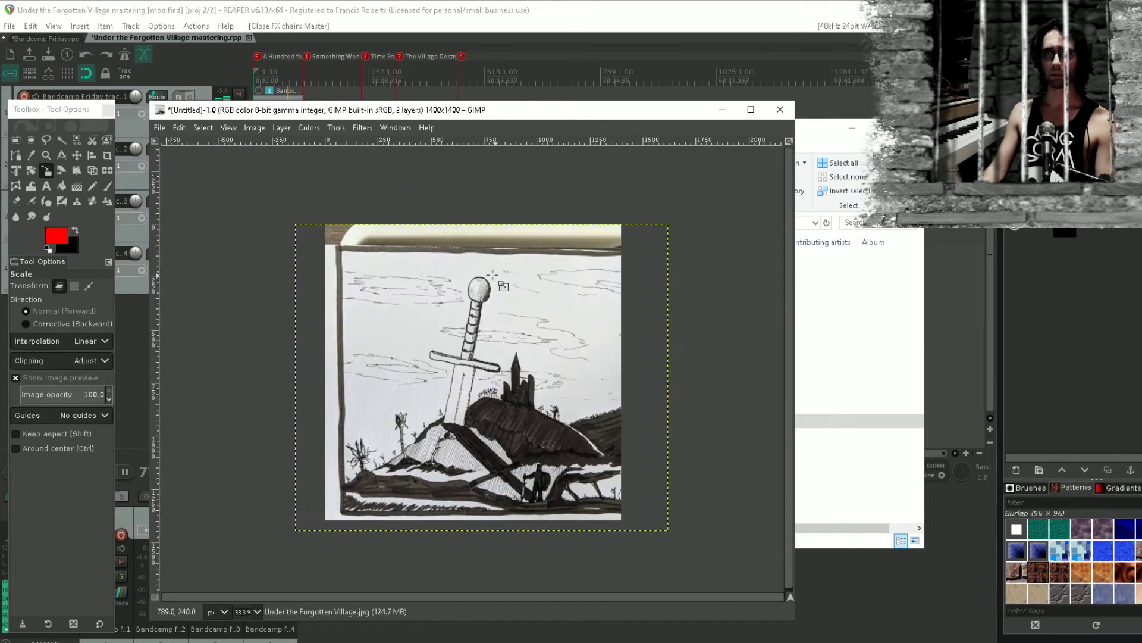
# Nudge the drawing layer slightly up and left, and narrow it to about 1660 × 1442 px
pyautogui.click(77, 155)
pyautogui.moveTo(454, 313)
pyautogui.mouseDown()
pyautogui.moveTo(448, 294)
pyautogui.moveTo(449, 308)
pyautogui.mouseUp()
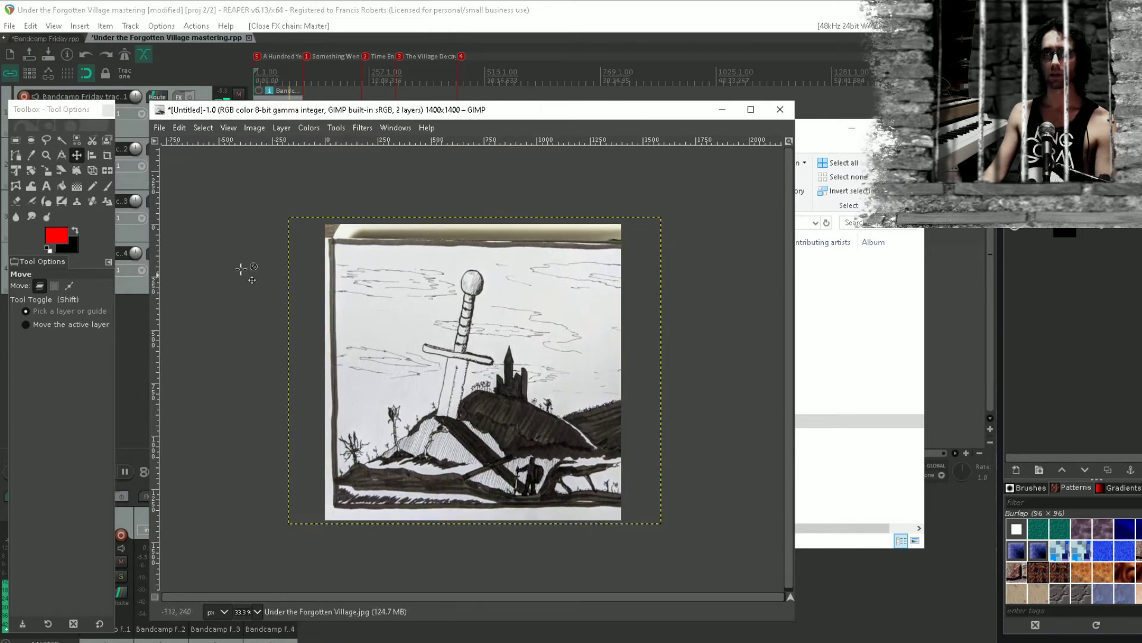
pyautogui.click(47, 170)
pyautogui.moveTo(621, 333); pyautogui.dragTo(599, 334)
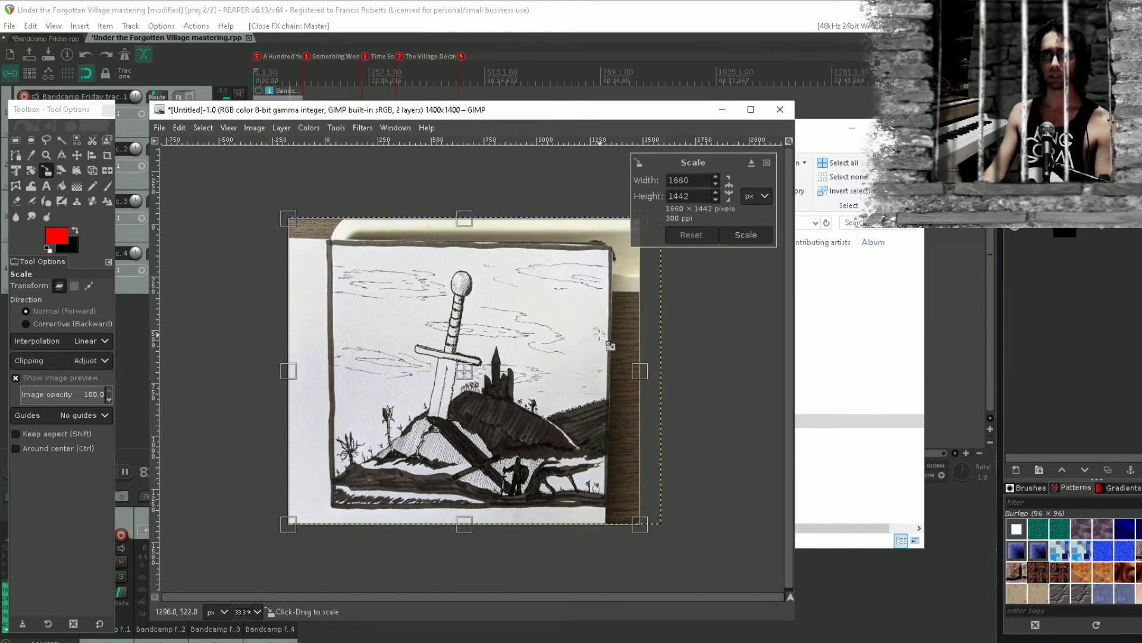
pyautogui.click(745, 234)
pyautogui.scroll(1, 481, 304)
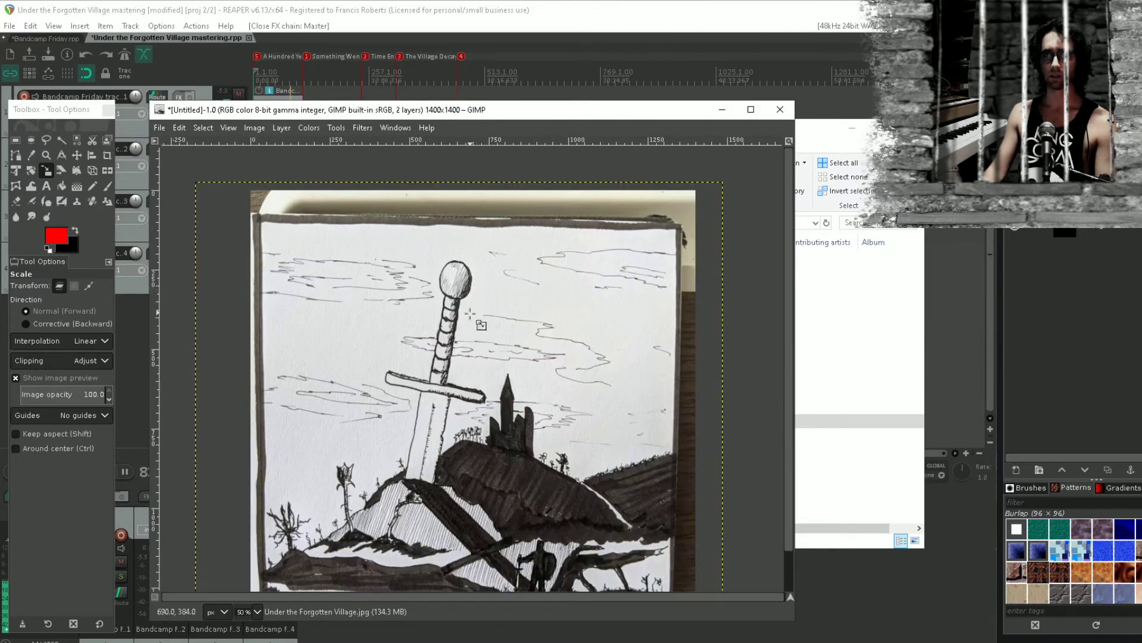
pyautogui.scroll(-1, 470, 314)
pyautogui.scroll(2, 485, 277)
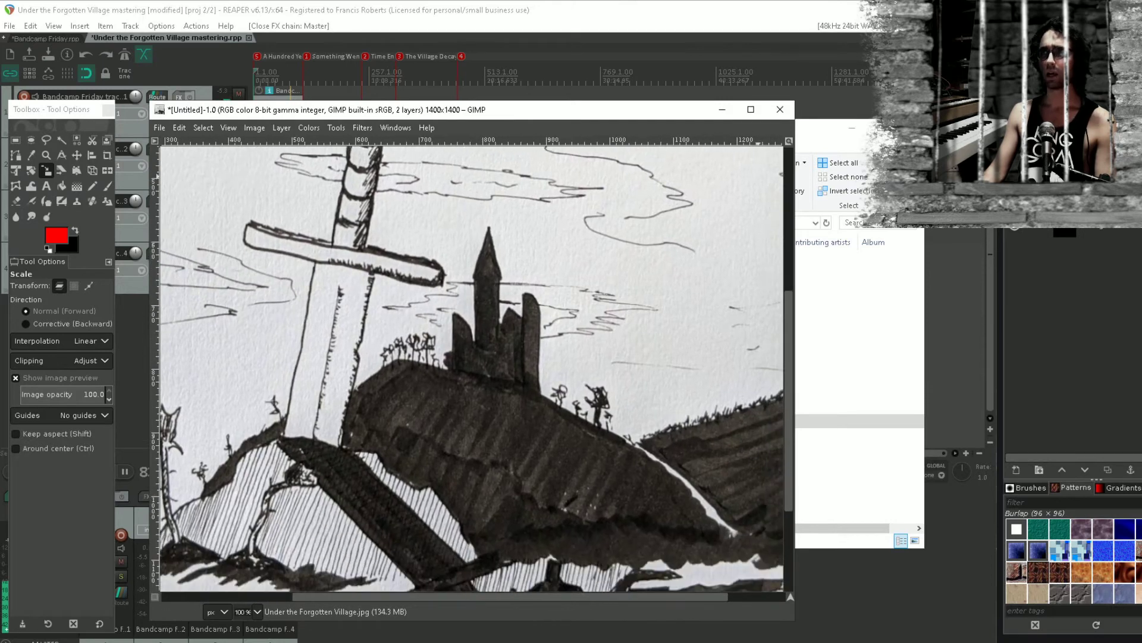
# Place the Layers and Patterns dock beside the image window, and shift the drawing up until its upper border meets the canvas edge
pyautogui.moveTo(1089, 108); pyautogui.dragTo(889, 89)
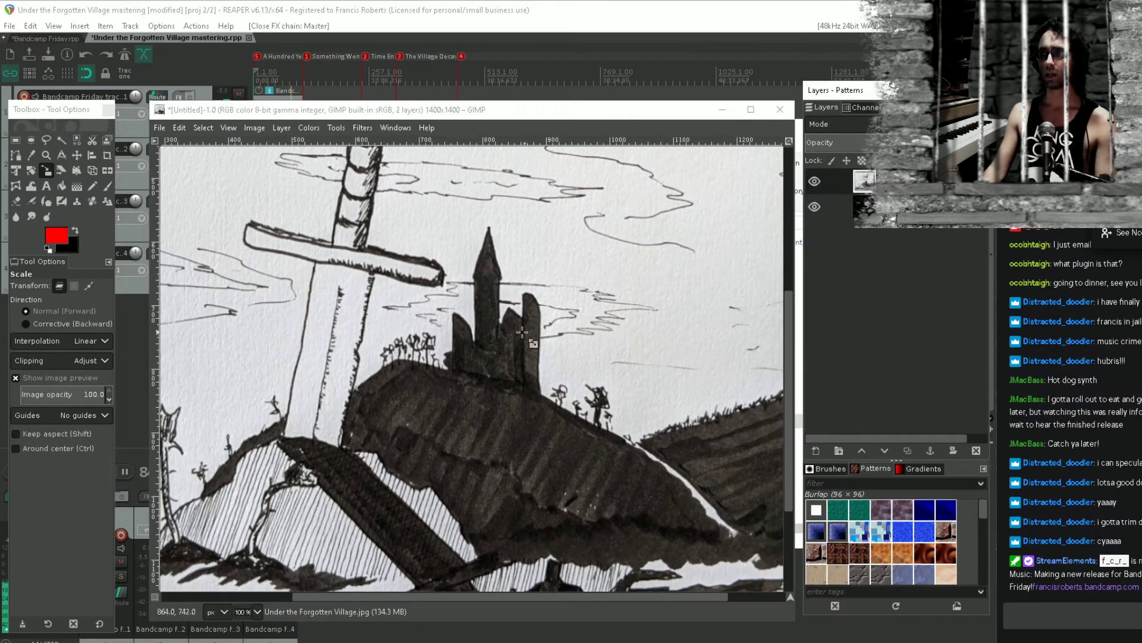
pyautogui.scroll(-6, 439, 347)
pyautogui.hscroll(2, 629, 360)
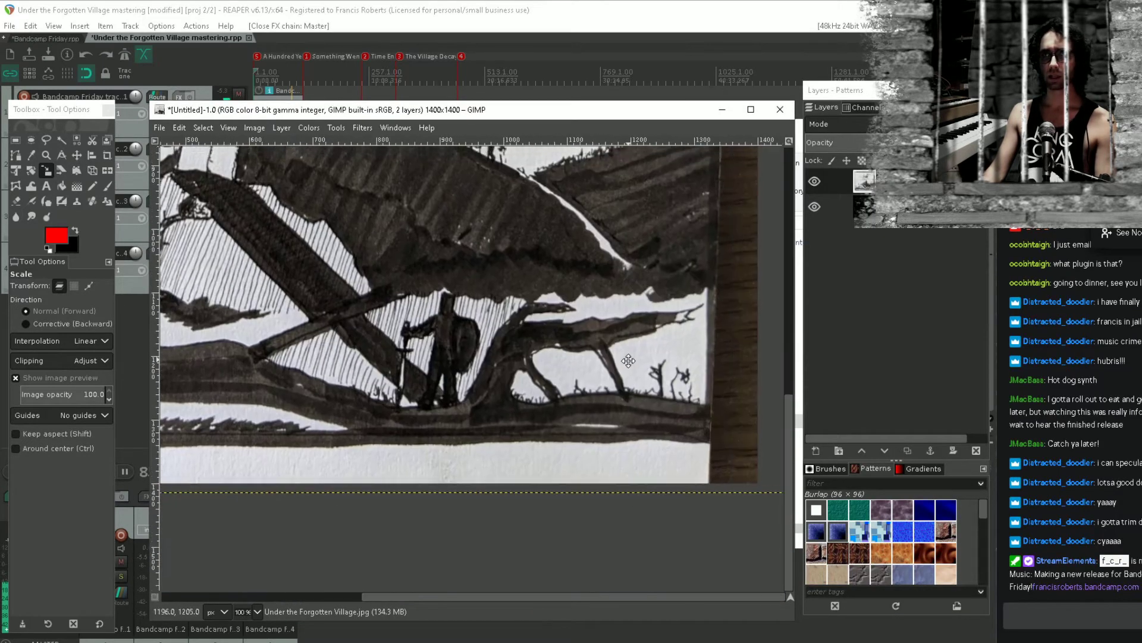
pyautogui.scroll(-3, 628, 361)
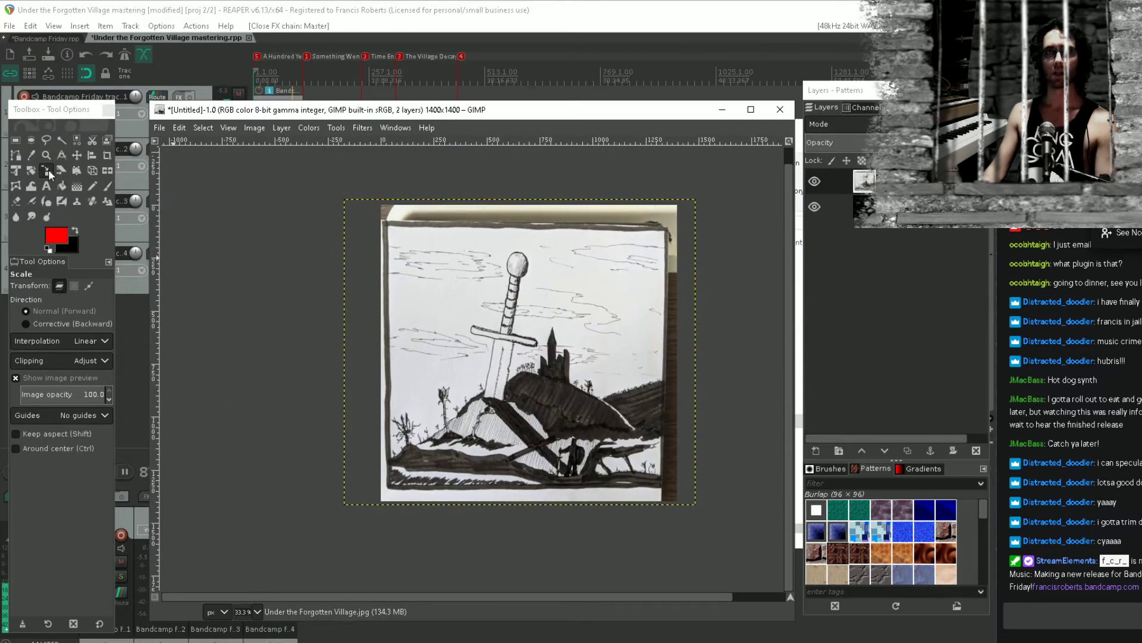
pyautogui.click(76, 155)
pyautogui.moveTo(638, 377)
pyautogui.mouseDown()
pyautogui.moveTo(648, 368)
pyautogui.moveTo(634, 360)
pyautogui.mouseUp()
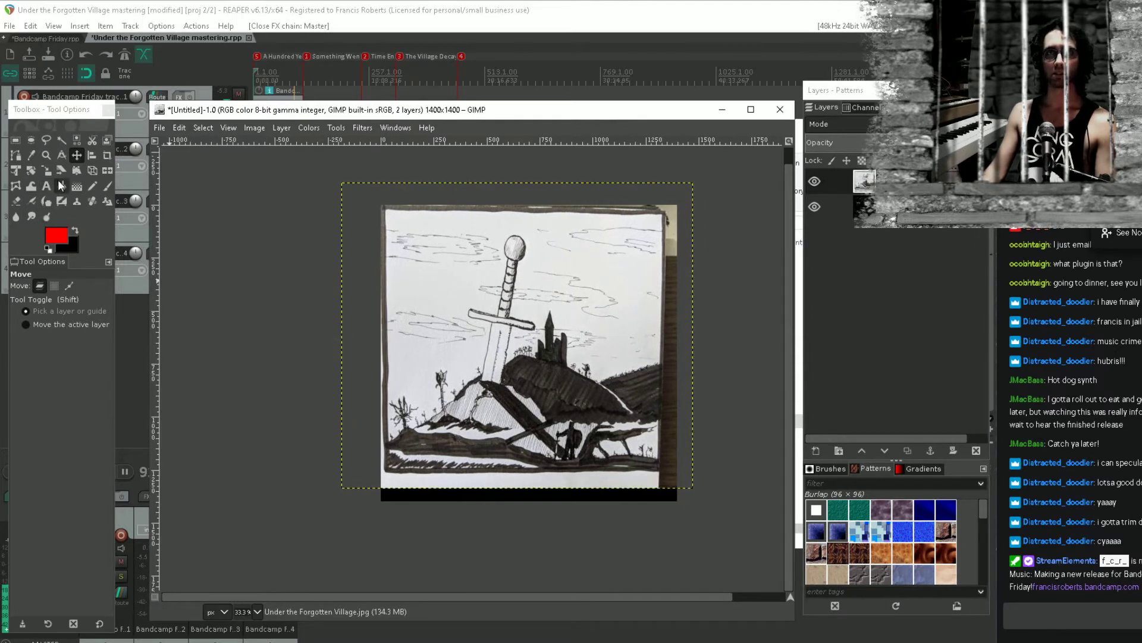
pyautogui.click(61, 171)
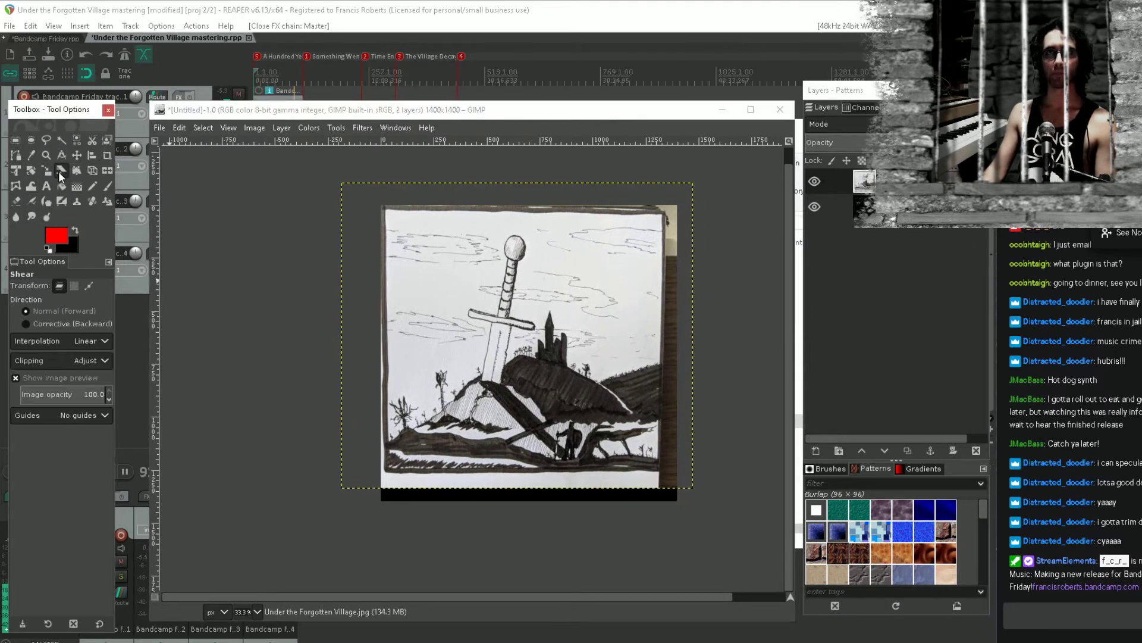
pyautogui.moveTo(662, 229); pyautogui.dragTo(656, 209)
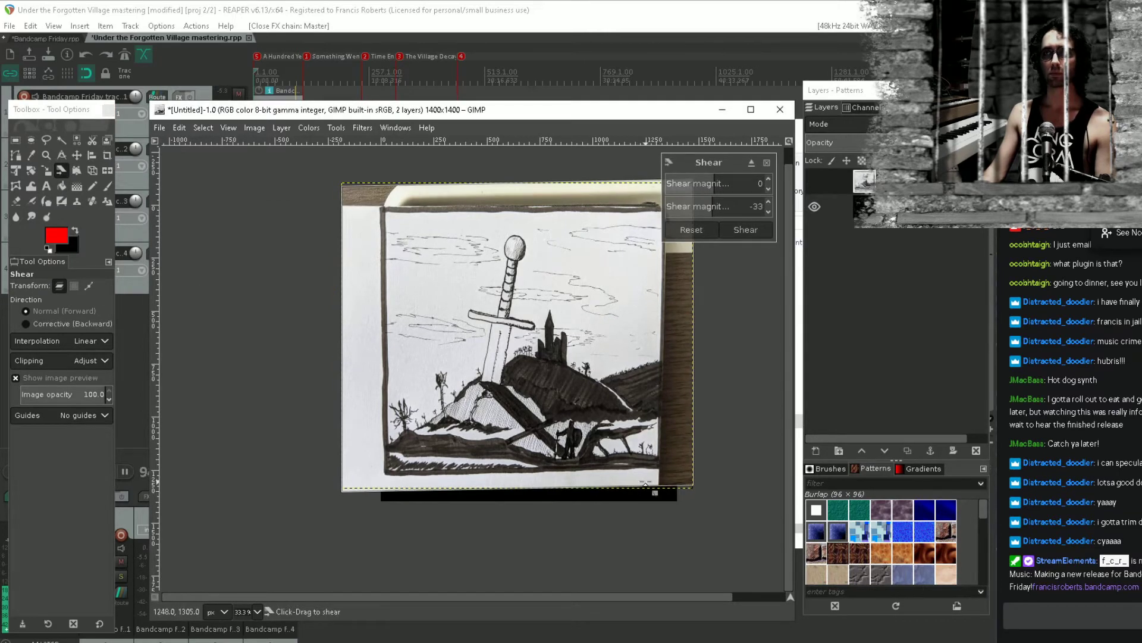
pyautogui.moveTo(647, 493)
pyautogui.mouseDown()
pyautogui.moveTo(651, 480)
pyautogui.moveTo(662, 504)
pyautogui.mouseUp()
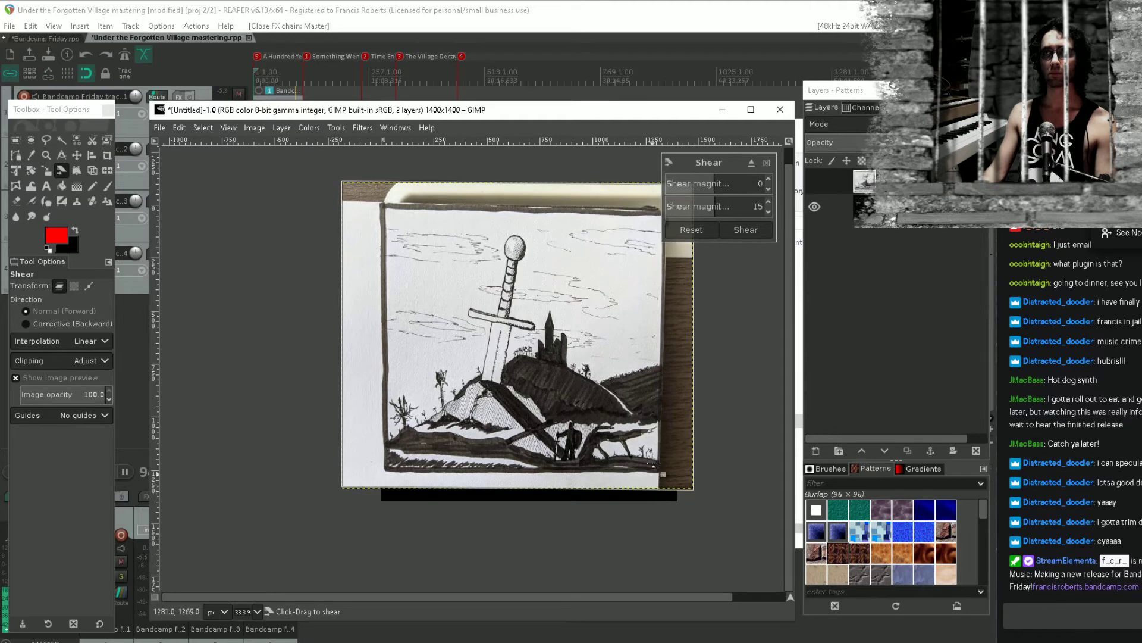
pyautogui.click(767, 162)
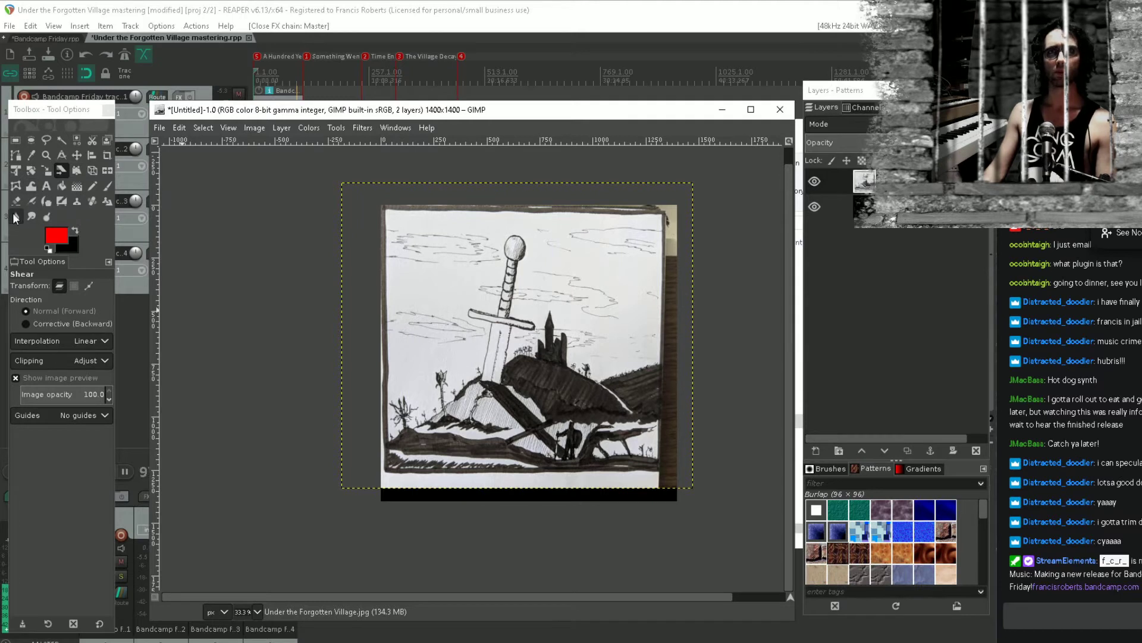
pyautogui.click(77, 170)
pyautogui.click(664, 220)
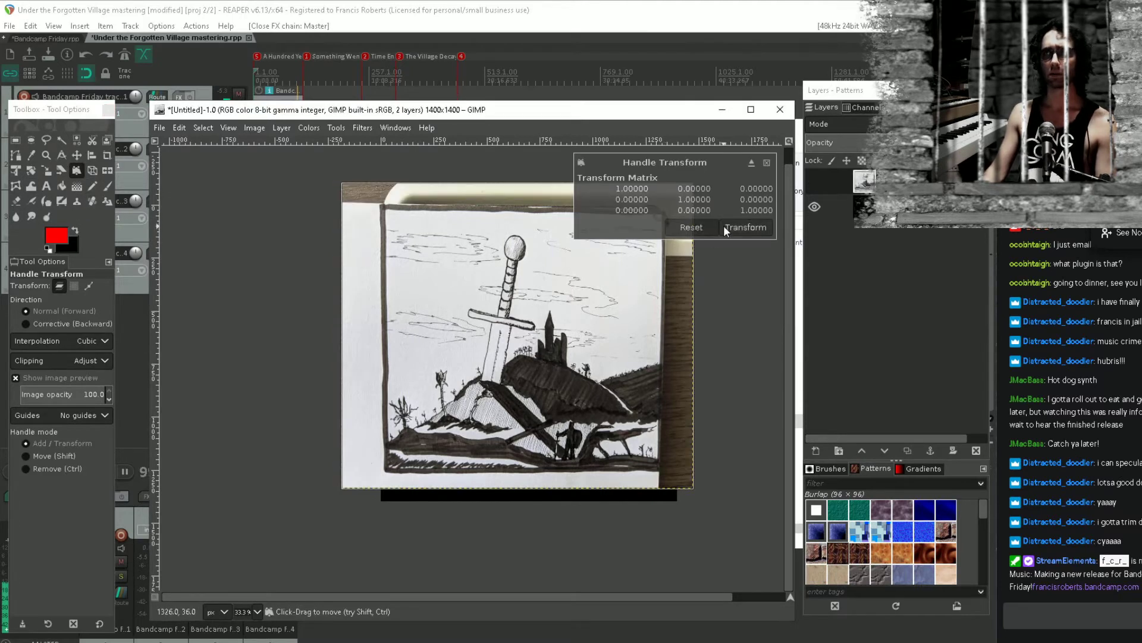
pyautogui.moveTo(617, 251); pyautogui.dragTo(1141, 177)
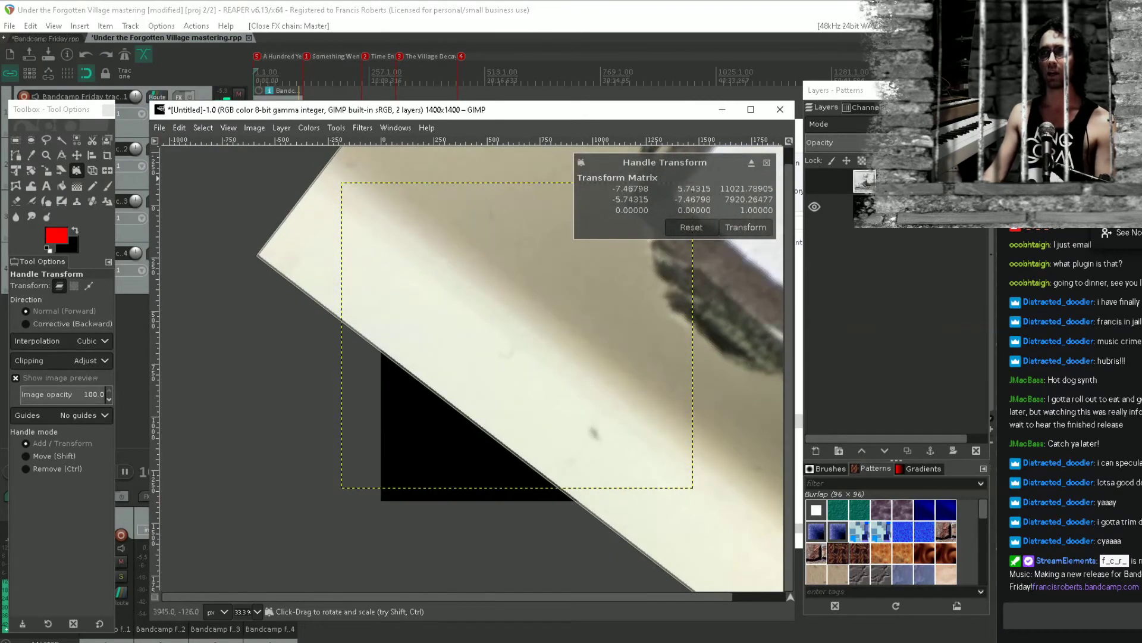
pyautogui.click(768, 163)
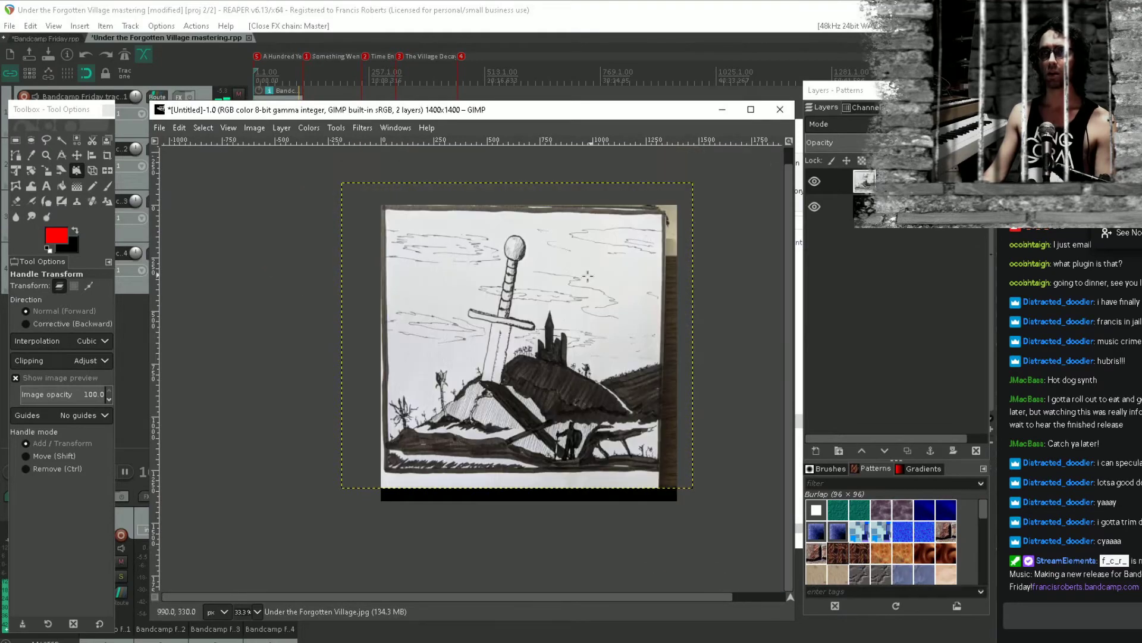
# Shift the drawing layer up and right, and enlarge it to about 1806 × 1632 px so its frame falls on the canvas edges
pyautogui.click(78, 155)
pyautogui.moveTo(606, 256); pyautogui.dragTo(632, 236)
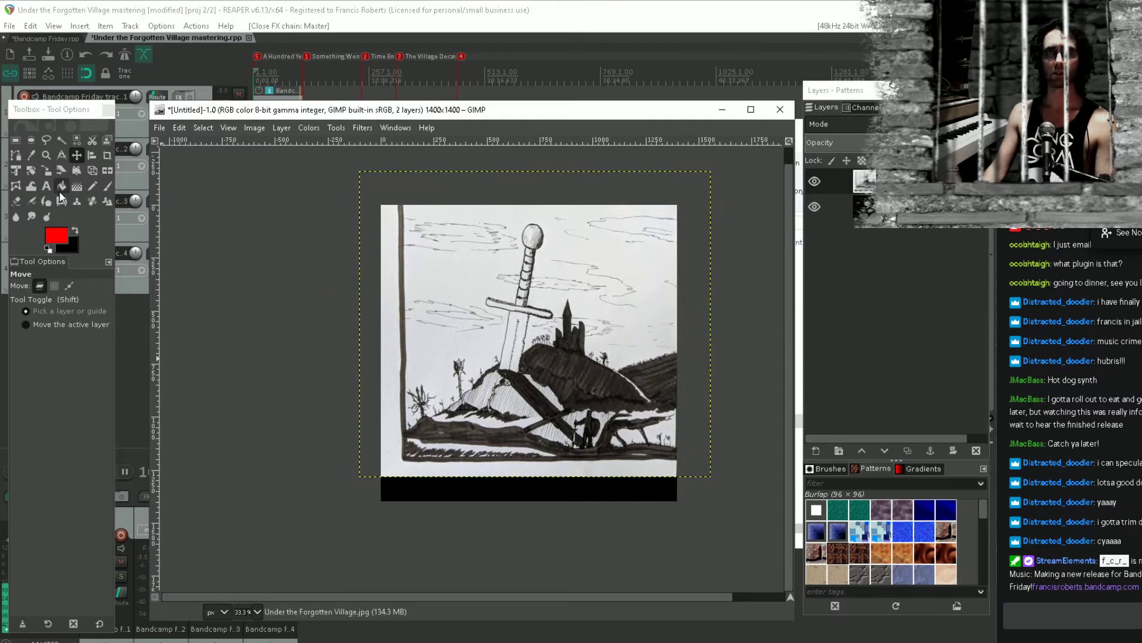
pyautogui.click(46, 170)
pyautogui.click(418, 264)
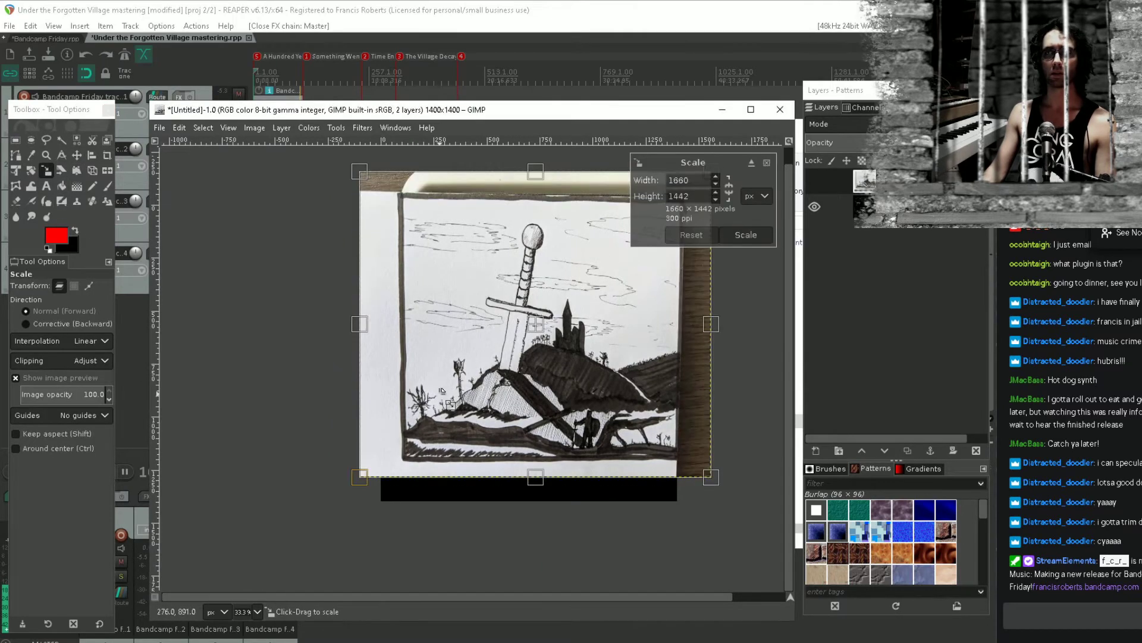
pyautogui.click(729, 196)
pyautogui.moveTo(428, 422); pyautogui.dragTo(399, 447)
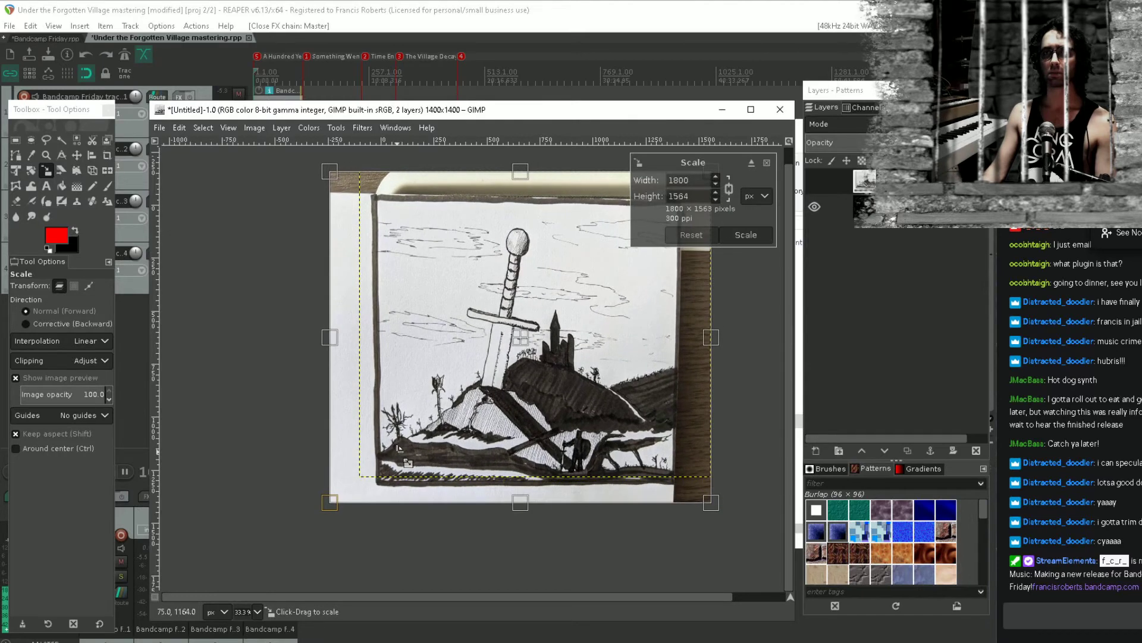
pyautogui.click(730, 188)
pyautogui.moveTo(683, 483)
pyautogui.mouseDown()
pyautogui.moveTo(665, 505)
pyautogui.moveTo(634, 511)
pyautogui.moveTo(684, 498)
pyautogui.mouseUp()
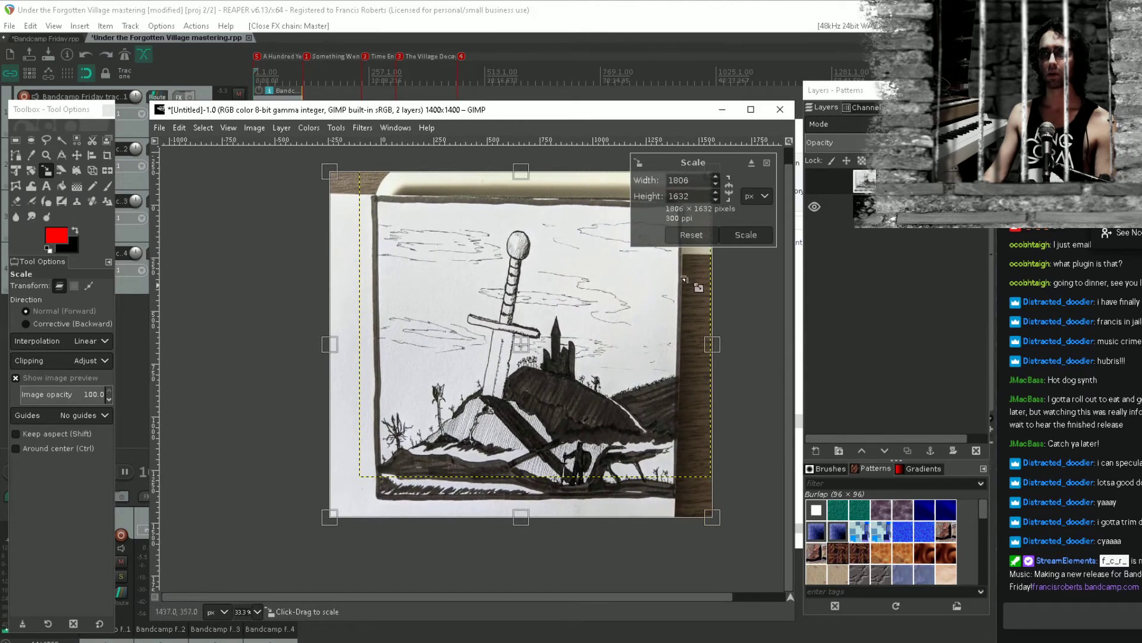
pyautogui.click(745, 234)
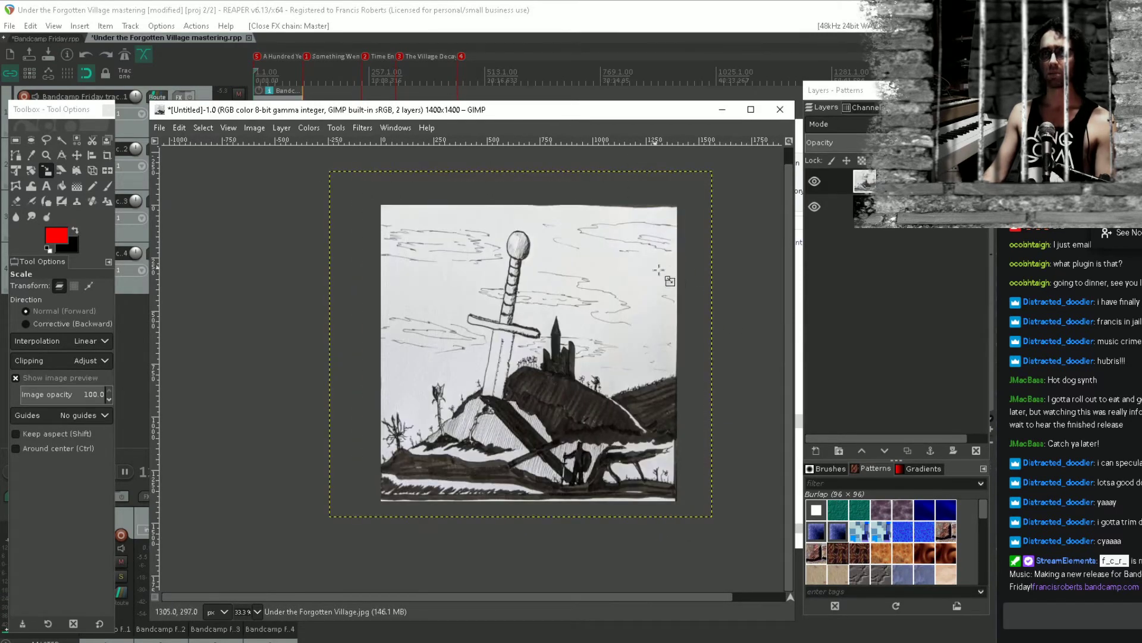
# Nudge the drawing layer slightly down and right, and scale it down to about 1719 × 1558 px
pyautogui.click(77, 155)
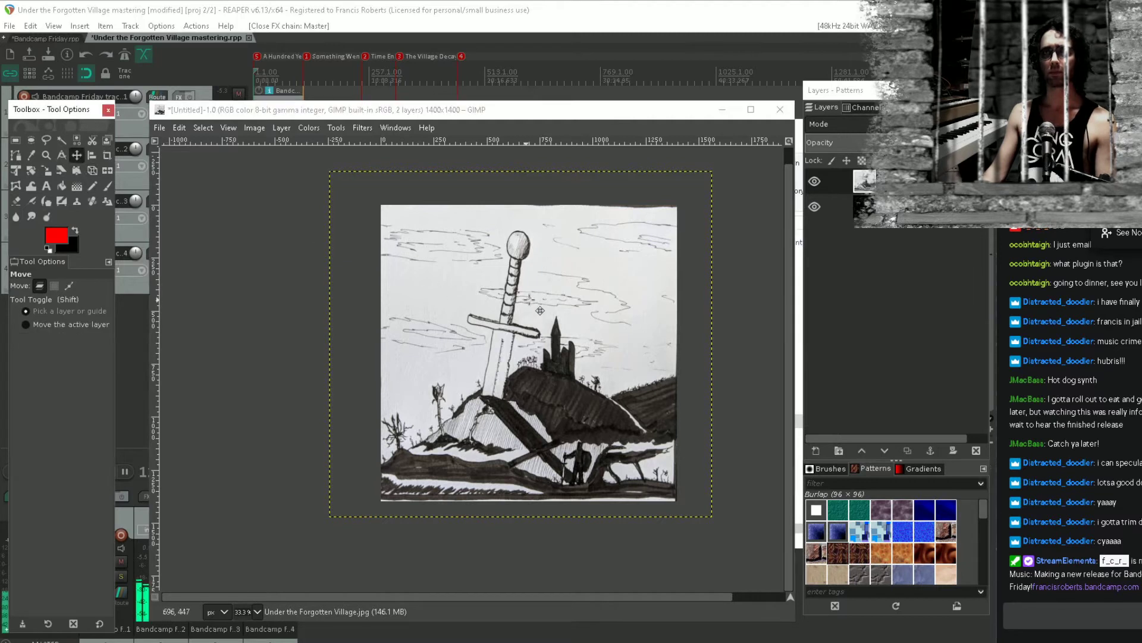
pyautogui.moveTo(540, 310); pyautogui.dragTo(544, 313)
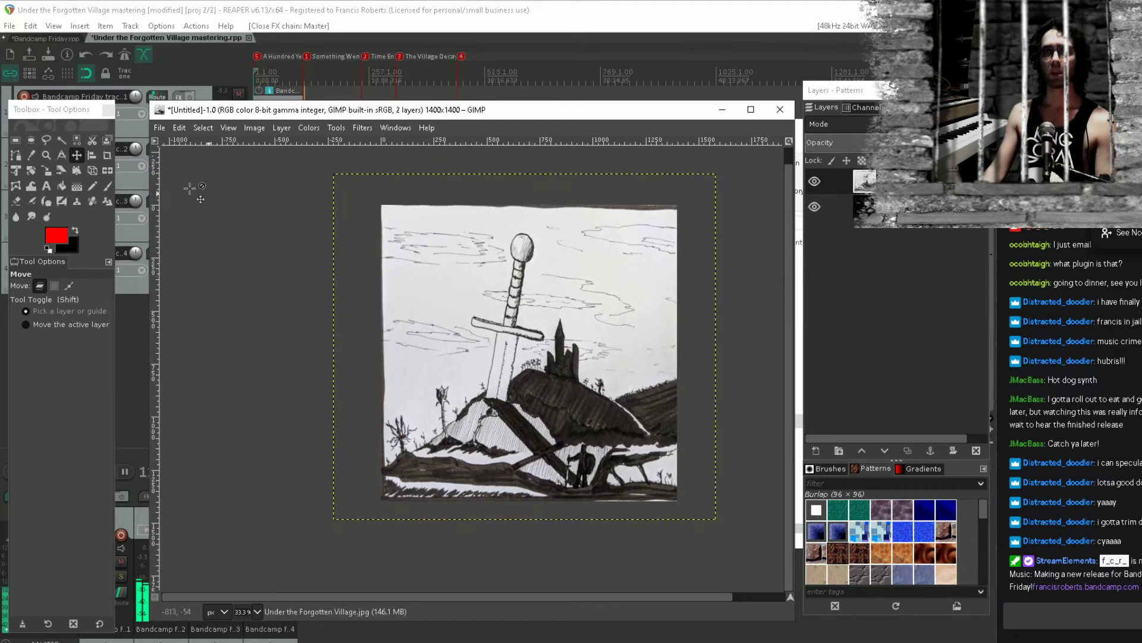
pyautogui.click(46, 169)
pyautogui.click(349, 225)
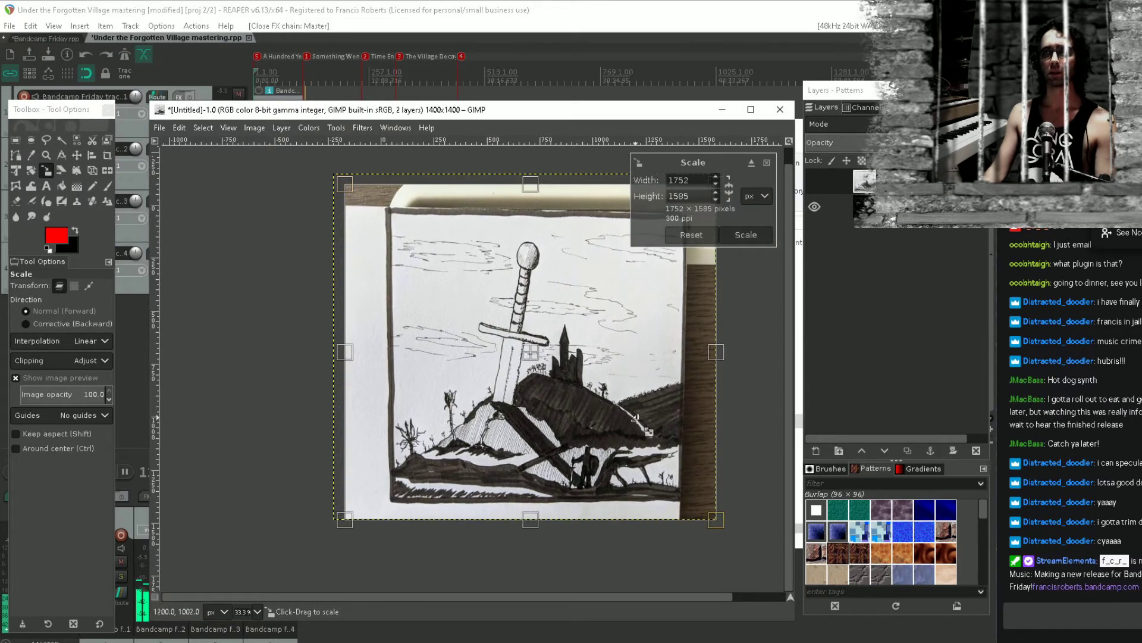
pyautogui.moveTo(660, 441); pyautogui.dragTo(653, 435)
pyautogui.click(739, 236)
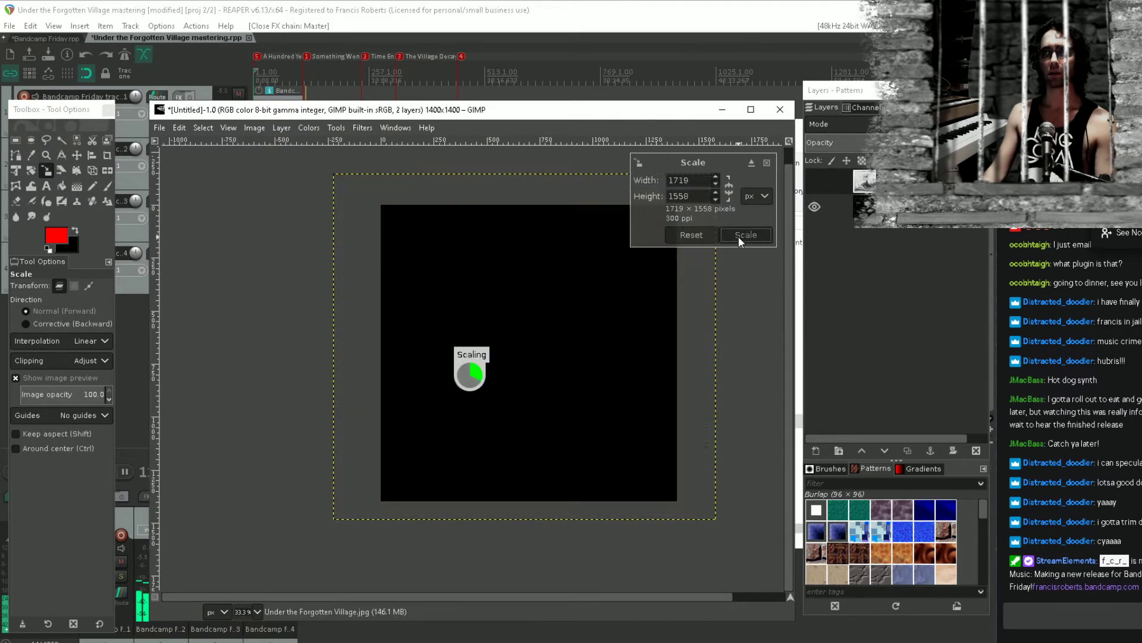
pyautogui.scroll(2, 574, 324)
pyautogui.scroll(-1, 571, 320)
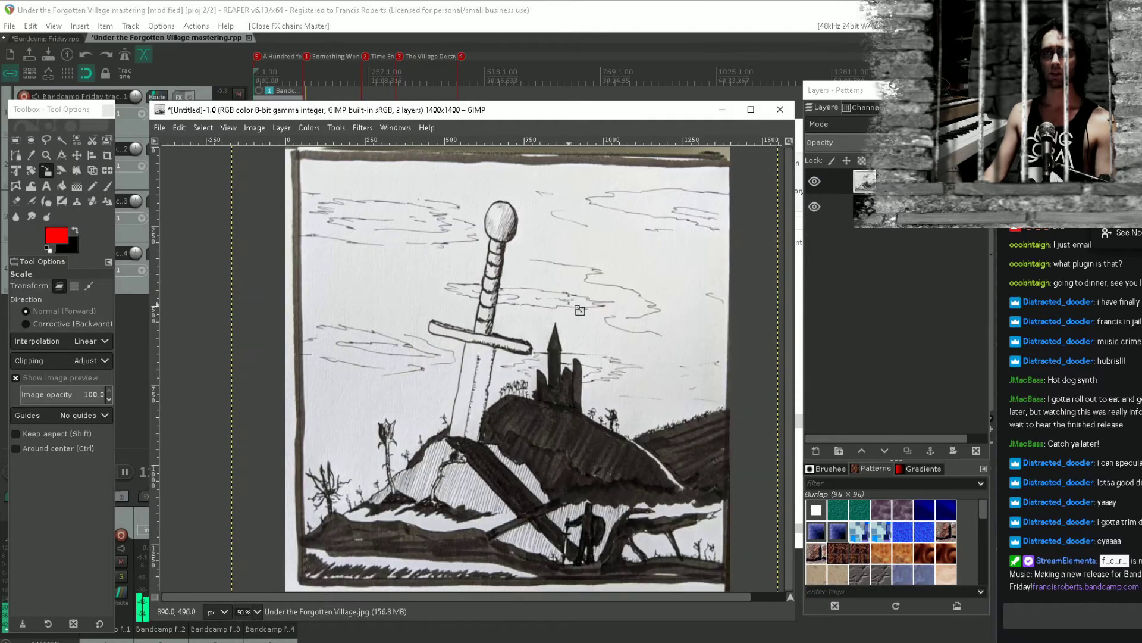
pyautogui.scroll(-1, 417, 244)
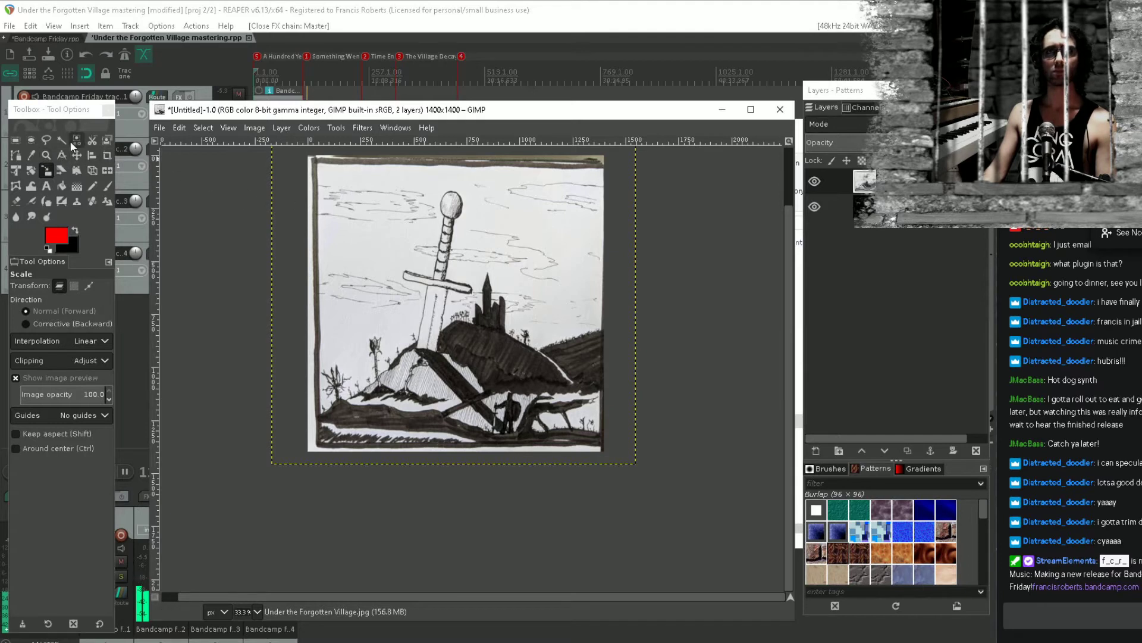
# Nudge the drawing layer slightly to the left
pyautogui.click(15, 142)
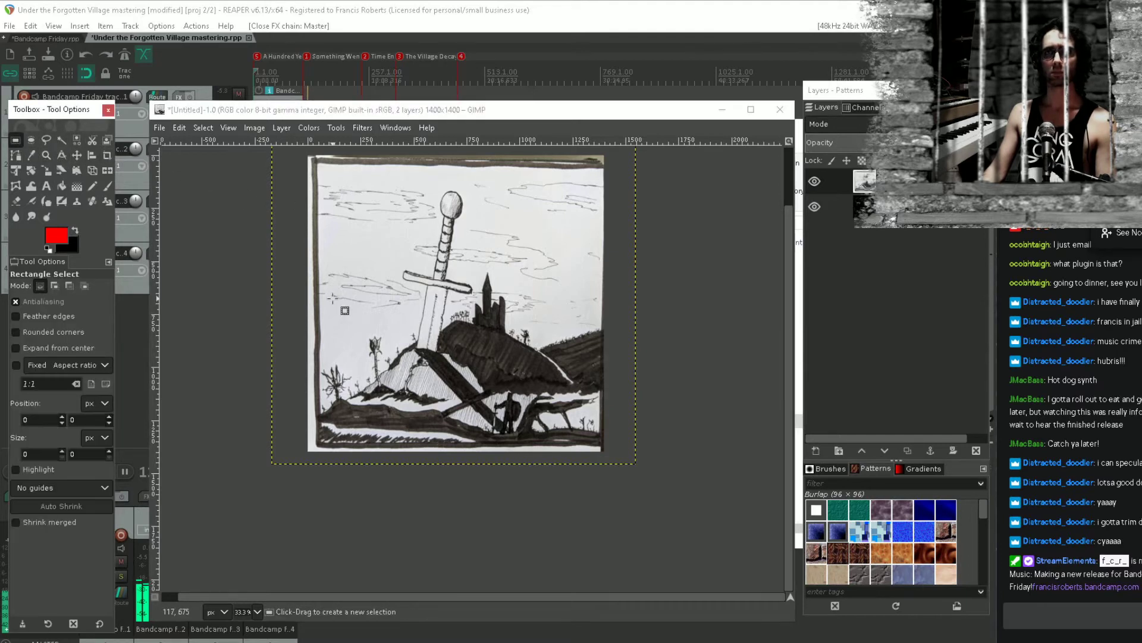
pyautogui.click(78, 158)
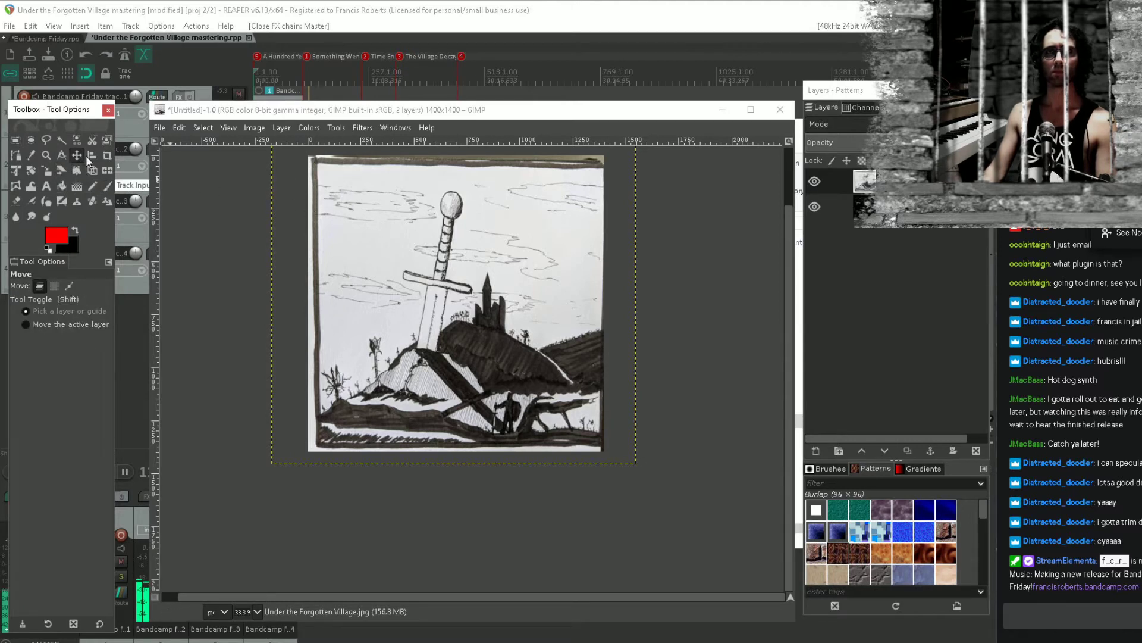
pyautogui.moveTo(366, 222); pyautogui.dragTo(364, 222)
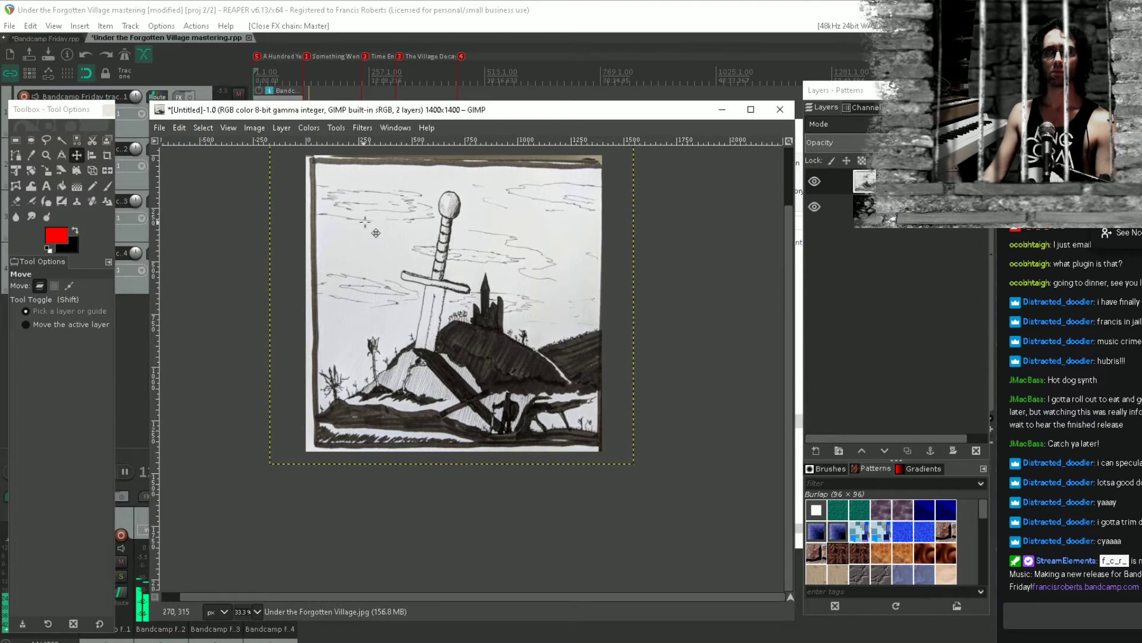
# Place vertical guides on the canvas's left and right edges and horizontal guides on its top and bottom edges
pyautogui.scroll(2, 300, 287)
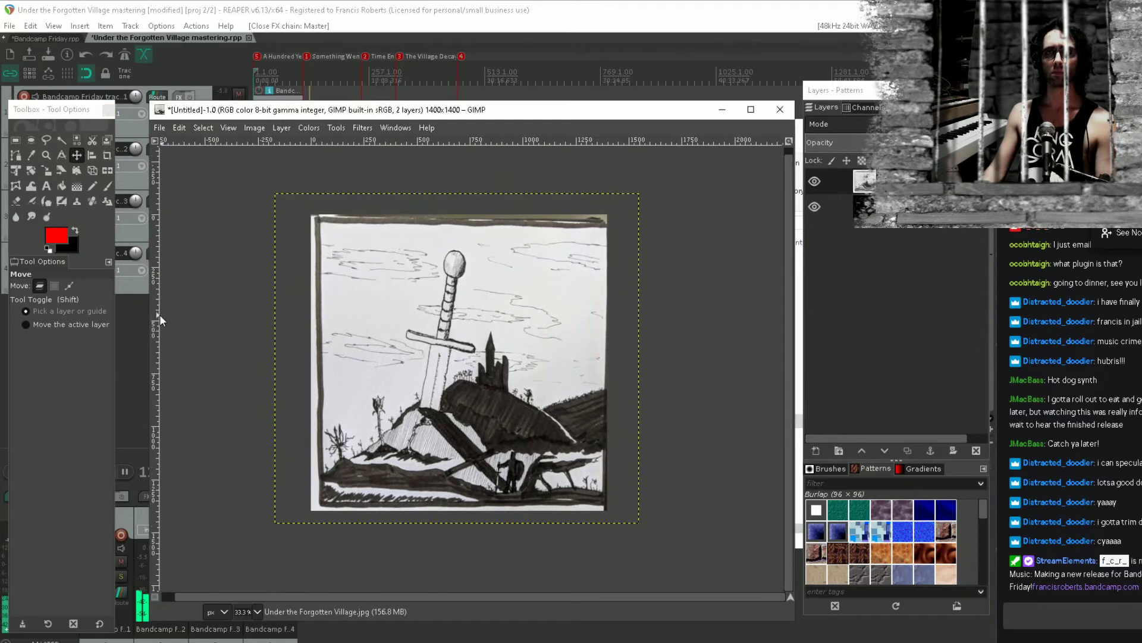
pyautogui.moveTo(160, 314); pyautogui.dragTo(311, 314)
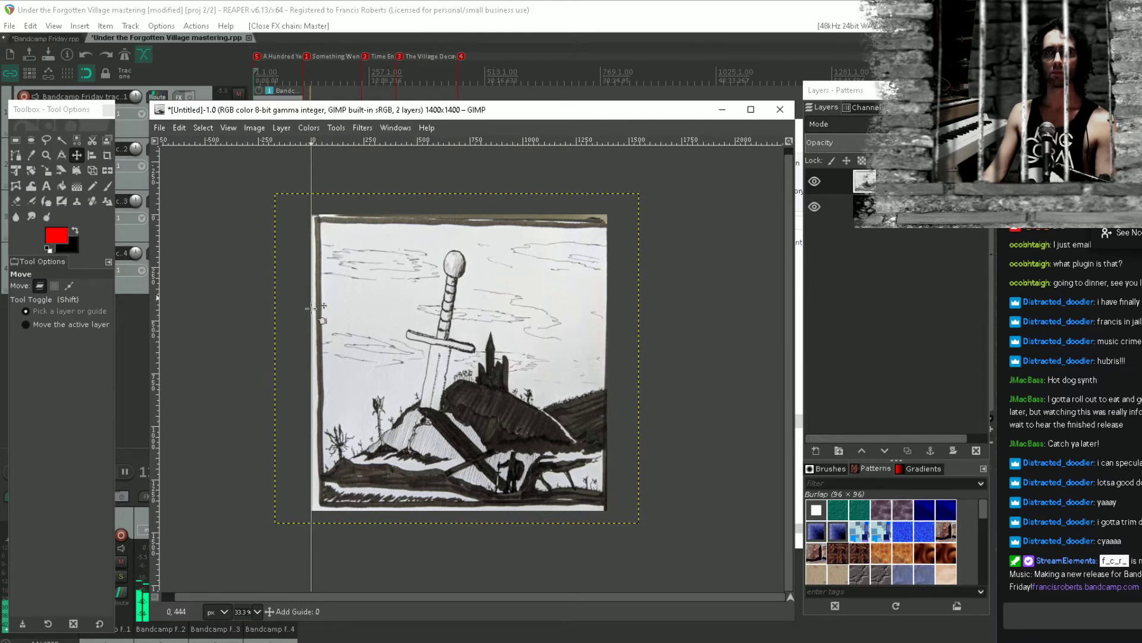
pyautogui.moveTo(156, 314); pyautogui.dragTo(607, 305)
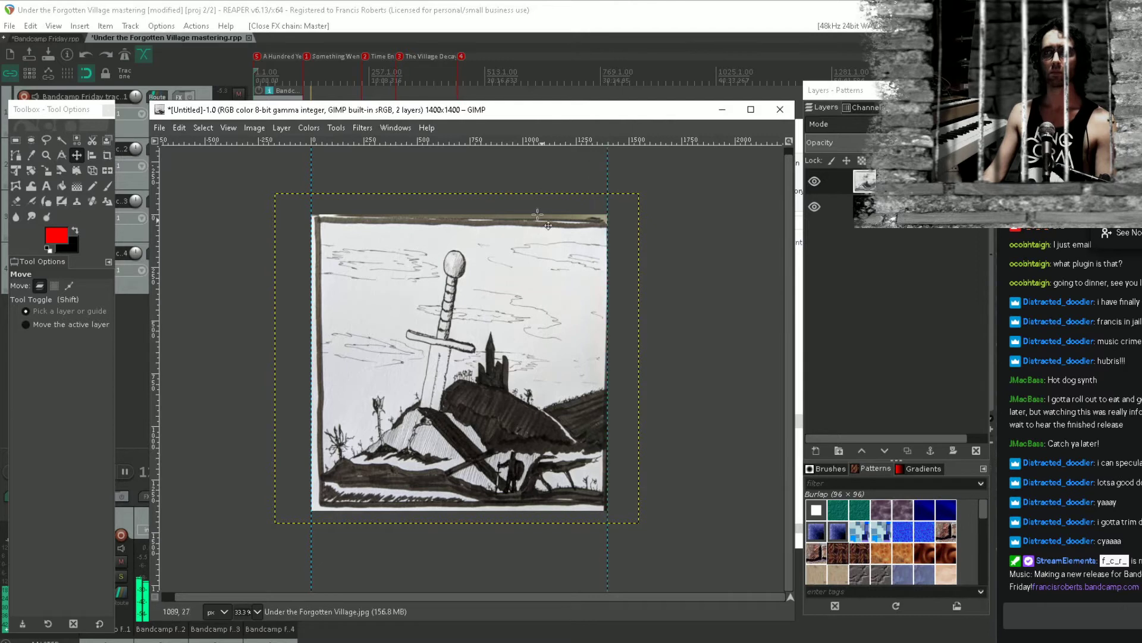
pyautogui.moveTo(506, 147); pyautogui.dragTo(494, 185)
pyautogui.moveTo(487, 143); pyautogui.dragTo(461, 511)
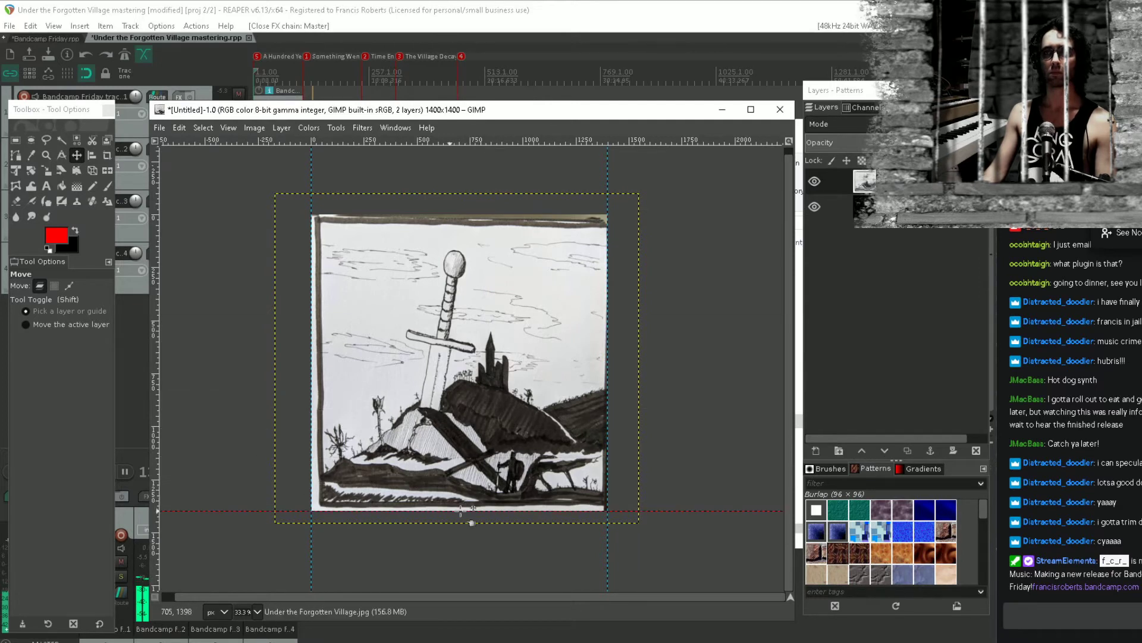
pyautogui.click(46, 170)
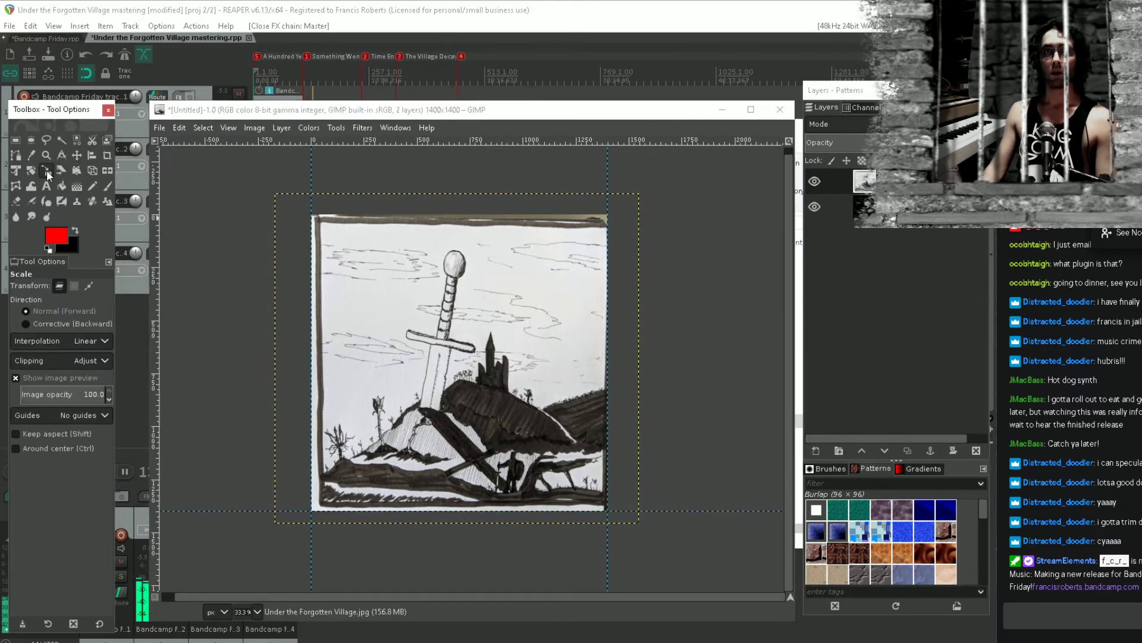
pyautogui.click(329, 228)
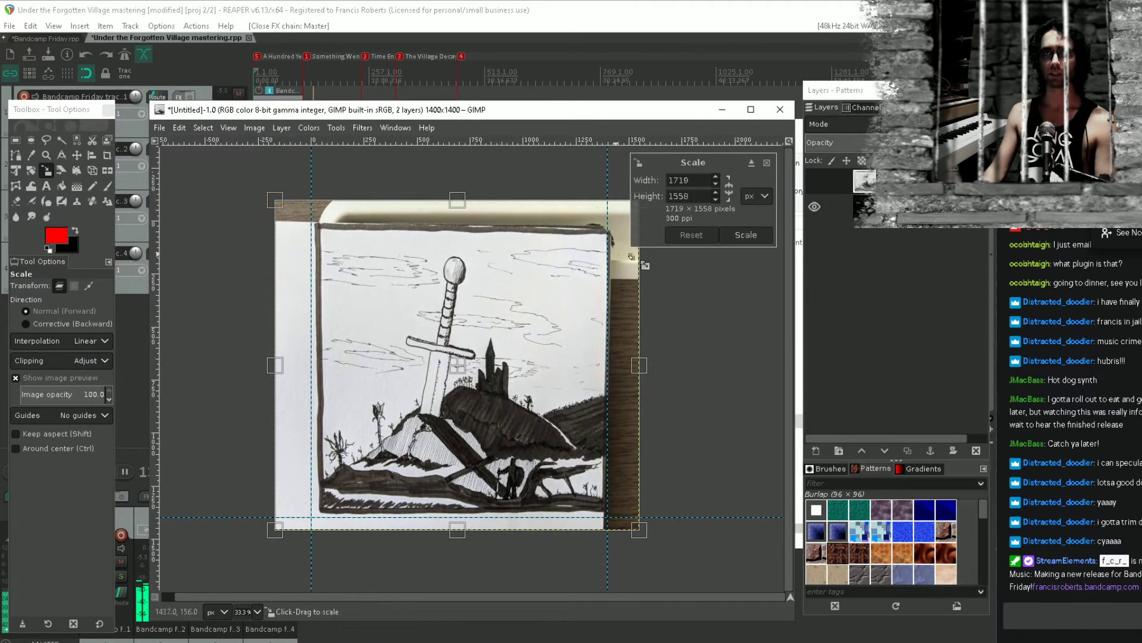
pyautogui.click(767, 163)
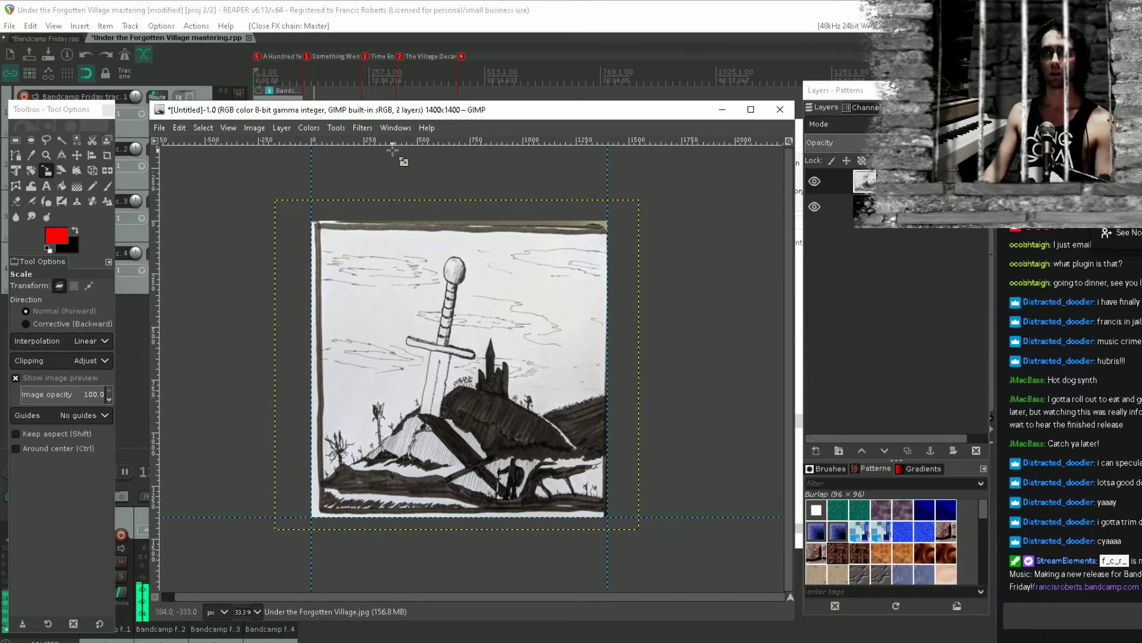
pyautogui.moveTo(410, 141); pyautogui.dragTo(413, 220)
# Scale the drawing layer up at its corners so the hand-drawn frame falls on the guides around the canvas
pyautogui.click(490, 283)
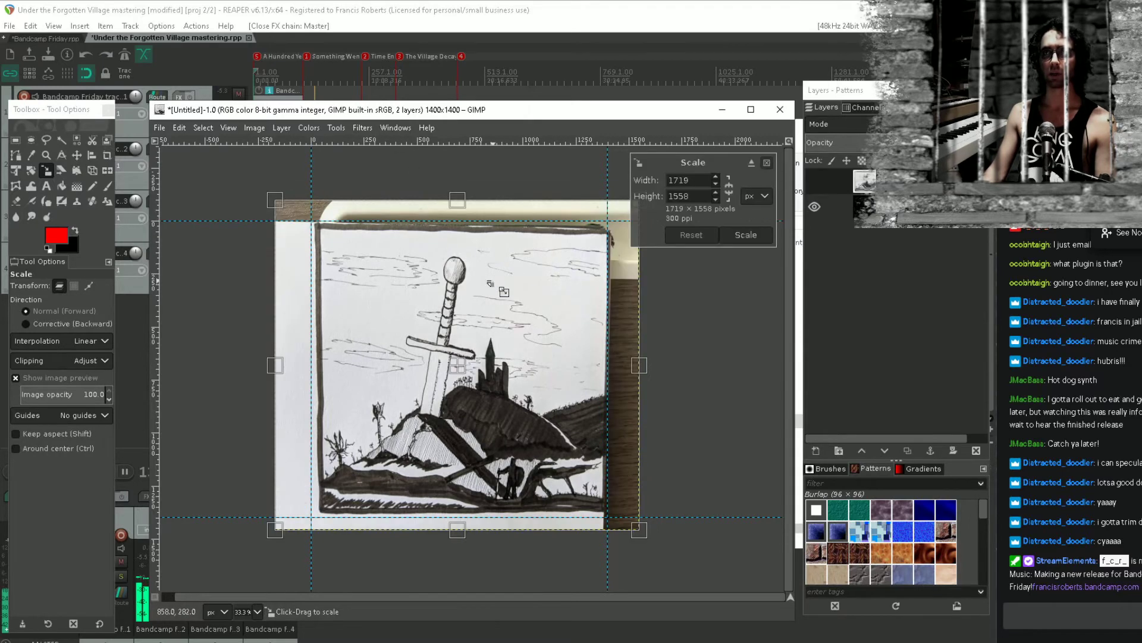
pyautogui.scroll(2, 536, 348)
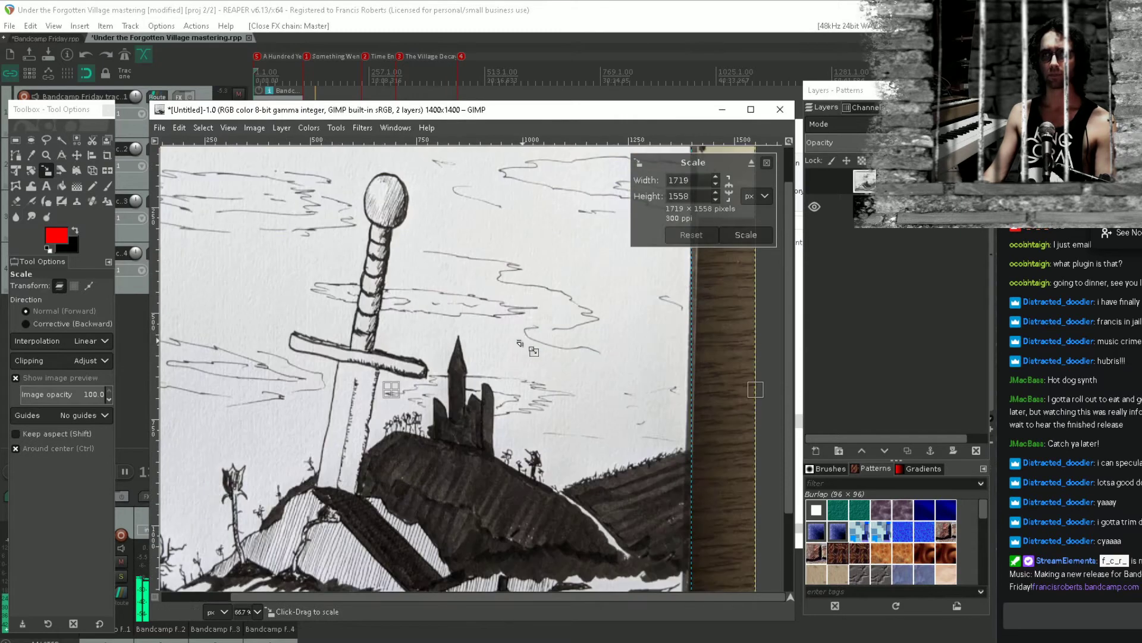
pyautogui.moveTo(593, 254); pyautogui.dragTo(601, 200)
pyautogui.scroll(-5, 539, 413)
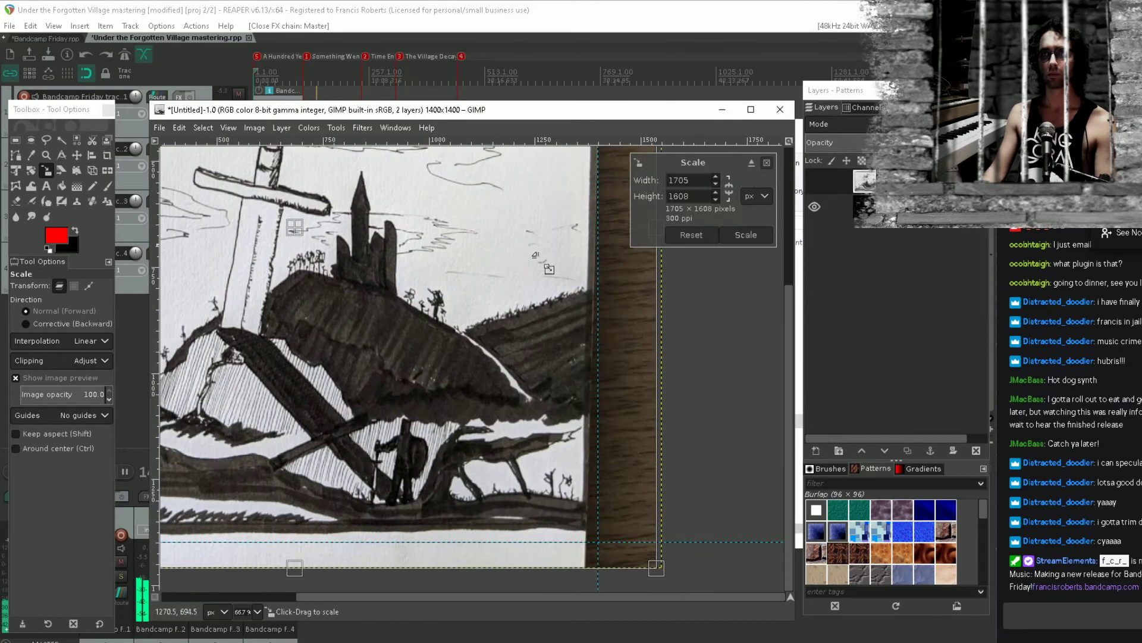
pyautogui.moveTo(643, 521); pyautogui.dragTo(640, 511)
pyautogui.hscroll(-8, 509, 427)
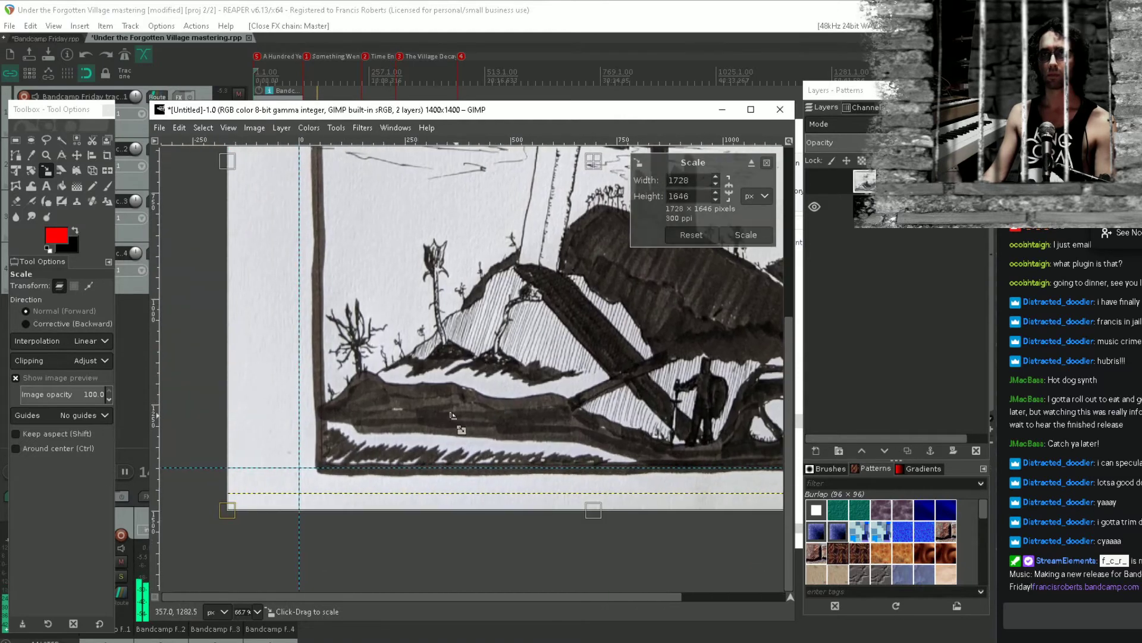
pyautogui.moveTo(268, 492); pyautogui.dragTo(267, 456)
pyautogui.scroll(1, 559, 357)
pyautogui.click(747, 235)
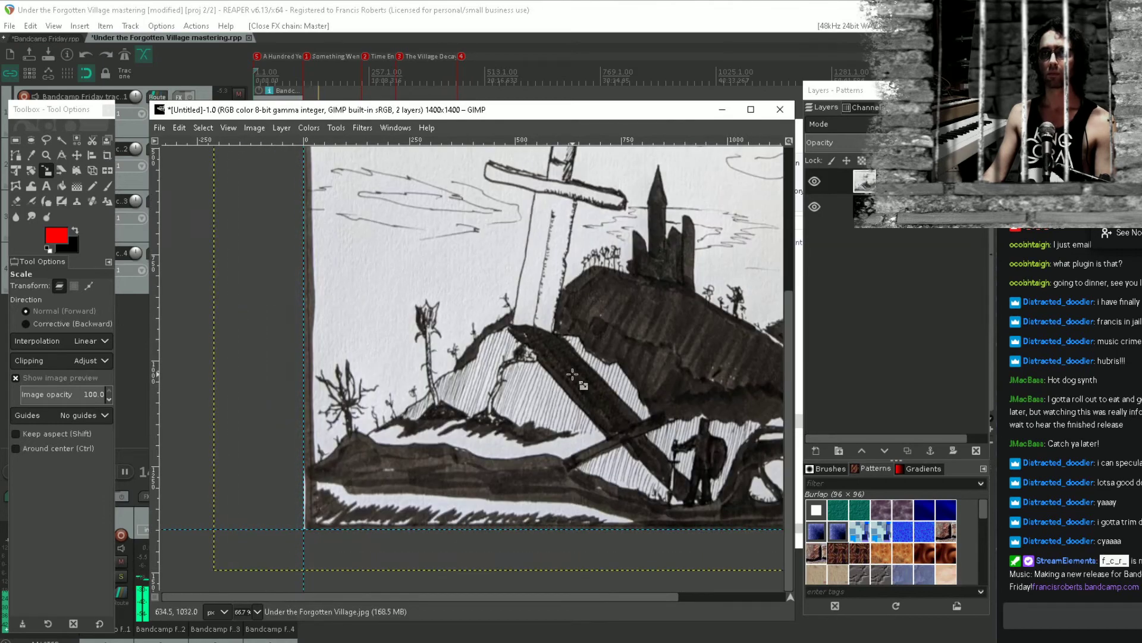
# Shrink the drawing layer to about 1620 × 1513 px so its whole hand-drawn frame lies inside the guides
pyautogui.scroll(-3, 578, 378)
pyautogui.scroll(2, 446, 365)
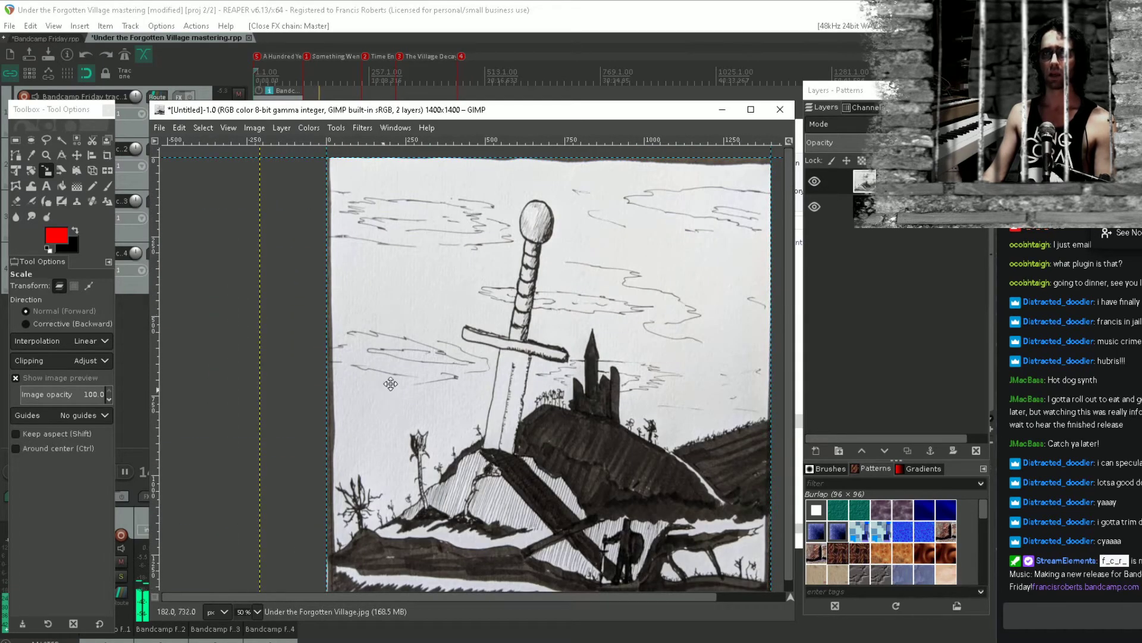
pyautogui.scroll(-4, 305, 515)
pyautogui.moveTo(312, 467); pyautogui.dragTo(331, 446)
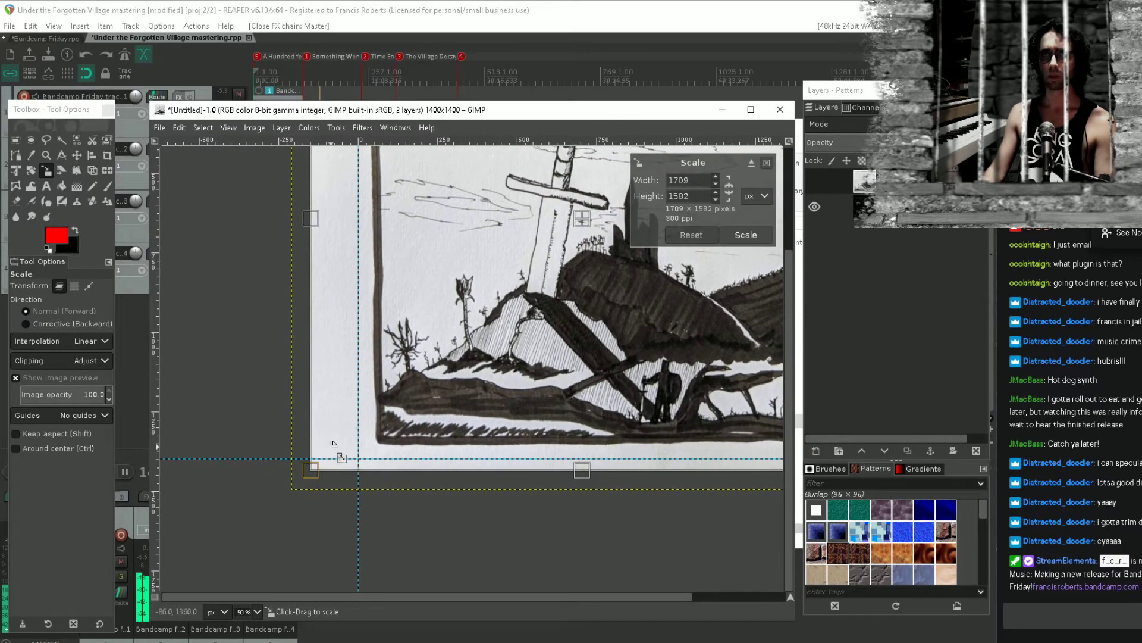
pyautogui.moveTo(616, 205); pyautogui.dragTo(291, 443)
pyautogui.moveTo(482, 244); pyautogui.dragTo(467, 253)
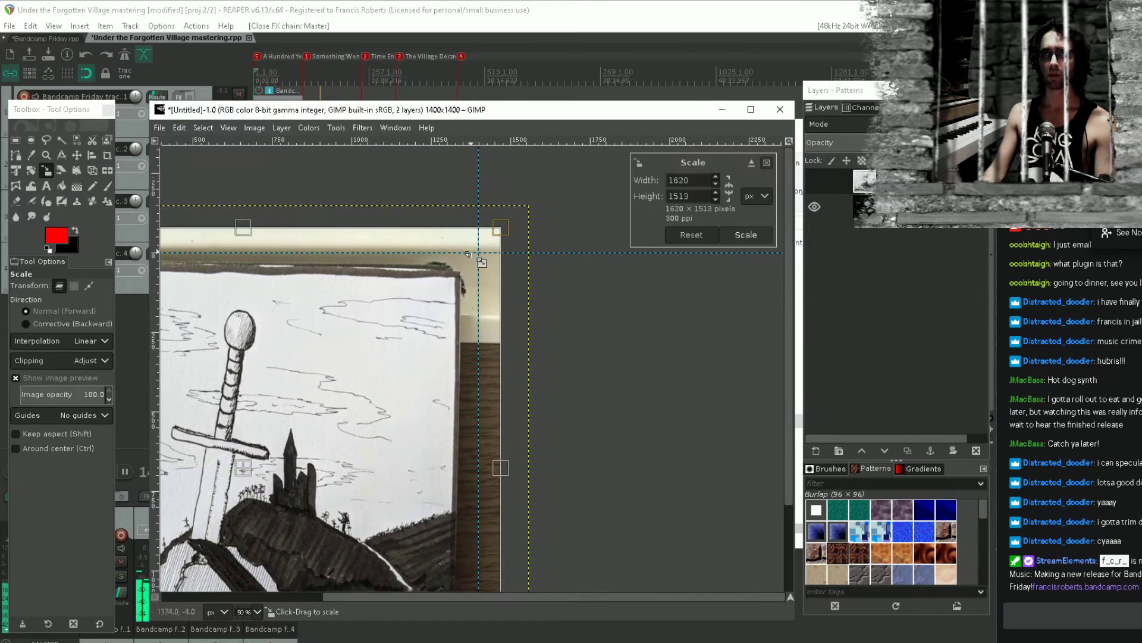
pyautogui.click(737, 237)
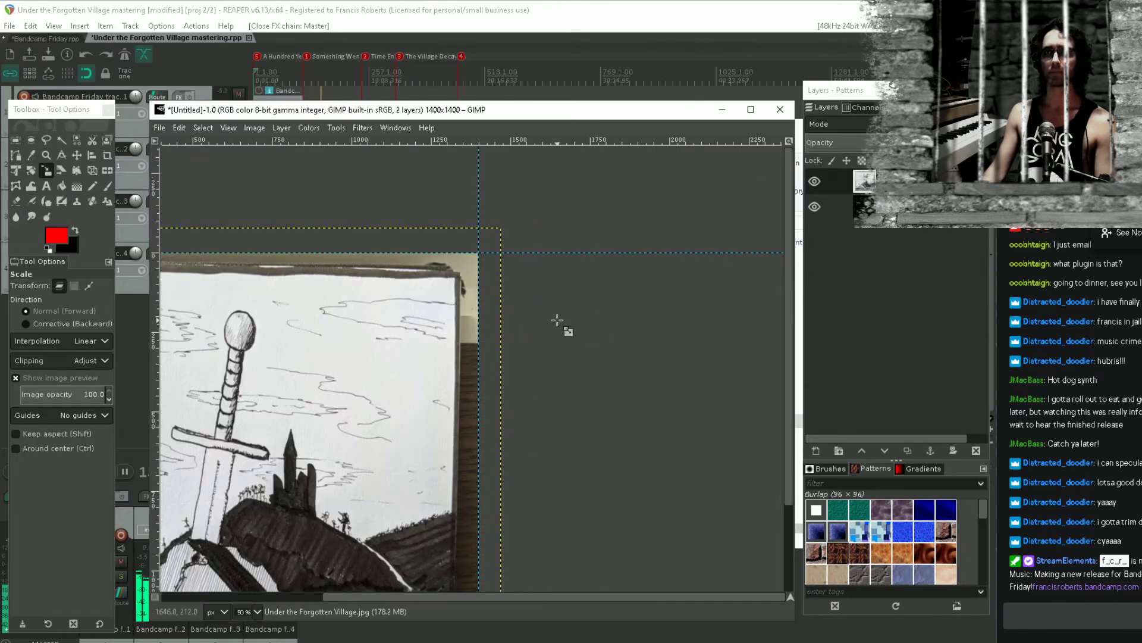
# Try to cut away the part of the drawing layer beyond the canvas's left edge with a tall rectangular selection
pyautogui.press('-')
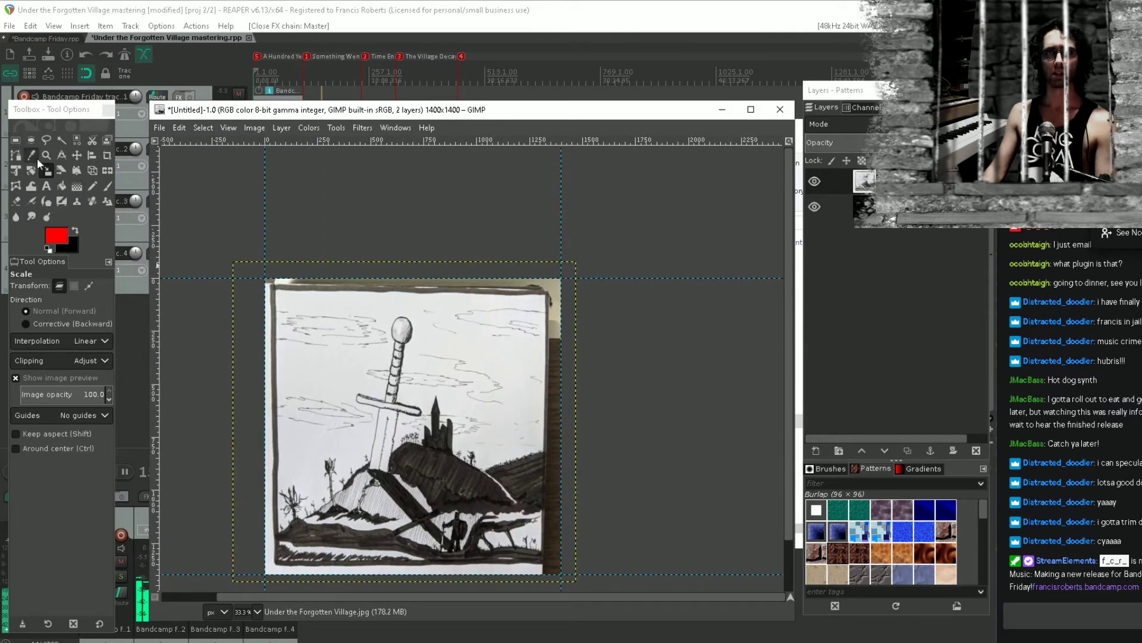
pyautogui.click(16, 140)
pyautogui.moveTo(213, 229); pyautogui.dragTo(262, 621)
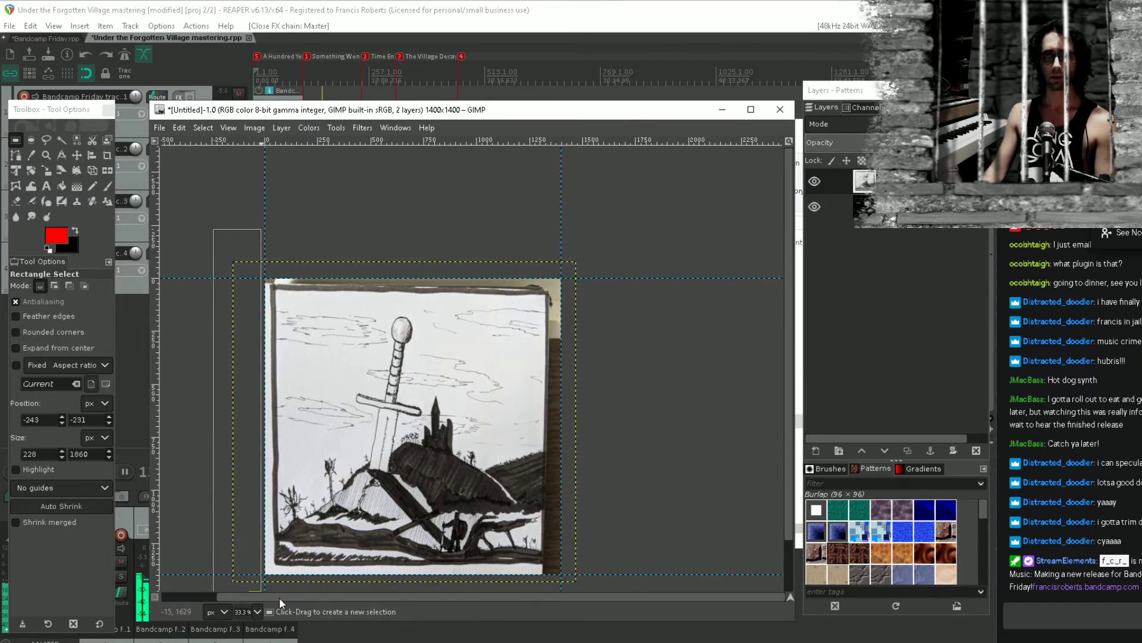
pyautogui.hotkey('ctrl', 'x')
pyautogui.hotkey('ctrl', 'v')
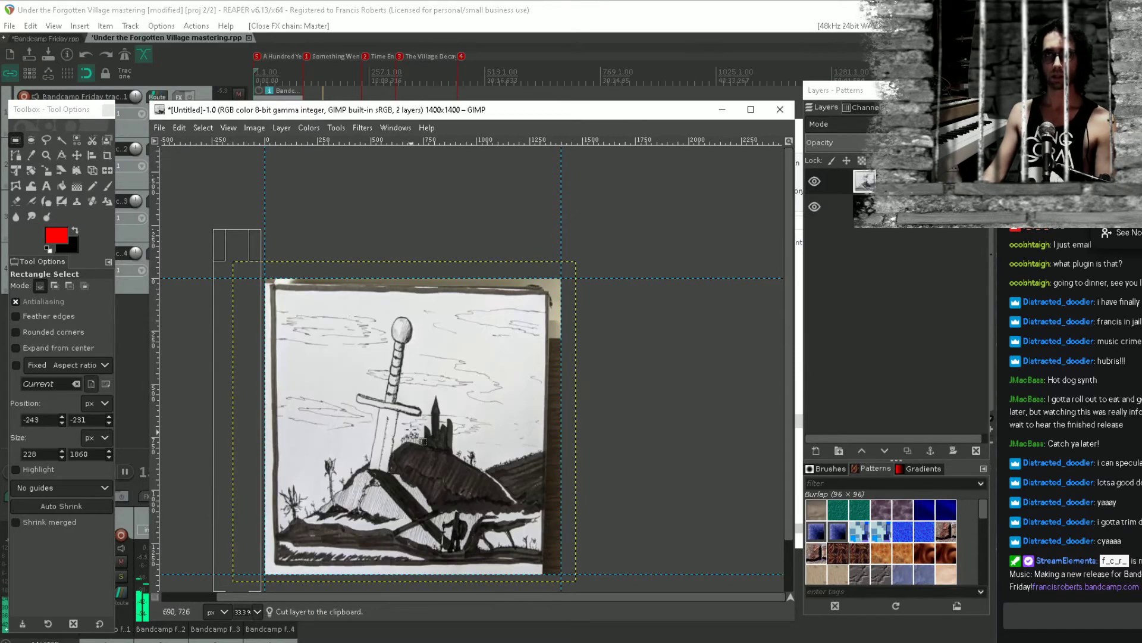
pyautogui.press('ctrl')
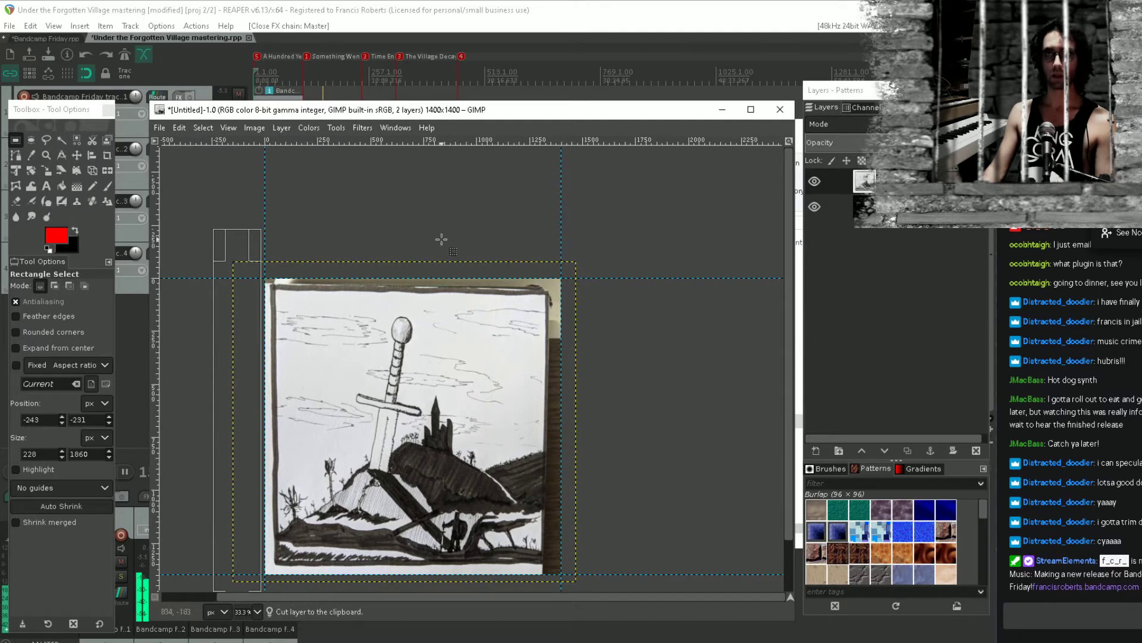
pyautogui.click(645, 207)
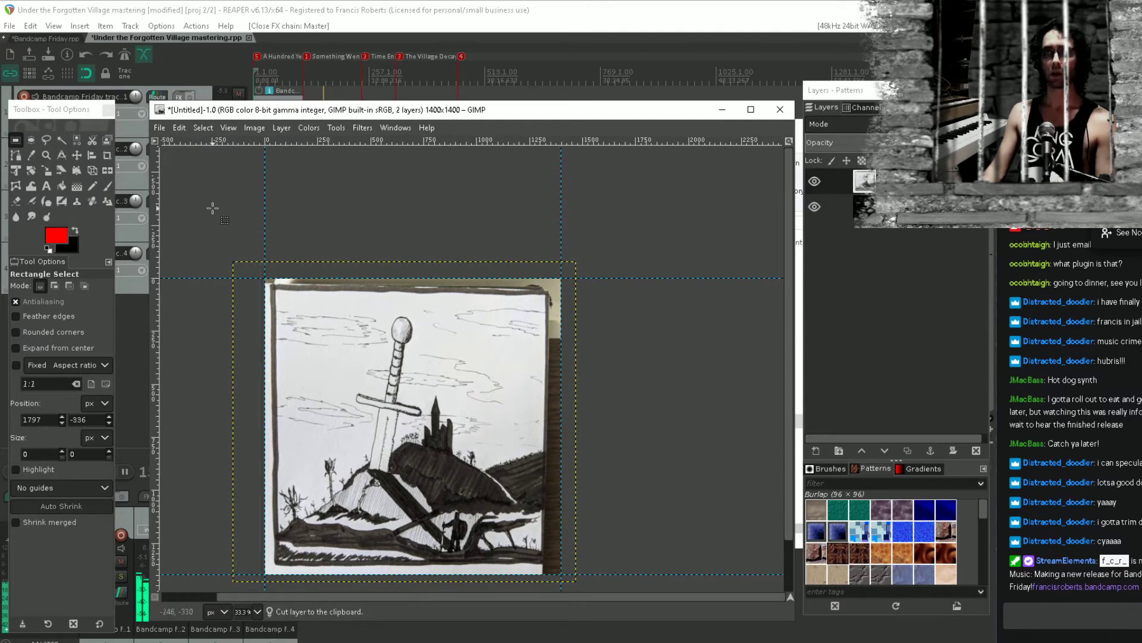
pyautogui.moveTo(213, 207); pyautogui.dragTo(258, 591)
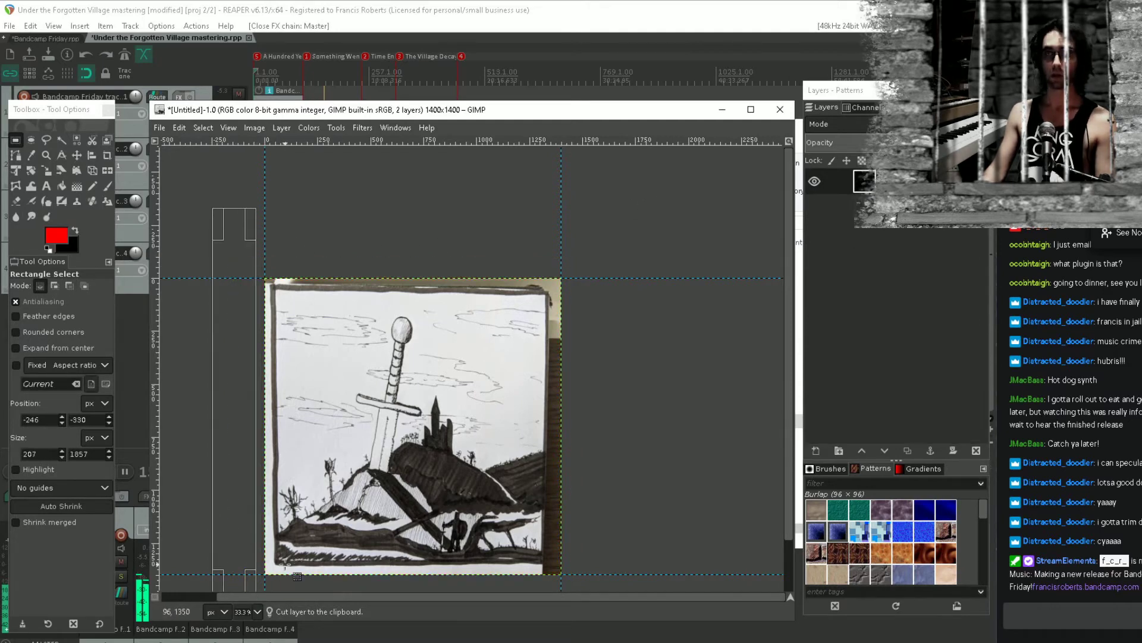
pyautogui.hotkey('ctrl', 'z')
pyautogui.click(340, 225)
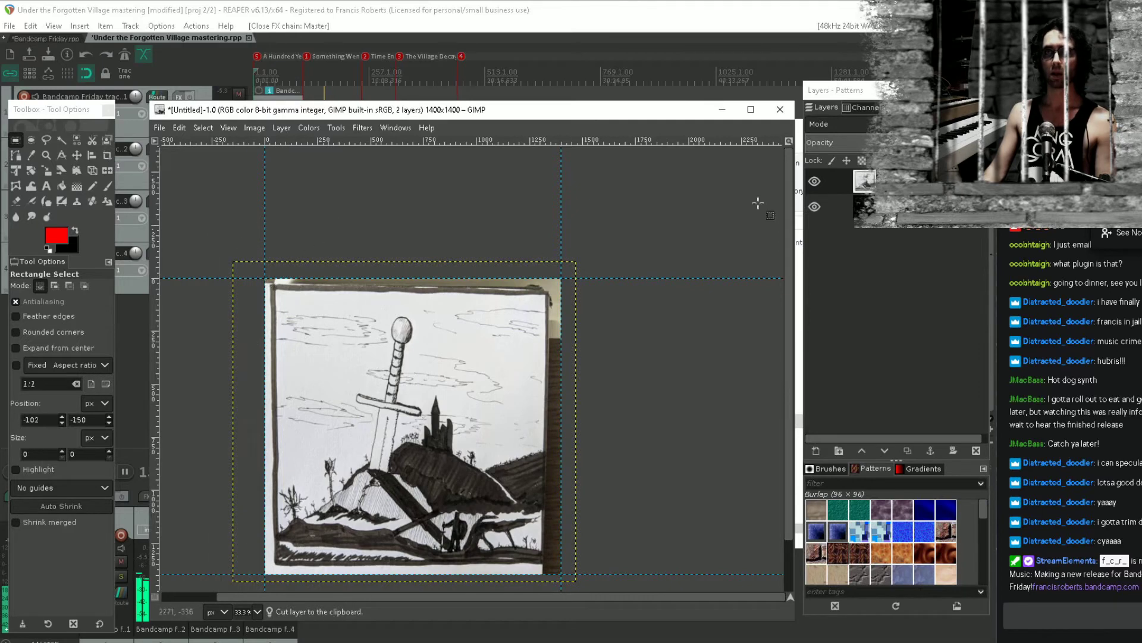
# Cut the whole drawing layer to the clipboard, with no selection active
pyautogui.rightClick(913, 182)
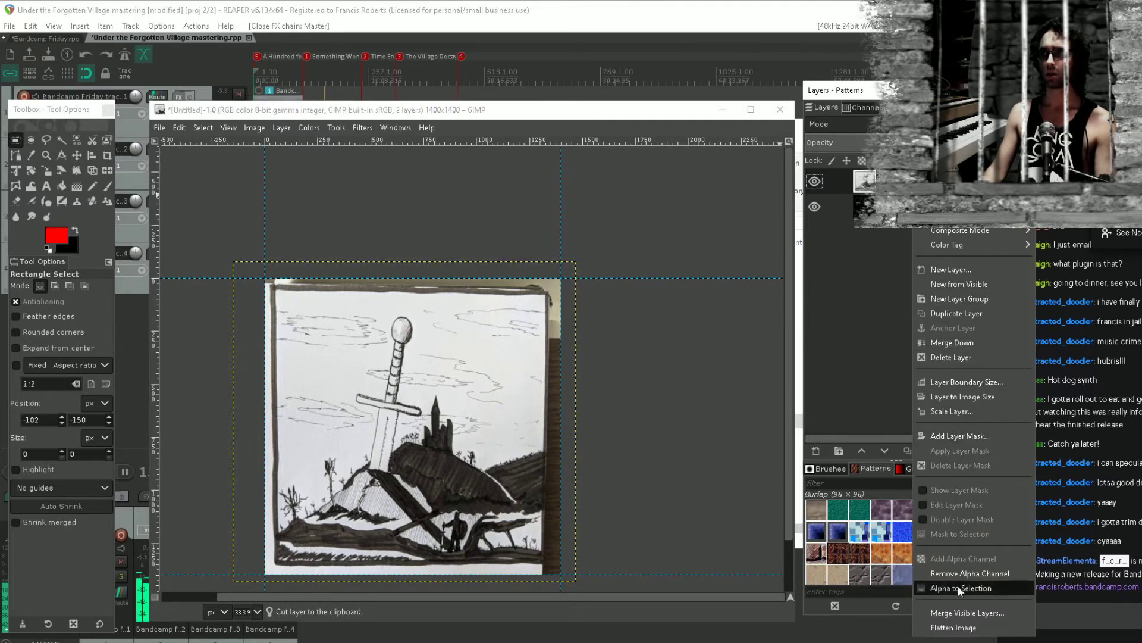
pyautogui.click(439, 384)
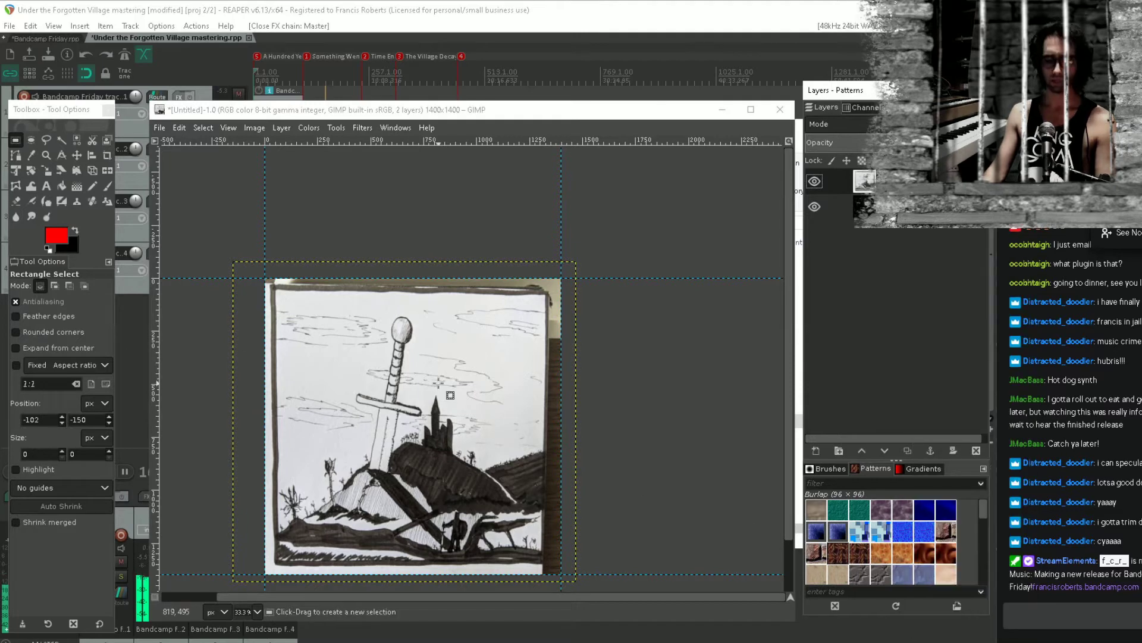
pyautogui.hotkey('ctrl', 'x')
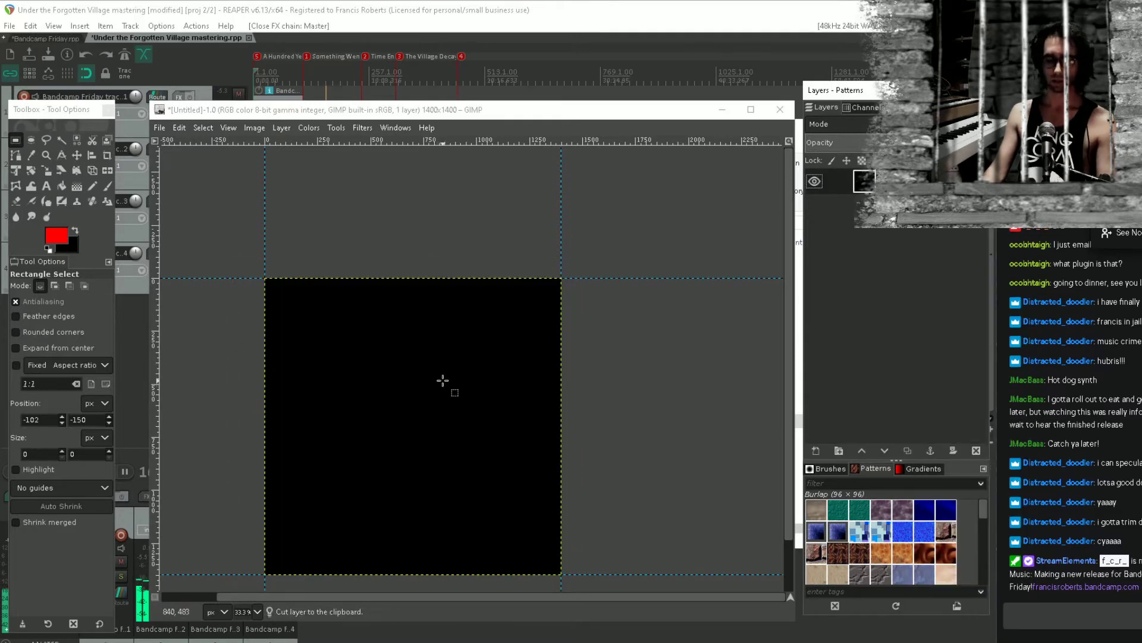
# Paste the cut drawing back into the image and turn the floating selection into a new layer
pyautogui.hotkey('ctrl', 'v')
pyautogui.rightClick(904, 229)
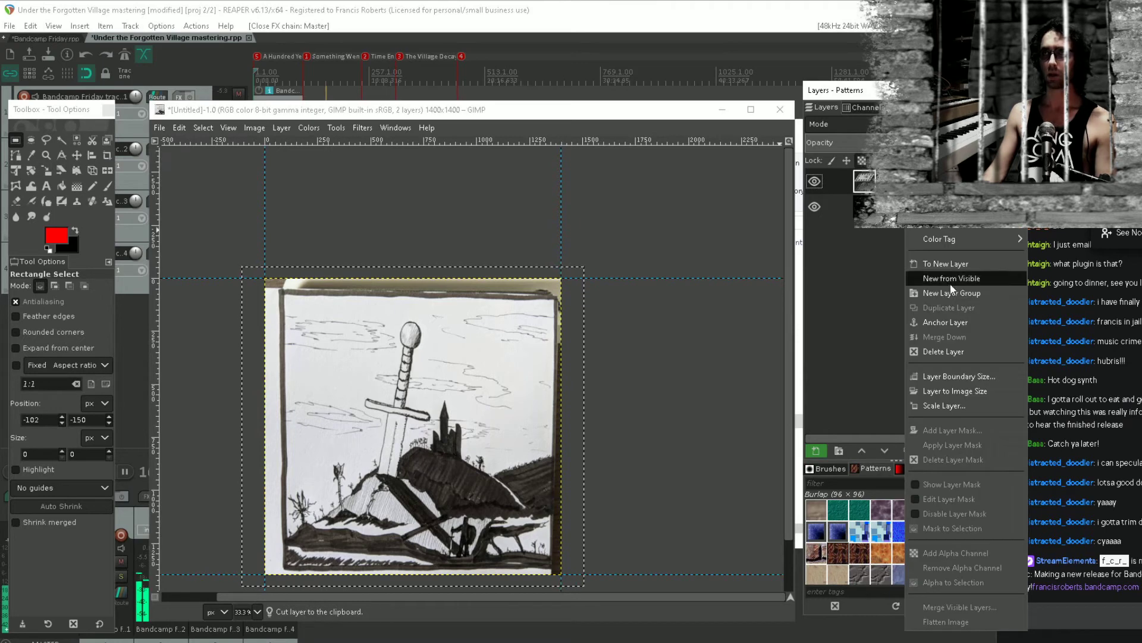
pyautogui.click(996, 264)
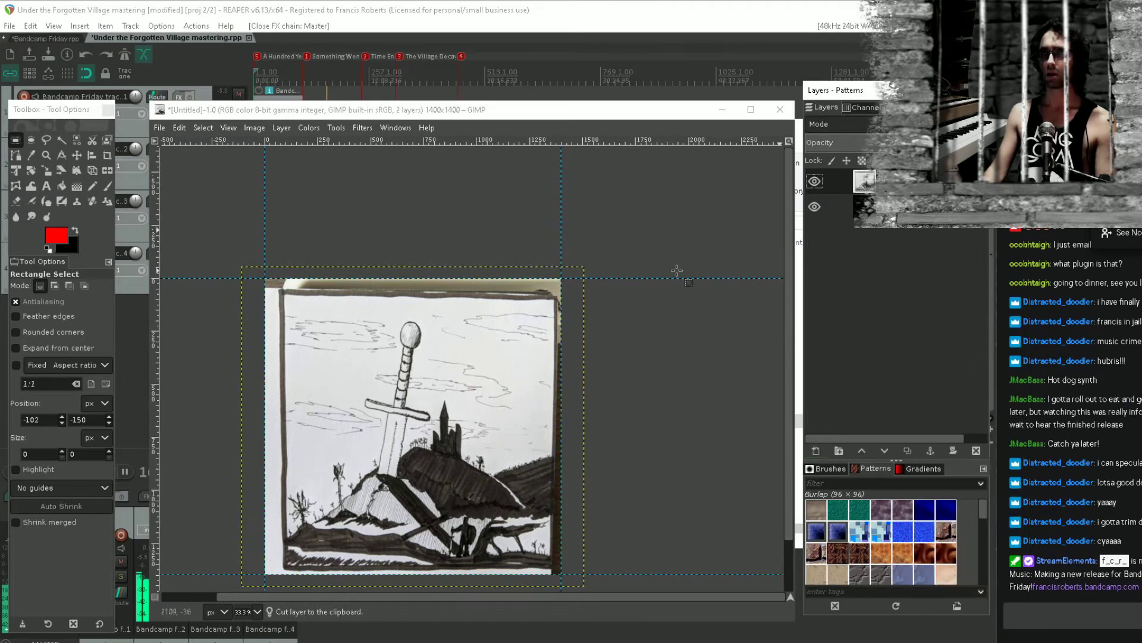
# Try to cut away the drawing's paper margin at the canvas's left edge with tall rectangular selections
pyautogui.moveTo(231, 235); pyautogui.dragTo(278, 588)
pyautogui.hotkey('ctrl', 'x')
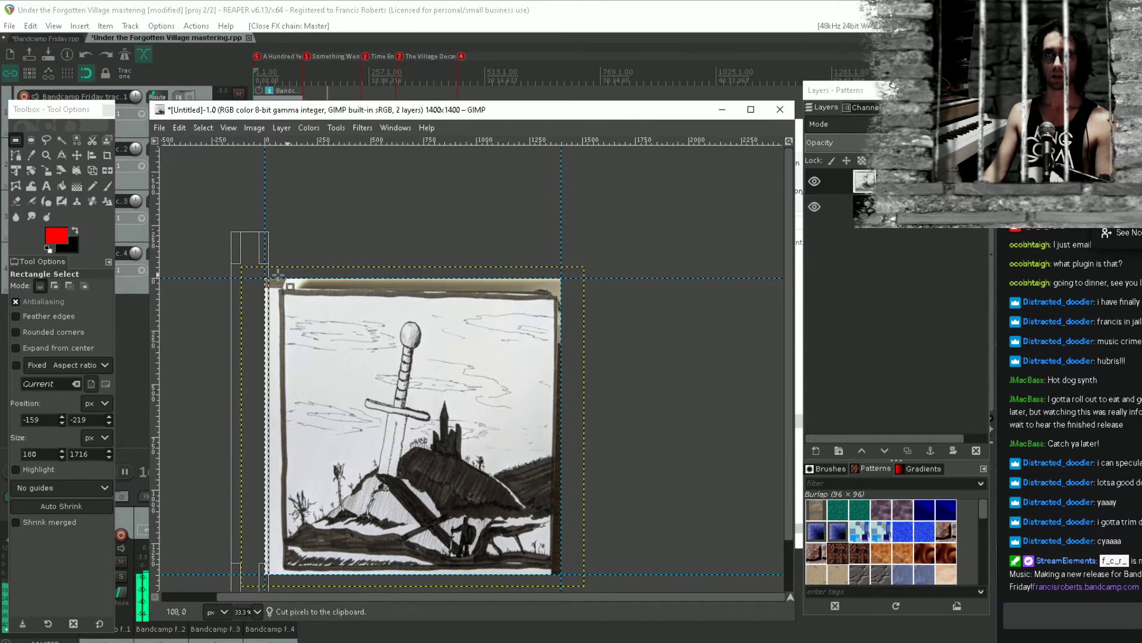
pyautogui.moveTo(203, 213); pyautogui.dragTo(264, 623)
pyautogui.hotkey('ctrl', 'x')
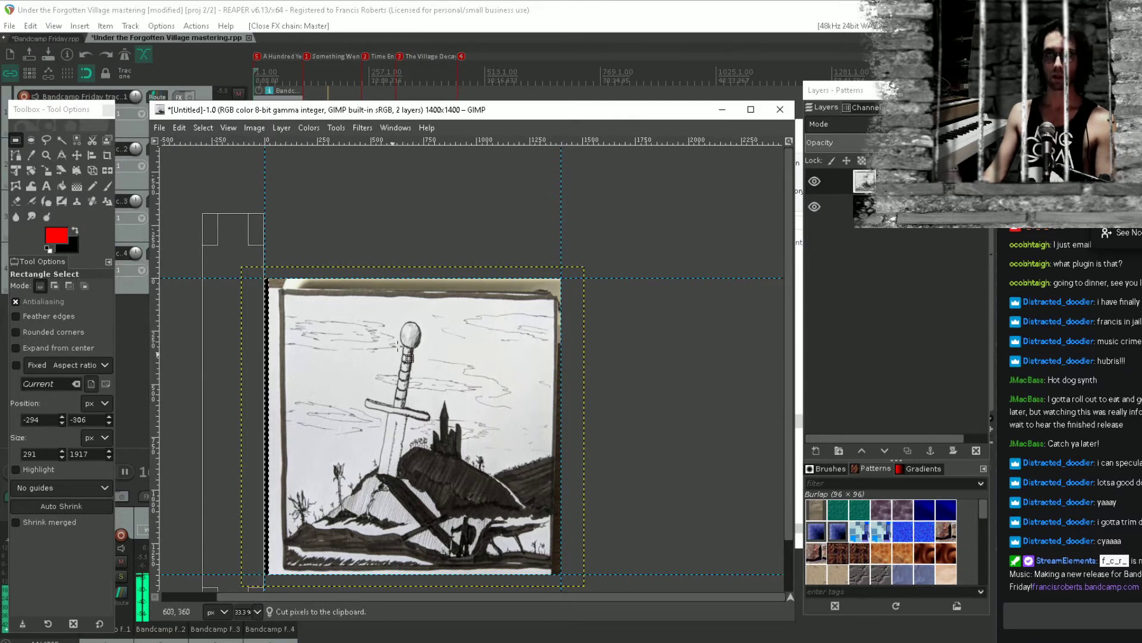
pyautogui.hotkey('ctrl', 'z')
# Copy the blank paper strip along the canvas's left edge with a selection about 408 × 1911 px and paste it as a new layer
pyautogui.moveTo(189, 194); pyautogui.dragTo(275, 598)
pyautogui.hotkey('ctrl', 'c')
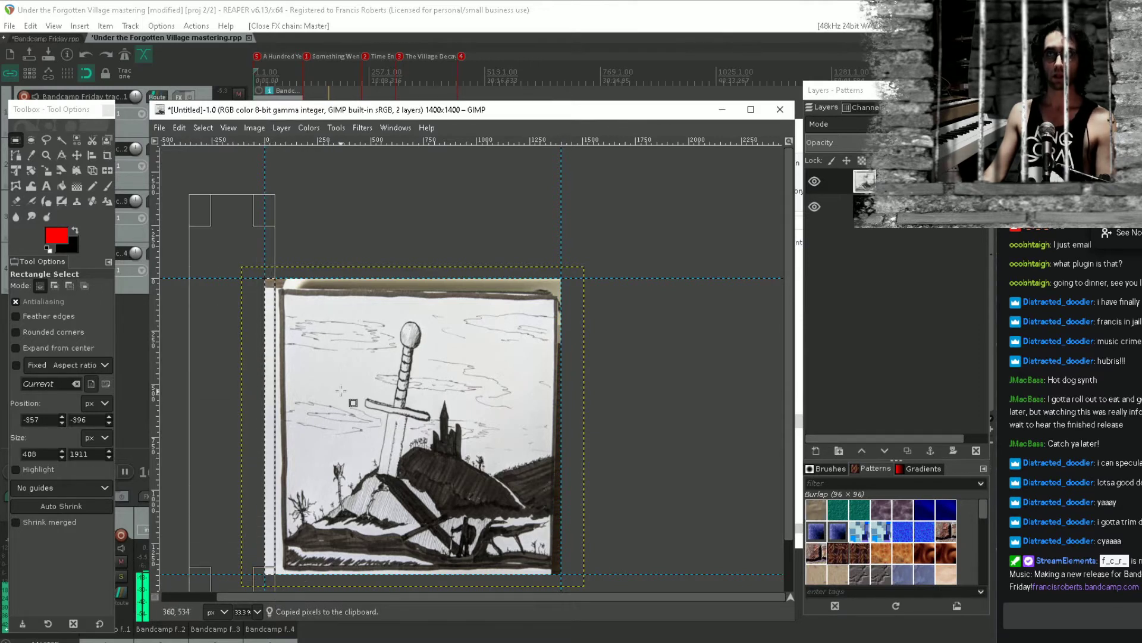
pyautogui.hotkey('ctrl', 'v')
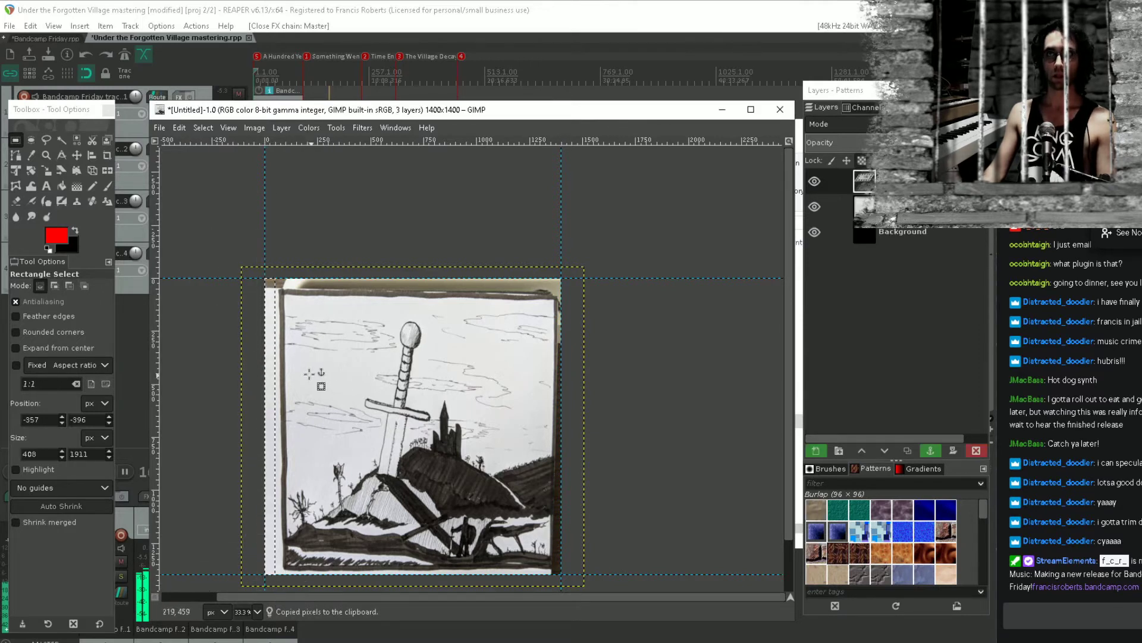
pyautogui.click(92, 155)
pyautogui.rightClick(904, 333)
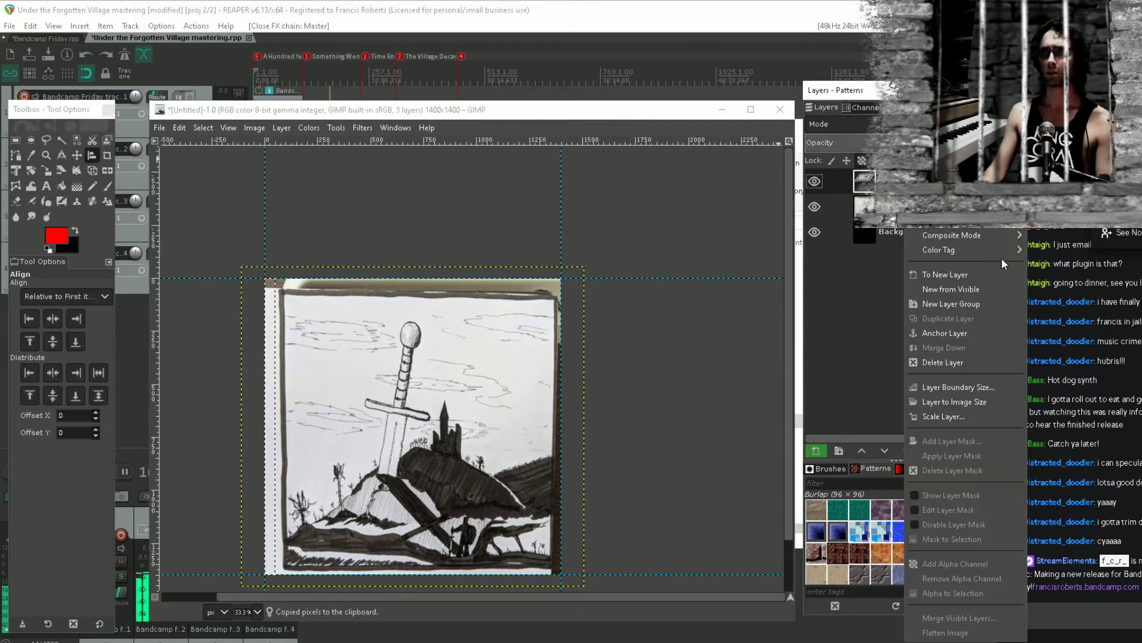
pyautogui.click(987, 270)
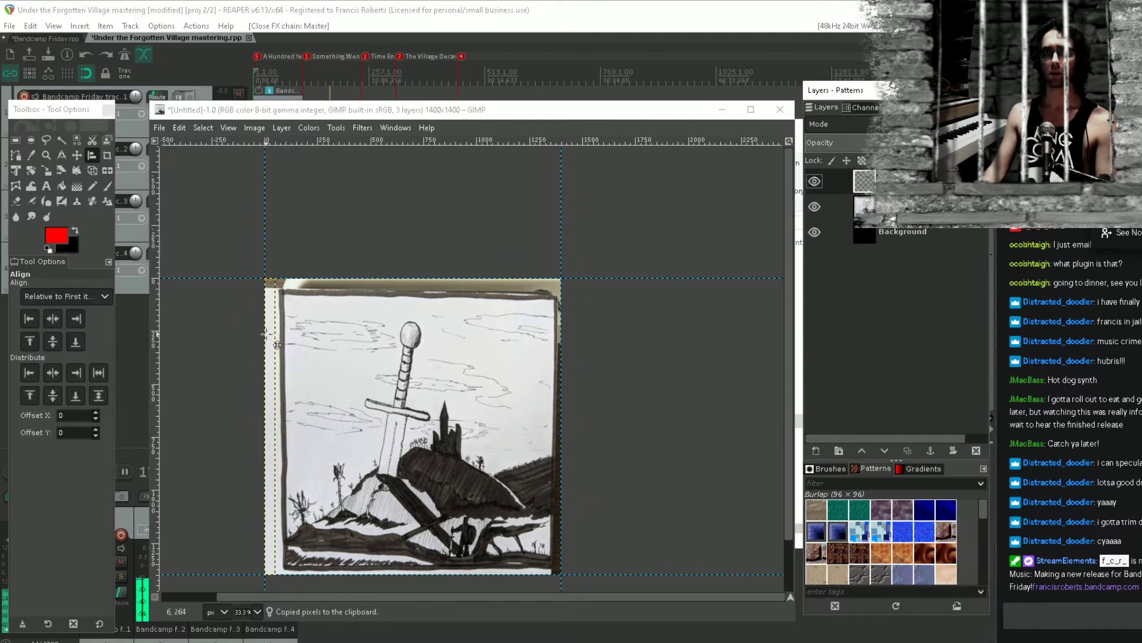
# Move the pasted paper strip up off the canvas's left edge and rotate its layer 90° clockwise
pyautogui.click(79, 155)
pyautogui.click(896, 182)
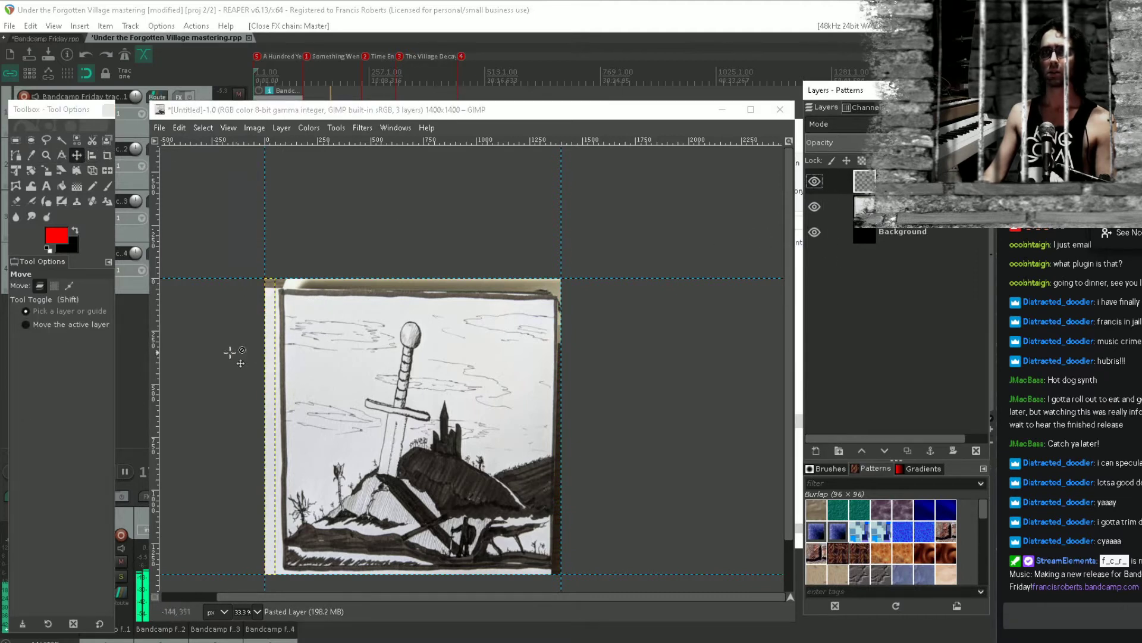
pyautogui.moveTo(274, 376); pyautogui.dragTo(373, 234)
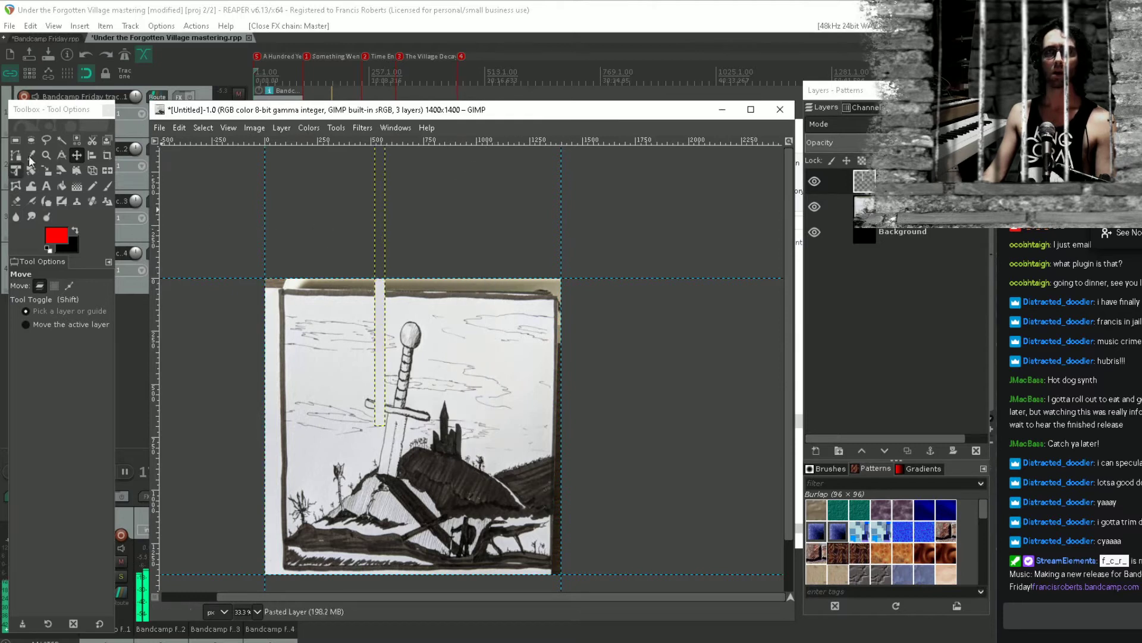
pyautogui.click(280, 128)
pyautogui.moveTo(353, 303)
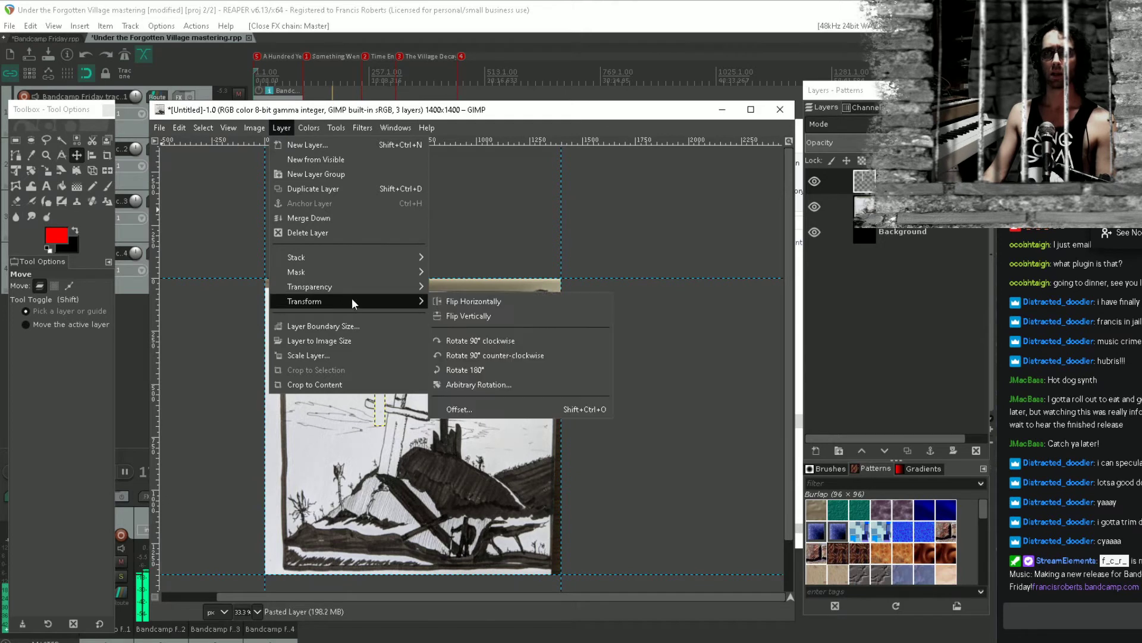
pyautogui.click(505, 341)
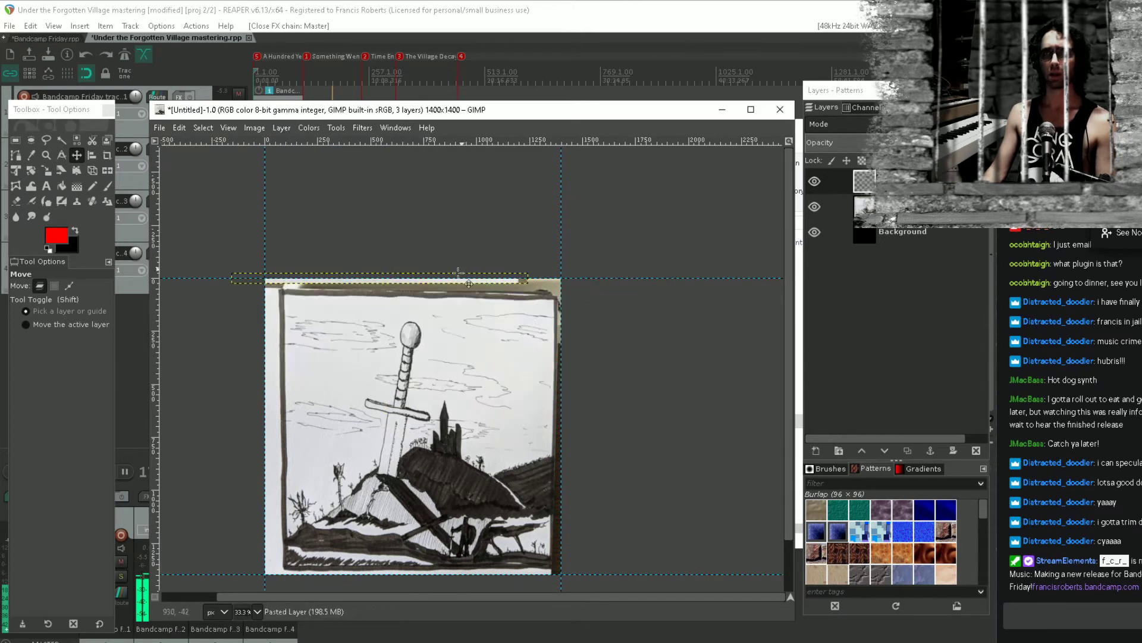
# Position the horizontal paper strip along the canvas's top edge, starting at the left guide
pyautogui.moveTo(268, 278)
pyautogui.mouseDown()
pyautogui.moveTo(247, 277)
pyautogui.moveTo(262, 293)
pyautogui.moveTo(277, 258)
pyautogui.moveTo(265, 291)
pyautogui.moveTo(285, 290)
pyautogui.mouseUp()
pyautogui.scroll(3, 411, 229)
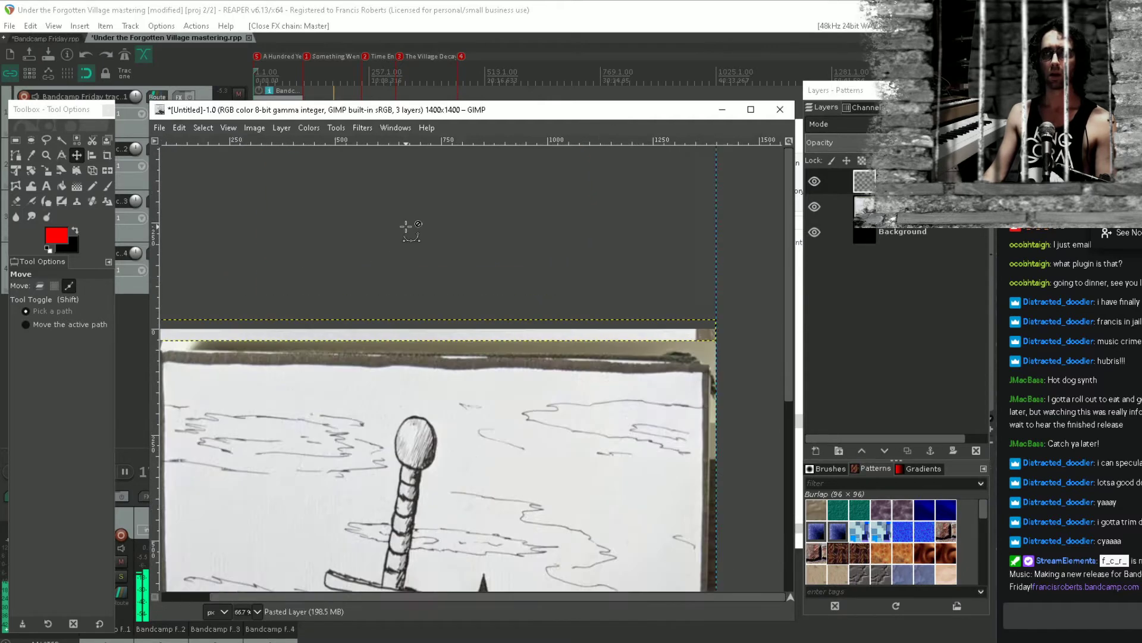
pyautogui.scroll(-1, 431, 245)
pyautogui.moveTo(444, 254); pyautogui.dragTo(537, 253)
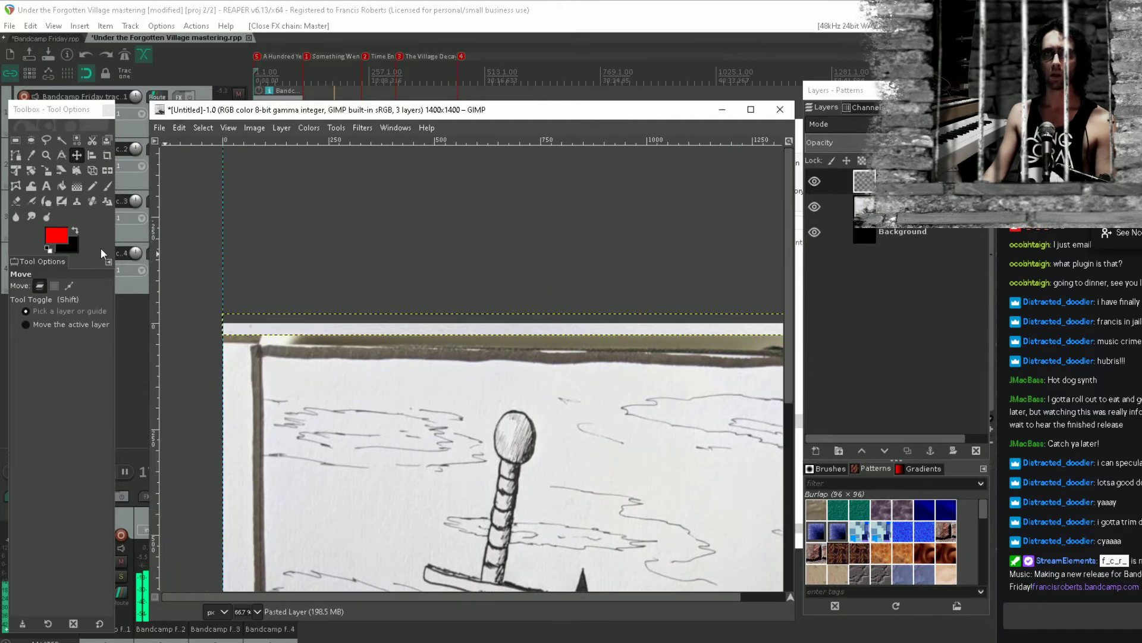
# Scale the top paper strip to 1519 × 102 px so it covers the dark gap above the drawn frame
pyautogui.click(46, 170)
pyautogui.hscroll(5, 577, 323)
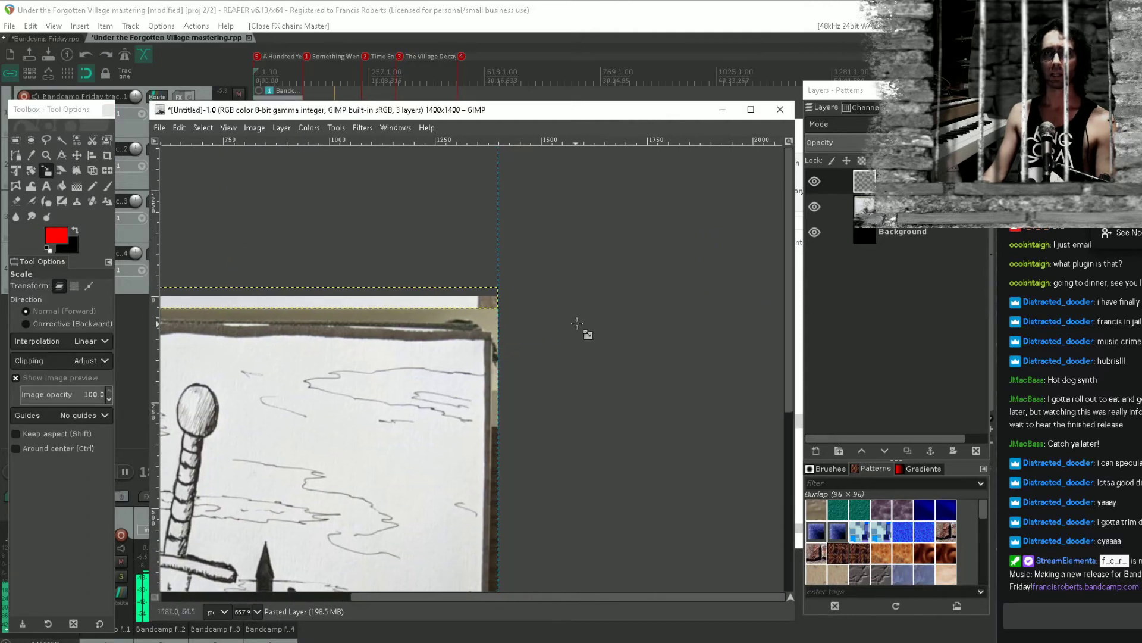
pyautogui.moveTo(497, 312); pyautogui.dragTo(548, 330)
pyautogui.scroll(-3, 409, 302)
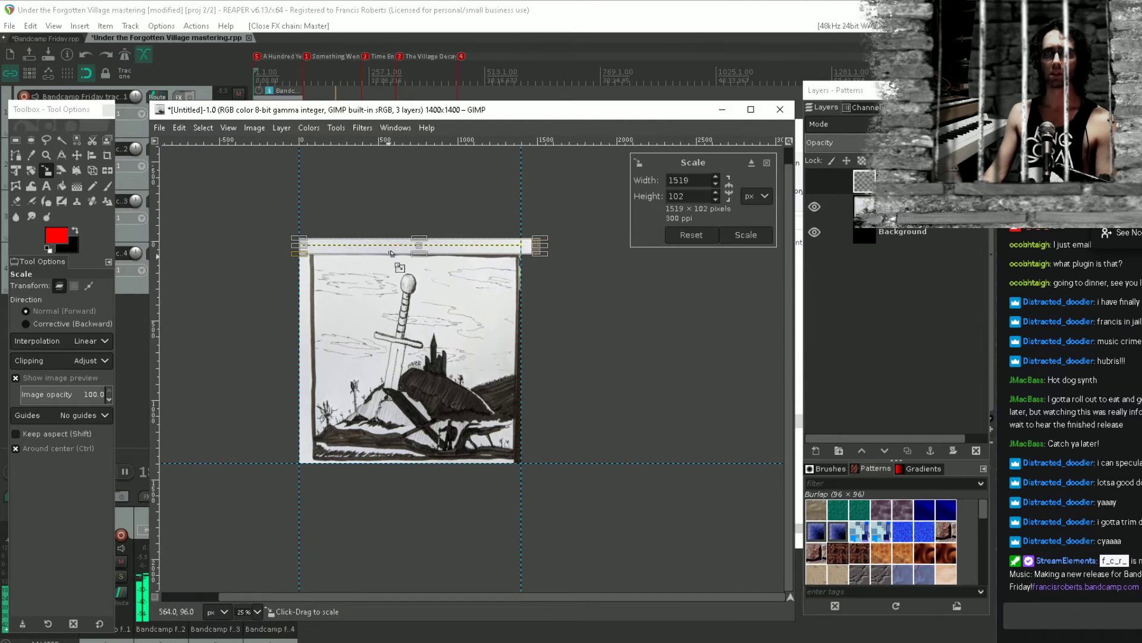
pyautogui.scroll(1, 391, 253)
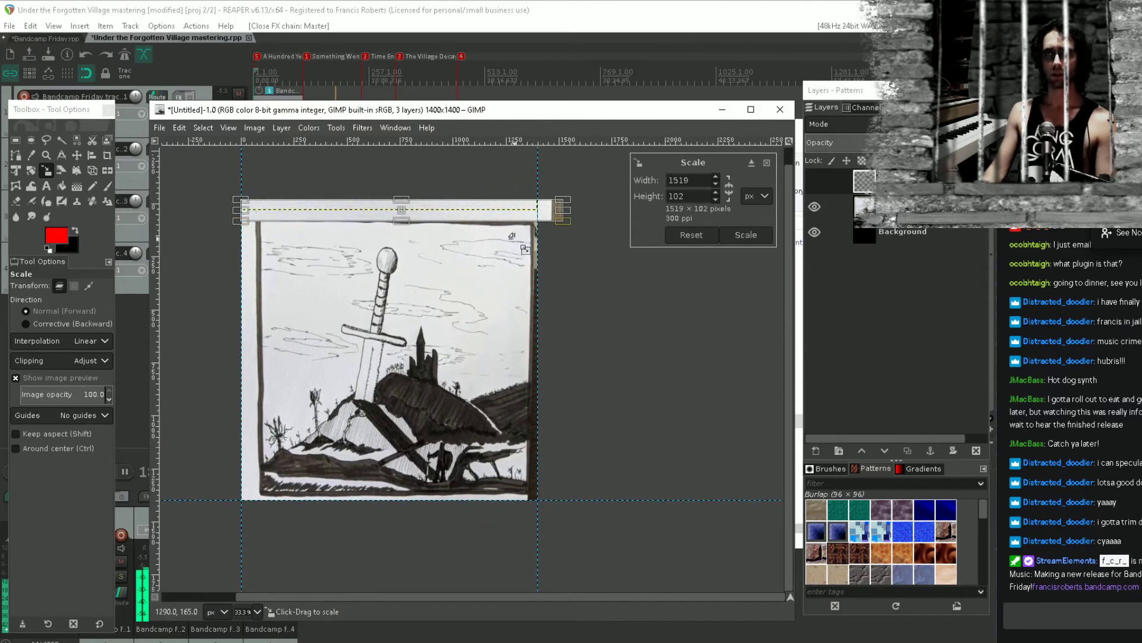
pyautogui.scroll(1, 528, 214)
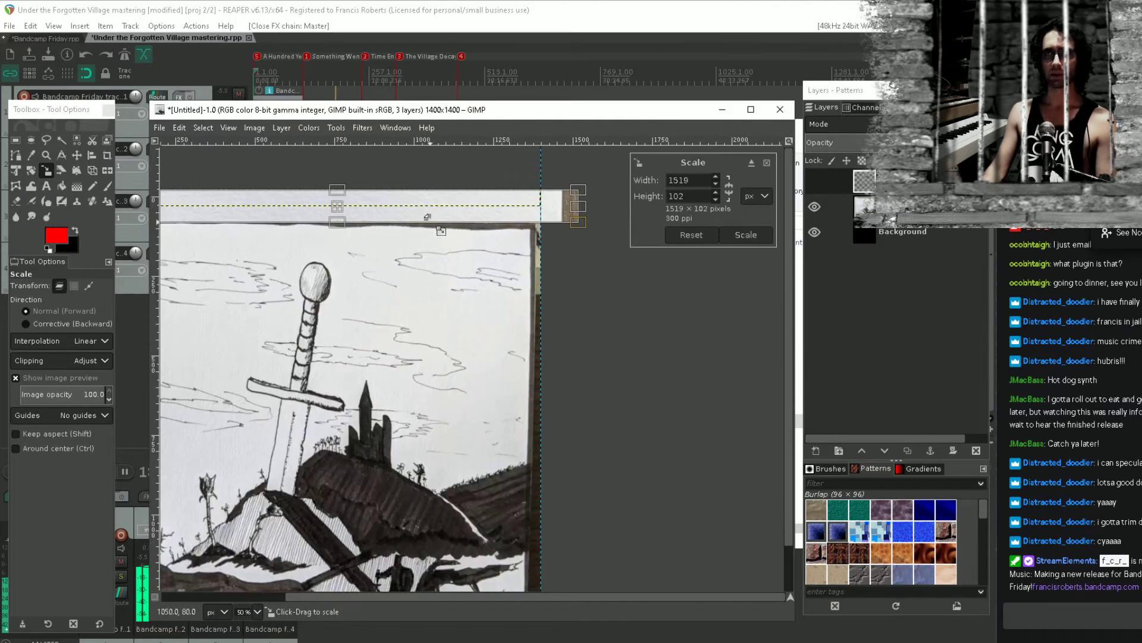
pyautogui.click(747, 236)
# Duplicate the scaled paper strip by copying it and pasting it as a new layer
pyautogui.hotkey('ctrl', 'c')
pyautogui.hotkey('ctrl', 'v')
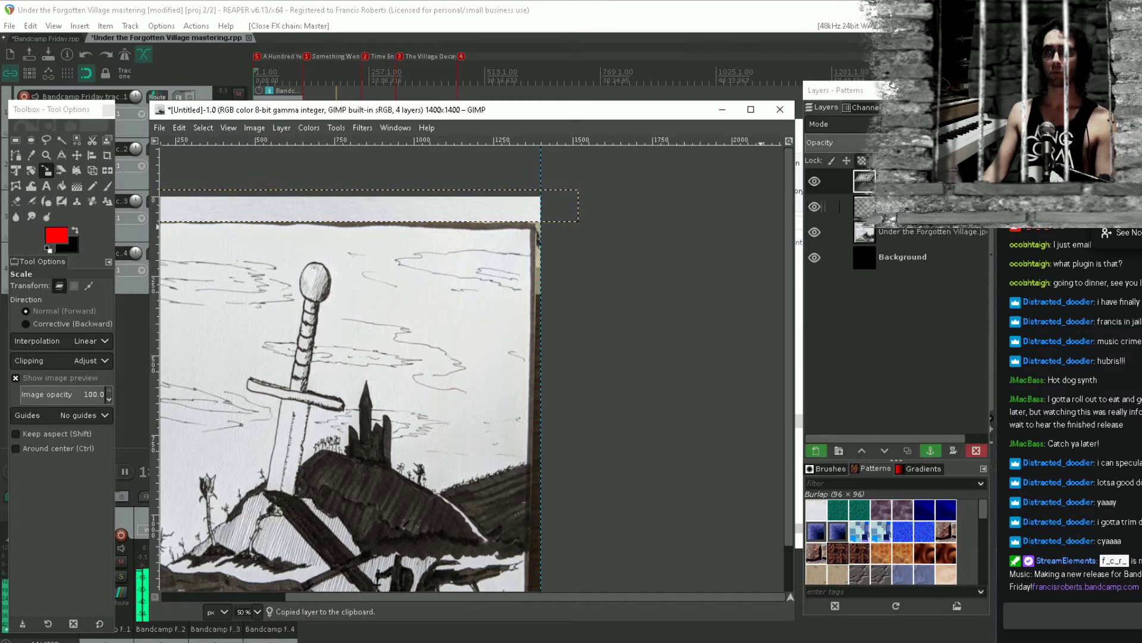
pyautogui.rightClick(902, 182)
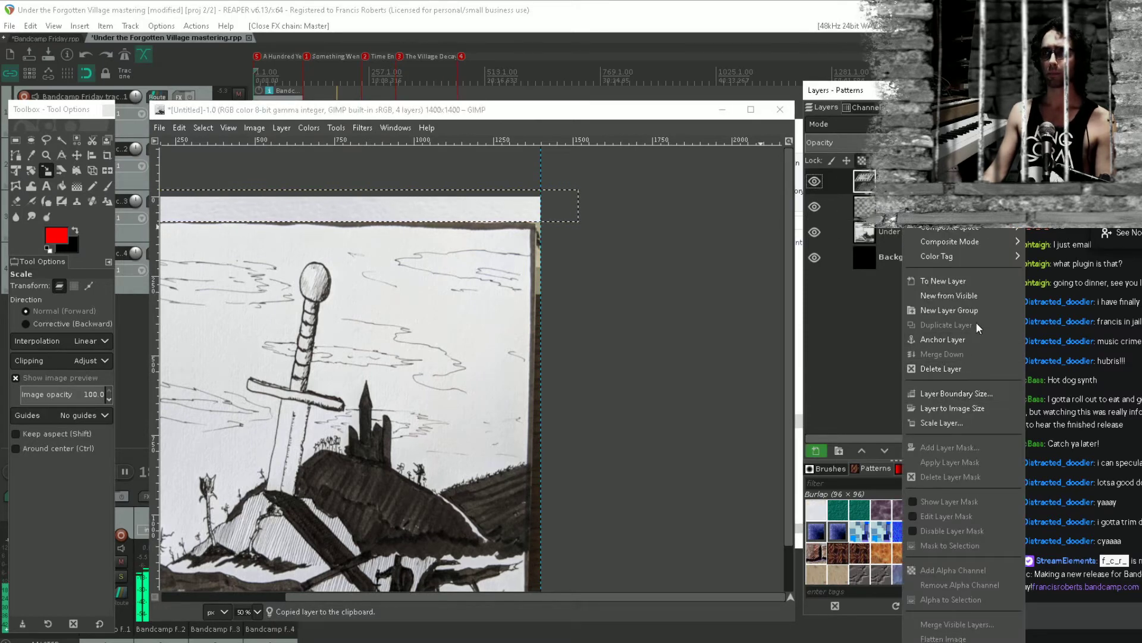
pyautogui.click(993, 280)
# Move the duplicated paper strip above the canvas and rotate it 90° clockwise
pyautogui.scroll(-2, 509, 292)
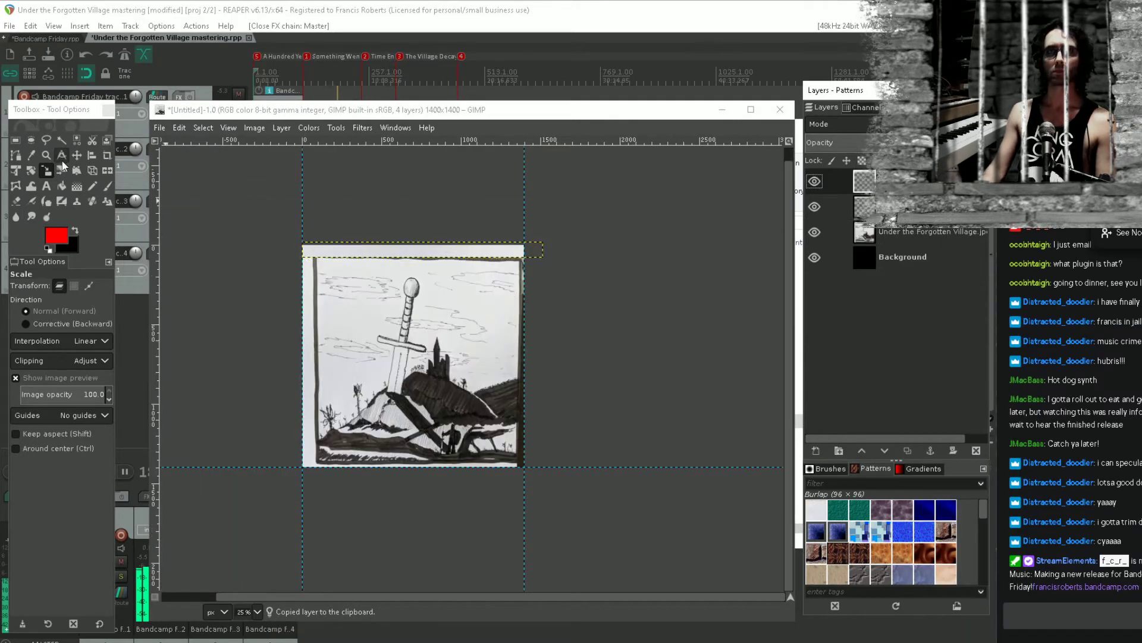
pyautogui.press('m')
pyautogui.moveTo(396, 259); pyautogui.dragTo(497, 241)
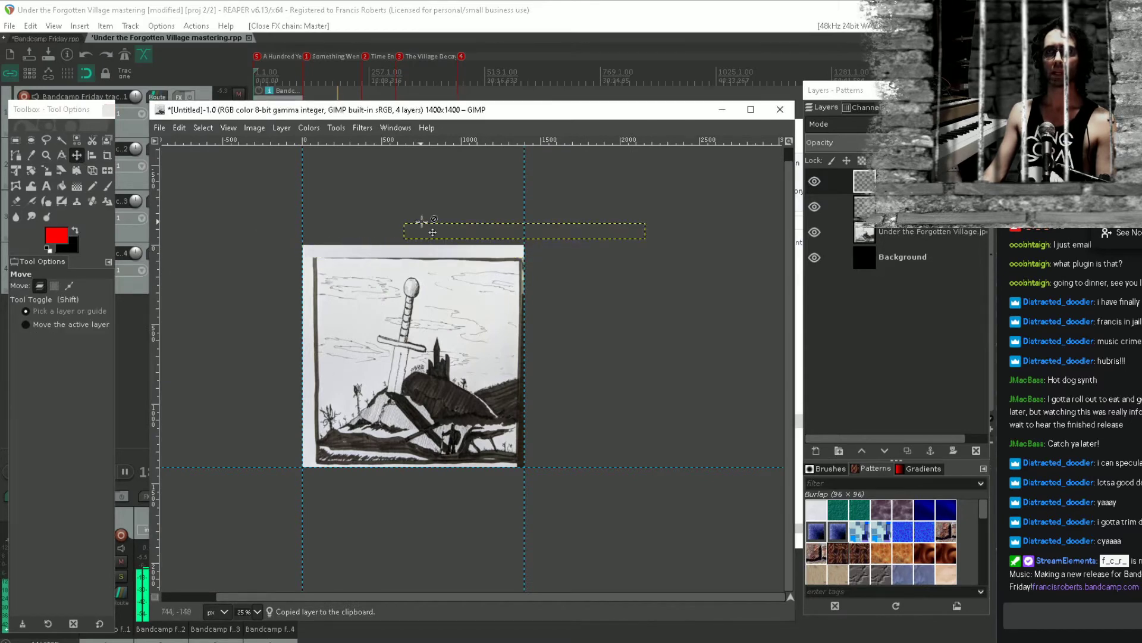
pyautogui.click(282, 127)
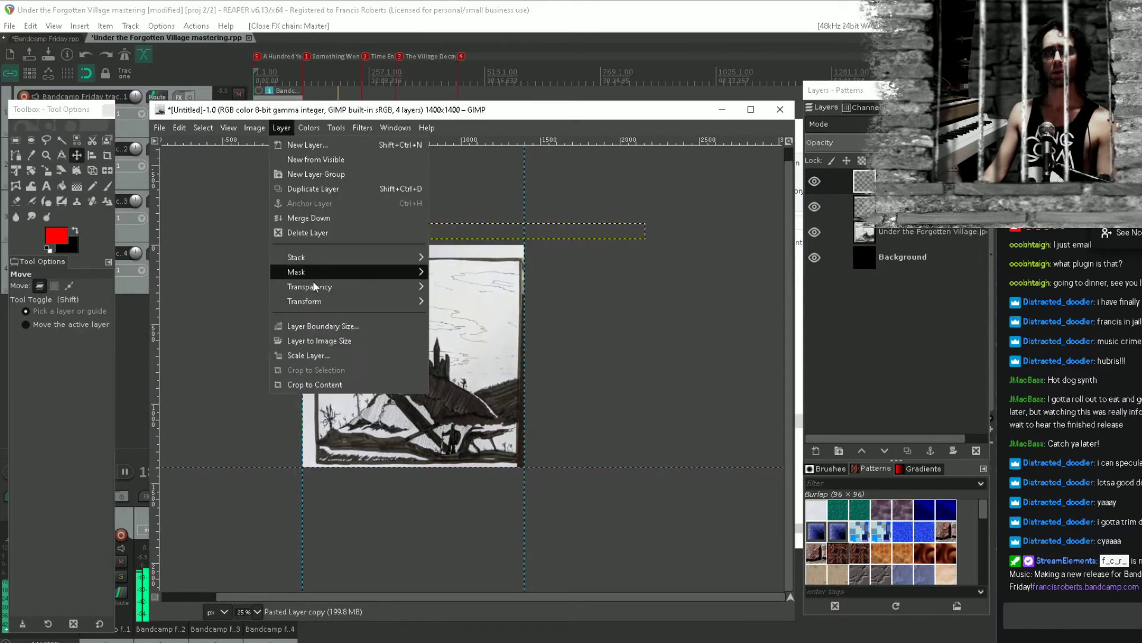
pyautogui.moveTo(351, 301)
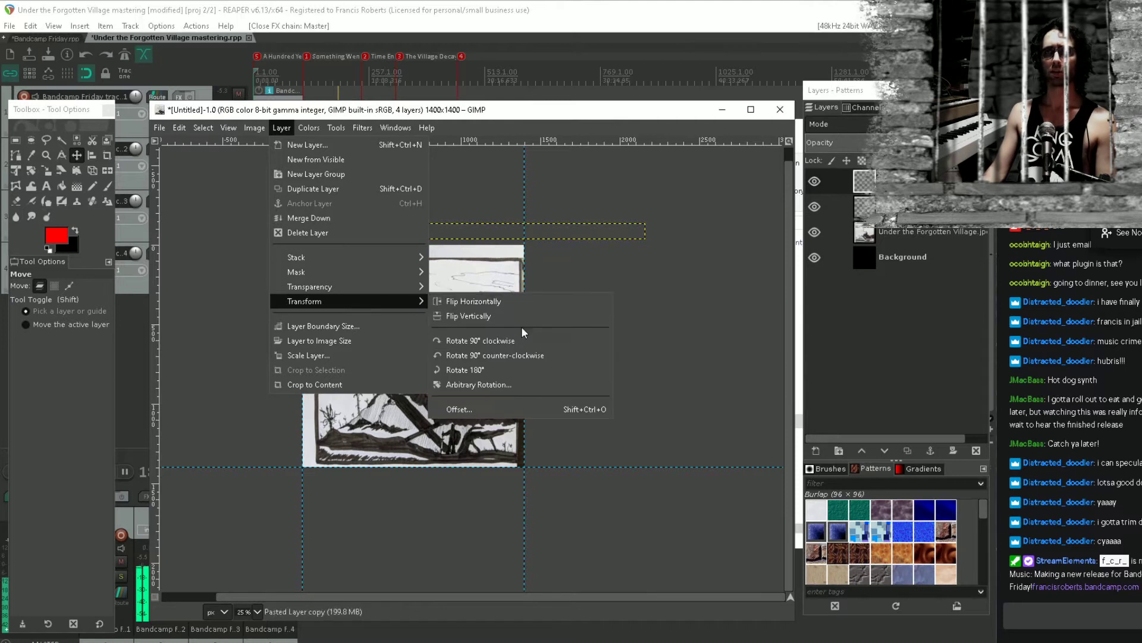
pyautogui.click(521, 340)
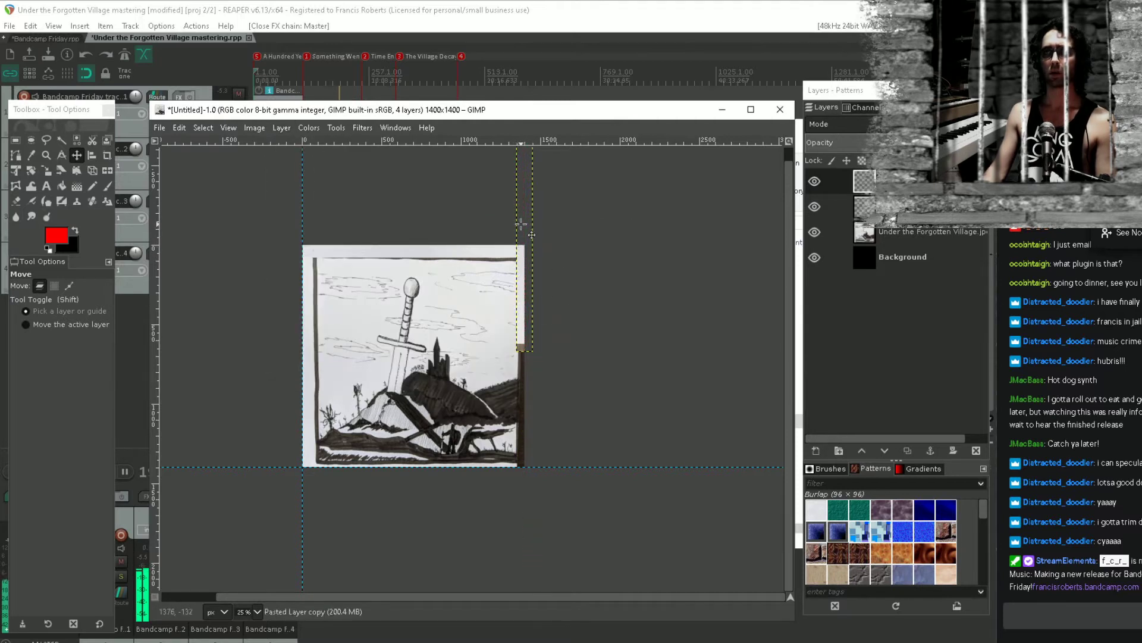
# Position the vertical paper strip along the canvas's right edge so it covers the dark border there over the full height
pyautogui.moveTo(520, 224); pyautogui.dragTo(529, 349)
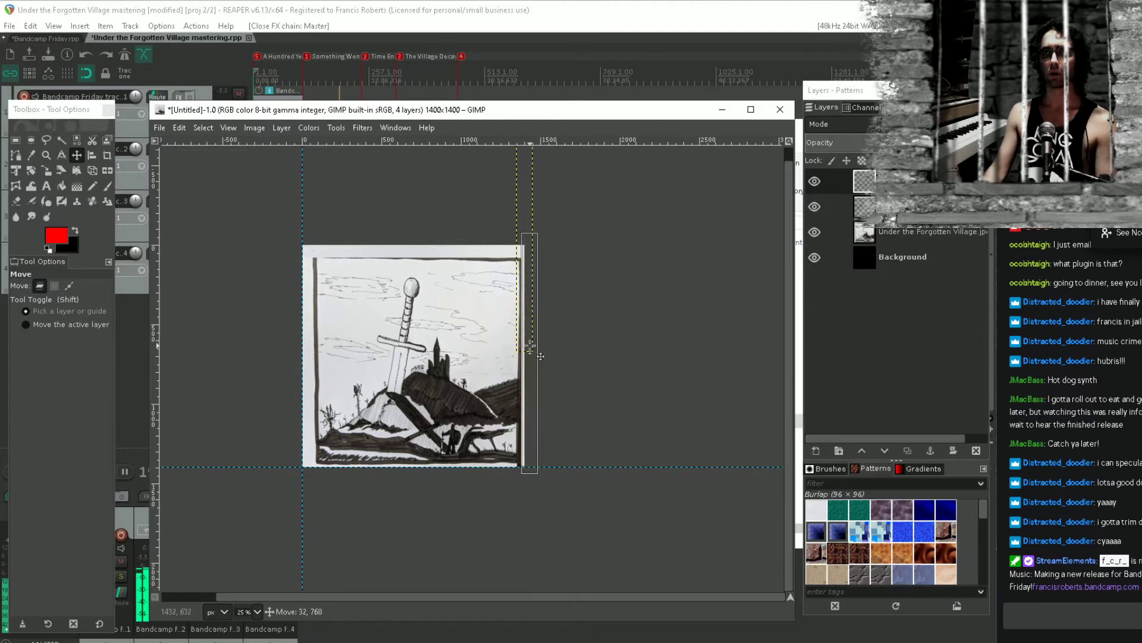
pyautogui.scroll(4, 527, 333)
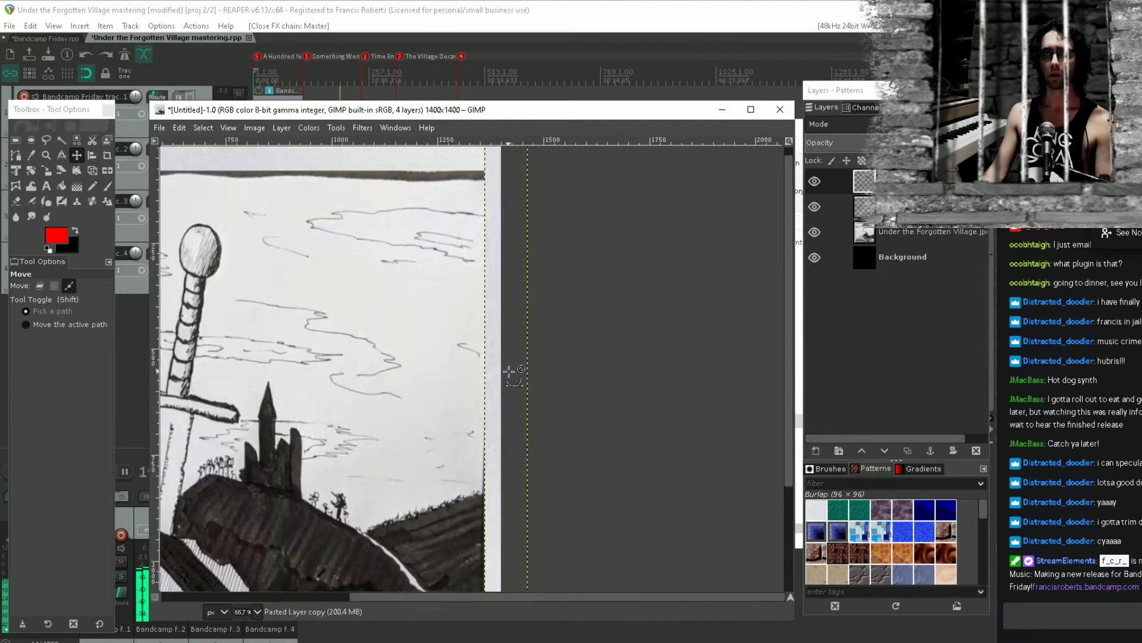
pyautogui.scroll(-2, 509, 372)
pyautogui.scroll(1, 512, 357)
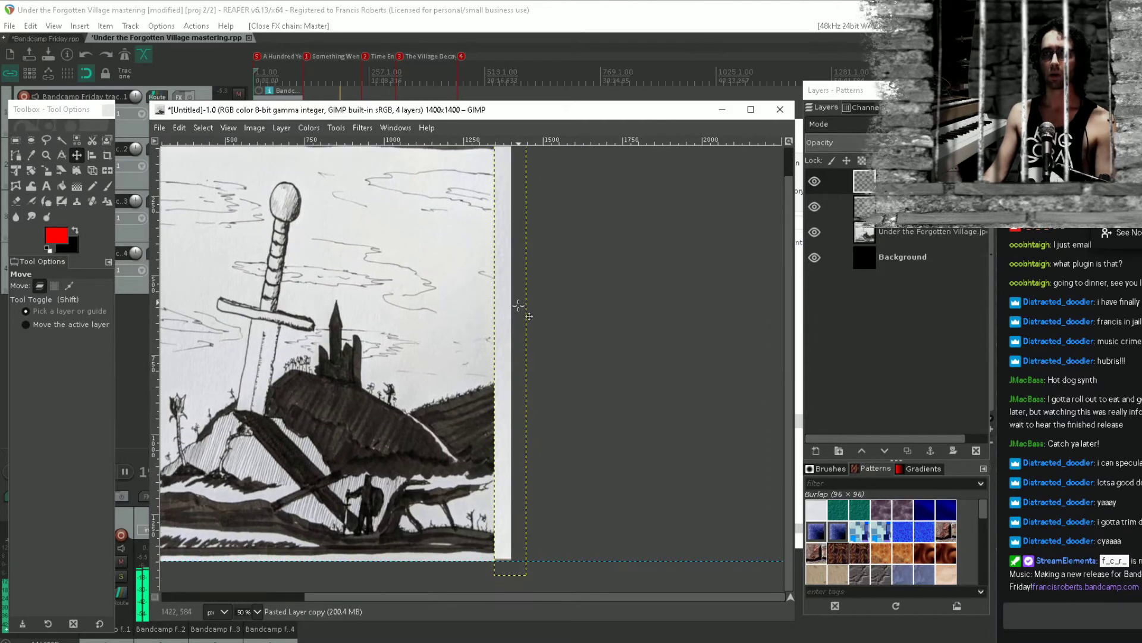
pyautogui.moveTo(517, 367); pyautogui.dragTo(517, 377)
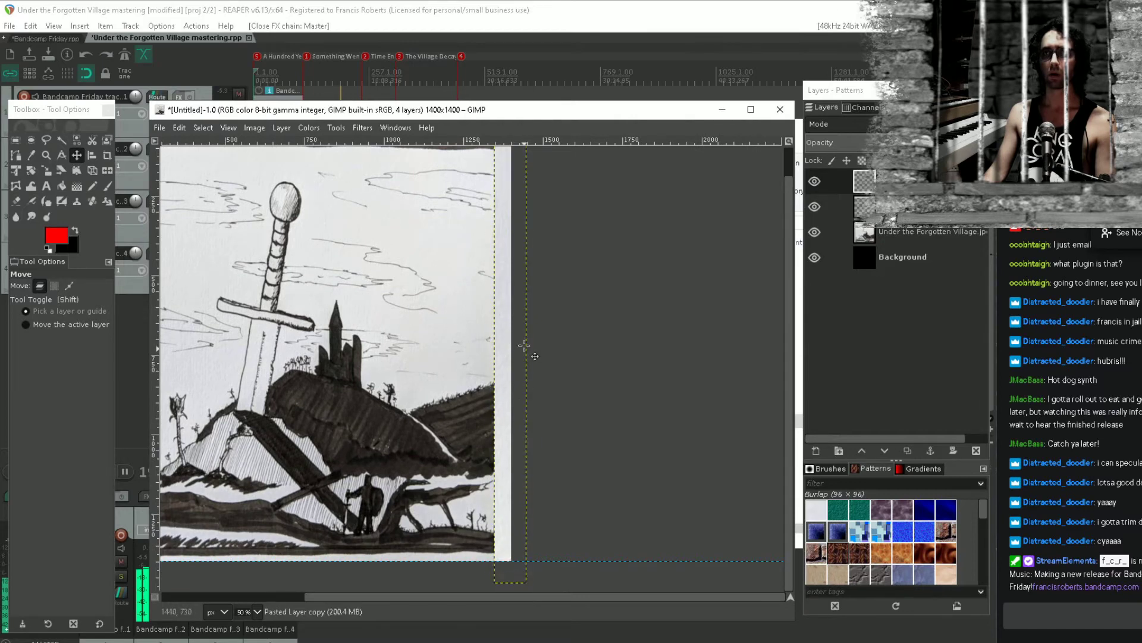
pyautogui.moveTo(523, 337); pyautogui.dragTo(497, 464)
pyautogui.scroll(-2, 497, 465)
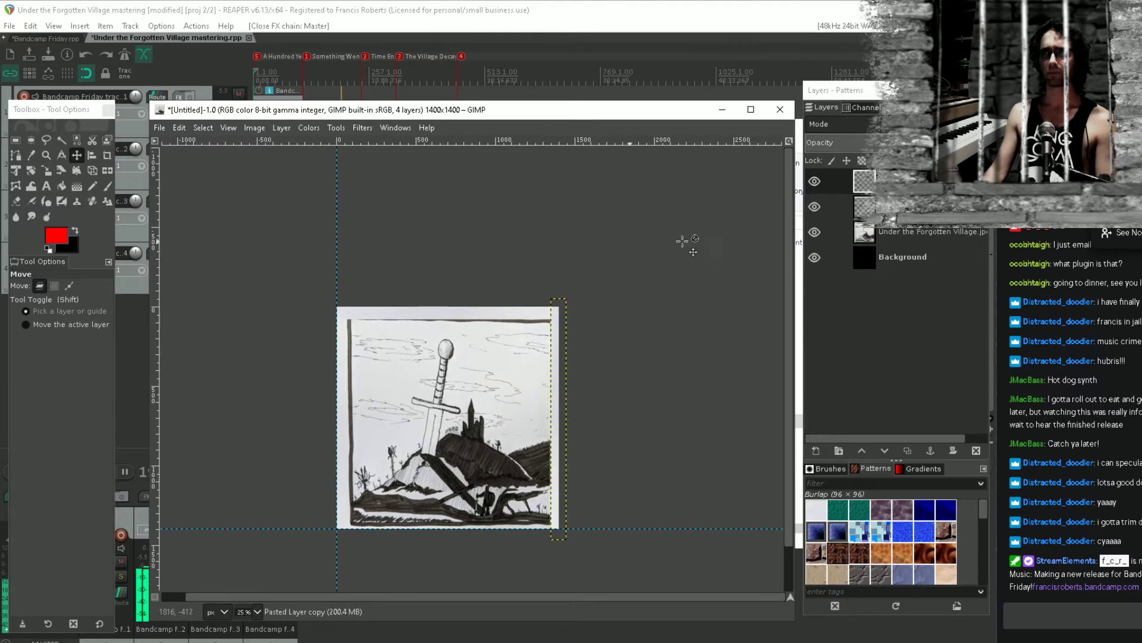
# Flatten the drawing, both paper strips and the black background into a single layer
pyautogui.rightClick(915, 184)
pyautogui.click(881, 257)
pyautogui.click(880, 257)
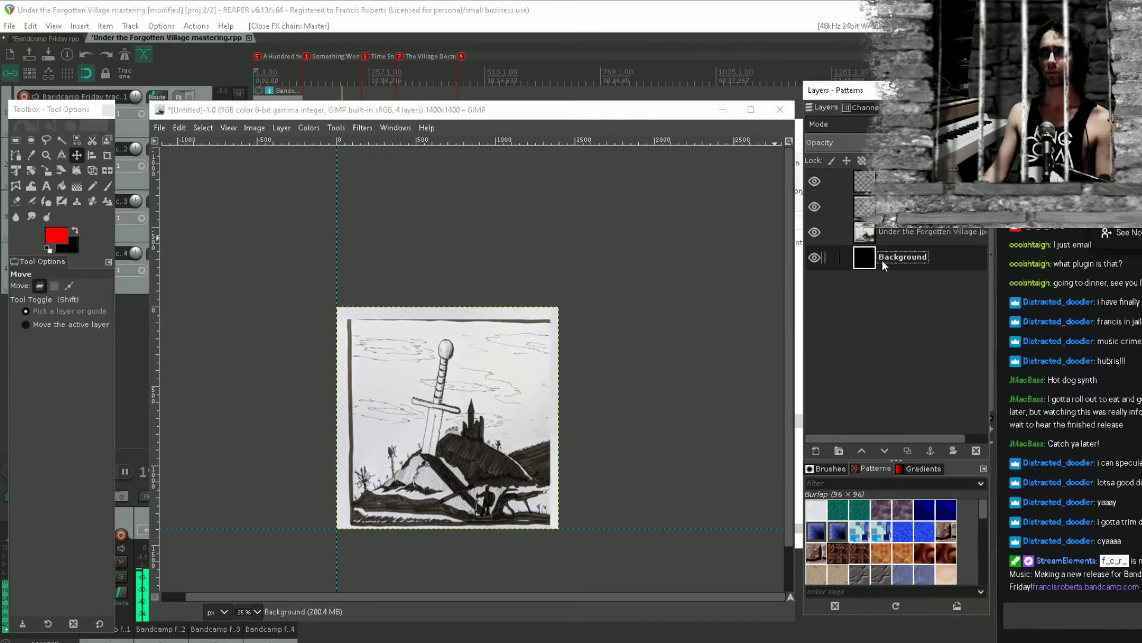
pyautogui.scroll(-1, 599, 265)
pyautogui.scroll(2, 561, 274)
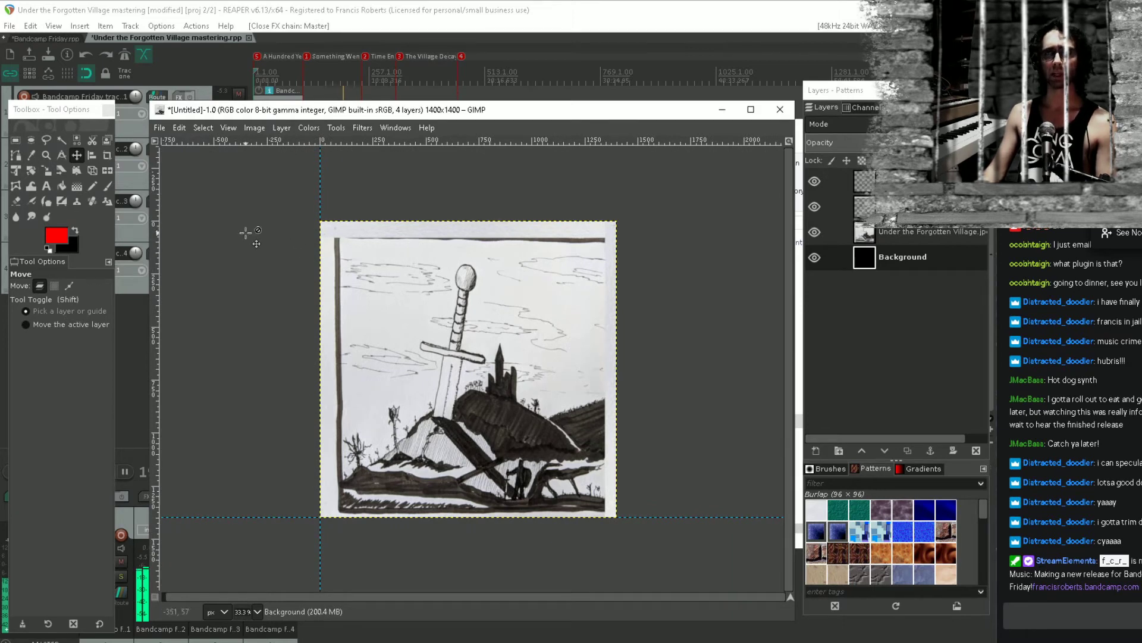
pyautogui.scroll(3, 363, 219)
pyautogui.scroll(-3, 363, 219)
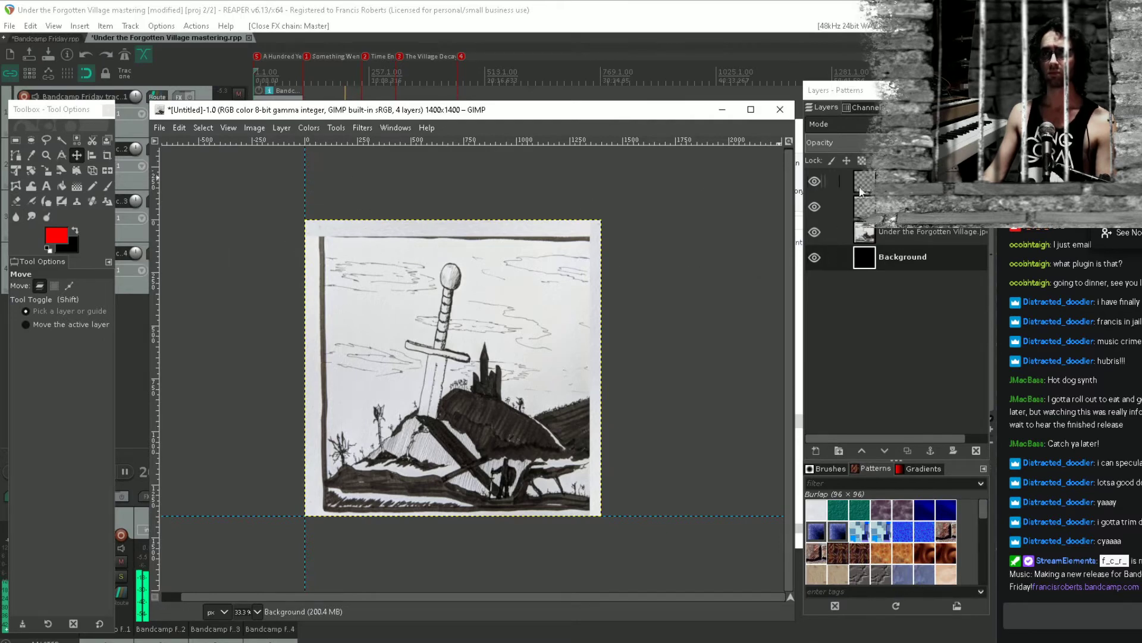
pyautogui.rightClick(931, 181)
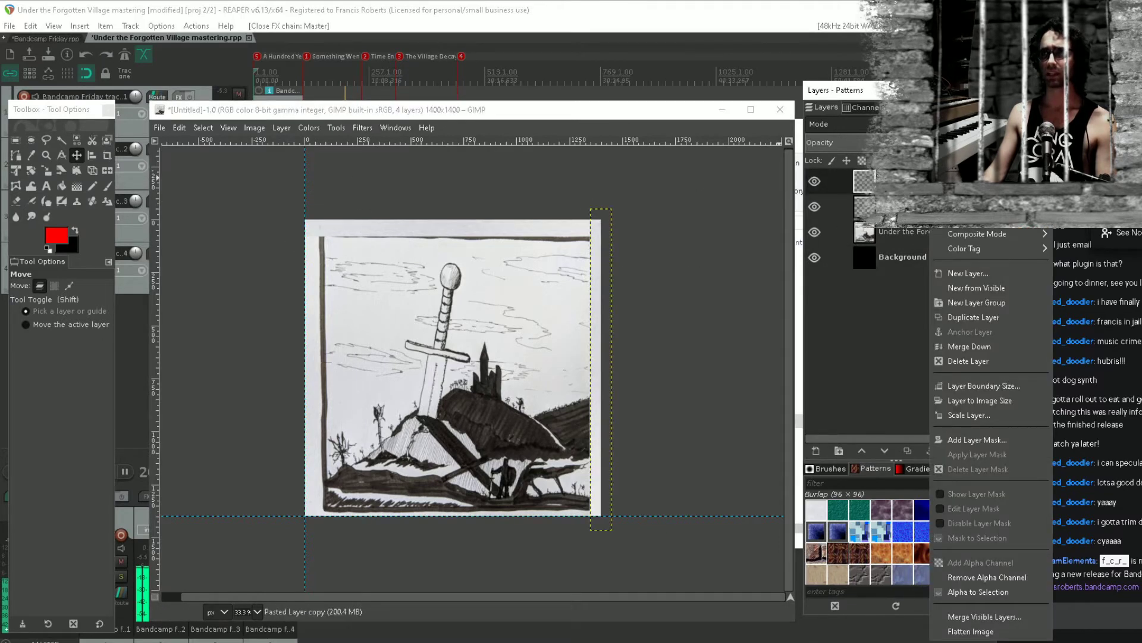
pyautogui.click(972, 631)
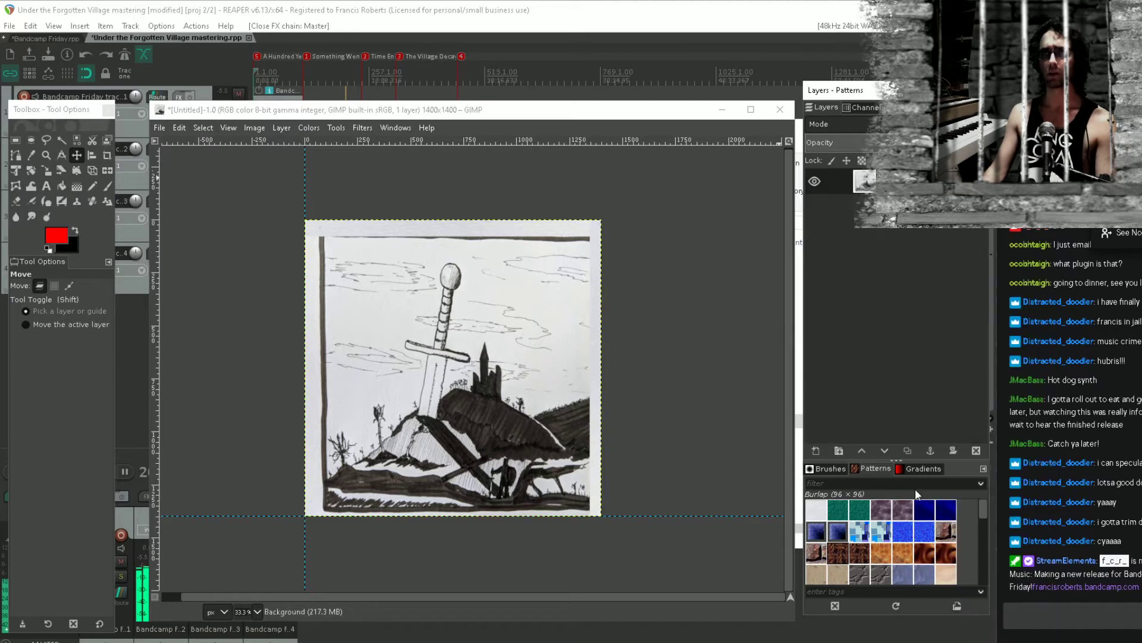
# Remove the vertical guide and the horizontal guide from the canvas
pyautogui.moveTo(308, 173); pyautogui.dragTo(229, 421)
pyautogui.moveTo(241, 520); pyautogui.dragTo(261, 619)
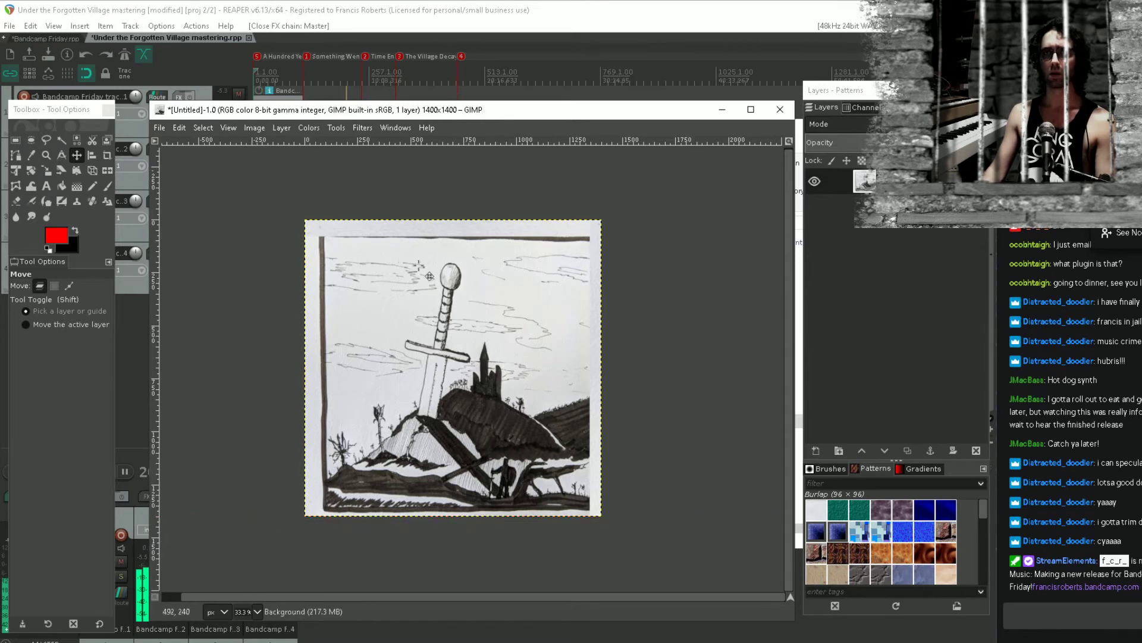
# Apply a steep S-shaped Curves adjustment to the drawing's Value channel, deepening the ink to solid black and brightening the paper
pyautogui.click(311, 128)
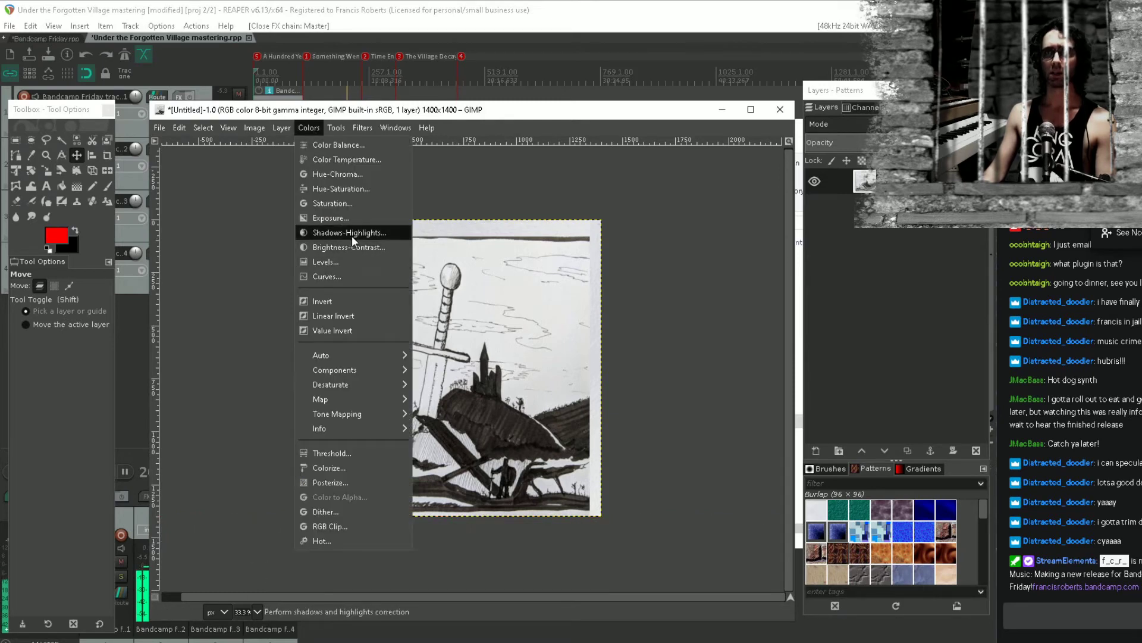
pyautogui.click(351, 272)
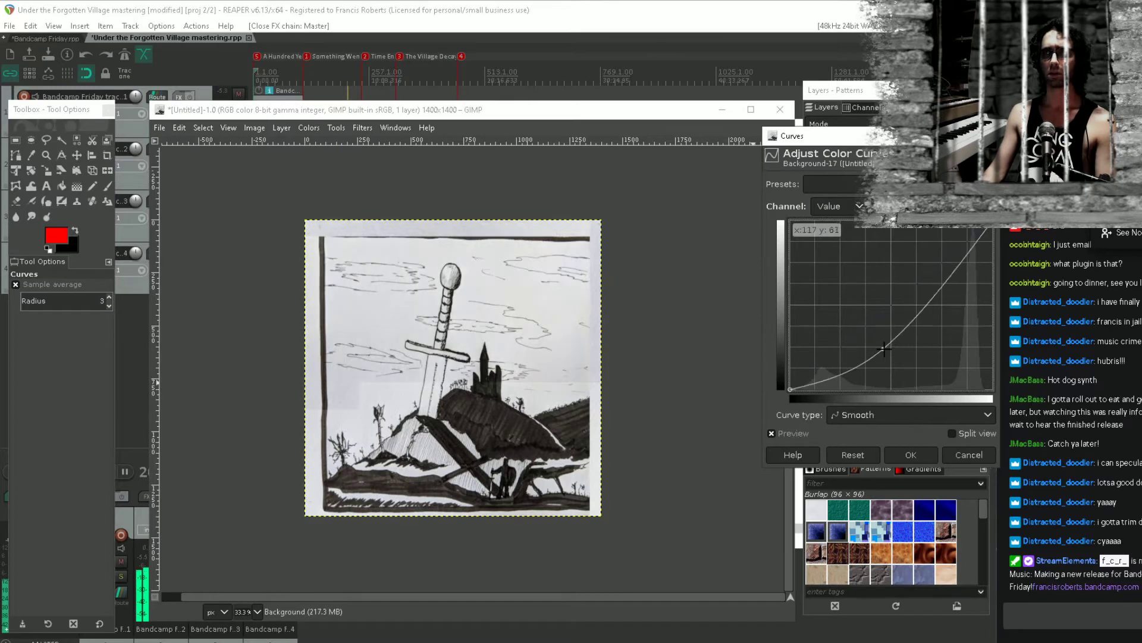
pyautogui.moveTo(884, 350); pyautogui.dragTo(920, 273)
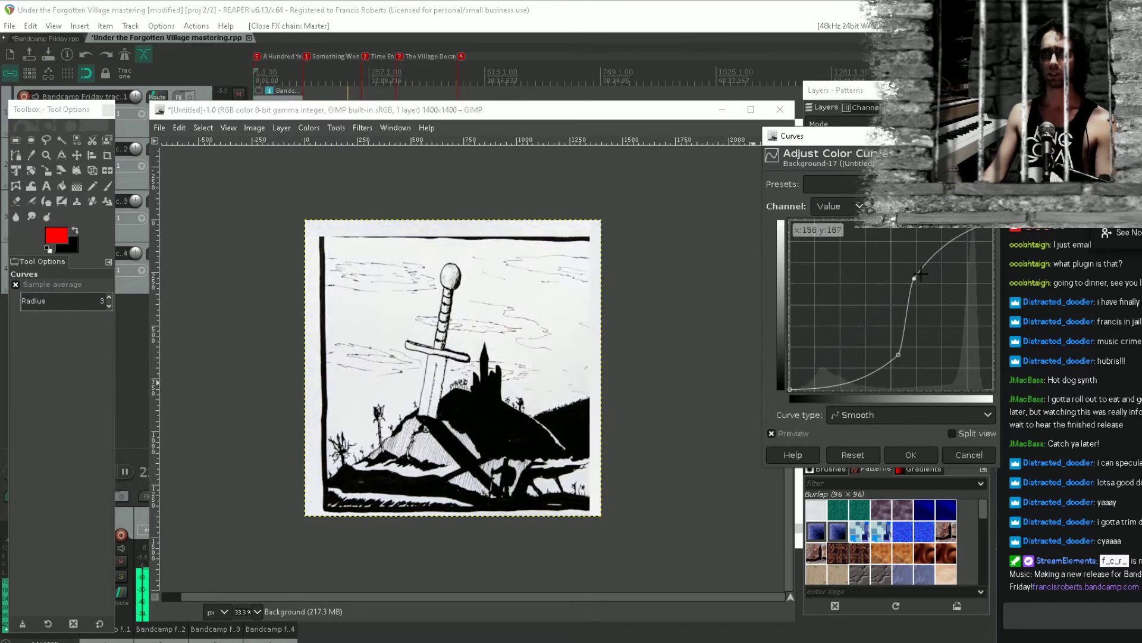
pyautogui.moveTo(899, 354); pyautogui.dragTo(883, 373)
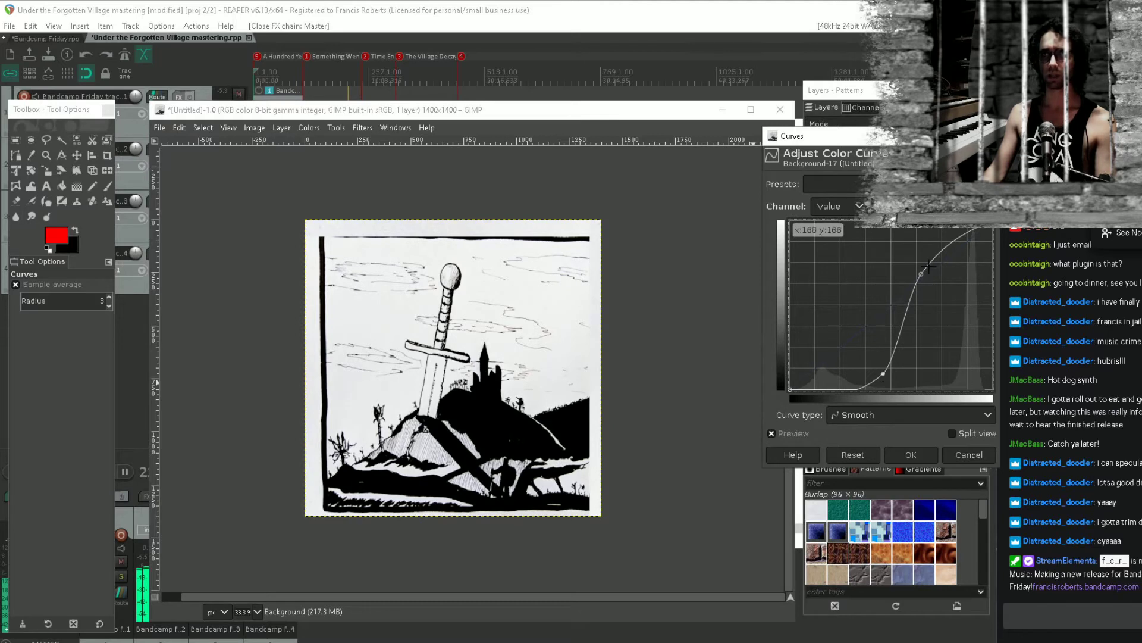
pyautogui.moveTo(927, 264)
pyautogui.mouseDown()
pyautogui.moveTo(918, 244)
pyautogui.moveTo(935, 264)
pyautogui.mouseUp()
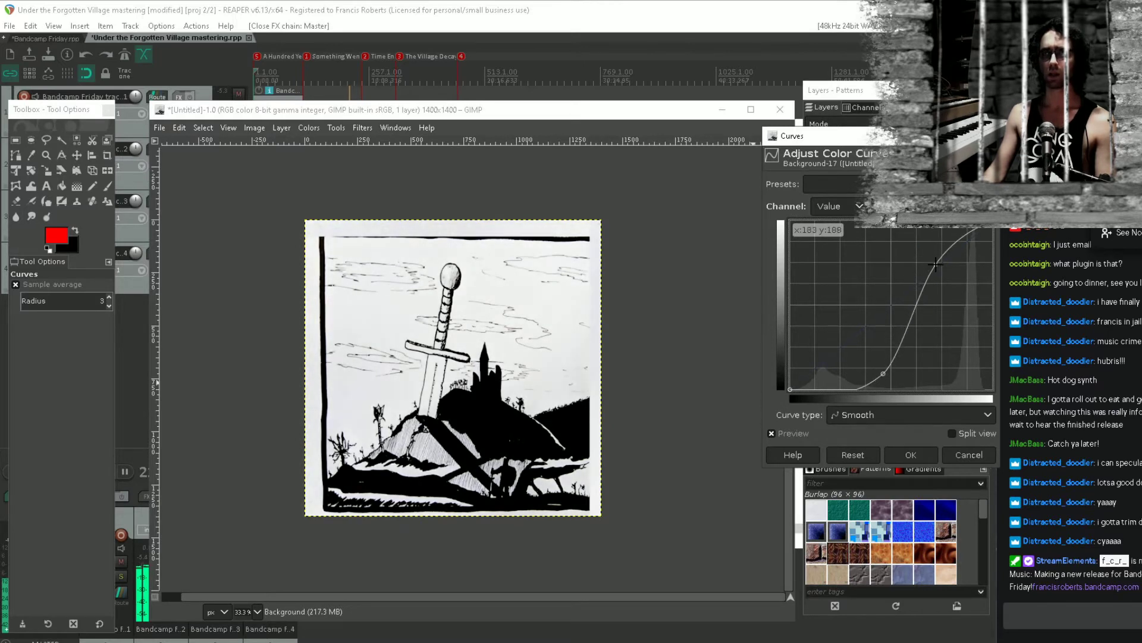
pyautogui.click(911, 456)
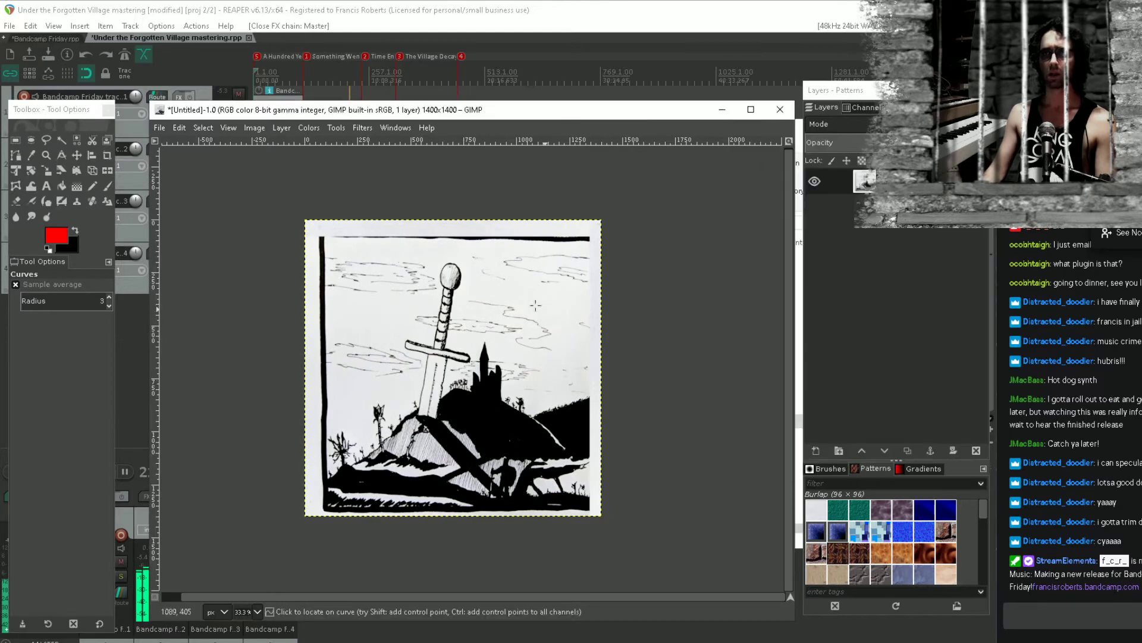
# Add horizontal guides about 23 and 47 px below the canvas's upper edge and vertical guides about 21 and 45 px from its left edge
pyautogui.scroll(1, 460, 276)
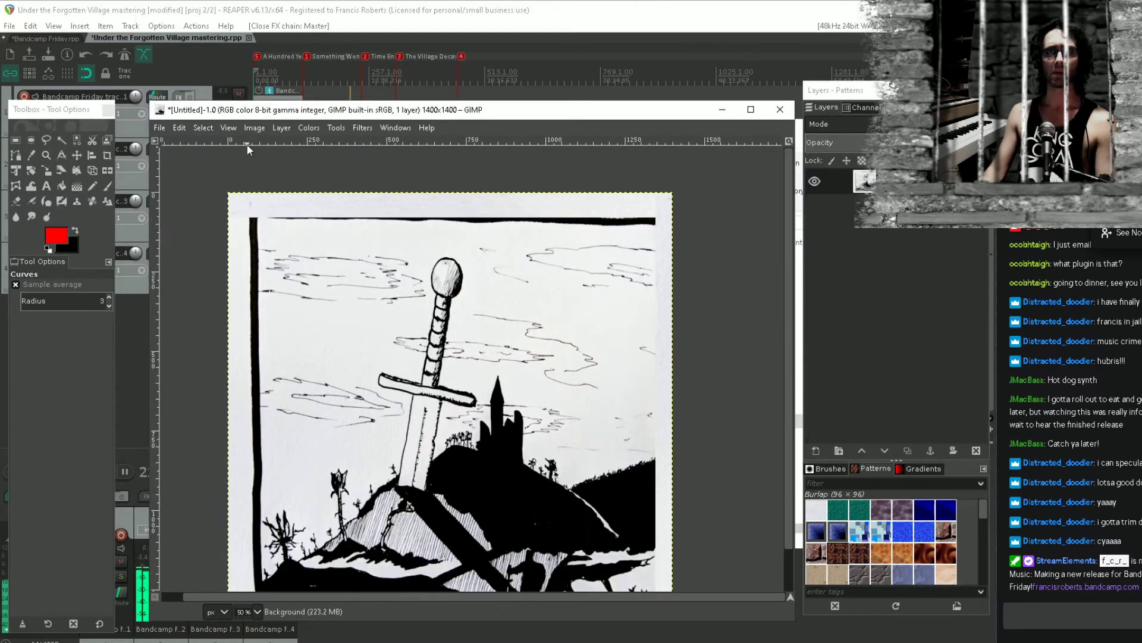
pyautogui.scroll(3, 247, 144)
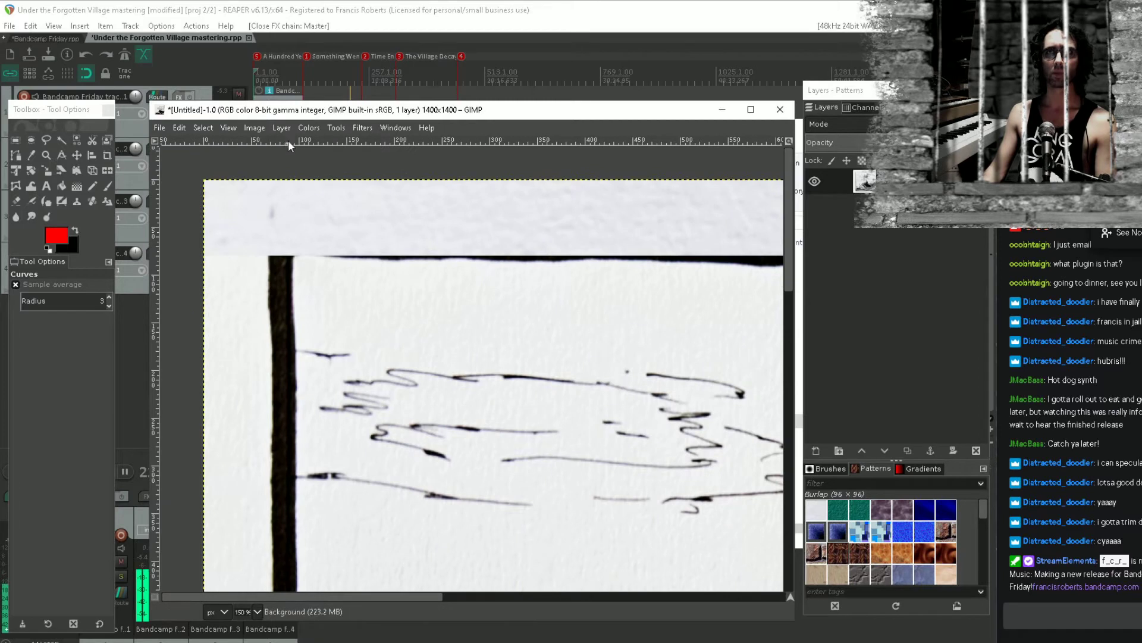
pyautogui.moveTo(288, 141); pyautogui.dragTo(292, 201)
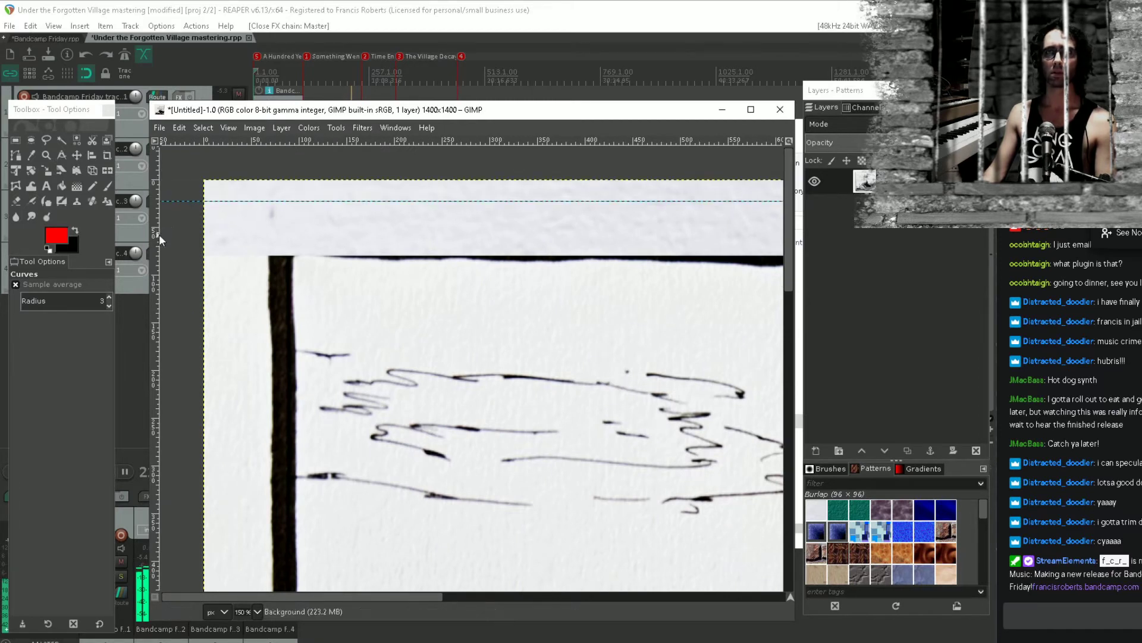
pyautogui.moveTo(159, 233); pyautogui.dragTo(223, 242)
pyautogui.moveTo(155, 266); pyautogui.dragTo(248, 268)
pyautogui.moveTo(297, 143); pyautogui.dragTo(292, 223)
# Add two vertical guides near the canvas's right edge, at about 1350 and 1375 px
pyautogui.hscroll(6, 538, 283)
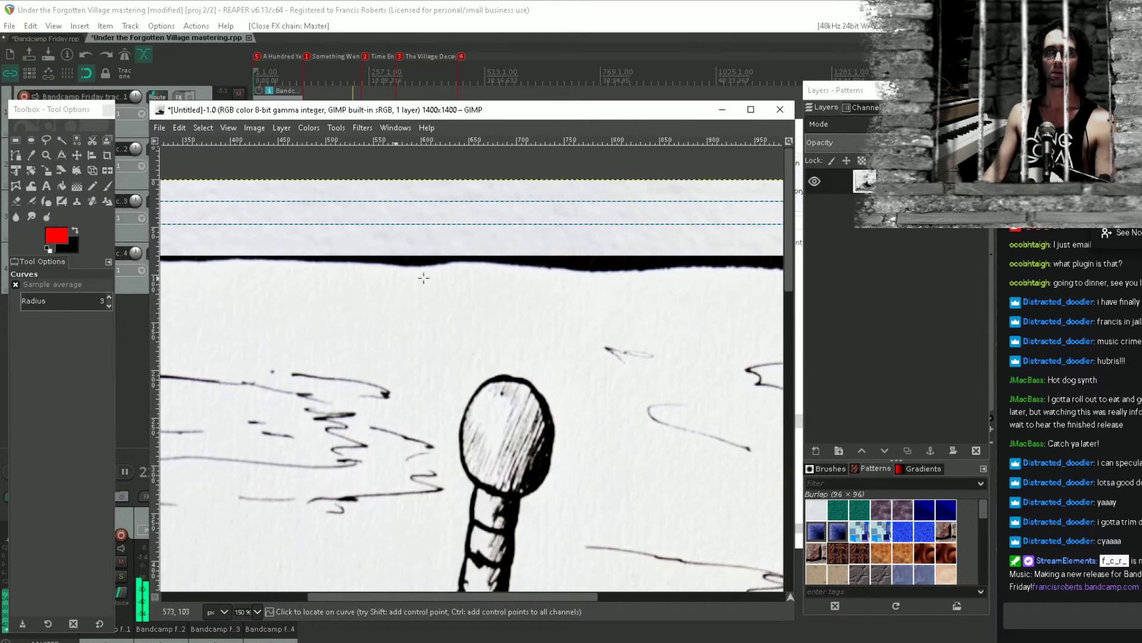
pyautogui.scroll(-4, 543, 278)
pyautogui.scroll(-4, 602, 250)
pyautogui.scroll(4, 685, 220)
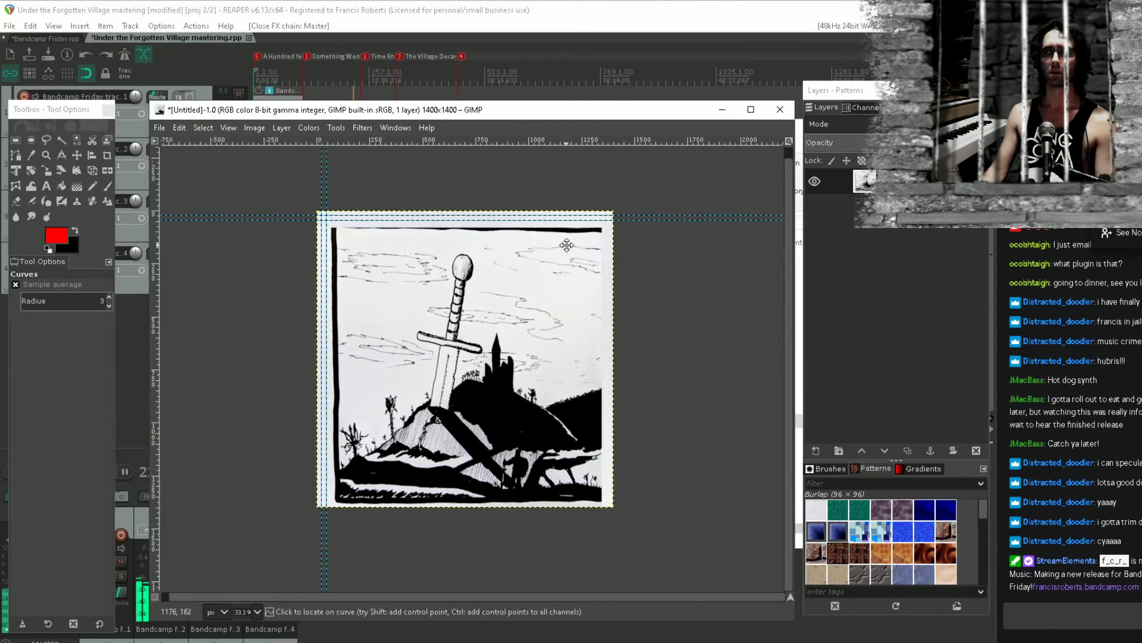
pyautogui.moveTo(557, 220); pyautogui.dragTo(470, 307)
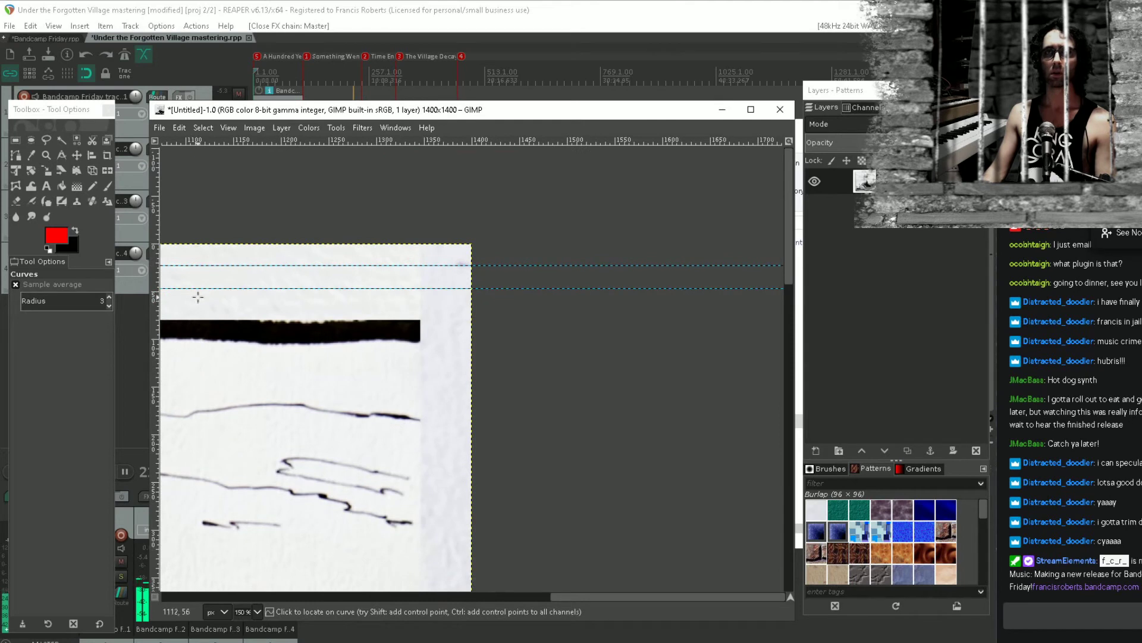
pyautogui.moveTo(157, 313); pyautogui.dragTo(448, 310)
pyautogui.moveTo(161, 304); pyautogui.dragTo(423, 299)
# Examine the drawing's lower margin and right corner, and how the whole drawing sits within the guides
pyautogui.moveTo(368, 324); pyautogui.dragTo(438, 2)
pyautogui.moveTo(395, 338); pyautogui.dragTo(483, 9)
pyautogui.moveTo(390, 360); pyautogui.dragTo(582, 106)
pyautogui.moveTo(415, 318); pyautogui.dragTo(423, 101)
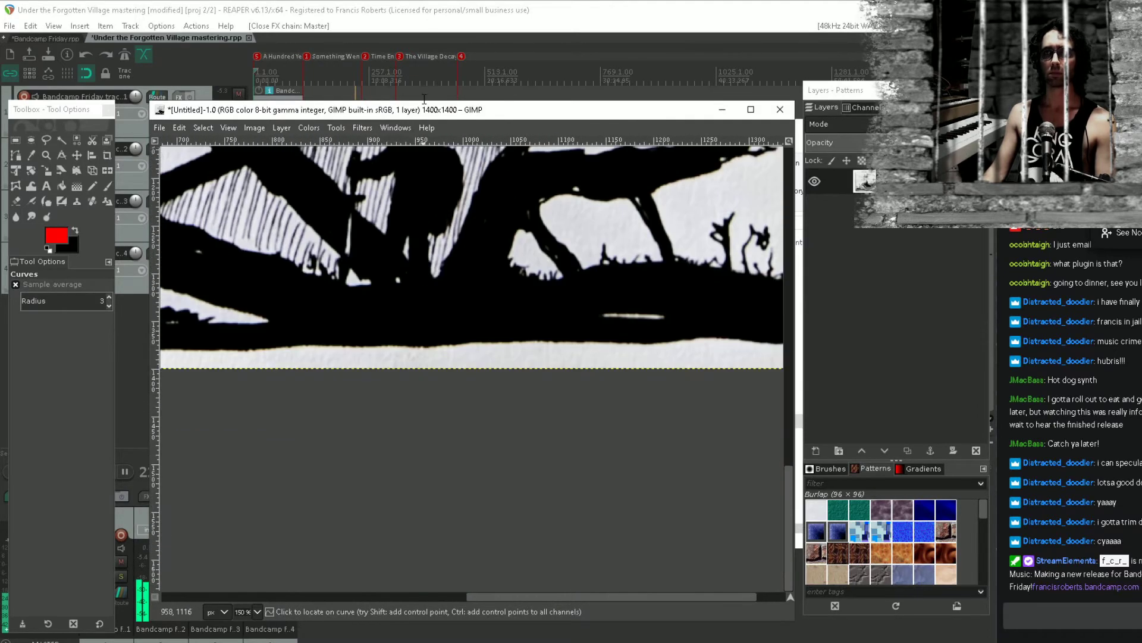
pyautogui.moveTo(524, 257); pyautogui.dragTo(284, 349)
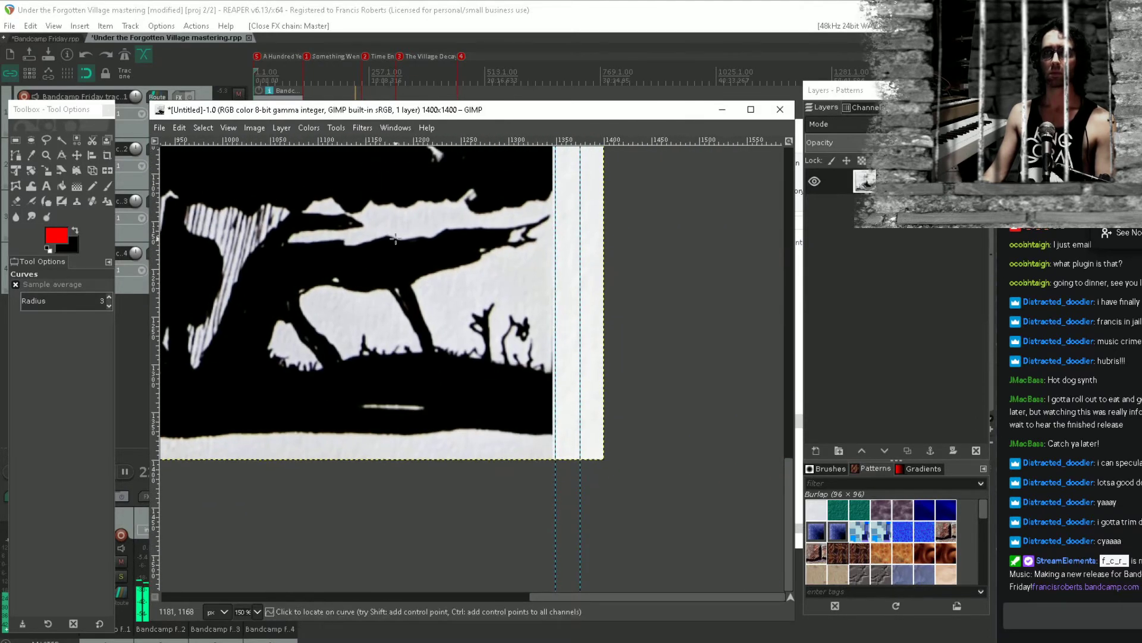
pyautogui.scroll(-4, 422, 317)
pyautogui.scroll(1, 422, 318)
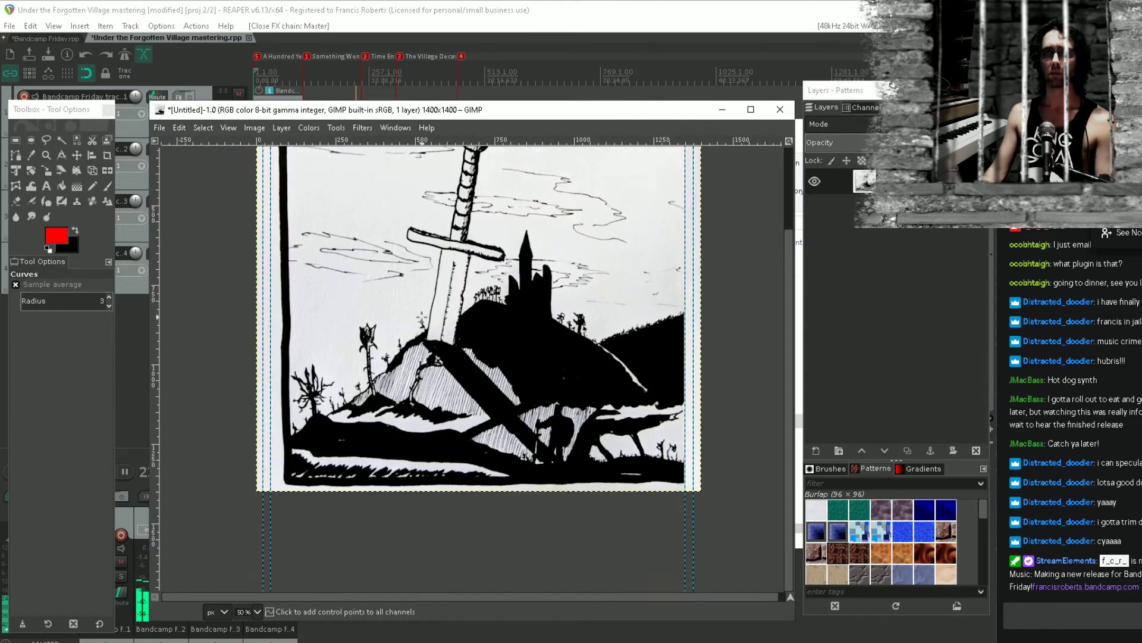
pyautogui.moveTo(332, 217)
pyautogui.mouseDown()
pyautogui.moveTo(385, 267)
pyautogui.moveTo(390, 302)
pyautogui.mouseUp()
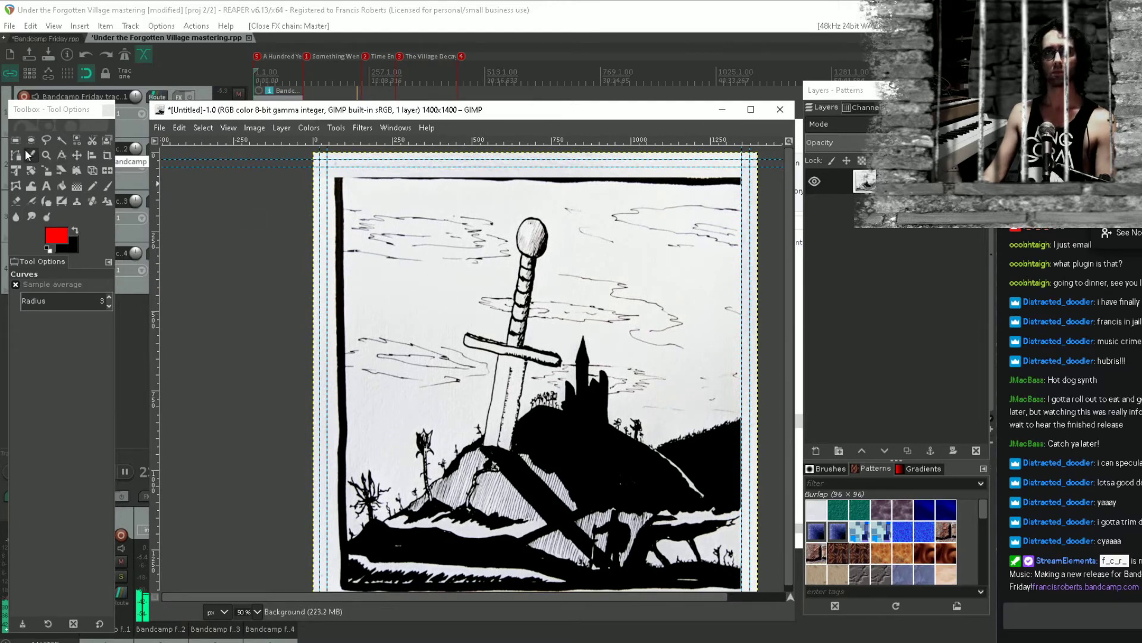
# Scale the drawing layer to 1476 × 1446 px with unlinked proportions, extending it past the canvas's upper and left edges
pyautogui.click(46, 170)
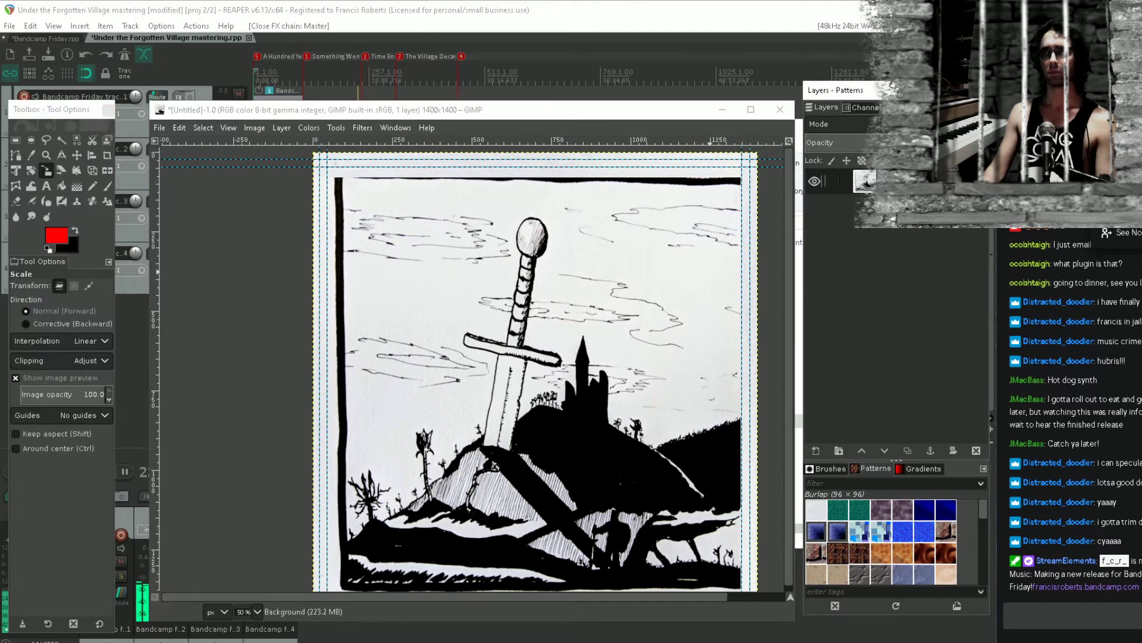
pyautogui.click(440, 254)
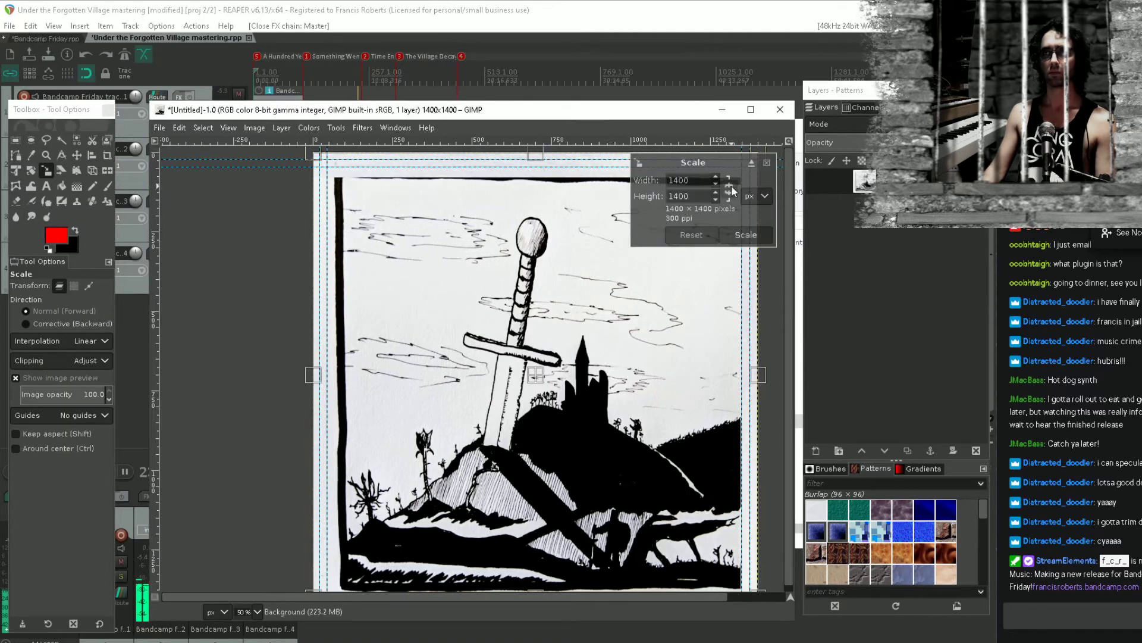
pyautogui.moveTo(336, 185); pyautogui.dragTo(312, 162)
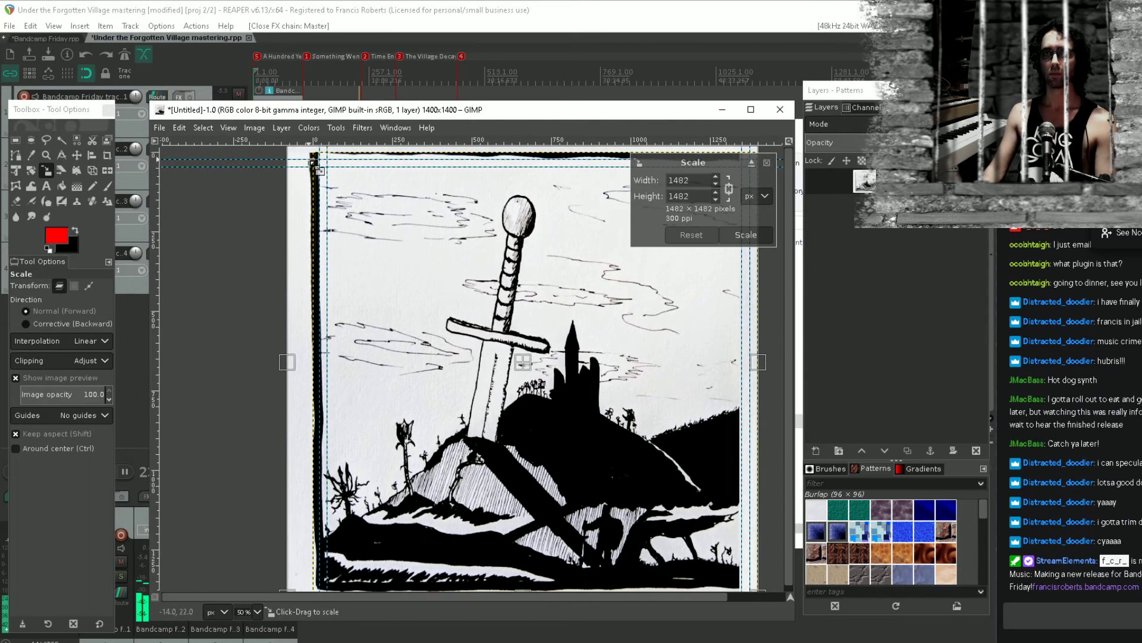
pyautogui.click(730, 187)
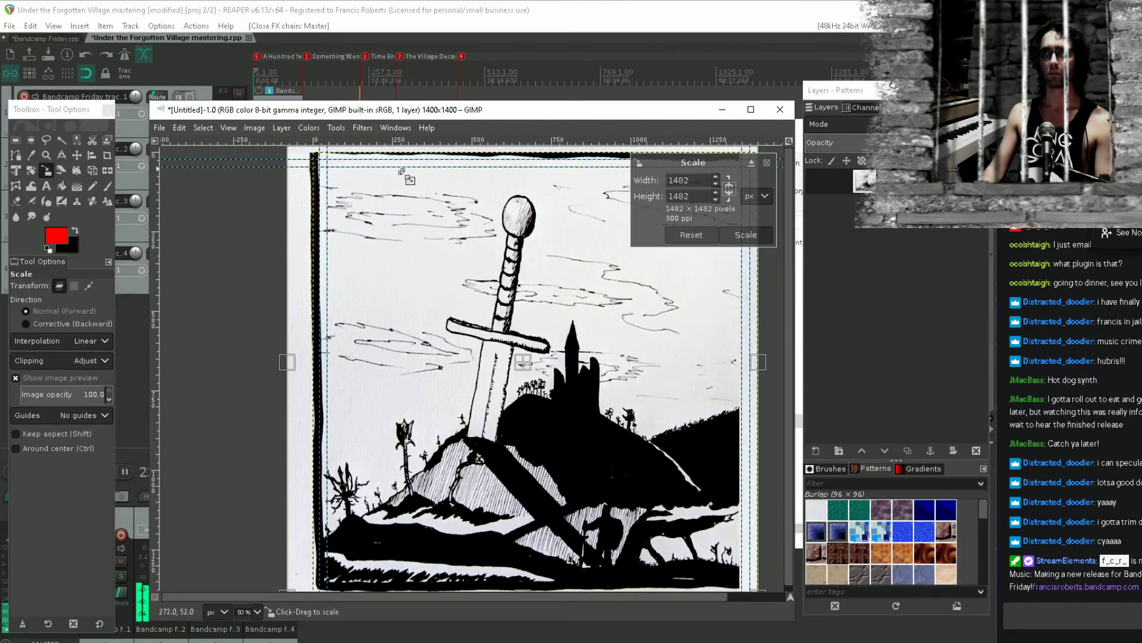
pyautogui.moveTo(401, 178); pyautogui.dragTo(394, 182)
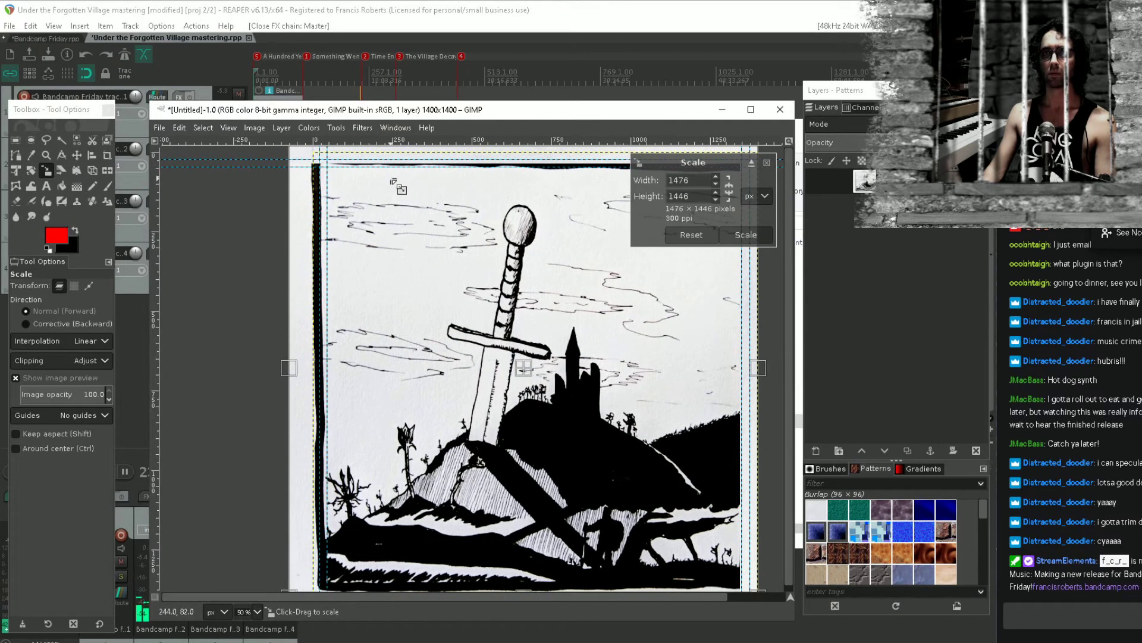
pyautogui.moveTo(584, 314); pyautogui.dragTo(512, 232)
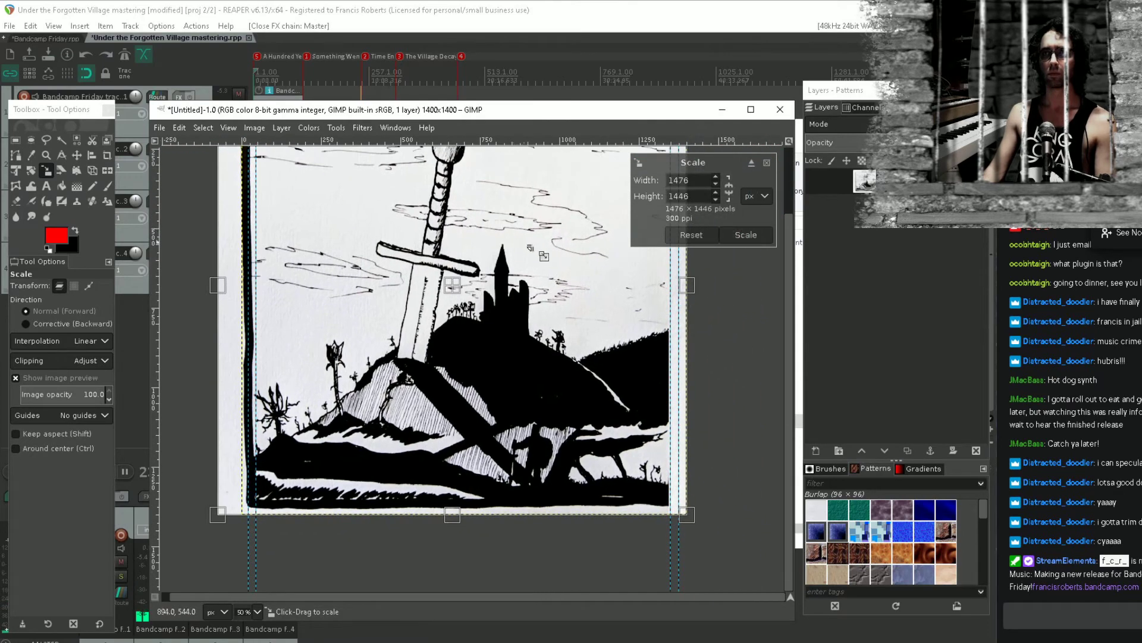
pyautogui.click(746, 234)
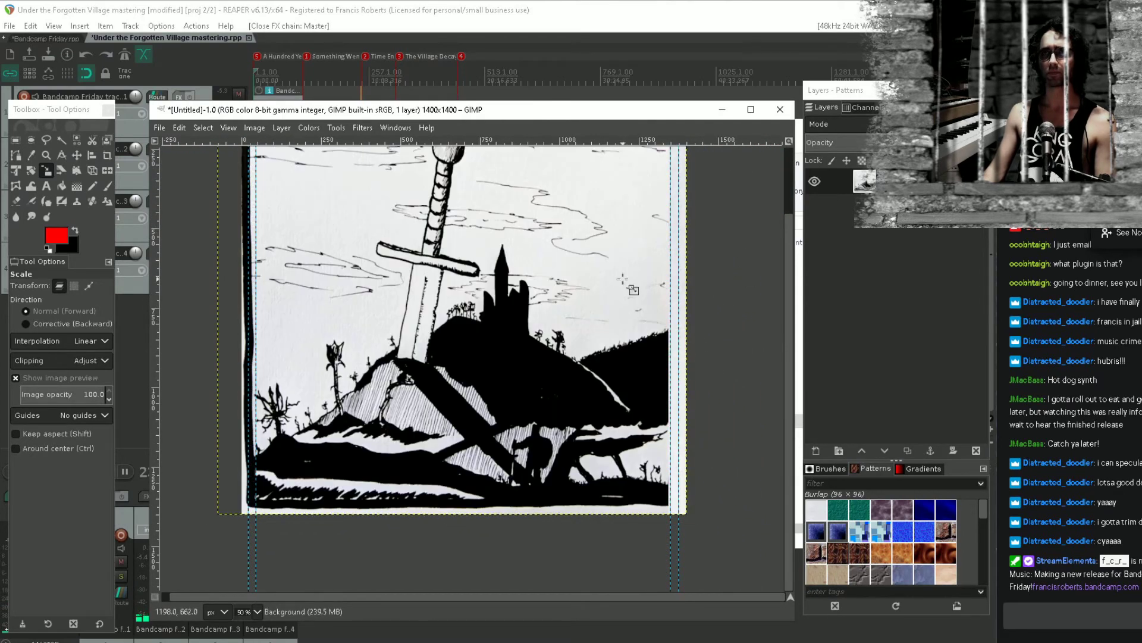
# Select a 1354 × 24 px rectangle at position 21, 23 between the two horizontal guides along the upper edge
pyautogui.scroll(-3, 624, 281)
pyautogui.moveTo(632, 238); pyautogui.dragTo(611, 338)
pyautogui.scroll(3, 608, 341)
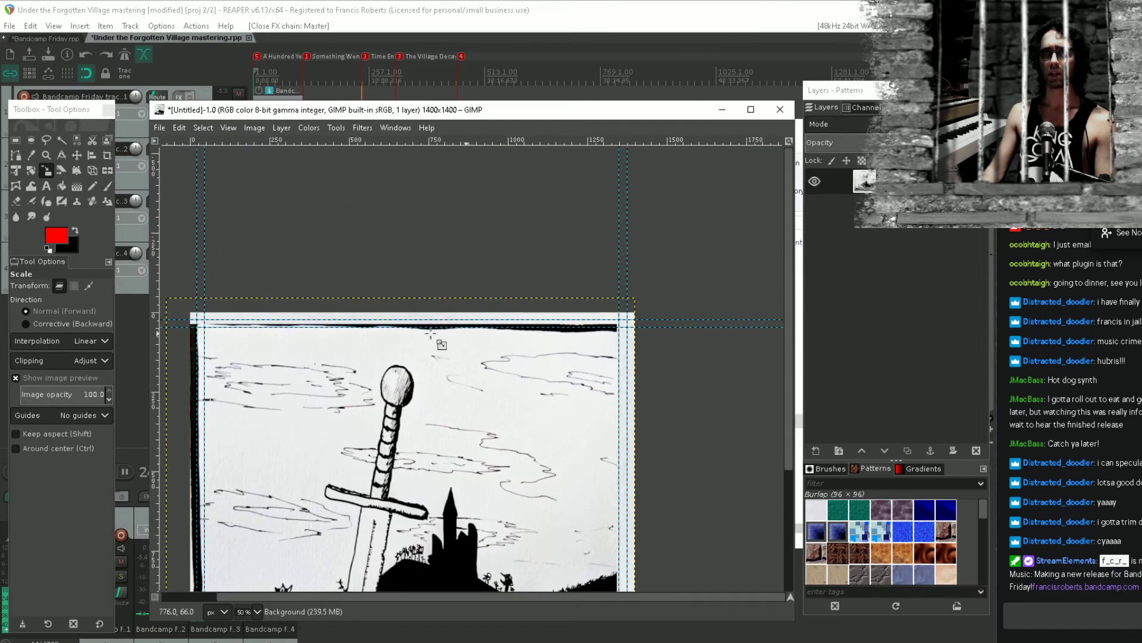
pyautogui.scroll(2, 431, 334)
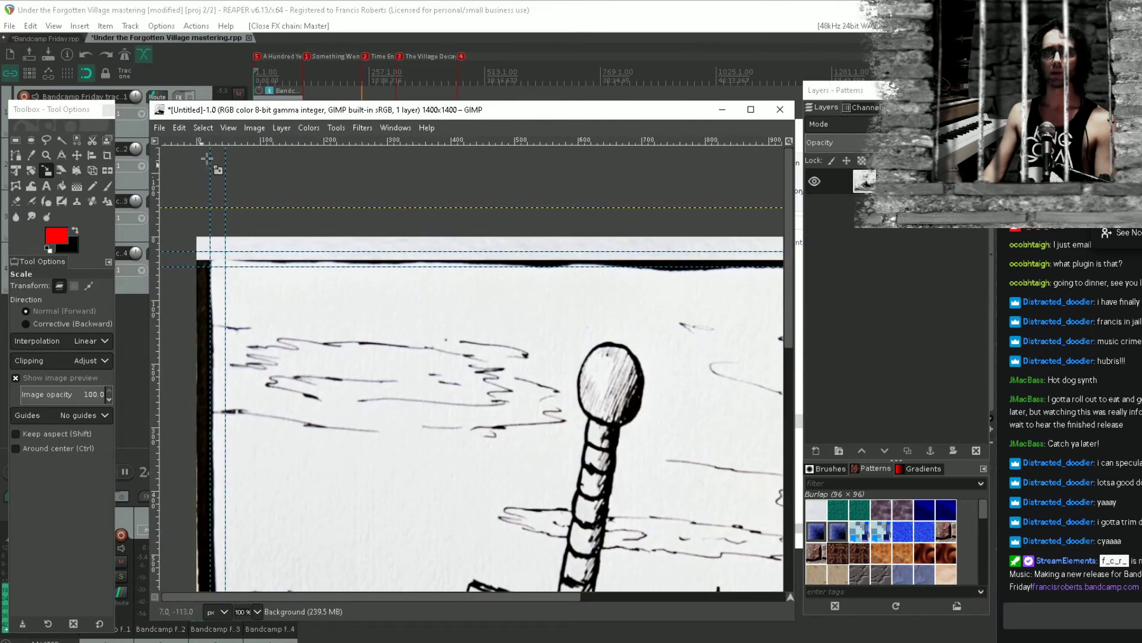
pyautogui.click(16, 140)
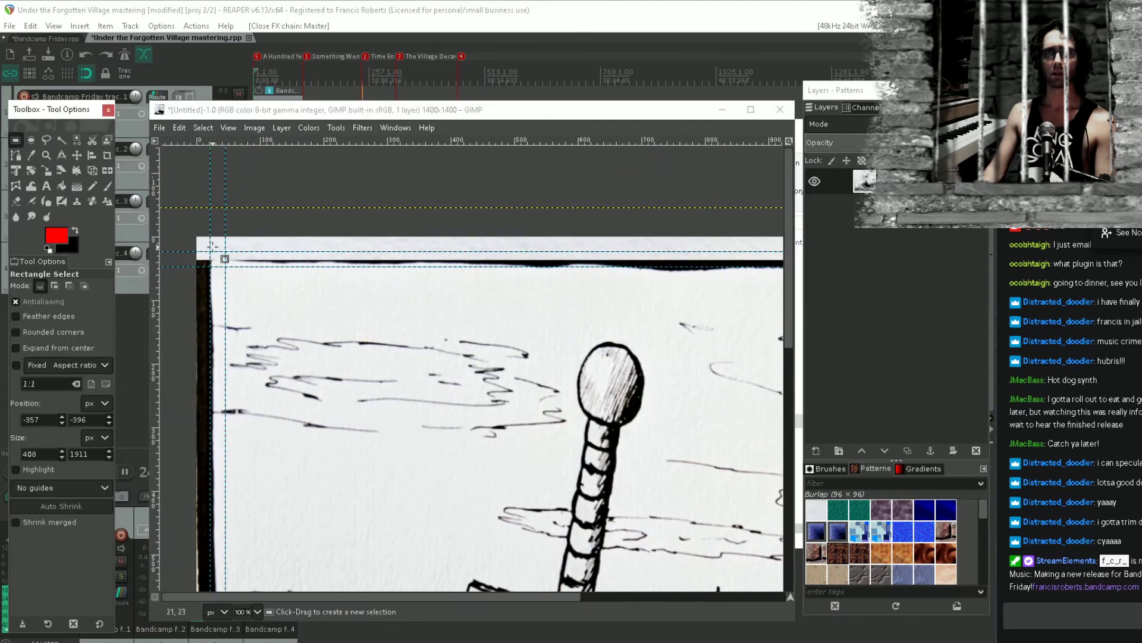
pyautogui.moveTo(211, 251); pyautogui.dragTo(783, 278)
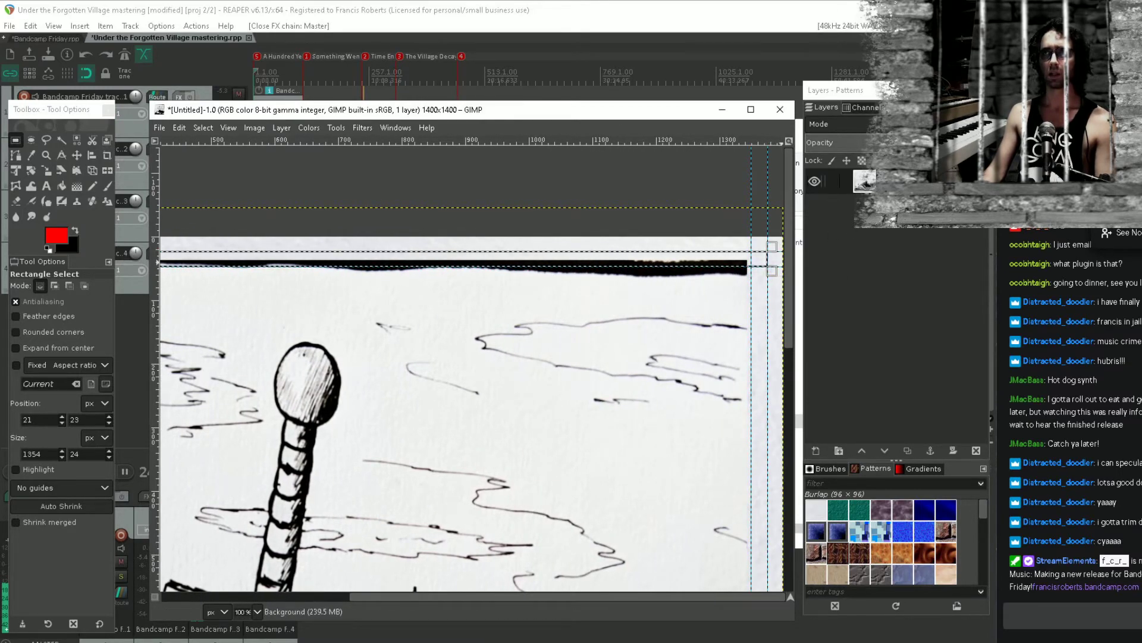
# Create a transparent 1400 × 1400 px layer and bucket-fill the selected upper strip with black
pyautogui.rightClick(894, 228)
pyautogui.click(956, 281)
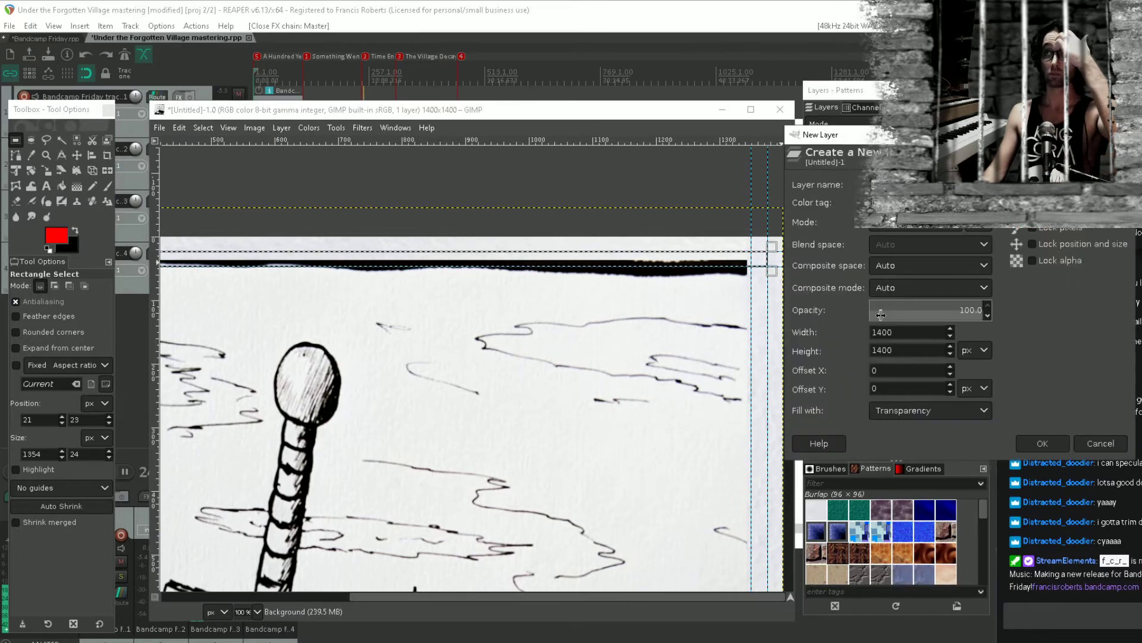
pyautogui.click(1039, 442)
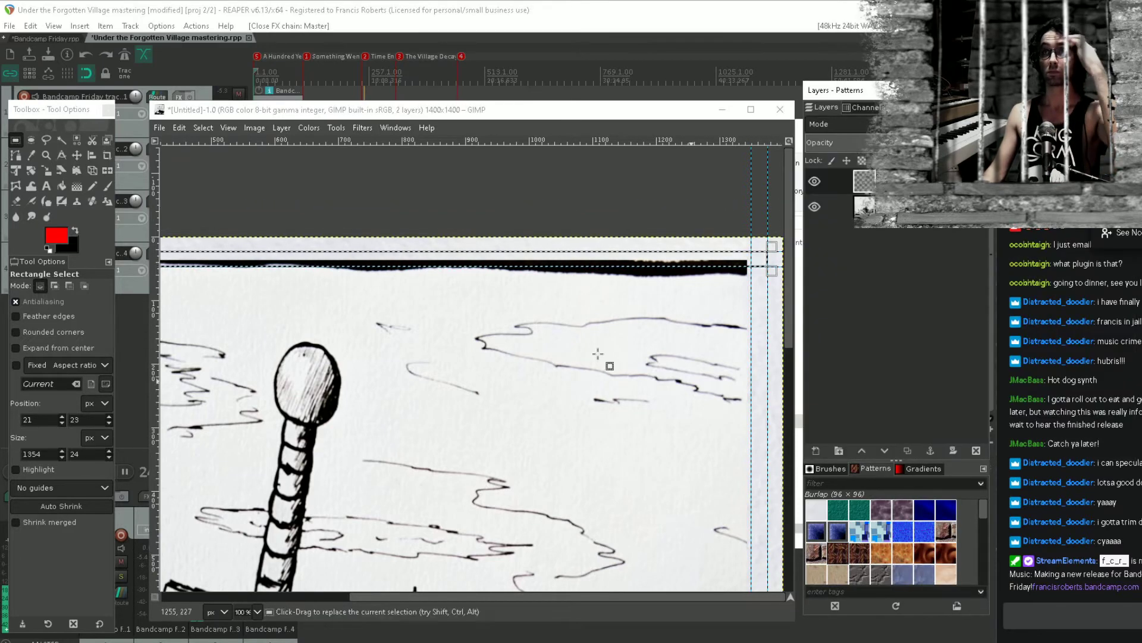
pyautogui.click(61, 185)
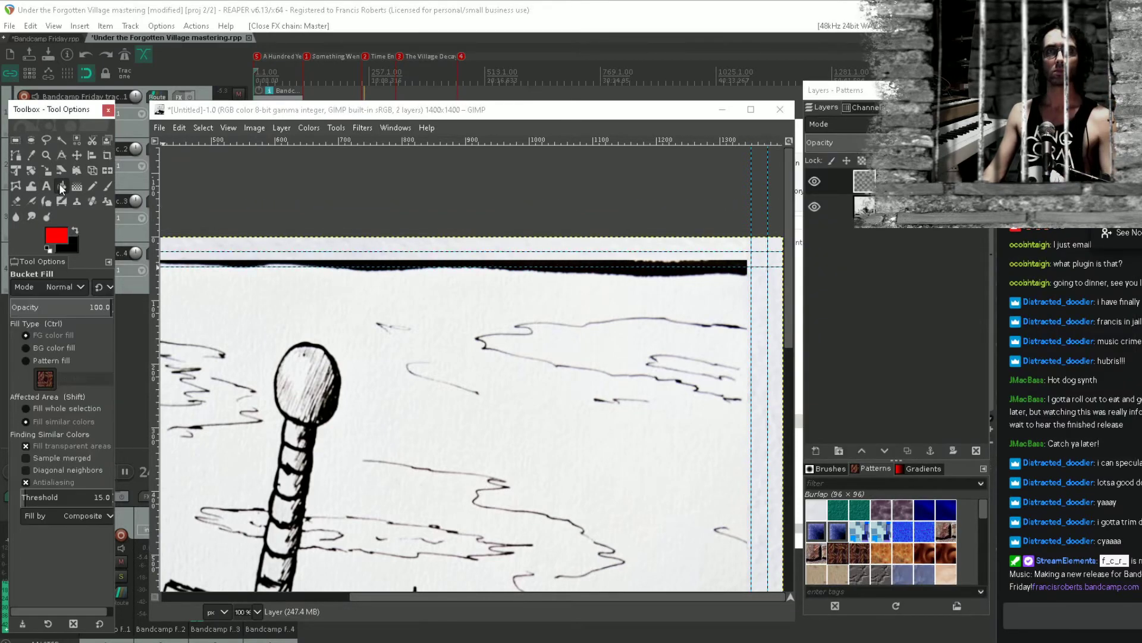
pyautogui.click(74, 229)
pyautogui.click(357, 259)
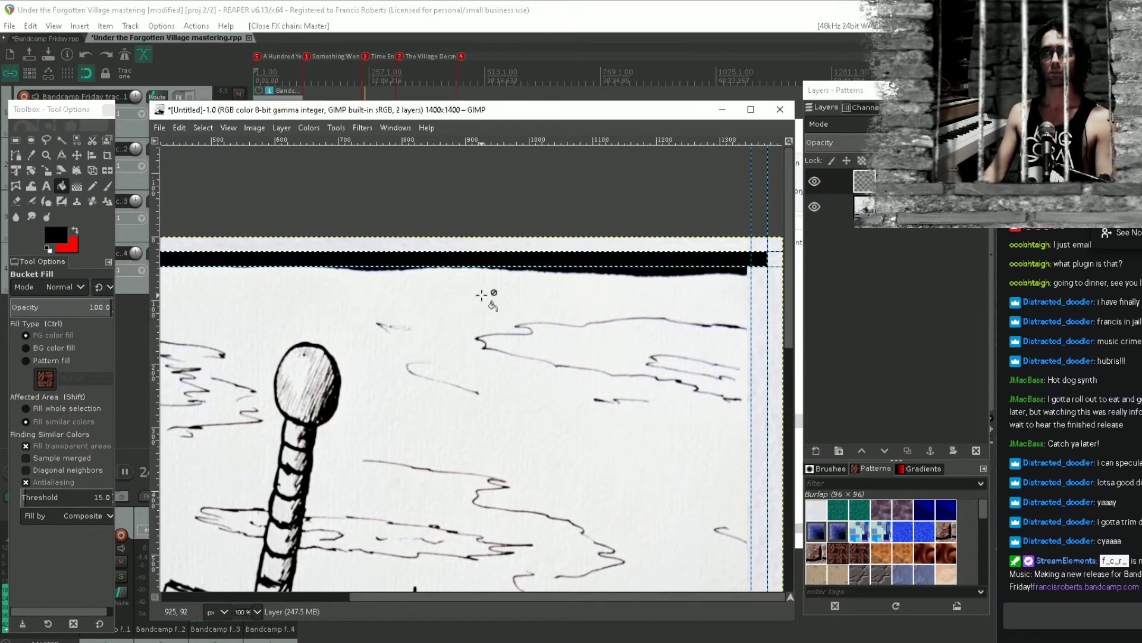
# Select a 24 × 1379 px rectangle at position 21, 23 between the two left vertical guides, down the canvas's full height
pyautogui.press('r')
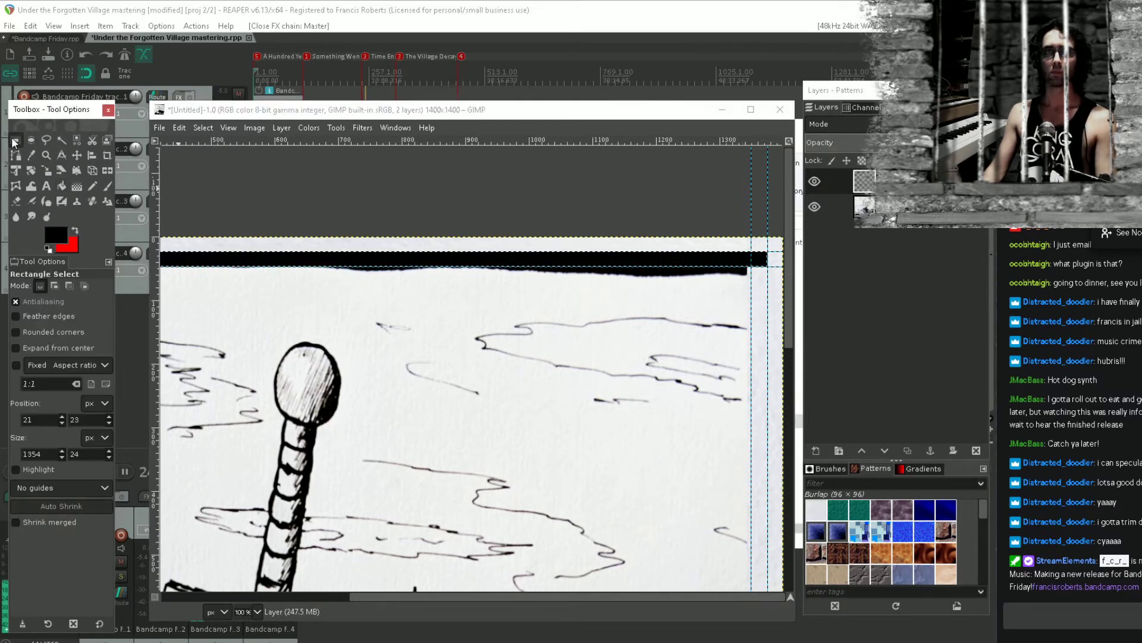
pyautogui.hscroll(-6, 411, 250)
pyautogui.scroll(-1, 410, 250)
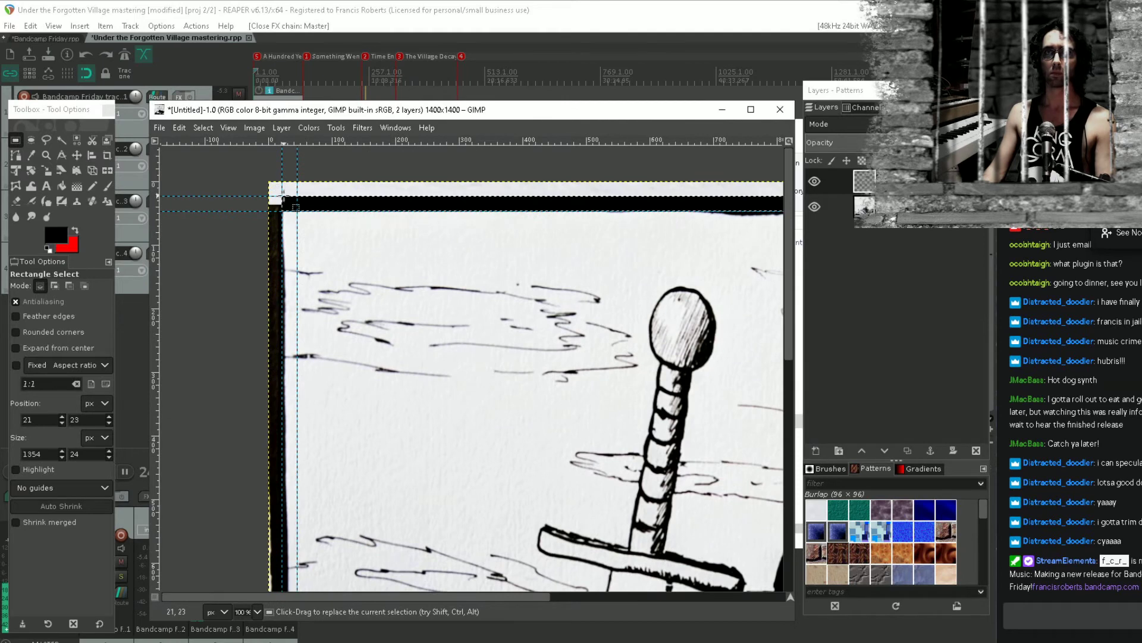
pyautogui.moveTo(284, 197); pyautogui.dragTo(296, 593)
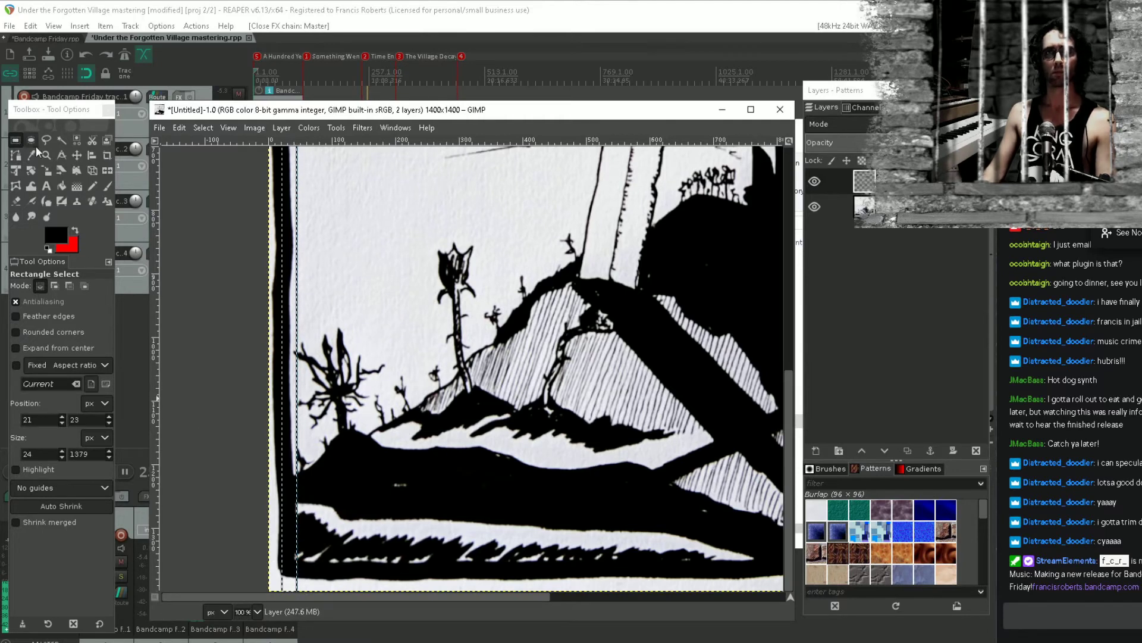
# Bucket-fill the selected vertical strip along the canvas's left side with black
pyautogui.click(62, 186)
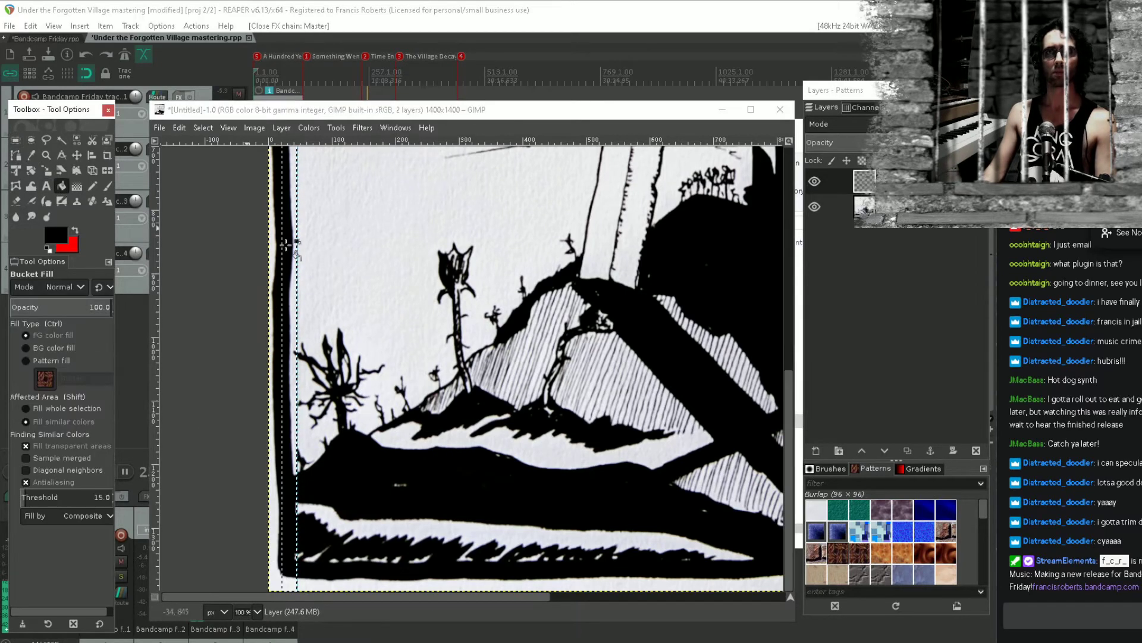
pyautogui.click(289, 218)
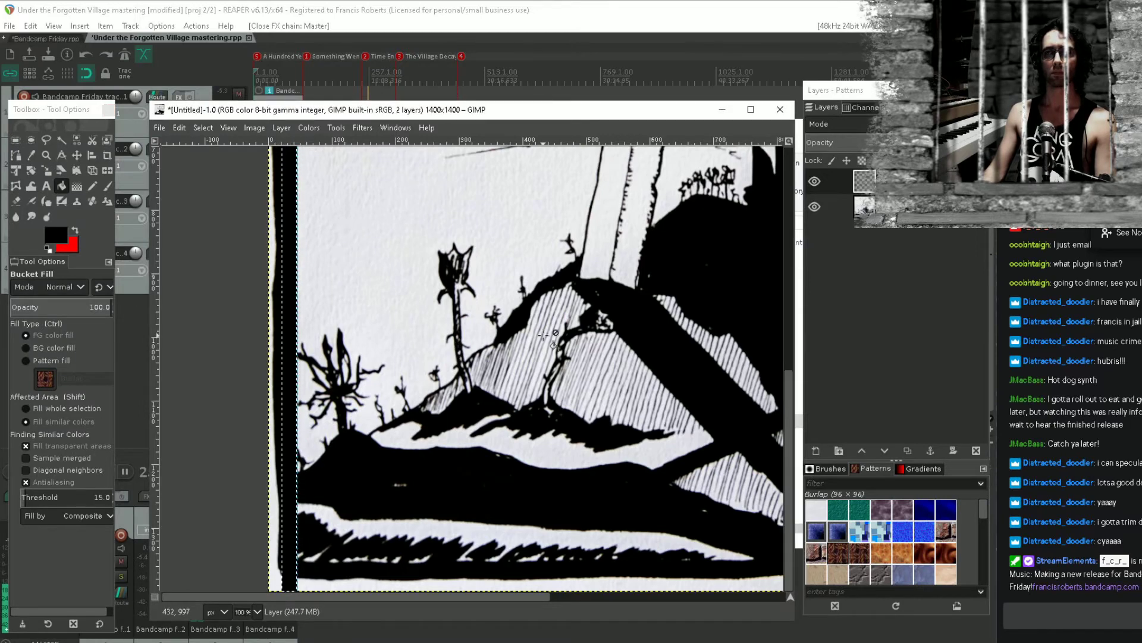
# Select a 26 × 1383 px rectangle at position 1349, 23 between the two right vertical guides and bucket-fill it with black
pyautogui.scroll(10, 542, 335)
pyautogui.hscroll(15, 510, 255)
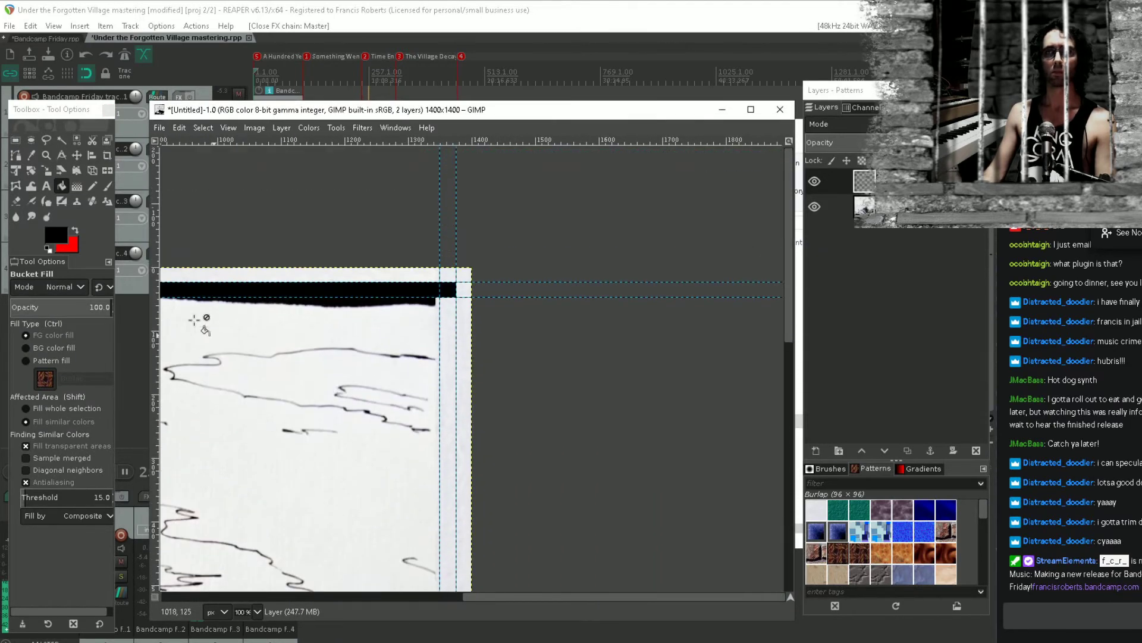
pyautogui.click(16, 142)
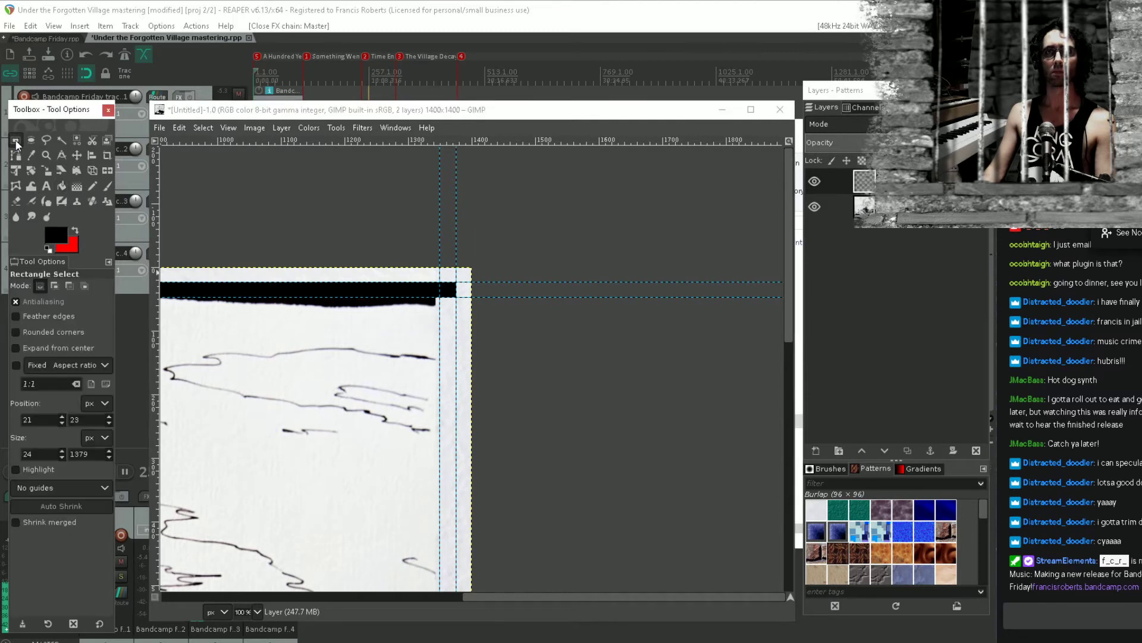
pyautogui.moveTo(440, 282); pyautogui.dragTo(456, 598)
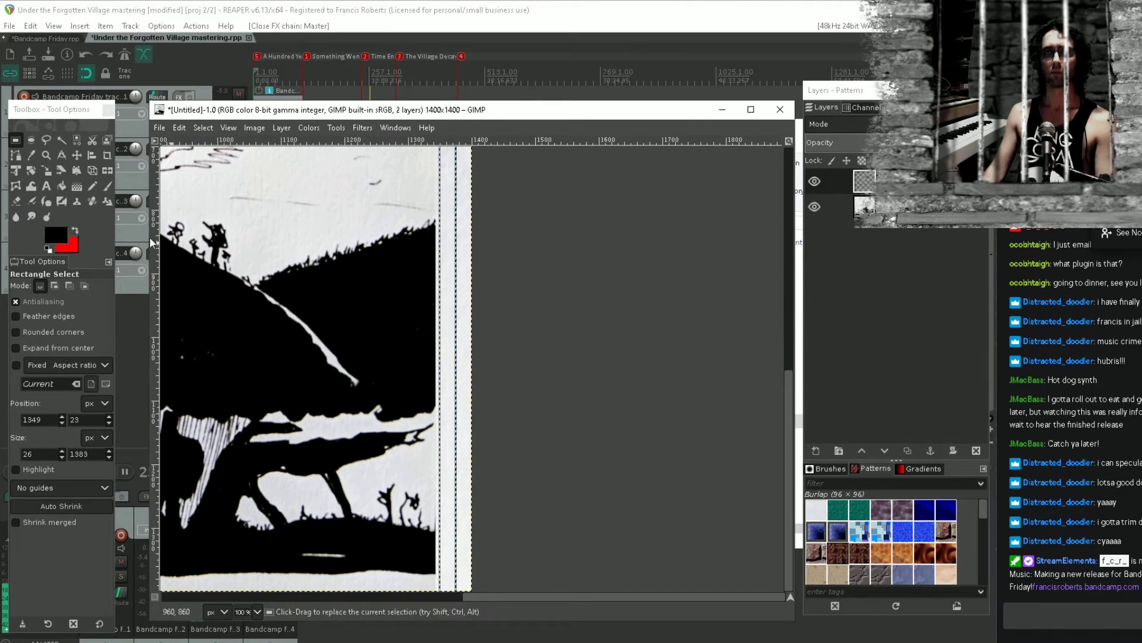
pyautogui.click(62, 185)
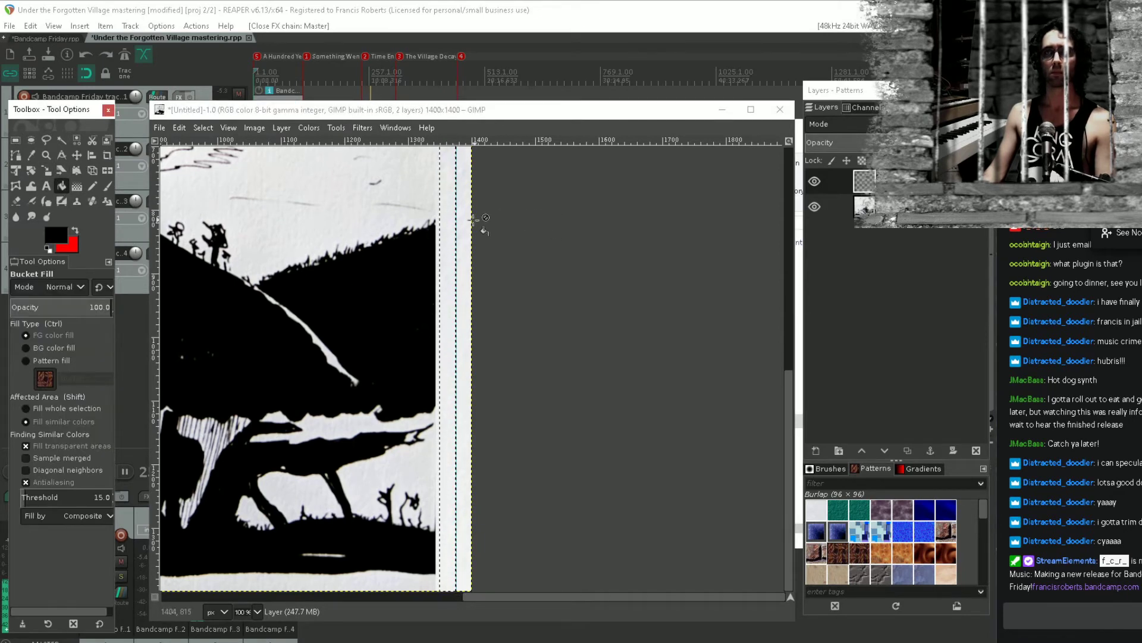
pyautogui.click(447, 232)
# Remove all guides from the canvas and clear the selection
pyautogui.keyDown('ctrl'); pyautogui.scroll(-3, 601, 301); pyautogui.keyUp('ctrl')
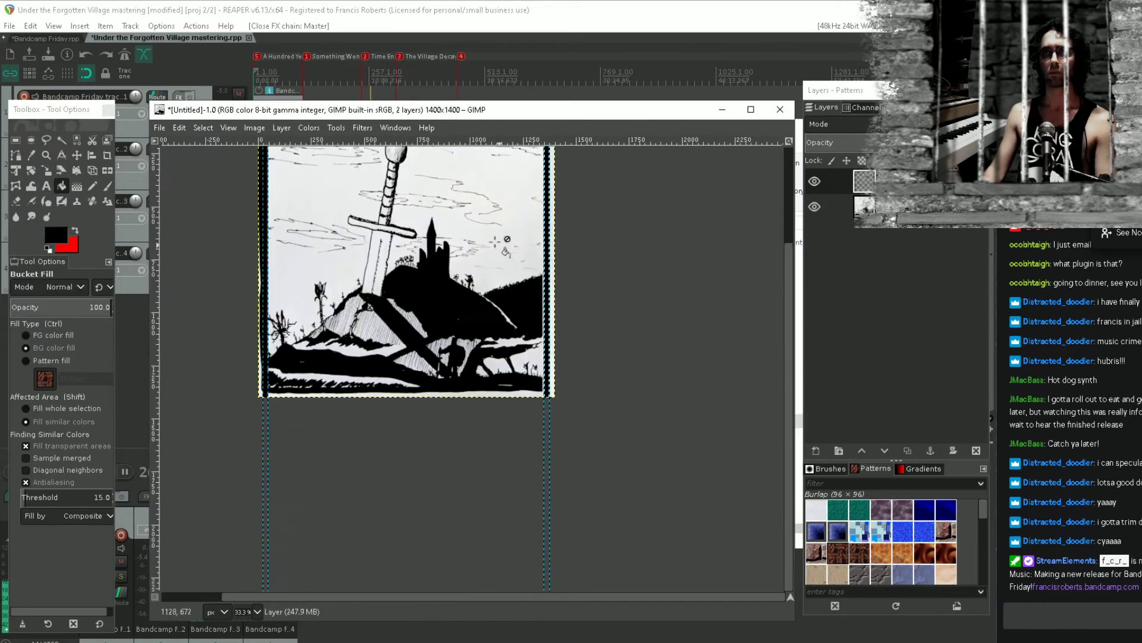
pyautogui.keyDown('ctrl'); pyautogui.scroll(-1, 645, 288); pyautogui.keyUp('ctrl')
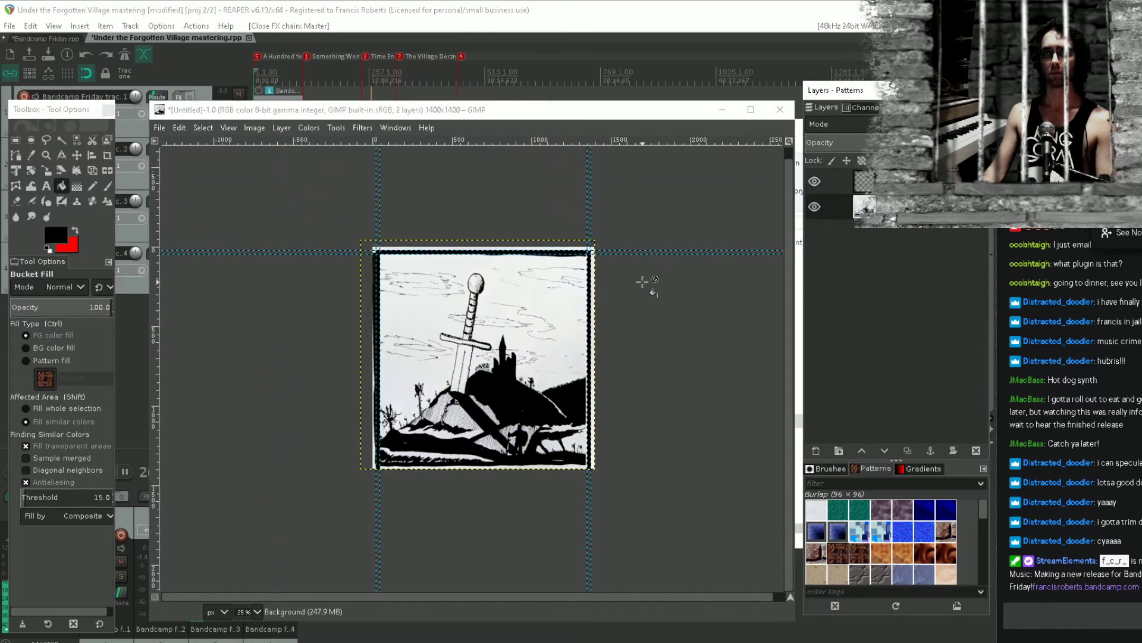
pyautogui.keyDown('ctrl'); pyautogui.scroll(1, 644, 283); pyautogui.keyUp('ctrl')
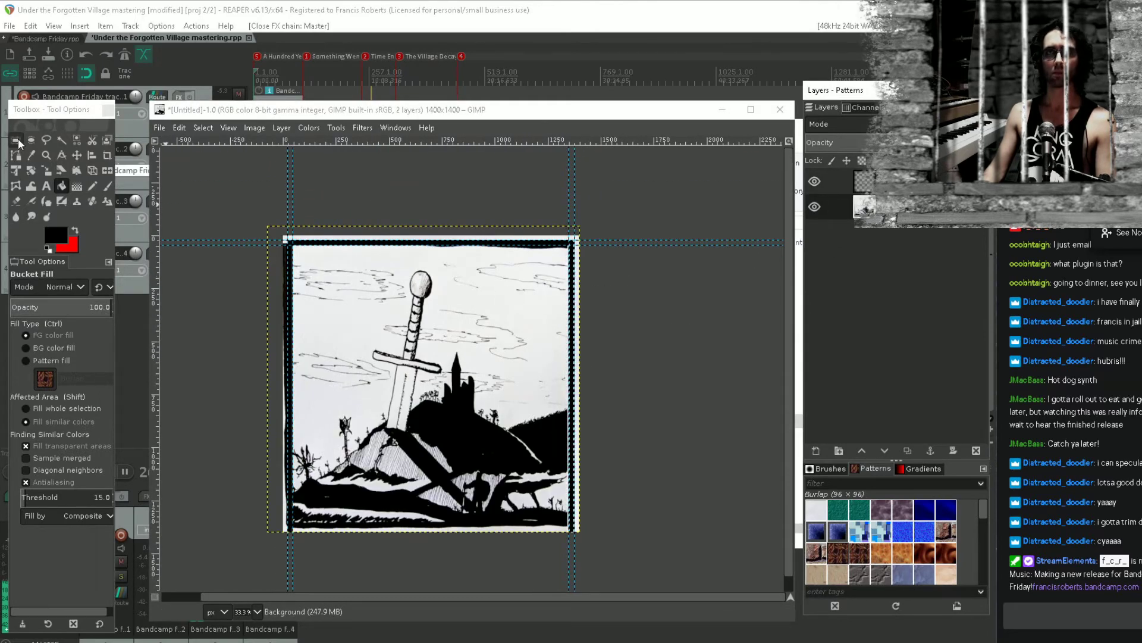
pyautogui.click(76, 154)
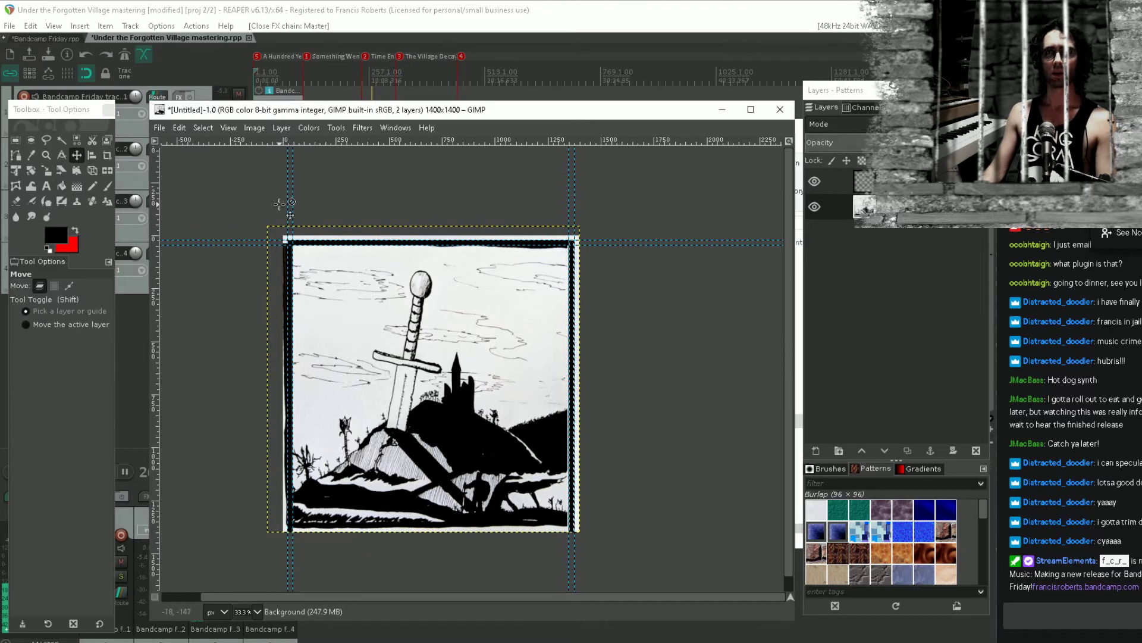
pyautogui.moveTo(296, 206); pyautogui.dragTo(154, 206)
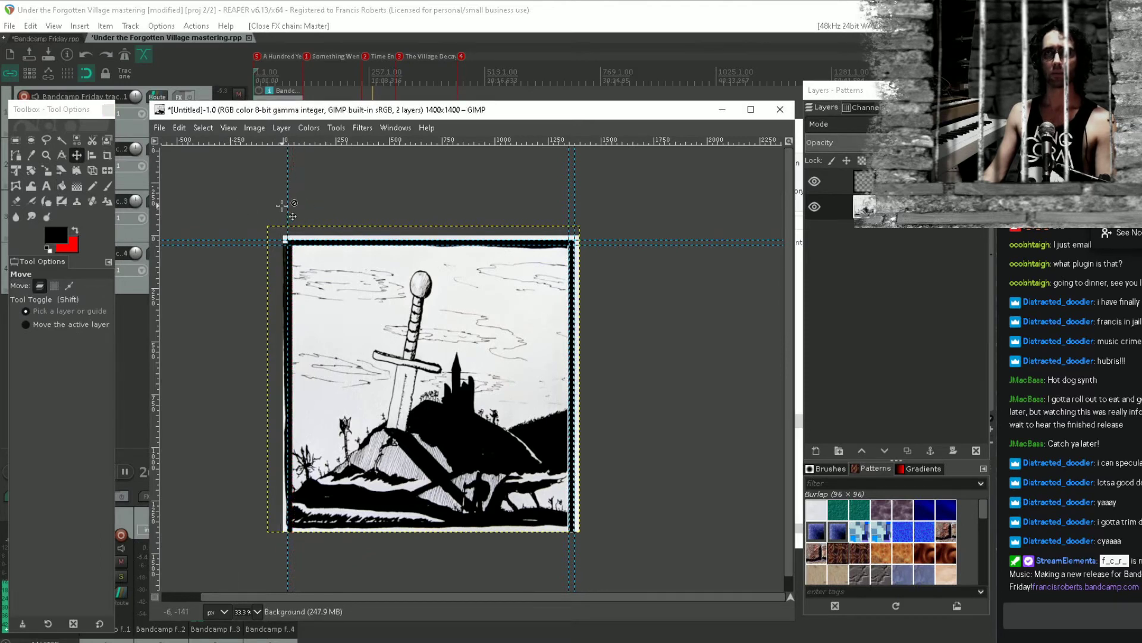
pyautogui.moveTo(568, 190); pyautogui.dragTo(611, 196)
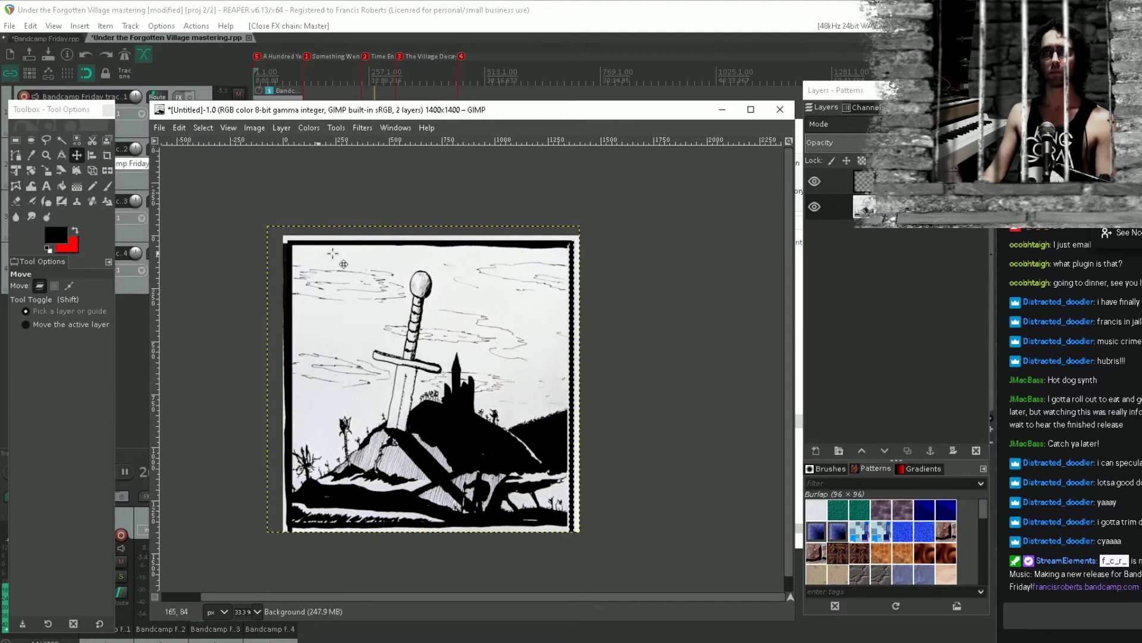
pyautogui.press('r')
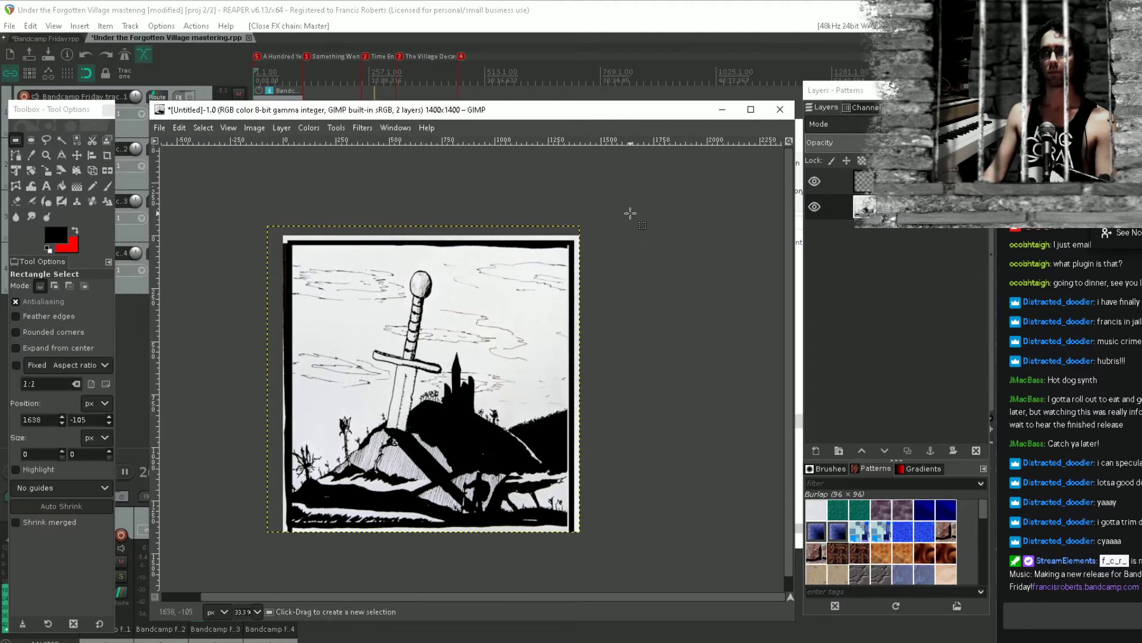
# Select the margin left of the black frame with a 247 × 1577 px rectangle at position -225, -32 and delete it from the Background layer
pyautogui.scroll(6, 583, 246)
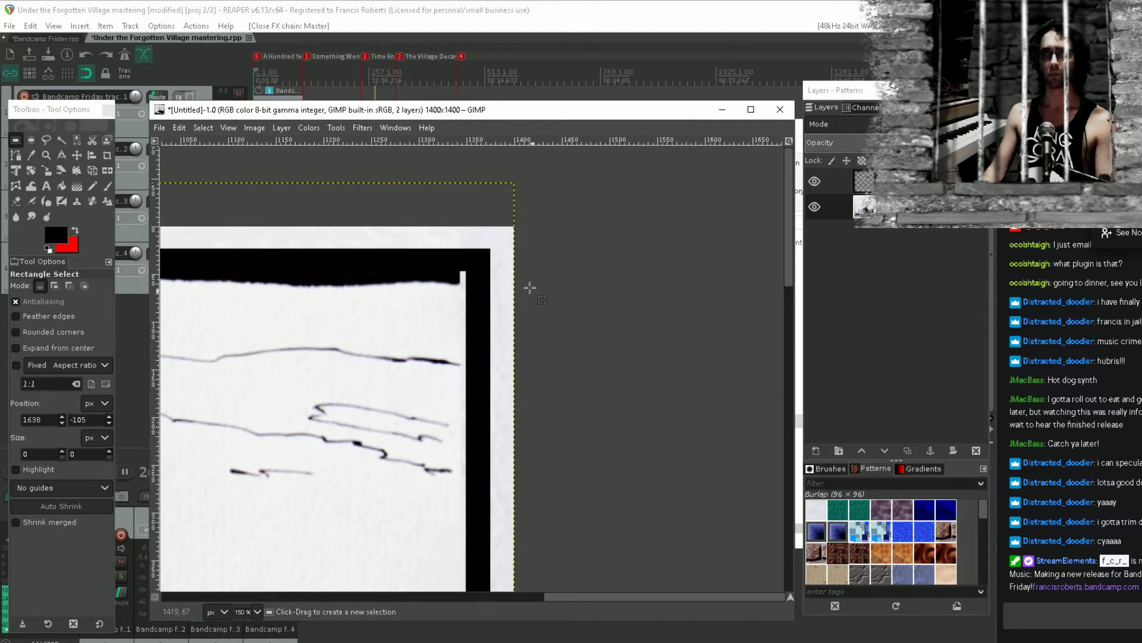
pyautogui.scroll(2, 450, 288)
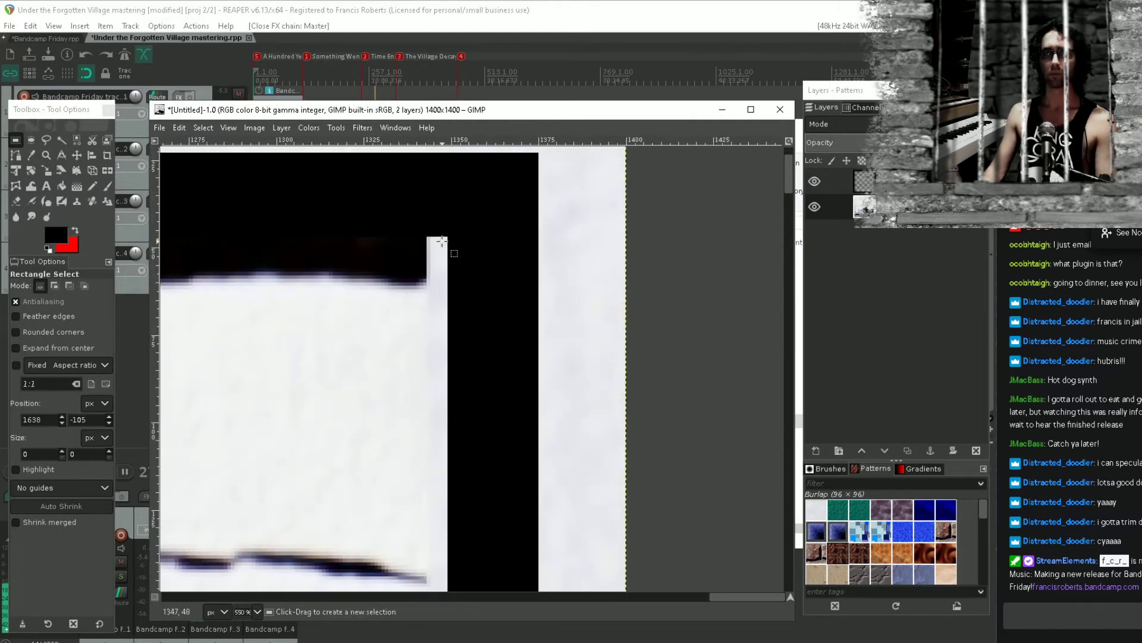
pyautogui.scroll(-8, 547, 305)
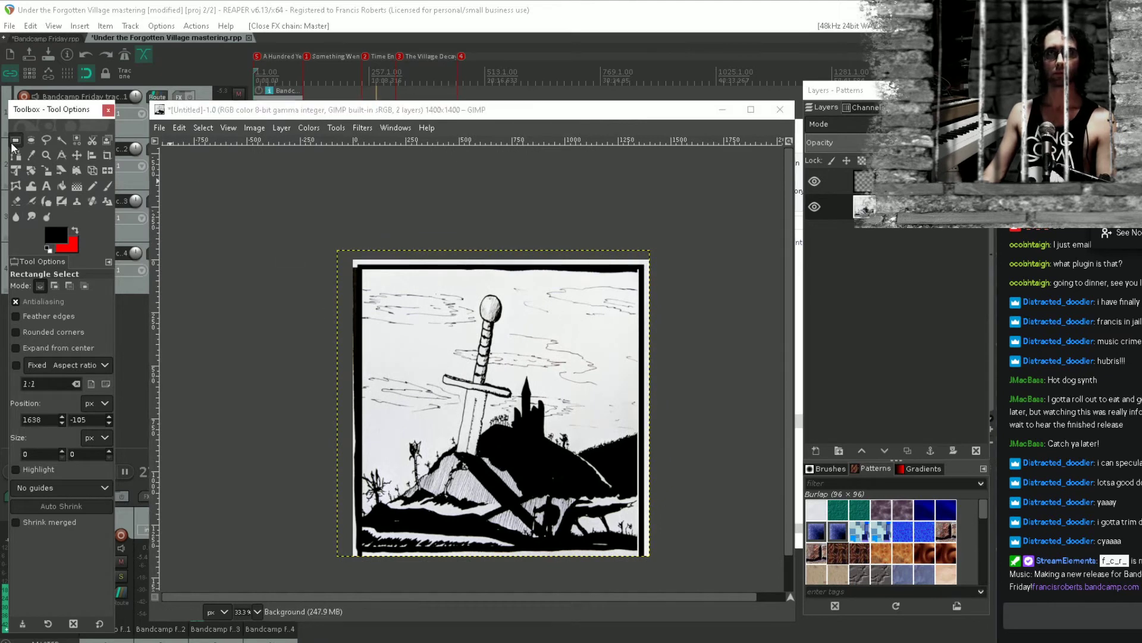
pyautogui.moveTo(306, 226); pyautogui.dragTo(373, 466)
pyautogui.moveTo(349, 582); pyautogui.dragTo(338, 526)
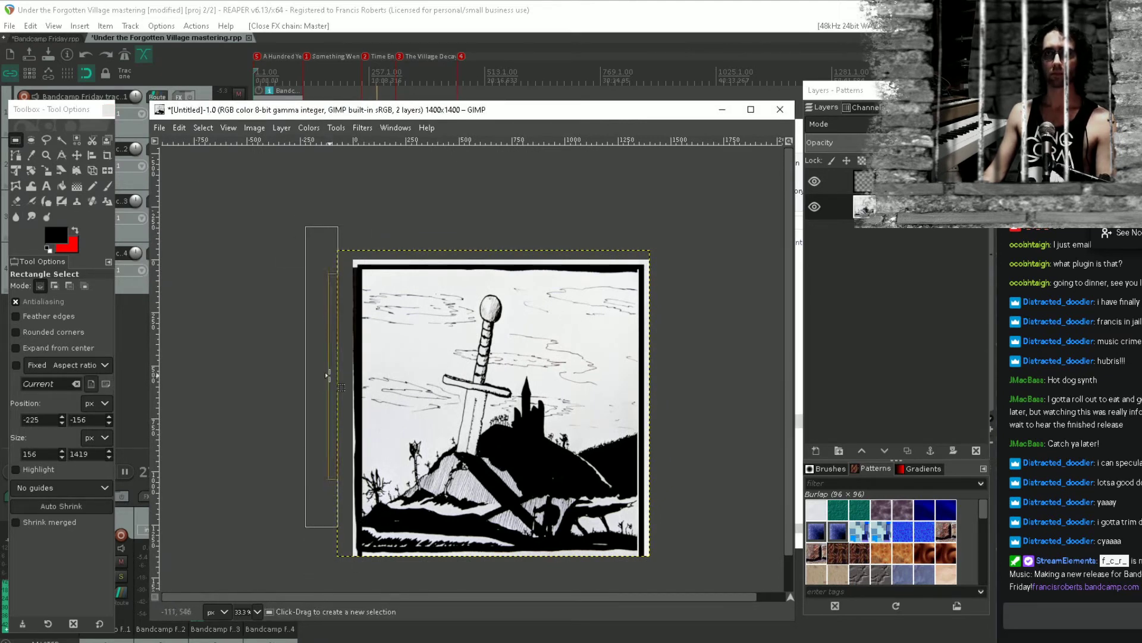
pyautogui.scroll(5, 340, 243)
pyautogui.moveTo(318, 173); pyautogui.dragTo(434, 327)
pyautogui.scroll(-5, 485, 370)
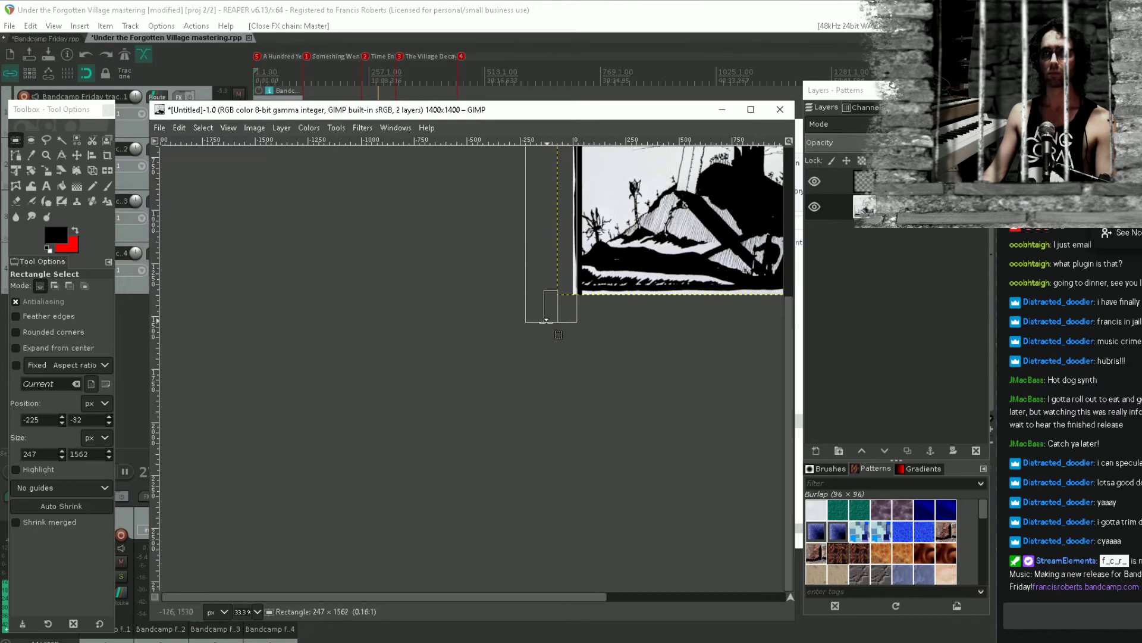
pyautogui.moveTo(546, 322); pyautogui.dragTo(546, 325)
pyautogui.moveTo(546, 325); pyautogui.dragTo(464, 528)
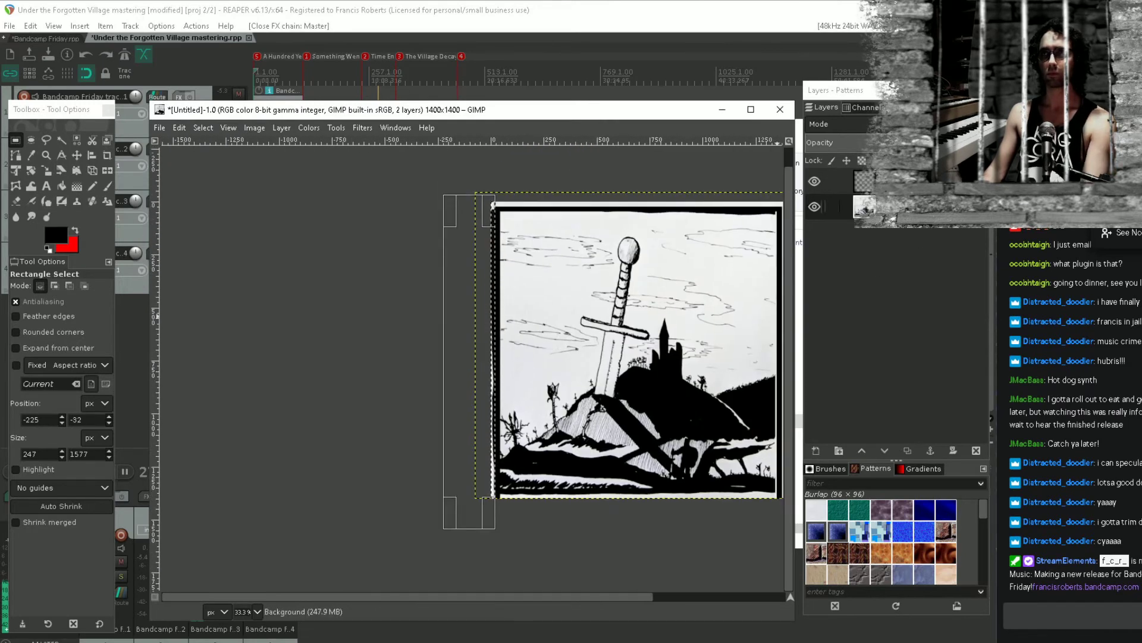
# Select the margin right of the black frame with a 182 × 1647 px rectangle at position 1375, -138 and delete it from the Background layer
pyautogui.moveTo(676, 257); pyautogui.dragTo(373, 277)
pyautogui.moveTo(511, 193); pyautogui.dragTo(470, 549)
pyautogui.scroll(7, 481, 238)
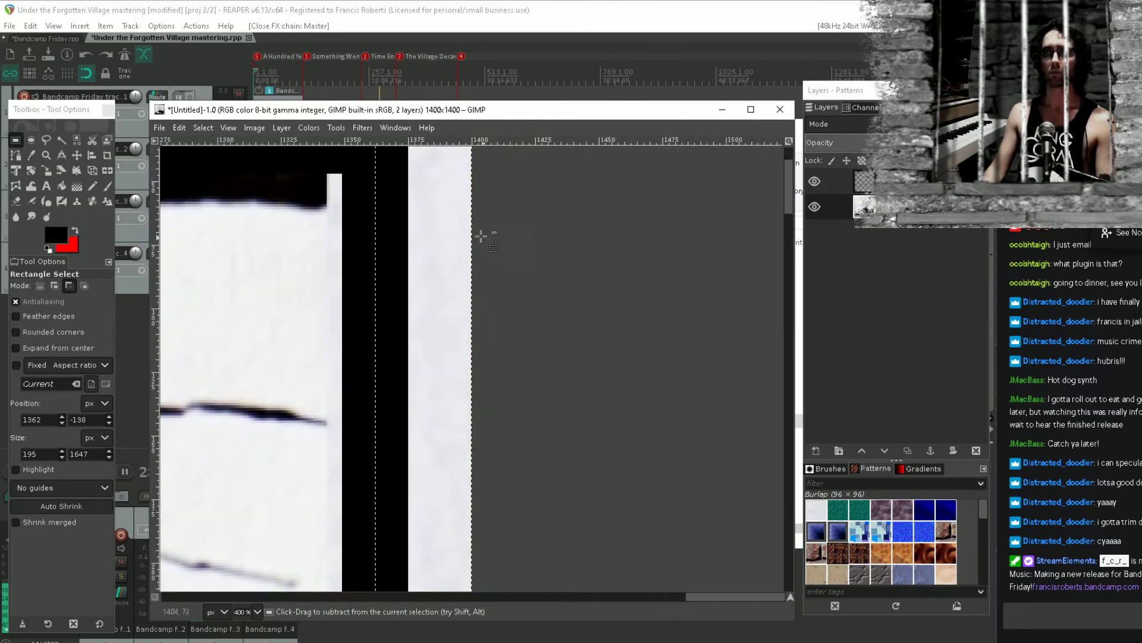
pyautogui.scroll(-4, 429, 333)
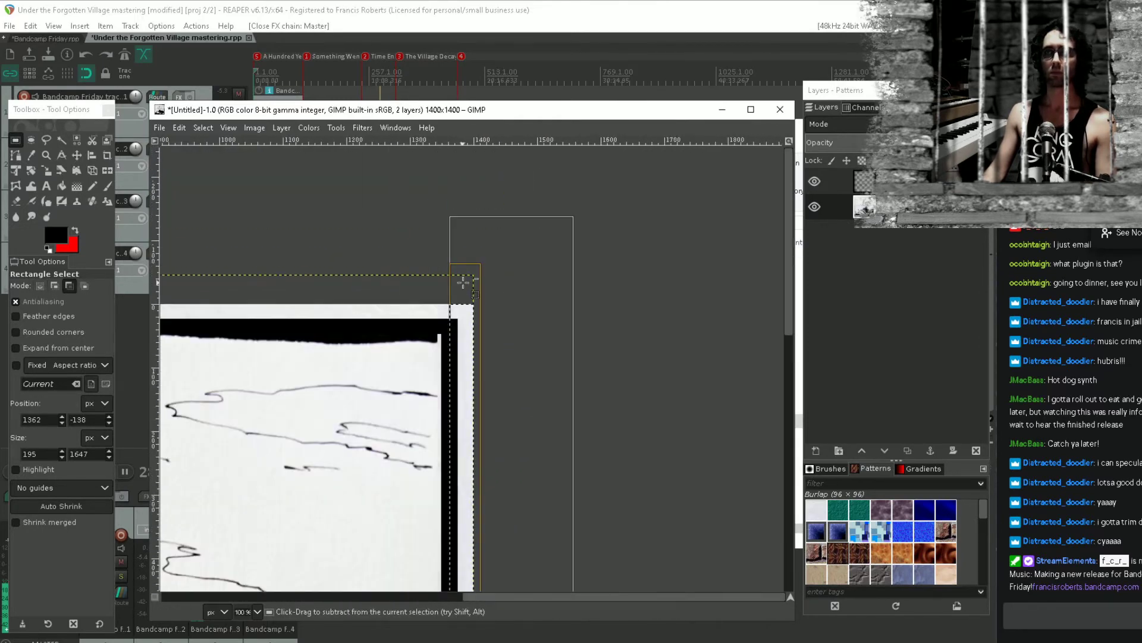
pyautogui.moveTo(474, 238); pyautogui.dragTo(484, 238)
pyautogui.scroll(5, 466, 292)
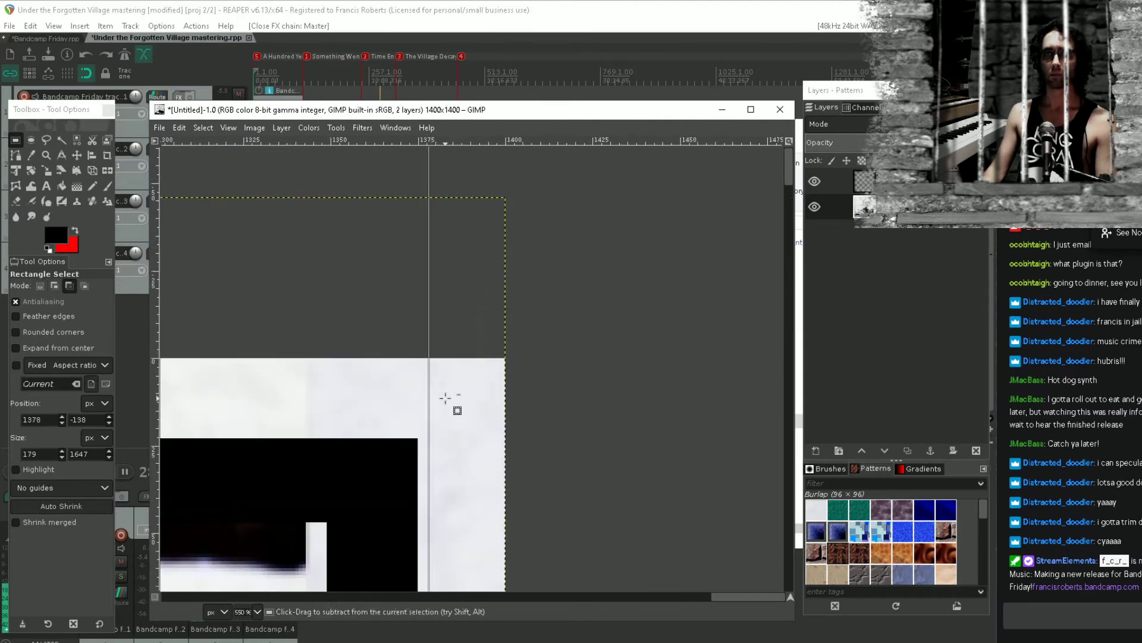
pyautogui.scroll(-2, 474, 209)
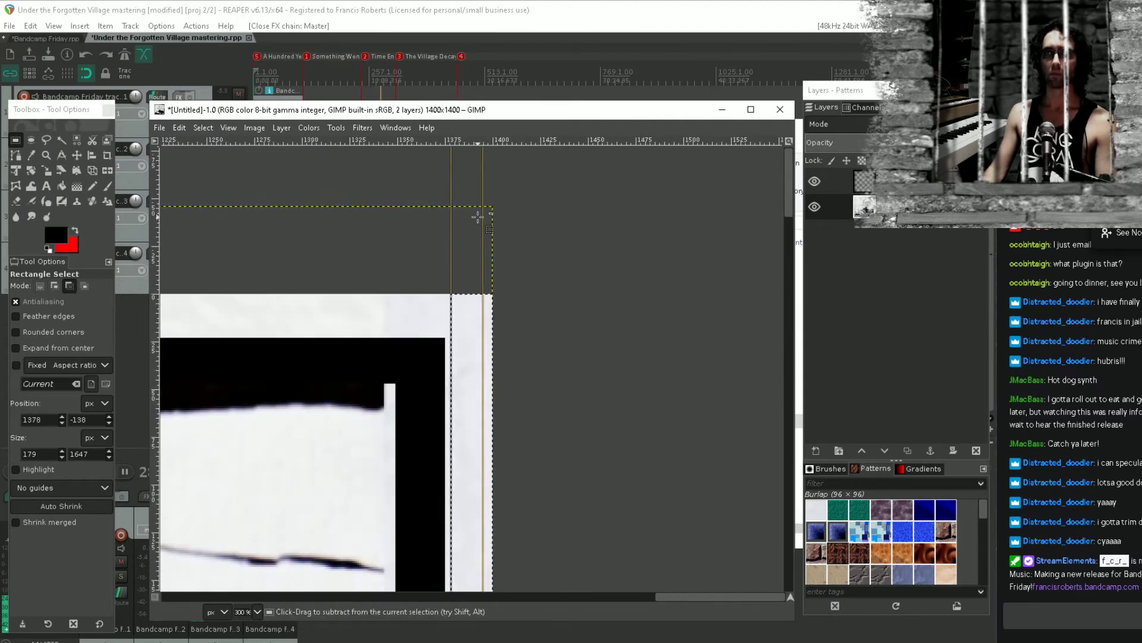
pyautogui.moveTo(455, 179); pyautogui.dragTo(443, 199)
pyautogui.scroll(-3, 492, 287)
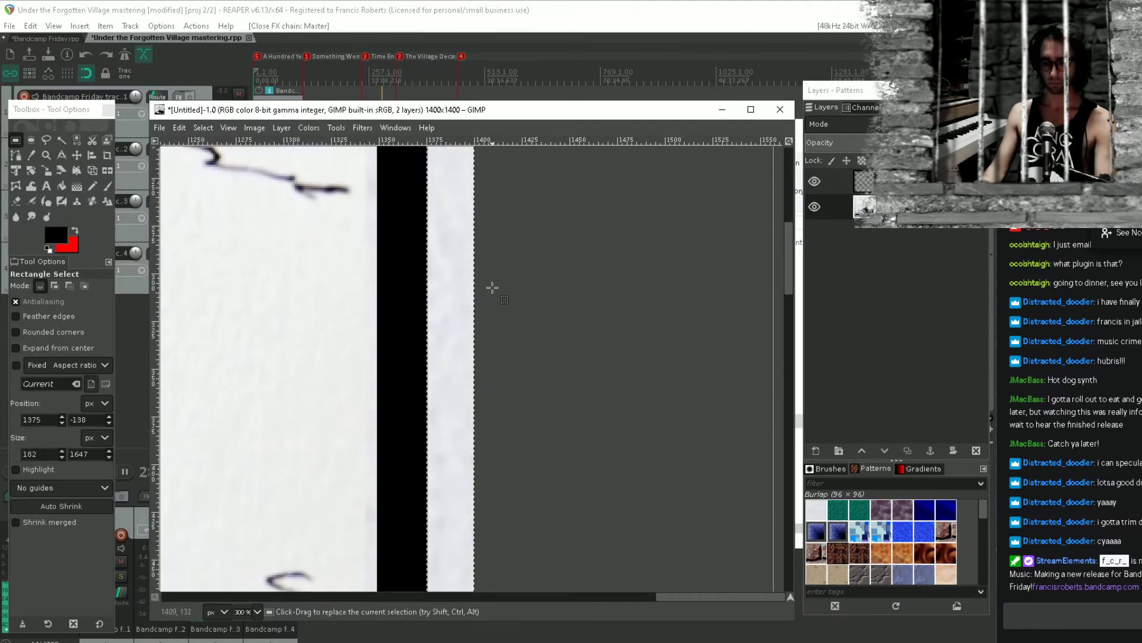
pyautogui.press('Delete')
pyautogui.scroll(-5, 537, 373)
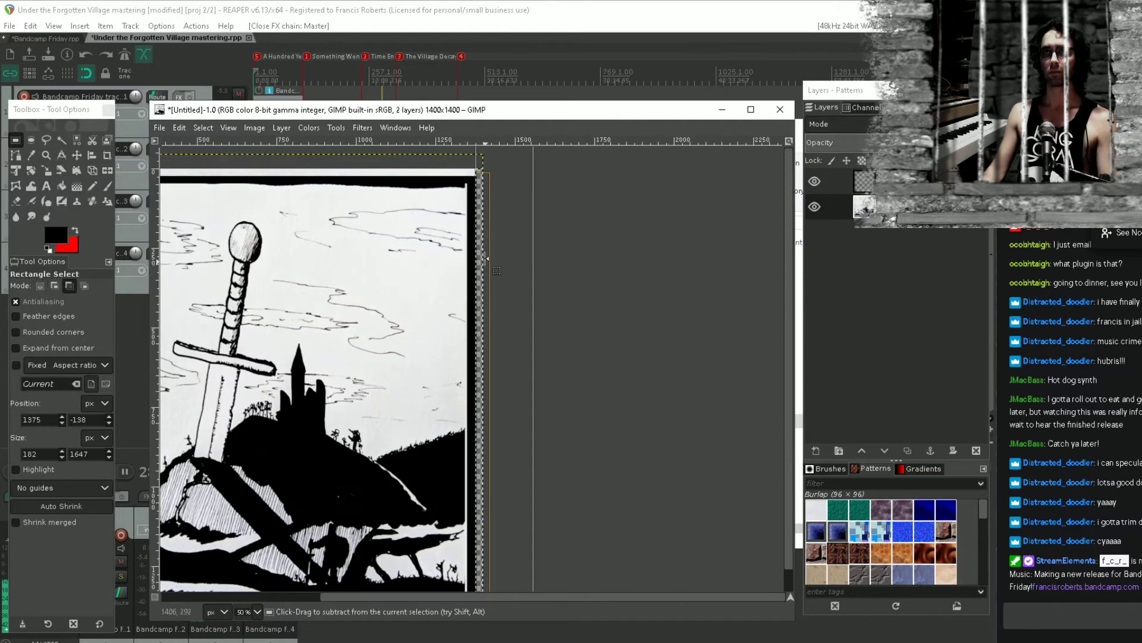
# Delete the margin above the black frame using a 2012 × 435 px rectangle at position -236, -412, and clear the selection
pyautogui.moveTo(688, 238); pyautogui.dragTo(85, 378)
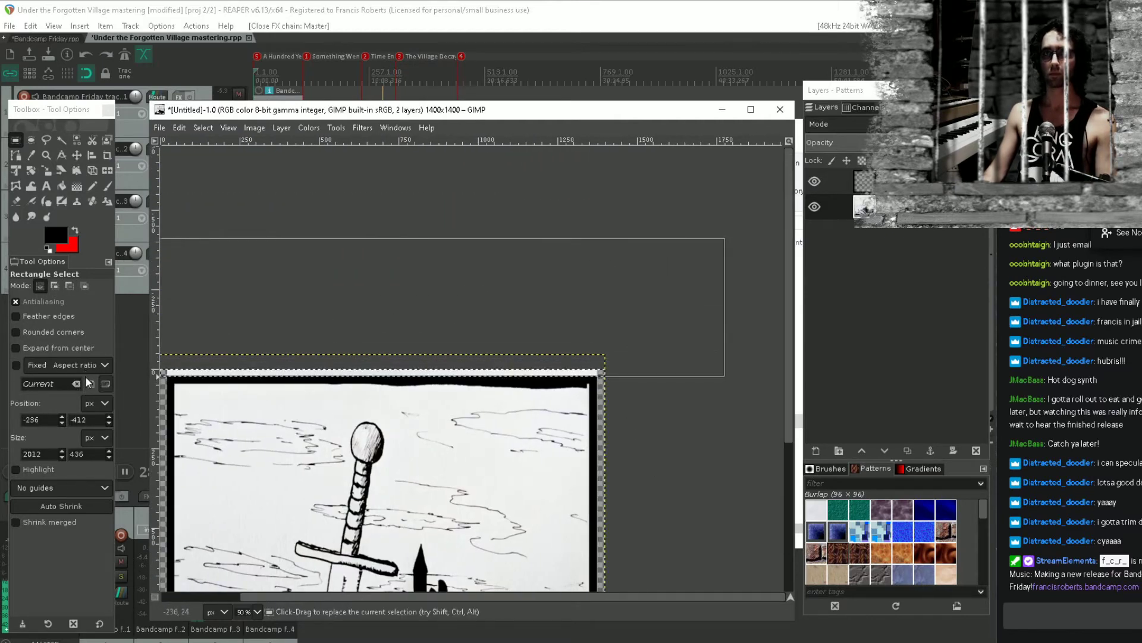
pyautogui.scroll(5, 676, 383)
pyautogui.scroll(3, 456, 283)
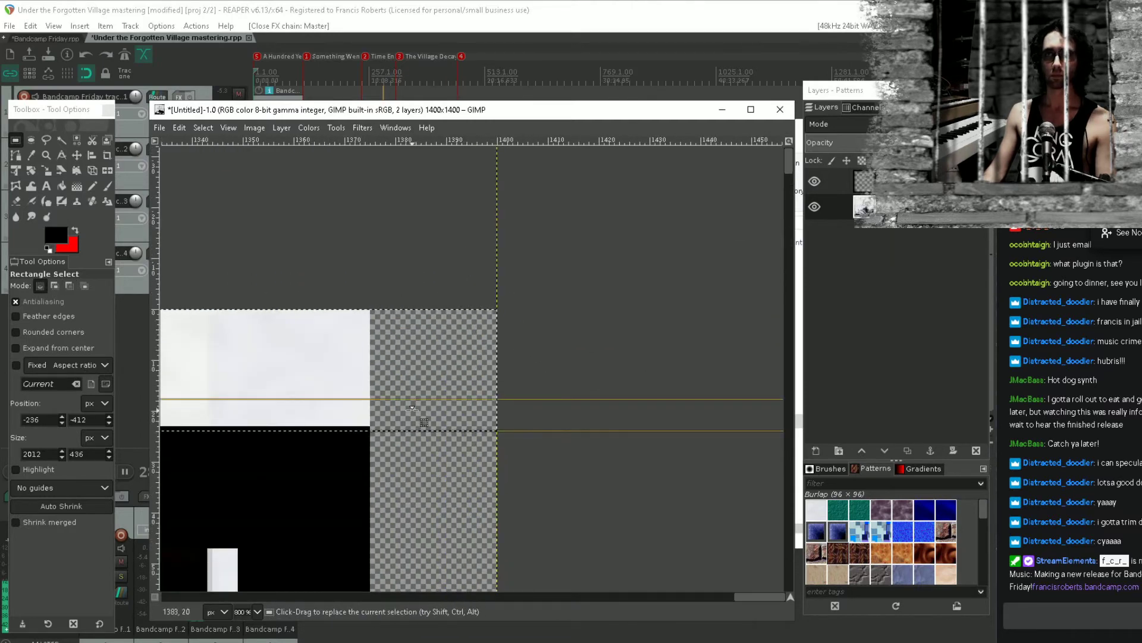
pyautogui.moveTo(413, 409)
pyautogui.mouseDown()
pyautogui.moveTo(414, 395)
pyautogui.moveTo(419, 405)
pyautogui.mouseUp()
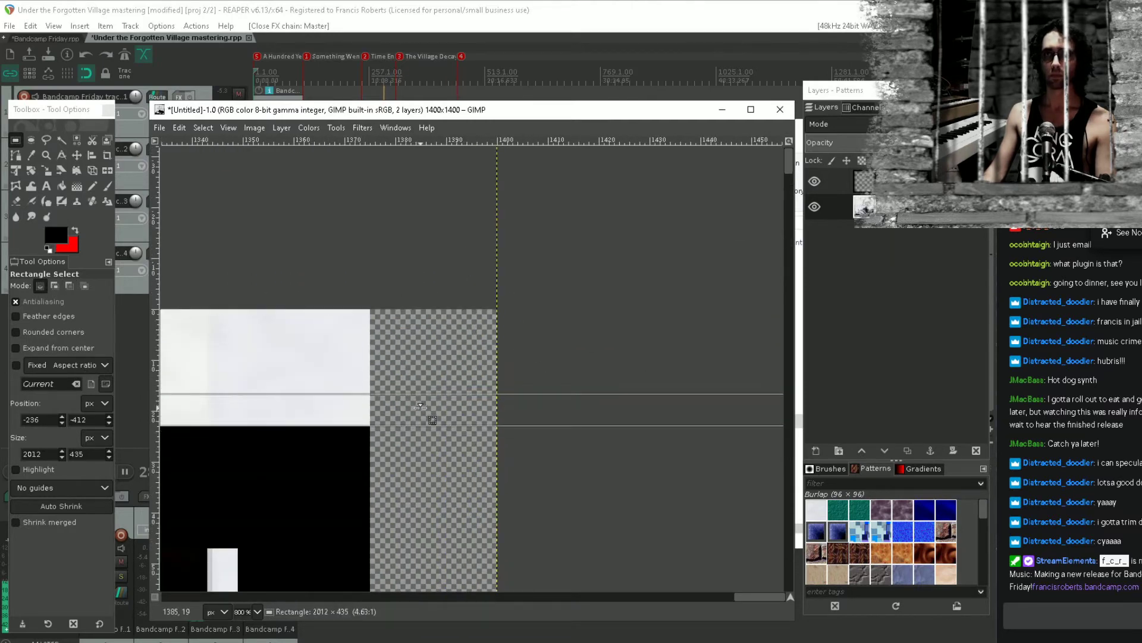
pyautogui.press('Delete')
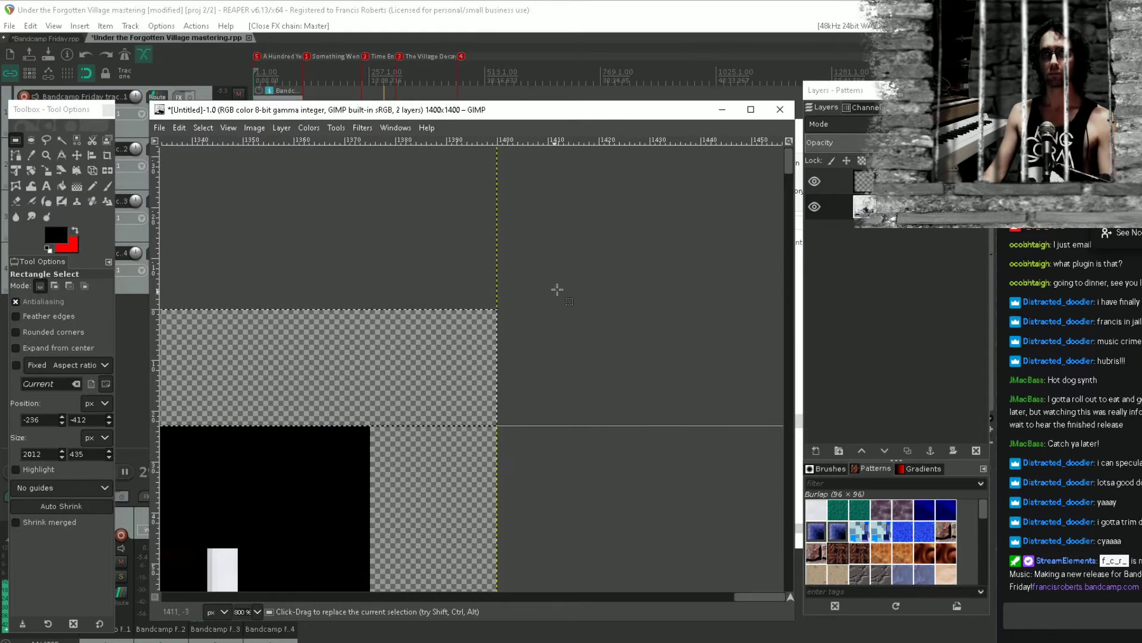
pyautogui.click(580, 435)
# Delete the margin below the black frame from the Background layer using a 1466 × 71 px rectangle at position -21, 1376, and clear the selection
pyautogui.scroll(-10, 583, 444)
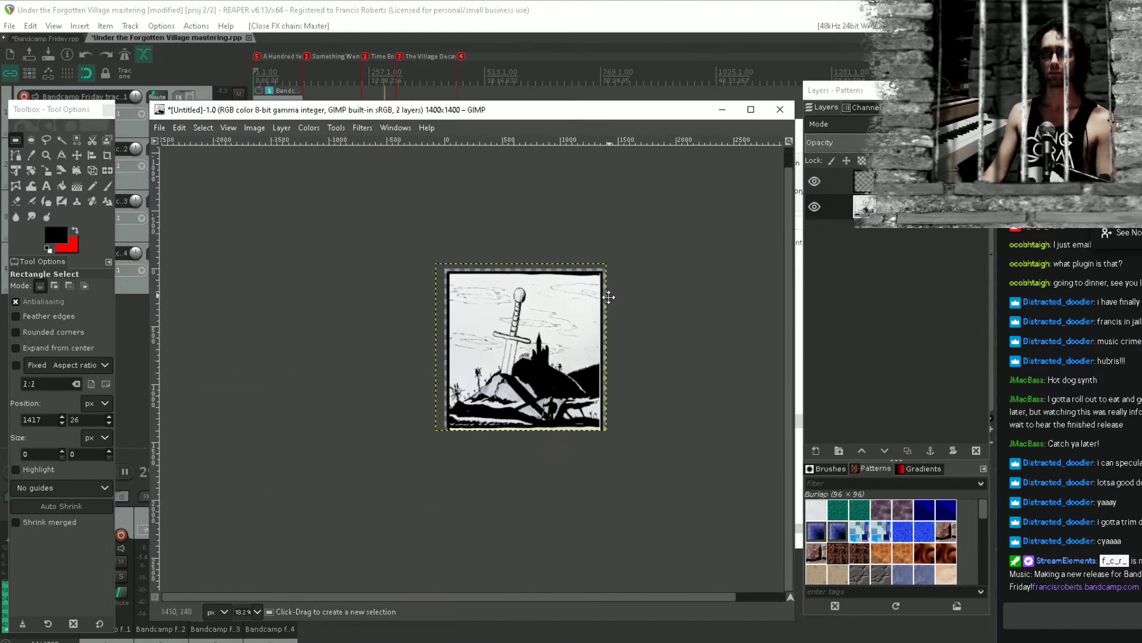
pyautogui.scroll(5, 608, 297)
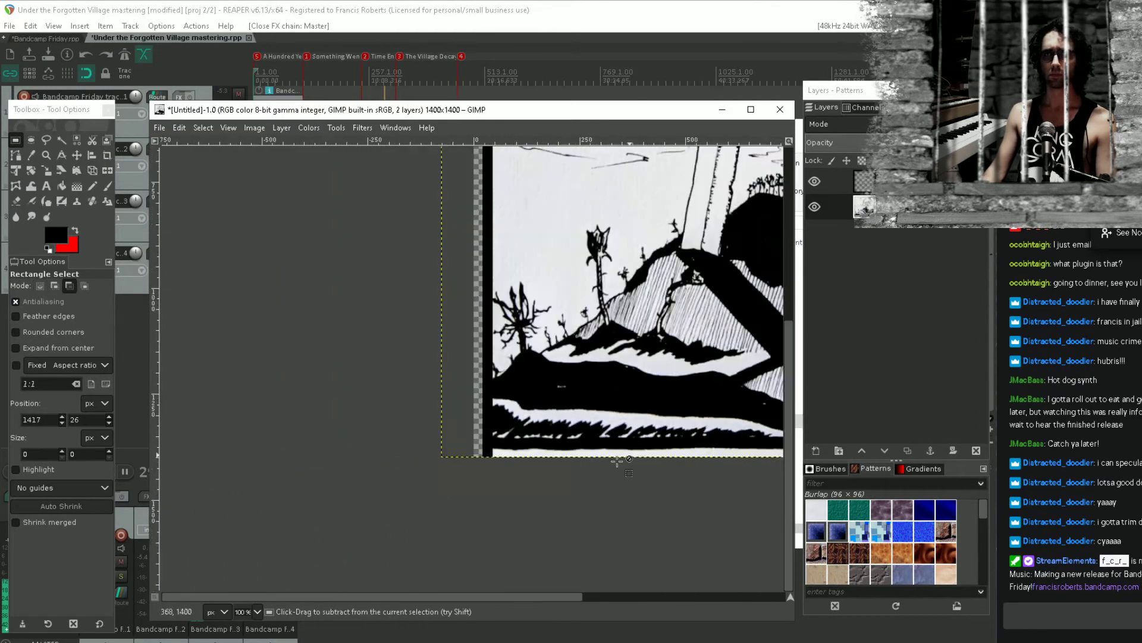
pyautogui.scroll(-2, 617, 462)
pyautogui.scroll(-1, 506, 349)
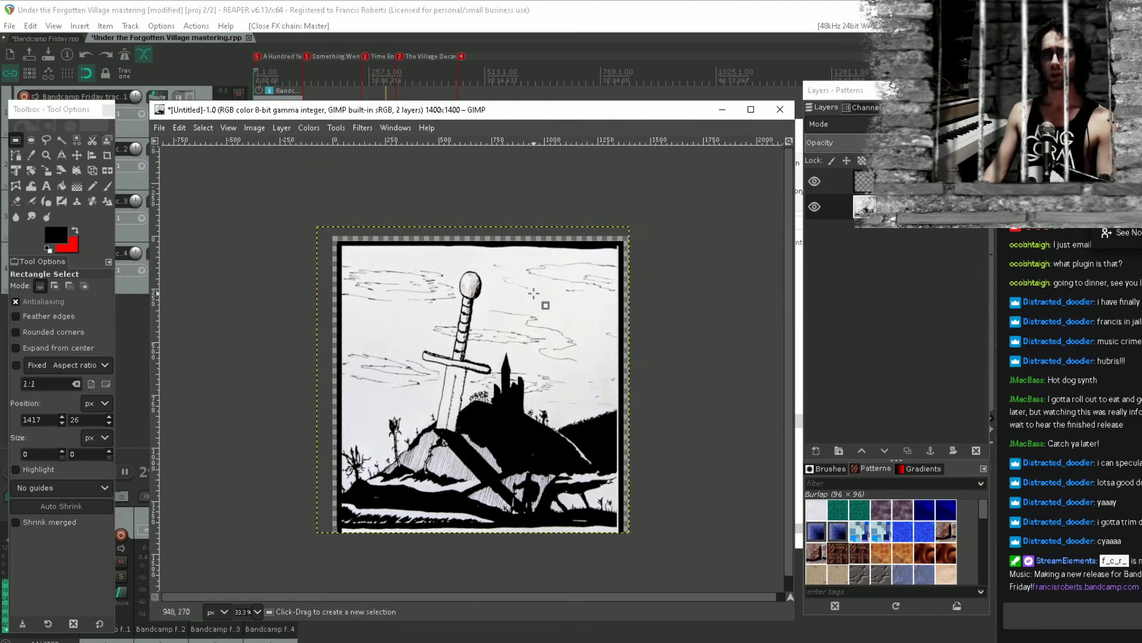
pyautogui.press('ctrl')
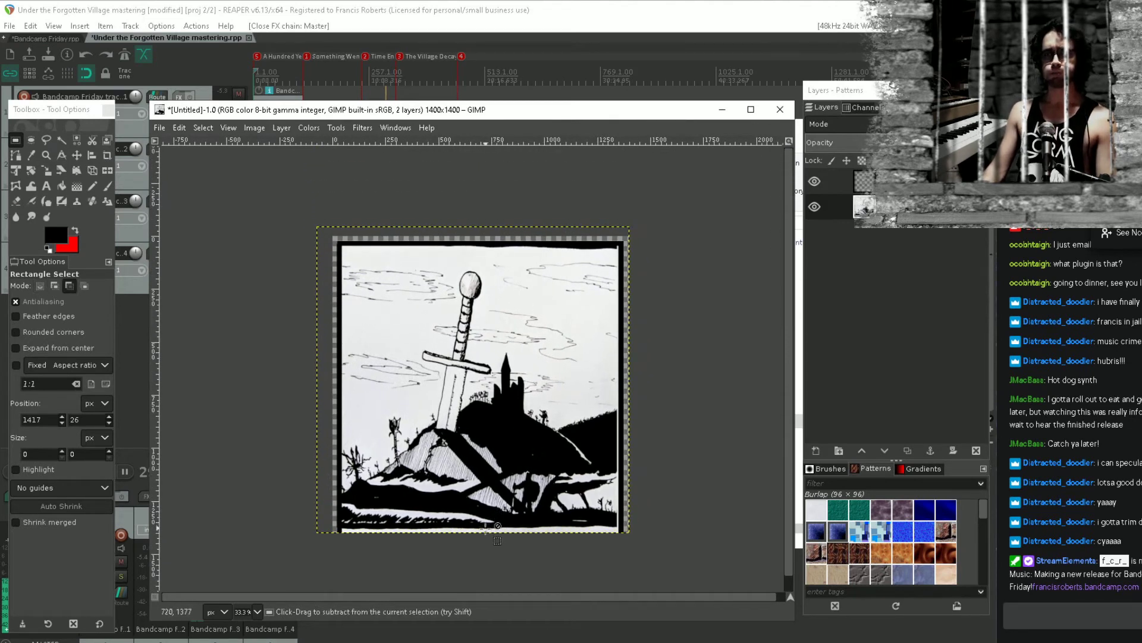
pyautogui.scroll(3, 440, 541)
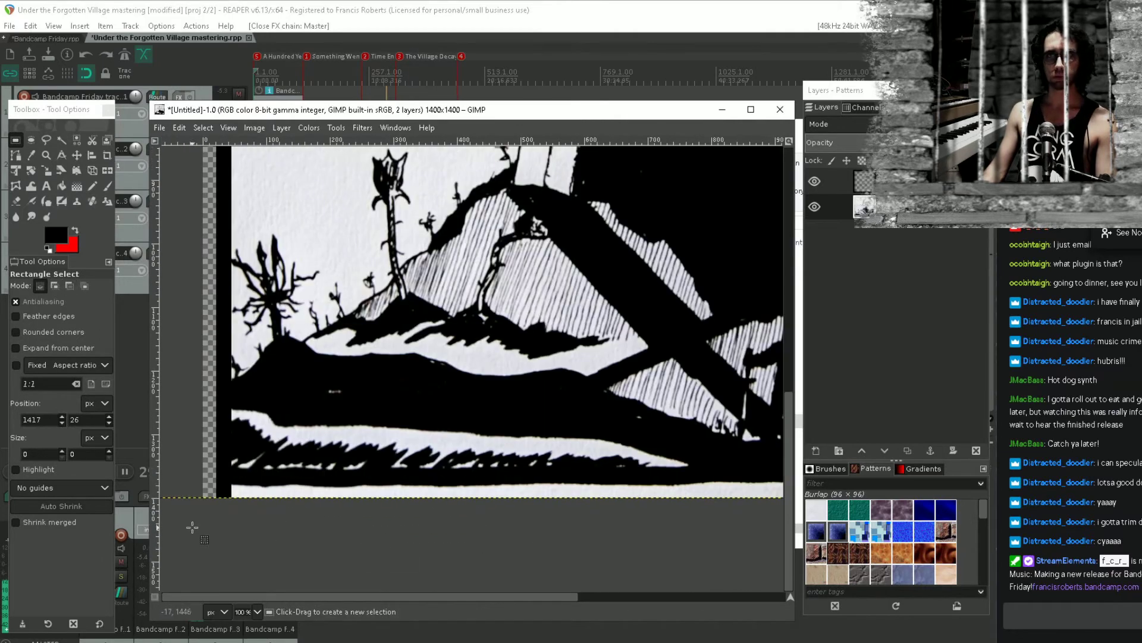
pyautogui.moveTo(192, 527); pyautogui.dragTo(811, 482)
pyautogui.scroll(3, 662, 519)
pyautogui.hscroll(5, 365, 480)
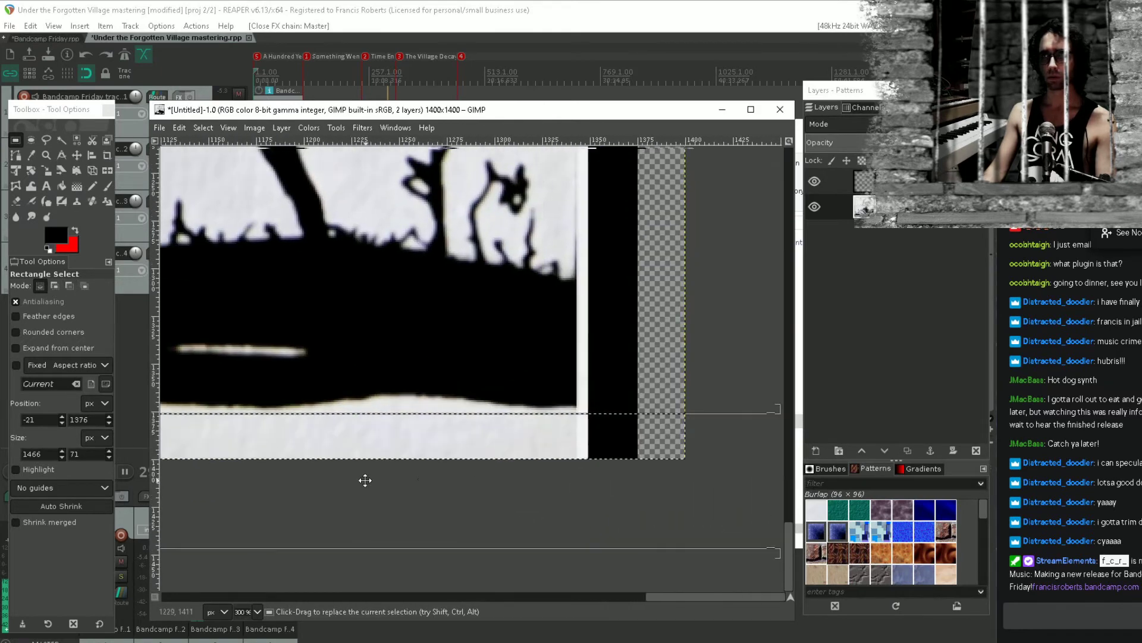
pyautogui.scroll(-5, 423, 477)
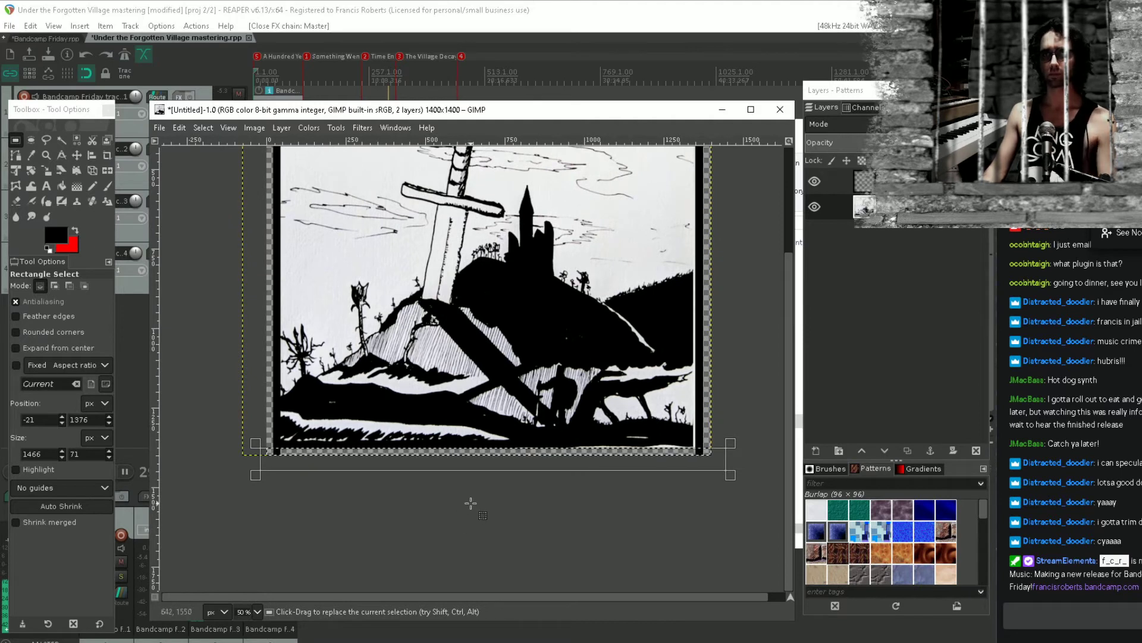
pyautogui.click(494, 517)
# On the black frame layer, delete the strip below the frame using a 1656 × 126 px rectangle at position -194, 1376, and clear the selection
pyautogui.click(864, 184)
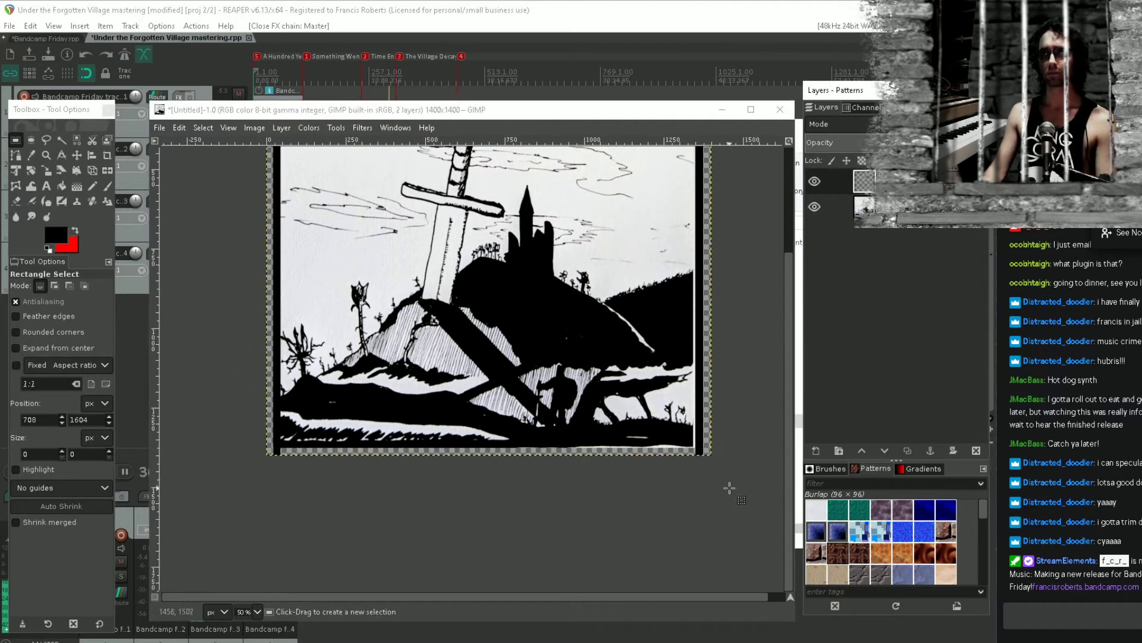
pyautogui.moveTo(726, 485); pyautogui.dragTo(206, 448)
pyautogui.scroll(5, 240, 430)
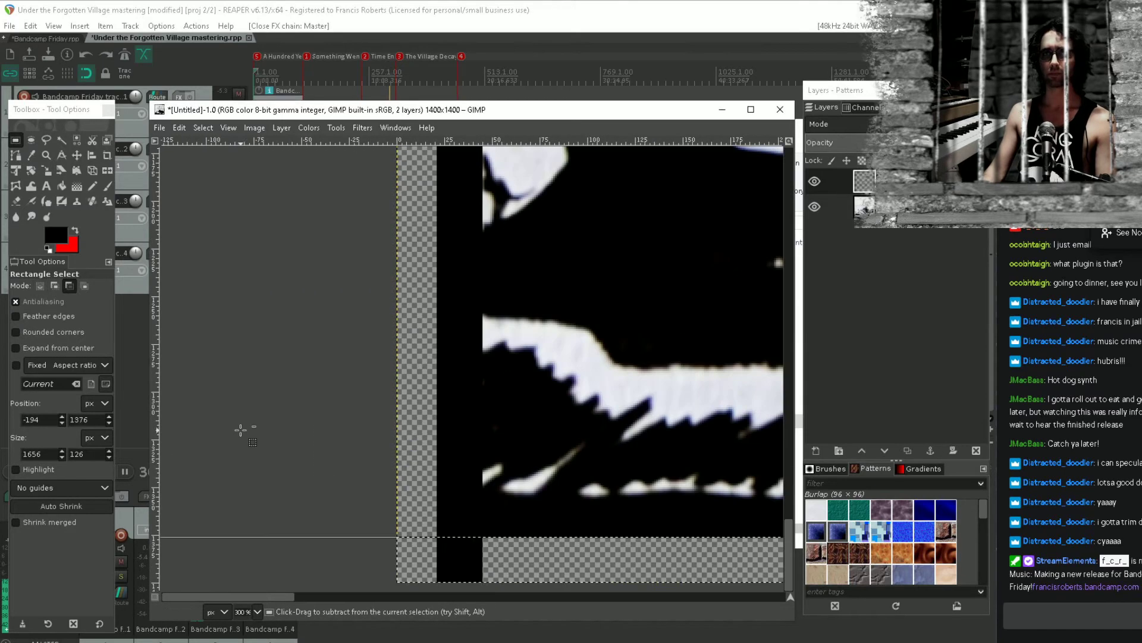
pyautogui.scroll(2, 620, 510)
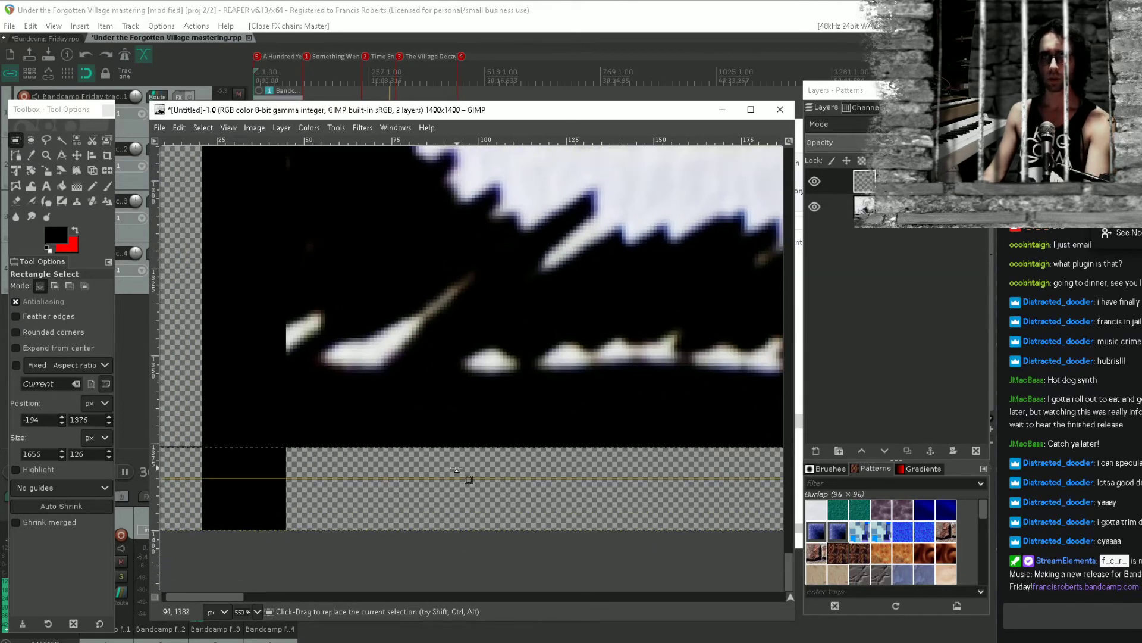
pyautogui.press('Delete')
pyautogui.scroll(-8, 598, 424)
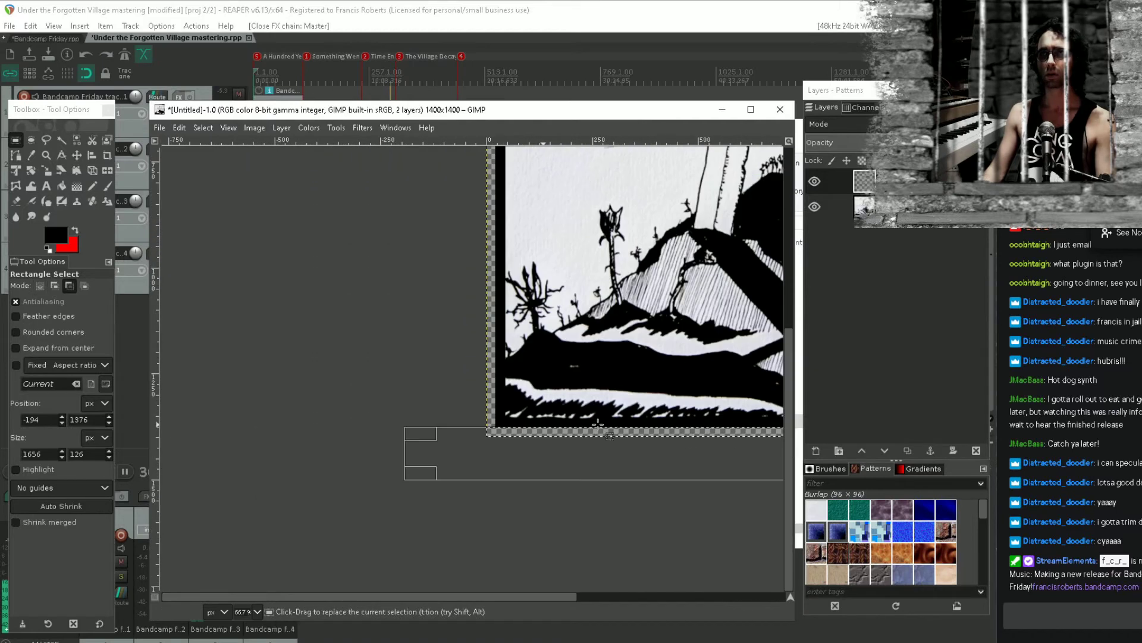
pyautogui.scroll(-1, 559, 343)
pyautogui.click(701, 275)
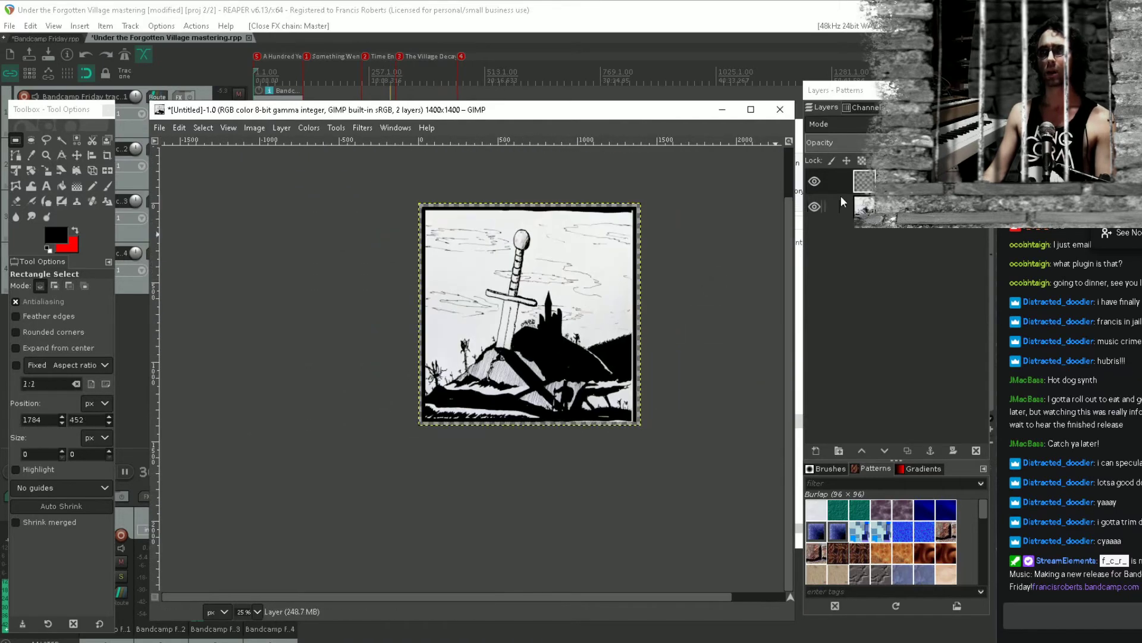
# Add a new layer with Transparency fill and zero offsets beneath the Background layer
pyautogui.click(881, 206)
pyautogui.click(882, 182)
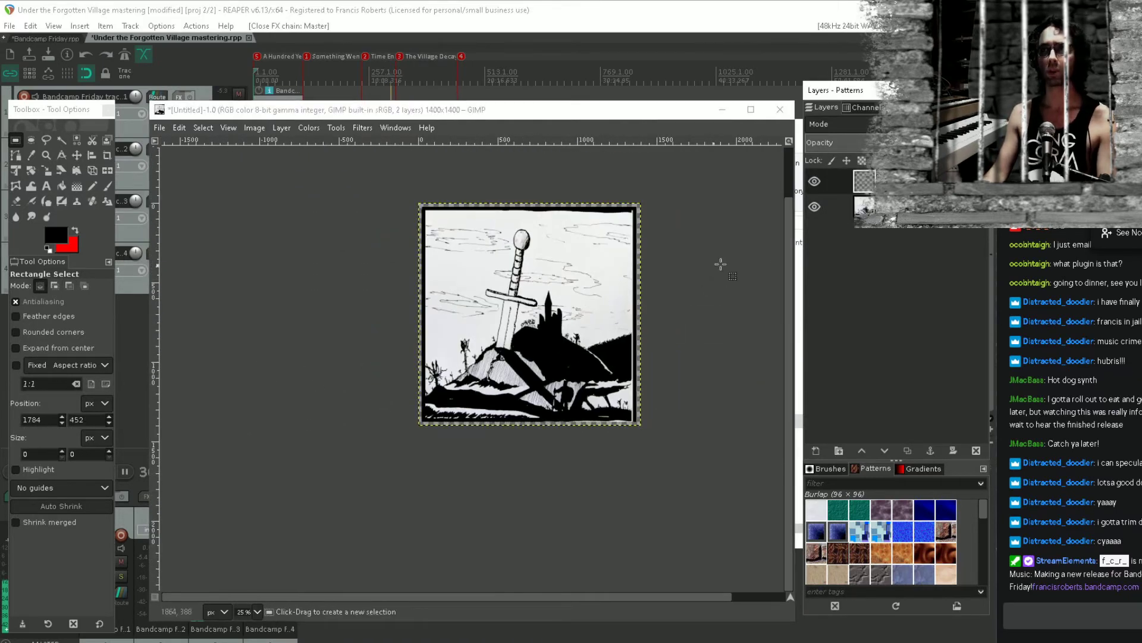
pyautogui.rightClick(894, 257)
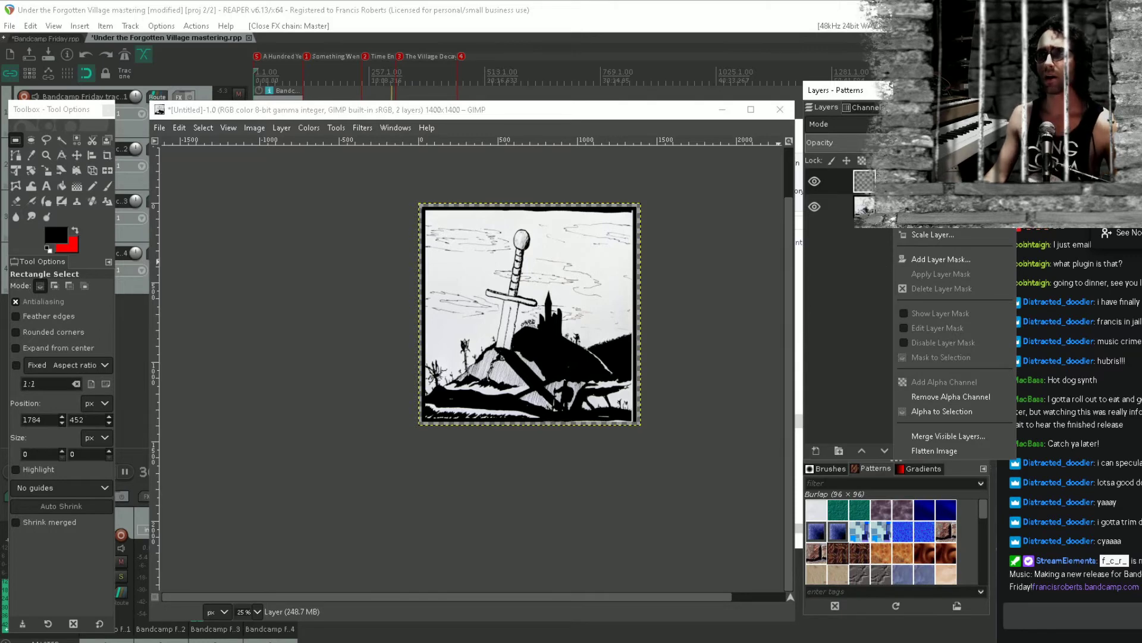
pyautogui.click(940, 107)
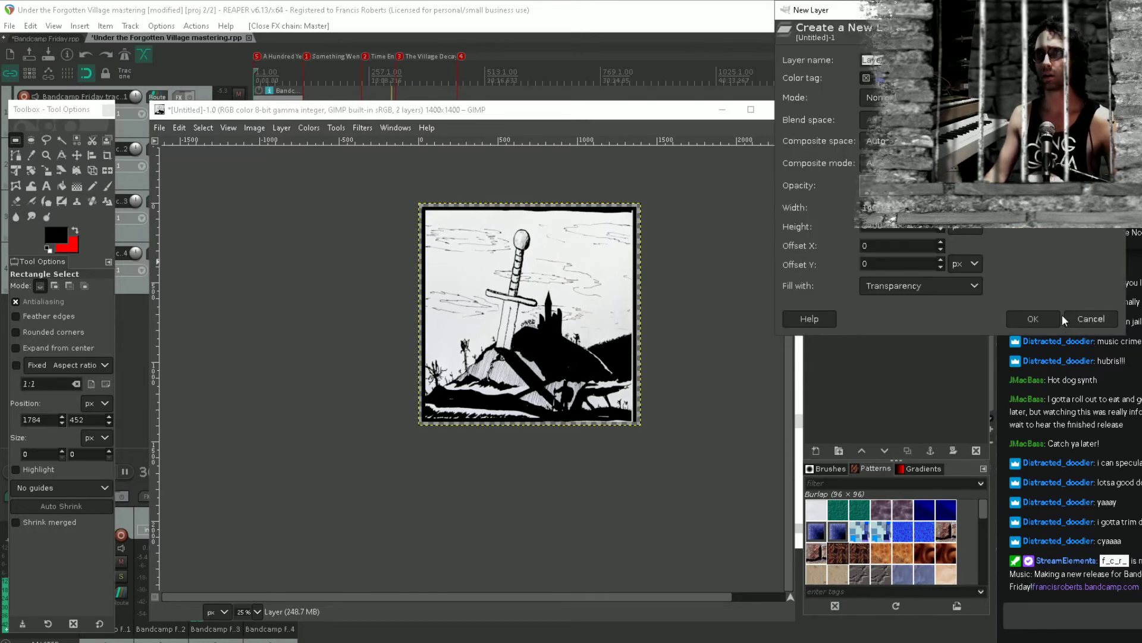
pyautogui.click(1033, 319)
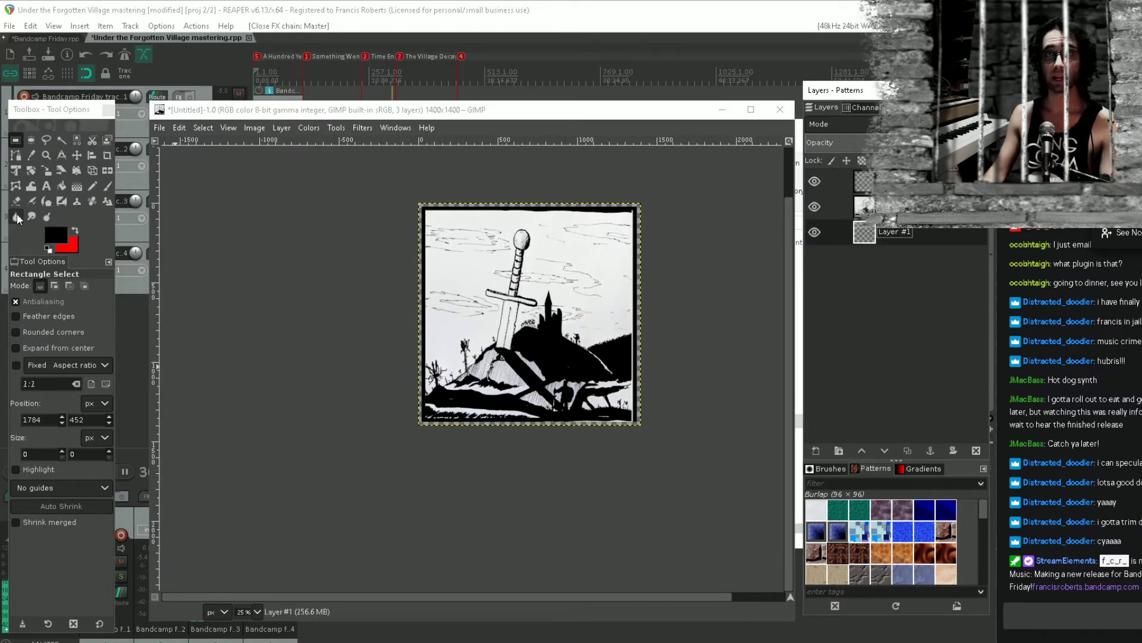
# Pick the off-white sky colour from the drawing on the Background layer and bucket-fill the new bottom layer with it
pyautogui.click(62, 187)
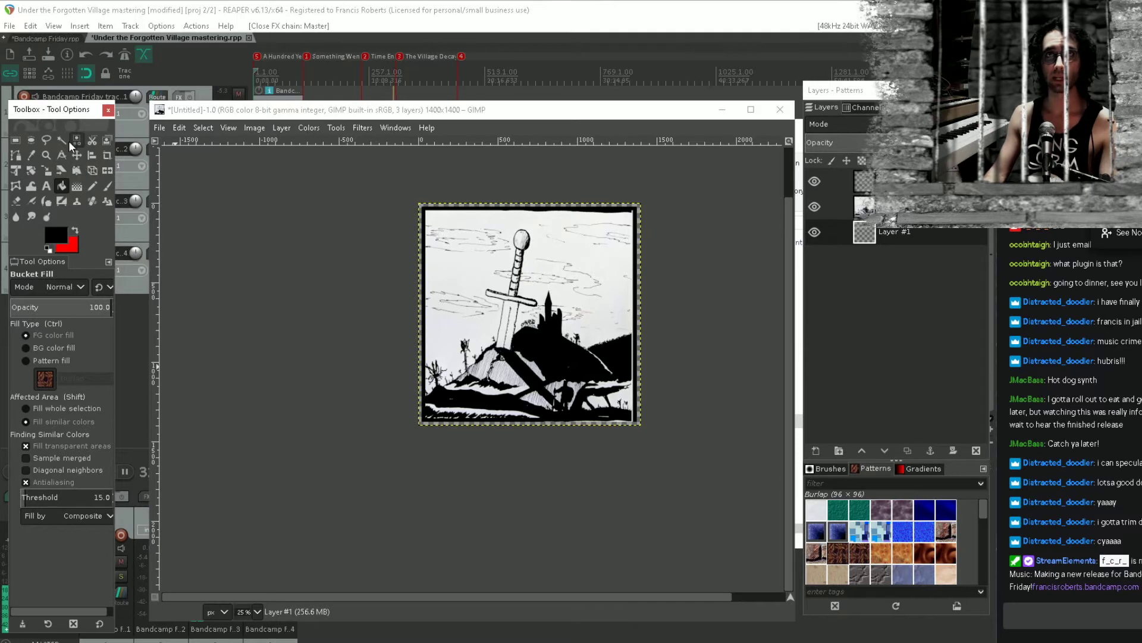
pyautogui.click(31, 155)
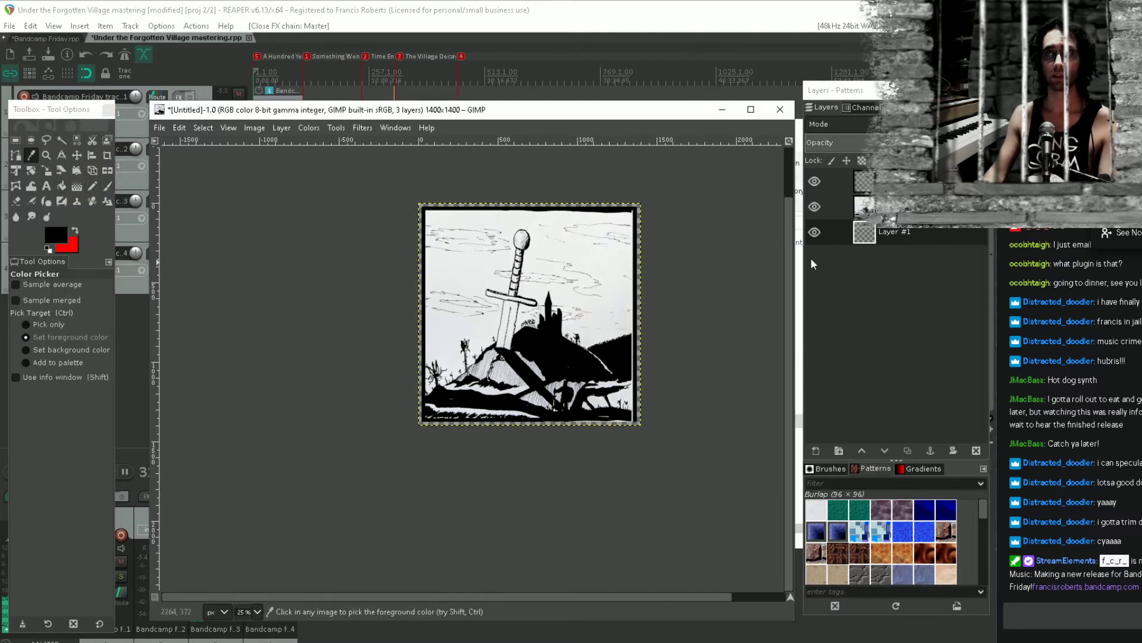
pyautogui.click(864, 208)
pyautogui.click(472, 266)
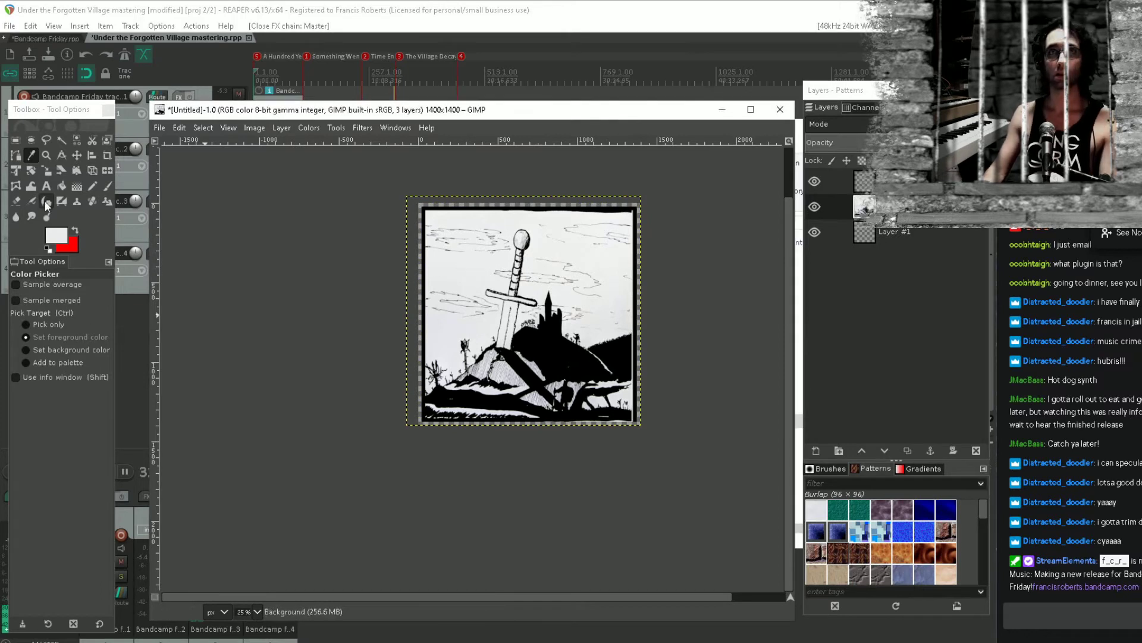
pyautogui.click(62, 186)
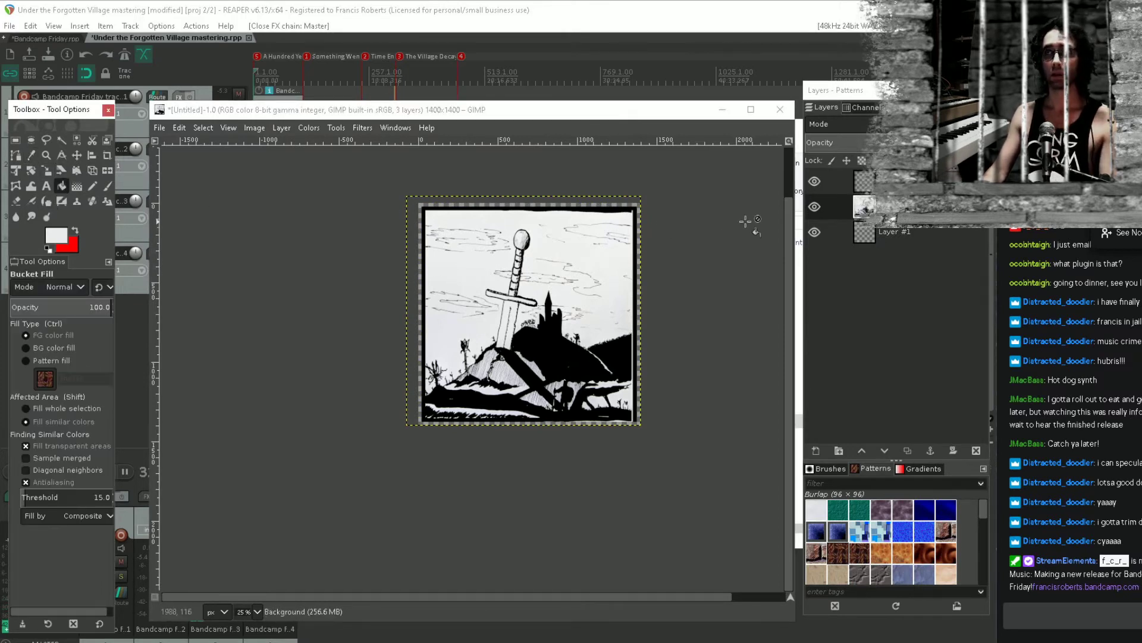
pyautogui.click(904, 235)
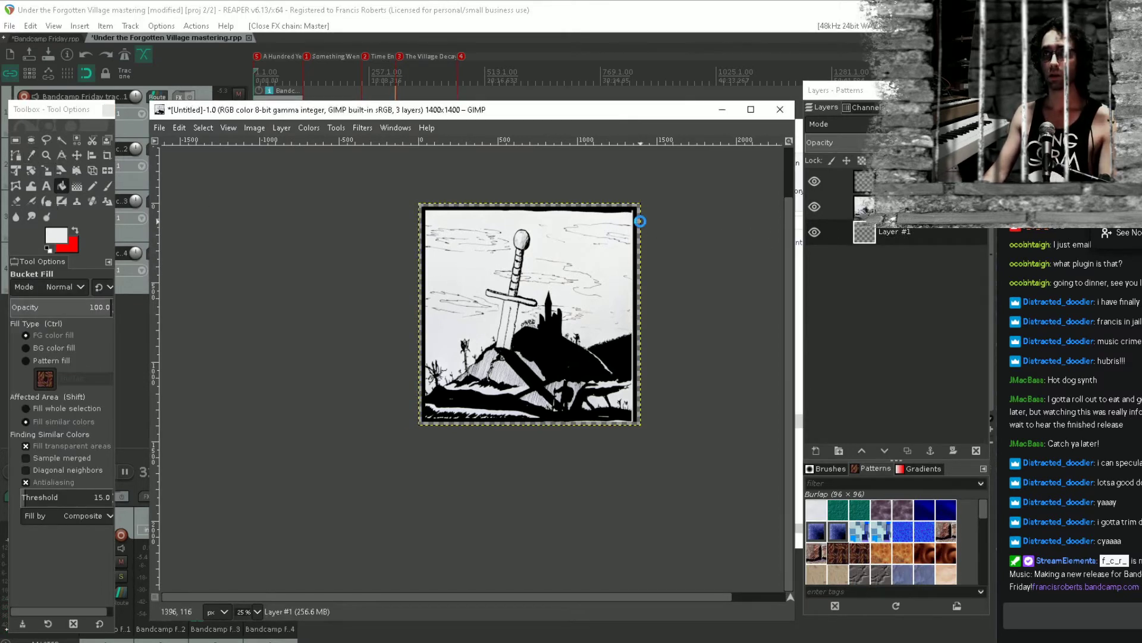
pyautogui.click(638, 222)
# On the Background layer, clone the drawing's black upper edge over the white notch at the frame's inner upper-right corner
pyautogui.scroll(3, 595, 321)
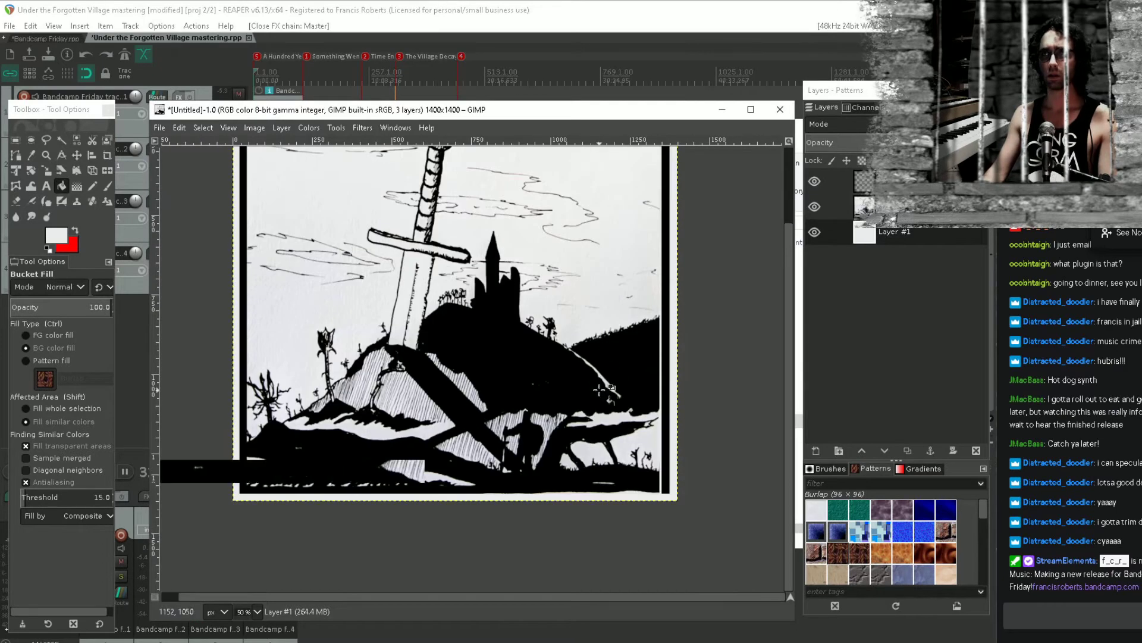
pyautogui.scroll(2, 564, 359)
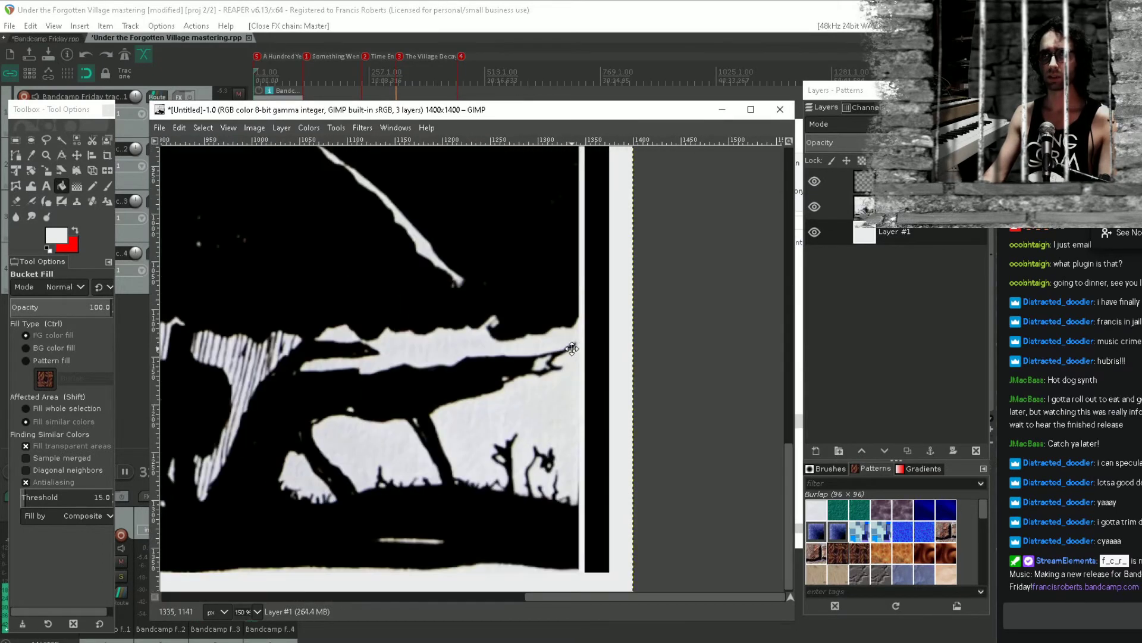
pyautogui.moveTo(564, 358); pyautogui.dragTo(524, 473)
pyautogui.scroll(-3, 529, 383)
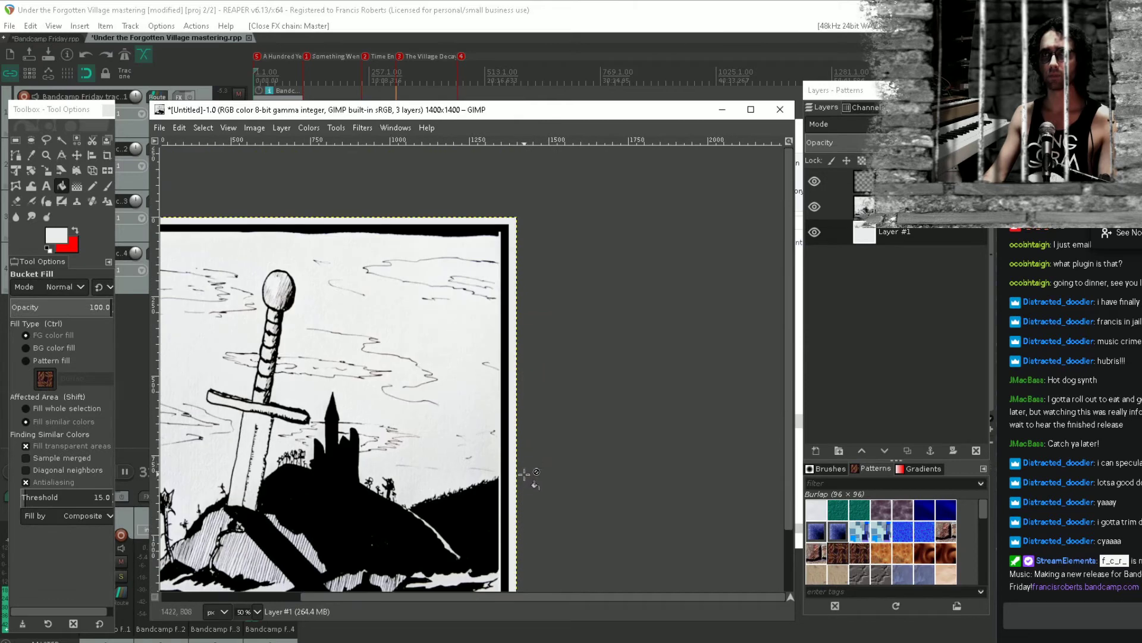
pyautogui.scroll(6, 511, 493)
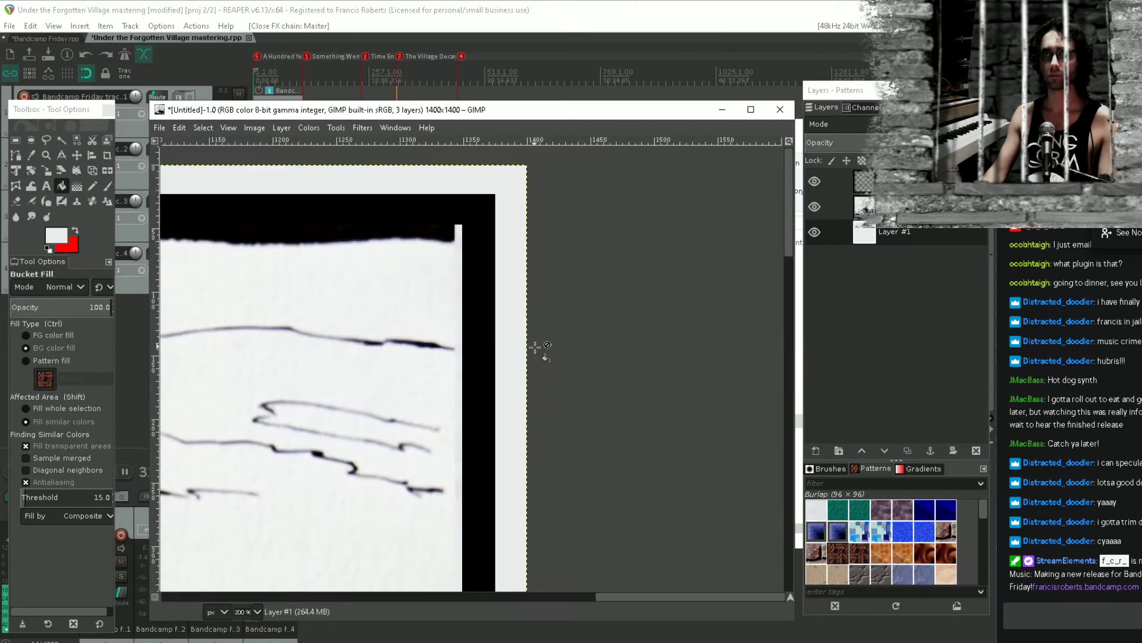
pyautogui.moveTo(446, 232); pyautogui.dragTo(466, 371)
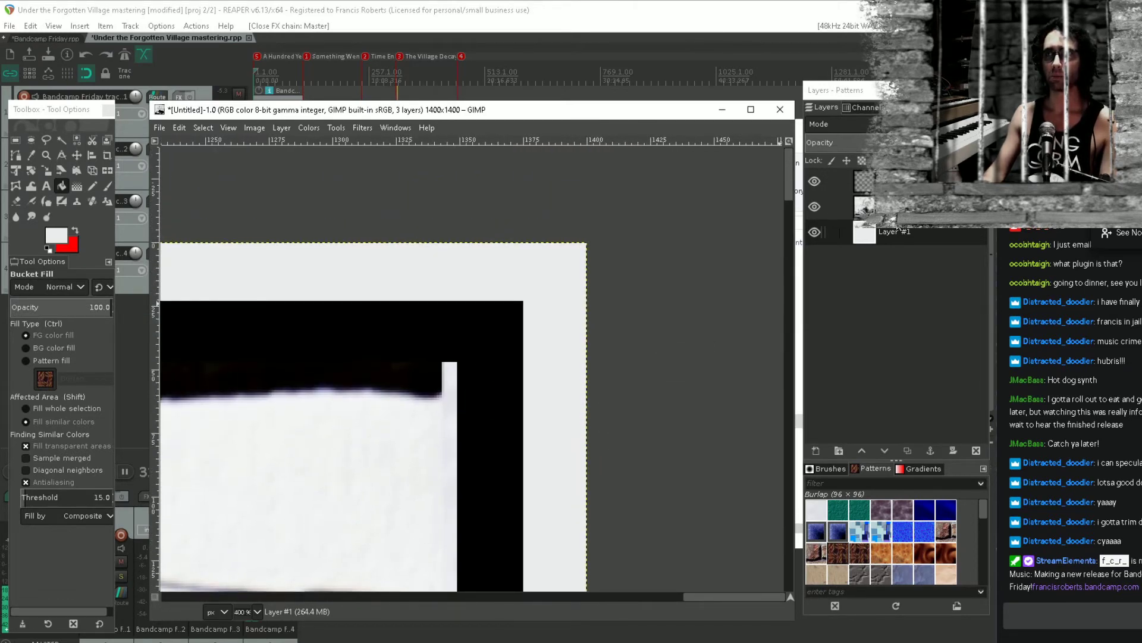
pyautogui.click(892, 207)
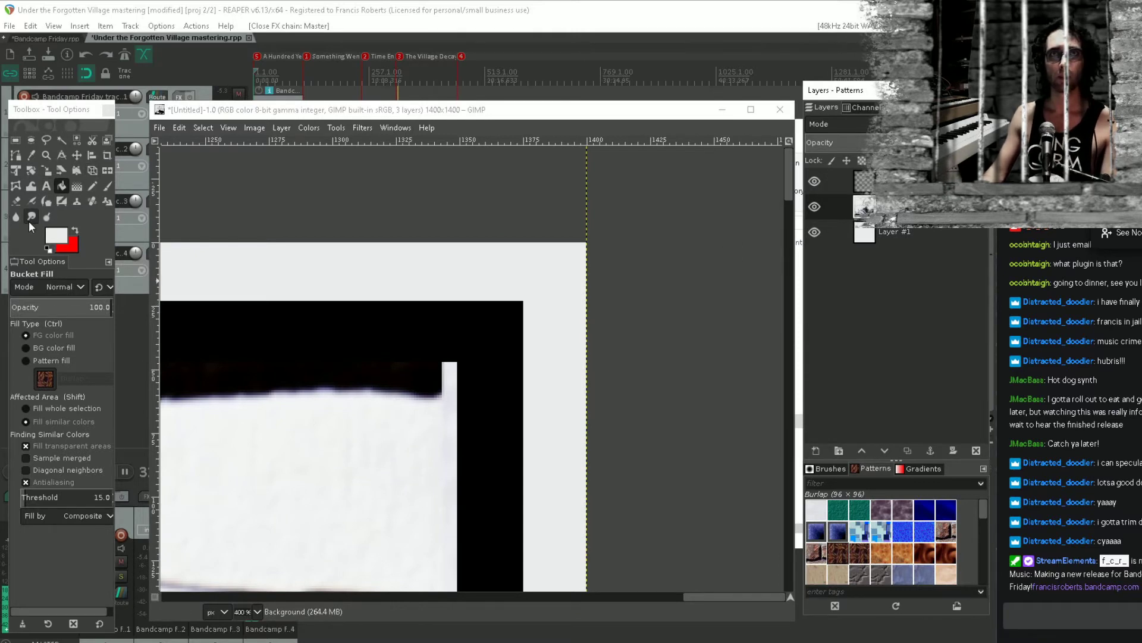
pyautogui.click(79, 203)
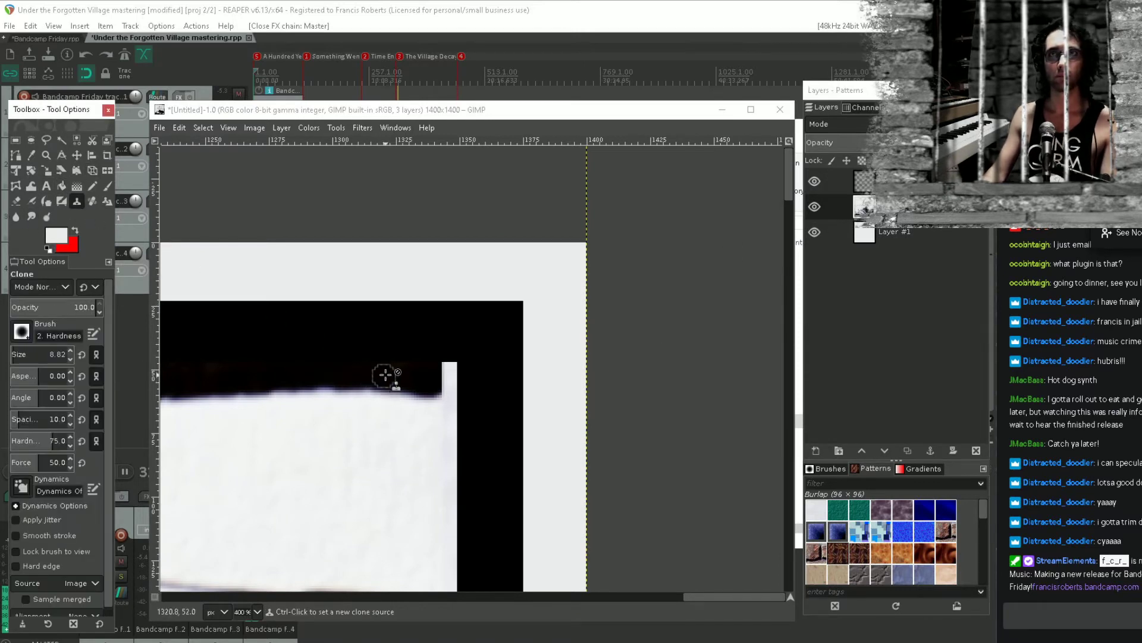
pyautogui.keyDown('ctrl'); pyautogui.click(399, 370); pyautogui.keyUp('ctrl')
pyautogui.moveTo(439, 371)
pyautogui.mouseDown()
pyautogui.moveTo(462, 350)
pyautogui.moveTo(443, 385)
pyautogui.moveTo(453, 395)
pyautogui.moveTo(439, 398)
pyautogui.moveTo(444, 391)
pyautogui.mouseUp()
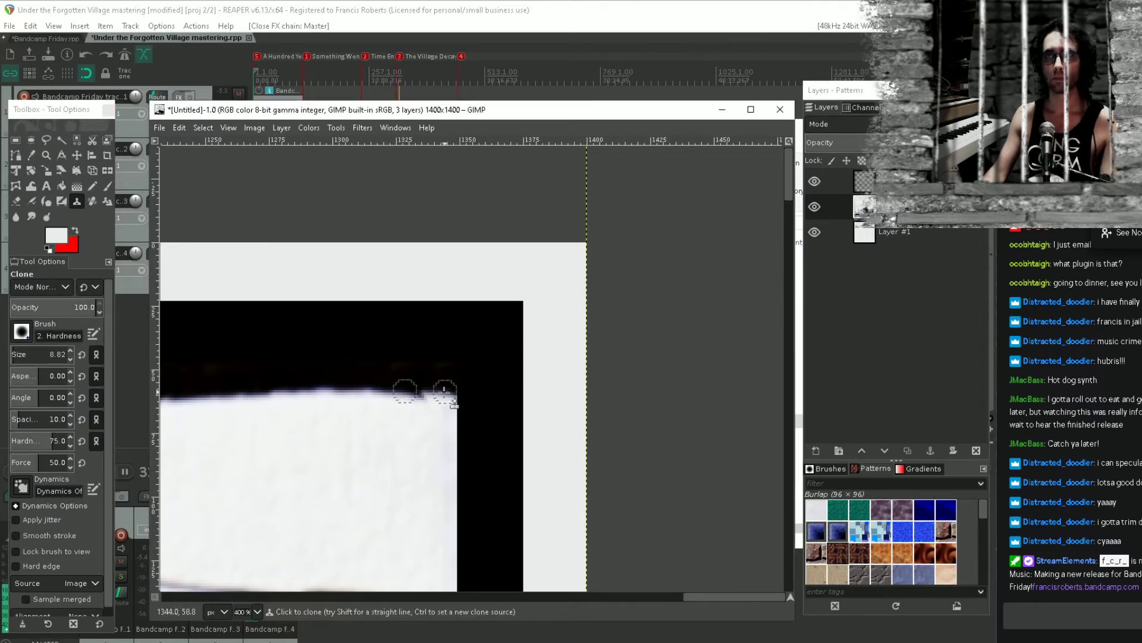
pyautogui.keyDown('ctrl'); pyautogui.click(395, 388); pyautogui.keyUp('ctrl')
pyautogui.moveTo(425, 393)
pyautogui.mouseDown()
pyautogui.moveTo(454, 398)
pyautogui.moveTo(394, 369)
pyautogui.moveTo(430, 368)
pyautogui.mouseUp()
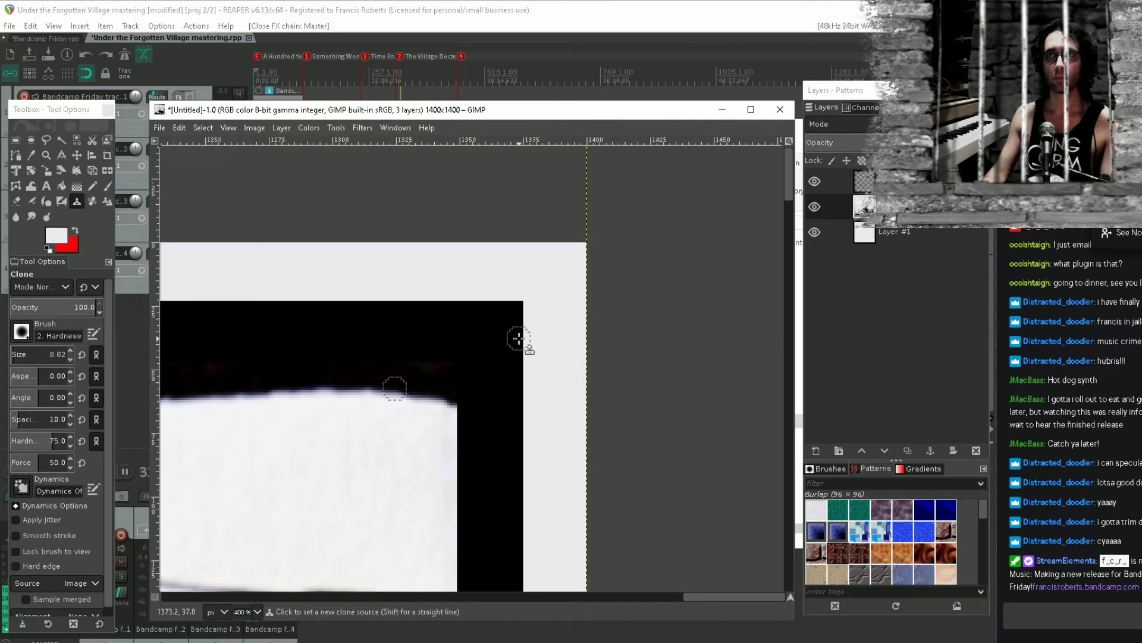
# On the Background layer, clone the black ground over the white gap at the drawing's lower-right corner beside the frame
pyautogui.scroll(-3, 510, 342)
pyautogui.moveTo(334, 441); pyautogui.dragTo(499, 427)
pyautogui.scroll(-5, 467, 412)
pyautogui.scroll(8, 370, 402)
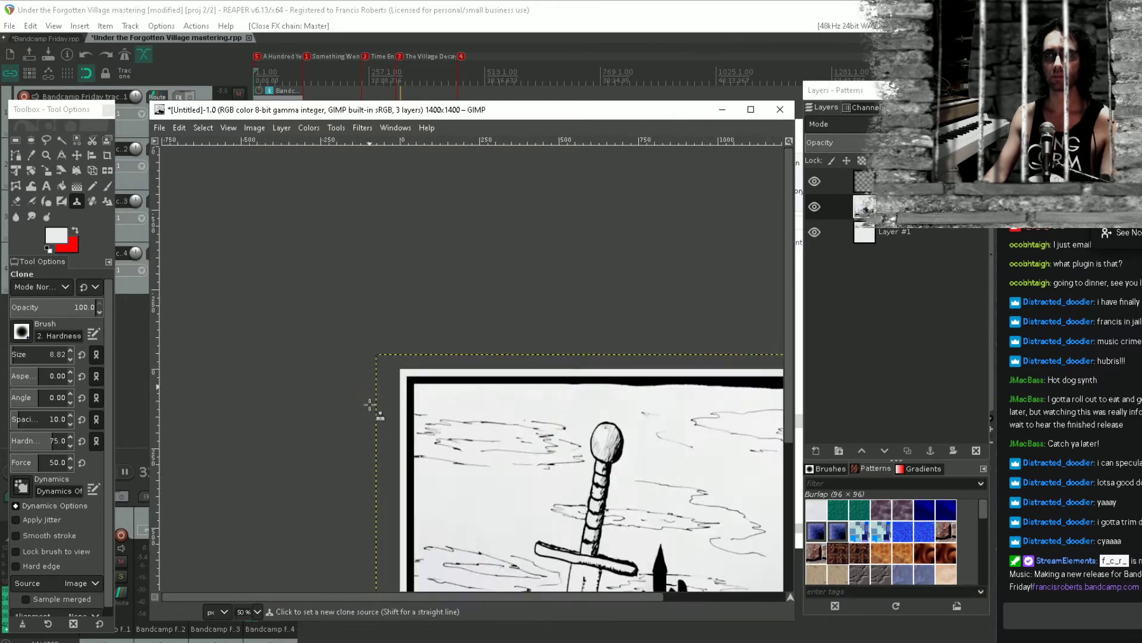
pyautogui.scroll(-1, 479, 432)
pyautogui.scroll(-4, 479, 433)
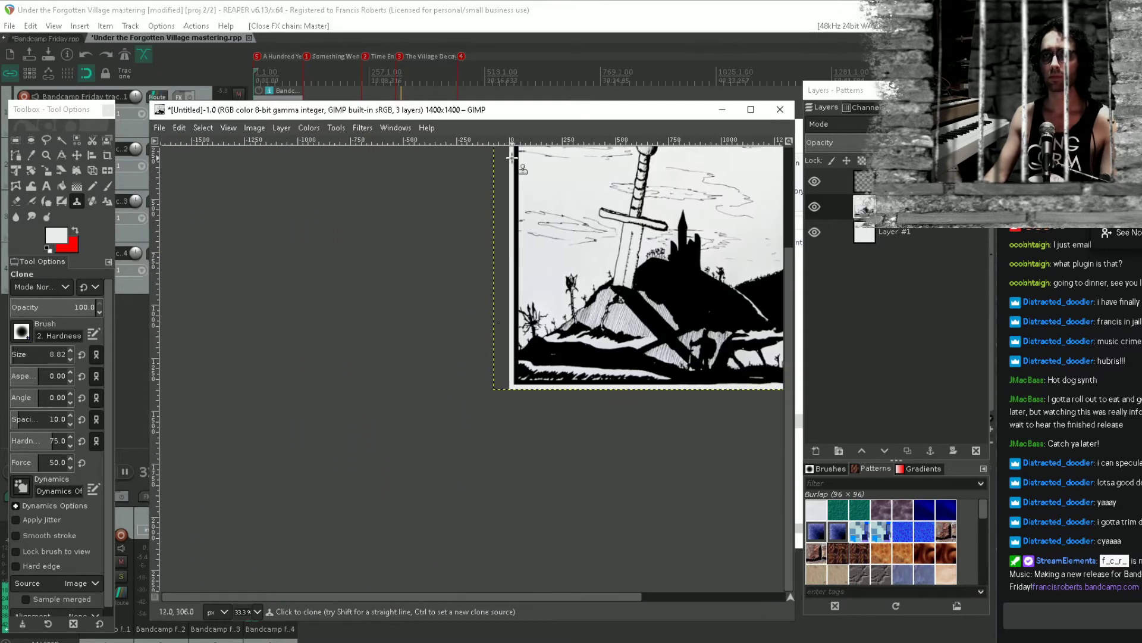
pyautogui.scroll(5, 456, 399)
pyautogui.hscroll(8, 456, 399)
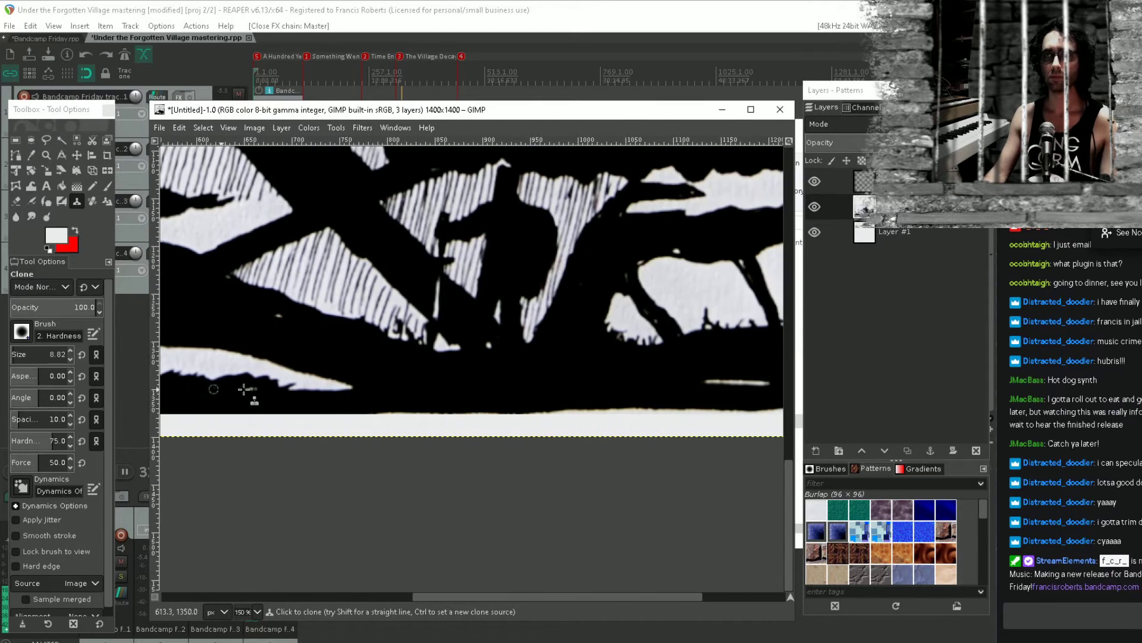
pyautogui.keyDown('ctrl'); pyautogui.click(666, 367); pyautogui.keyUp('ctrl')
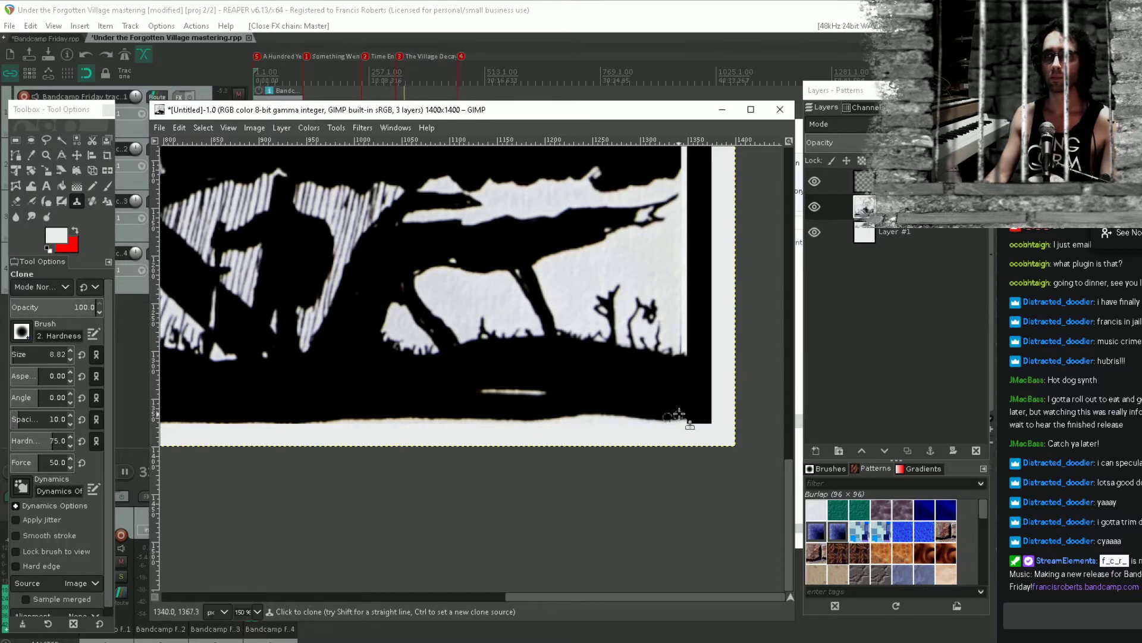
pyautogui.keyDown('ctrl'); pyautogui.scroll(3, 679, 410); pyautogui.keyUp('ctrl')
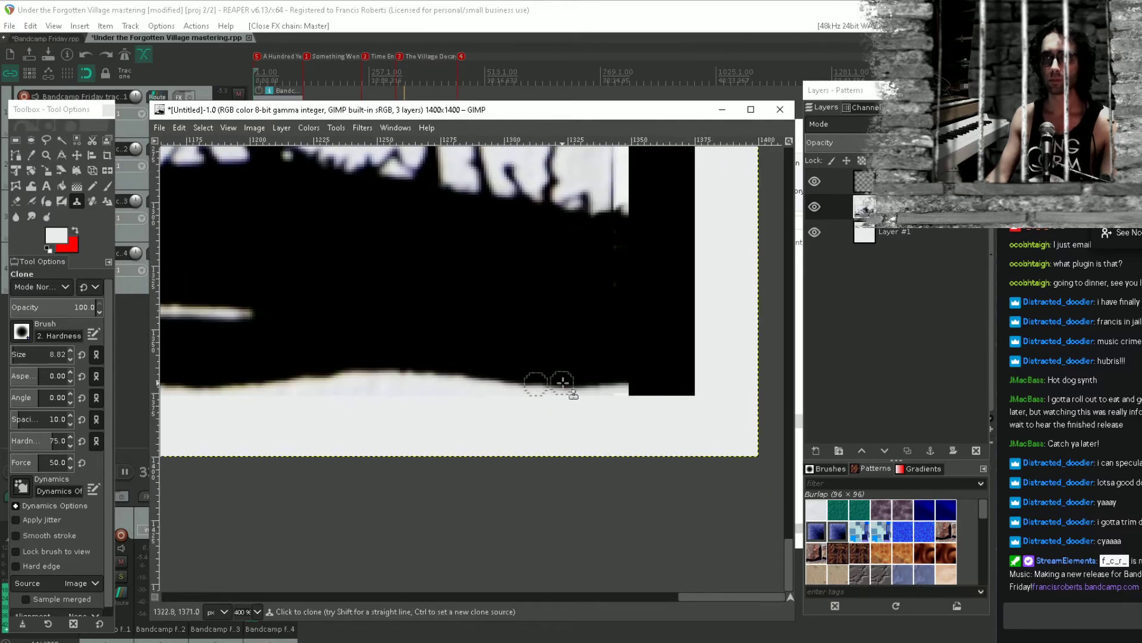
pyautogui.moveTo(610, 390)
pyautogui.mouseDown()
pyautogui.moveTo(620, 390)
pyautogui.moveTo(574, 376)
pyautogui.moveTo(632, 382)
pyautogui.mouseUp()
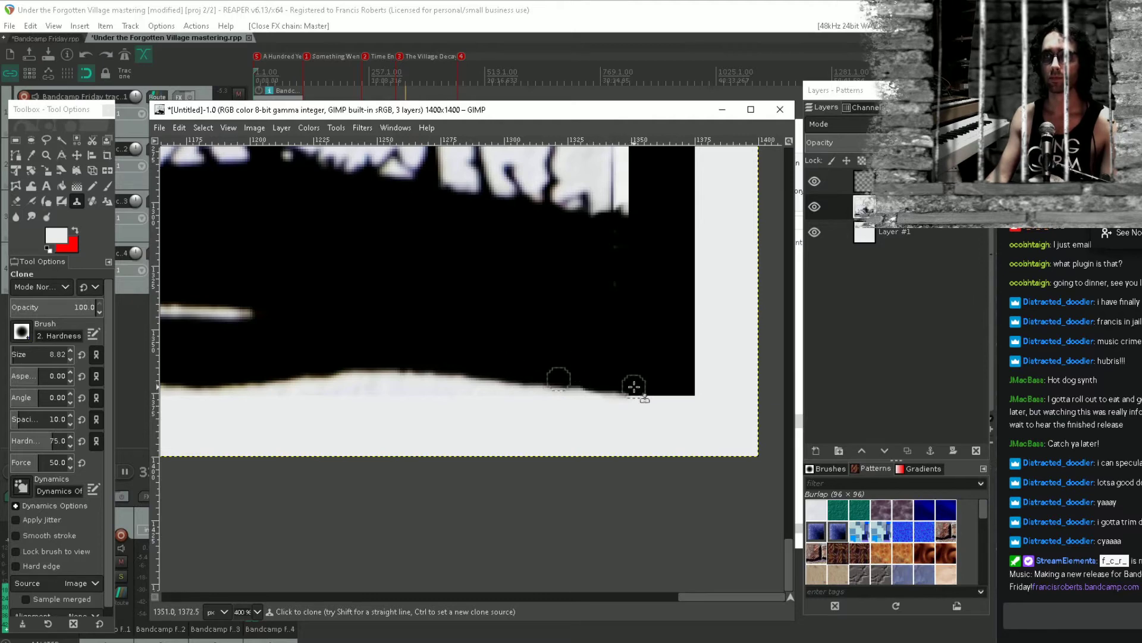
# Make the bottom off-white layer active and examine the drawing's lower edge, the whole cover and the frame's right side
pyautogui.keyDown('ctrl'); pyautogui.scroll(-1, 582, 365); pyautogui.keyUp('ctrl')
pyautogui.hscroll(-4, 536, 347)
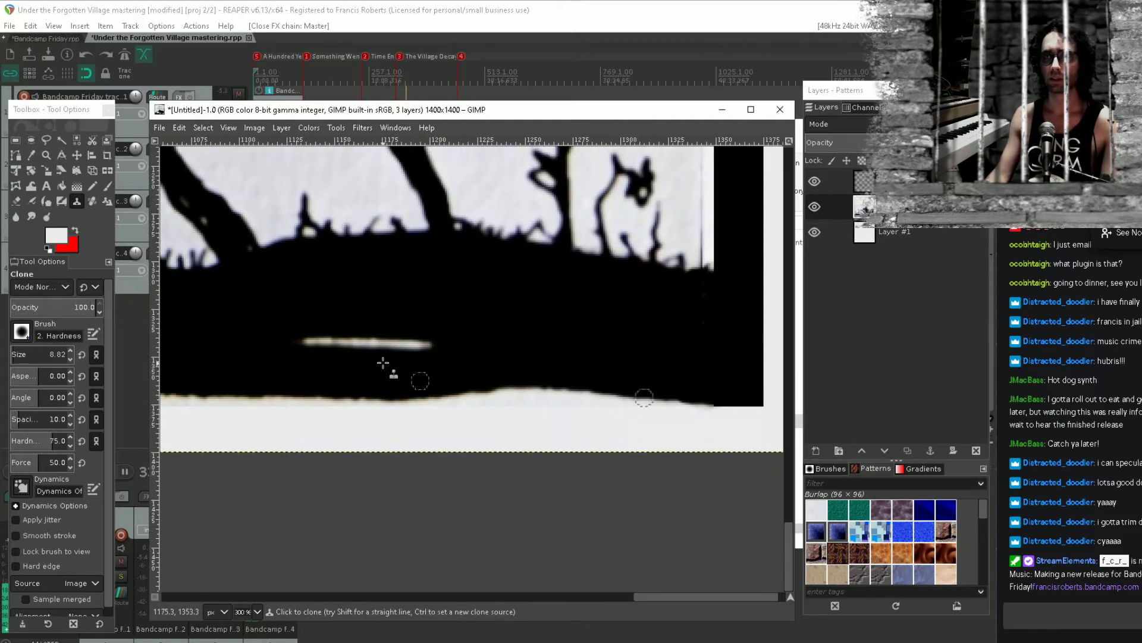
pyautogui.keyDown('ctrl'); pyautogui.scroll(-4, 383, 363); pyautogui.keyUp('ctrl')
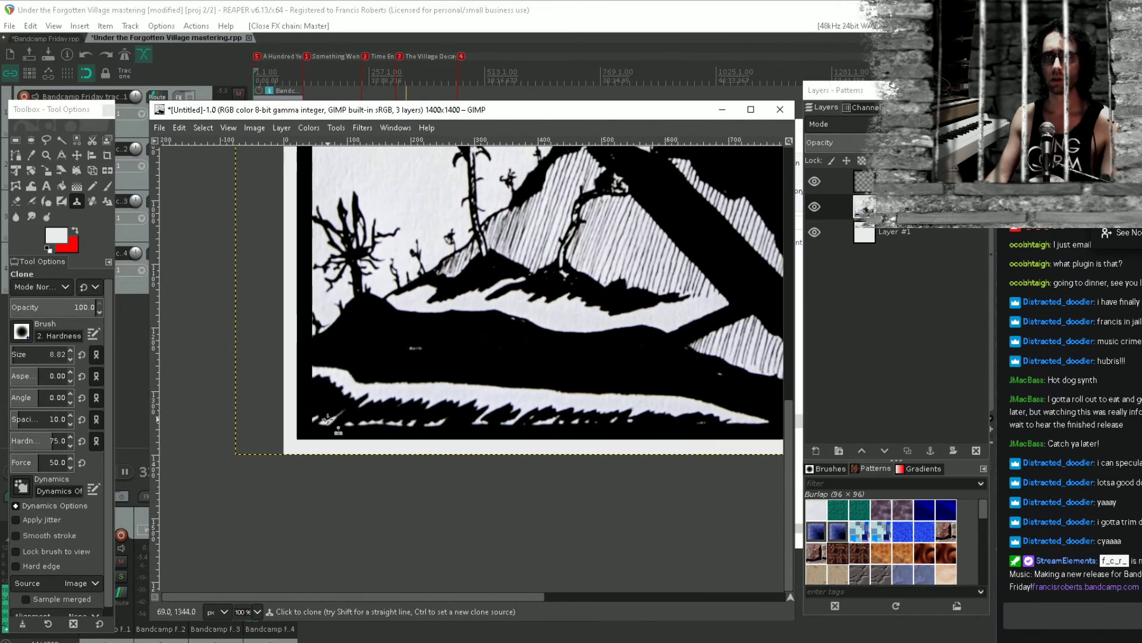
pyautogui.keyDown('ctrl'); pyautogui.scroll(3, 328, 419); pyautogui.keyUp('ctrl')
pyautogui.keyDown('ctrl'); pyautogui.scroll(-6, 327, 419); pyautogui.keyUp('ctrl')
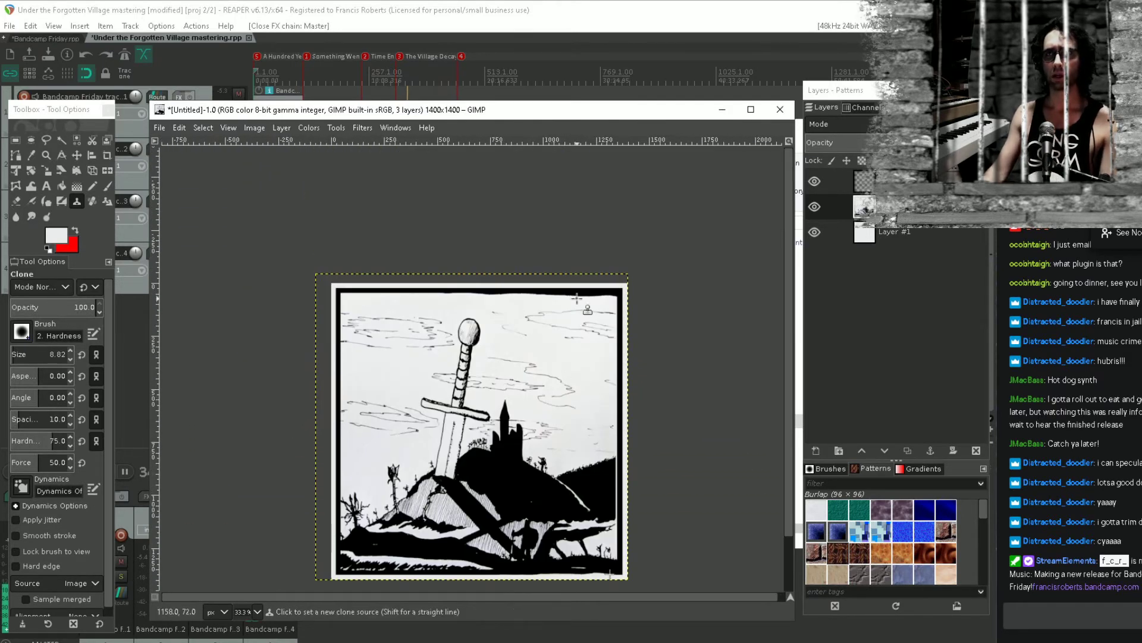
pyautogui.click(916, 237)
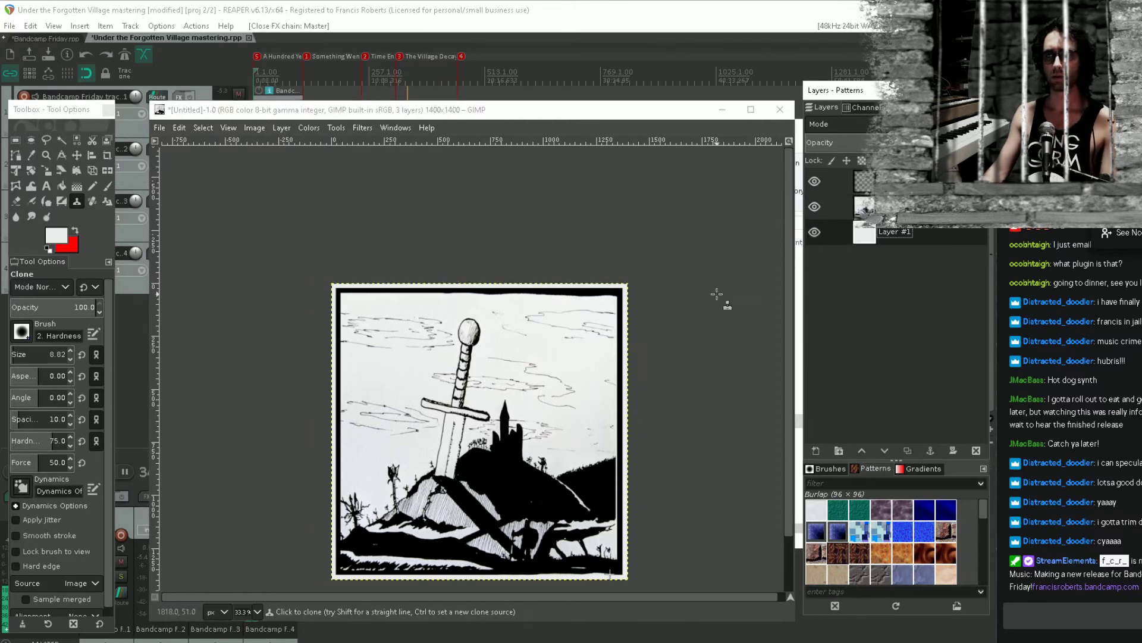
pyautogui.moveTo(681, 352); pyautogui.dragTo(691, 314)
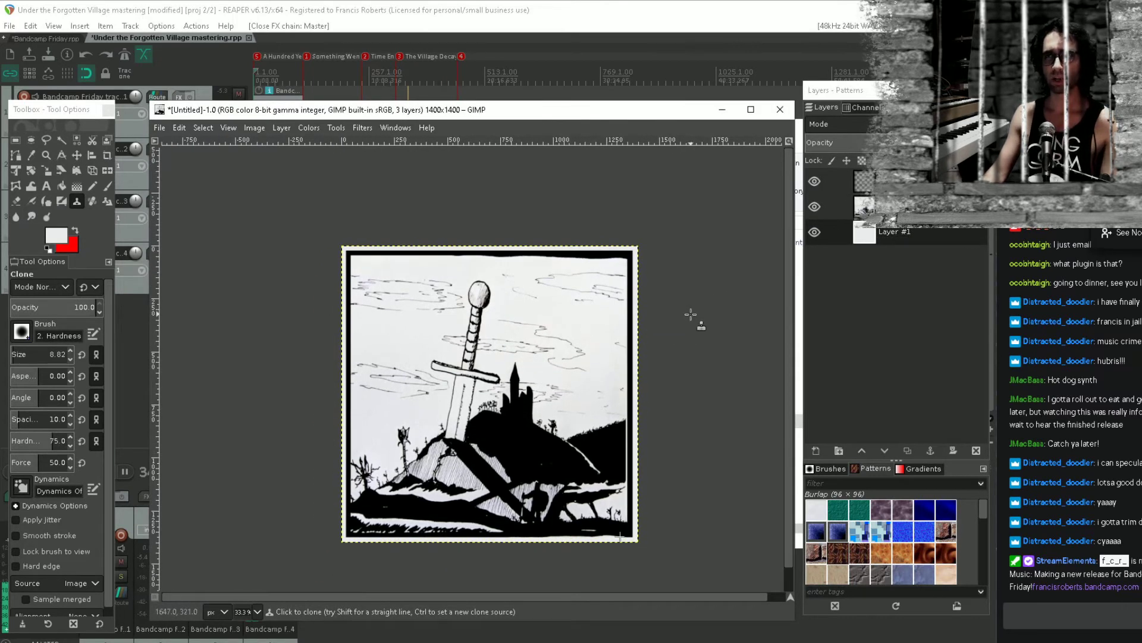
pyautogui.keyDown('ctrl'); pyautogui.scroll(5, 698, 302); pyautogui.keyUp('ctrl')
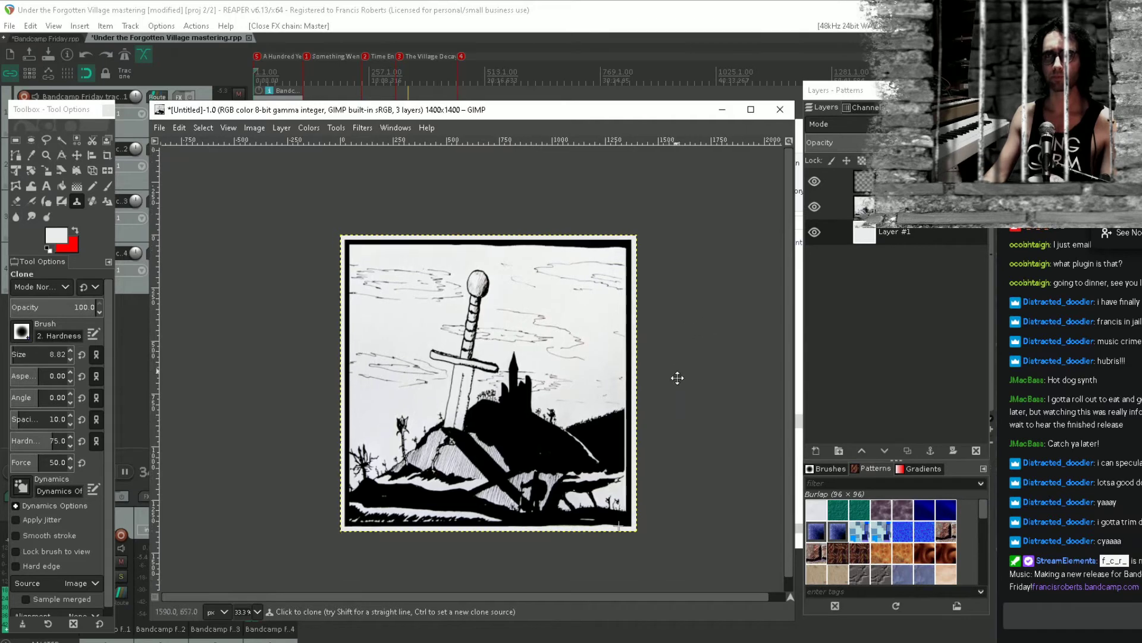
pyautogui.scroll(-4, 621, 235)
pyautogui.hscroll(-2, 589, 254)
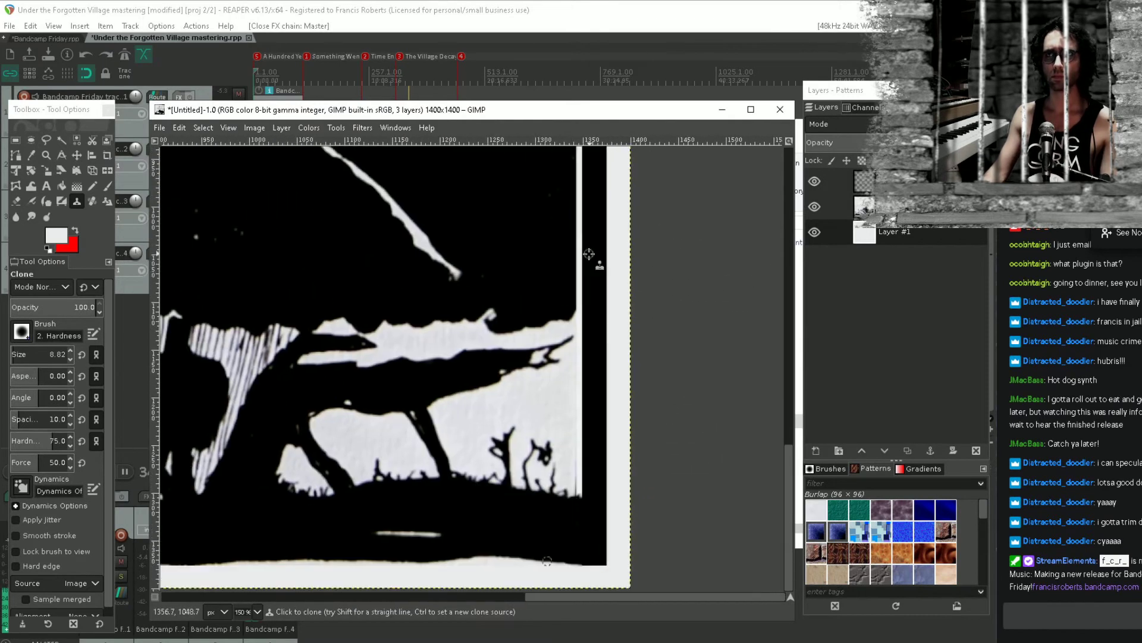
# Set the clone brush size to 21.31 and clone plain sky on the Background layer over the vertical seam beside the lower-right frame edge
pyautogui.scroll(-3, 590, 357)
pyautogui.keyDown('ctrl'); pyautogui.scroll(3, 594, 327); pyautogui.keyUp('ctrl')
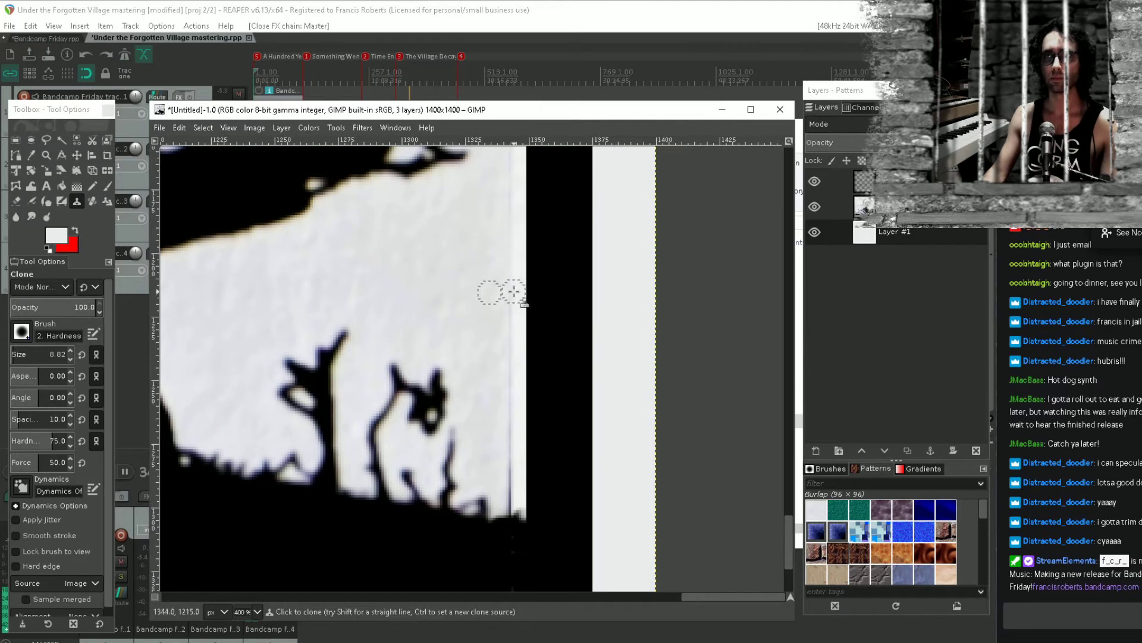
pyautogui.click(815, 181)
pyautogui.click(815, 180)
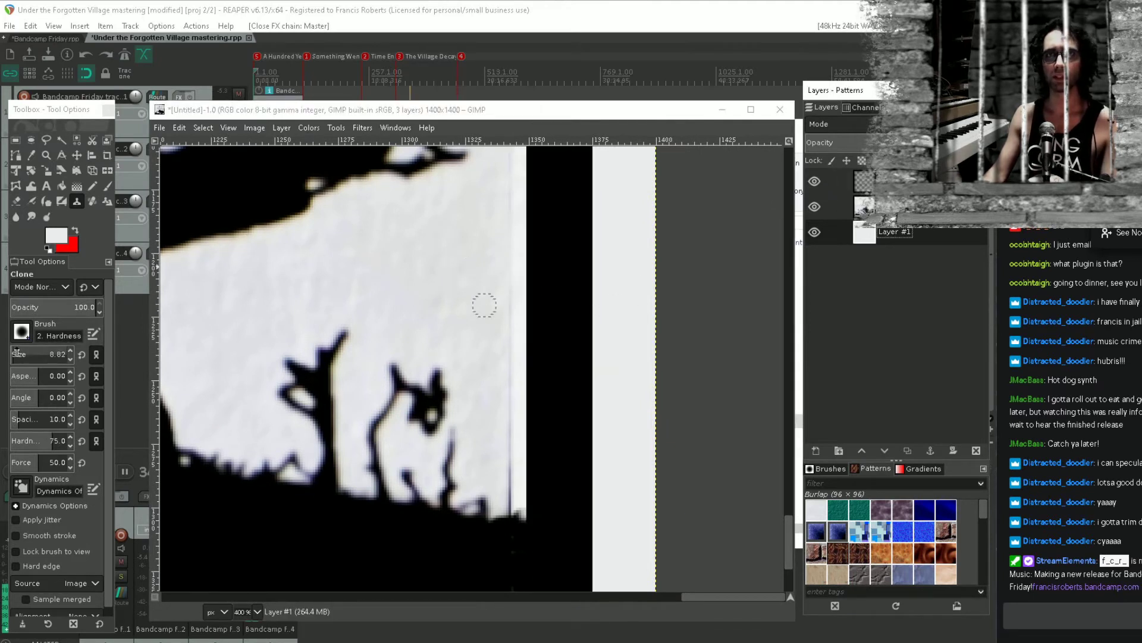
pyautogui.moveTo(17, 353); pyautogui.dragTo(26, 353)
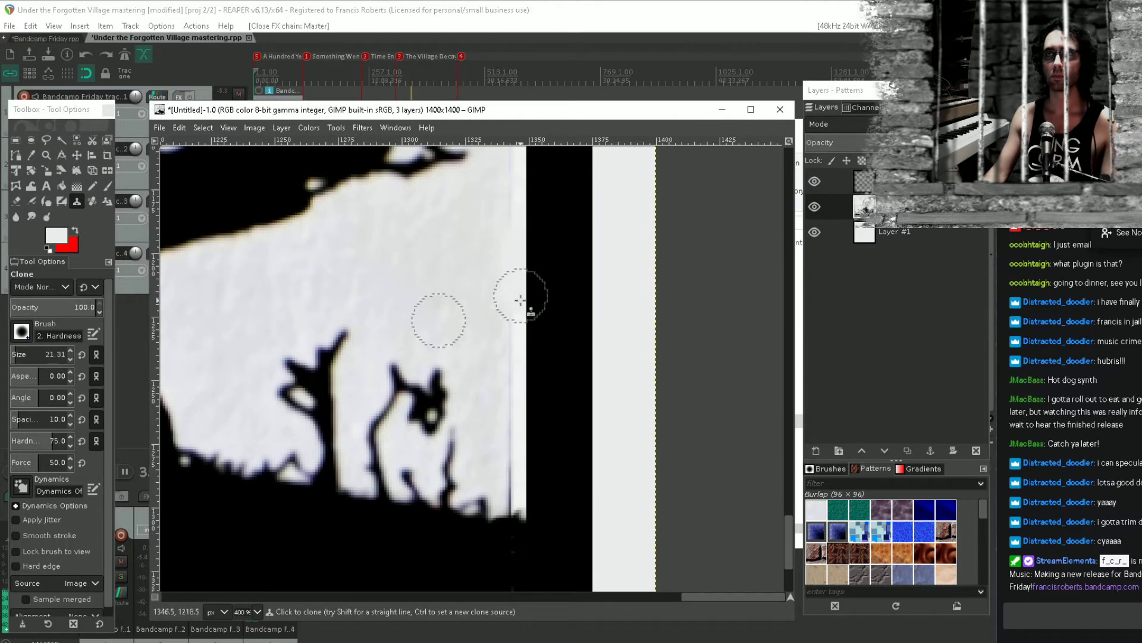
pyautogui.moveTo(520, 300)
pyautogui.mouseDown()
pyautogui.moveTo(518, 171)
pyautogui.moveTo(509, 492)
pyautogui.moveTo(522, 499)
pyautogui.mouseUp()
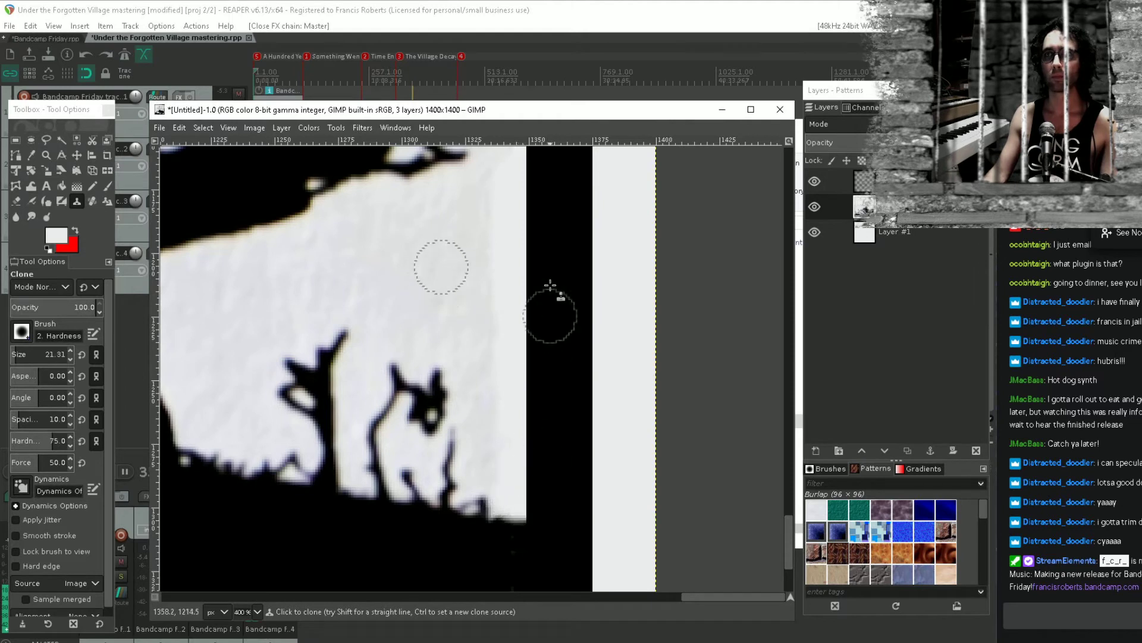
# Sample the paper texture above the small bare tree and clone it along the frame's right inner edge down to the ground
pyautogui.moveTo(430, 264); pyautogui.dragTo(433, 268)
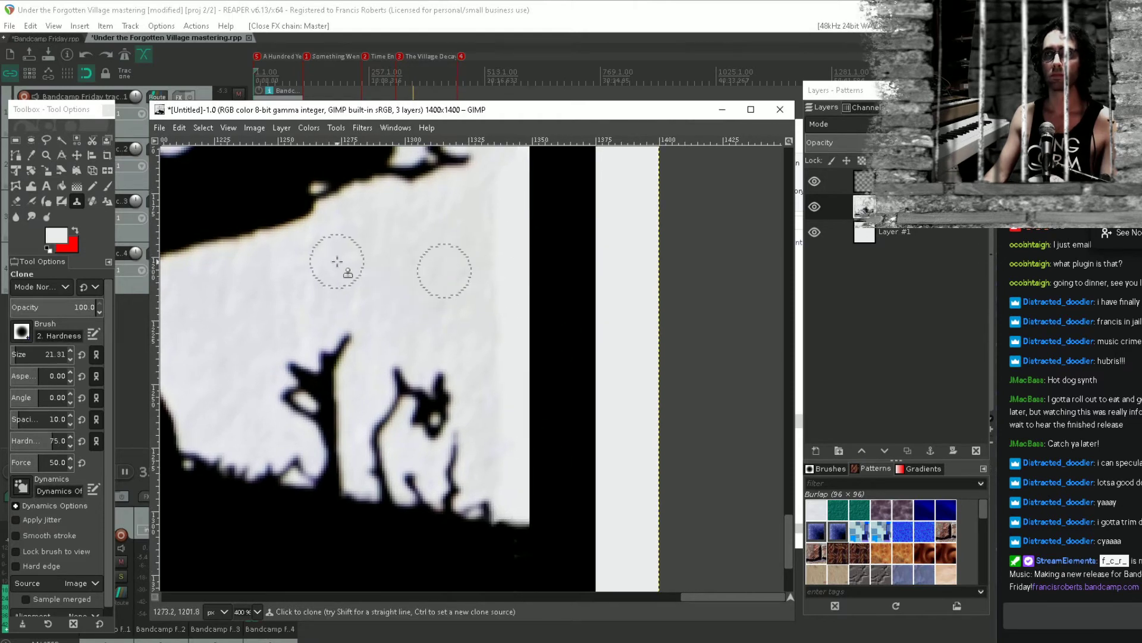
pyautogui.keyDown('ctrl'); pyautogui.click(319, 250); pyautogui.keyUp('ctrl')
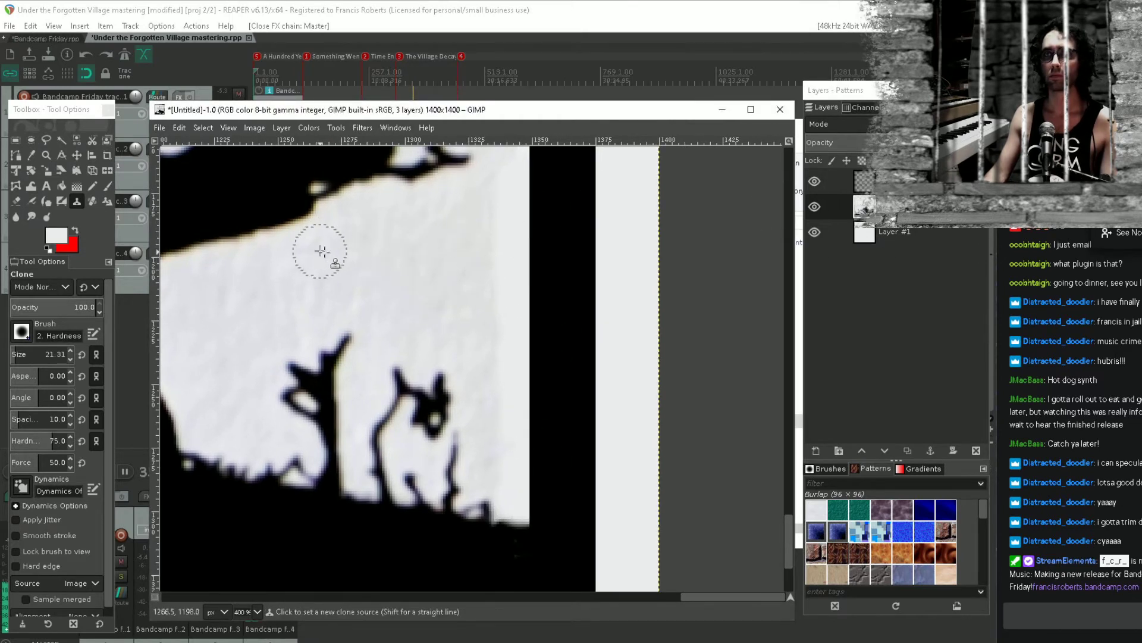
pyautogui.moveTo(490, 246); pyautogui.dragTo(508, 297)
pyautogui.moveTo(512, 230); pyautogui.dragTo(517, 244)
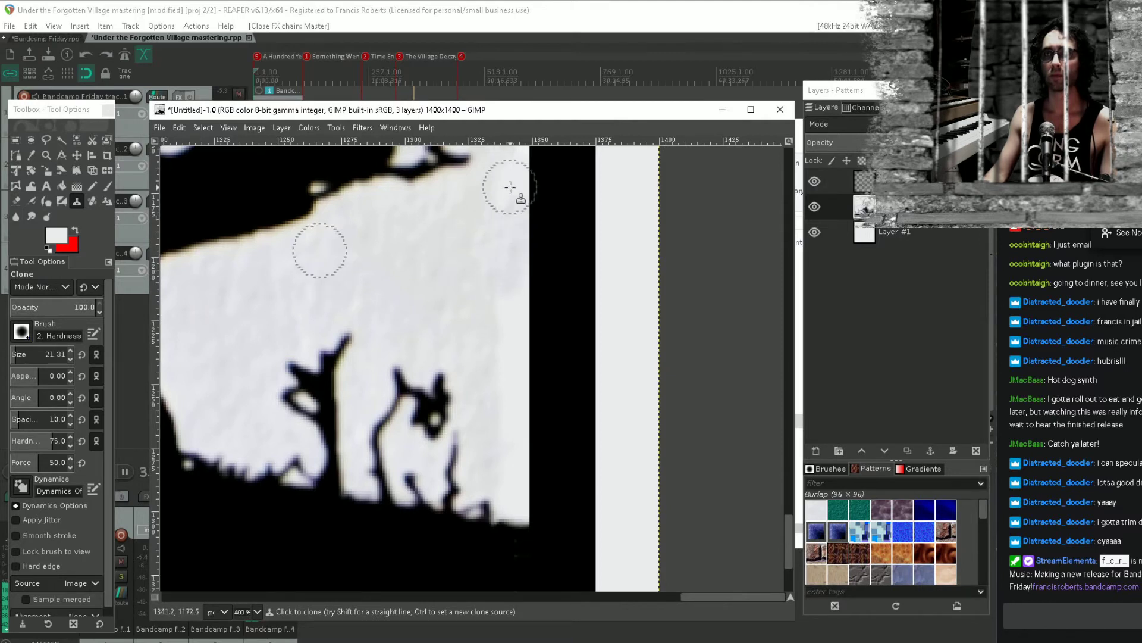
pyautogui.moveTo(513, 187); pyautogui.dragTo(510, 193)
pyautogui.moveTo(512, 176); pyautogui.dragTo(525, 169)
pyautogui.moveTo(510, 321); pyautogui.dragTo(518, 357)
pyautogui.moveTo(516, 403); pyautogui.dragTo(519, 437)
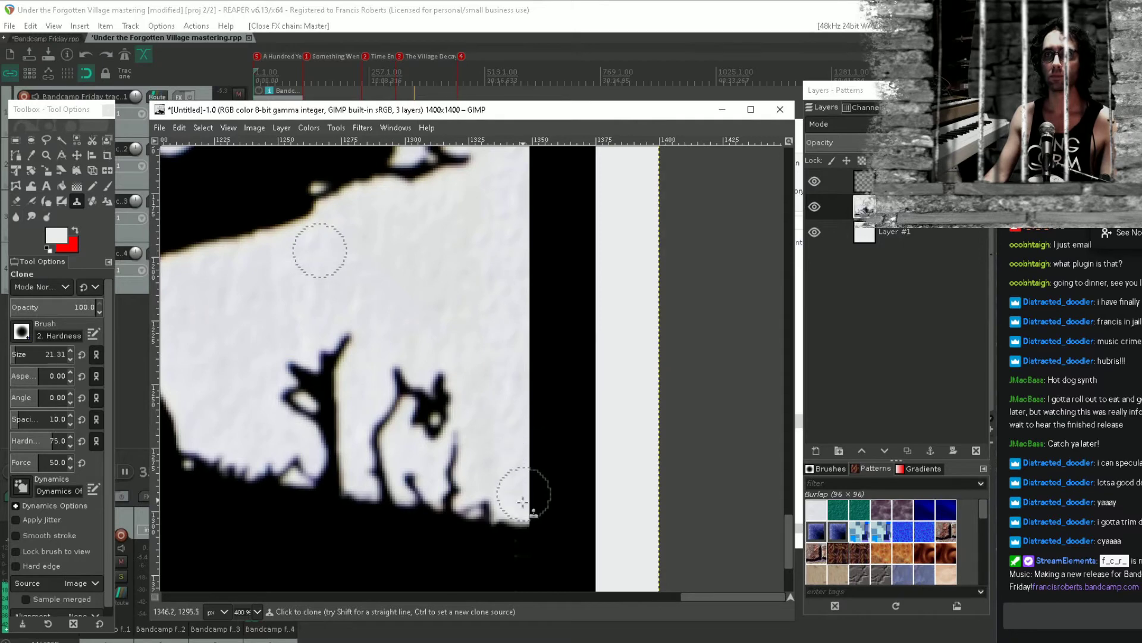
# Clone the hill's solid black over the white vertical strip between the dark hillside and the frame's right side
pyautogui.scroll(3, 538, 365)
pyautogui.scroll(4, 527, 373)
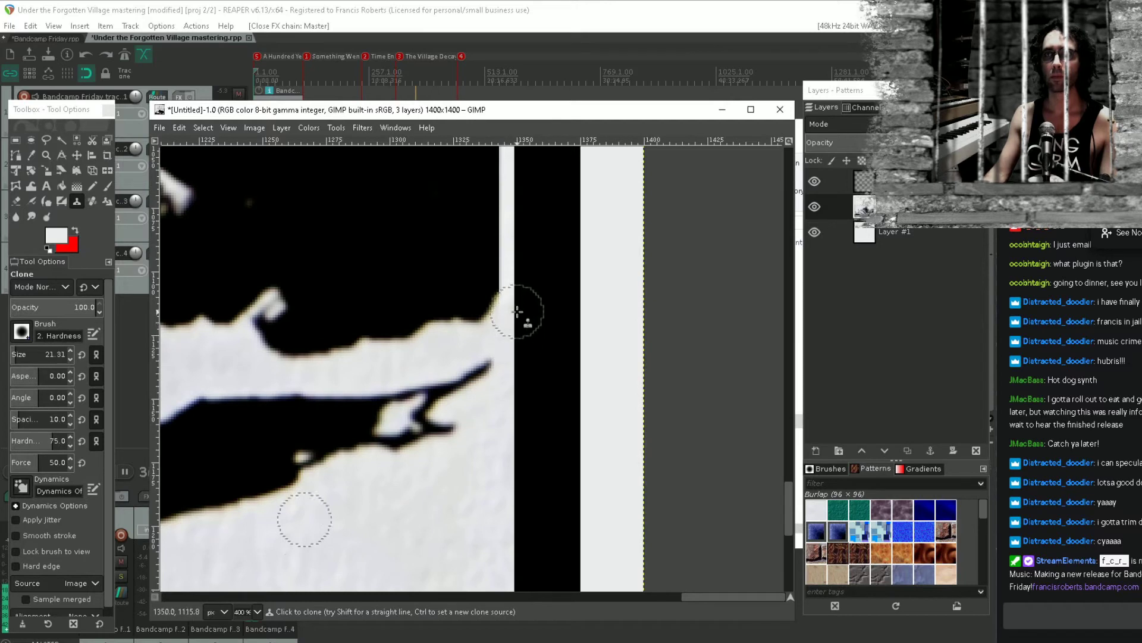
pyautogui.scroll(3, 512, 339)
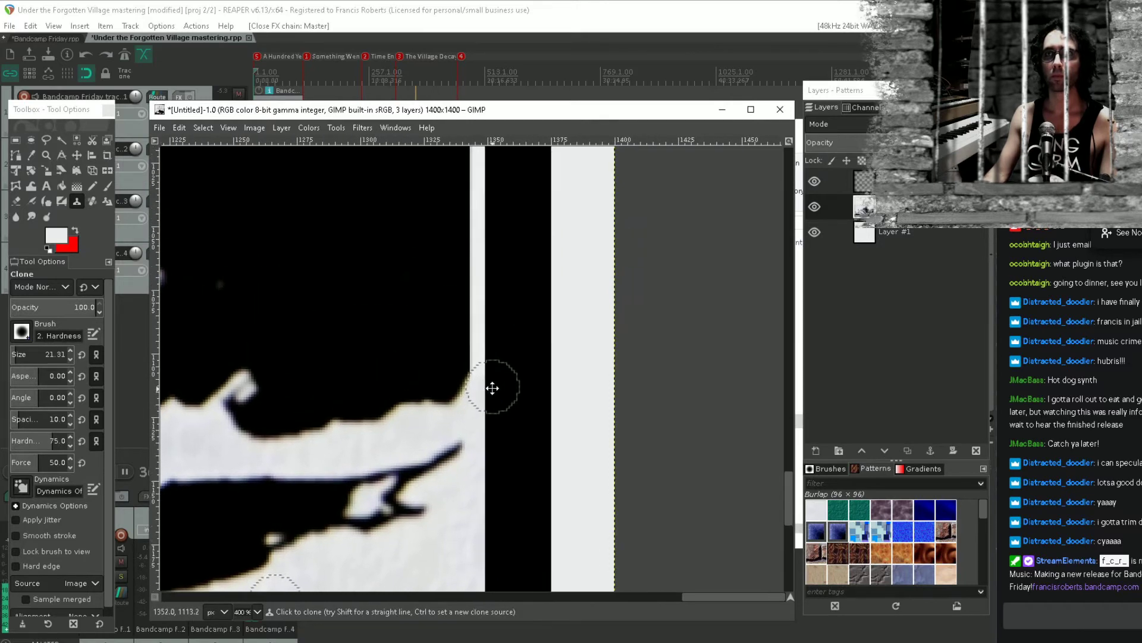
pyautogui.keyDown('ctrl'); pyautogui.click(390, 399); pyautogui.keyUp('ctrl')
pyautogui.moveTo(474, 363); pyautogui.dragTo(476, 156)
pyautogui.scroll(6, 423, 453)
pyautogui.moveTo(458, 293); pyautogui.dragTo(479, 423)
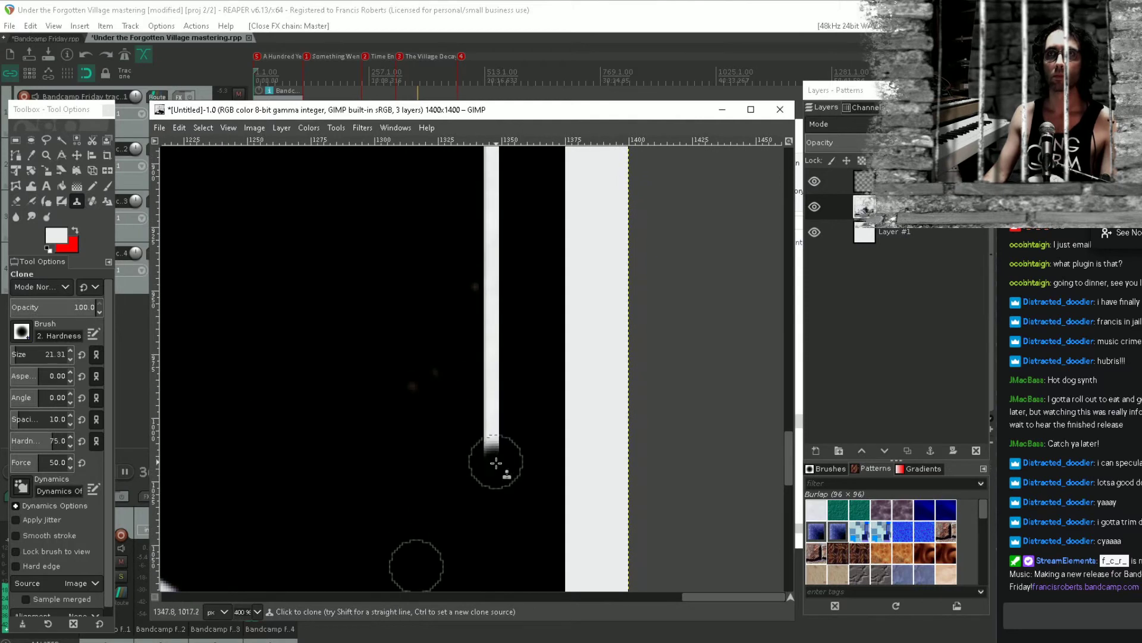
pyautogui.moveTo(497, 462); pyautogui.dragTo(496, 238)
pyautogui.moveTo(496, 238)
pyautogui.mouseDown()
pyautogui.moveTo(475, 522)
pyautogui.moveTo(476, 326)
pyautogui.mouseUp()
pyautogui.moveTo(476, 327); pyautogui.dragTo(433, 480)
# Extend the hill's jagged grassy edge to the right frame side by cloning a grassy stretch and the black beneath it
pyautogui.hscroll(-7, 405, 470)
pyautogui.scroll(-1, 404, 470)
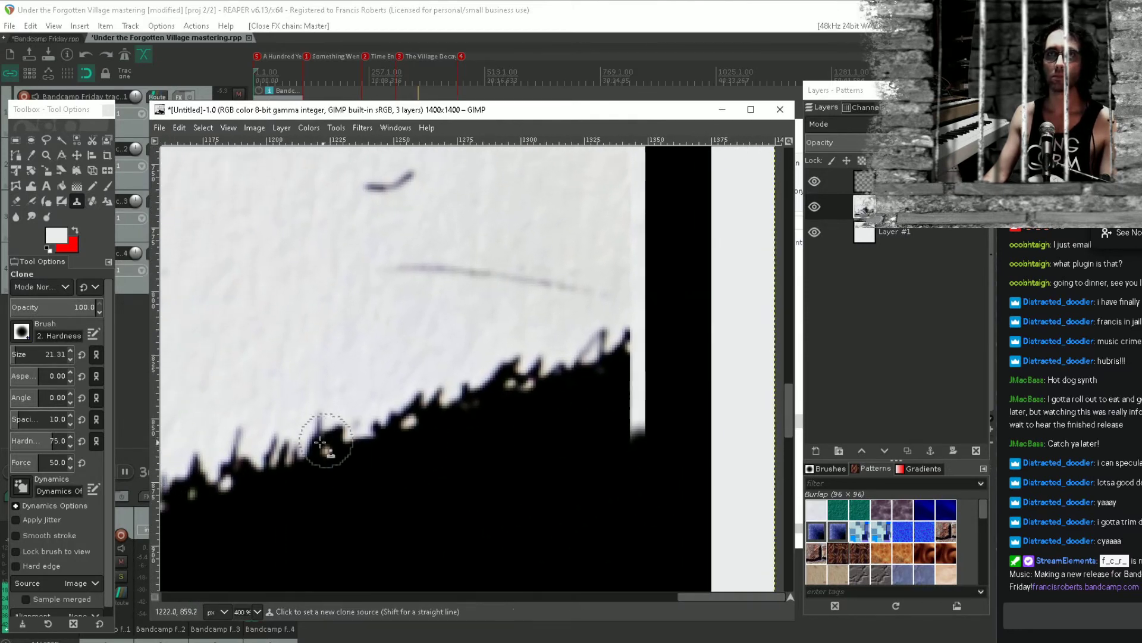
pyautogui.moveTo(576, 361)
pyautogui.mouseDown()
pyautogui.moveTo(650, 331)
pyautogui.moveTo(632, 388)
pyautogui.moveTo(643, 459)
pyautogui.moveTo(566, 551)
pyautogui.mouseUp()
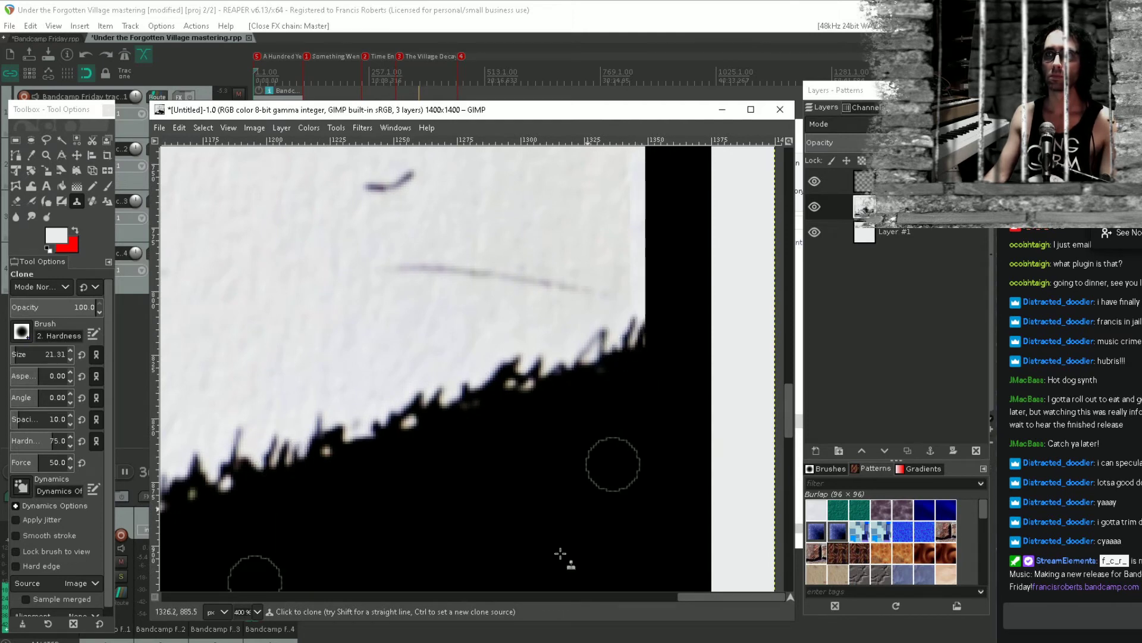
# Clone the short hooked cloud line near the right frame side so that it extends to the frame
pyautogui.scroll(-3, 680, 311)
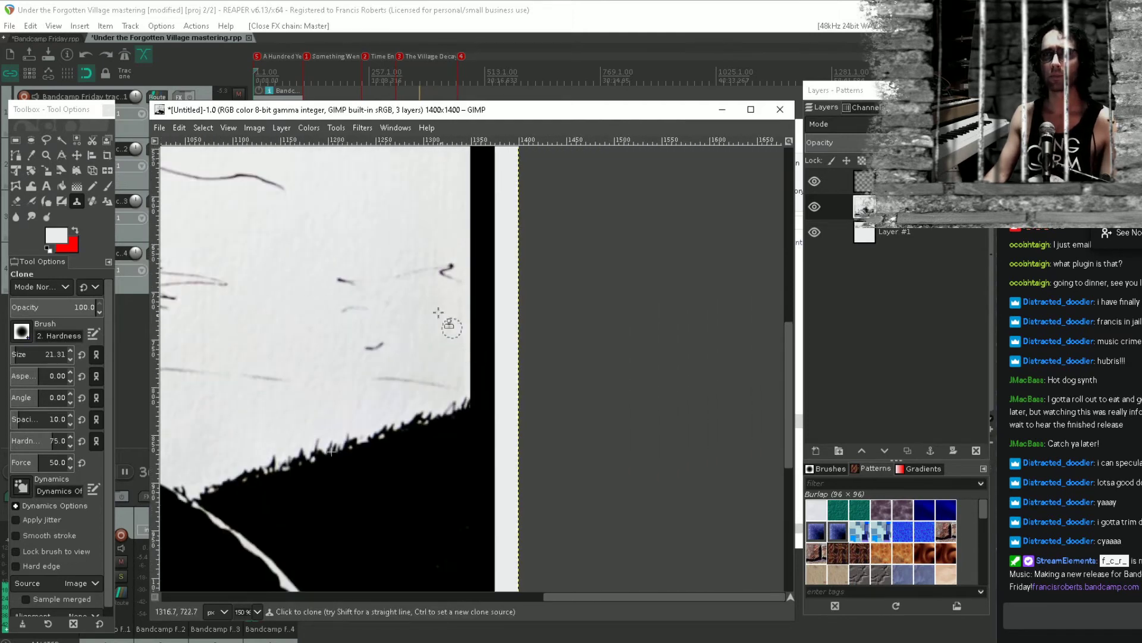
pyautogui.scroll(2, 608, 390)
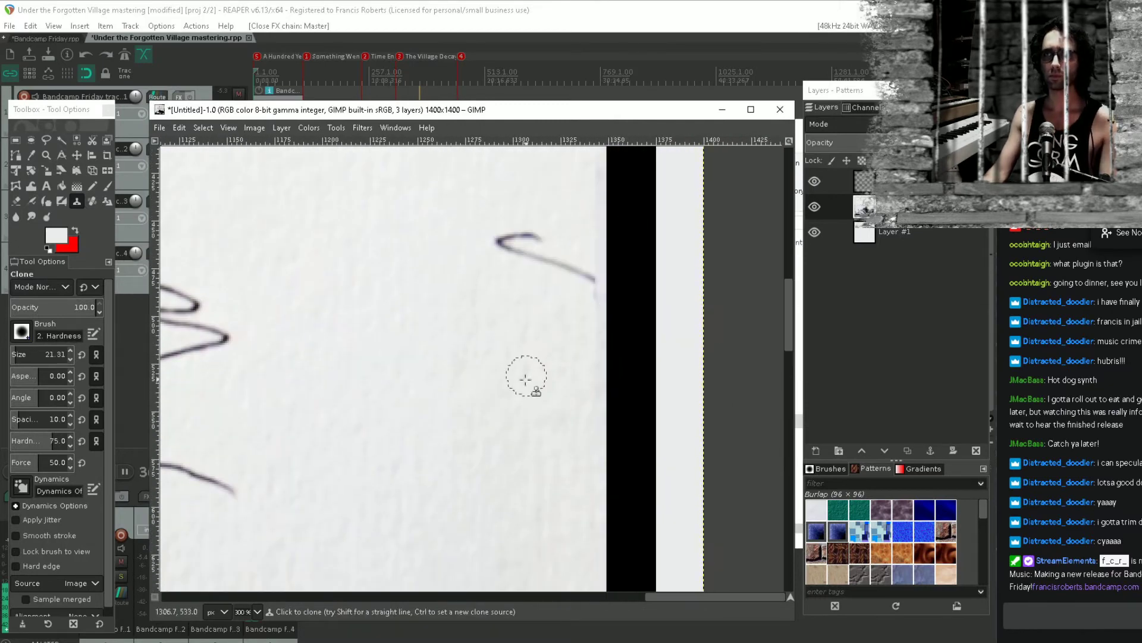
pyautogui.click(497, 391)
pyautogui.hotkey('ctrl', 'z')
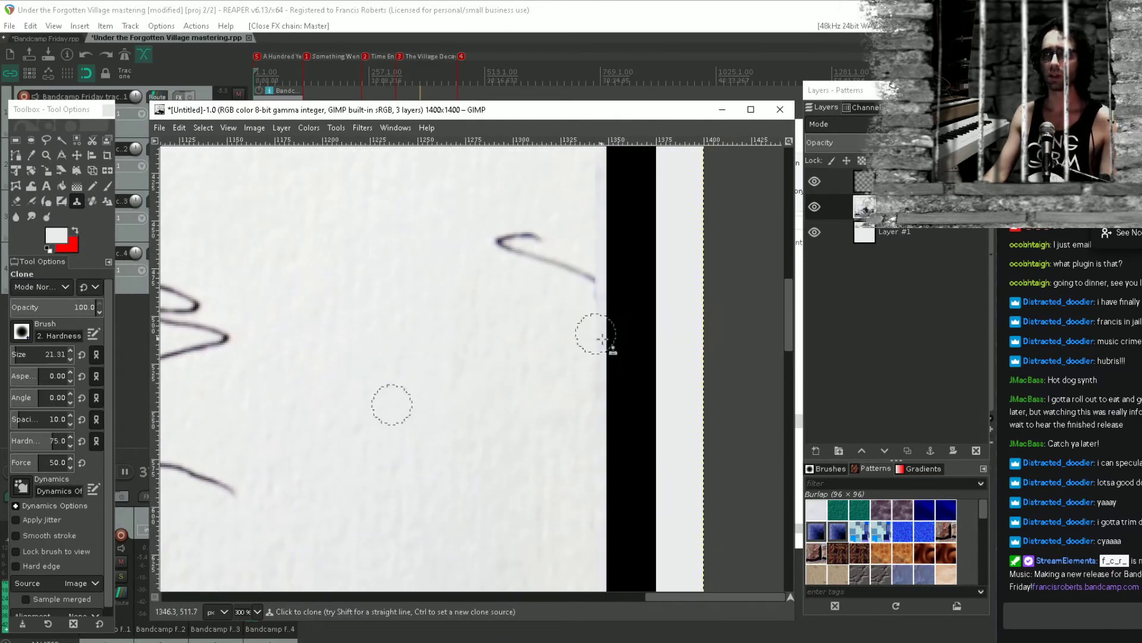
pyautogui.keyDown('ctrl'); pyautogui.click(562, 267); pyautogui.keyUp('ctrl')
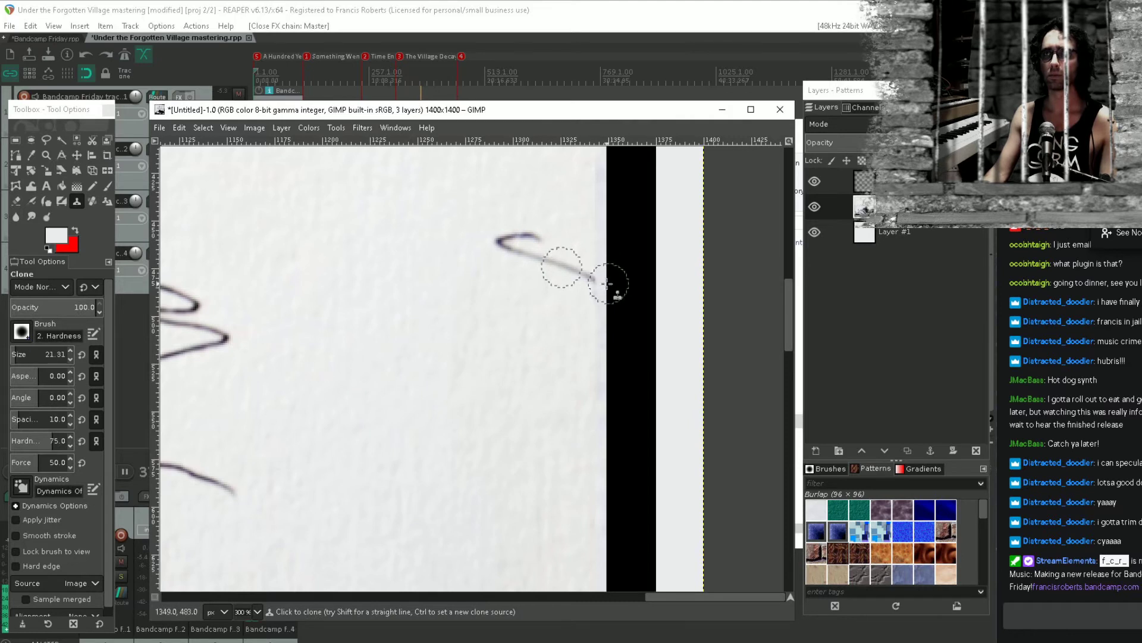
pyautogui.moveTo(602, 284); pyautogui.dragTo(607, 300)
# Sample clean paper texture and clone it down the frame's right inner edge from the hooked cloud line to the grassy hill
pyautogui.keyDown('ctrl'); pyautogui.click(457, 361); pyautogui.keyUp('ctrl')
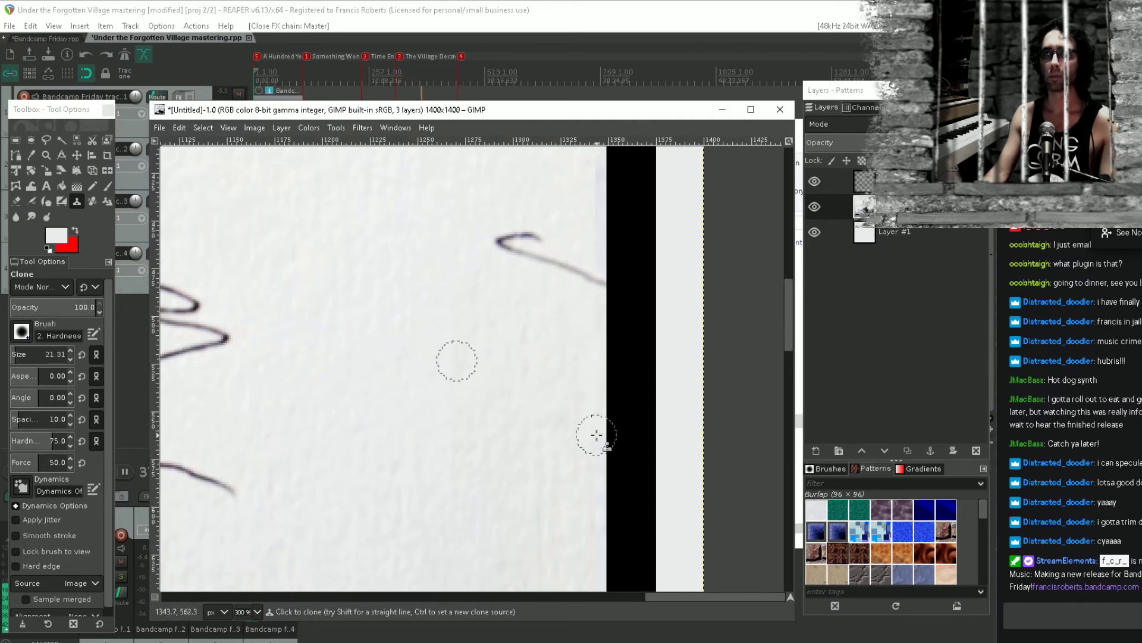
pyautogui.scroll(-5, 589, 461)
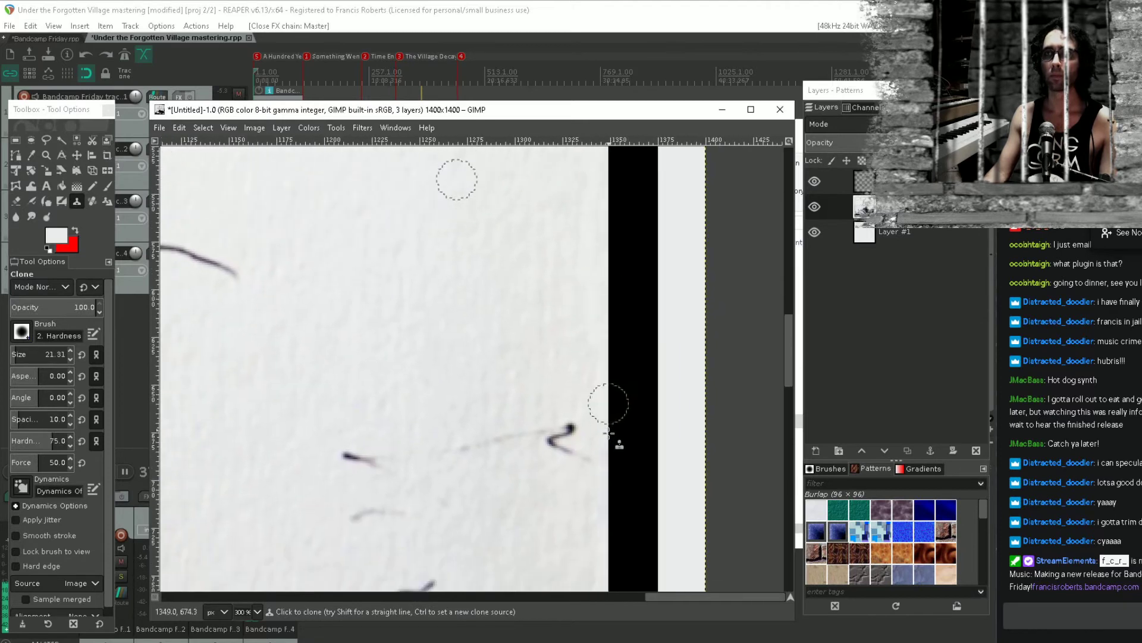
pyautogui.scroll(-1, 599, 471)
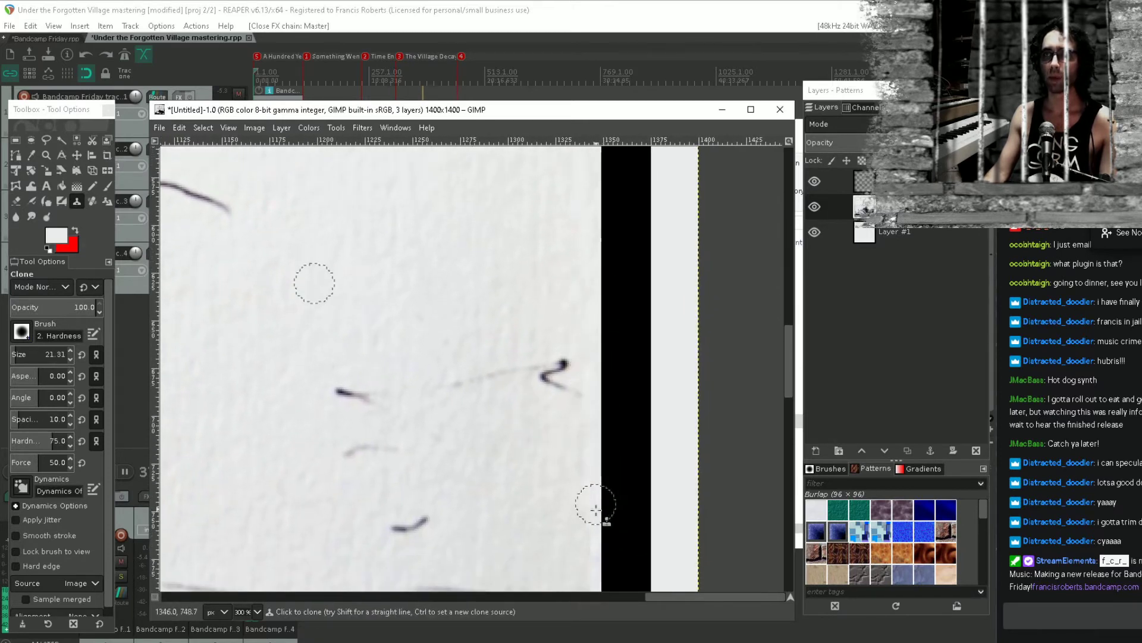
pyautogui.scroll(-1, 589, 452)
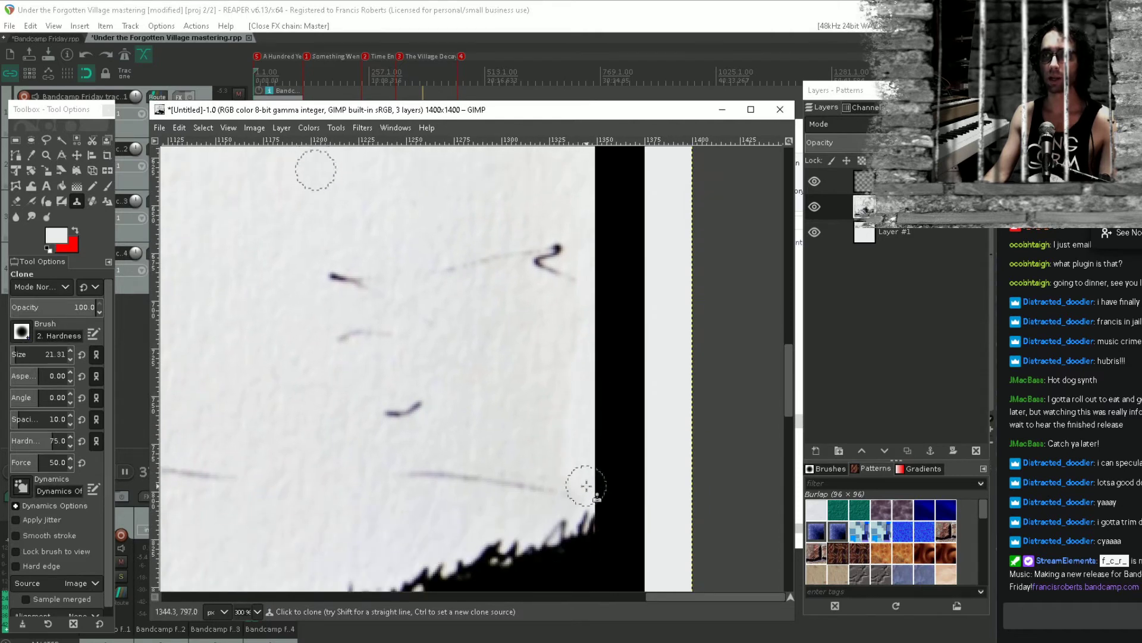
pyautogui.keyDown('ctrl'); pyautogui.click(473, 378); pyautogui.keyUp('ctrl')
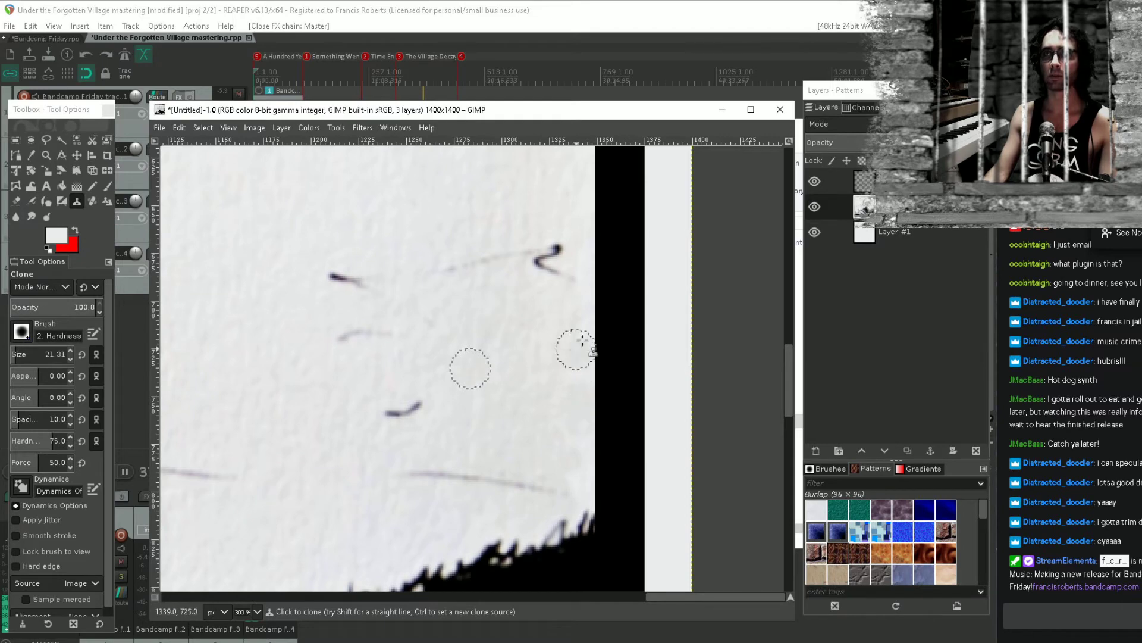
# Clone paper texture along the frame's right inner edge from above the hooked cloud line up past the long double cloud lines
pyautogui.scroll(10, 555, 331)
pyautogui.hscroll(1, 555, 331)
pyautogui.scroll(-6, 505, 310)
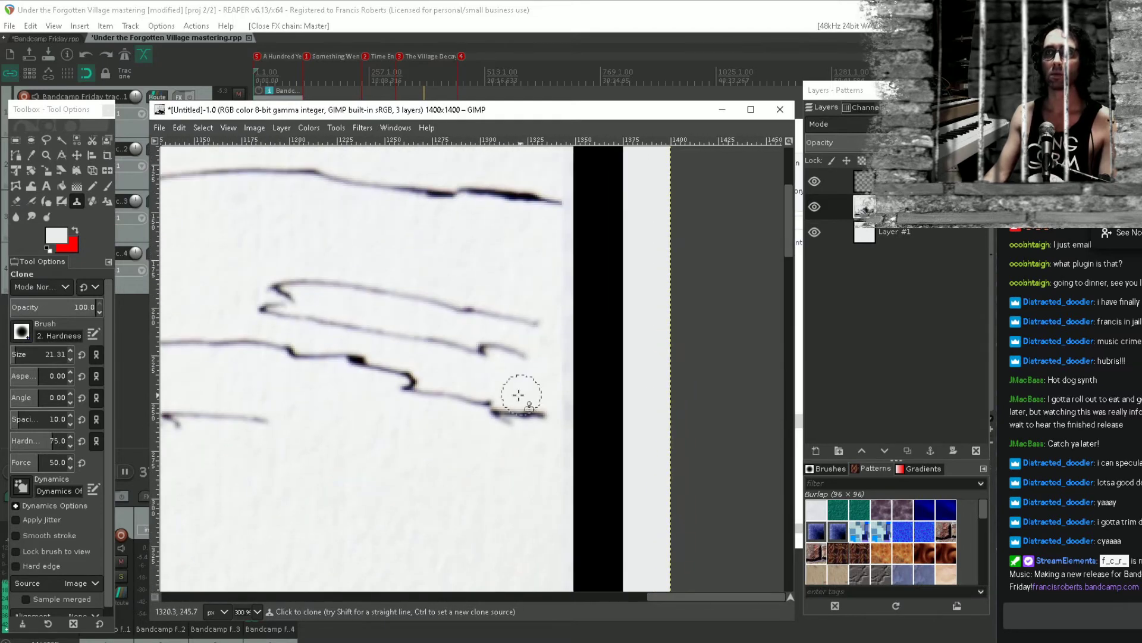
pyautogui.hscroll(-1, 512, 262)
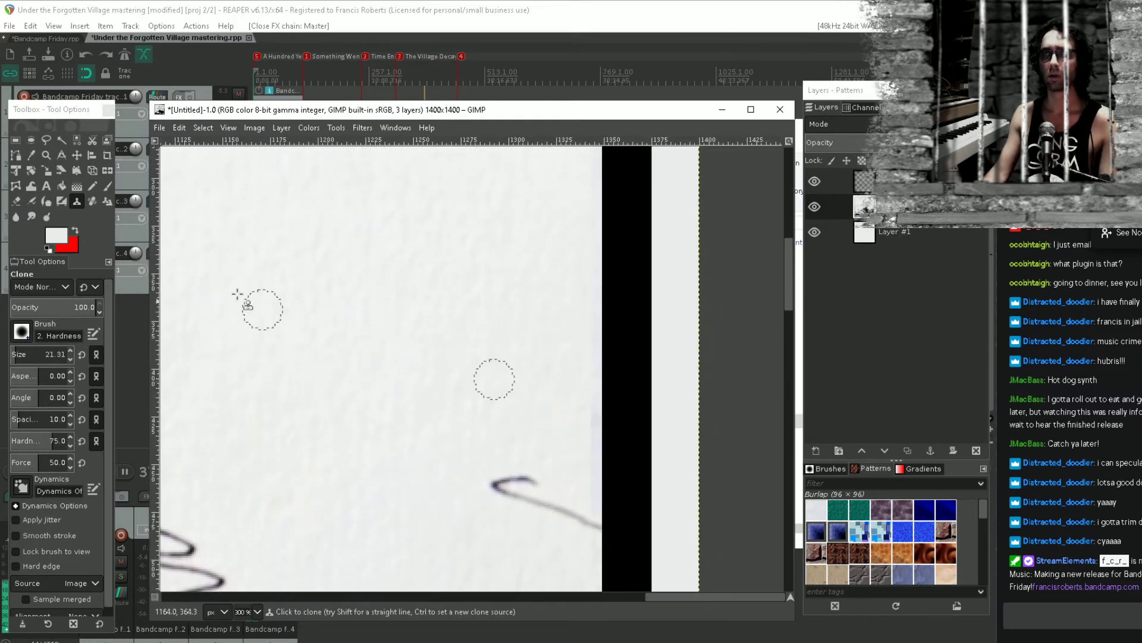
pyautogui.moveTo(593, 482); pyautogui.dragTo(604, 244)
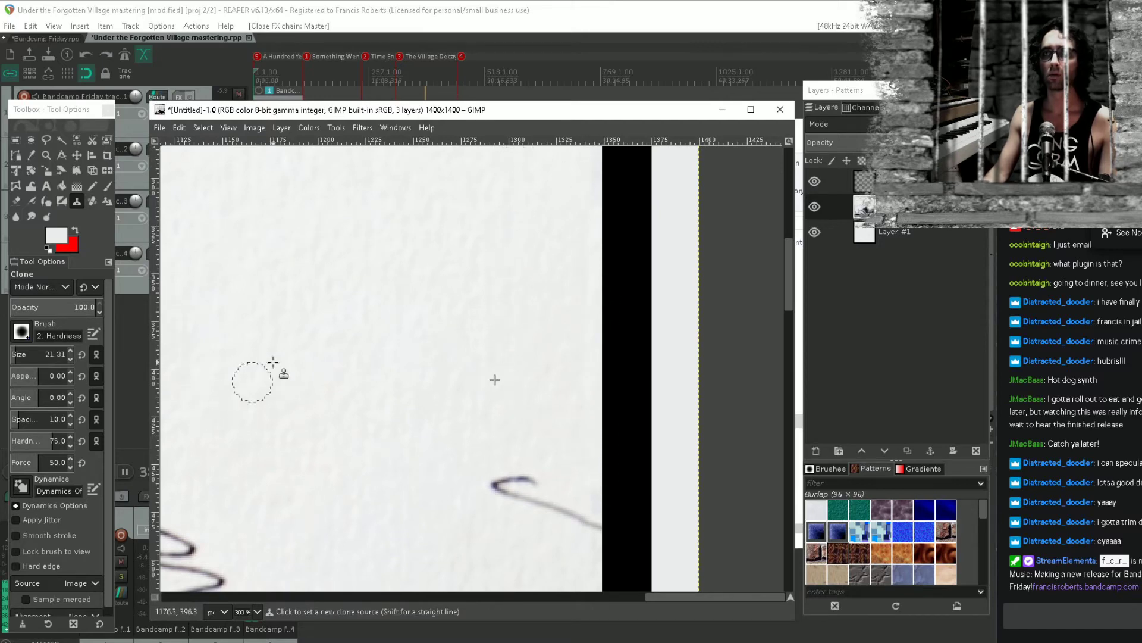
pyautogui.scroll(5, 277, 417)
pyautogui.hscroll(2, 279, 453)
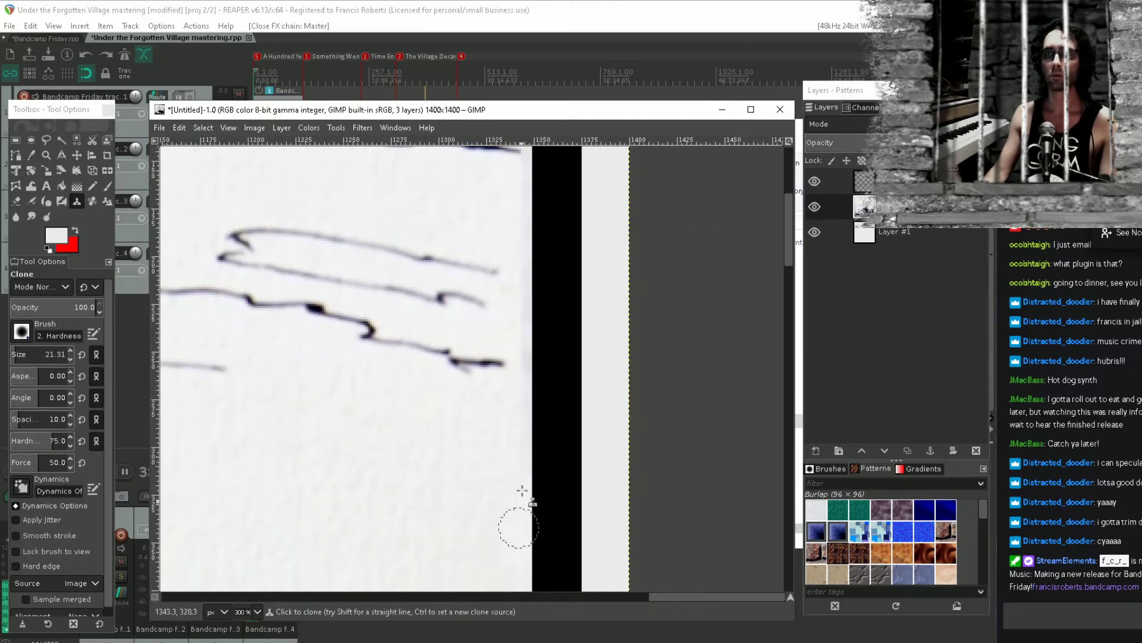
pyautogui.moveTo(522, 491); pyautogui.dragTo(535, 247)
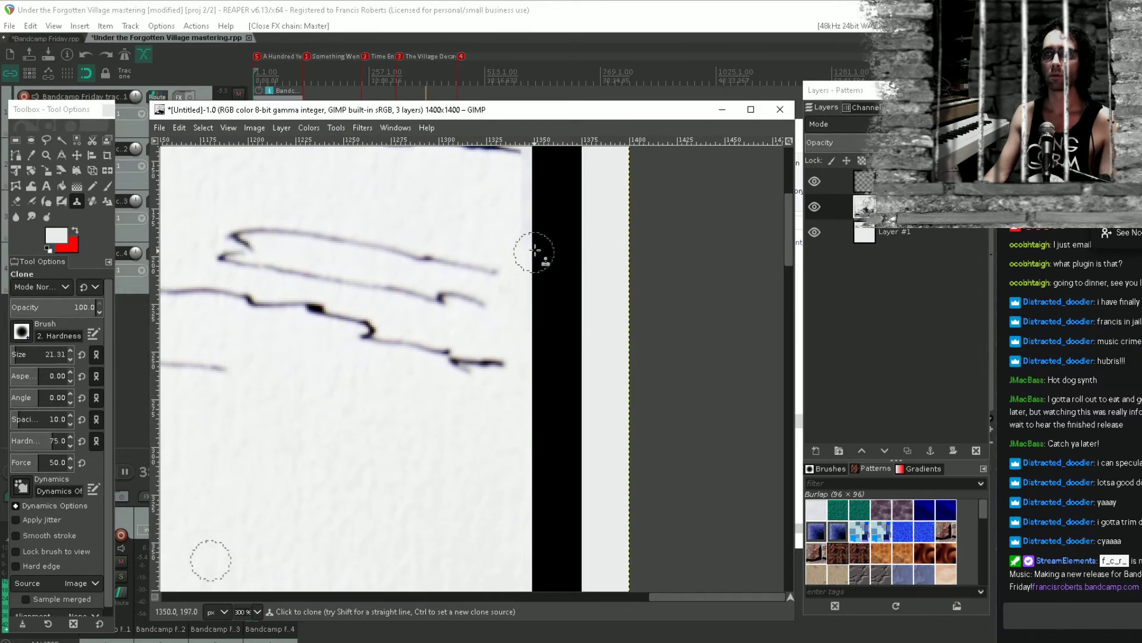
# Sample the topmost long cloud line and clone its end across the gap to the frame's right side, undoing a stray stroke
pyautogui.scroll(3, 530, 298)
pyautogui.hscroll(1, 512, 351)
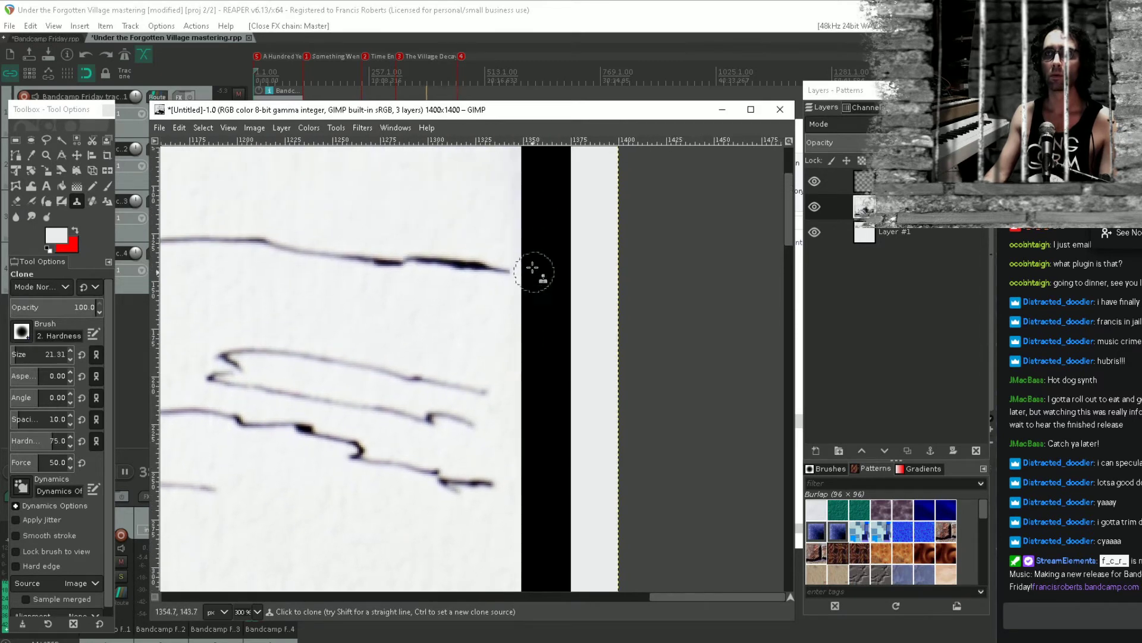
pyautogui.keyDown('ctrl'); pyautogui.click(314, 250); pyautogui.keyUp('ctrl')
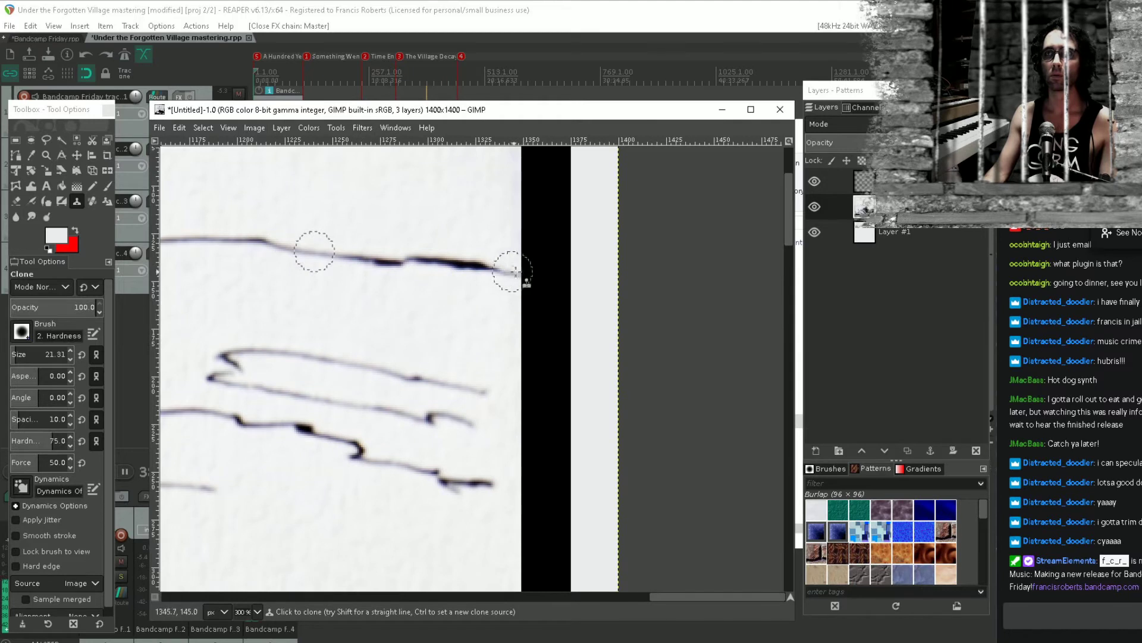
pyautogui.moveTo(526, 270); pyautogui.dragTo(505, 273)
pyautogui.hotkey('ctrl', 'z')
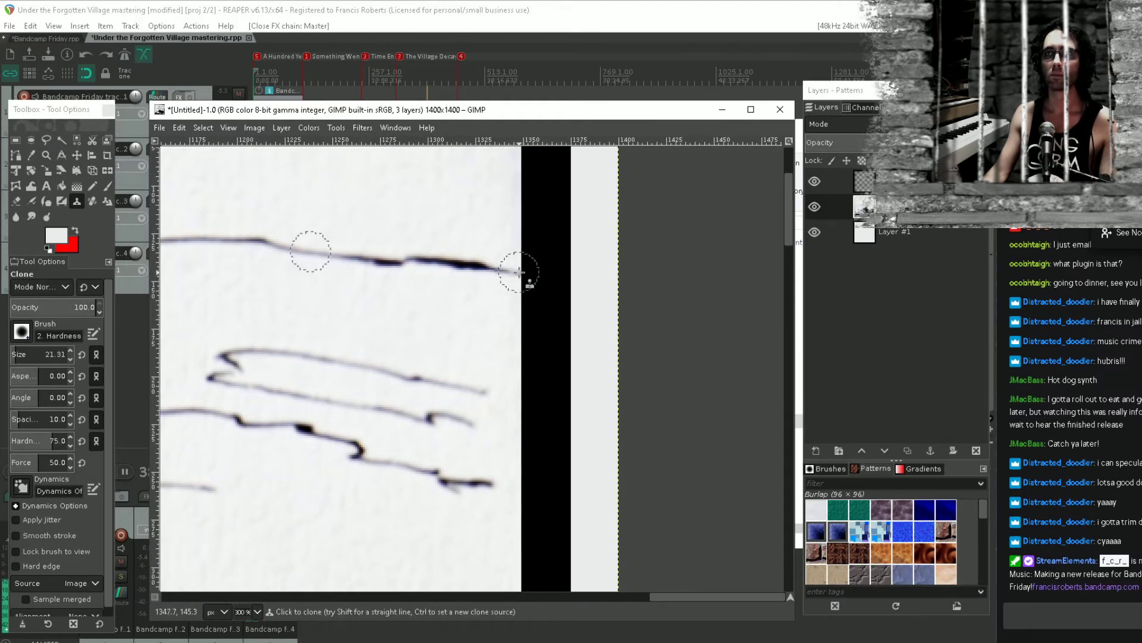
# Clone clean paper texture along the frame's right inner edge around the topmost cloud line, resampling the source above the line
pyautogui.keyDown('ctrl'); pyautogui.click(350, 302); pyautogui.keyUp('ctrl')
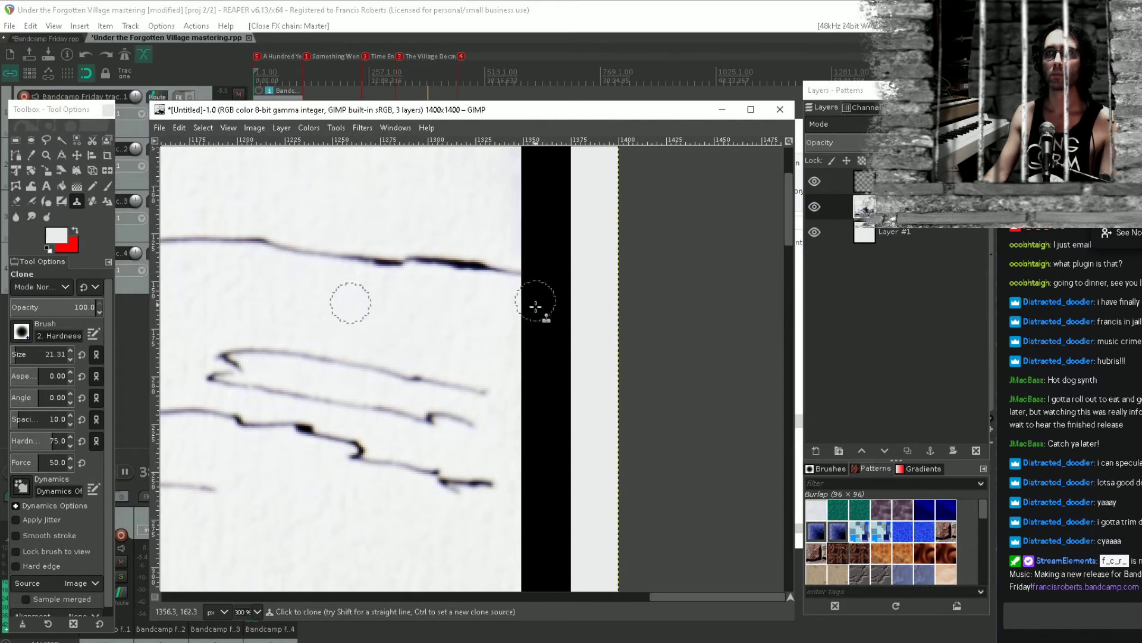
pyautogui.moveTo(513, 248)
pyautogui.mouseDown()
pyautogui.moveTo(551, 250)
pyautogui.moveTo(548, 343)
pyautogui.mouseUp()
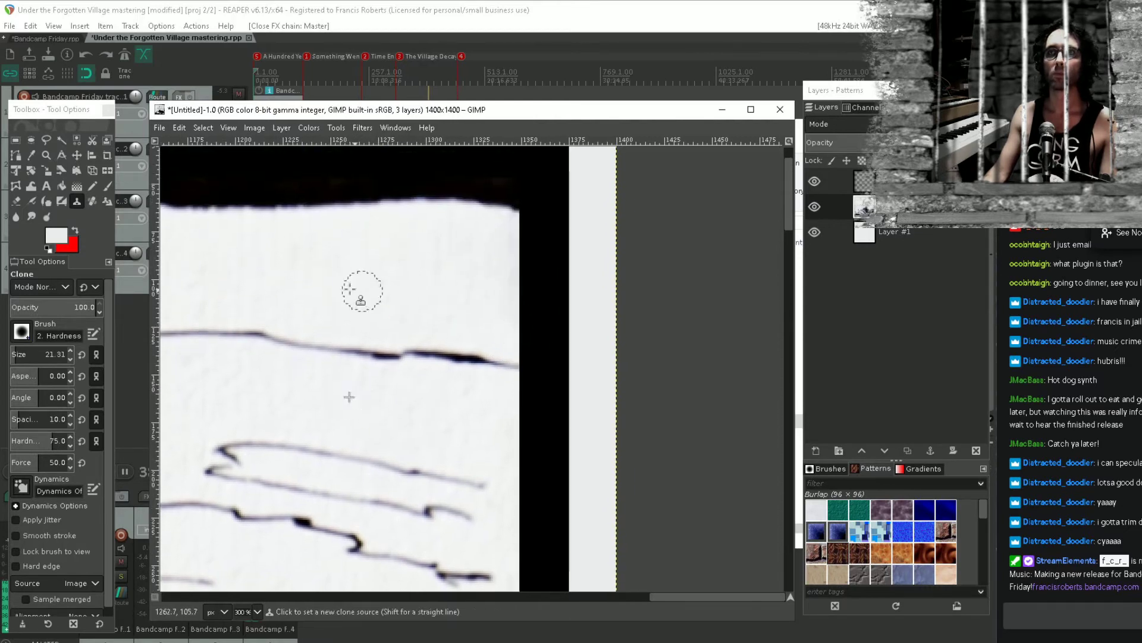
pyautogui.keyDown('ctrl'); pyautogui.click(349, 289); pyautogui.keyUp('ctrl')
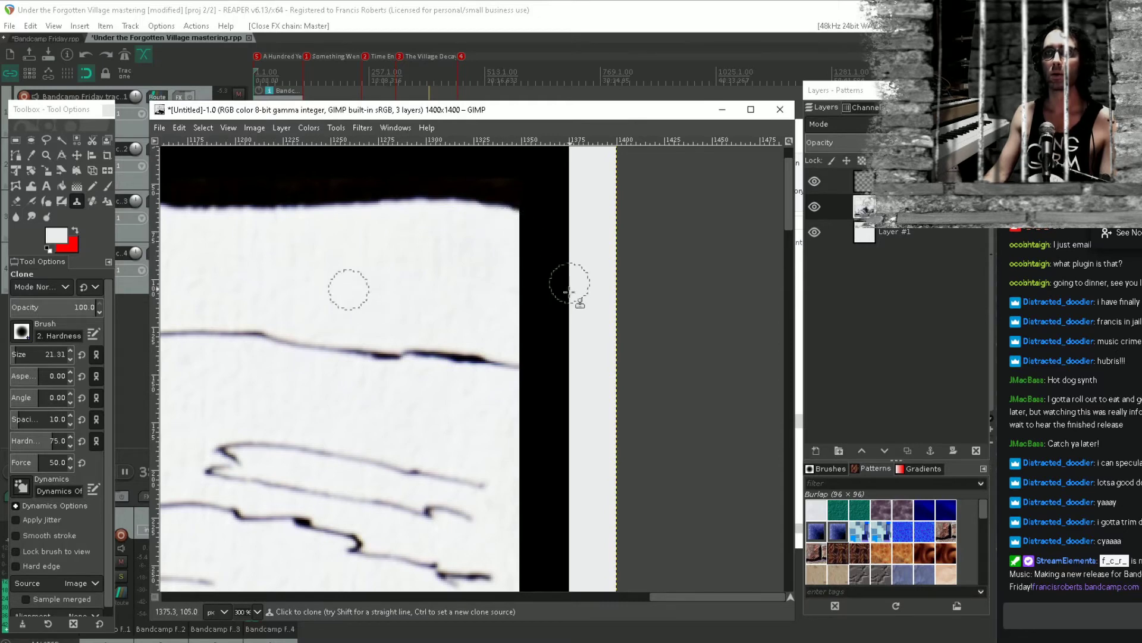
# Examine the frame's left edge up close from the upper corner down to the lower corner
pyautogui.scroll(-5, 565, 284)
pyautogui.scroll(8, 621, 353)
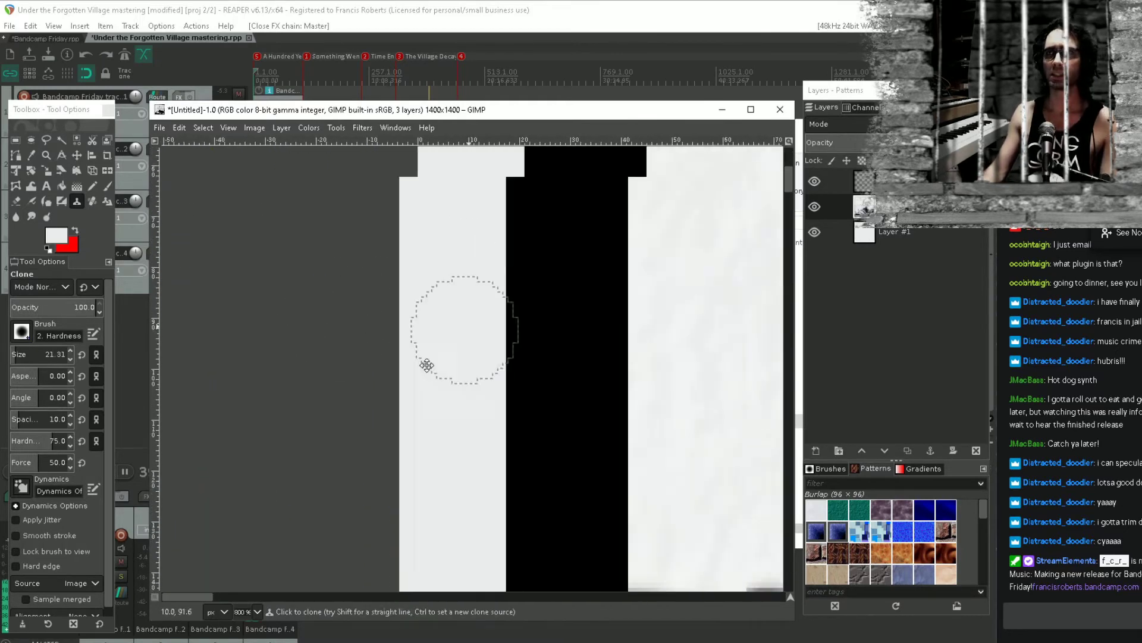
pyautogui.scroll(-10, 553, 294)
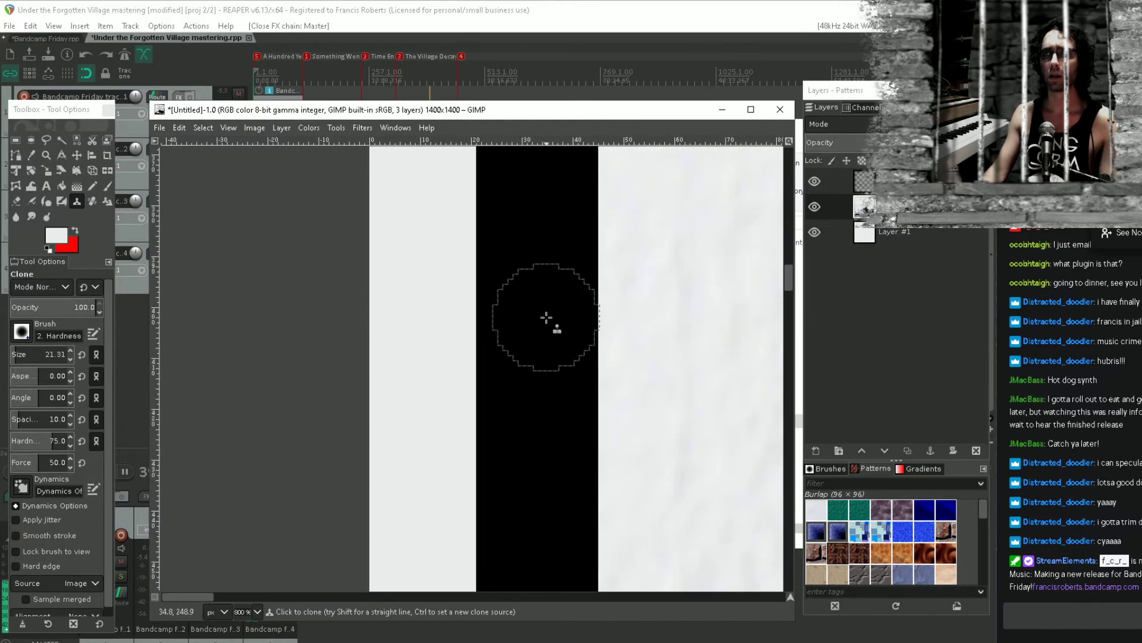
pyautogui.scroll(-8, 546, 318)
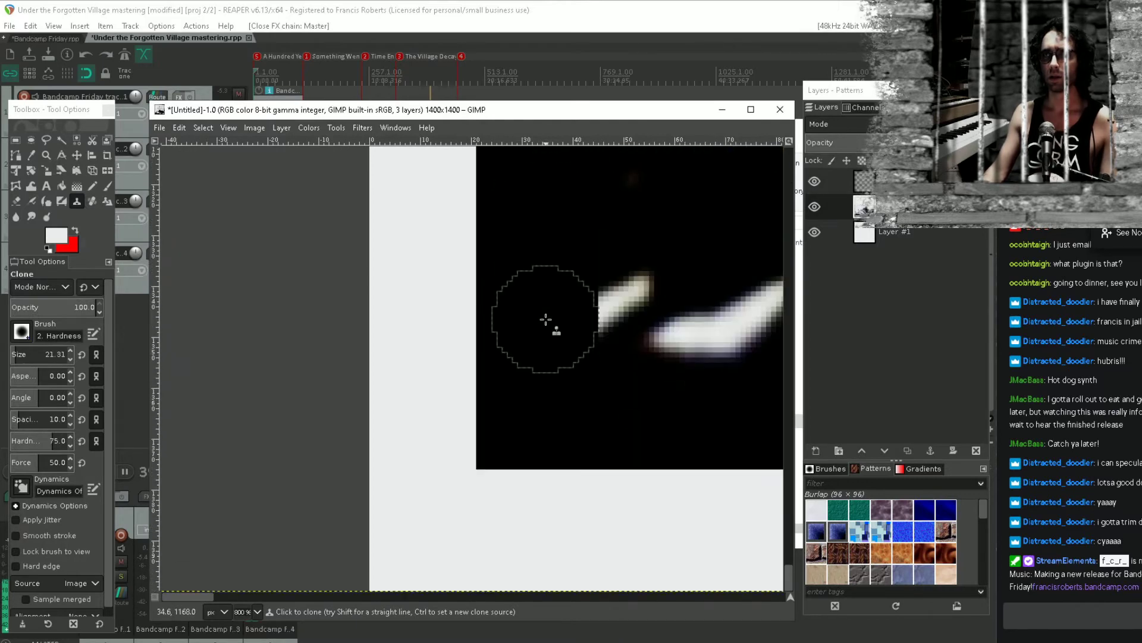
pyautogui.scroll(-4, 546, 319)
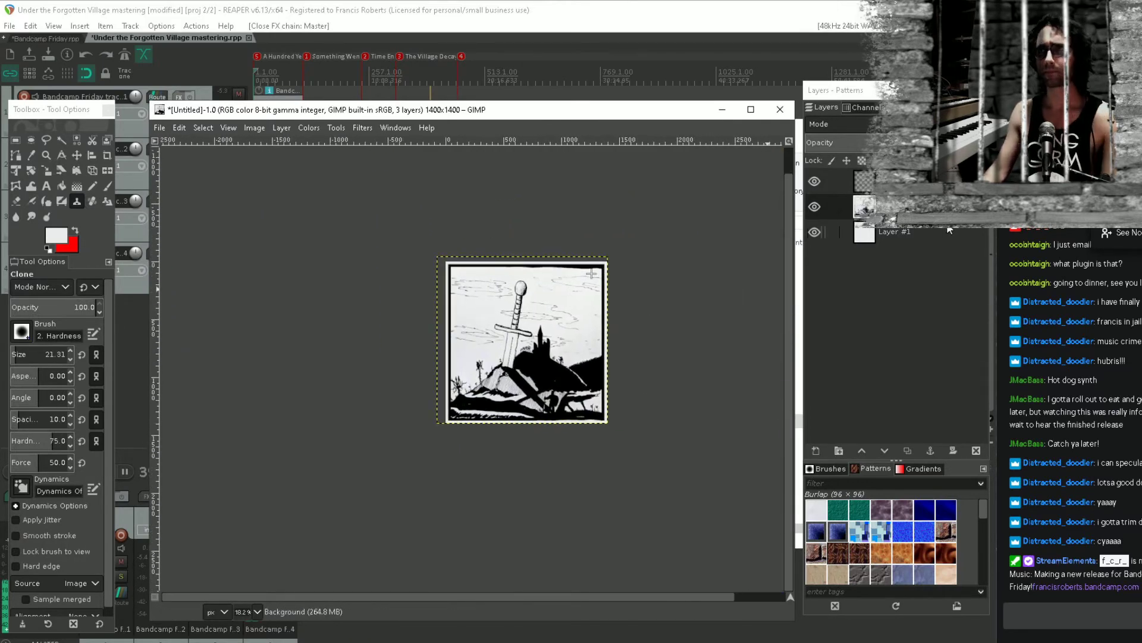
# Start saving the image and choose the Under the Forgotten Village folder inside the artist's folder on the Desktop
pyautogui.click(159, 128)
pyautogui.click(231, 252)
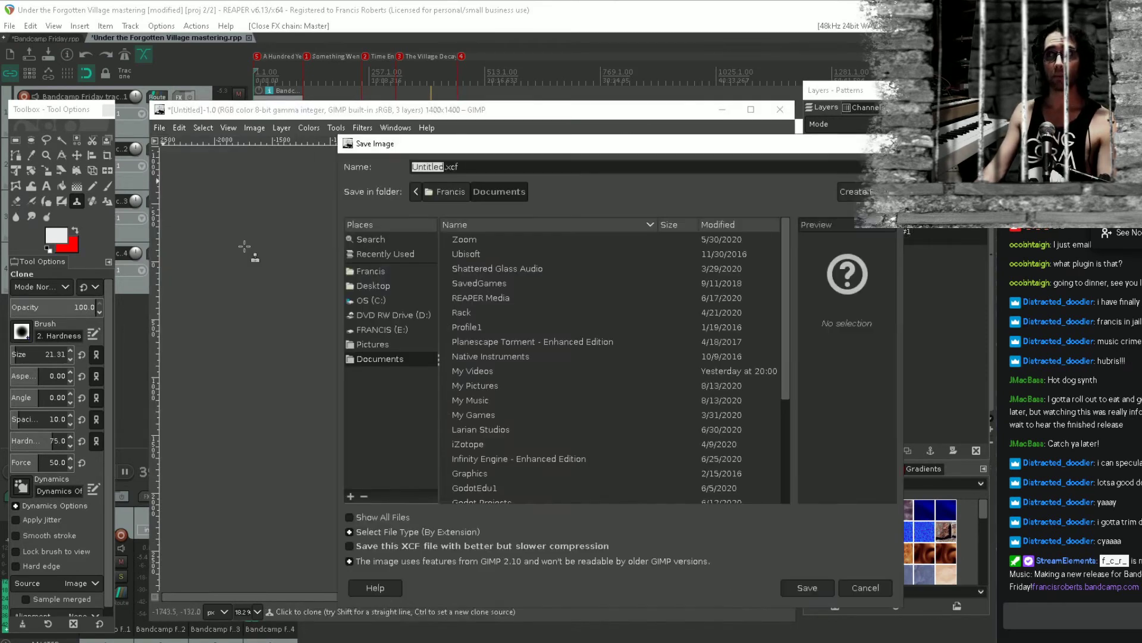
pyautogui.click(413, 288)
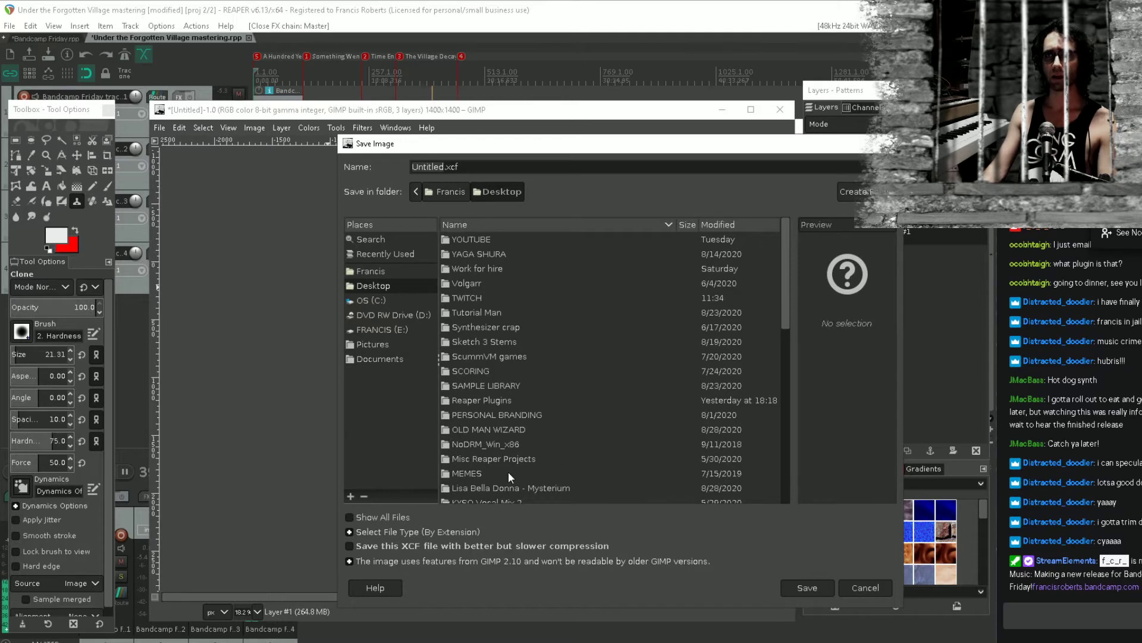
pyautogui.scroll(-3, 512, 341)
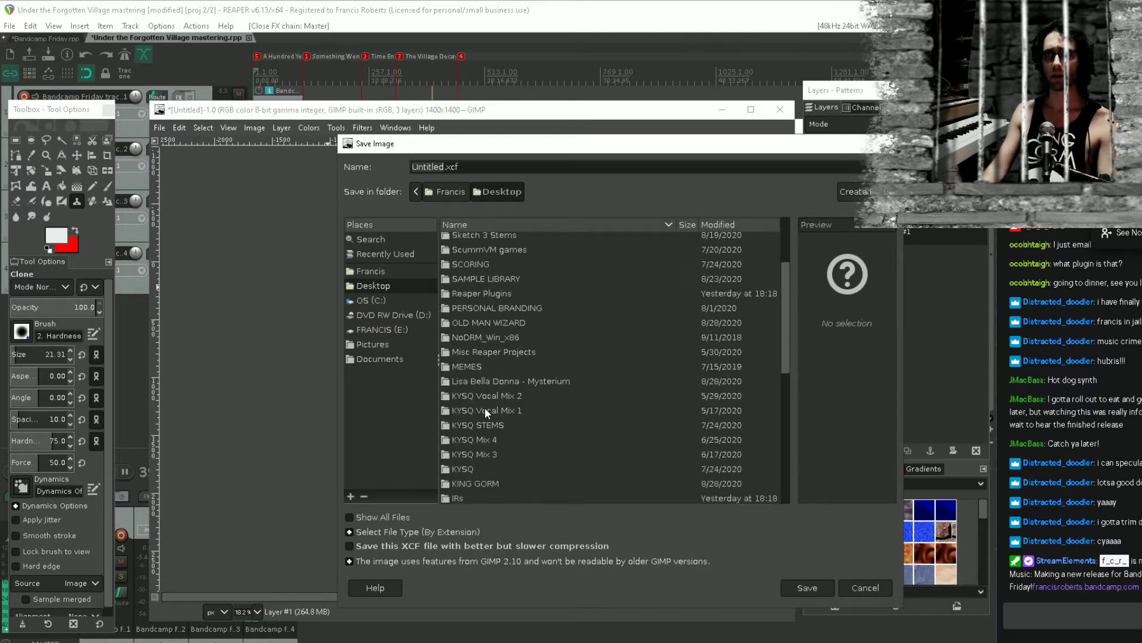
pyautogui.scroll(-3, 479, 488)
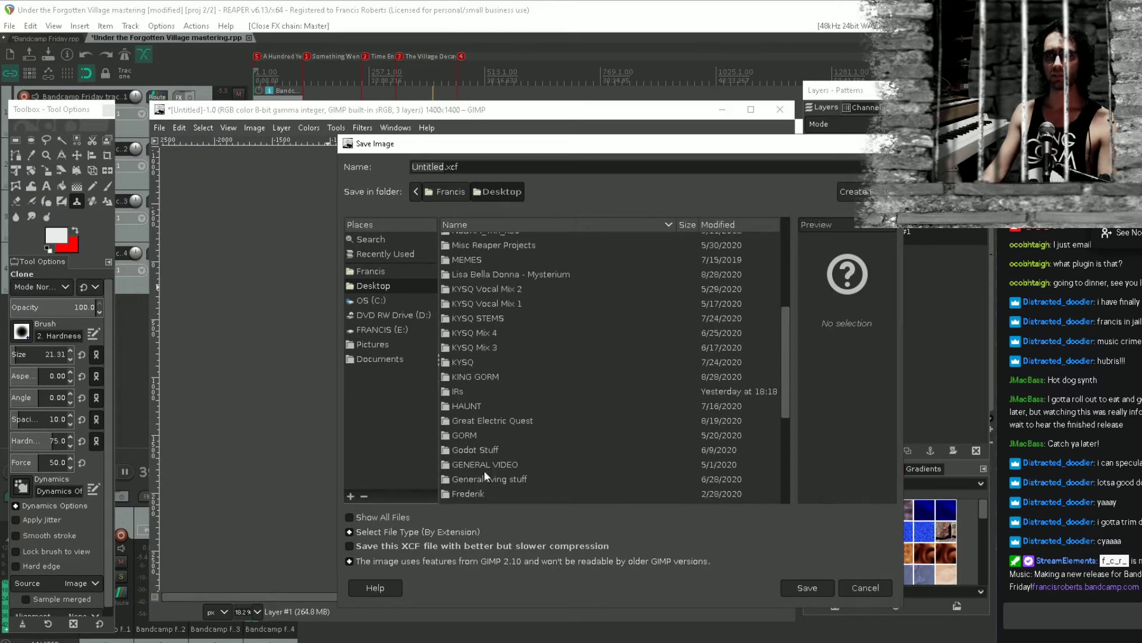
pyautogui.scroll(-1, 491, 449)
pyautogui.doubleClick(498, 473)
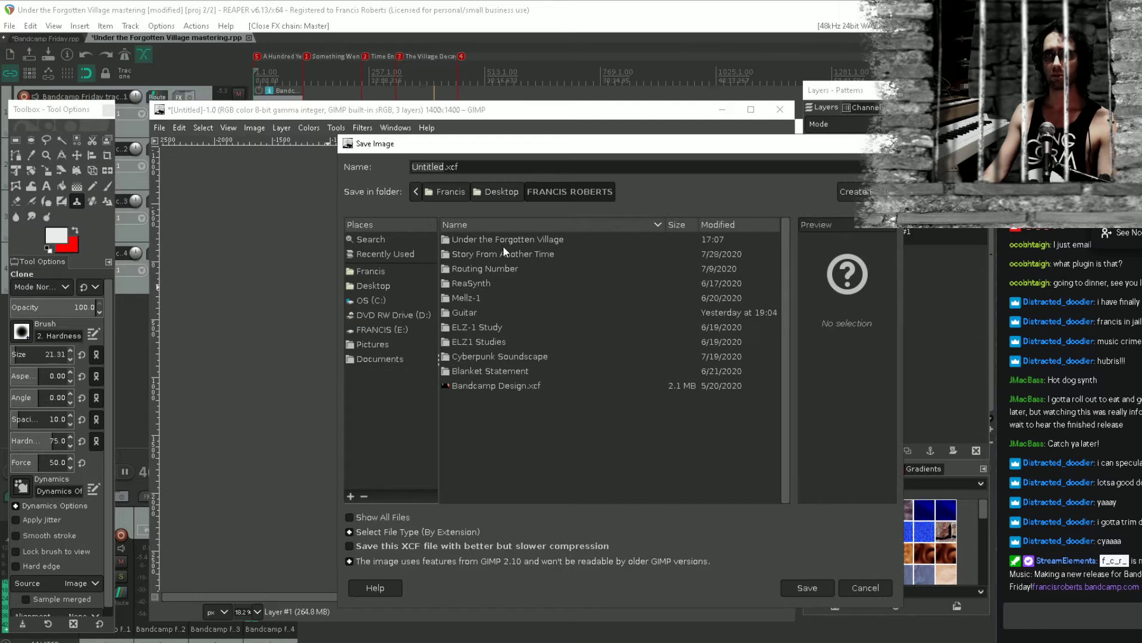
pyautogui.doubleClick(519, 239)
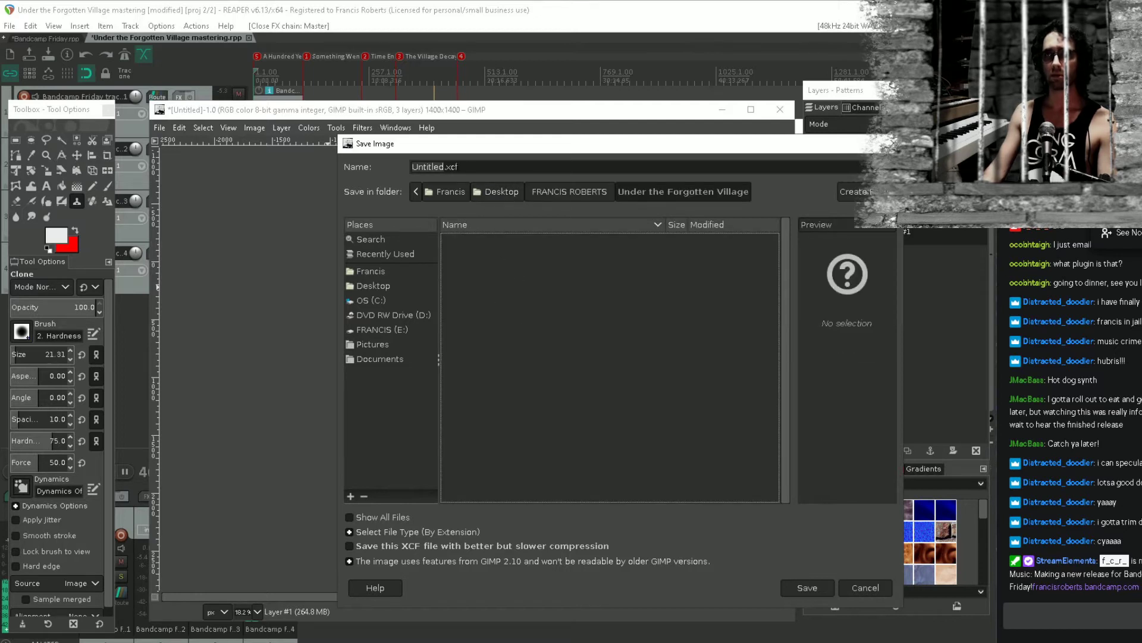
# Name the file "Under The Forgotten Village art.xcf" and save it
pyautogui.click(440, 166)
pyautogui.write('Und')
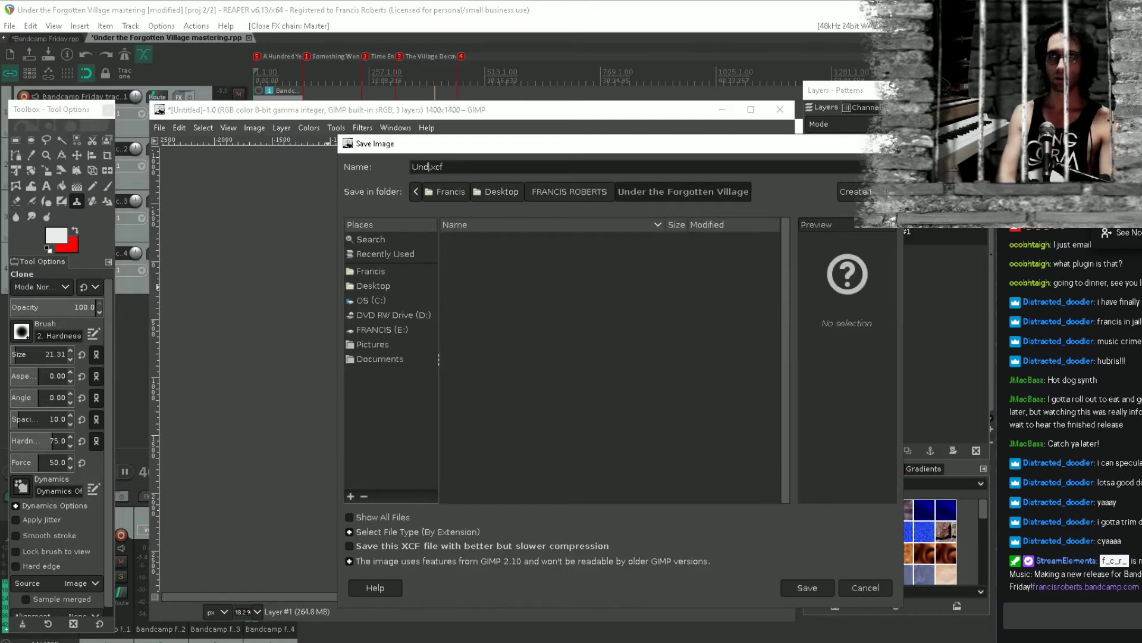
pyautogui.write('er Th')
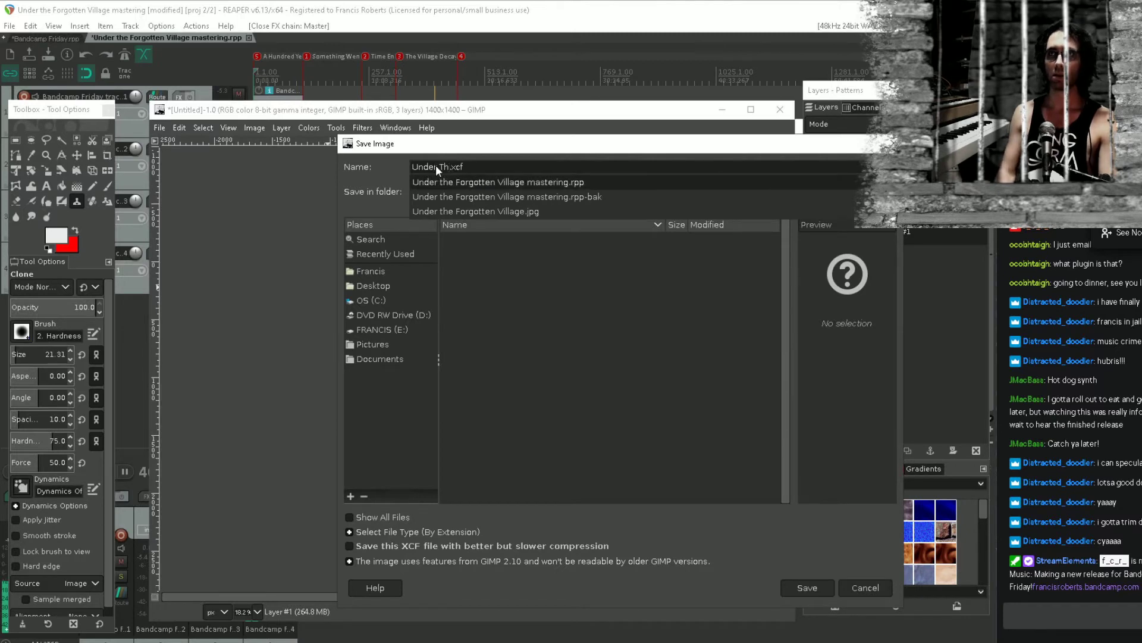
pyautogui.press('Escape')
pyautogui.write('The')
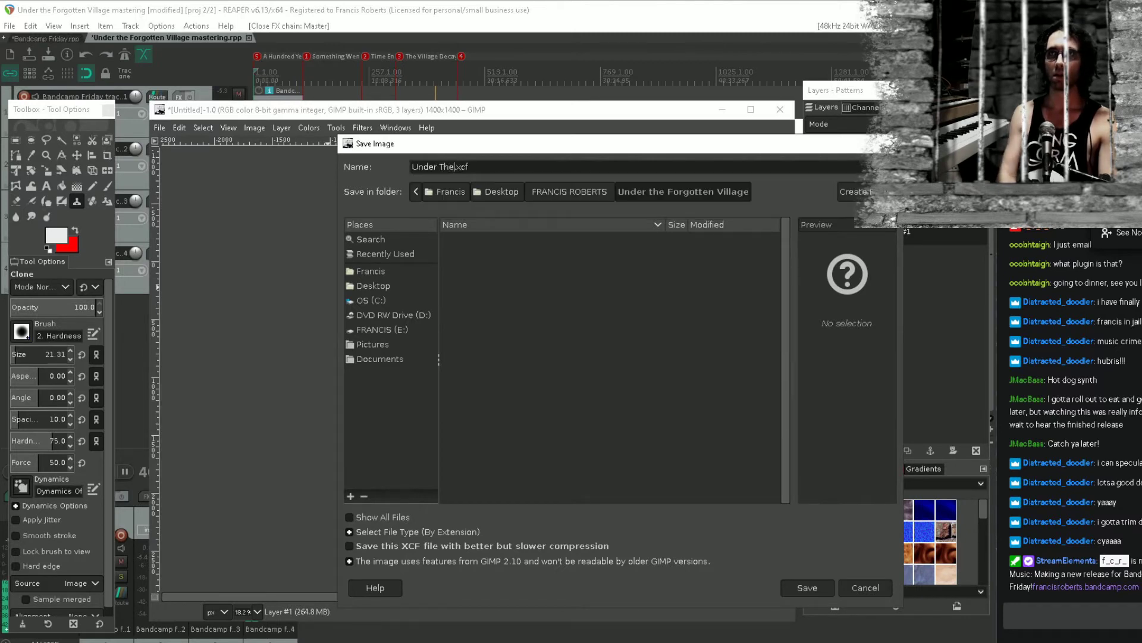
pyautogui.write(' Forgotten Vil')
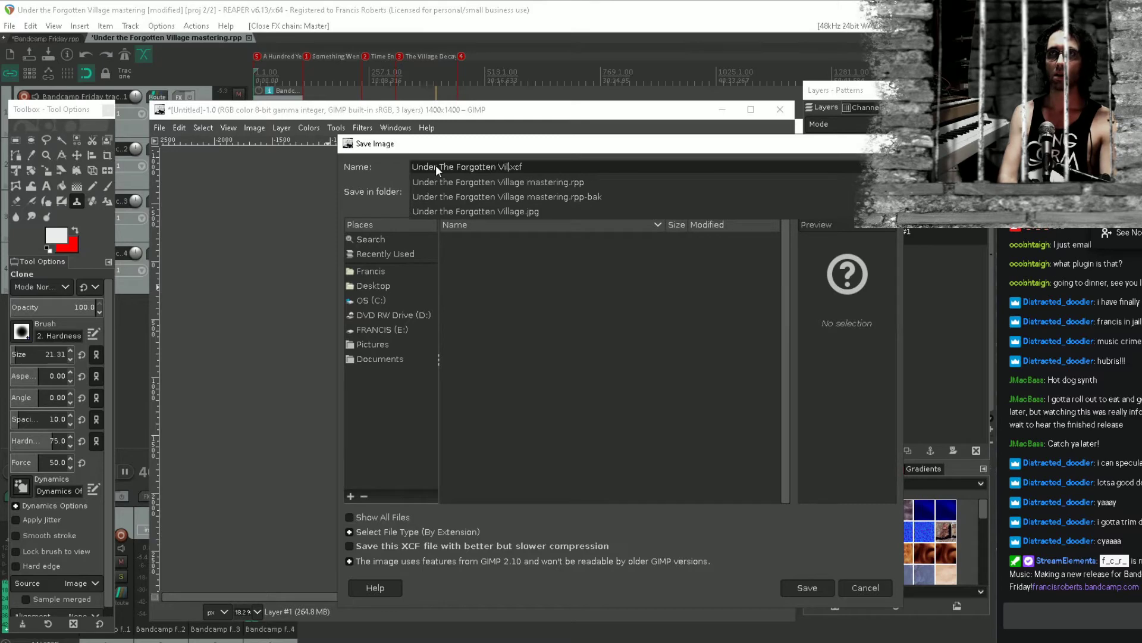
pyautogui.write('lage art')
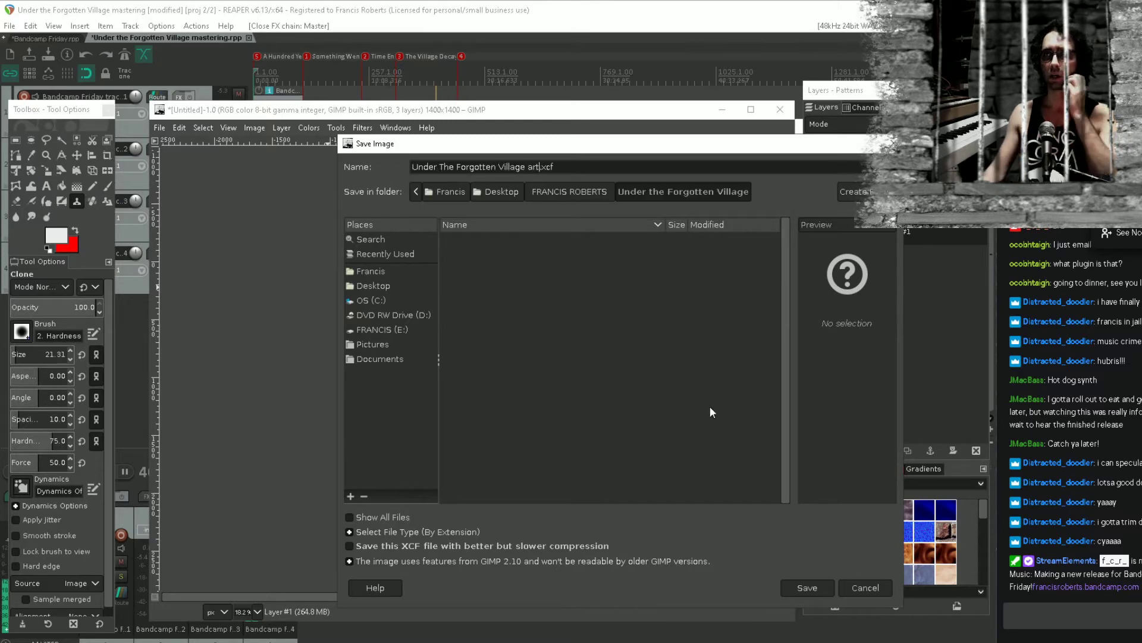
pyautogui.click(809, 585)
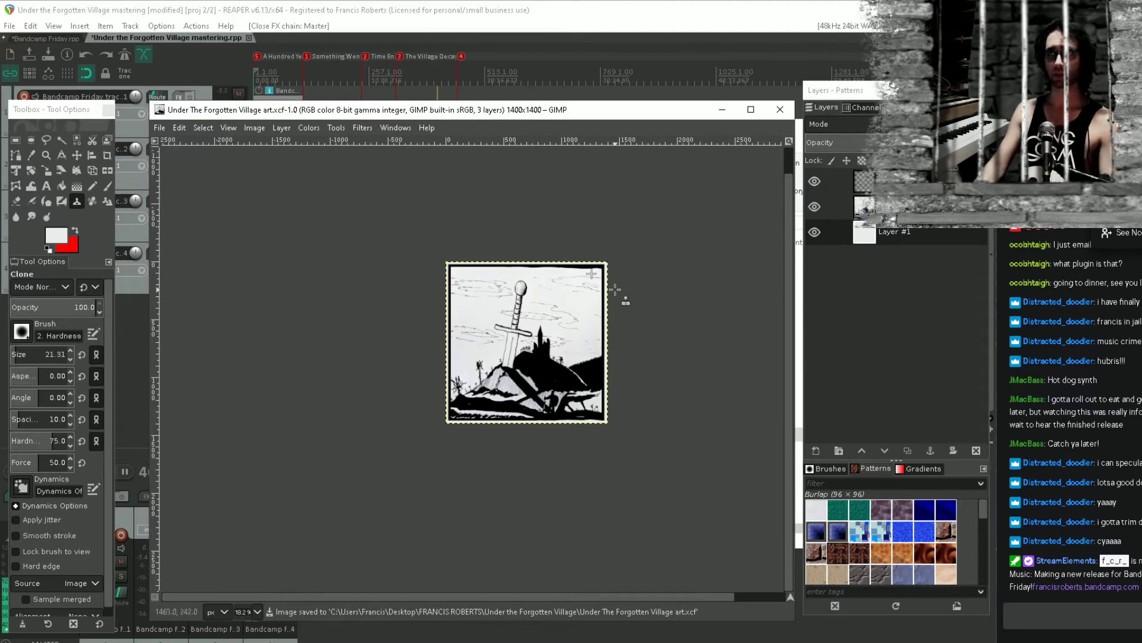
# Review the whole cover at different magnifications, including the ground along the lower frame side
pyautogui.scroll(3, 616, 289)
pyautogui.scroll(-3, 397, 321)
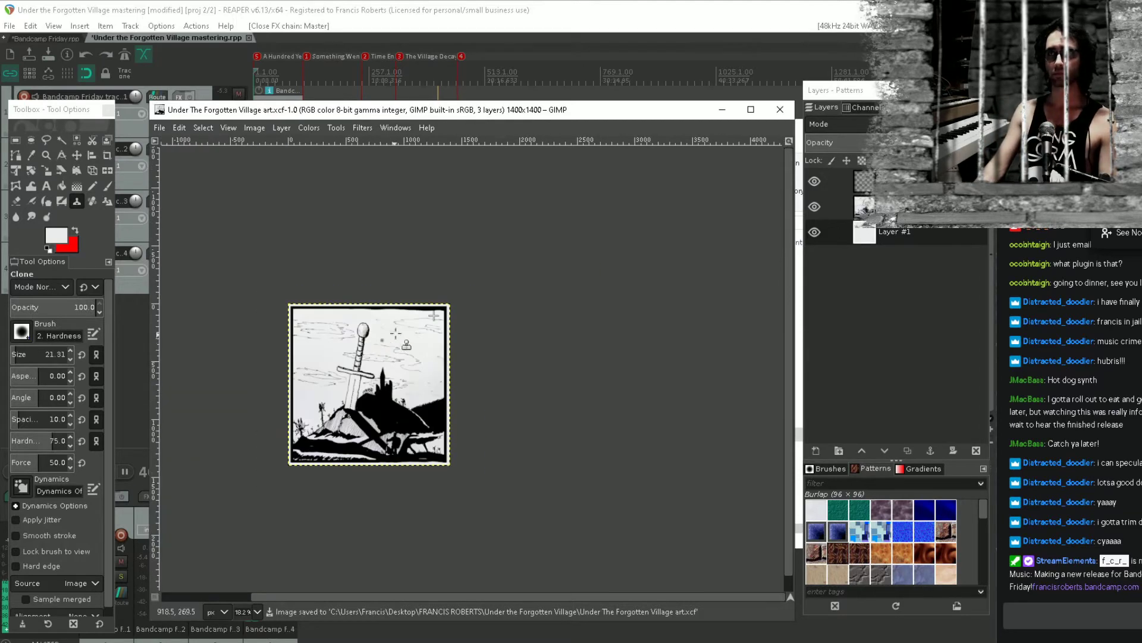
pyautogui.scroll(2, 457, 325)
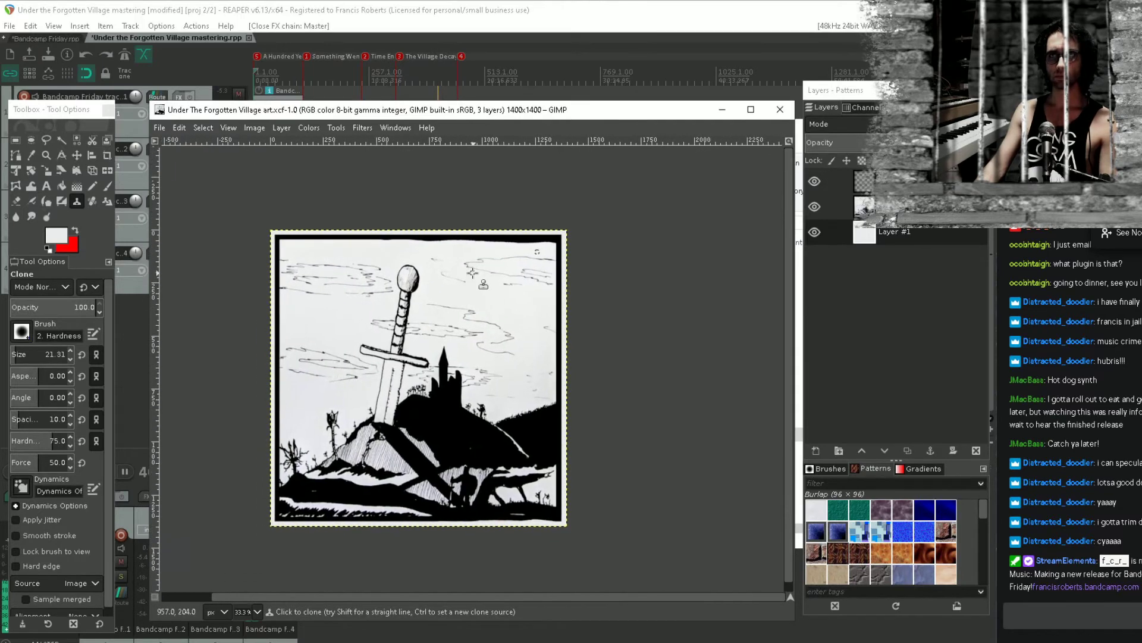
pyautogui.scroll(2, 456, 308)
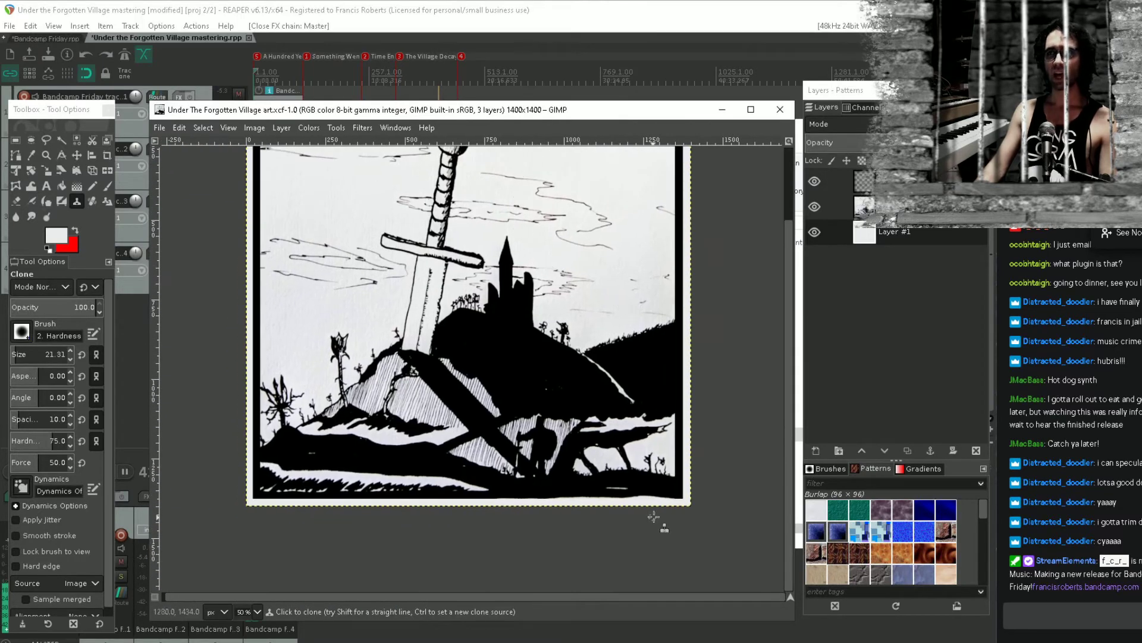
# Flatten the three-layer cover image into a single layer
pyautogui.scroll(7, 631, 500)
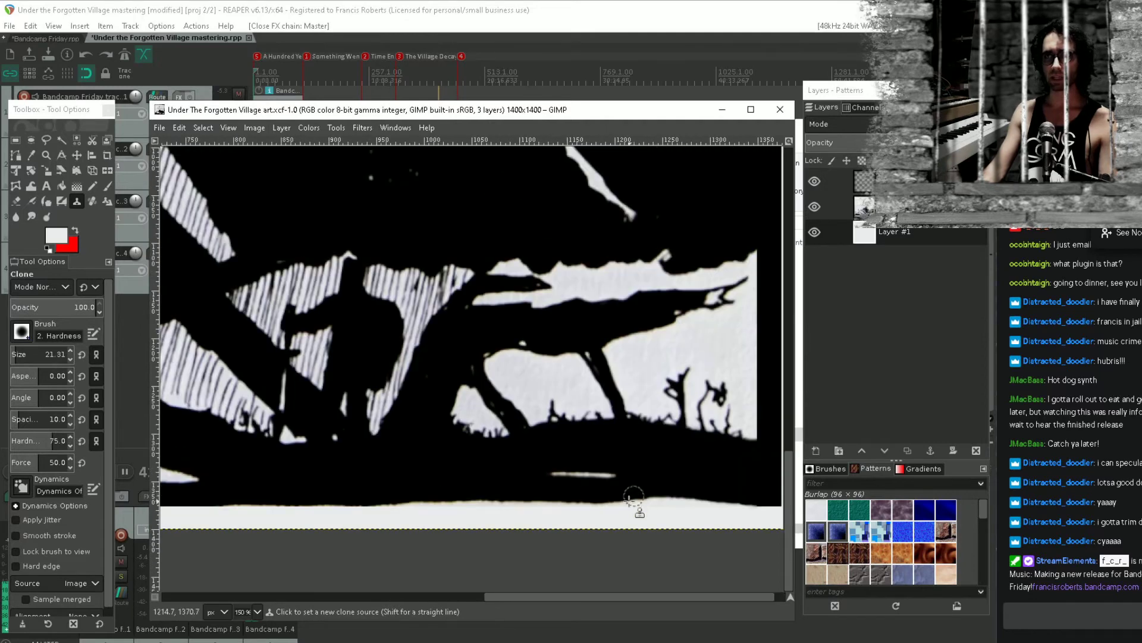
pyautogui.scroll(-5, 629, 502)
pyautogui.scroll(5, 518, 467)
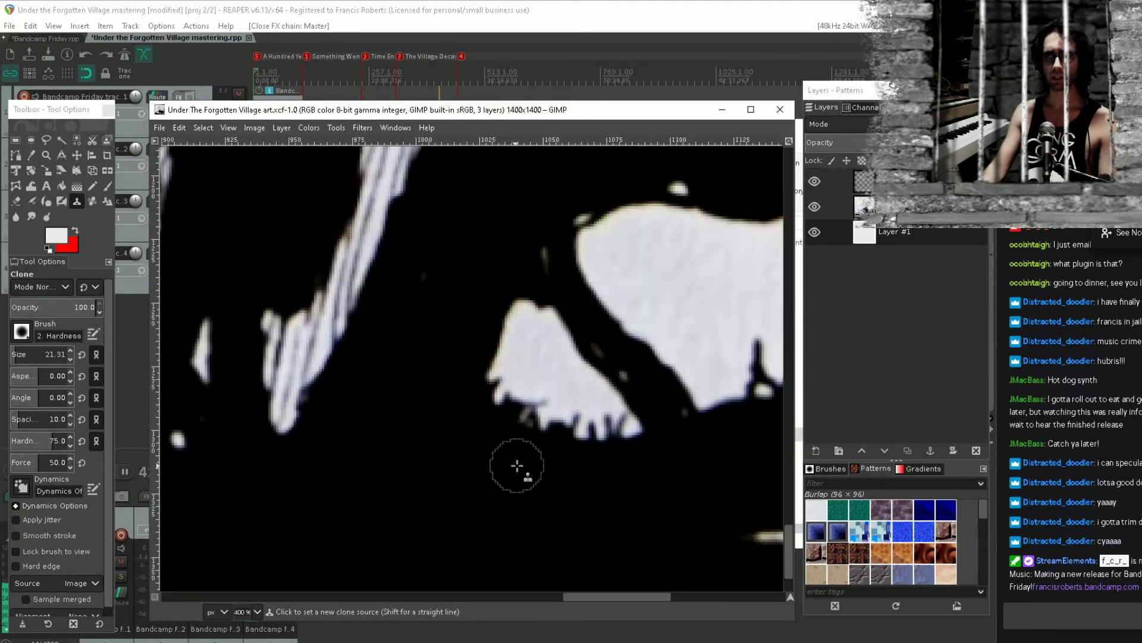
pyautogui.scroll(-1, 443, 301)
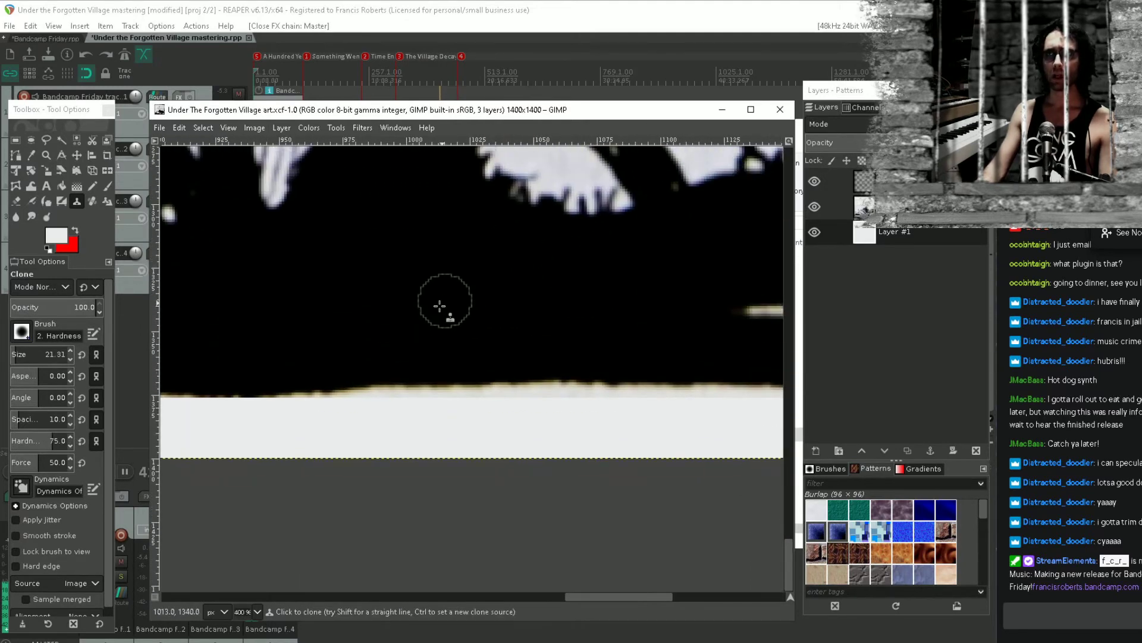
pyautogui.click(892, 238)
pyautogui.rightClick(905, 233)
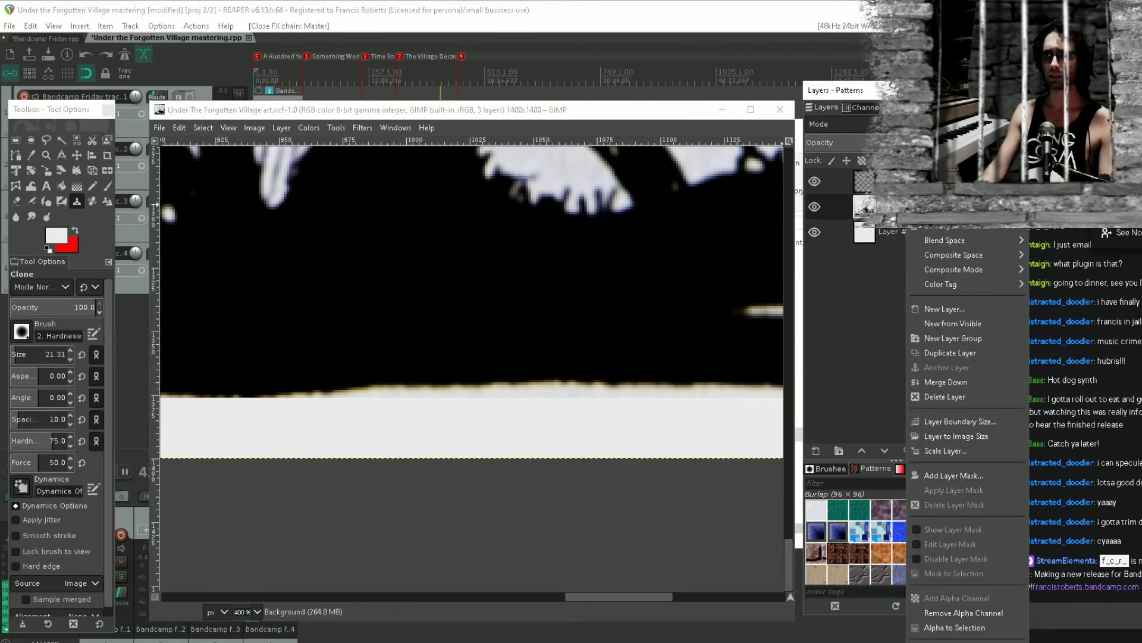
pyautogui.click(965, 632)
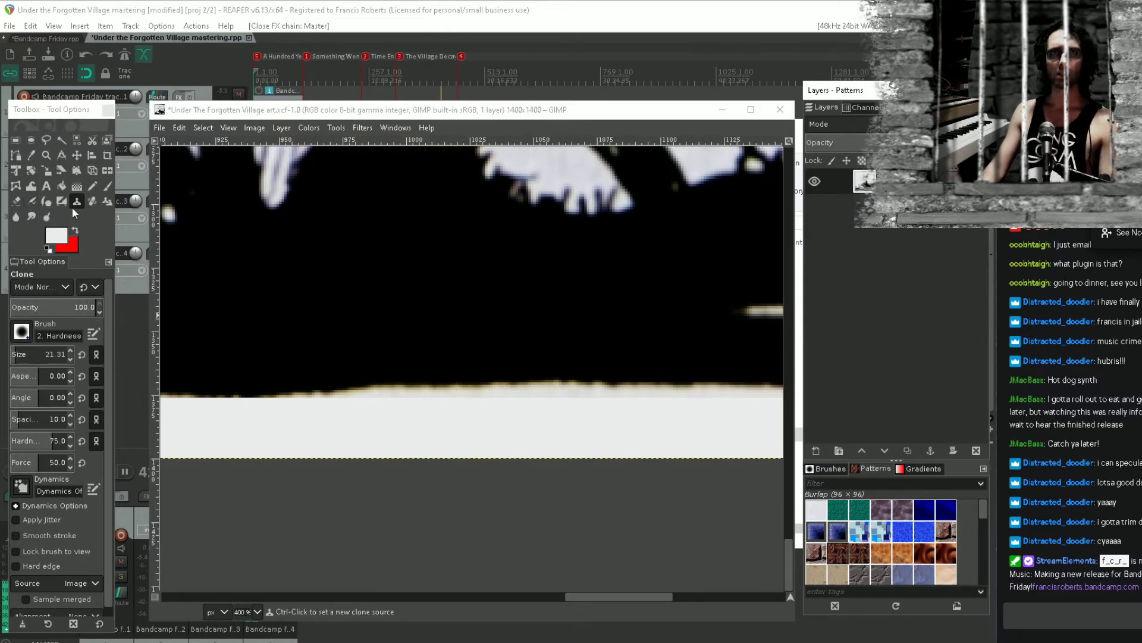
# Clone the light margin over the discoloured fringe beneath the frame's lower edge, working towards the lower right corner of the artwork
pyautogui.keyDown('ctrl'); pyautogui.click(293, 449); pyautogui.keyUp('ctrl')
pyautogui.moveTo(286, 421)
pyautogui.mouseDown()
pyautogui.moveTo(408, 408)
pyautogui.moveTo(741, 421)
pyautogui.moveTo(571, 434)
pyautogui.moveTo(501, 462)
pyautogui.mouseUp()
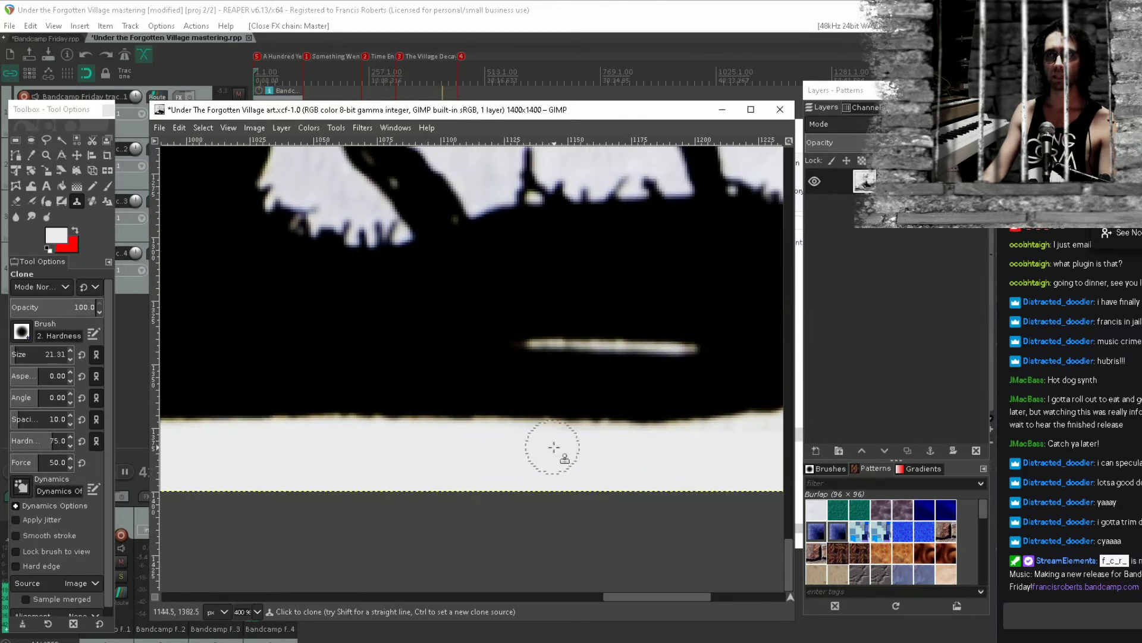
pyautogui.moveTo(600, 447); pyautogui.dragTo(714, 460)
pyautogui.moveTo(717, 460); pyautogui.dragTo(459, 533)
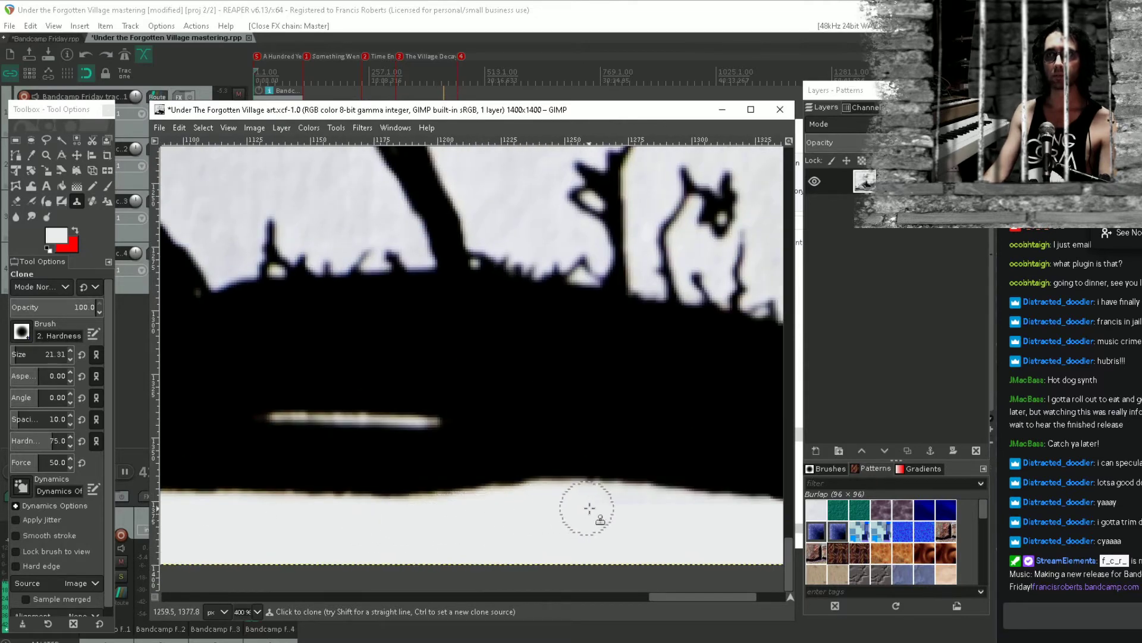
pyautogui.moveTo(639, 508); pyautogui.dragTo(767, 528)
pyautogui.moveTo(747, 536)
pyautogui.mouseDown()
pyautogui.moveTo(722, 523)
pyautogui.moveTo(386, 543)
pyautogui.moveTo(425, 519)
pyautogui.moveTo(542, 524)
pyautogui.mouseUp()
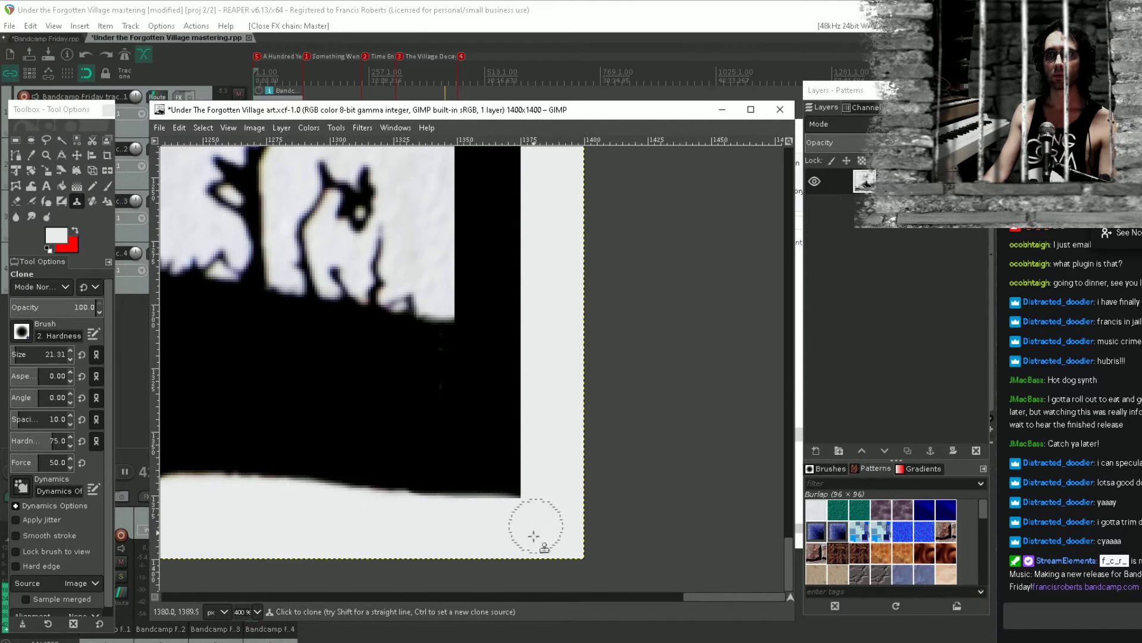
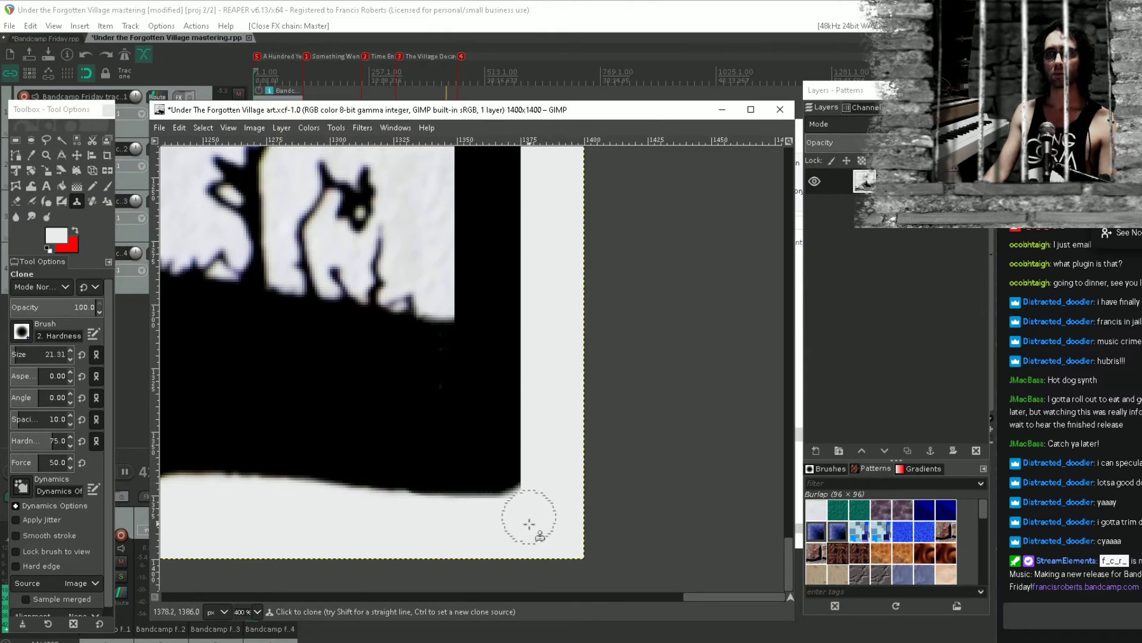
# Try to clone the light margin over the fringe along the middle of the frame's lower edge, and undo the strokes
pyautogui.scroll(-2, 529, 524)
pyautogui.scroll(5, 486, 503)
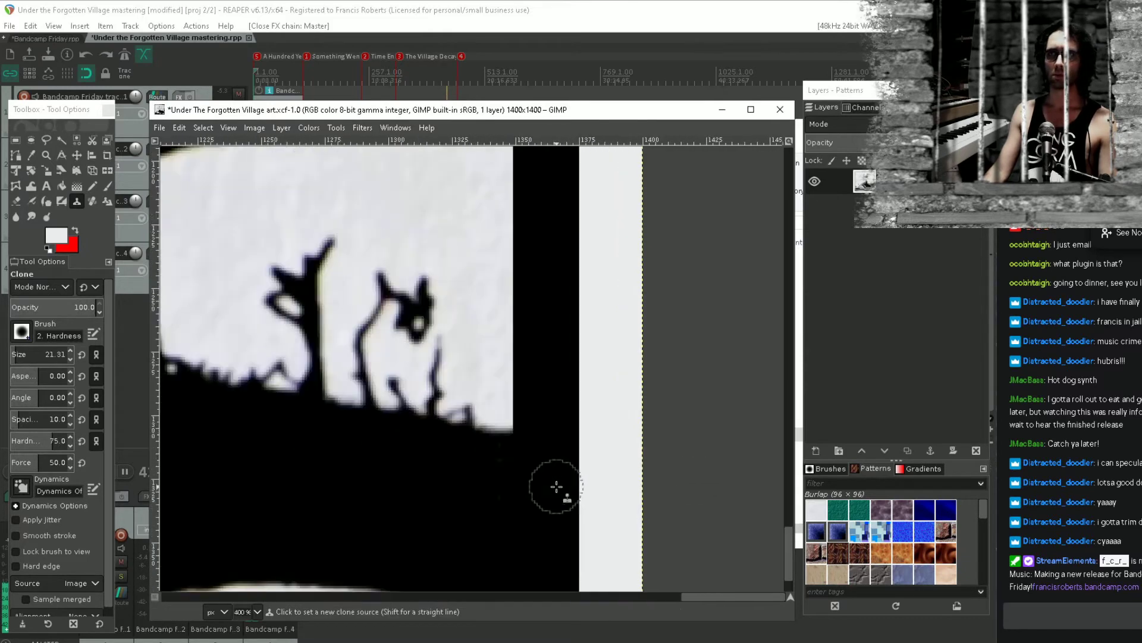
pyautogui.scroll(-5, 495, 349)
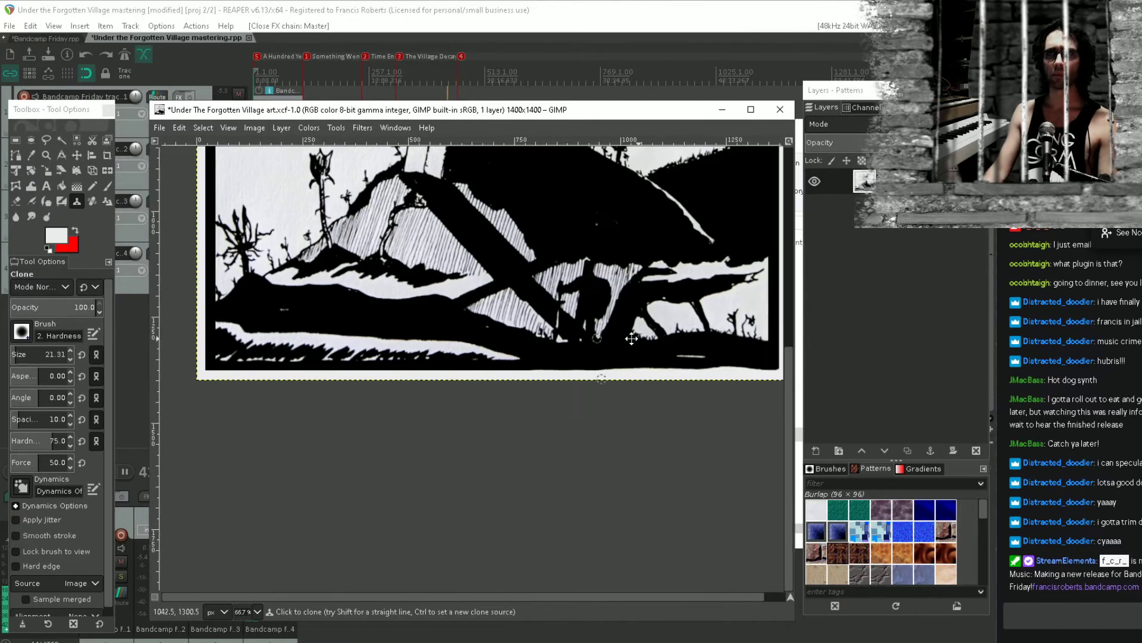
pyautogui.scroll(4, 456, 411)
pyautogui.moveTo(552, 382); pyautogui.dragTo(226, 387)
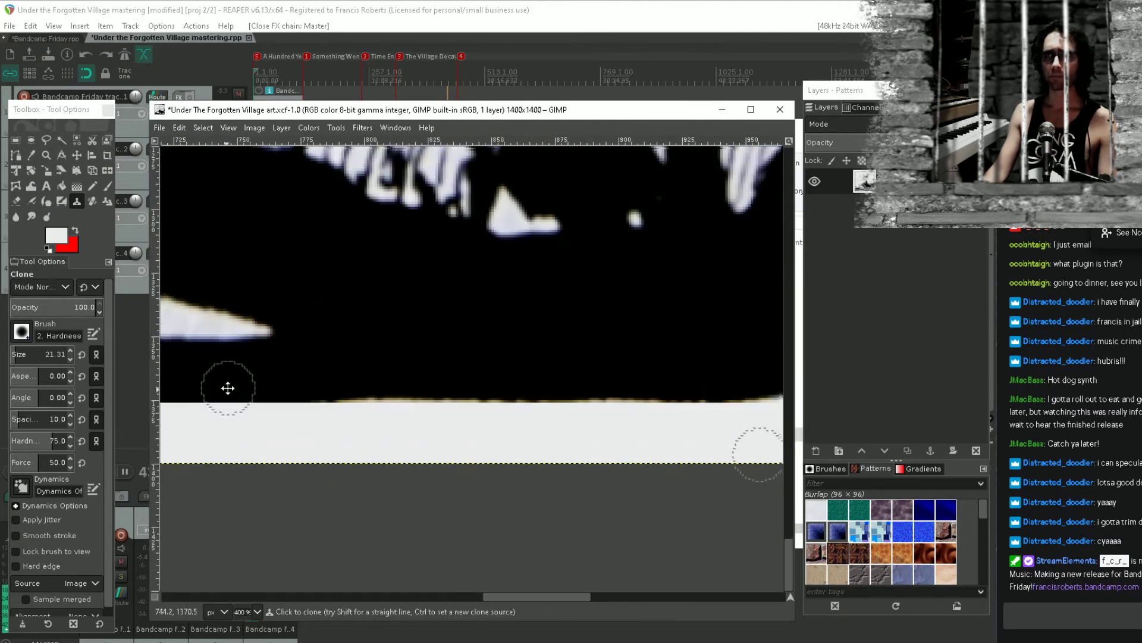
pyautogui.moveTo(326, 427); pyautogui.dragTo(521, 416)
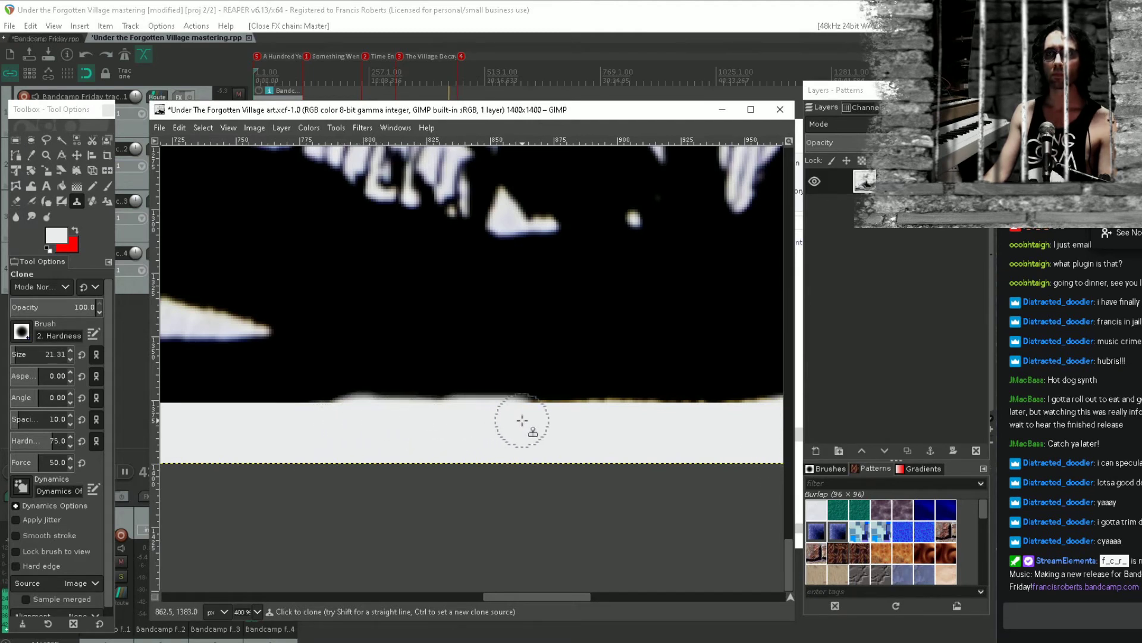
pyautogui.hotkey('ctrl', 'z')
pyautogui.moveTo(334, 419)
pyautogui.mouseDown()
pyautogui.moveTo(355, 418)
pyautogui.moveTo(322, 428)
pyautogui.moveTo(753, 424)
pyautogui.moveTo(472, 514)
pyautogui.mouseUp()
pyautogui.hotkey('ctrl', 'z')
# Clone the light margin along the frame's lower edge, starting from the lower left corner of the artwork
pyautogui.moveTo(274, 444); pyautogui.dragTo(720, 311)
pyautogui.moveTo(375, 345); pyautogui.dragTo(732, 328)
pyautogui.moveTo(270, 351); pyautogui.dragTo(801, 333)
pyautogui.moveTo(491, 336); pyautogui.dragTo(901, 340)
pyautogui.scroll(-3, 500, 351)
pyautogui.scroll(2, 262, 370)
pyautogui.scroll(1, 262, 371)
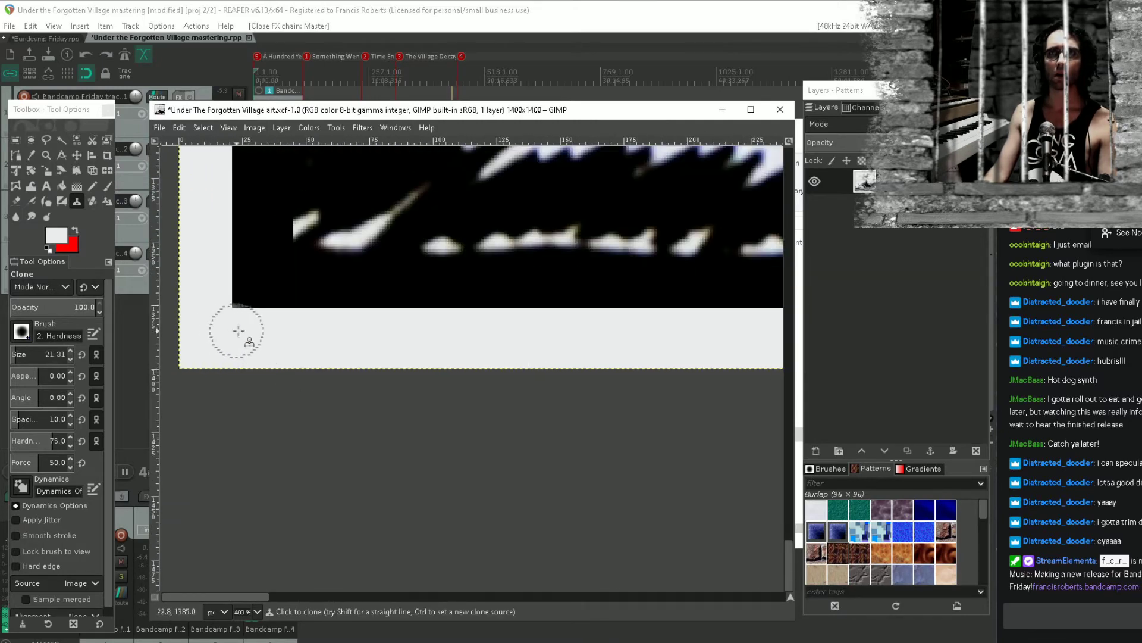
pyautogui.moveTo(239, 331); pyautogui.dragTo(443, 333)
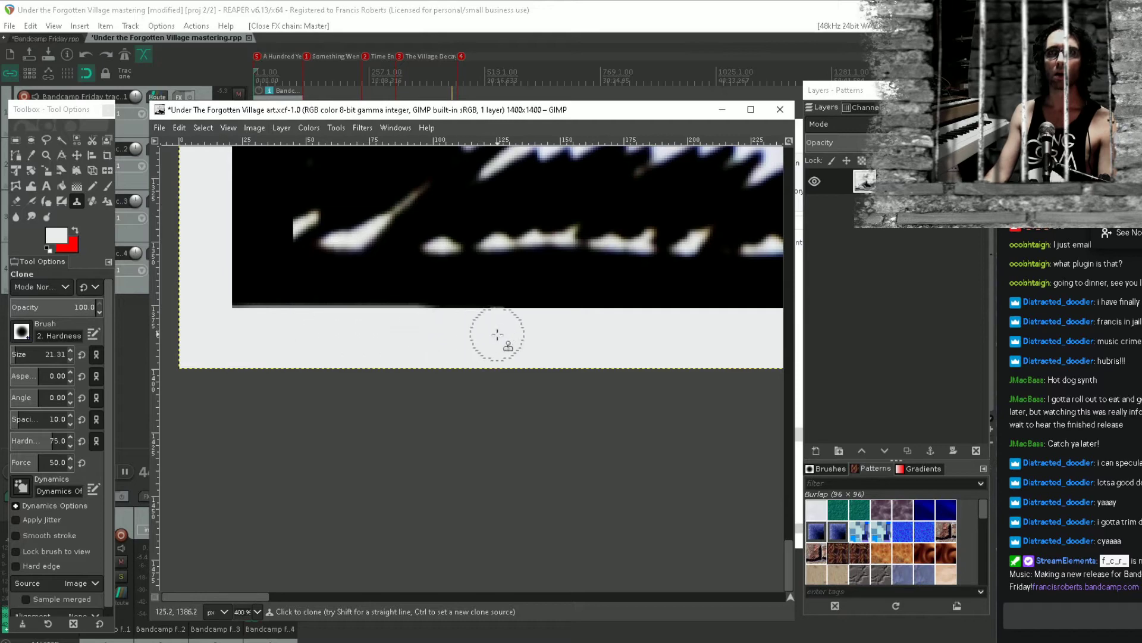
pyautogui.moveTo(432, 333); pyautogui.dragTo(610, 337)
# Reduce the Clone brush size to 9.31 and check it against the frame's lower right corner
pyautogui.scroll(-6, 613, 338)
pyautogui.scroll(1, 690, 337)
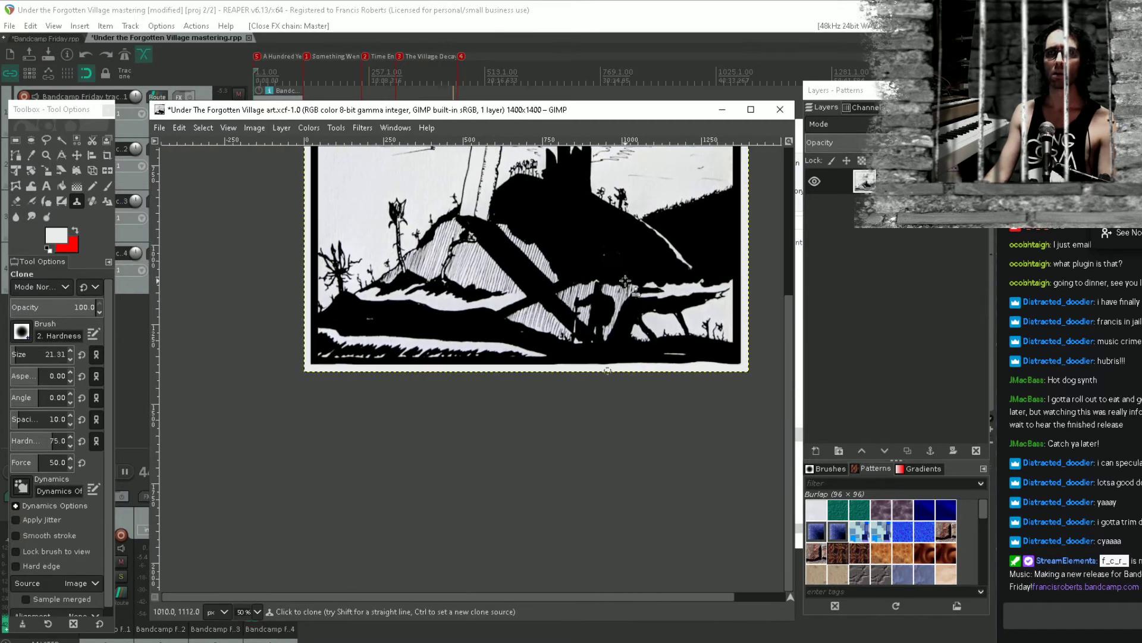
pyautogui.scroll(1, 637, 327)
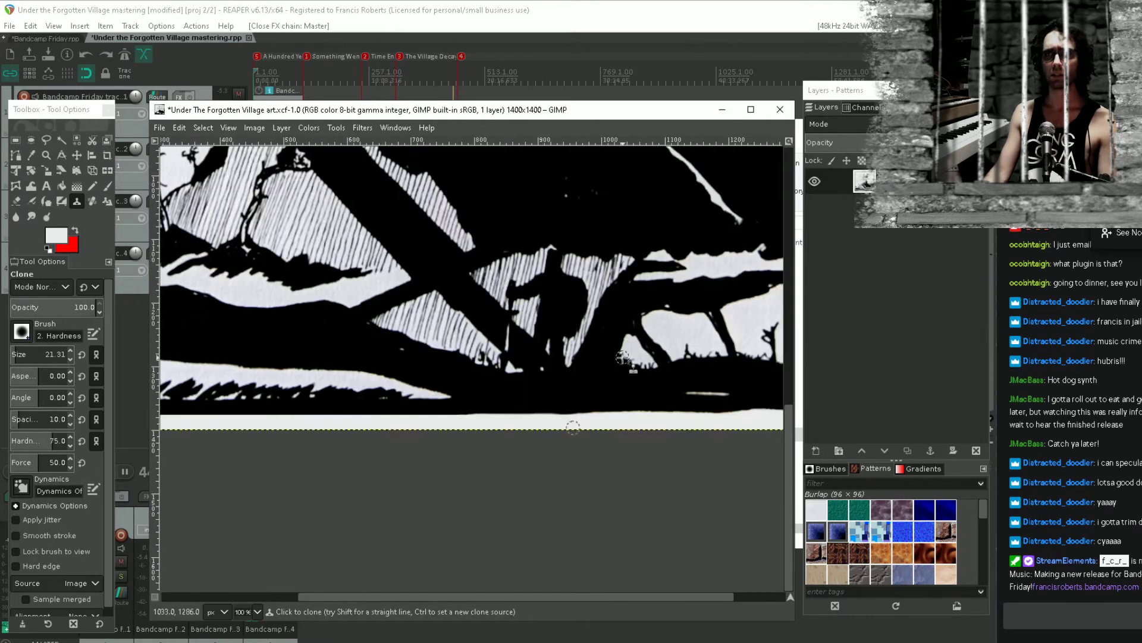
pyautogui.scroll(-1, 636, 331)
pyautogui.scroll(4, 380, 228)
pyautogui.scroll(-2, 655, 340)
pyautogui.hscroll(8, 655, 339)
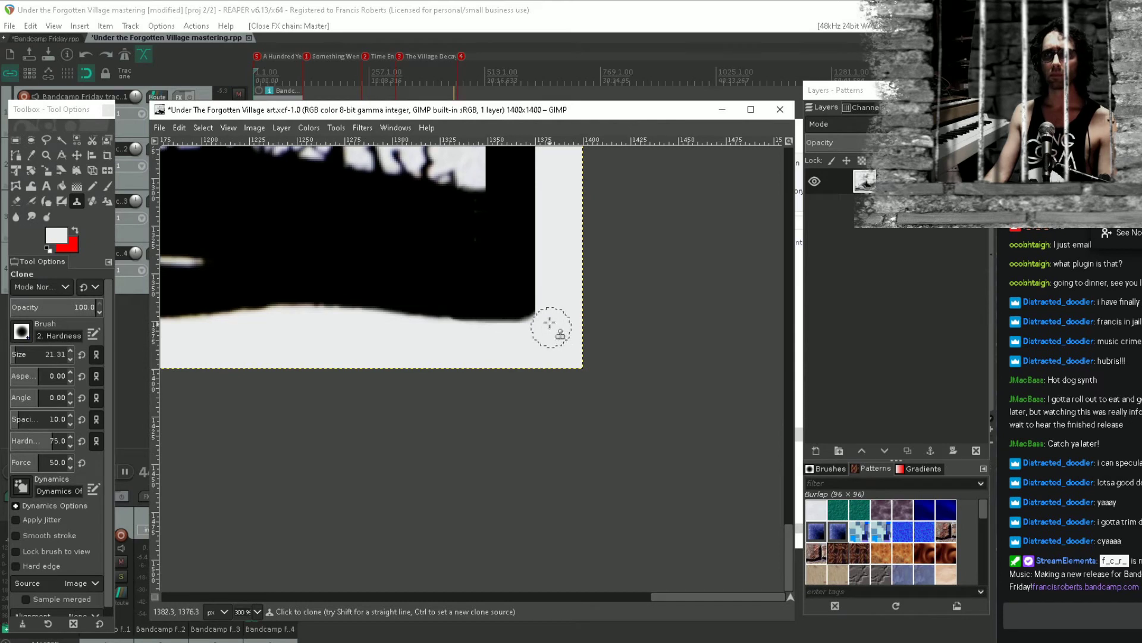
pyautogui.click(71, 361)
pyautogui.click(71, 361)
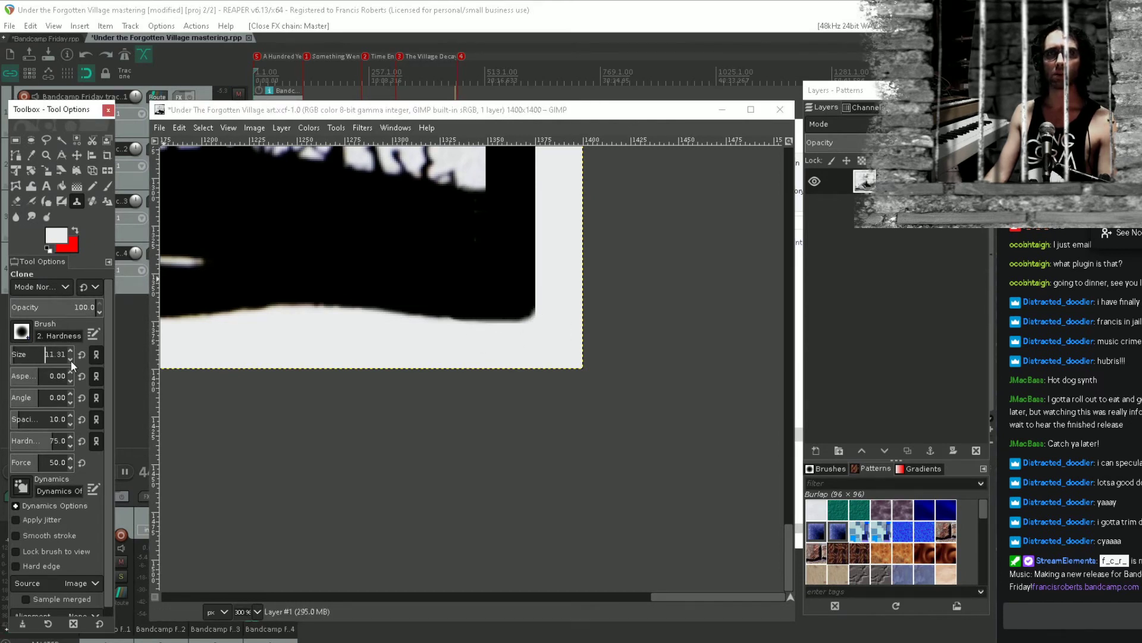
pyautogui.click(72, 361)
pyautogui.click(71, 361)
pyautogui.scroll(3, 469, 293)
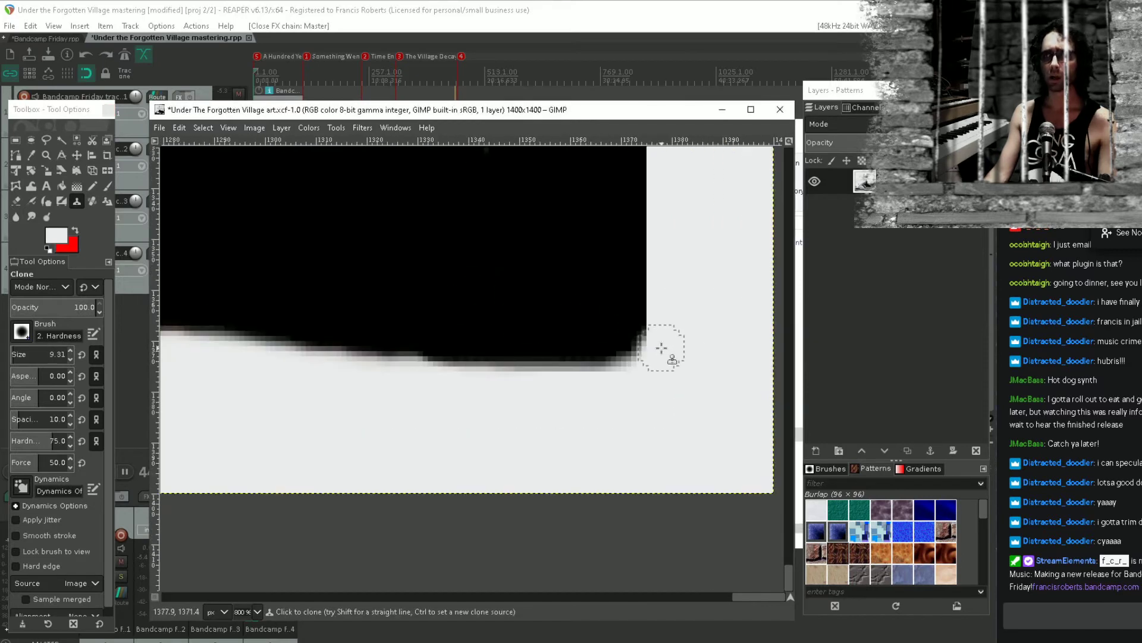
pyautogui.scroll(-2, 651, 404)
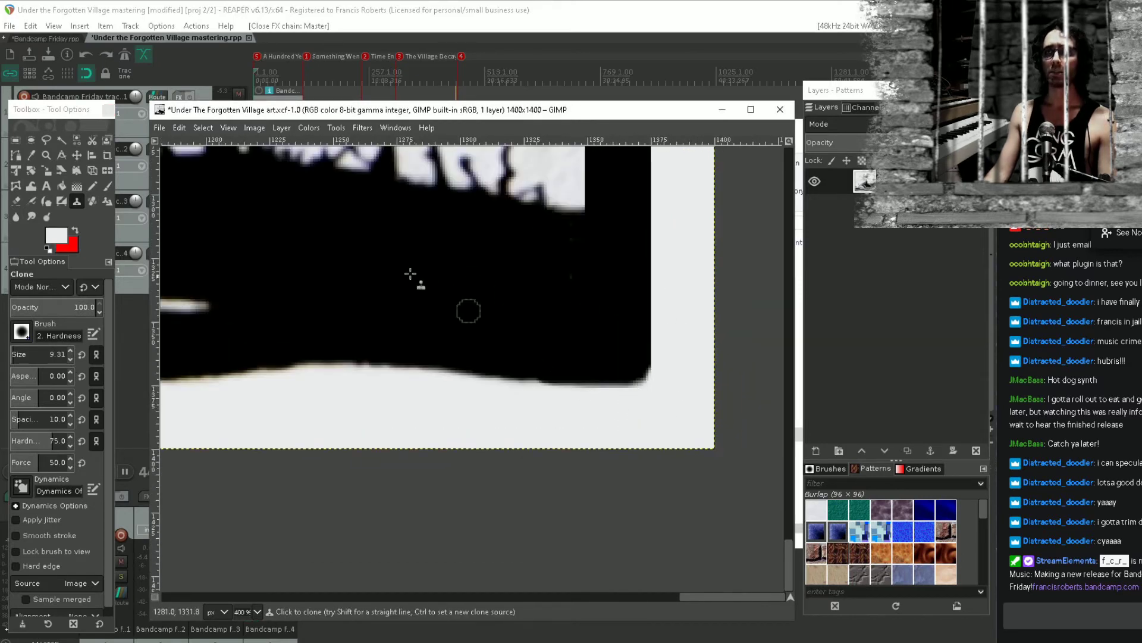
# Switch to the Under the Forgotten Village mastering project in REAPER
pyautogui.click(227, 13)
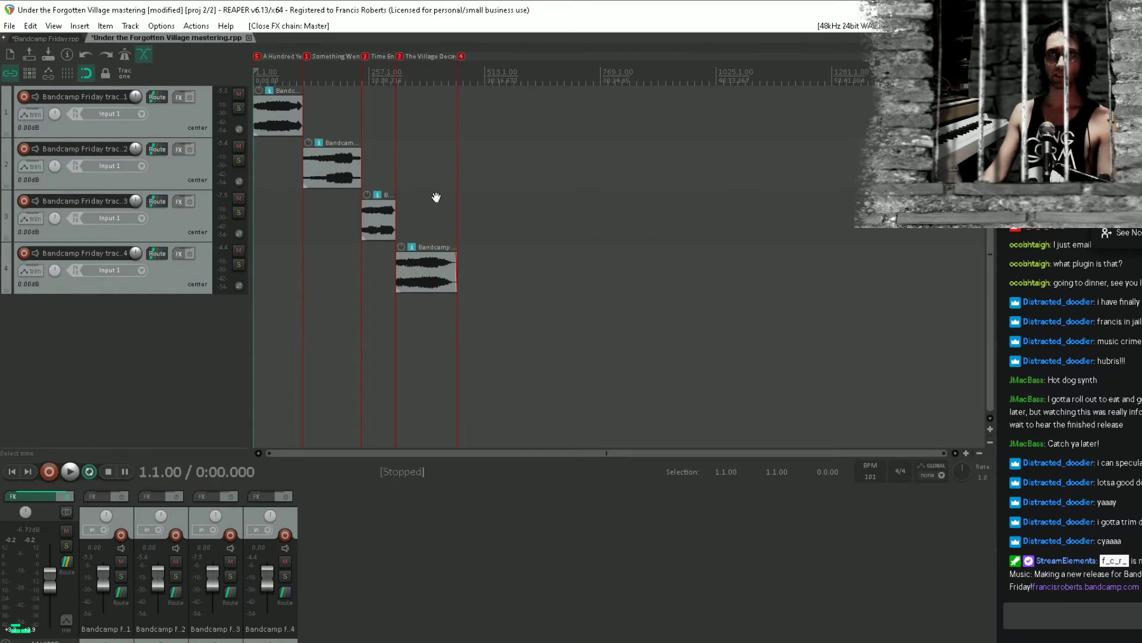
# Select the time range of the first song, A Hundred Years Ago, and start browsing for a render output directory
pyautogui.doubleClick(271, 73)
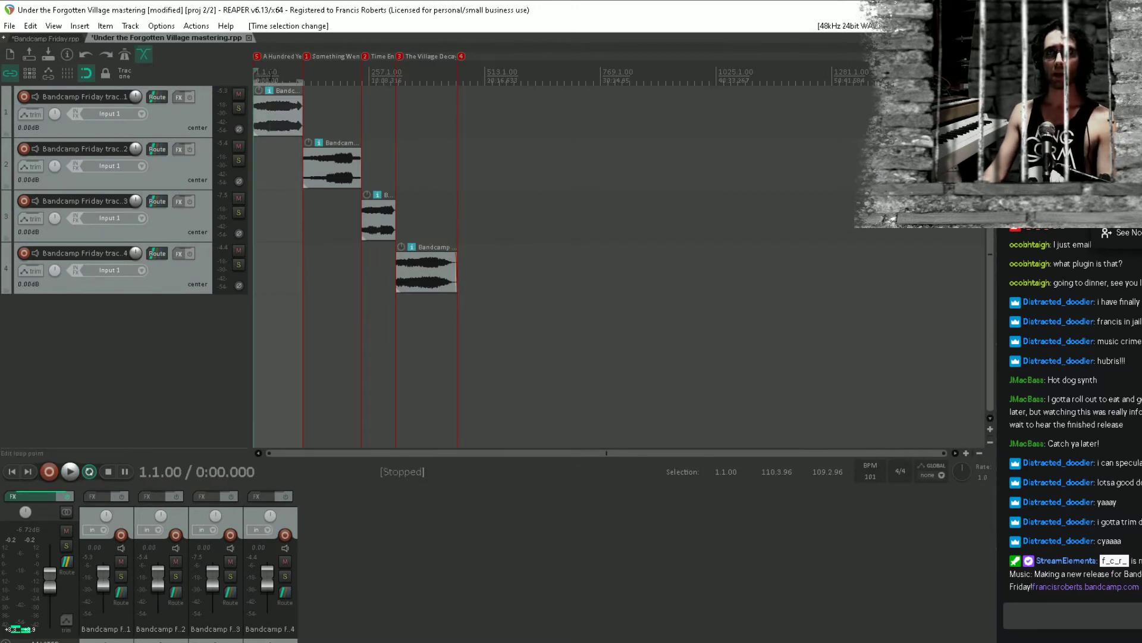
pyautogui.hotkey('ctrl', 'alt', 'r')
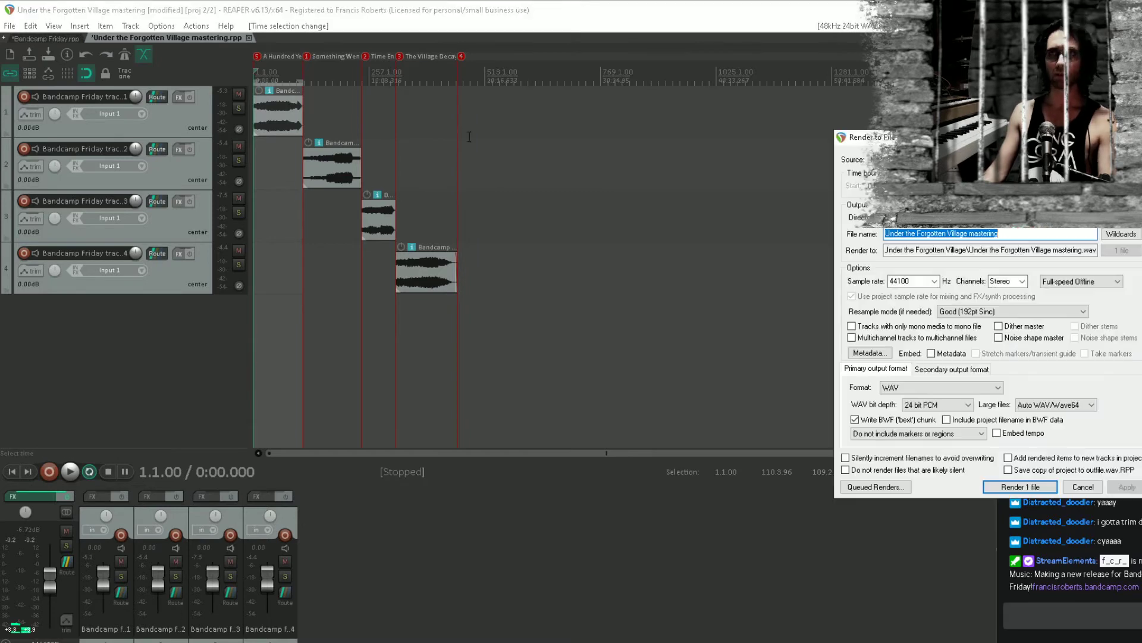
pyautogui.click(1121, 218)
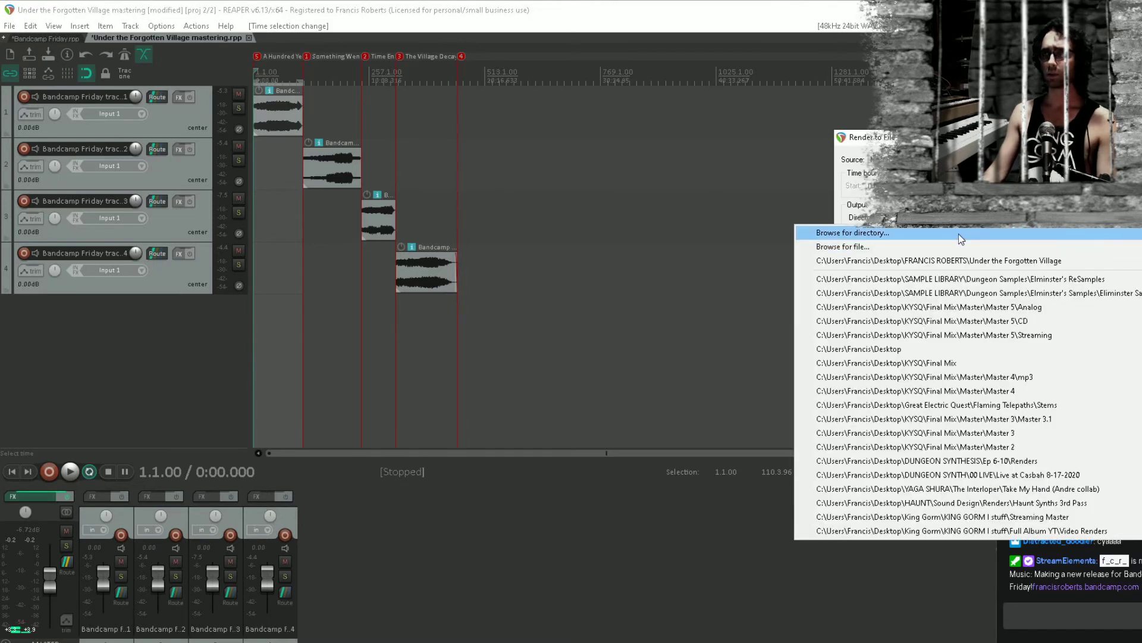
pyautogui.click(959, 234)
# Create a folder named Master inside the Under the Forgotten Village folder
pyautogui.scroll(-12, 576, 384)
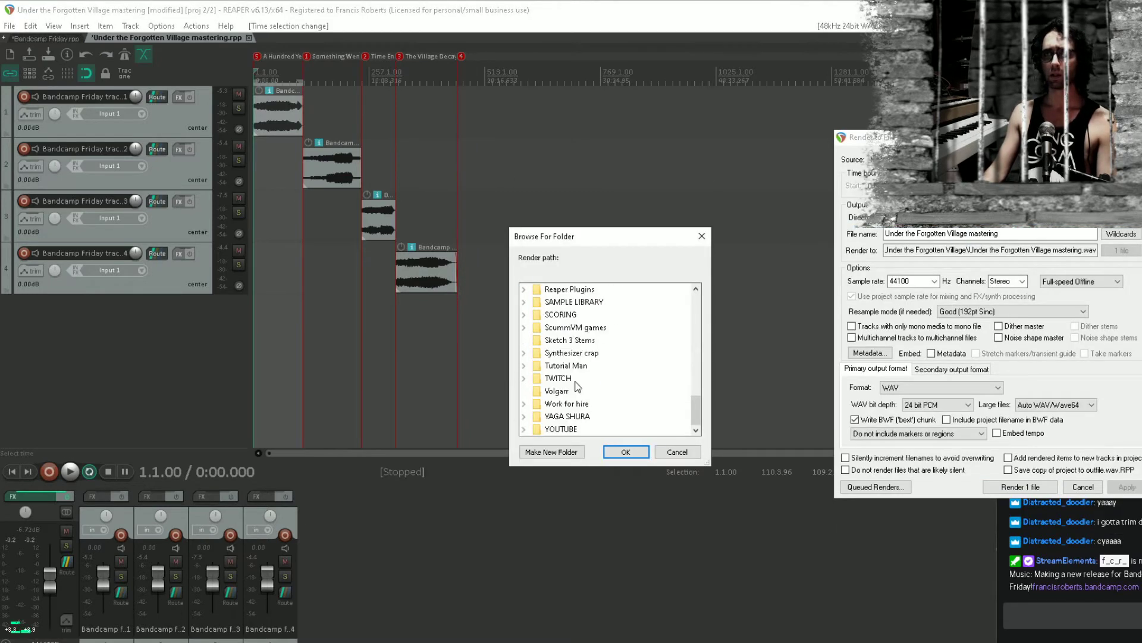
pyautogui.scroll(3, 576, 385)
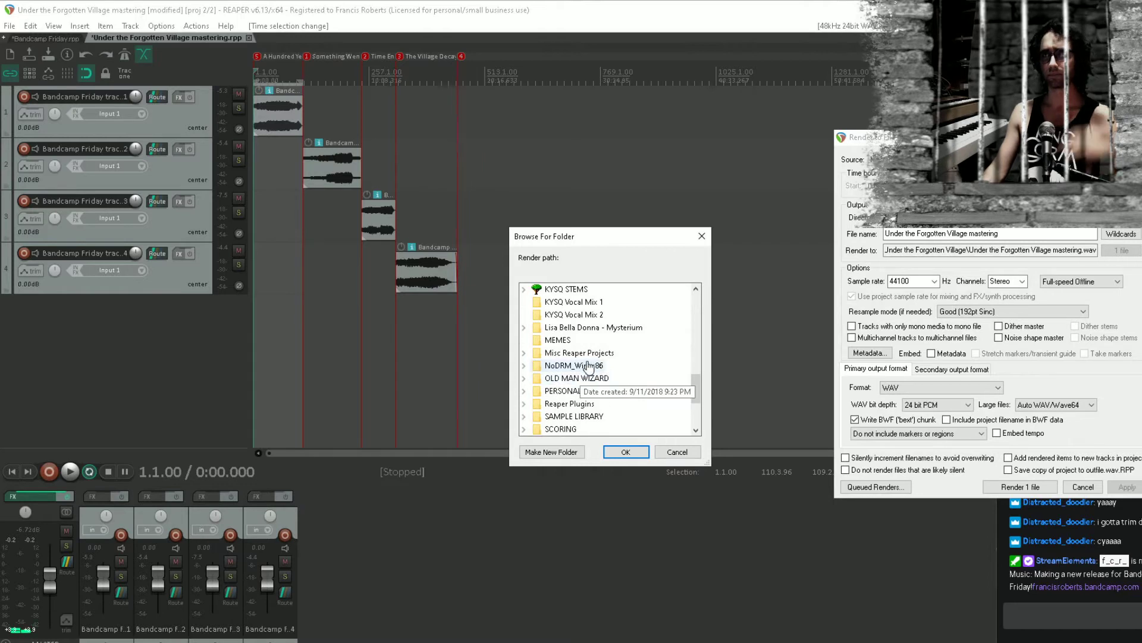
pyautogui.scroll(5, 586, 367)
pyautogui.doubleClick(562, 316)
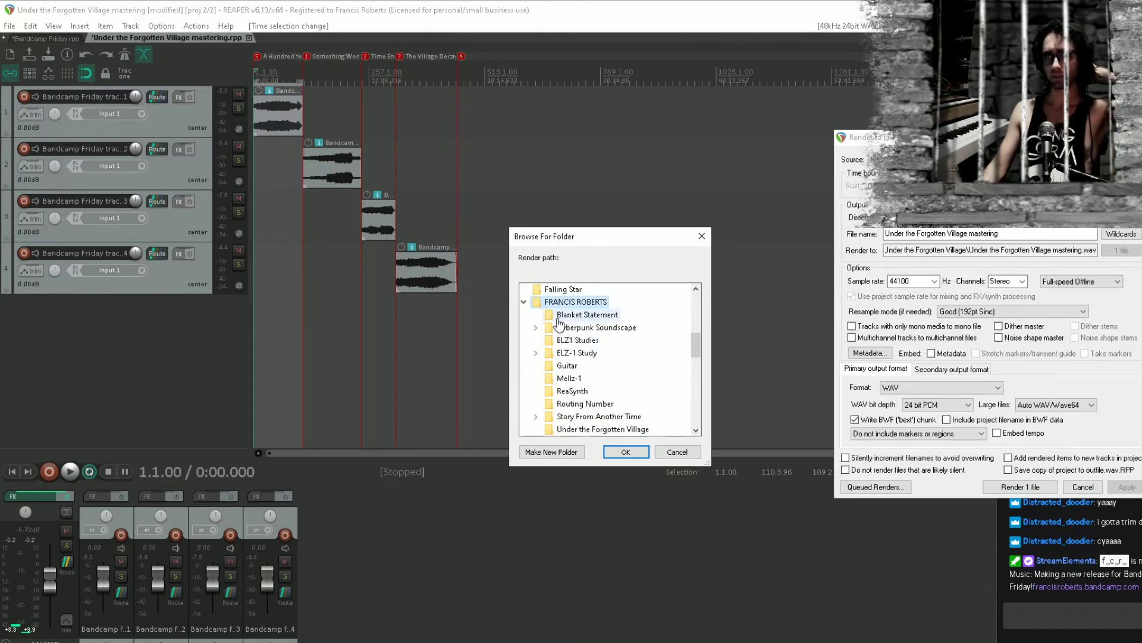
pyautogui.scroll(-3, 596, 374)
pyautogui.click(610, 317)
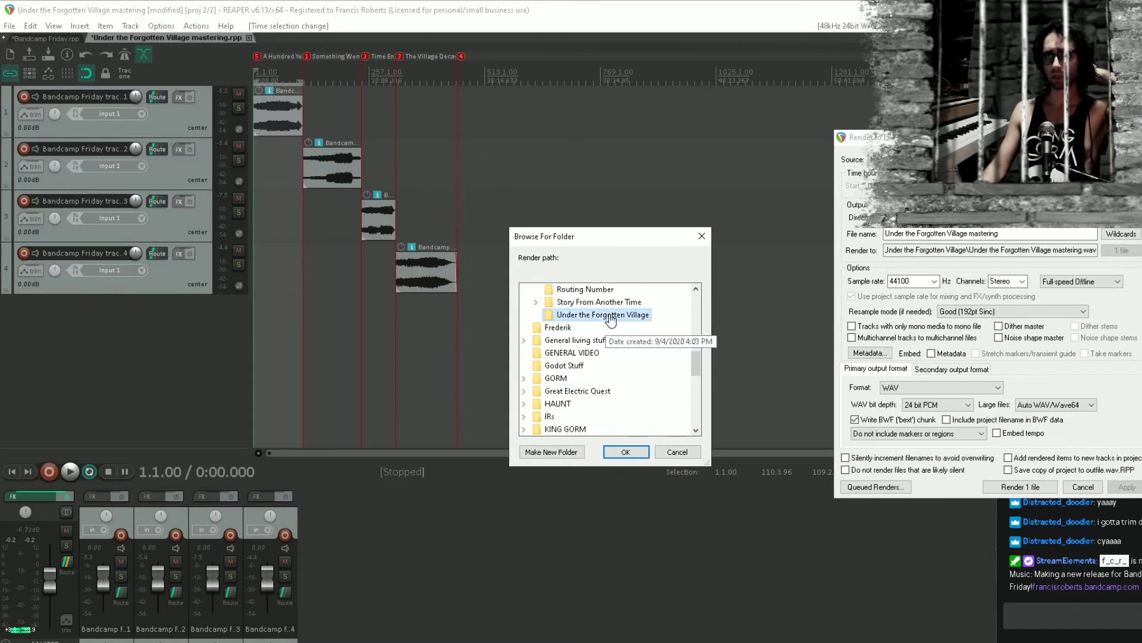
pyautogui.click(563, 452)
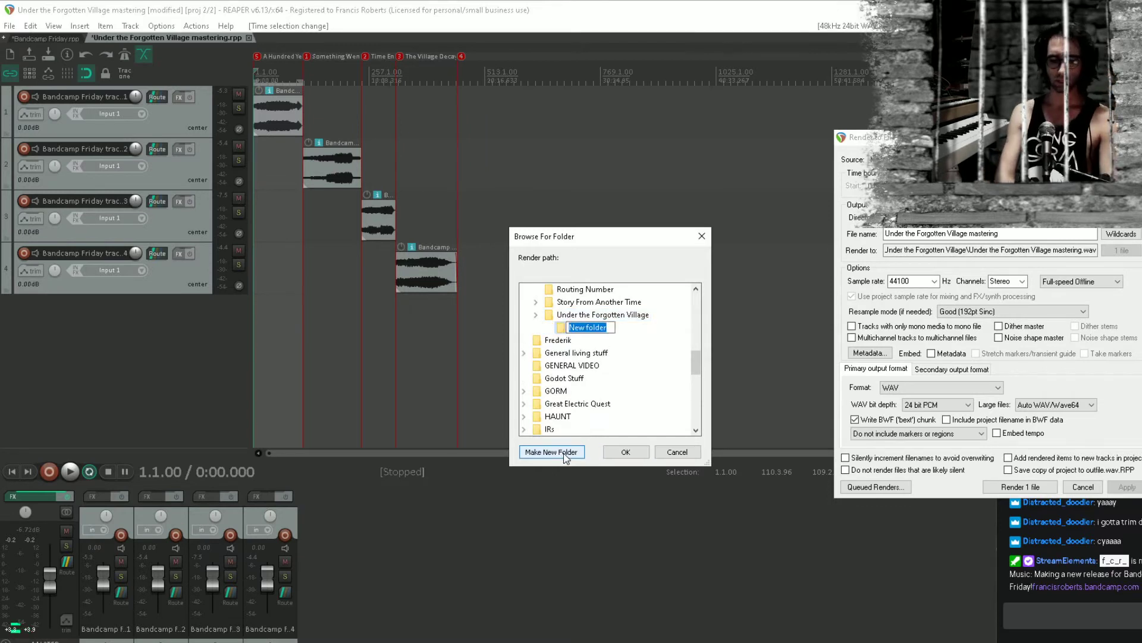
pyautogui.write('Mater')
pyautogui.press('Left')
pyautogui.press('Left')
pyautogui.write('s')
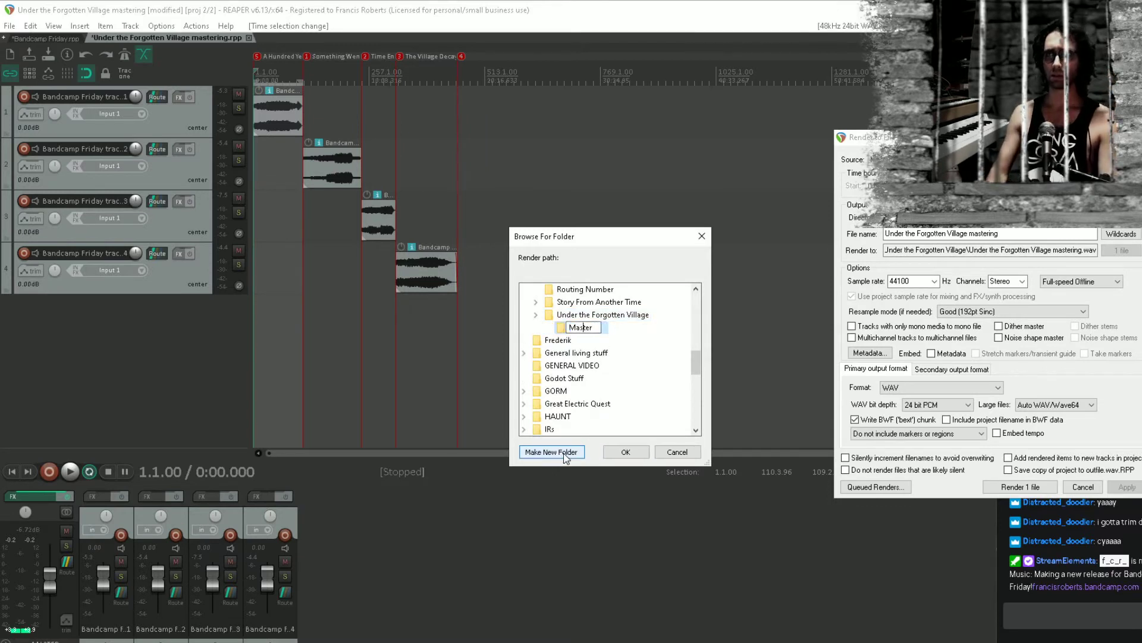
pyautogui.click(561, 327)
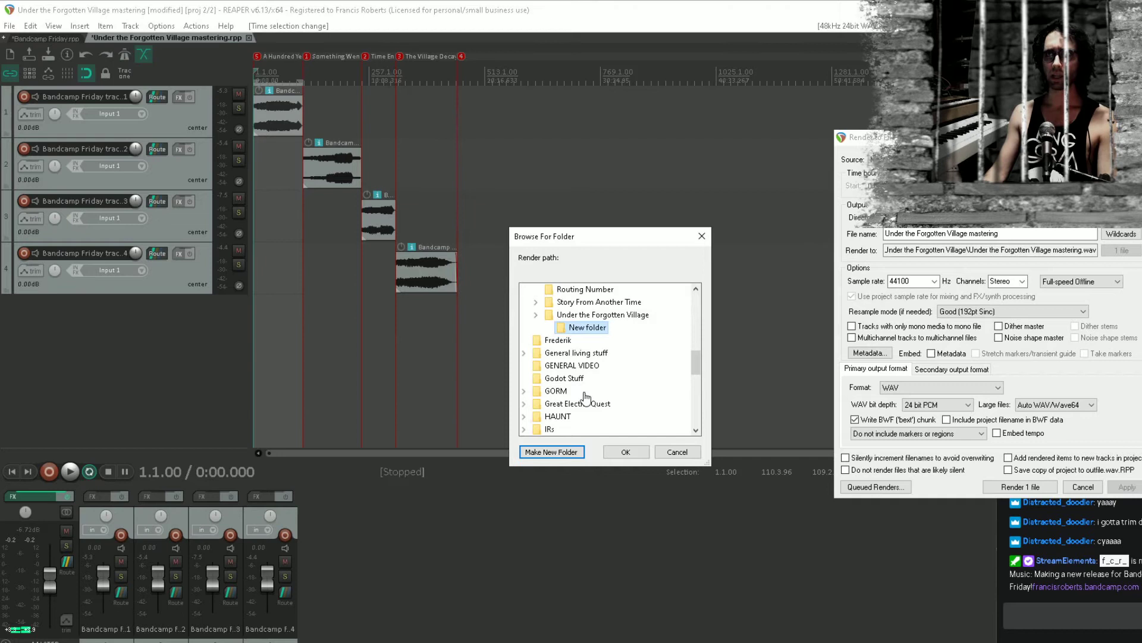
# Create a subfolder named Bandcamp inside the Master folder
pyautogui.click(570, 453)
pyautogui.write('B')
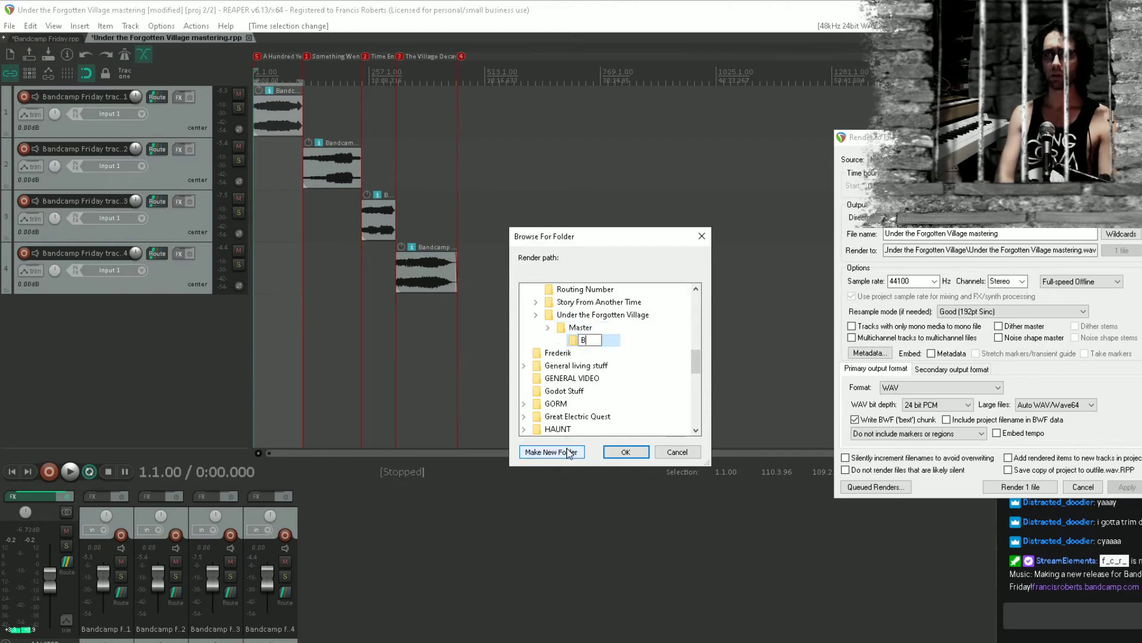
pyautogui.write('andcamp')
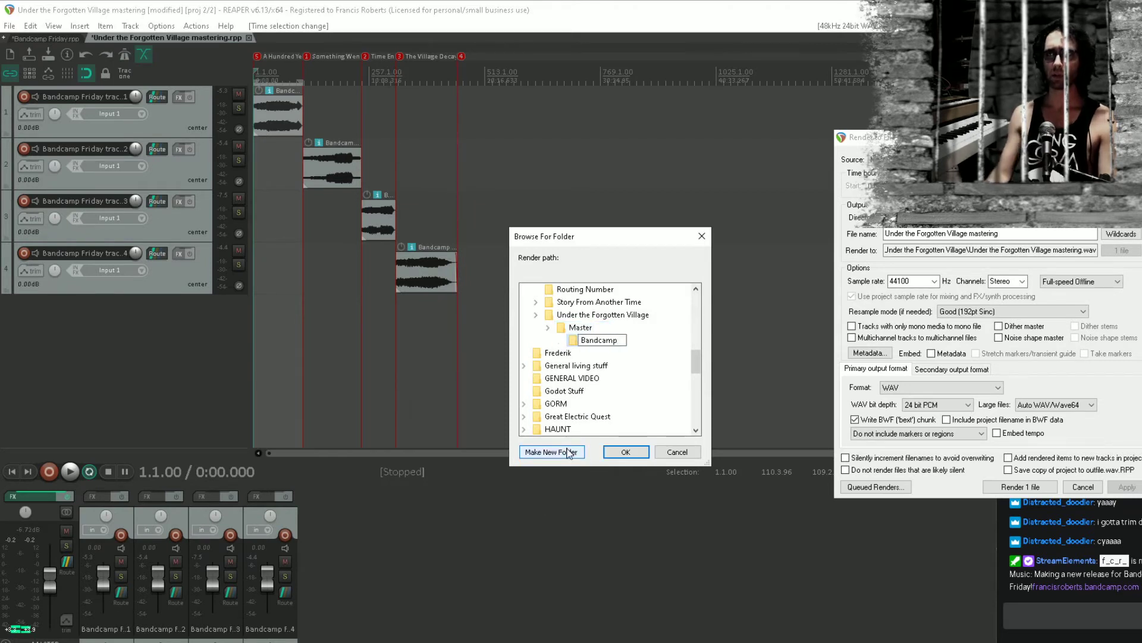
pyautogui.click(563, 334)
# Create another new folder and move it directly under Master, beside the Bandcamp folder
pyautogui.click(552, 452)
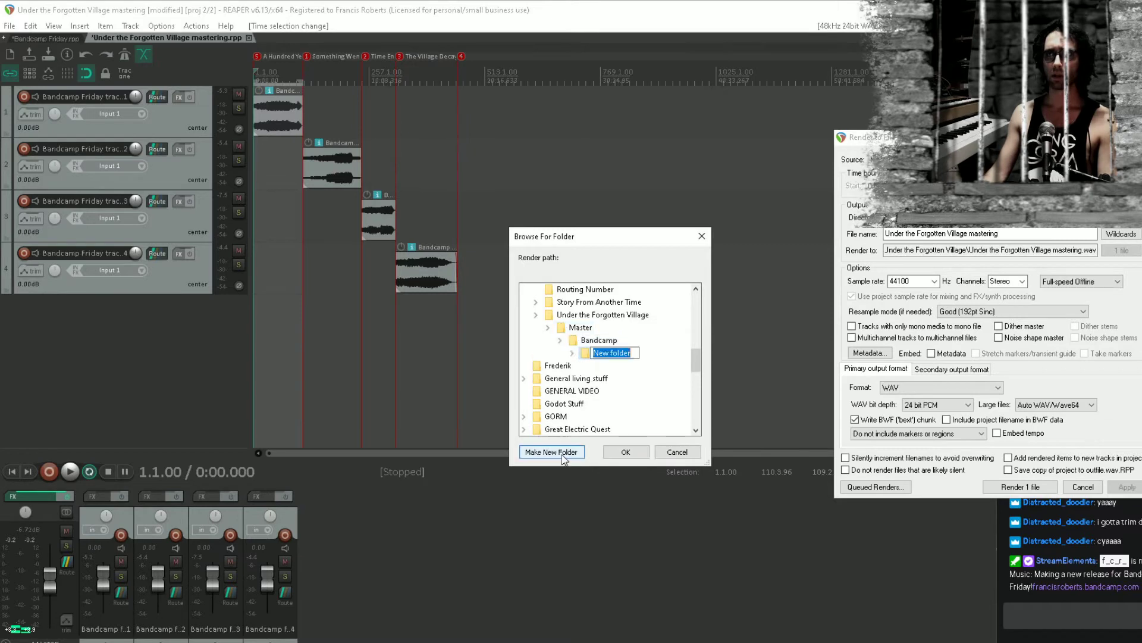
pyautogui.click(586, 356)
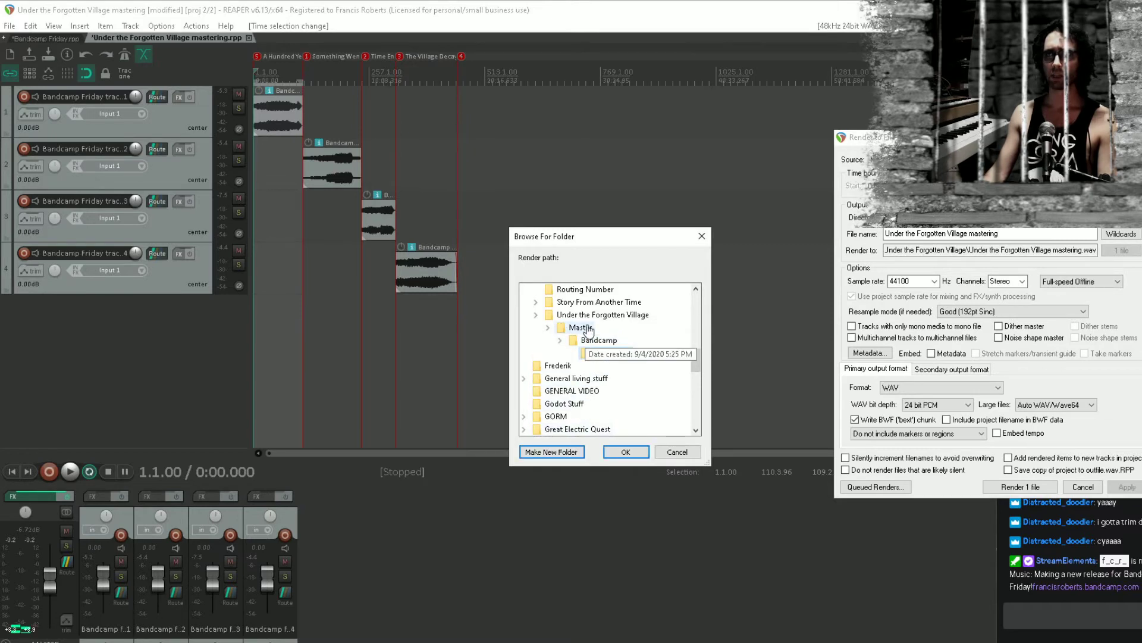
pyautogui.moveTo(587, 361); pyautogui.dragTo(390, 523)
pyautogui.click(644, 372)
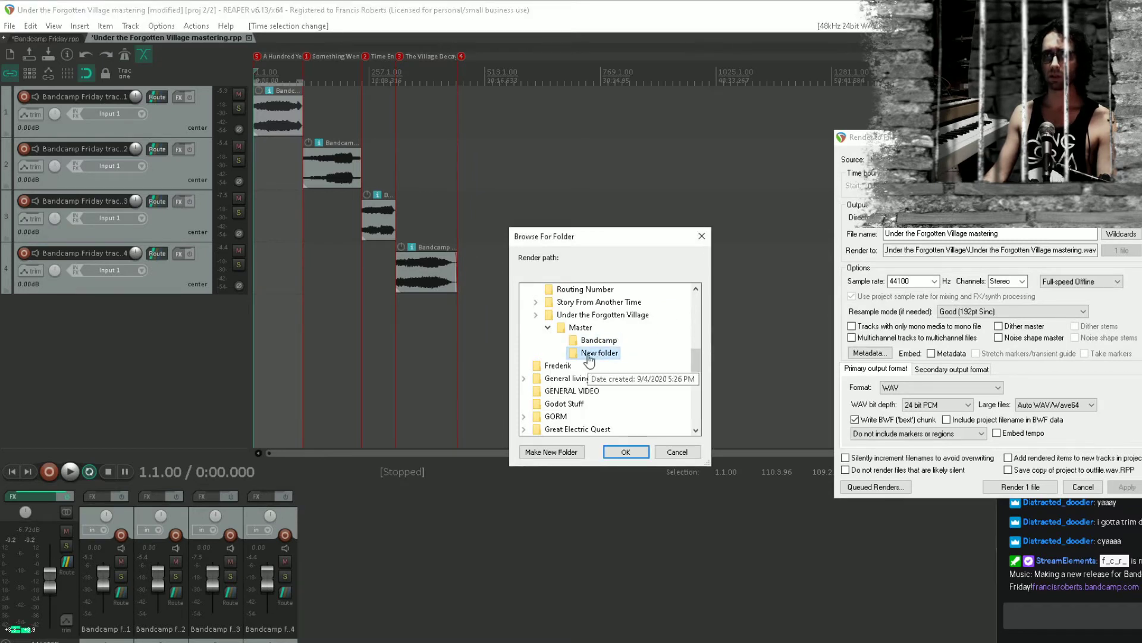
# Rename the new folder as Streaming and choose the Bandcamp folder as the render directory
pyautogui.rightClick(589, 354)
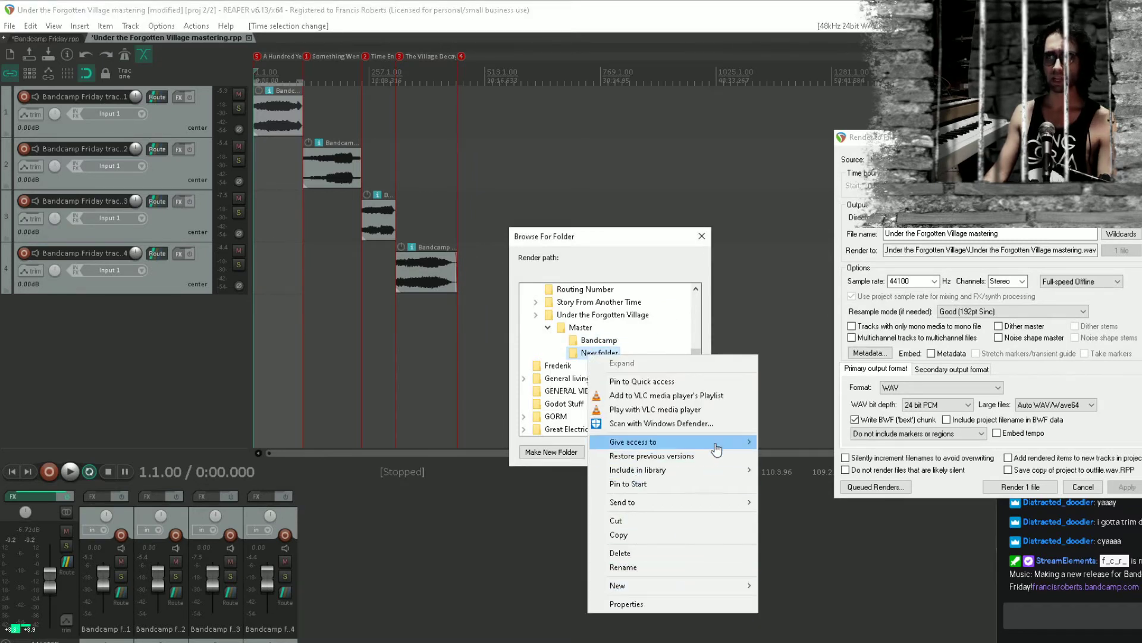
pyautogui.click(654, 576)
pyautogui.write('Streaming')
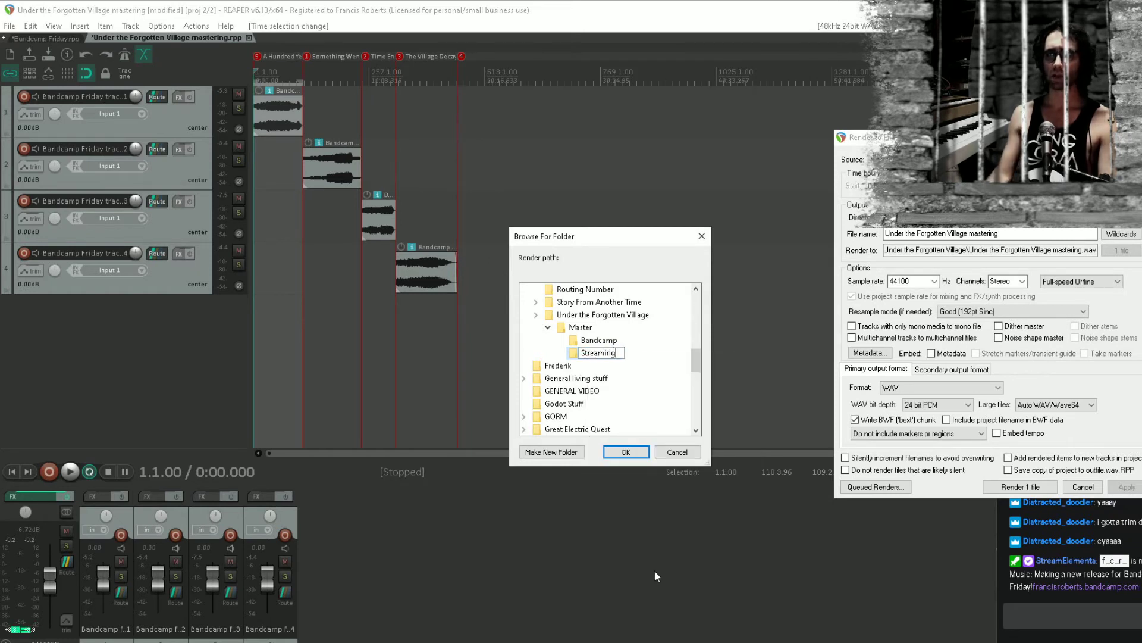
pyautogui.click(586, 344)
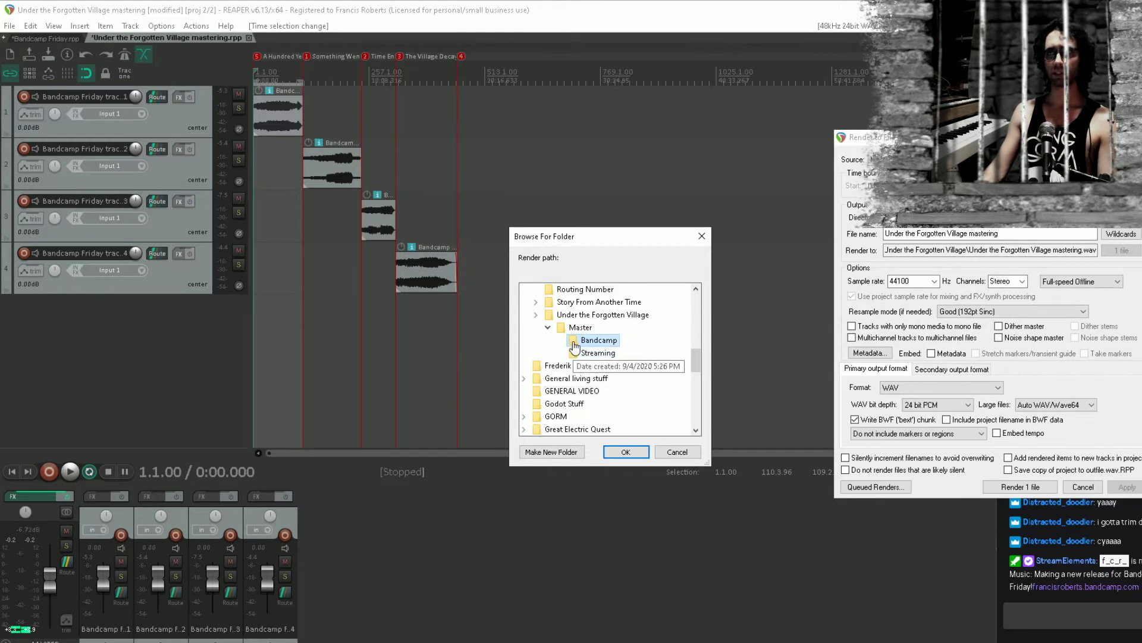
pyautogui.click(626, 452)
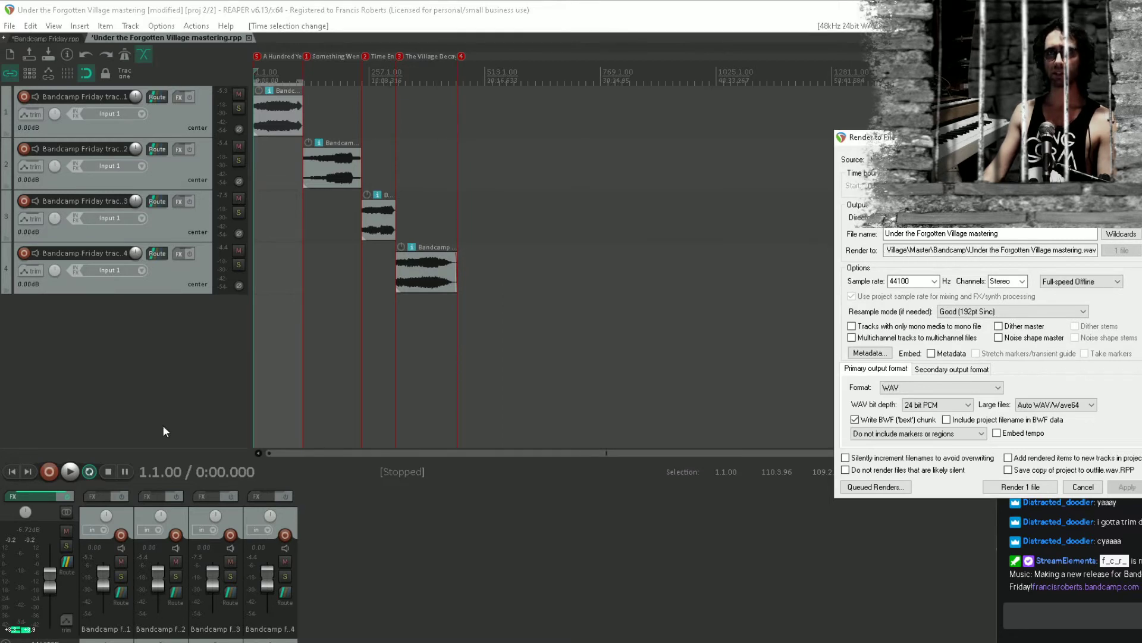
# Enable the Bandcamp Limiter and bypass the Streaming Limiter in the master track's effects chain
pyautogui.click(31, 494)
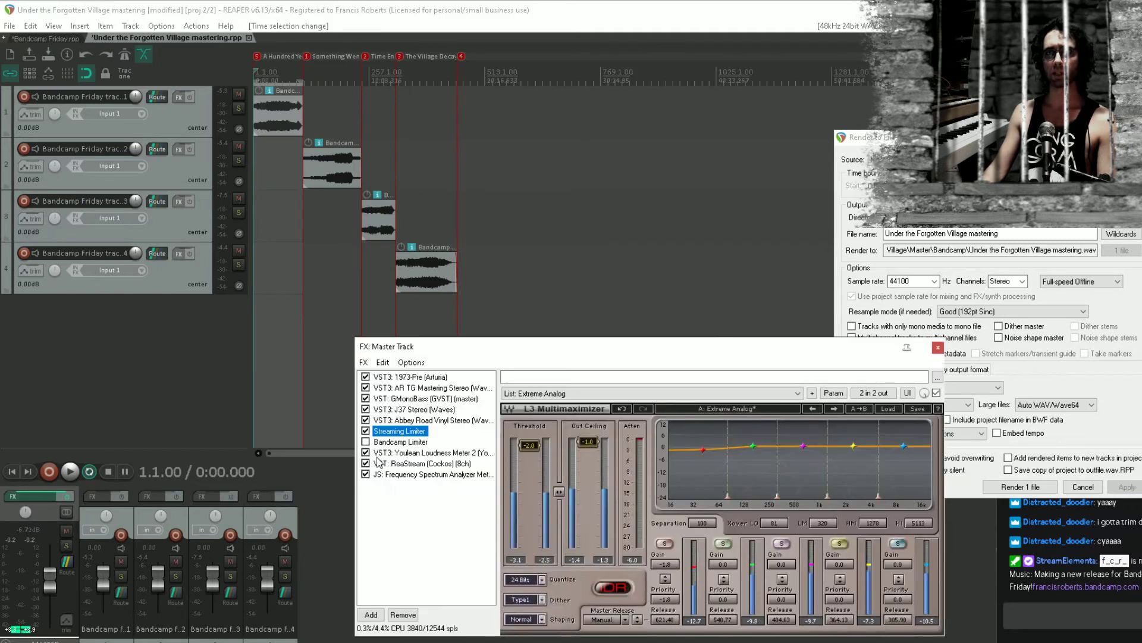
pyautogui.click(366, 441)
pyautogui.click(366, 431)
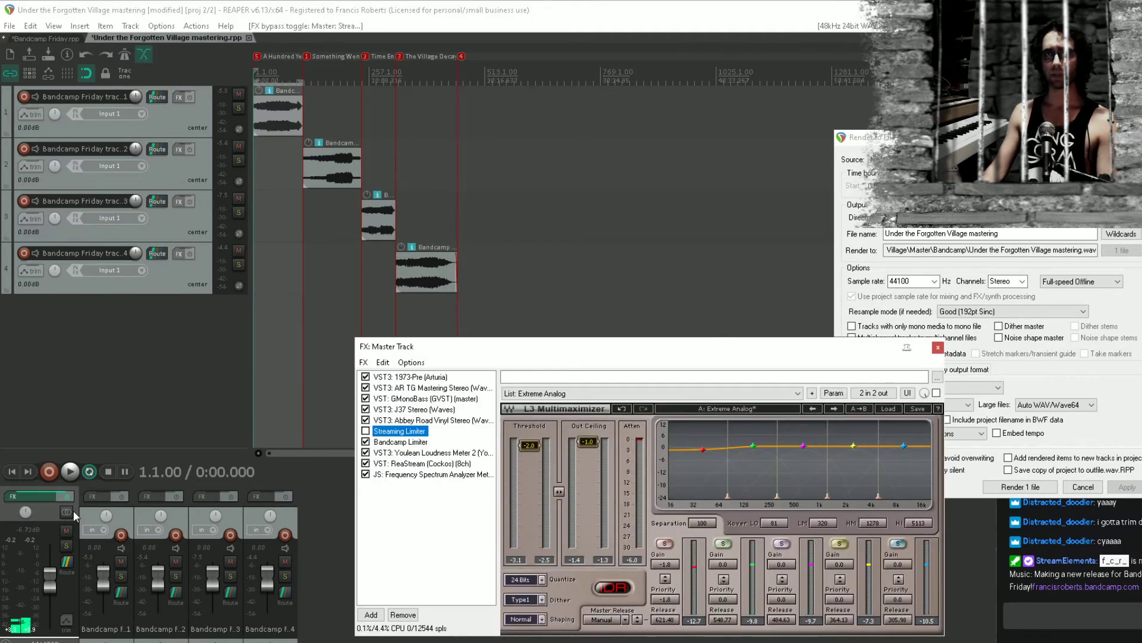
# Reset the master volume to 0 dB, close the master effects window and save the project
pyautogui.doubleClick(50, 580)
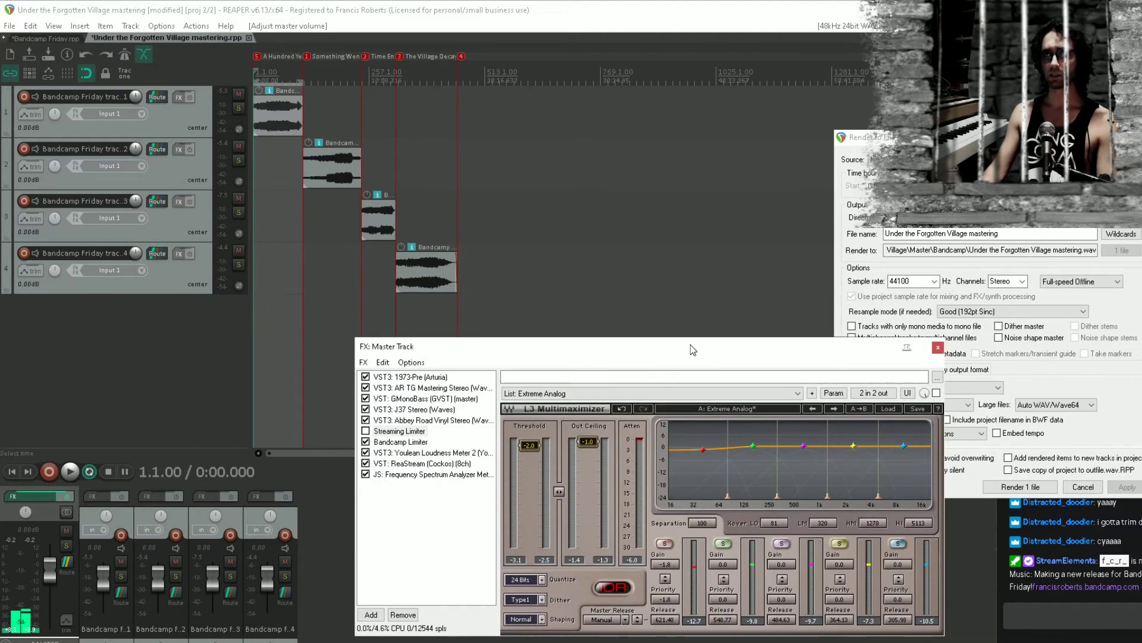
pyautogui.moveTo(691, 344); pyautogui.dragTo(638, 330)
pyautogui.click(884, 334)
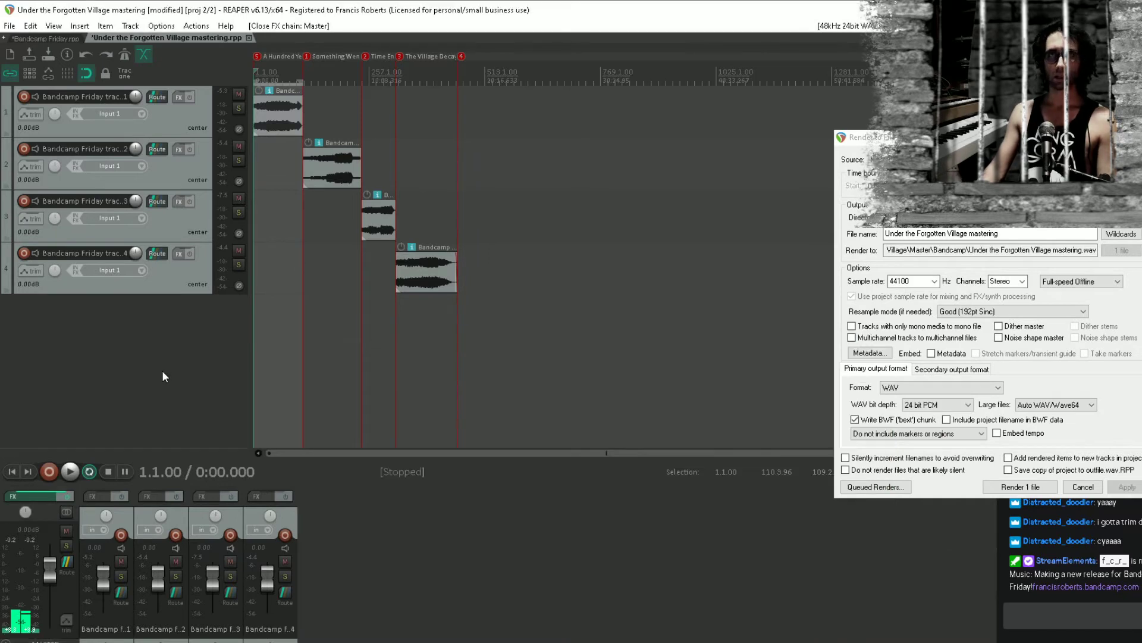
pyautogui.hotkey('ctrl', 's')
# Check the first song's time selection and the sample rates offered for the render
pyautogui.doubleClick(284, 80)
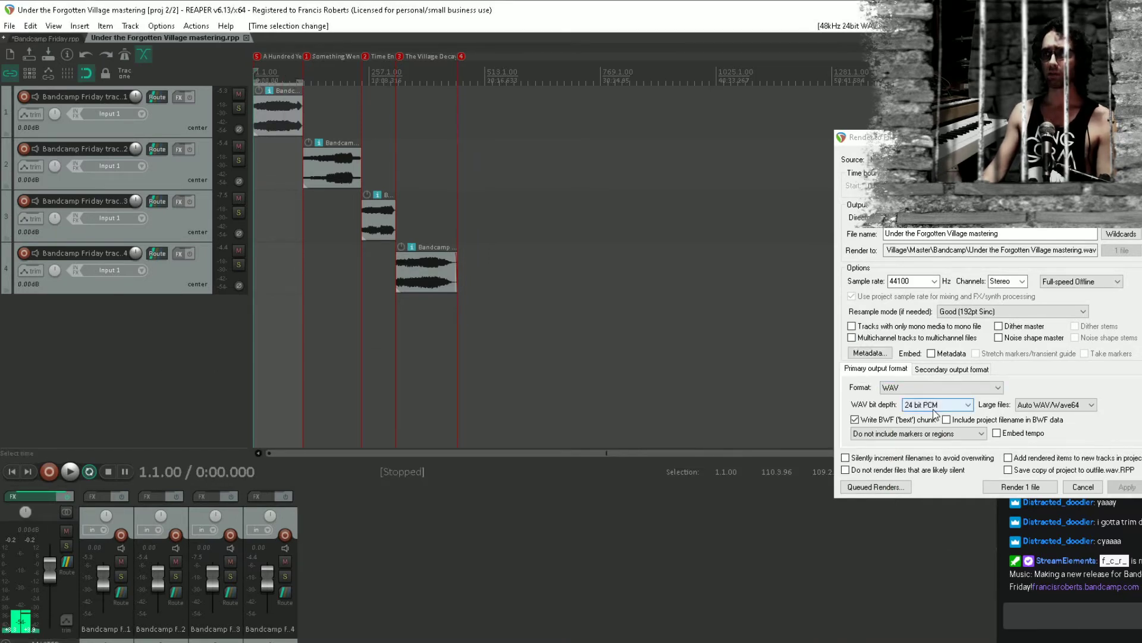
pyautogui.click(935, 282)
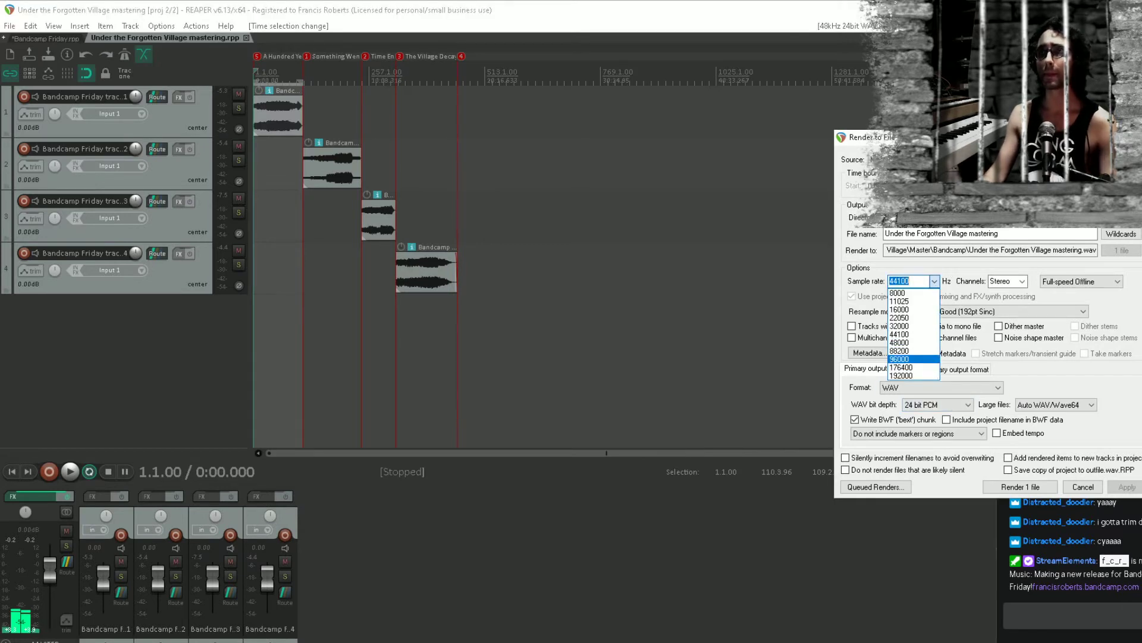
pyautogui.click(986, 226)
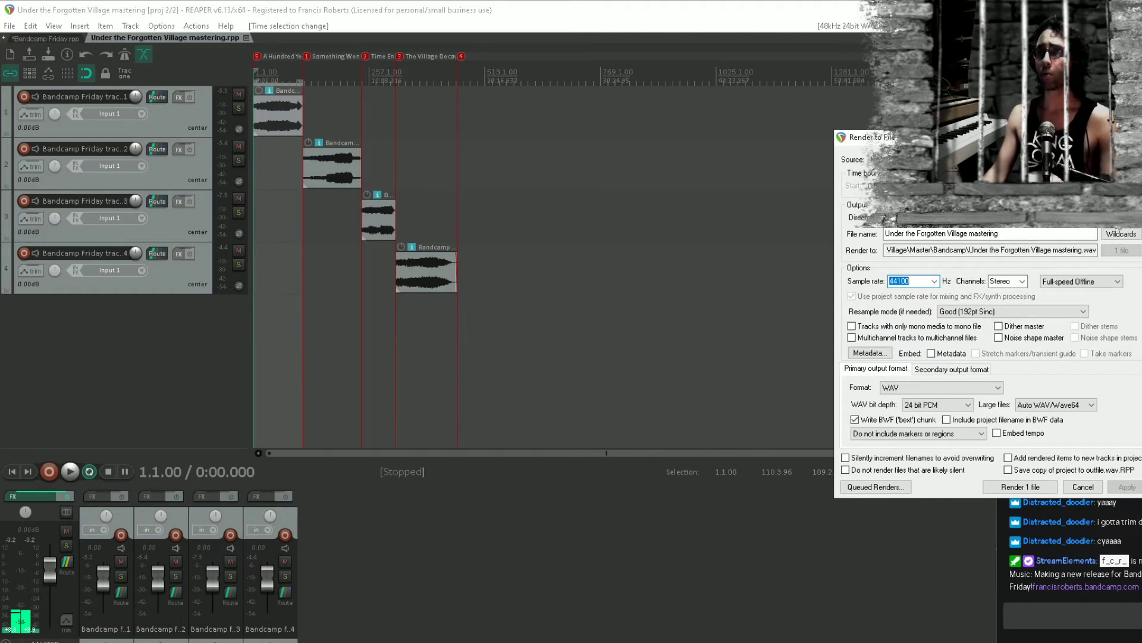
# Name the render file "01 A Hundred Years Ago" and add it to the render queue
pyautogui.moveTo(1068, 235); pyautogui.dragTo(744, 207)
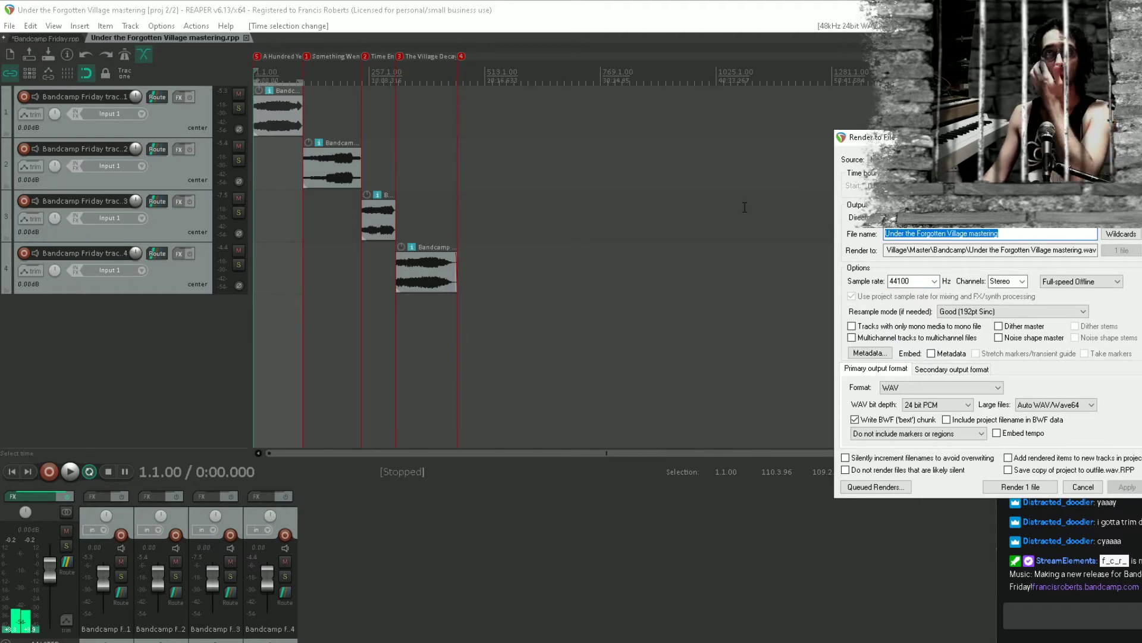
pyautogui.scroll(5, 454, 220)
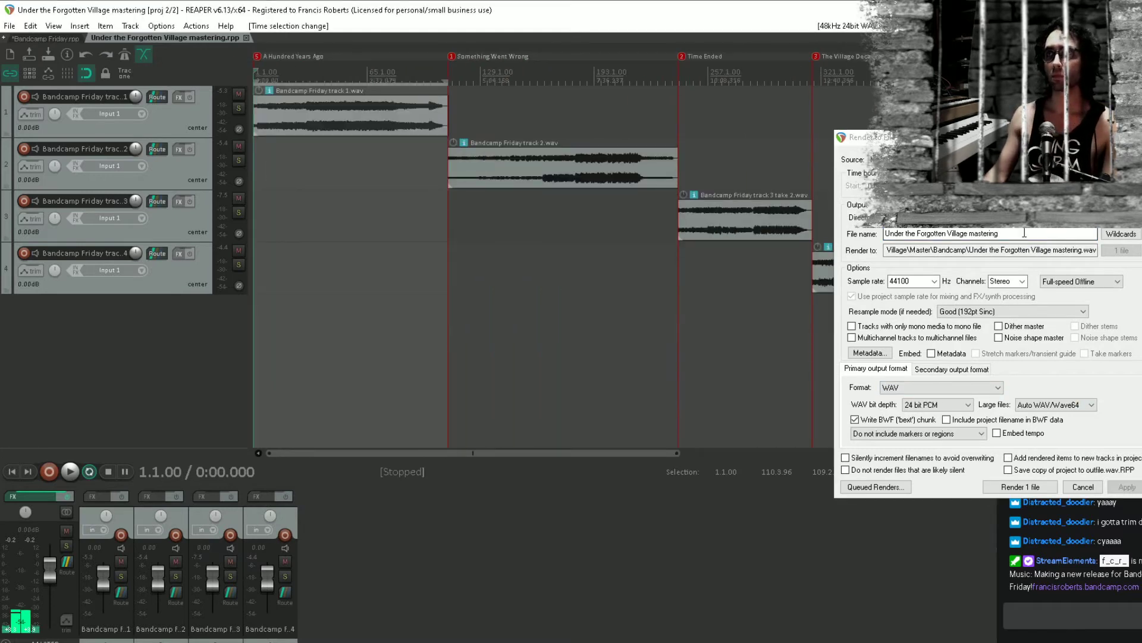
pyautogui.click(1024, 234)
pyautogui.write('01 A')
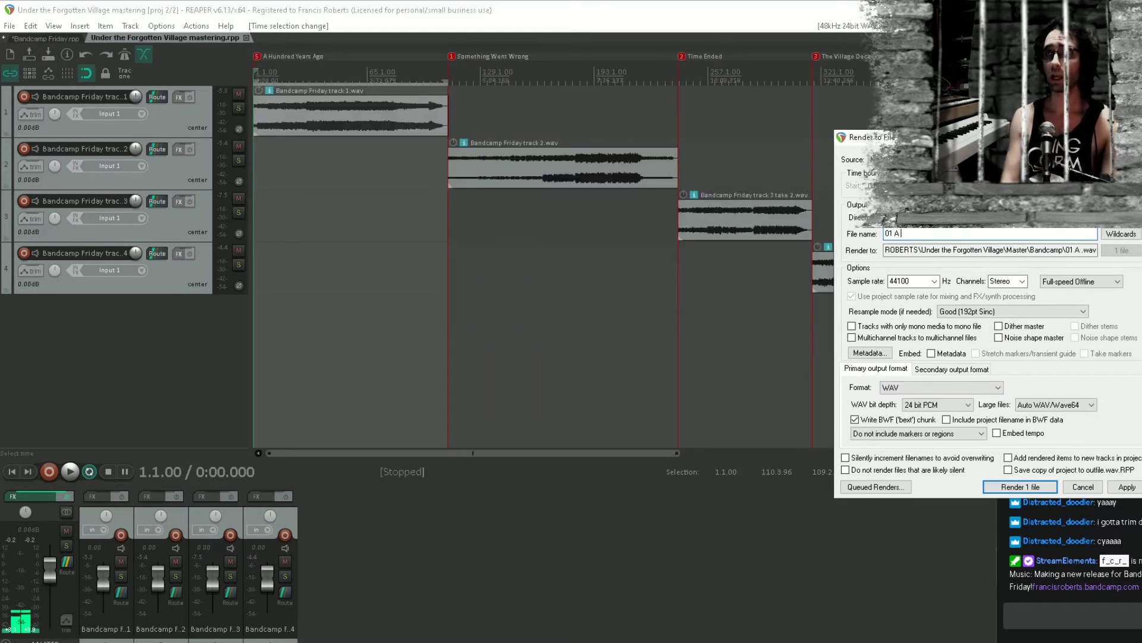
pyautogui.write(' Hundred Years Ago')
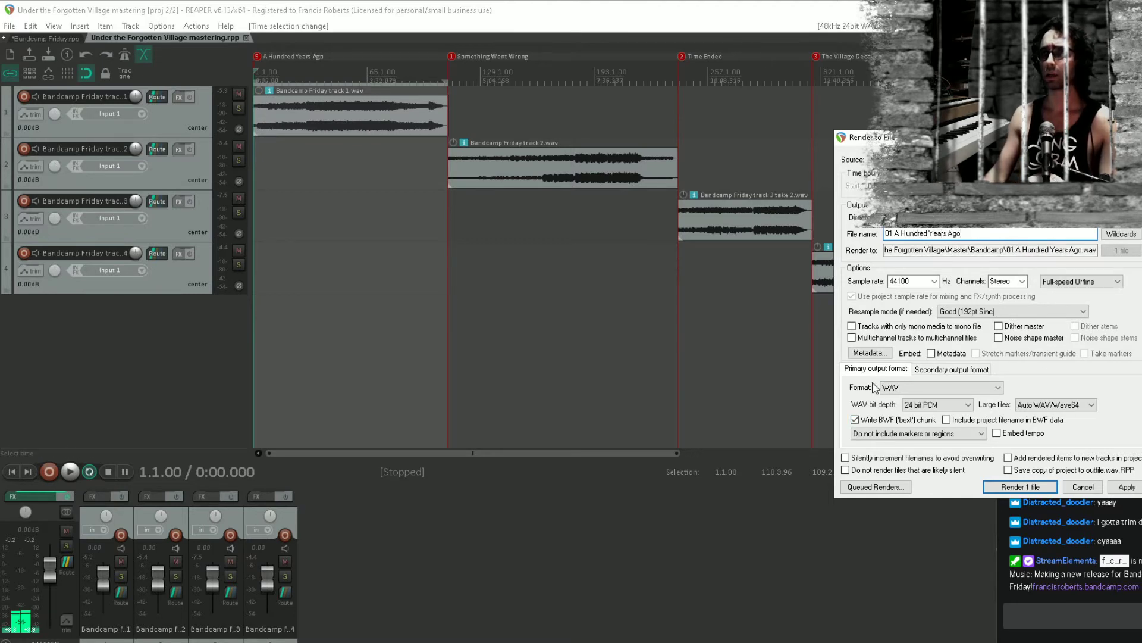
pyautogui.click(882, 489)
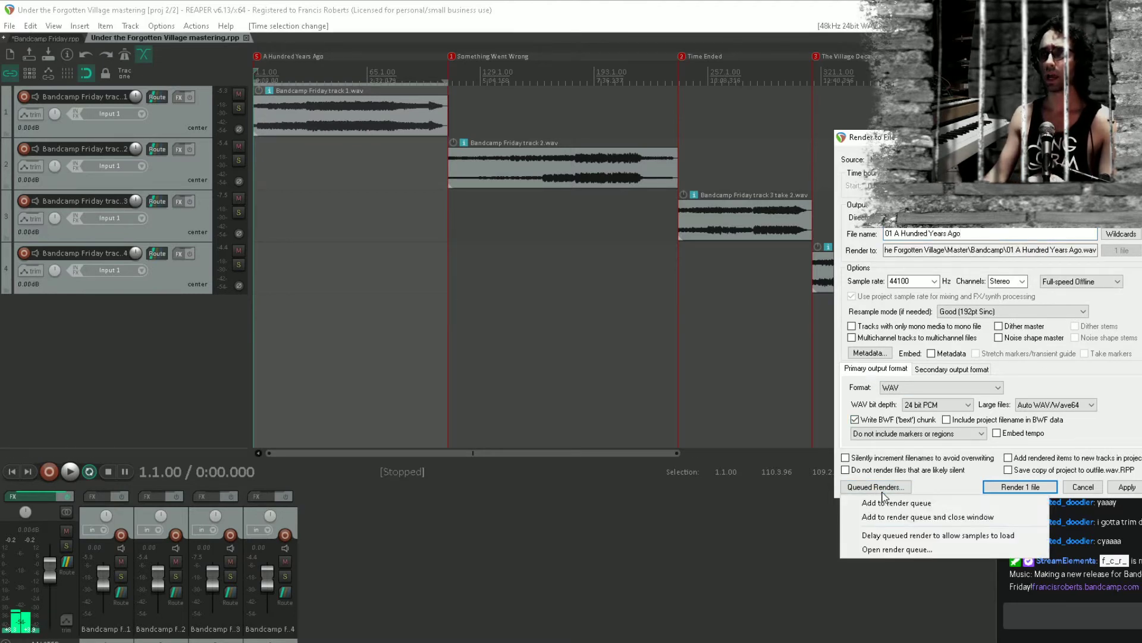
pyautogui.click(970, 504)
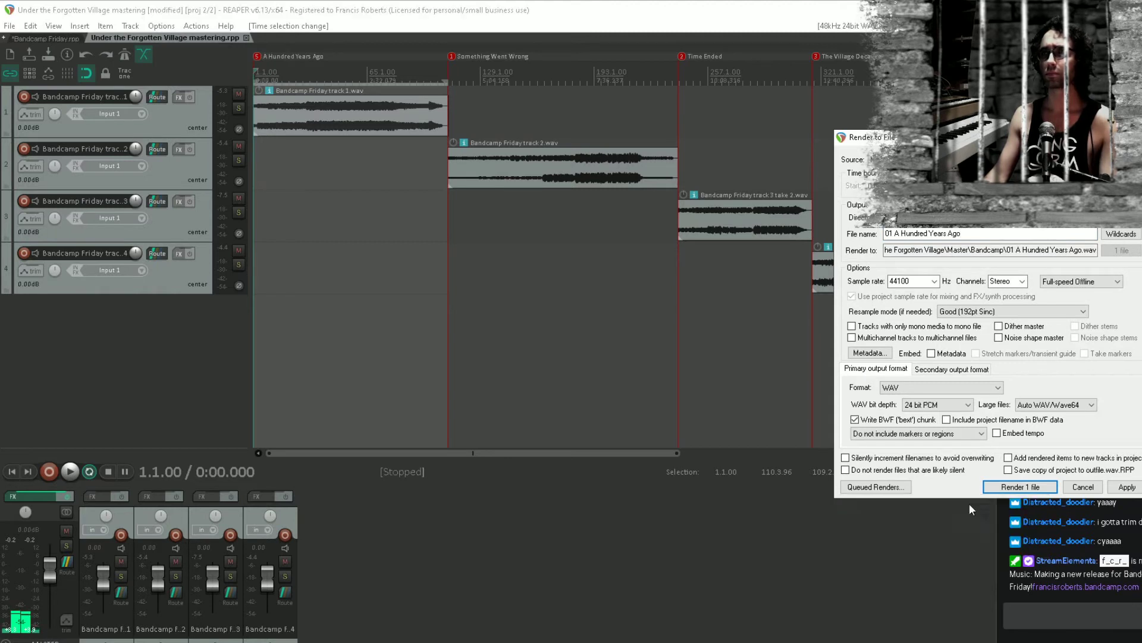
# Select the second song's time range and name its render file "02 Something Went Wrong"
pyautogui.doubleClick(548, 71)
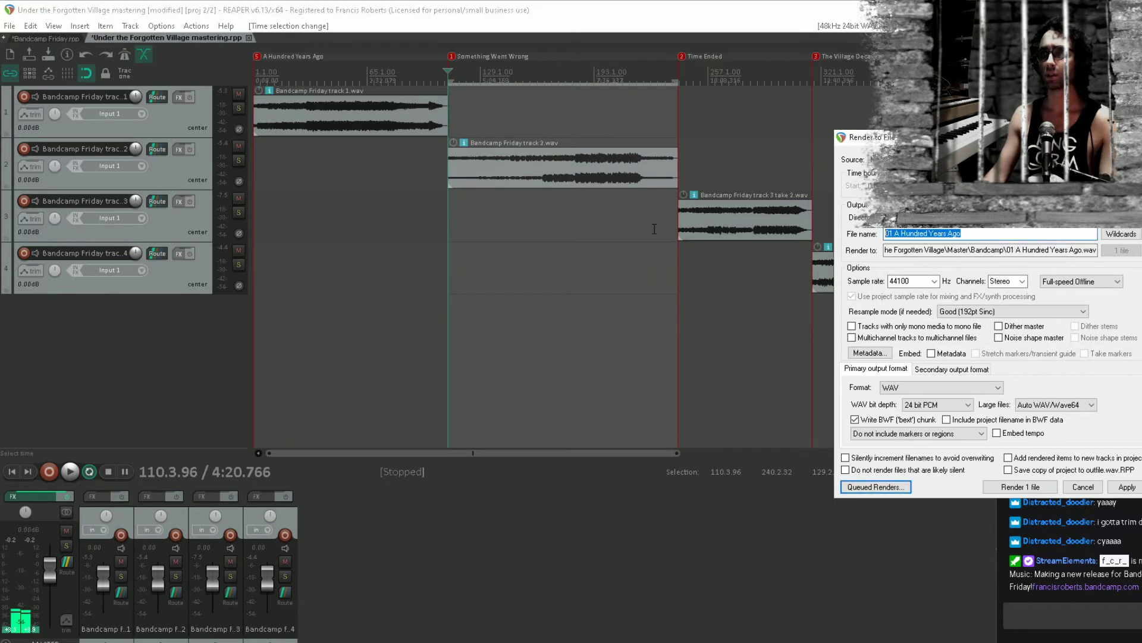
pyautogui.write('02 Some')
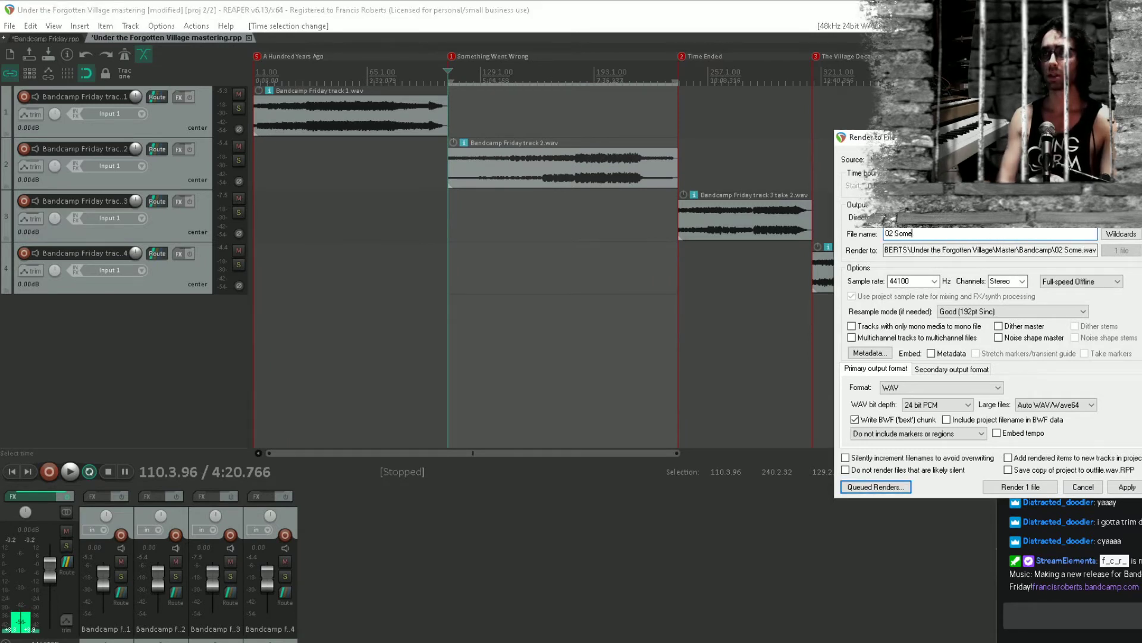
pyautogui.write('thing Went Wrong')
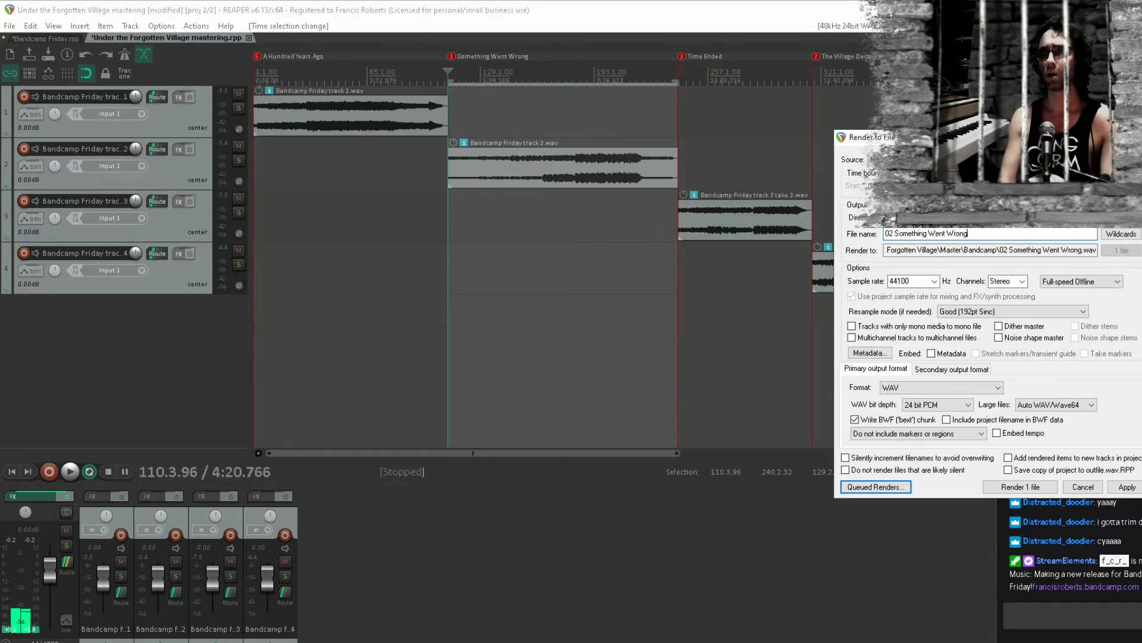
# Add the second song's render to the queue, and queue the Time Ended time range with the file name "03 Time Ended"
pyautogui.click(875, 487)
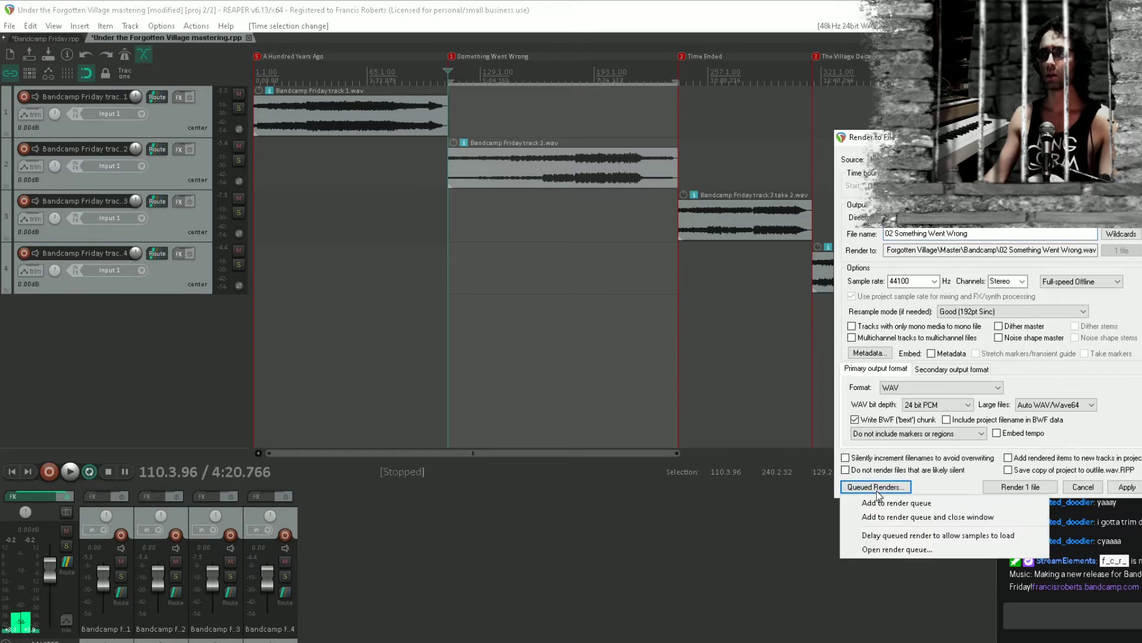
pyautogui.click(919, 503)
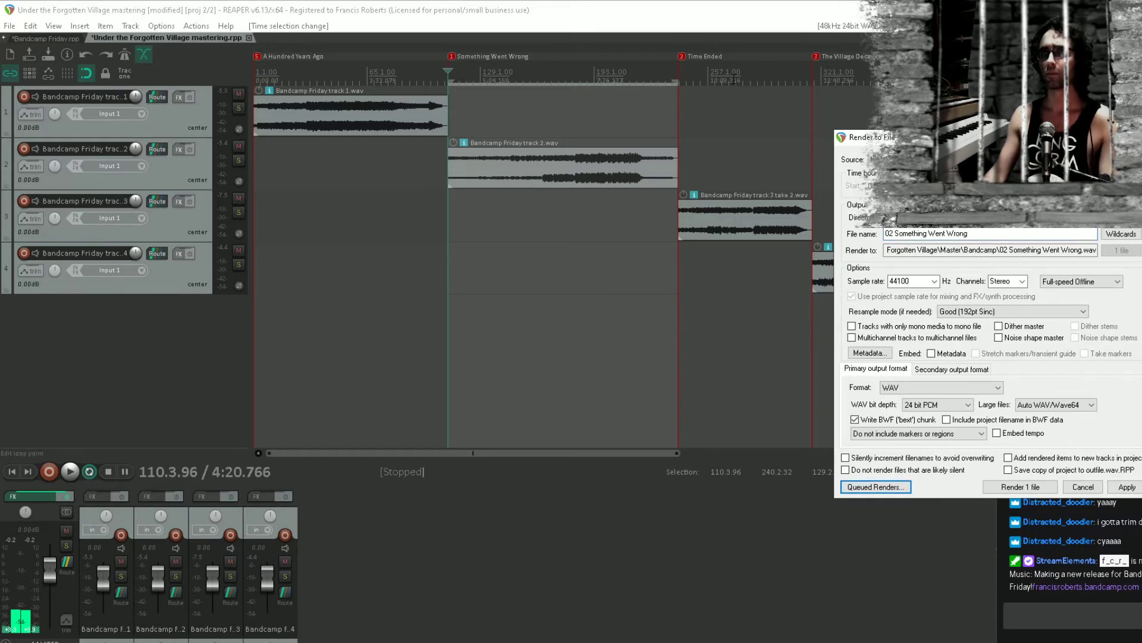
pyautogui.doubleClick(734, 80)
pyautogui.moveTo(985, 234); pyautogui.dragTo(606, 223)
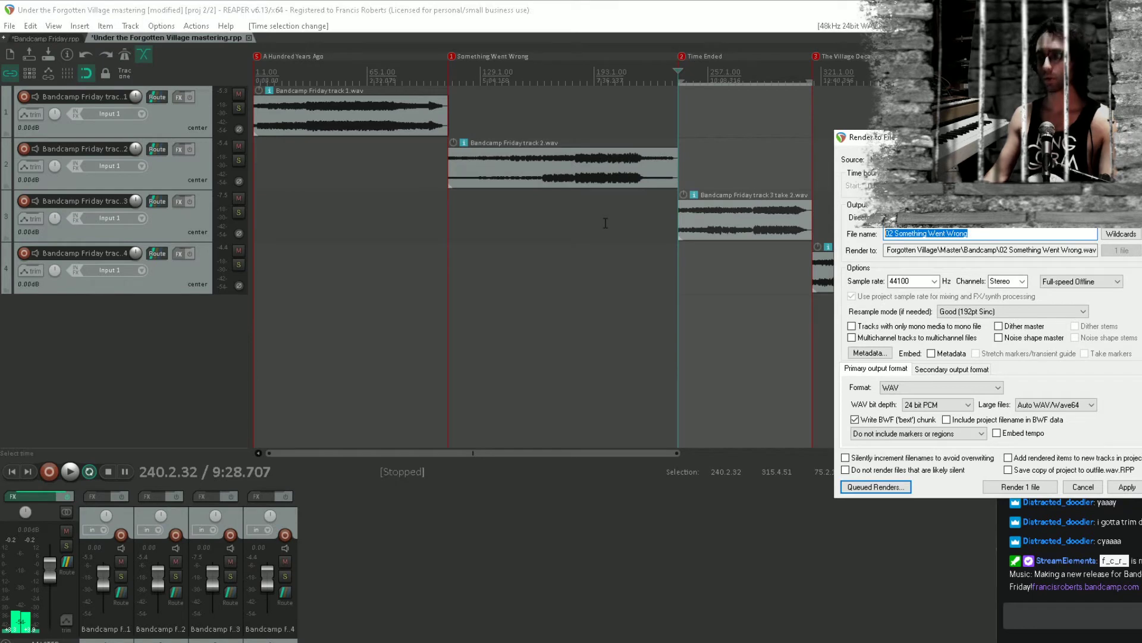
pyautogui.write('03 Time Ende')
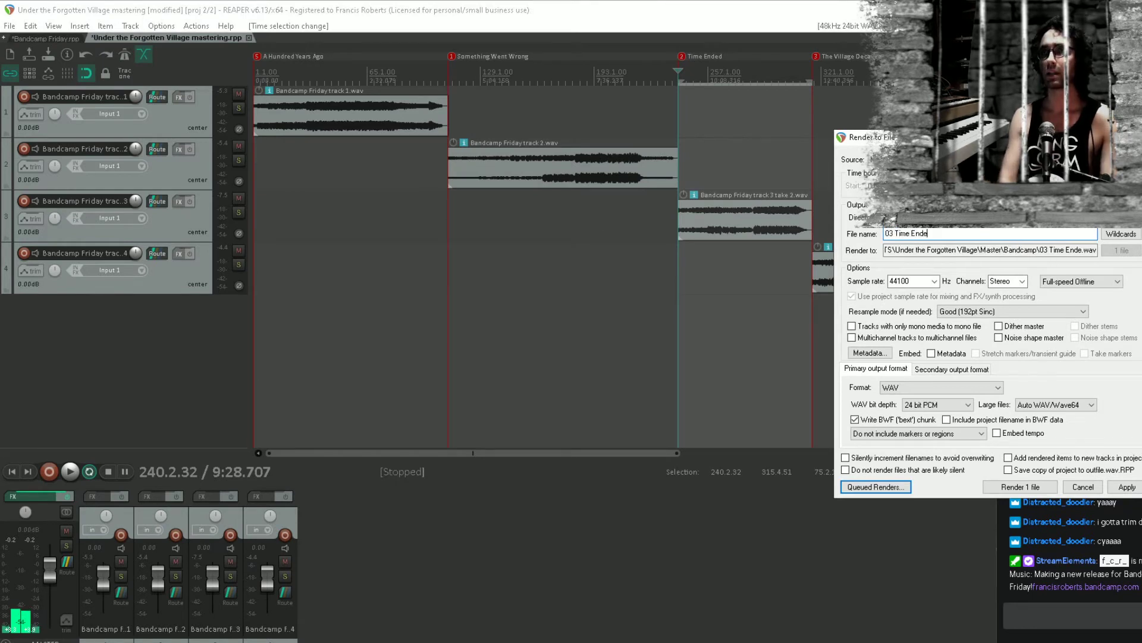
pyautogui.write('d')
pyautogui.click(864, 489)
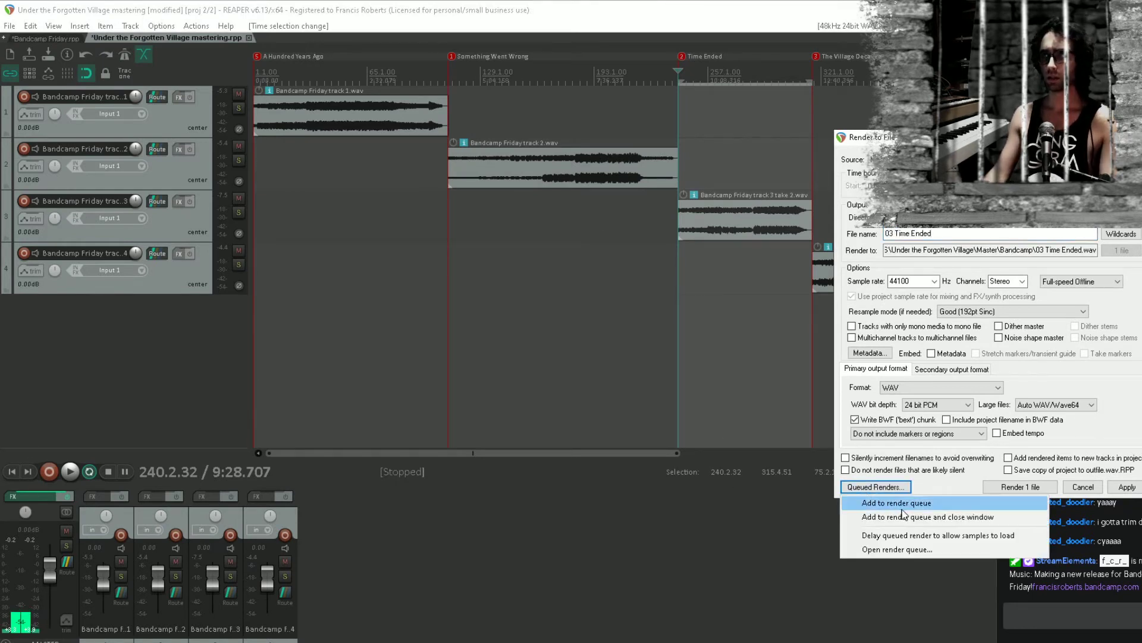
pyautogui.click(900, 502)
# Select the fourth song's time range, name its render file "04 The Village Decayed" and add it to the render queue
pyautogui.click(886, 80)
pyautogui.doubleClick(885, 80)
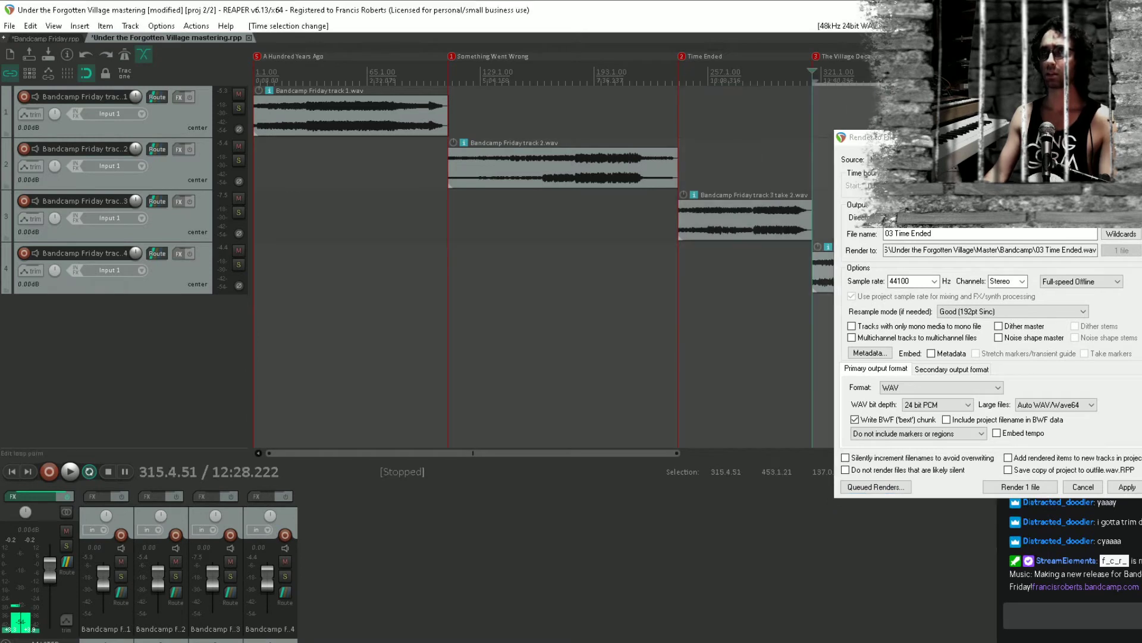
pyautogui.moveTo(950, 234); pyautogui.dragTo(883, 227)
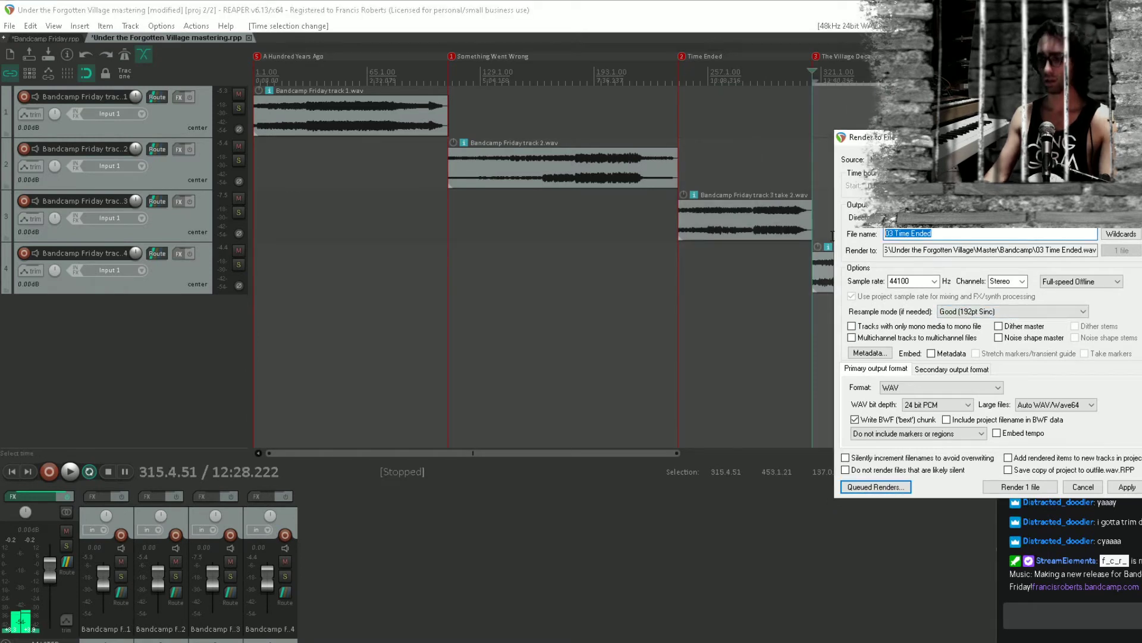
pyautogui.write('04 The V')
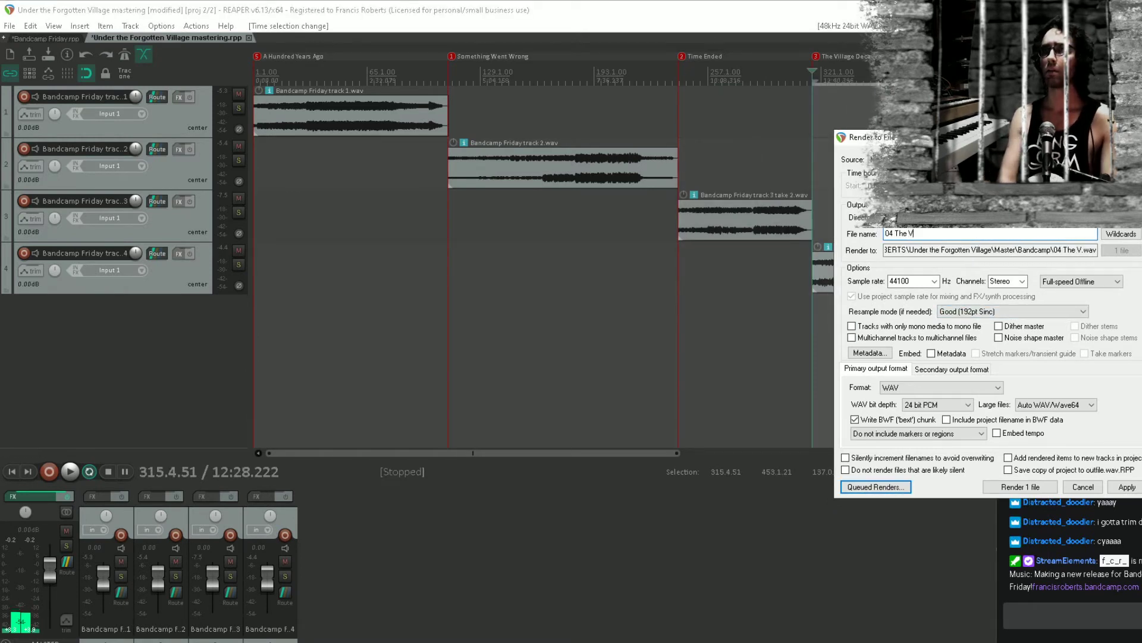
pyautogui.write('illage Decayed')
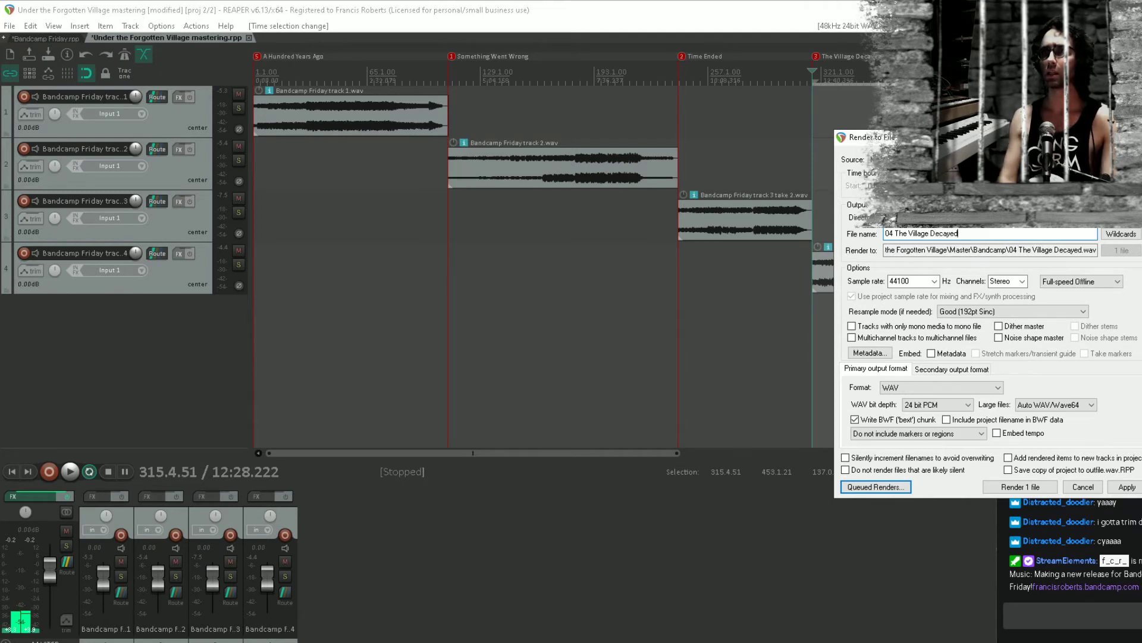
pyautogui.click(883, 484)
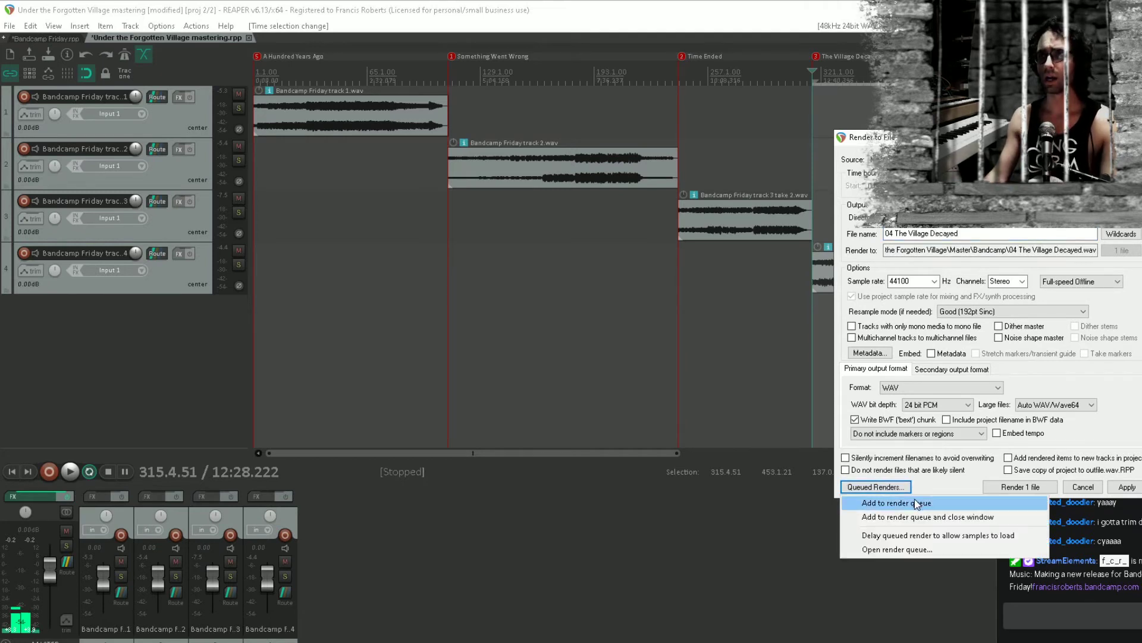
pyautogui.click(917, 503)
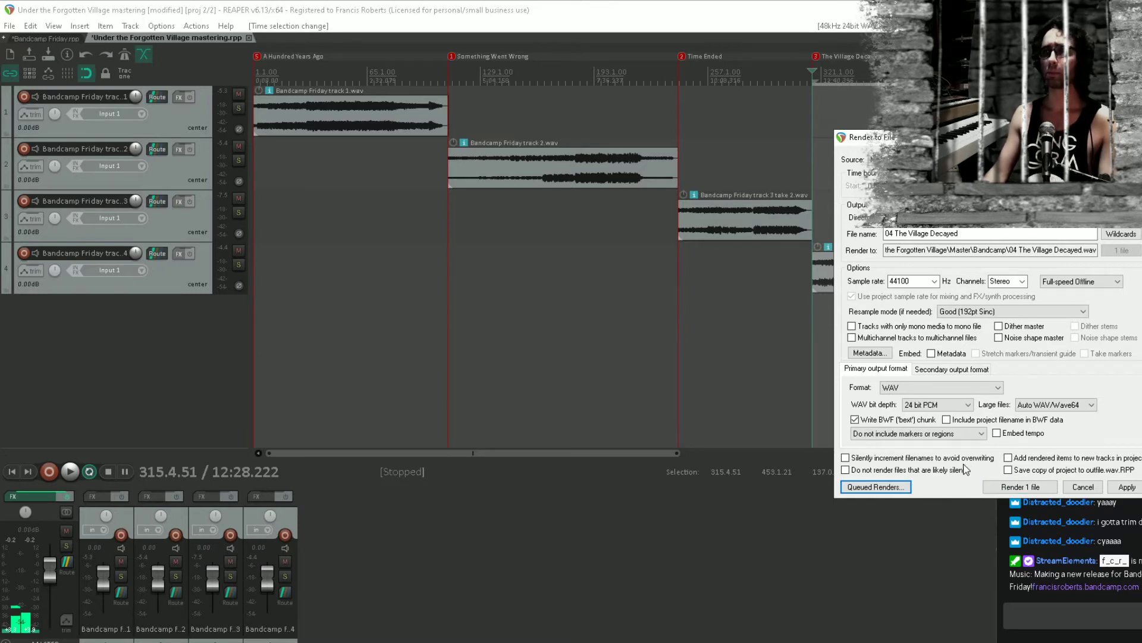
# Set the render directory to the Streaming folder inside Under the Forgotten Village\Master
pyautogui.click(1121, 217)
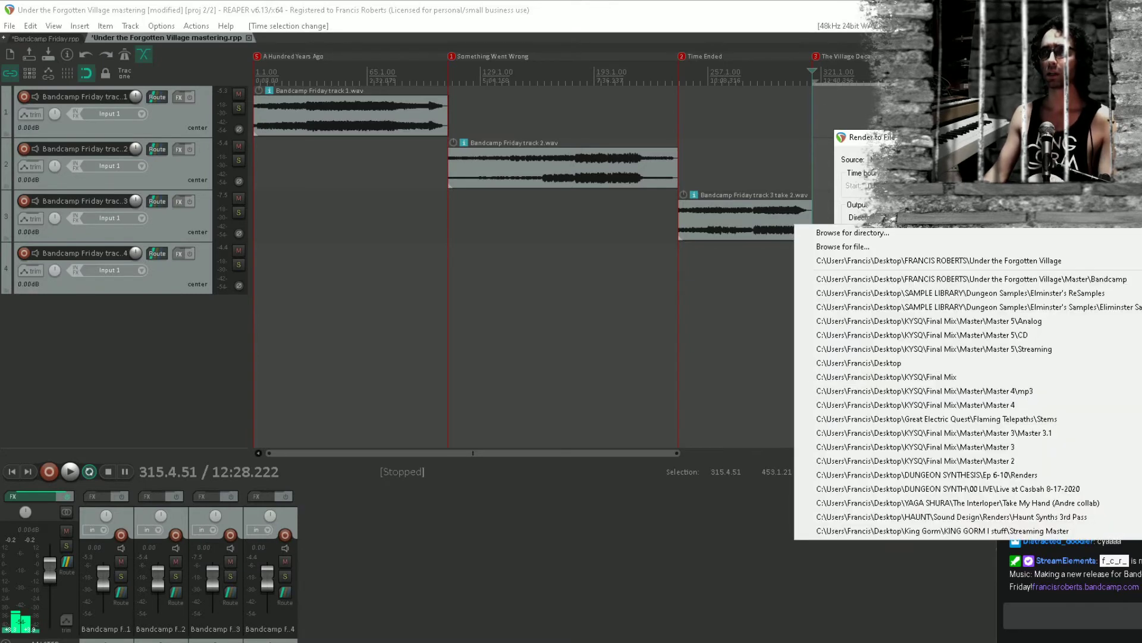
pyautogui.click(910, 234)
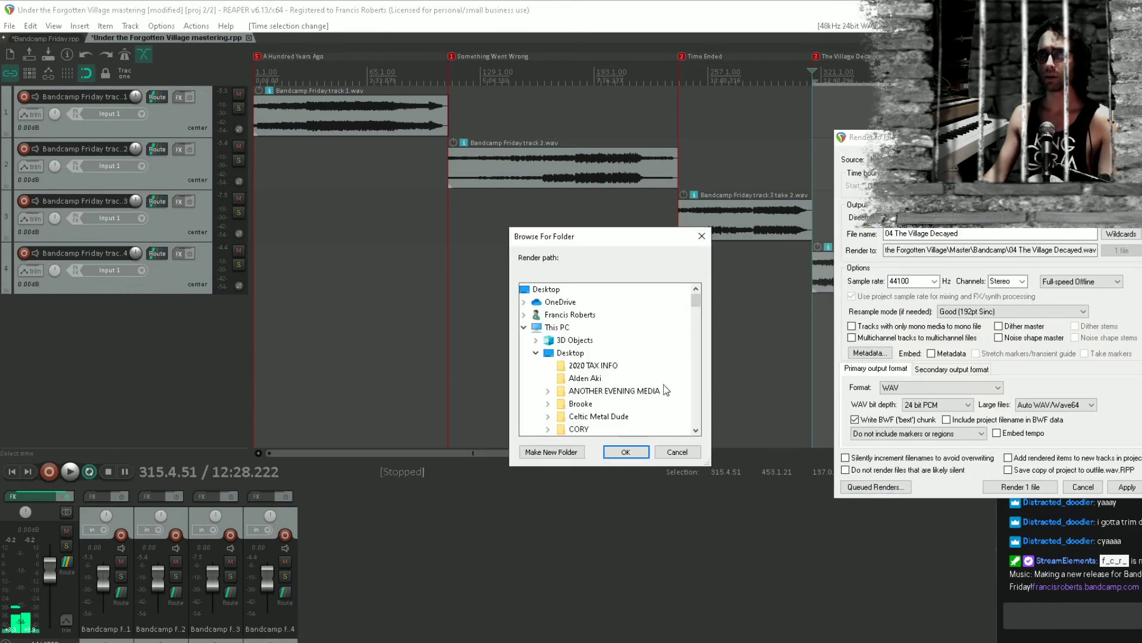
pyautogui.click(623, 391)
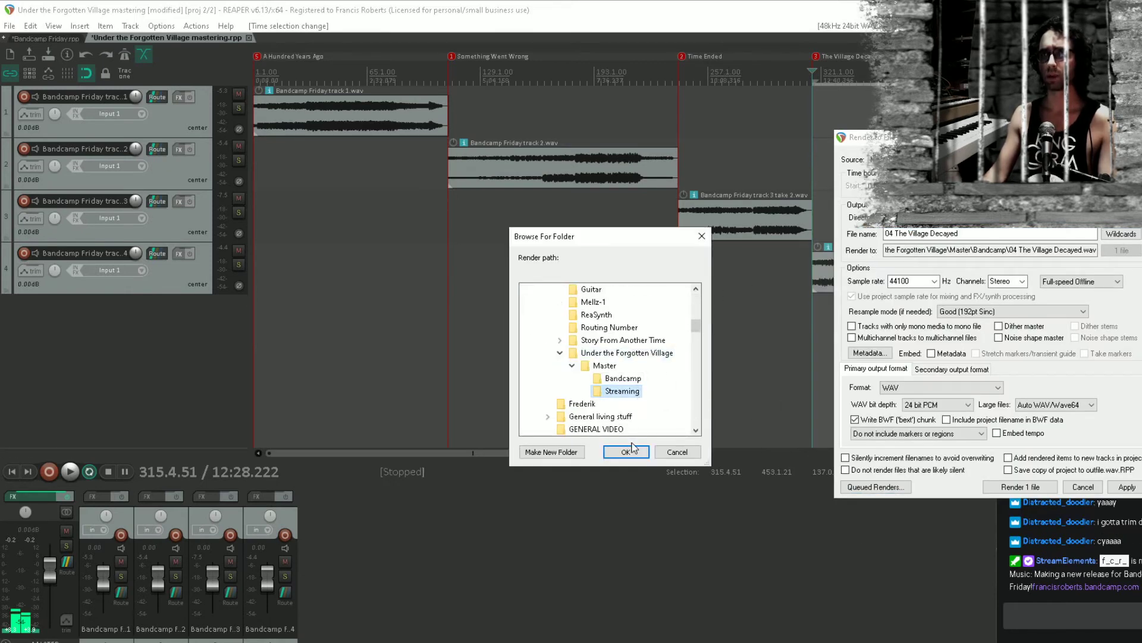
pyautogui.click(632, 446)
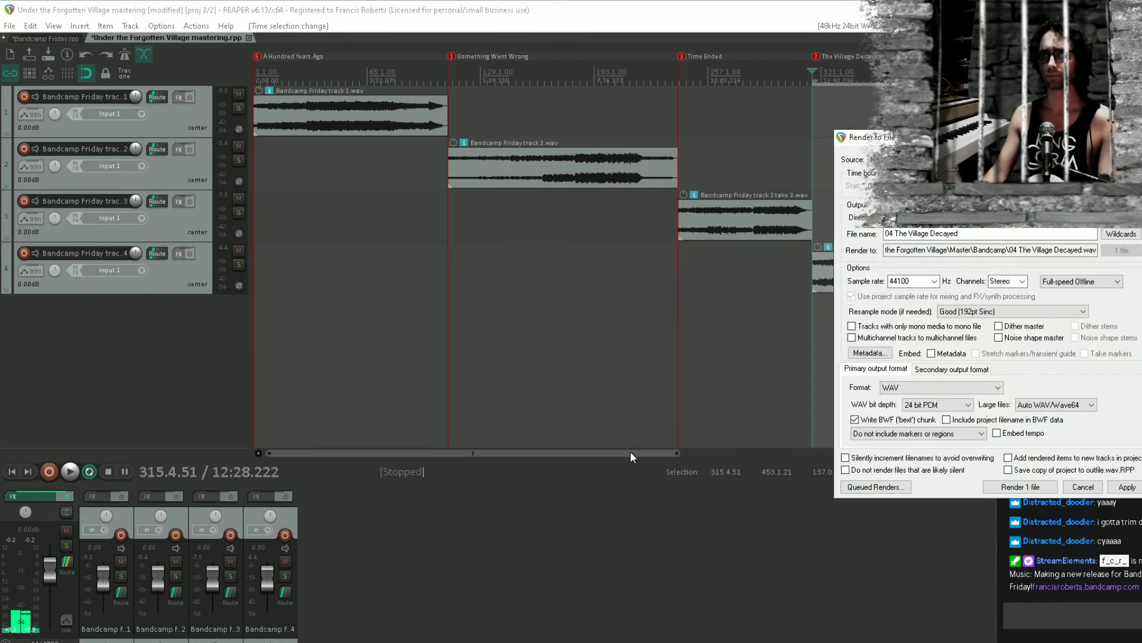
# Rename the fourth song's render file "04 The Village Decayed (streaming version)" and add it to the render queue
pyautogui.click(969, 232)
pyautogui.write('(streaming')
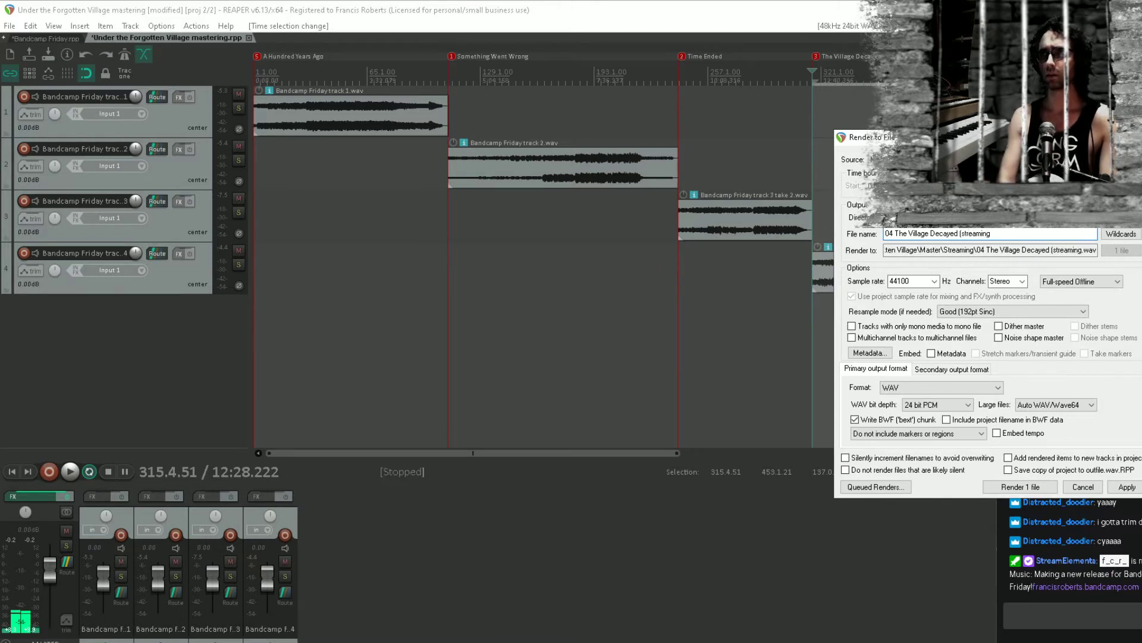
pyautogui.press('BackSpace')
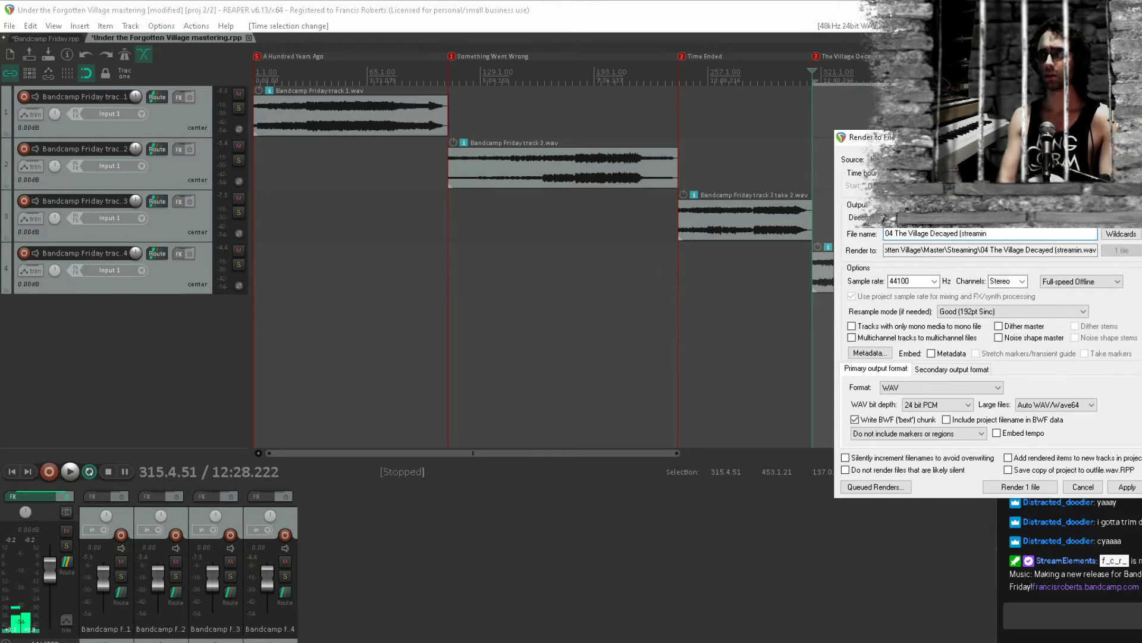
pyautogui.write('g')
pyautogui.write(' version)')
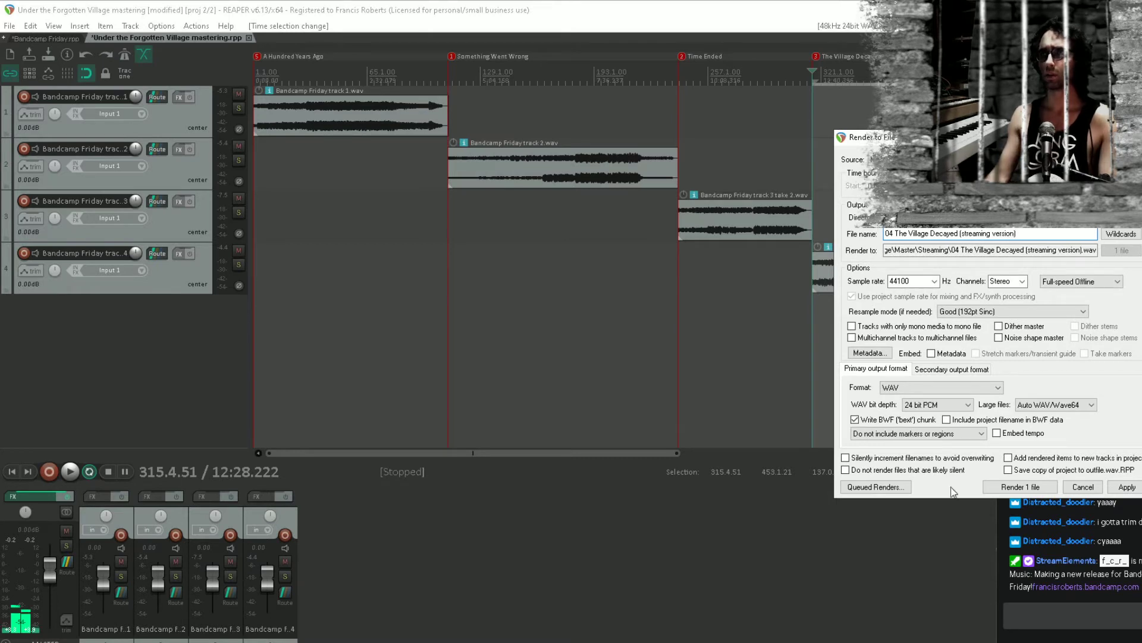
pyautogui.click(876, 487)
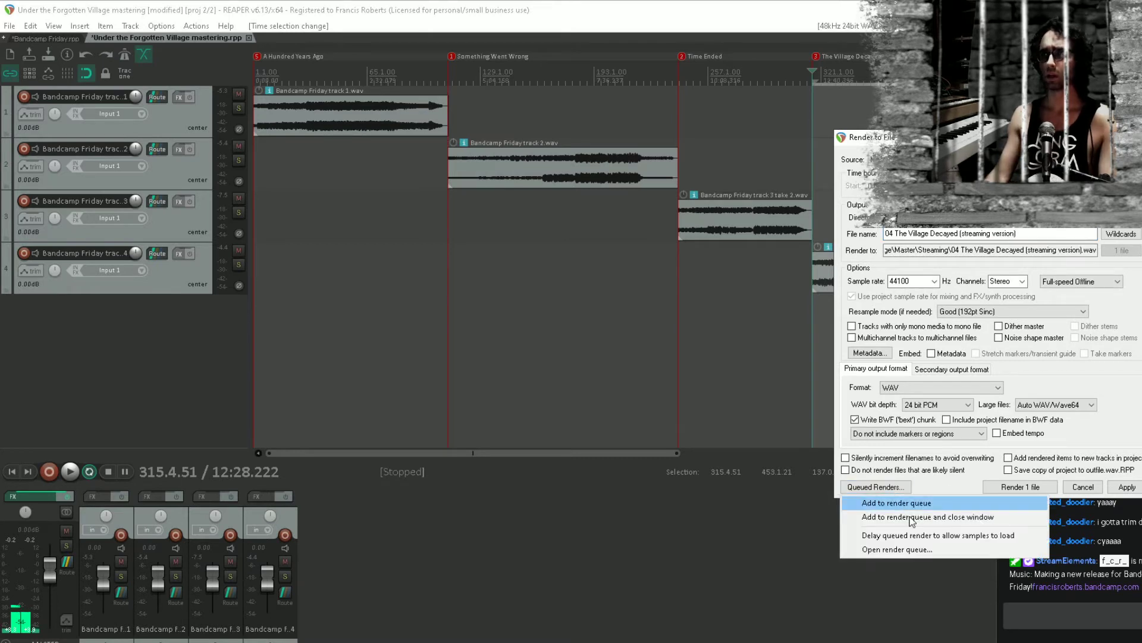
pyautogui.click(881, 504)
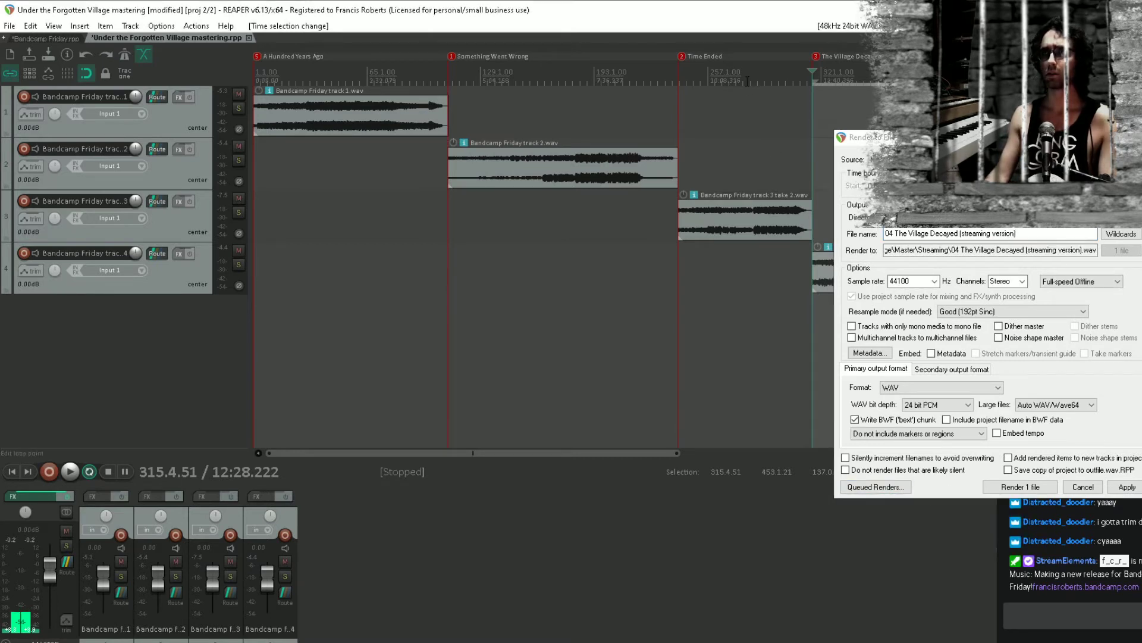
# Select the third song's time range and queue its render as "03 Time Ended (streaming version)"
pyautogui.doubleClick(783, 76)
pyautogui.moveTo(958, 233); pyautogui.dragTo(685, 235)
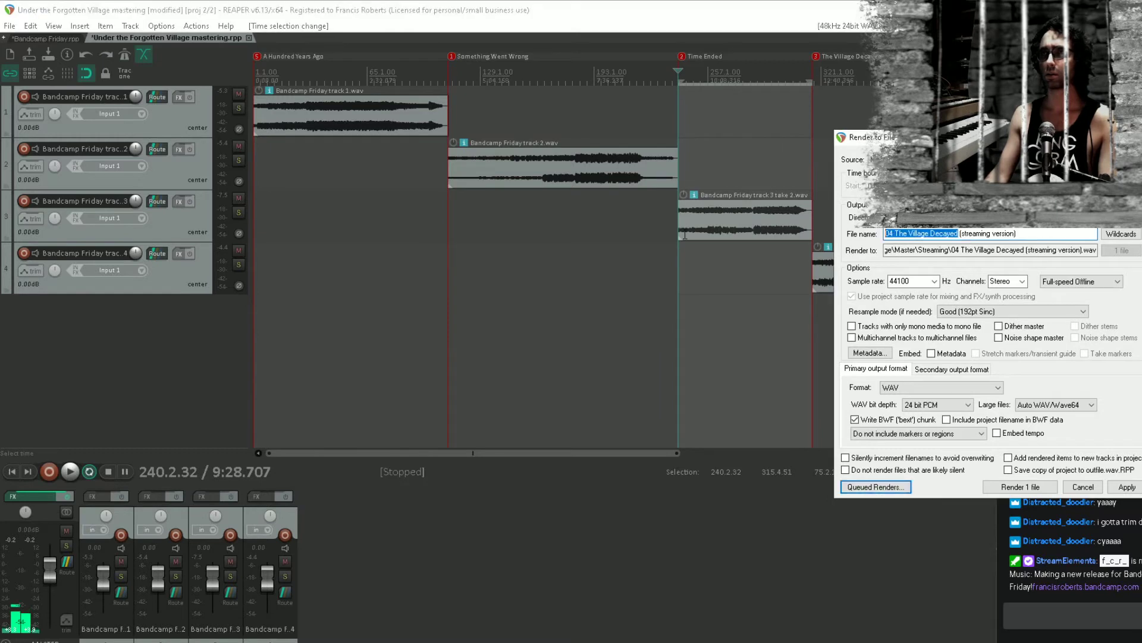
pyautogui.write('03 Time Ende')
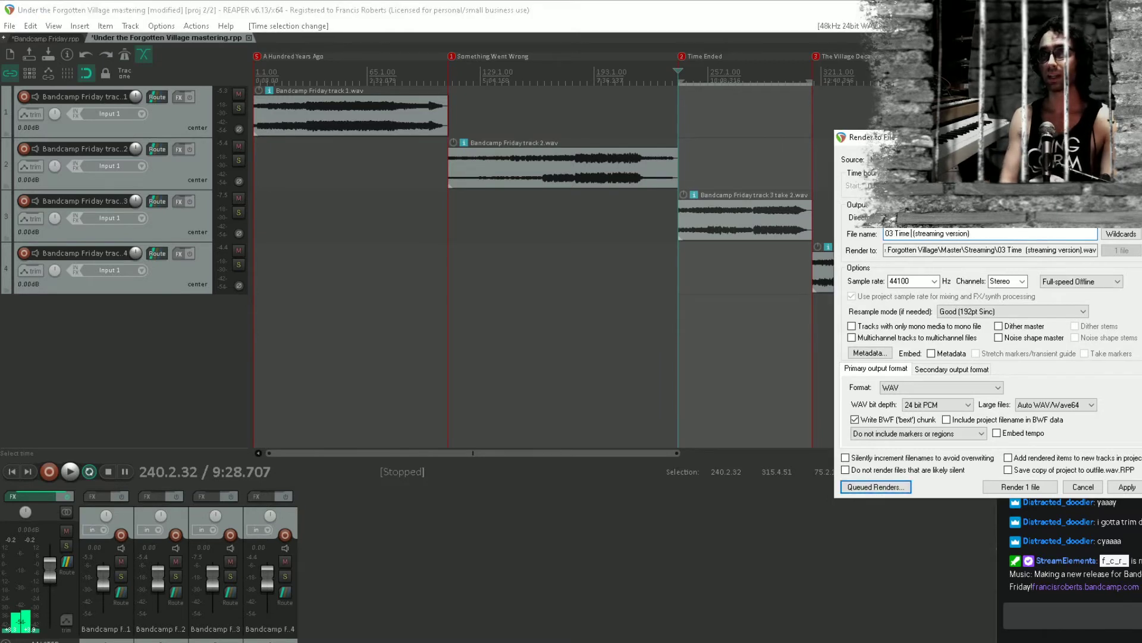
pyautogui.write('d')
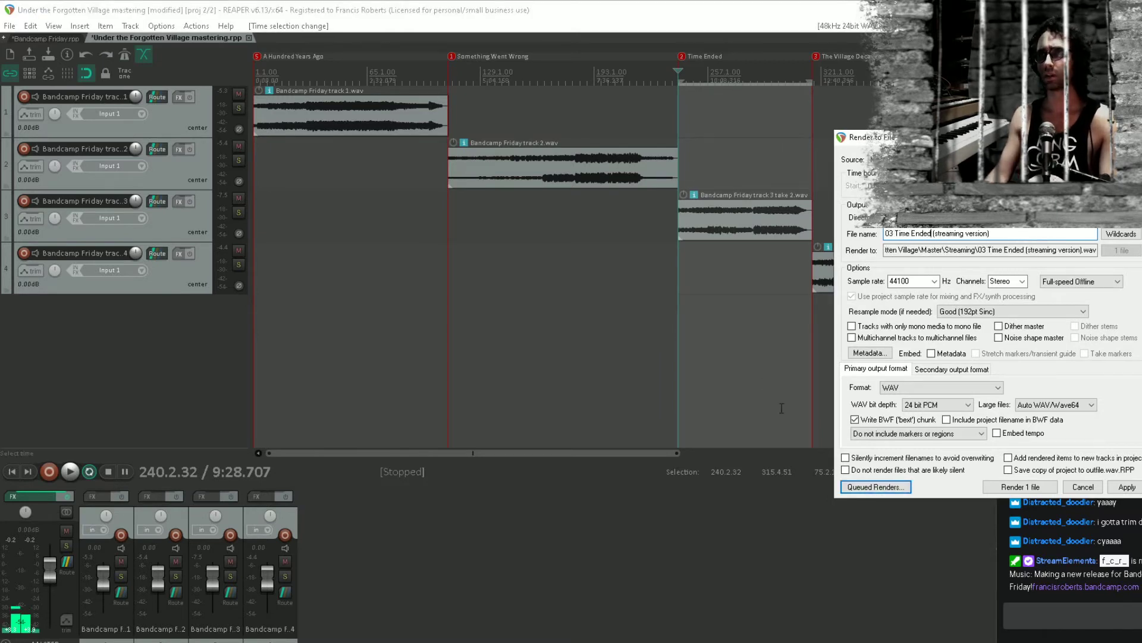
pyautogui.click(888, 488)
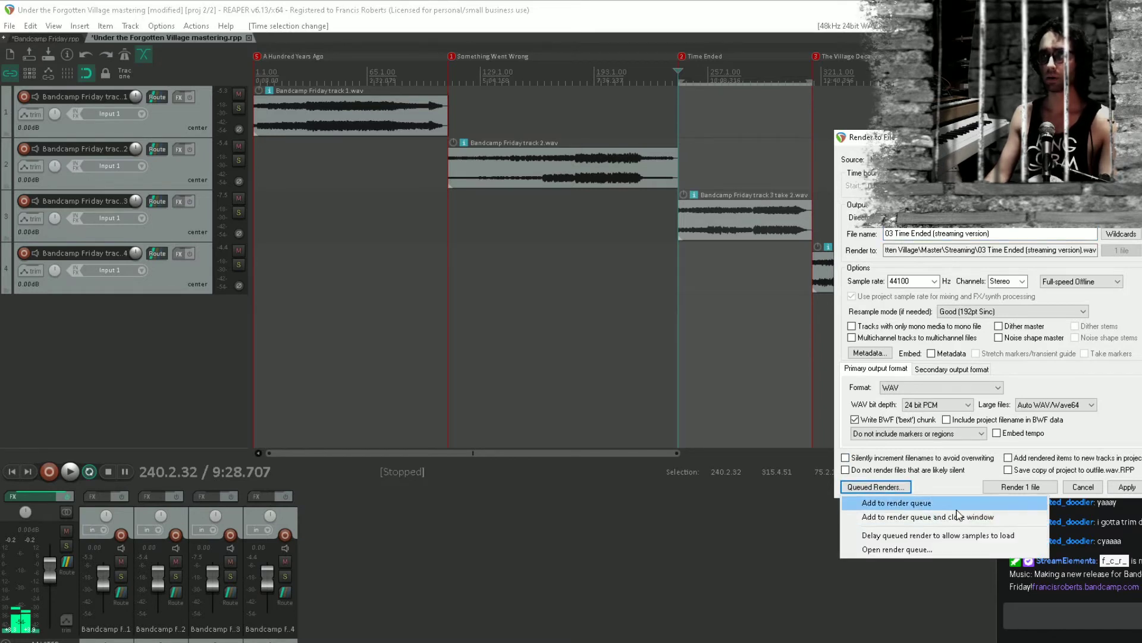
pyautogui.click(896, 503)
# Select the second song's time range and queue its render as "02 Something Went Wrong (streaming version)"
pyautogui.doubleClick(546, 85)
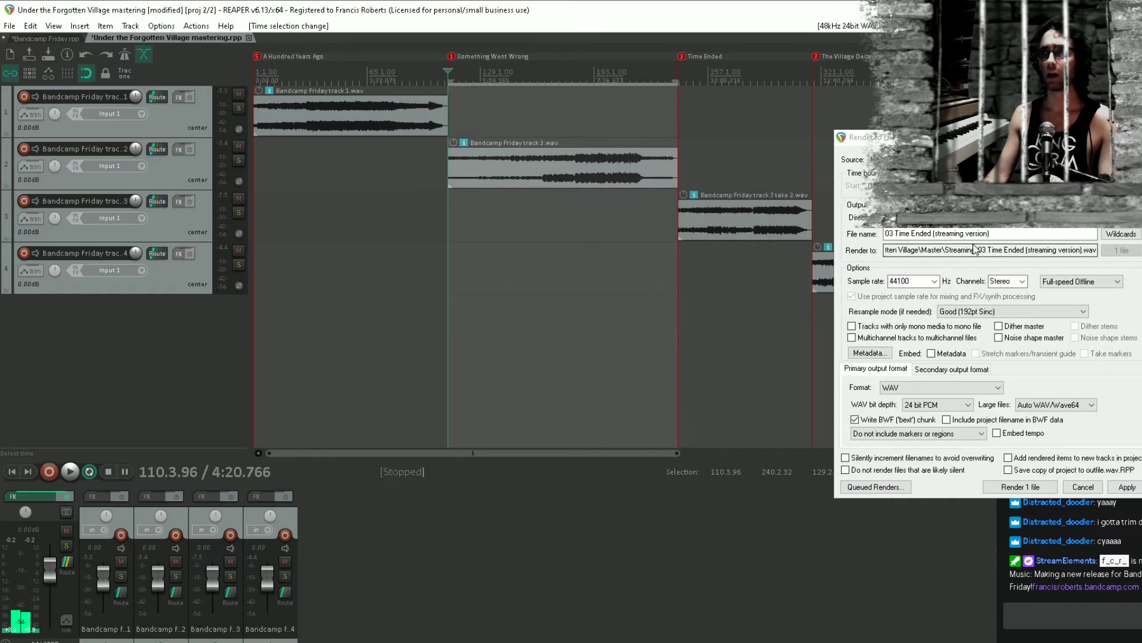
pyautogui.moveTo(931, 234); pyautogui.dragTo(756, 236)
pyautogui.write('02 Something ')
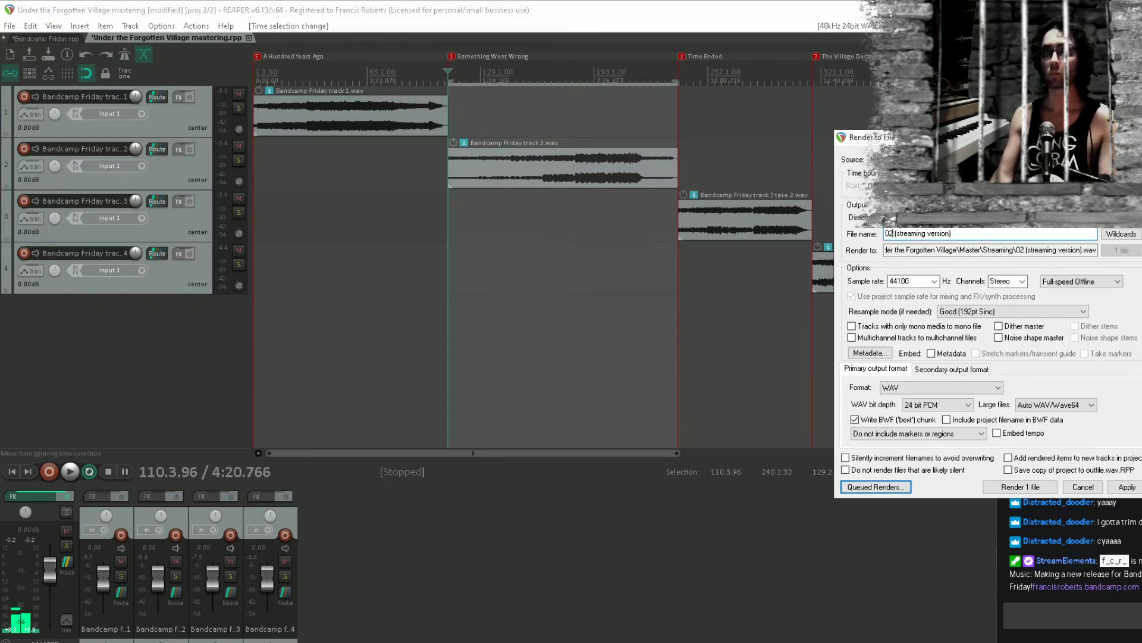
pyautogui.write('Went Wrong')
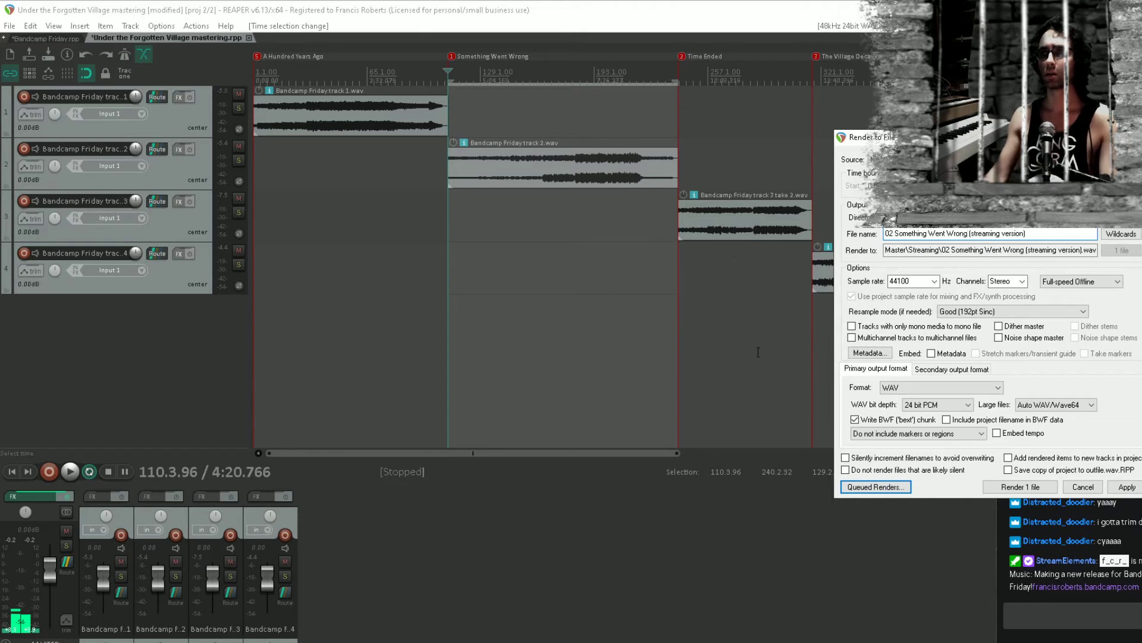
pyautogui.click(875, 487)
pyautogui.click(892, 502)
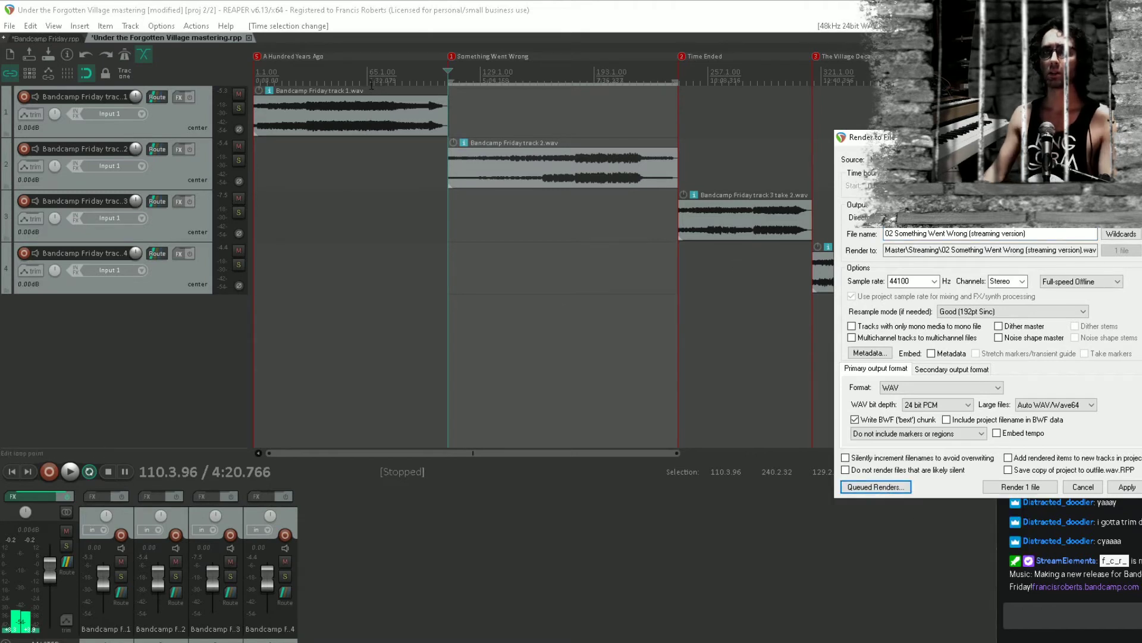
# Select the time range of A Hundred Years Ago and return the edit cursor to the project start
pyautogui.doubleClick(371, 85)
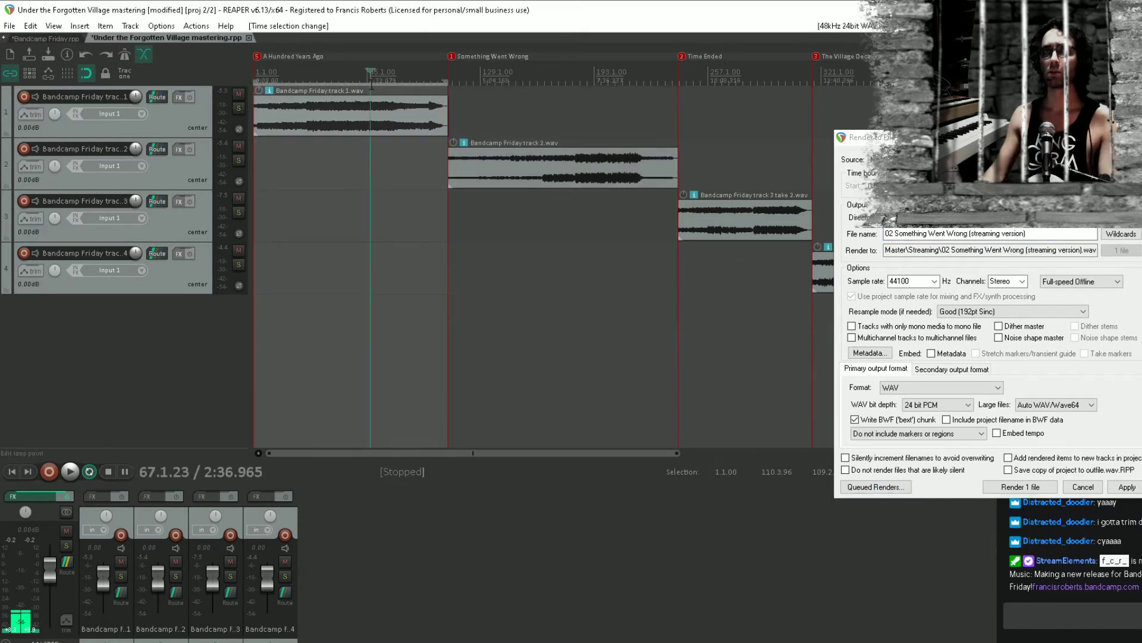
pyautogui.click(396, 64)
pyautogui.press('Home')
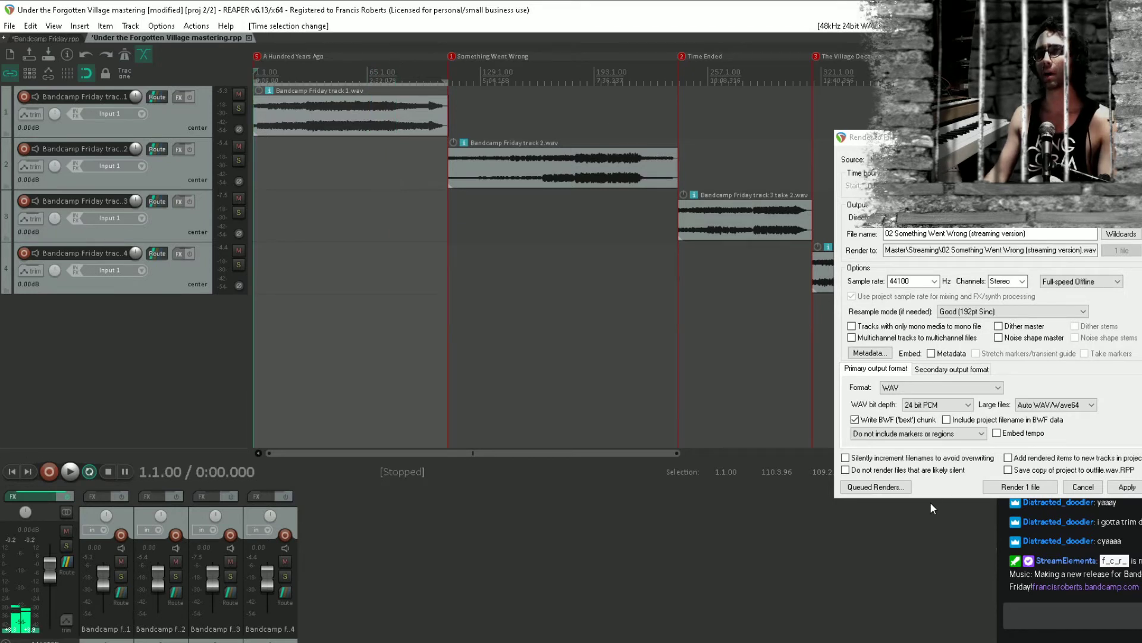
# Open the render queue and remove all queued renders from it
pyautogui.click(876, 486)
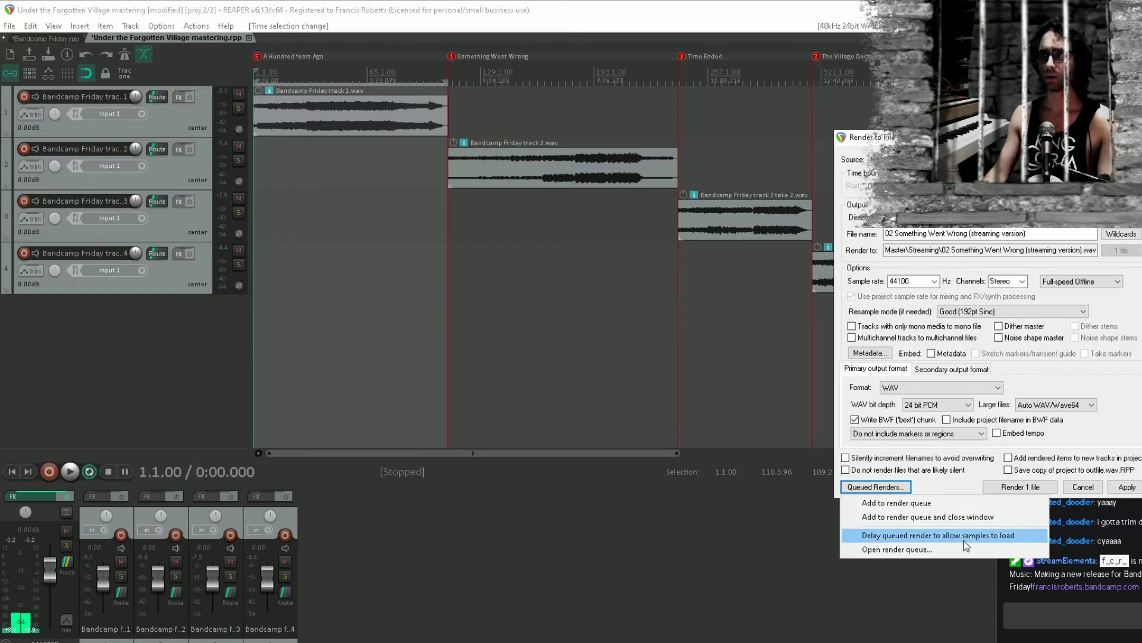
pyautogui.click(926, 549)
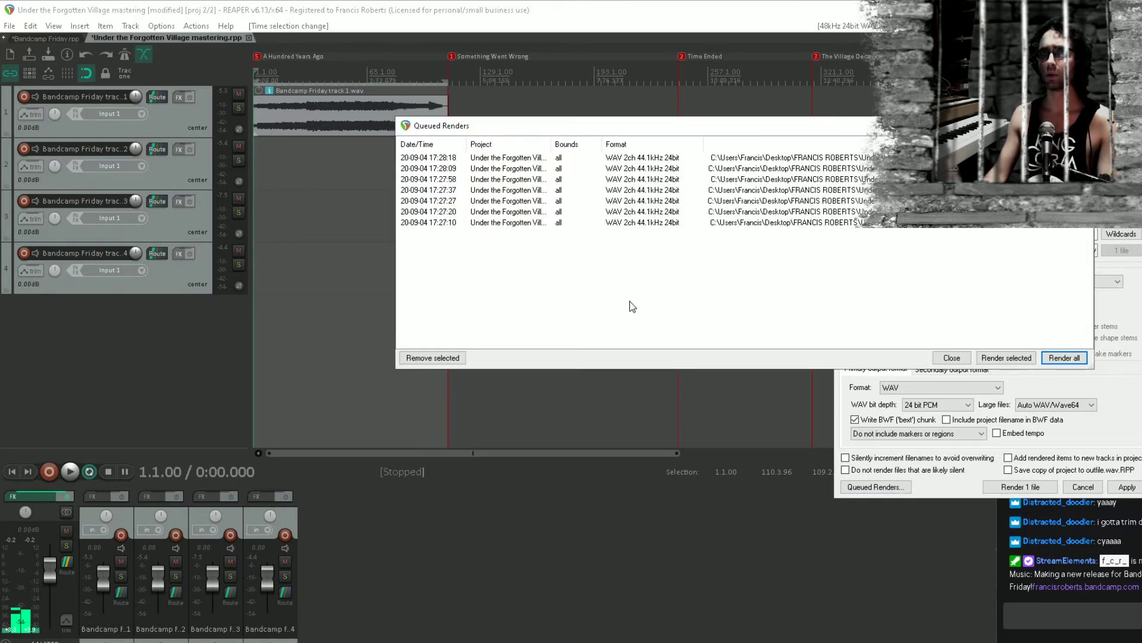
pyautogui.click(629, 223)
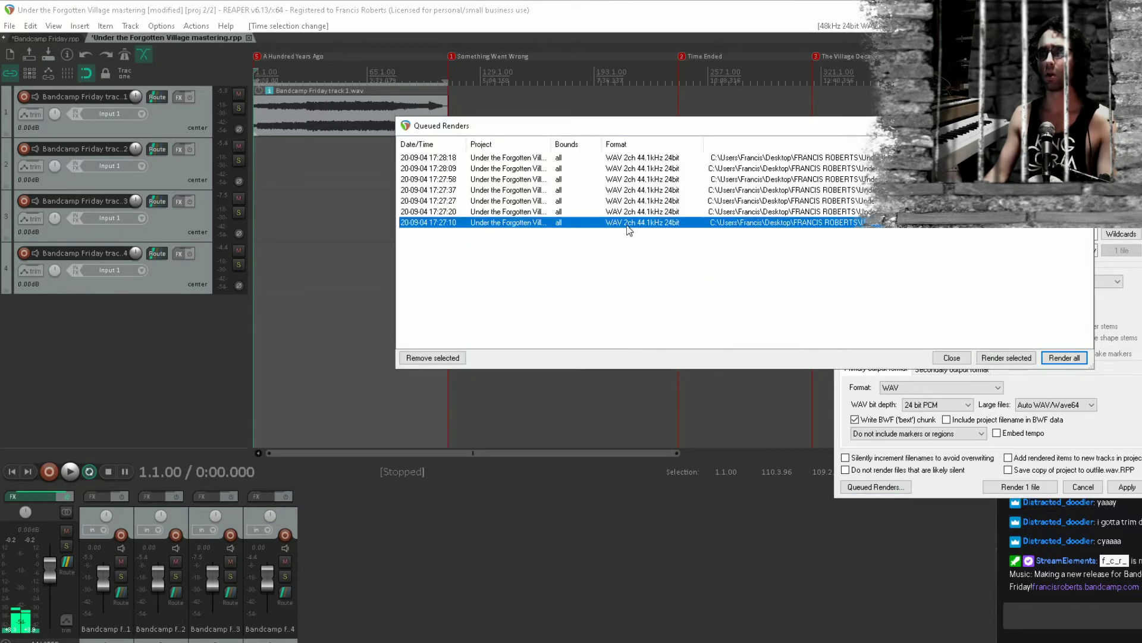
pyautogui.keyDown('shift'); pyautogui.click(661, 159); pyautogui.keyUp('shift')
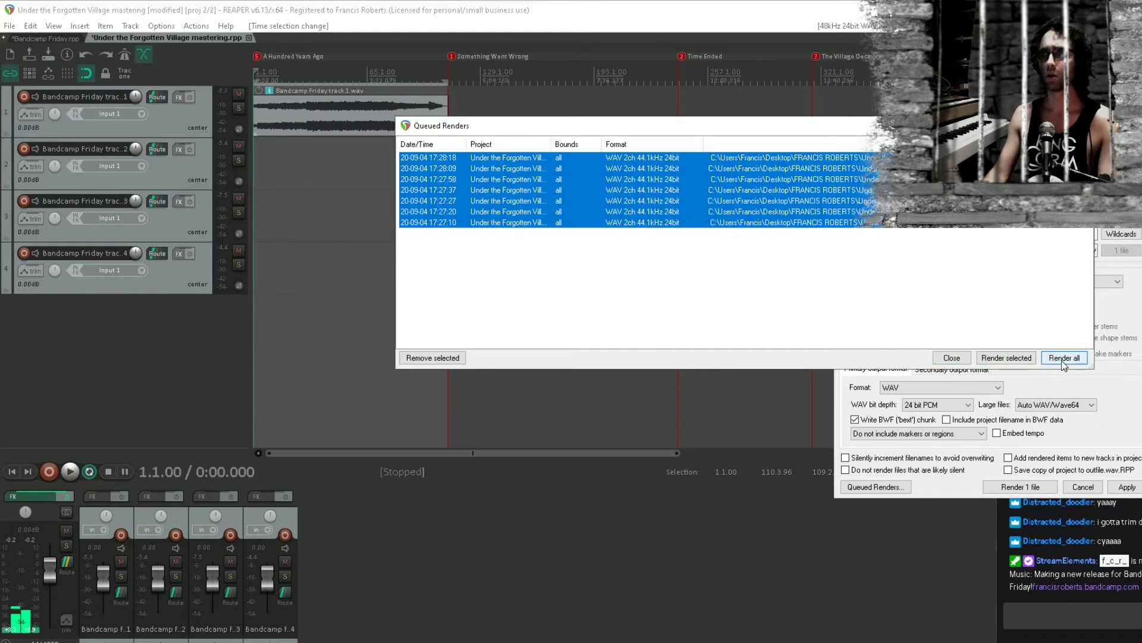
pyautogui.click(433, 358)
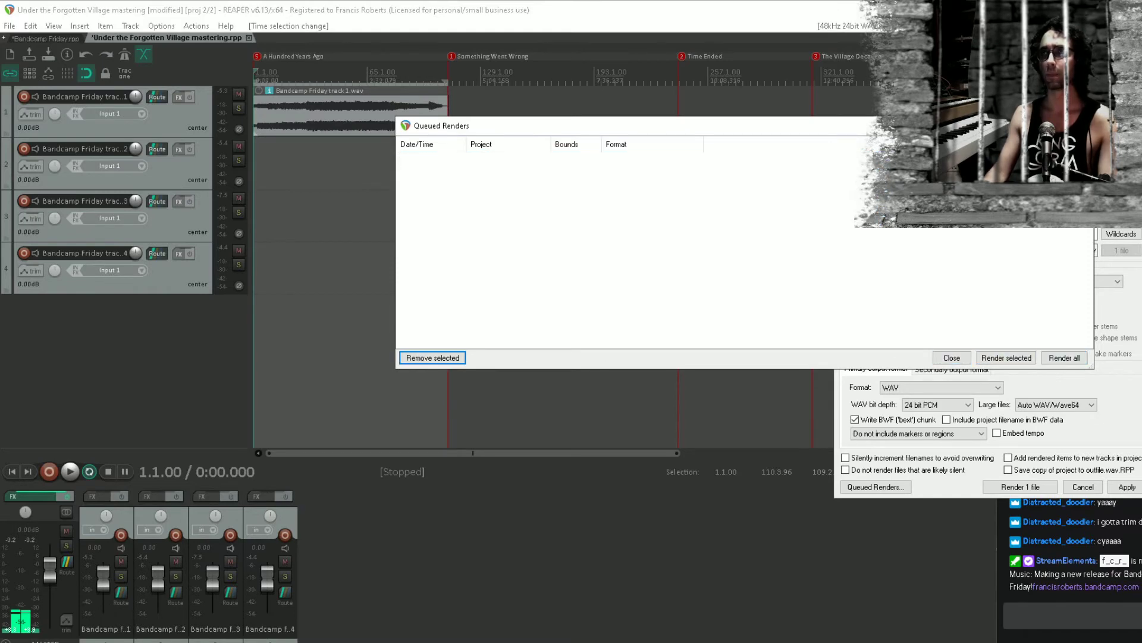
# Name the first song's render "01 A Hundred Years Ago (streaming version)" and add it to the render queue
pyautogui.click(1080, 126)
pyautogui.moveTo(1052, 233); pyautogui.dragTo(968, 246)
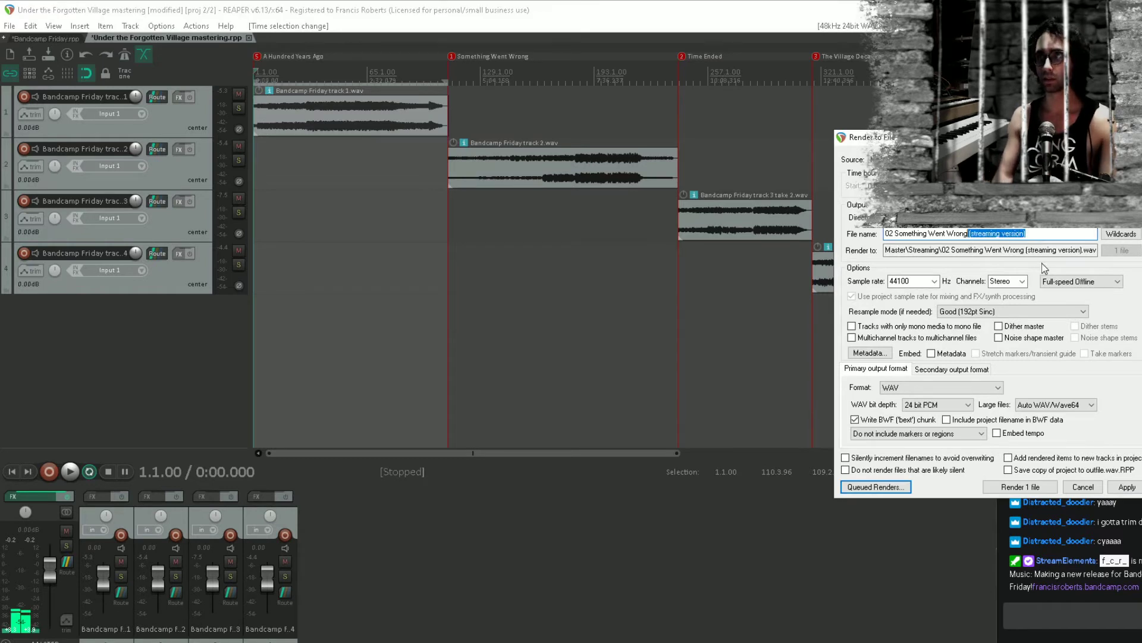
pyautogui.press('BackSpace')
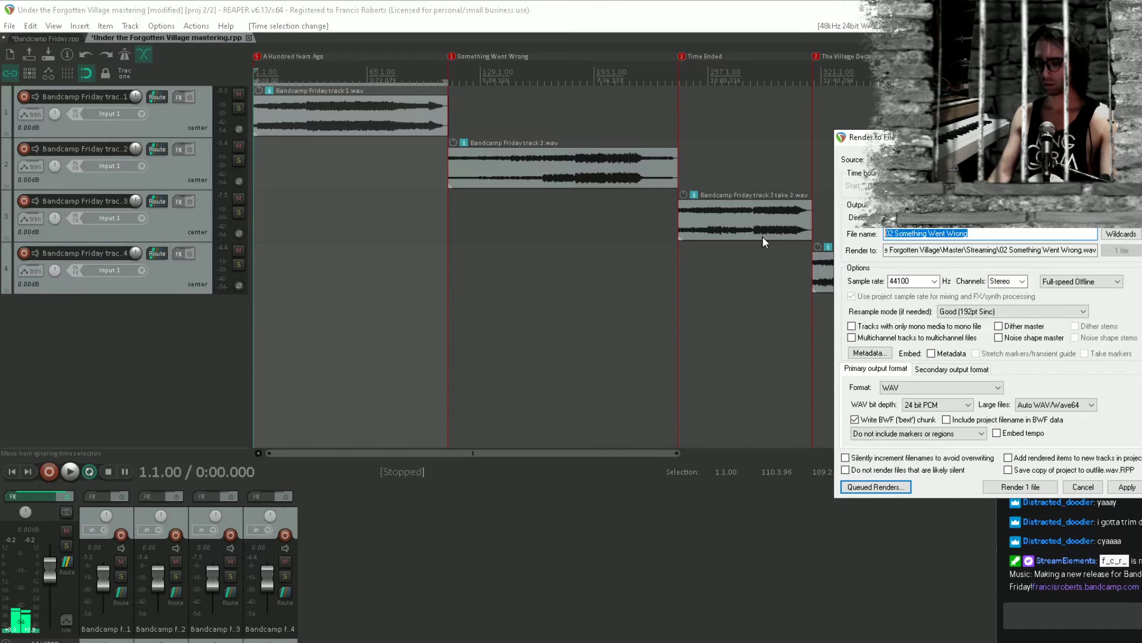
pyautogui.write('01 ')
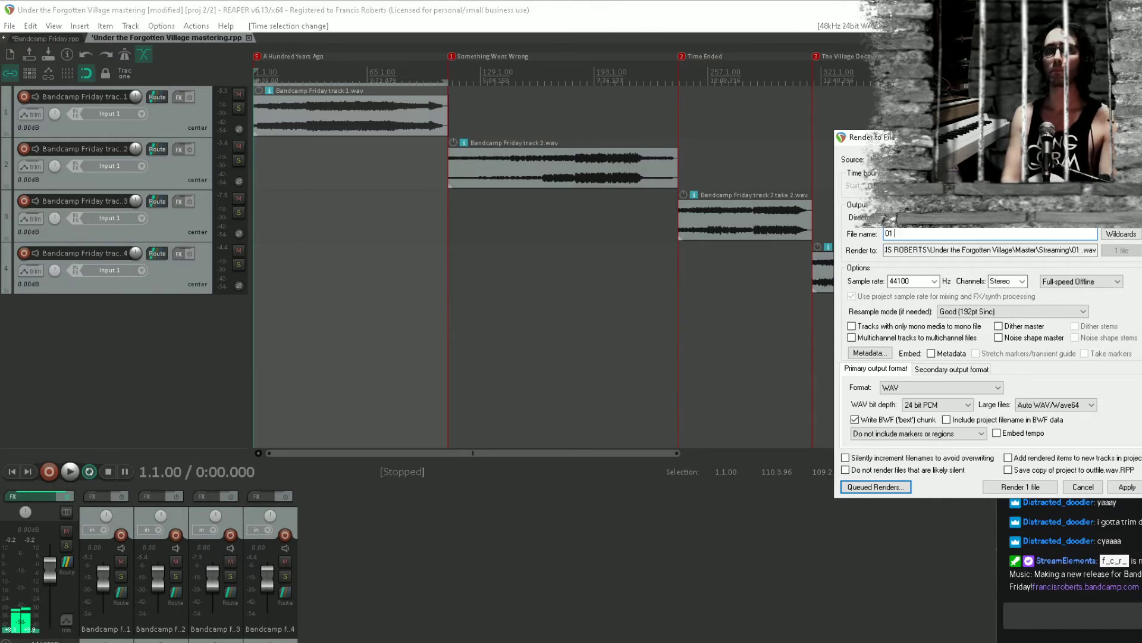
pyautogui.write('A Hundred Ye')
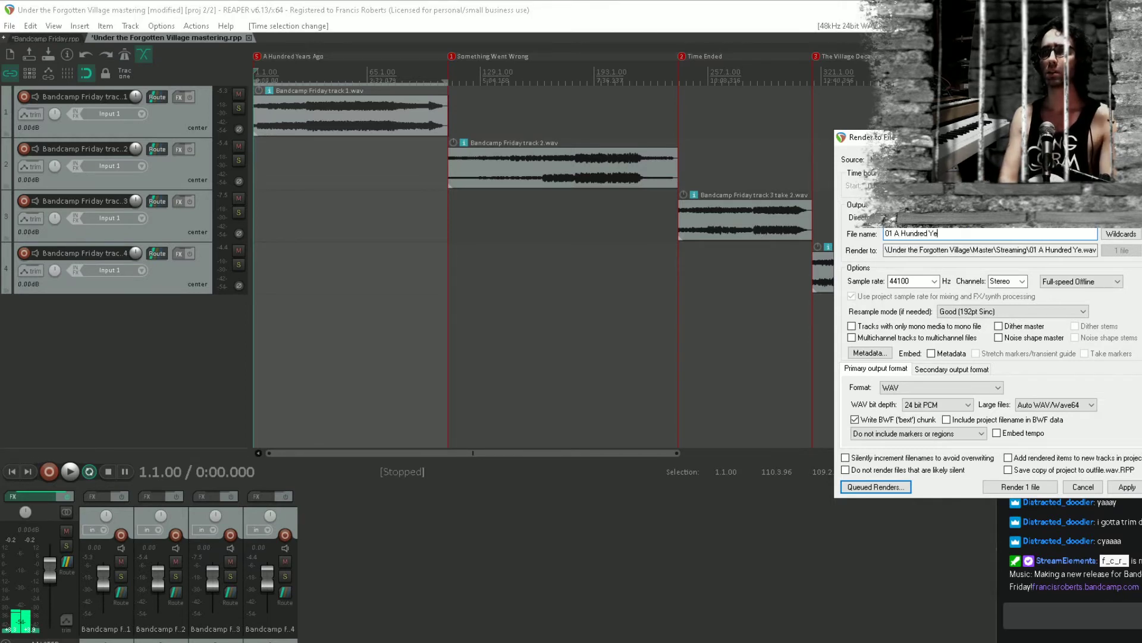
pyautogui.write('ars Ago (streaming version)')
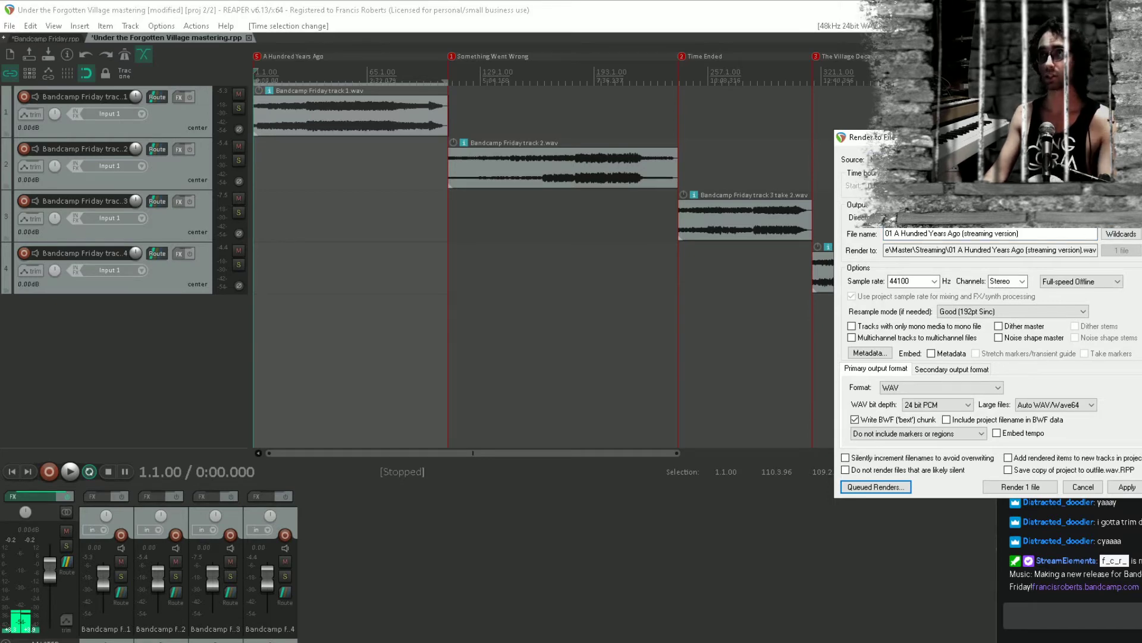
pyautogui.click(1126, 227)
pyautogui.click(1122, 220)
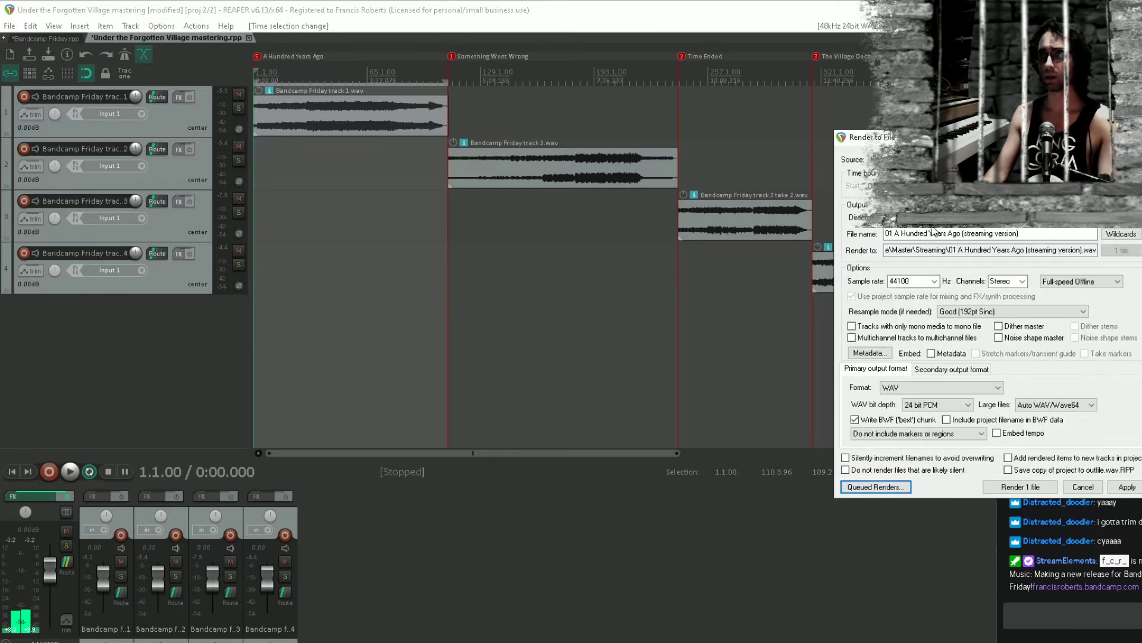
pyautogui.click(1025, 237)
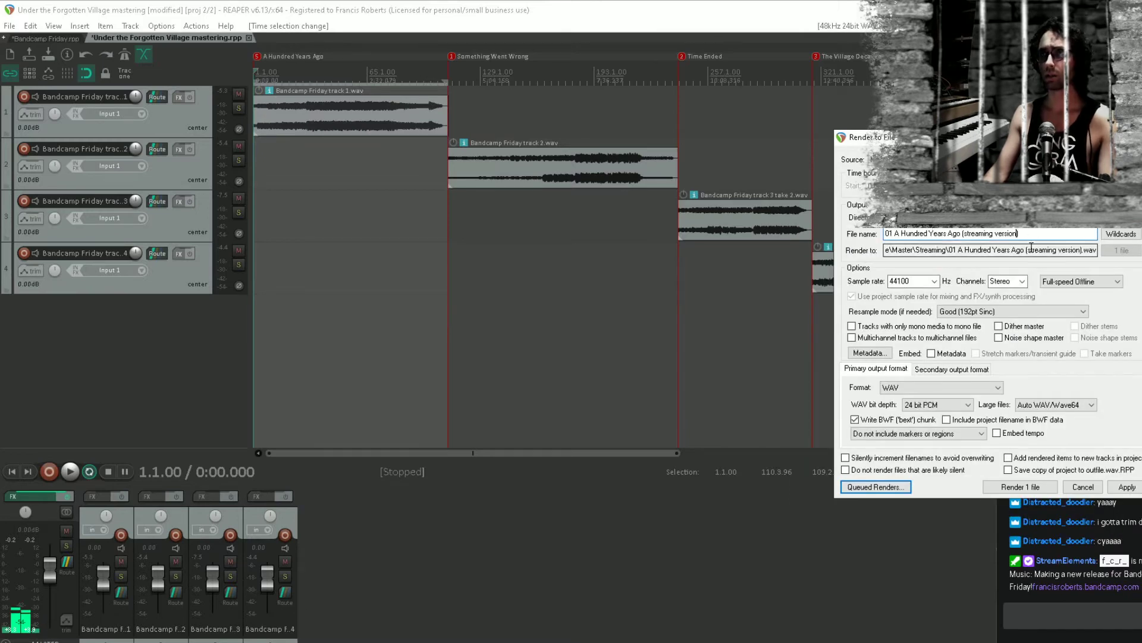
pyautogui.click(875, 486)
pyautogui.click(879, 463)
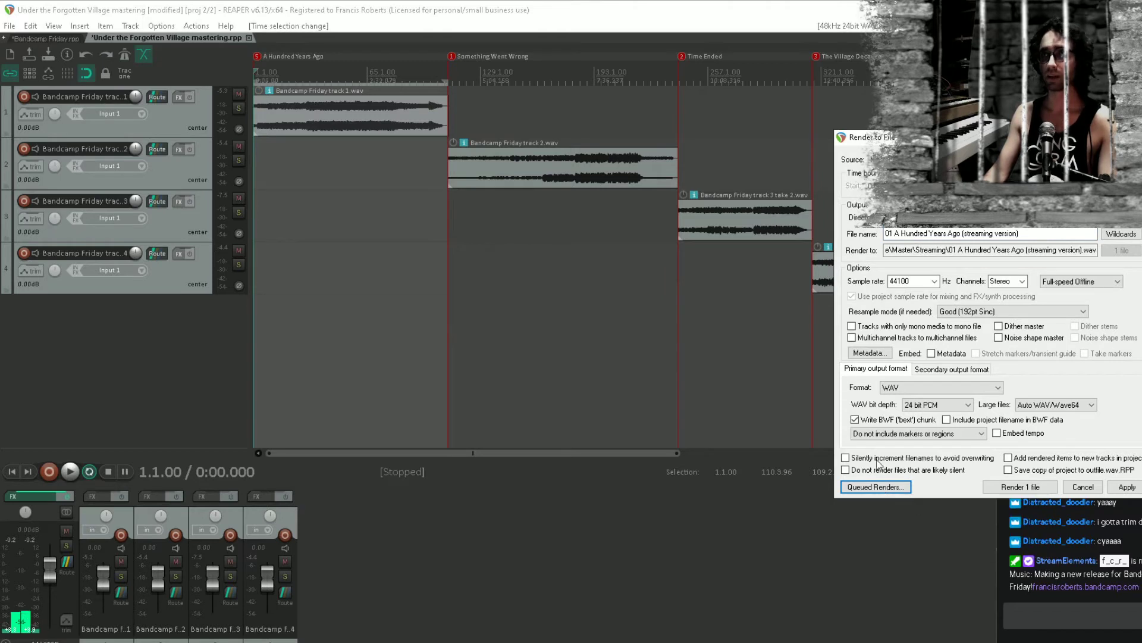
# Select the time range of Something Went Wrong and queue its render as "02 Something Went Wrong (streaming version)"
pyautogui.click(610, 88)
pyautogui.doubleClick(610, 80)
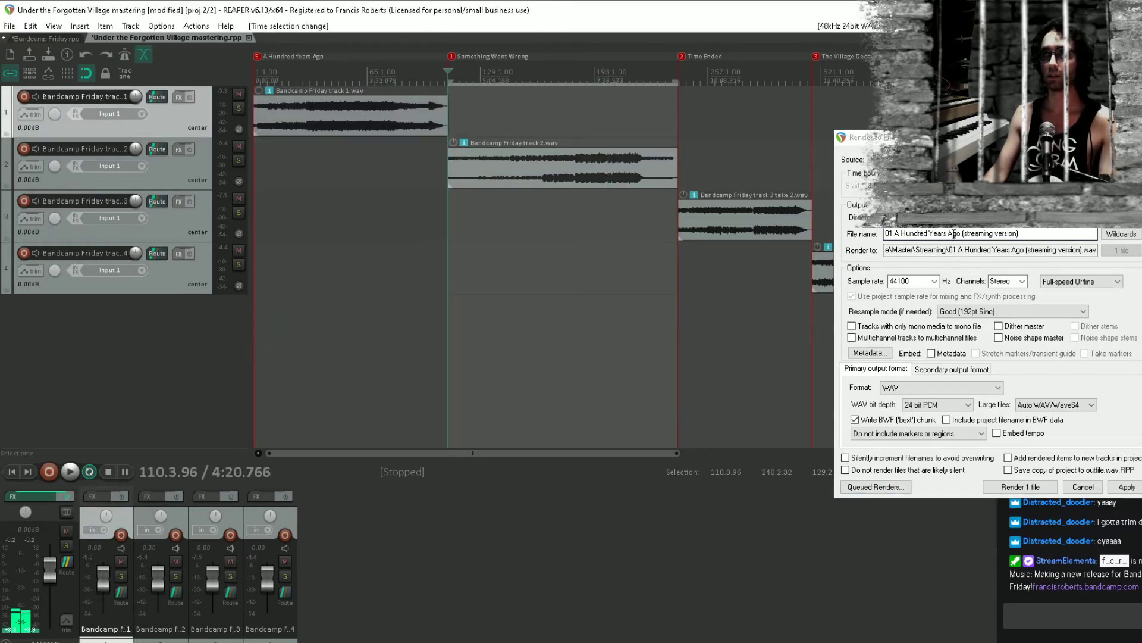
pyautogui.moveTo(956, 234); pyautogui.dragTo(885, 234)
pyautogui.write('02 So')
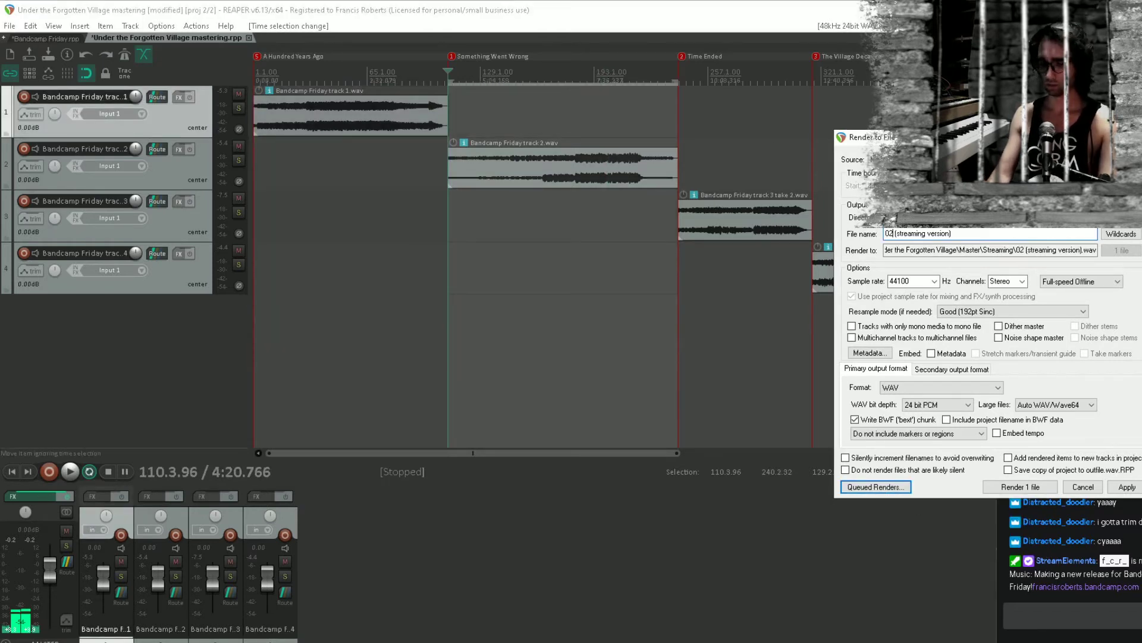
pyautogui.write('mething Went WRo')
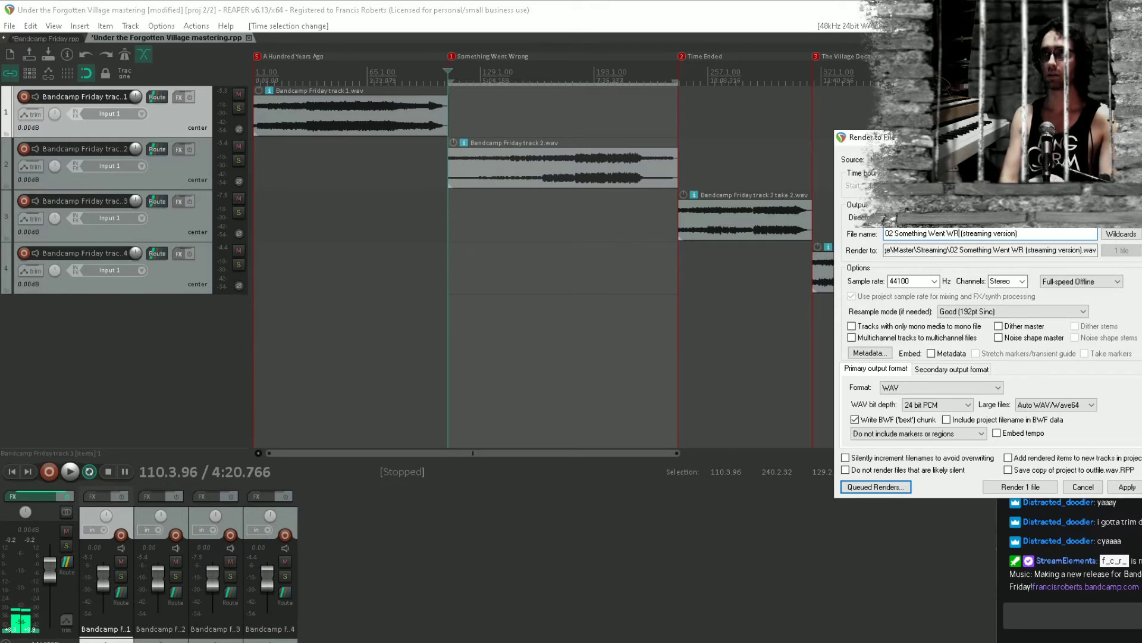
pyautogui.press('BackSpace')
pyautogui.press('BackSpace')
pyautogui.write('rong')
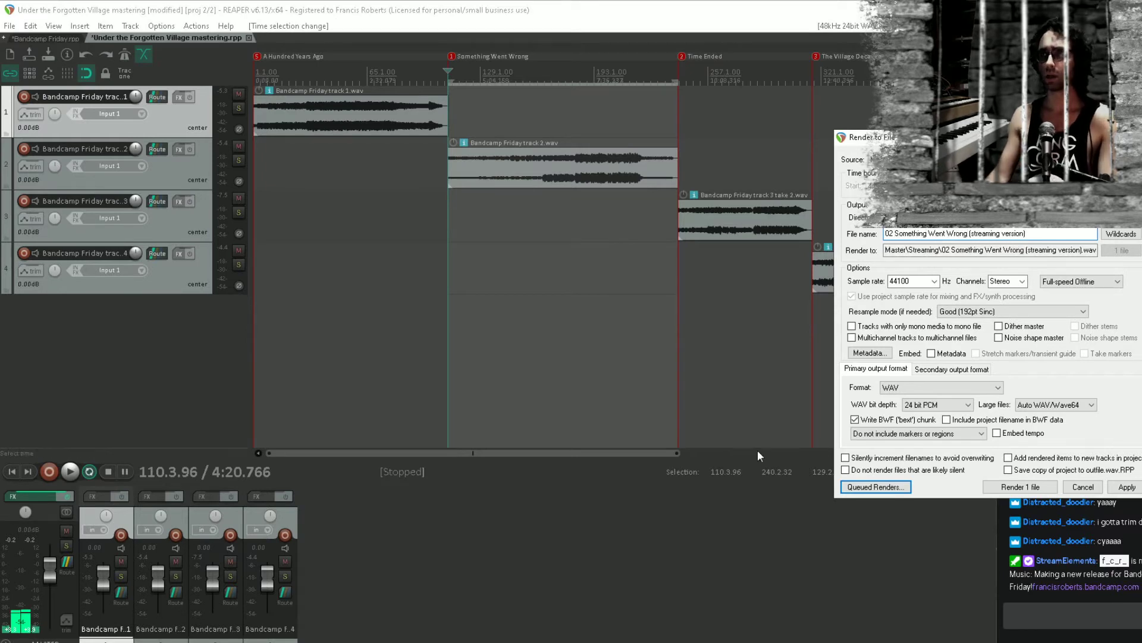
pyautogui.click(884, 492)
pyautogui.click(933, 505)
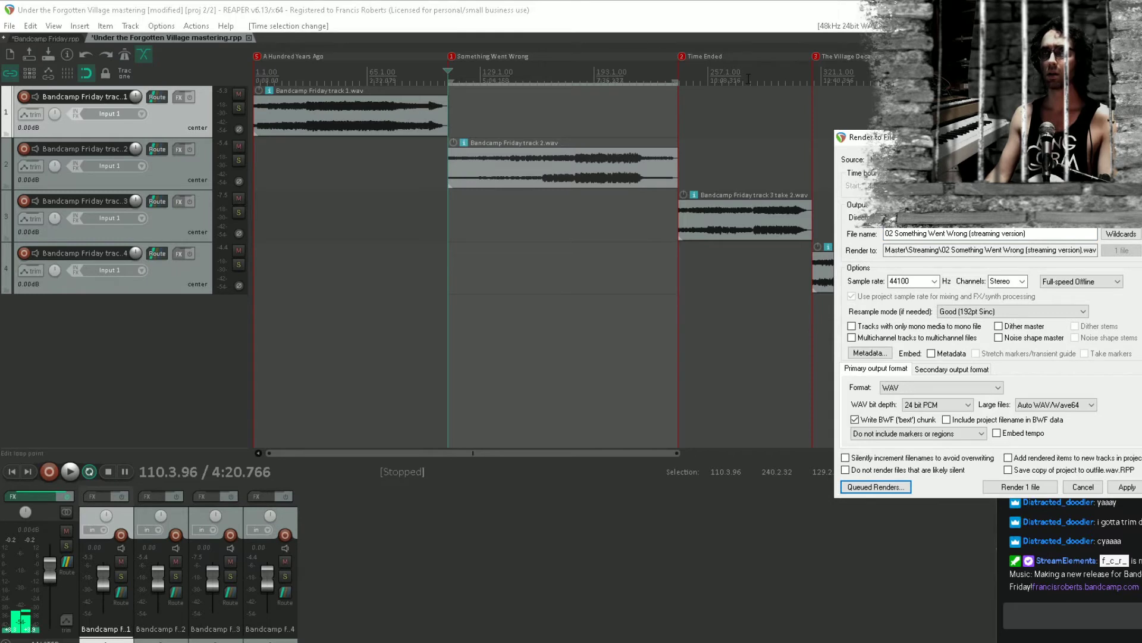
# Select the time range of Time Ended and queue its render as "03 Time Ended (streaming version)"
pyautogui.doubleClick(747, 75)
pyautogui.moveTo(968, 233); pyautogui.dragTo(816, 235)
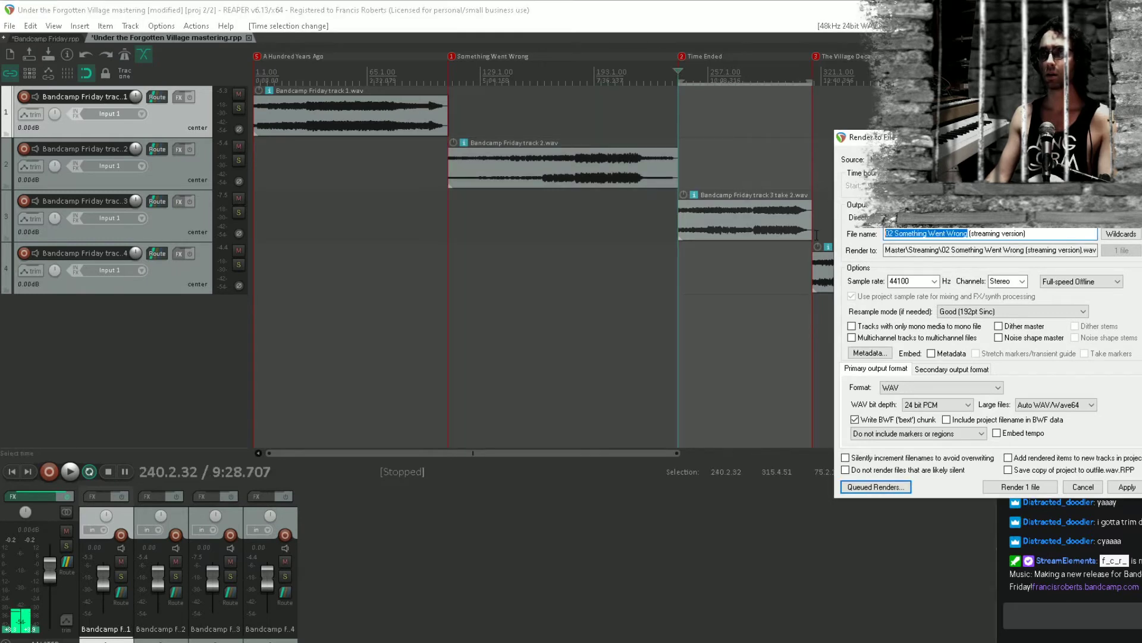
pyautogui.write('03 Time Ende')
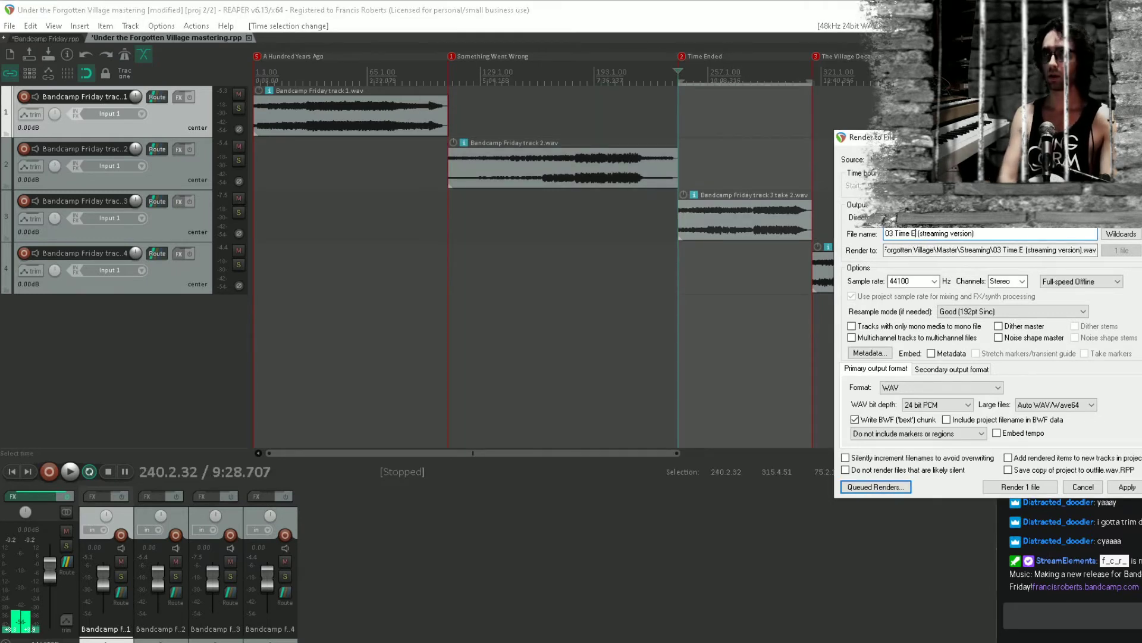
pyautogui.write('d')
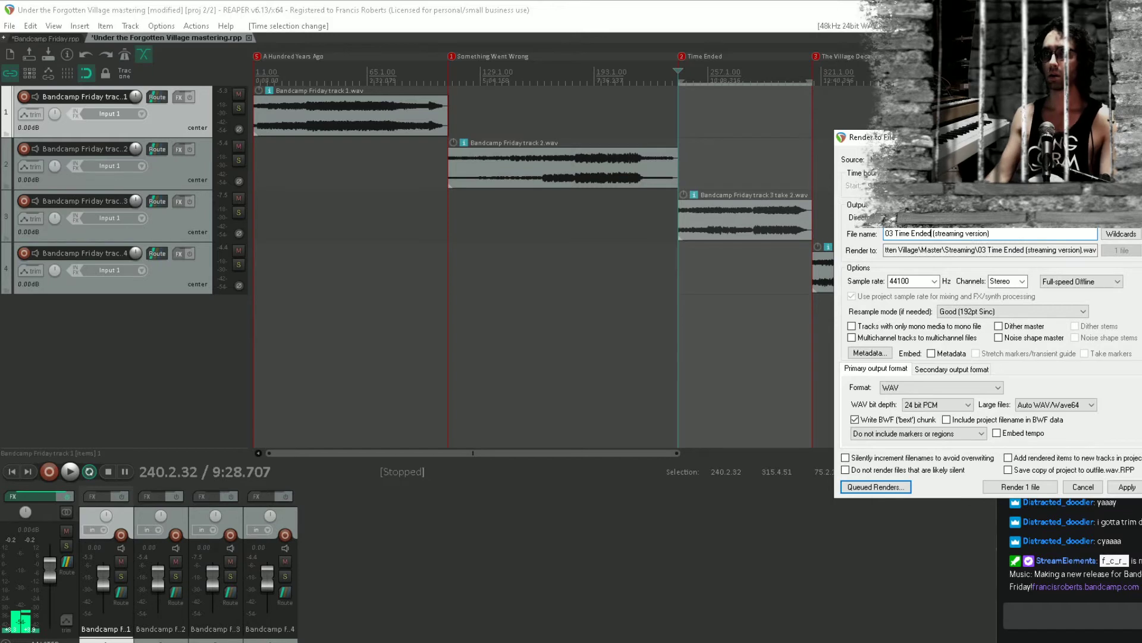
pyautogui.click(876, 487)
pyautogui.click(921, 506)
# Select the fourth song's time range and queue its render as "04 The Village Decayed (streaming version)"
pyautogui.doubleClick(859, 82)
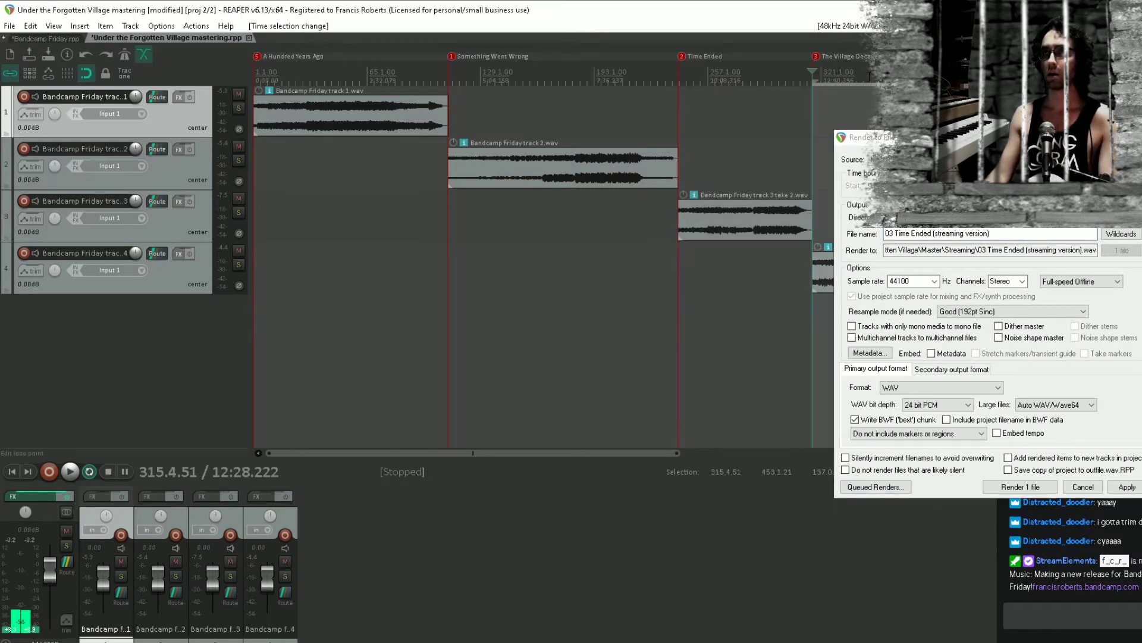
pyautogui.moveTo(933, 234); pyautogui.dragTo(885, 234)
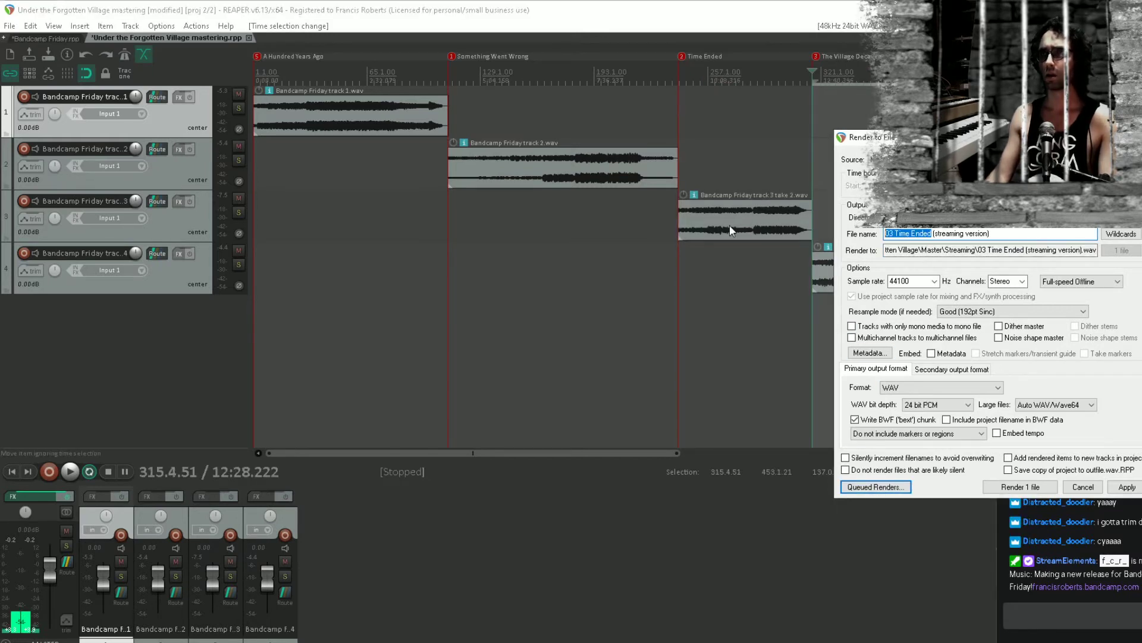
pyautogui.press('BackSpace')
pyautogui.write('04 The Village Decayed')
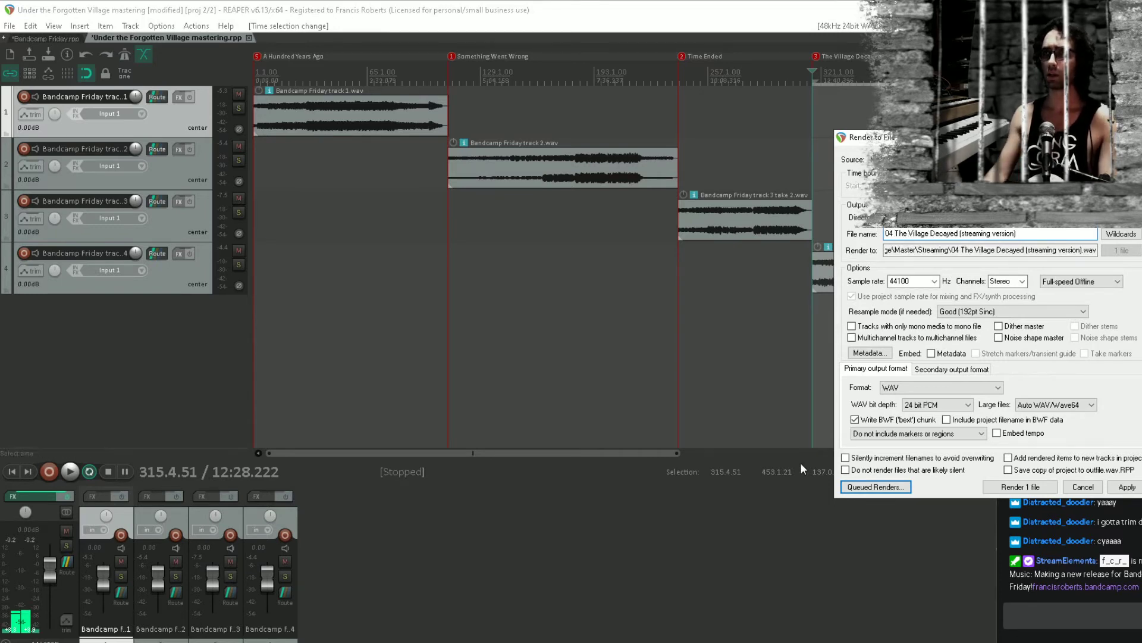
pyautogui.click(875, 487)
pyautogui.click(973, 506)
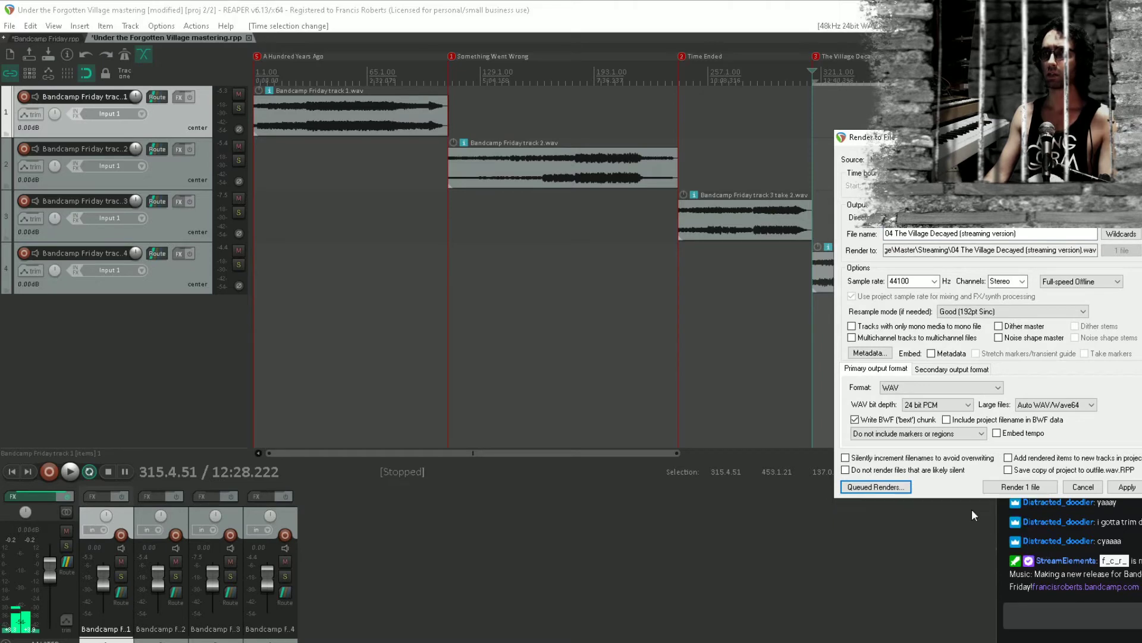
# Set the render output directory to the Bandcamp folder inside Under the Forgotten Village's Master folder
pyautogui.click(948, 217)
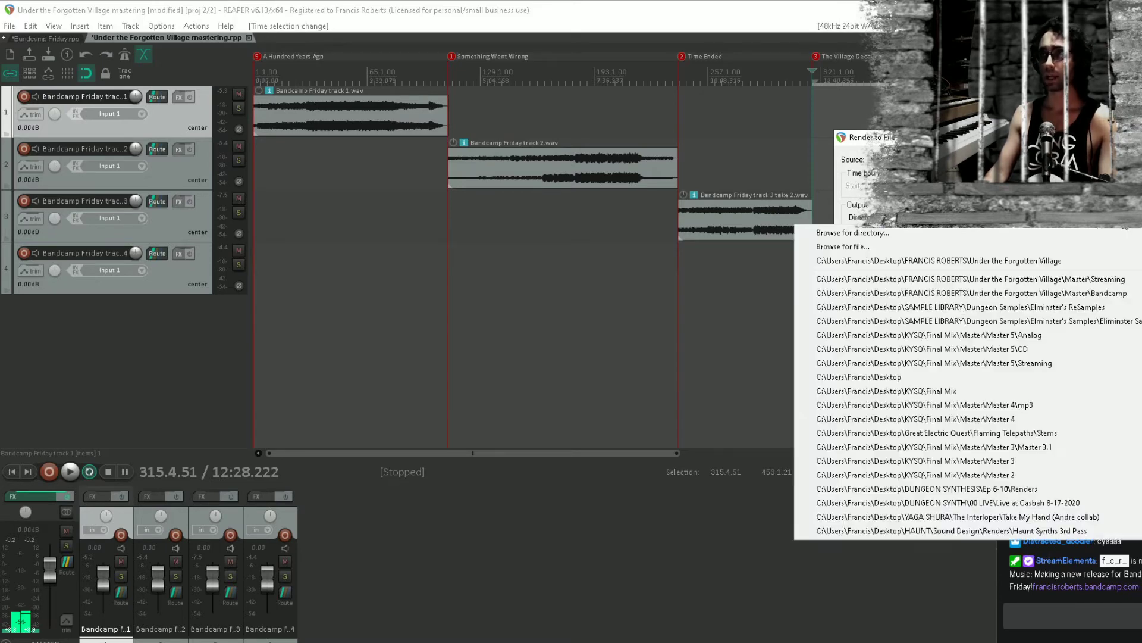
pyautogui.click(948, 235)
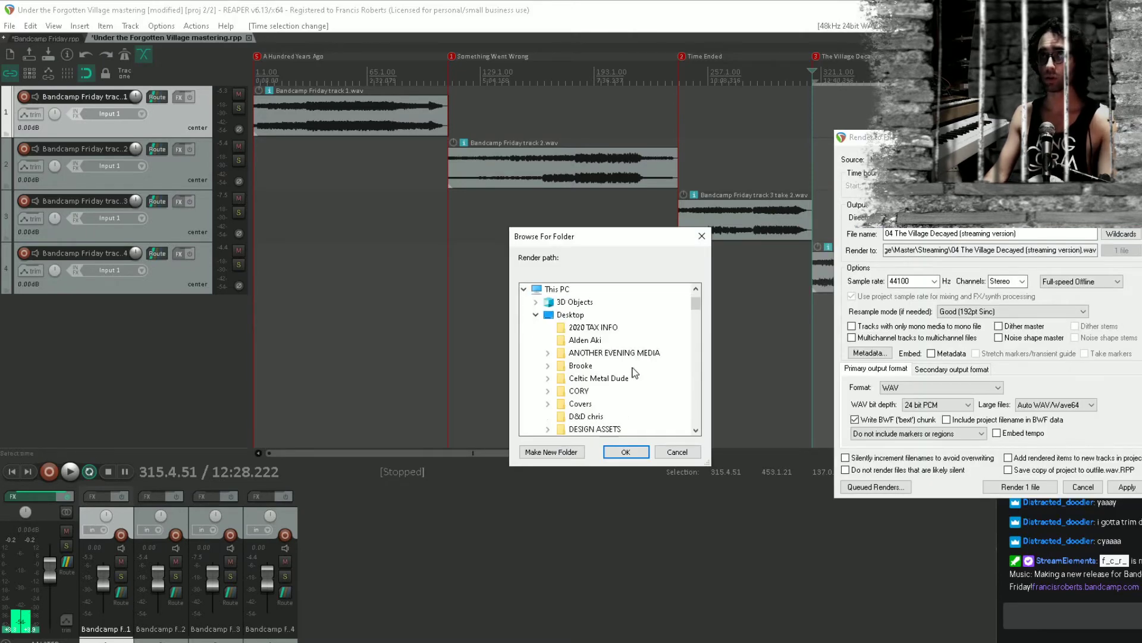
pyautogui.click(623, 340)
pyautogui.click(626, 452)
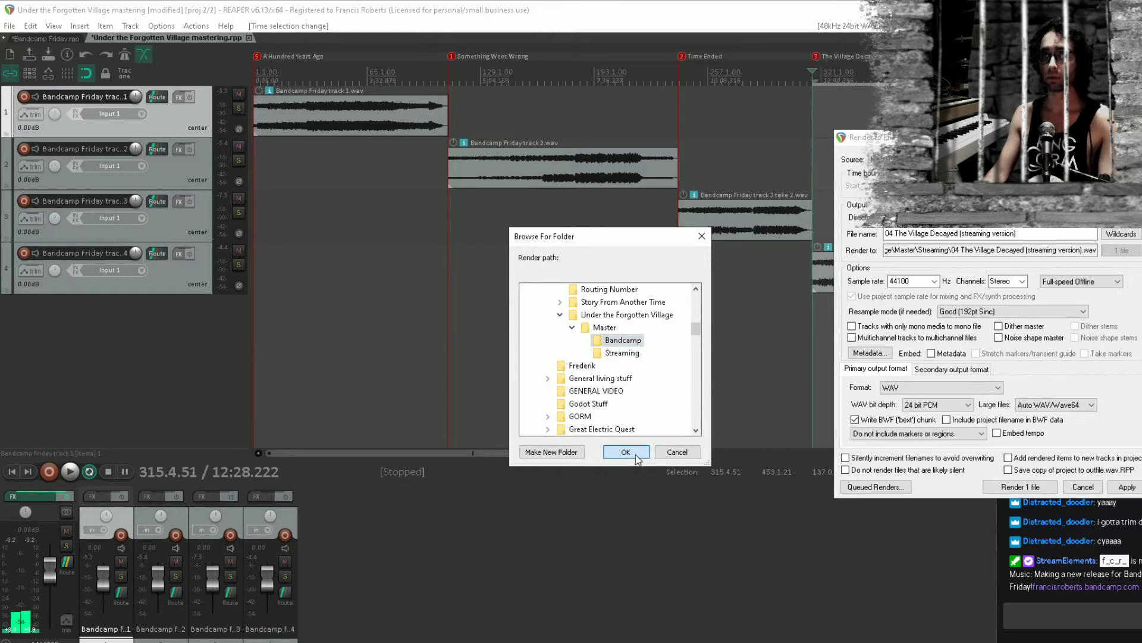
# Try enabling the Streaming Limiter and bypassing the Bandcamp Limiter in the master track's effects chain
pyautogui.click(34, 495)
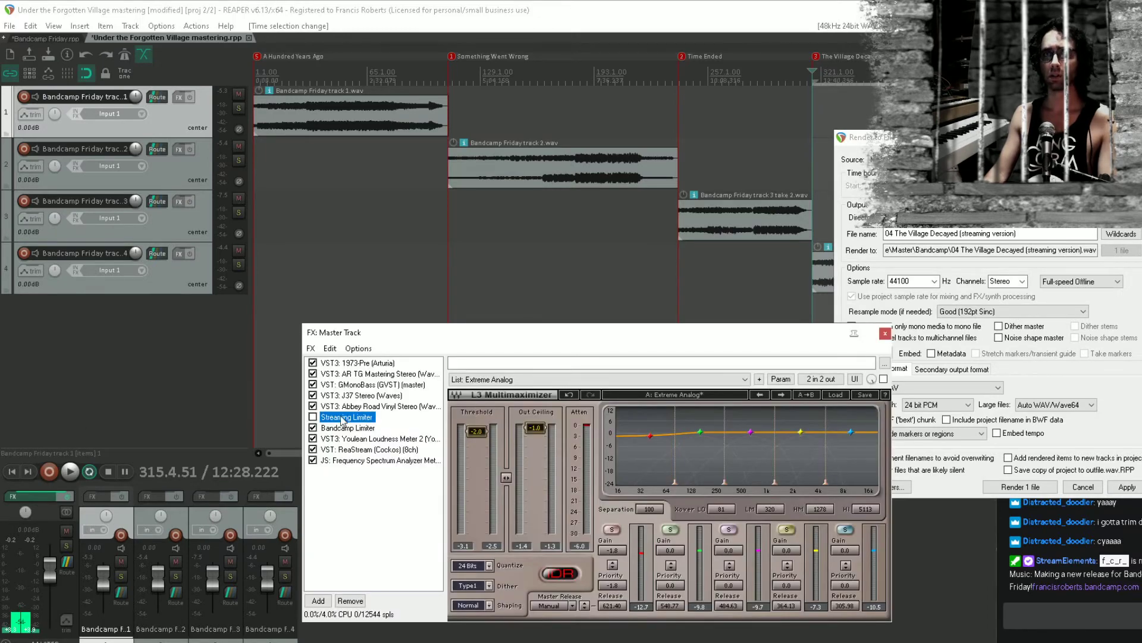
pyautogui.click(313, 417)
pyautogui.click(313, 427)
pyautogui.click(313, 428)
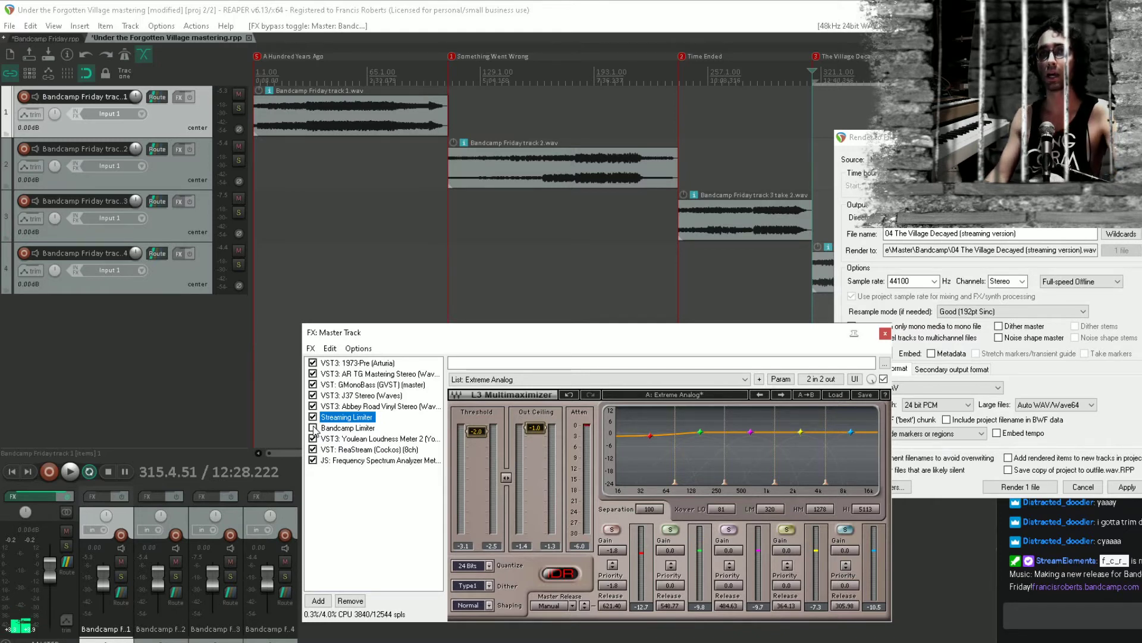
pyautogui.click(313, 417)
pyautogui.click(312, 428)
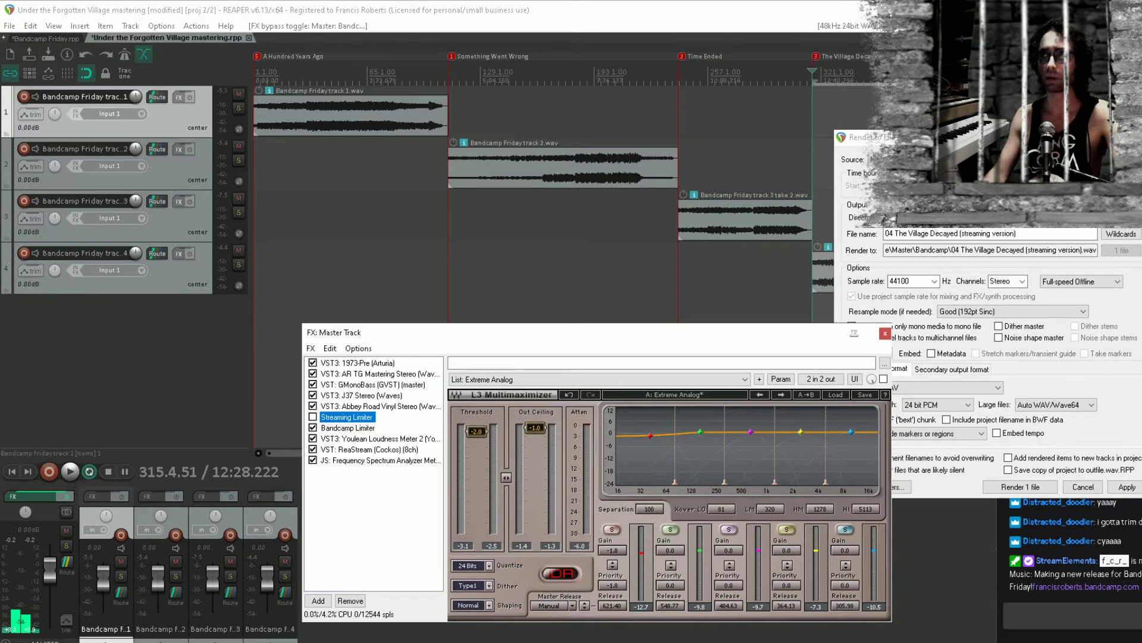
# Change the fourth song's render file name to "04 The Village Decayed (spotify version)"
pyautogui.click(1011, 137)
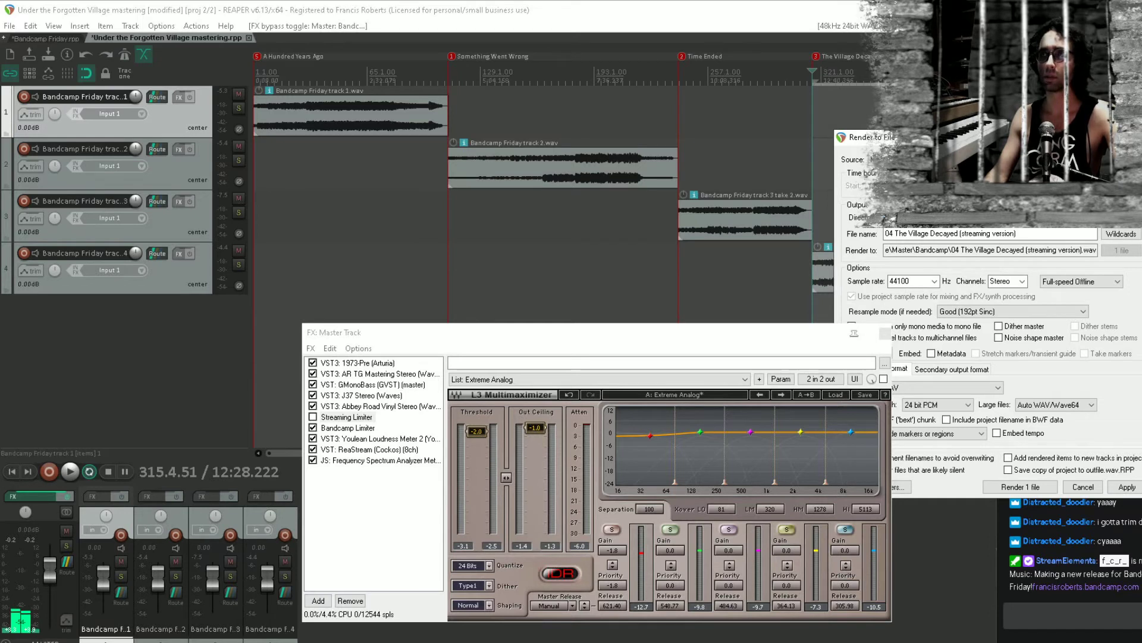
pyautogui.click(1036, 231)
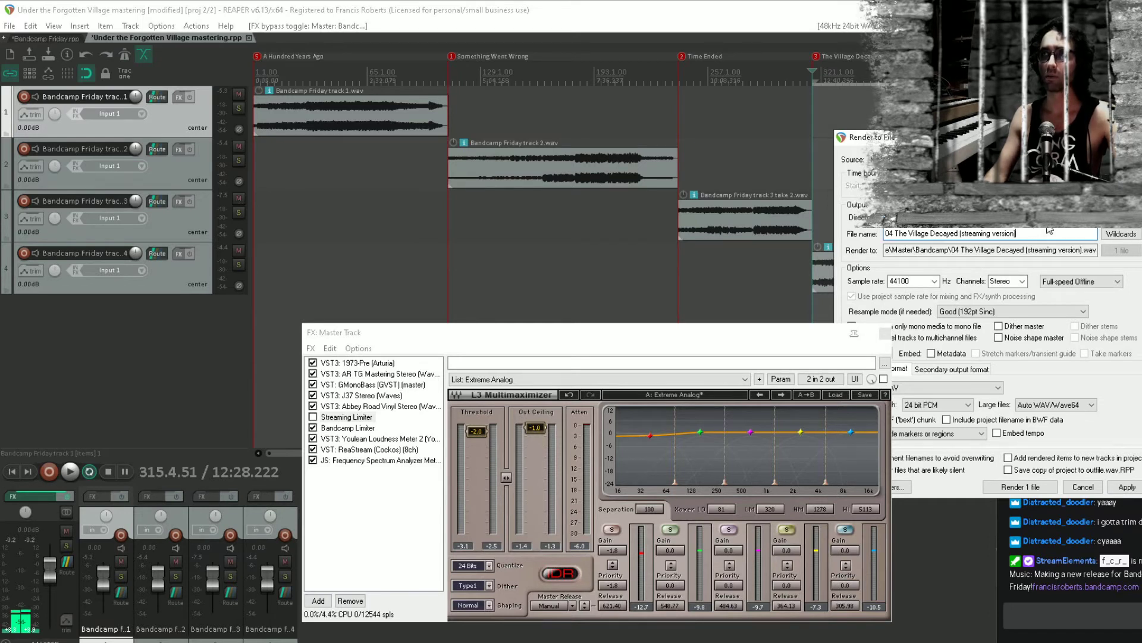
pyautogui.doubleClick(984, 234)
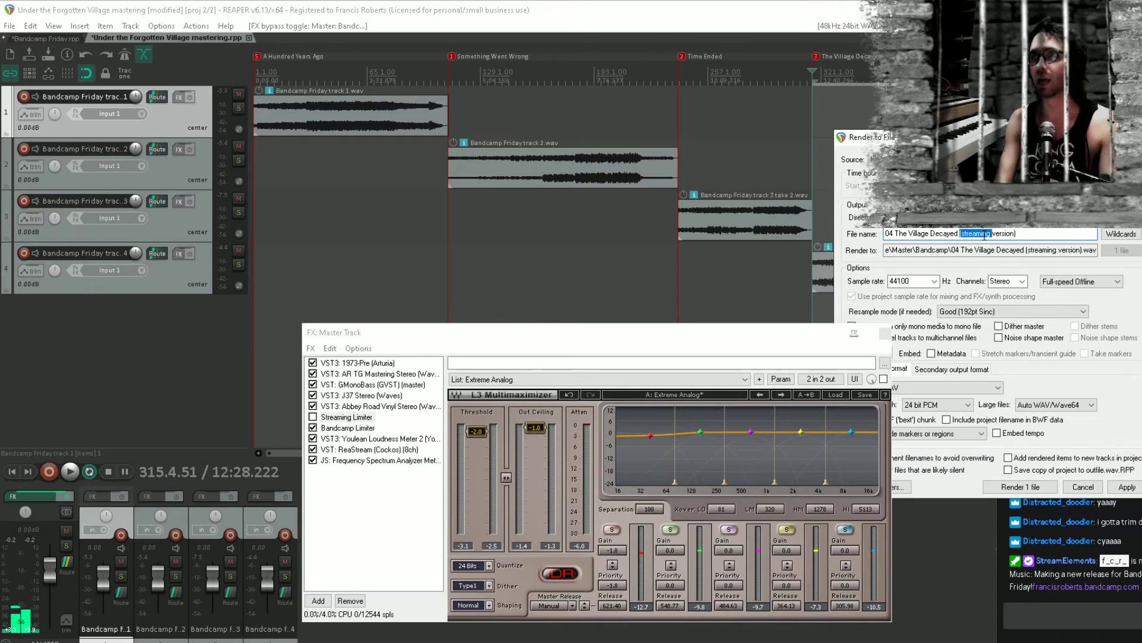
pyautogui.write('(spotify')
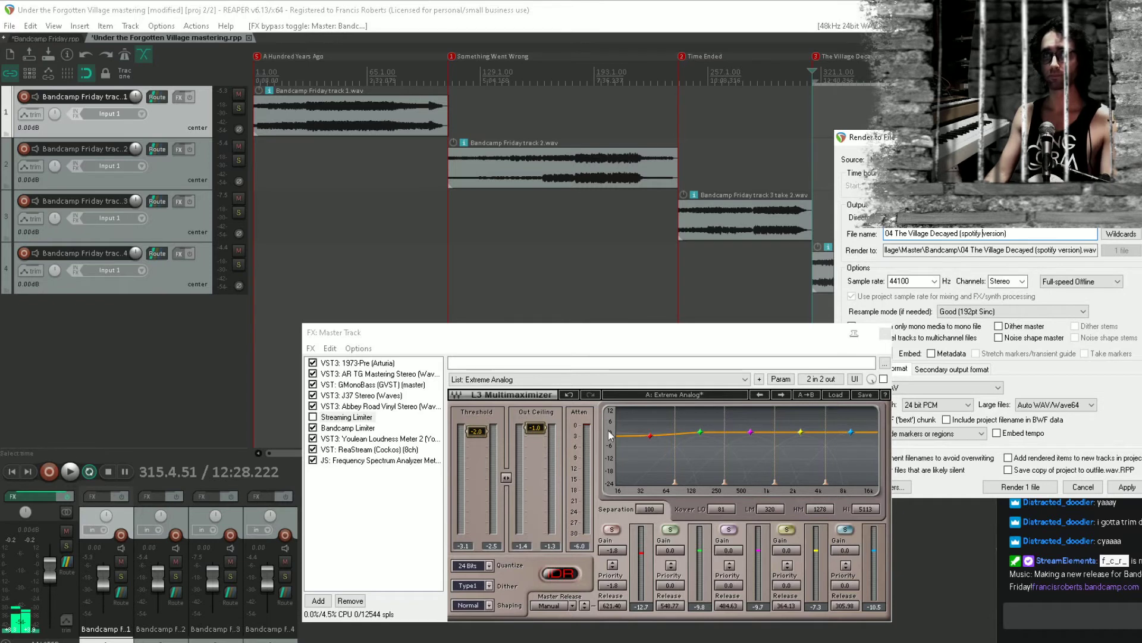
# Bypass the master Bandcamp Limiter, enable the Streaming Limiter instead, and add the fourth song's Spotify render to the queue
pyautogui.click(314, 428)
pyautogui.click(315, 417)
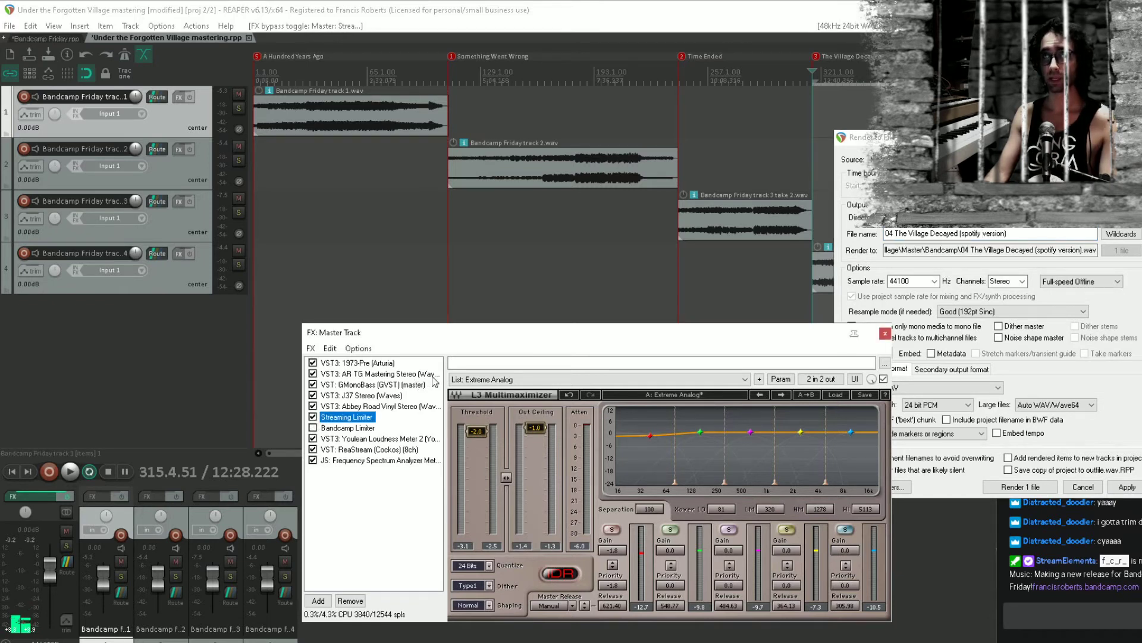
pyautogui.click(885, 333)
pyautogui.click(871, 487)
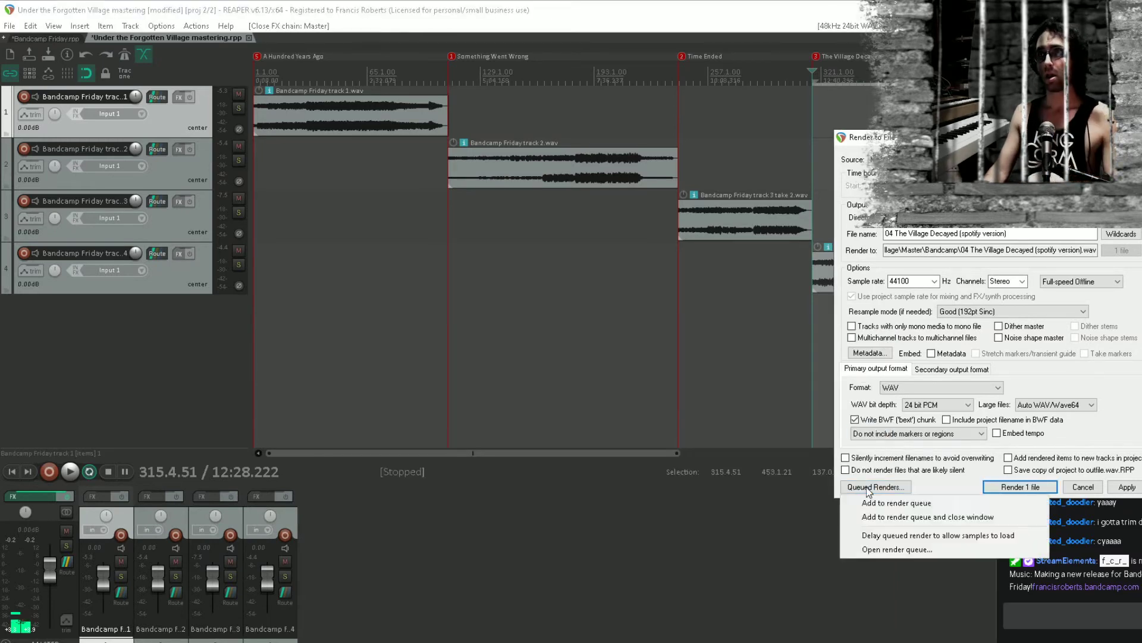
pyautogui.click(886, 503)
# Select the third song's time range and replace the song title in the render file name with "03", keeping "(spotify version)"
pyautogui.doubleClick(712, 70)
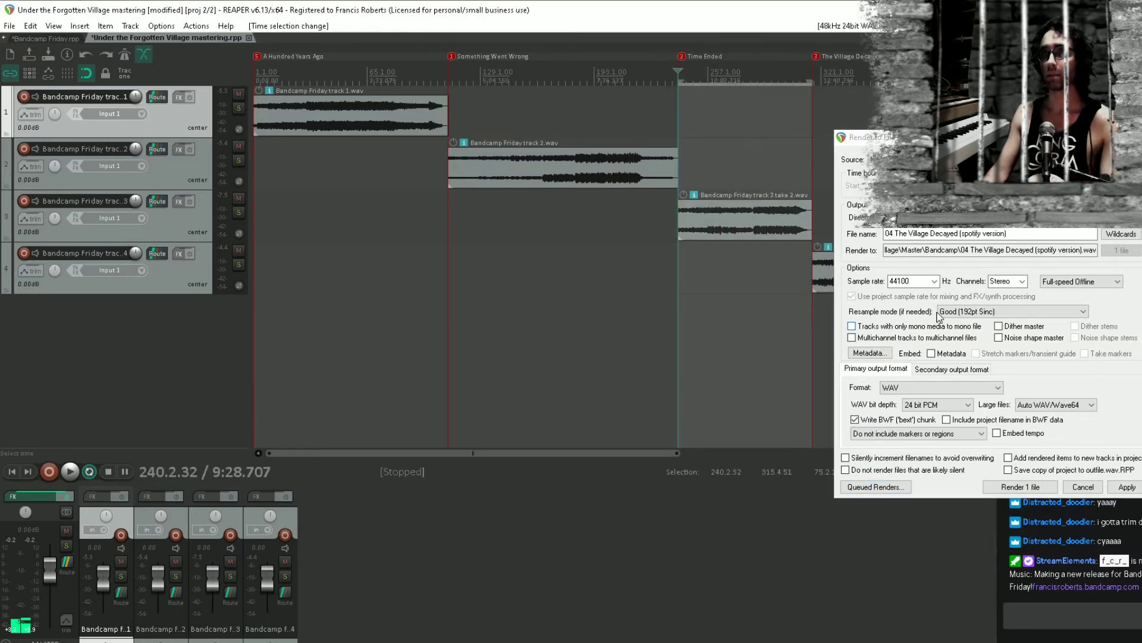
pyautogui.moveTo(961, 233); pyautogui.dragTo(884, 233)
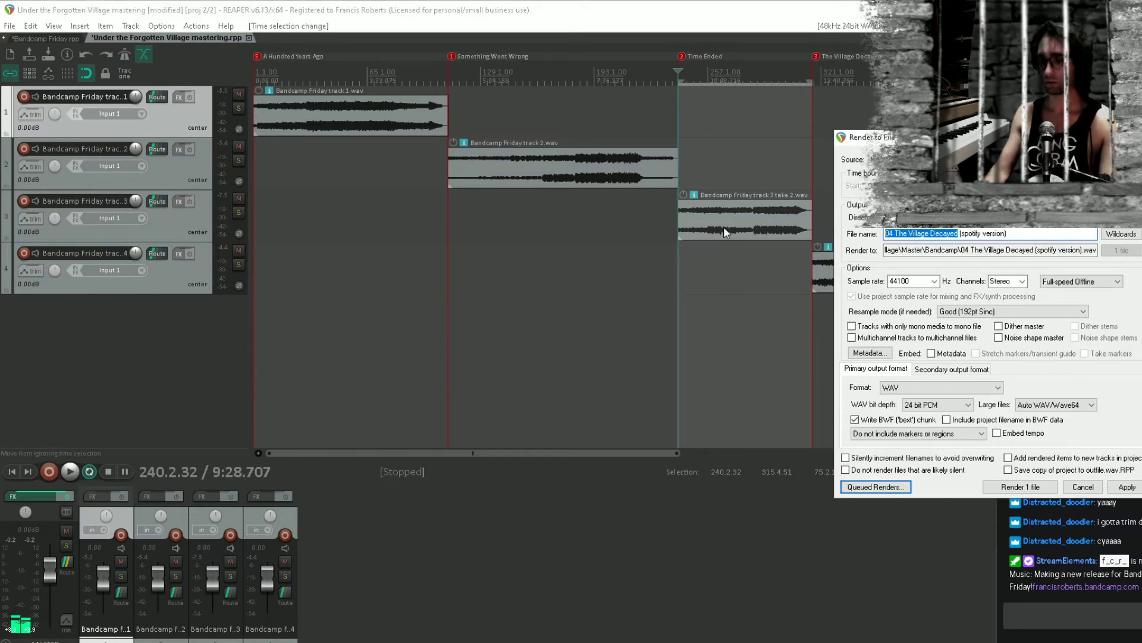
pyautogui.press('BackSpace')
pyautogui.write('03')
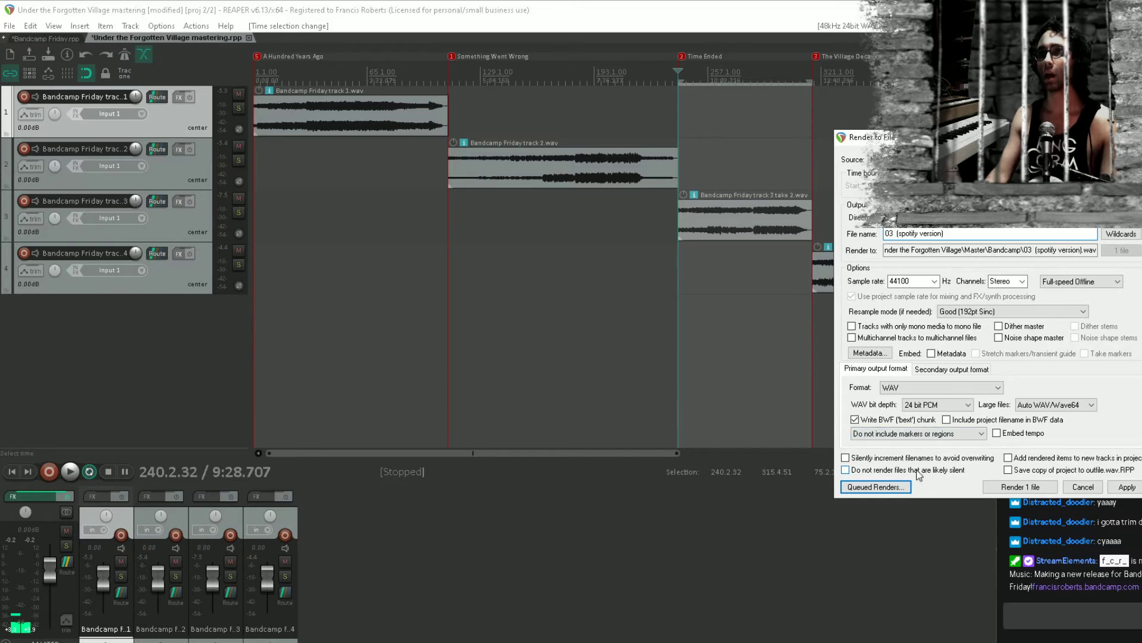
# Clear the render queue by removing every queued render, and close the queue
pyautogui.click(905, 485)
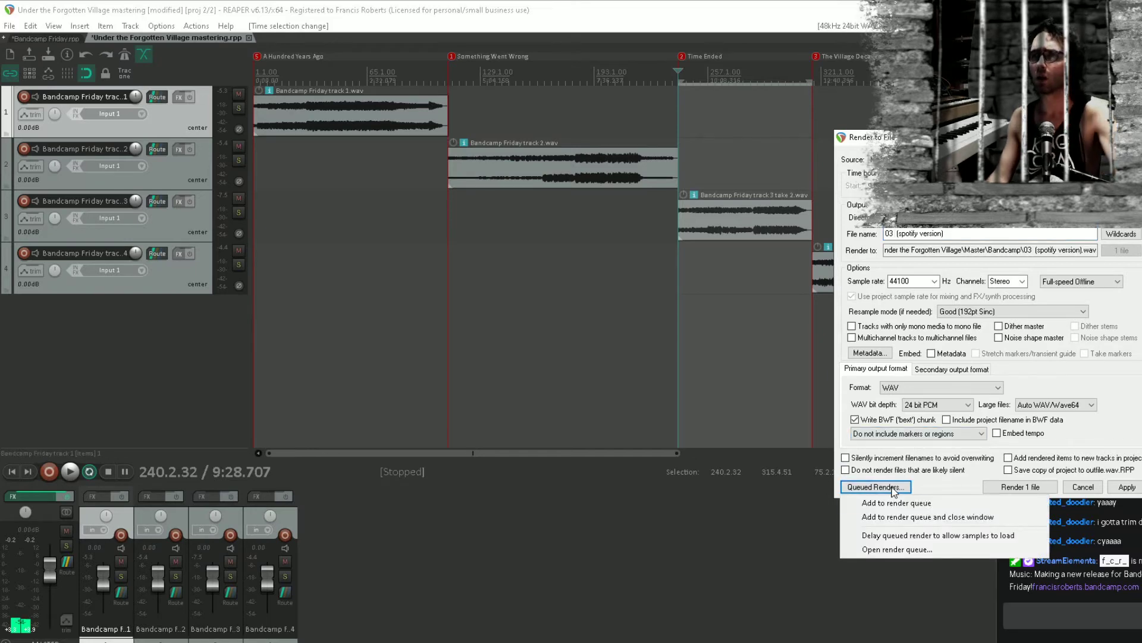
pyautogui.click(901, 550)
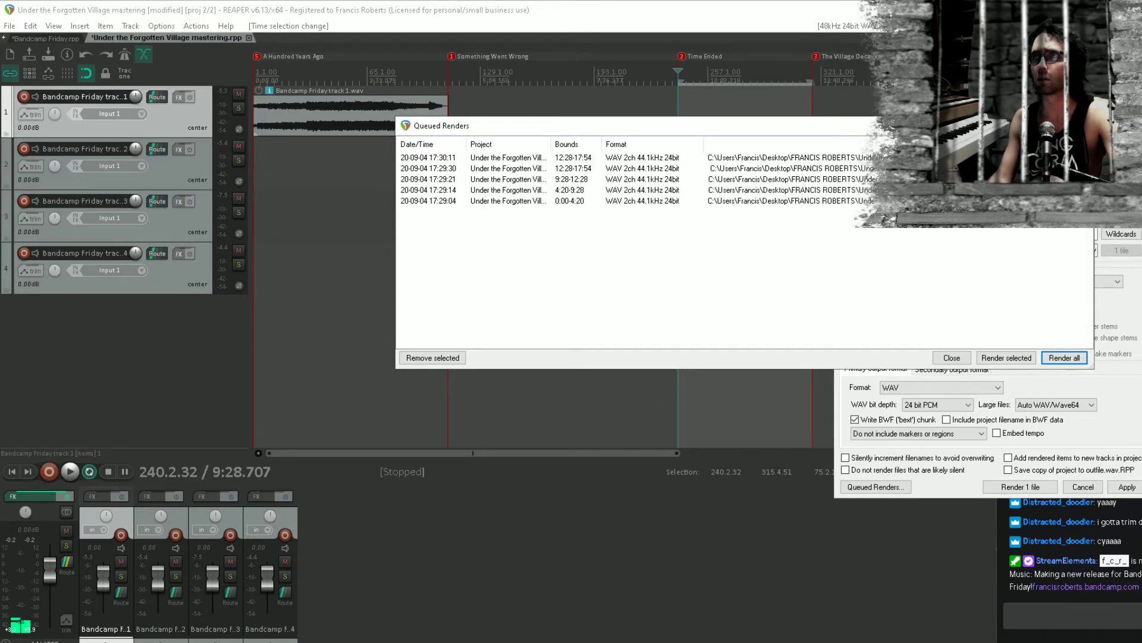
pyautogui.moveTo(1095, 285); pyautogui.dragTo(1141, 286)
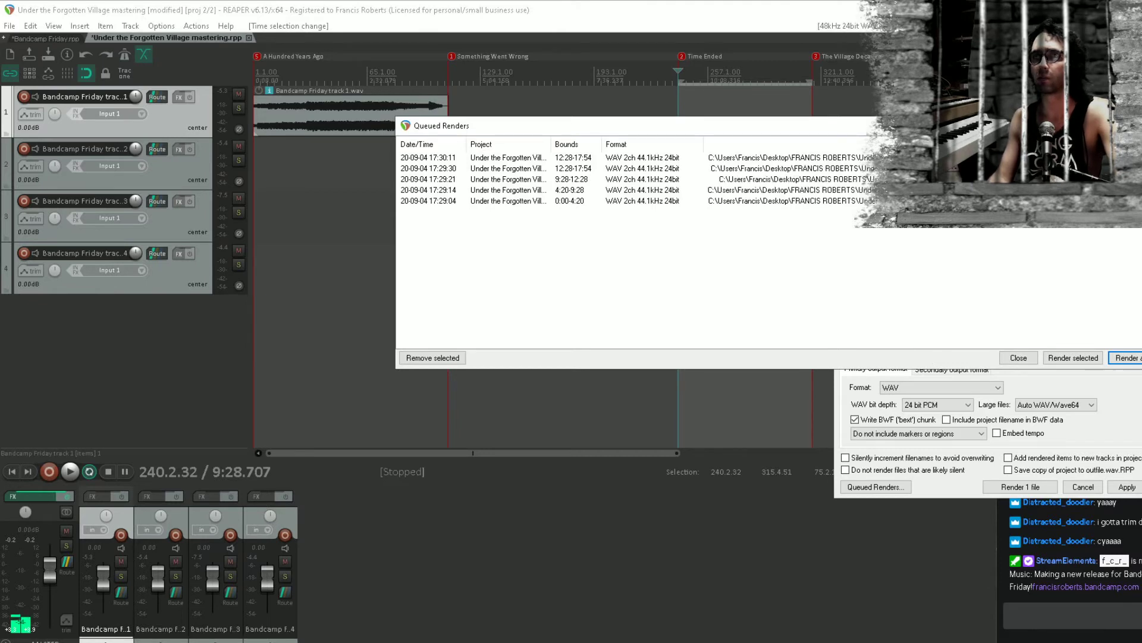
pyautogui.click(642, 157)
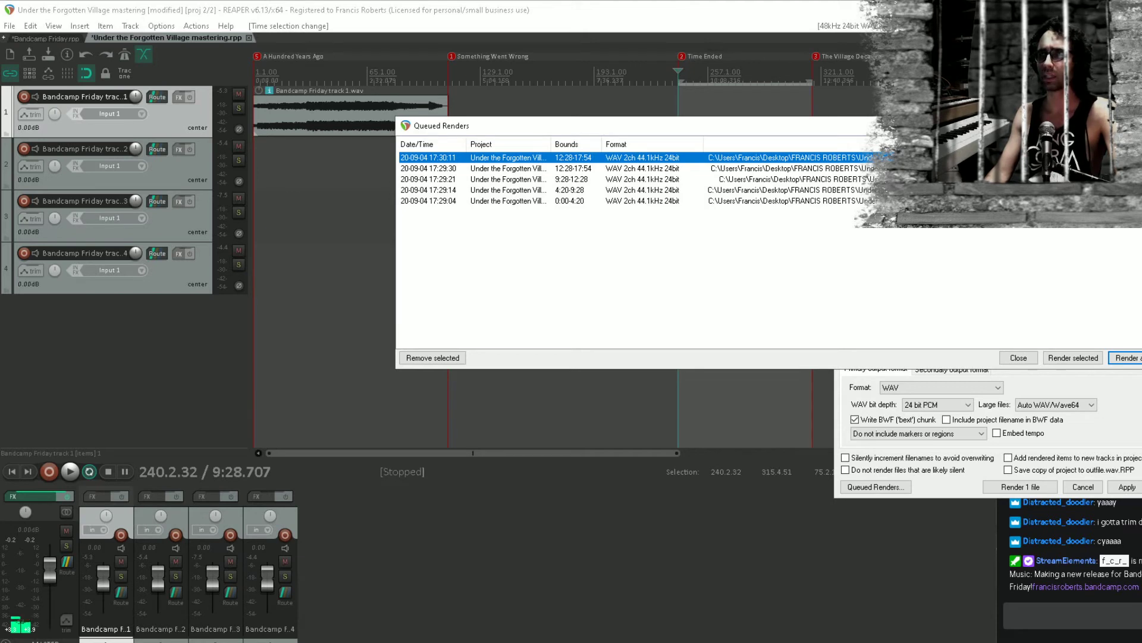
pyautogui.click(431, 358)
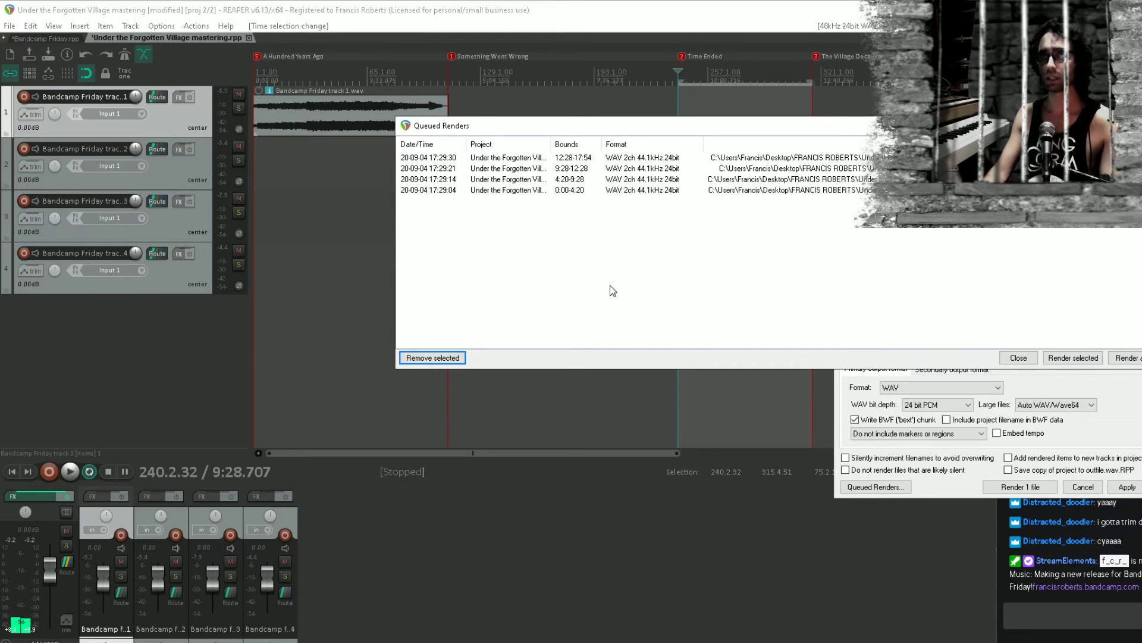
pyautogui.click(503, 190)
pyautogui.keyDown('shift'); pyautogui.click(503, 158); pyautogui.keyUp('shift')
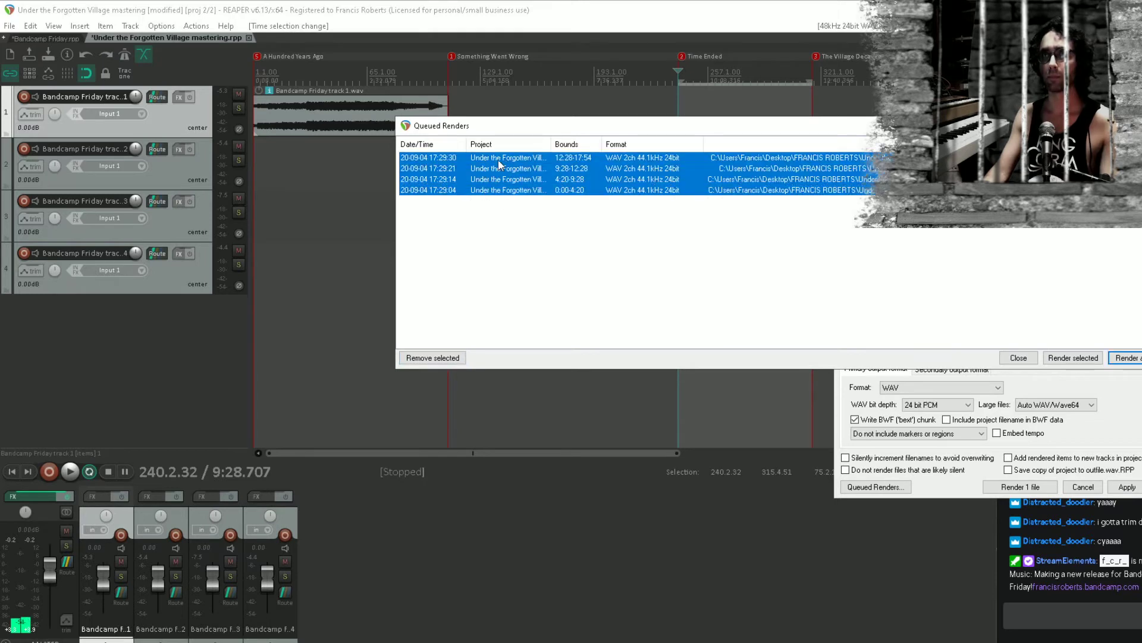
pyautogui.click(433, 357)
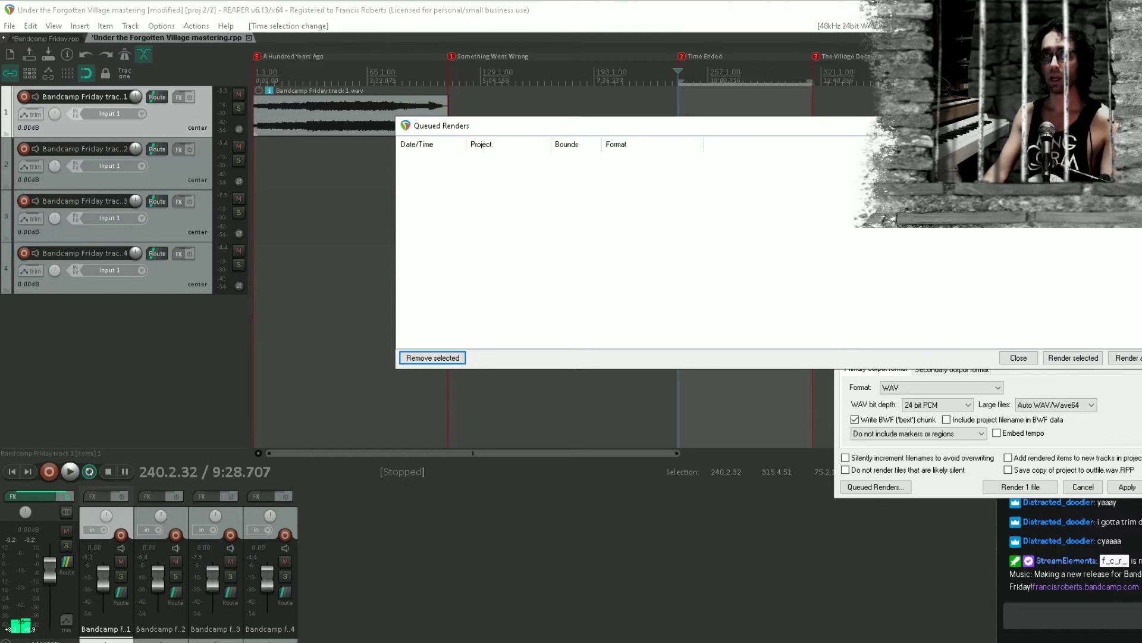
pyautogui.click(1139, 125)
# Select the first song's time range, and bypass the Streaming Limiter and enable the Bandcamp Limiter in the master track's effects chain
pyautogui.doubleClick(318, 85)
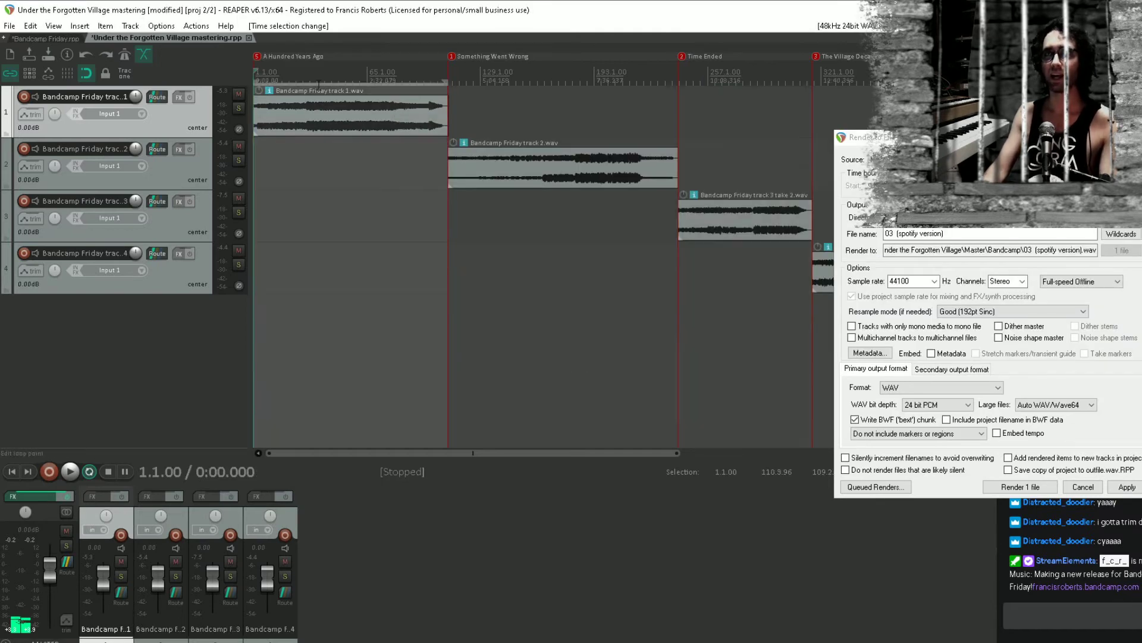
pyautogui.click(38, 494)
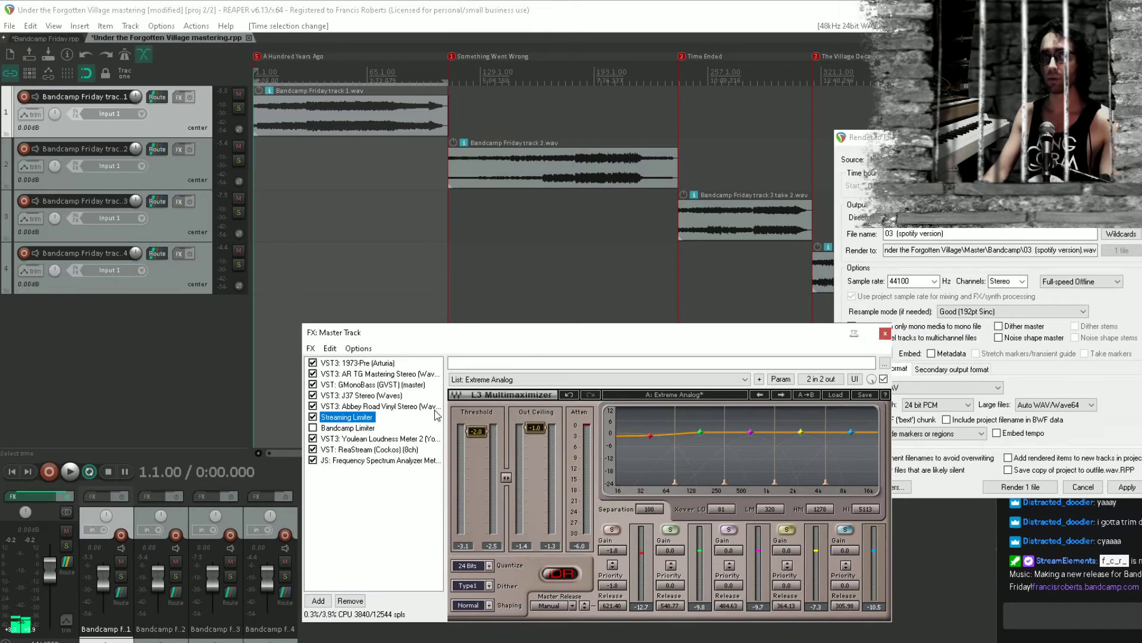
pyautogui.click(313, 417)
pyautogui.click(312, 428)
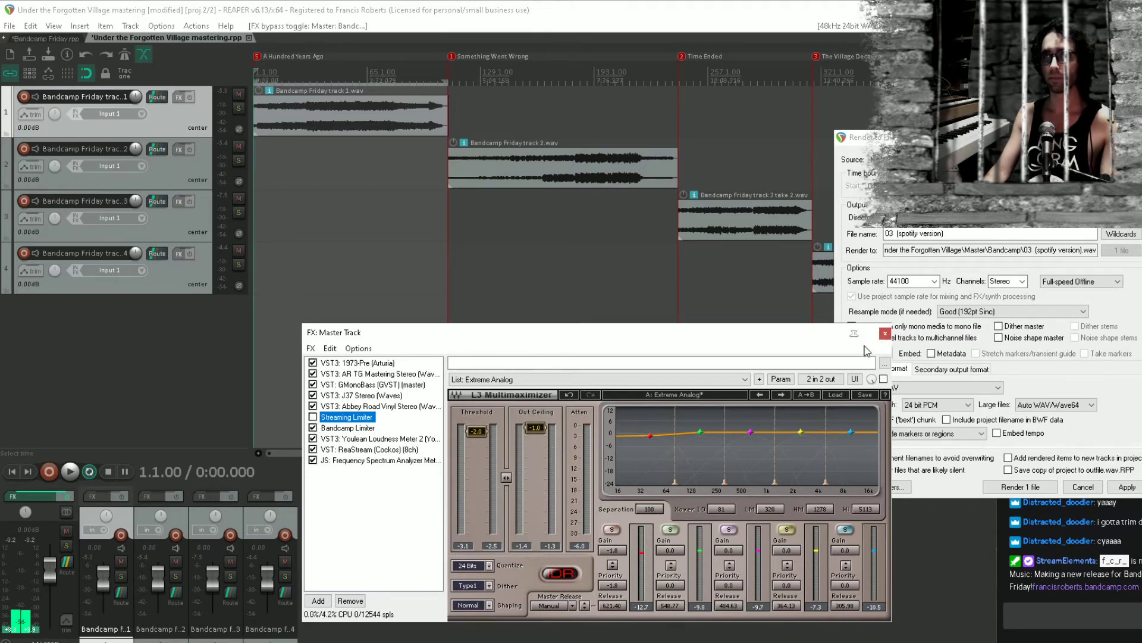
pyautogui.click(885, 335)
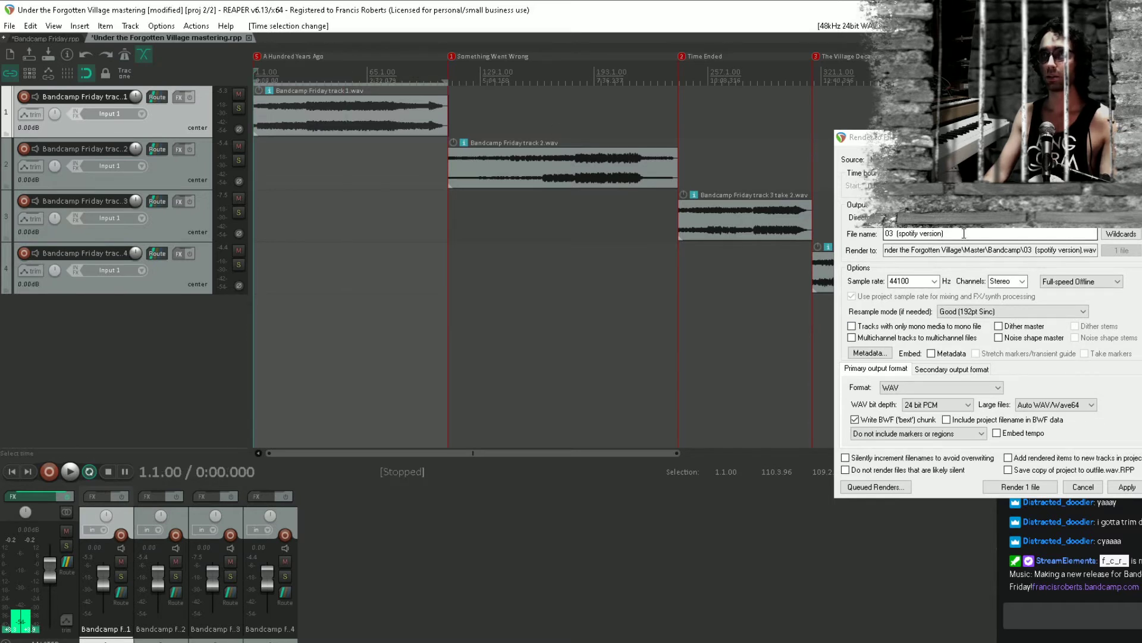
# Set the first song's render file name to "01 A Hundred Years Ago" and add it to the render queue
pyautogui.moveTo(963, 234); pyautogui.dragTo(726, 223)
pyautogui.write('01 A')
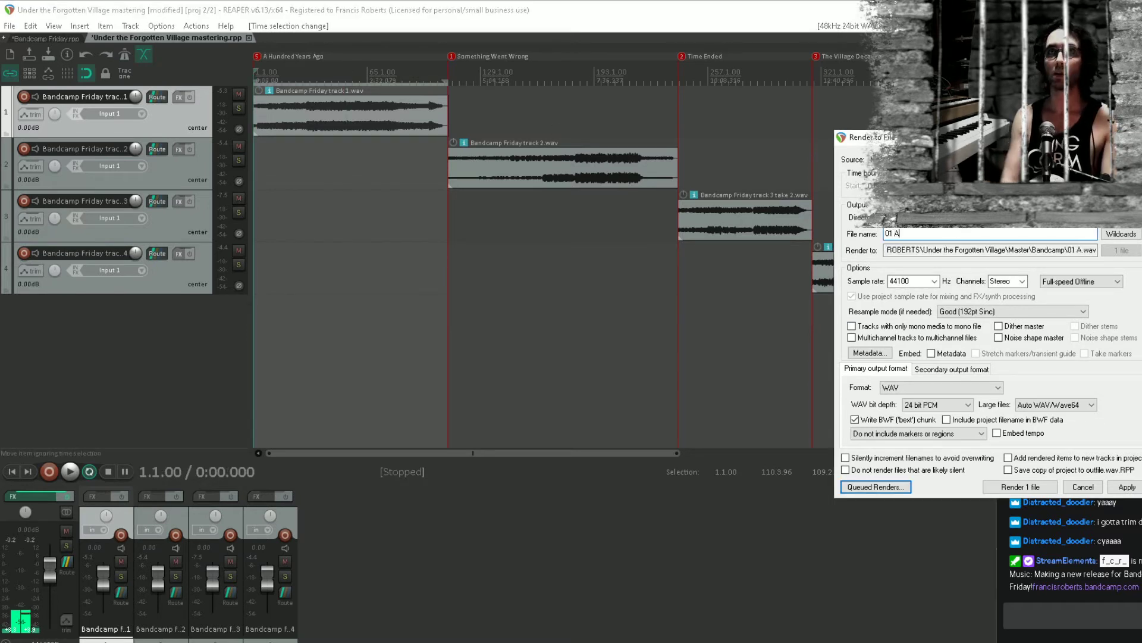
pyautogui.write(' Hundred Years Ago')
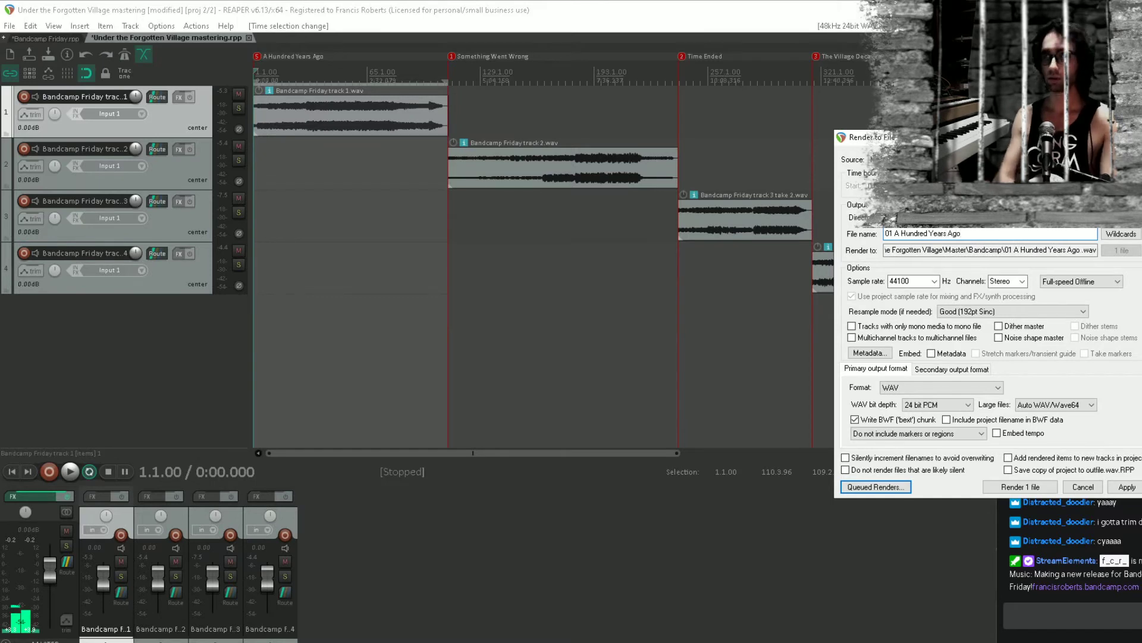
pyautogui.press('BackSpace')
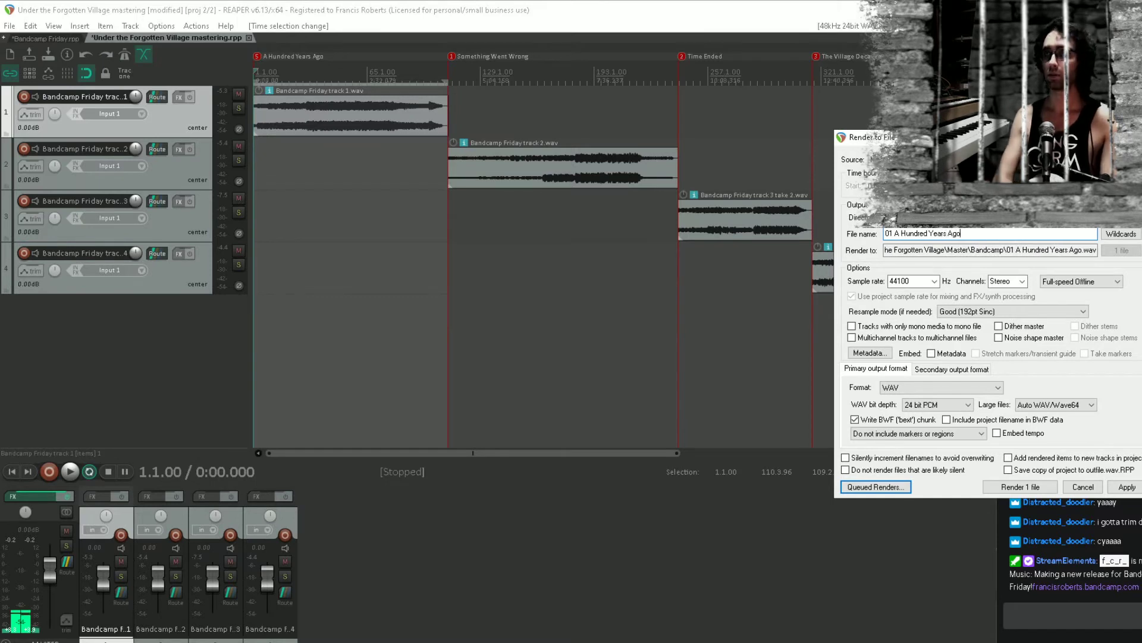
pyautogui.click(887, 491)
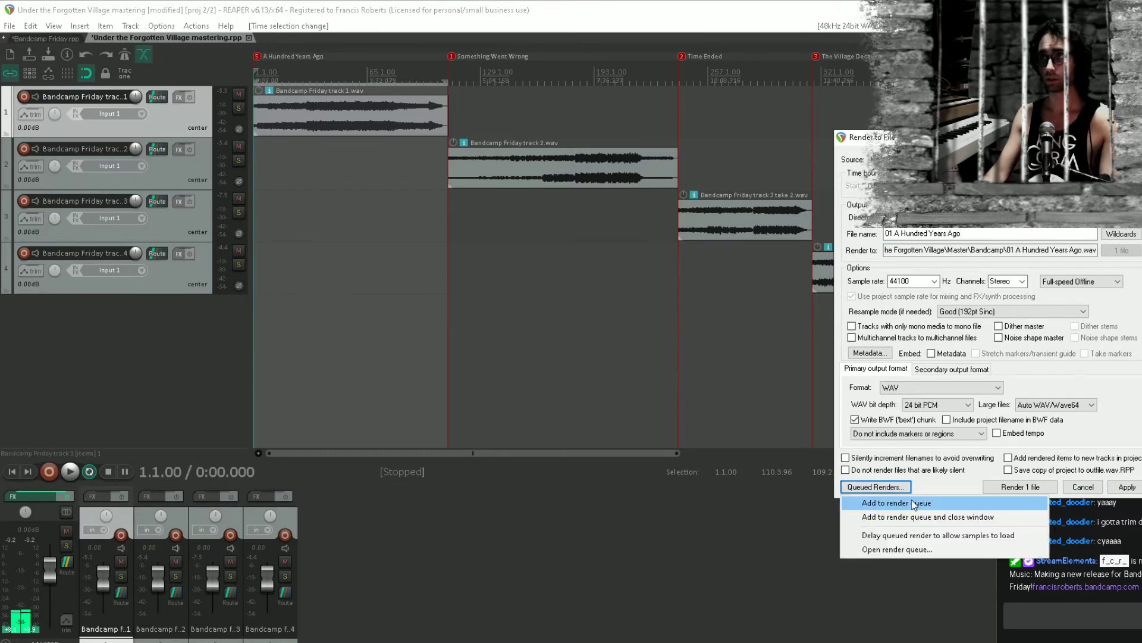
pyautogui.click(912, 502)
# Select the second song's time range, name its render "02 Something Went Wrong", and add it to the render queue
pyautogui.doubleClick(545, 64)
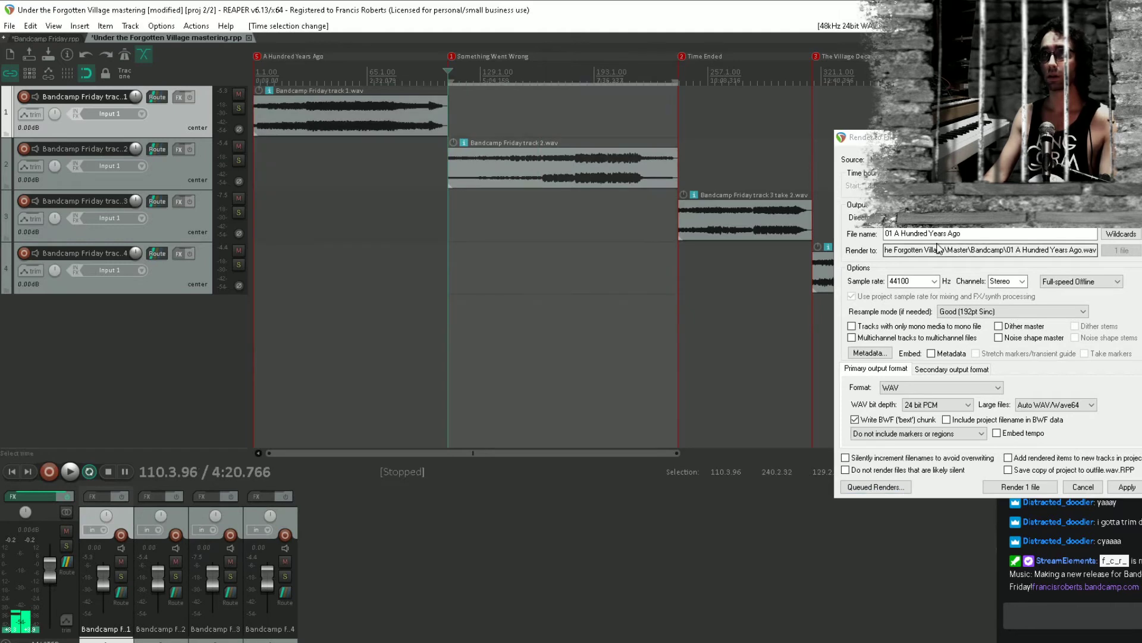
pyautogui.write('02')
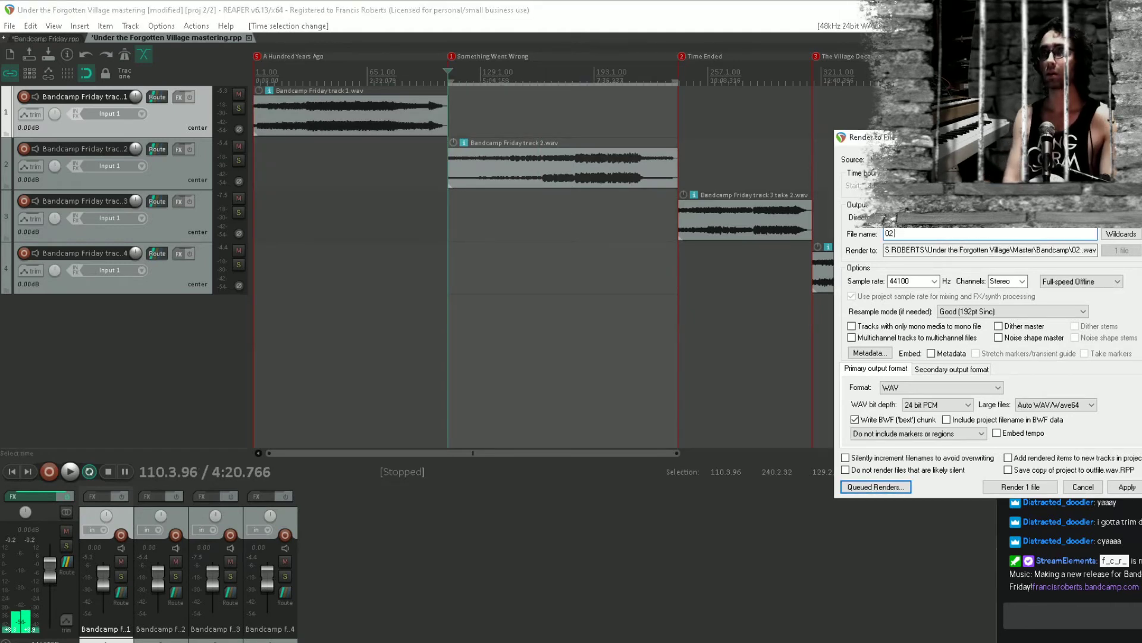
pyautogui.write(' Something W')
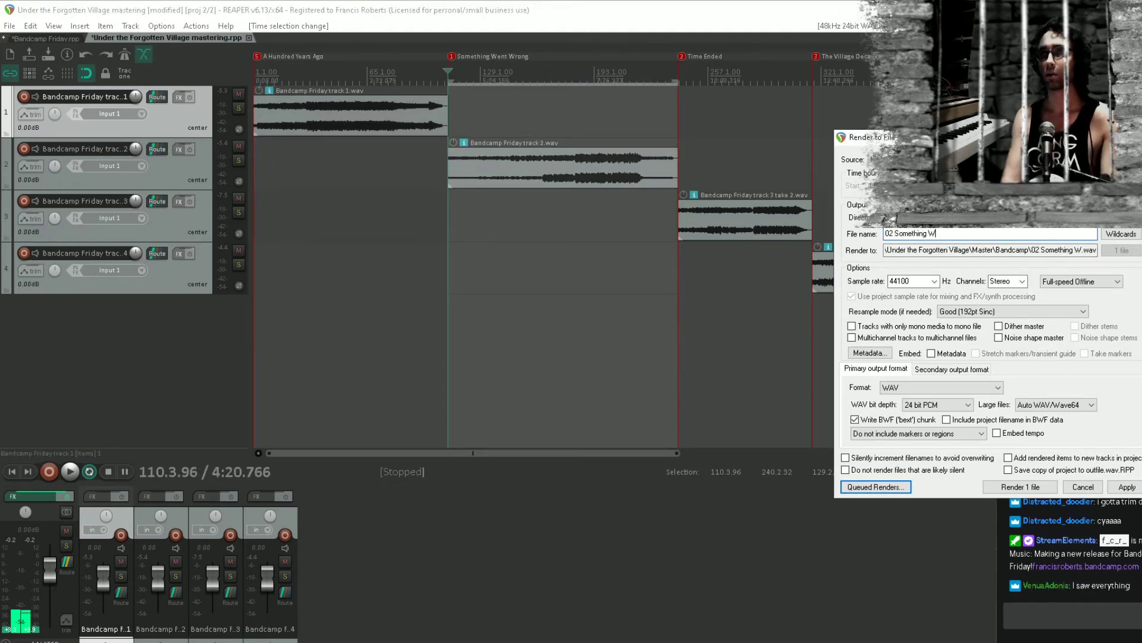
pyautogui.write('ent Wrong')
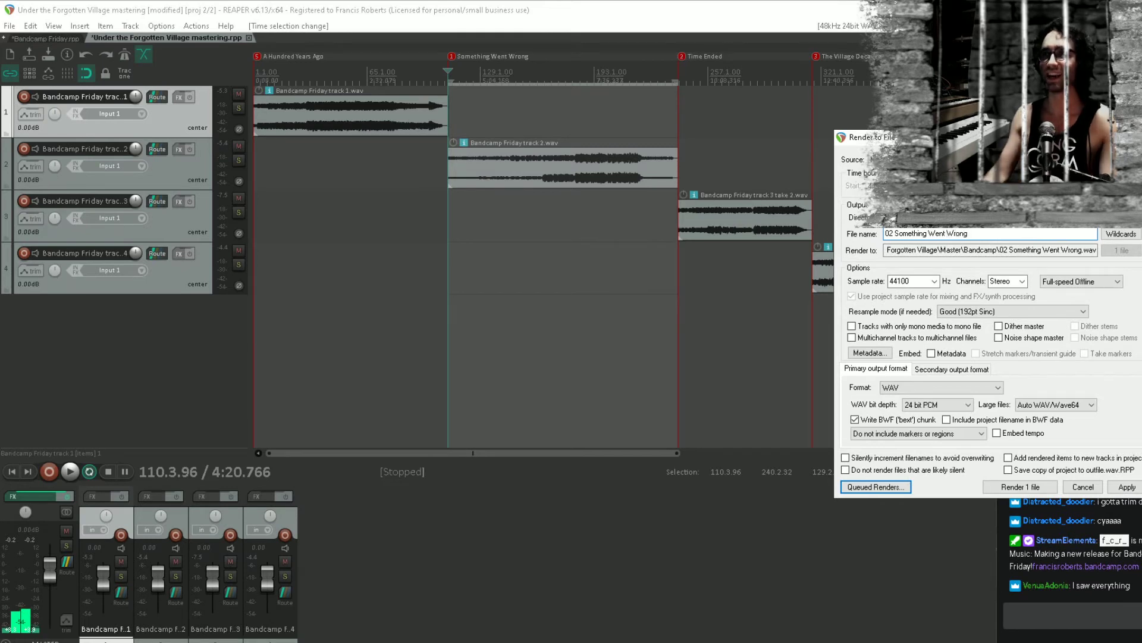
pyautogui.click(875, 487)
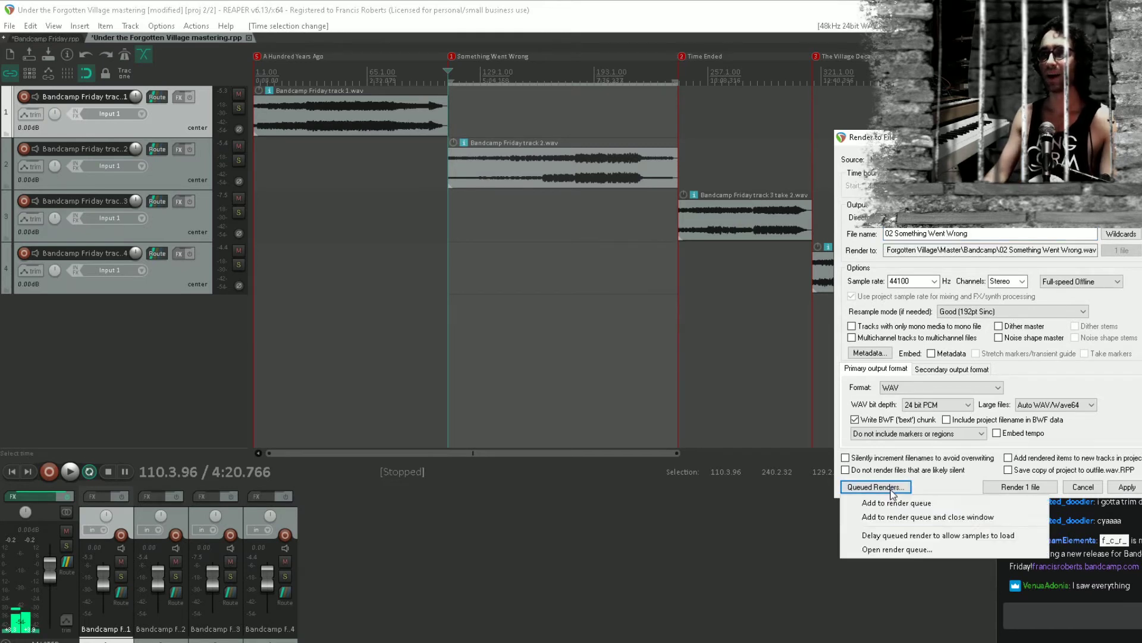
pyautogui.click(998, 505)
# Select the third song's time range, name its render "03 Time Ended", and add it to the render queue
pyautogui.doubleClick(724, 84)
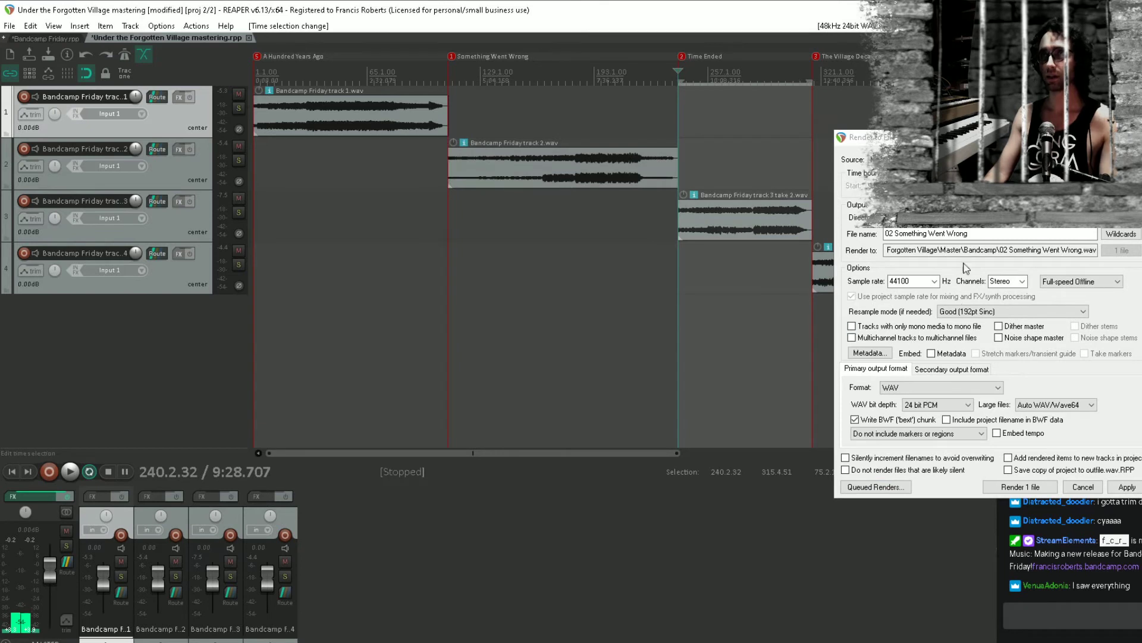
pyautogui.moveTo(985, 234); pyautogui.dragTo(685, 213)
pyautogui.write('03 Ti')
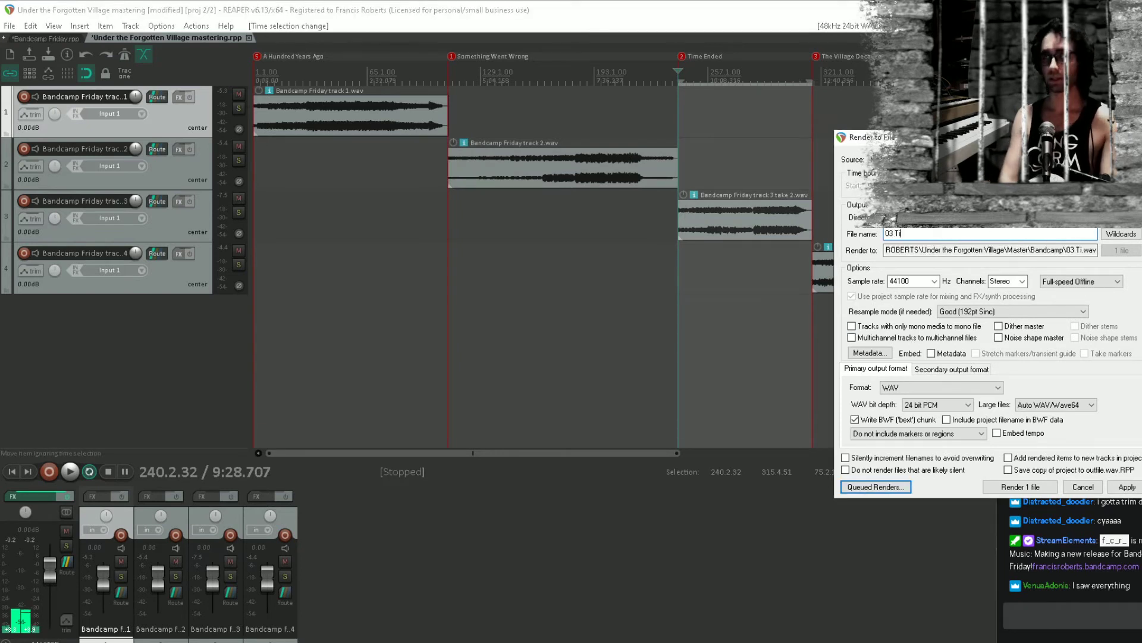
pyautogui.write('me Ended')
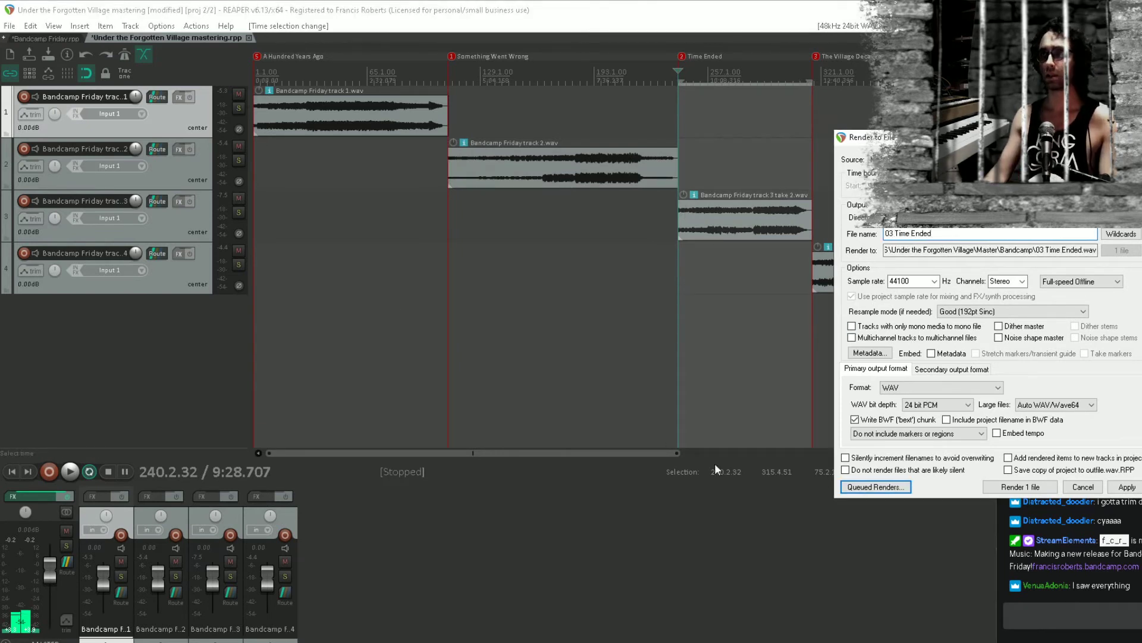
pyautogui.click(875, 486)
pyautogui.click(896, 499)
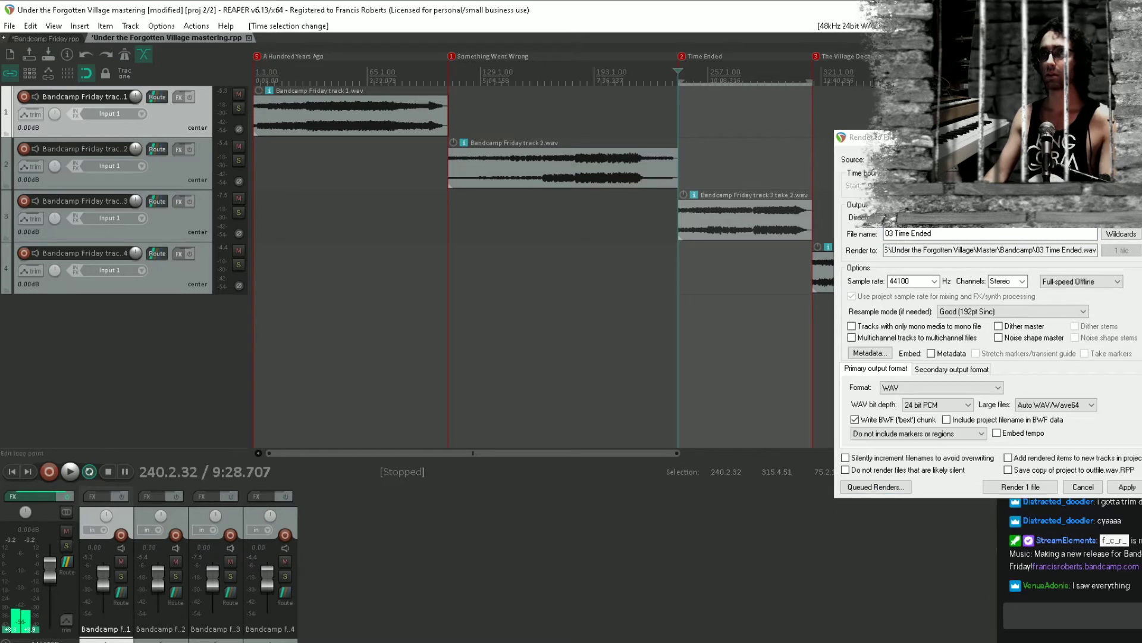
# Select the fourth song's time range, name its render "04 The Village Decayed", and add it to the render queue
pyautogui.doubleClick(892, 76)
pyautogui.moveTo(1037, 233); pyautogui.dragTo(691, 221)
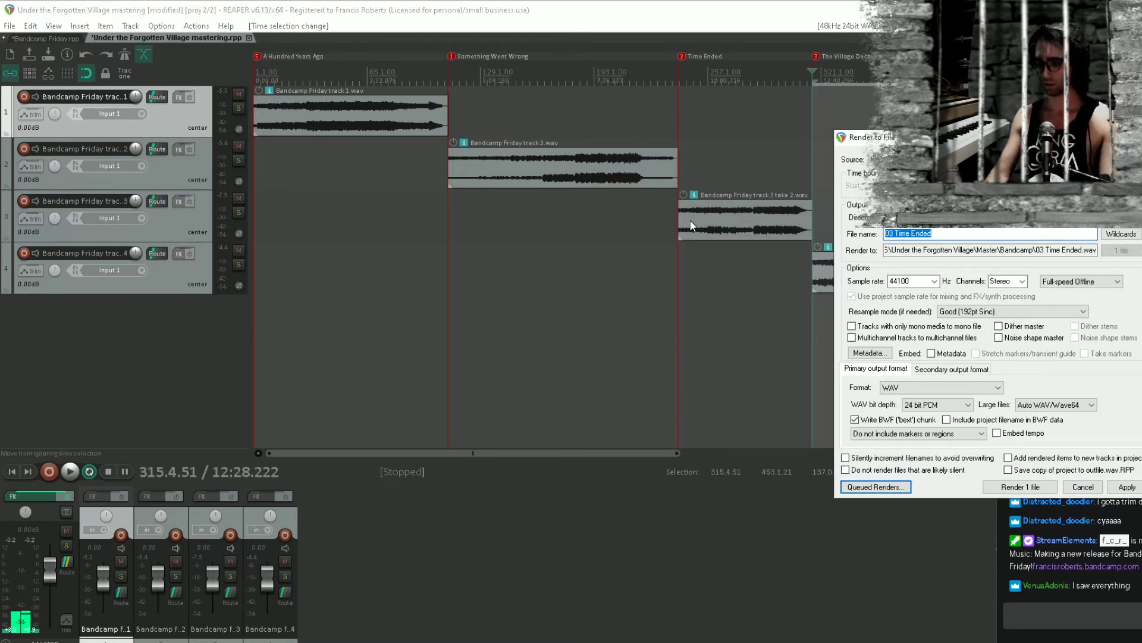
pyautogui.write('04 The Village')
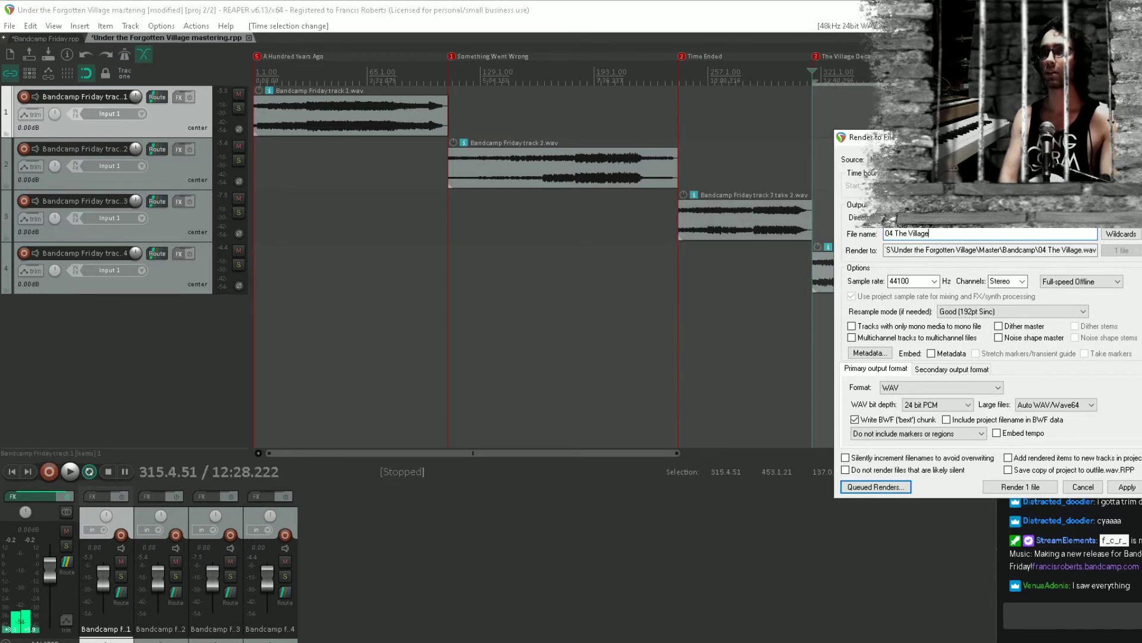
pyautogui.write(' Decayed')
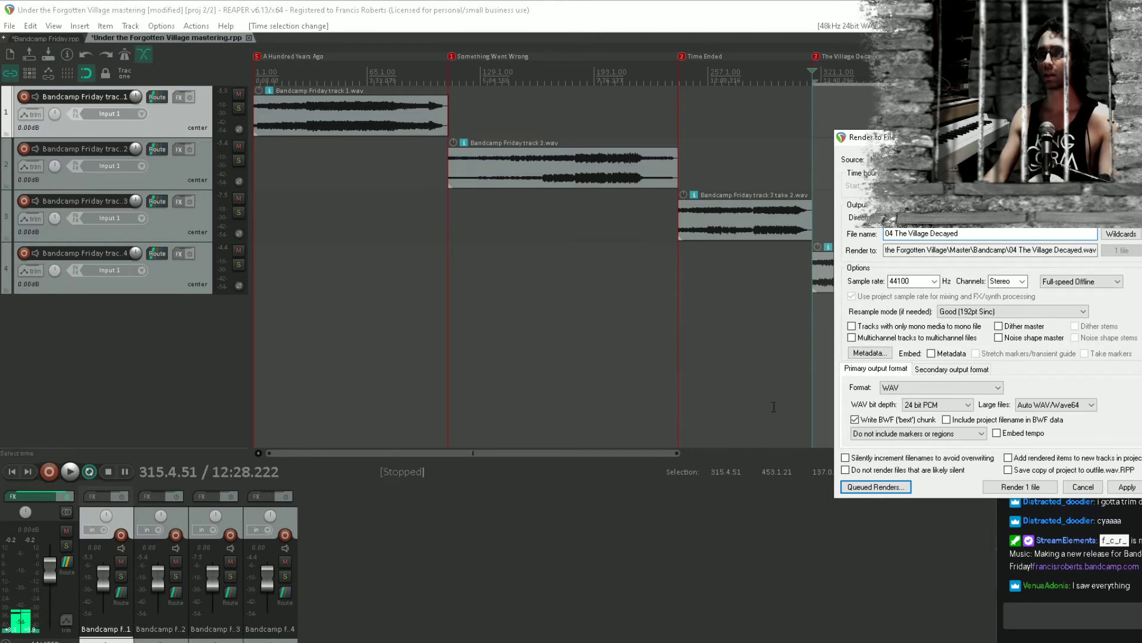
pyautogui.click(888, 489)
pyautogui.click(904, 502)
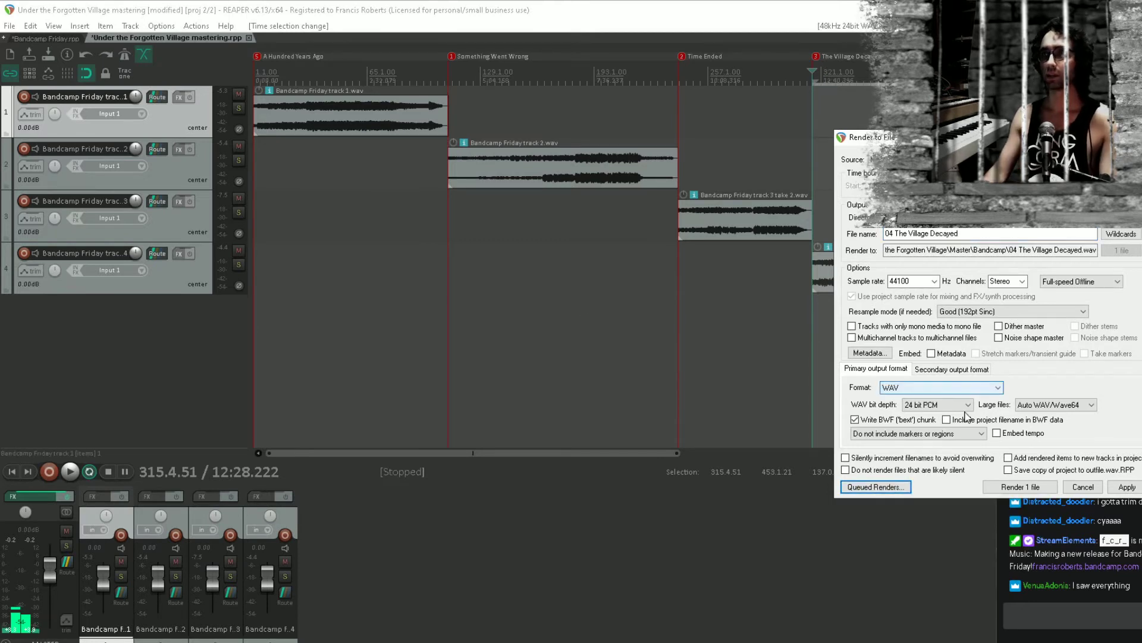
# Review the queued Bandcamp renders and check which limiter is enabled in the master track's effects chain
pyautogui.click(882, 488)
pyautogui.click(892, 549)
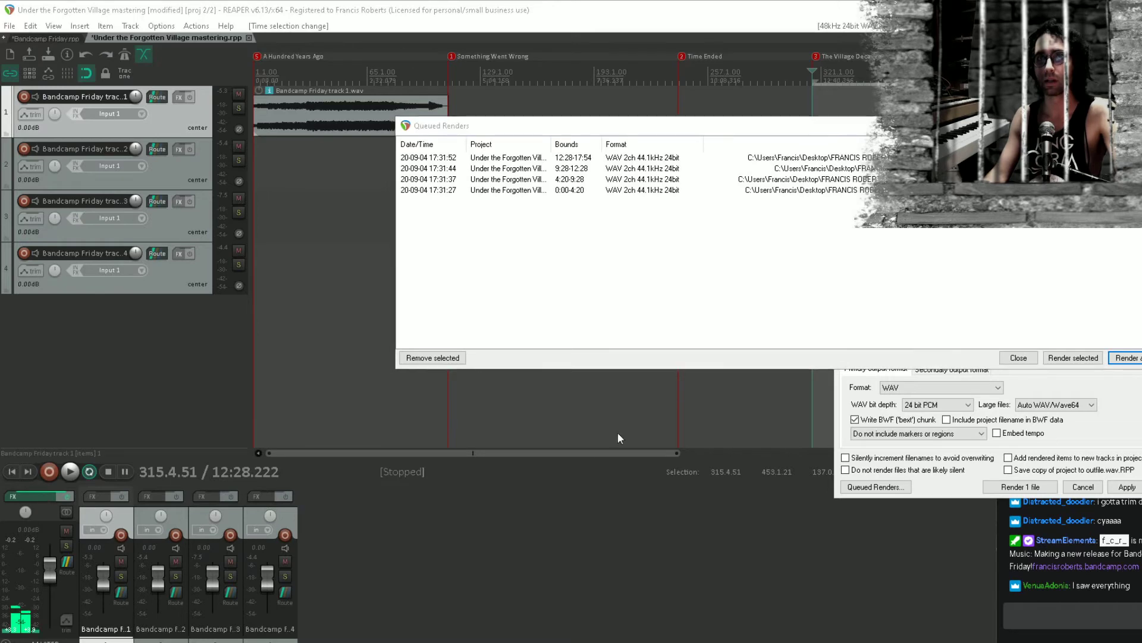
pyautogui.click(32, 494)
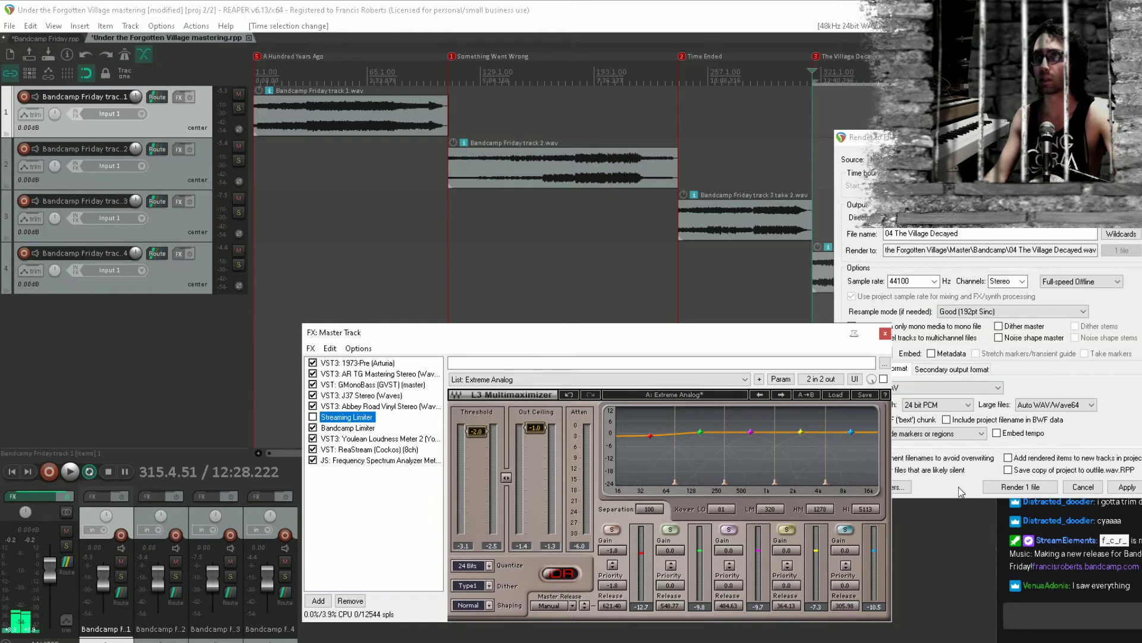
pyautogui.click(902, 487)
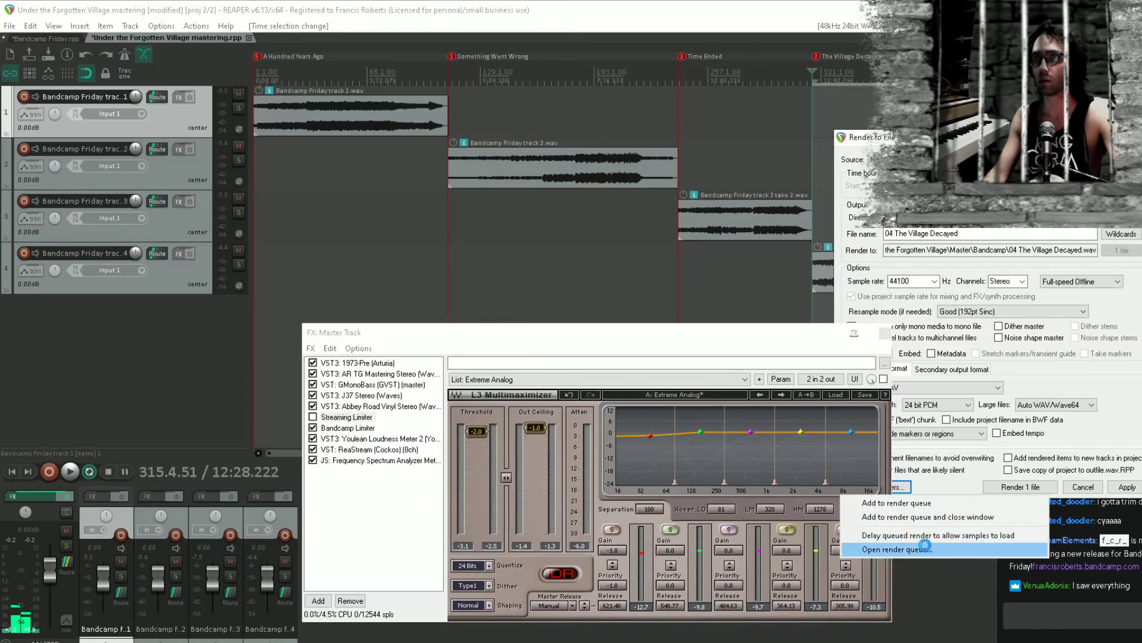
pyautogui.click(925, 545)
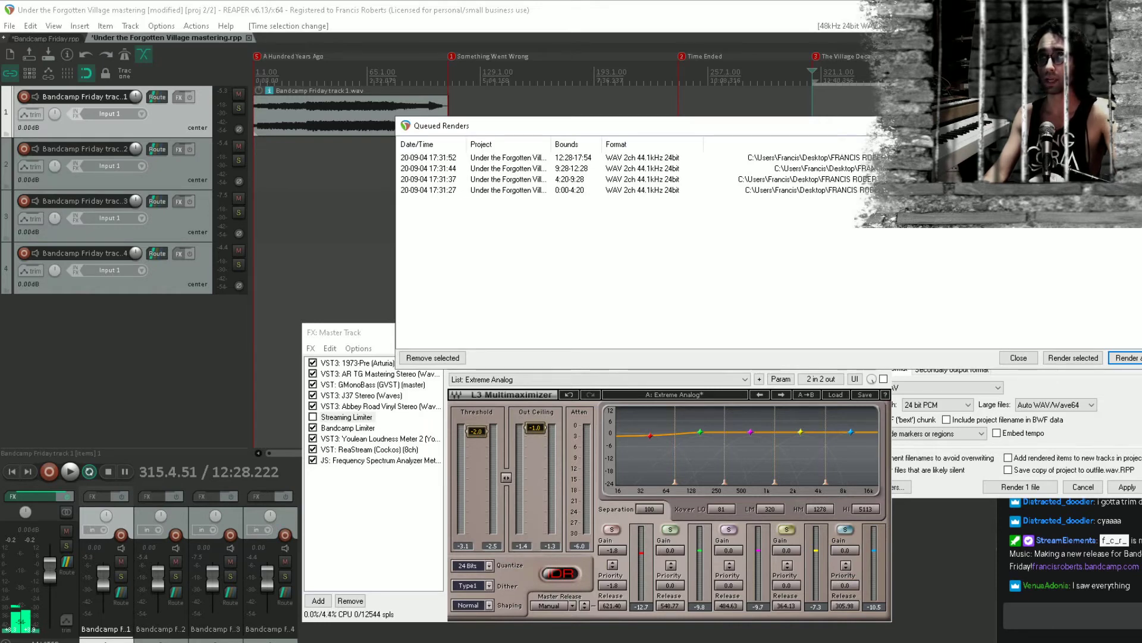
# Close the render queue, then disable the Bandcamp Limiter and enable the Streaming Limiter on the master track
pyautogui.press('Escape')
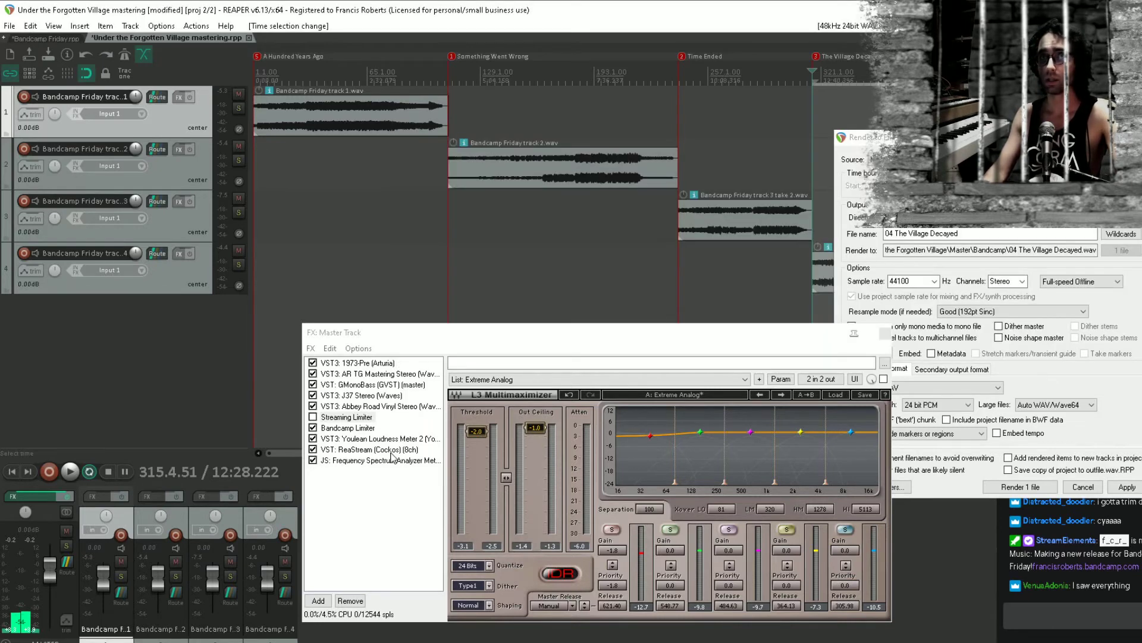
pyautogui.click(313, 428)
pyautogui.click(317, 416)
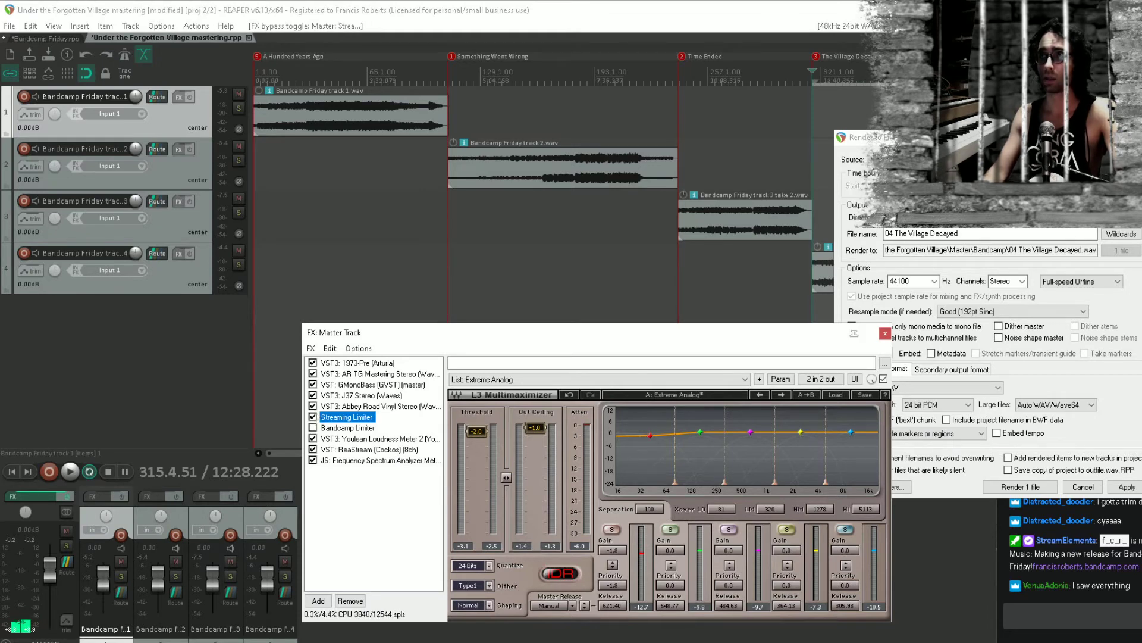
# Change the render output directory to the Streaming folder inside Master and close the master track's effects chain
pyautogui.click(1121, 218)
pyautogui.click(959, 234)
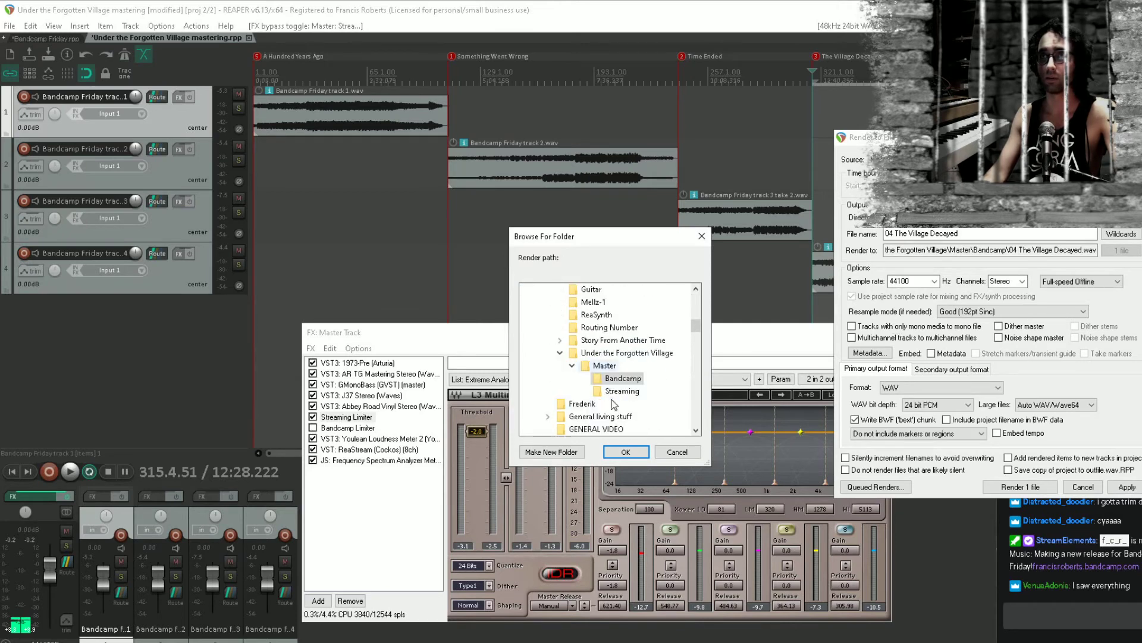
pyautogui.click(622, 391)
pyautogui.click(626, 452)
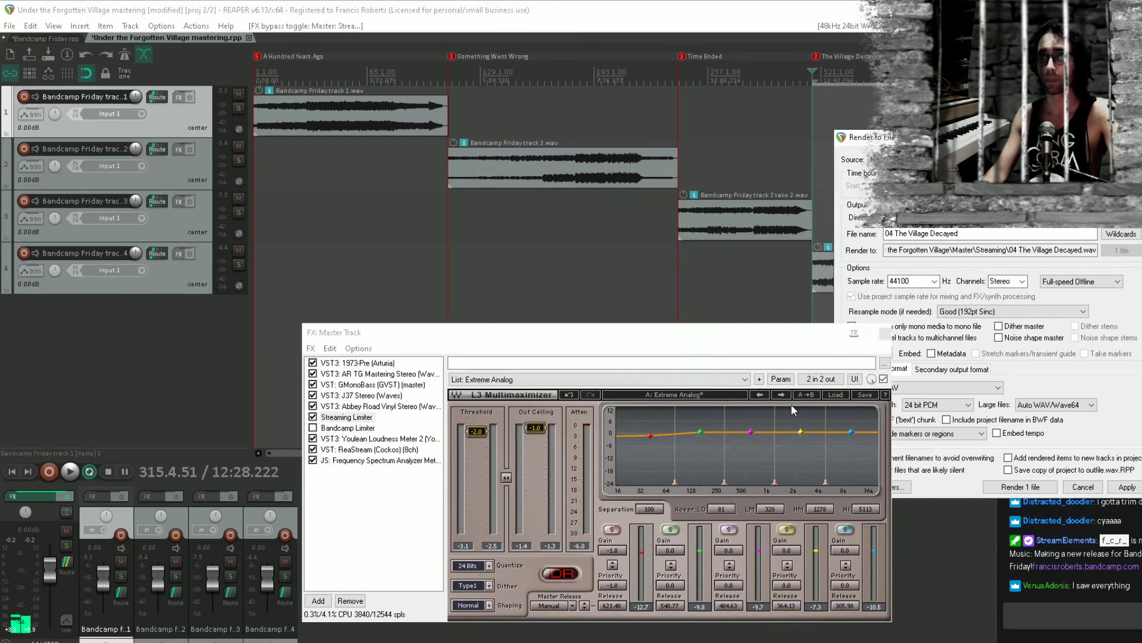
pyautogui.click(878, 334)
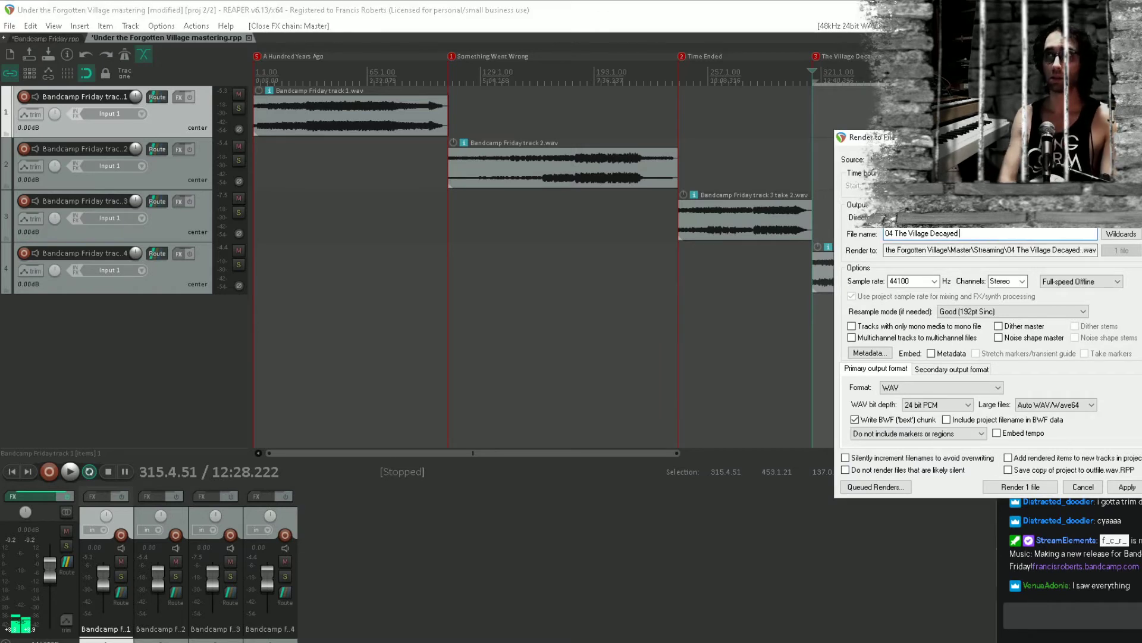
# Name the fourth song's render "04 The Village Decayed (streaming version)" and add it to the render queue
pyautogui.write('(strea')
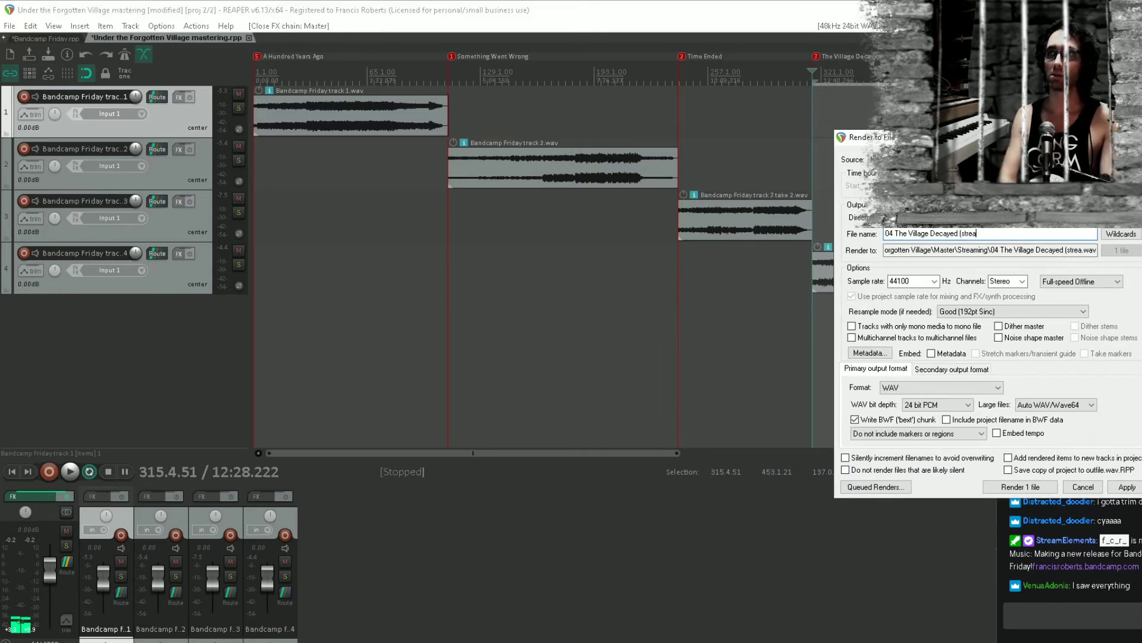
pyautogui.write('ming version)')
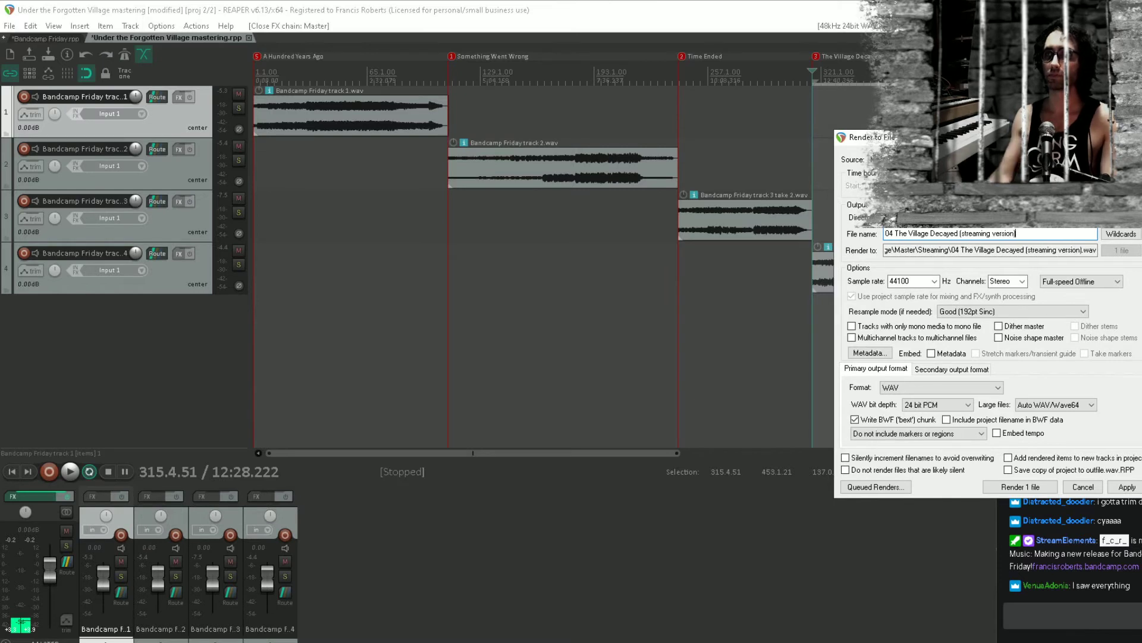
pyautogui.click(875, 487)
pyautogui.click(880, 504)
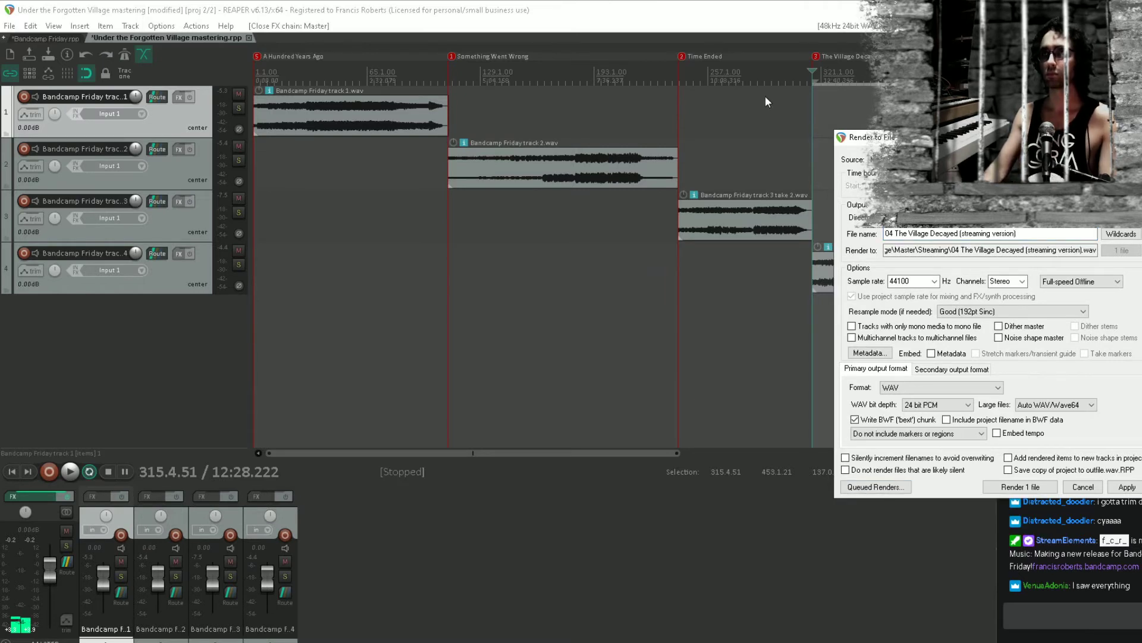
# Select the third song's time range, name its render "03 Time Ended (streaming version)", and add it to the render queue
pyautogui.doubleClick(759, 79)
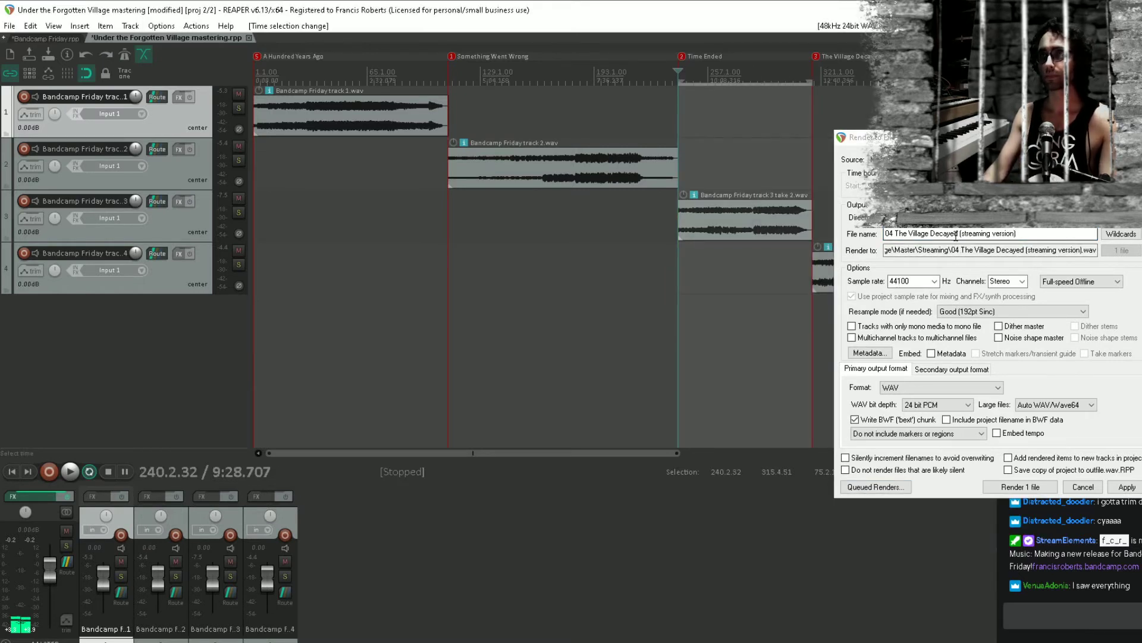
pyautogui.moveTo(959, 234); pyautogui.dragTo(698, 227)
pyautogui.write('03 T')
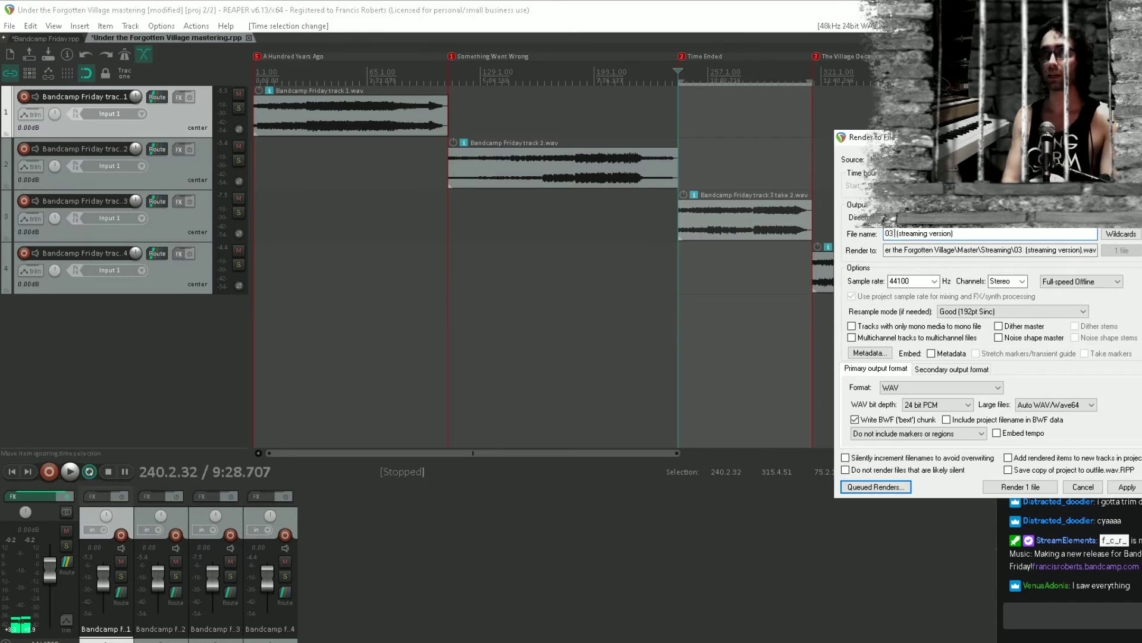
pyautogui.write('ime Ended')
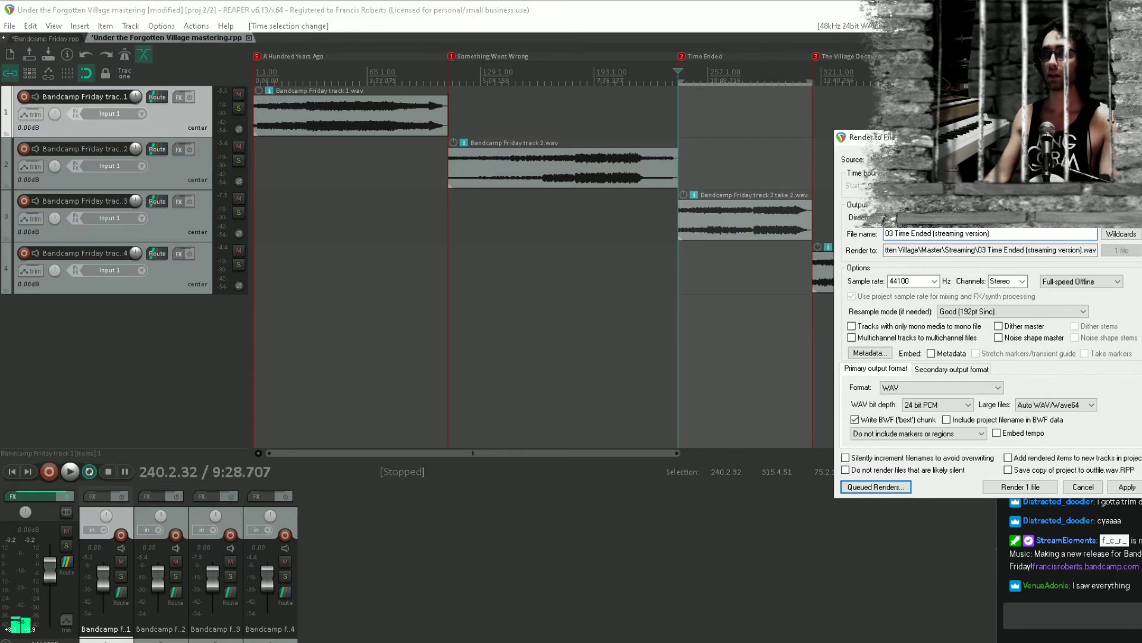
pyautogui.click(875, 486)
pyautogui.click(880, 501)
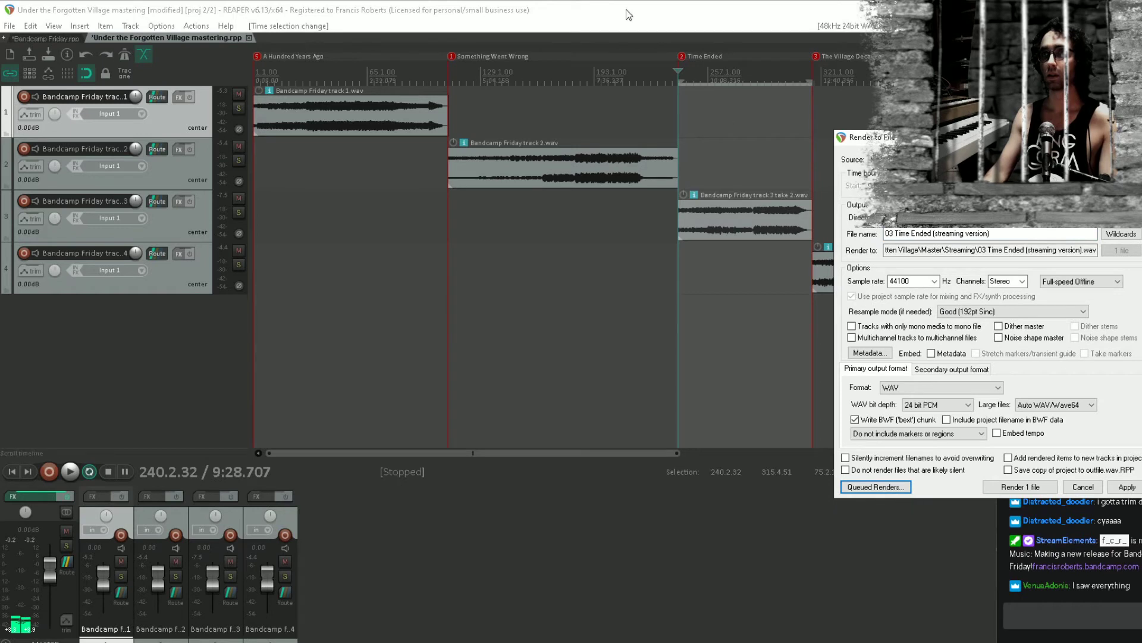
# Select the second song's time range, name its render "02 Something Went Wrong (streaming version)", and add it to the render queue
pyautogui.click(567, 57)
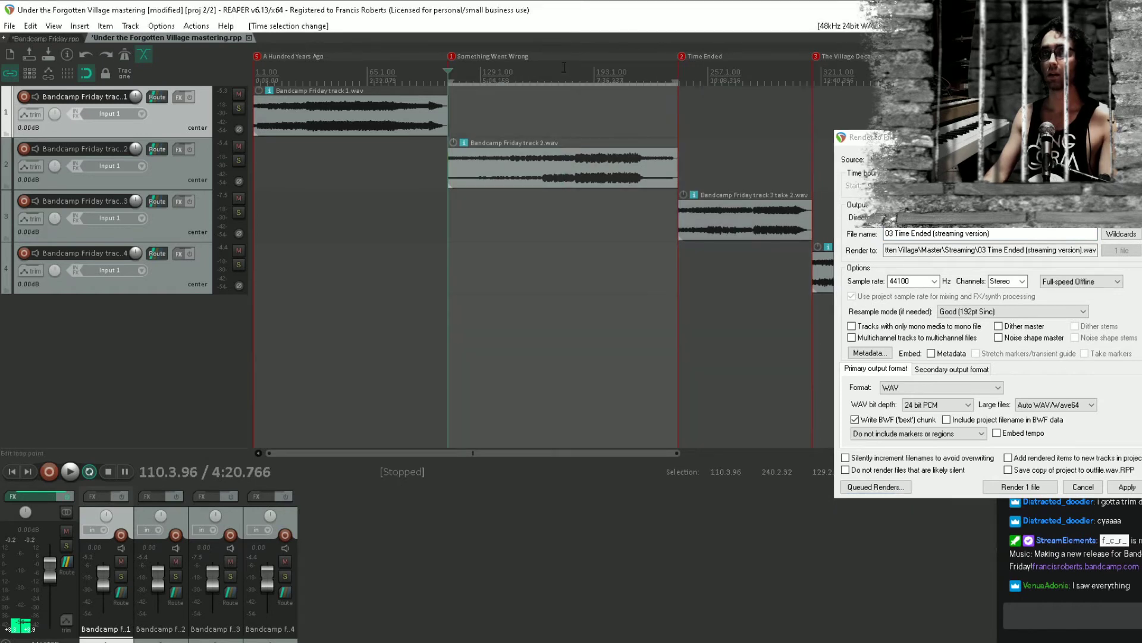
pyautogui.doubleClick(922, 234)
pyautogui.write('02 Something ')
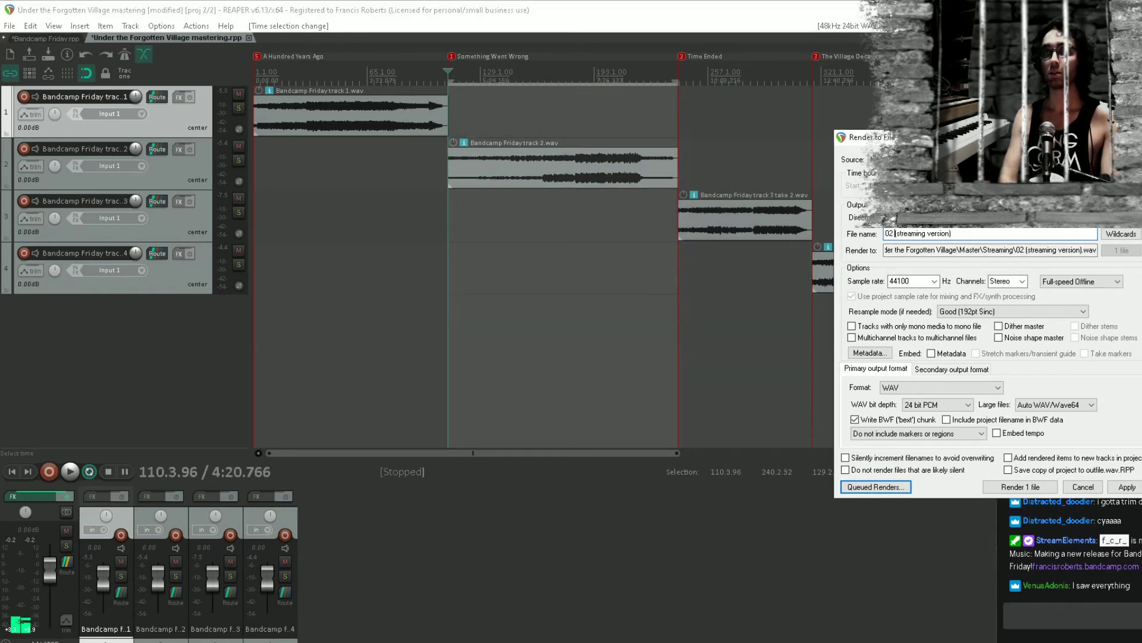
pyautogui.write('Went Wrong')
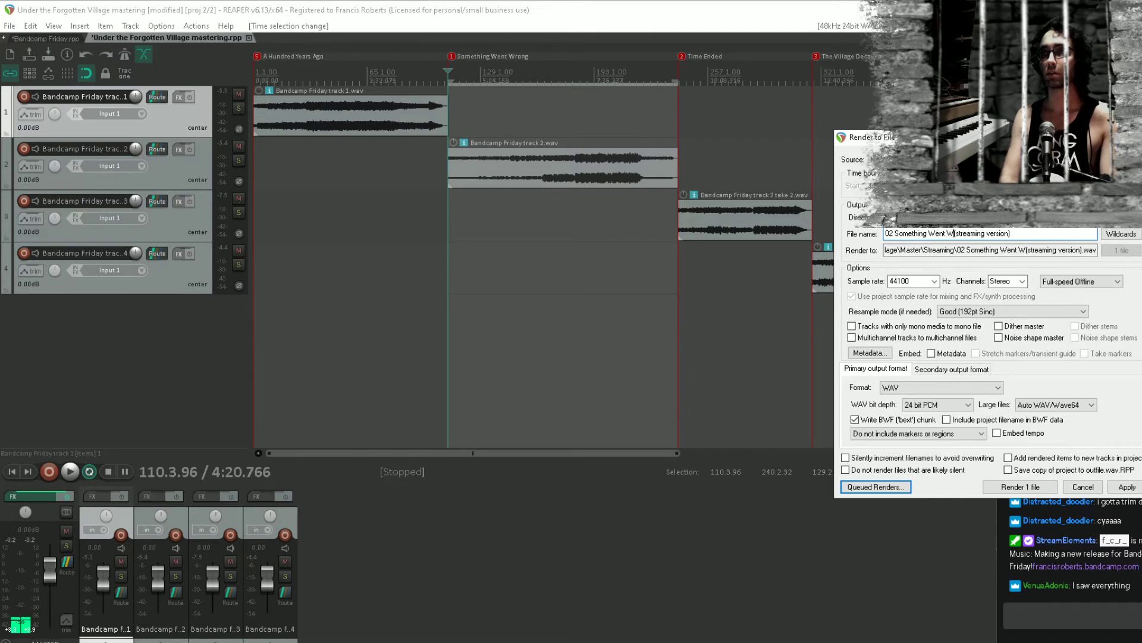
pyautogui.click(896, 488)
pyautogui.click(918, 503)
# Select the first song's time range, name its render "01 A Hundred Years Ago (streaming version)", and add it to the render queue
pyautogui.doubleClick(376, 79)
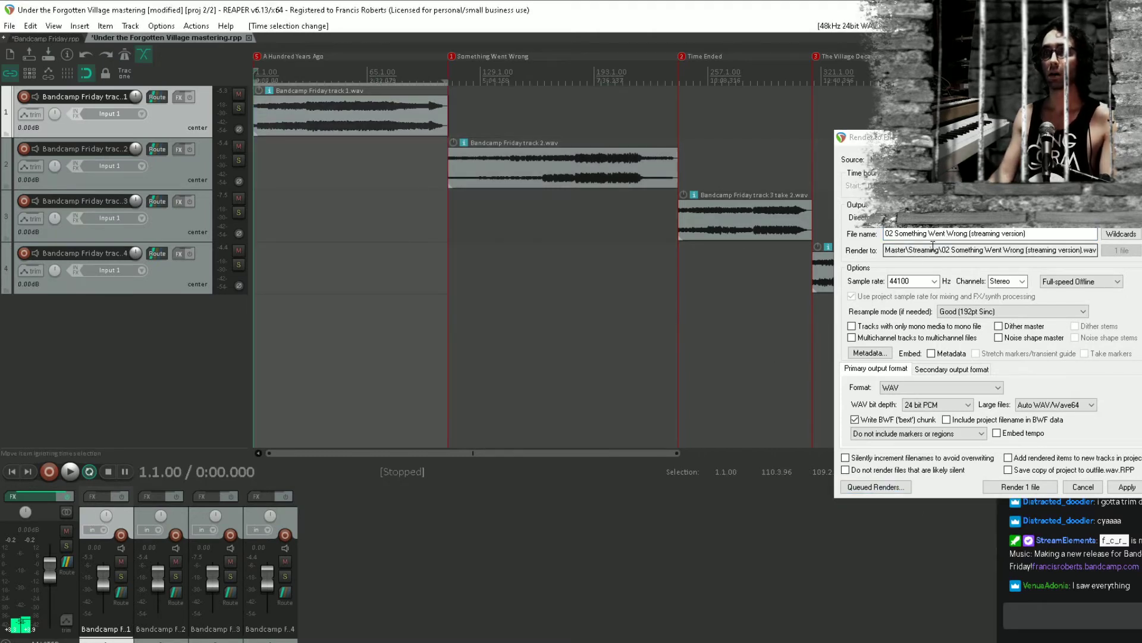
pyautogui.moveTo(968, 233); pyautogui.dragTo(787, 232)
pyautogui.write('01 A Hundred')
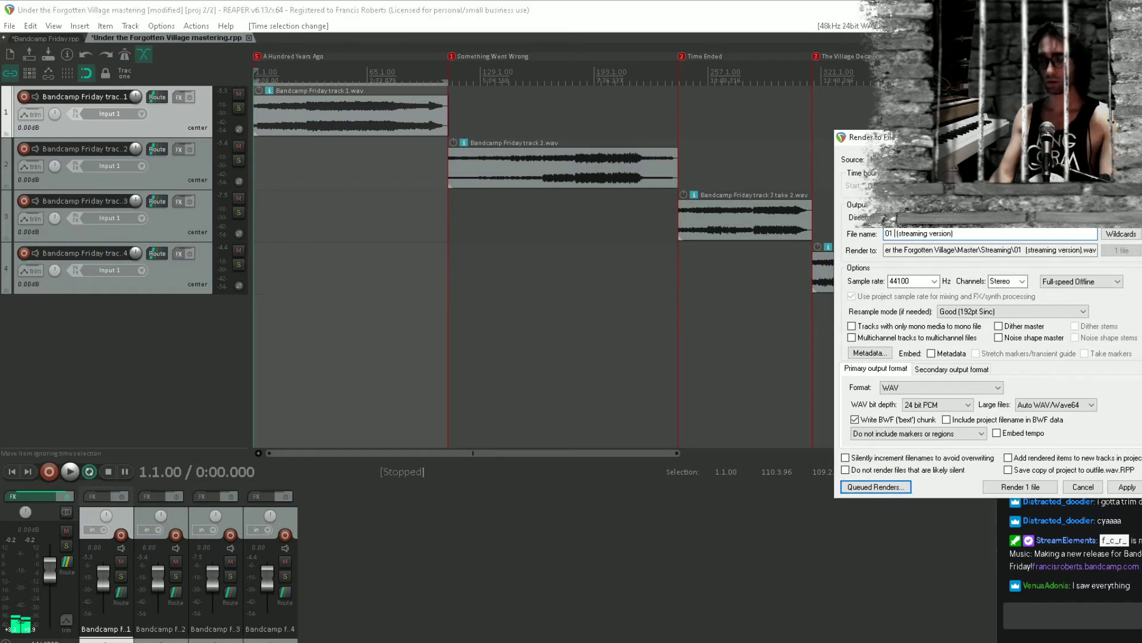
pyautogui.write(' Years Ago')
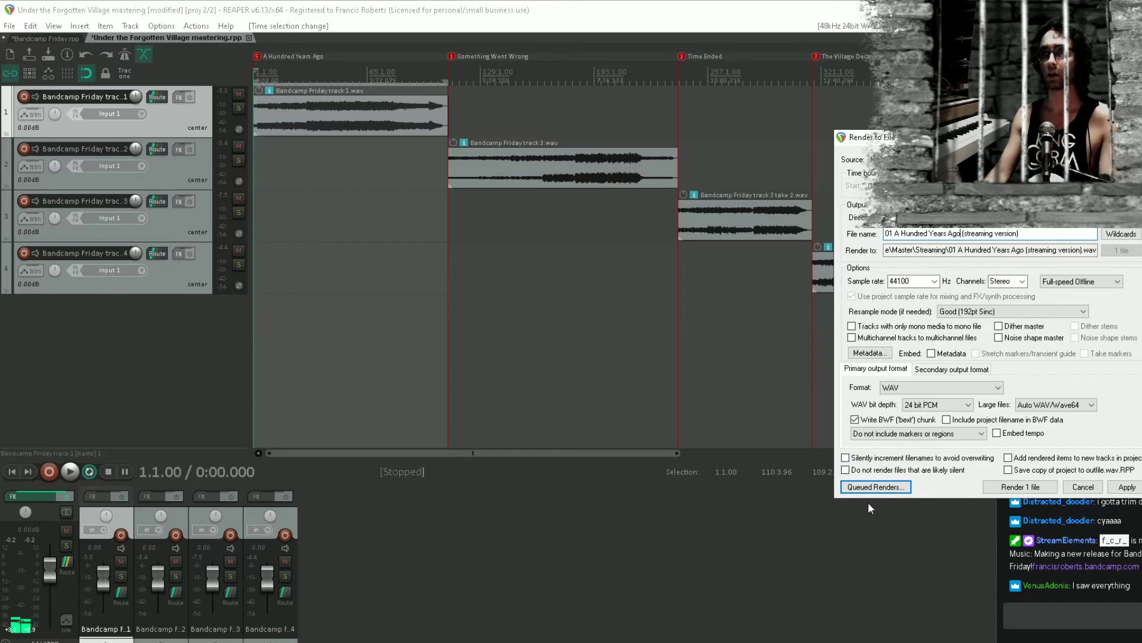
pyautogui.click(904, 483)
pyautogui.click(897, 503)
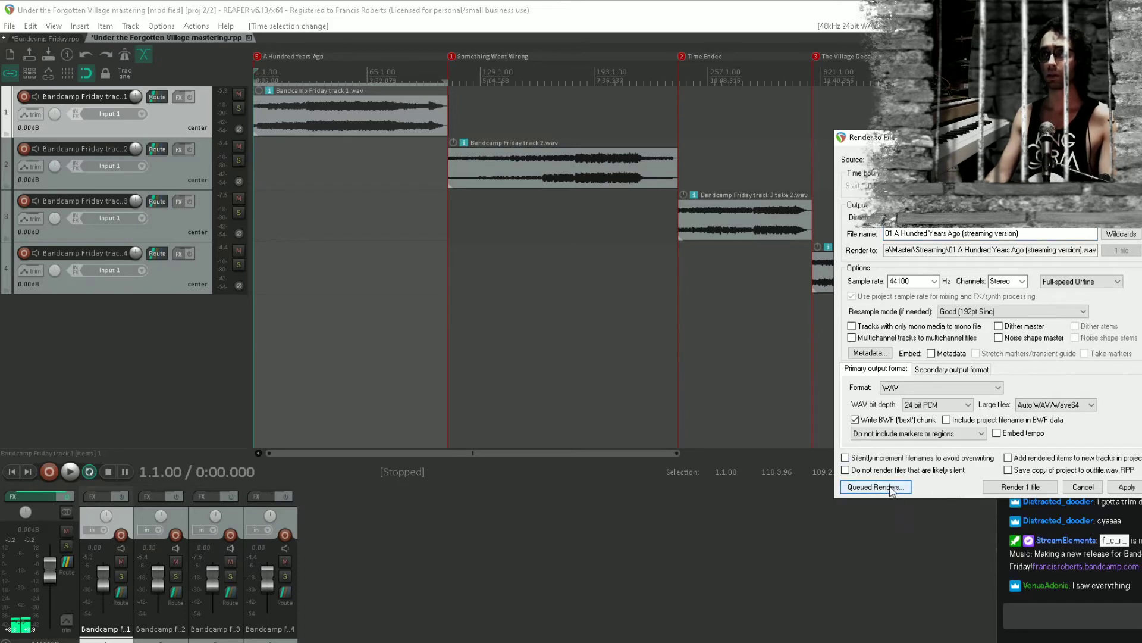
# Open the render queue and render all the queued Bandcamp and streaming versions
pyautogui.click(895, 486)
pyautogui.click(926, 550)
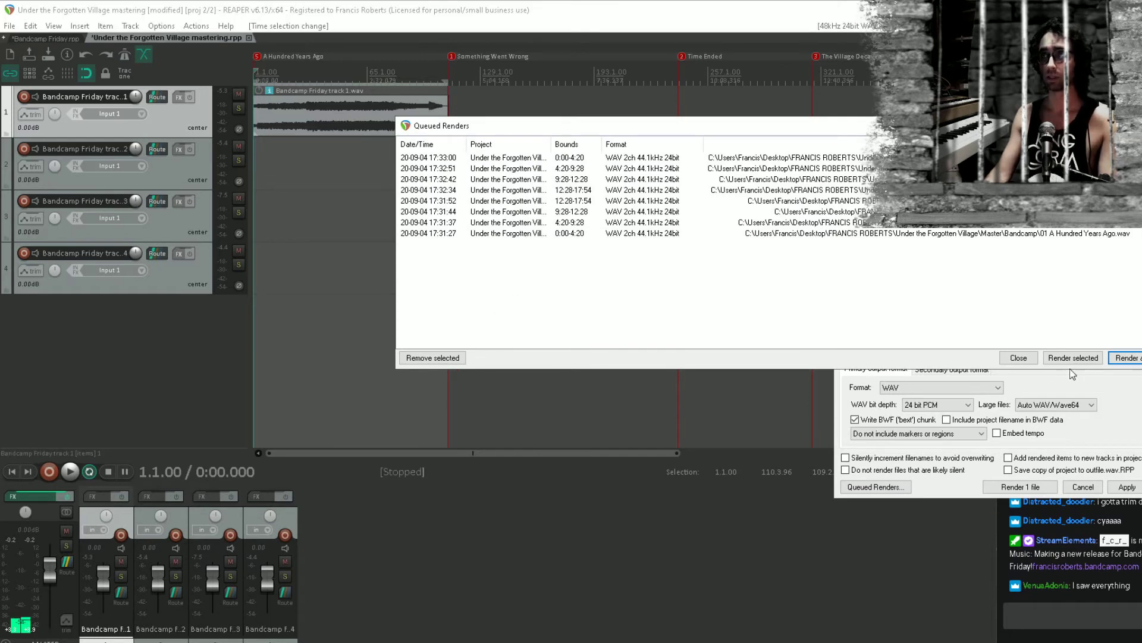
pyautogui.click(1133, 359)
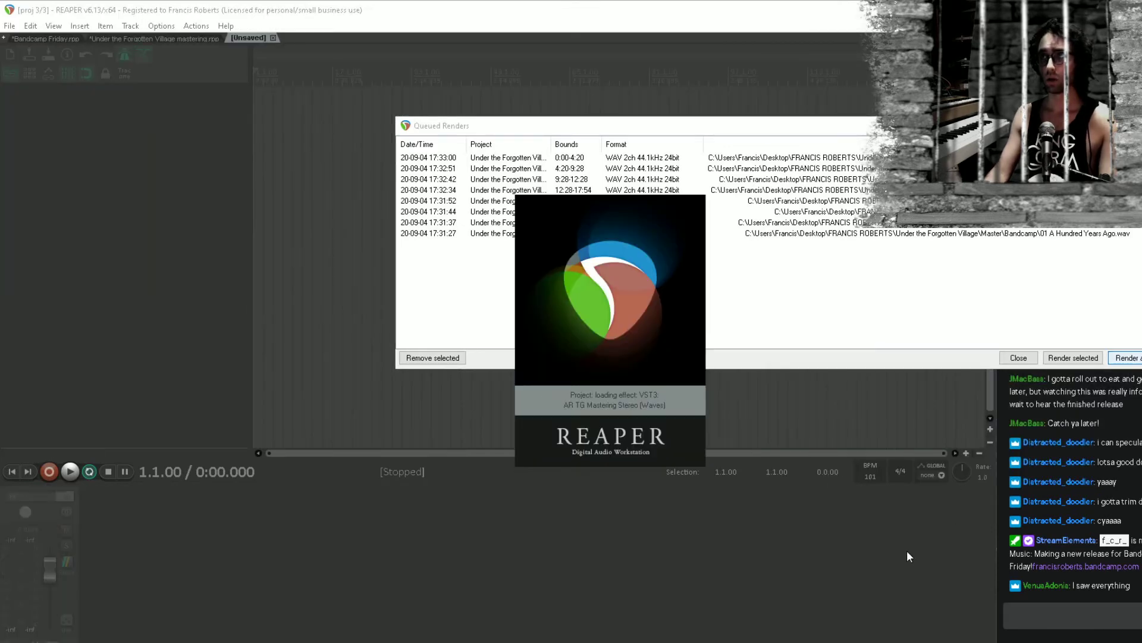
# Switch to the cover art in GIMP and clone clean paper over the uneven inner edge of the black frame above the sword
pyautogui.click(673, 641)
pyautogui.scroll(-7, 673, 415)
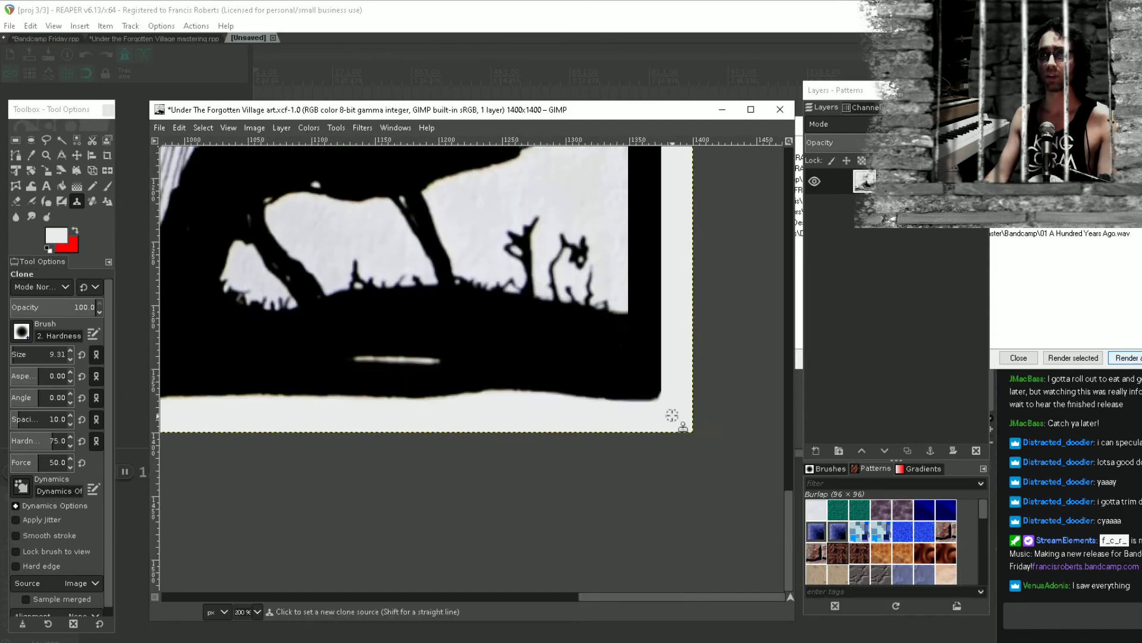
pyautogui.moveTo(431, 339); pyautogui.dragTo(450, 366)
pyautogui.scroll(6, 450, 366)
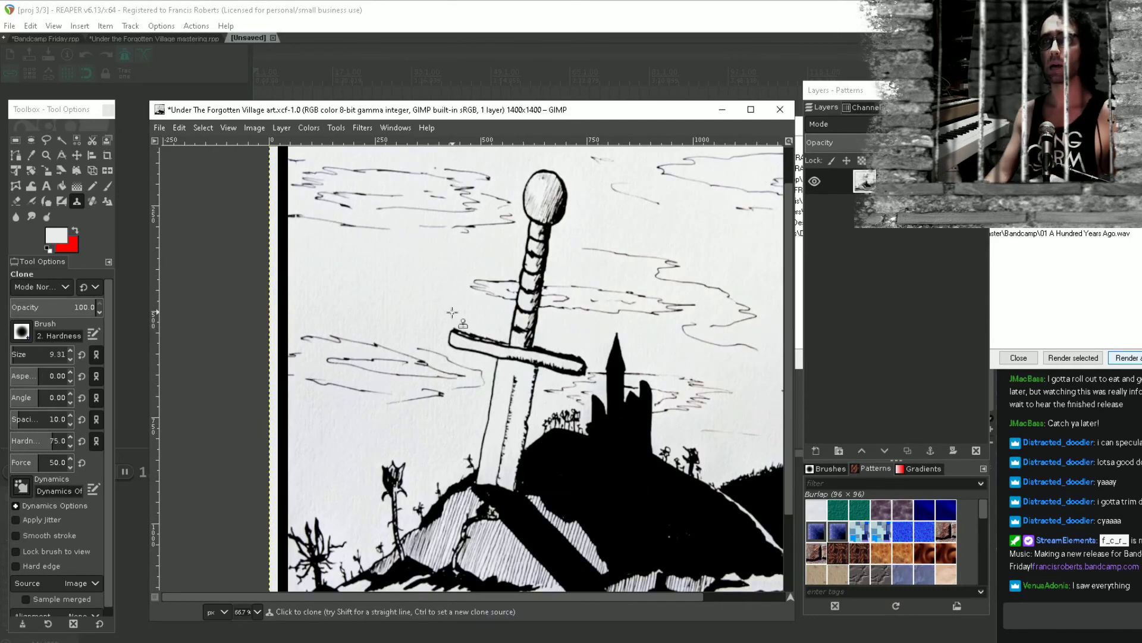
pyautogui.scroll(3, 446, 334)
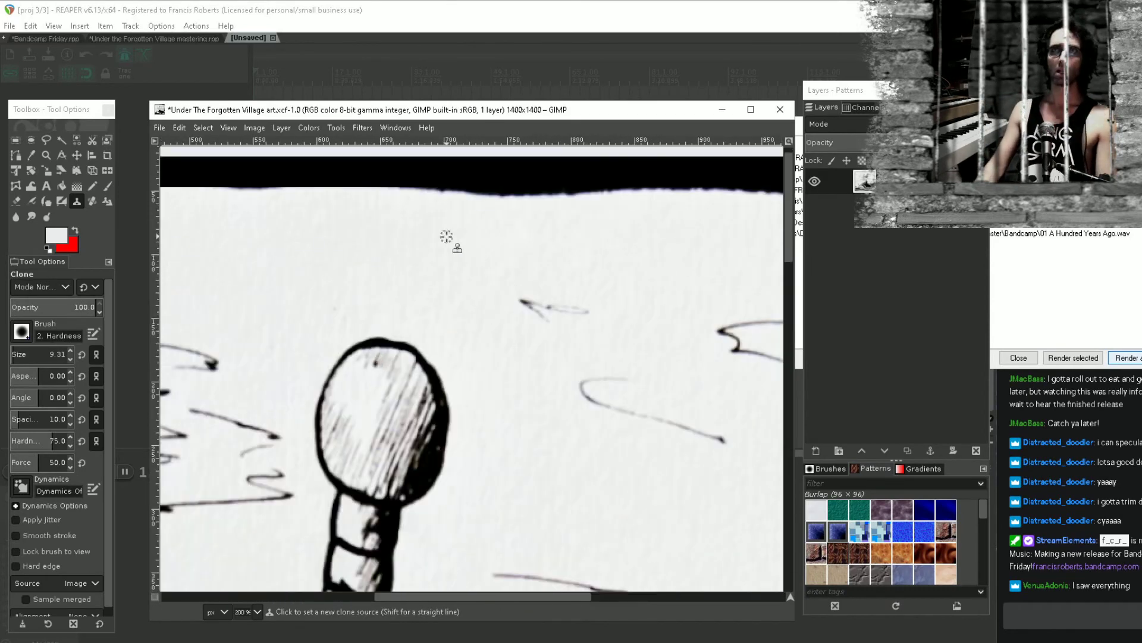
pyautogui.scroll(2, 445, 355)
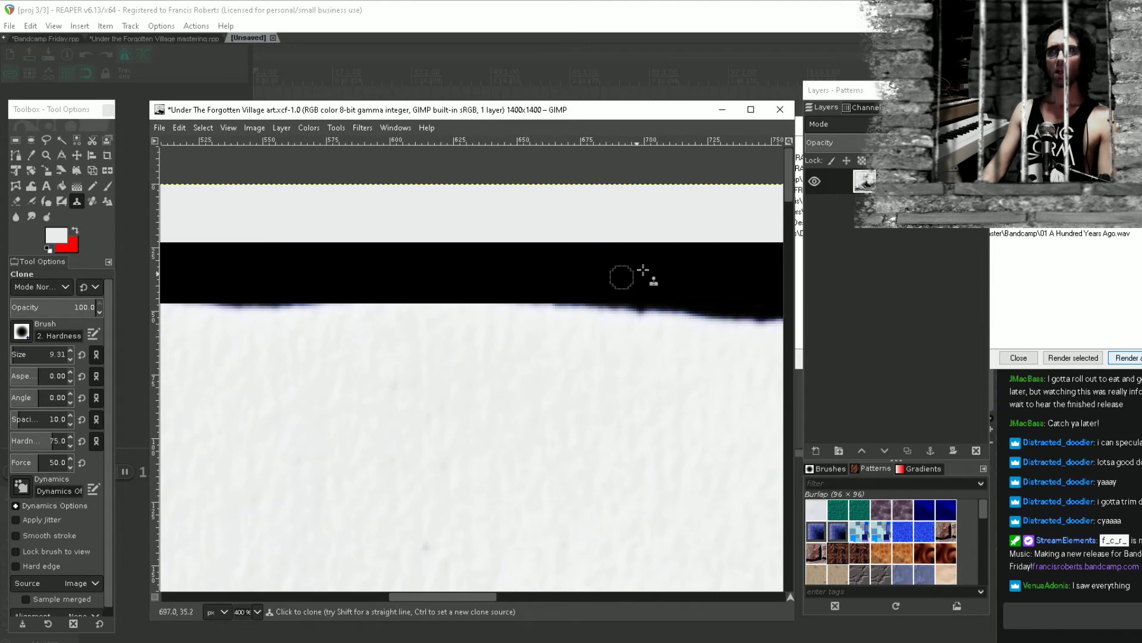
pyautogui.keyDown('ctrl'); pyautogui.click(357, 400); pyautogui.keyUp('ctrl')
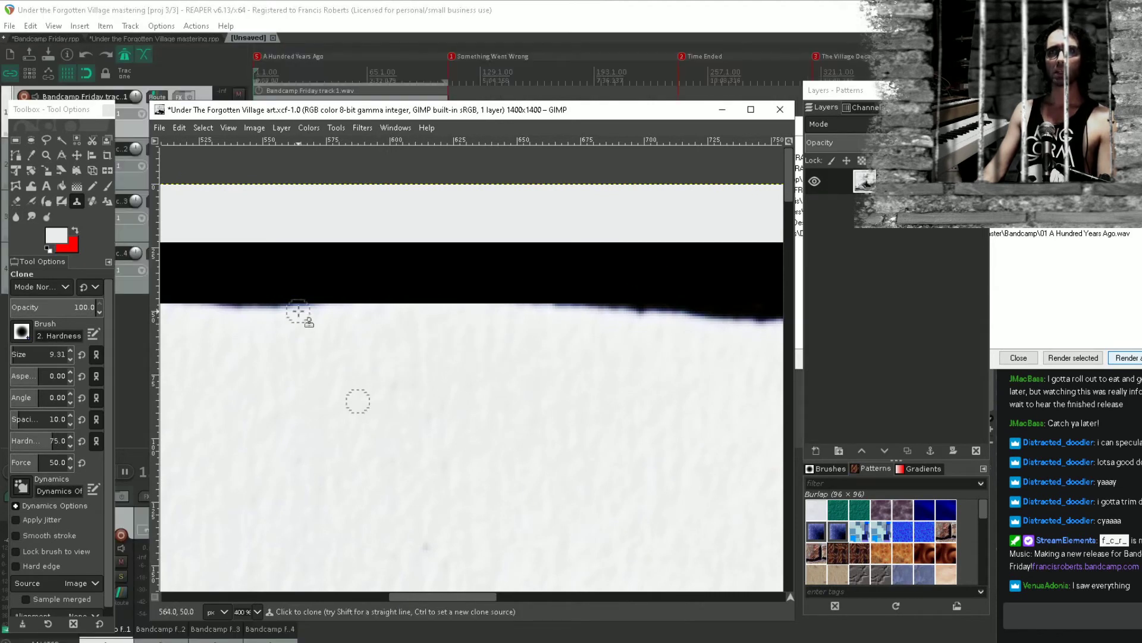
pyautogui.moveTo(307, 312); pyautogui.dragTo(348, 313)
pyautogui.hotkey('ctrl', 'z')
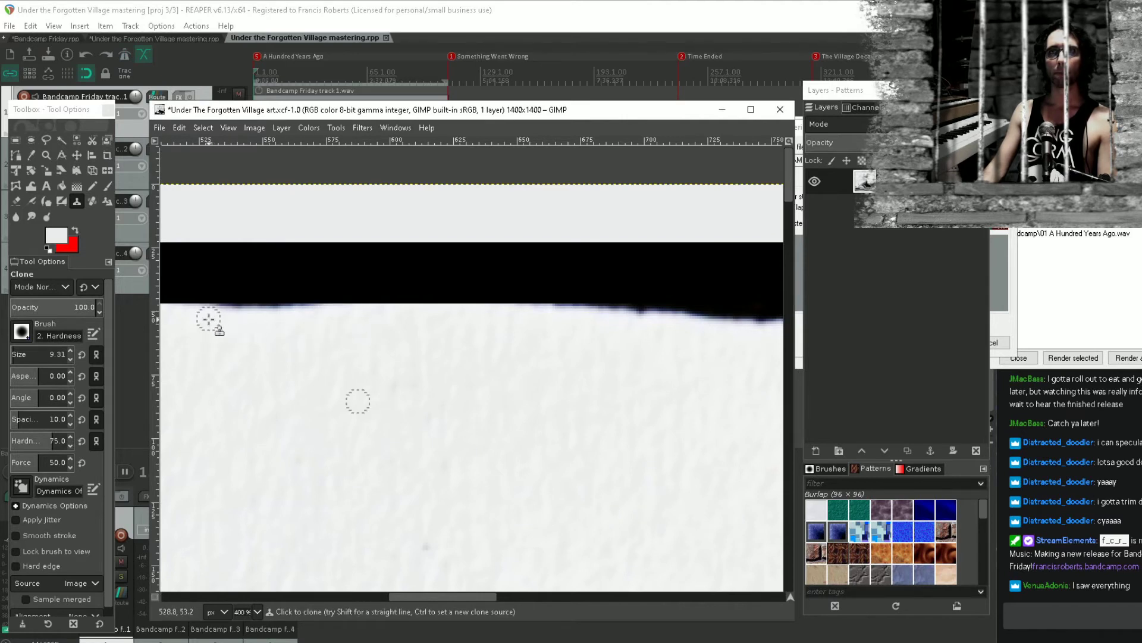
pyautogui.moveTo(214, 318)
pyautogui.mouseDown()
pyautogui.moveTo(317, 319)
pyautogui.moveTo(210, 318)
pyautogui.mouseUp()
pyautogui.moveTo(524, 317); pyautogui.dragTo(560, 314)
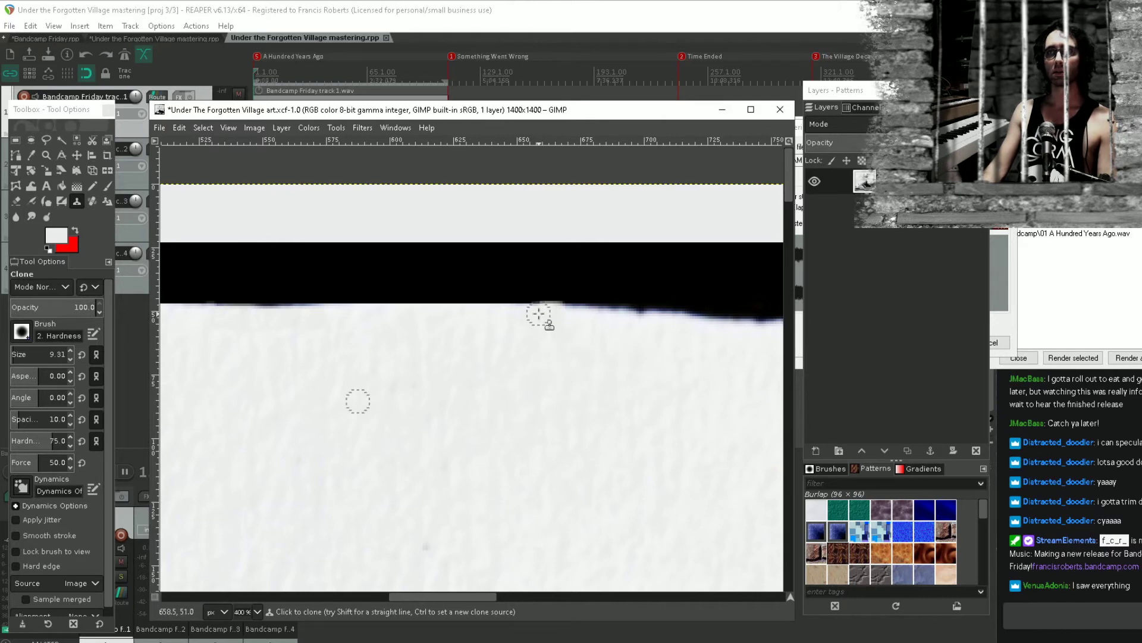
# Try cloning more paper along the top frame's uneven inner edge, then undo the stroke
pyautogui.scroll(-3, 564, 352)
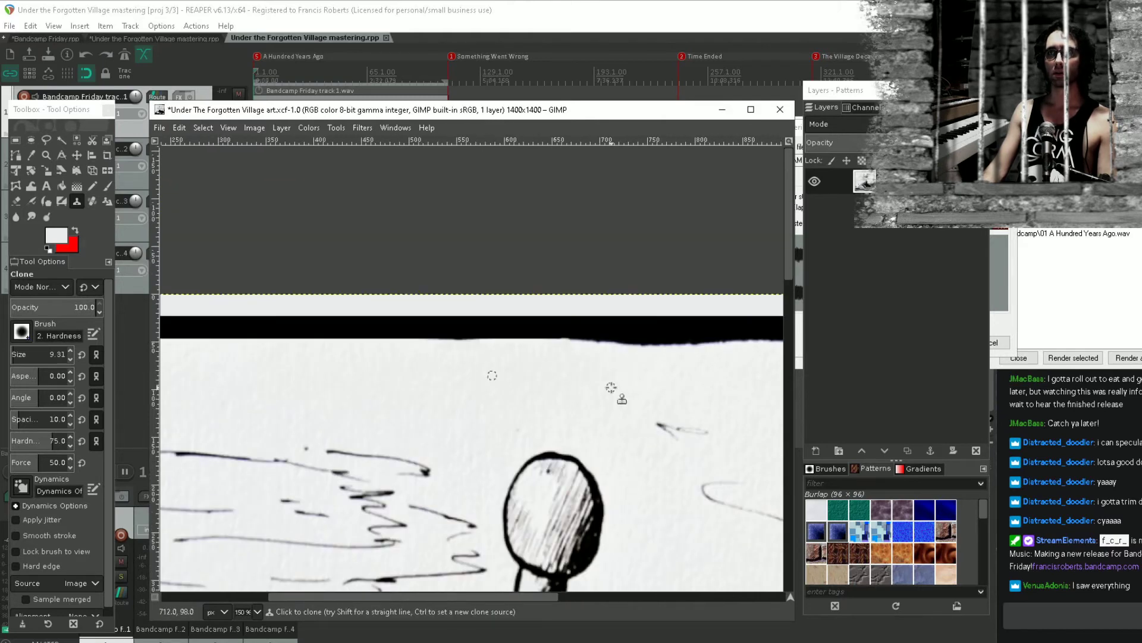
pyautogui.scroll(4, 611, 388)
pyautogui.moveTo(422, 231)
pyautogui.mouseDown()
pyautogui.moveTo(395, 237)
pyautogui.moveTo(413, 231)
pyautogui.moveTo(390, 227)
pyautogui.mouseUp()
pyautogui.hotkey('ctrl', 'z')
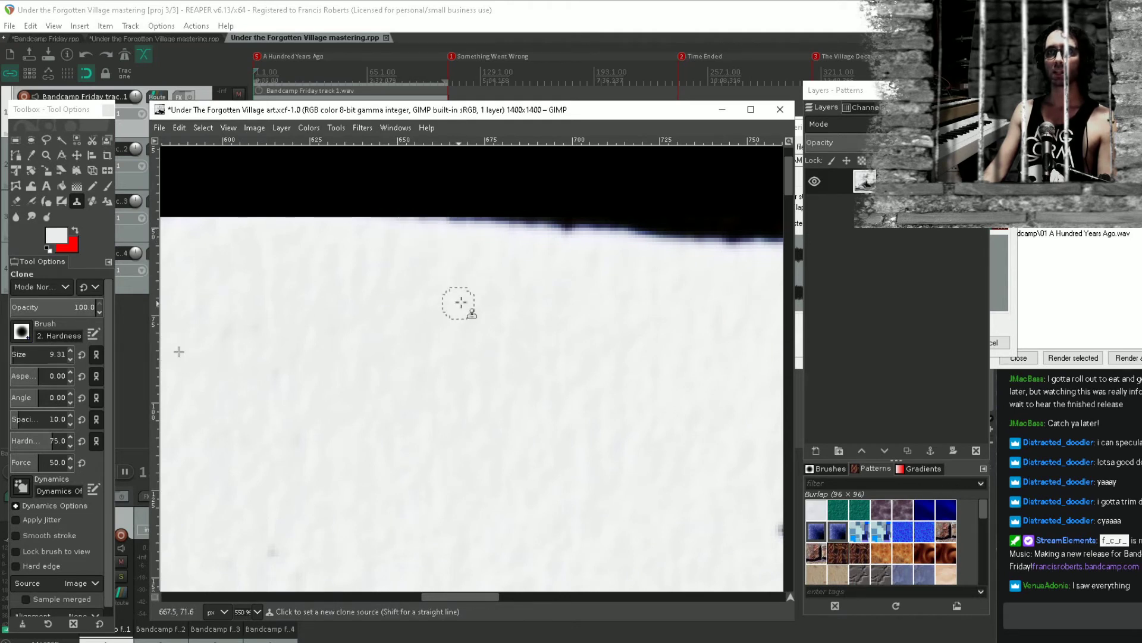
# Examine the complete cover art and its black frame
pyautogui.scroll(-5, 499, 238)
pyautogui.scroll(-2, 774, 328)
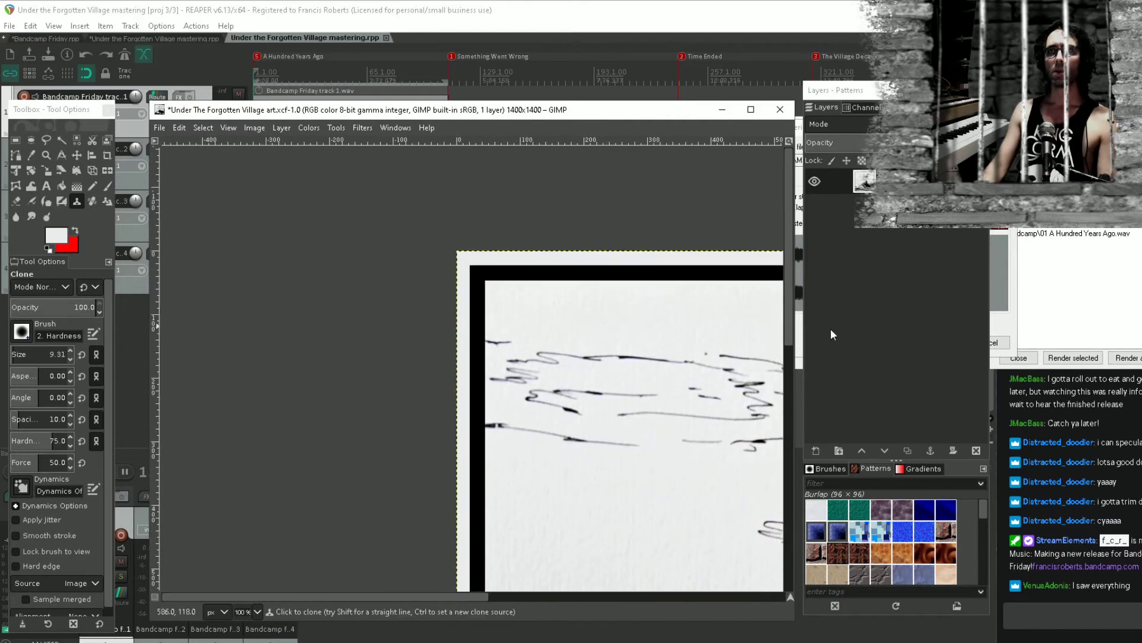
pyautogui.scroll(4, 464, 306)
pyautogui.scroll(-4, 601, 314)
pyautogui.scroll(-3, 602, 314)
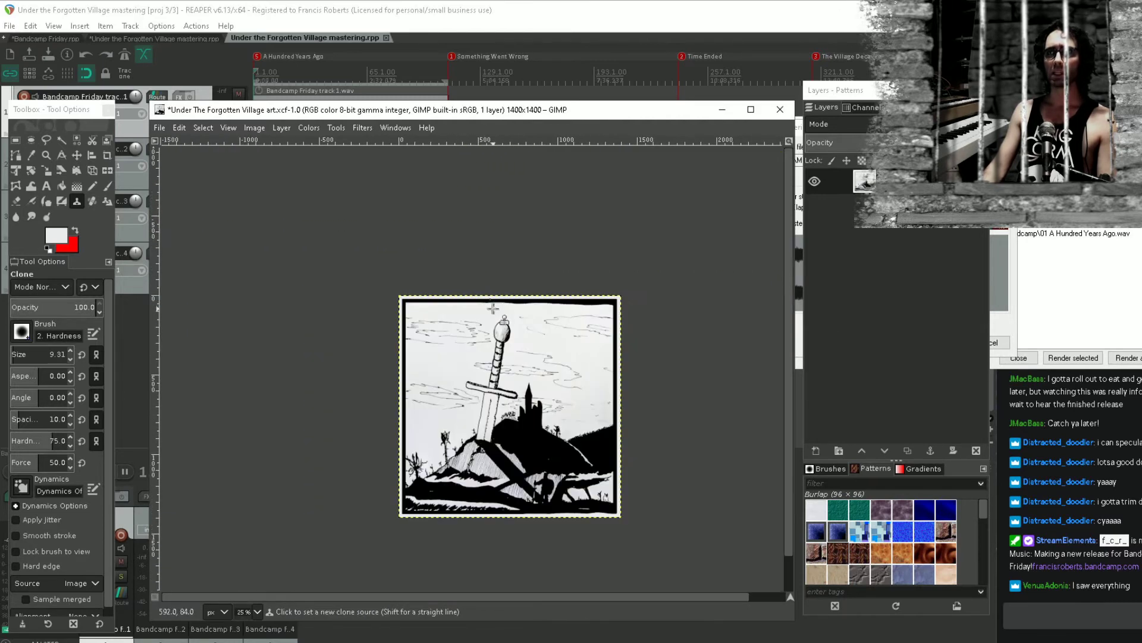
pyautogui.scroll(2, 548, 252)
pyautogui.moveTo(550, 251); pyautogui.dragTo(558, 317)
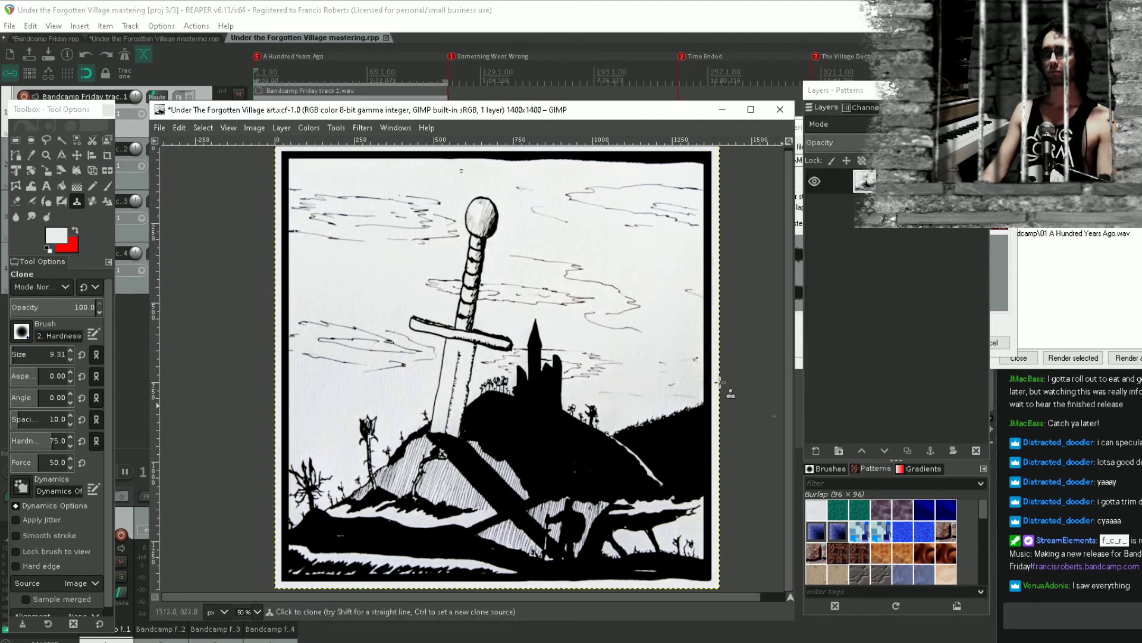
# Darken the cover art with a Brightness-Contrast adjustment, setting brightness to -69 and contrast to 7
pyautogui.click(336, 128)
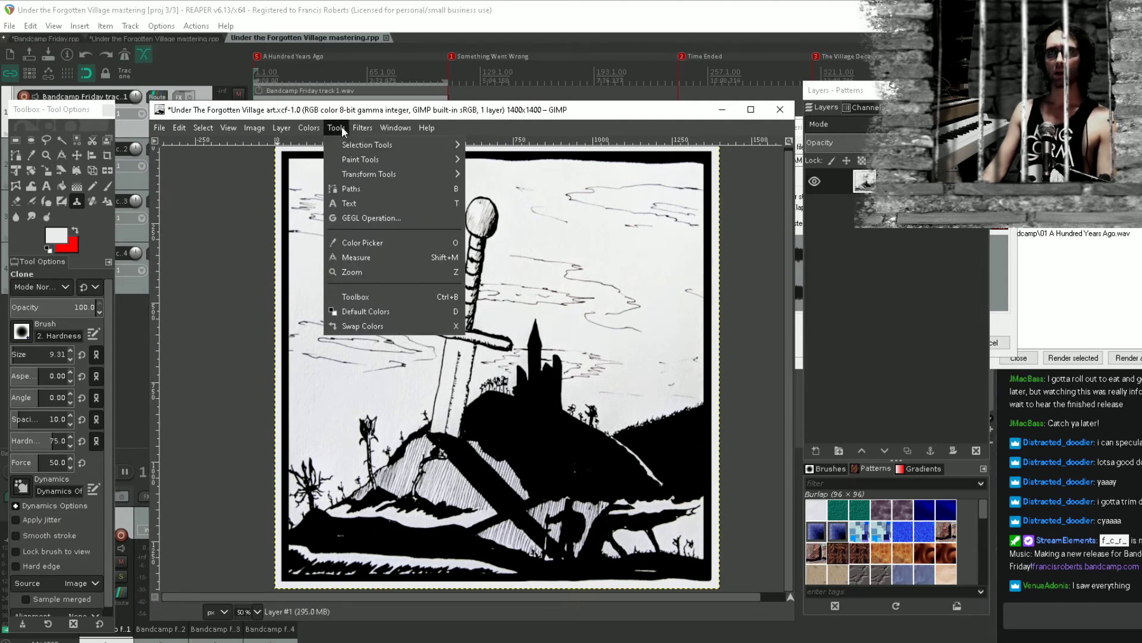
pyautogui.moveTo(316, 129)
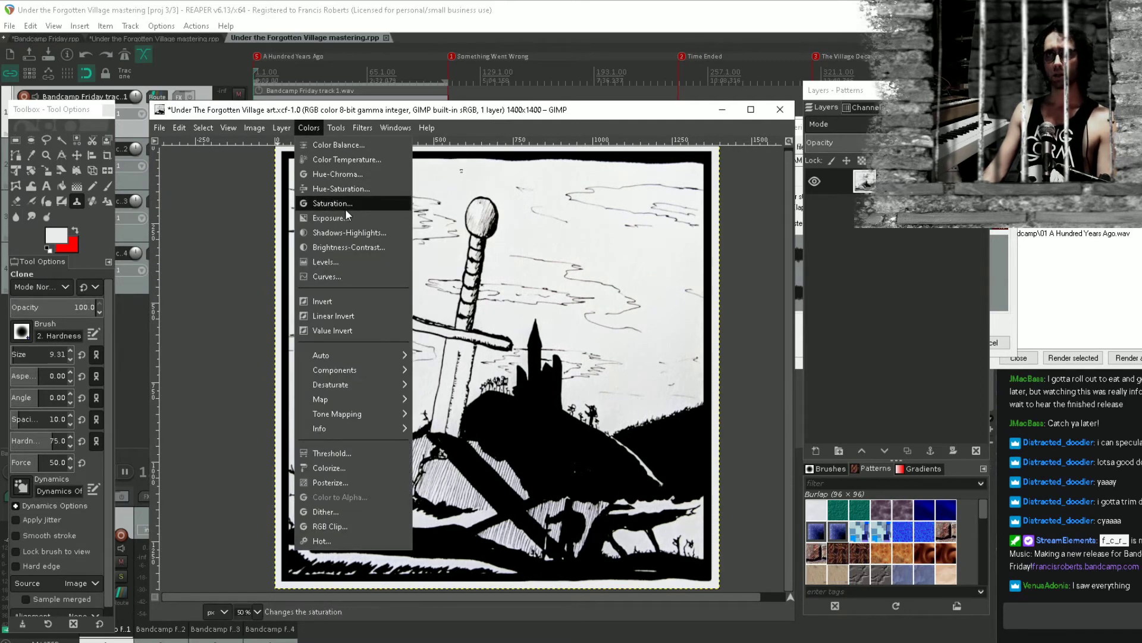
pyautogui.click(349, 247)
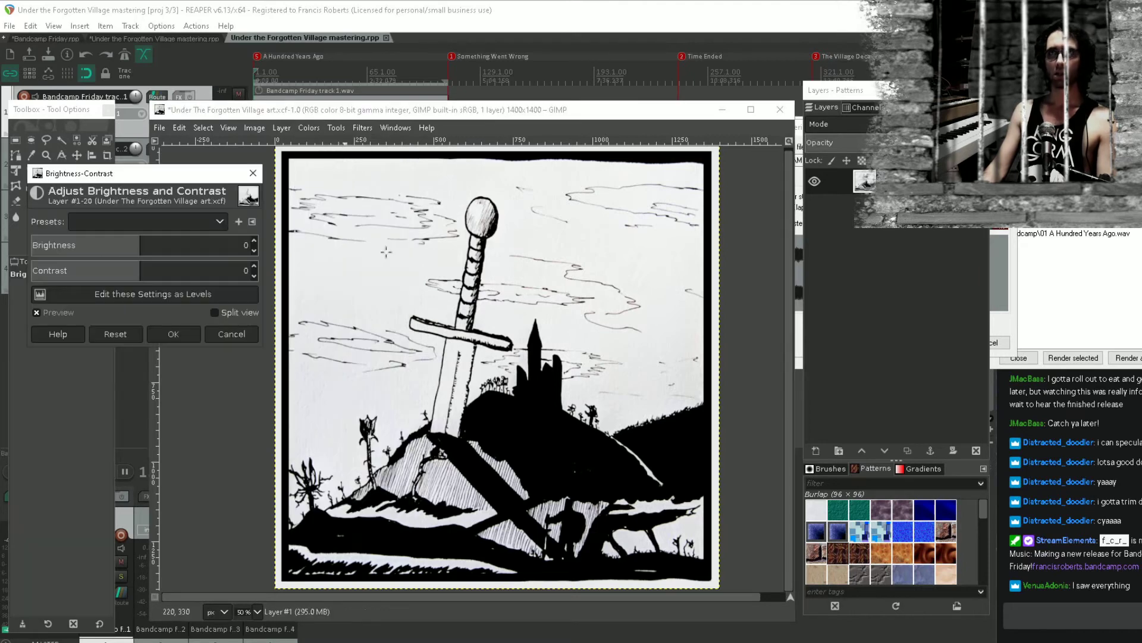
pyautogui.moveTo(143, 269); pyautogui.dragTo(81, 242)
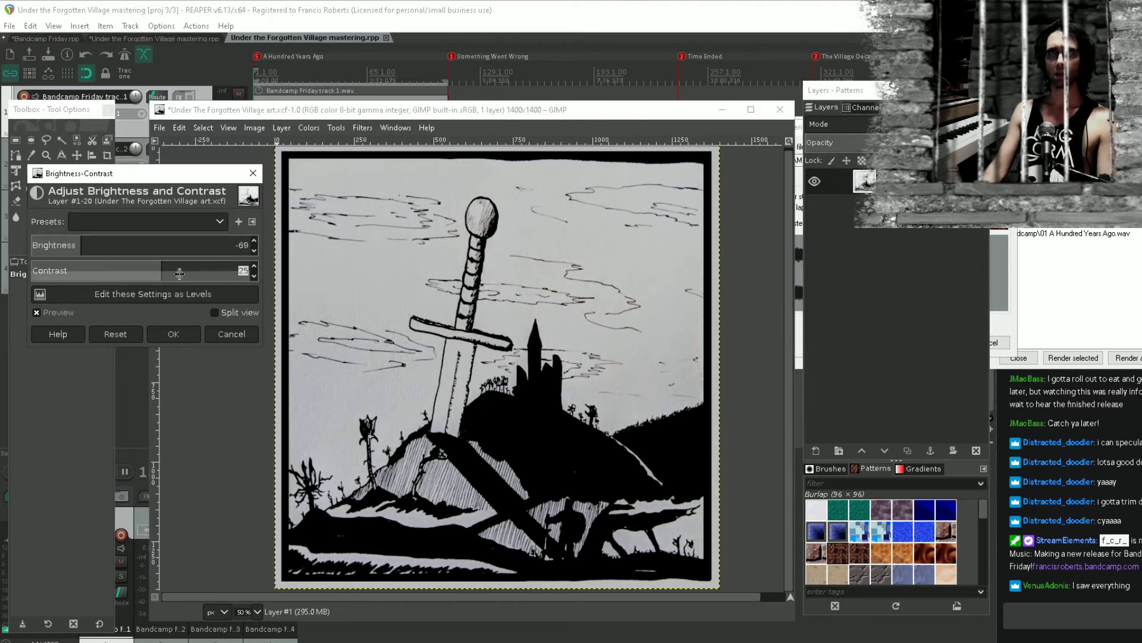
pyautogui.moveTo(179, 273); pyautogui.dragTo(148, 282)
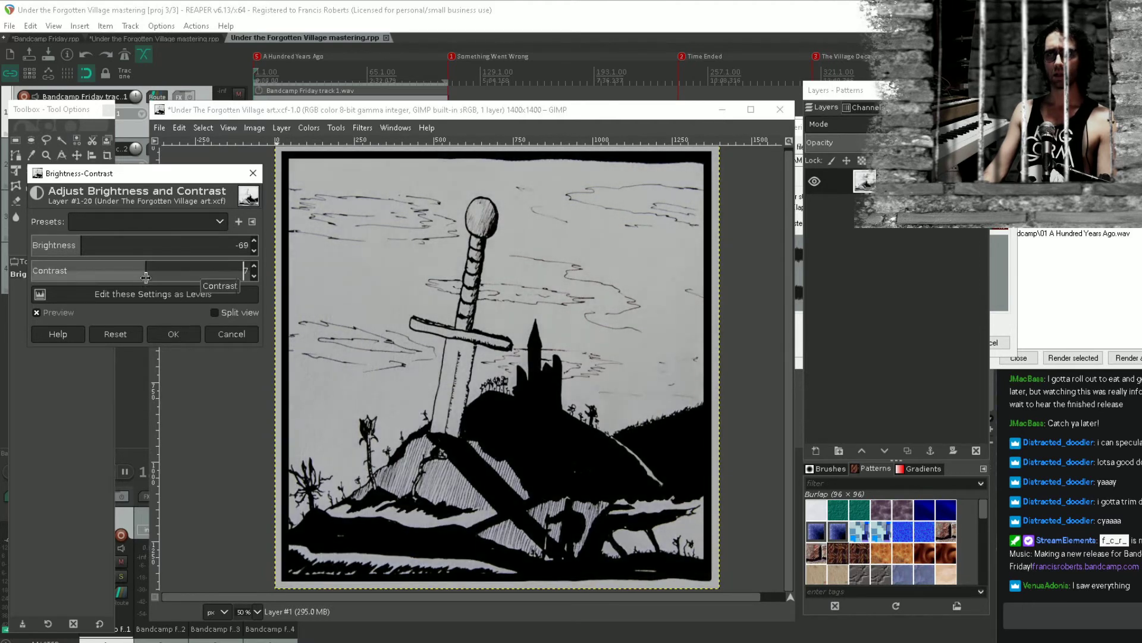
pyautogui.keyDown('ctrl'); pyautogui.scroll(-2, 462, 204); pyautogui.keyUp('ctrl')
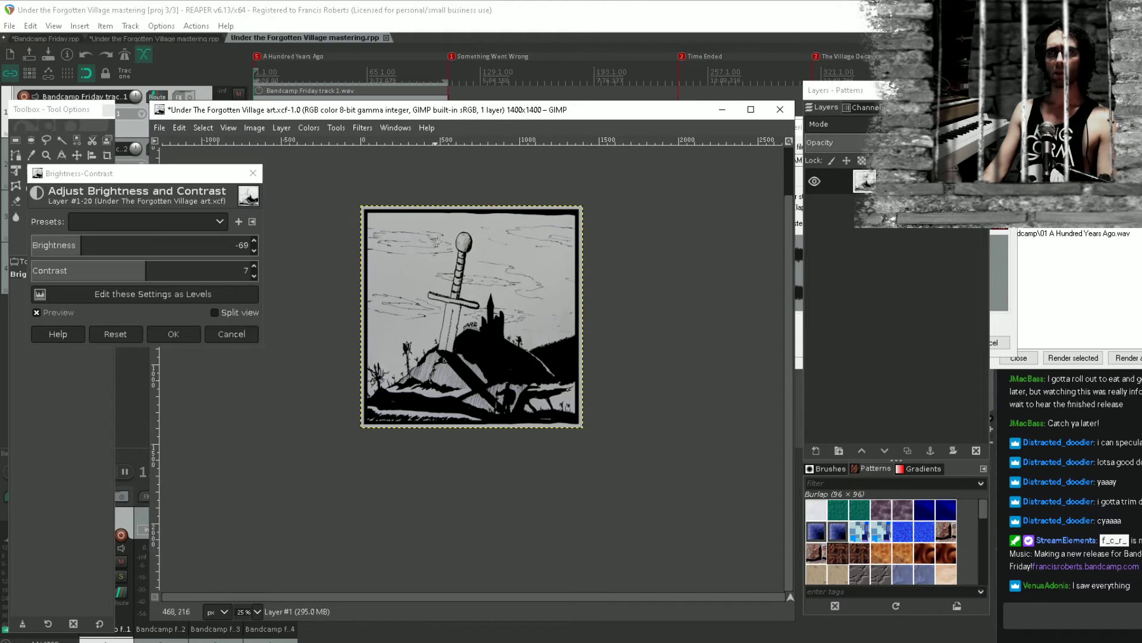
pyautogui.keyDown('ctrl'); pyautogui.scroll(1, 473, 258); pyautogui.keyUp('ctrl')
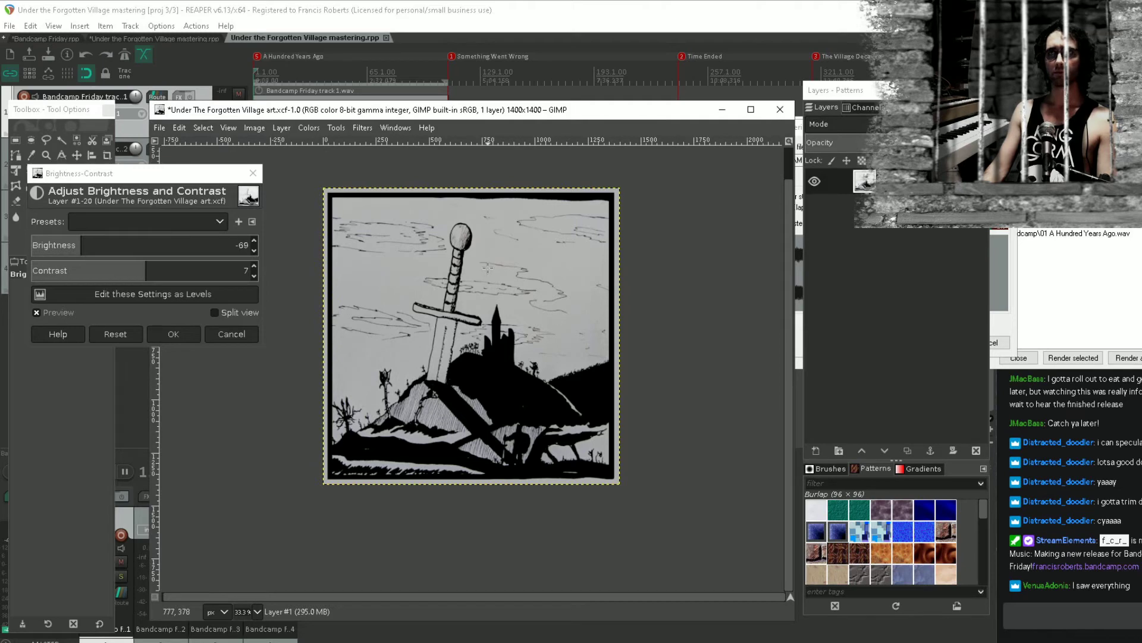
pyautogui.click(34, 312)
pyautogui.click(35, 312)
pyautogui.click(159, 337)
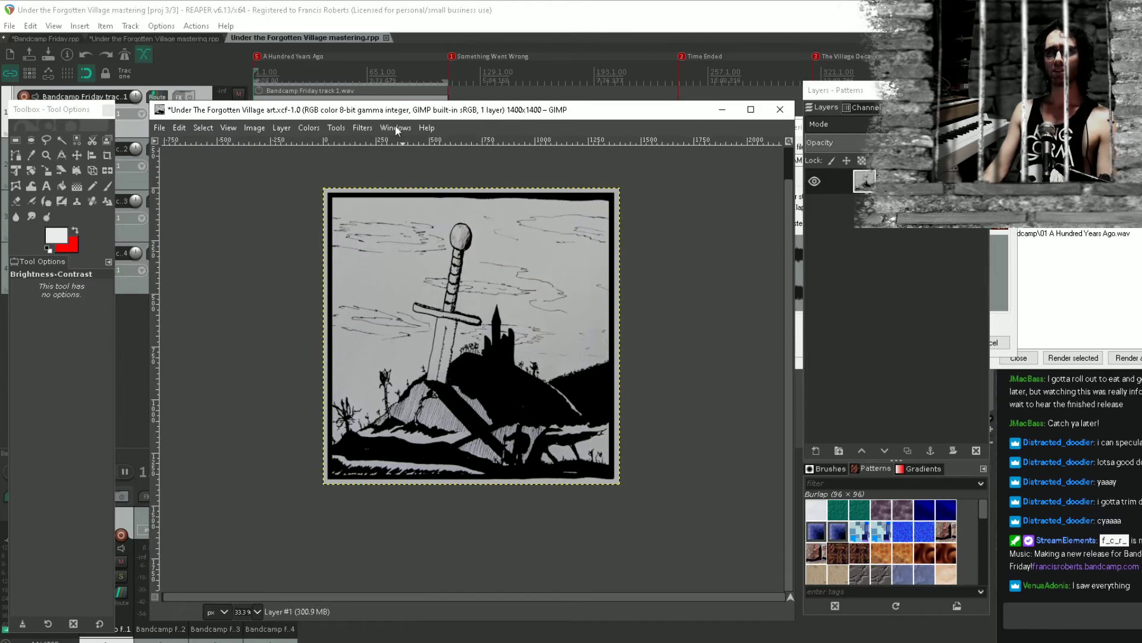
# Try the artistic Oilify filter on the whole cover art
pyautogui.scroll(8, 477, 263)
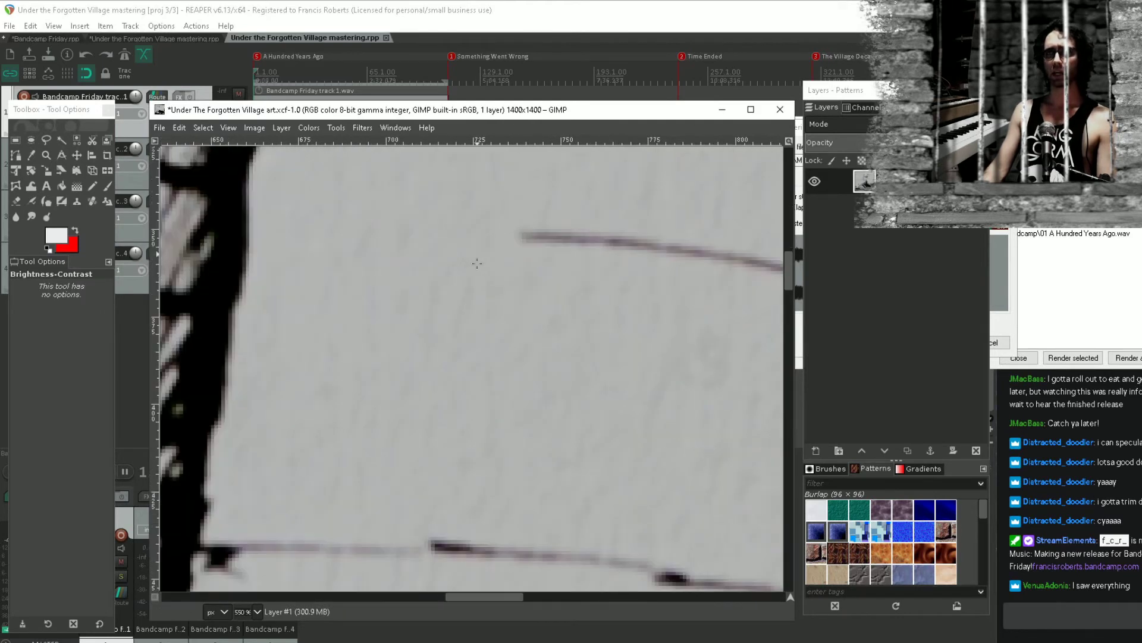
pyautogui.scroll(-8, 427, 290)
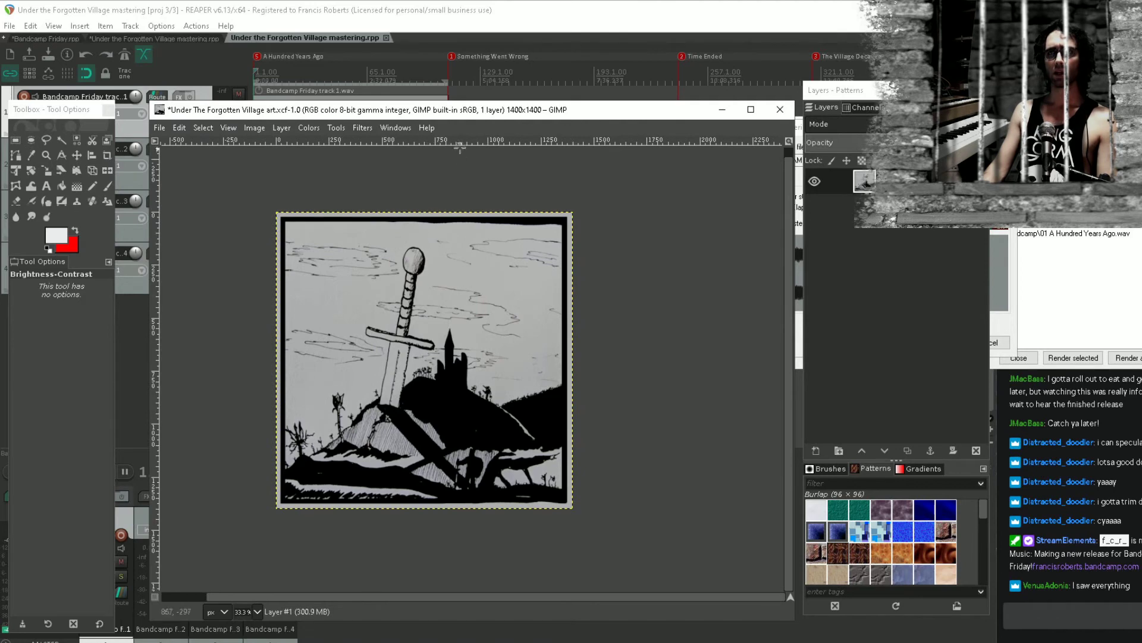
pyautogui.click(373, 126)
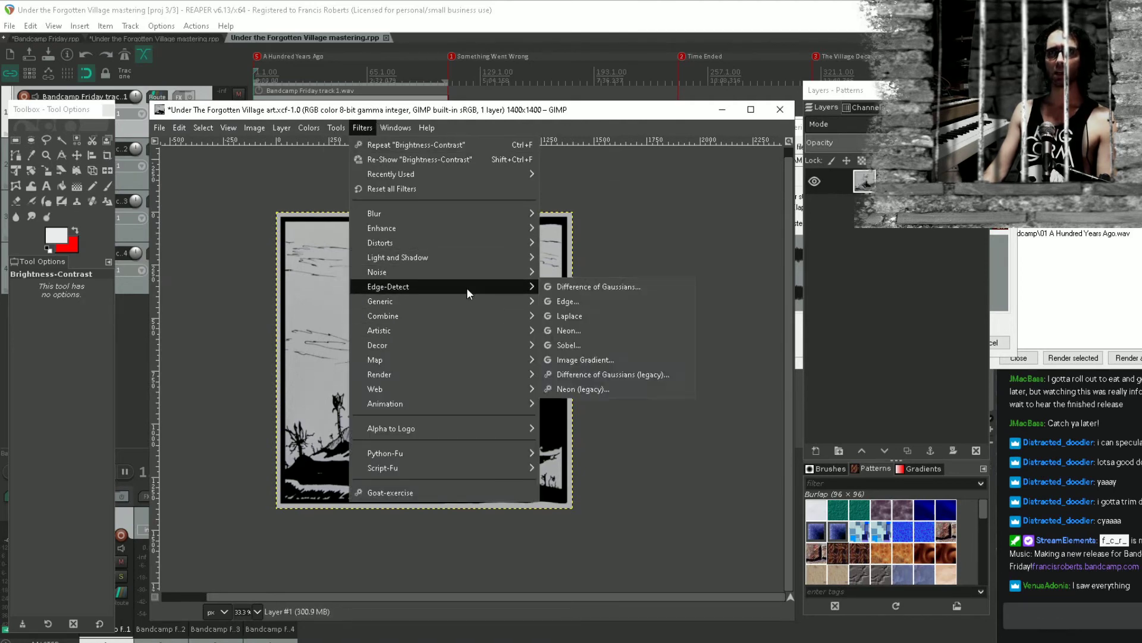
pyautogui.moveTo(452, 329)
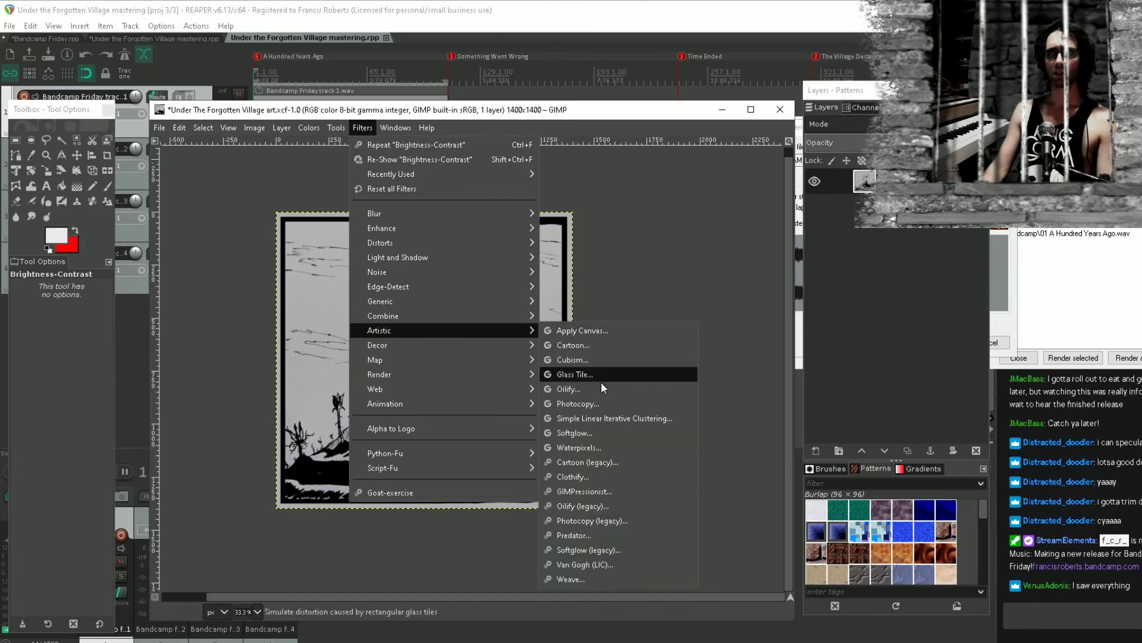
pyautogui.click(592, 406)
pyautogui.click(655, 224)
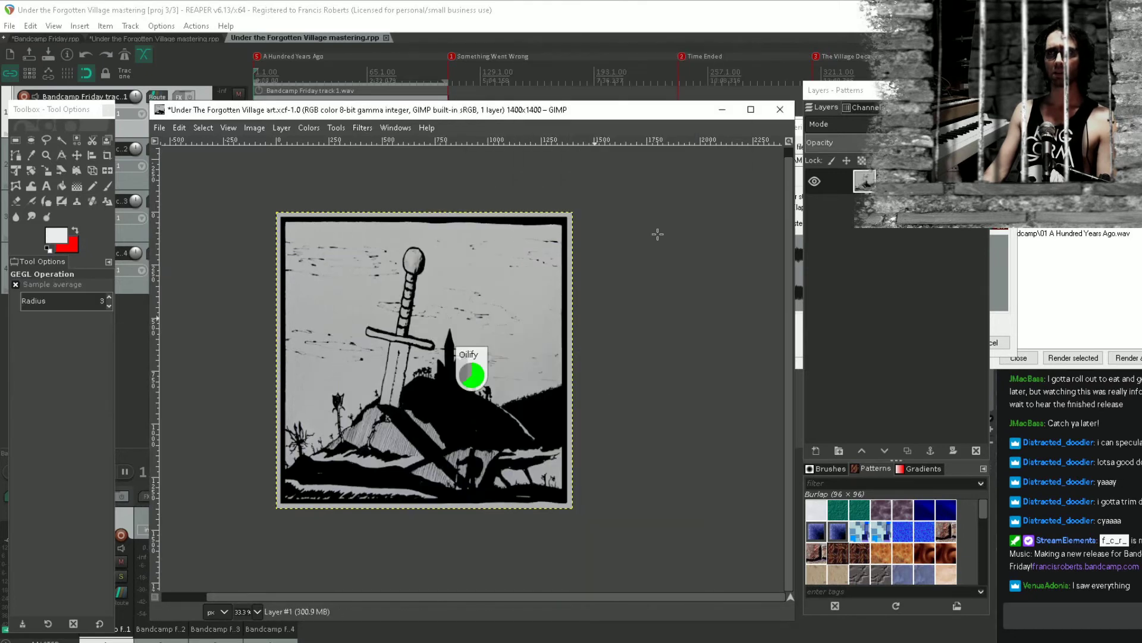
# Examine how the Oilify filter affects the sword, castle, hatched rocks and cloud lines, up close and as a whole
pyautogui.scroll(7, 431, 252)
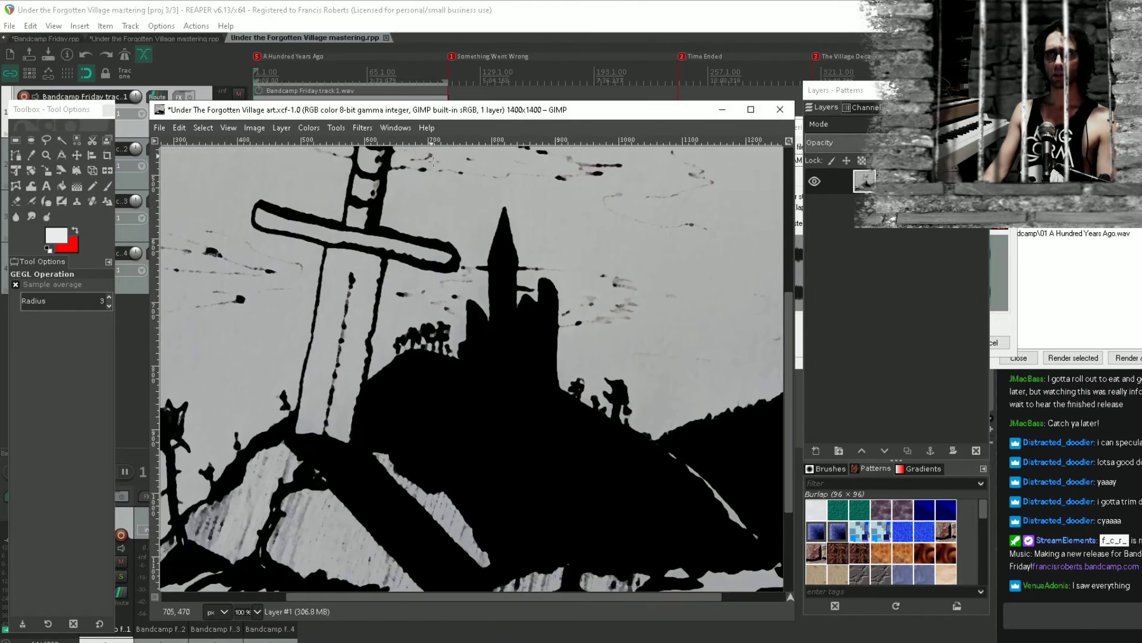
pyautogui.moveTo(440, 357); pyautogui.dragTo(496, 128)
pyautogui.moveTo(443, 380); pyautogui.dragTo(537, 159)
pyautogui.scroll(-2, 517, 371)
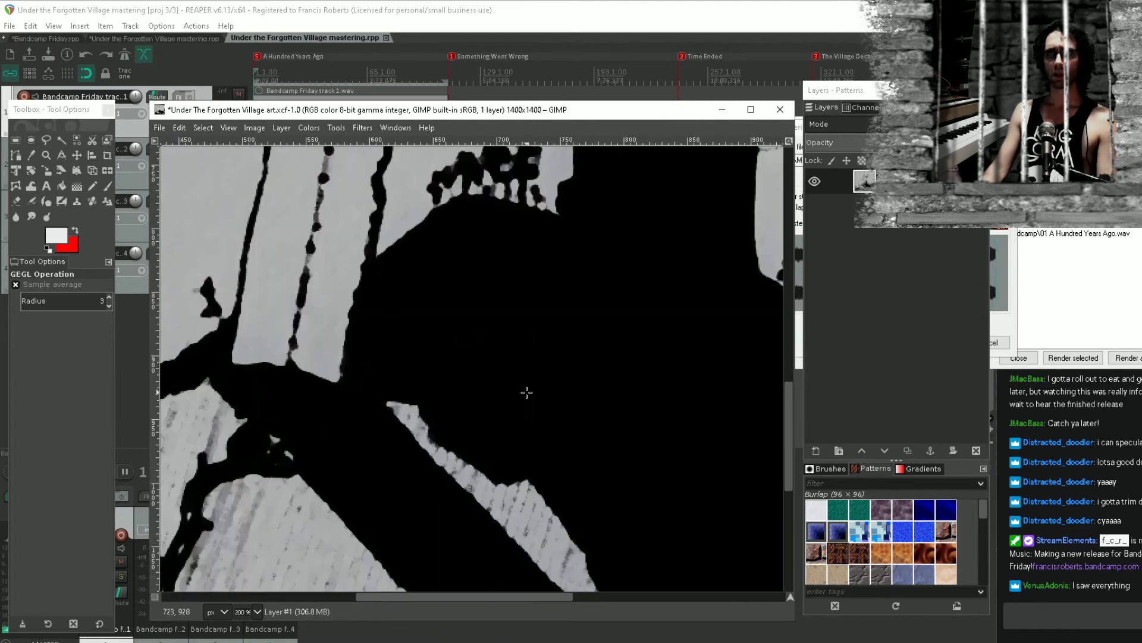
pyautogui.moveTo(525, 402); pyautogui.dragTo(403, 83)
pyautogui.scroll(-5, 535, 216)
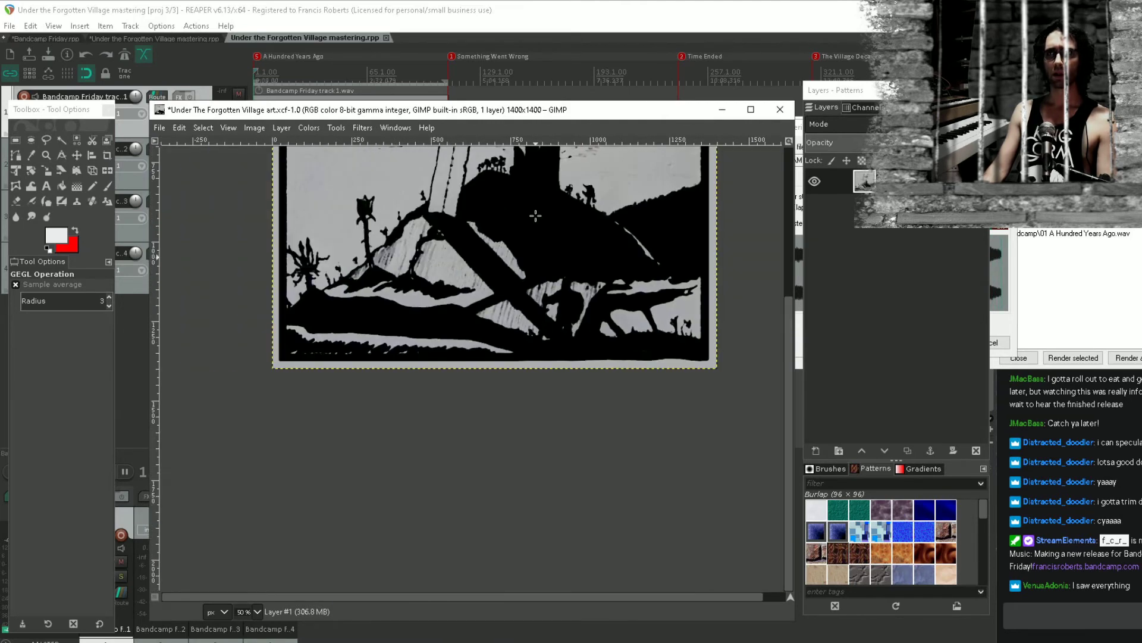
pyautogui.moveTo(536, 218); pyautogui.dragTo(529, 338)
pyautogui.scroll(3, 536, 330)
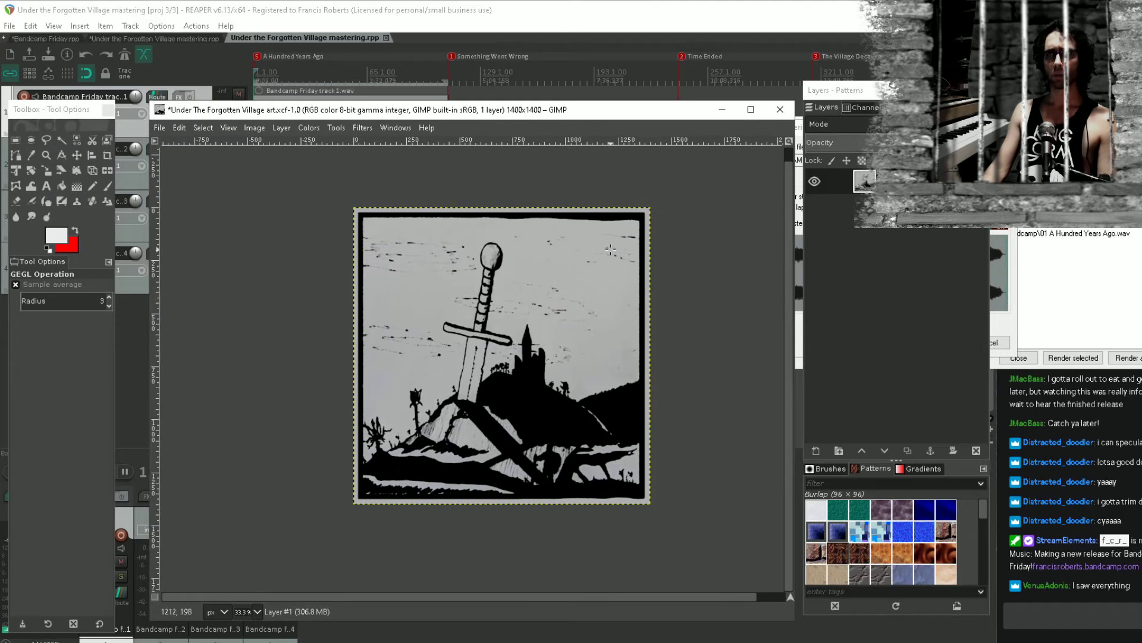
pyautogui.scroll(1, 611, 250)
pyautogui.scroll(-1, 604, 252)
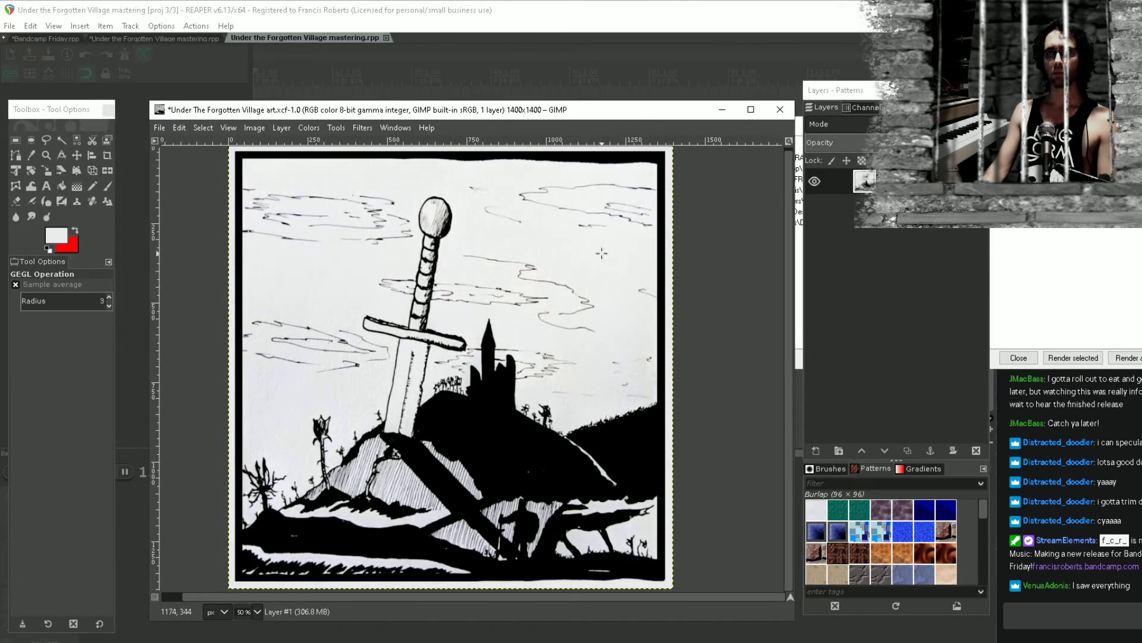
# Undo the Oilify filter, keeping the darkened version of the cover art
pyautogui.hotkey('ctrl', 'z')
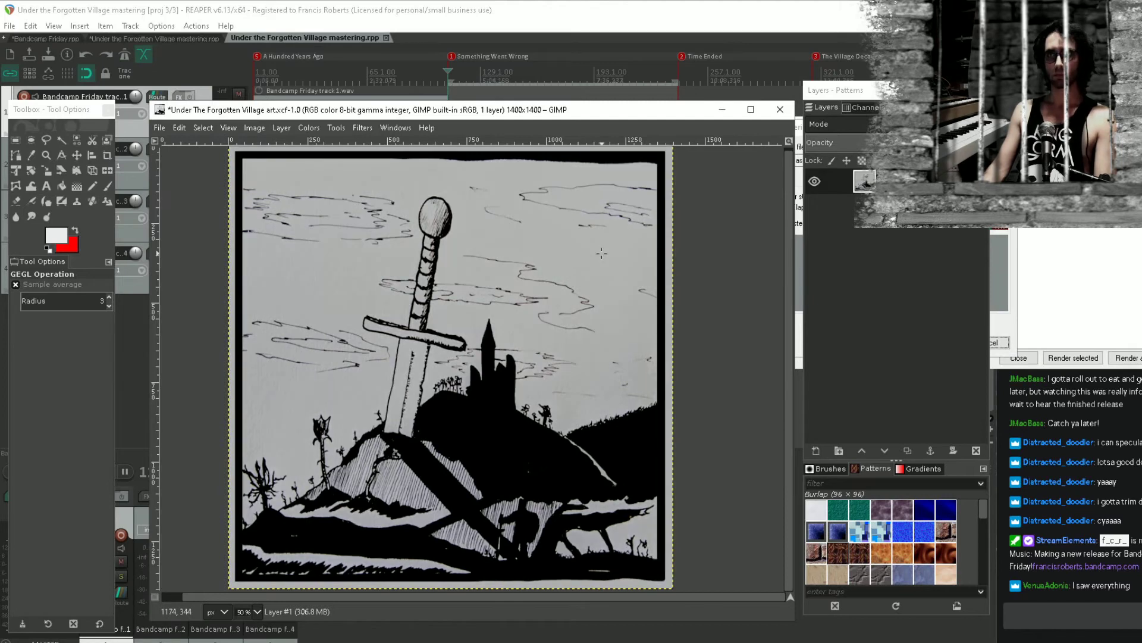
pyautogui.hotkey('ctrl', 'y')
pyautogui.hotkey('ctrl', 'z')
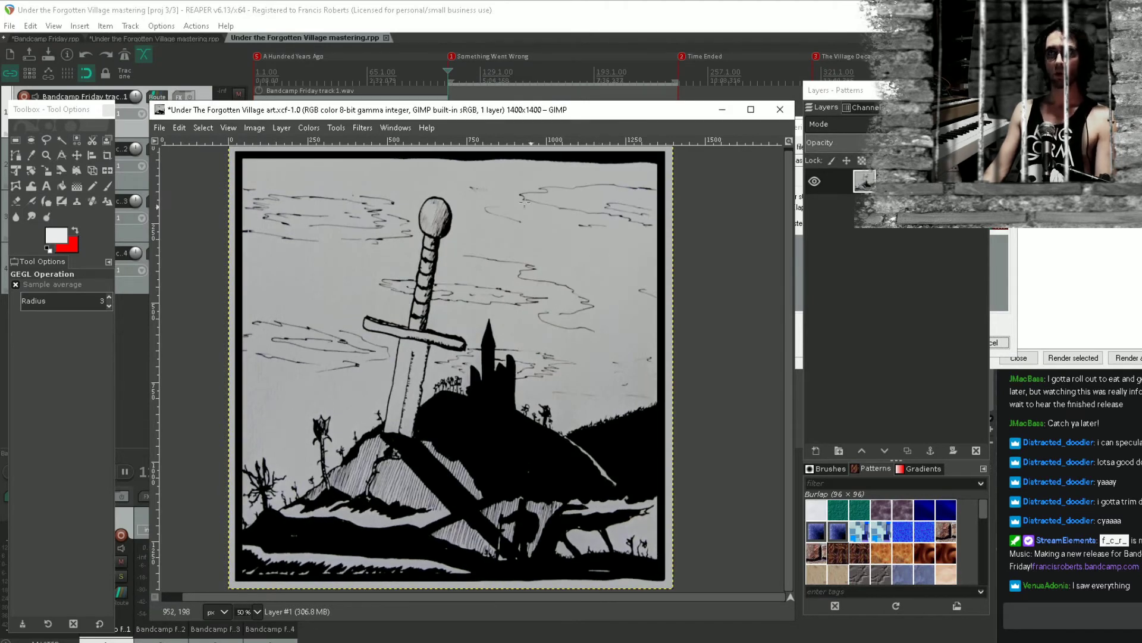
# Start the Apply Canvas filter on the cover art and set its depth to 2
pyautogui.click(363, 128)
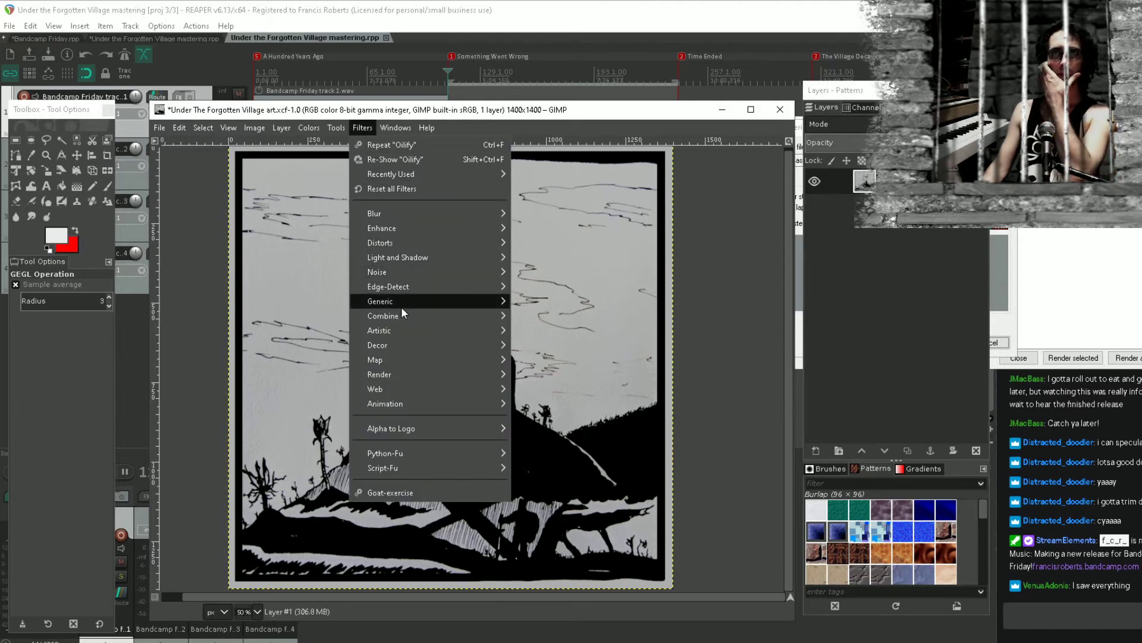
pyautogui.moveTo(394, 334)
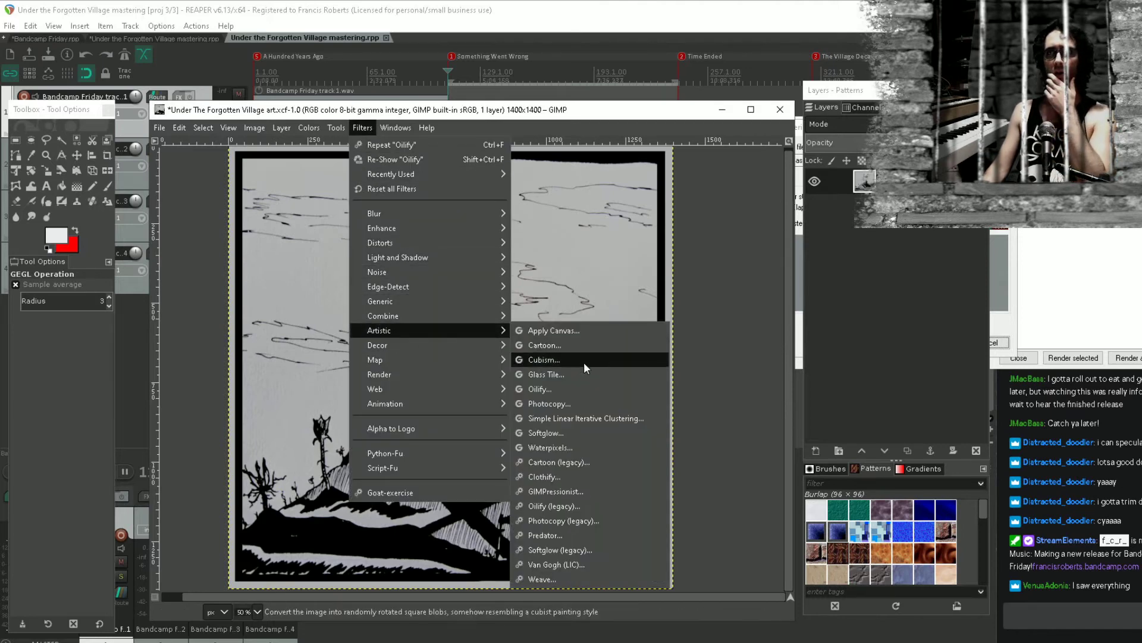
pyautogui.click(584, 334)
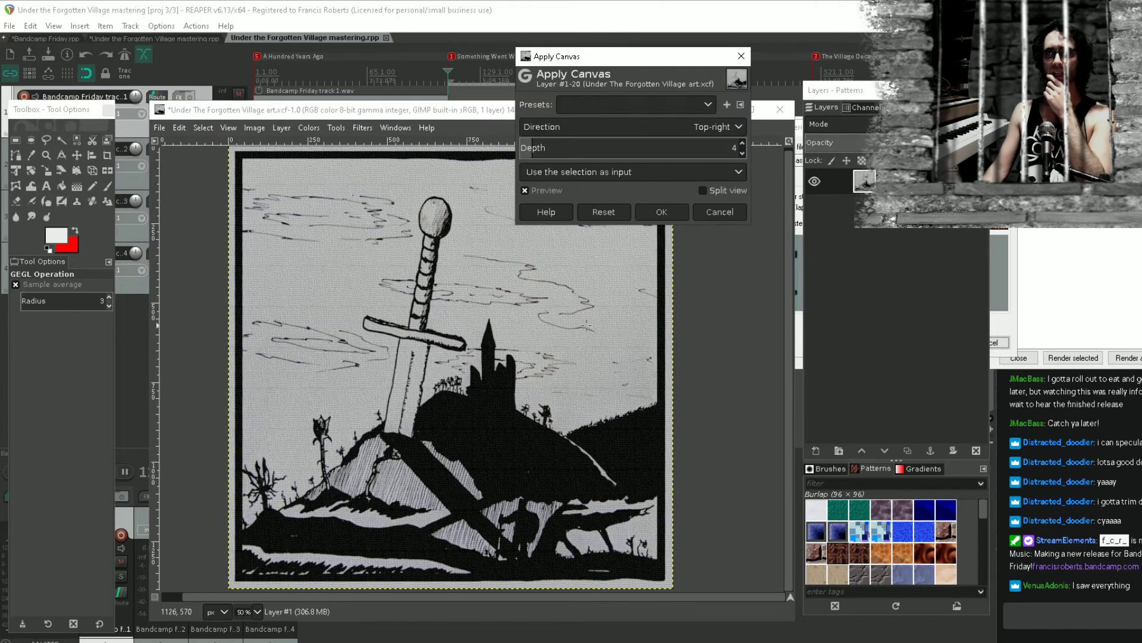
pyautogui.scroll(2, 537, 350)
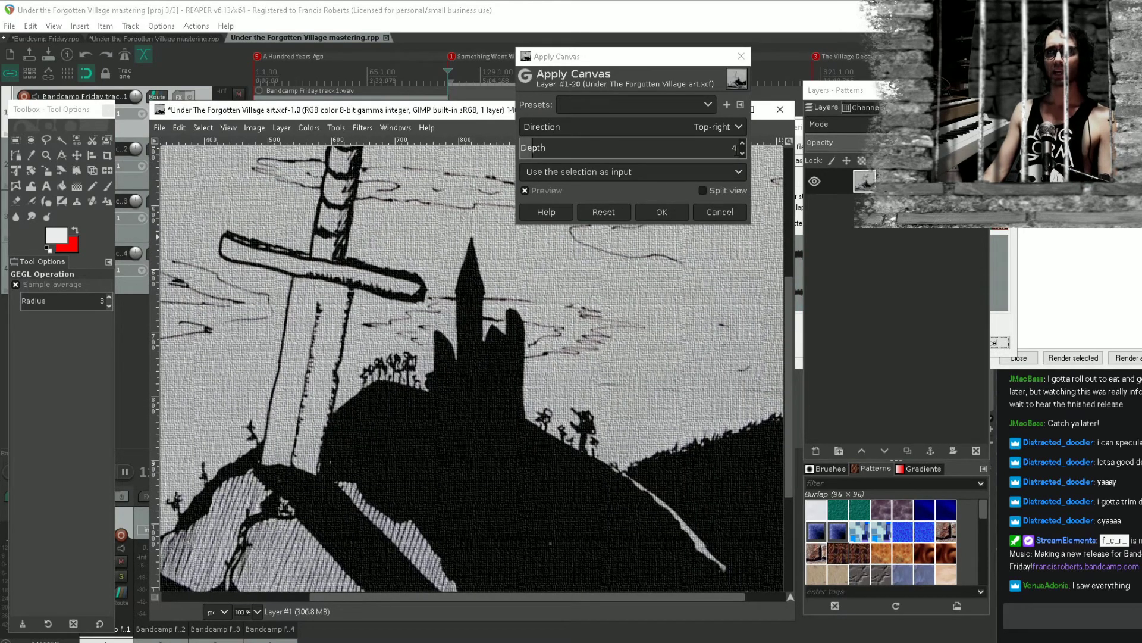
pyautogui.click(743, 156)
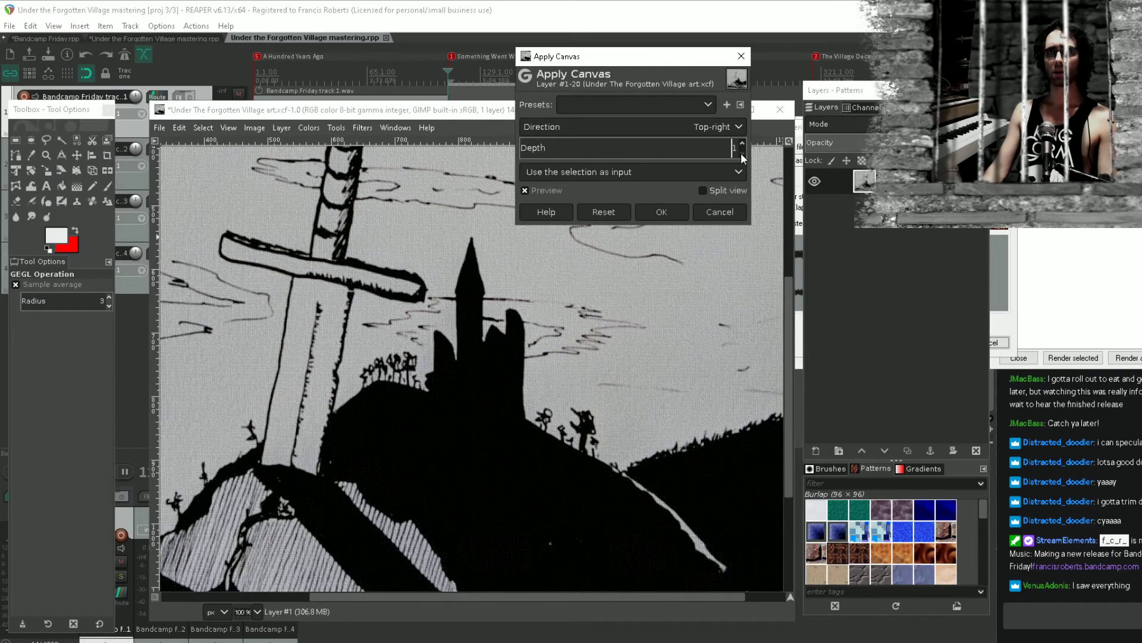
pyautogui.scroll(9, 743, 149)
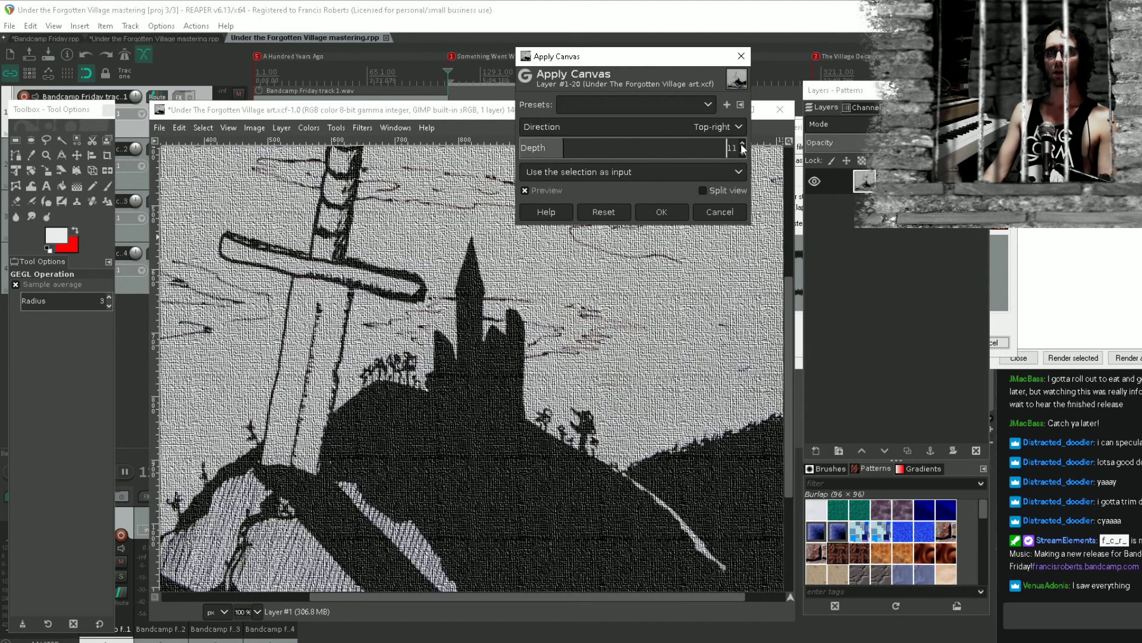
pyautogui.scroll(-9, 741, 155)
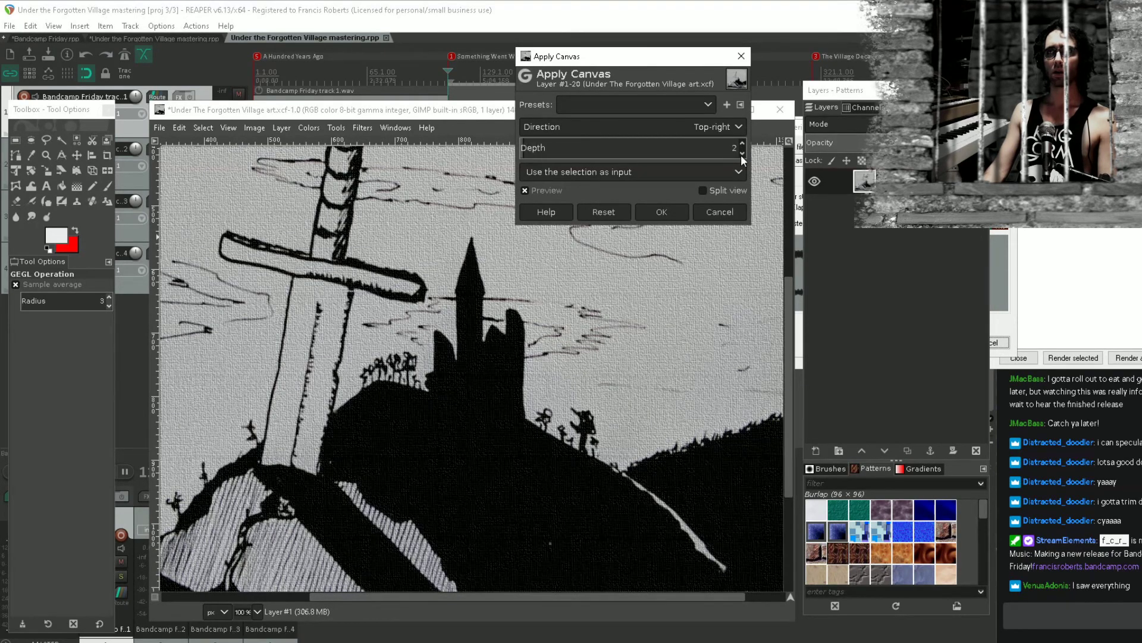
# Inspect the canvas texture across the artwork, compare it using the preview option, and apply the filter
pyautogui.moveTo(563, 443); pyautogui.dragTo(590, 294)
pyautogui.moveTo(549, 380); pyautogui.dragTo(565, 336)
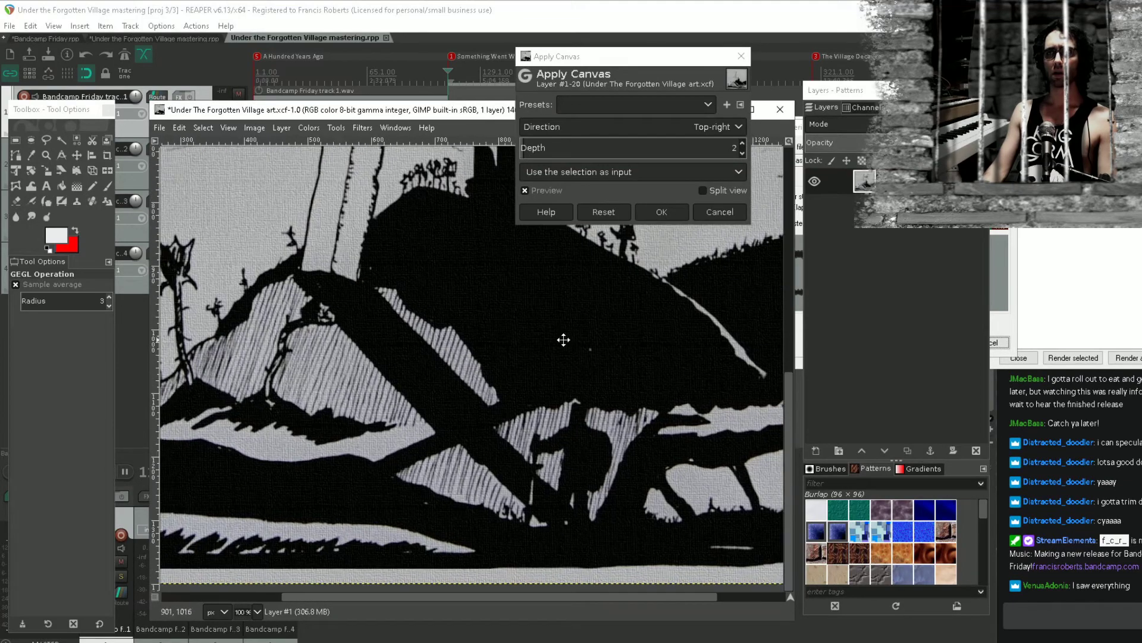
pyautogui.scroll(-2, 514, 328)
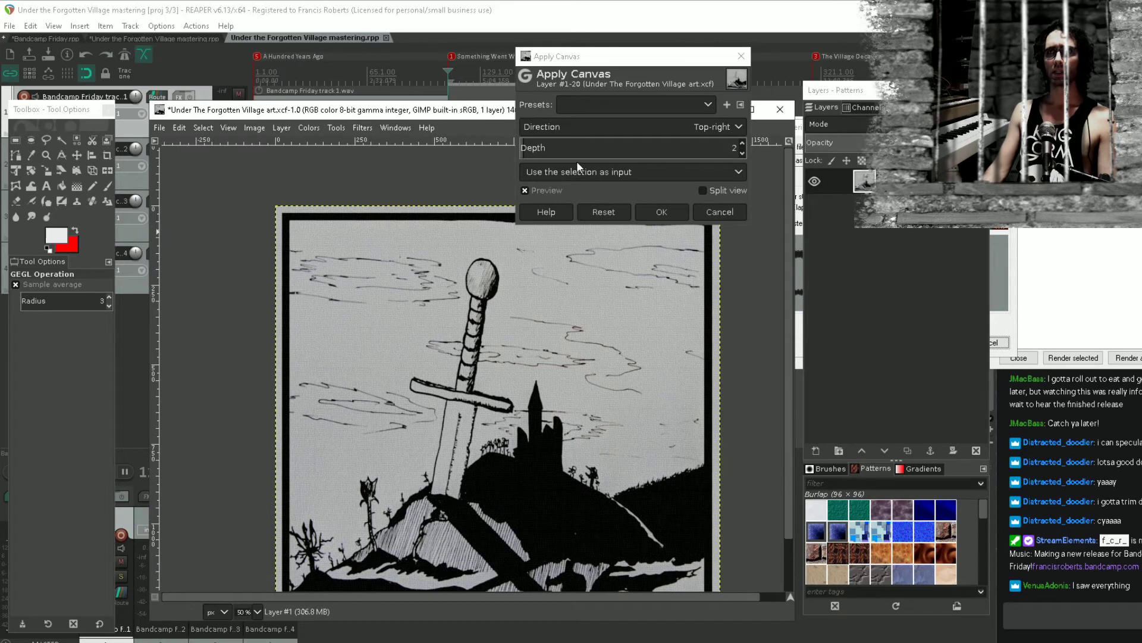
pyautogui.click(526, 190)
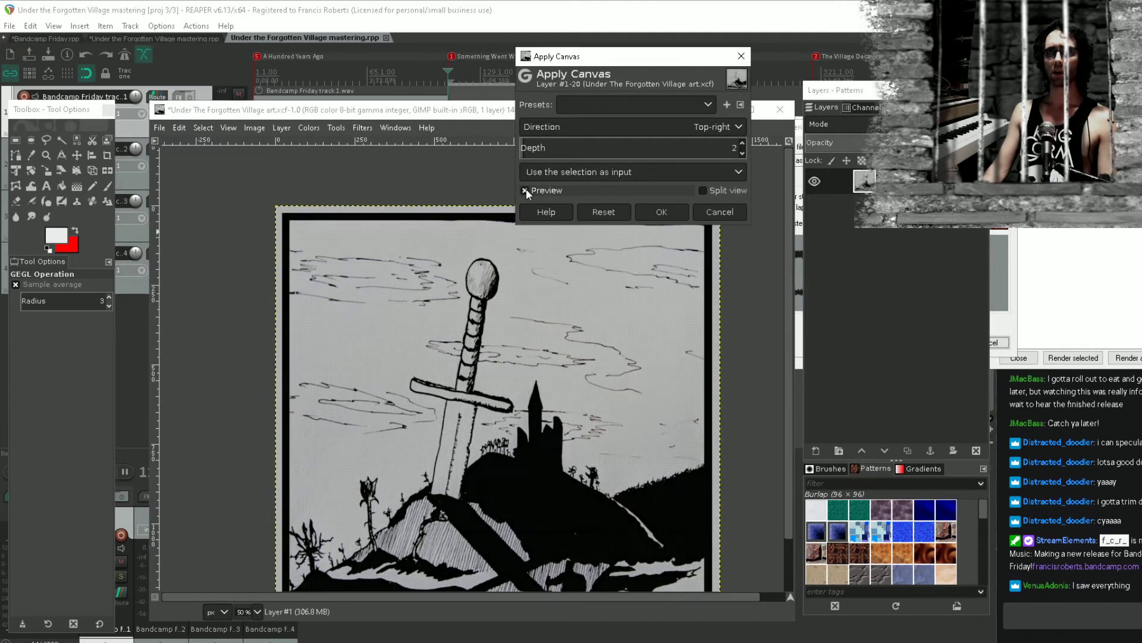
pyautogui.click(660, 212)
# Add the title text "Under The Forgotten Village" near the upper-left corner of the cover art
pyautogui.scroll(-2, 596, 299)
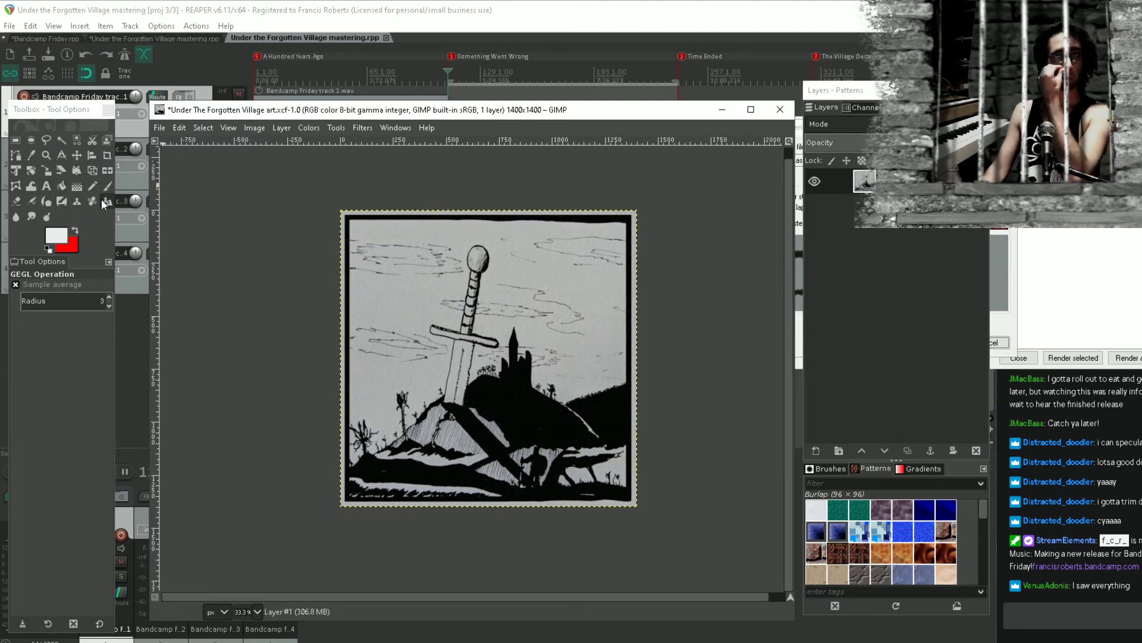
pyautogui.click(46, 186)
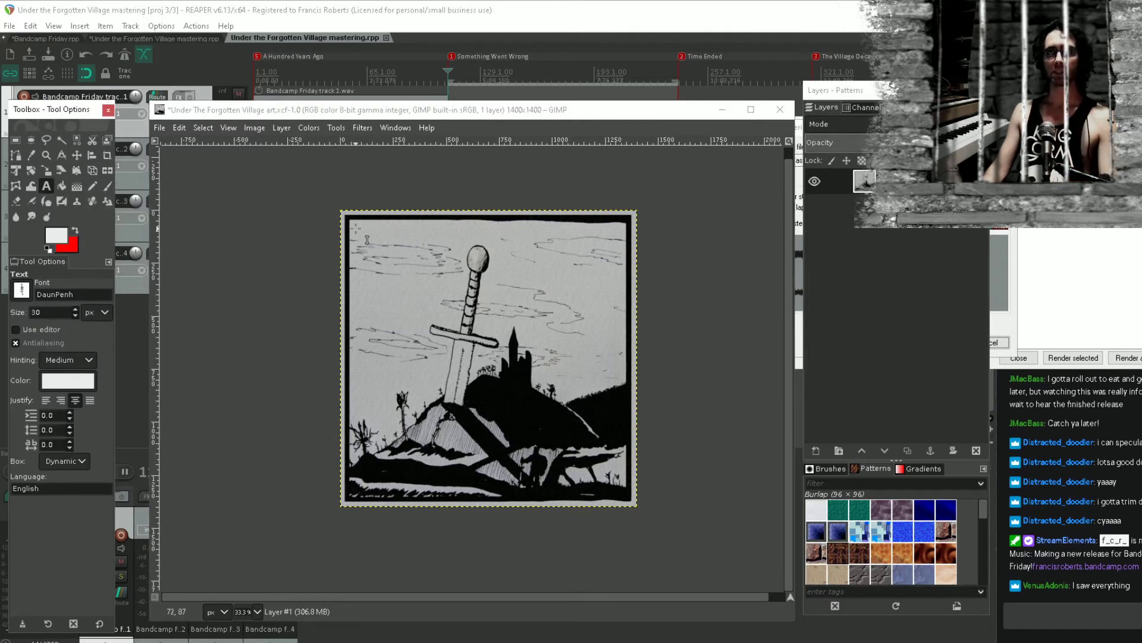
pyautogui.click(356, 228)
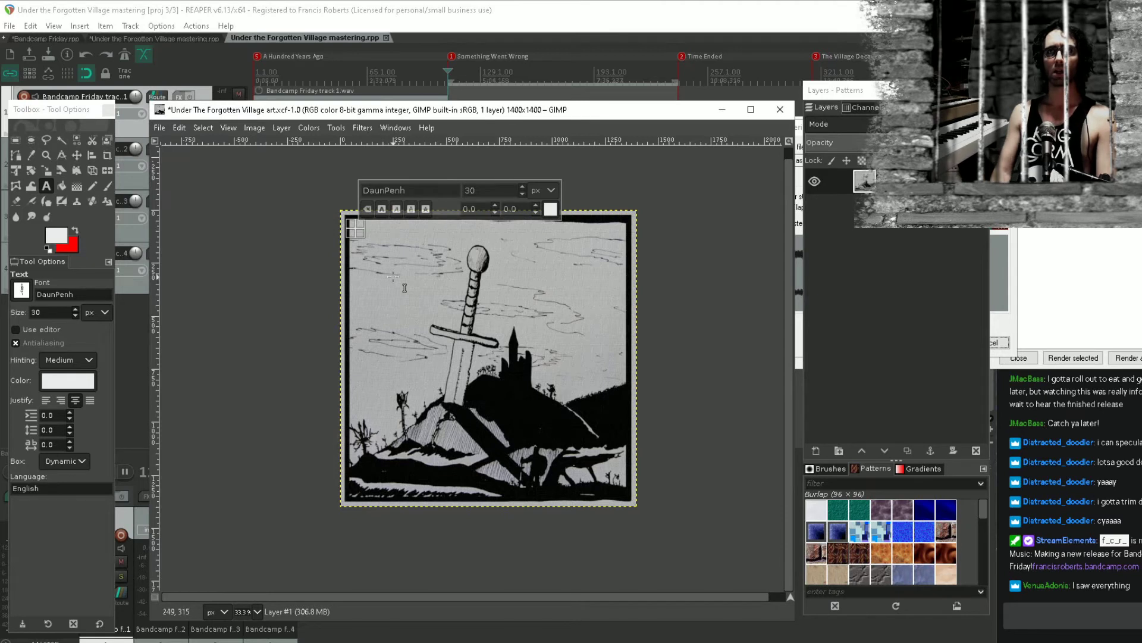
pyautogui.write('Under')
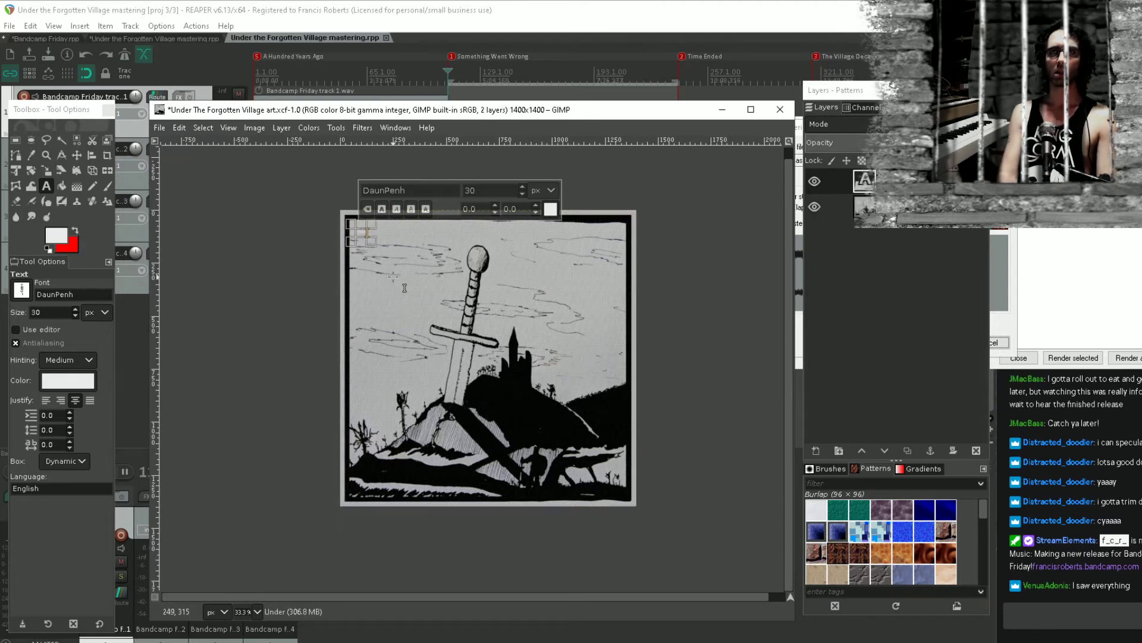
pyautogui.write(' The Forg')
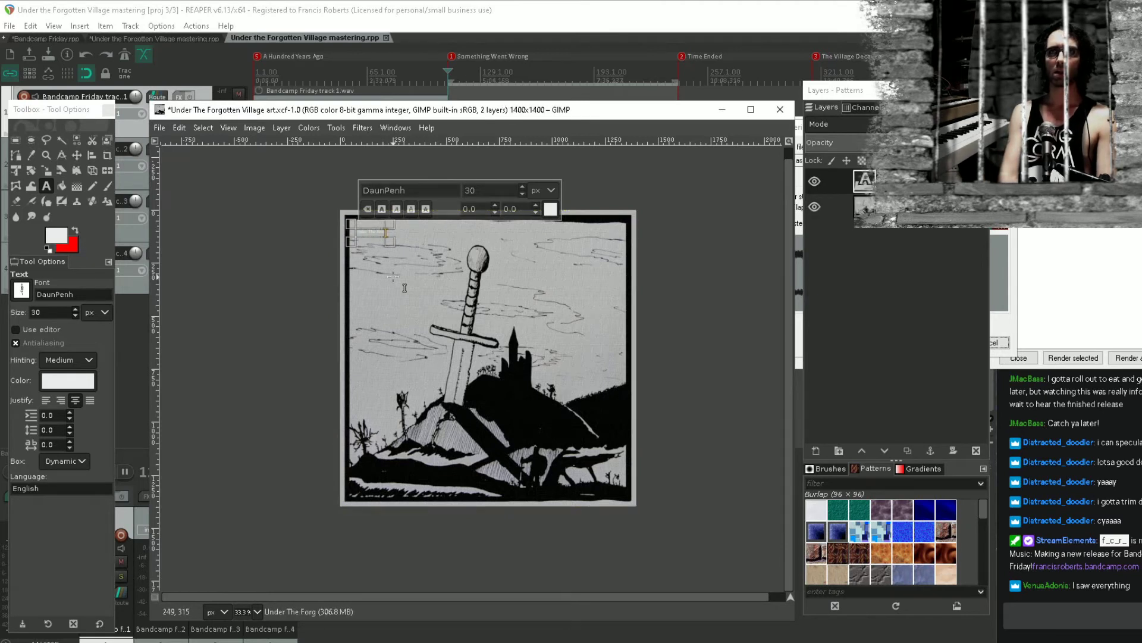
pyautogui.write('otten Village')
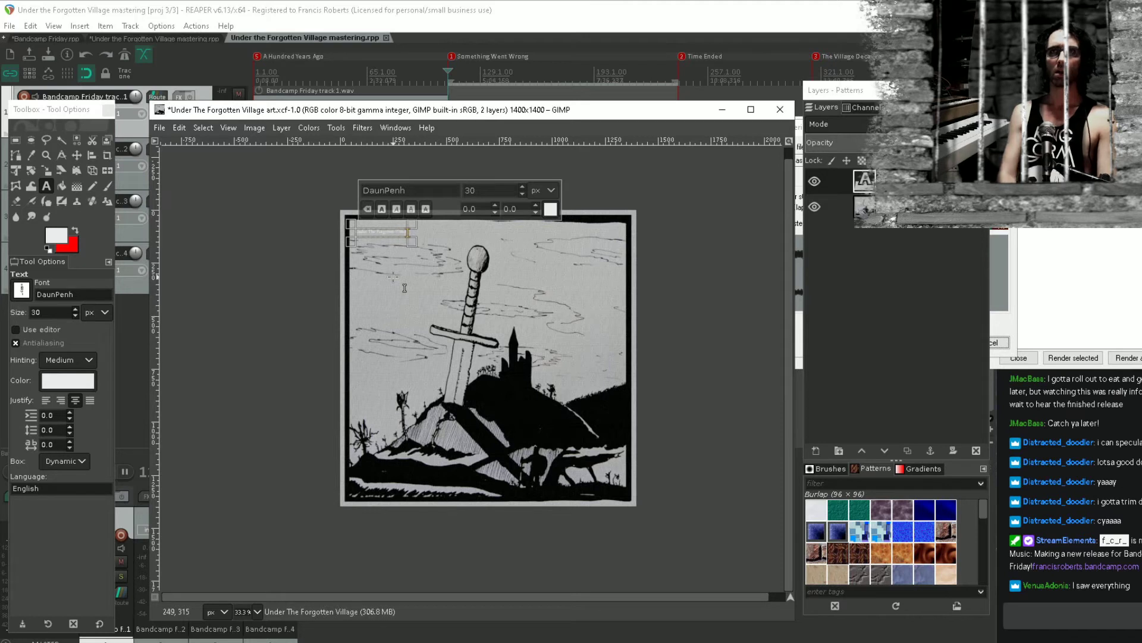
# Recolor the whole title text black and increase its size to 56 px
pyautogui.hotkey('ctrl', 'a')
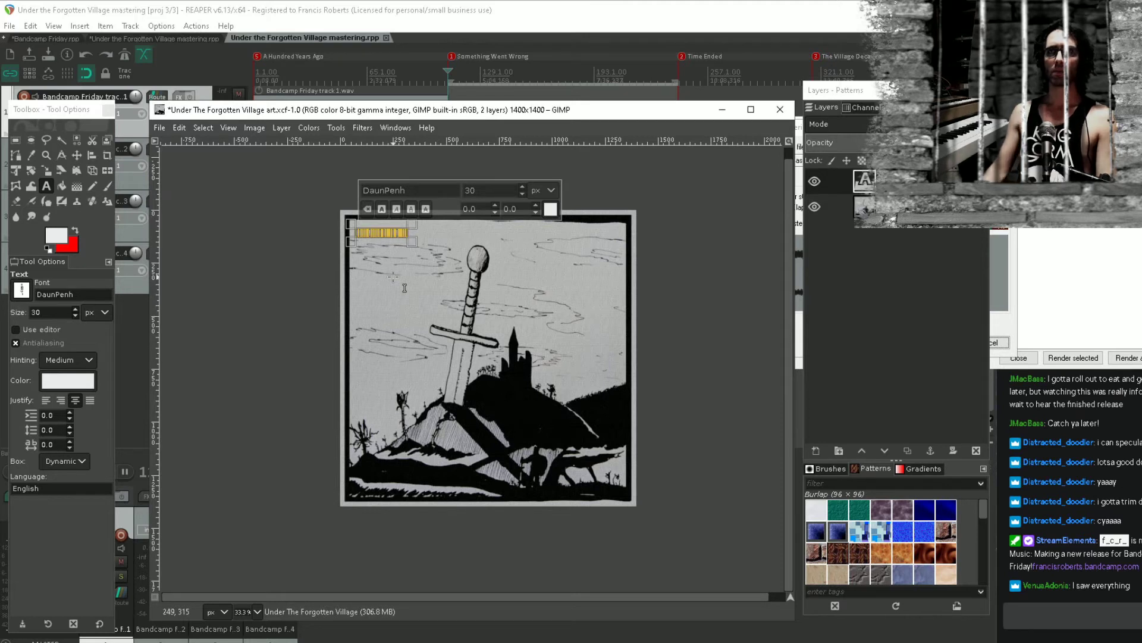
pyautogui.click(551, 208)
pyautogui.click(615, 268)
pyautogui.click(598, 312)
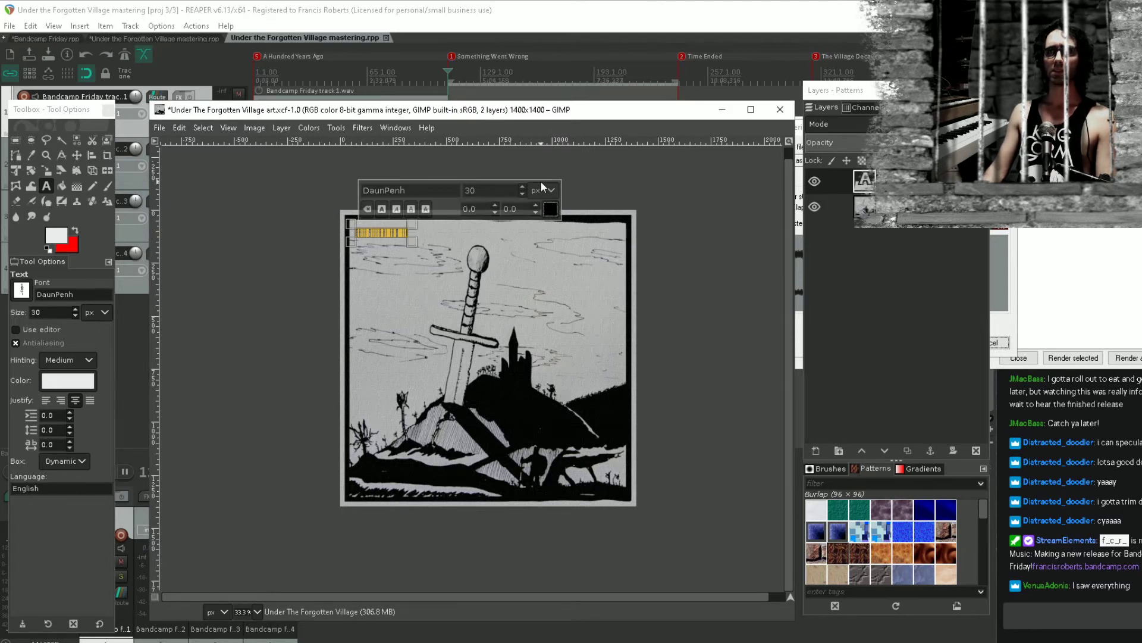
pyautogui.scroll(19, 523, 188)
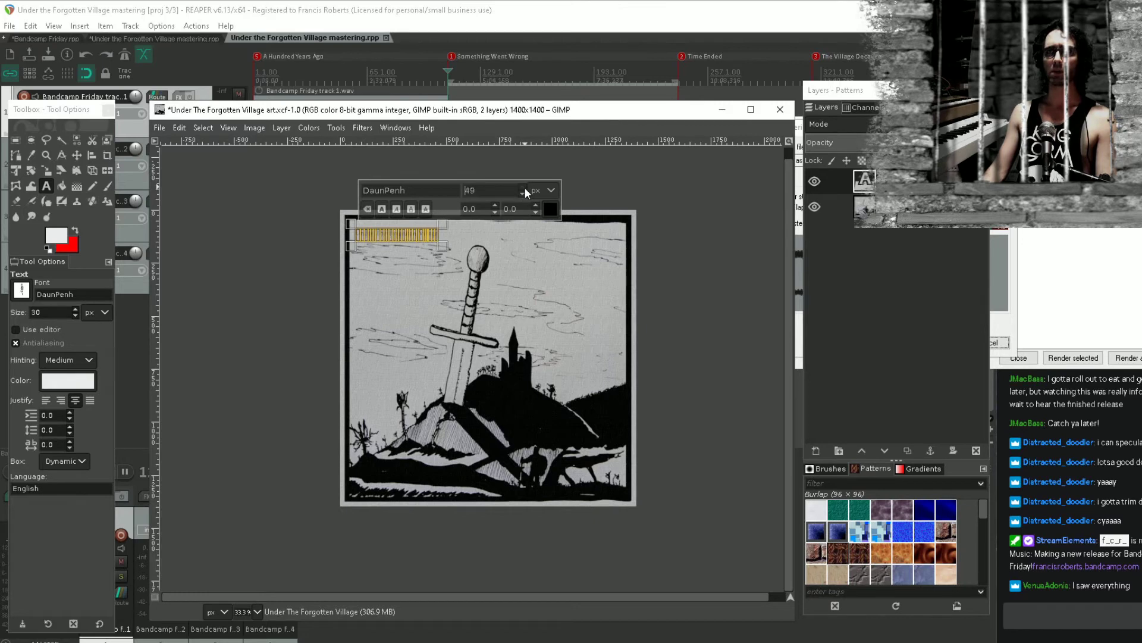
pyautogui.scroll(7, 525, 188)
pyautogui.scroll(3, 462, 283)
pyautogui.moveTo(452, 268); pyautogui.dragTo(510, 403)
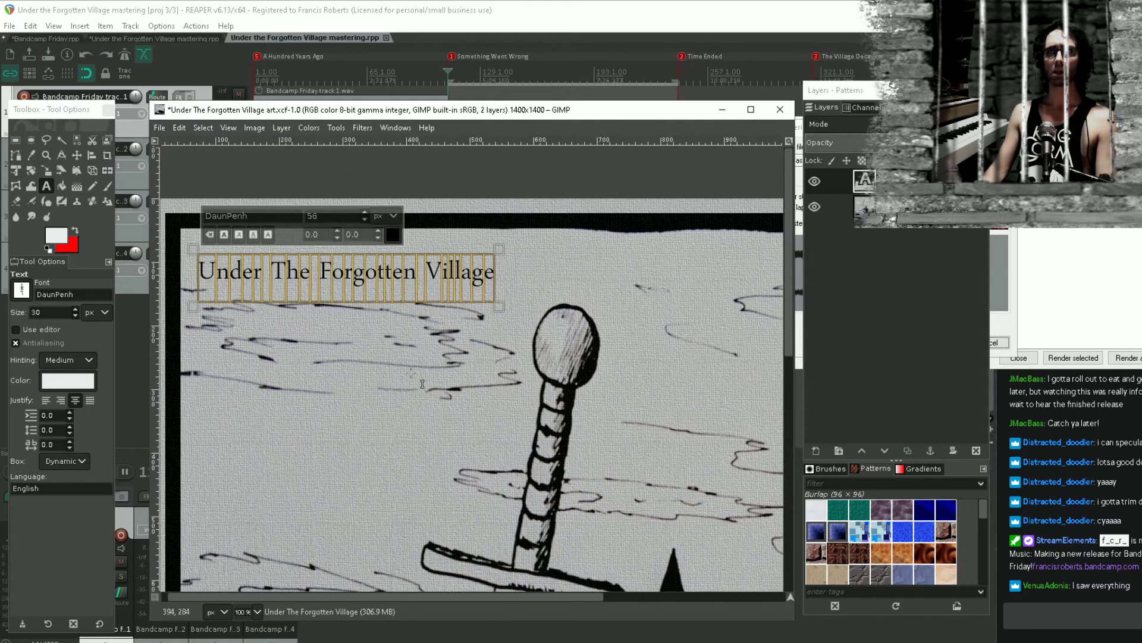
# Change the title text's font to Lucida Blackletter
pyautogui.scroll(-2, 451, 359)
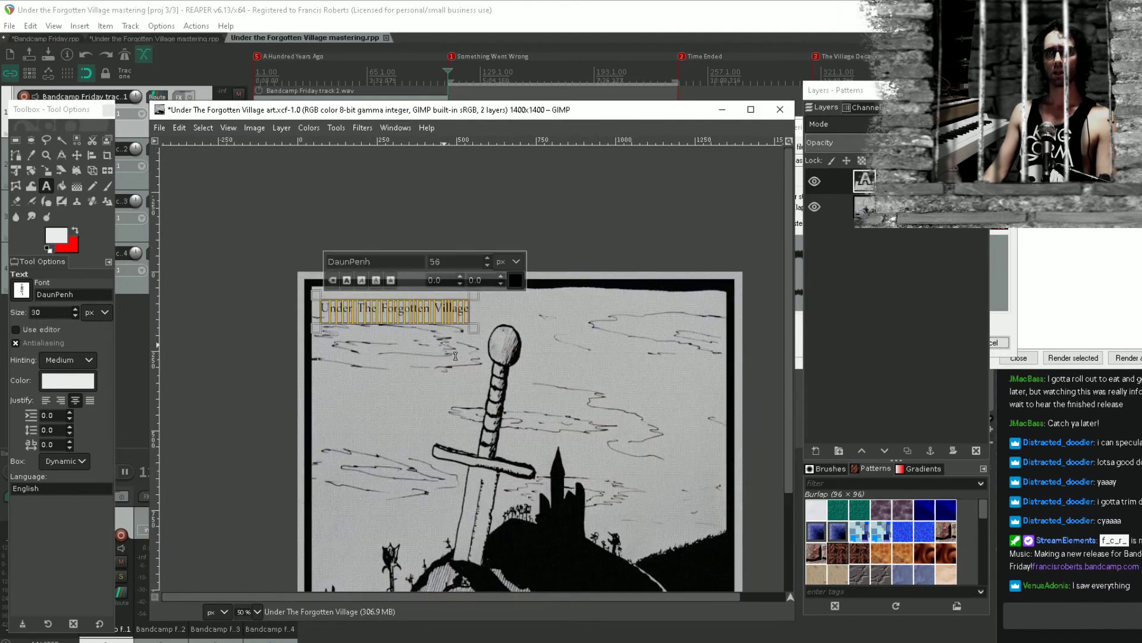
pyautogui.click(411, 262)
pyautogui.write('lucid')
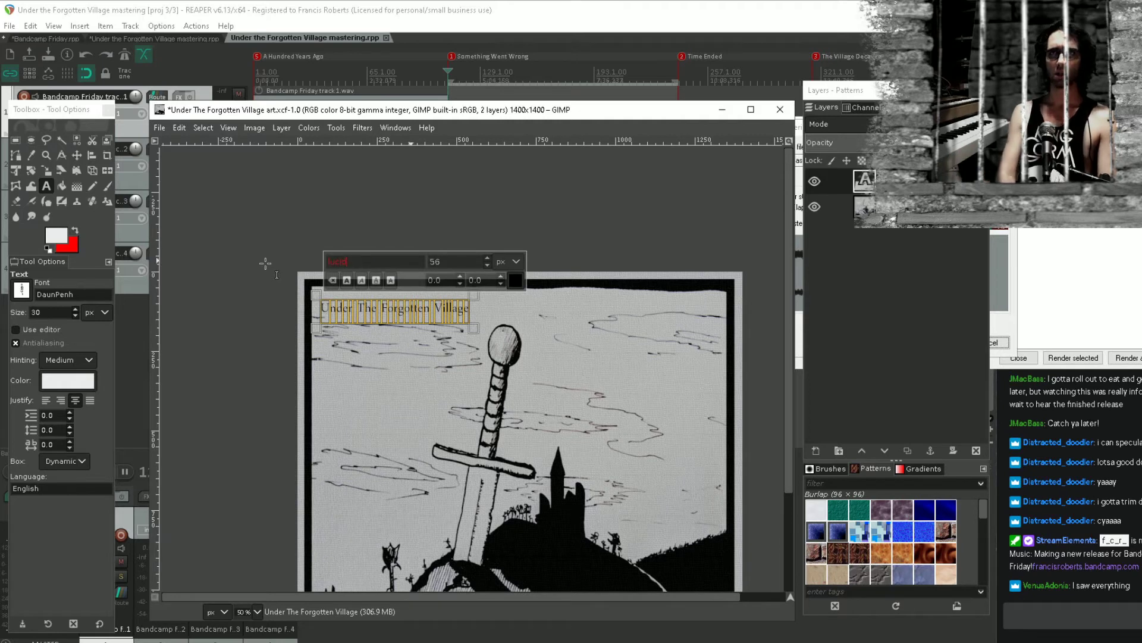
pyautogui.click(383, 274)
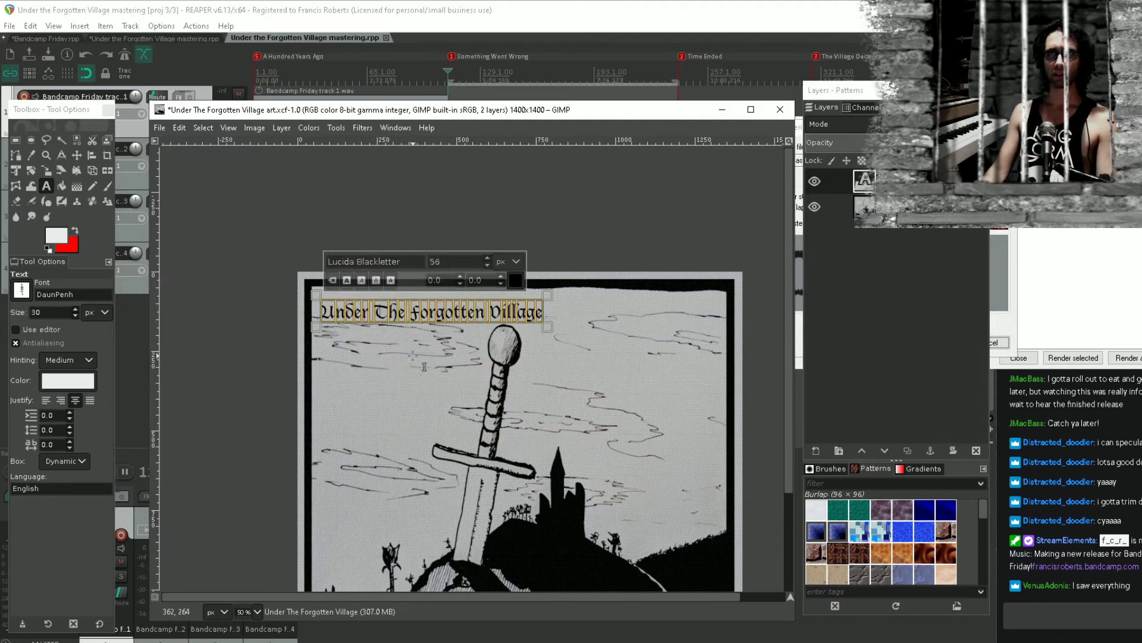
# Move the title slightly up and to the right, within the upper-left corner of the black border
pyautogui.click(77, 155)
pyautogui.scroll(-2, 455, 404)
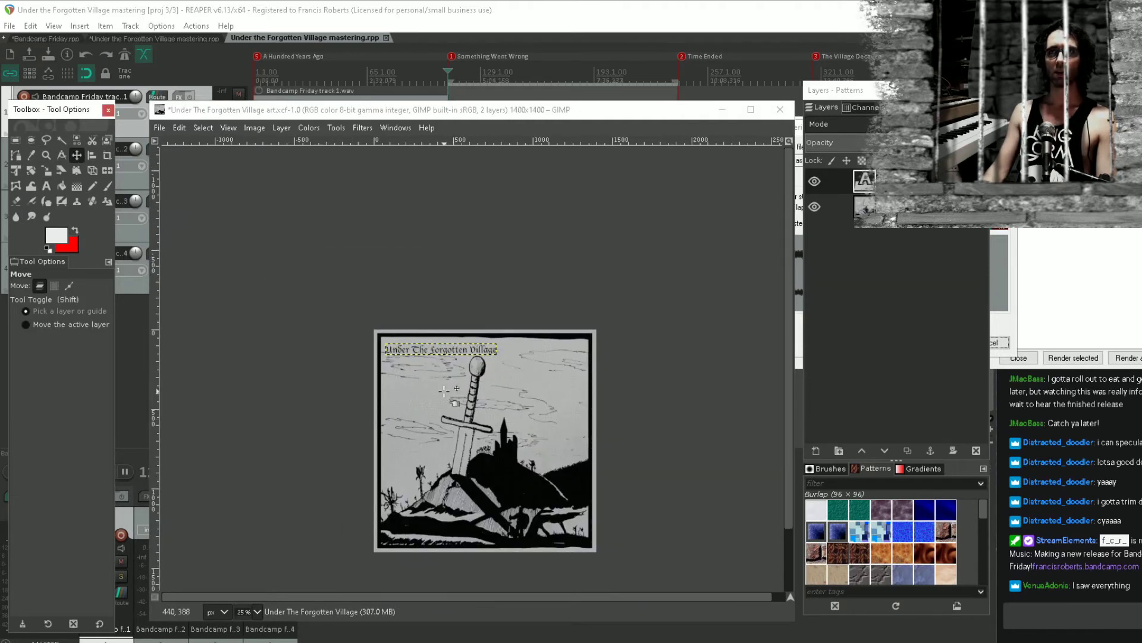
pyautogui.scroll(6, 455, 403)
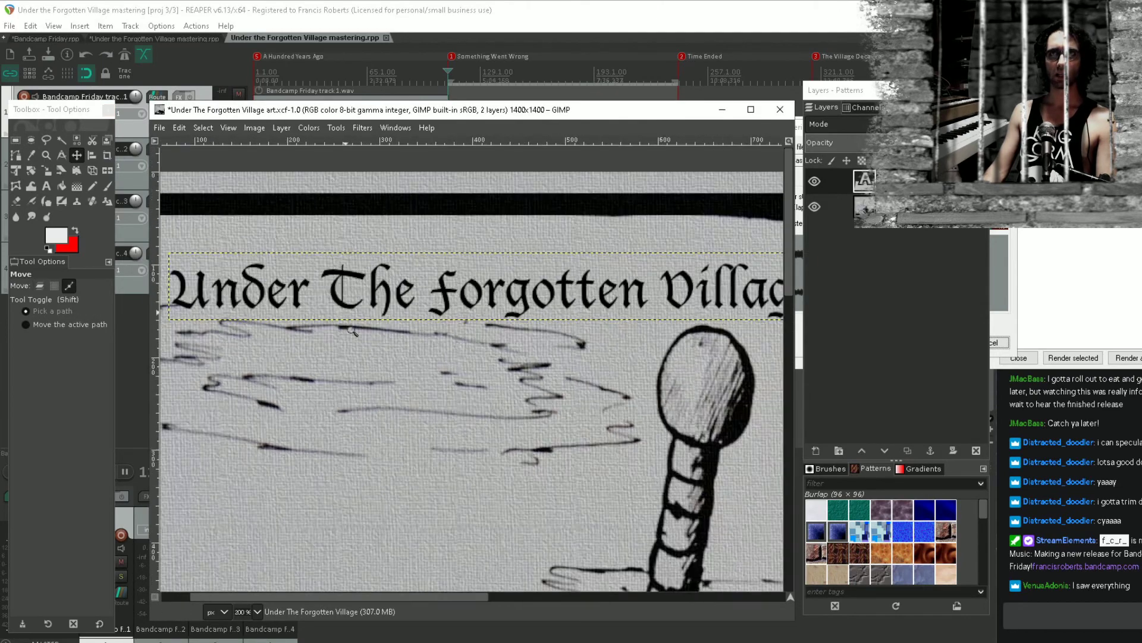
pyautogui.scroll(-4, 353, 331)
pyautogui.scroll(4, 359, 312)
pyautogui.hscroll(-5, 330, 269)
pyautogui.scroll(1, 309, 285)
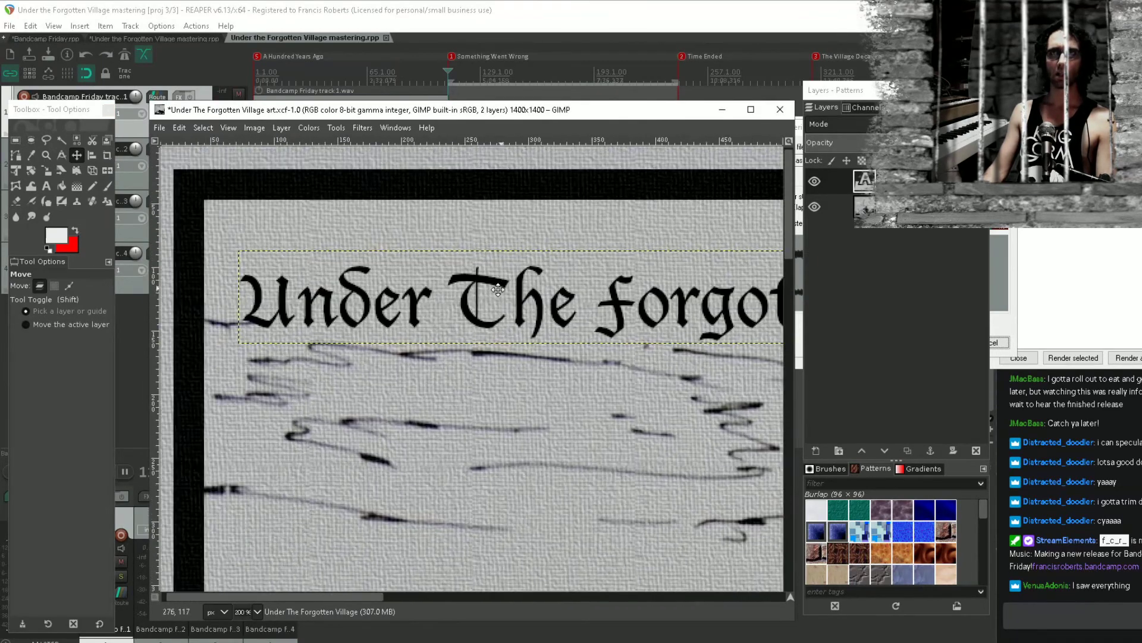
pyautogui.moveTo(293, 309); pyautogui.dragTo(311, 289)
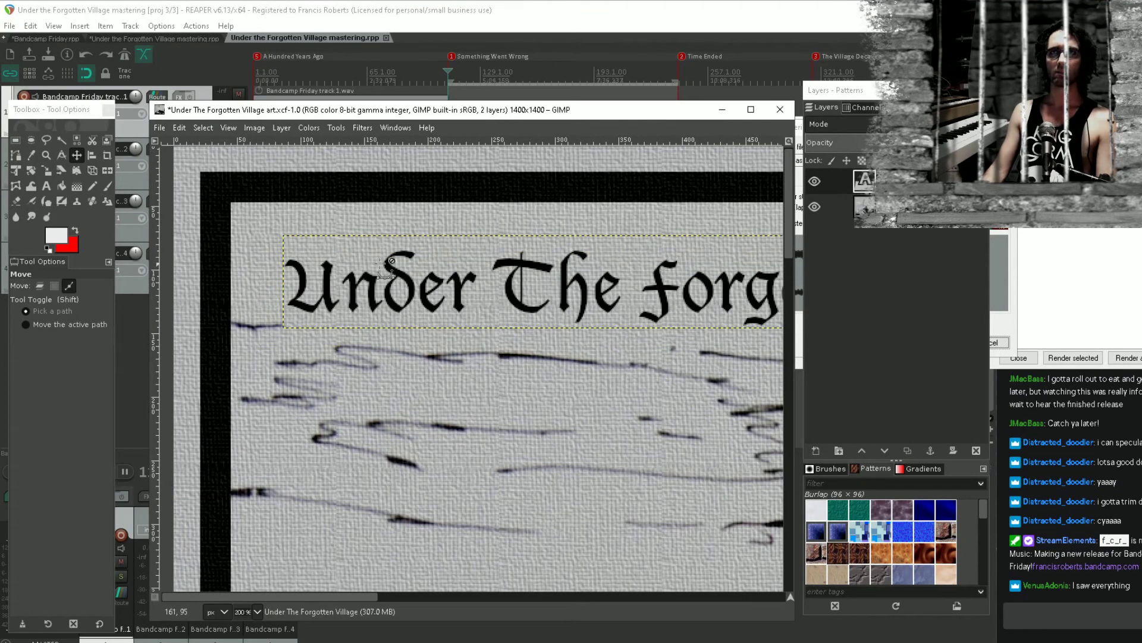
pyautogui.press('1')
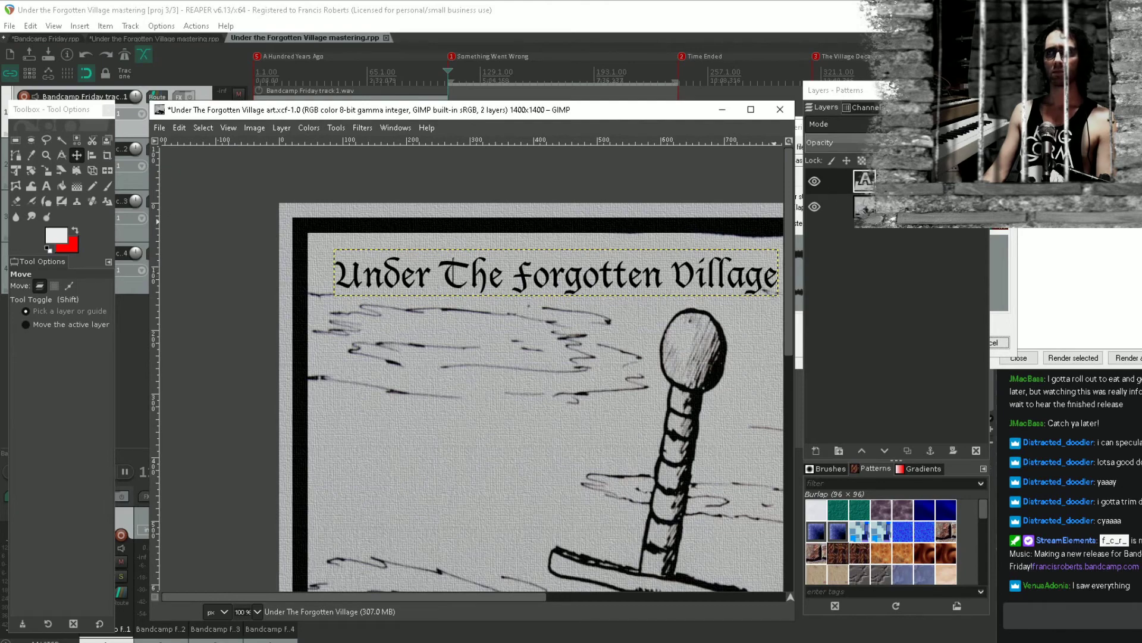
# Lower the title layer's opacity and check the lettering against the canvas texture up close and as a whole
pyautogui.click(907, 141)
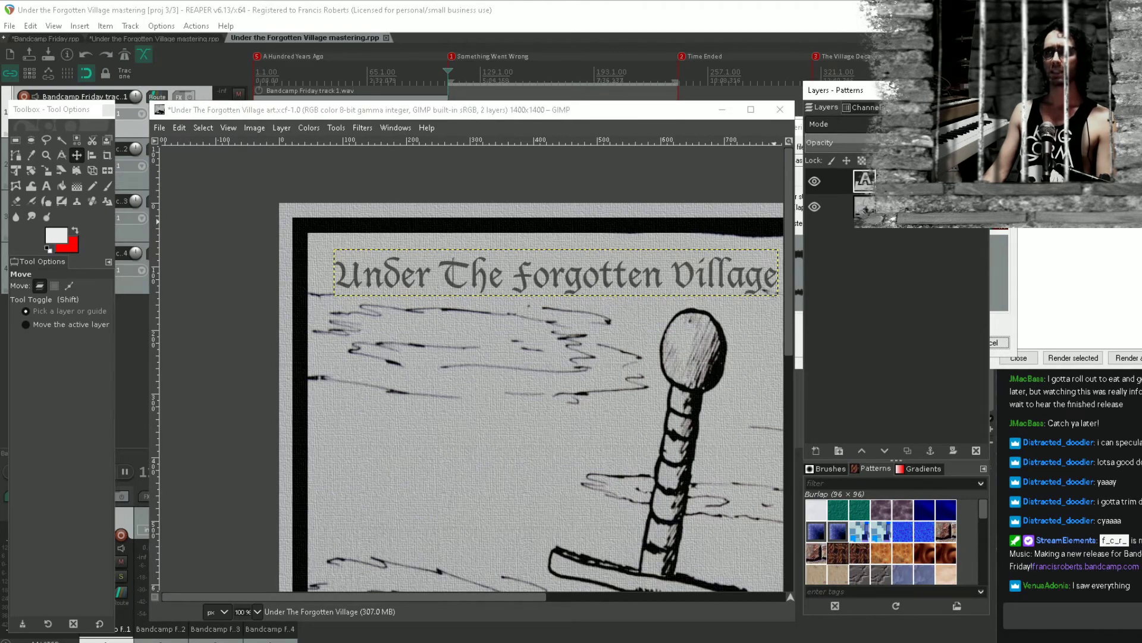
pyautogui.scroll(4, 735, 256)
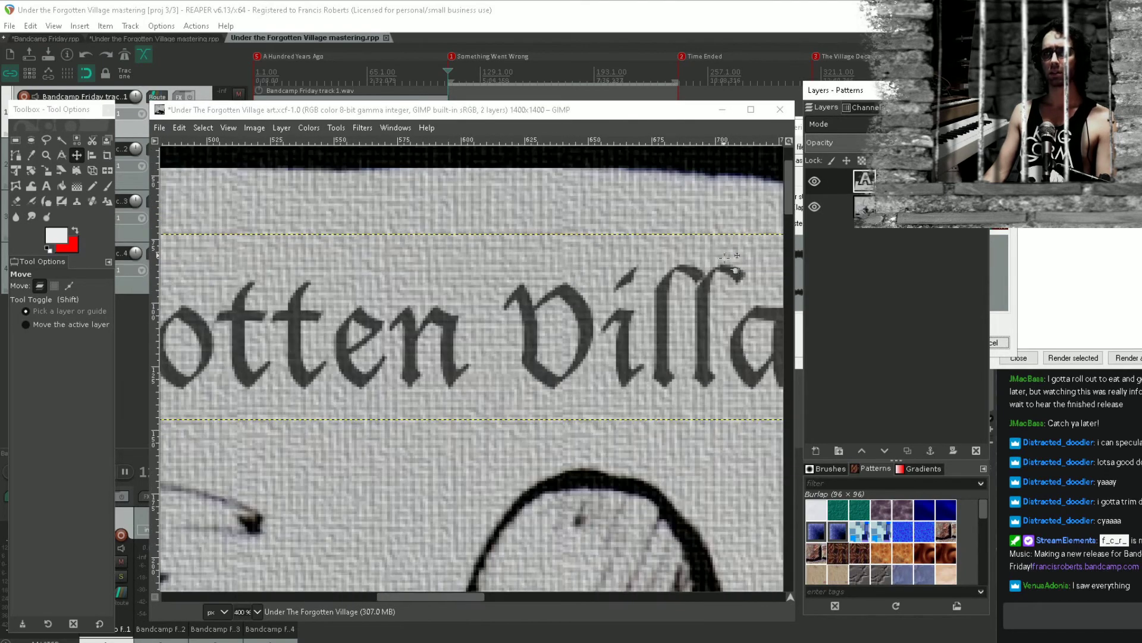
pyautogui.scroll(-6, 638, 379)
pyautogui.scroll(-5, 639, 378)
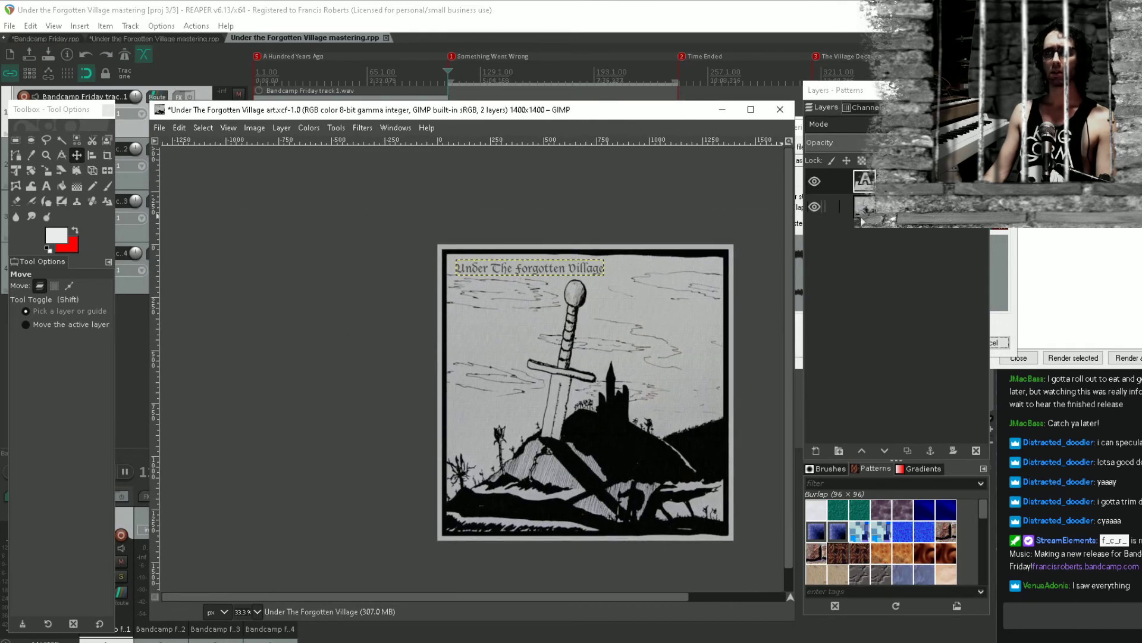
# Raise the title layer's opacity again so the lettering is darker, leaving its blend mode as it is
pyautogui.click(541, 369)
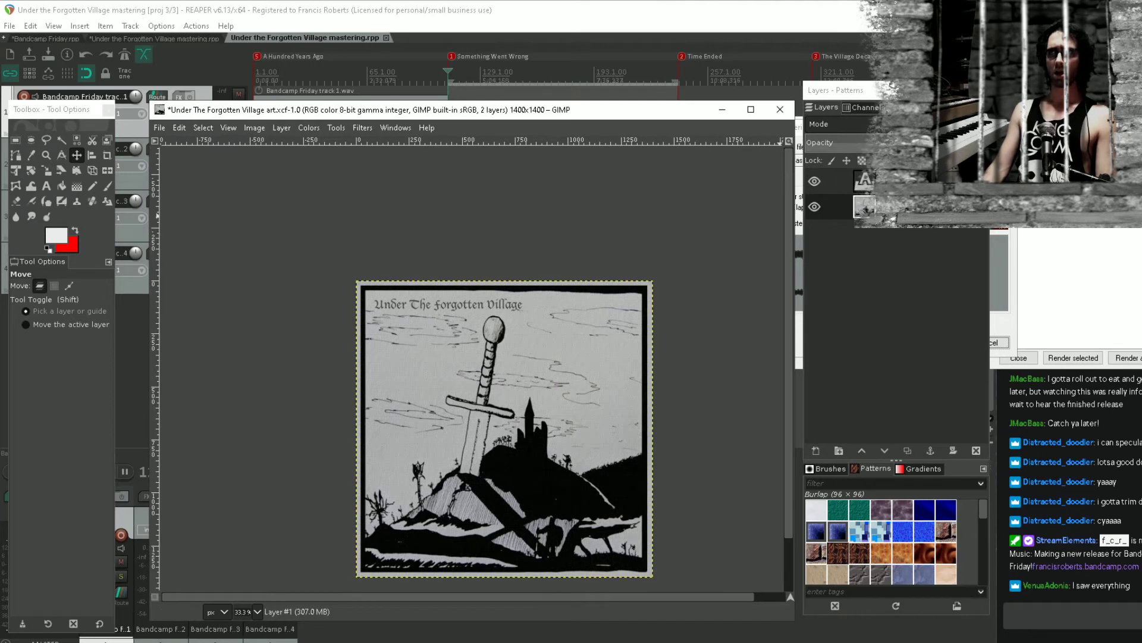
pyautogui.click(839, 180)
pyautogui.click(928, 124)
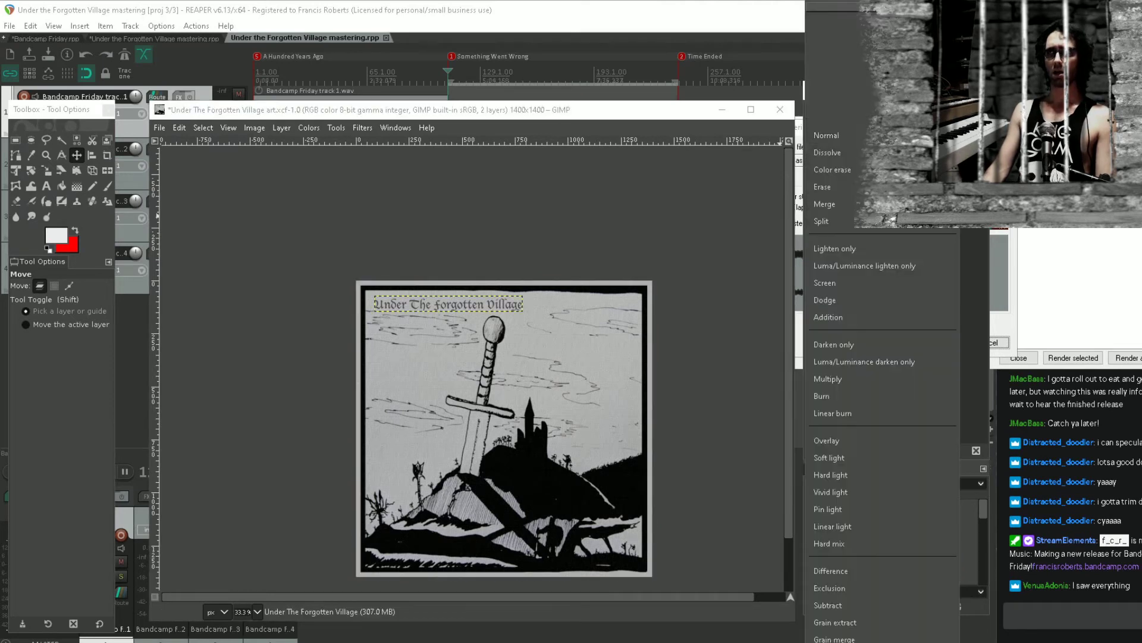
pyautogui.click(976, 143)
pyautogui.click(958, 139)
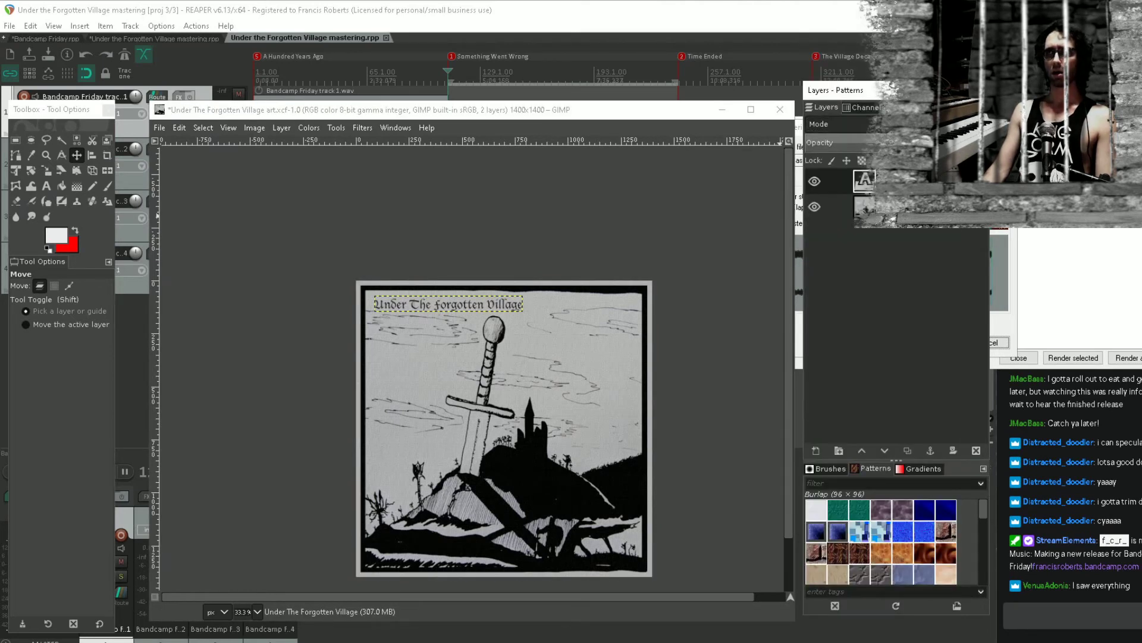
# Compare the cover with the artwork and title layers hidden and shown, leaving both visible
pyautogui.click(911, 207)
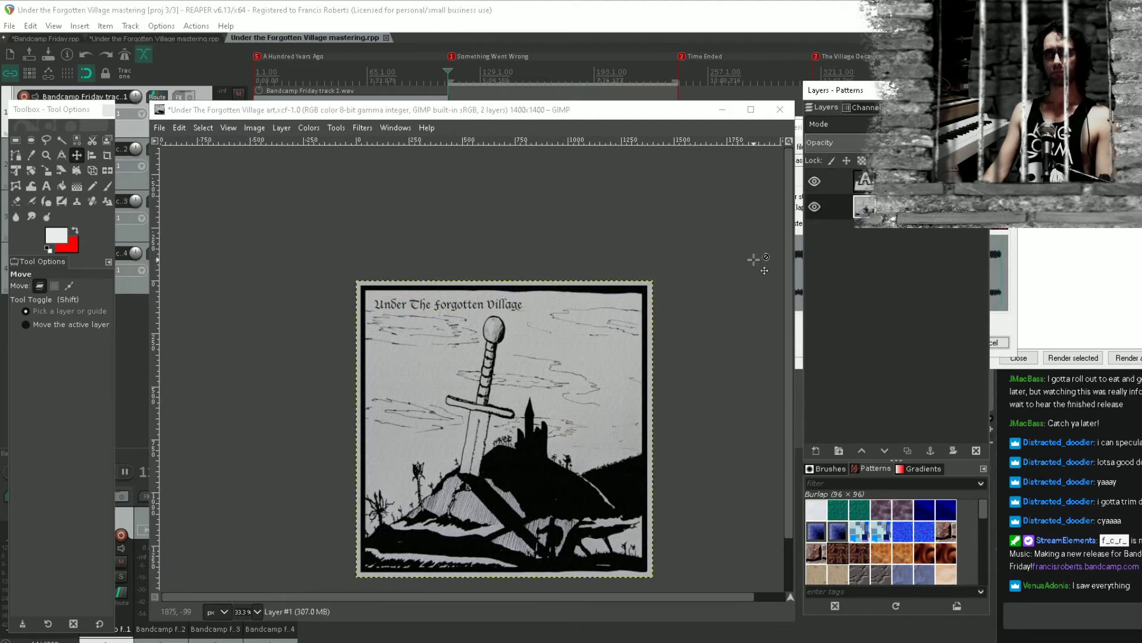
pyautogui.click(816, 206)
pyautogui.click(817, 206)
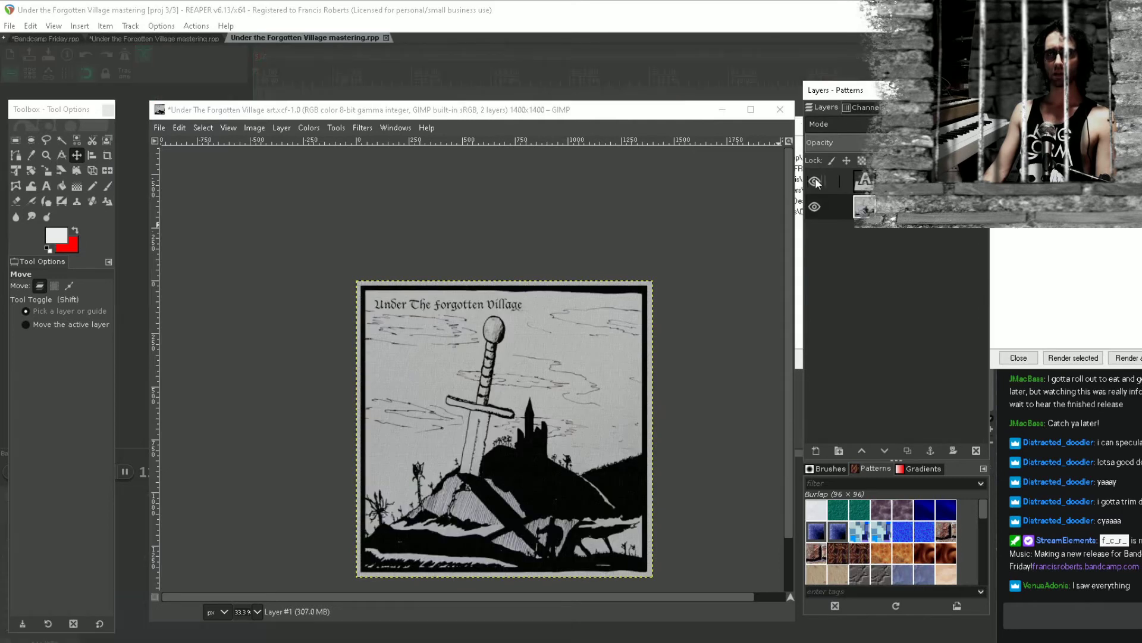
pyautogui.click(815, 182)
pyautogui.click(815, 181)
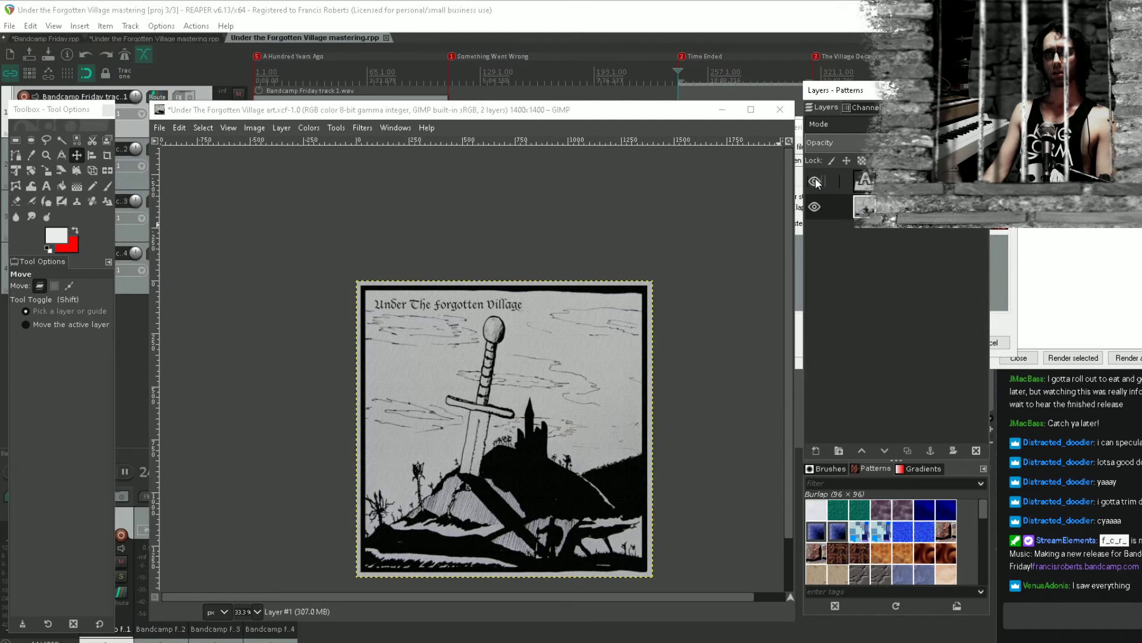
pyautogui.click(815, 181)
pyautogui.click(815, 181)
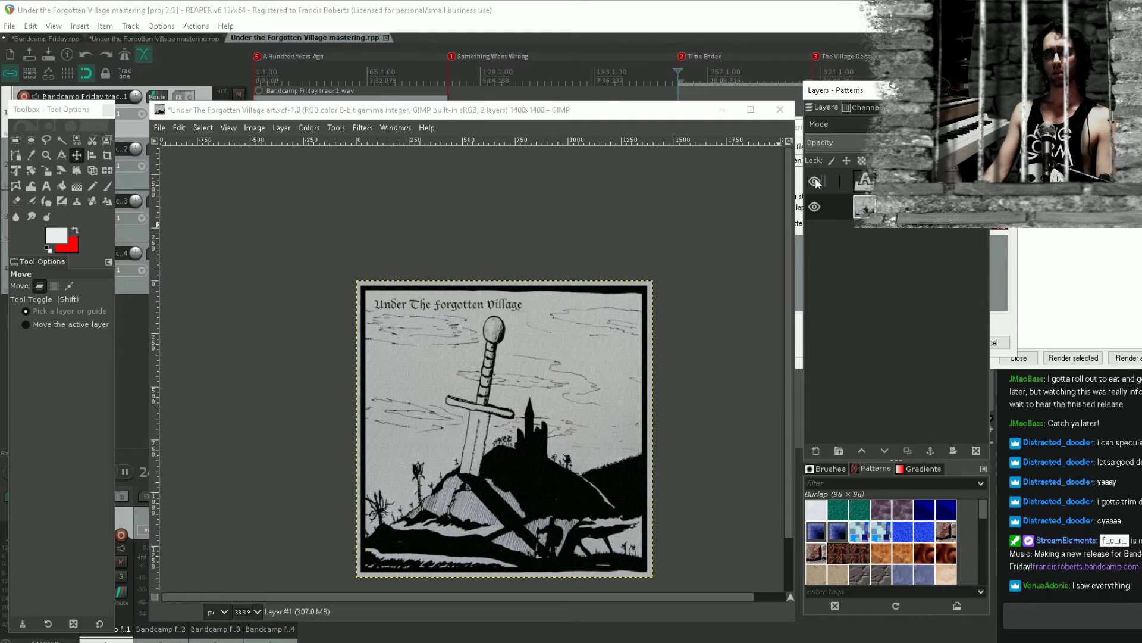
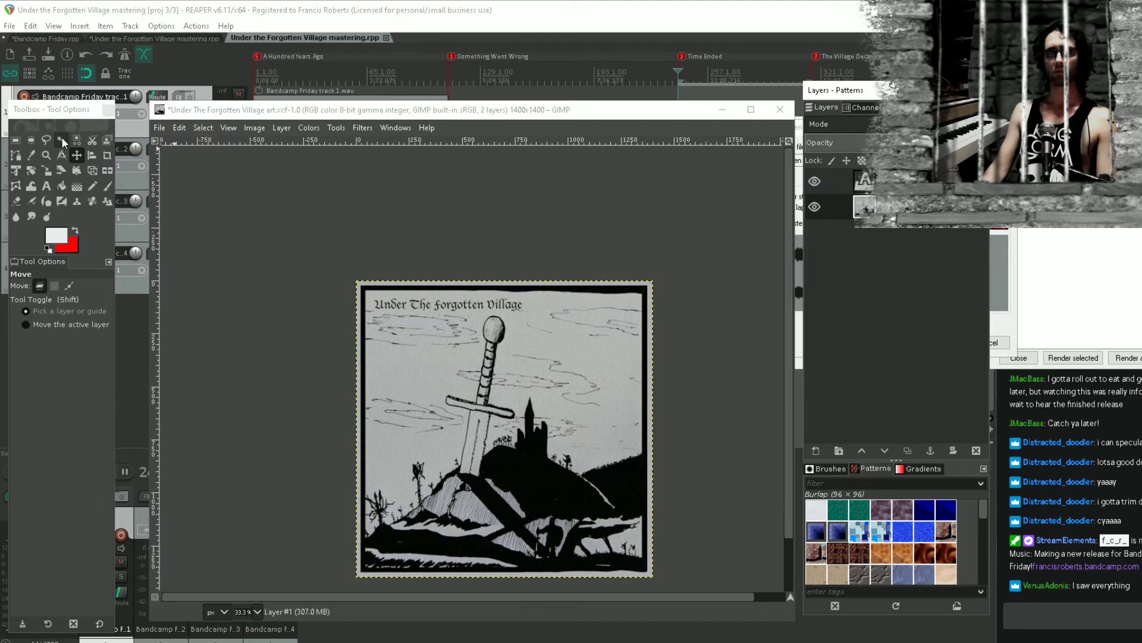
# Move the title from the upper-left corner to the sky right of the sword's pommel
pyautogui.scroll(1, 415, 305)
pyautogui.scroll(3, 414, 305)
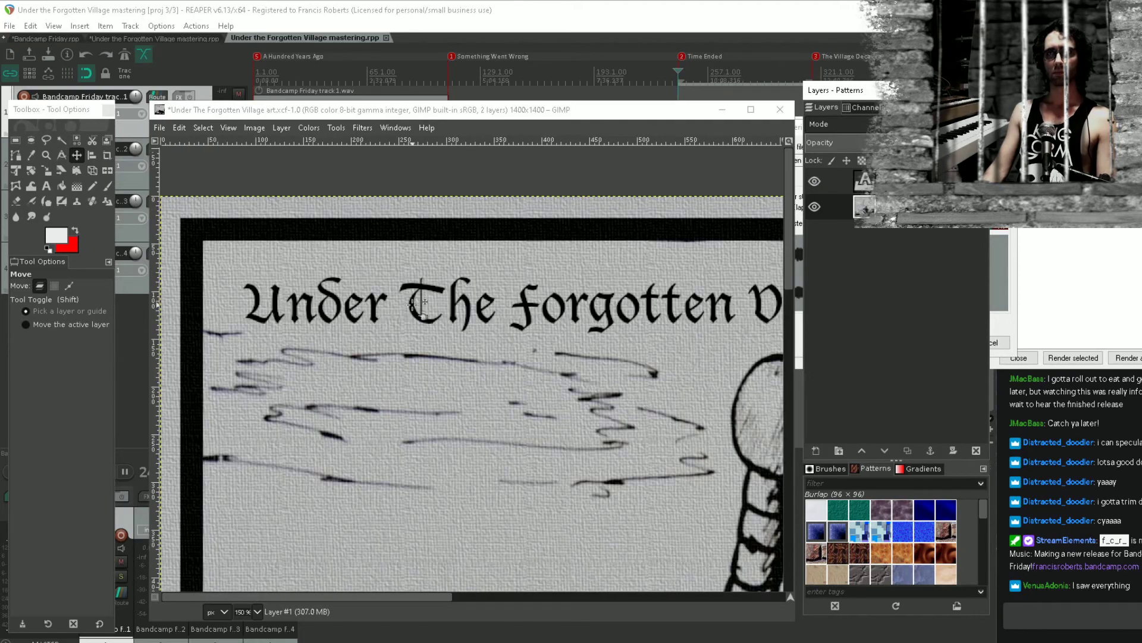
pyautogui.moveTo(416, 306)
pyautogui.mouseDown()
pyautogui.moveTo(937, 362)
pyautogui.moveTo(679, 460)
pyautogui.moveTo(458, 485)
pyautogui.moveTo(420, 304)
pyautogui.mouseUp()
pyautogui.click(459, 480)
pyautogui.scroll(-3, 459, 479)
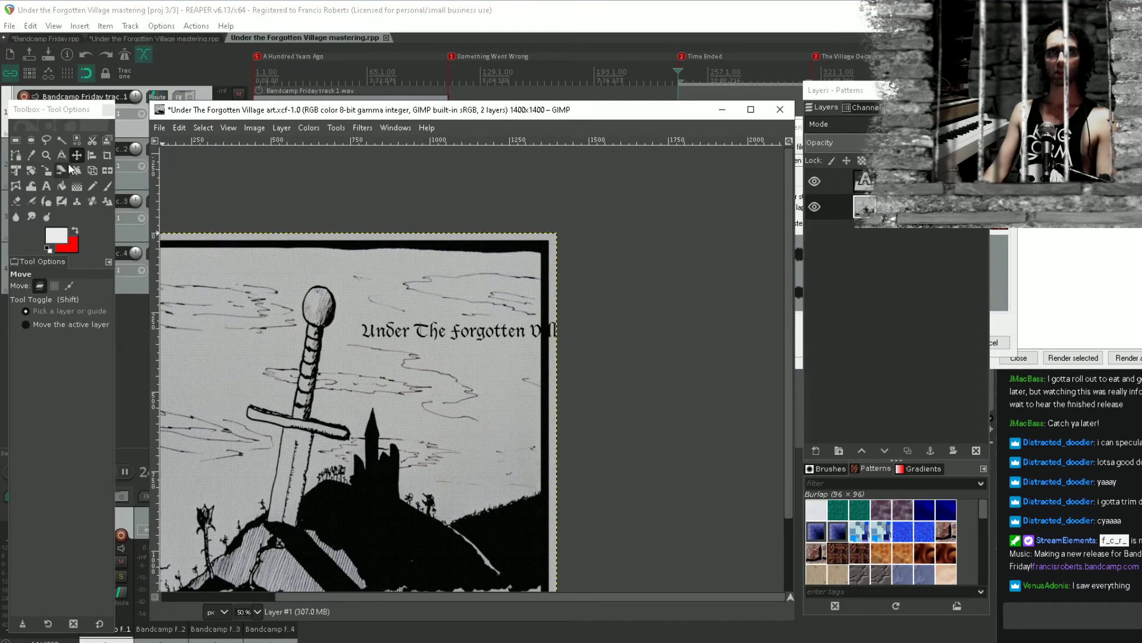
# Select the whole title text and reduce its size to 49 px
pyautogui.click(46, 185)
pyautogui.click(461, 344)
pyautogui.doubleClick(460, 344)
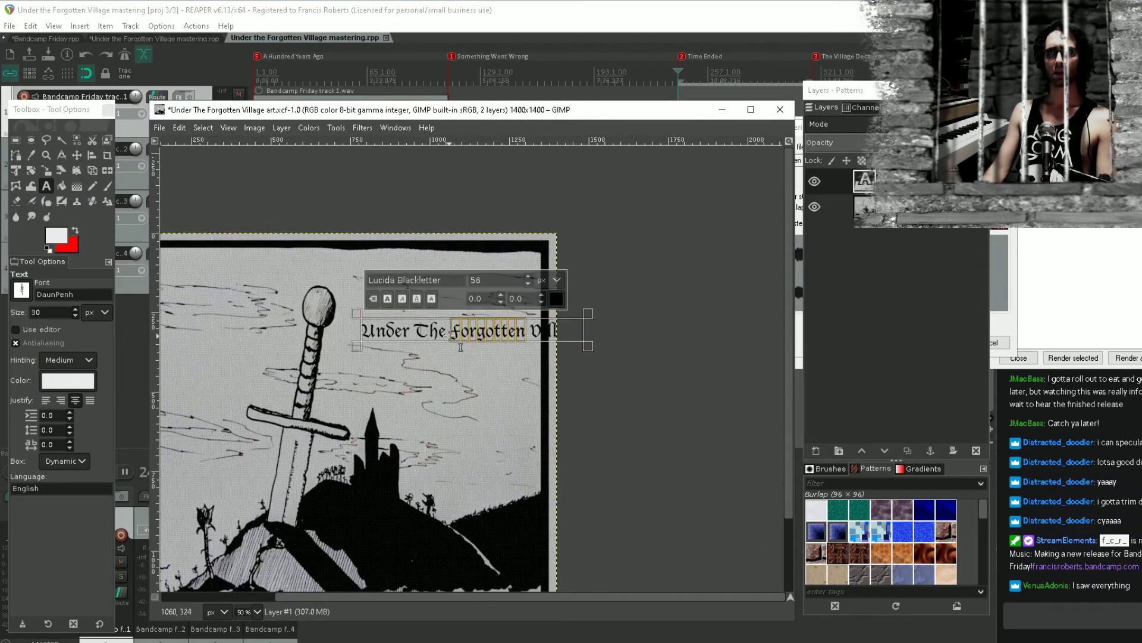
pyautogui.tripleClick(460, 345)
pyautogui.click(527, 284)
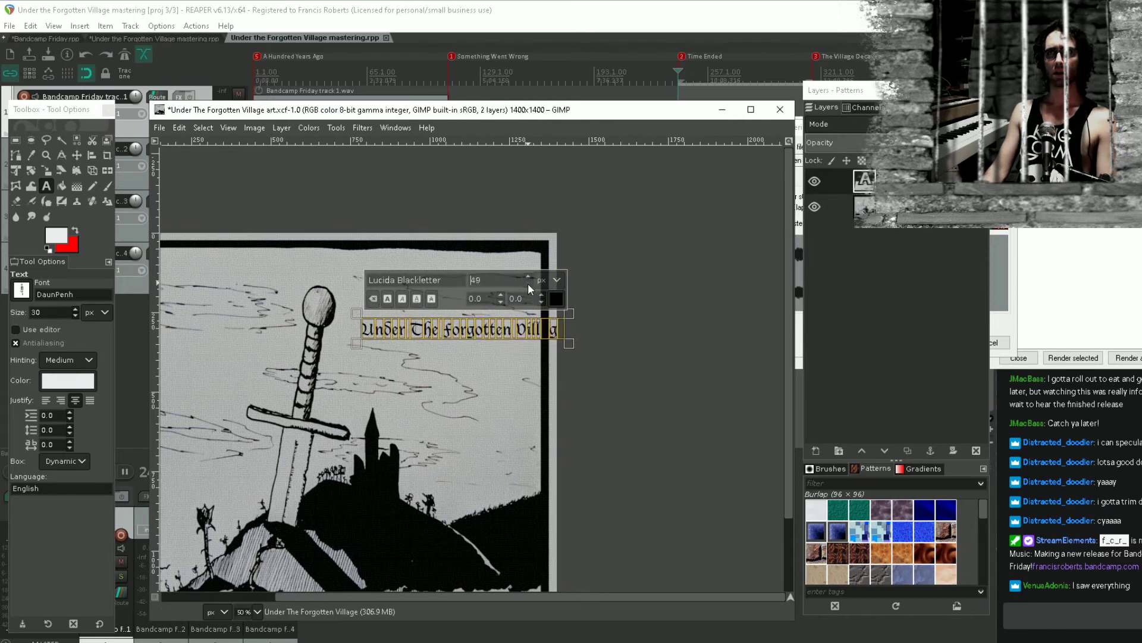
# Reposition the title within the sky between the sword and the right border, above the castle
pyautogui.click(77, 155)
pyautogui.moveTo(466, 386); pyautogui.dragTo(602, 309)
pyautogui.scroll(3, 603, 308)
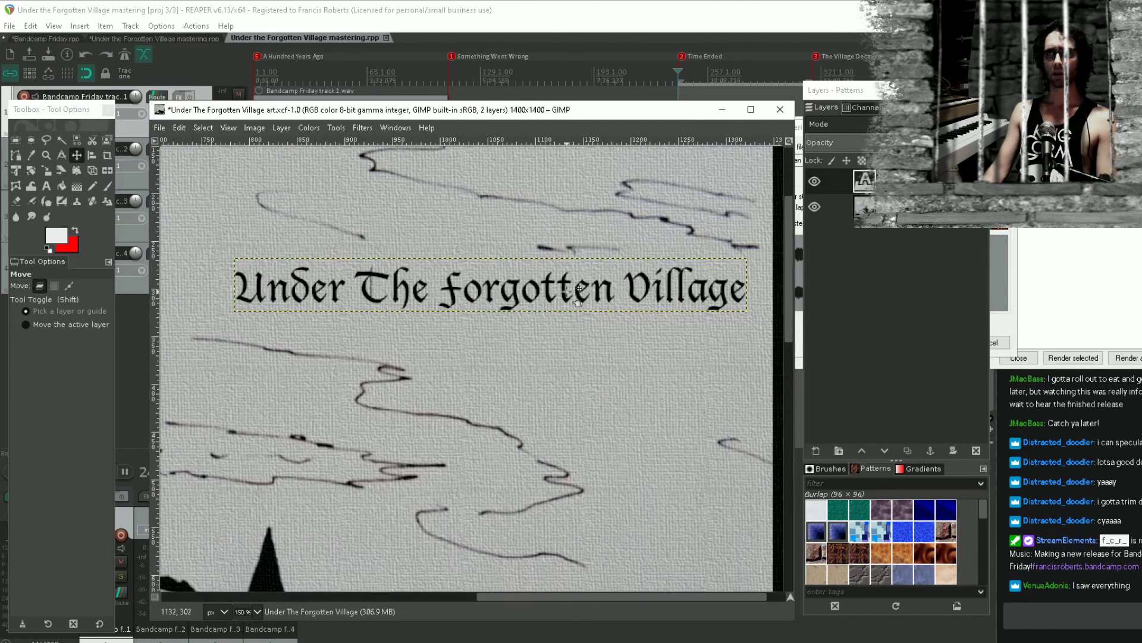
pyautogui.moveTo(577, 302); pyautogui.dragTo(506, 311)
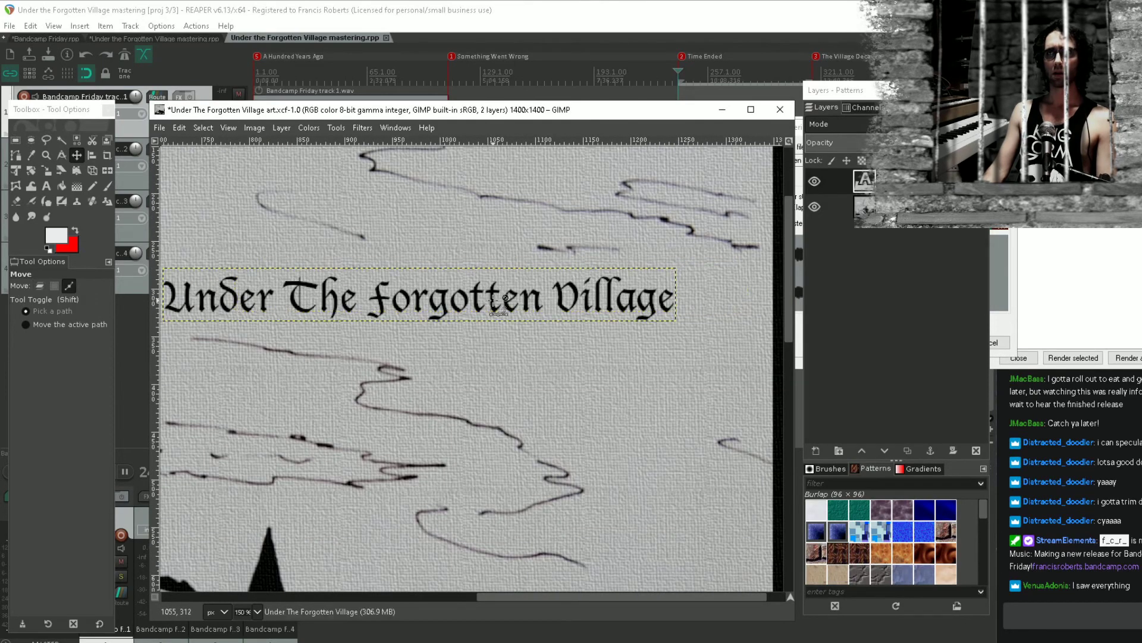
# Shift the title slightly to the right in the sky between the sword and the cover's border
pyautogui.scroll(-5, 518, 318)
pyautogui.scroll(2, 518, 318)
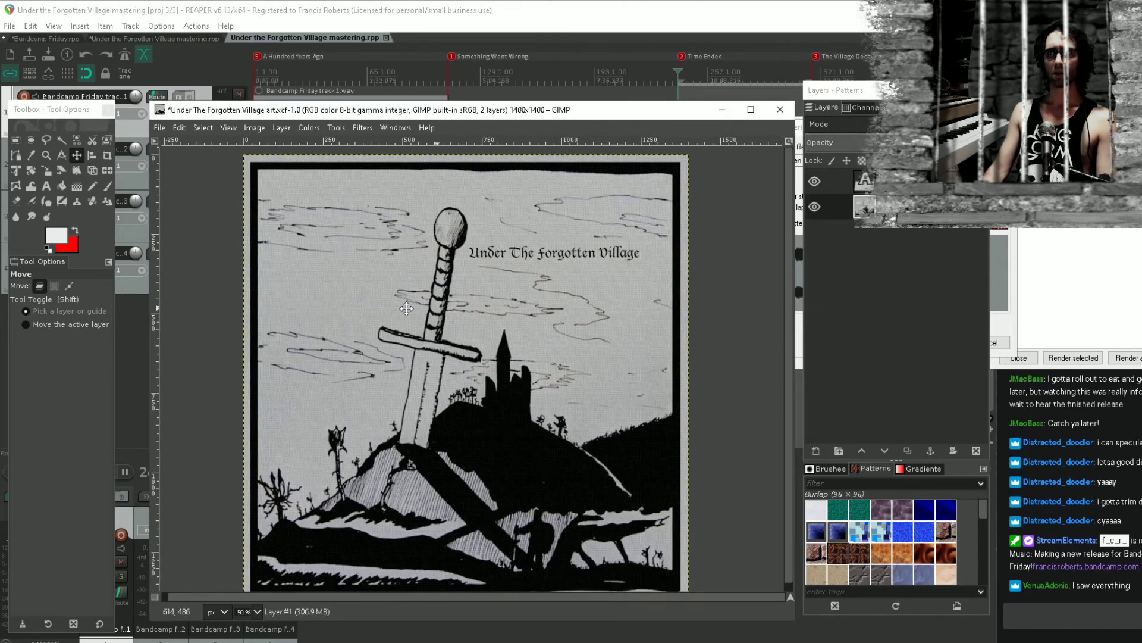
pyautogui.scroll(3, 474, 262)
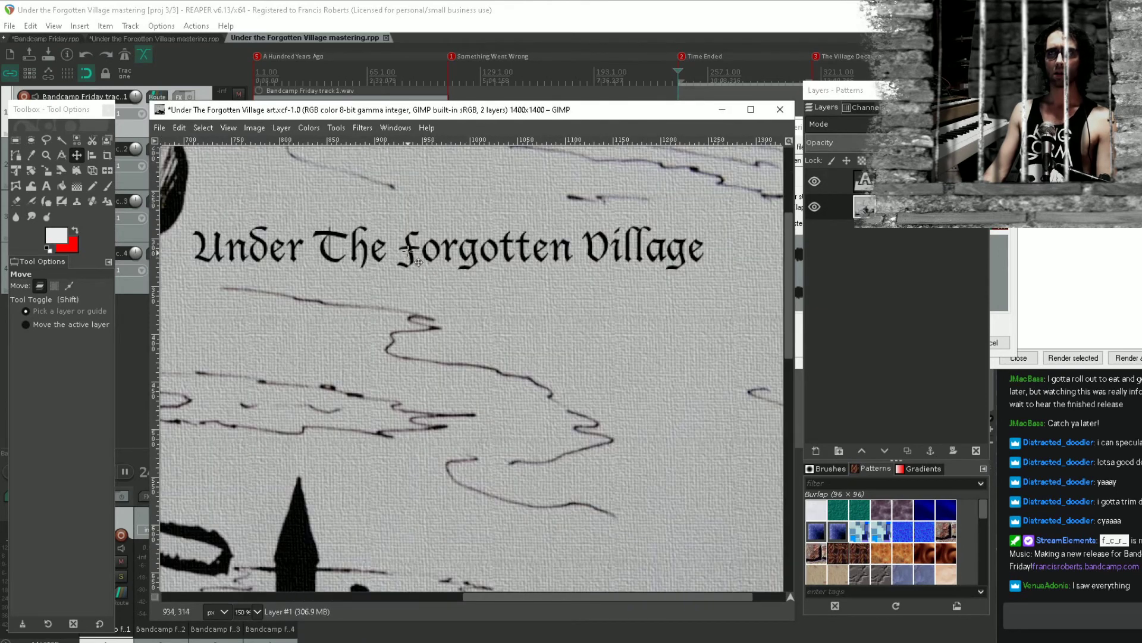
pyautogui.click(409, 247)
pyautogui.moveTo(408, 247); pyautogui.dragTo(487, 259)
pyautogui.scroll(-2, 488, 259)
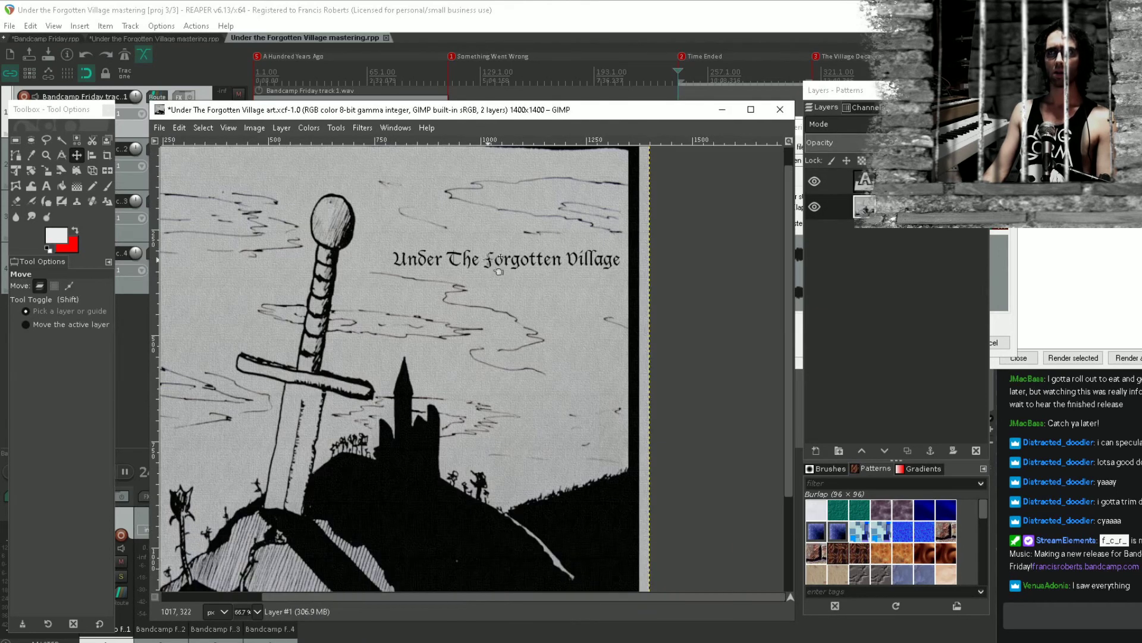
pyautogui.scroll(-2, 491, 242)
pyautogui.scroll(-2, 491, 241)
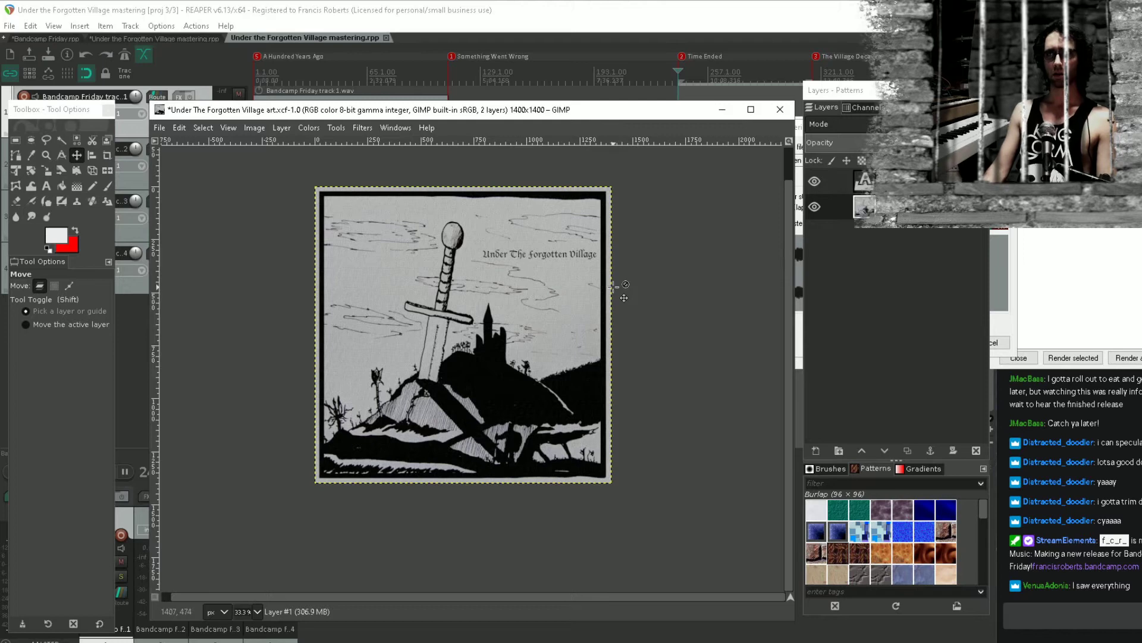
pyautogui.scroll(2, 613, 286)
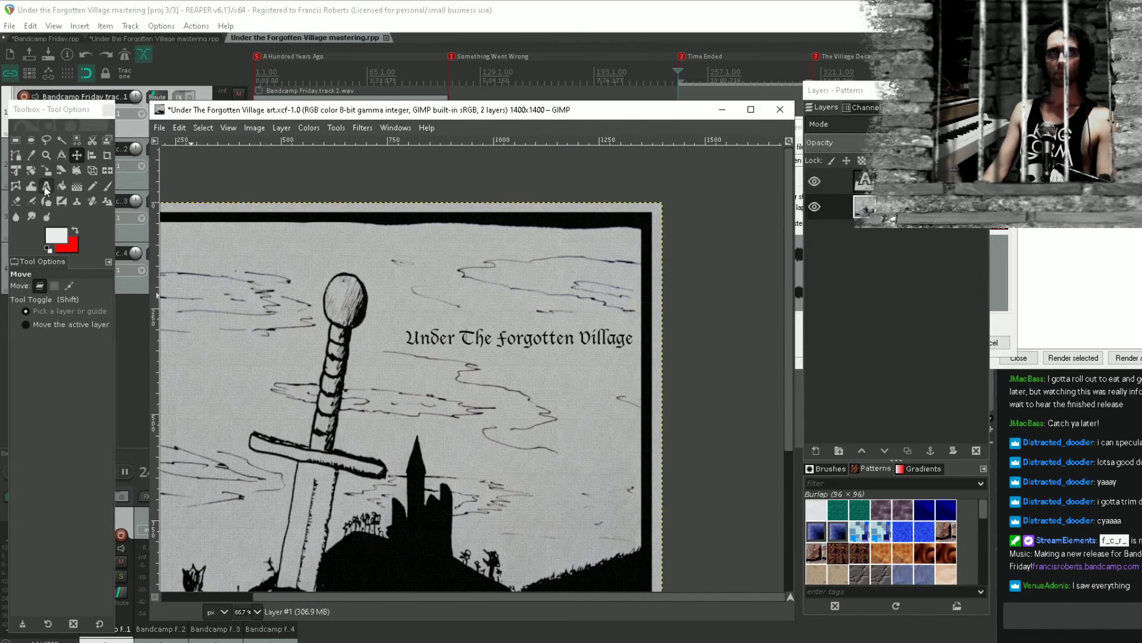
# Try splitting the title into two lines after "Under", and undo the line break
pyautogui.click(46, 186)
pyautogui.click(492, 348)
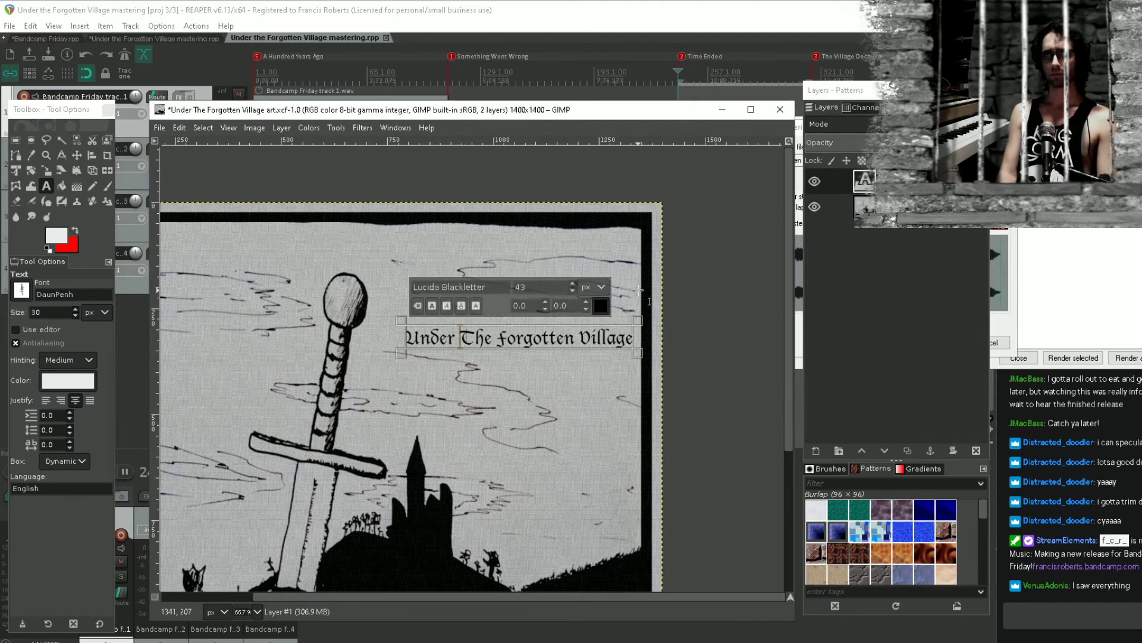
pyautogui.press('Return')
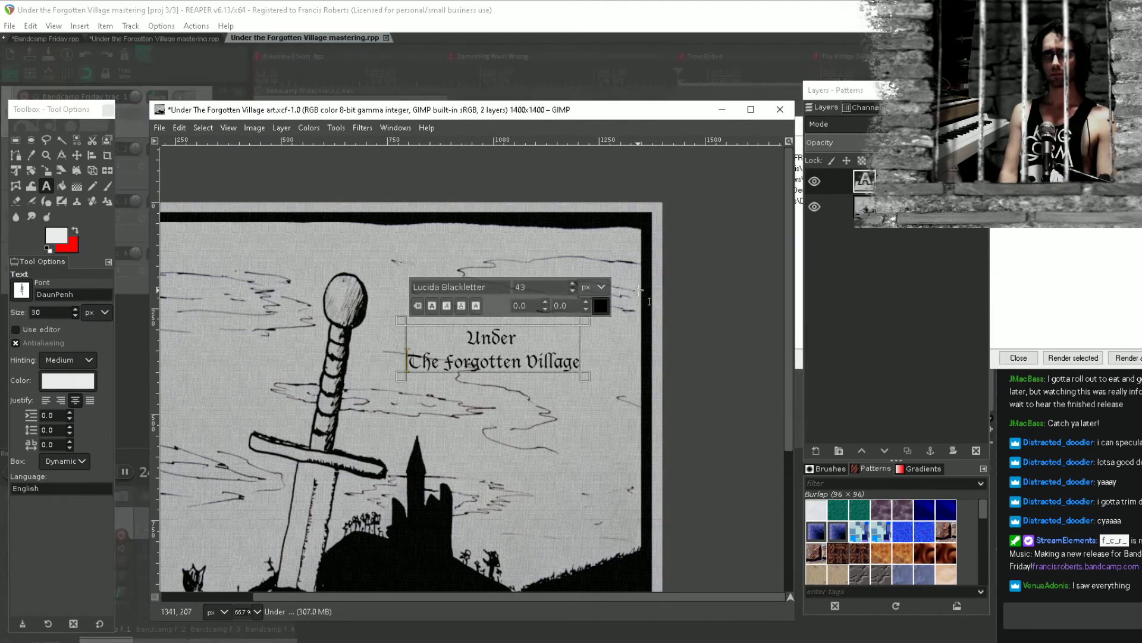
pyautogui.hotkey('ctrl', 'z')
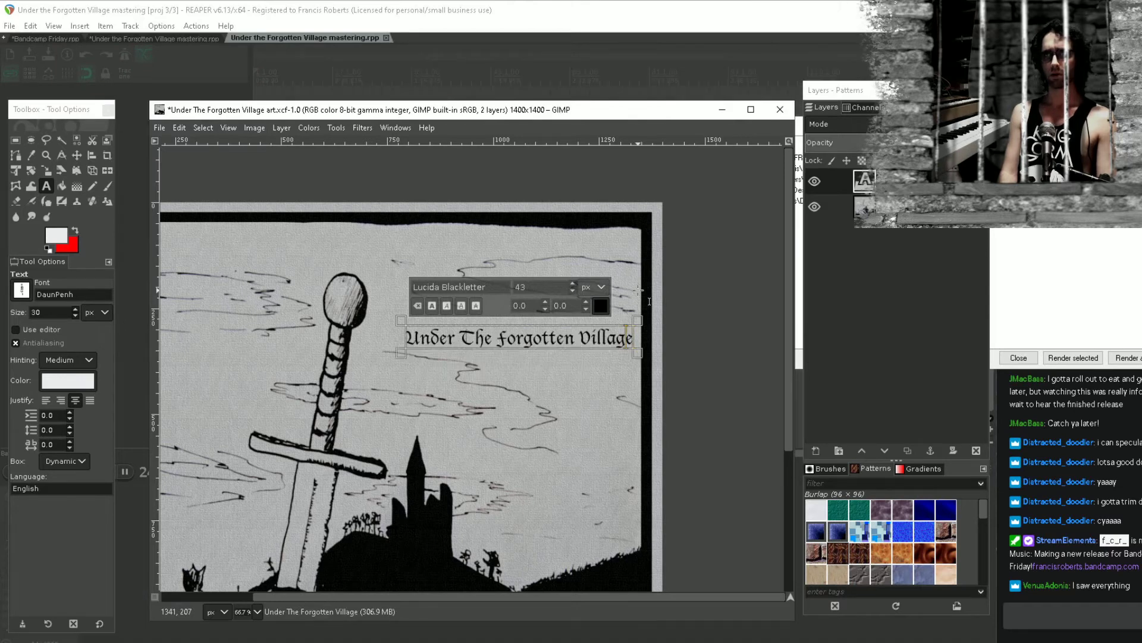
# Reduce only the word "The" in the title to 28 px
pyautogui.press('Left')
pyautogui.press('Left')
pyautogui.press('Left')
pyautogui.press('Left')
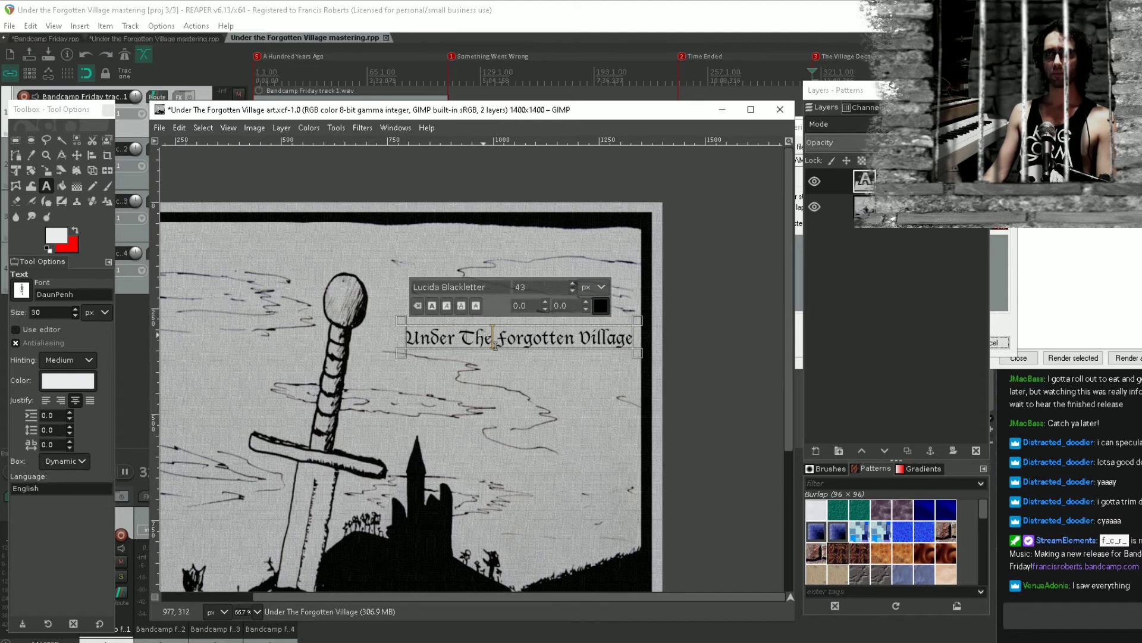
pyautogui.hotkey('shift', 'Left')
pyautogui.hotkey('shift', 'Left')
pyautogui.hotkey('shift', 'Left')
pyautogui.scroll(-11, 574, 292)
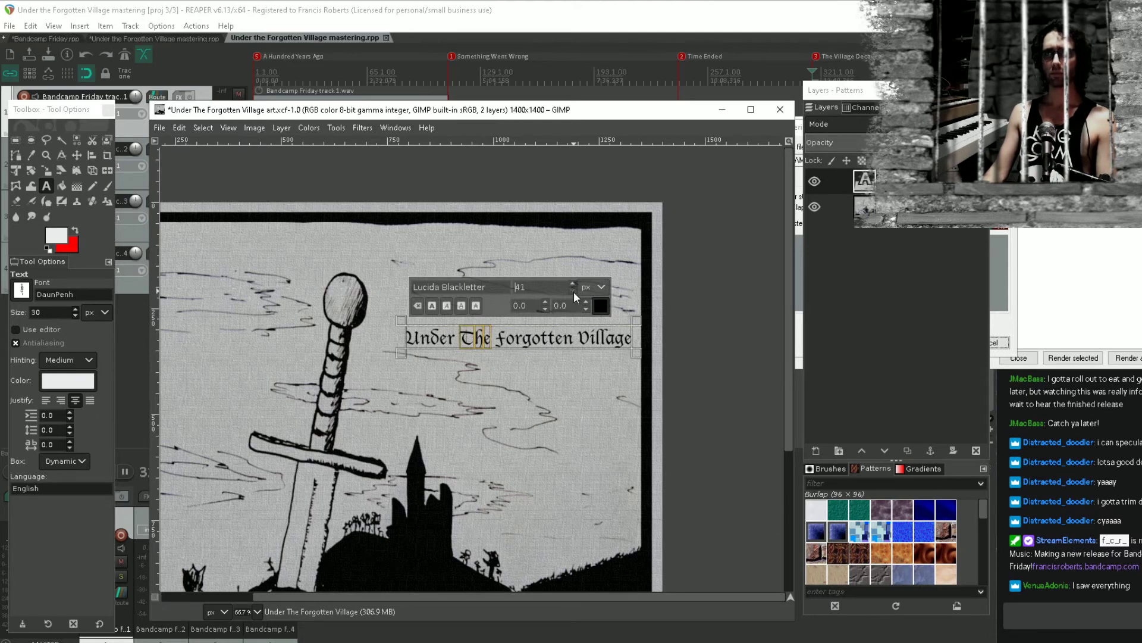
pyautogui.scroll(-4, 574, 292)
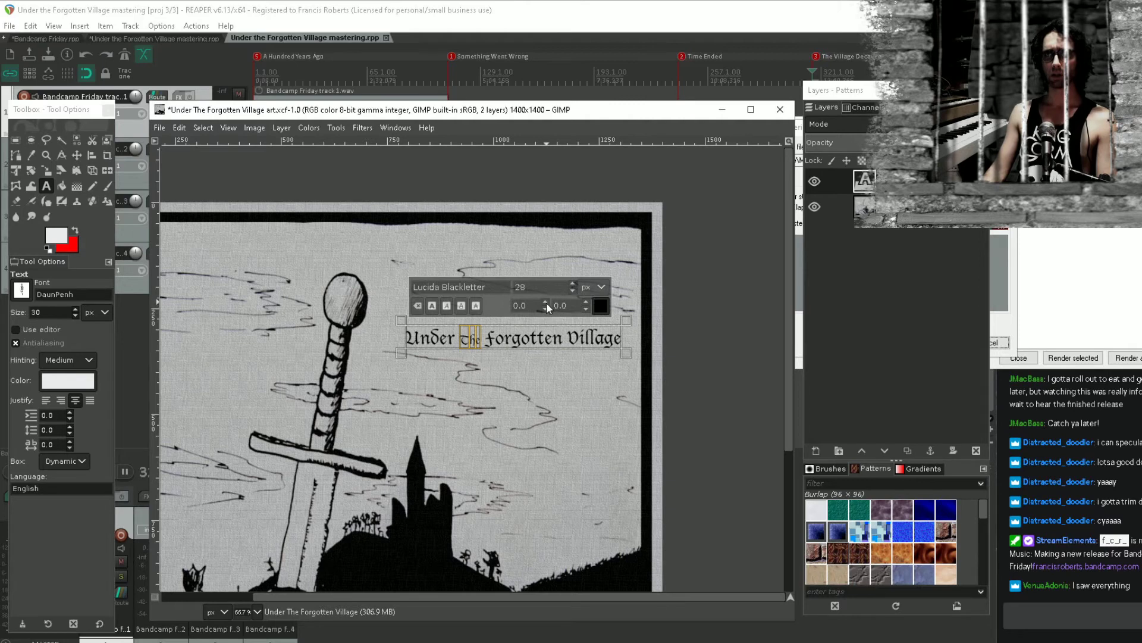
pyautogui.click(833, 207)
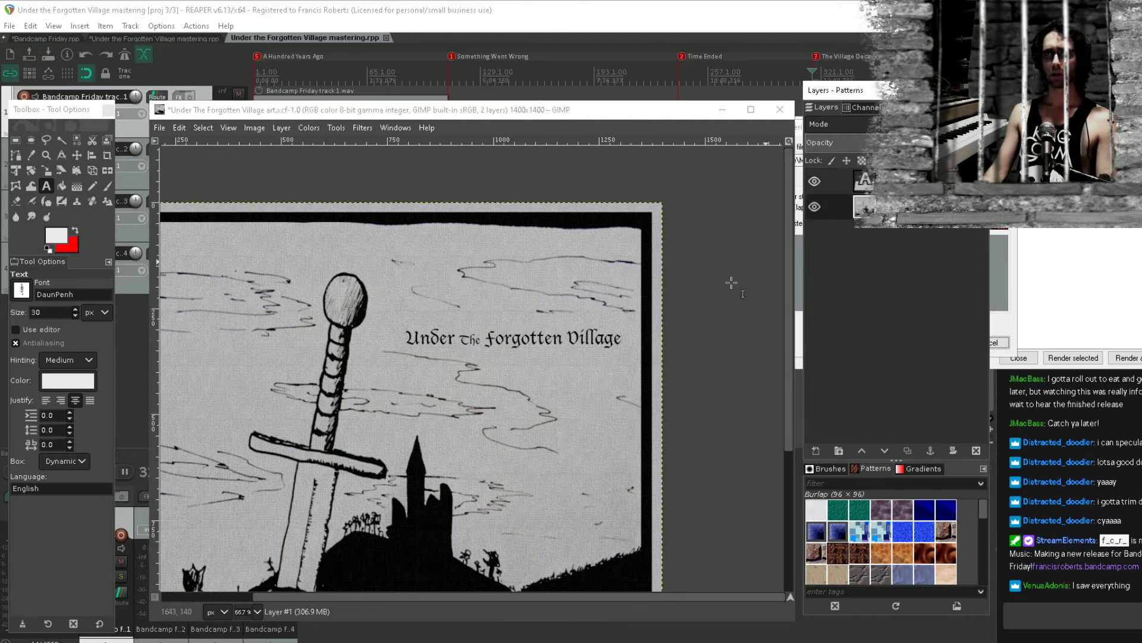
pyautogui.scroll(-1, 692, 307)
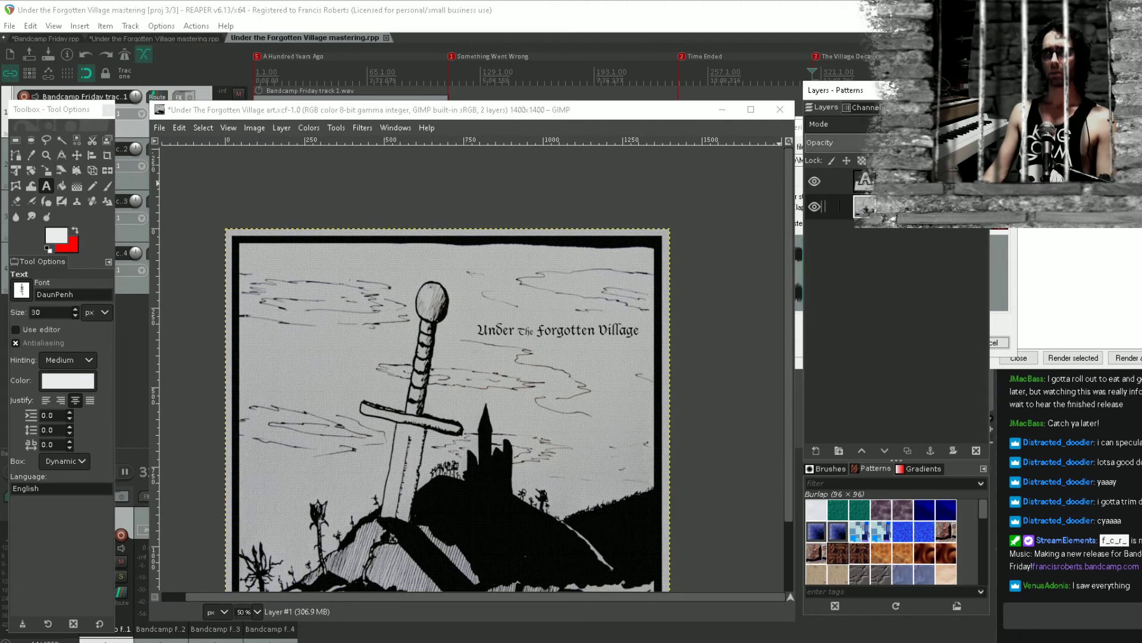
# Hide the title layer and flatten the image so that only the textured artwork is kept
pyautogui.click(814, 182)
pyautogui.rightClick(890, 182)
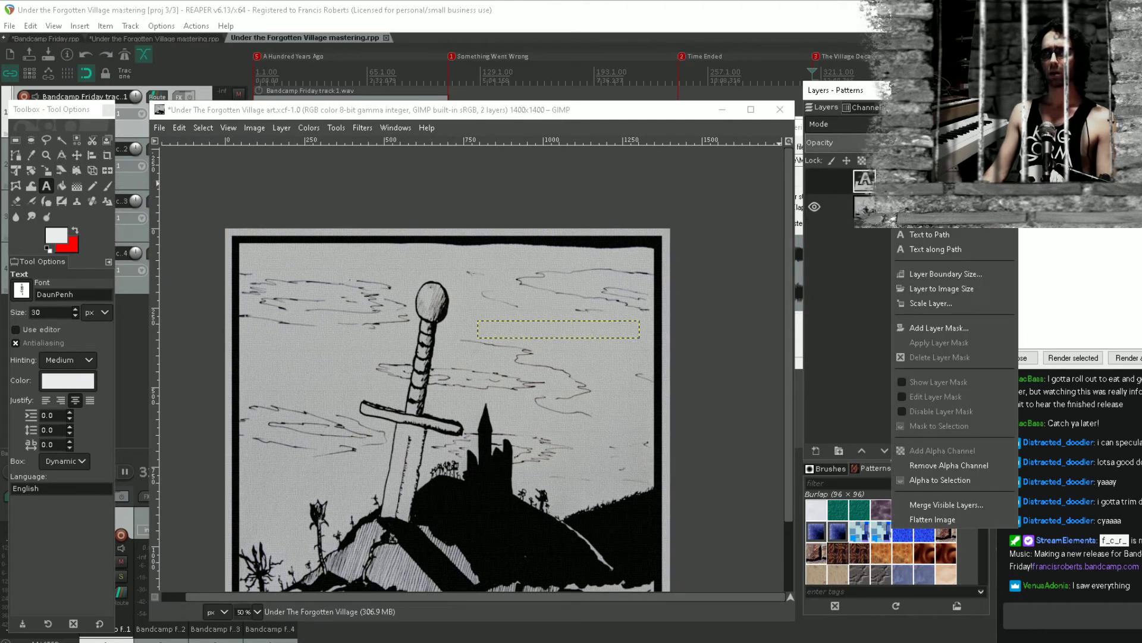
pyautogui.click(939, 520)
pyautogui.scroll(-2, 582, 388)
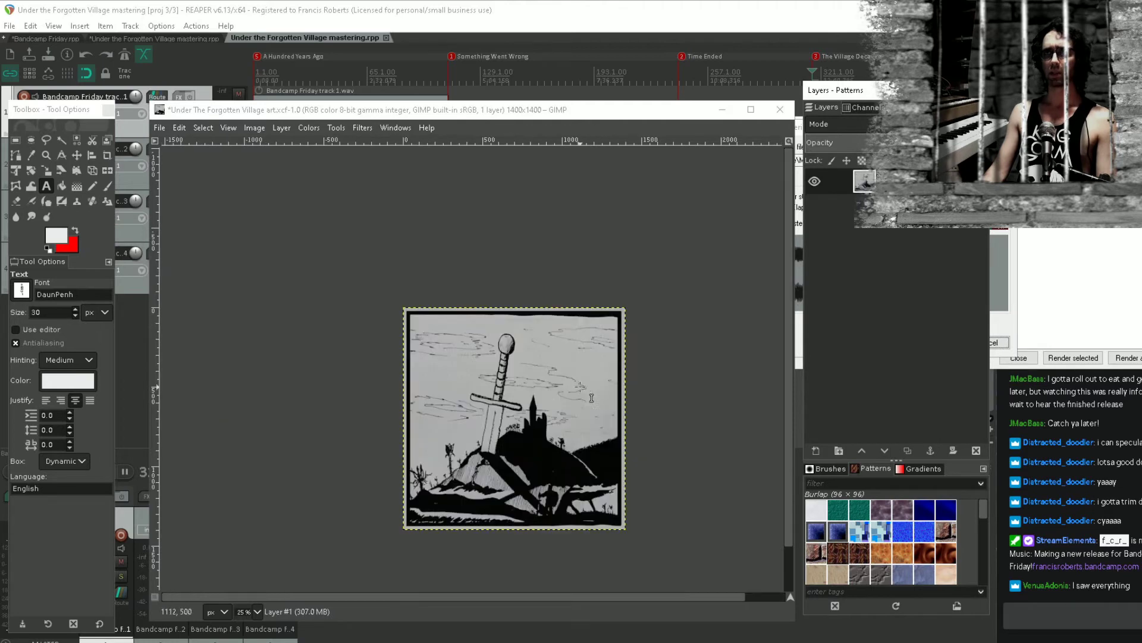
pyautogui.scroll(1, 572, 328)
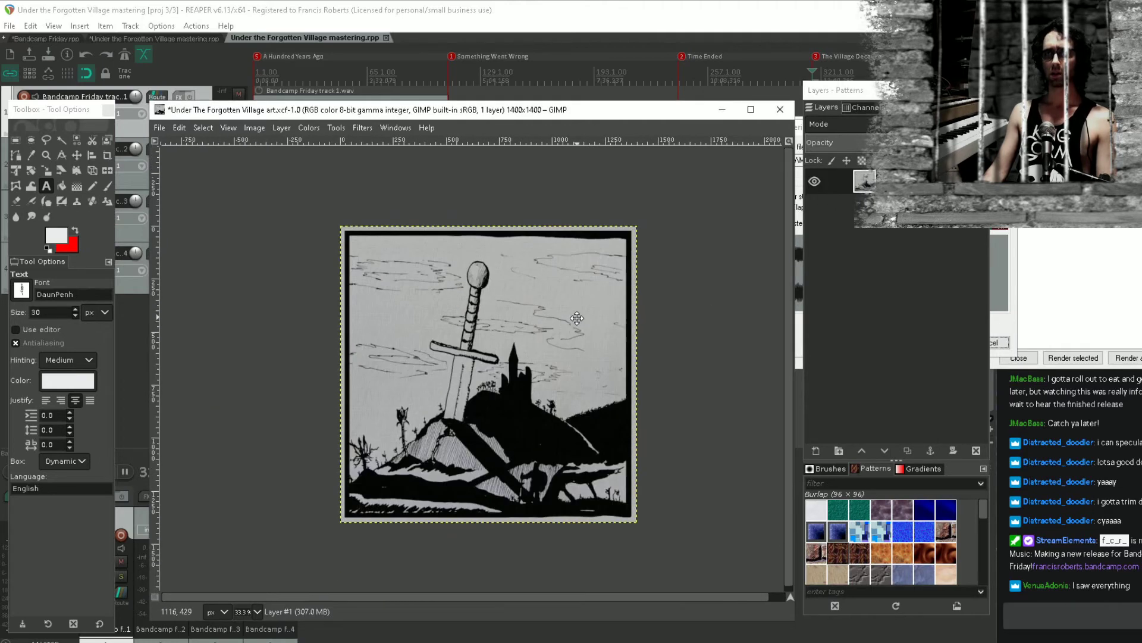
# Save the artwork file and export it as "Under the Forgotten Village Album Cover.png" in the Under the Forgotten Village folder
pyautogui.hotkey('ctrl', 's')
pyautogui.click(160, 128)
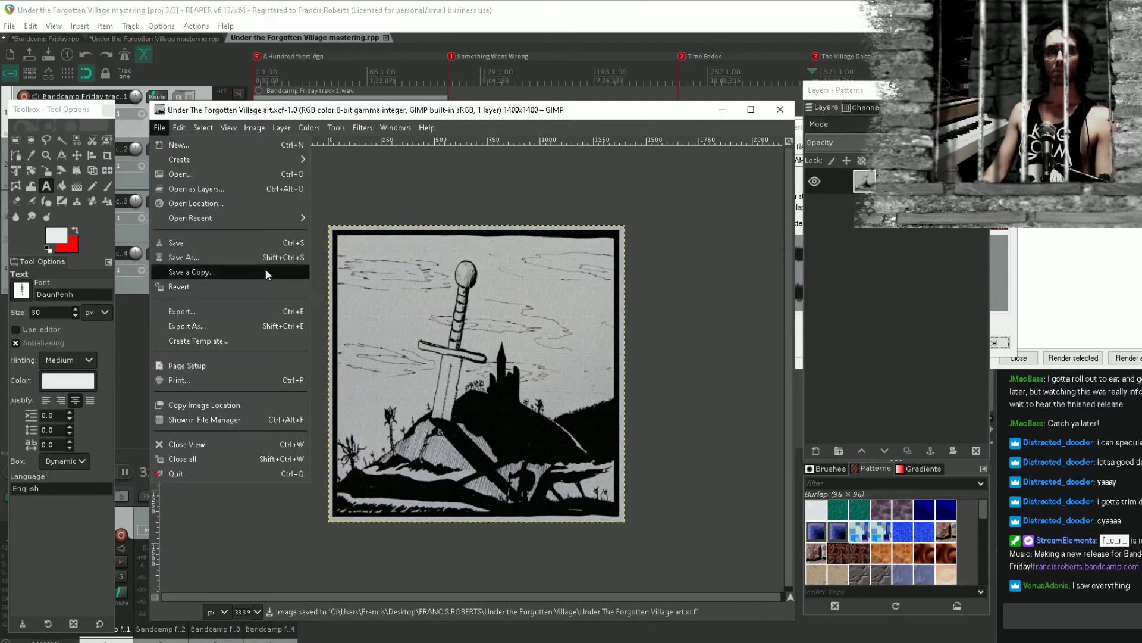
pyautogui.click(259, 326)
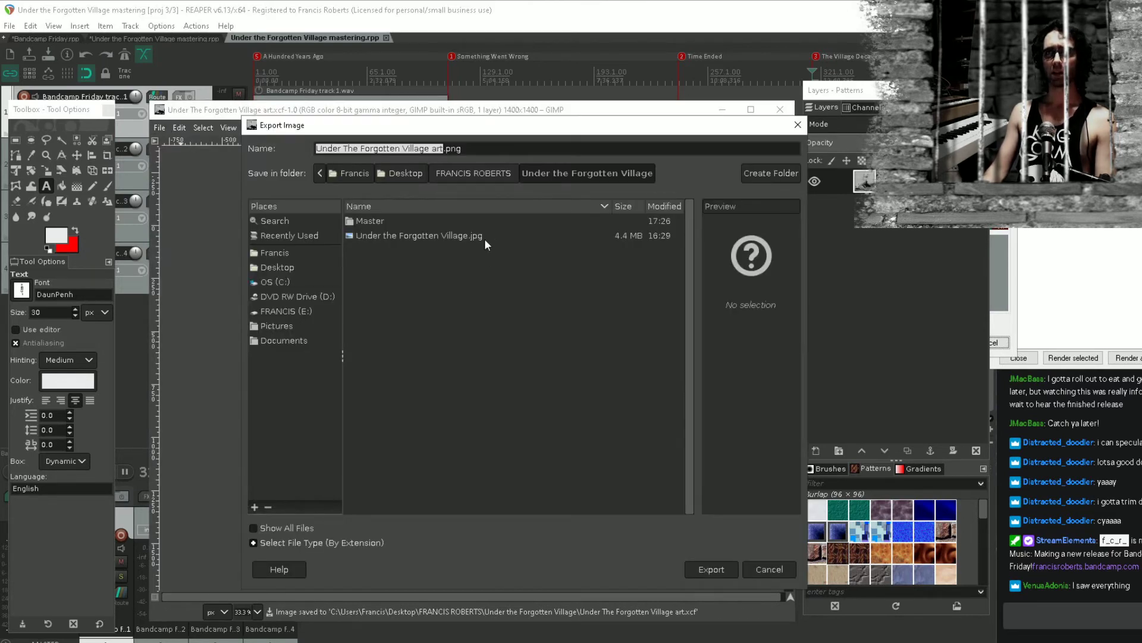
pyautogui.click(419, 237)
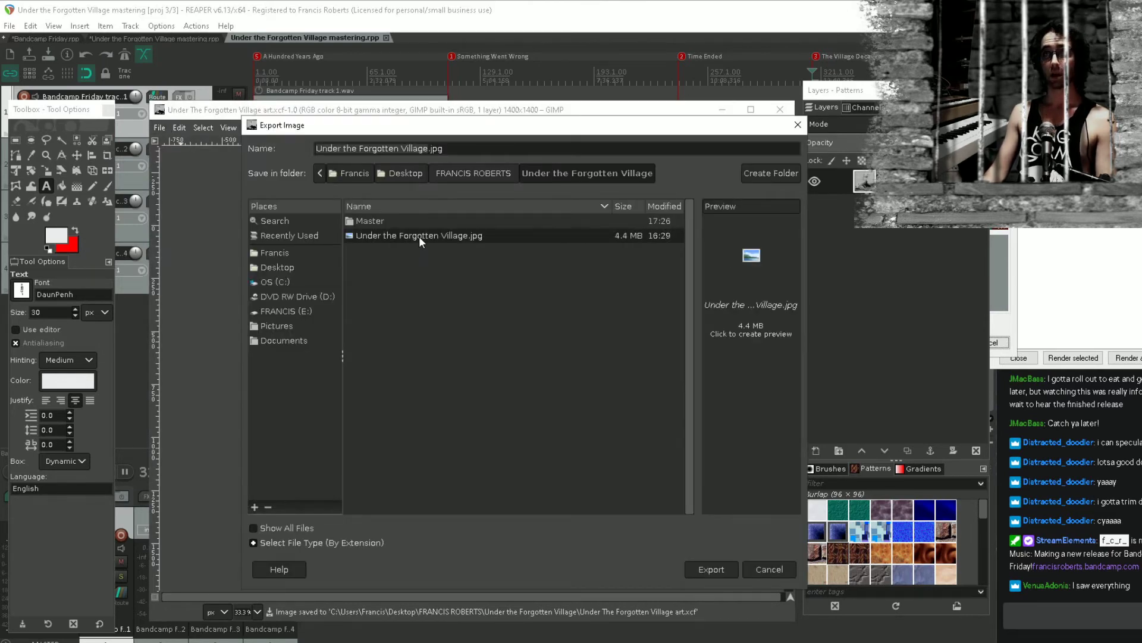
pyautogui.click(428, 150)
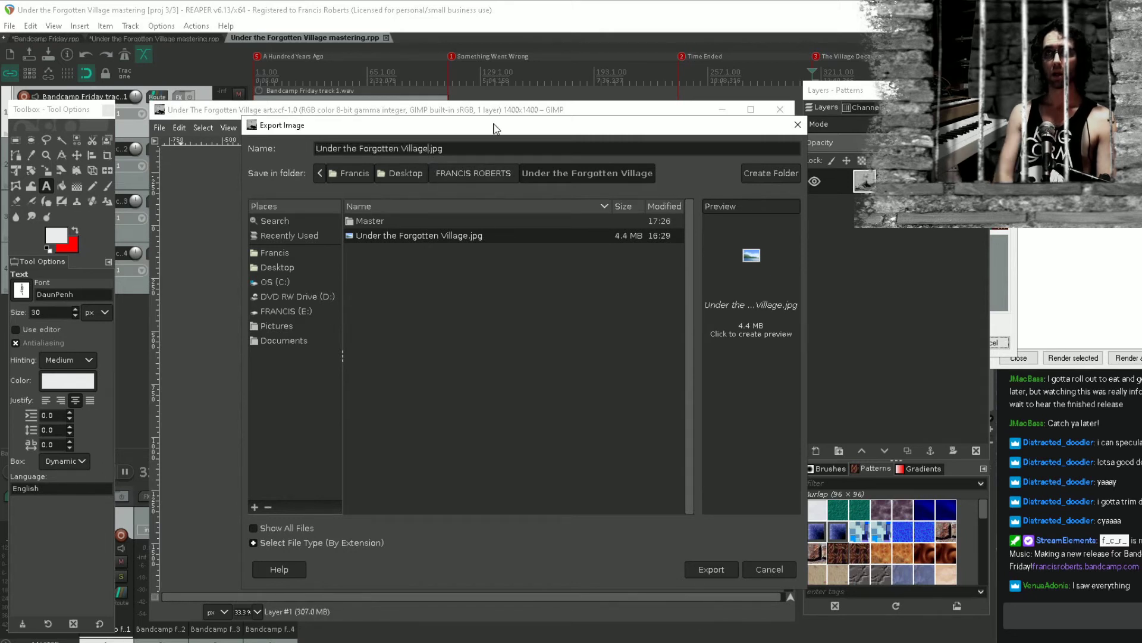
pyautogui.write('Album Cover')
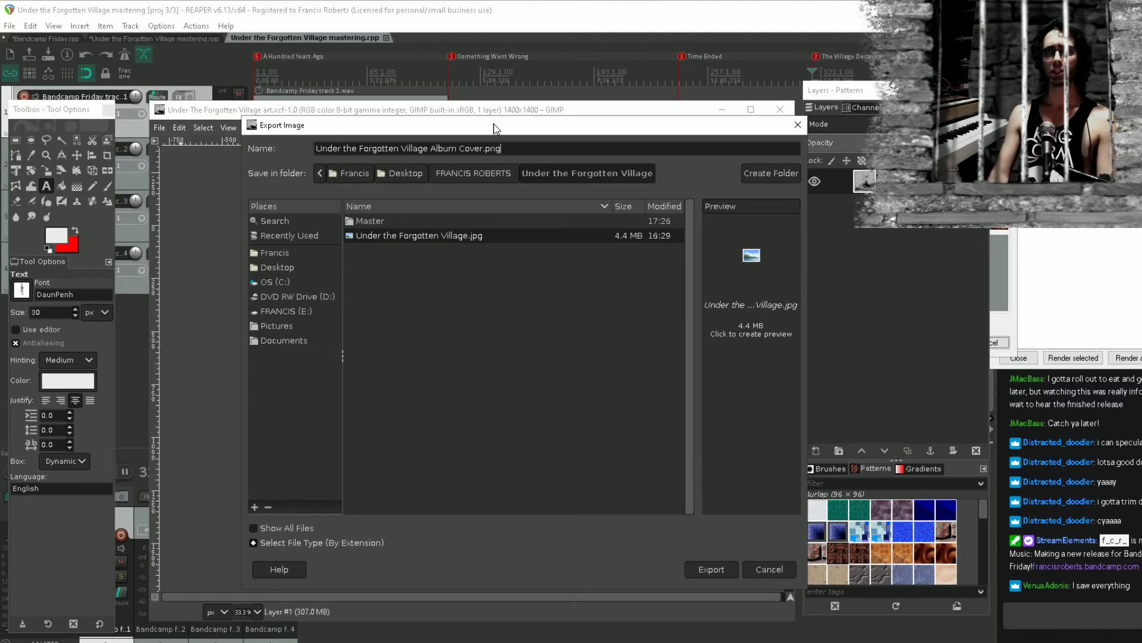
pyautogui.click(719, 567)
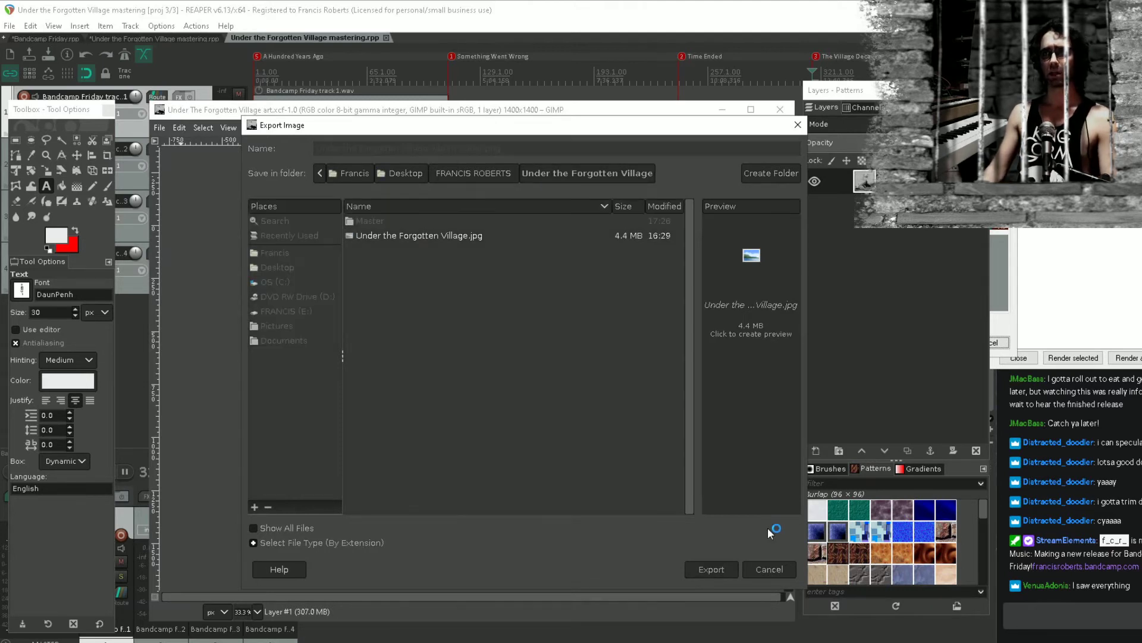
pyautogui.click(616, 464)
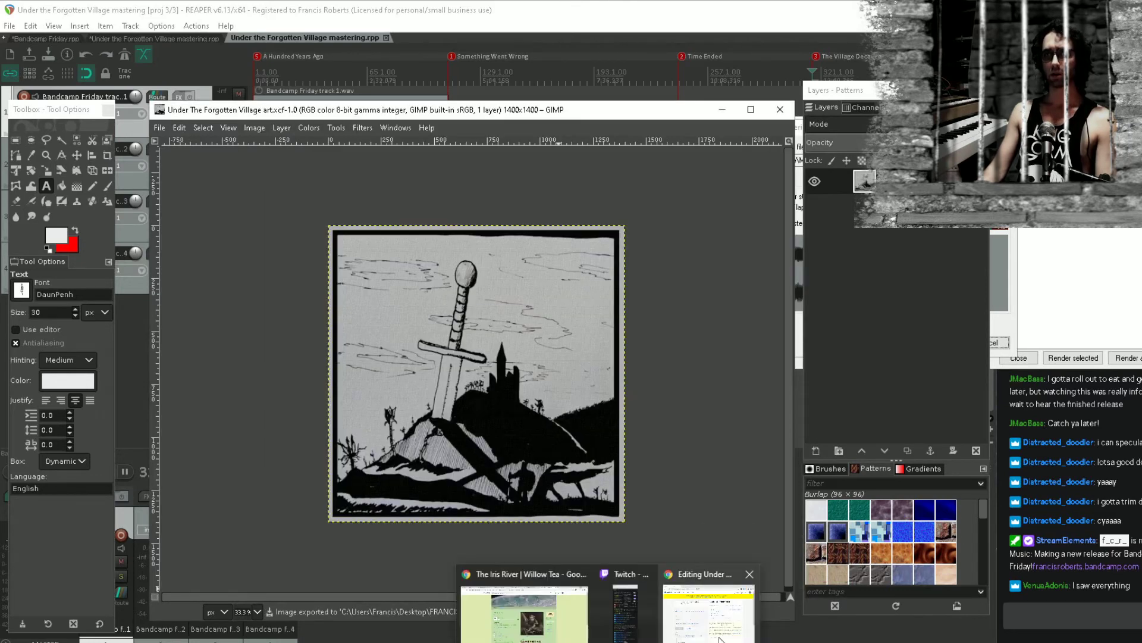
# Switch to the Bandcamp album editing page in Chrome and browse to the Under the Forgotten Village folder for the album art upload
pyautogui.click(720, 640)
pyautogui.scroll(-5, 679, 474)
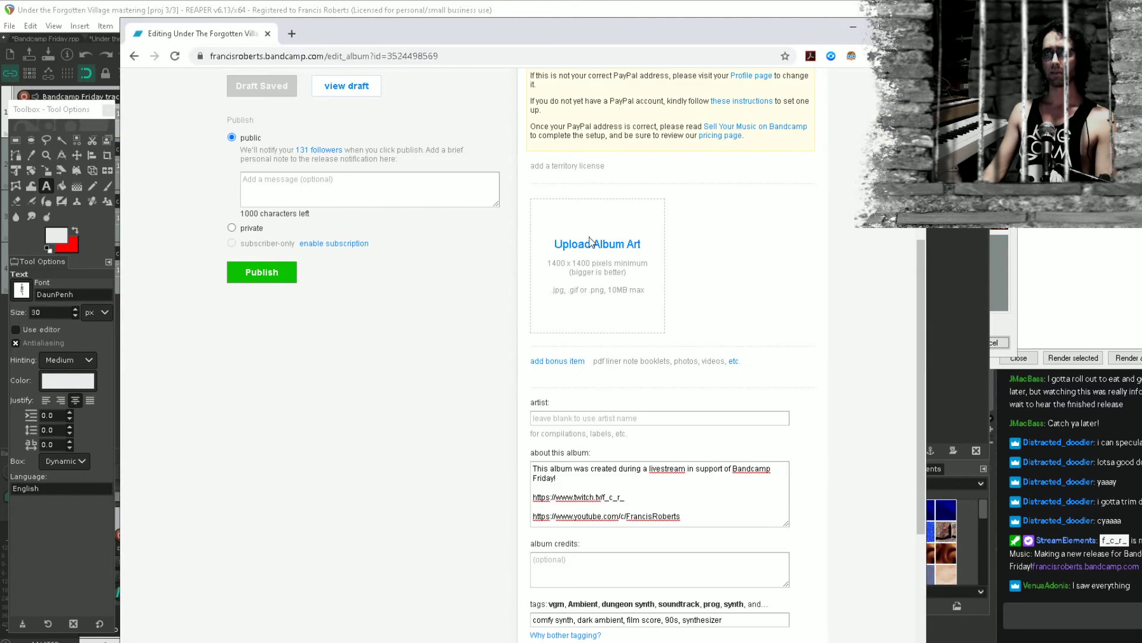
pyautogui.click(595, 249)
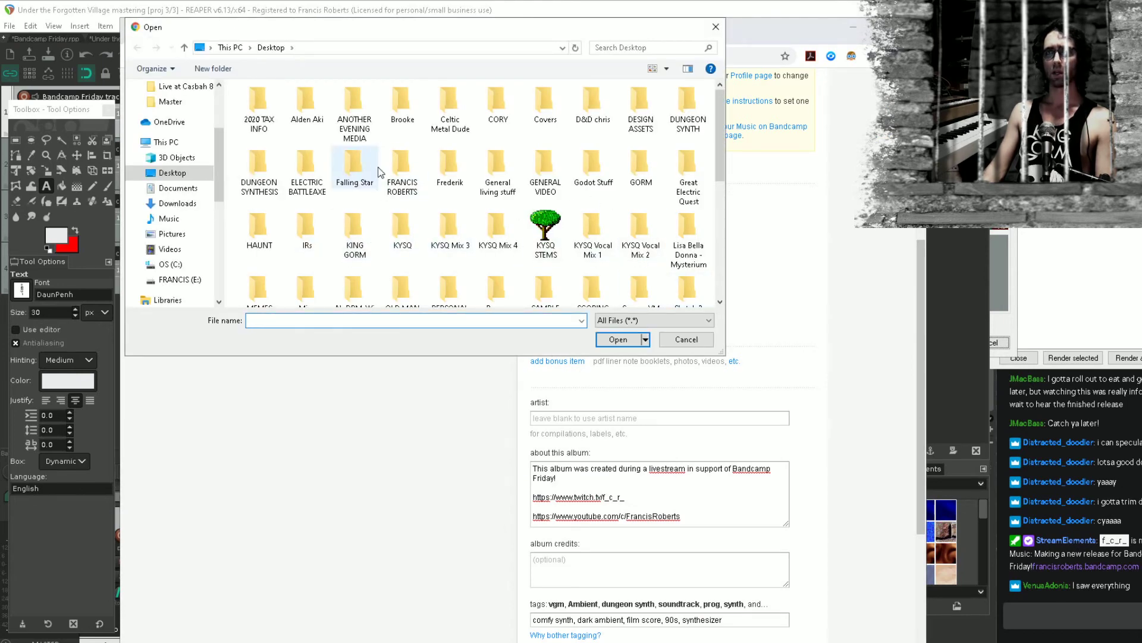
pyautogui.doubleClick(400, 176)
pyautogui.doubleClick(400, 238)
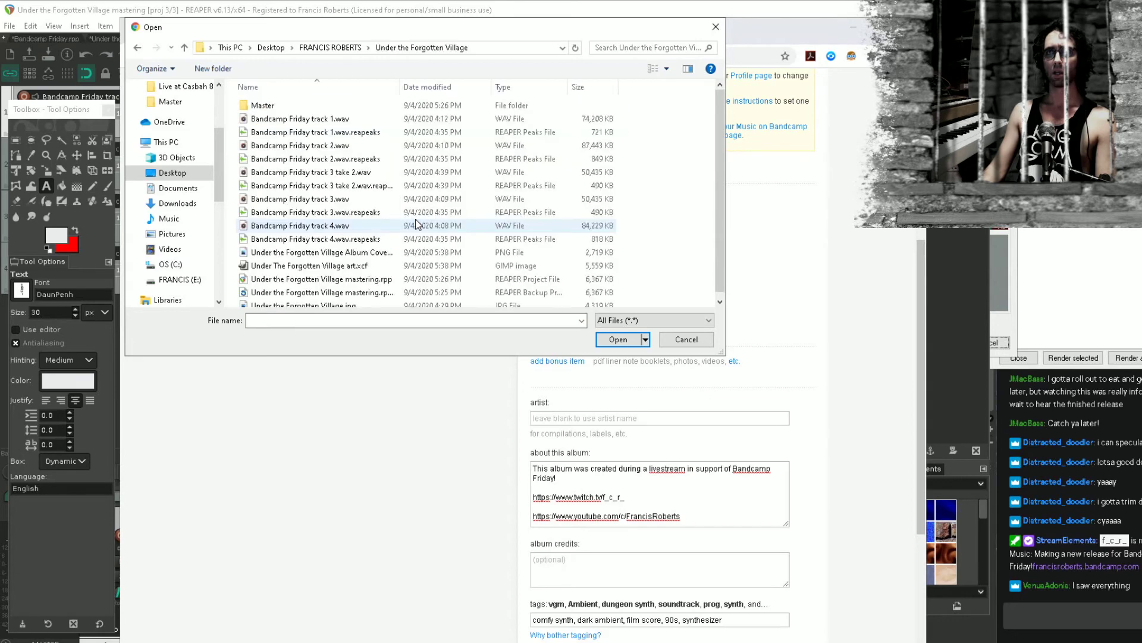
pyautogui.doubleClick(263, 106)
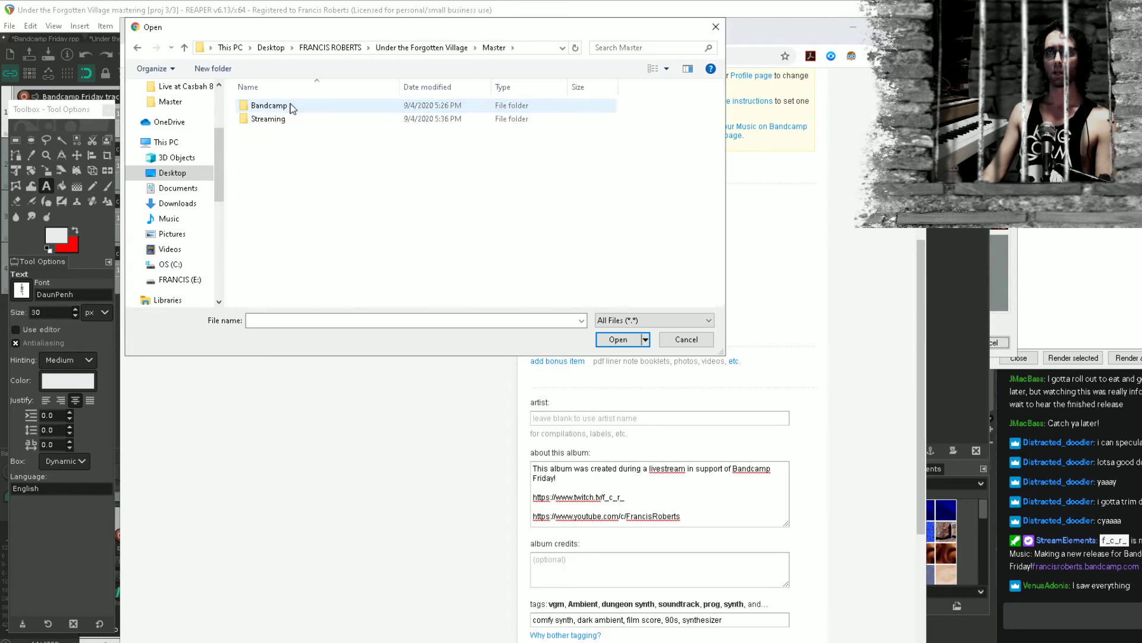
pyautogui.click(138, 47)
pyautogui.scroll(-1, 333, 158)
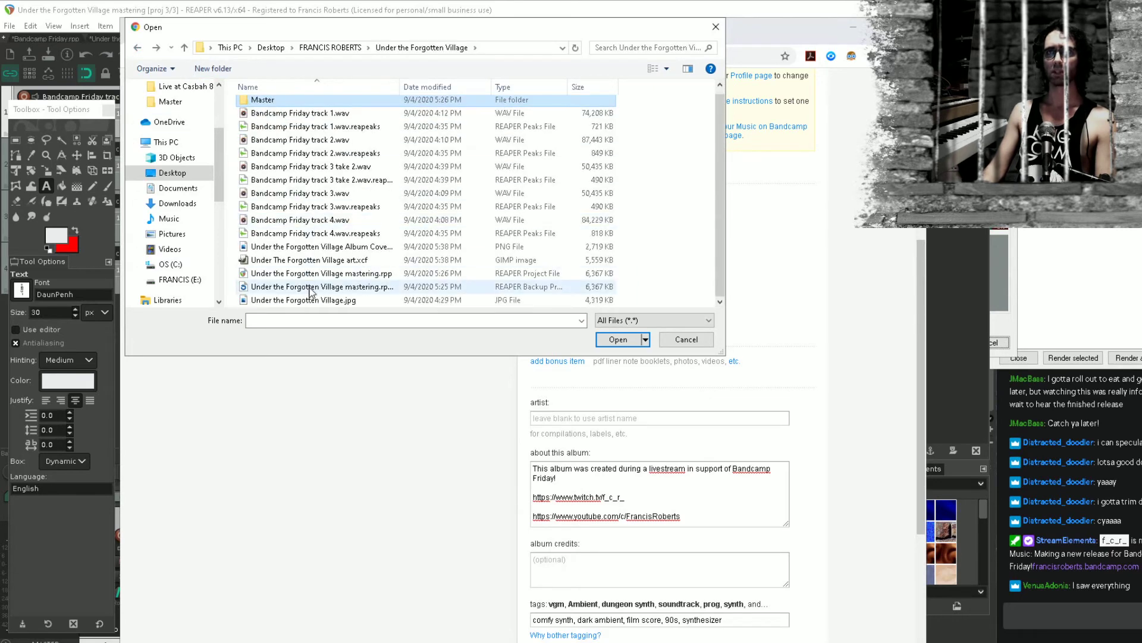
pyautogui.click(353, 262)
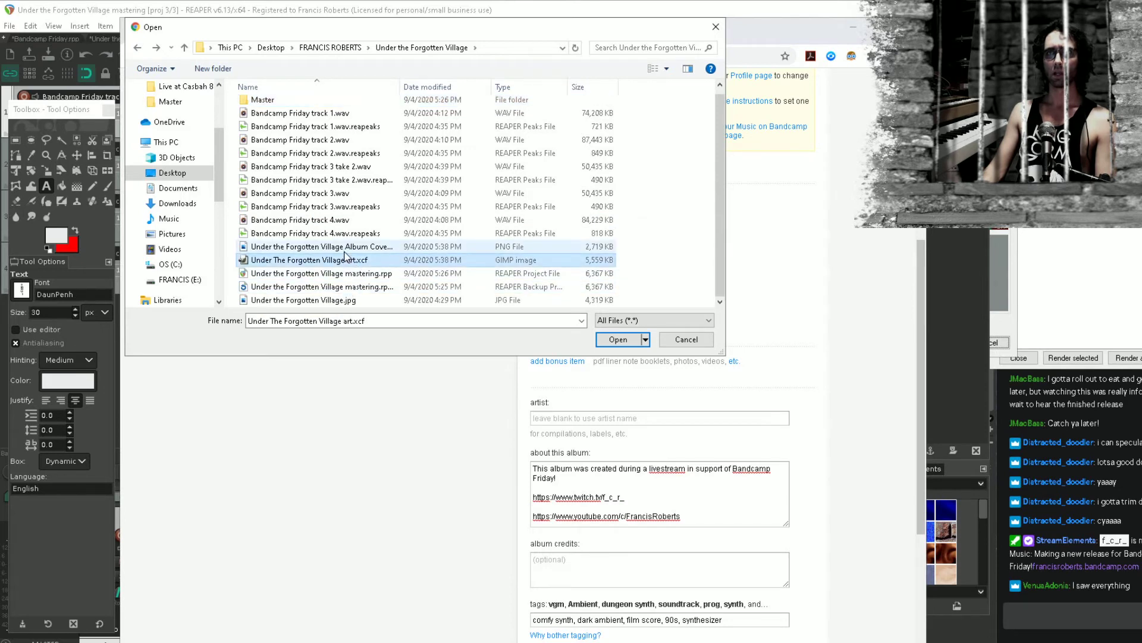
# Switch back to GIMP, close the cover image and exit the program
pyautogui.click(957, 179)
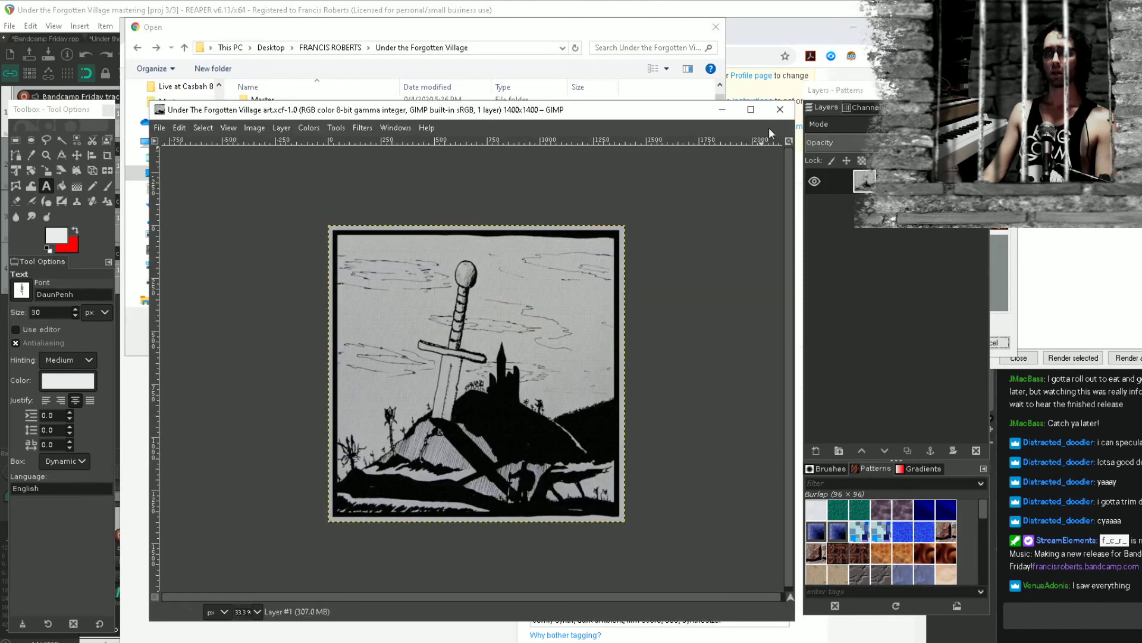
pyautogui.click(780, 109)
pyautogui.click(781, 109)
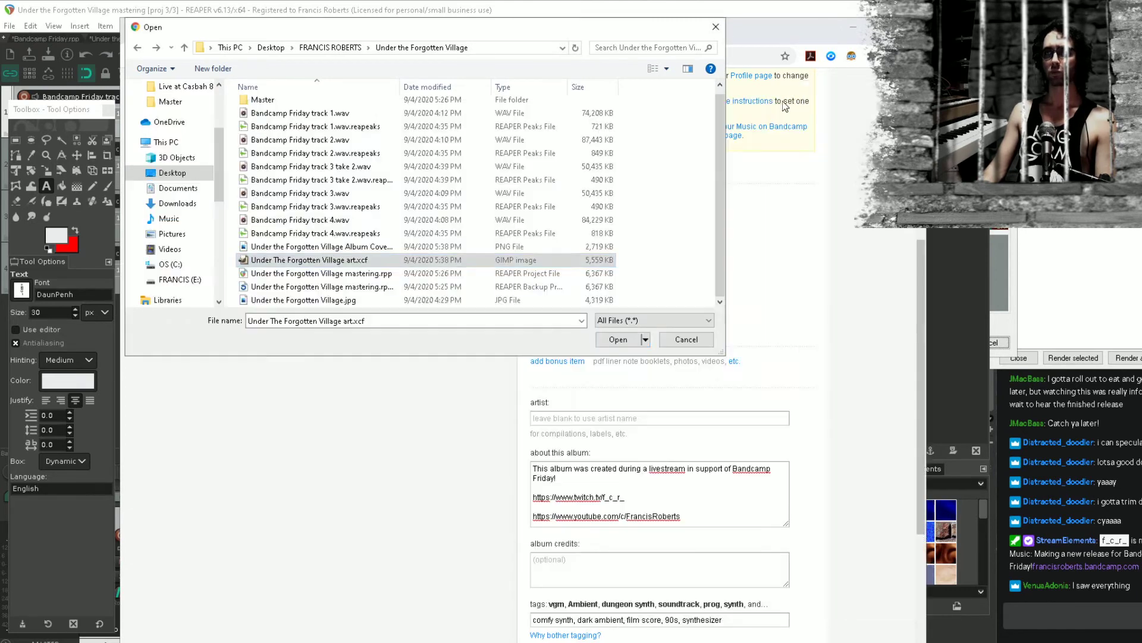
# Move "Under the Forgotten Village Album Cover.png" and "Under The Forgotten Village art.xcf" into the Master folder, check its contents and close the file dialog
pyautogui.click(367, 262)
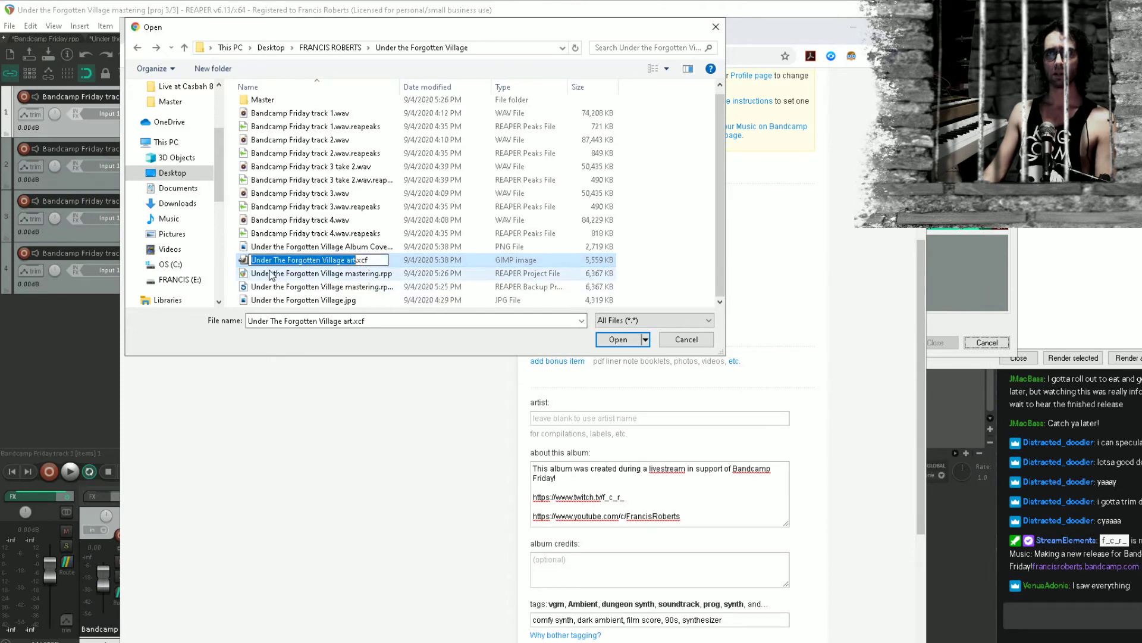
pyautogui.click(235, 261)
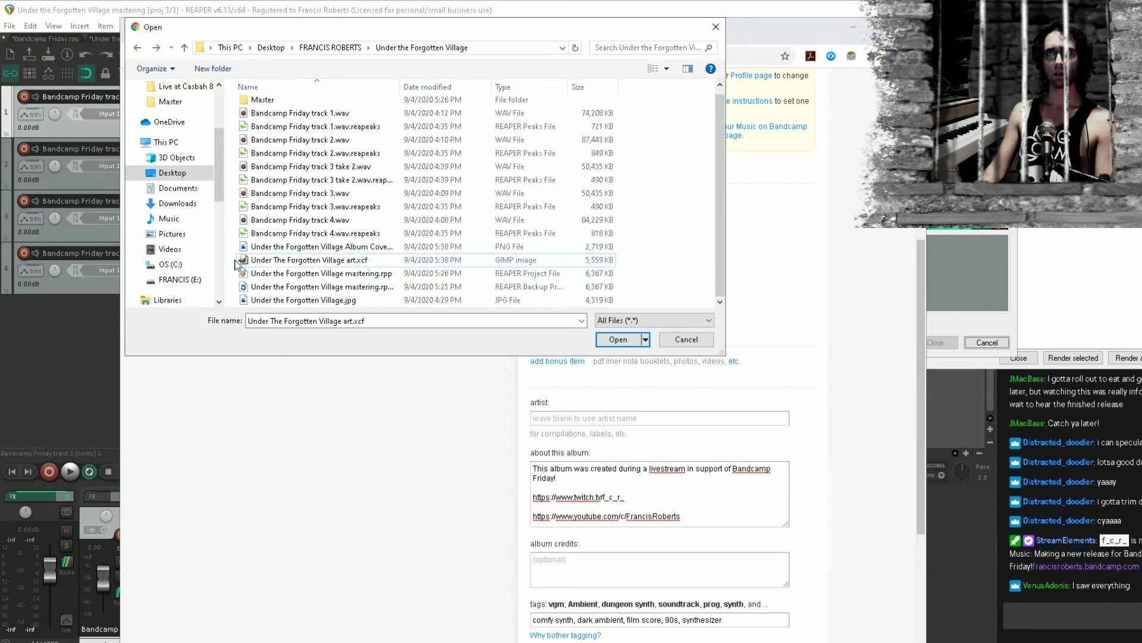
pyautogui.click(341, 304)
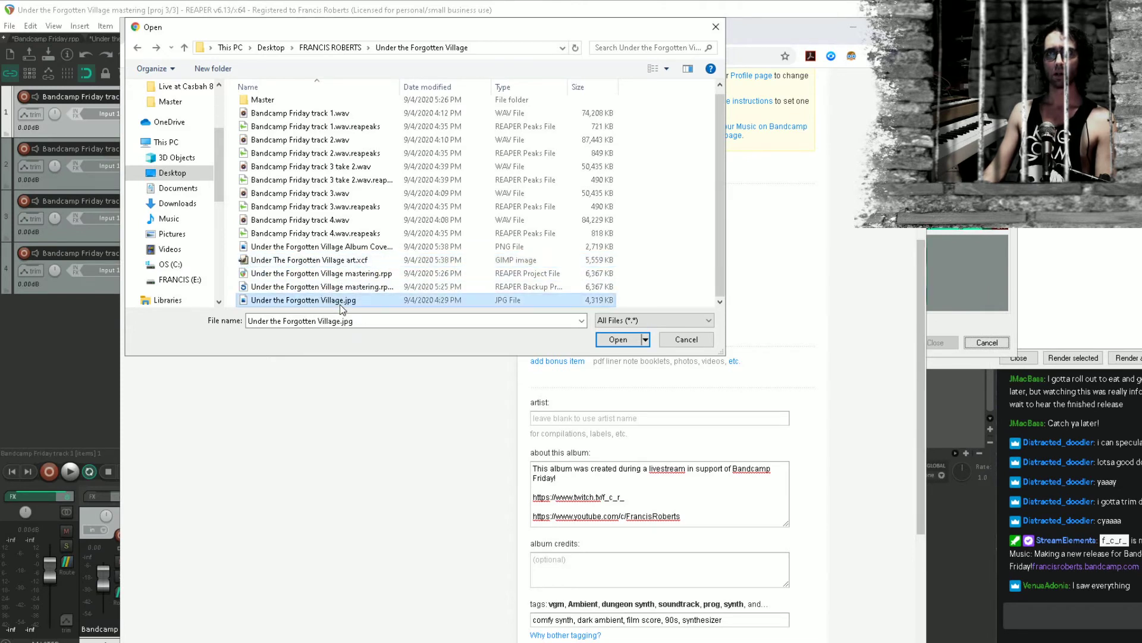
pyautogui.click(252, 248)
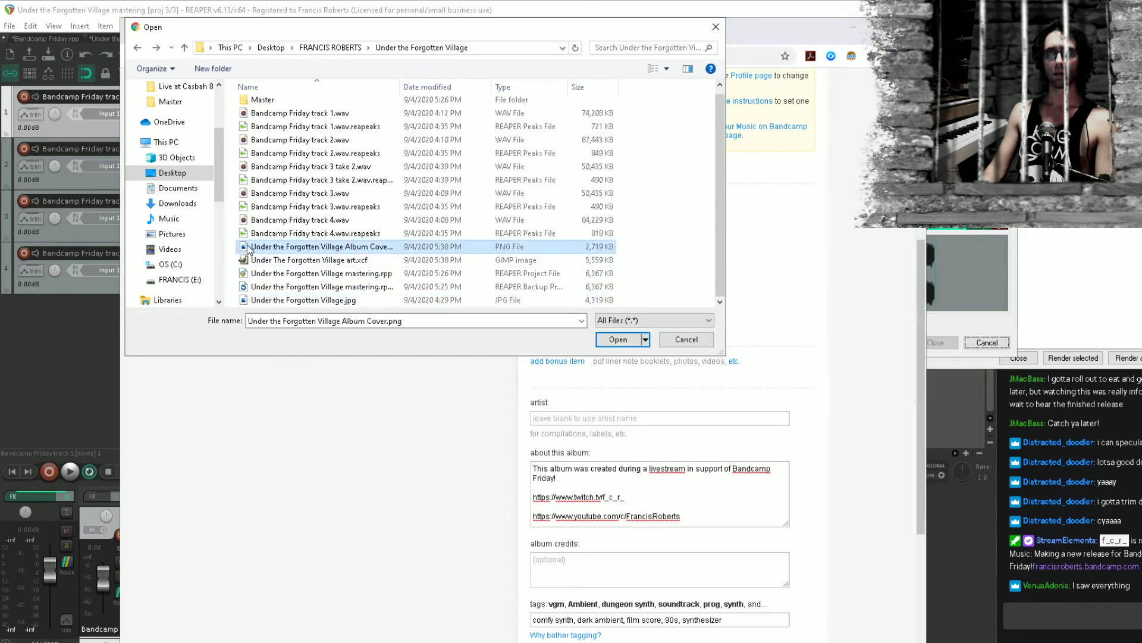
pyautogui.moveTo(248, 245); pyautogui.dragTo(260, 101)
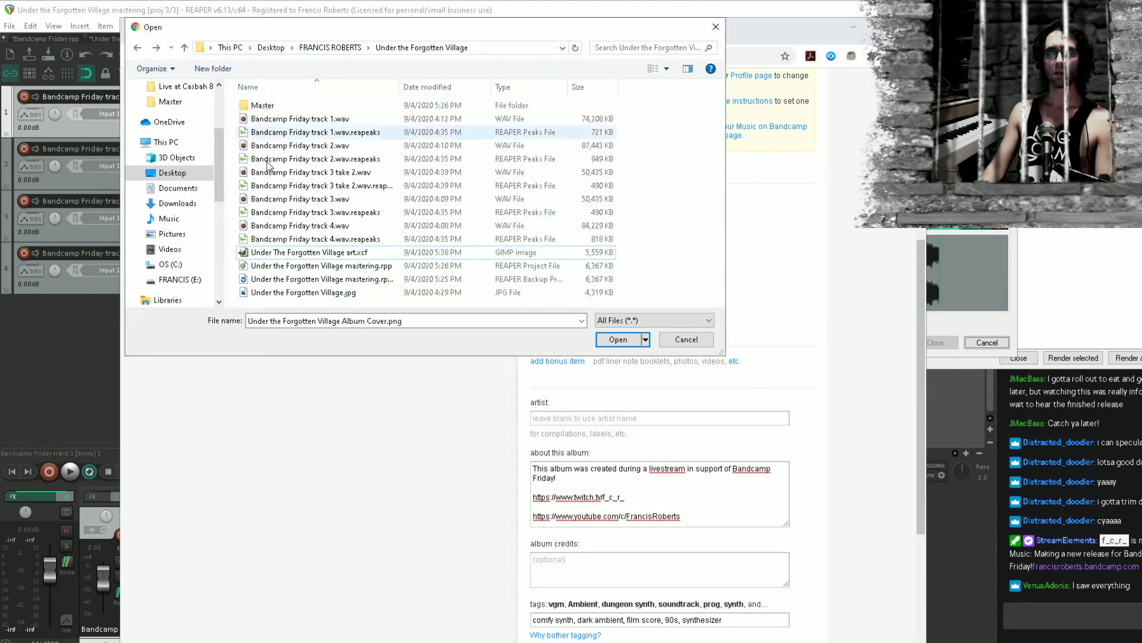
pyautogui.moveTo(289, 256); pyautogui.dragTo(260, 102)
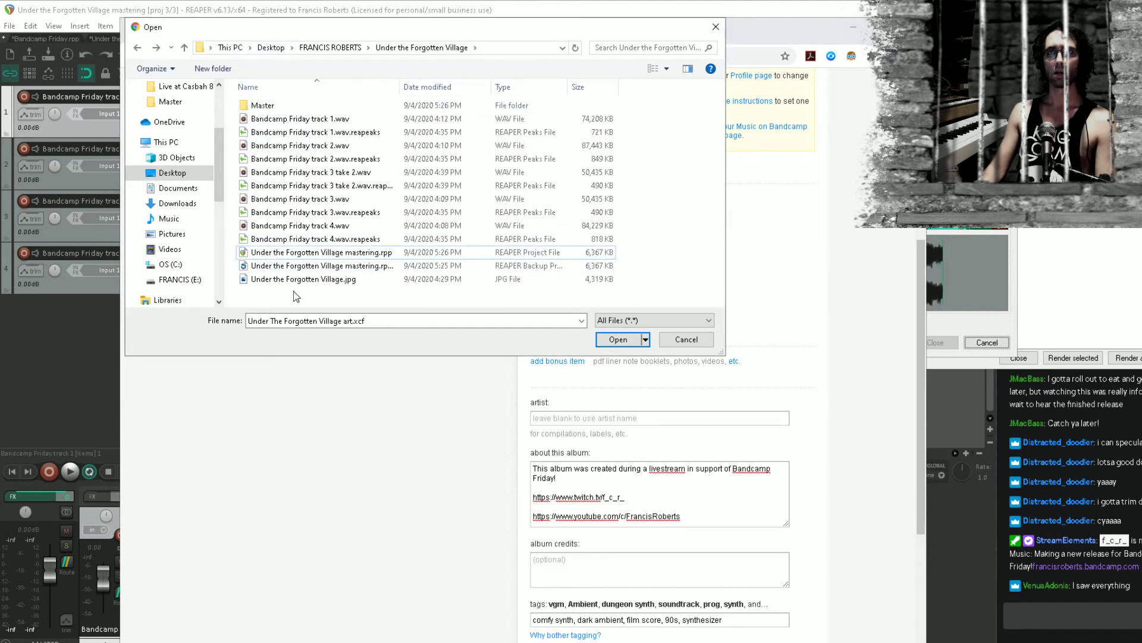
pyautogui.doubleClick(260, 105)
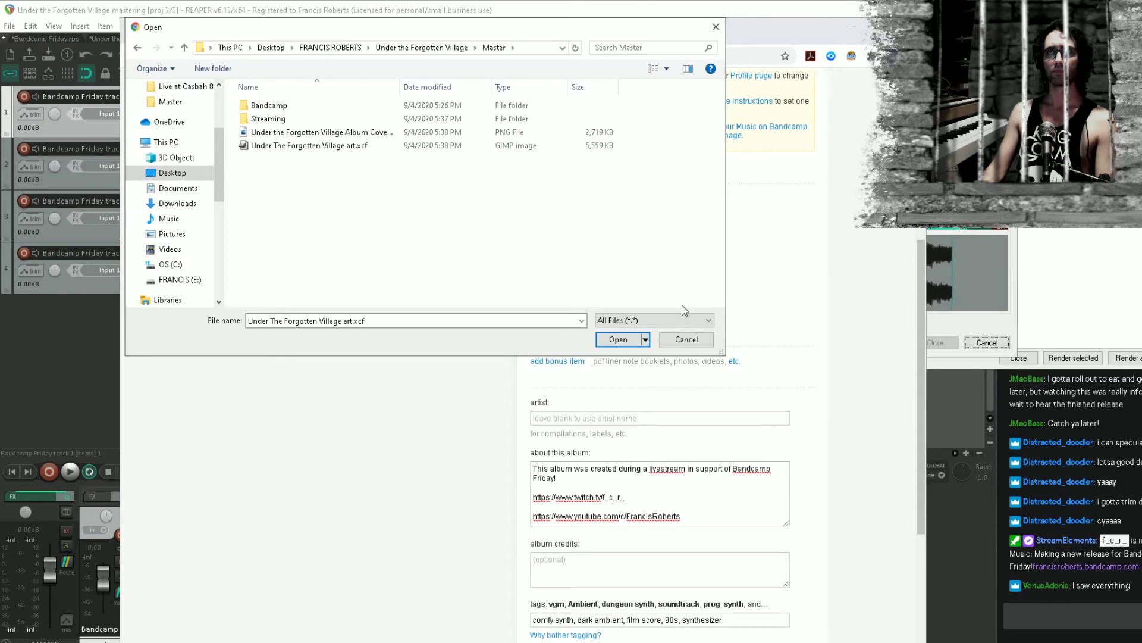
pyautogui.click(715, 27)
# Upload the album cover PNG from the Master folder inside Under the Forgotten Village as the album art
pyautogui.click(567, 255)
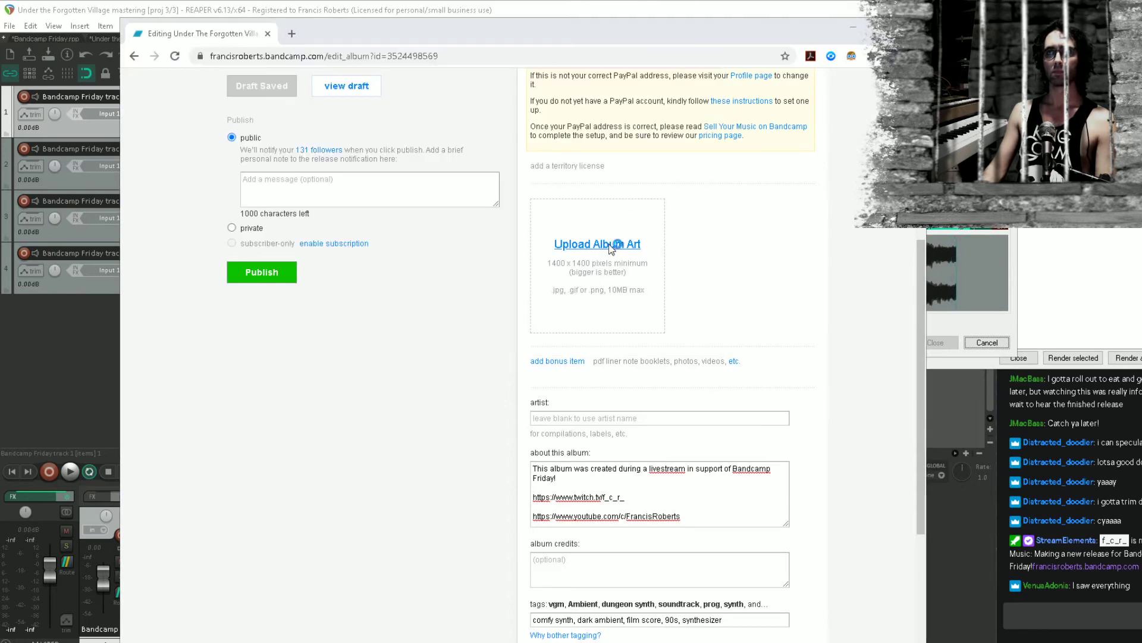
pyautogui.doubleClick(402, 176)
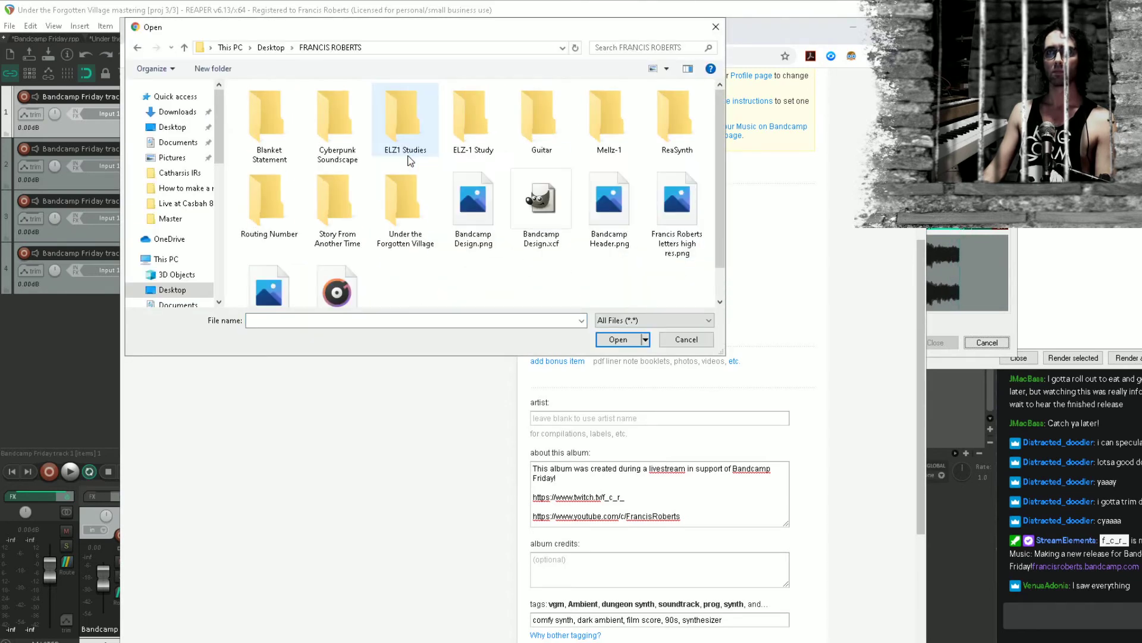
pyautogui.doubleClick(410, 202)
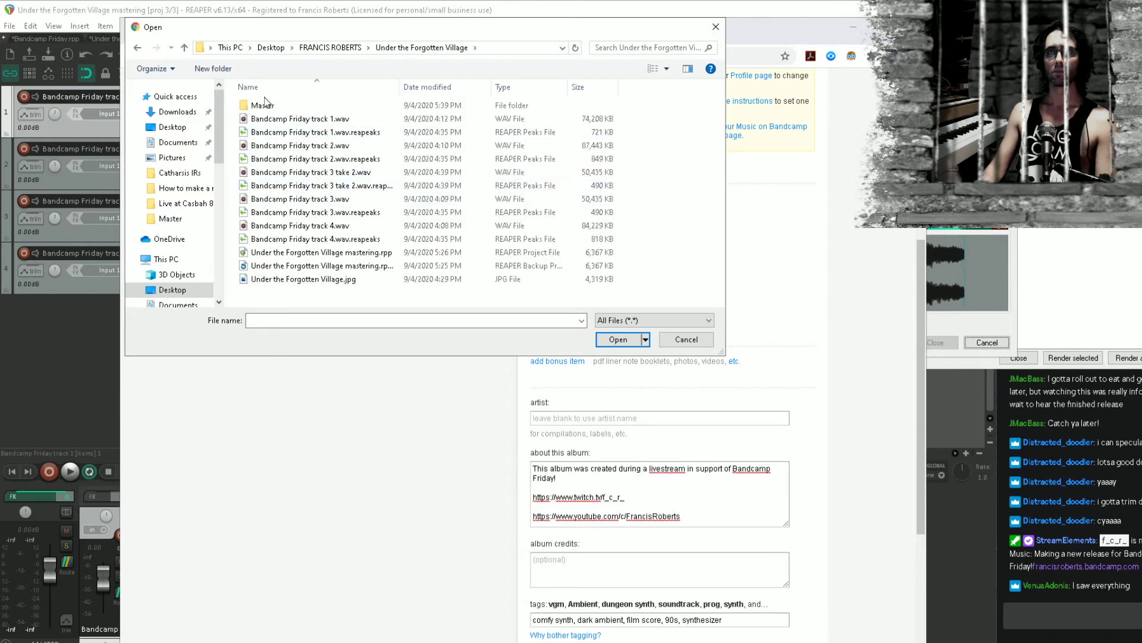
pyautogui.doubleClick(264, 105)
pyautogui.doubleClick(381, 132)
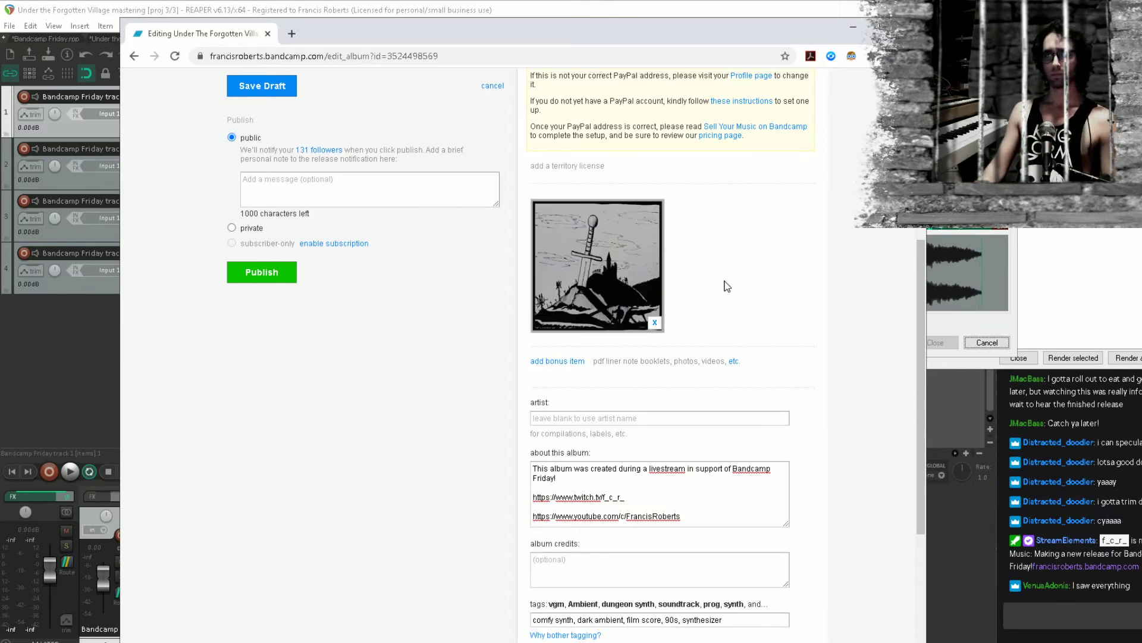
# Save the album draft and view the draft album page with its cover art
pyautogui.scroll(5, 698, 294)
pyautogui.click(265, 412)
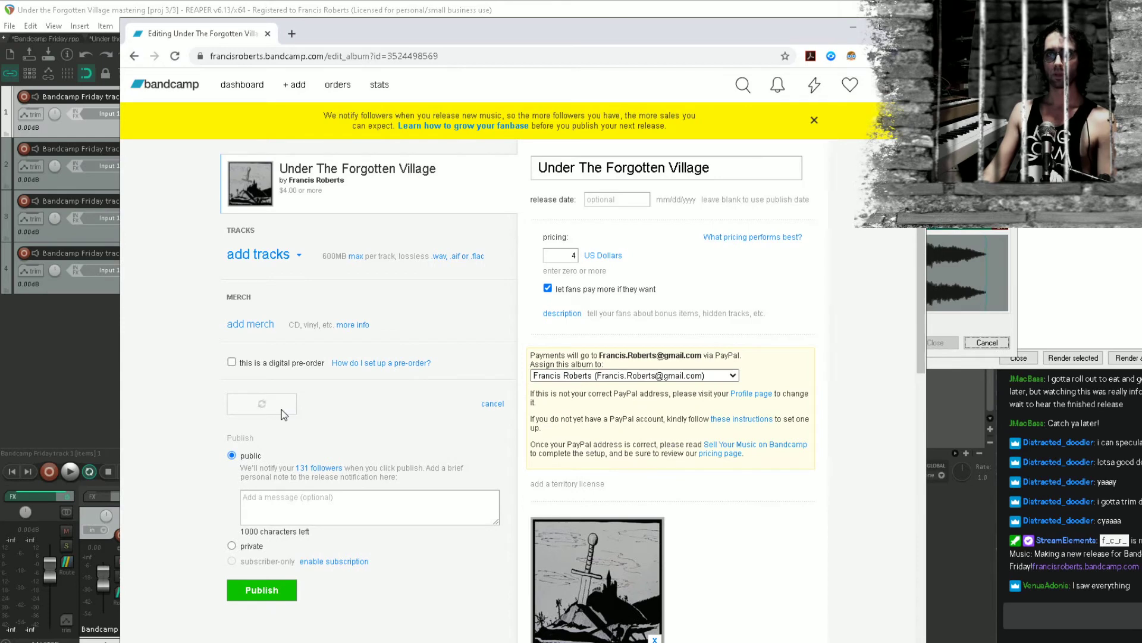
pyautogui.click(355, 412)
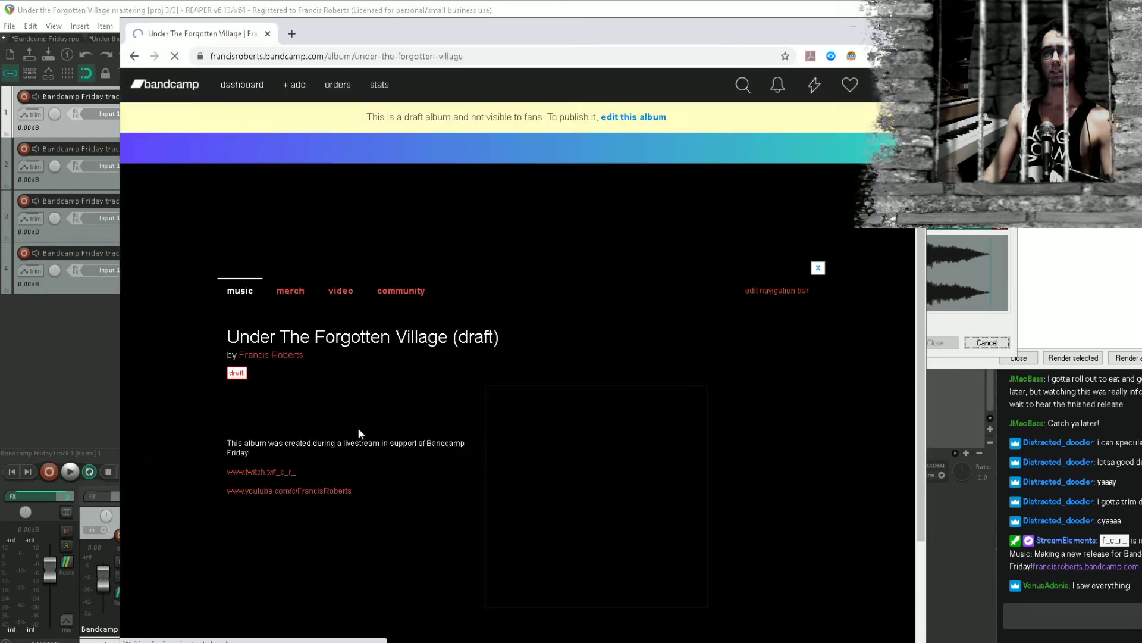
pyautogui.scroll(-2, 557, 362)
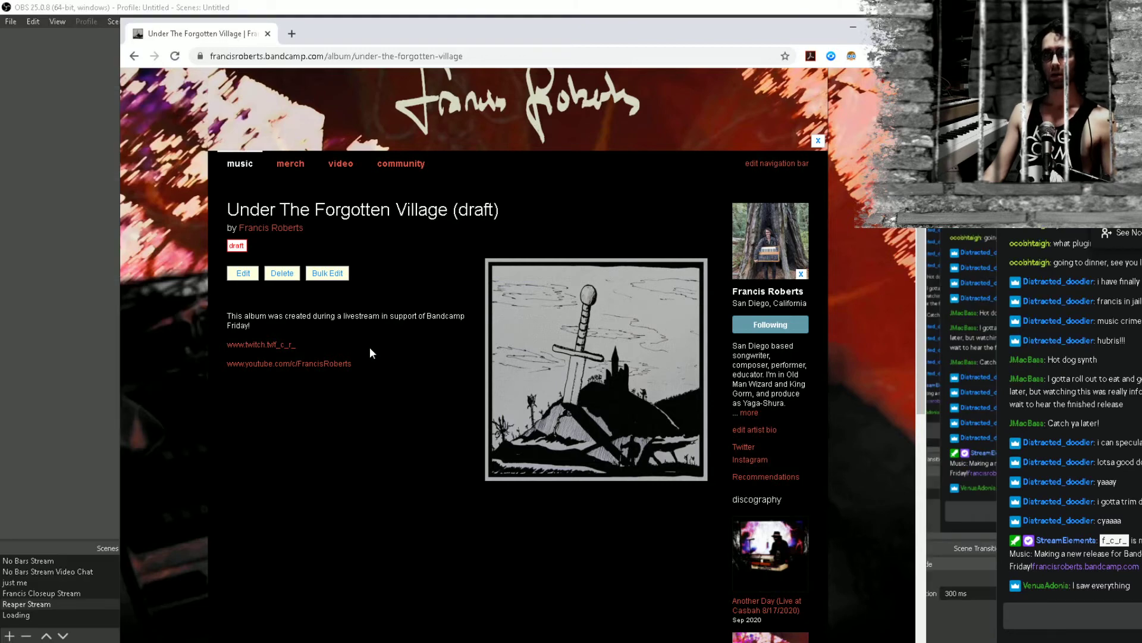
# Reopen the draft for editing and add "It tells the short story of an adventurer's return from an underground cavern" to the album description
pyautogui.click(244, 273)
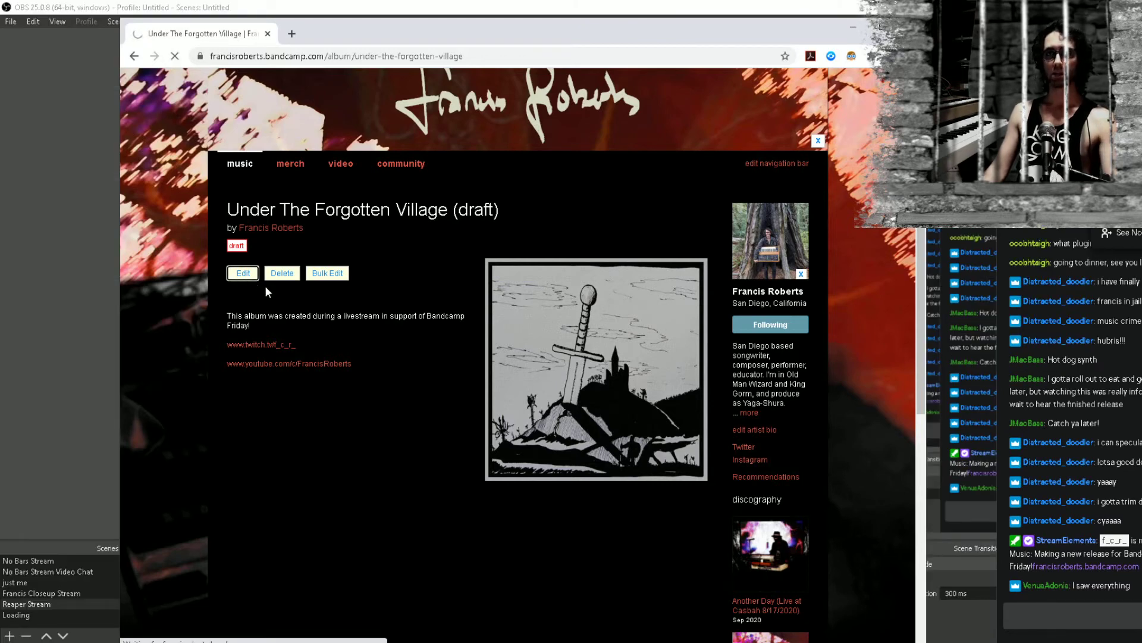
pyautogui.scroll(-5, 658, 501)
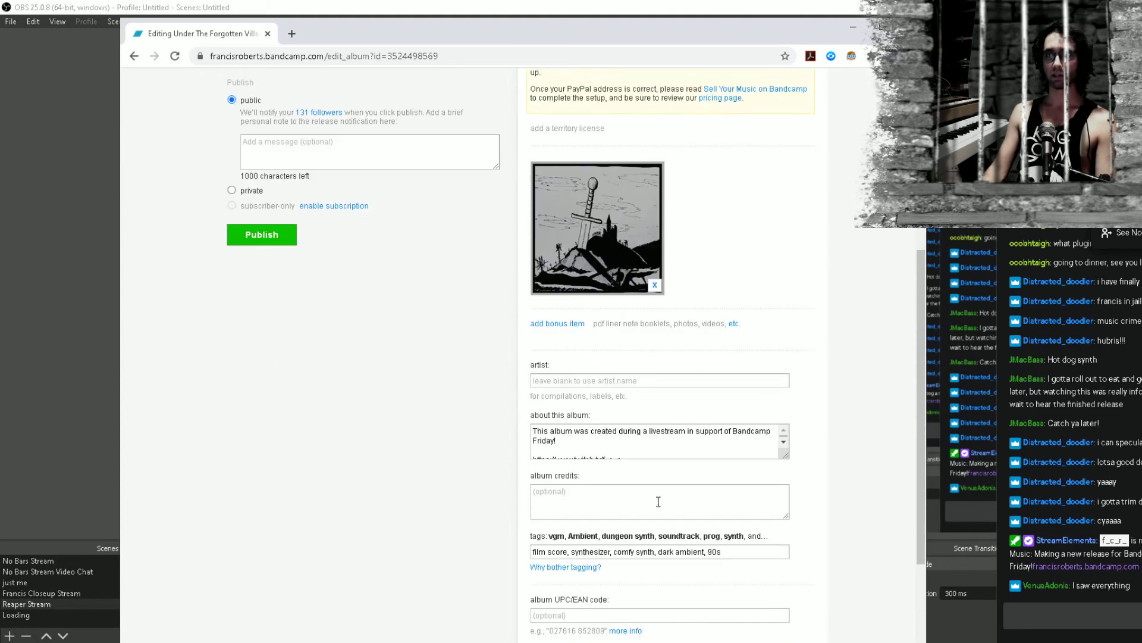
pyautogui.click(684, 444)
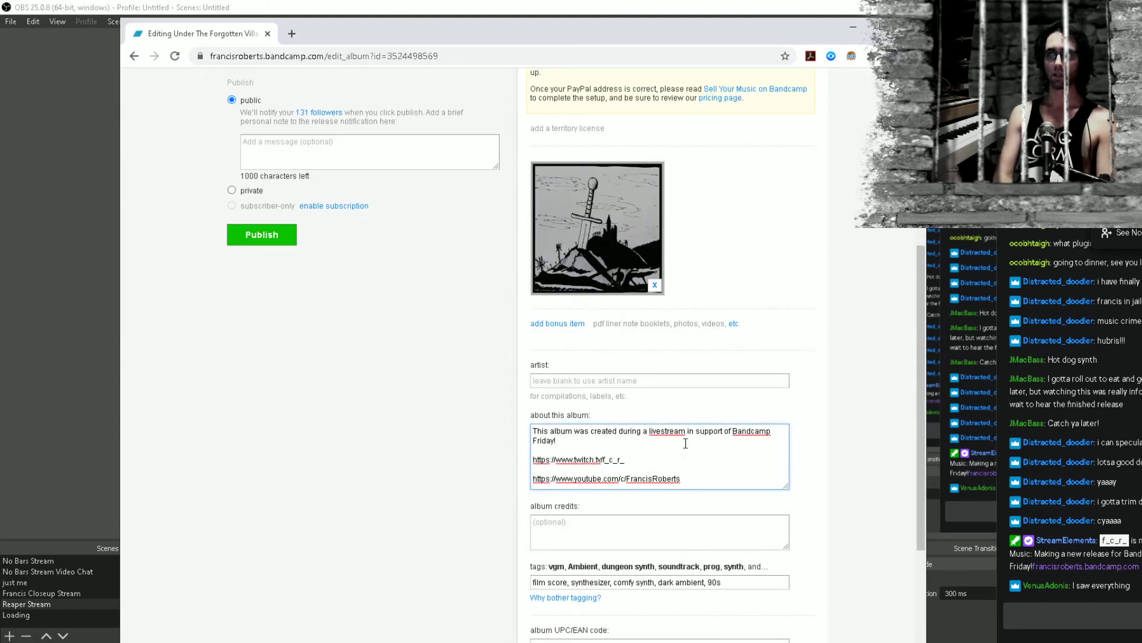
pyautogui.write('It tell')
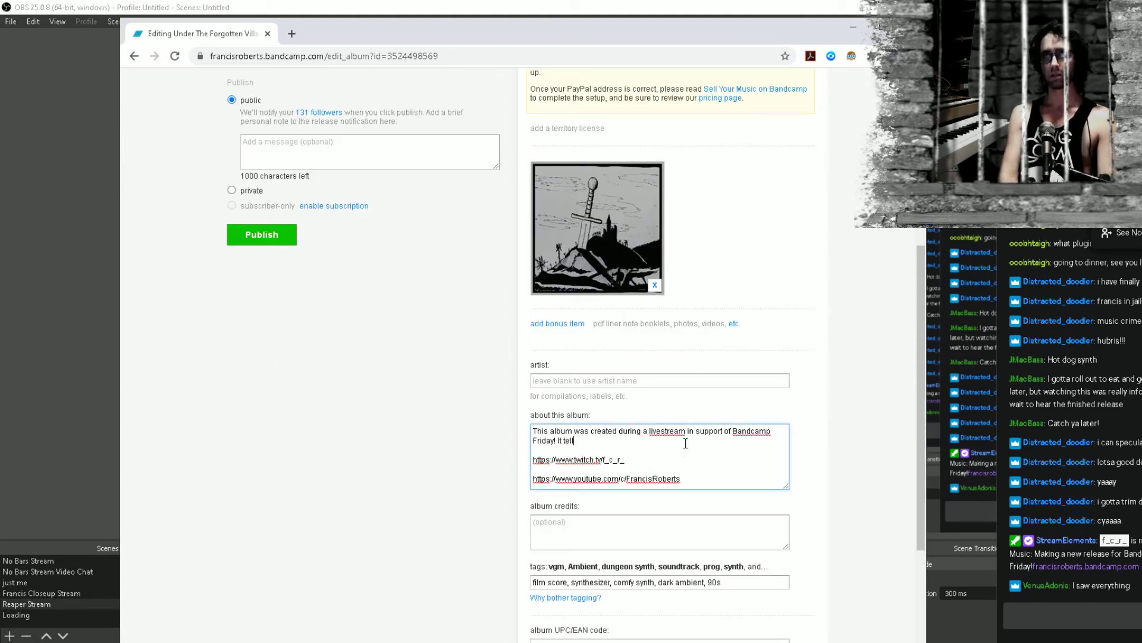
pyautogui.write('s the short story of a')
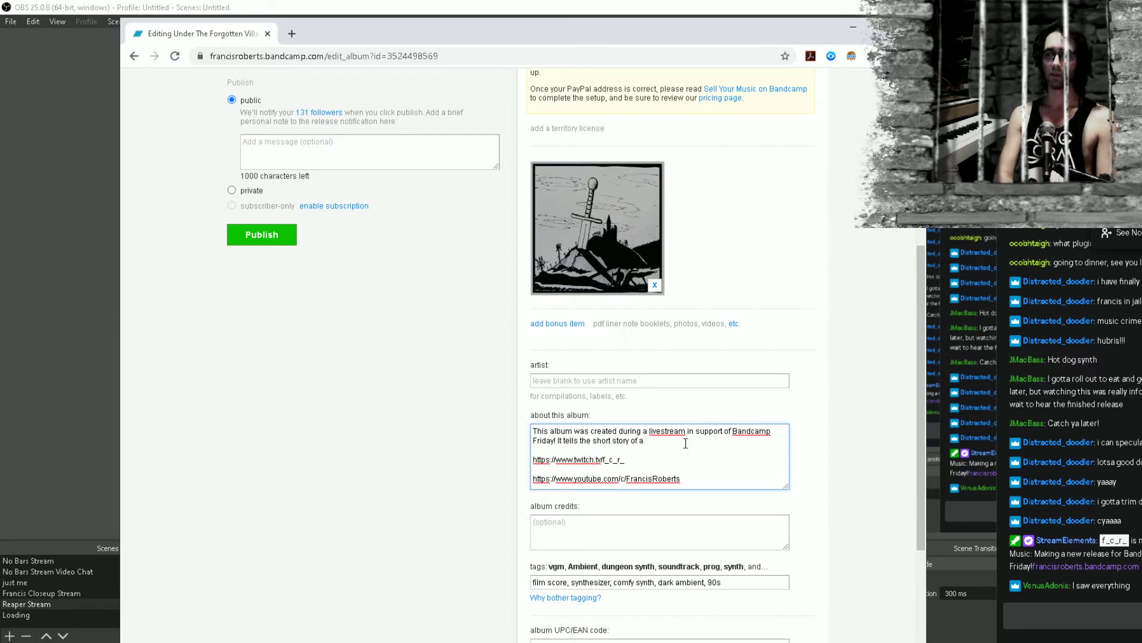
pyautogui.write('n')
pyautogui.press('BackSpace')
pyautogui.write('n a')
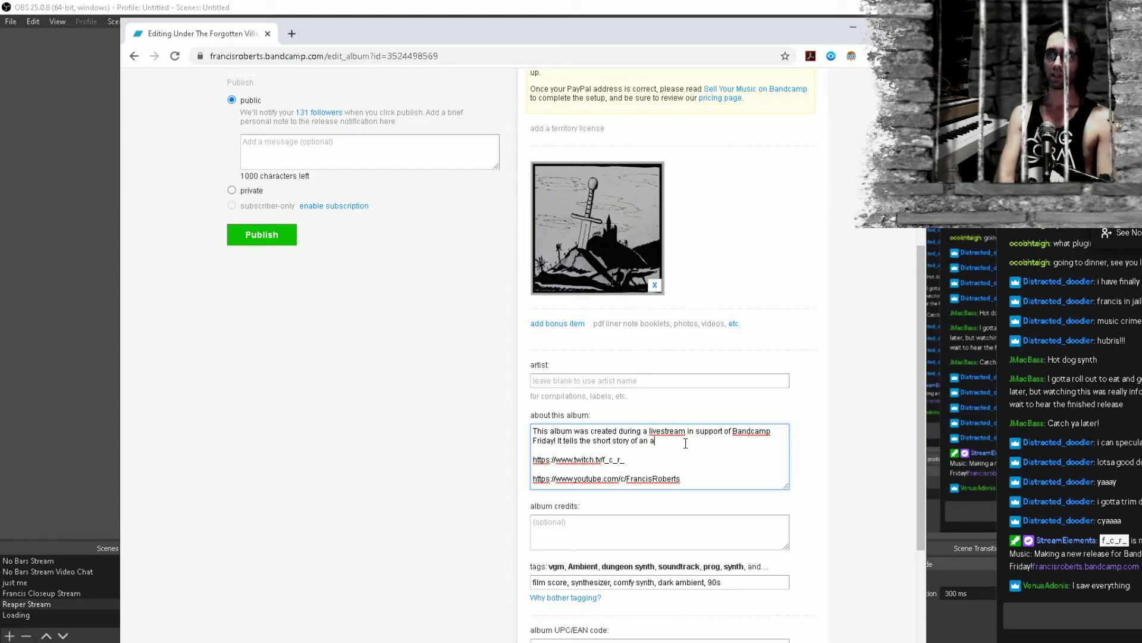
pyautogui.write("dventurer's retur")
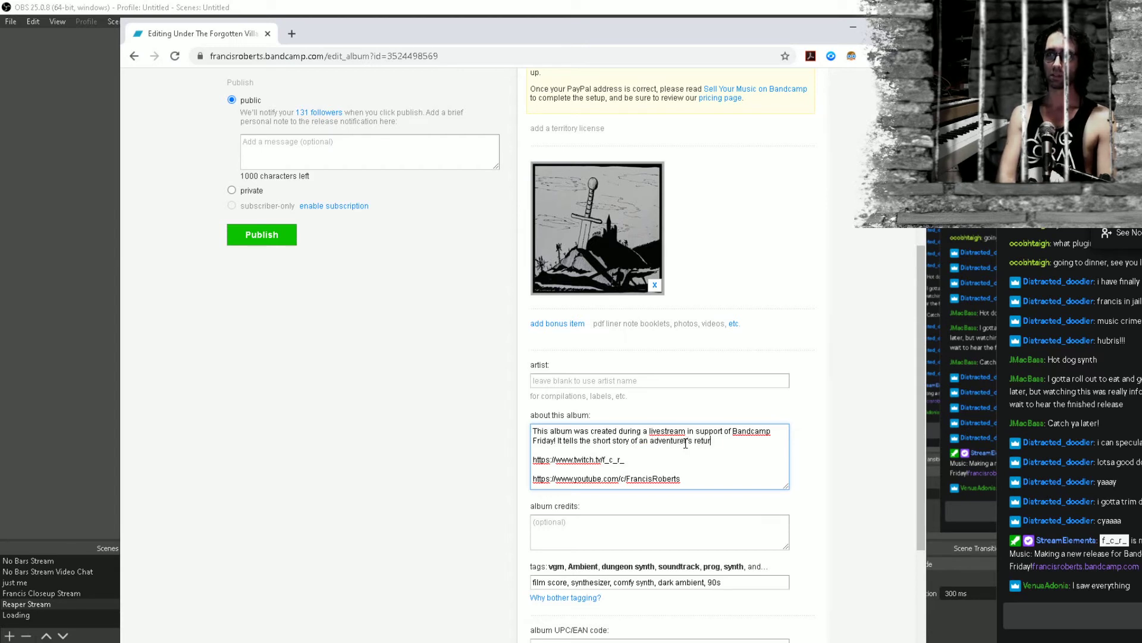
pyautogui.write('n from an und')
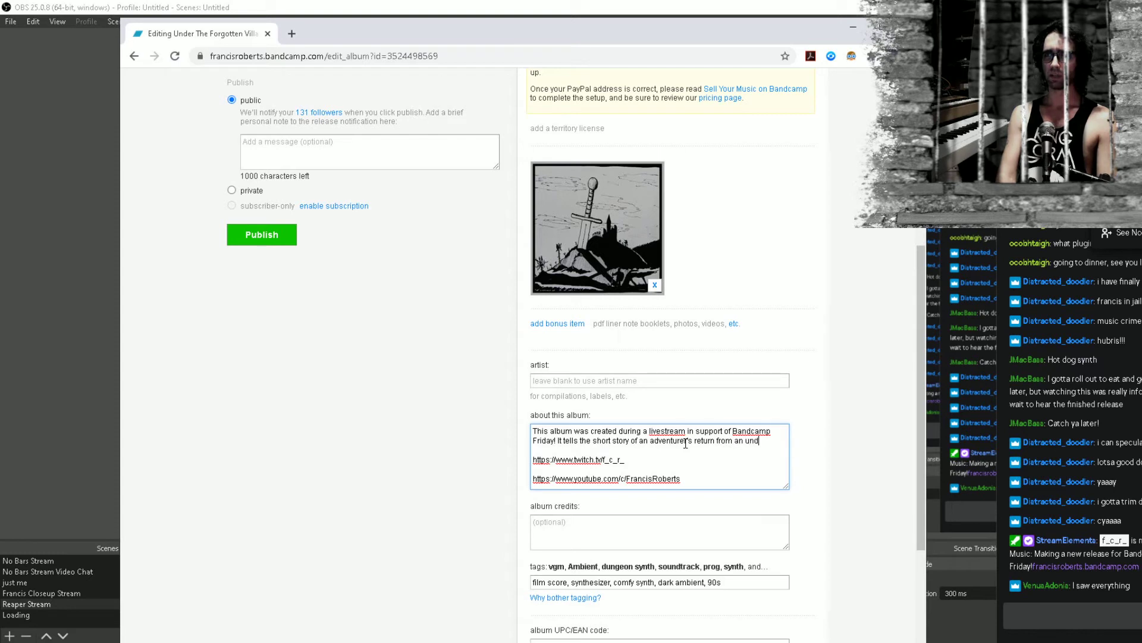
pyautogui.write('erground')
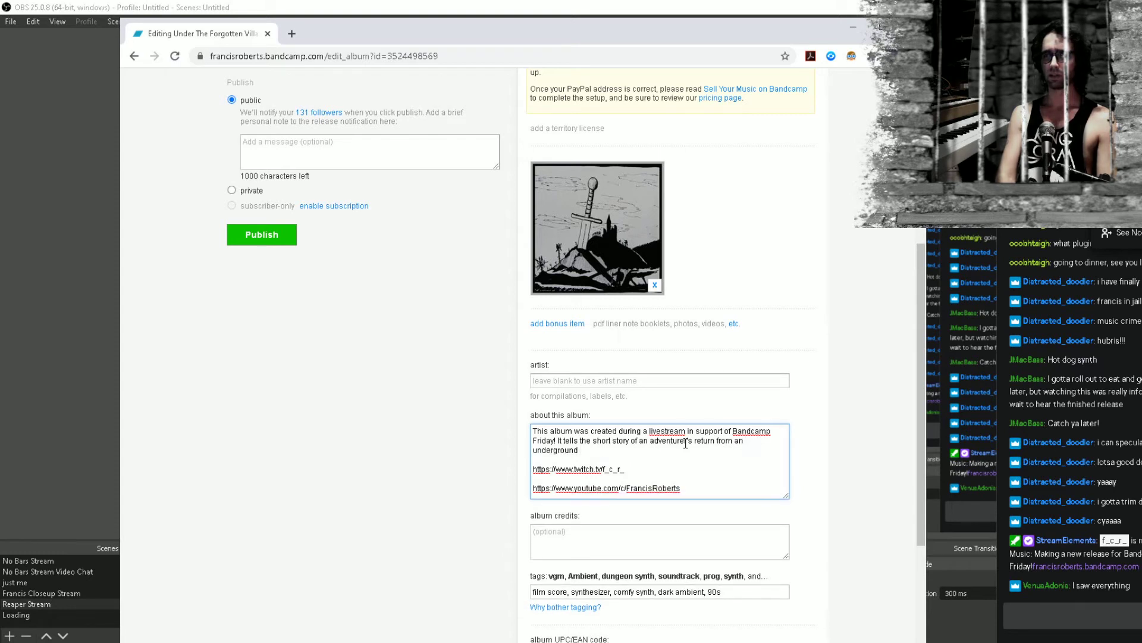
pyautogui.press('BackSpace')
pyautogui.press('BackSpace')
pyautogui.press('BackSpace')
pyautogui.press('BackSpace')
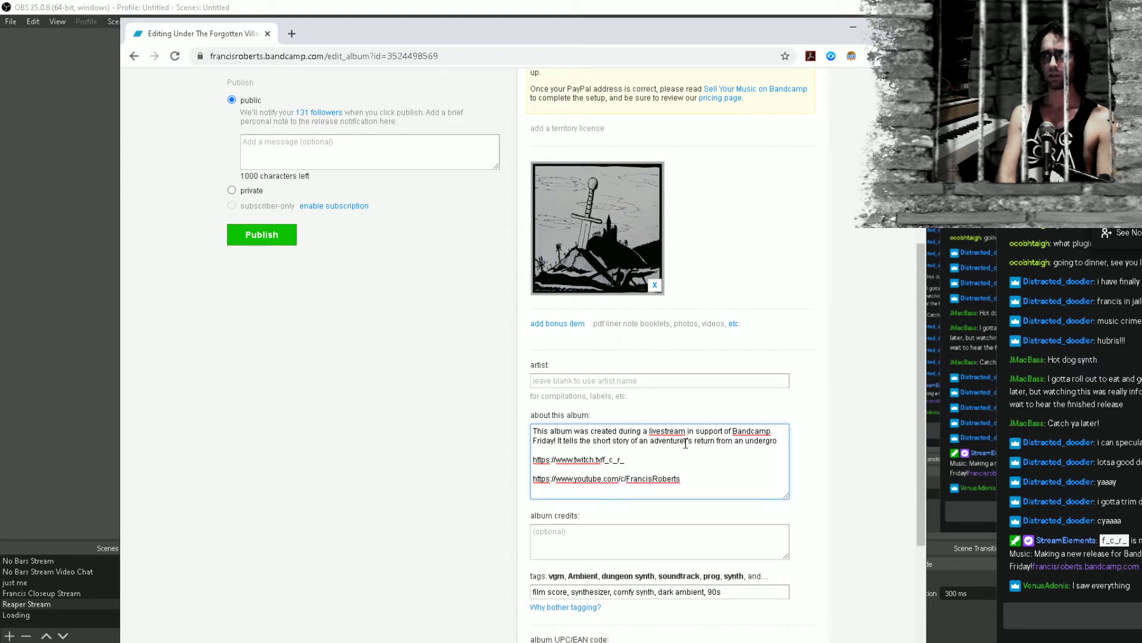
pyautogui.write('und')
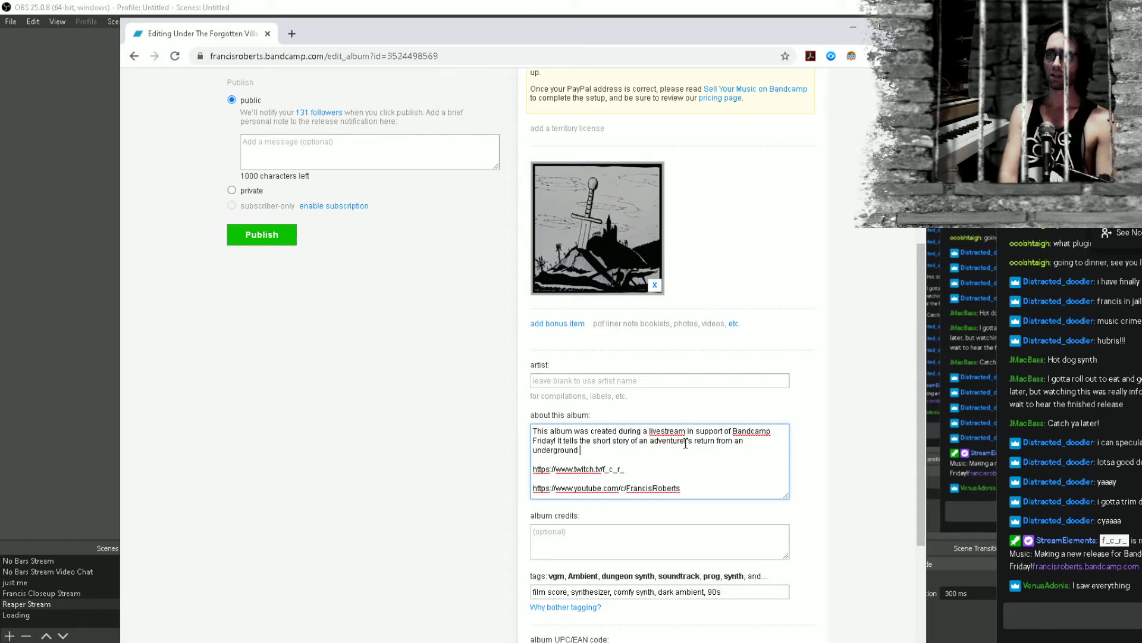
pyautogui.write(' cavern')
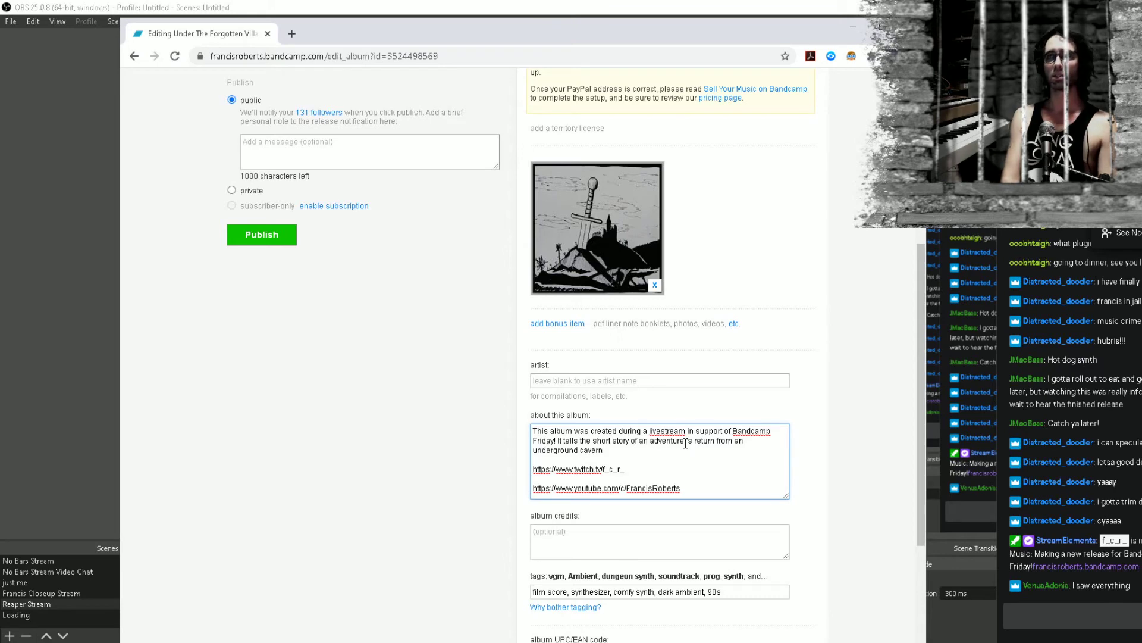
# Remove the phrase "from an underground cavern" from the end of the new sentence in the album description
pyautogui.scroll(4, 686, 444)
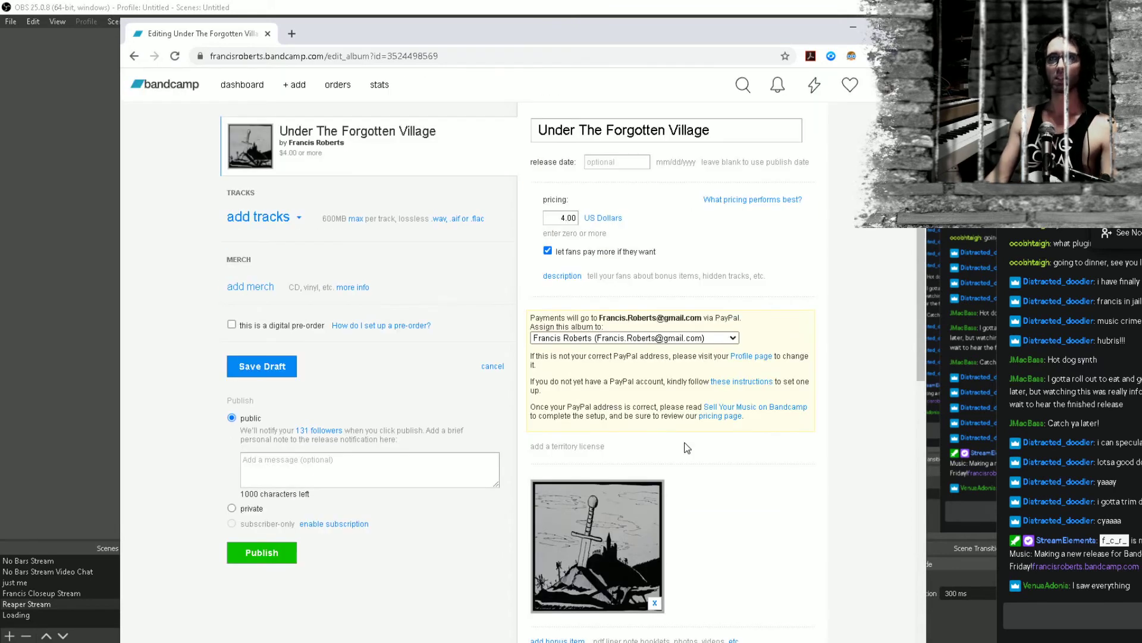
pyautogui.scroll(-5, 687, 438)
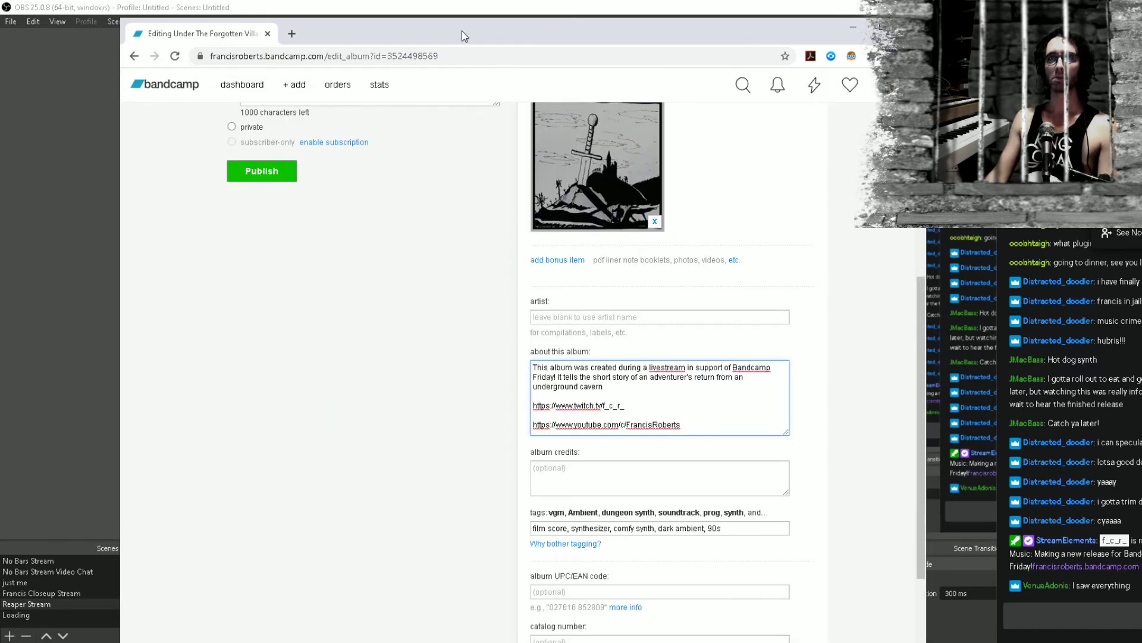
pyautogui.moveTo(462, 31); pyautogui.dragTo(448, 50)
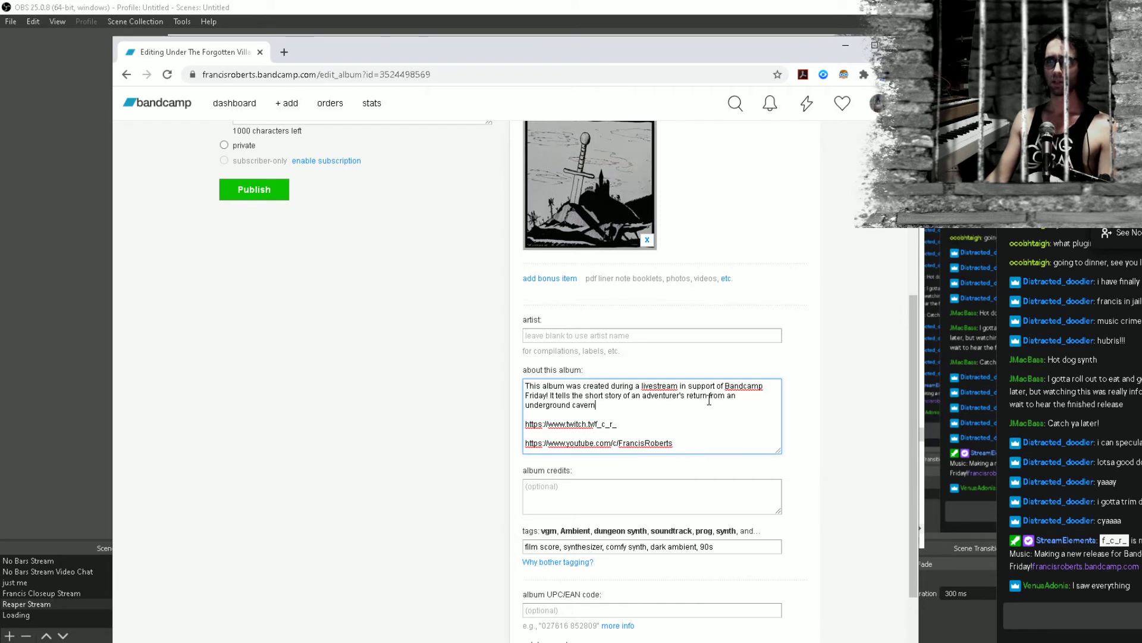
pyautogui.moveTo(707, 399); pyautogui.dragTo(719, 405)
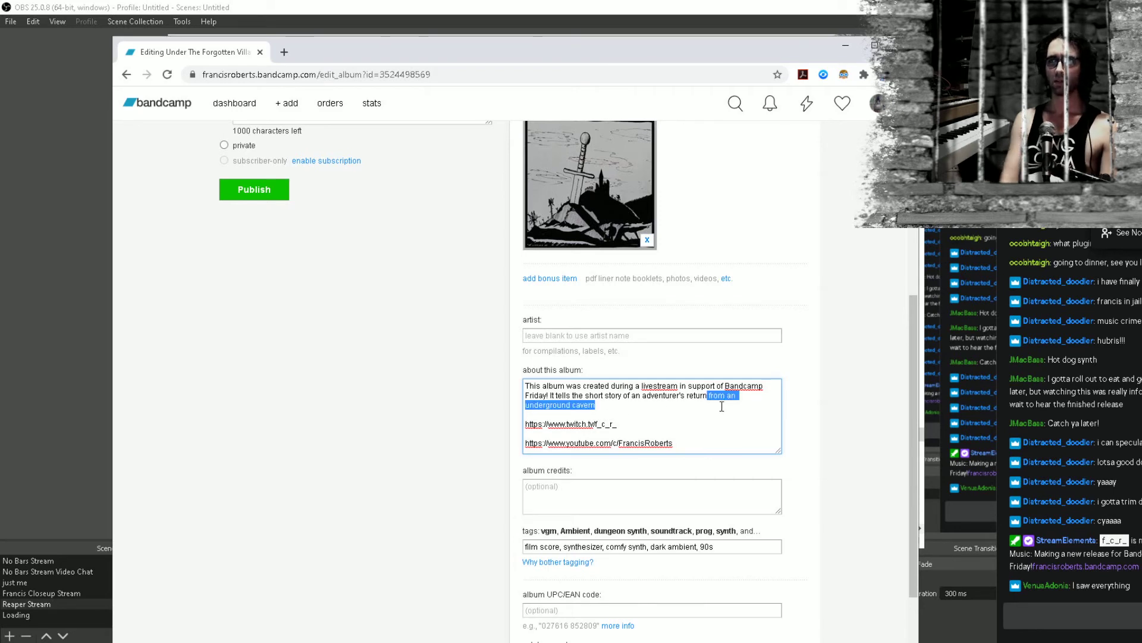
pyautogui.press('BackSpace')
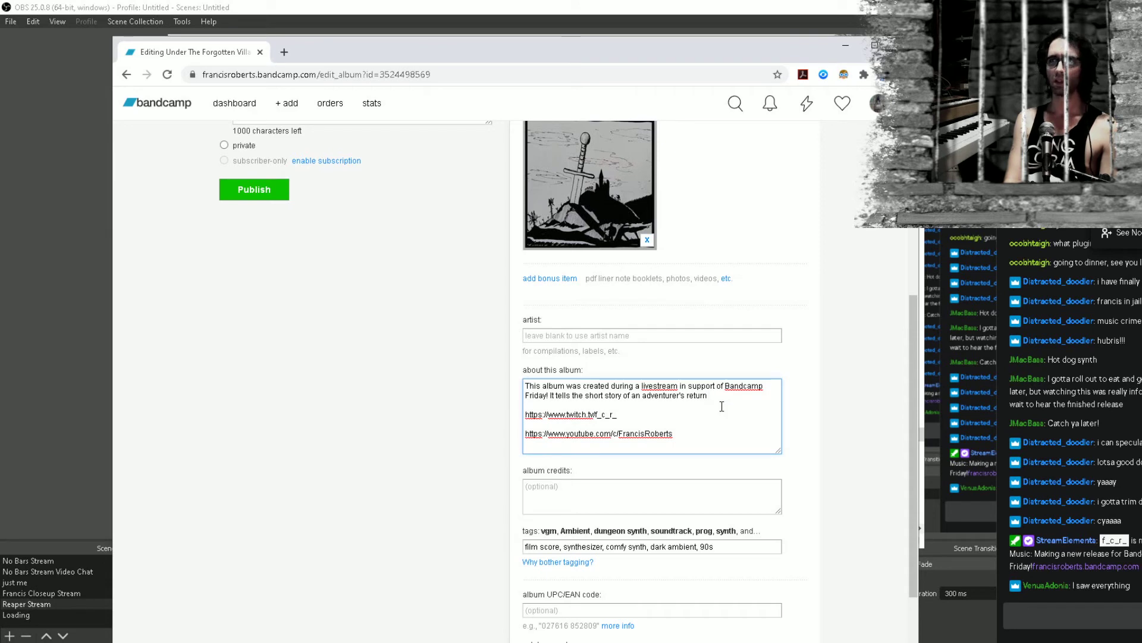
pyautogui.write('from an ')
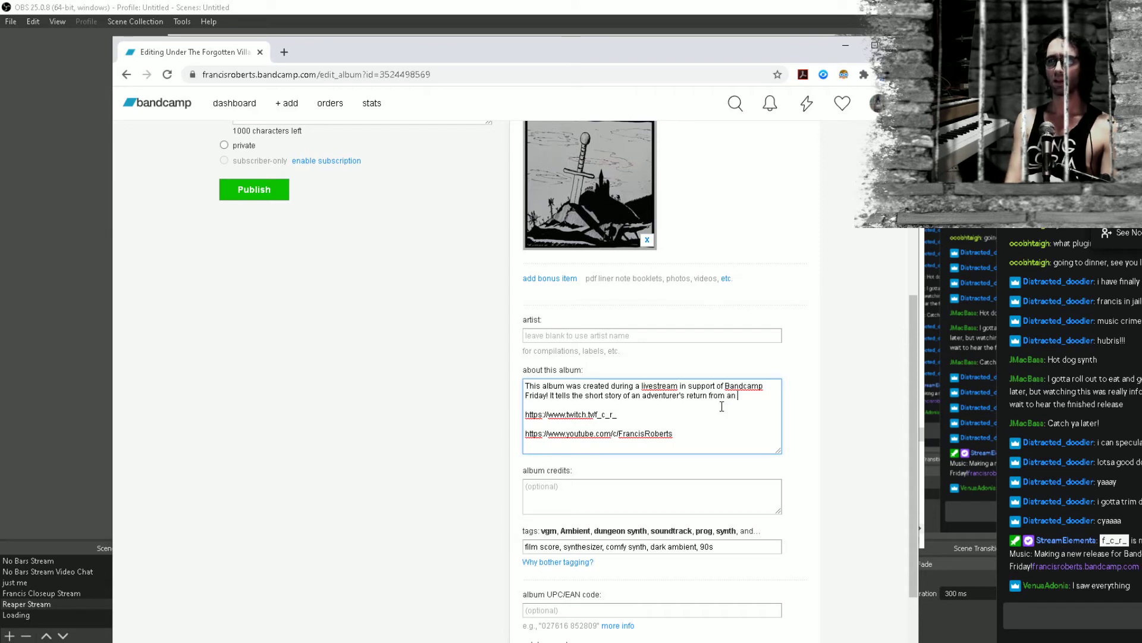
pyautogui.write('under')
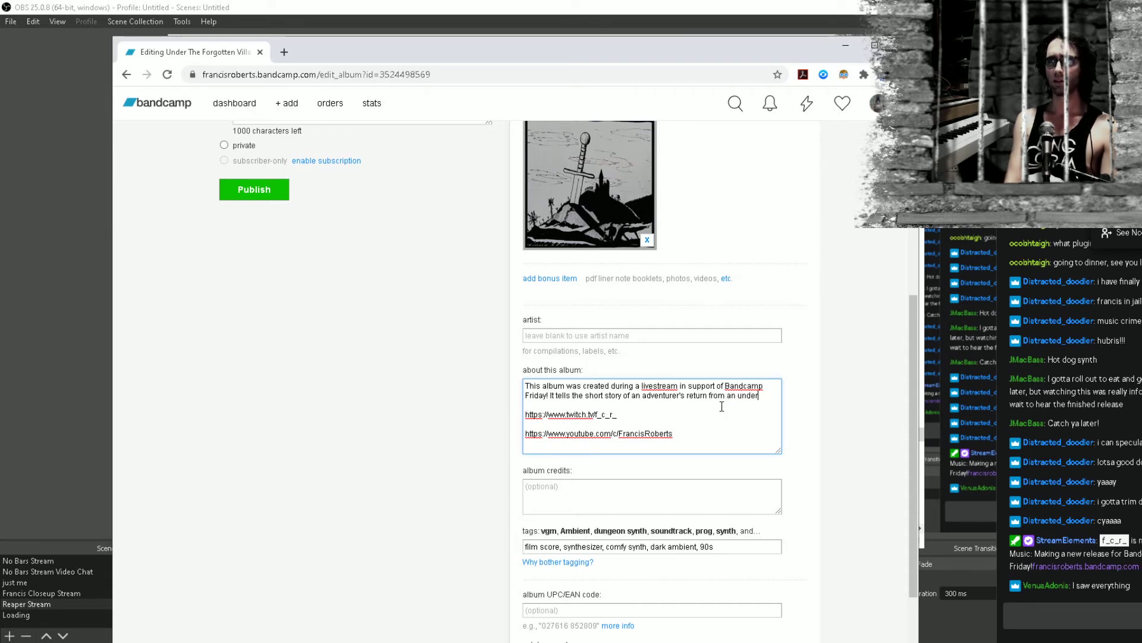
pyautogui.press('BackSpace')
pyautogui.press('BackSpace')
pyautogui.press('BackSpace')
pyautogui.press('BackSpace')
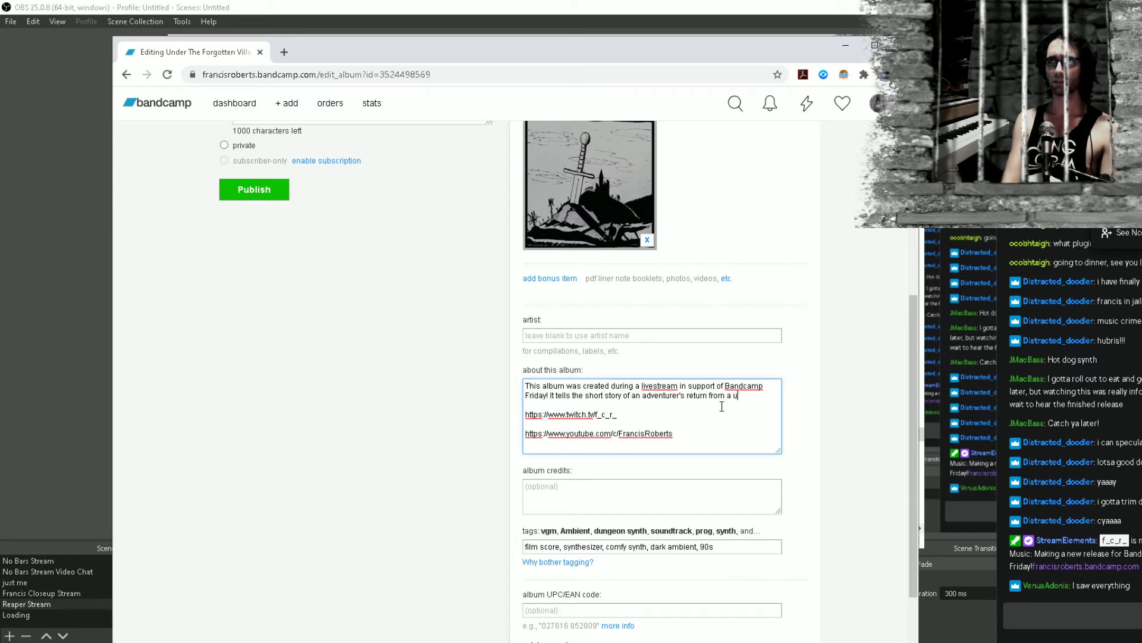
pyautogui.press('BackSpace')
pyautogui.press('BackSpace')
pyautogui.press('BackSpace')
pyautogui.press('BackSpace')
pyautogui.press('BackSpace')
pyautogui.press('BackSpace')
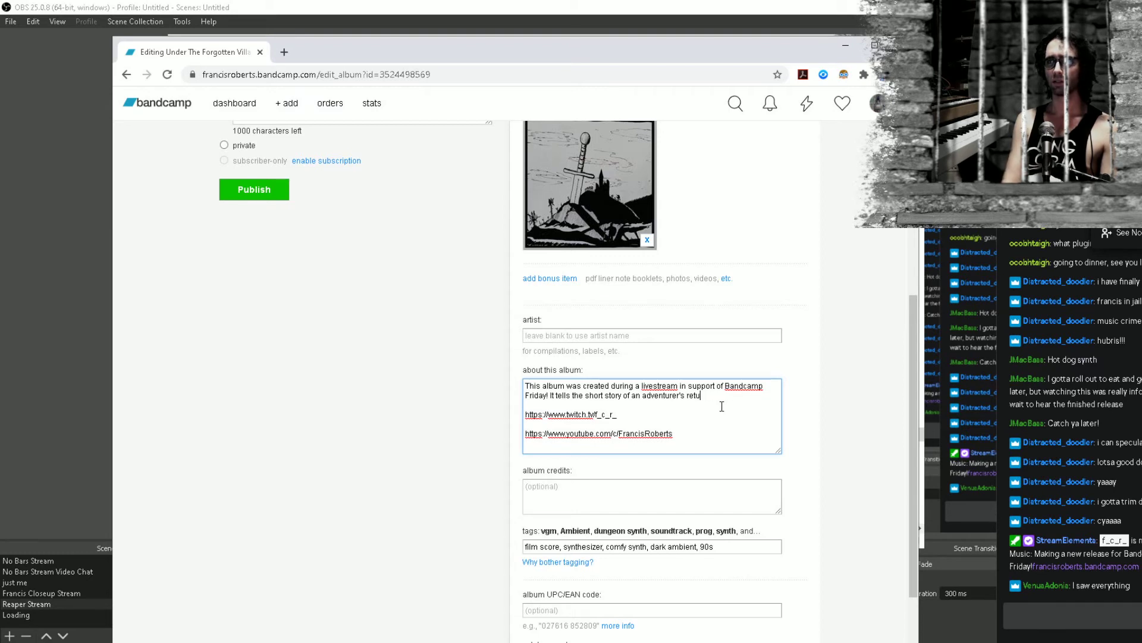
# Reword the end of the album description's story sentence to "an adventurer's triumphant return from a dungeon"
pyautogui.press('BackSpace')
pyautogui.press('BackSpace')
pyautogui.press('BackSpace')
pyautogui.press('BackSpace')
pyautogui.write('triumph')
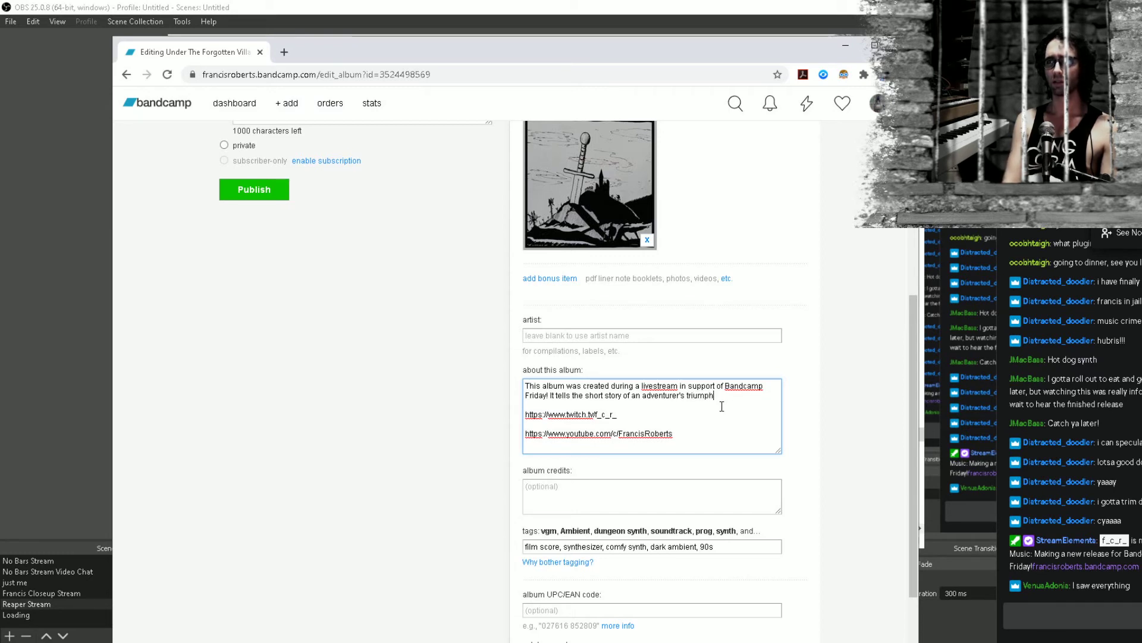
pyautogui.write('ant return from a ')
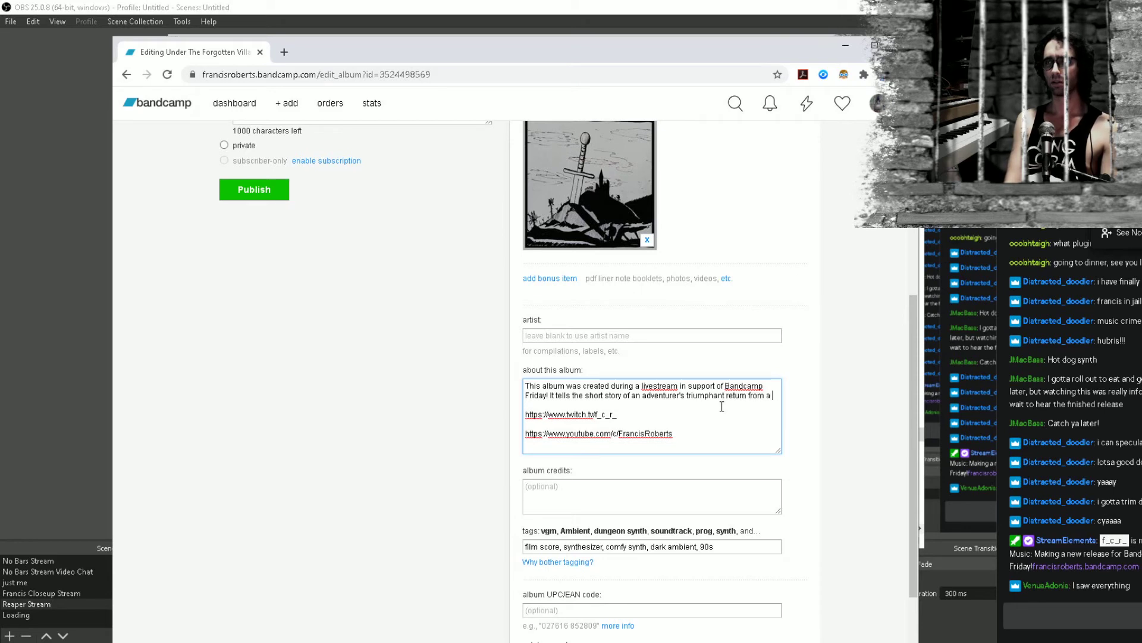
pyautogui.write('dungeon')
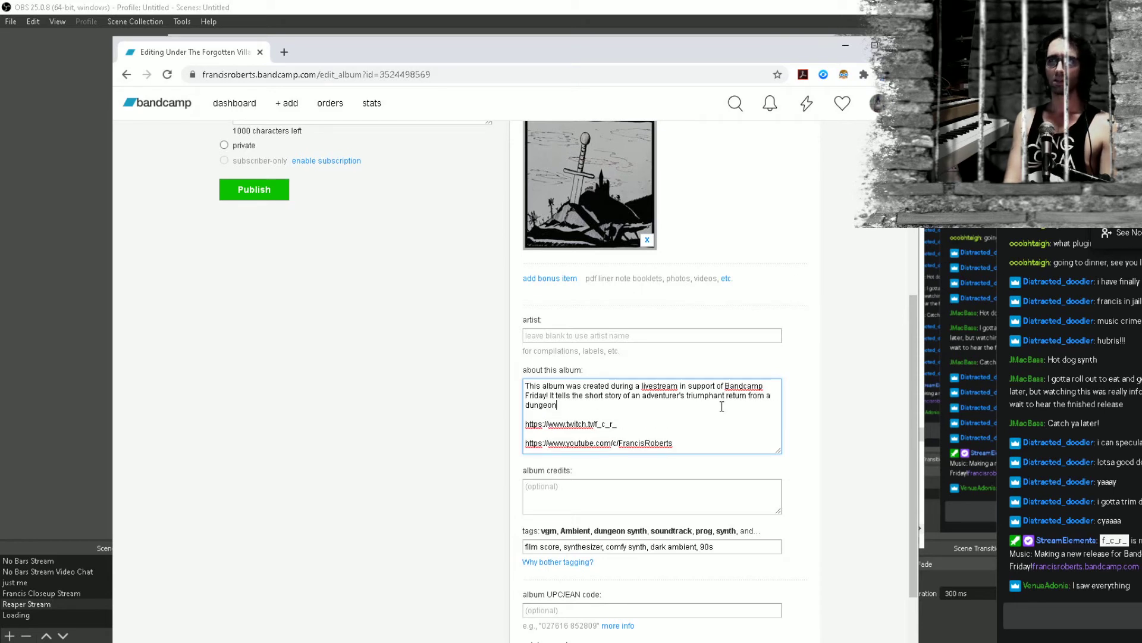
# Continue the album description sentence with ", only to find that time had passed differently"
pyautogui.write(', only to find')
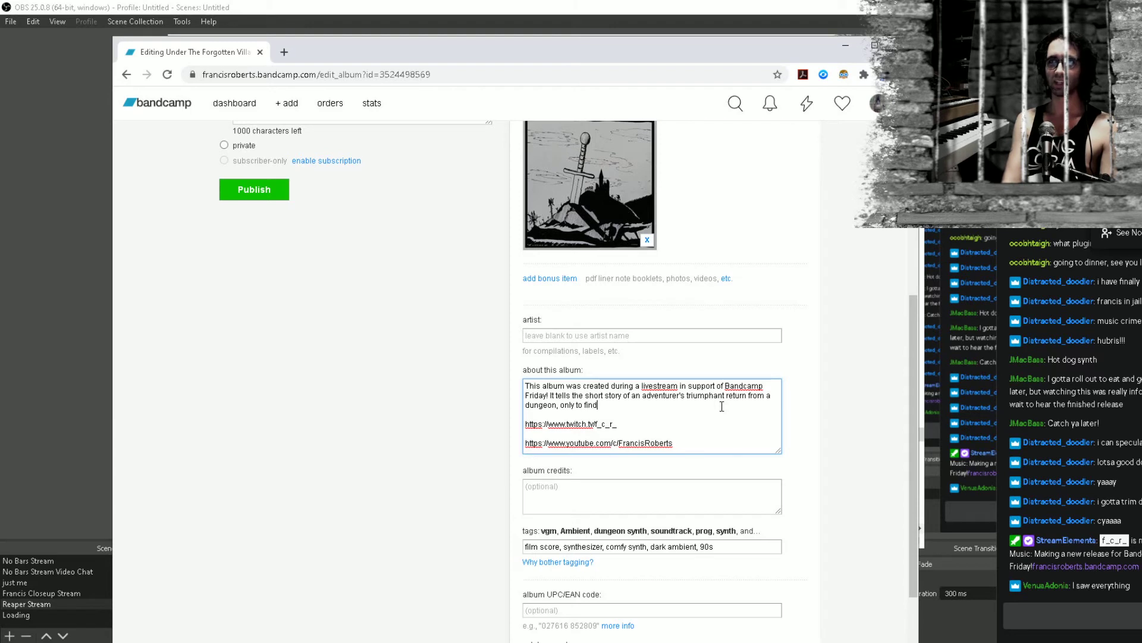
pyautogui.write(' that t')
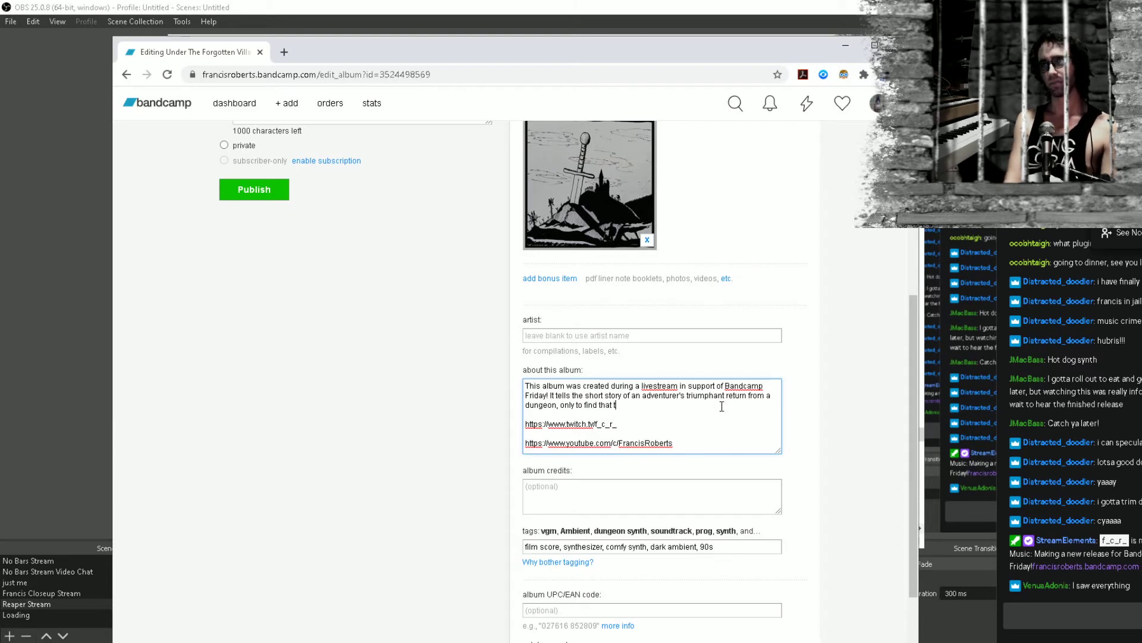
pyautogui.write('ime ')
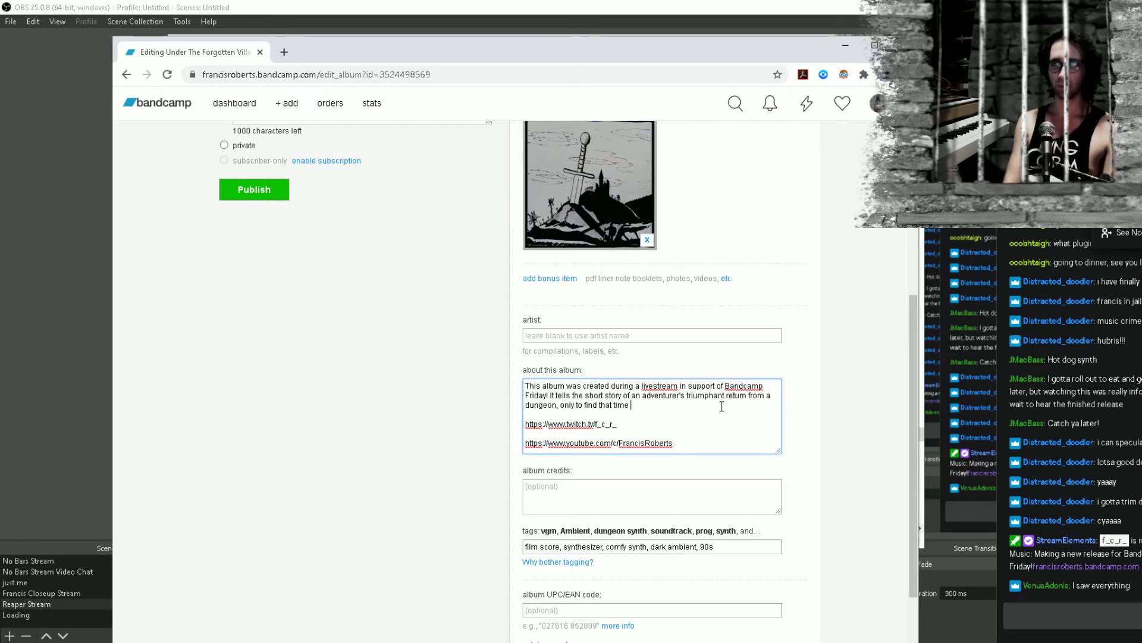
pyautogui.write('had passed and')
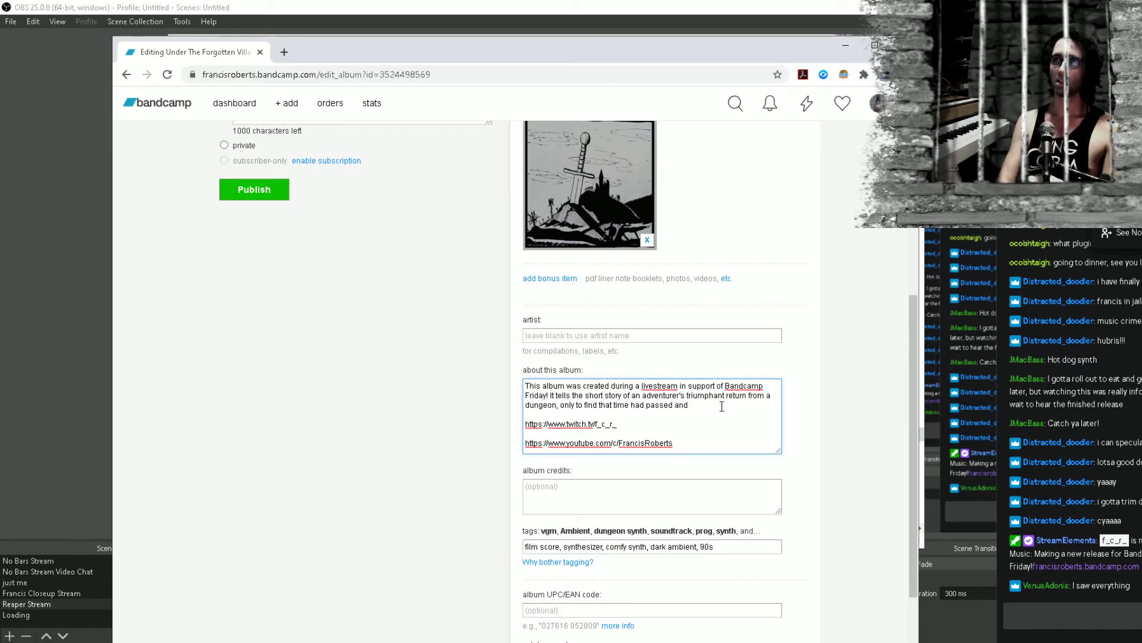
pyautogui.press('BackSpace')
pyautogui.press('BackSpace')
pyautogui.press('BackSpace')
pyautogui.press('BackSpace')
pyautogui.write('differently')
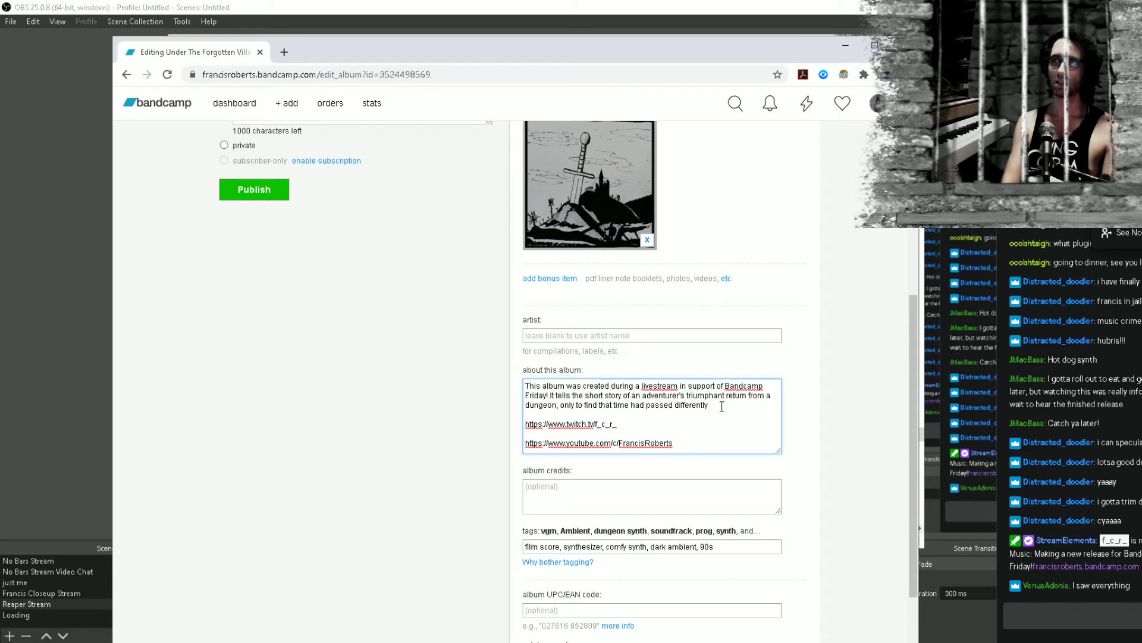
# Finish the album description sentence with "above ground, leaving home in ruins."
pyautogui.write(' above gro')
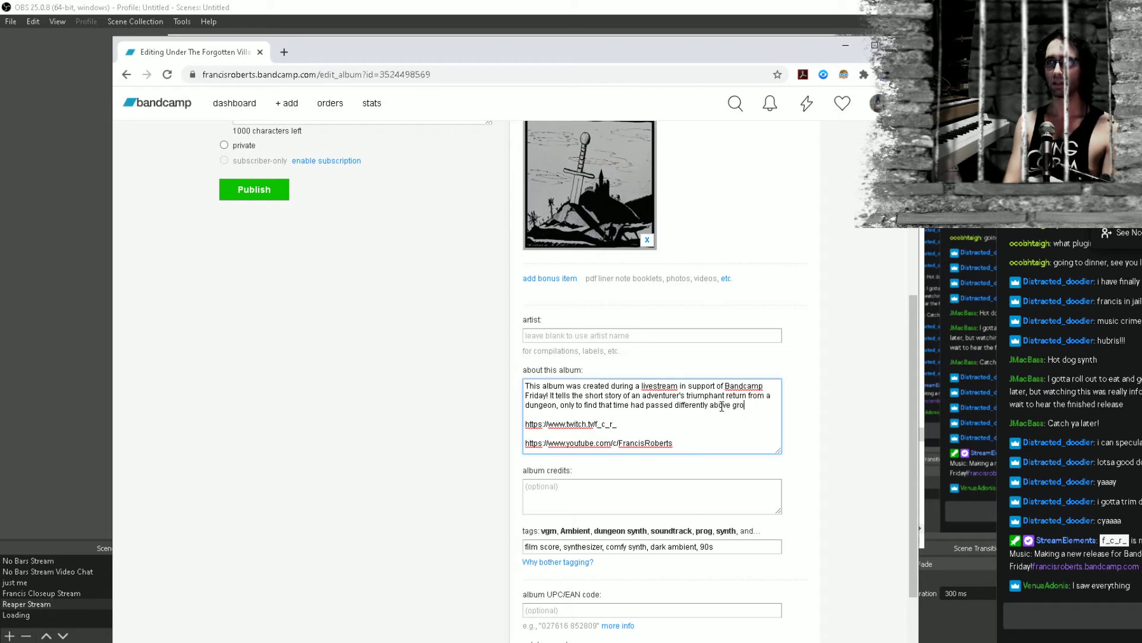
pyautogui.write('und, leaving ')
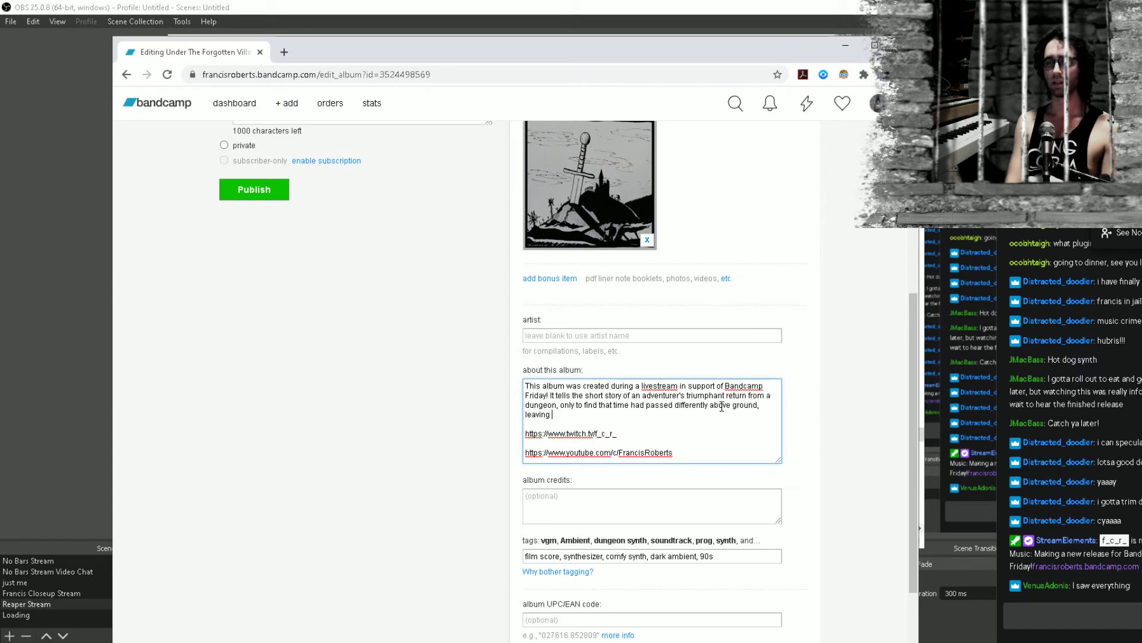
pyautogui.write('home in ')
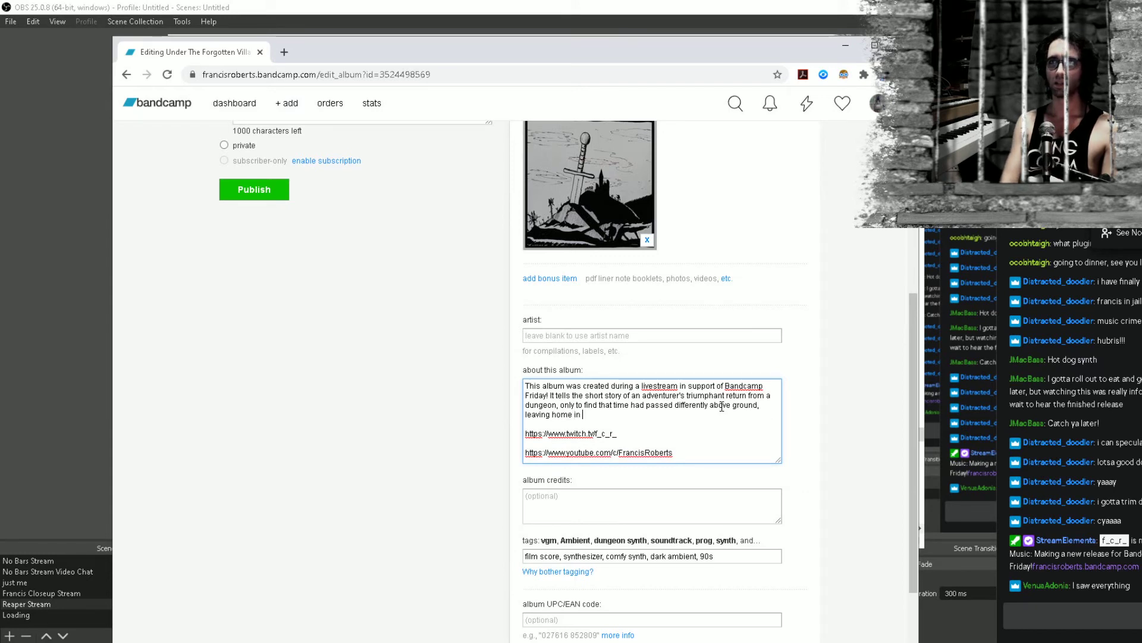
pyautogui.write('ruins.')
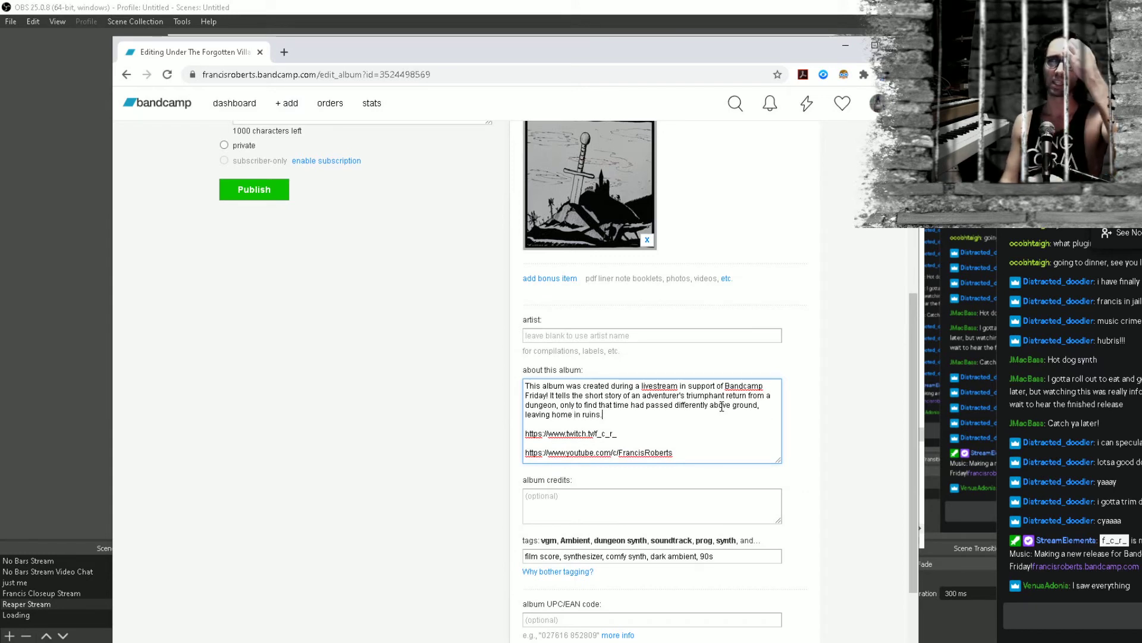
# Correct "livestream" to "live stream" in the first sentence of the album description
pyautogui.press('Up')
pyautogui.press('Up')
pyautogui.press('Up')
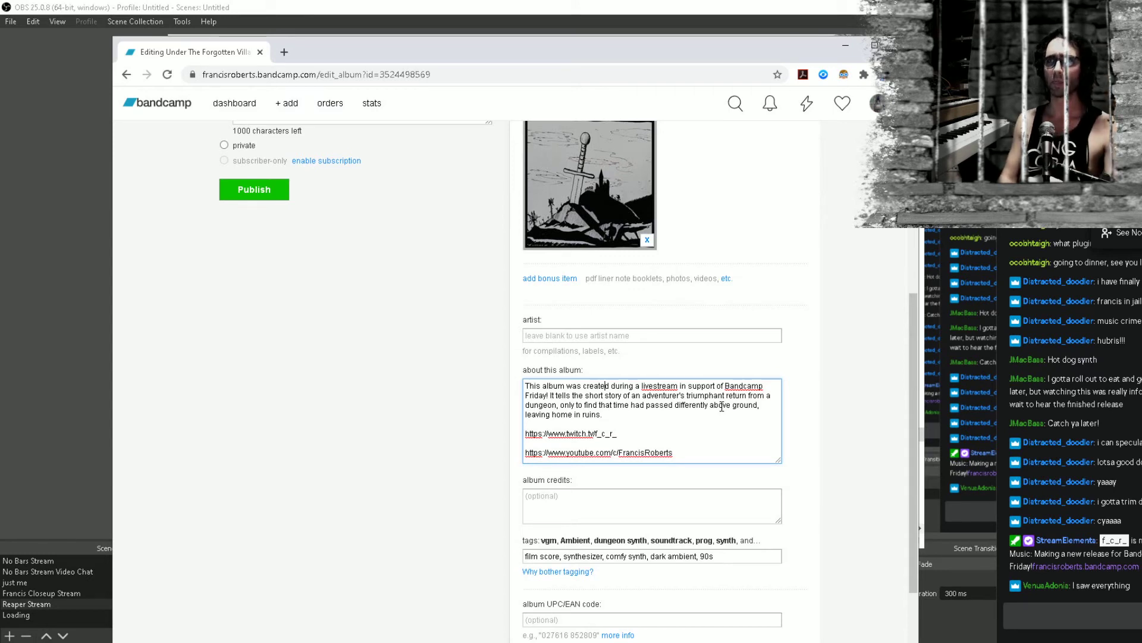
pyautogui.press('Right')
pyautogui.press('Right')
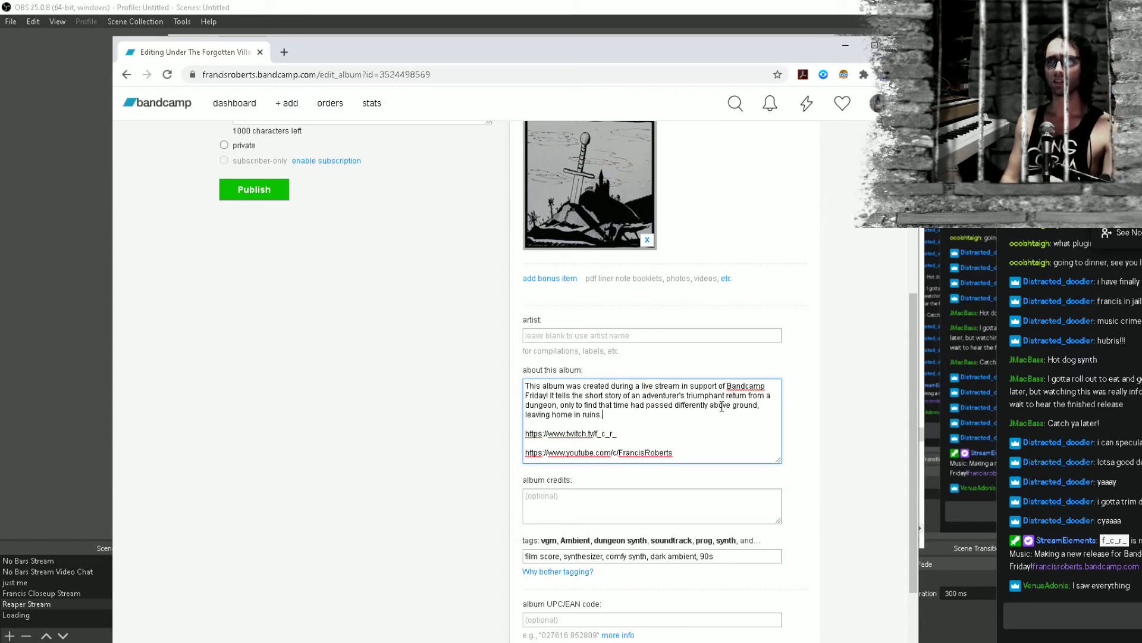
# Proofread the completed album description line by line, down to the Twitch and YouTube links
pyautogui.press('Up')
pyautogui.press('Up')
pyautogui.press('Up')
pyautogui.press('Right')
pyautogui.press('Down')
pyautogui.press('Down')
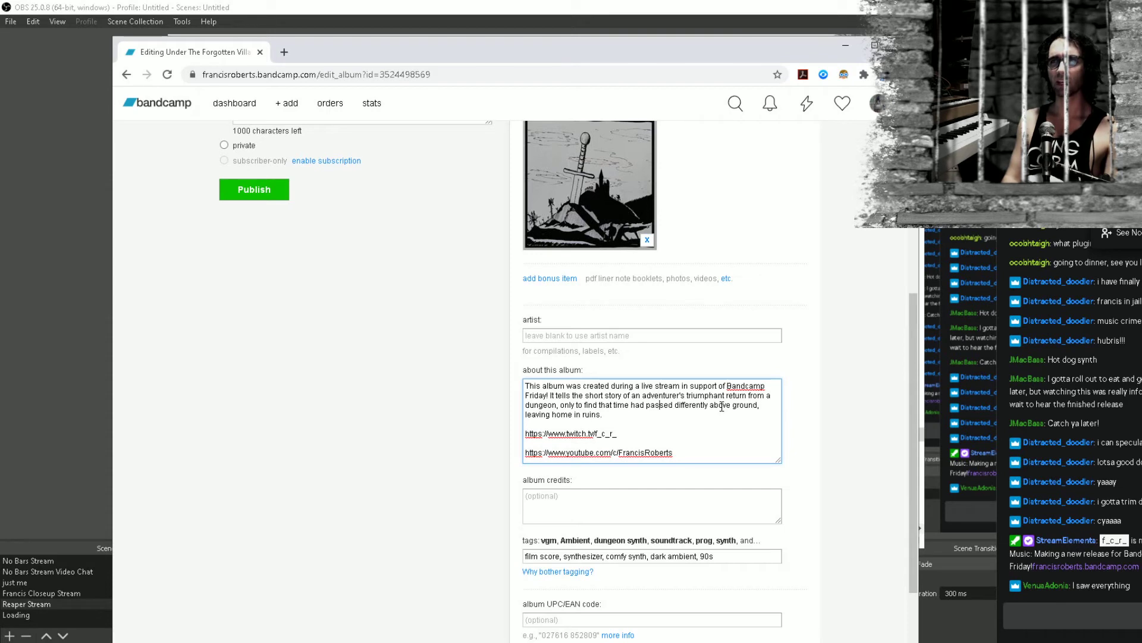
pyautogui.press('Up')
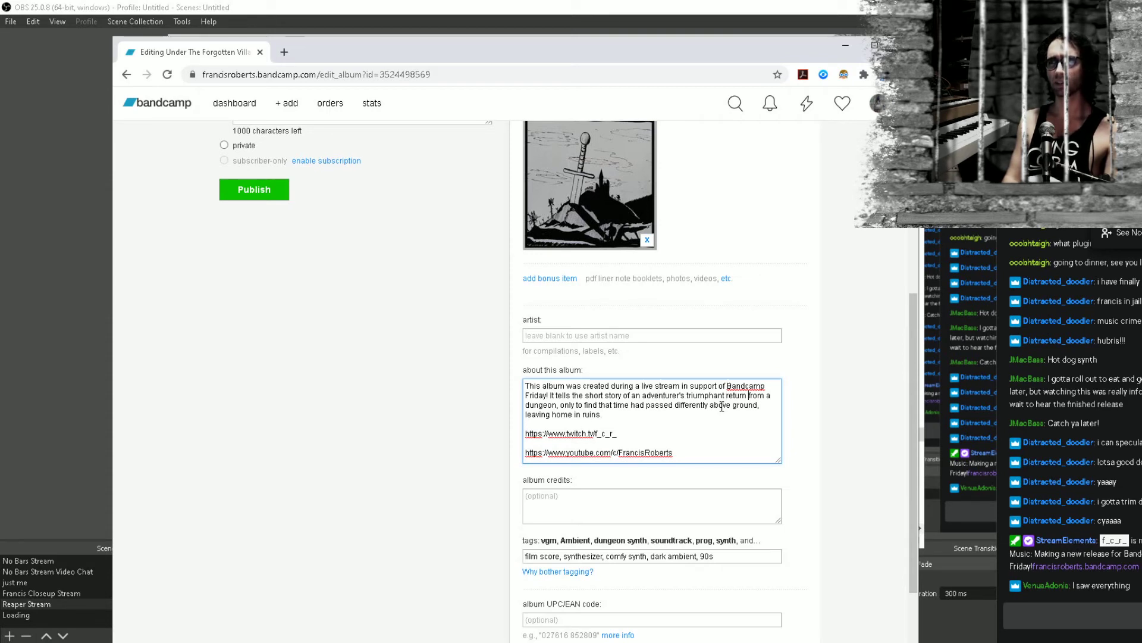
pyautogui.press('Right')
pyautogui.press('Right')
pyautogui.press('Right')
pyautogui.press('Right')
pyautogui.press('Right')
pyautogui.press('Right')
pyautogui.press('Right')
pyautogui.press('Right')
pyautogui.press('Right')
pyautogui.press('Right')
pyautogui.press('Right')
pyautogui.press('Right')
pyautogui.press('Right')
pyautogui.press('Right')
pyautogui.press('Right')
pyautogui.press('Down')
pyautogui.press('Down')
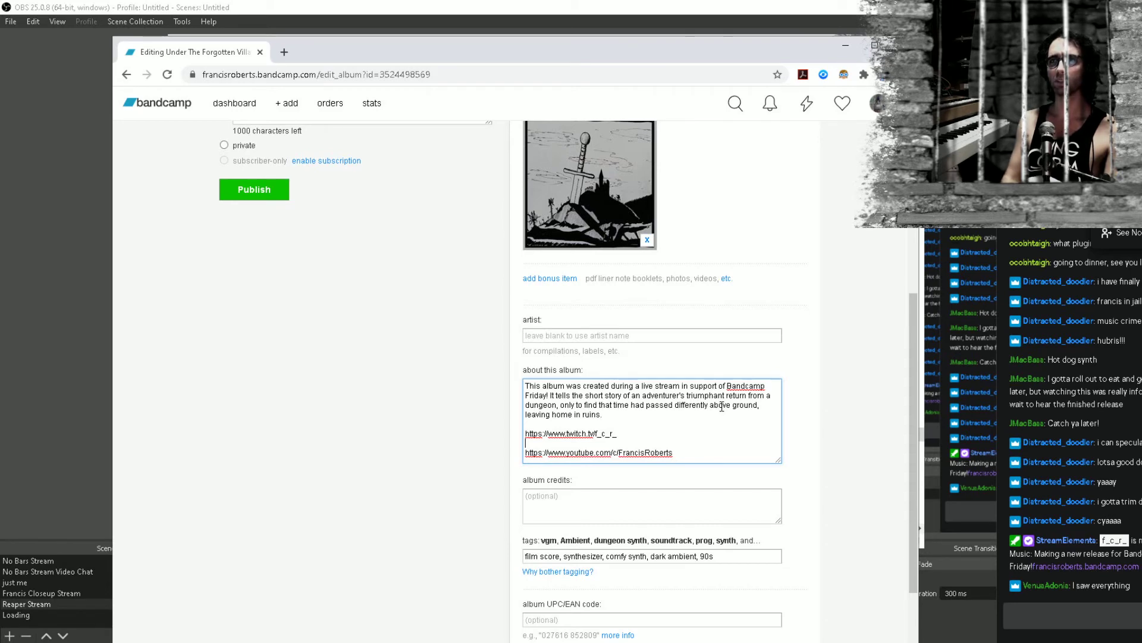
pyautogui.scroll(-2, 321, 536)
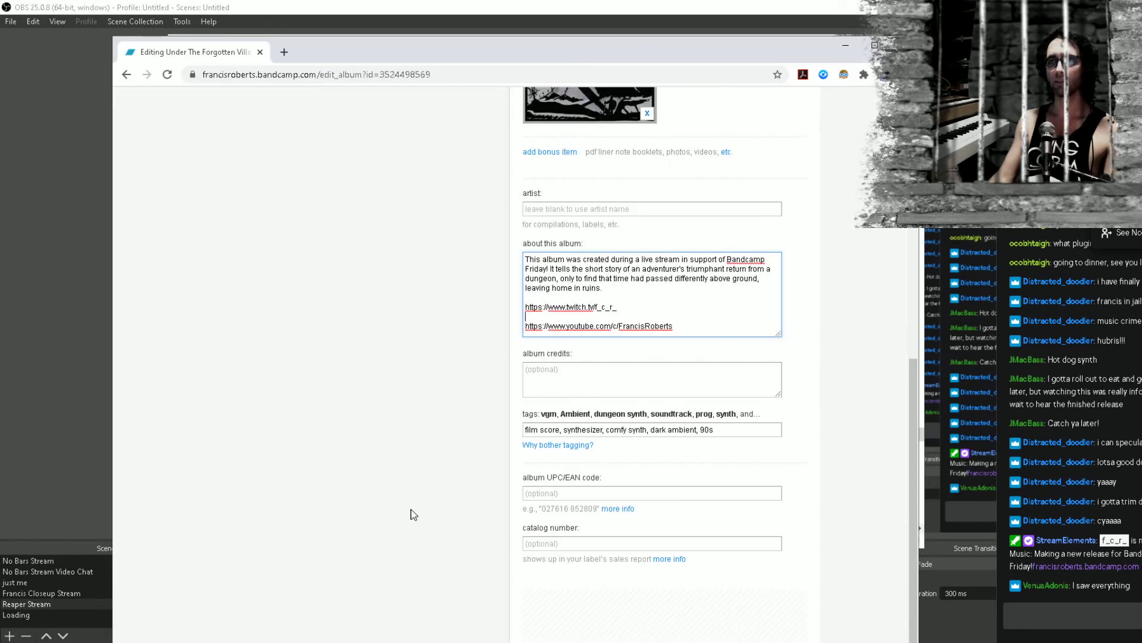
# Check the Bandcamp folder inside Master for rendered songs to add as tracks, without uploading any
pyautogui.scroll(8, 415, 518)
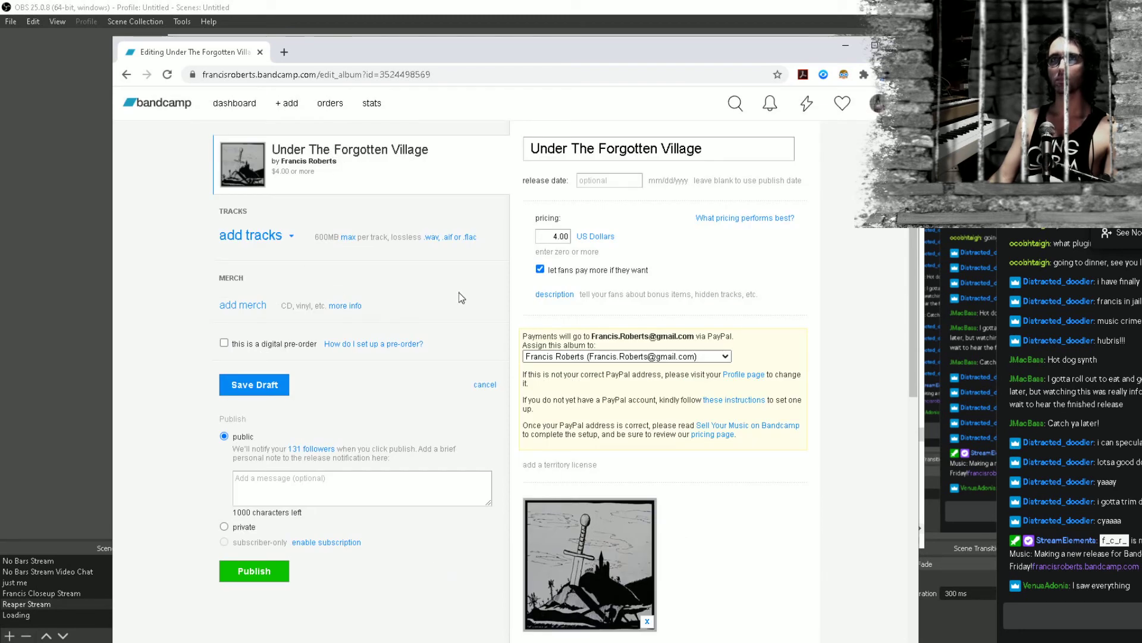
pyautogui.click(269, 247)
pyautogui.click(280, 126)
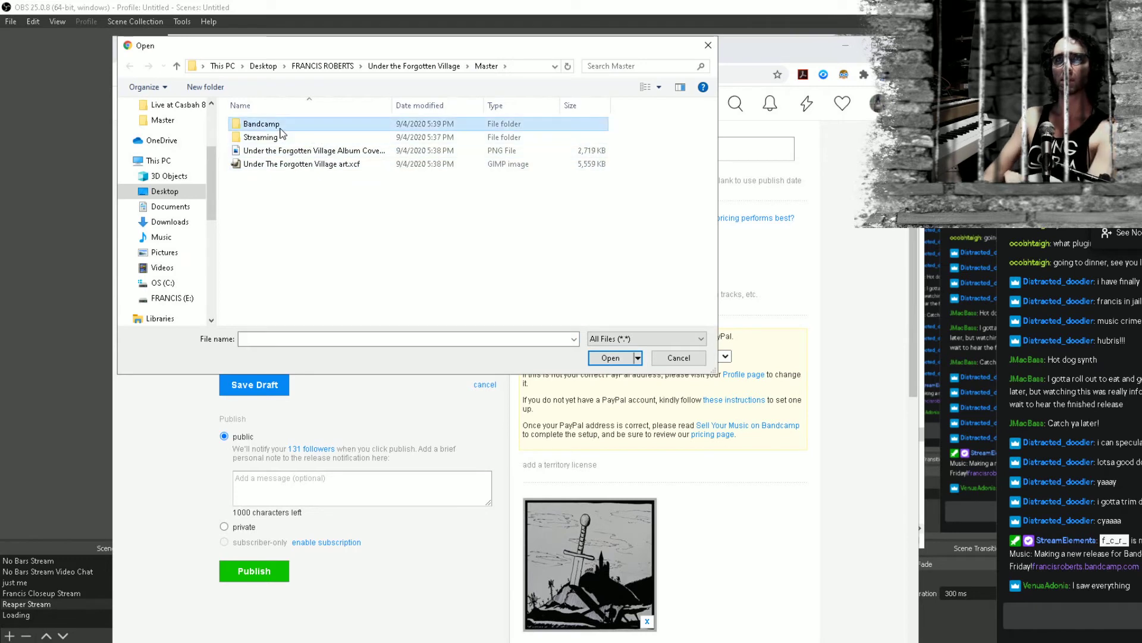
pyautogui.doubleClick(280, 127)
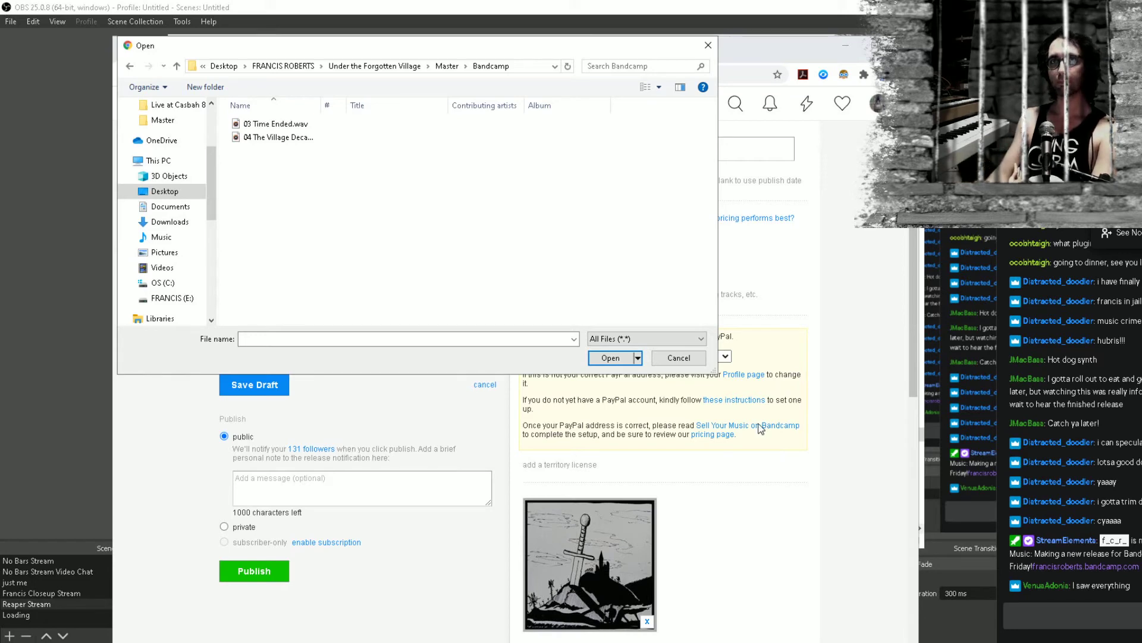
pyautogui.click(316, 495)
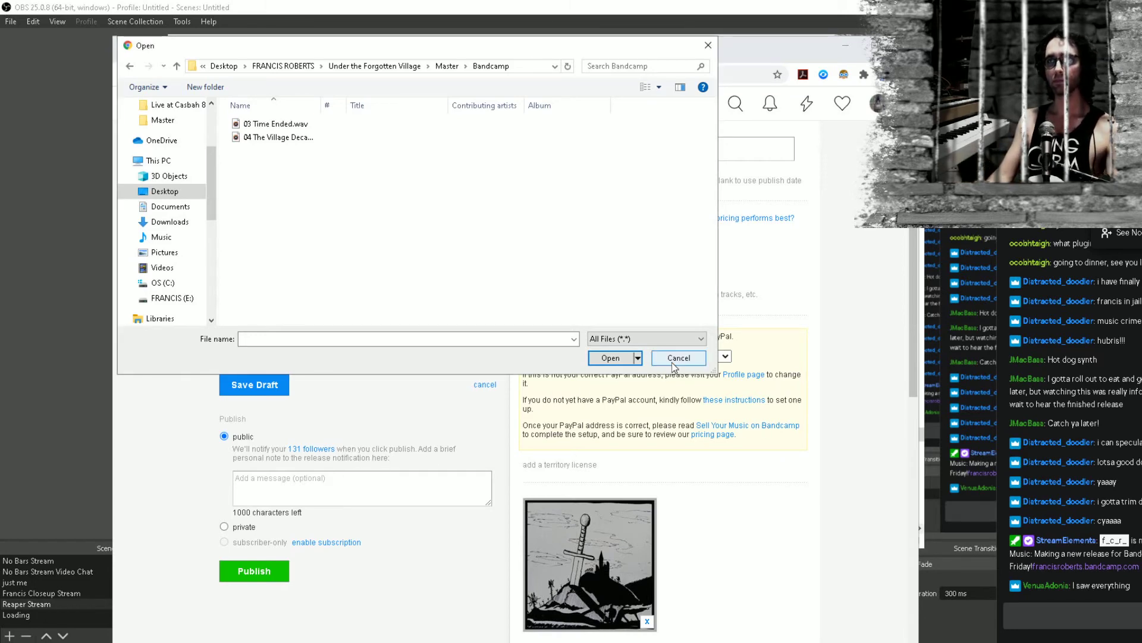
pyautogui.click(679, 357)
# Write "I made this album today!" as the personal note in the release notification to followers
pyautogui.click(387, 494)
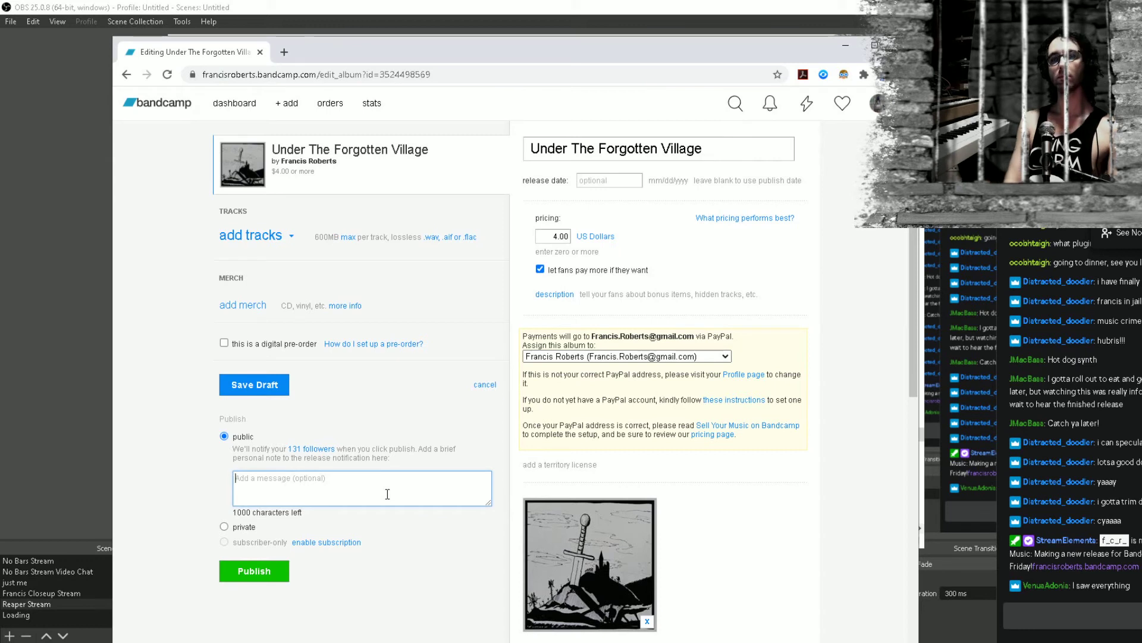
pyautogui.write('I madet his')
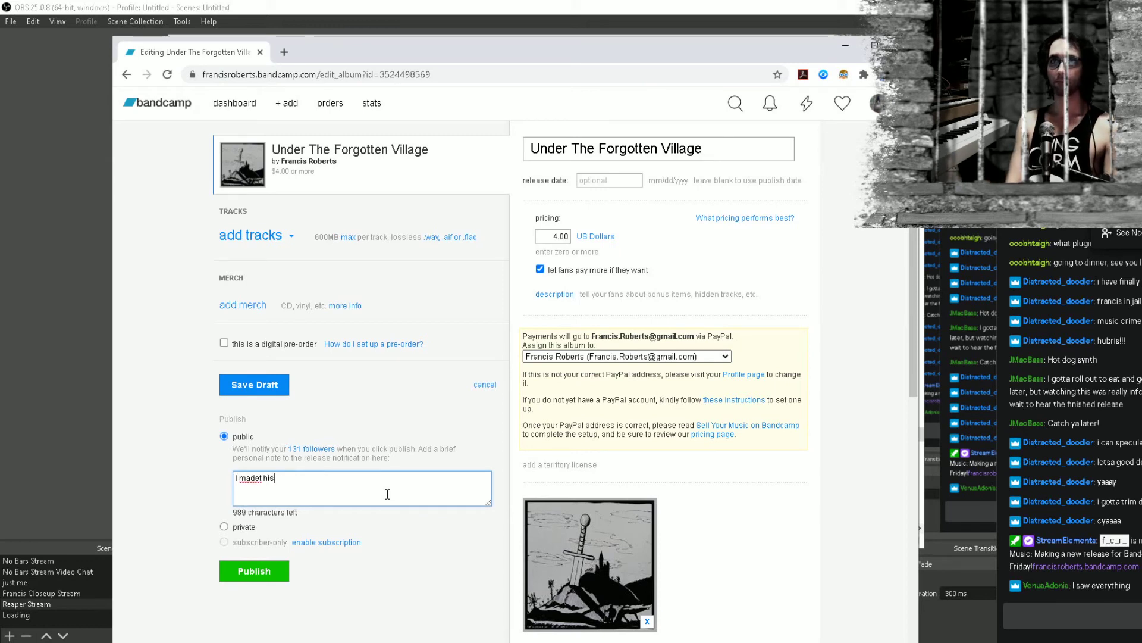
pyautogui.press('BackSpace')
pyautogui.press('BackSpace')
pyautogui.press('BackSpace')
pyautogui.press('BackSpace')
pyautogui.press('BackSpace')
pyautogui.press('BackSpace')
pyautogui.write('this ')
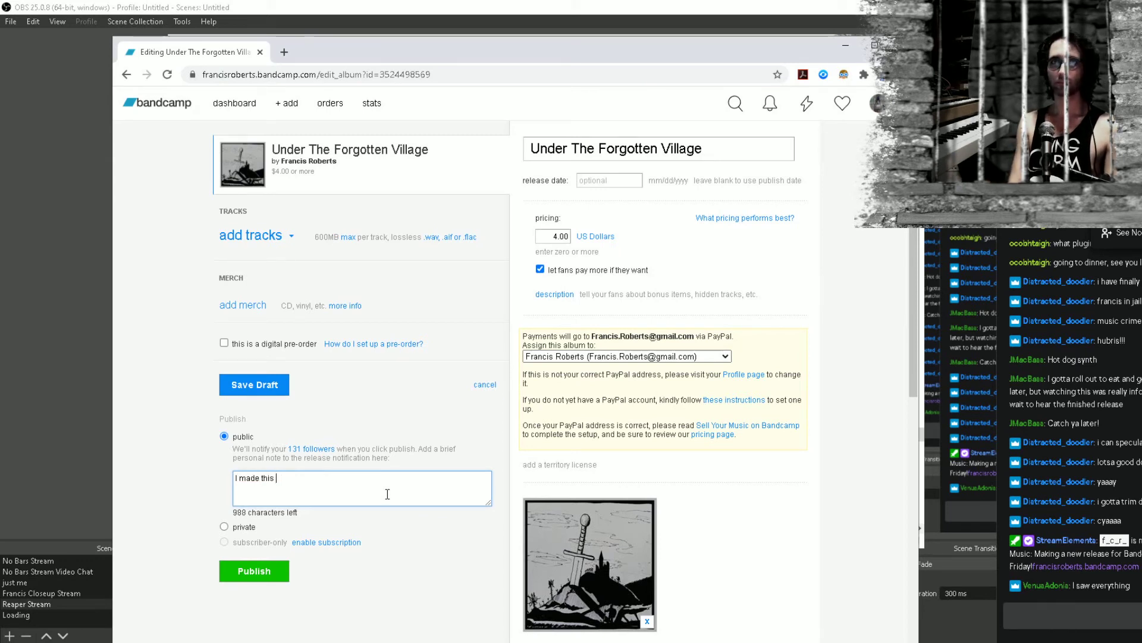
pyautogui.write('album today!')
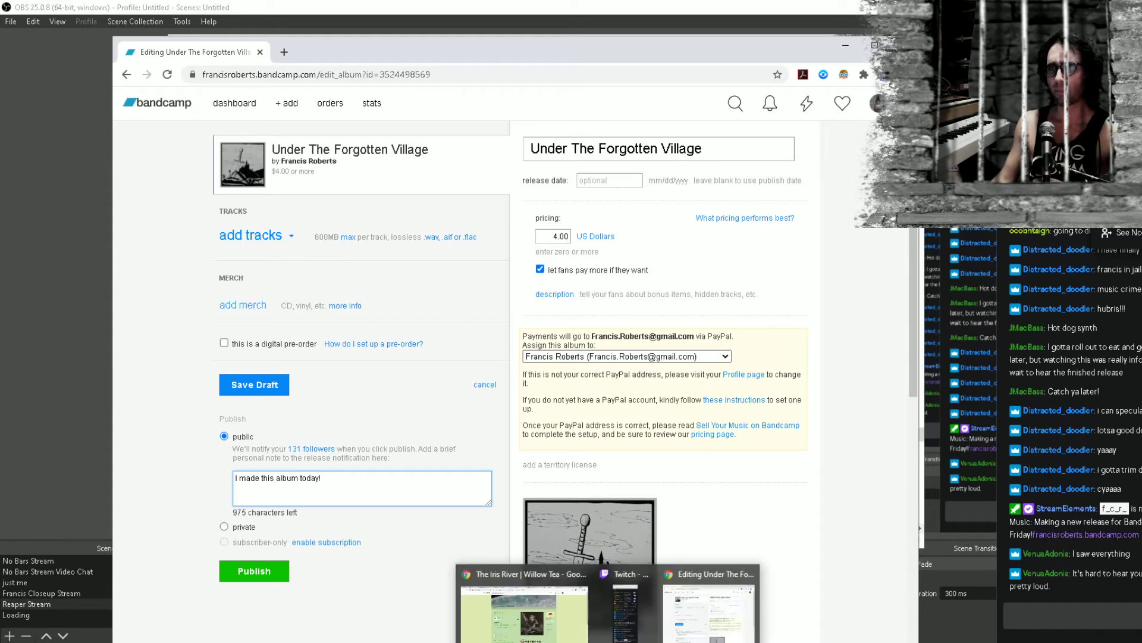
# Continue the release notification note after "I made this album today!" with the words "It took"
pyautogui.moveTo(639, 642)
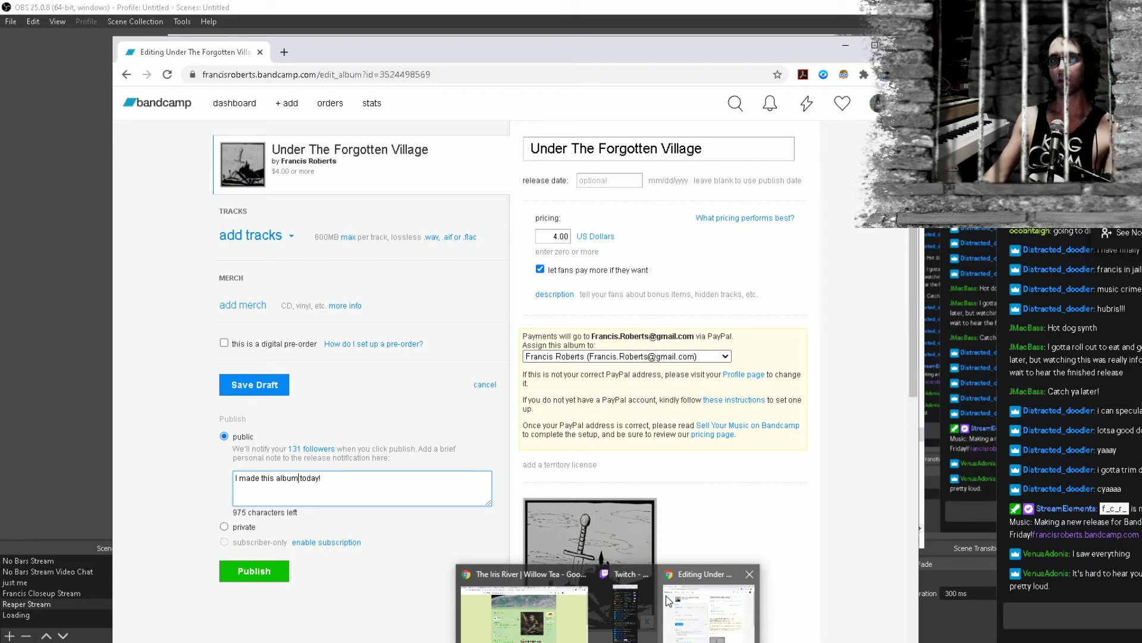
pyautogui.scroll(-6, 734, 570)
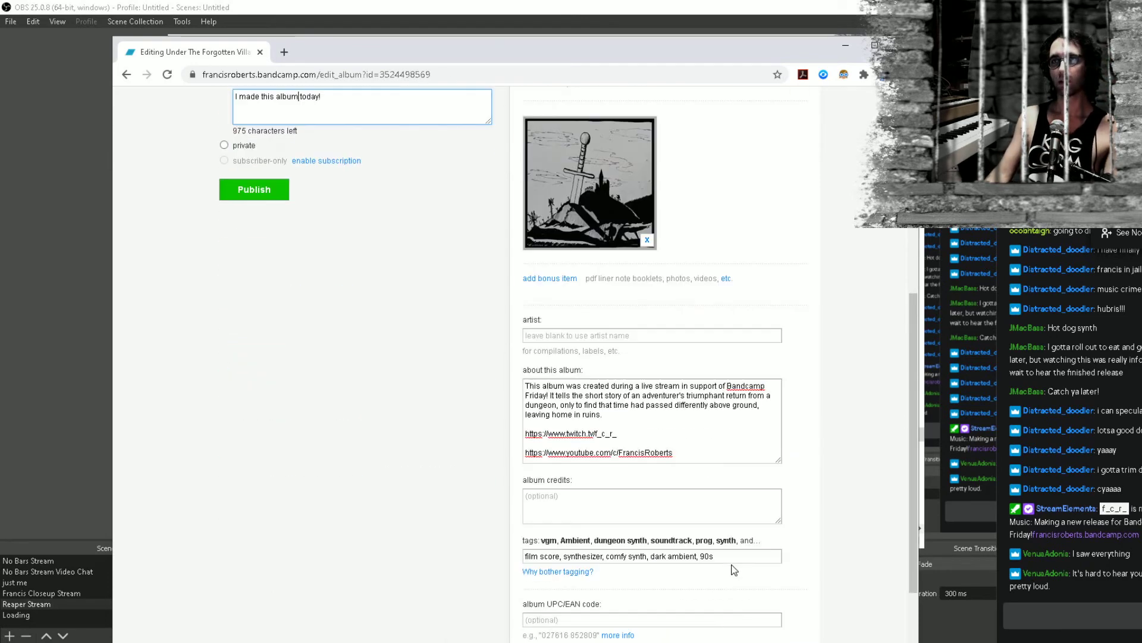
pyautogui.scroll(-2, 732, 566)
pyautogui.scroll(8, 731, 566)
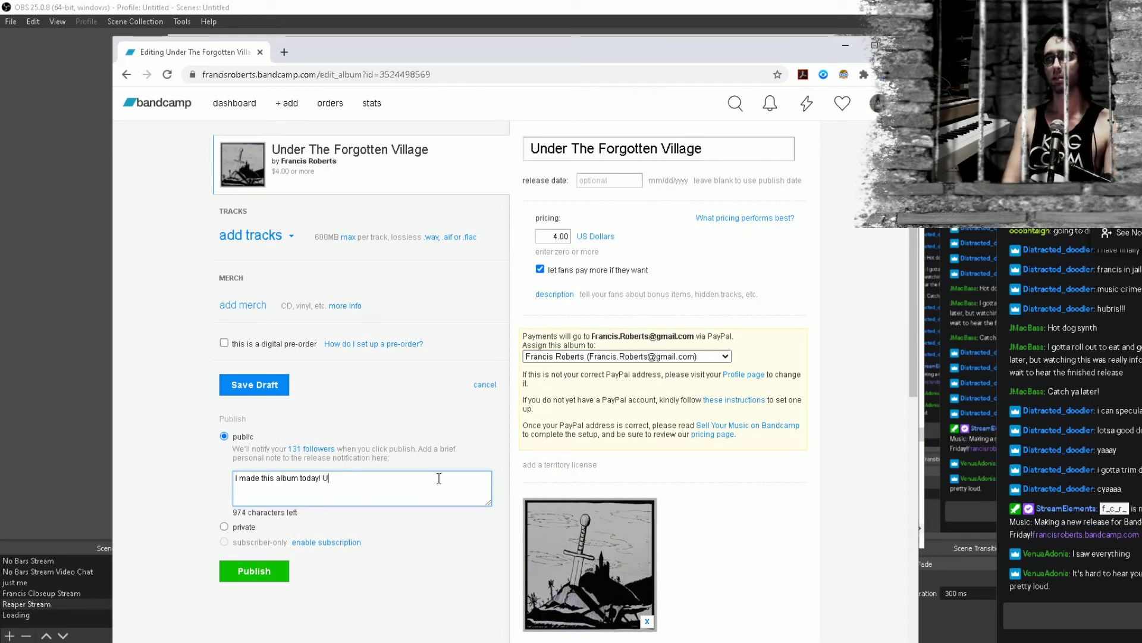
pyautogui.write("t's ")
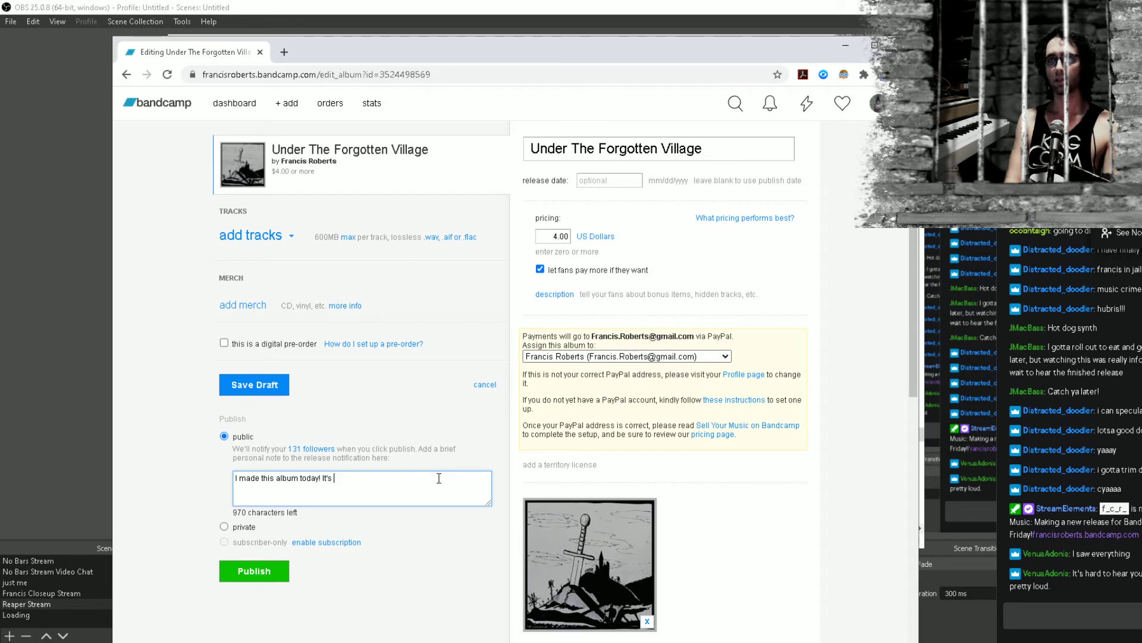
pyautogui.press('BackSpace')
pyautogui.press('BackSpace')
pyautogui.press('BackSpace')
pyautogui.write(' took')
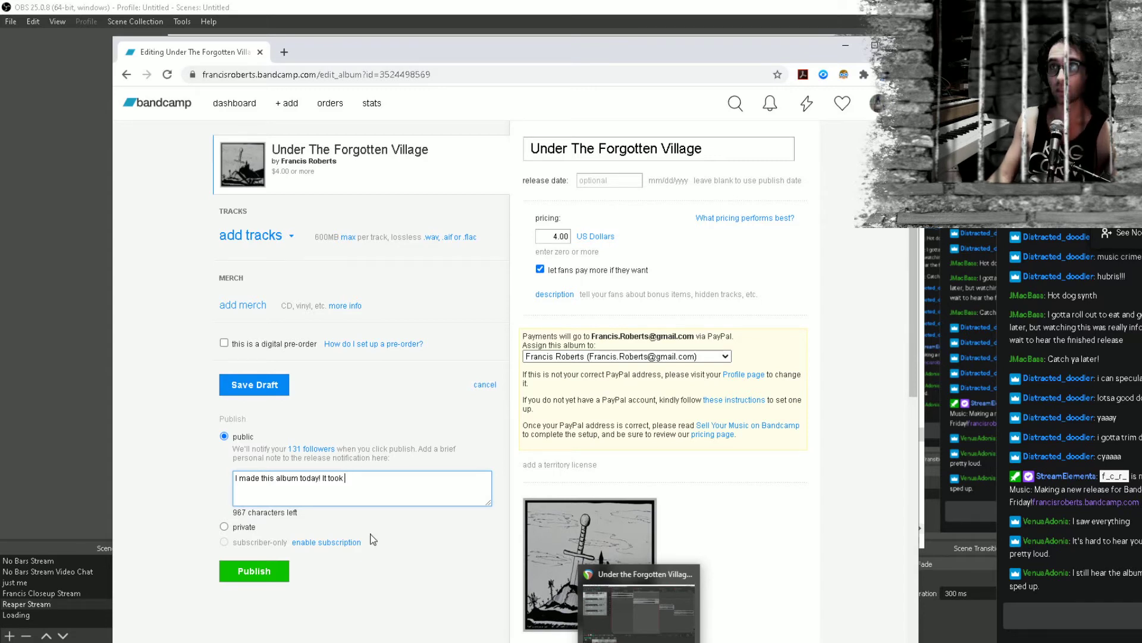
# Spot-check the rendered song 02 Something Went Wrong from the Streaming folder inside Master by listening at several points
pyautogui.moveTo(476, 53); pyautogui.dragTo(457, 462)
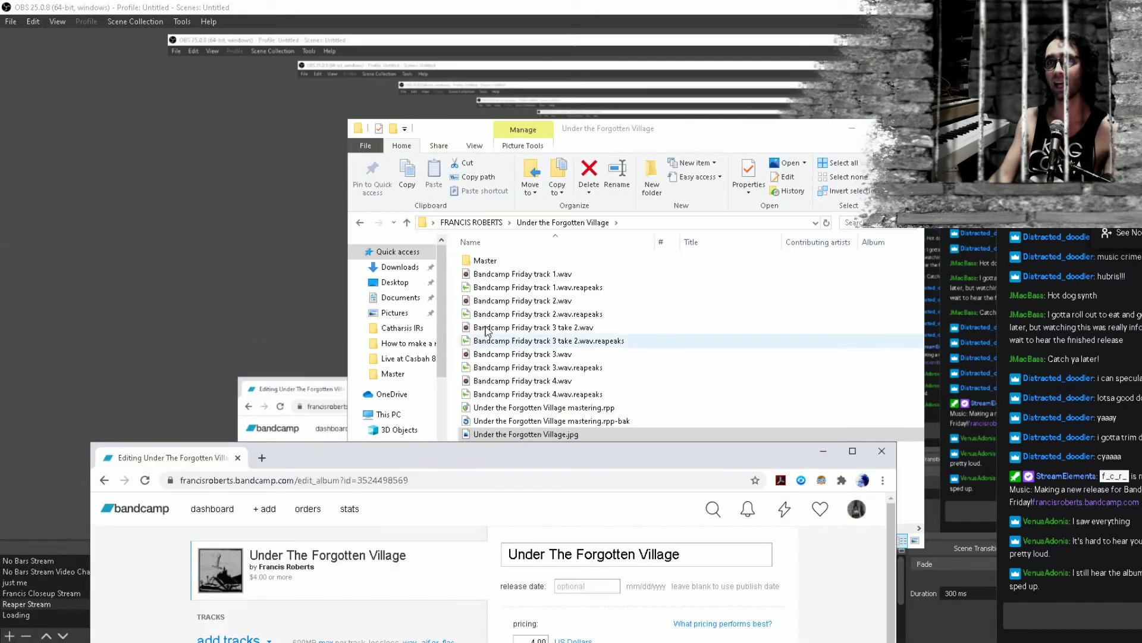
pyautogui.doubleClick(485, 260)
pyautogui.doubleClick(490, 274)
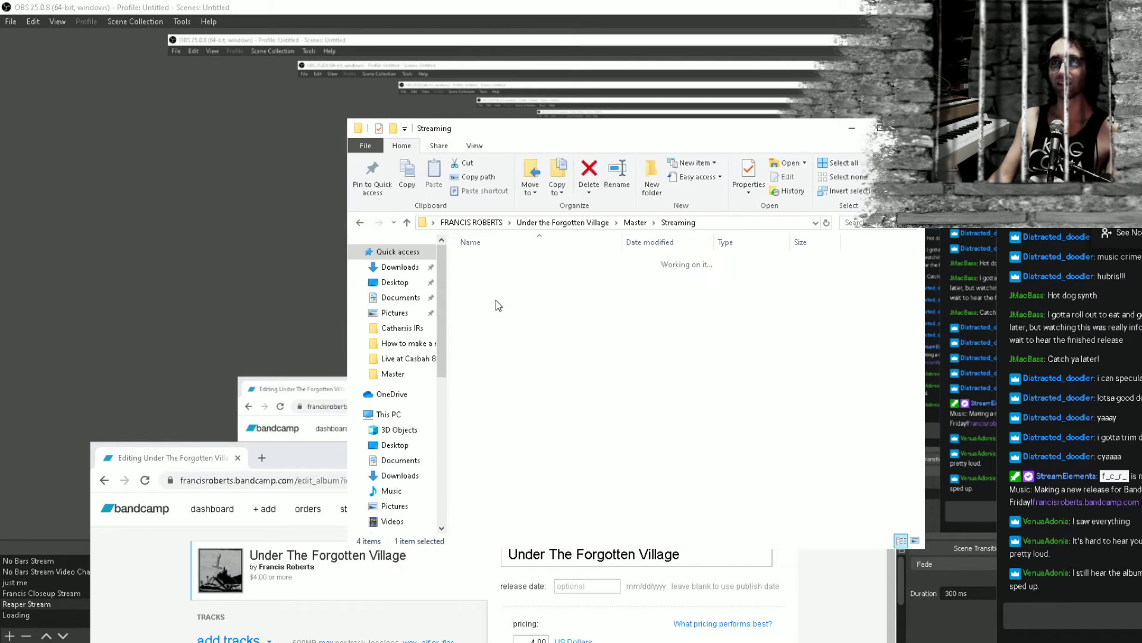
pyautogui.click(510, 289)
pyautogui.click(514, 277)
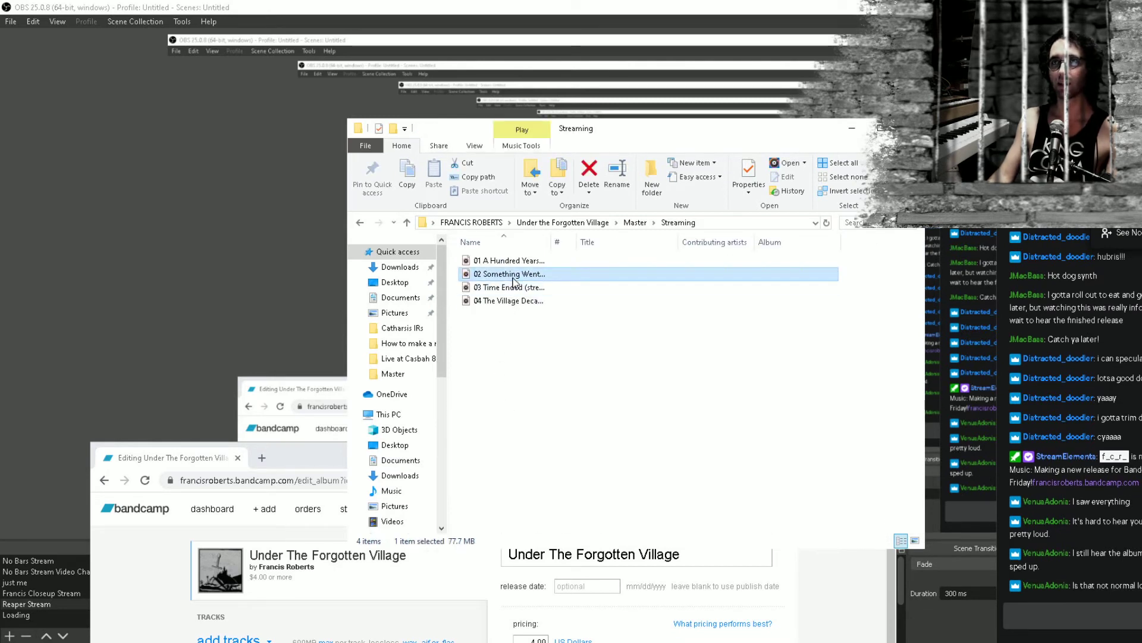
pyautogui.click(522, 349)
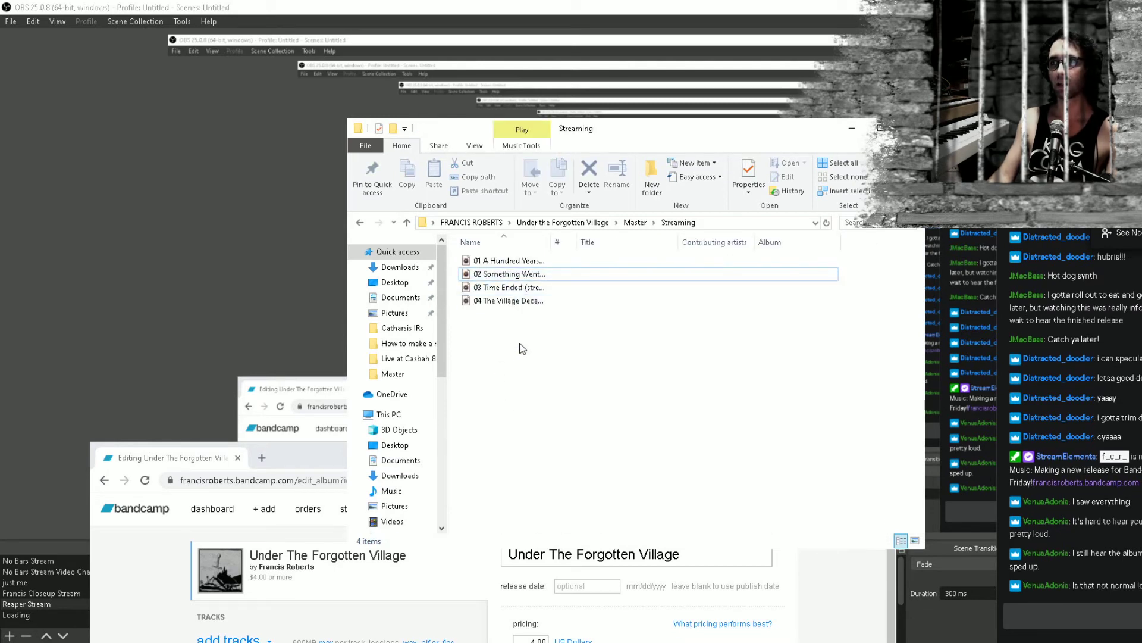
pyautogui.doubleClick(505, 274)
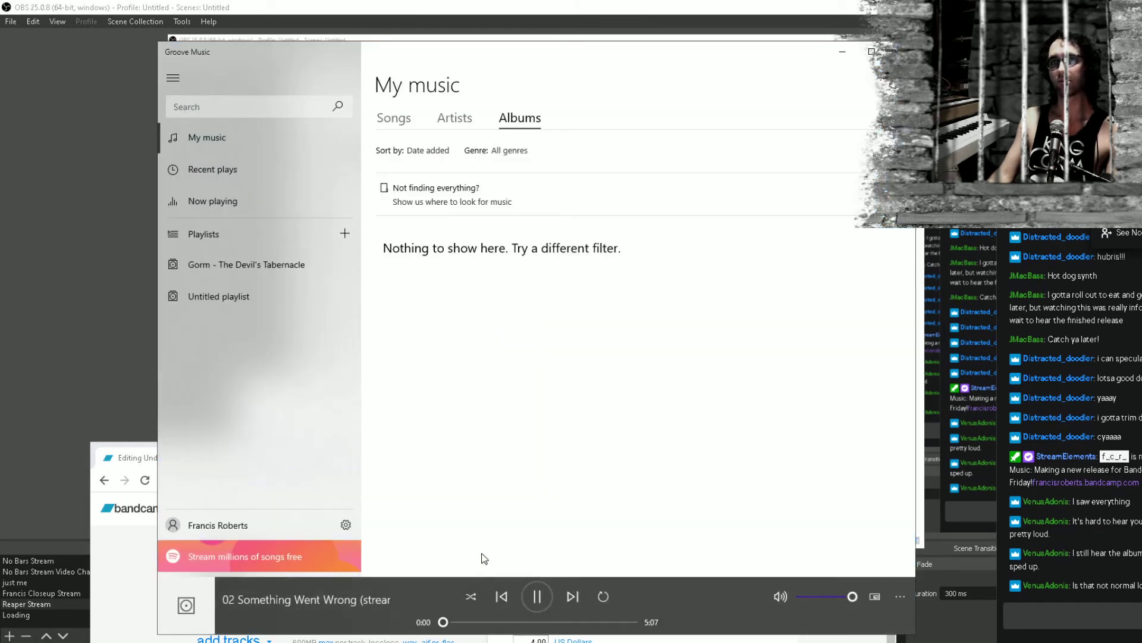
pyautogui.click(556, 622)
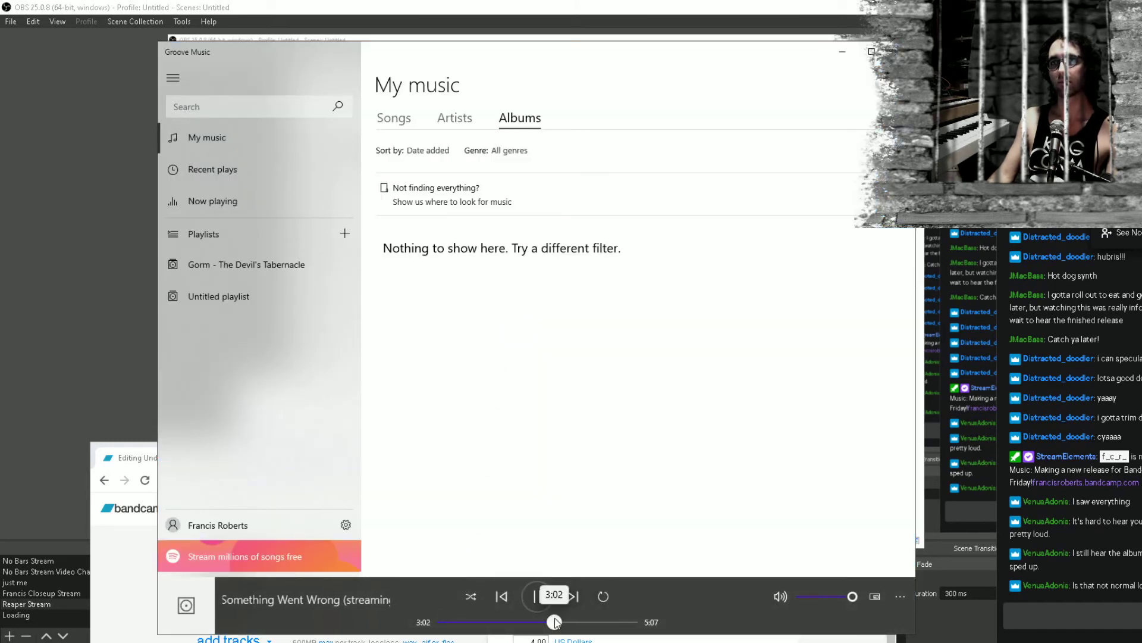
pyautogui.click(617, 621)
pyautogui.click(893, 51)
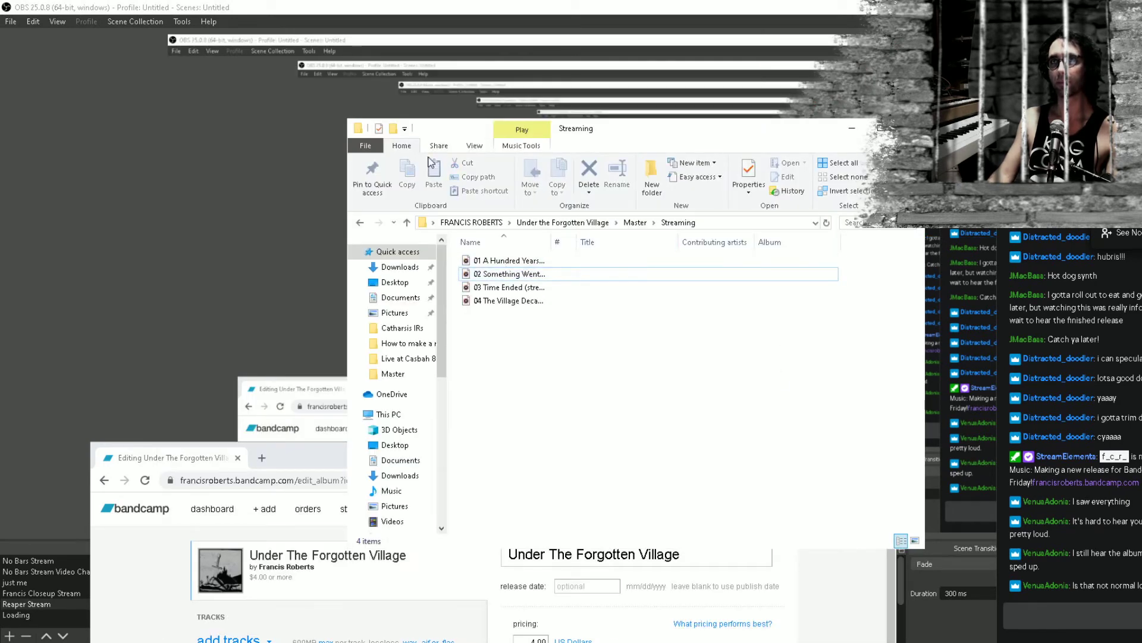
# Check which rendered songs are in the Bandcamp folder inside Master, then close the folder and return to the album page
pyautogui.click(359, 221)
pyautogui.click(517, 260)
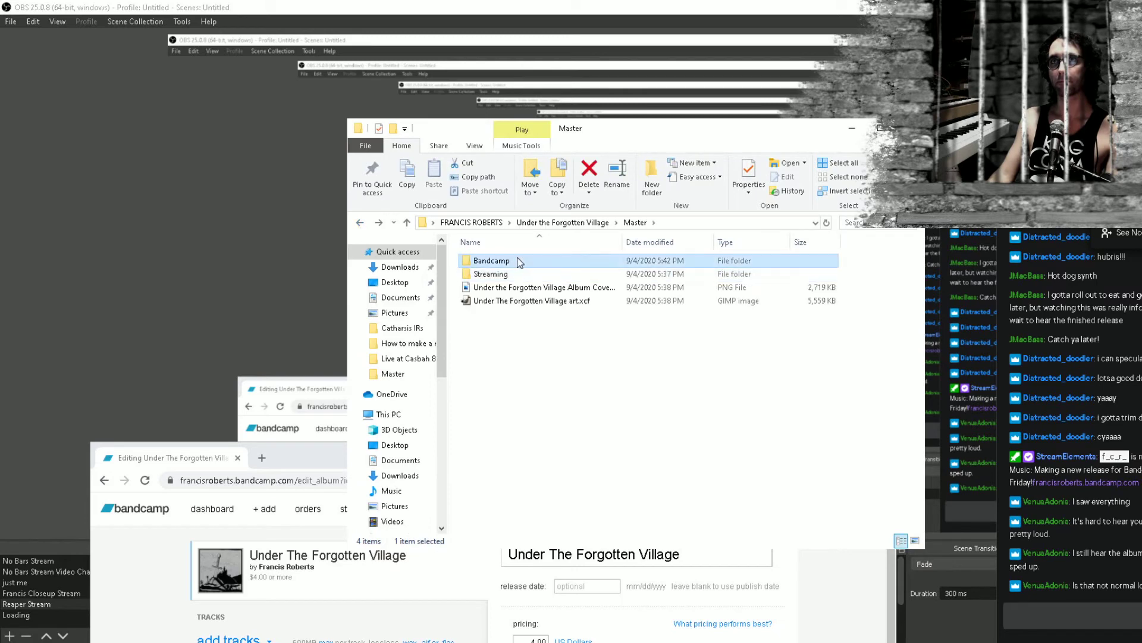
pyautogui.doubleClick(517, 261)
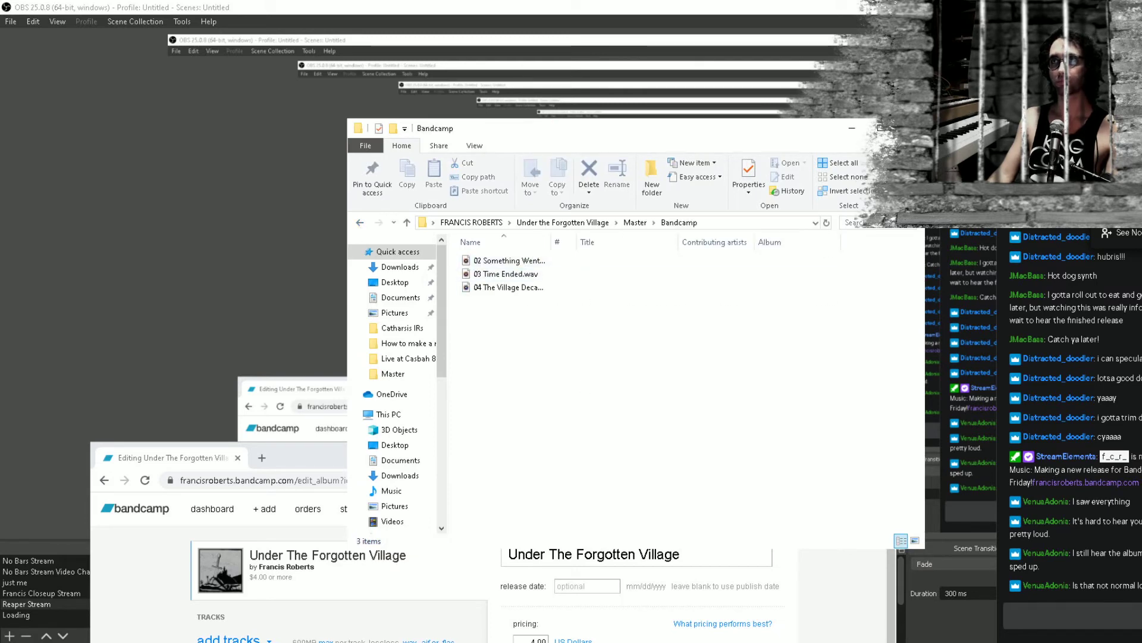
pyautogui.click(909, 128)
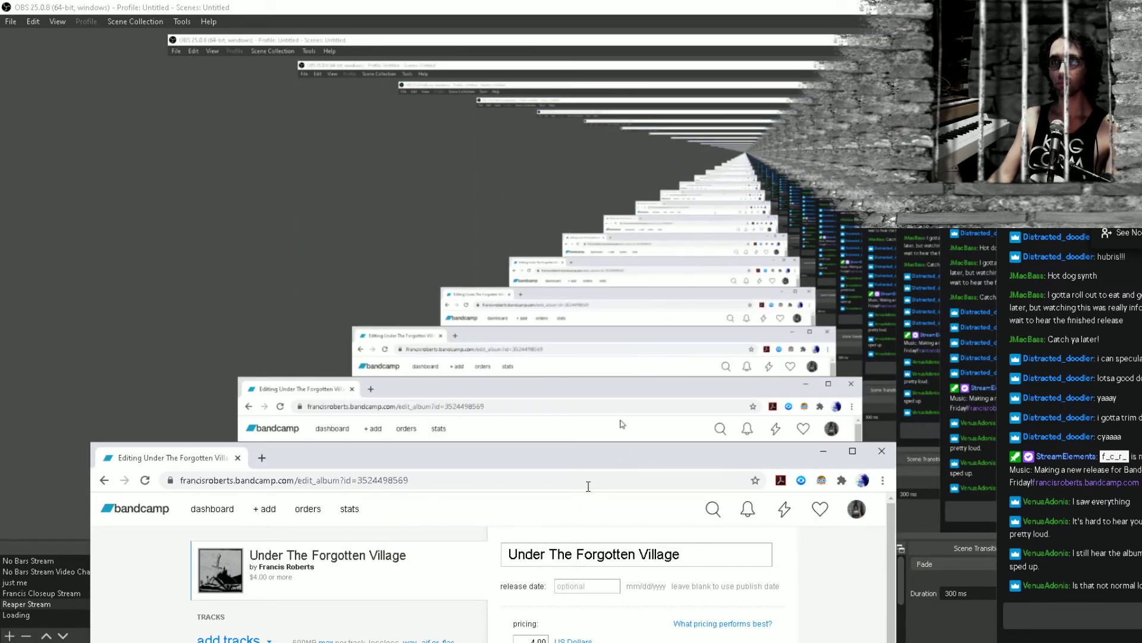
pyautogui.moveTo(599, 463); pyautogui.dragTo(612, 48)
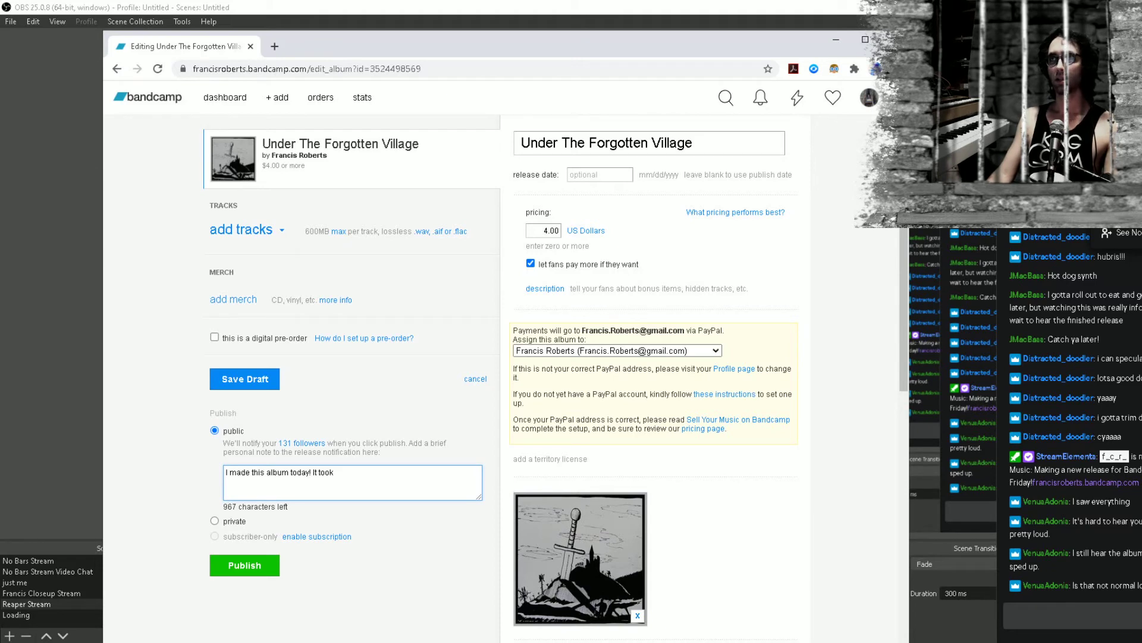
# Open the Twitch channel twitch.tv/f_c_r_ in a new browser tab
pyautogui.click(275, 47)
pyautogui.write('tw')
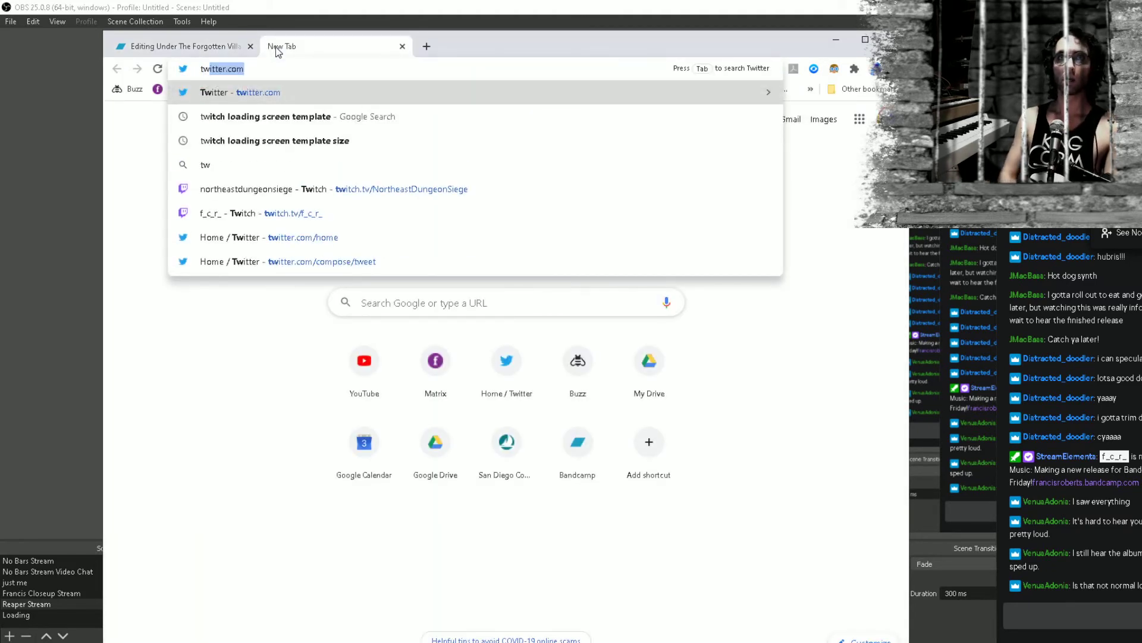
pyautogui.press('BackSpace')
pyautogui.press('Down')
pyautogui.press('Down')
pyautogui.press('Down')
pyautogui.press('Up')
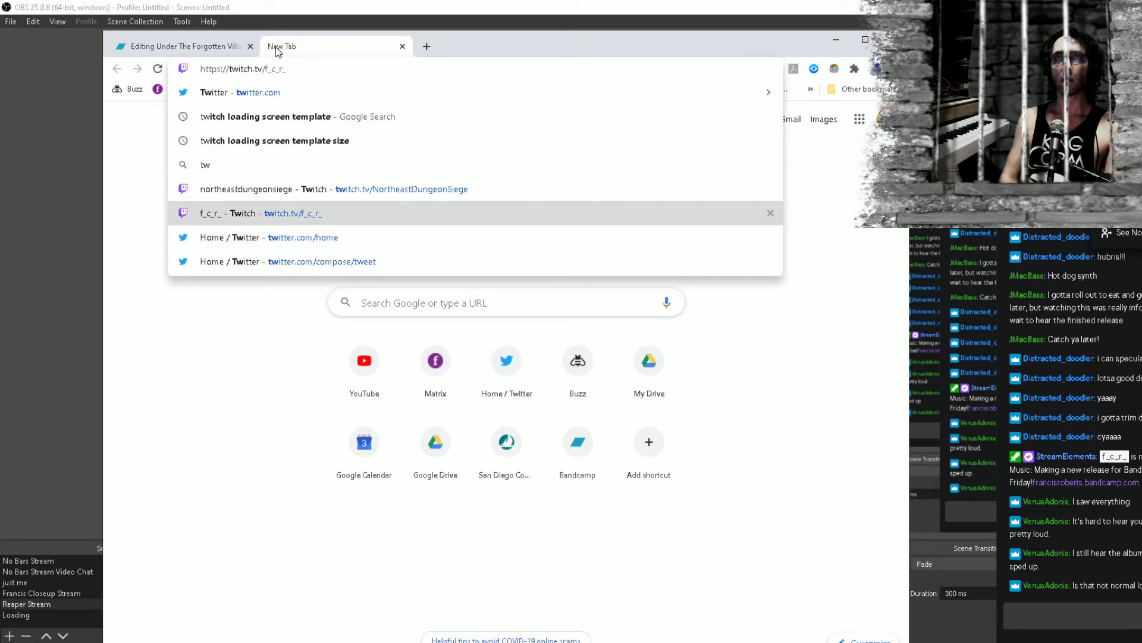
pyautogui.press('Return')
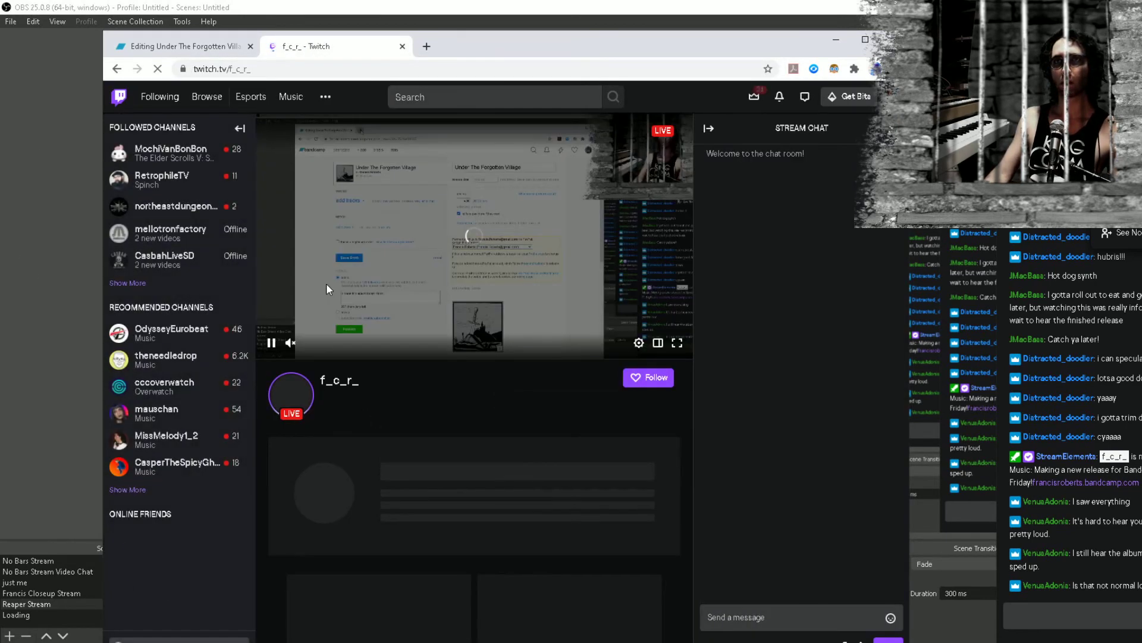
# Look up the length of the earlier "Making a new release for Bandcamp Friday!" broadcast in the channel's videos, then close Twitch
pyautogui.scroll(-4, 506, 477)
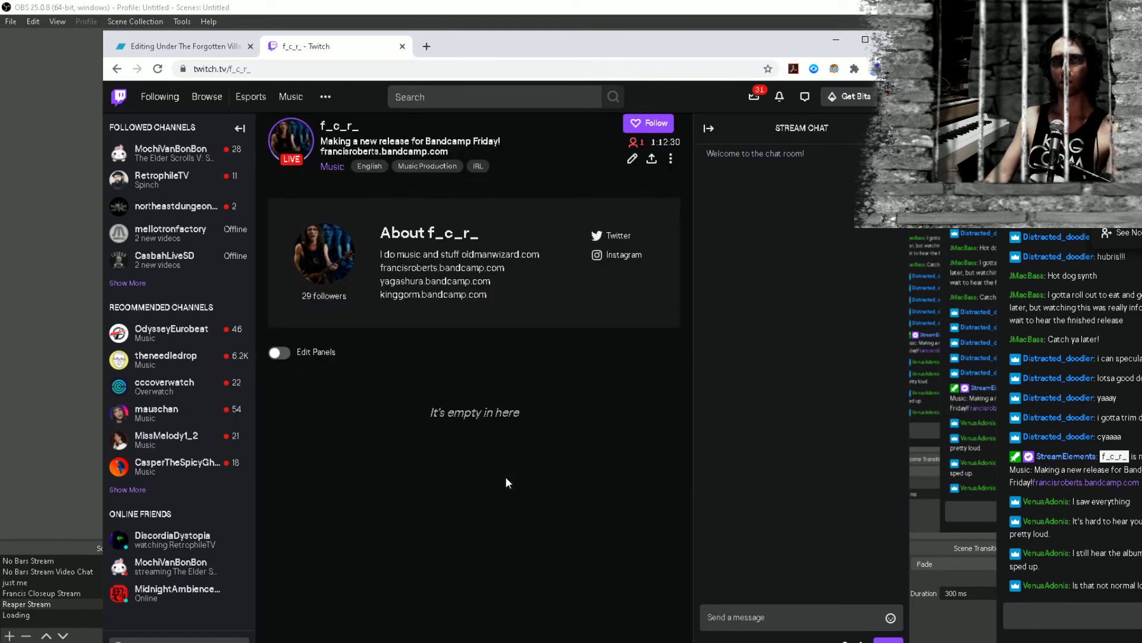
pyautogui.scroll(4, 494, 301)
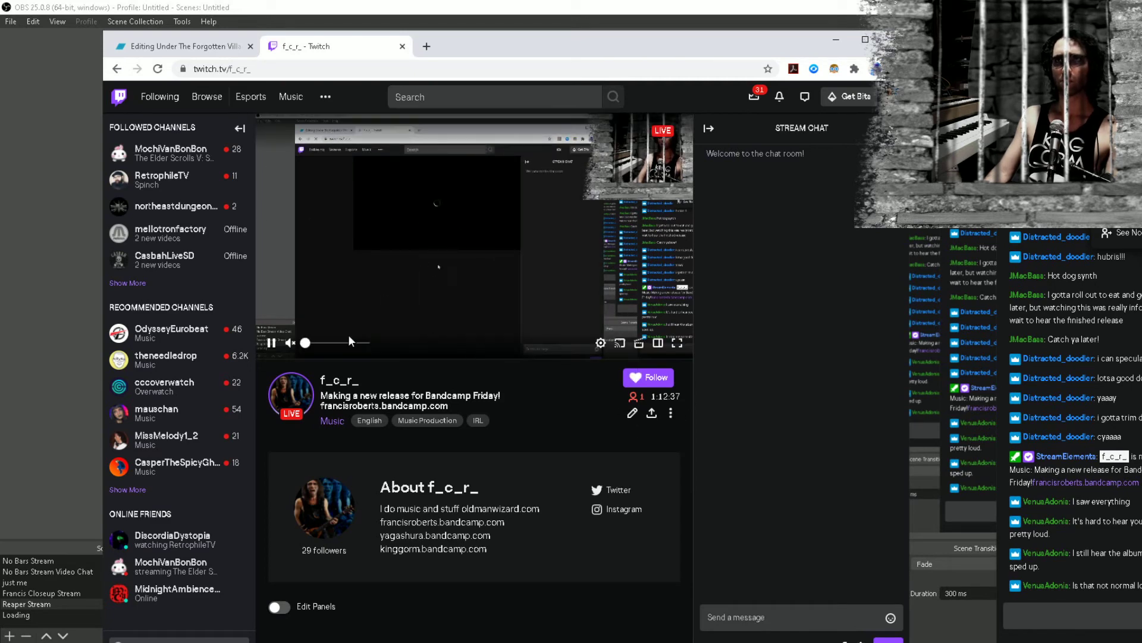
pyautogui.click(303, 393)
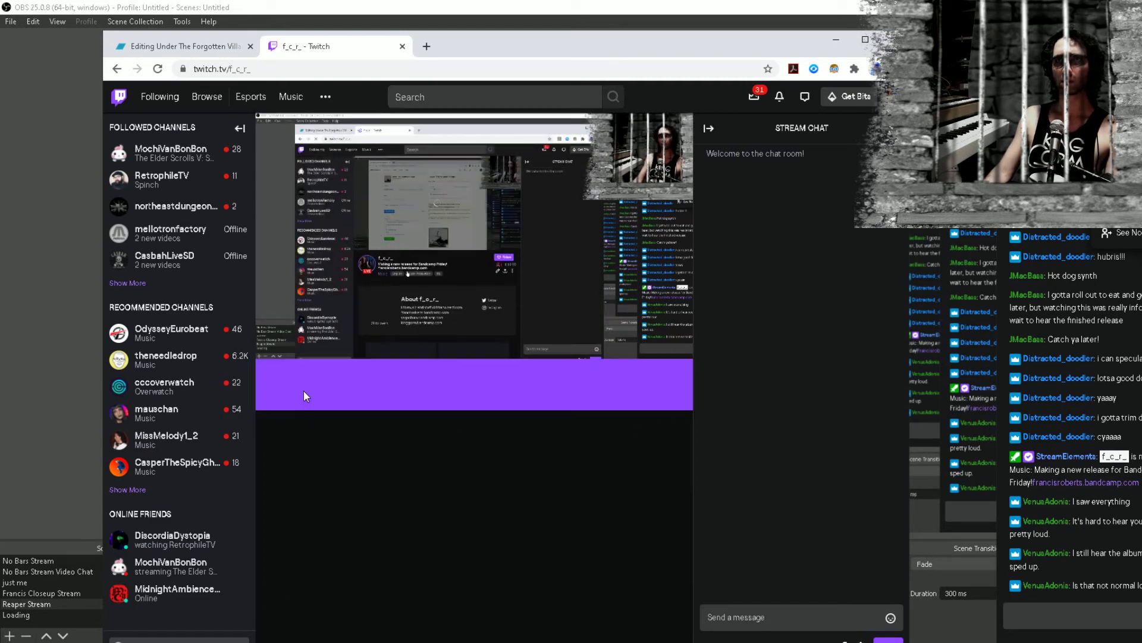
pyautogui.click(478, 501)
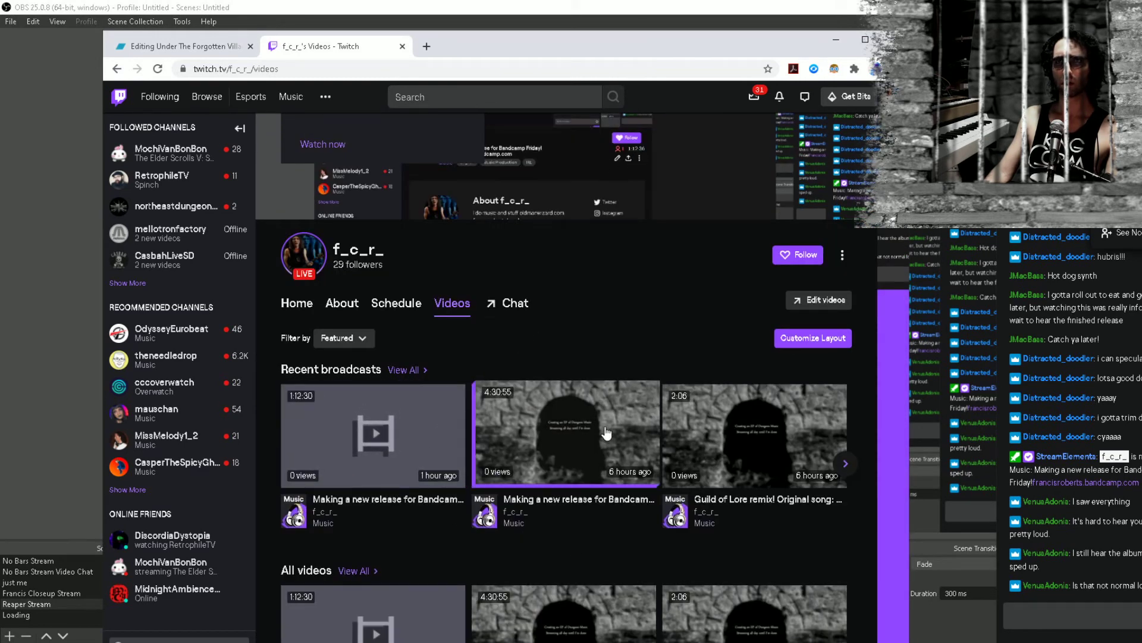
pyautogui.click(571, 500)
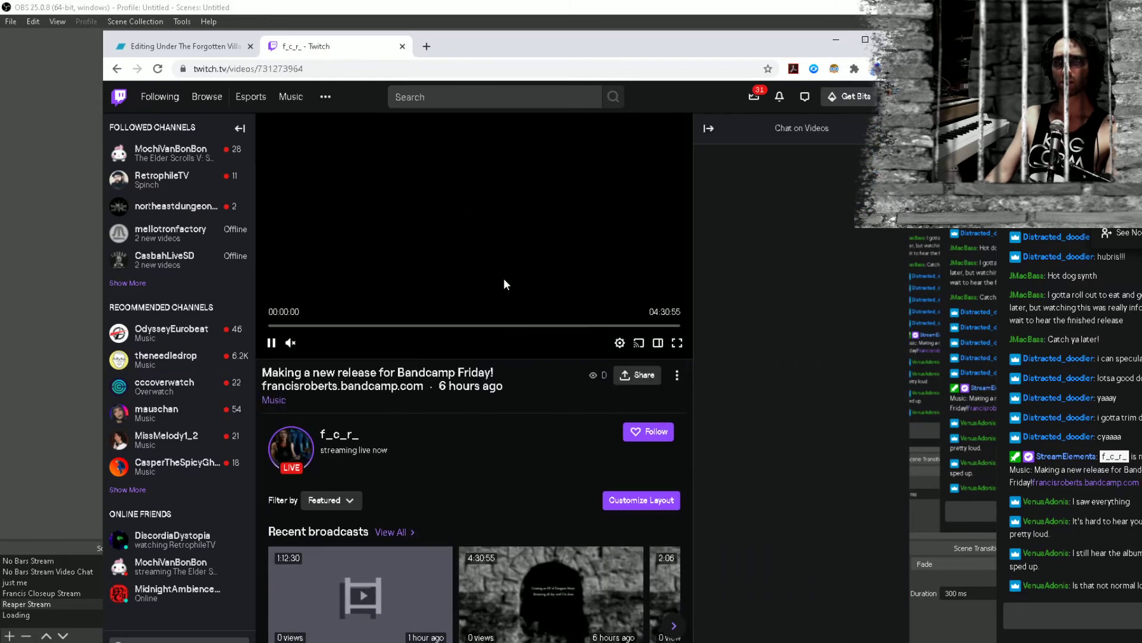
pyautogui.click(400, 46)
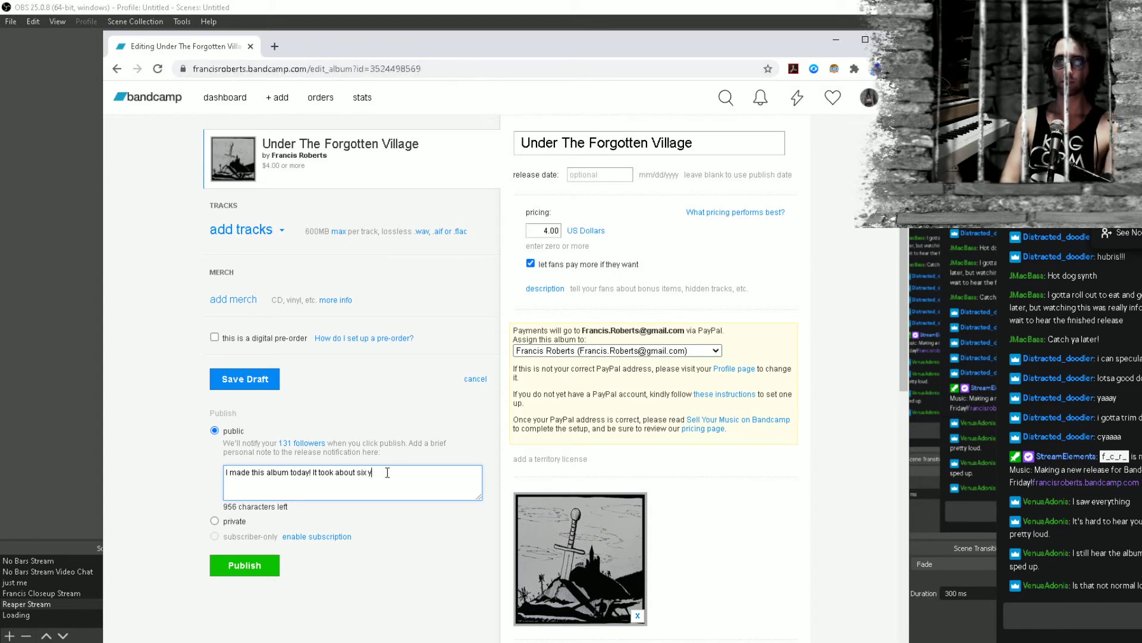
# Complete the release note as "I made this EP today! It took about six hours to complete. I hope you like it!"
pyautogui.write('hours to complete.')
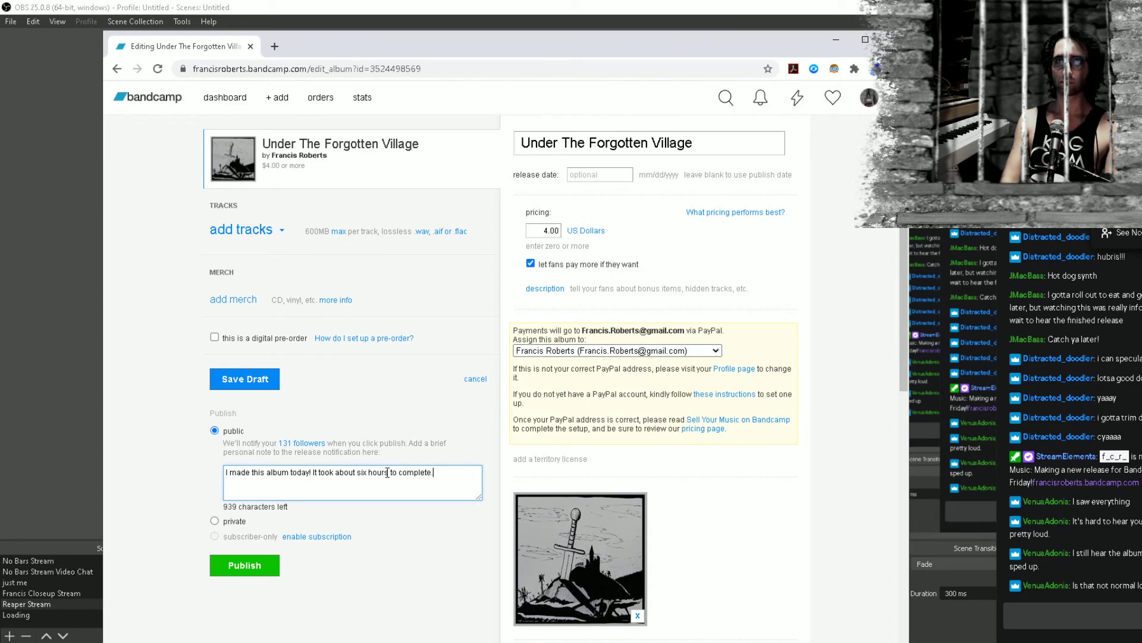
pyautogui.doubleClick(281, 479)
pyautogui.write('E')
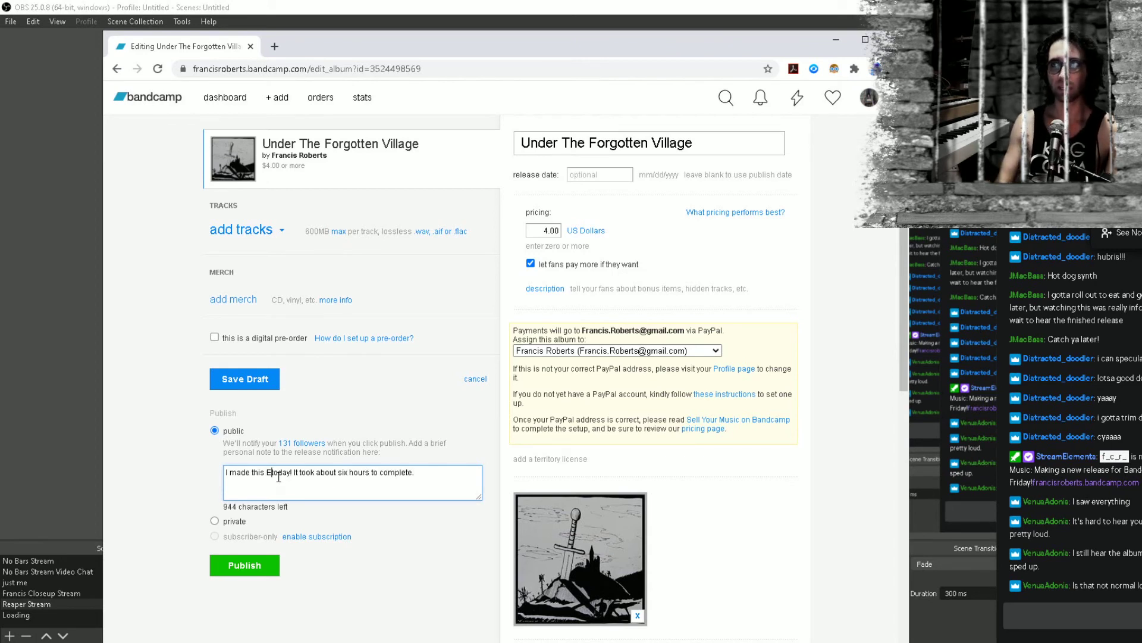
pyautogui.write('P ')
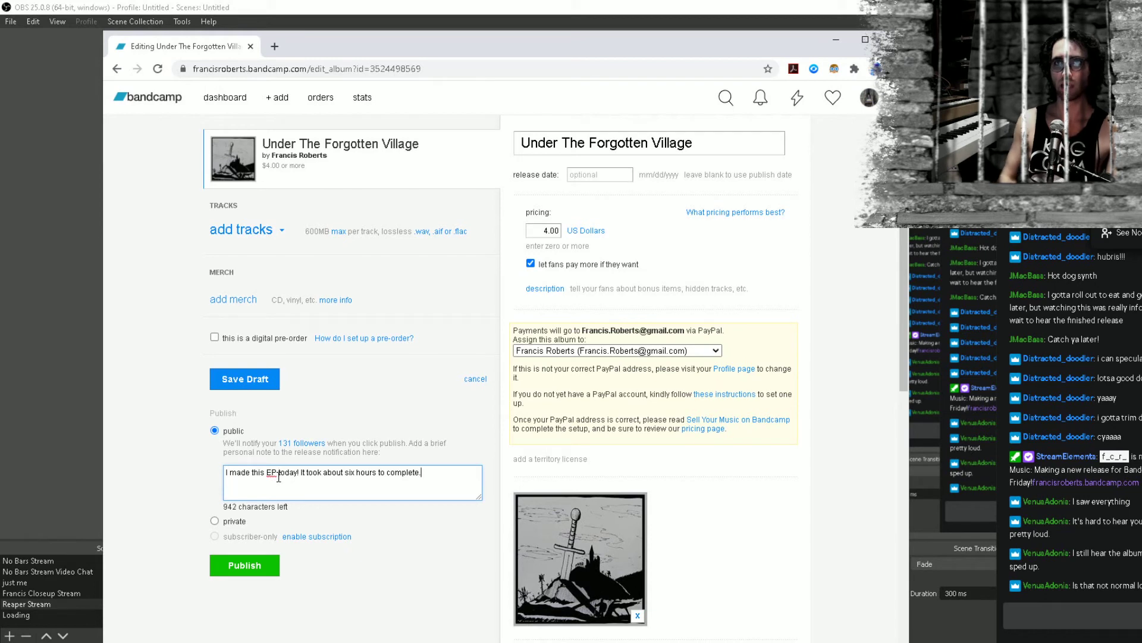
pyautogui.write('I hope you like it!')
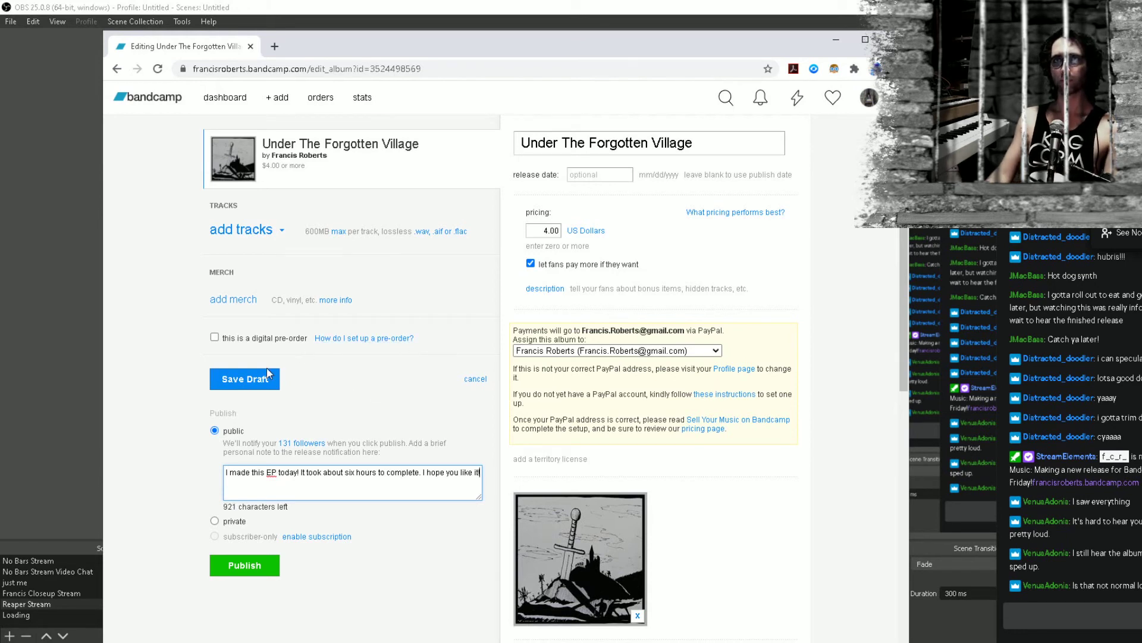
# Start adding tracks to the album and browse to the Bandcamp folder inside Master
pyautogui.click(254, 231)
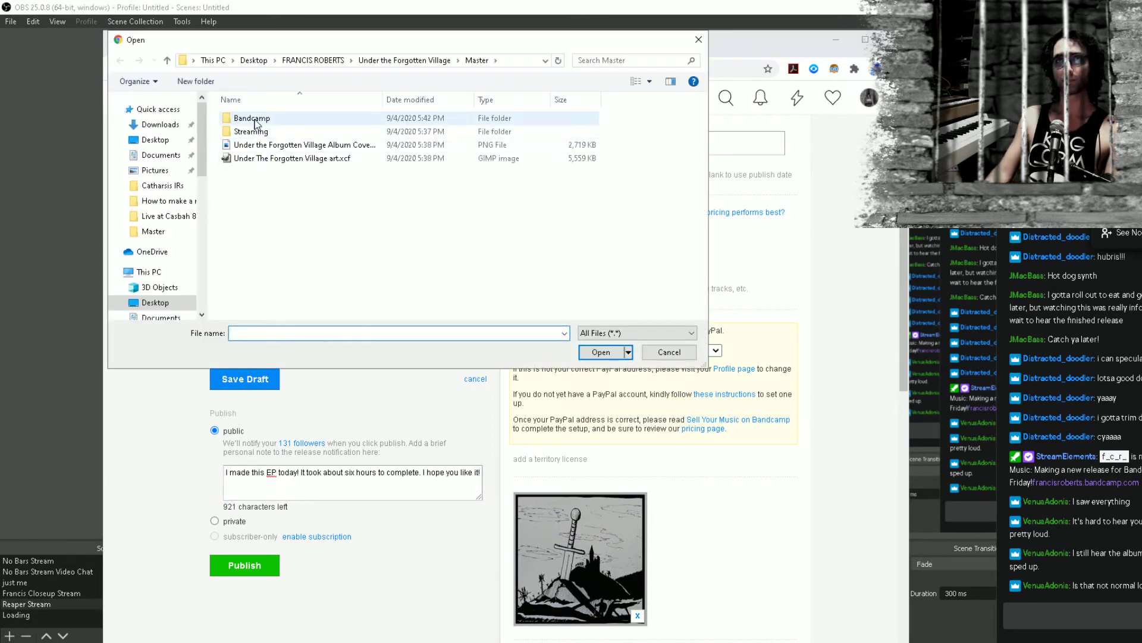
pyautogui.doubleClick(240, 117)
# Switch to REAPER to save the Under the Forgotten Village mastering project, then return to Bandcamp and cancel the track file selection
pyautogui.moveTo(639, 642)
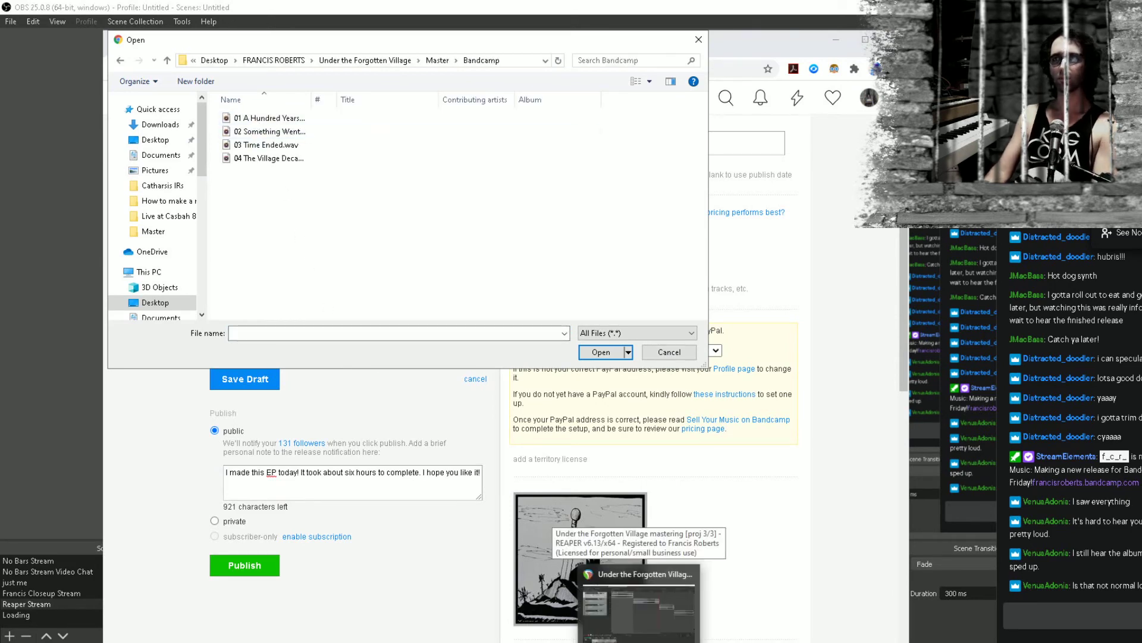
pyautogui.click(640, 610)
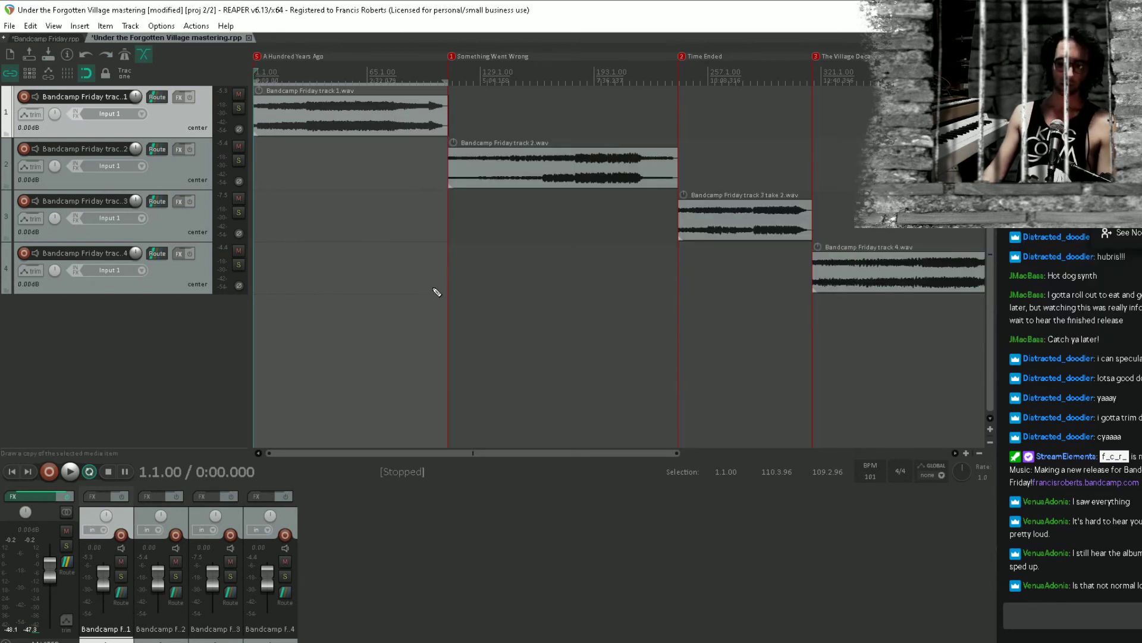
pyautogui.hotkey('ctrl', 's')
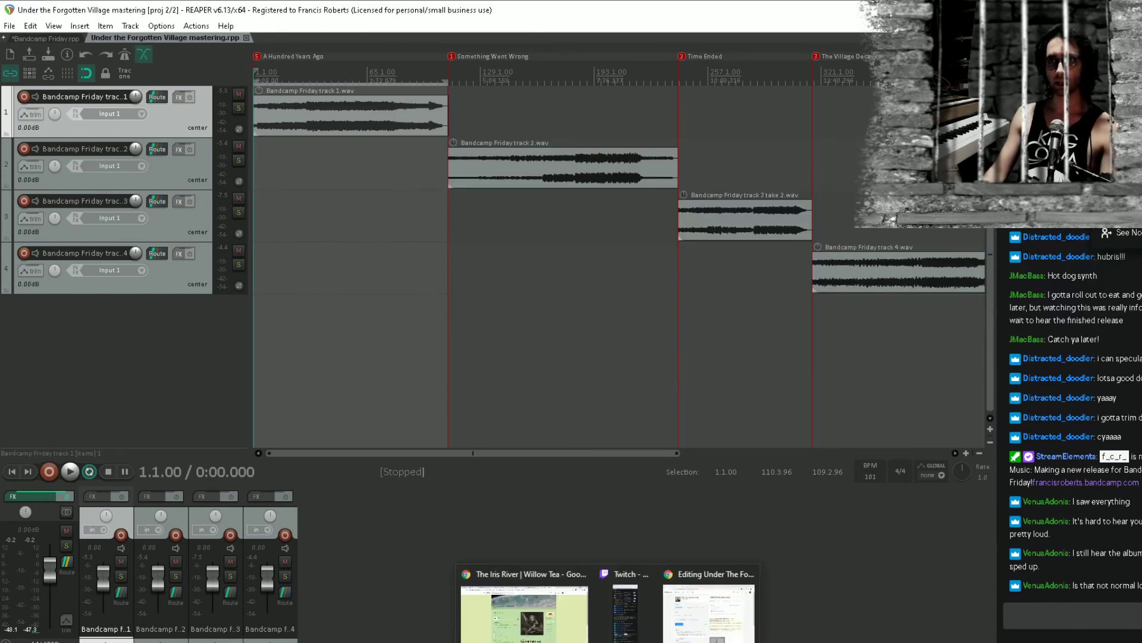
pyautogui.click(608, 642)
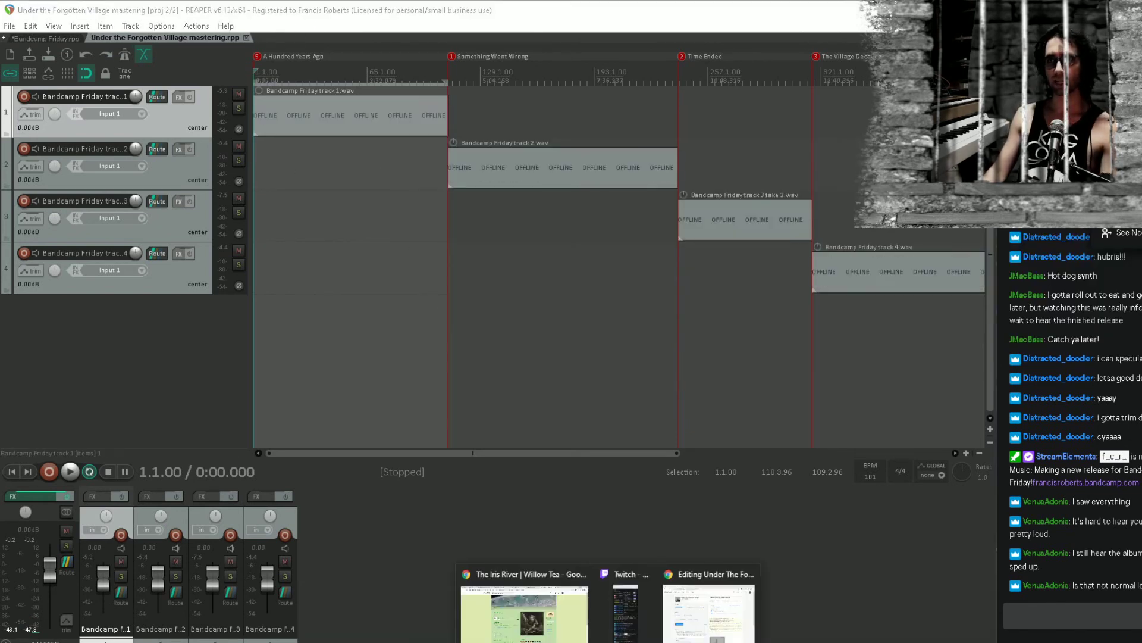
pyautogui.click(717, 622)
pyautogui.click(669, 352)
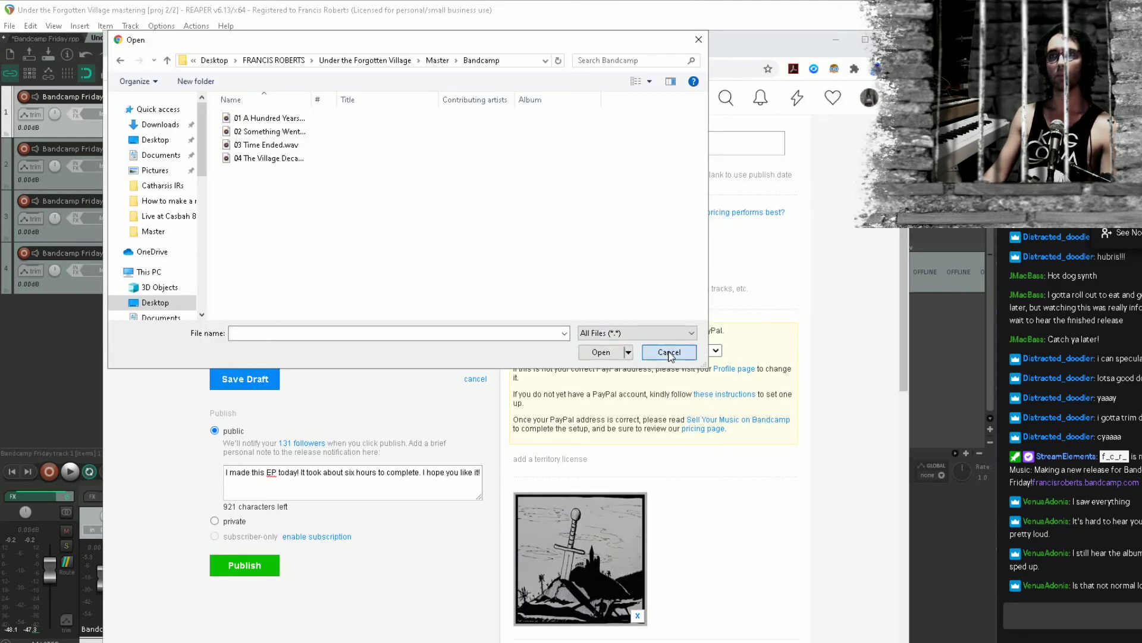
# Add all four WAV files from the Bandcamp folder inside Master to the album as tracks
pyautogui.click(240, 230)
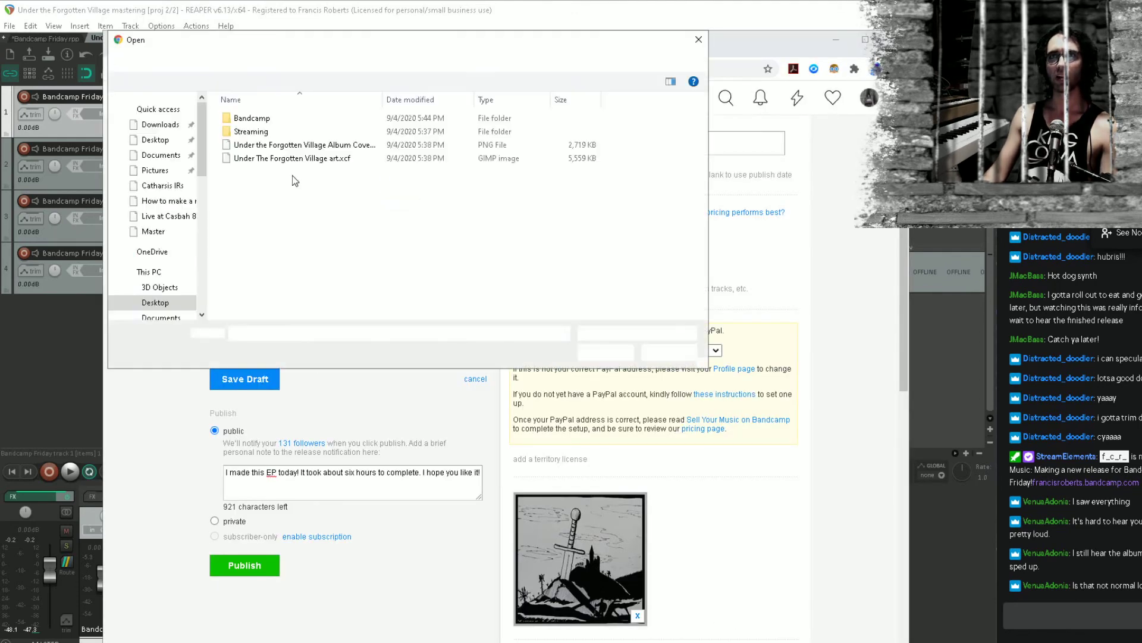
pyautogui.doubleClick(244, 117)
pyautogui.hotkey('ctrl', 'a')
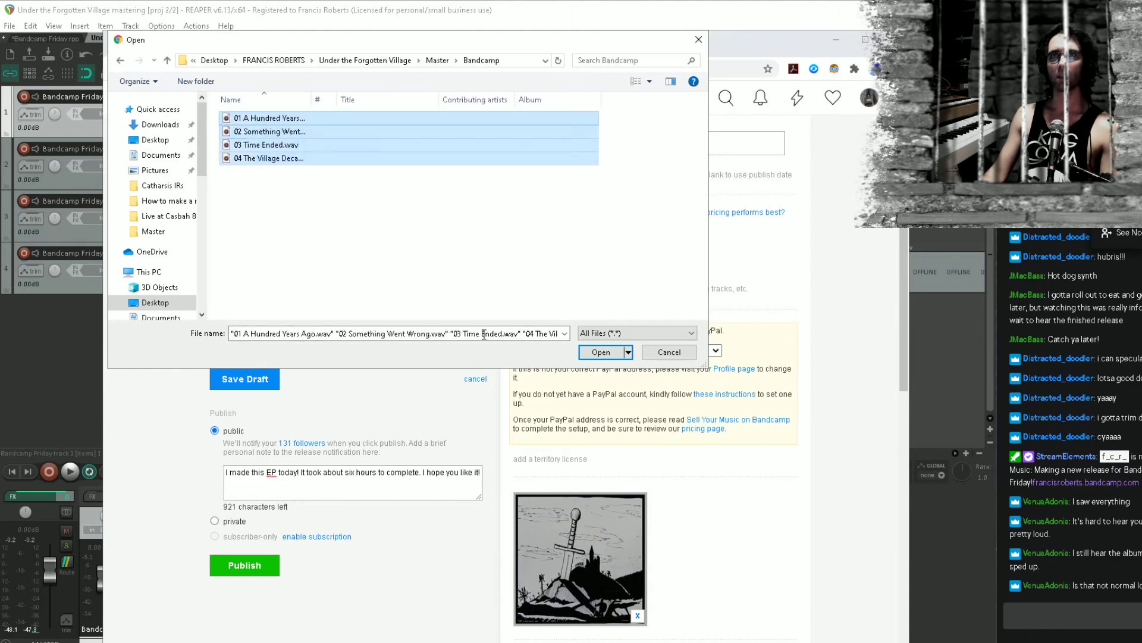
pyautogui.click(582, 354)
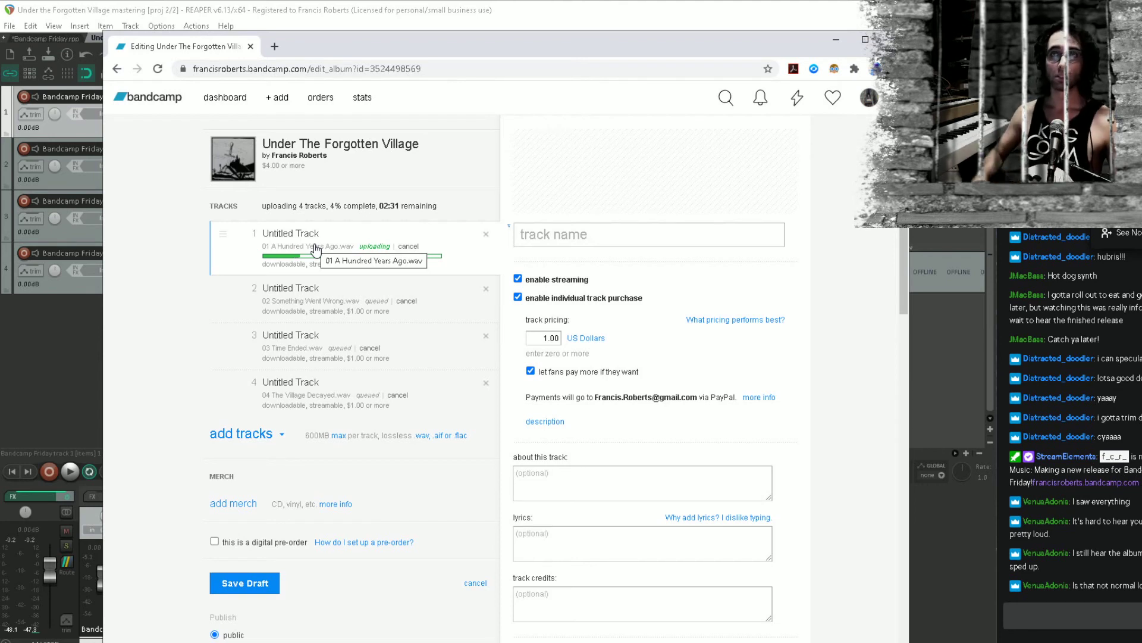
# Name the first track "A Hundred Years Ago" and the second track "Something Went Wrong"
pyautogui.click(522, 235)
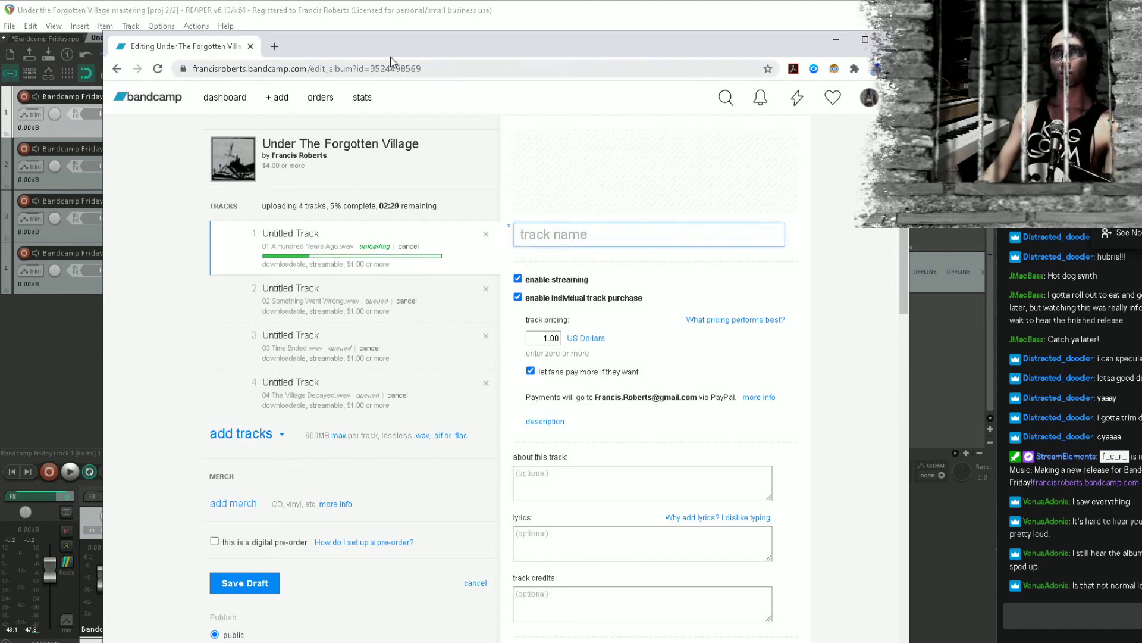
pyautogui.write('A')
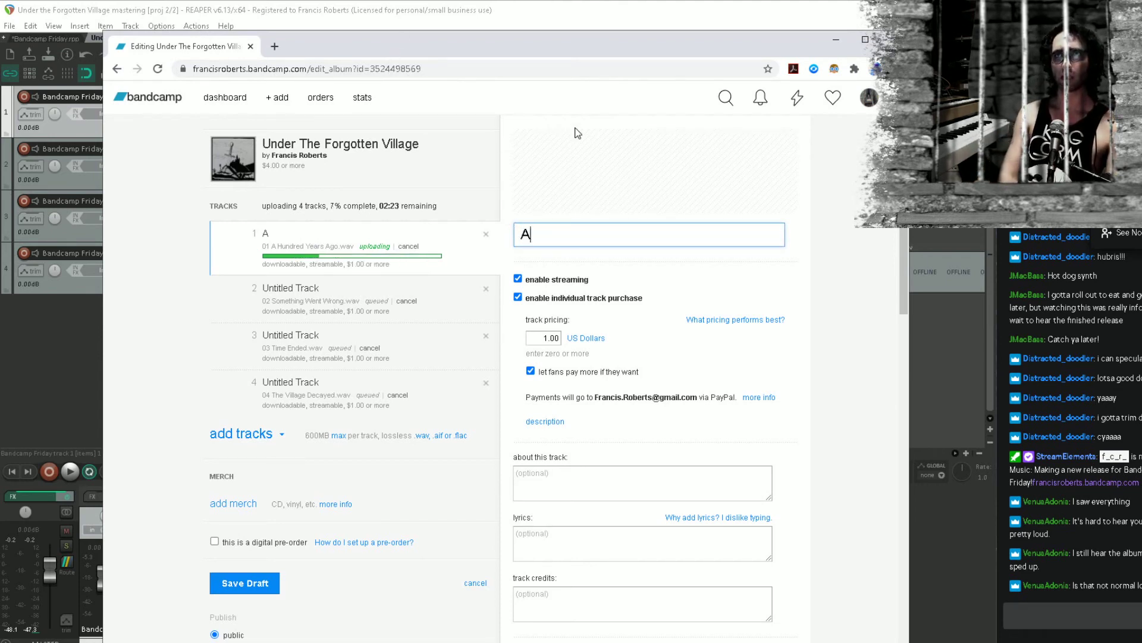
pyautogui.write(' Hundred Years Ago')
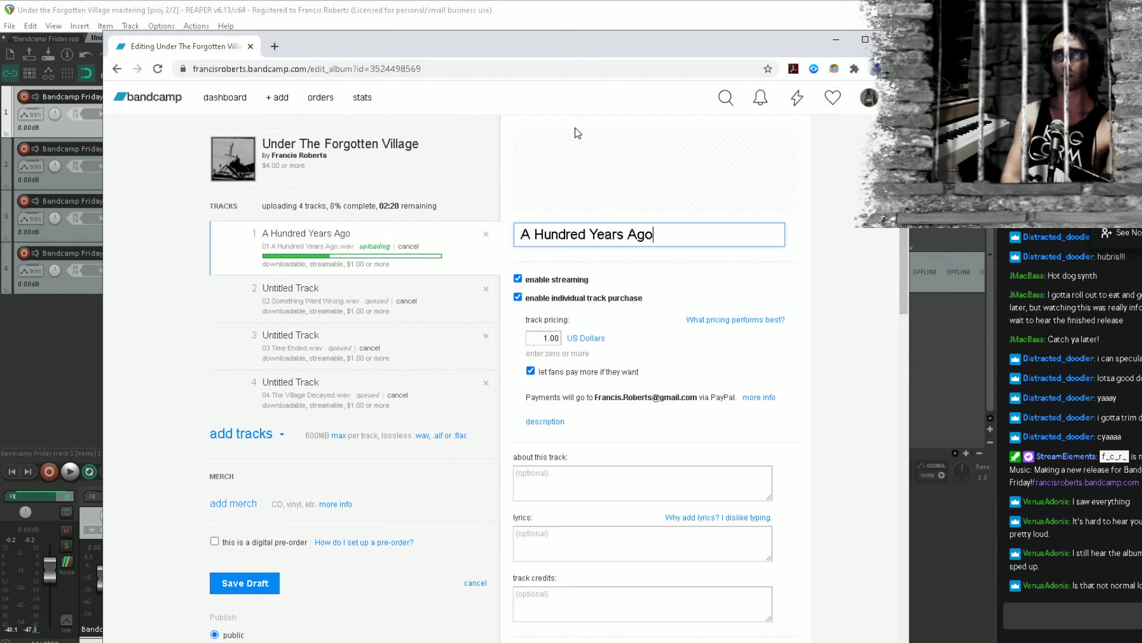
pyautogui.press('Tab')
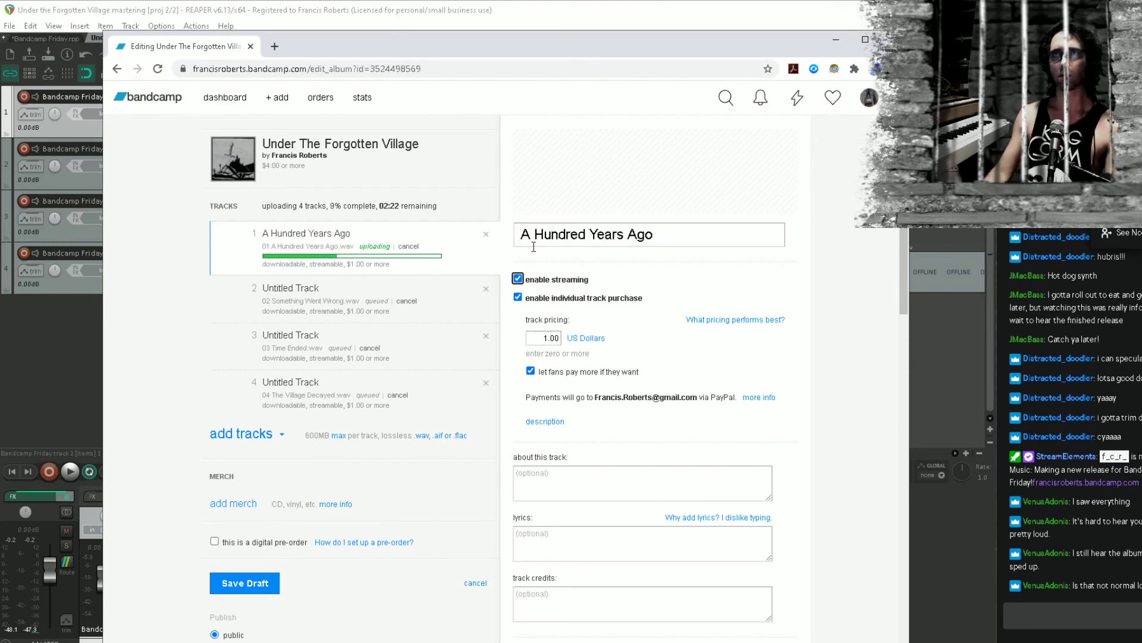
pyautogui.click(372, 305)
pyautogui.click(602, 286)
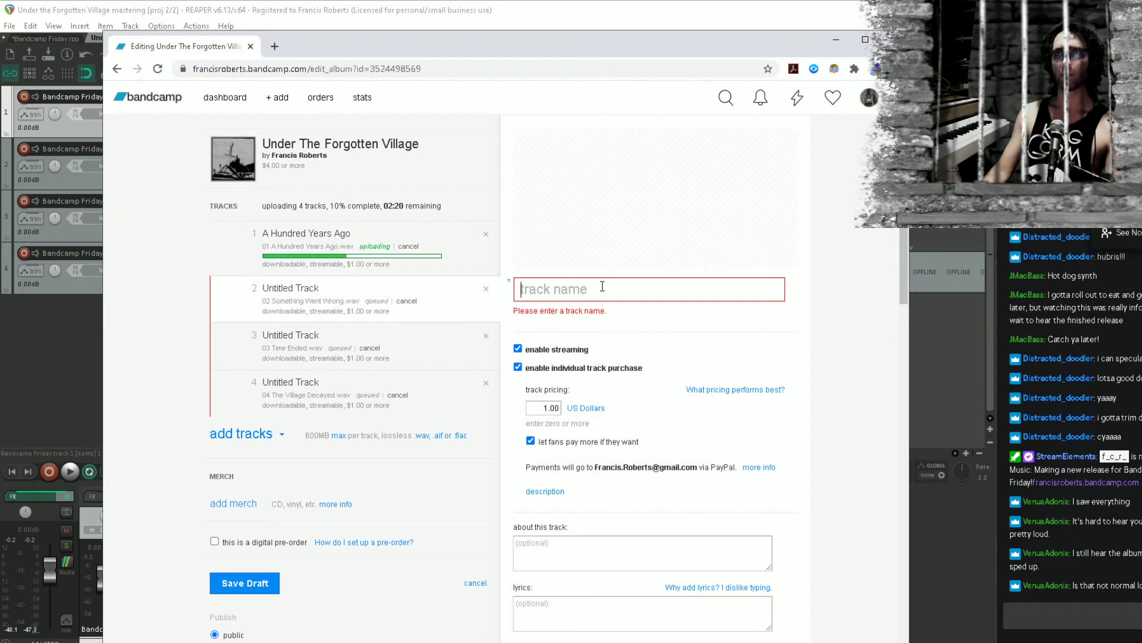
pyautogui.write('Something W')
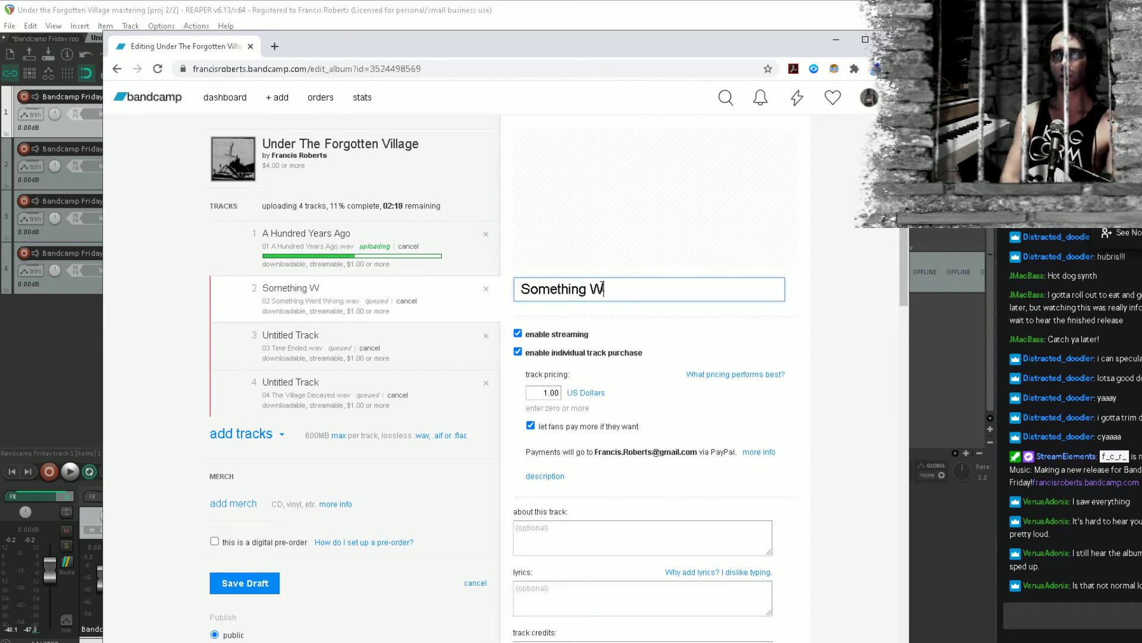
pyautogui.write('ent Wrong')
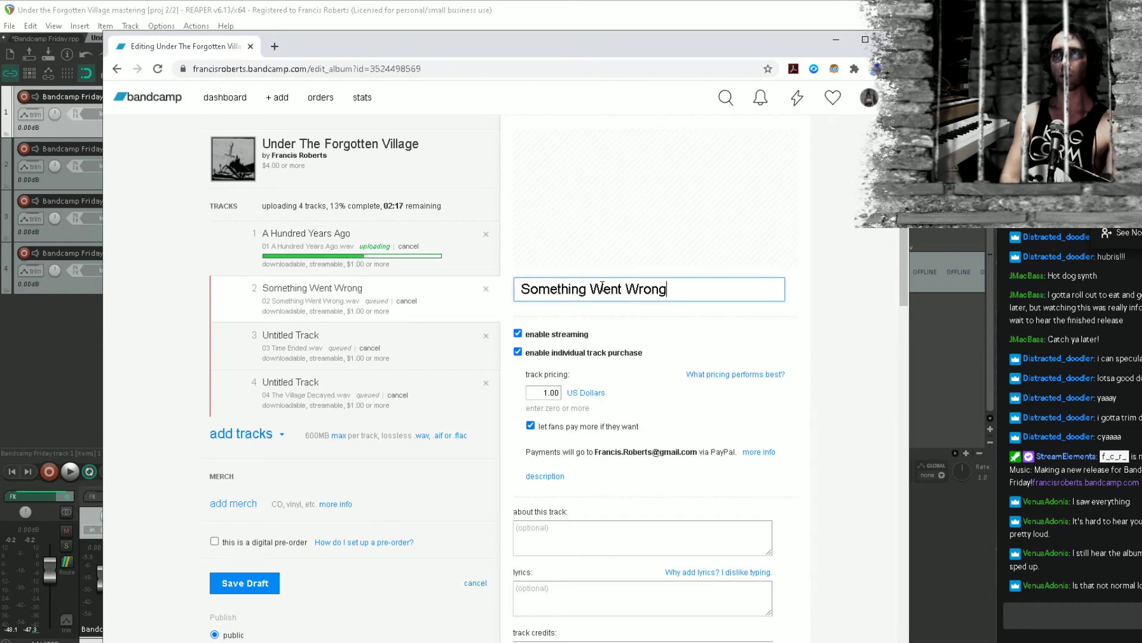
# Name the third track "Time Ended" and the fourth track "The Village Decayed"
pyautogui.click(386, 345)
pyautogui.click(623, 340)
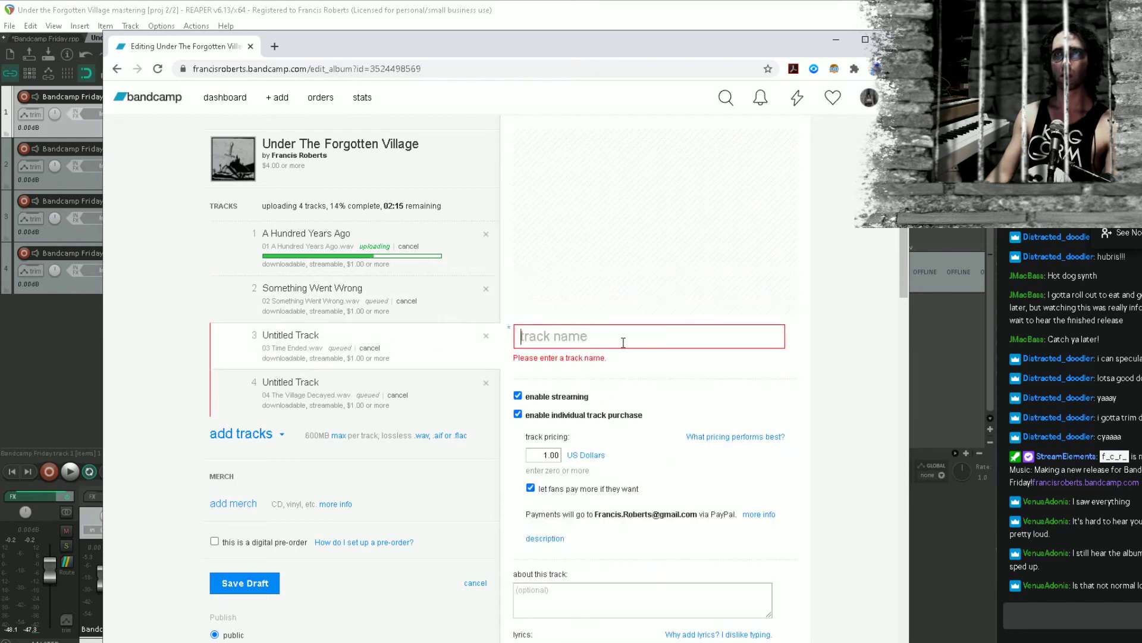
pyautogui.write('Time Ended')
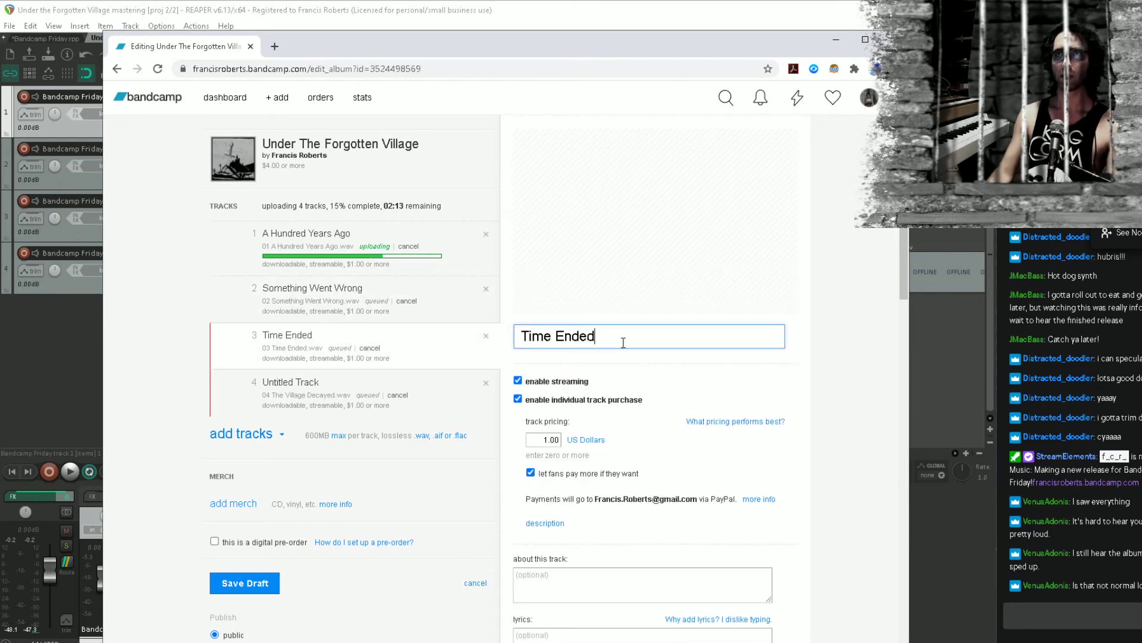
pyautogui.click(361, 409)
pyautogui.click(683, 387)
pyautogui.write('T')
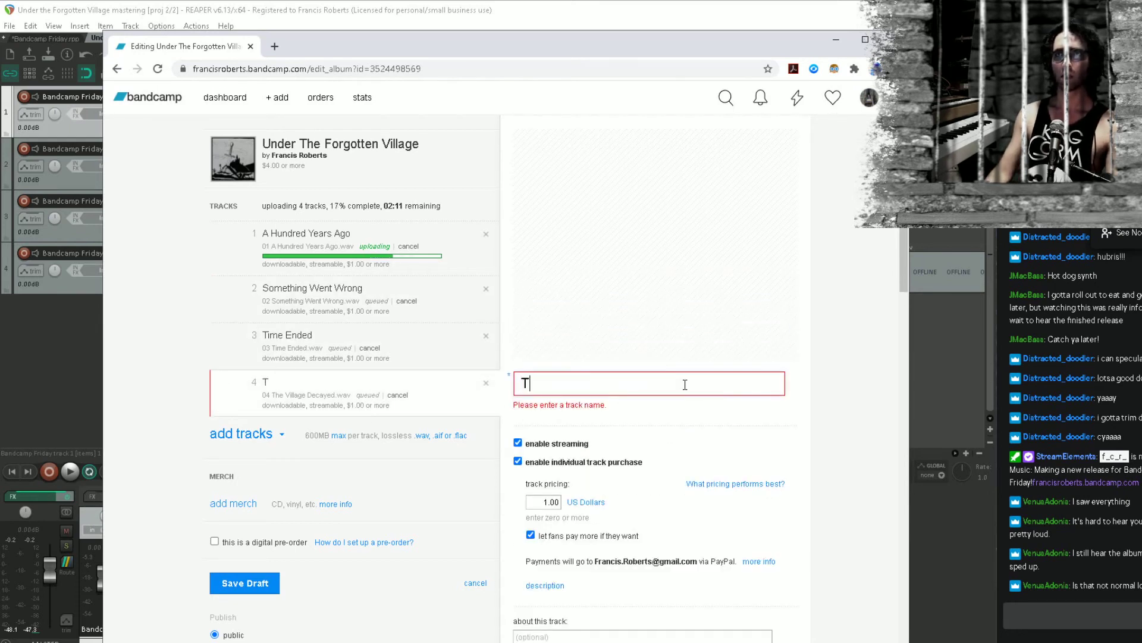
pyautogui.write('he Village Dec')
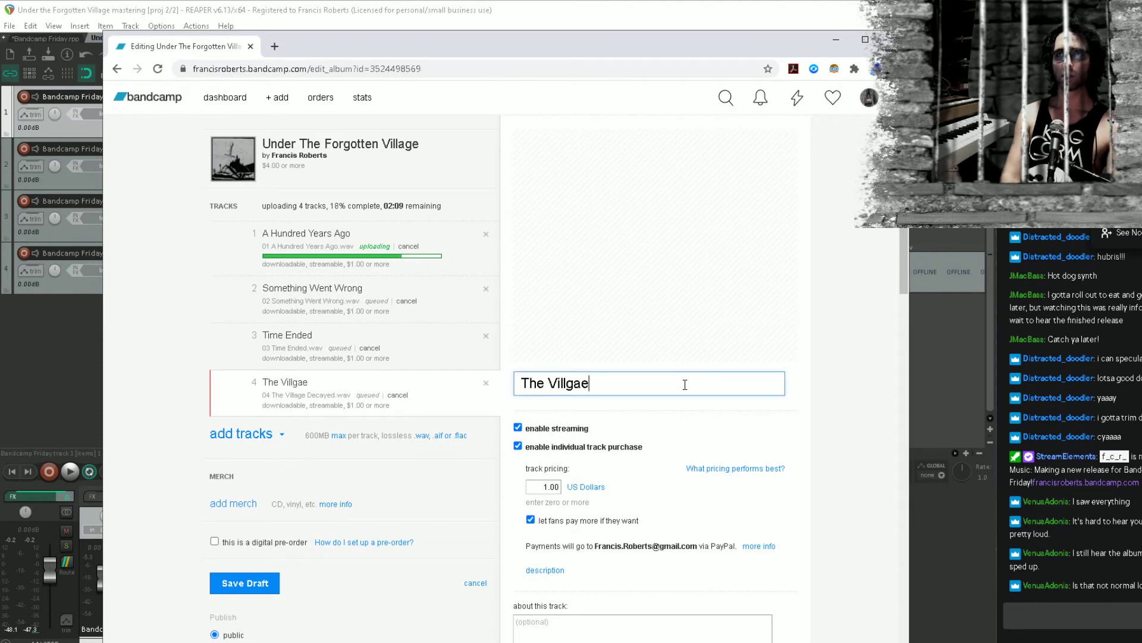
pyautogui.write('ayed')
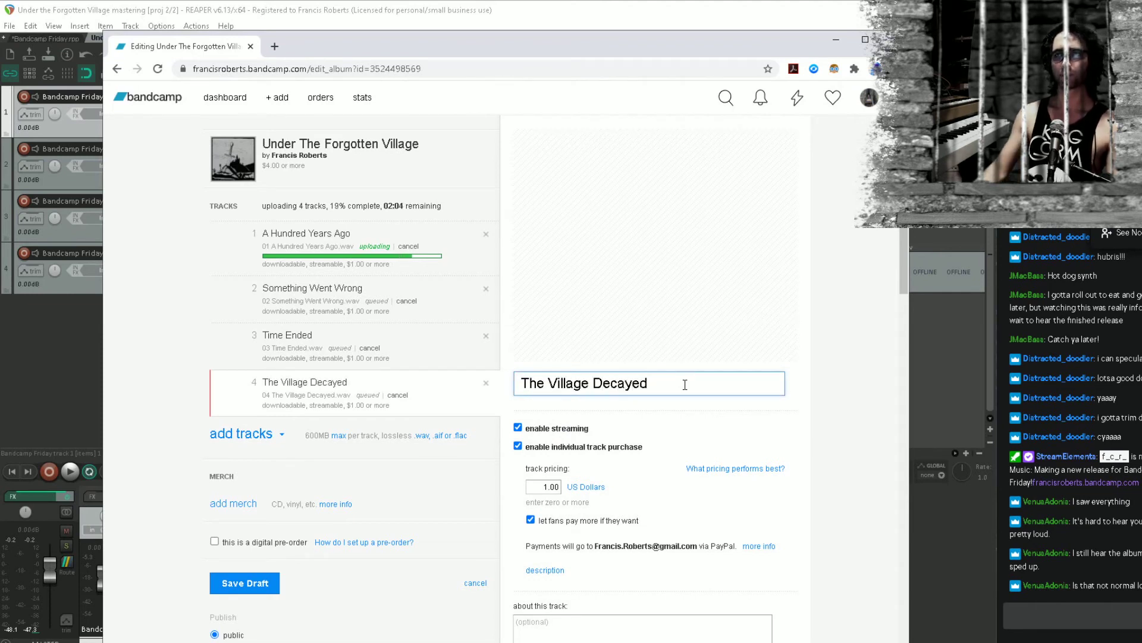
pyautogui.click(711, 310)
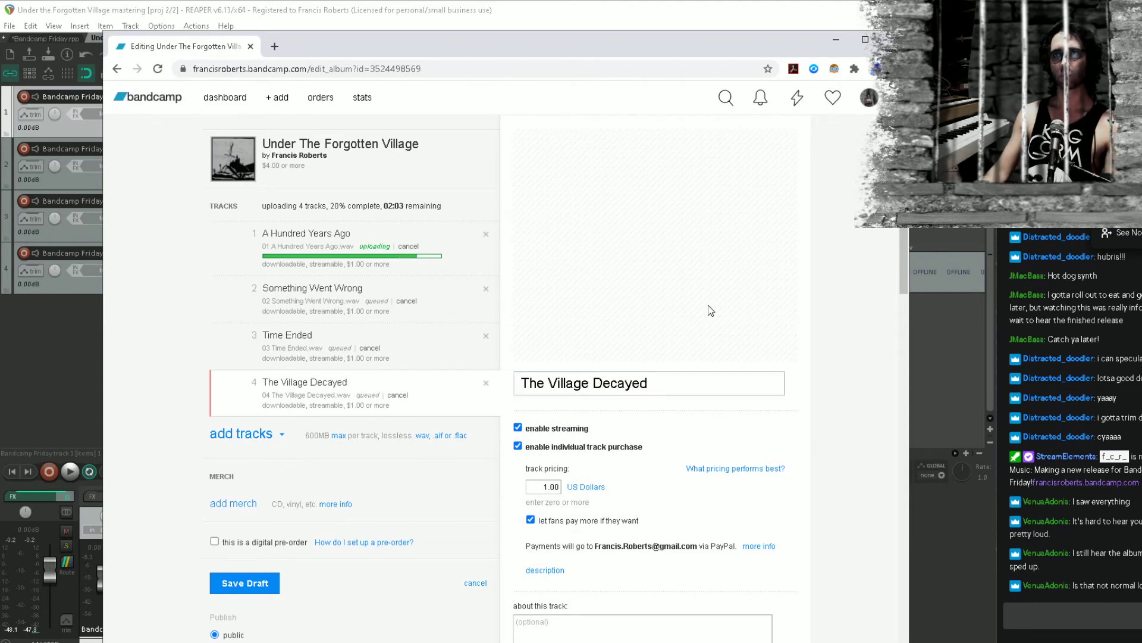
# Review the first track's optional details, including pricing, lyrics, credits, artwork, tags, license and release date, along with the album's publish options
pyautogui.click(340, 234)
pyautogui.scroll(-3, 426, 360)
pyautogui.scroll(-2, 426, 361)
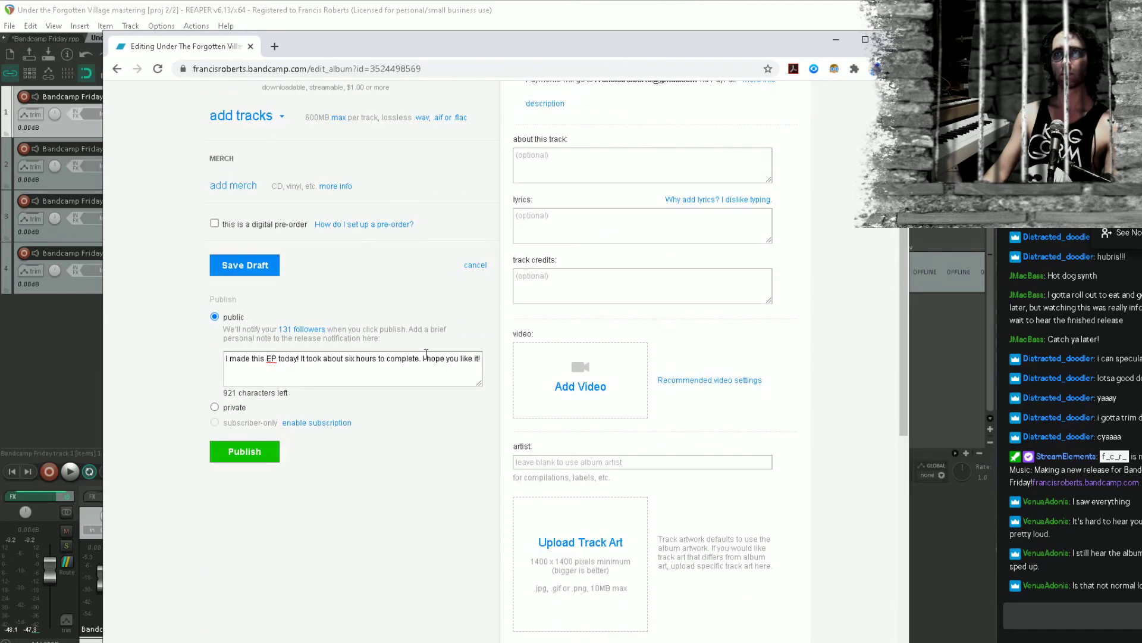
pyautogui.scroll(4, 426, 360)
pyautogui.scroll(-2, 320, 481)
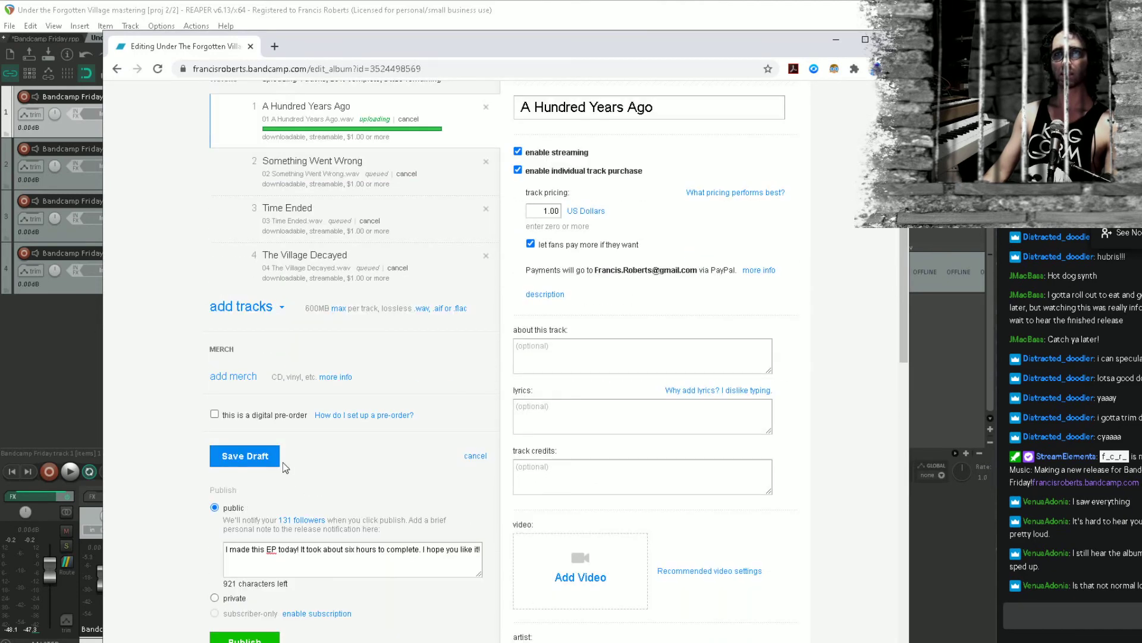
pyautogui.scroll(-2, 492, 447)
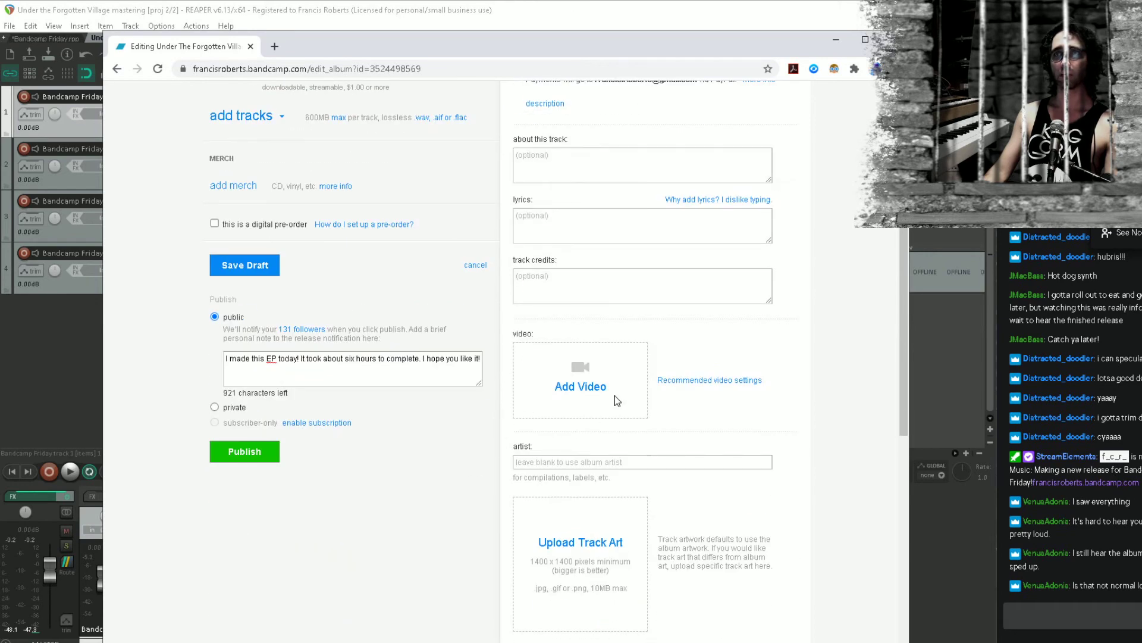
pyautogui.scroll(-2, 619, 400)
pyautogui.scroll(2, 334, 186)
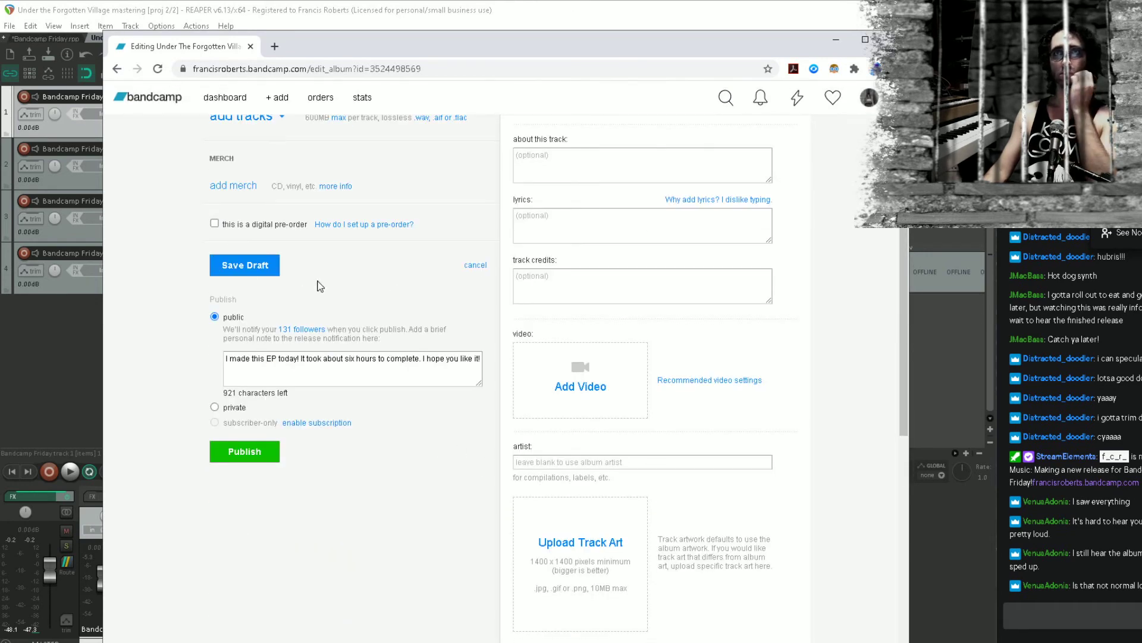
pyautogui.scroll(-5, 648, 360)
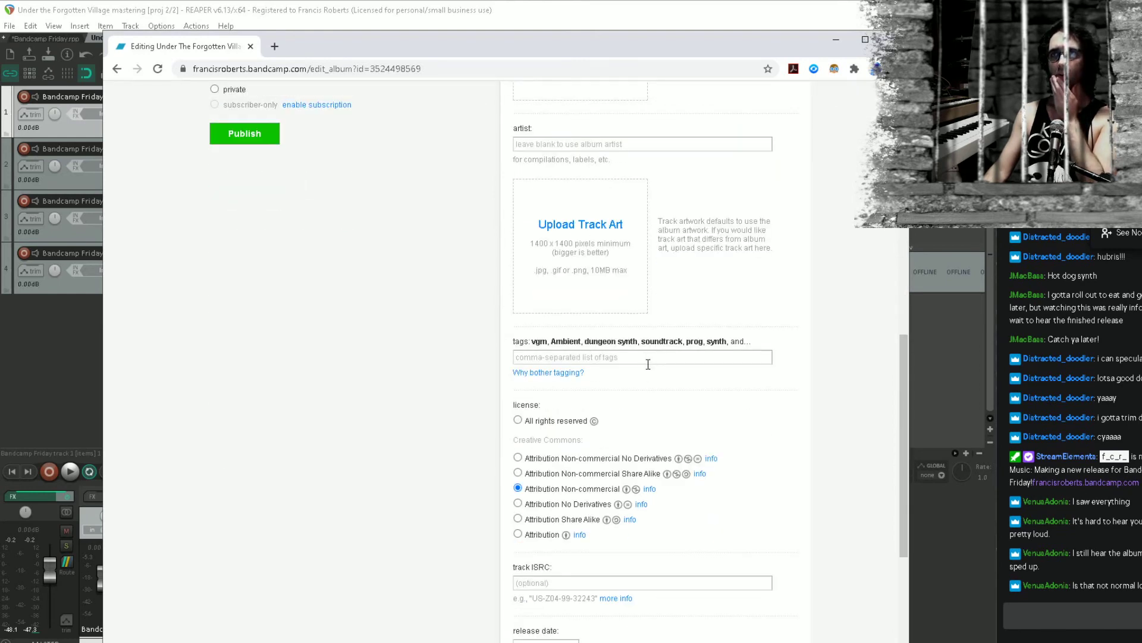
pyautogui.scroll(-3, 648, 364)
pyautogui.scroll(1, 592, 497)
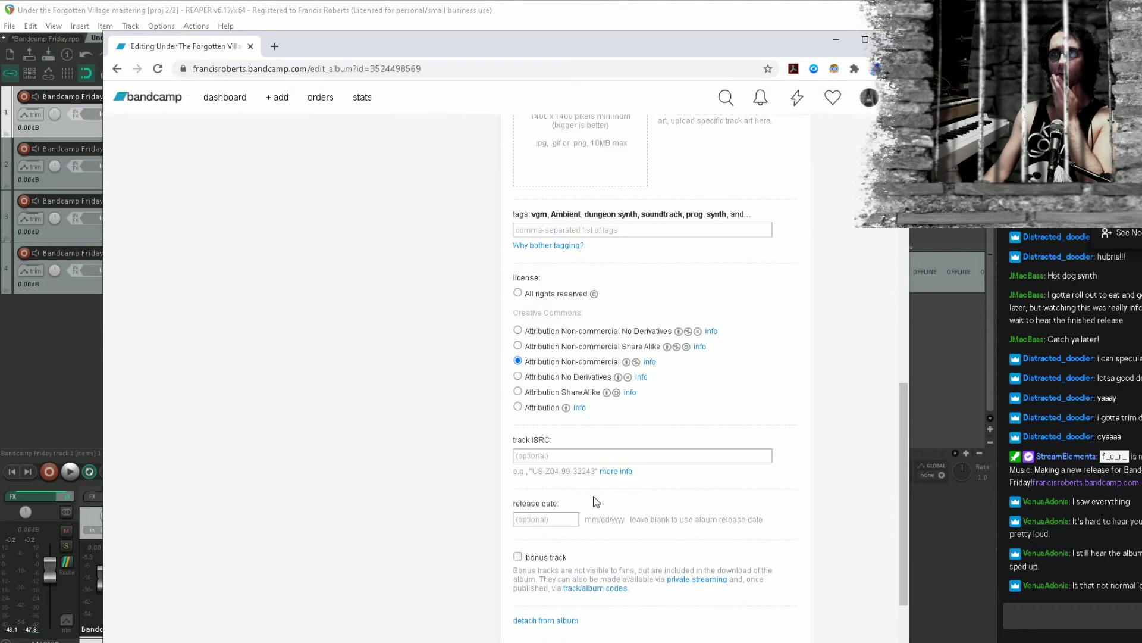
pyautogui.scroll(1, 596, 501)
pyautogui.scroll(1, 595, 501)
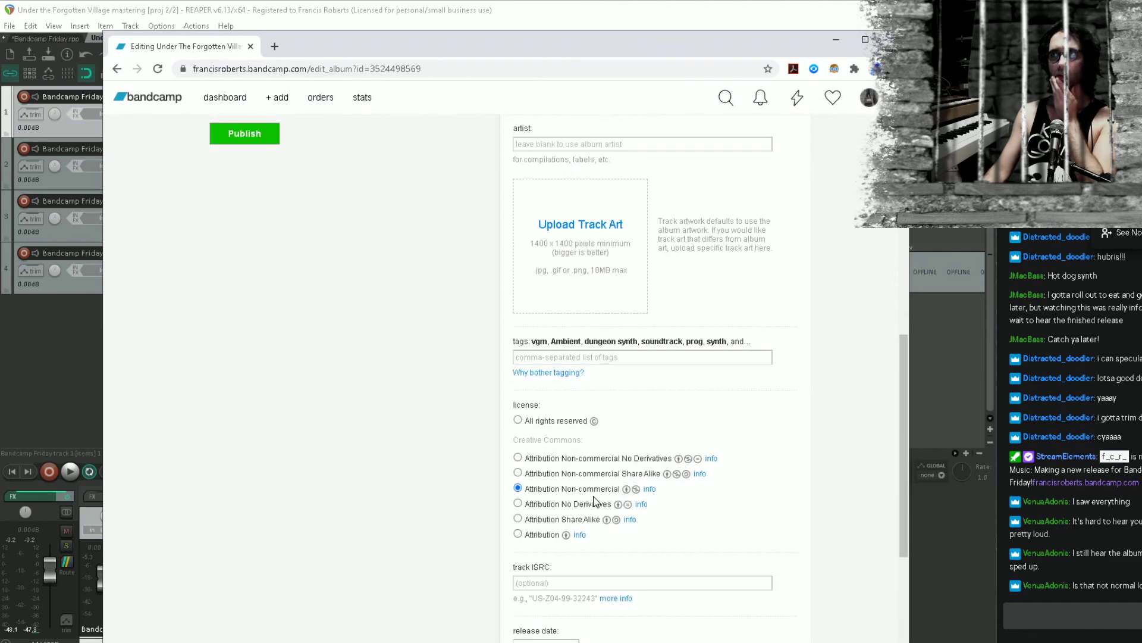
pyautogui.scroll(4, 593, 500)
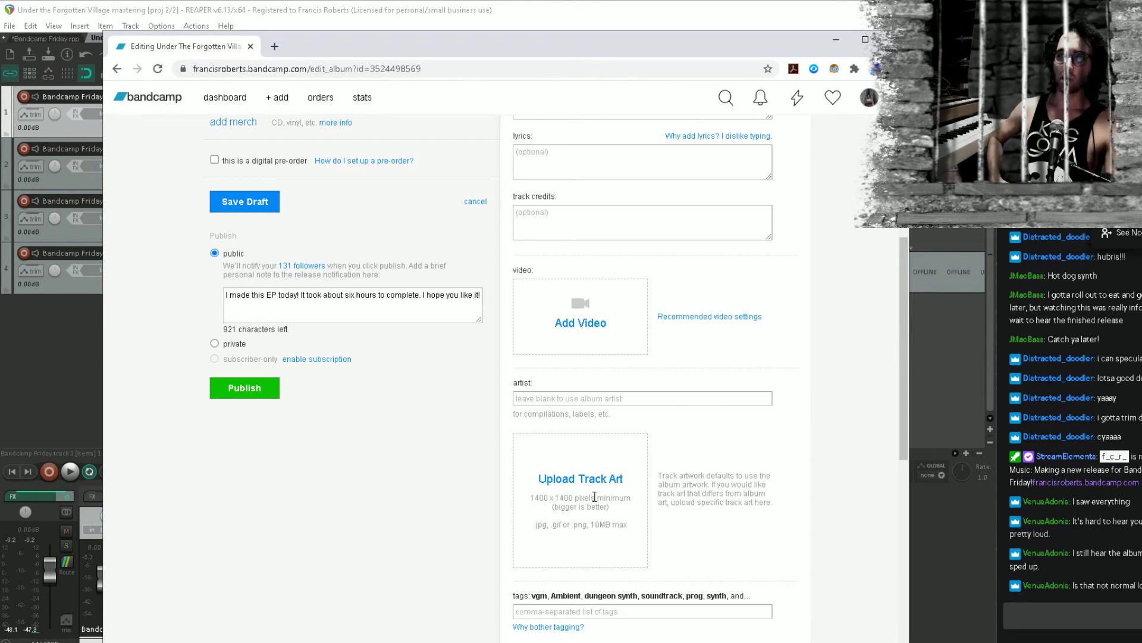
pyautogui.scroll(1, 595, 497)
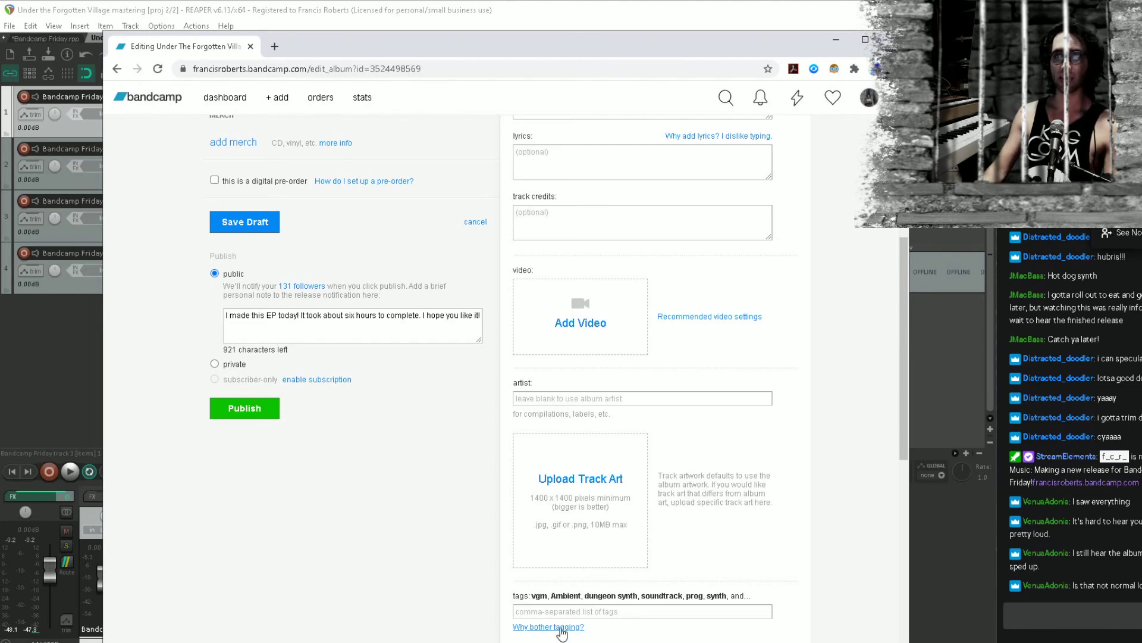
pyautogui.scroll(6, 441, 498)
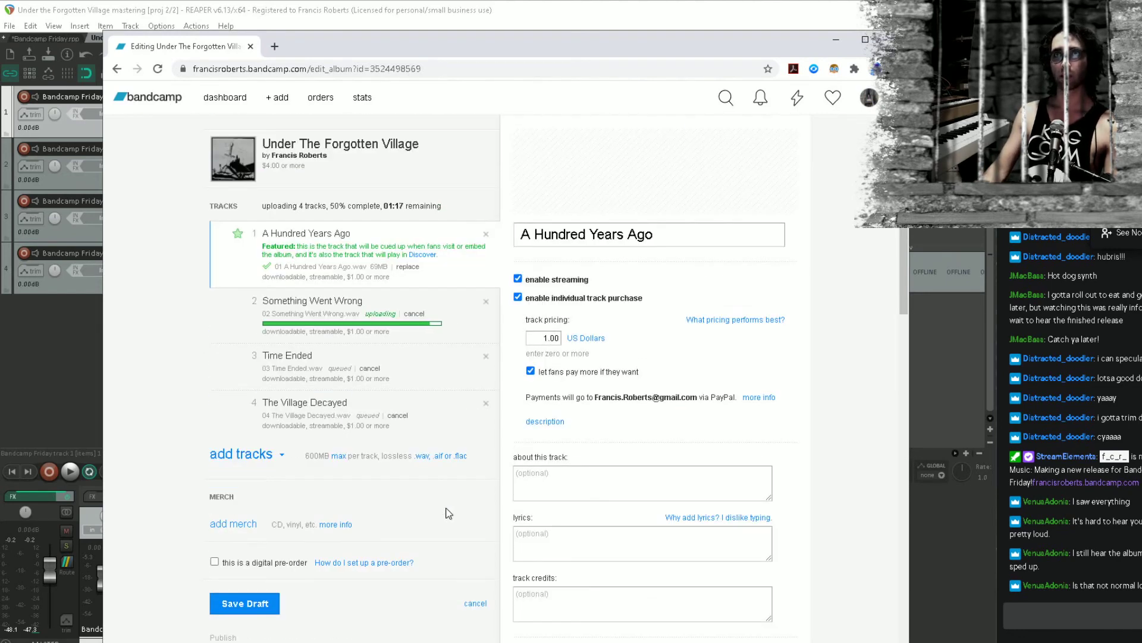